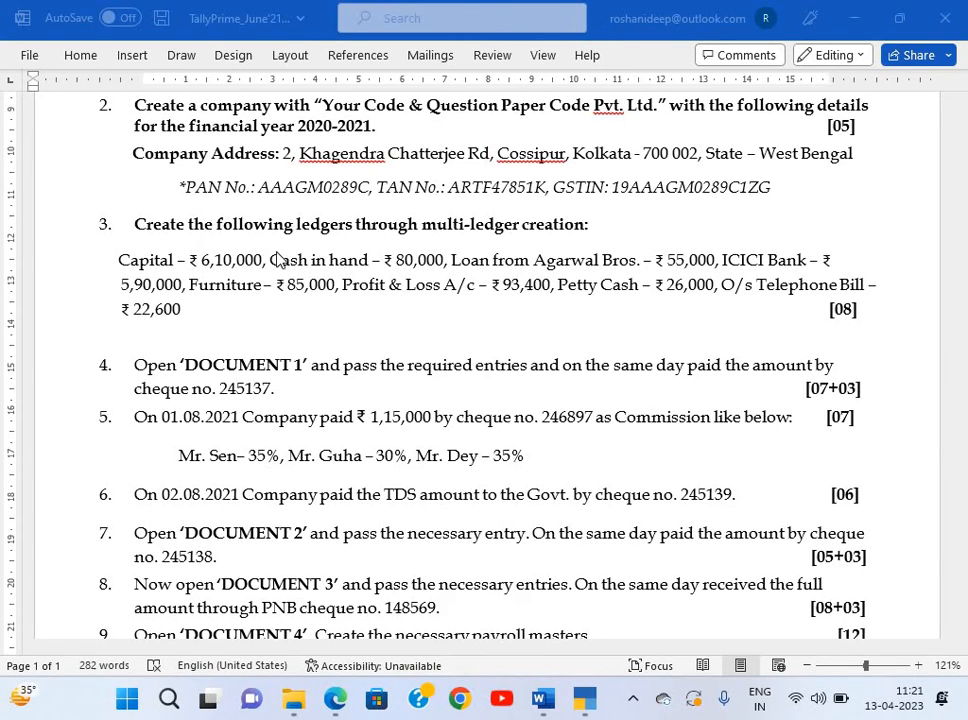
Bring the Tally_Doc_June'21_Set 2.pdf source documents to the front in Edge.
scroll(290, 412, down, 2)
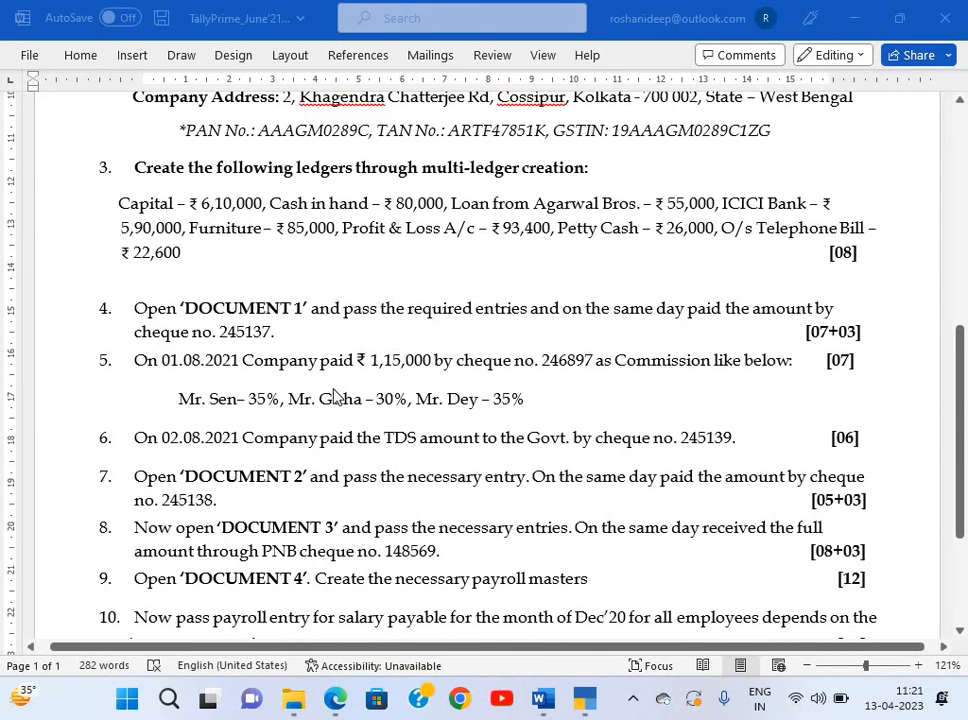
scroll(398, 404, down, 2)
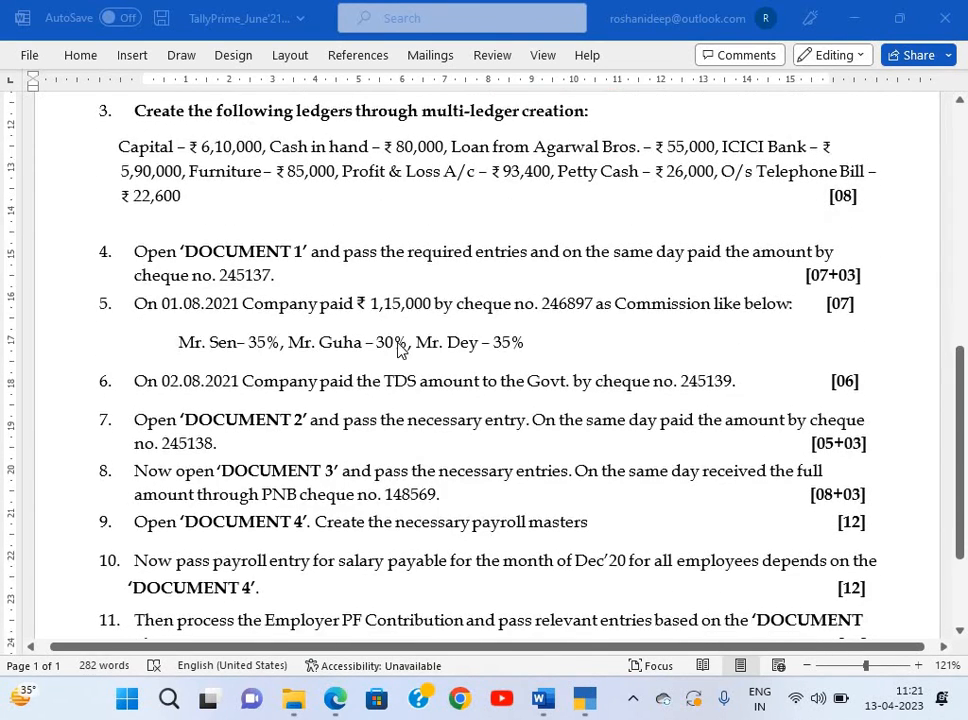
scroll(398, 408, down, 3)
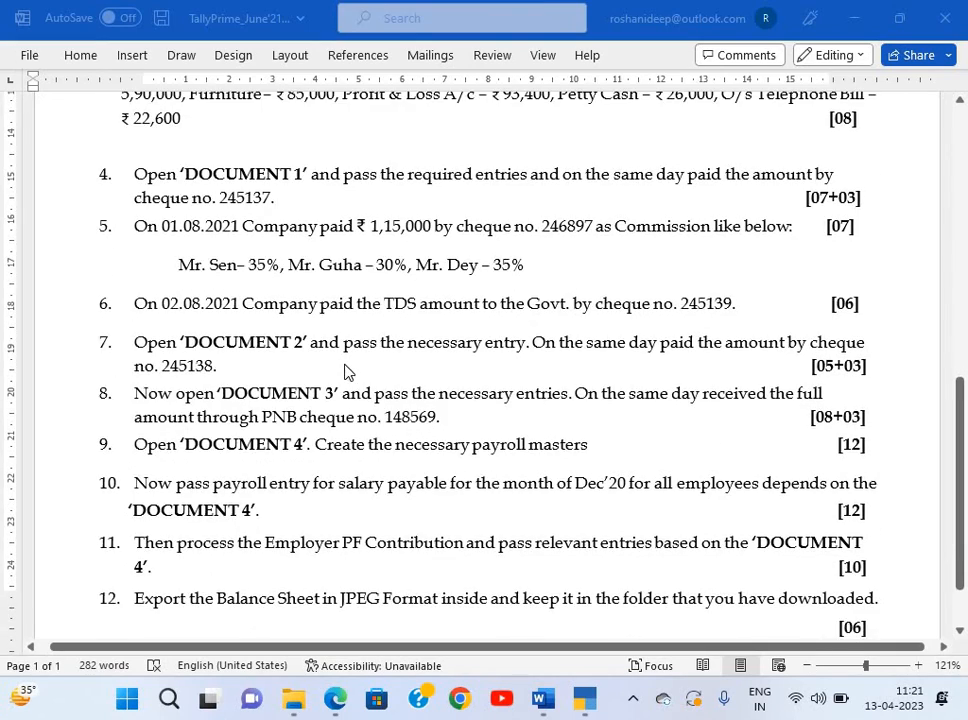
scroll(345, 372, up, 4)
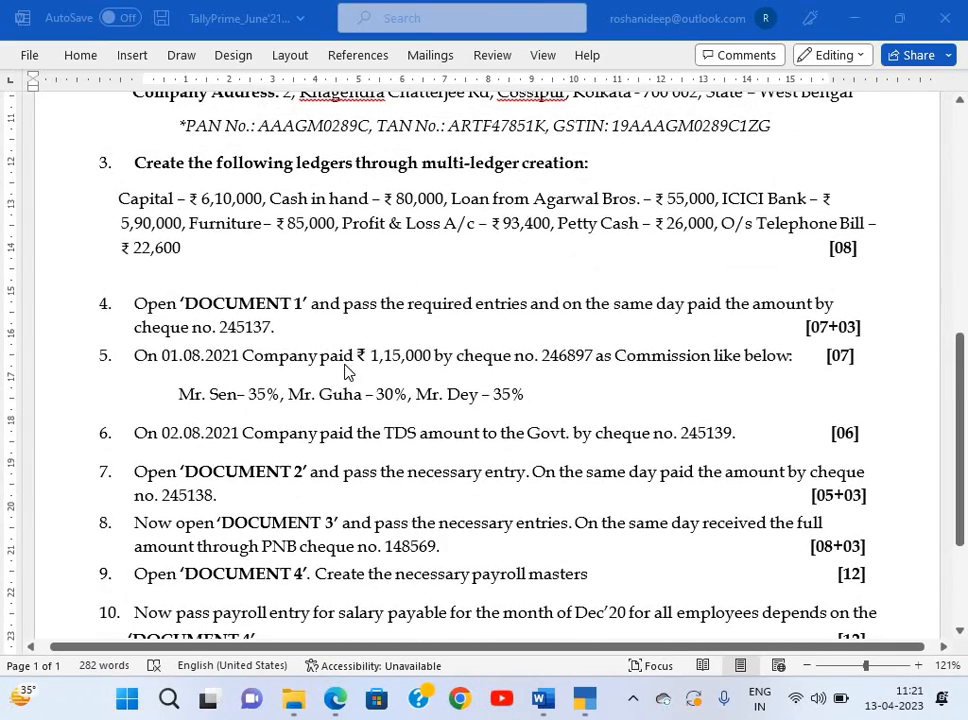
key(alt+Tab)
click(345, 372)
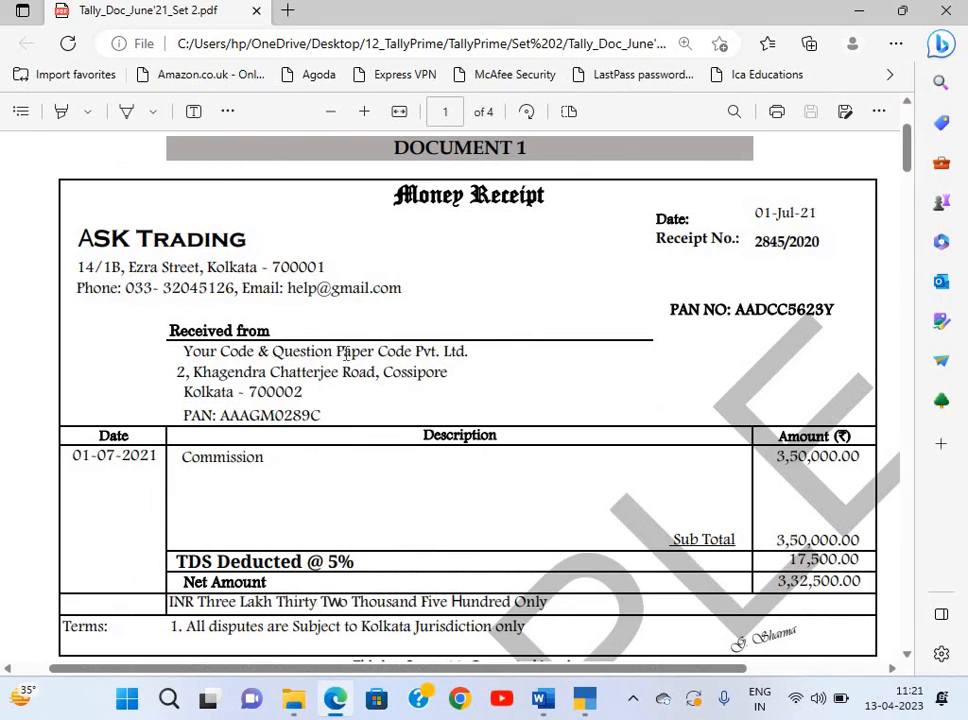
Review Documents 1–4 in the PDF, ending back on Document 1's money receipt.
scroll(346, 353, down, 10)
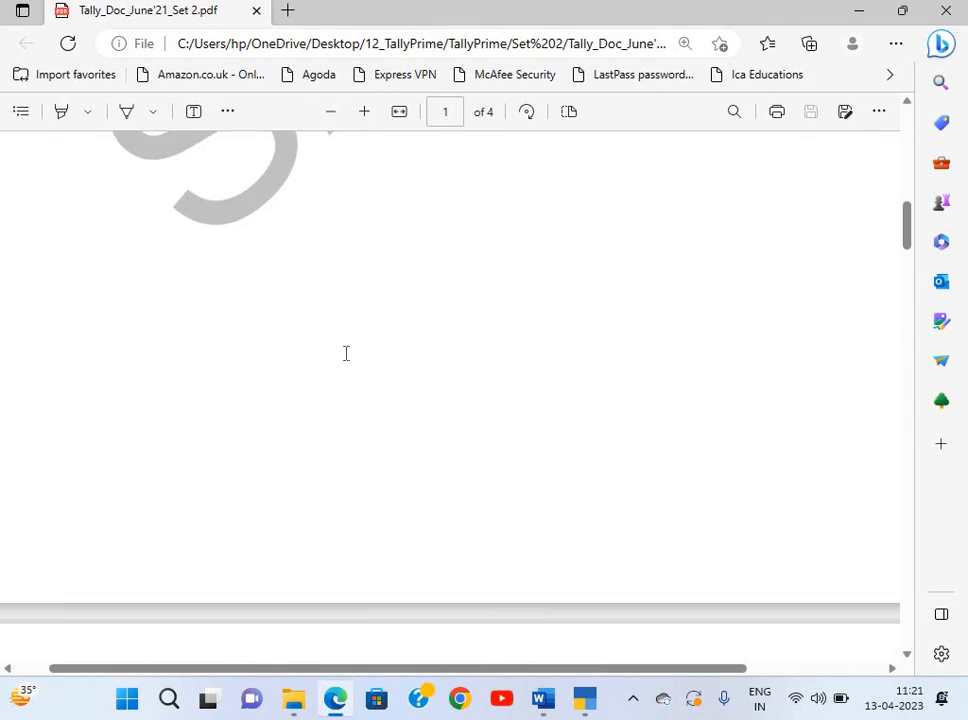
scroll(346, 353, down, 15)
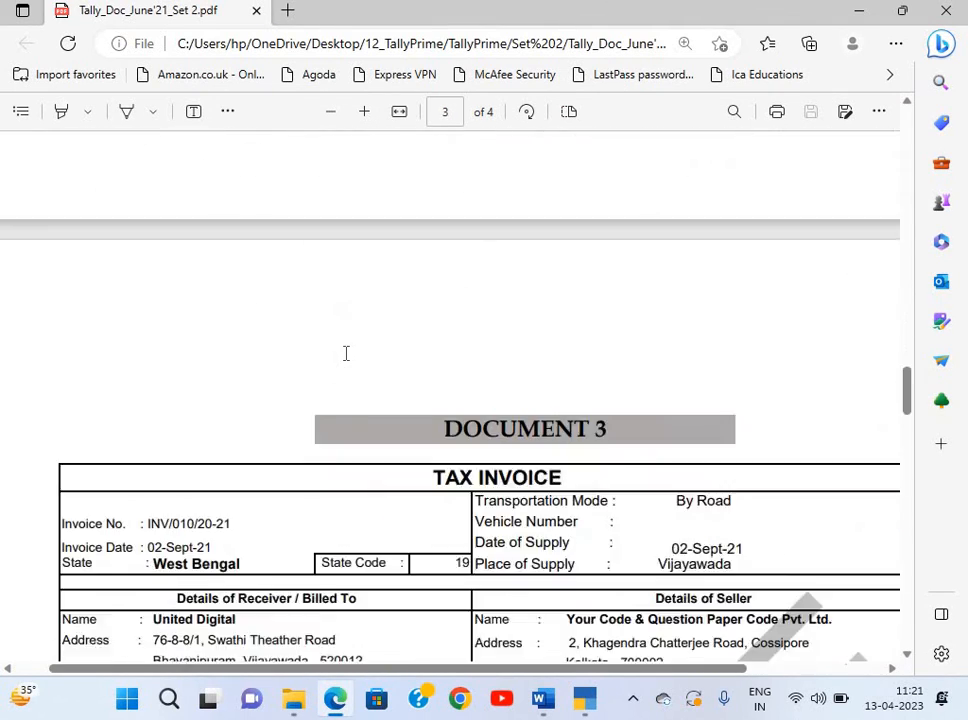
scroll(346, 353, down, 15)
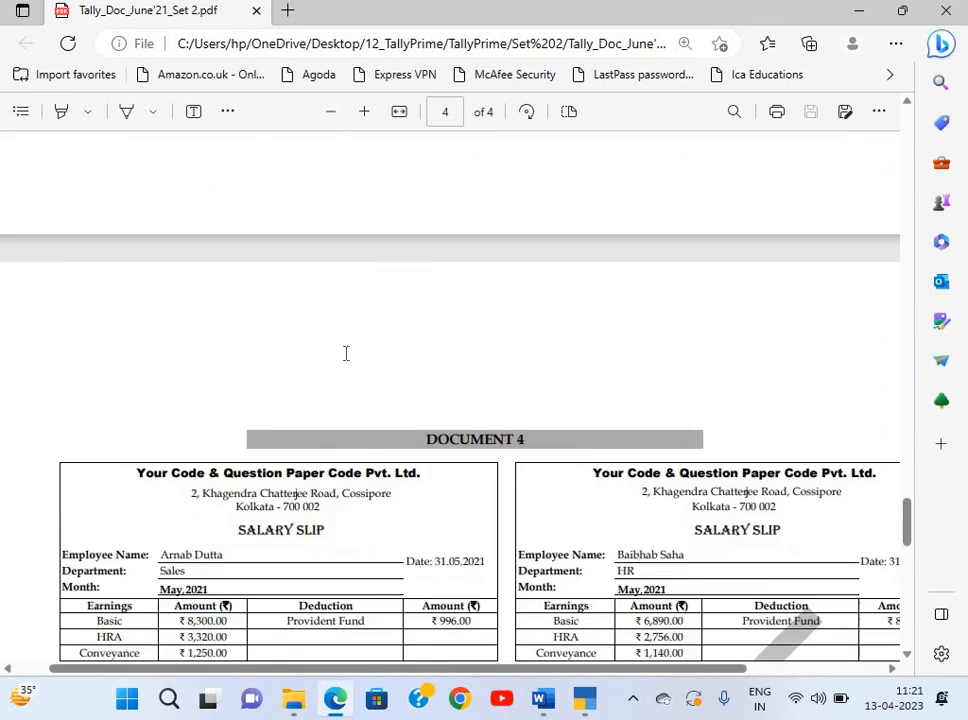
scroll(346, 353, down, 4)
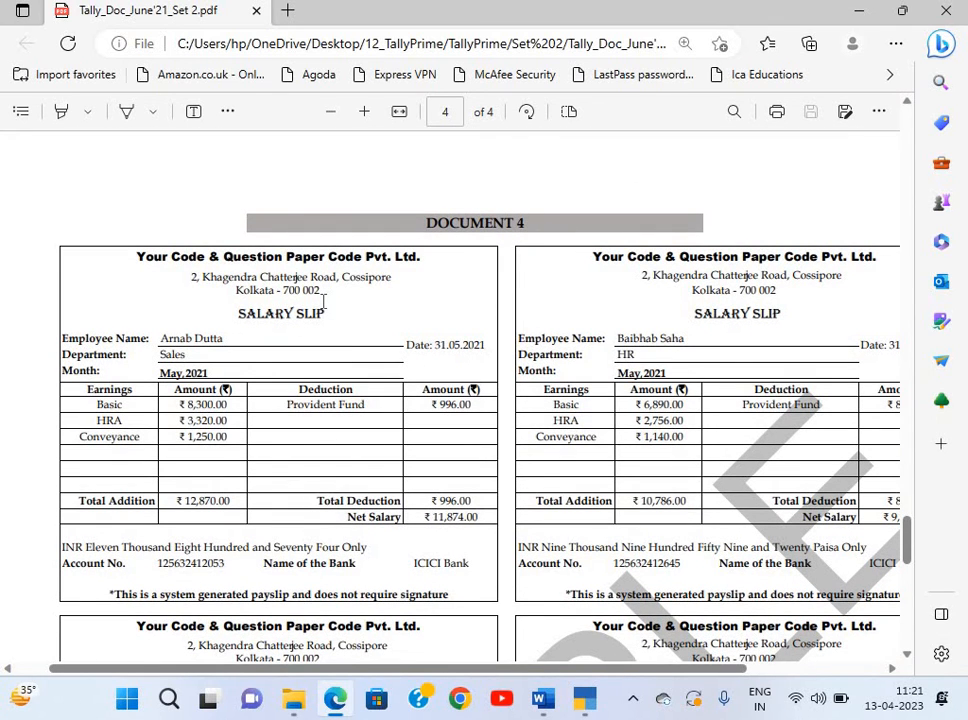
scroll(323, 301, up, 20)
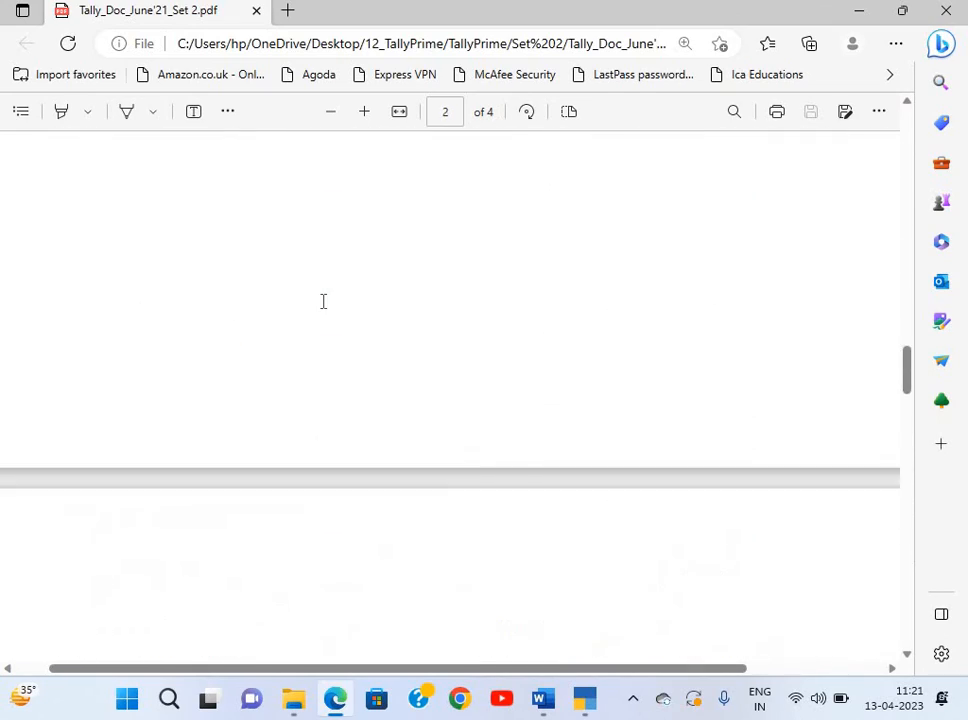
scroll(323, 301, up, 20)
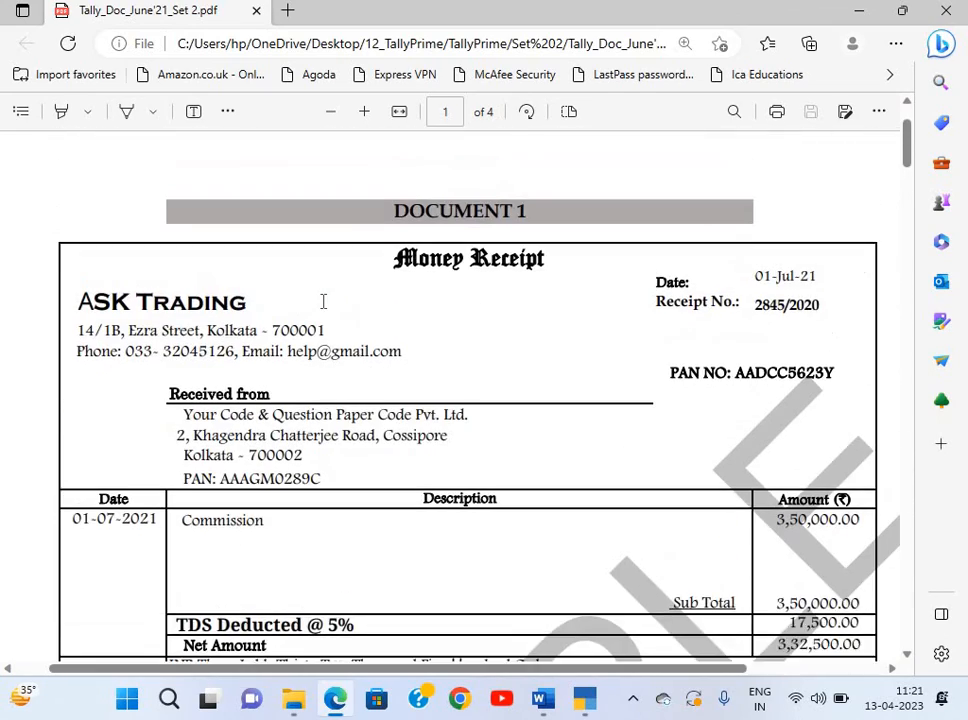
scroll(323, 301, down, 2)
scroll(323, 296, up, 1)
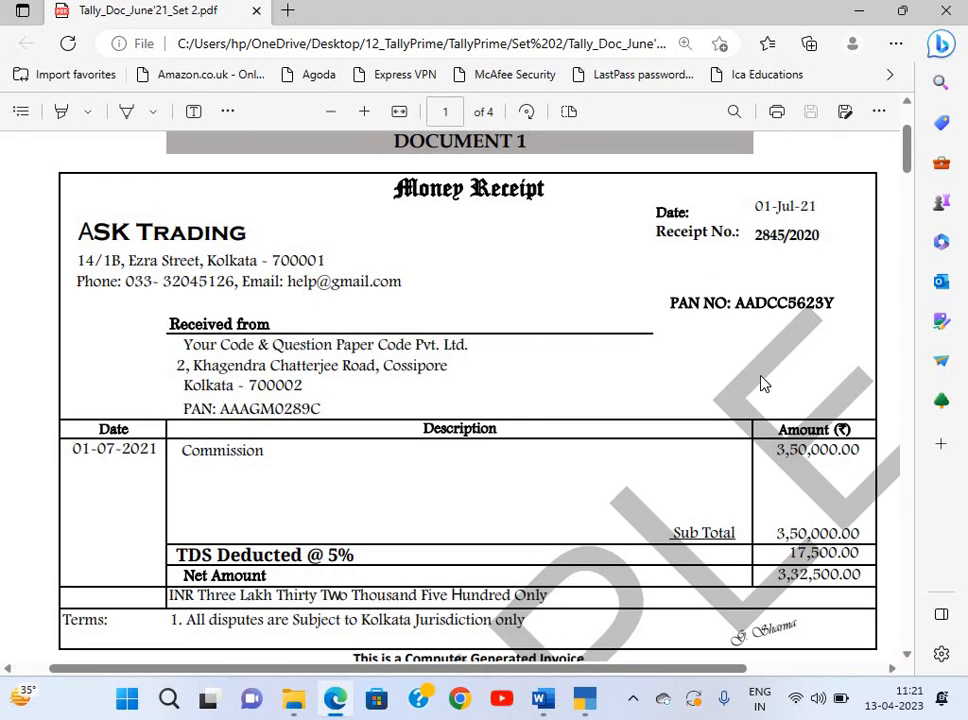
scroll(761, 383, down, 10)
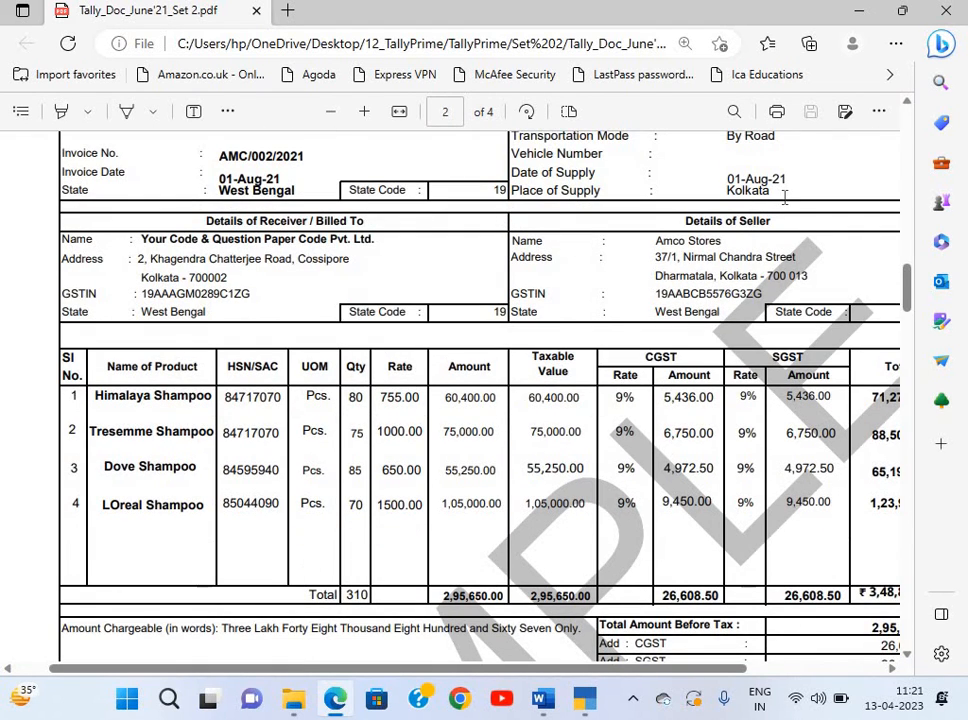
scroll(785, 197, up, 10)
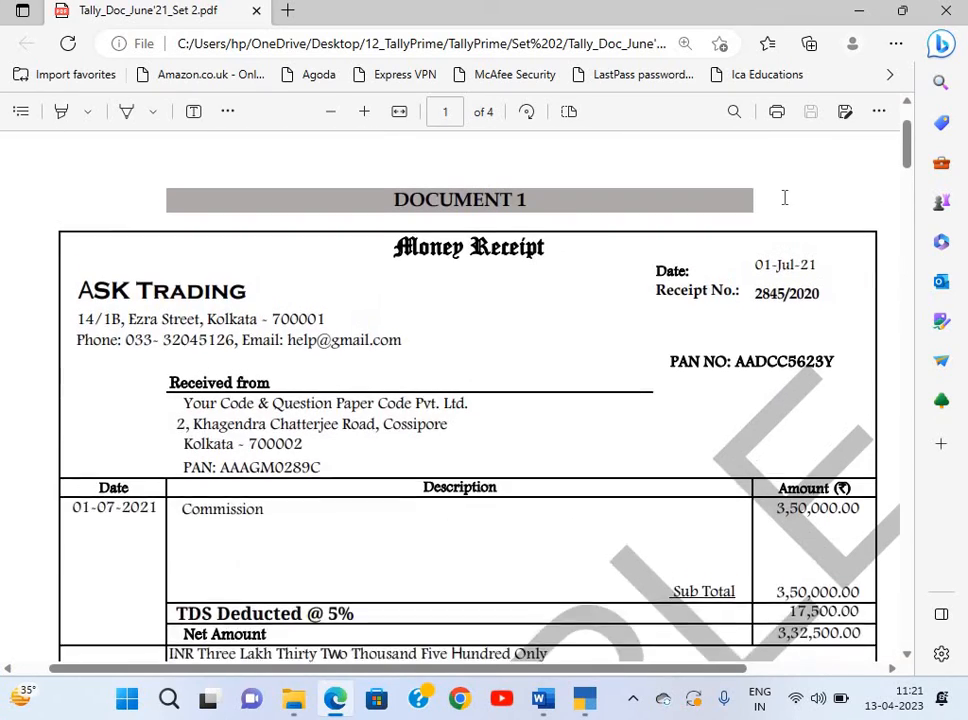
scroll(785, 197, down, 1)
key(alt+Tab)
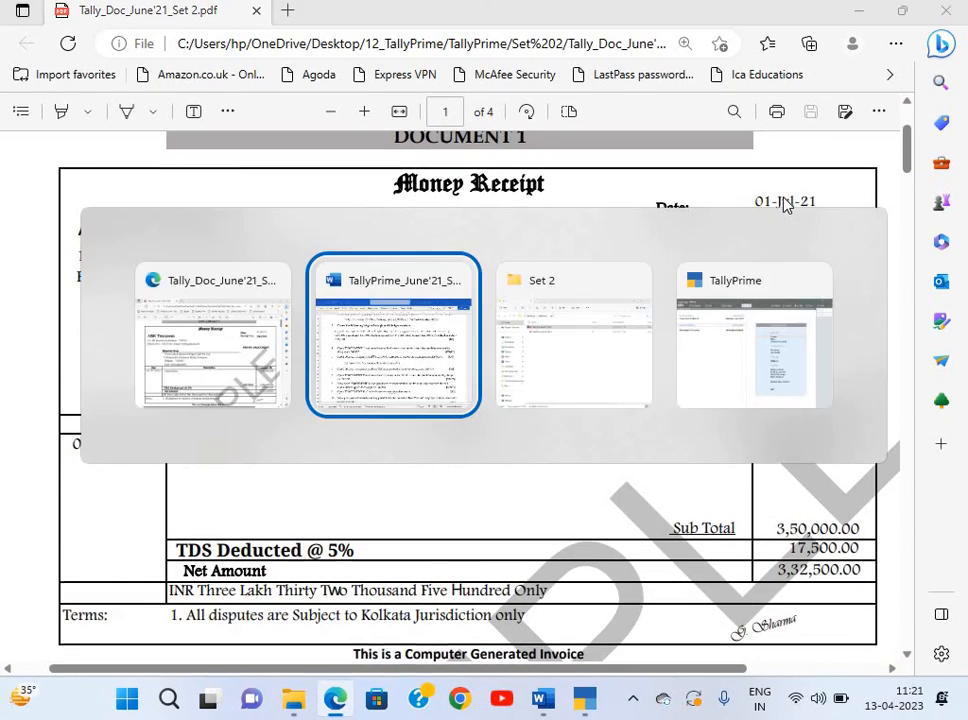
In TallyPrime, start a new company from the Company menu (Alt+K > Create).
scroll(628, 190, up, 2)
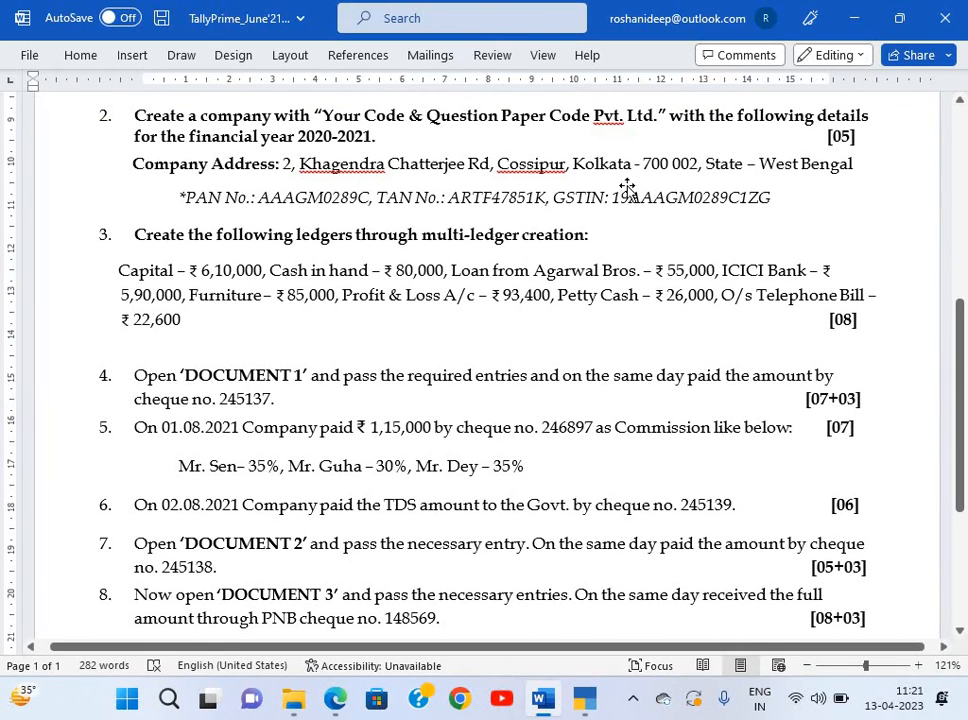
key(alt+Tab)
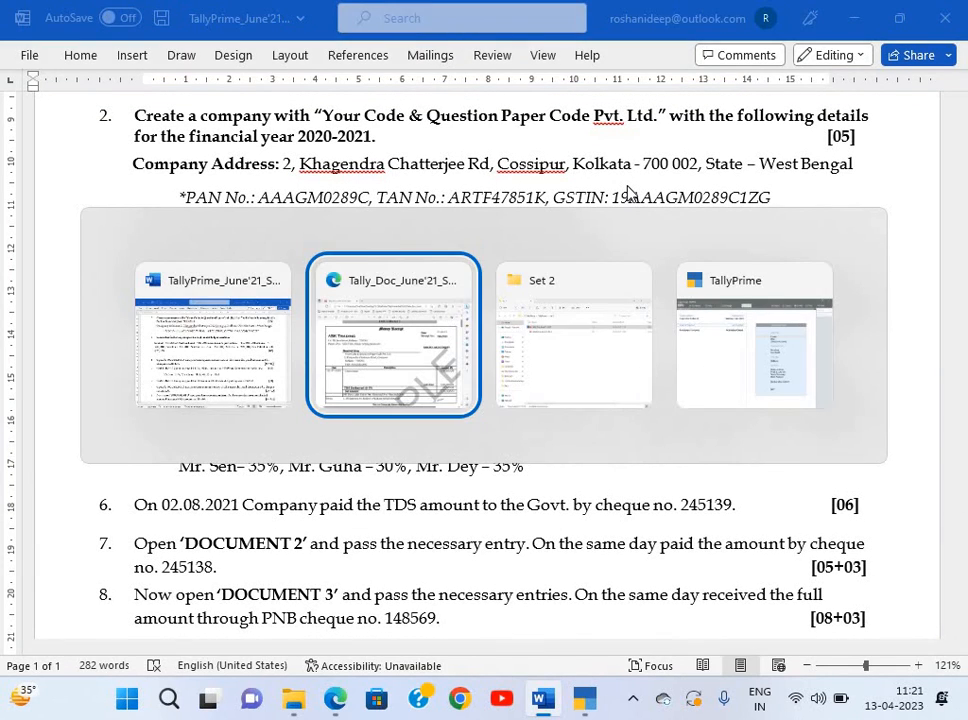
key(alt+Tab)
key(alt+Tab)
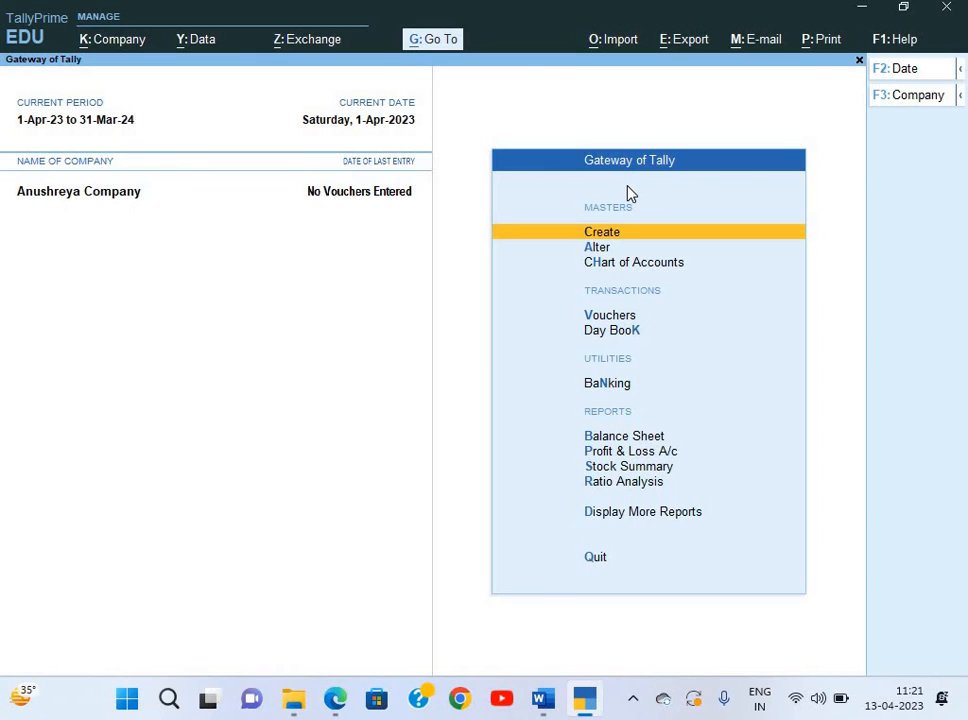
key(alt+k)
key(Down)
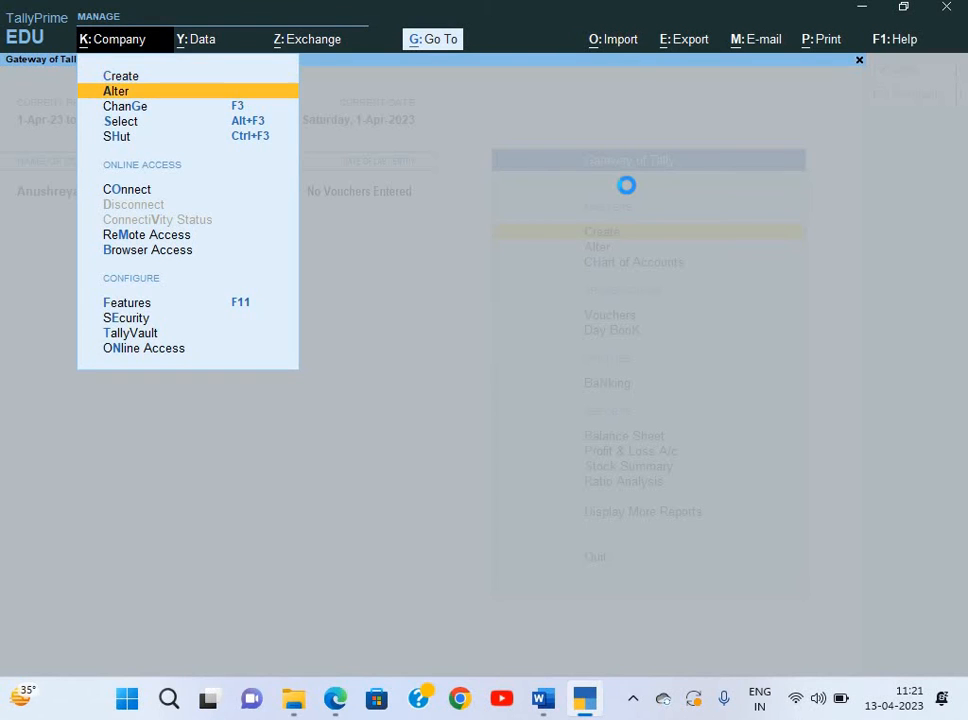
key(Up)
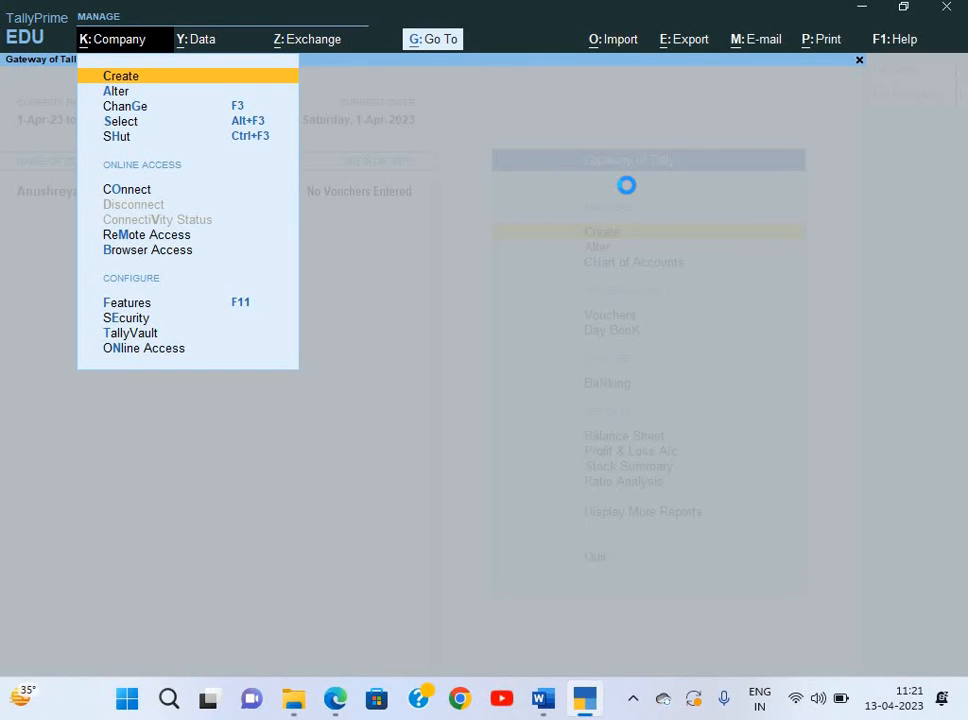
key(Return)
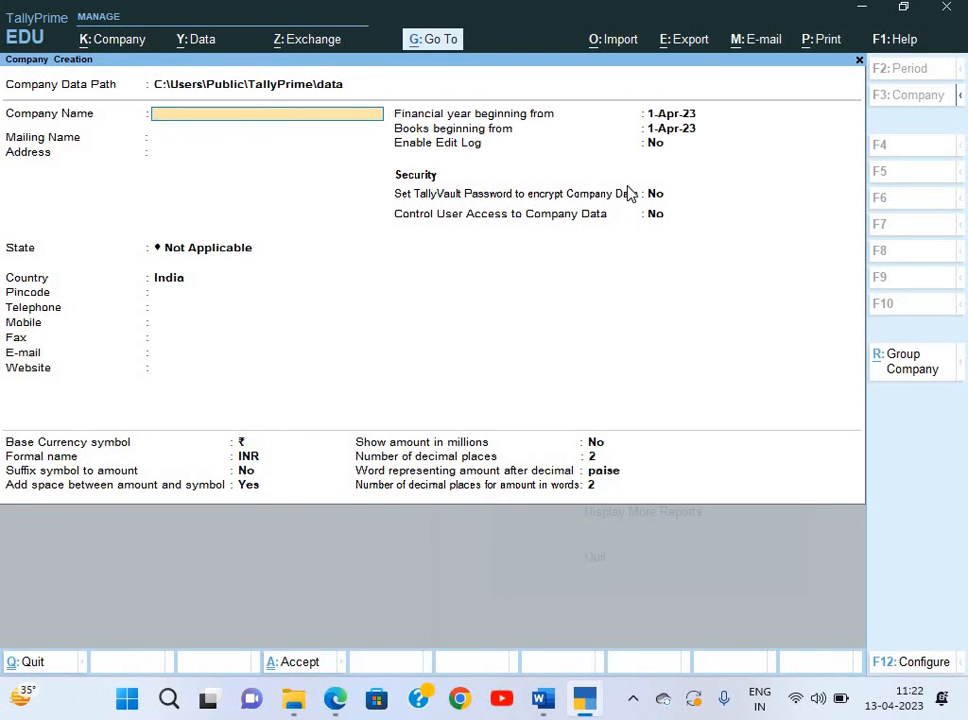
Enter the paper's company name ending 'Paper Code 2 Pvt. Ltd' and accept it as the mailing name.
key(alt+Tab)
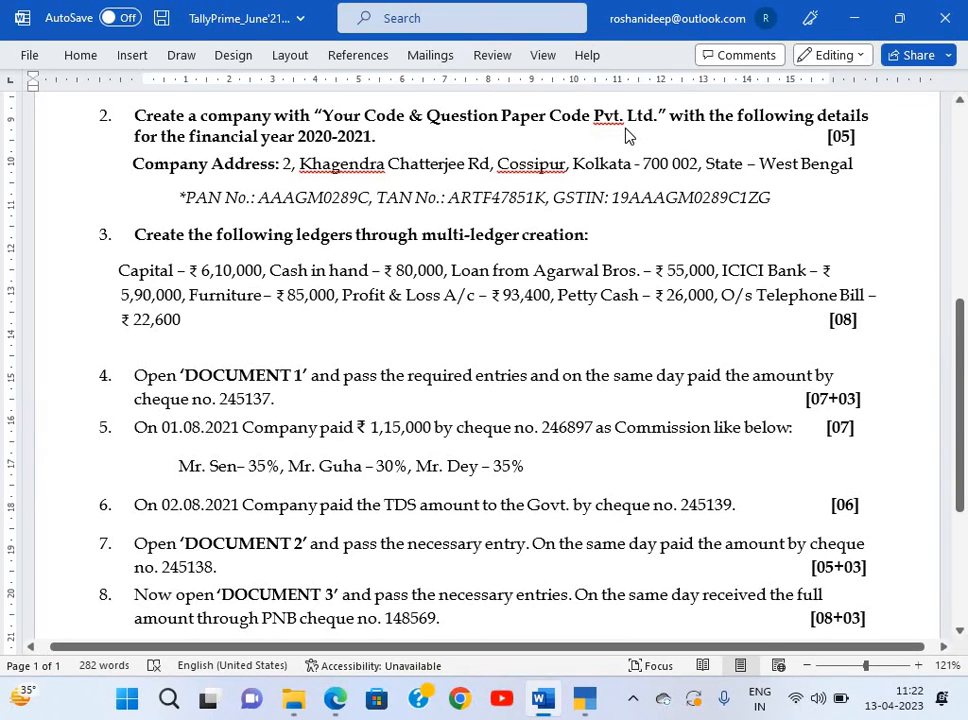
key(alt+Tab)
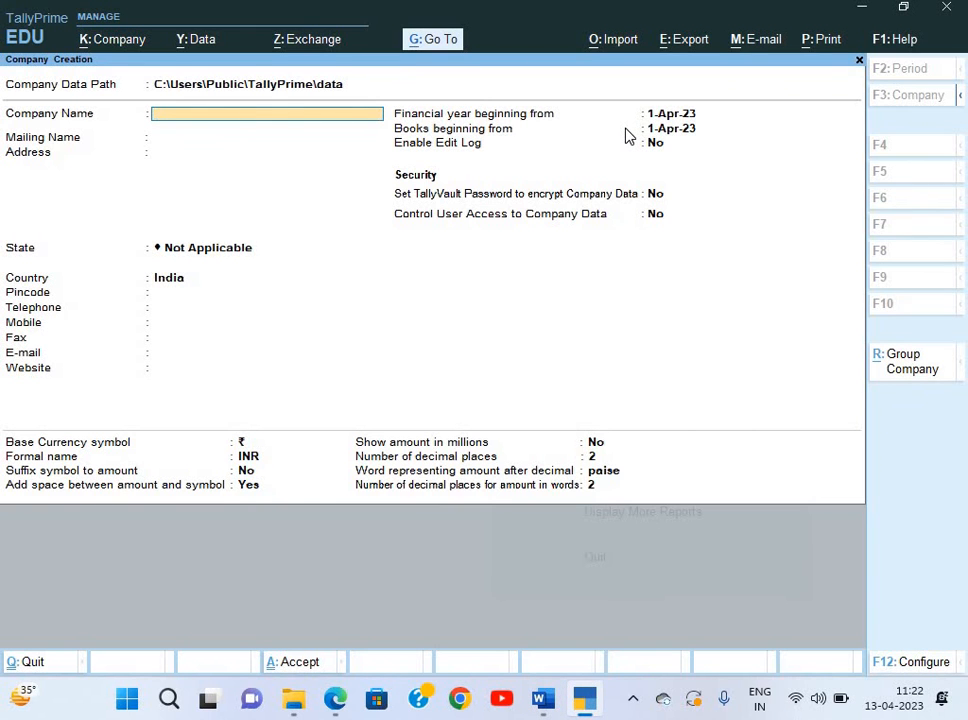
text(Deepak Gupta Paper)
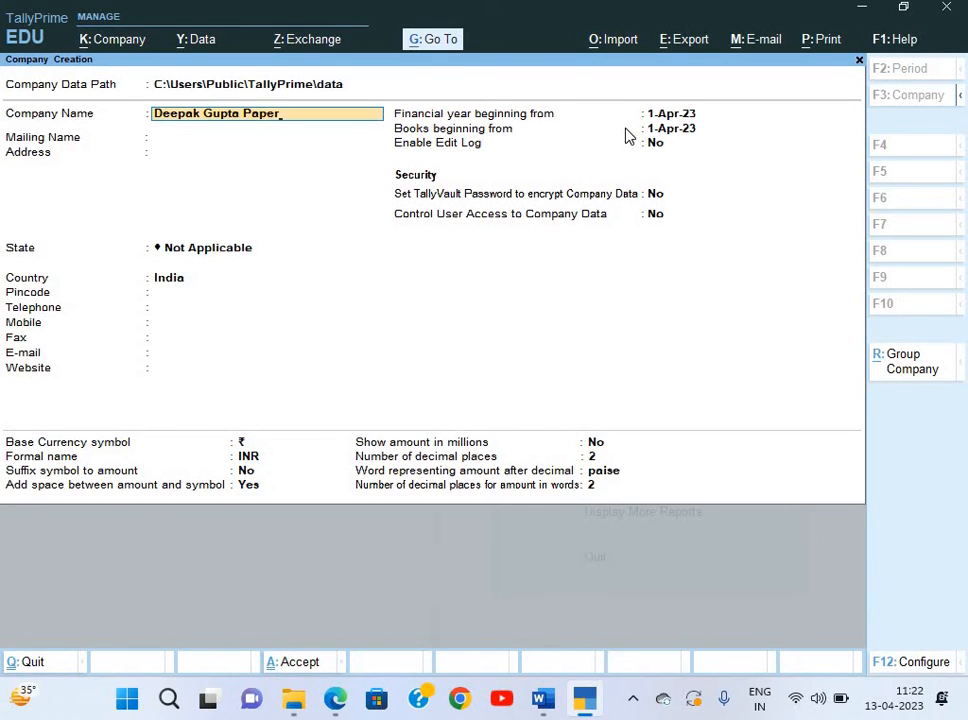
text(Cod)
text(Ltd)
key(alt+Tab)
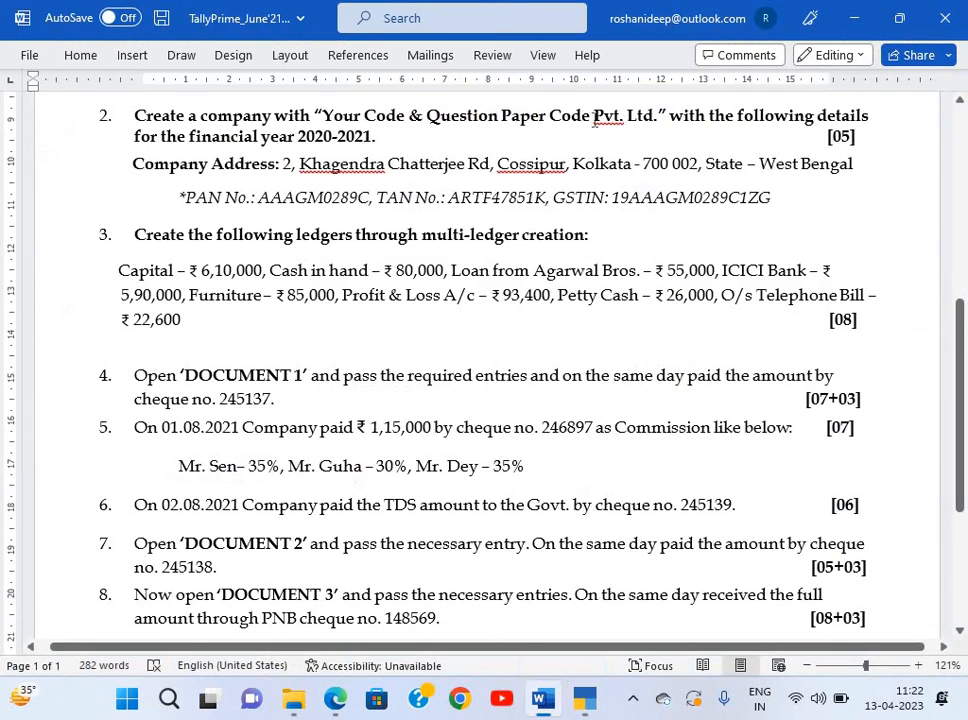
key(alt+Tab)
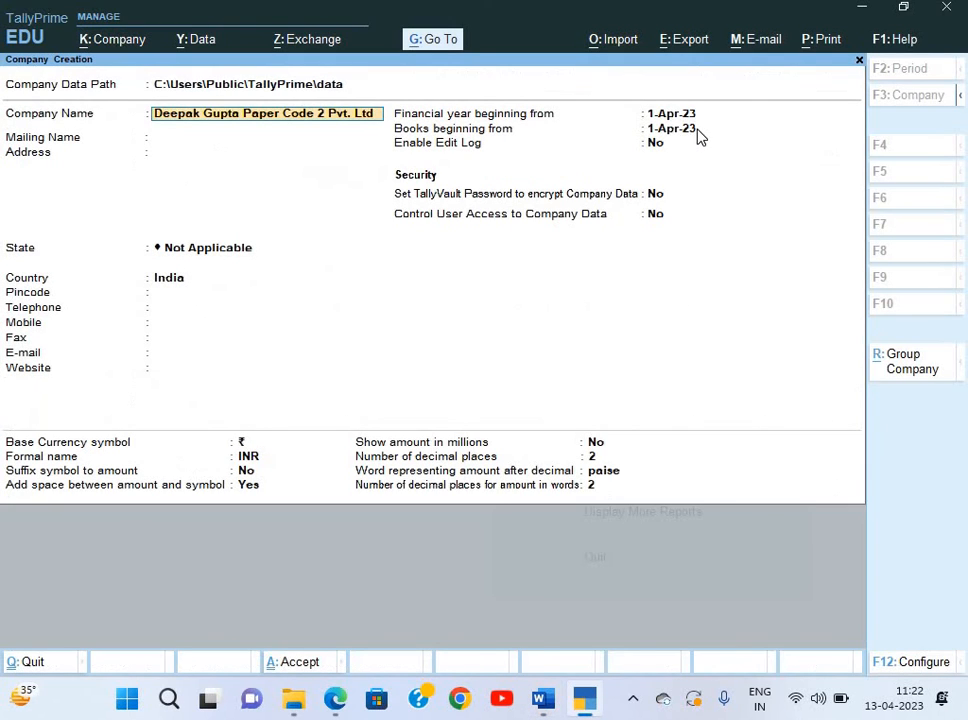
key(Return)
key(Return)
key(Return)
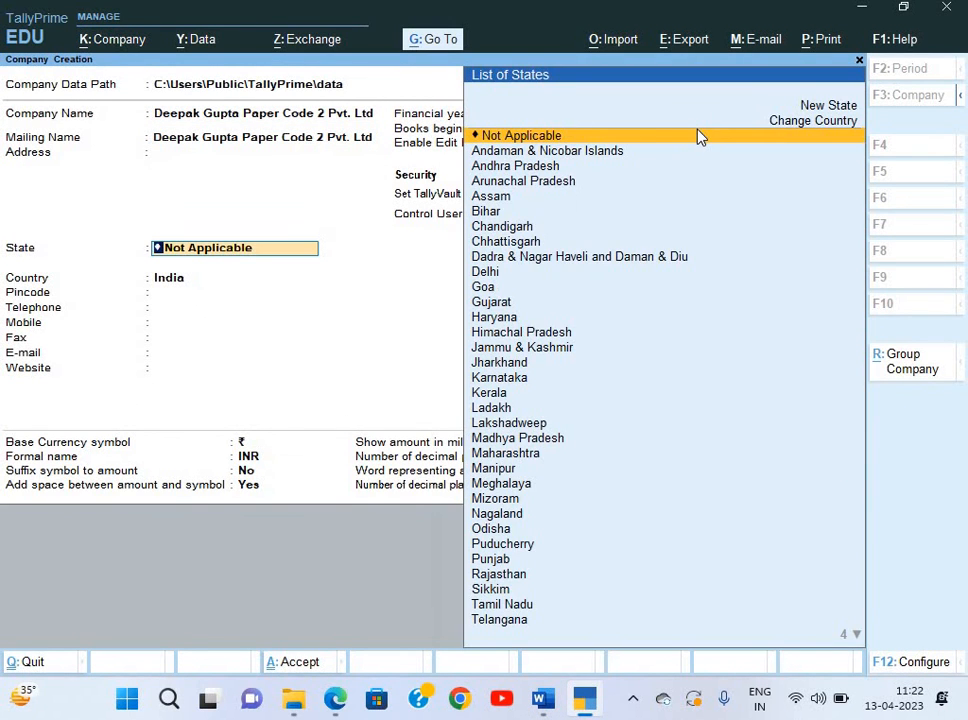
Locate and select the company address in the question paper.
key(alt+Tab)
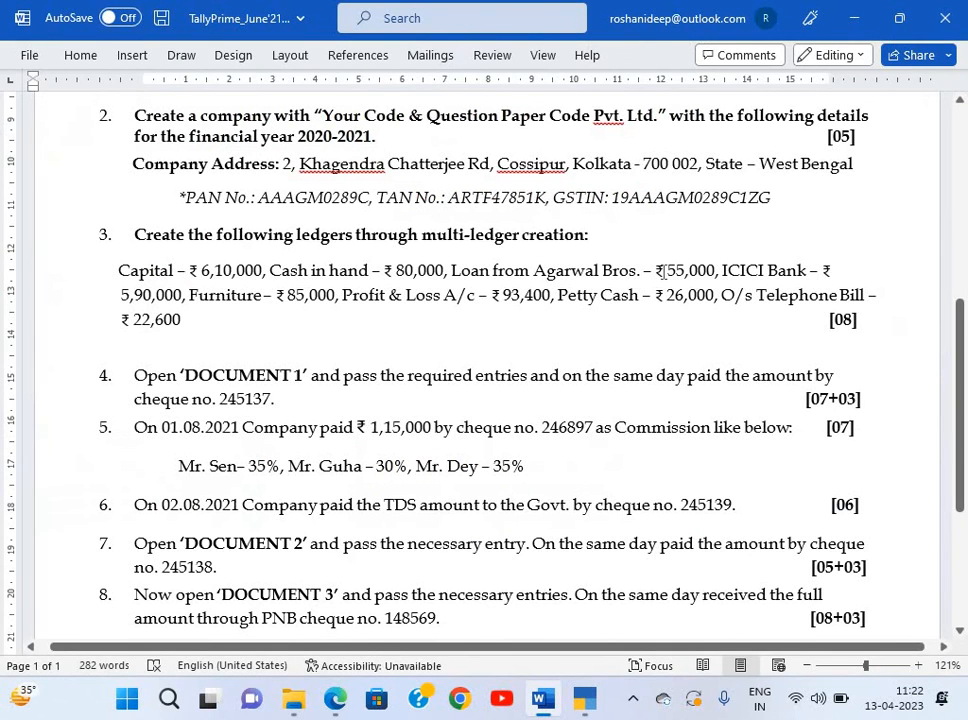
key(alt)
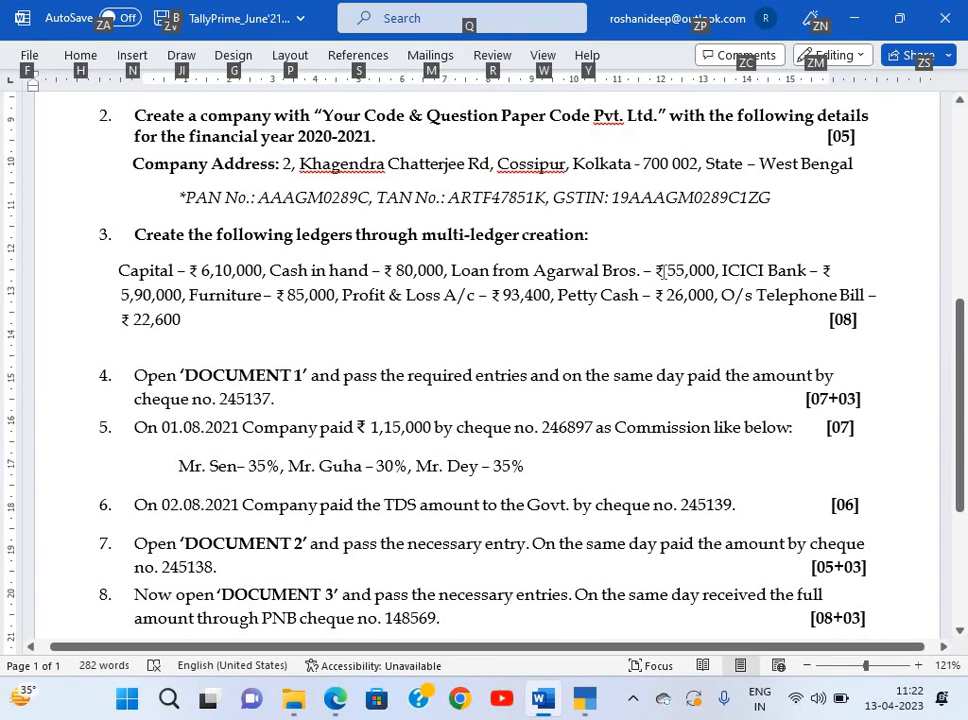
click(286, 164)
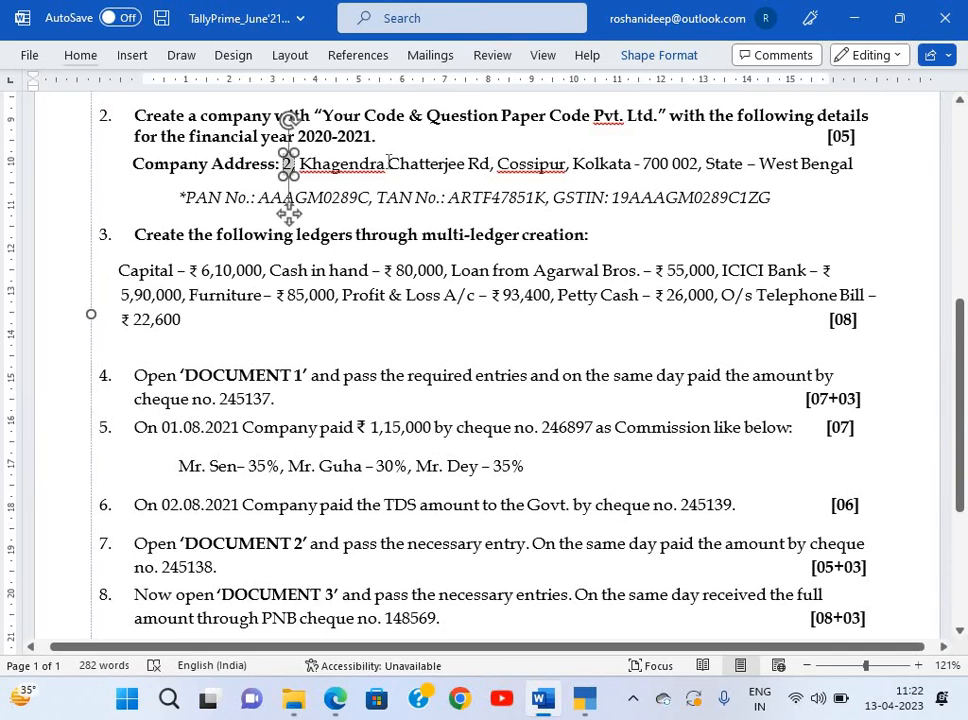
click(338, 178)
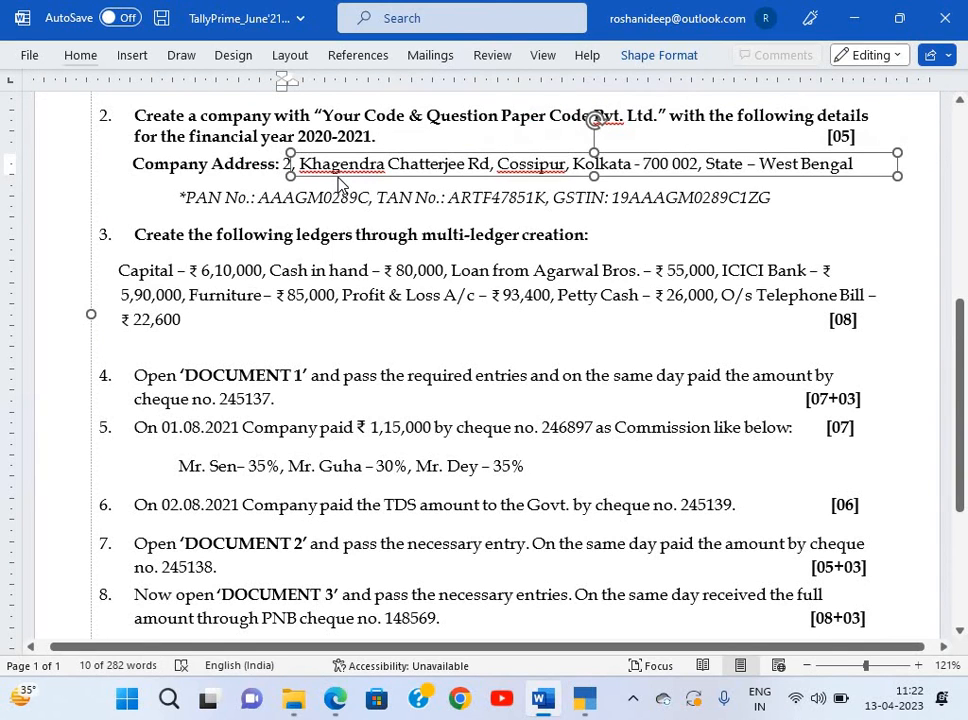
key(alt+Tab)
key(alt+Tab)
key(alt+Tab)
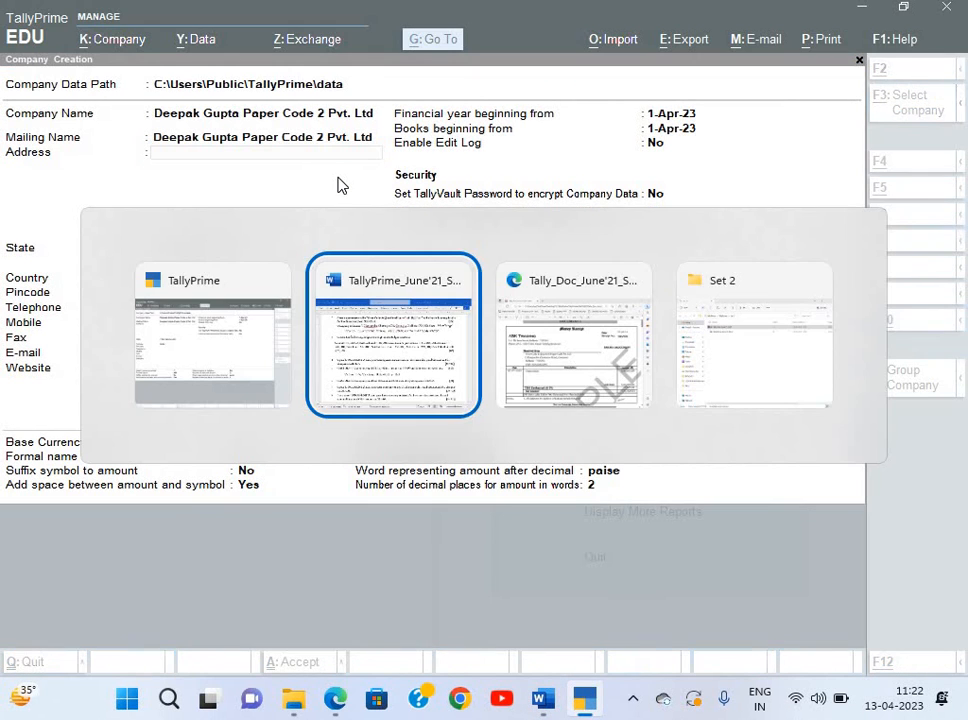
Copy the Cossipore street line and 'Kolkata - 700002' from the receipt into the company address.
scroll(339, 178, down, 2)
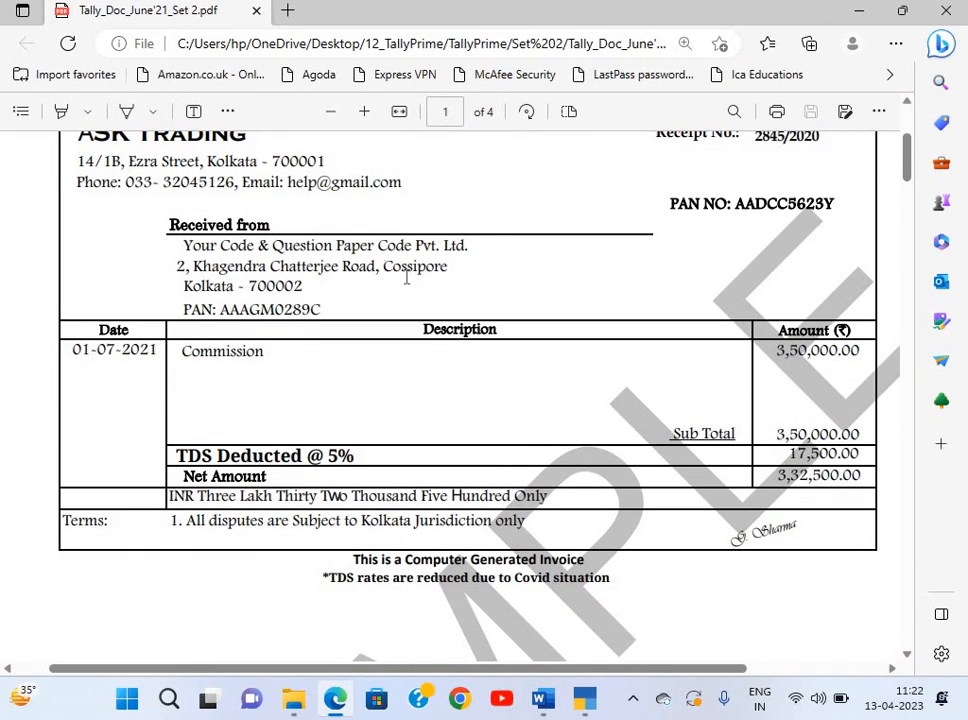
drag(176, 266, 450, 281)
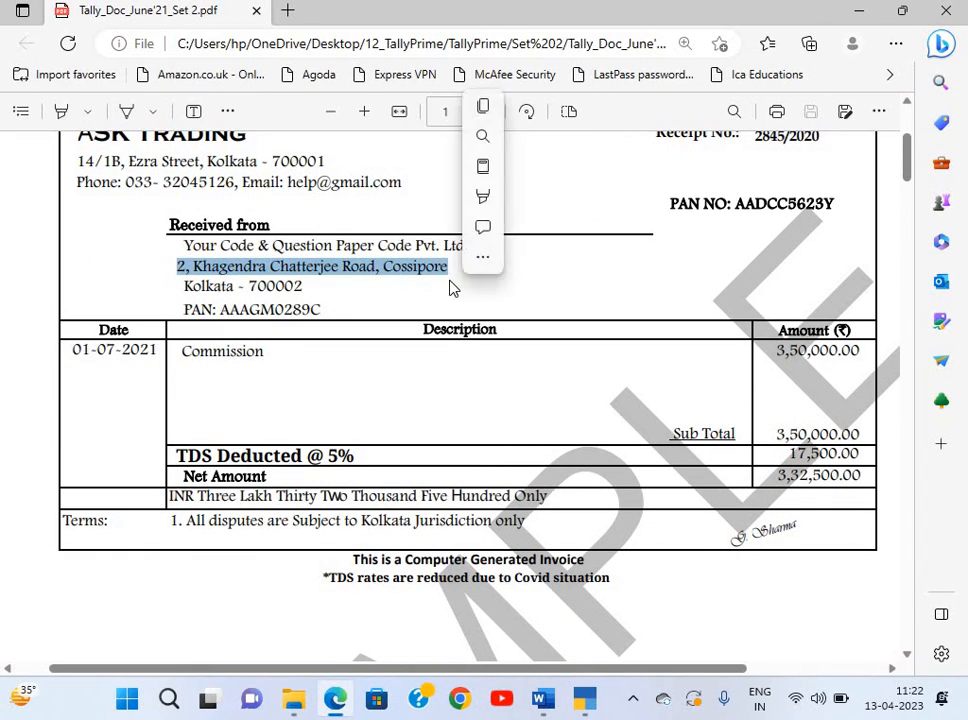
key(ctrl+c)
key(alt+Tab)
key(ctrl+alt+v)
key(Return)
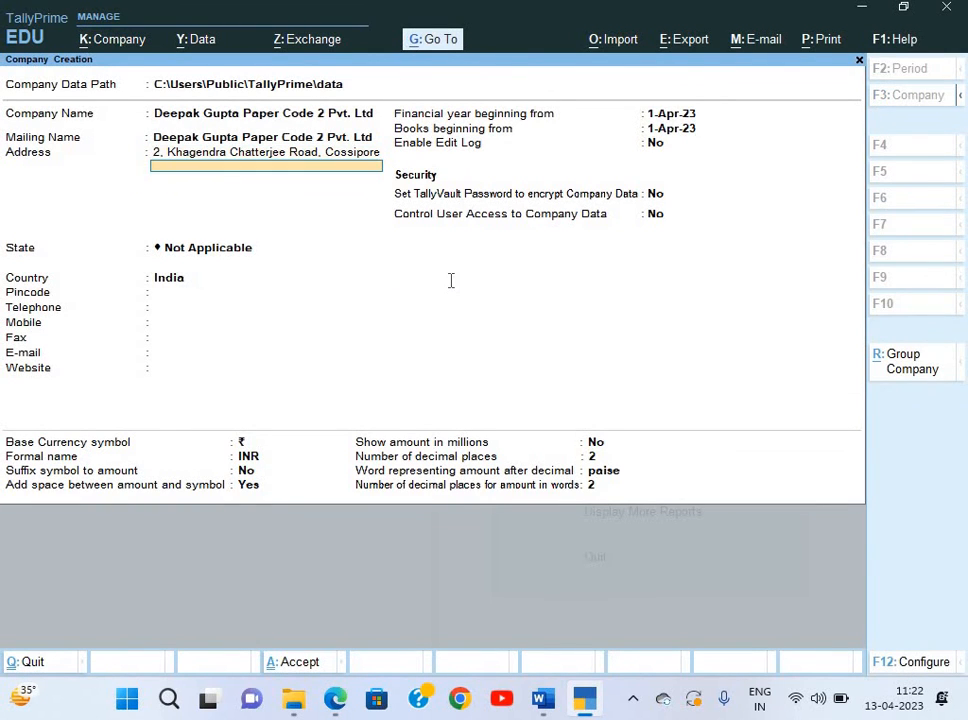
key(alt+Tab)
drag(184, 285, 318, 287)
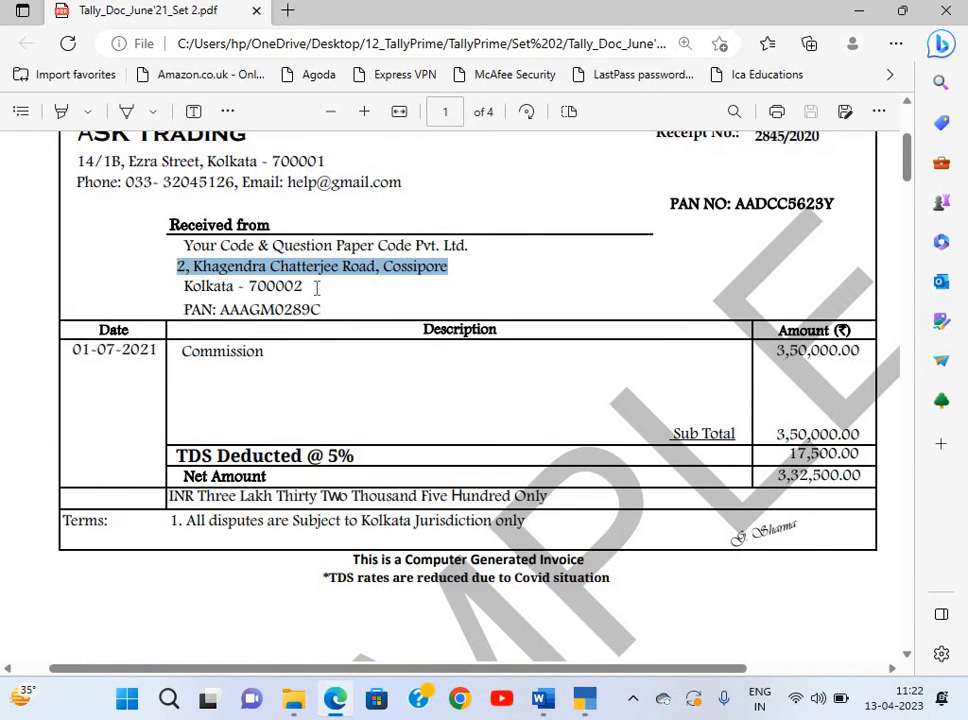
key(ctrl+c)
key(alt+Tab)
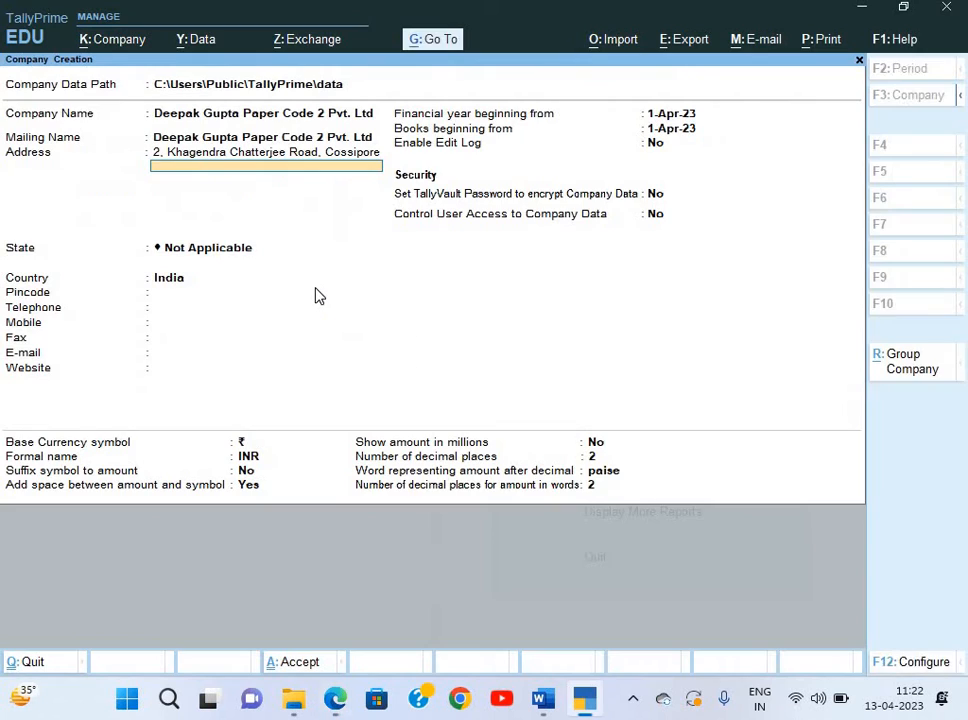
key(ctrl+alt+v)
key(Return)
Set the state to West Bengal and the pincode to 700002.
key(Return)
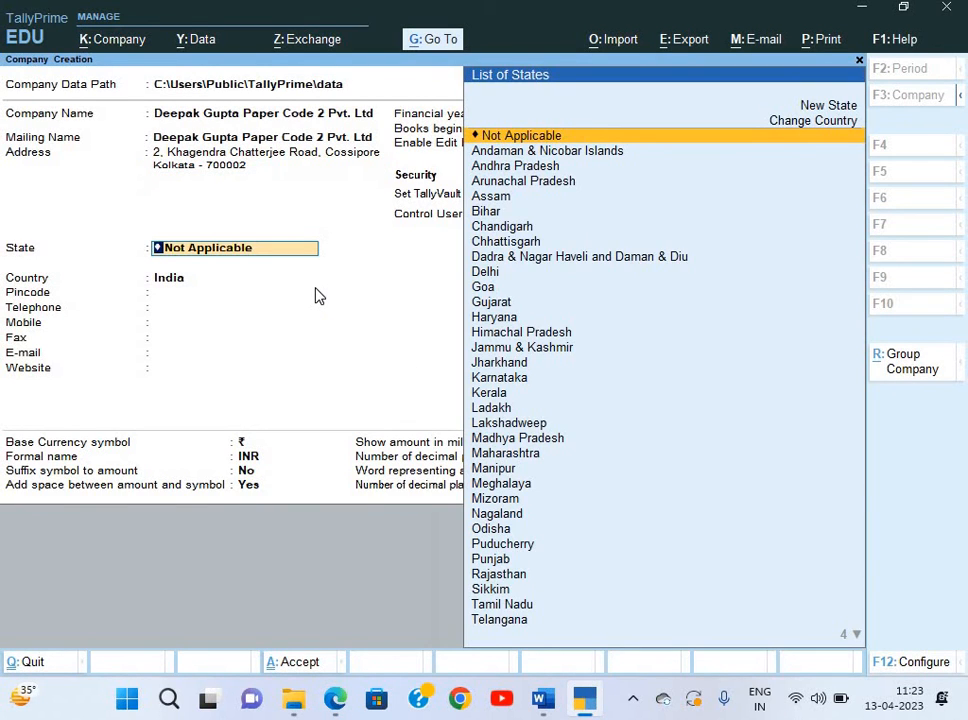
text(W)
key(Return)
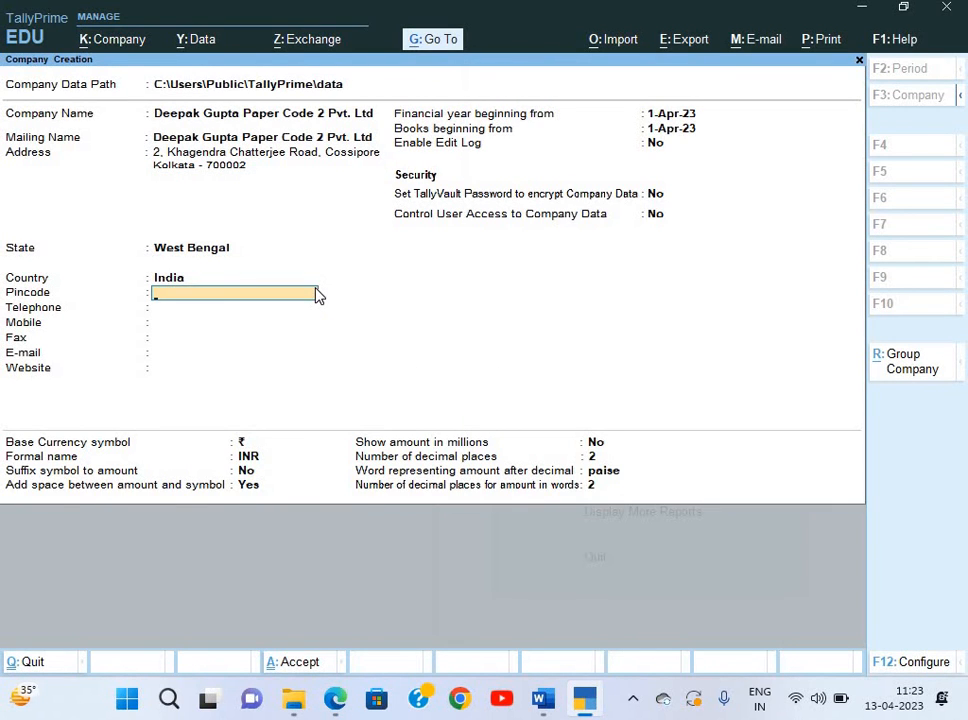
text(700001)
key(alt+Tab)
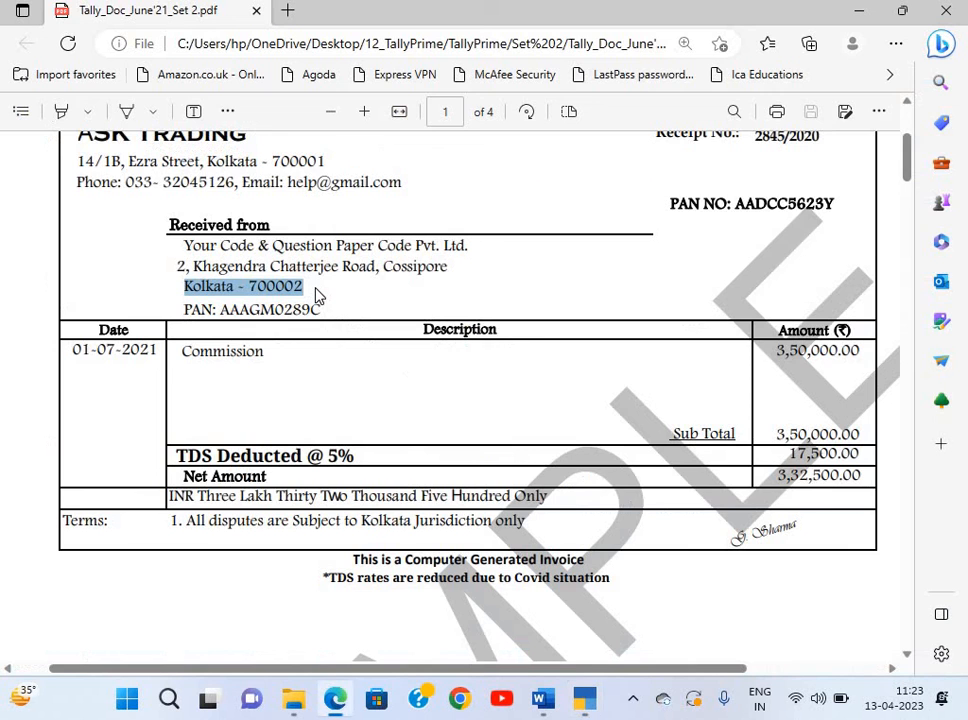
key(alt+Tab)
key(BackSpace)
text(2)
key(Return)
key(Return)
key(Return)
key(Return)
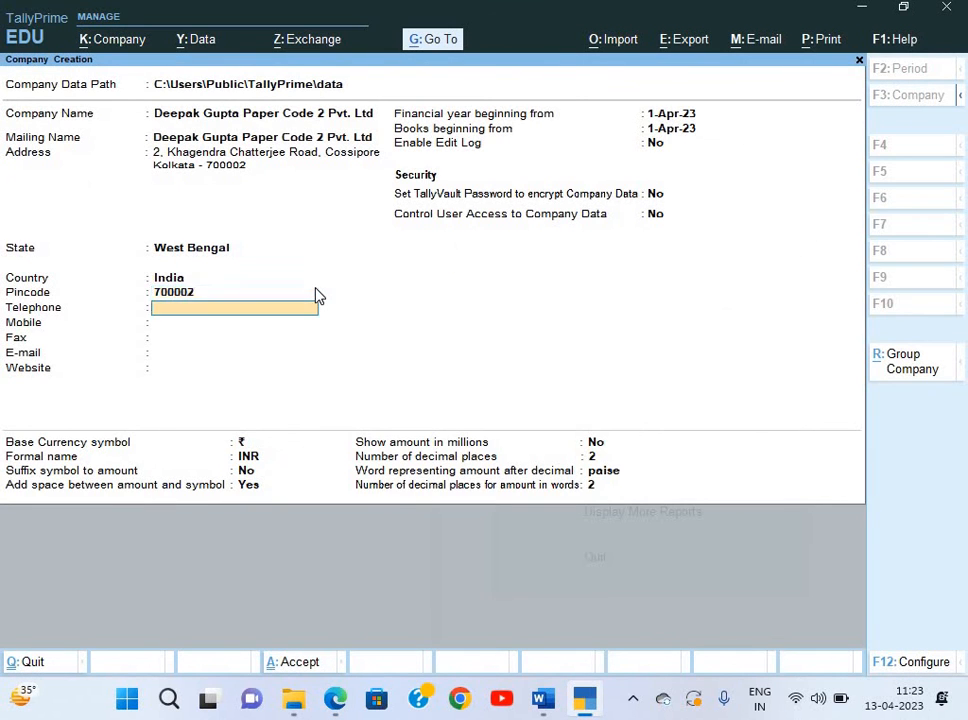
Set the financial year start to 1-Apr-21 and create the company.
key(Return)
key(Return)
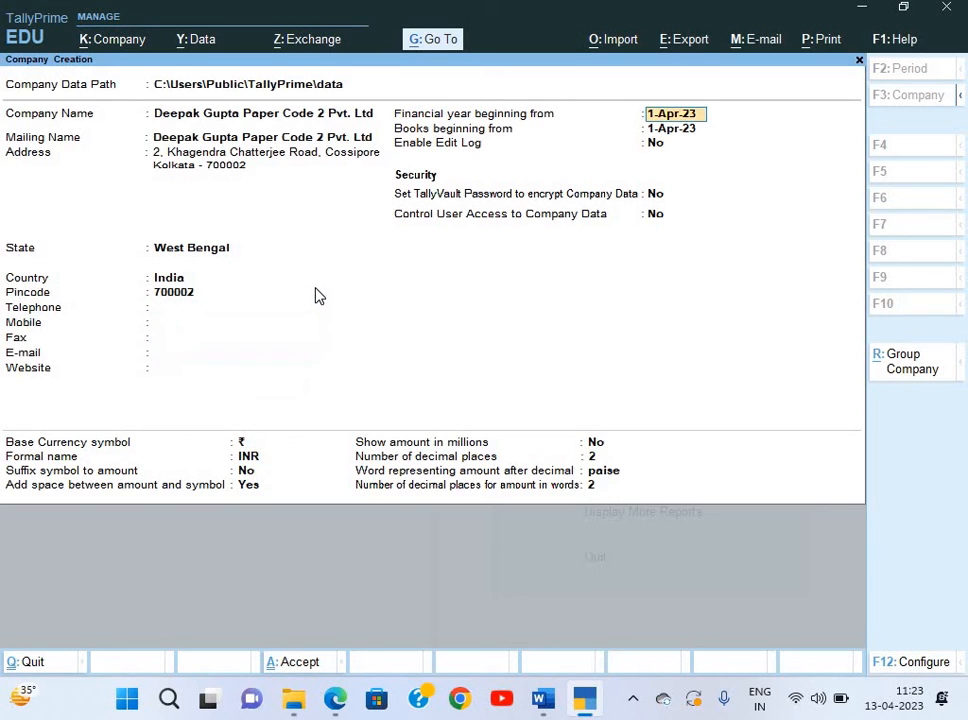
text(1-4-21)
key(Return)
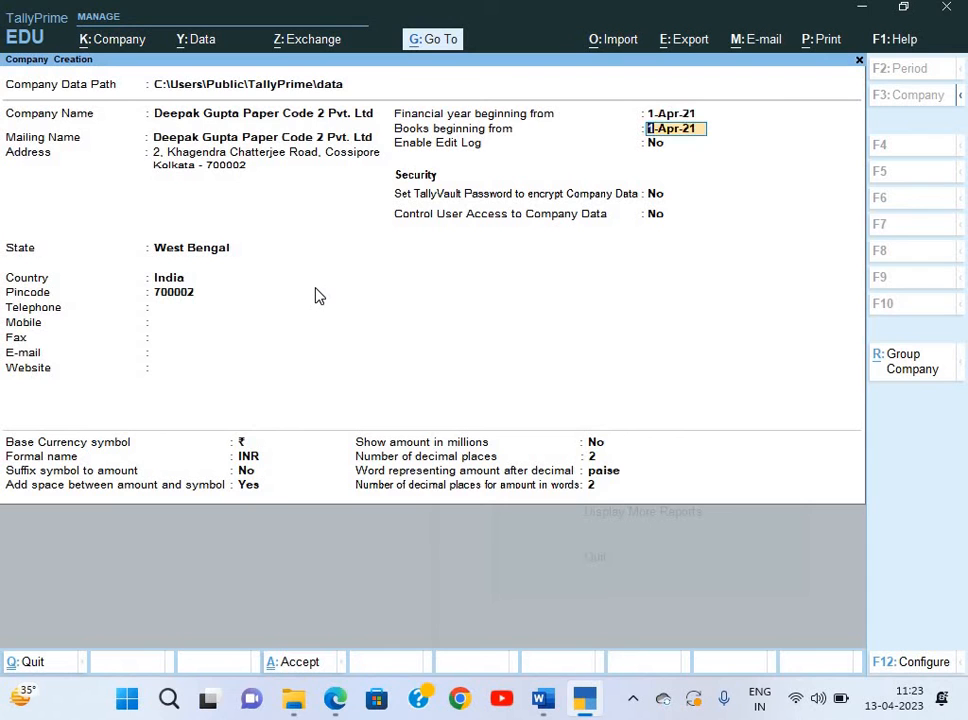
key(Return)
key(Return)
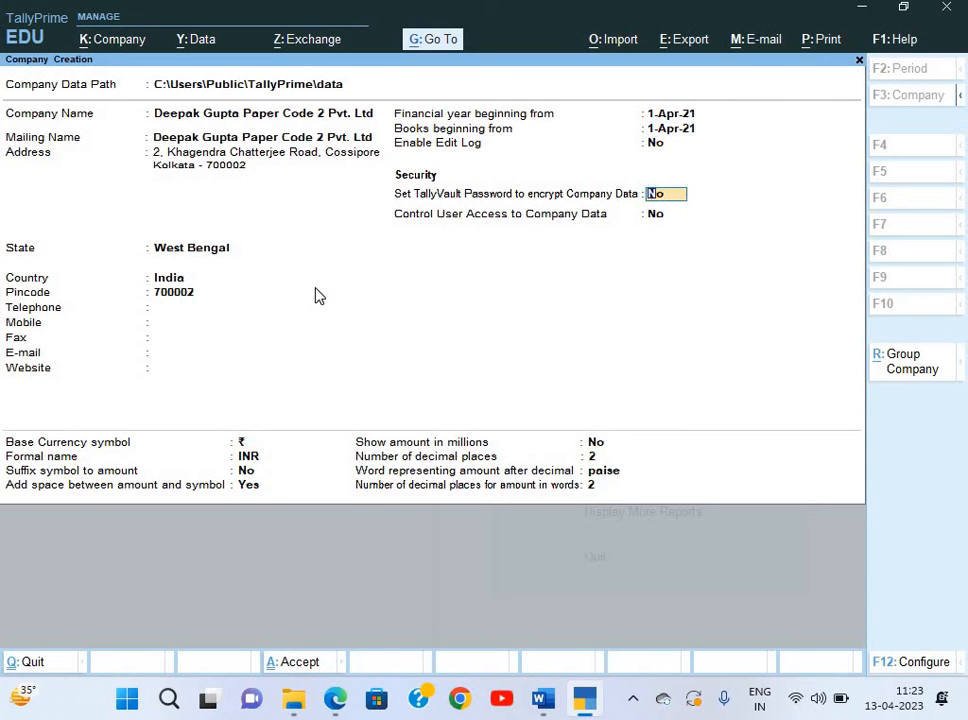
key(ctrl+a)
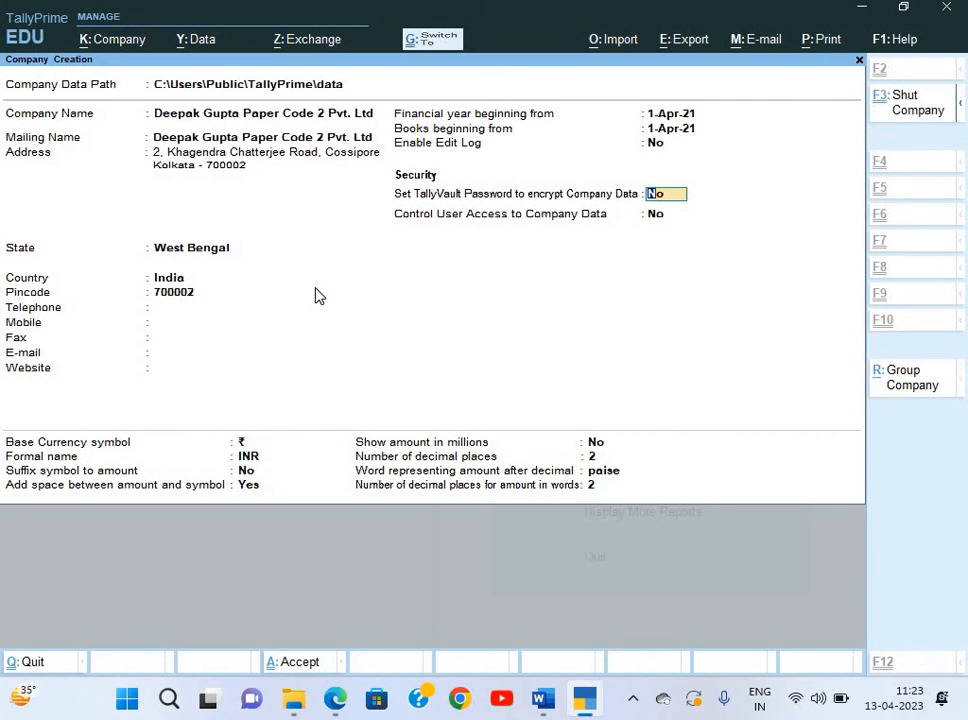
key(Return)
key(Return)
key(Return)
key(Return)
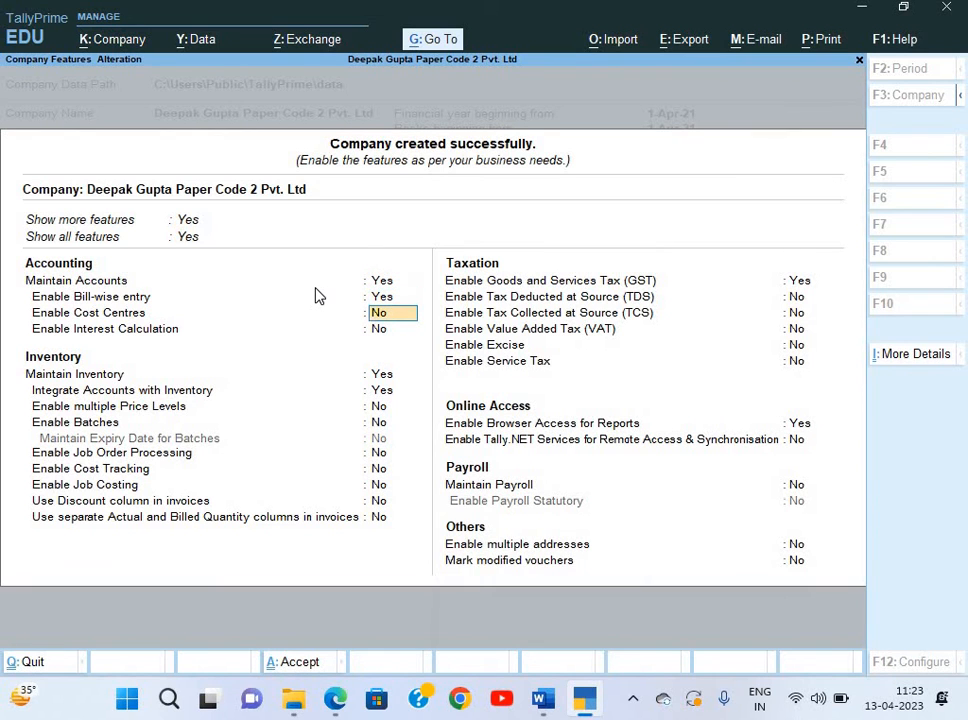
Enable GST with West Bengal, Regular registration, applicable from 1-Apr-21.
key(Return)
key(Return)
key(Return)
key(Return)
key(Return)
key(Return)
key(Return)
key(Return)
key(Return)
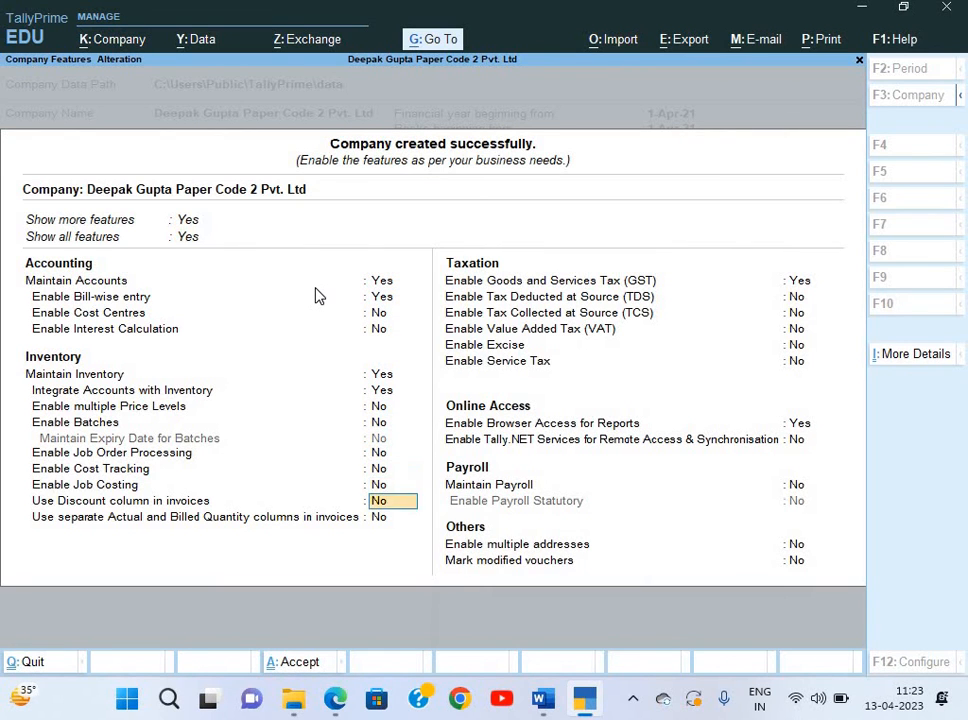
key(Return)
key(Return)
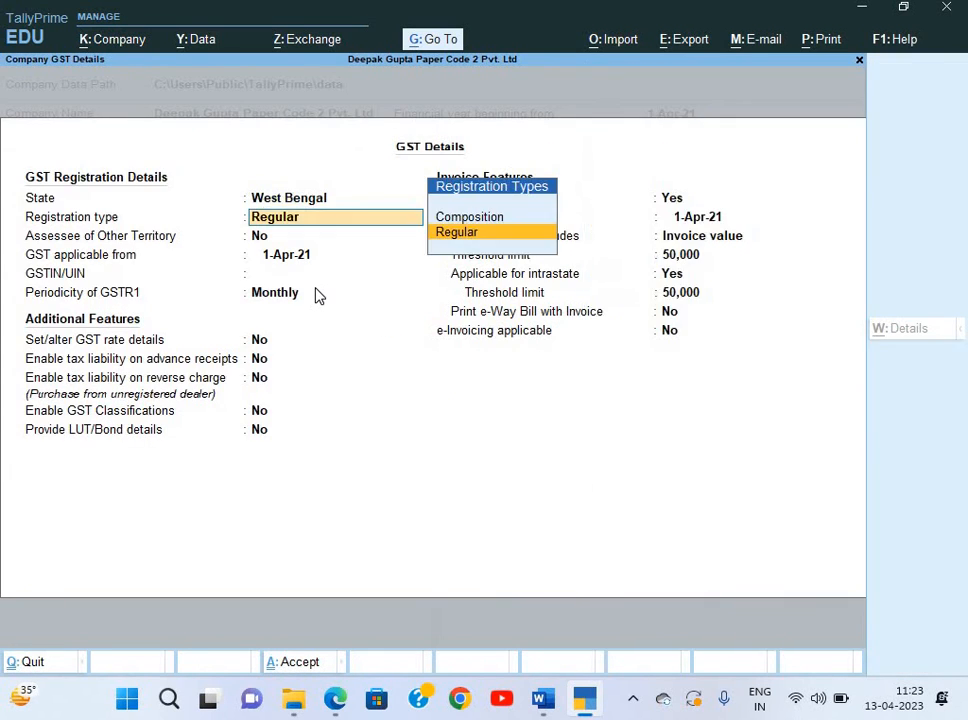
key(Return)
key(Return)
key(Return)
key(alt+Tab)
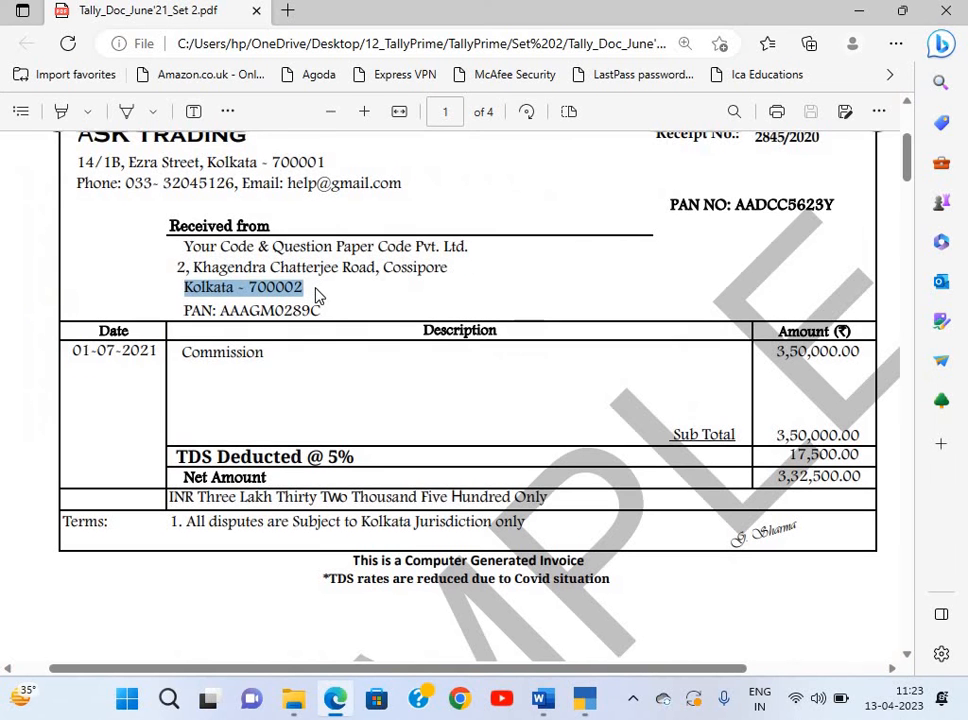
Copy the GSTIN from the question paper into the GSTIN/UIN field.
key(alt+Tab)
key(alt+Tab)
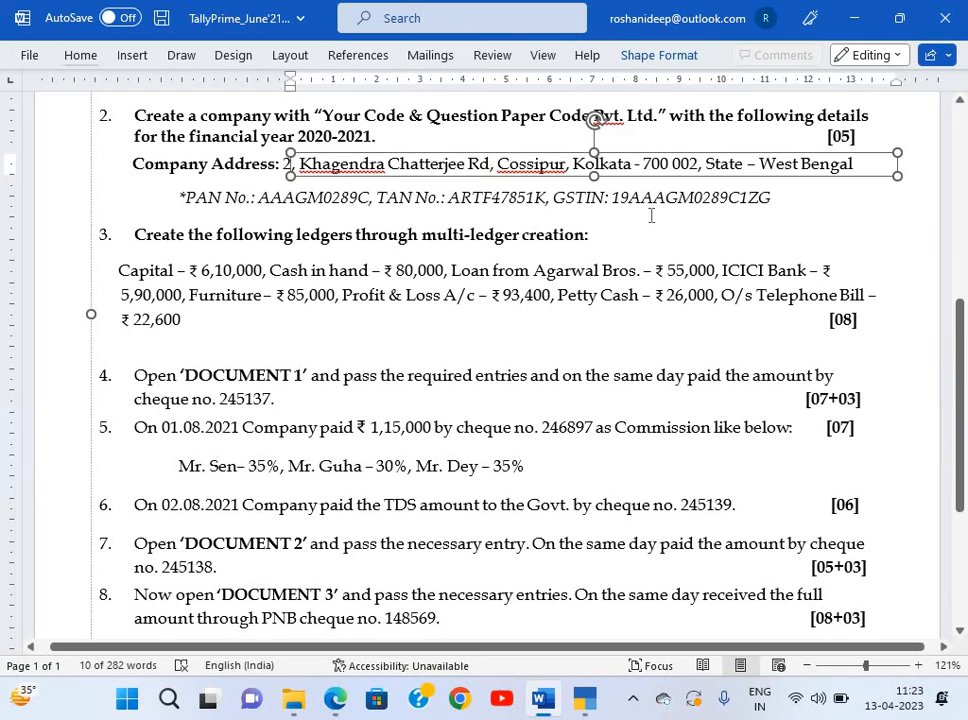
click(629, 198)
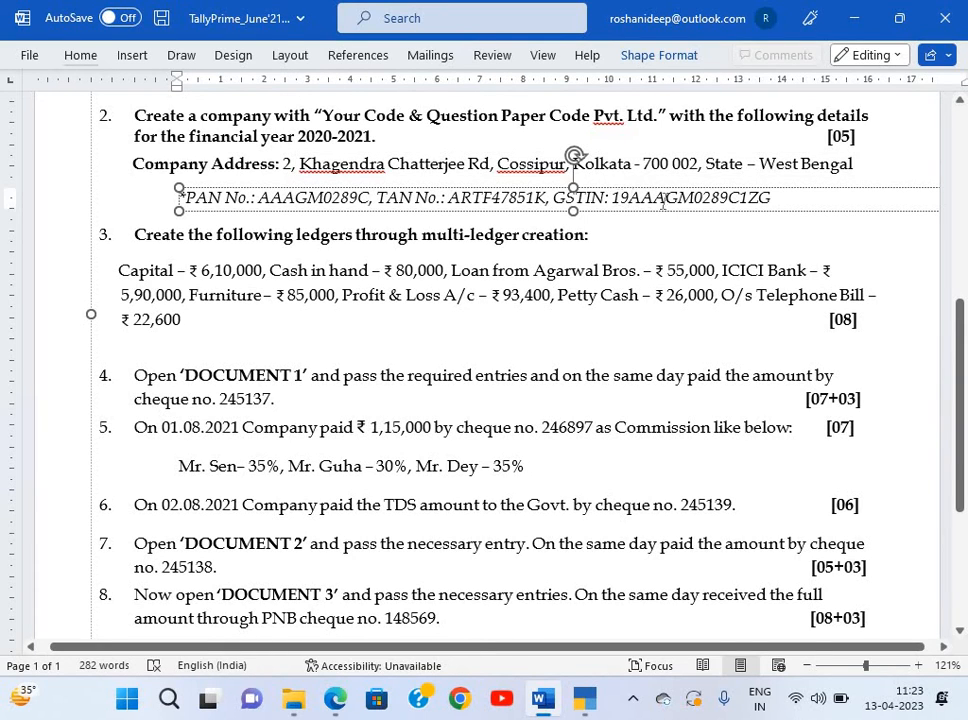
drag(611, 198, 771, 198)
key(ctrl+c)
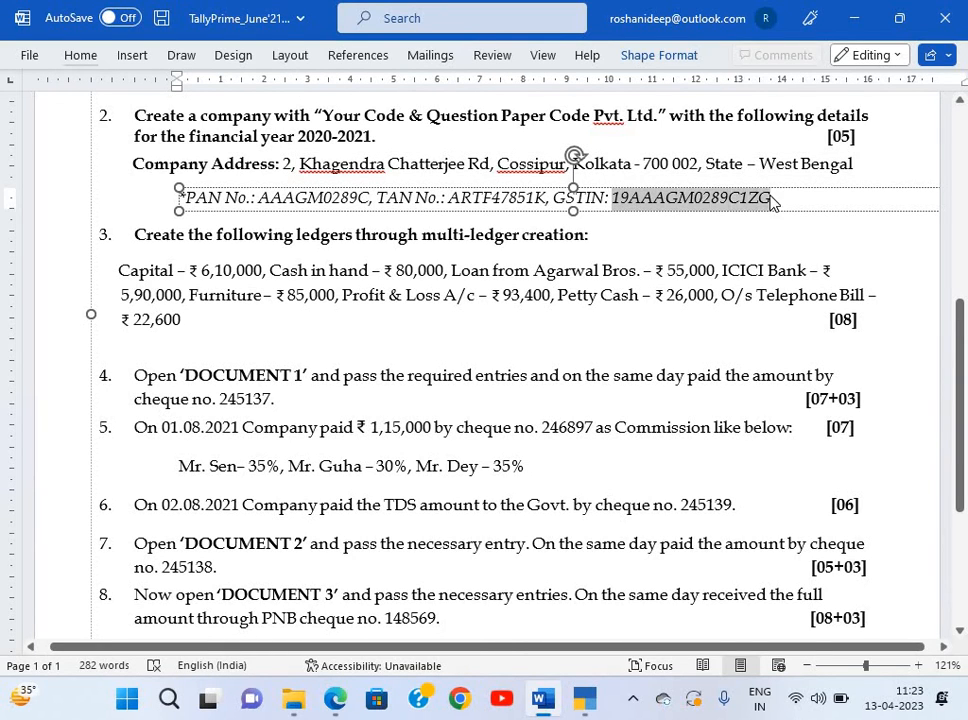
key(alt+Tab)
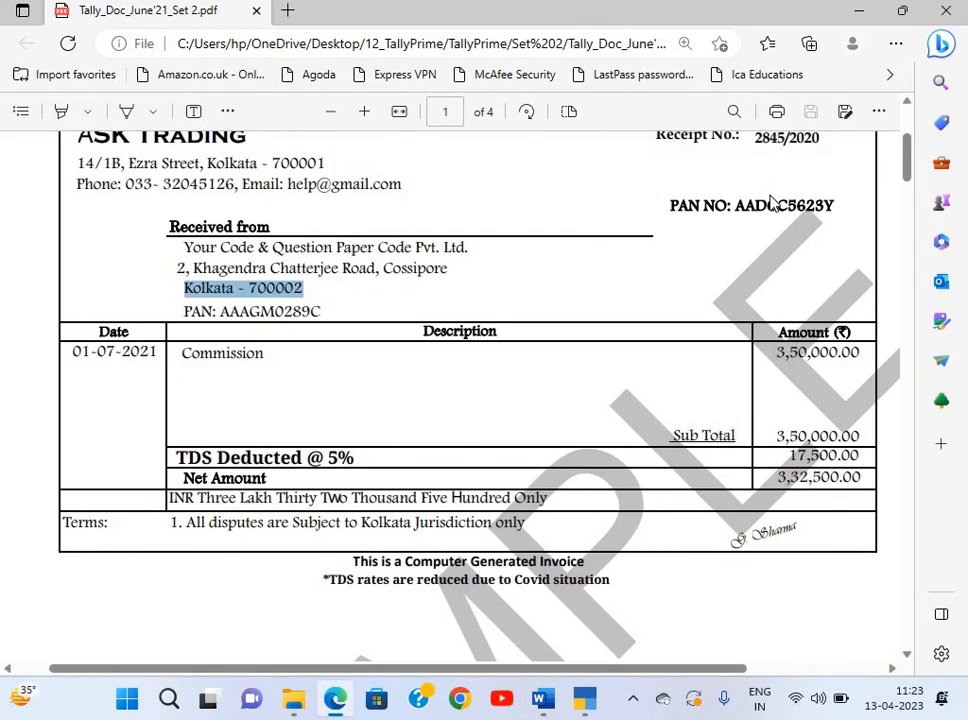
key(alt+Tab)
key(alt+Tab)
key(Tab)
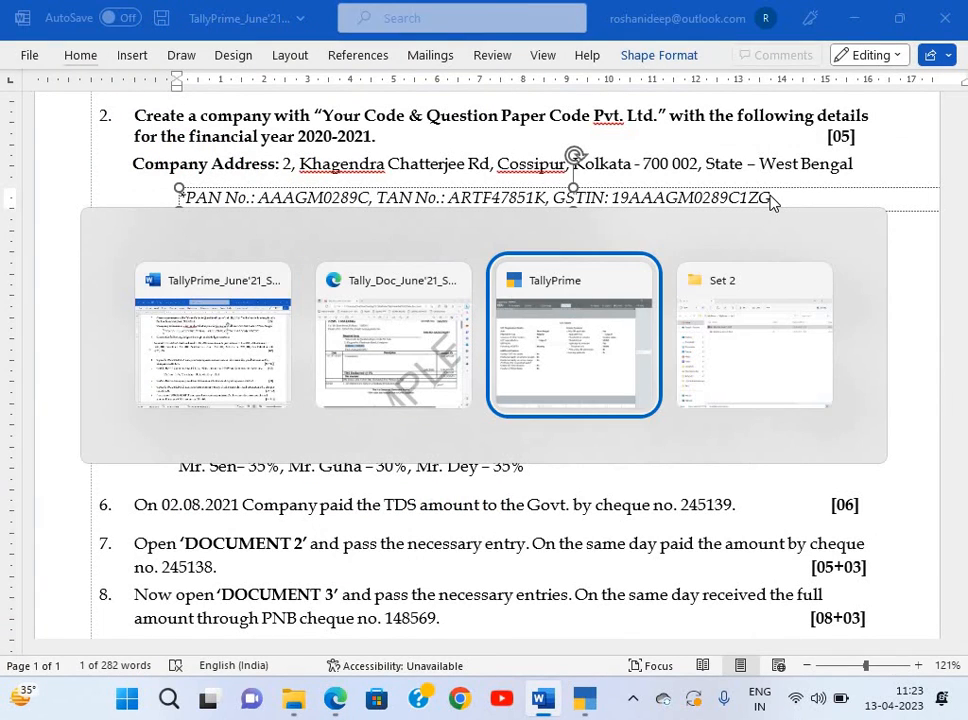
key(ctrl+v)
Keep Monthly GSTR-1 periodicity and default e-Way Bill settings, then save the GST details.
key(Return)
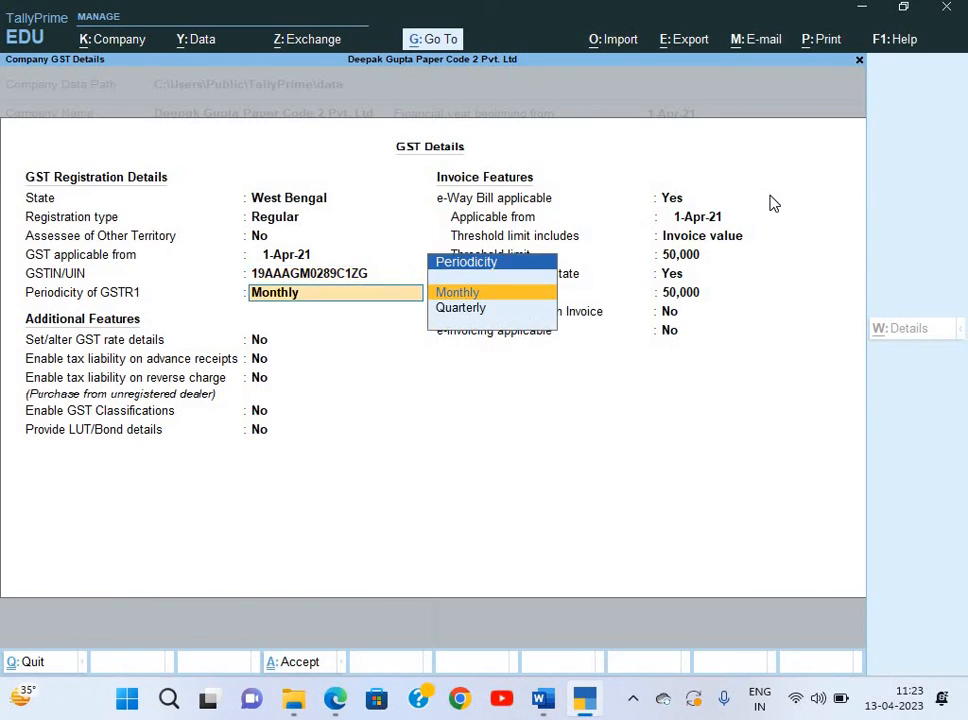
key(Return)
key(Return)
key(Return)
key(Return)
key(Return)
key(Return)
key(Return)
key(Return)
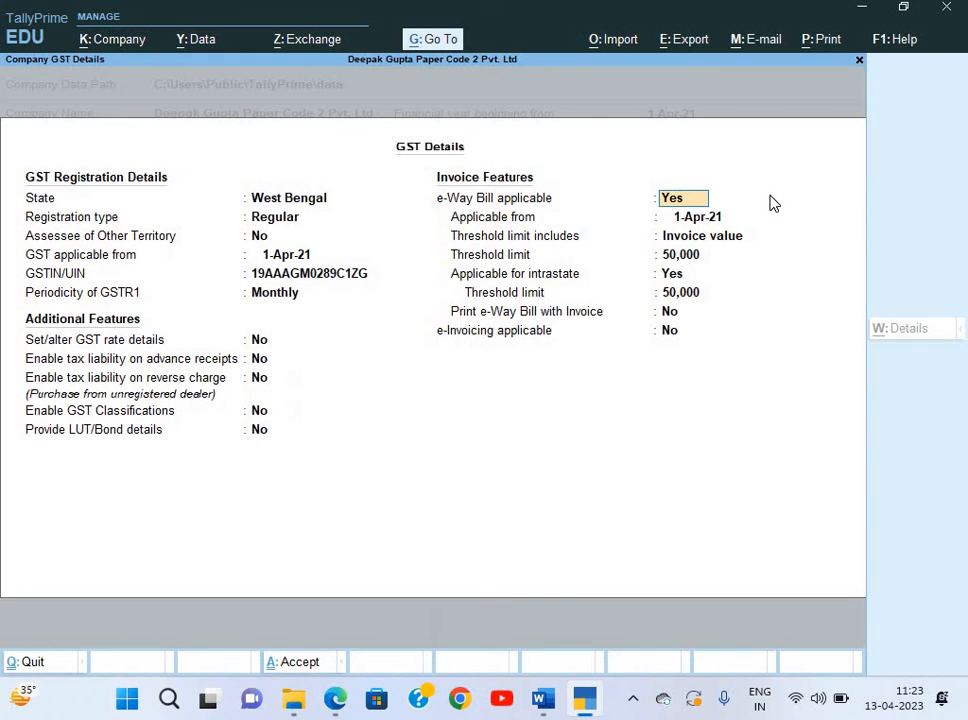
key(Return)
key(Return)
key(Return)
key(Return)
key(Return)
key(Return)
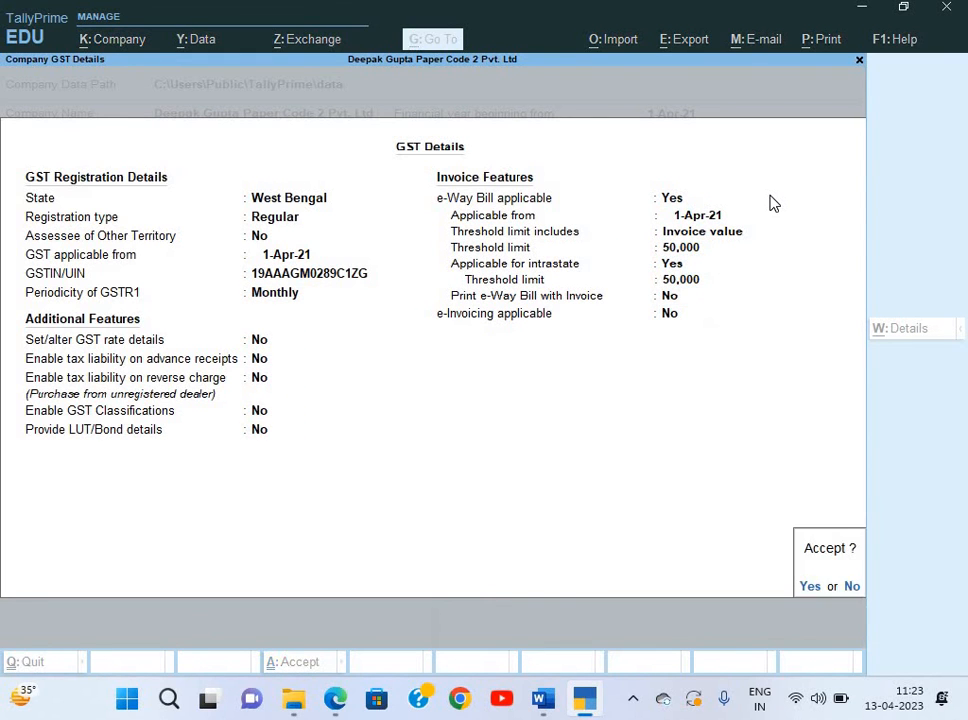
key(Return)
Enable TDS with the paper's TAN in the deductor details, leaving TCS disabled.
text(y)
key(Return)
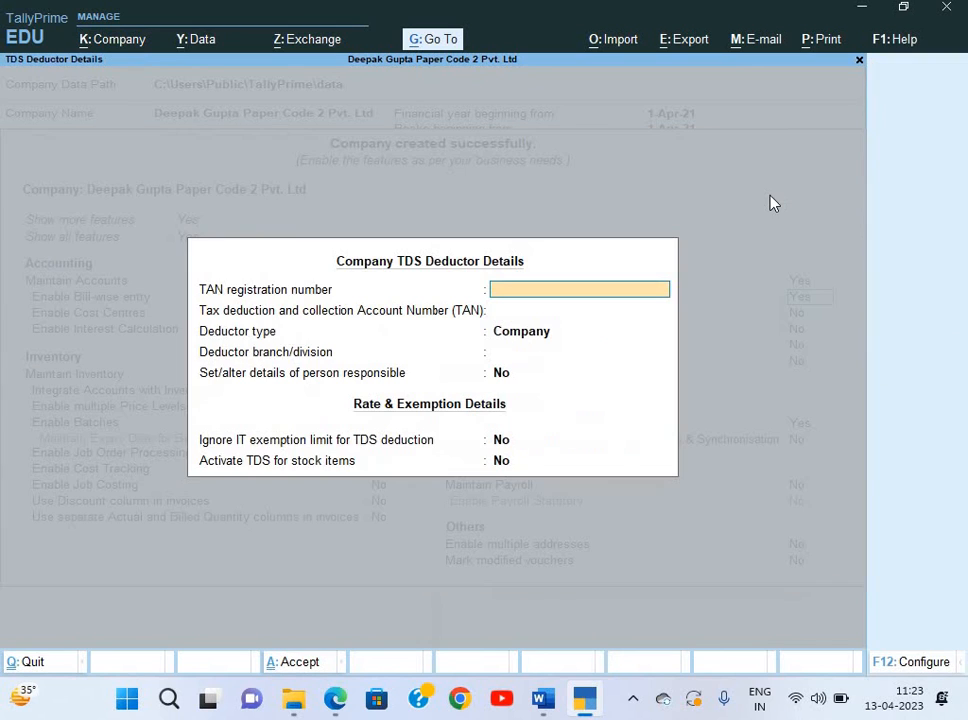
key(Return)
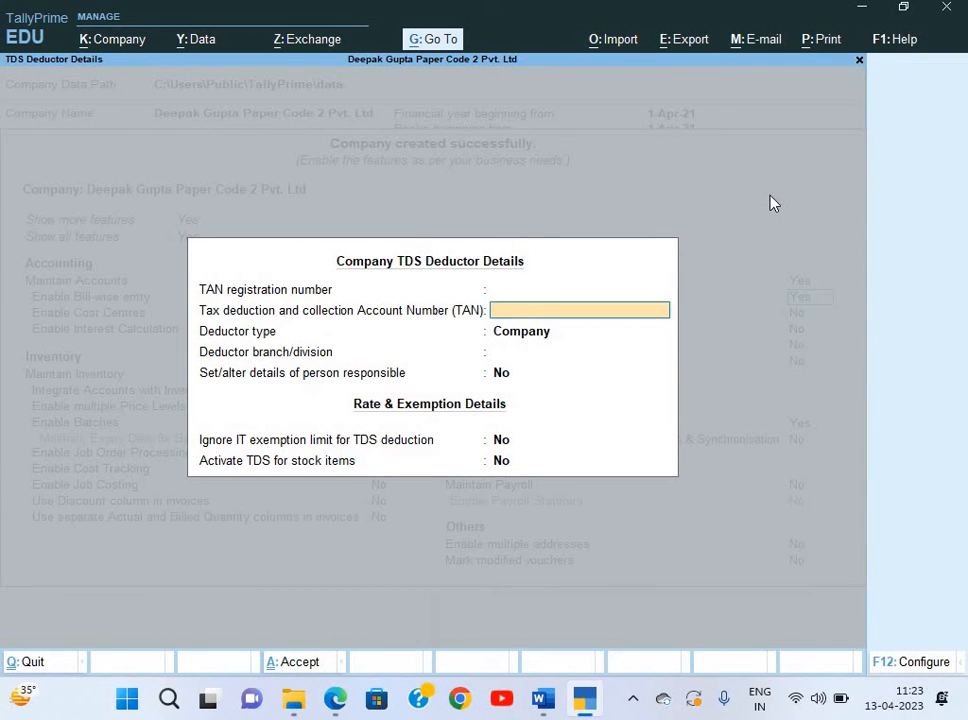
key(alt+Tab)
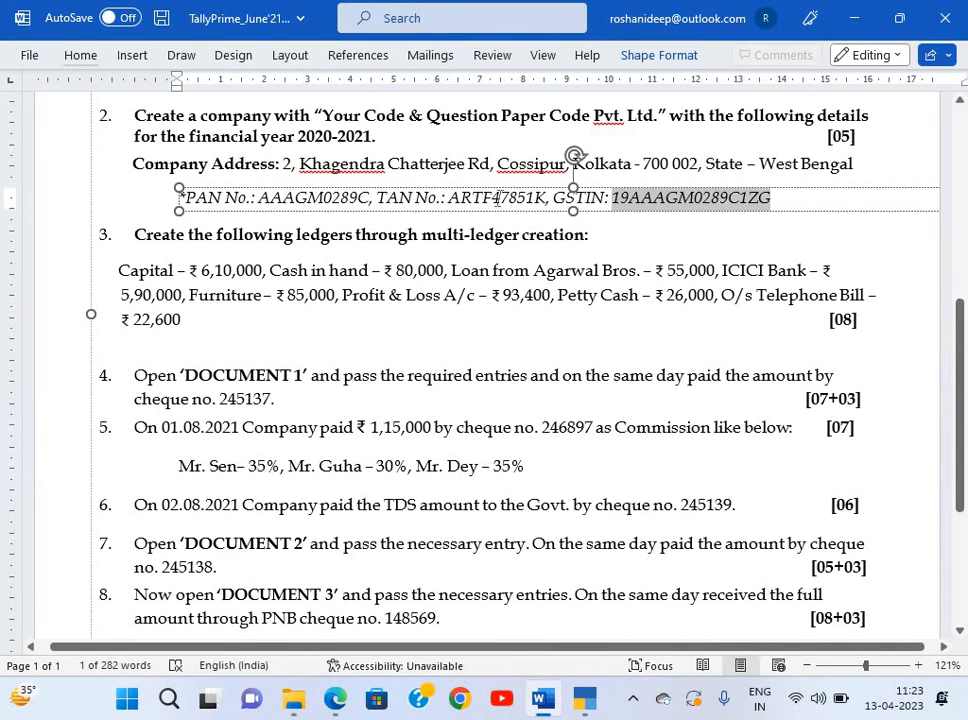
drag(448, 200, 547, 200)
key(ctrl+c)
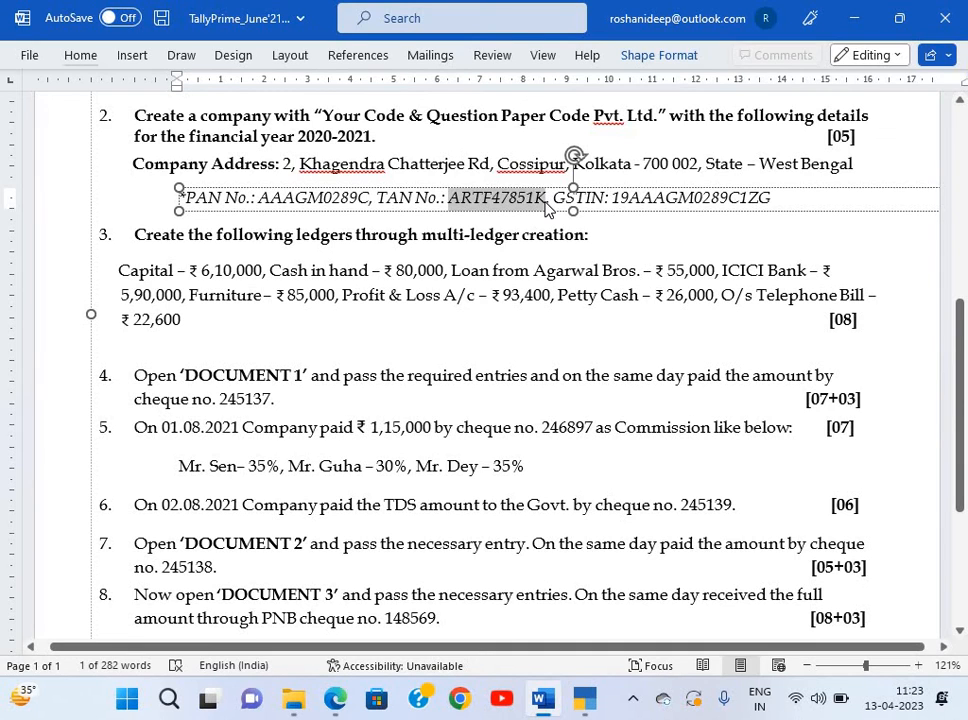
key(alt+Tab)
key(ctrl+v)
key(Return)
key(Return)
key(Return)
key(Return)
key(Return)
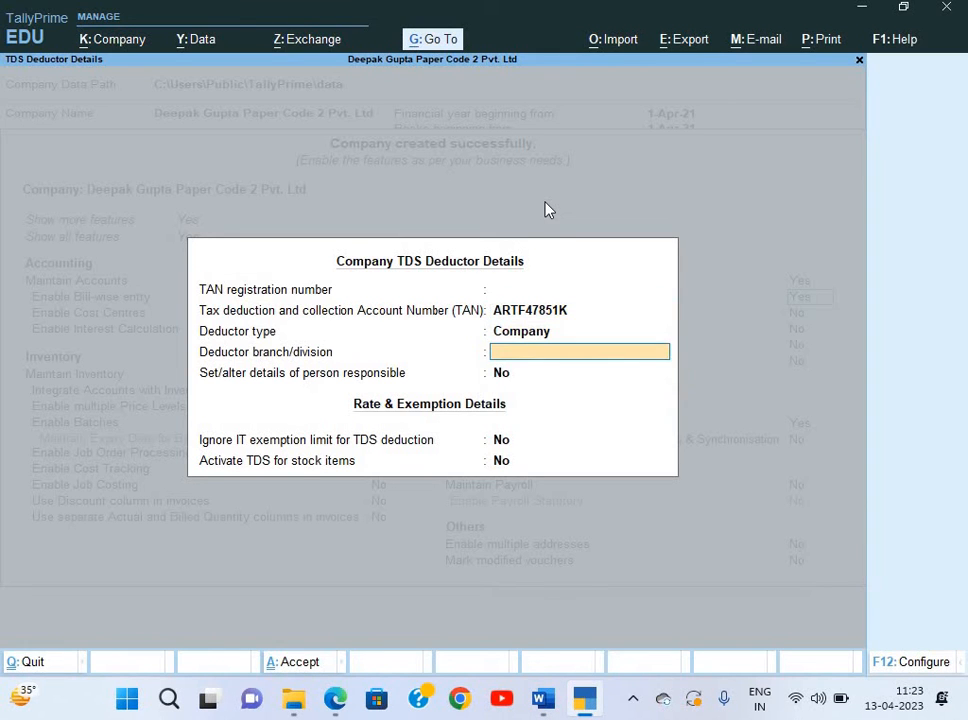
key(Return)
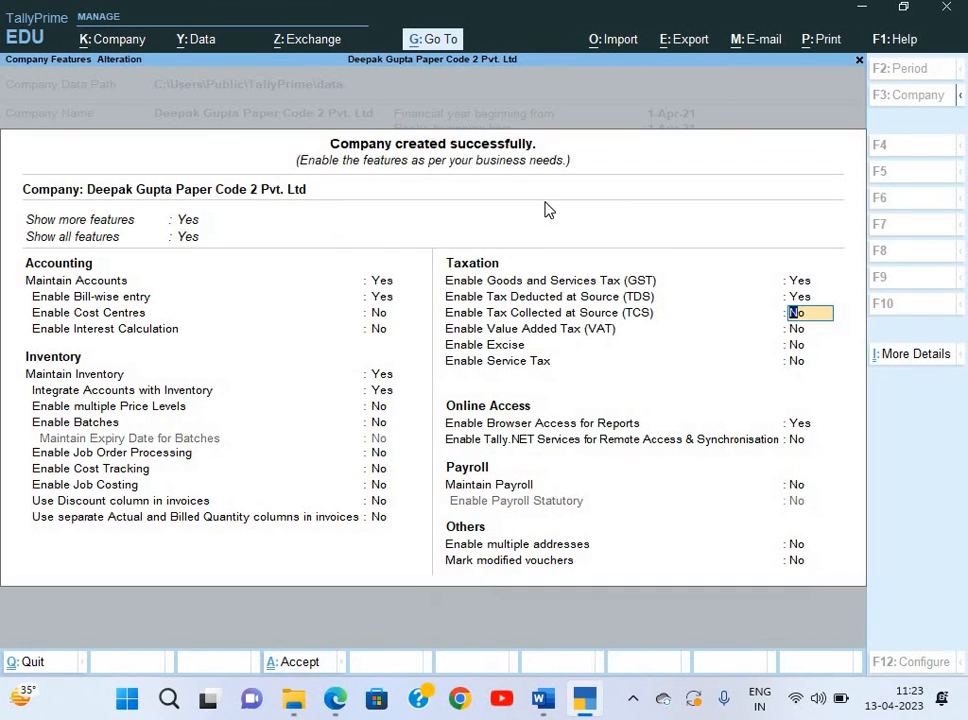
key(Return)
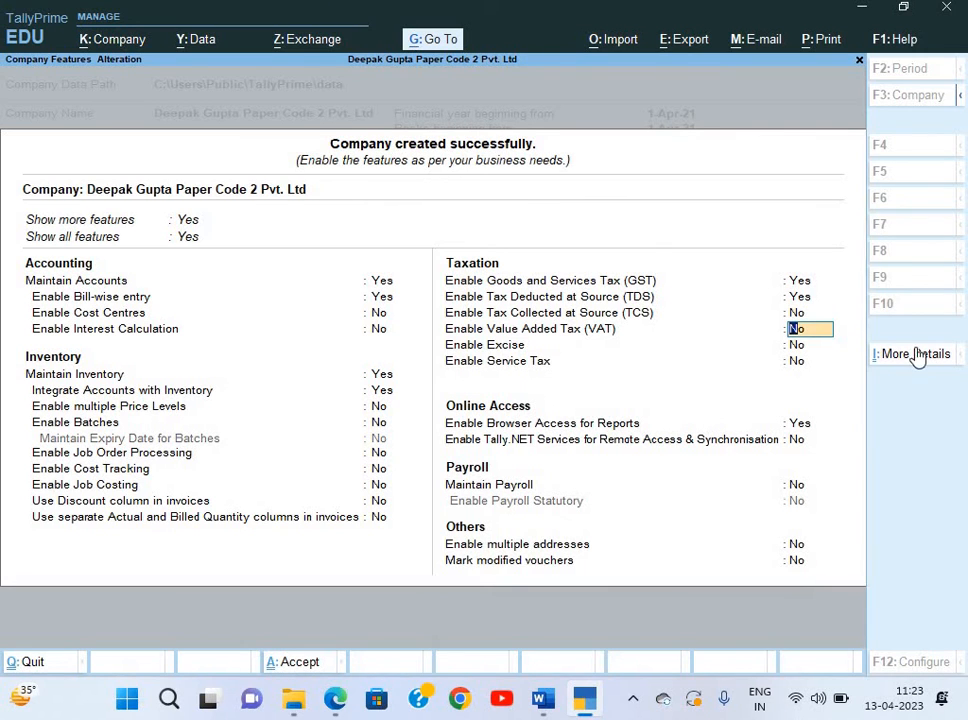
Save the company PAN from the question paper under PAN/CIN Details and accept the features.
key(ctrl+i)
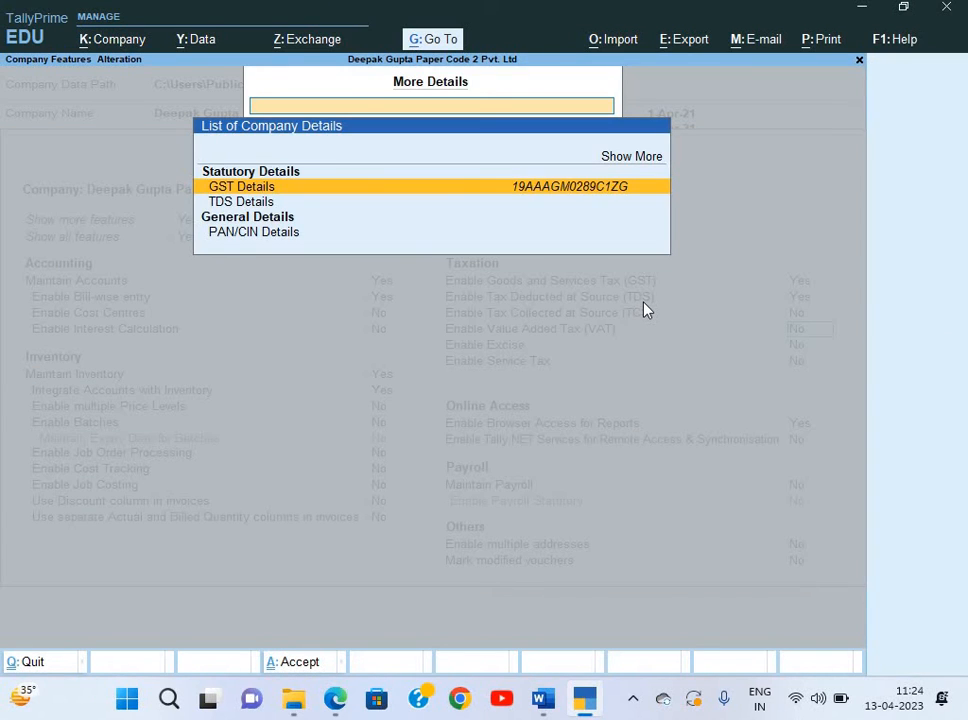
key(Down)
key(Down)
key(Down)
key(Return)
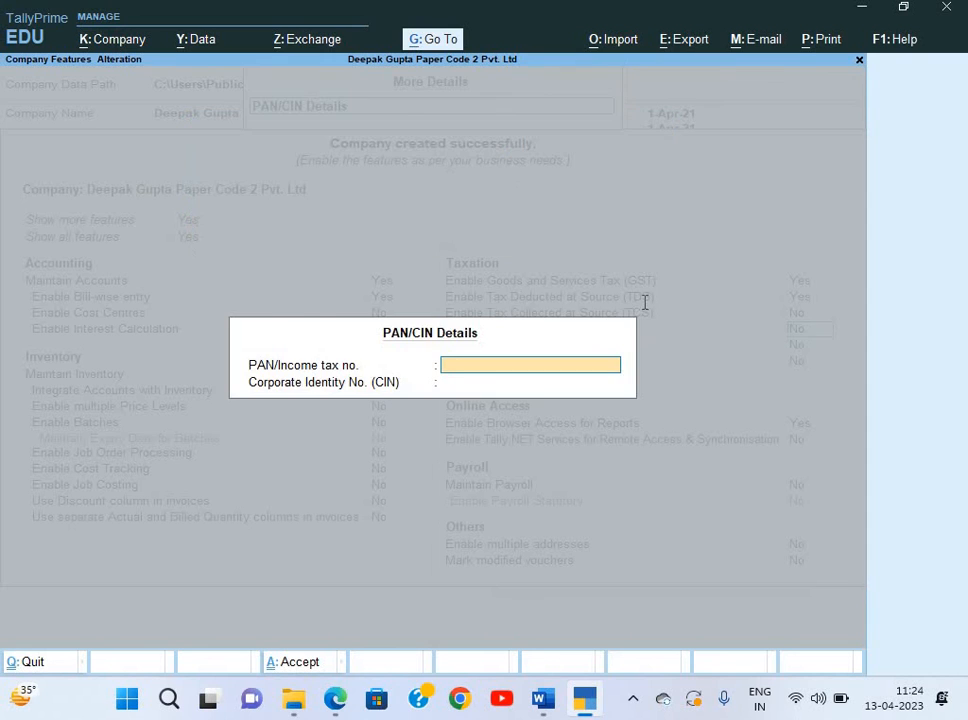
key(alt+Tab)
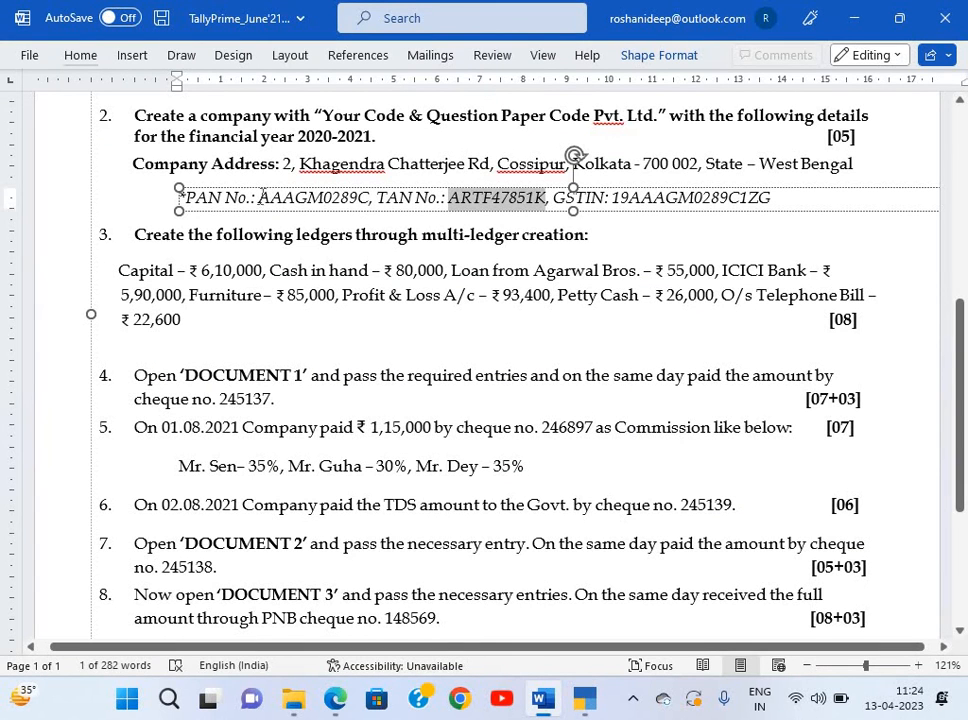
double_click(355, 199)
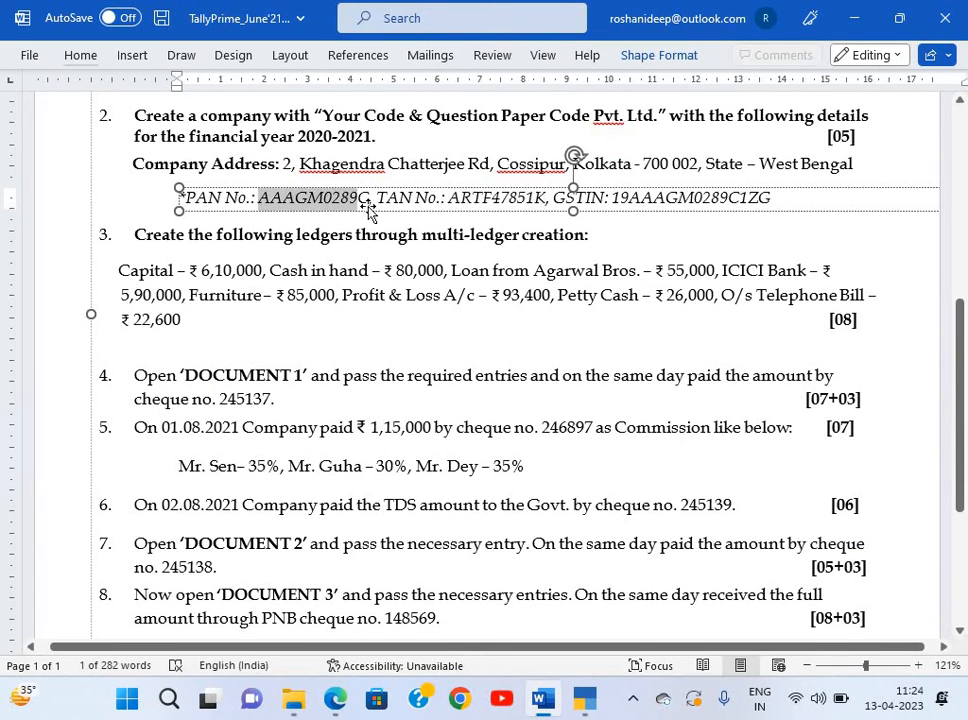
key(ctrl+c)
key(alt+Tab)
key(ctrl+alt+v)
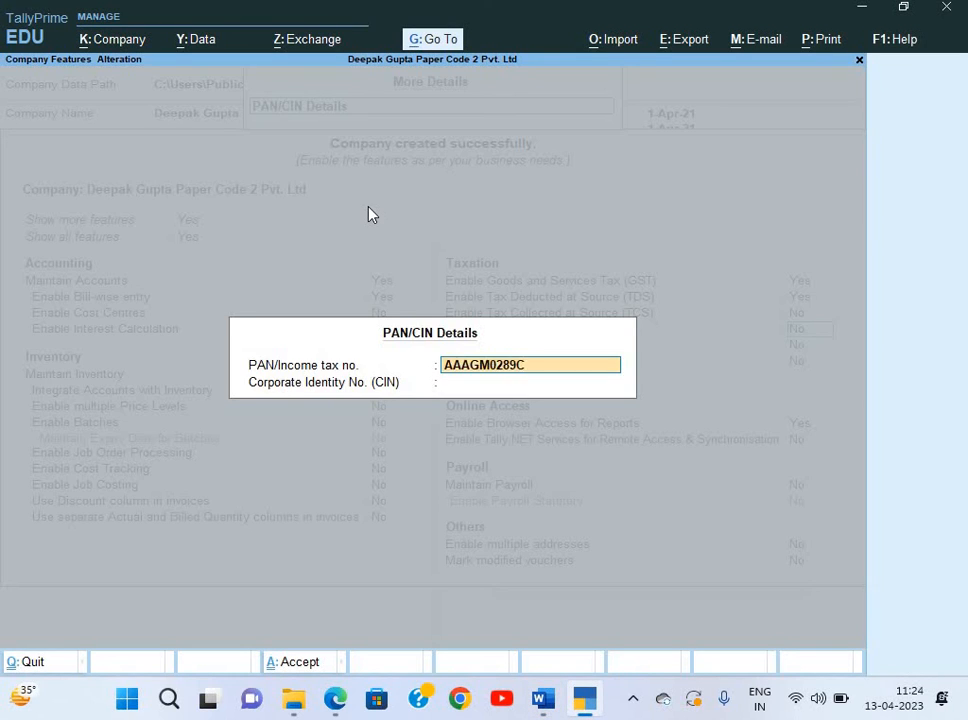
key(Return)
key(Return)
key(Return)
key(Return)
key(Return)
key(Return)
key(Return)
key(Return)
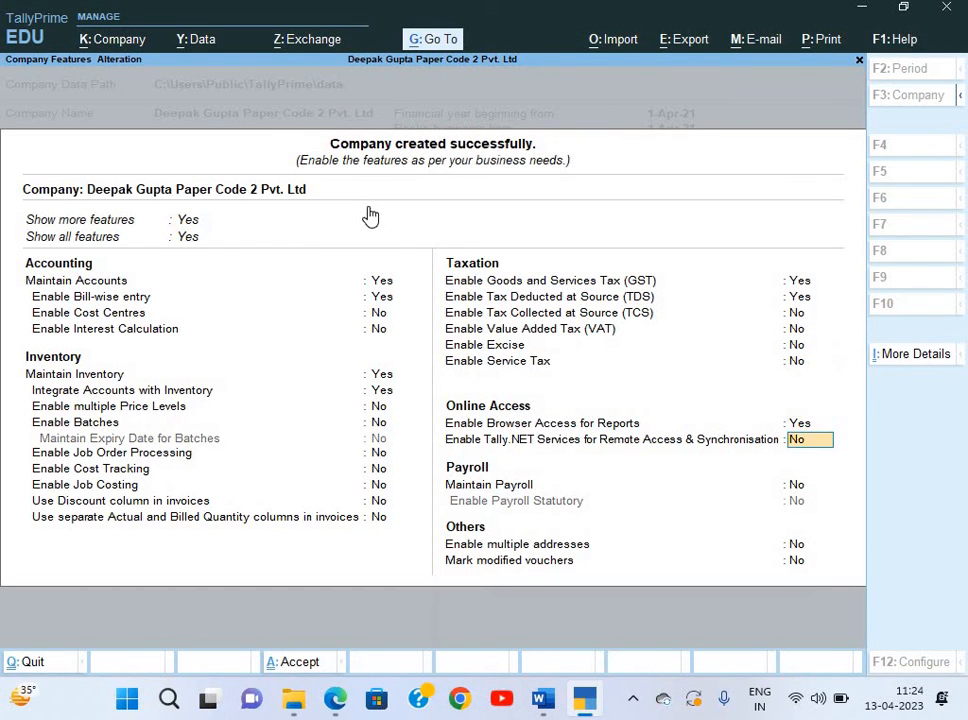
key(Return)
key(Return)
key(Return)
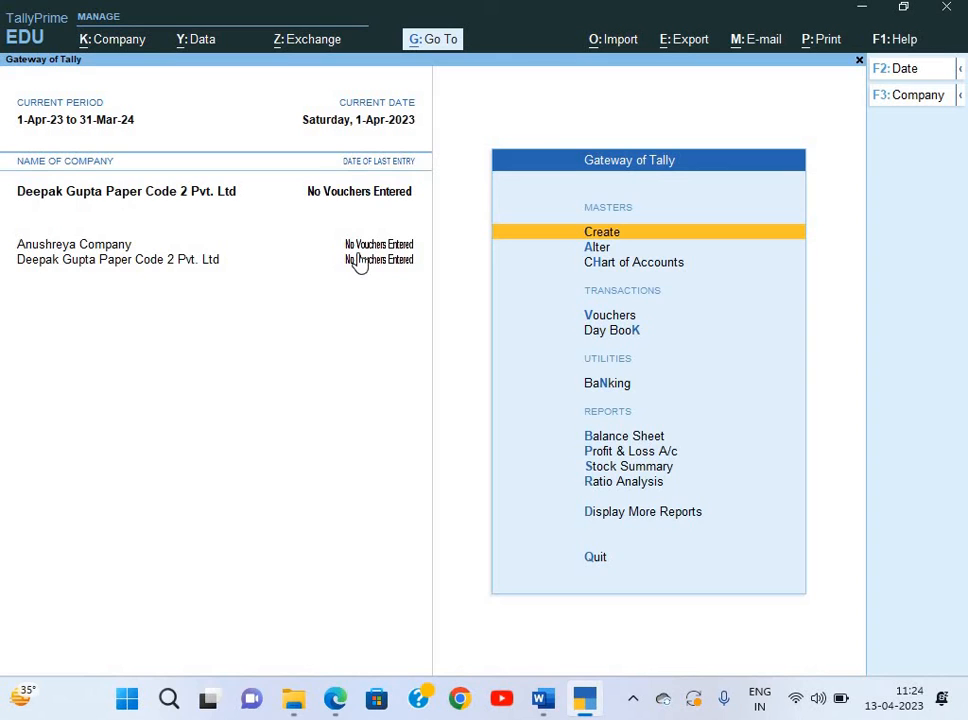
Shut the other loaded company, leaving only the new company open.
key(alt+k)
key(Down)
key(Down)
key(Down)
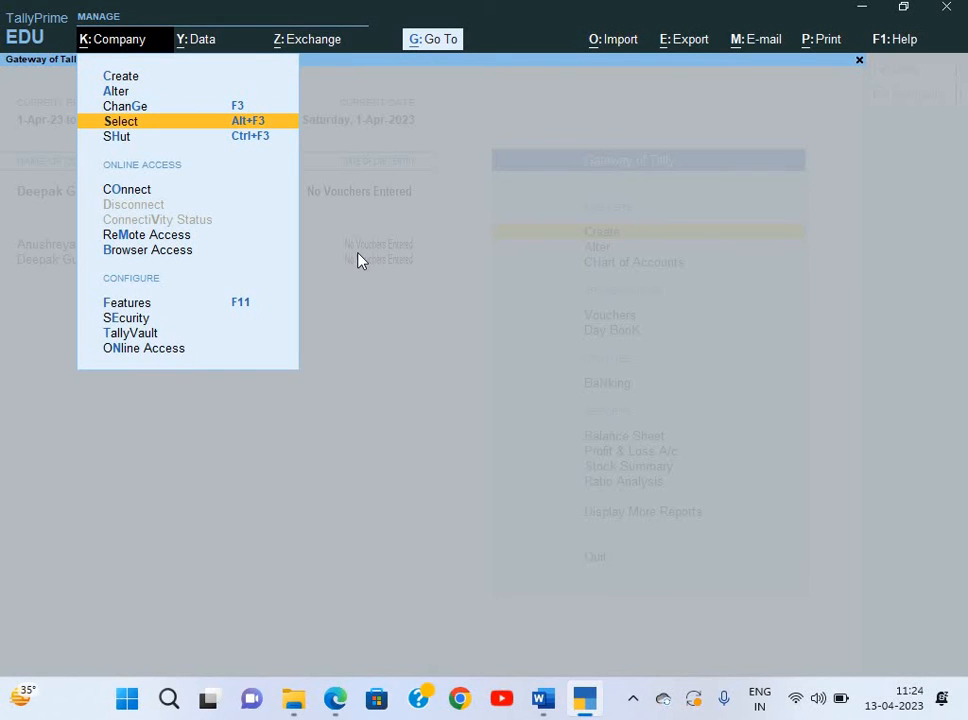
key(Down)
key(Return)
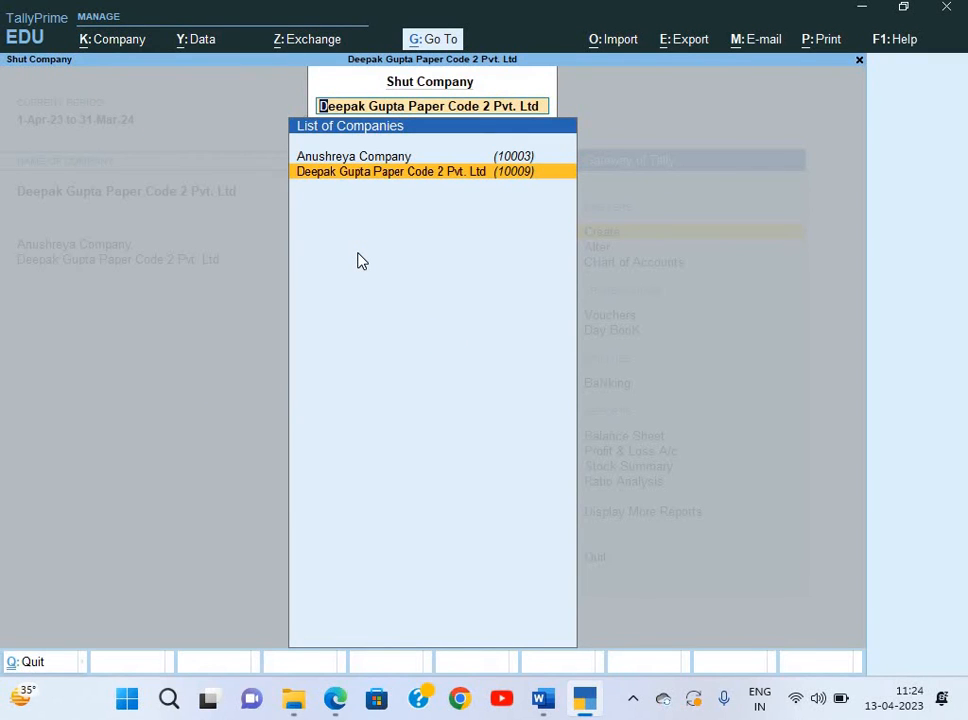
key(Up)
key(Return)
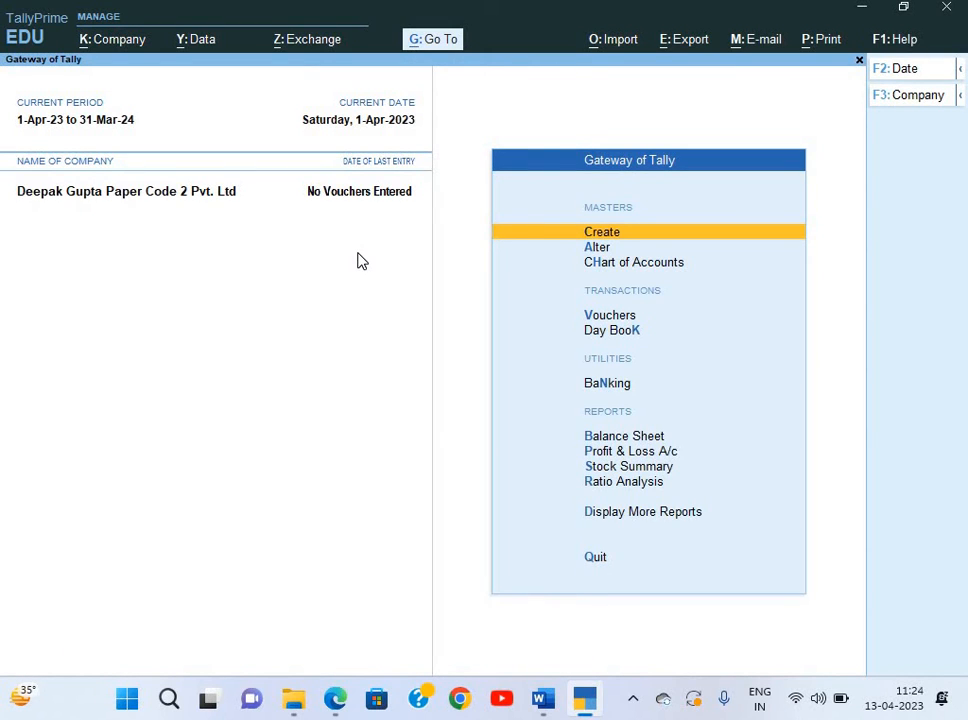
Change the current period to 1-4-2021 through 31-3-22.
key(alt+F2)
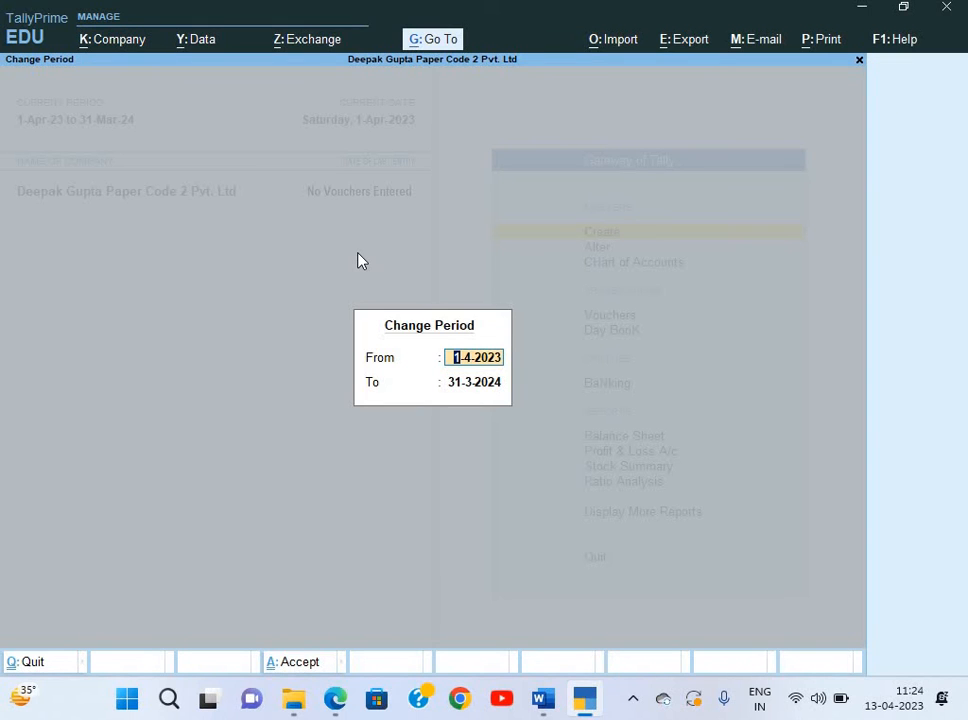
text(1-)
text(4-2021)
key(Return)
text(3)
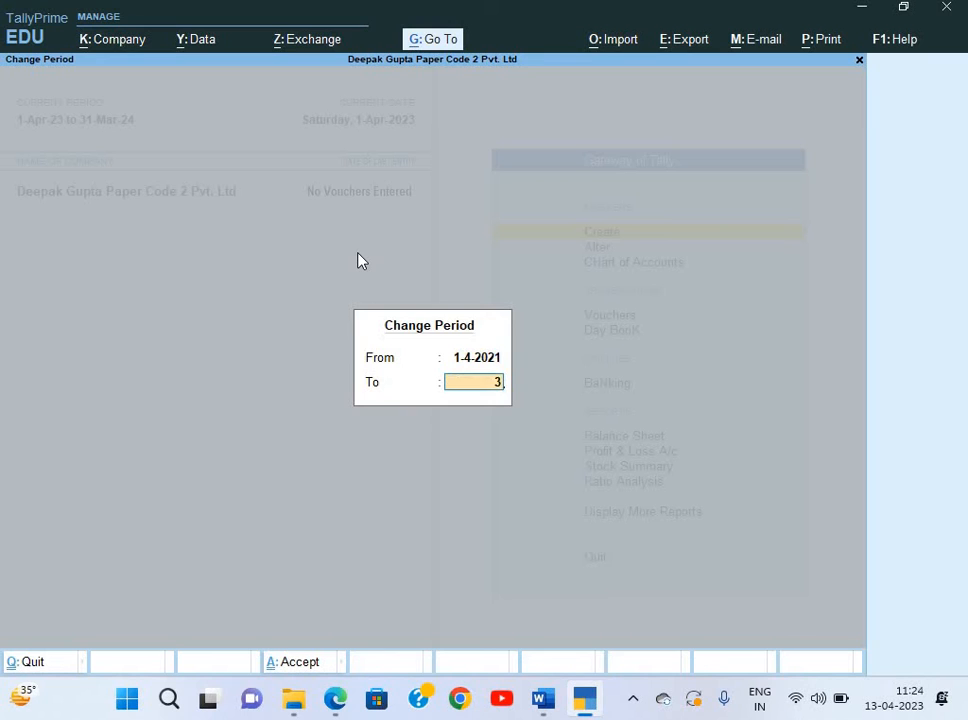
text(1-3-22)
key(Return)
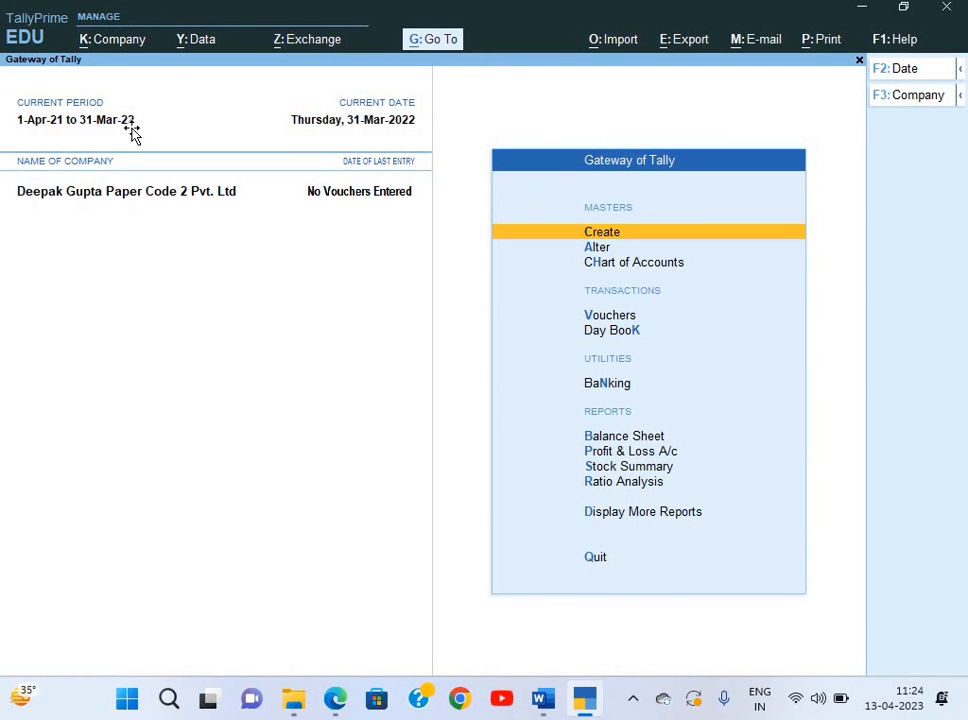
key(alt+Tab)
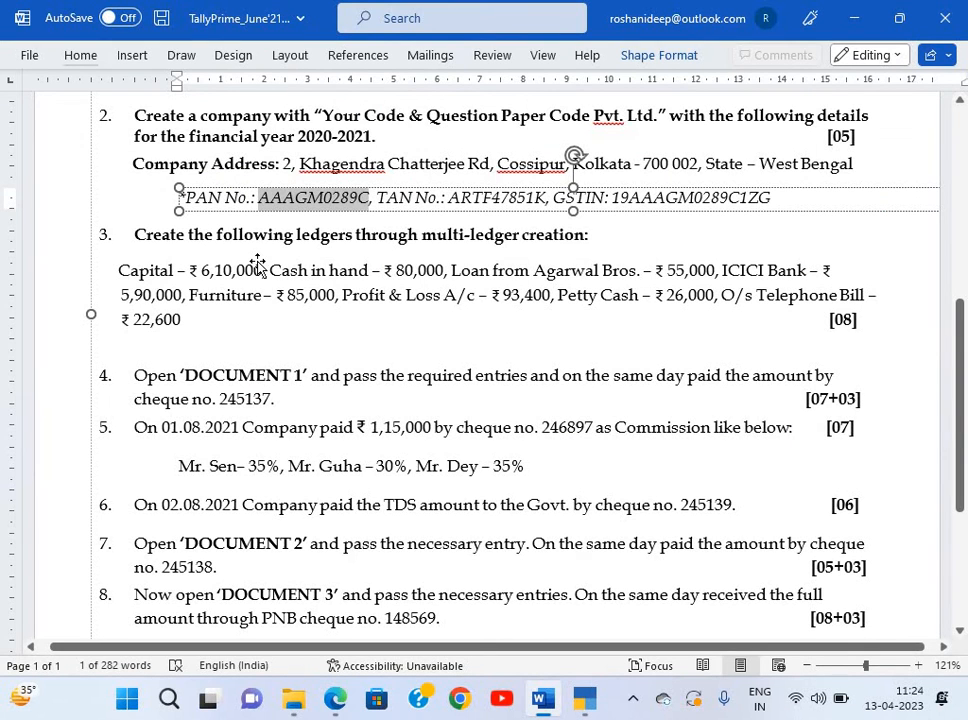
Open Multi Ledger Alteration for all groups from the chart of accounts.
click(257, 264)
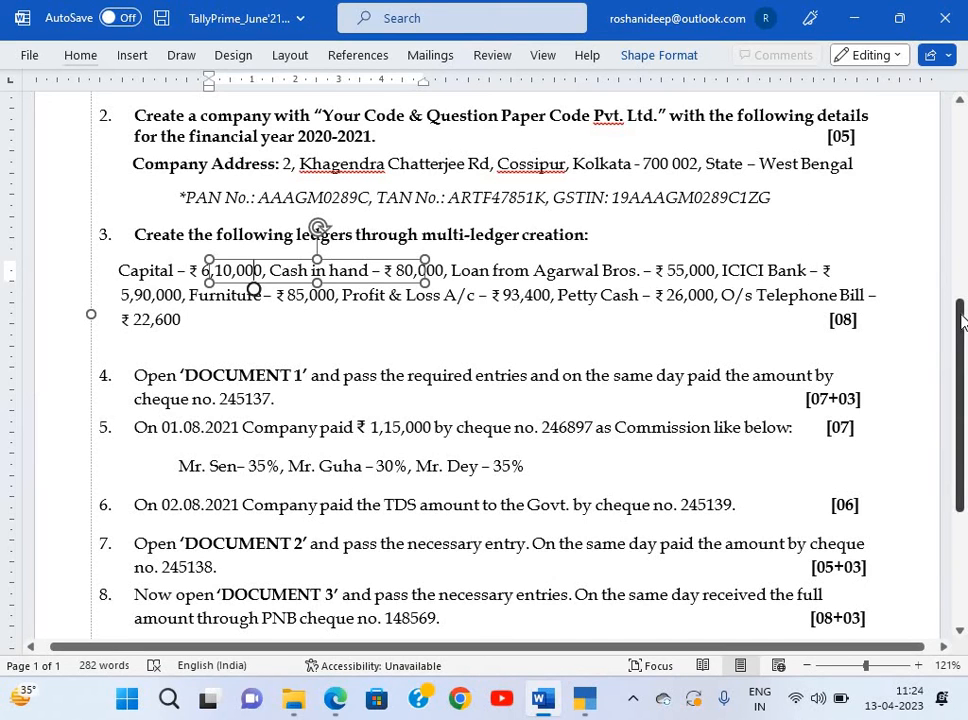
key(alt+Tab)
key(Down)
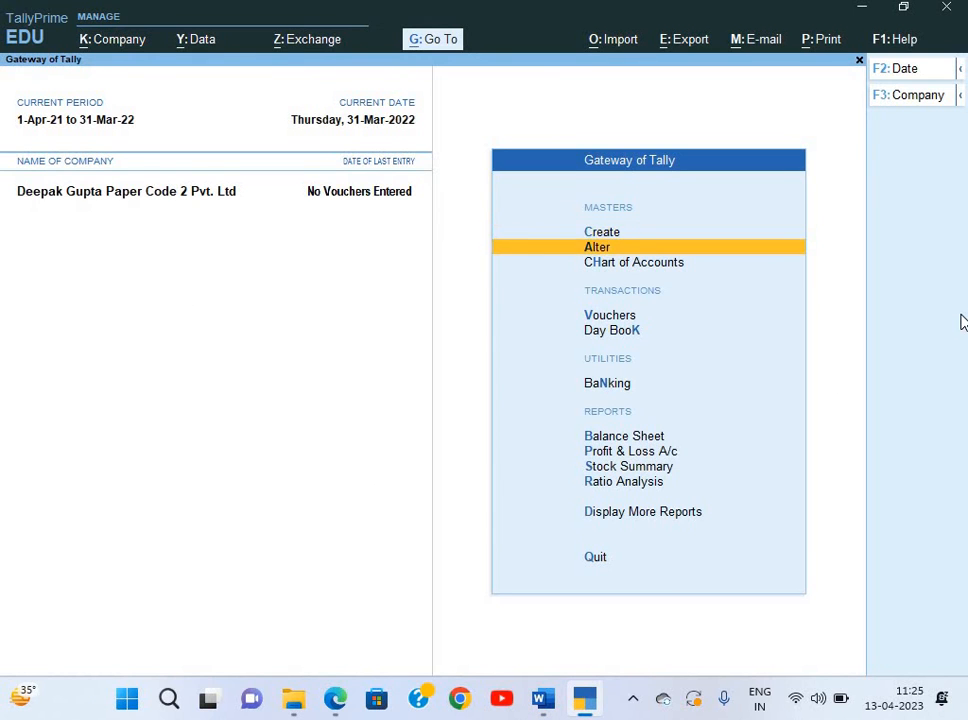
key(Down)
key(Return)
key(Return)
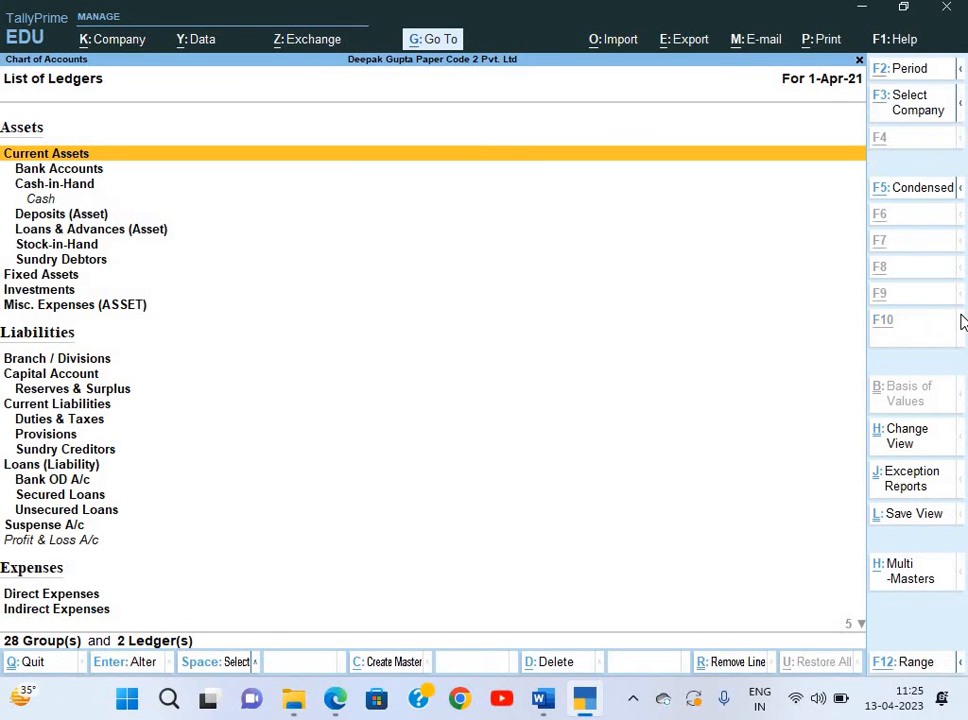
key(ctrl+h)
key(Down)
key(Return)
key(Return)
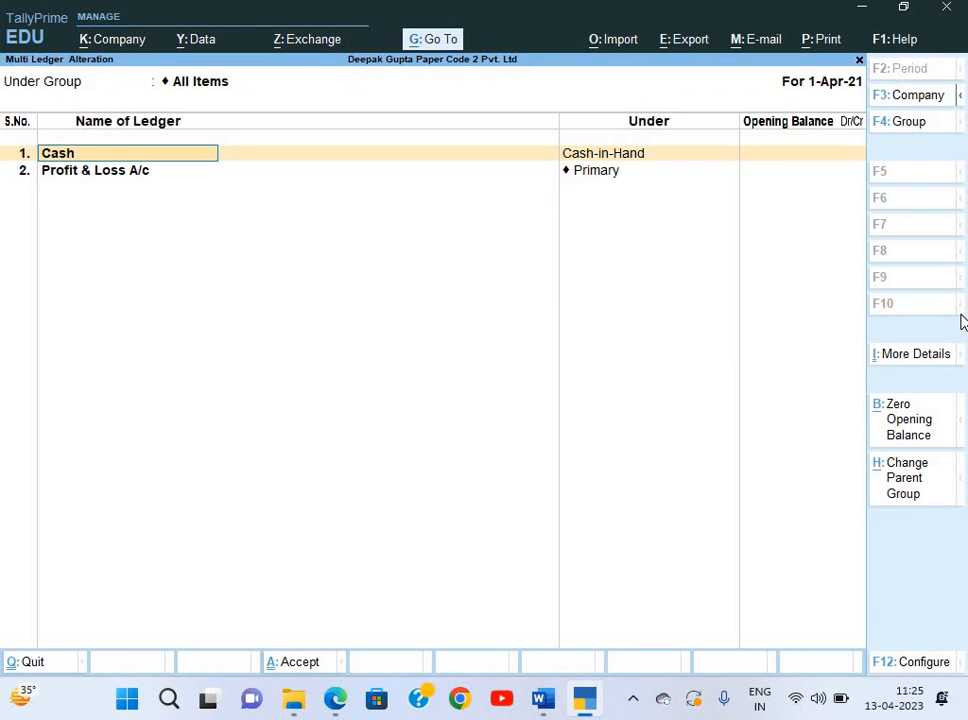
key(Return)
key(alt+Tab)
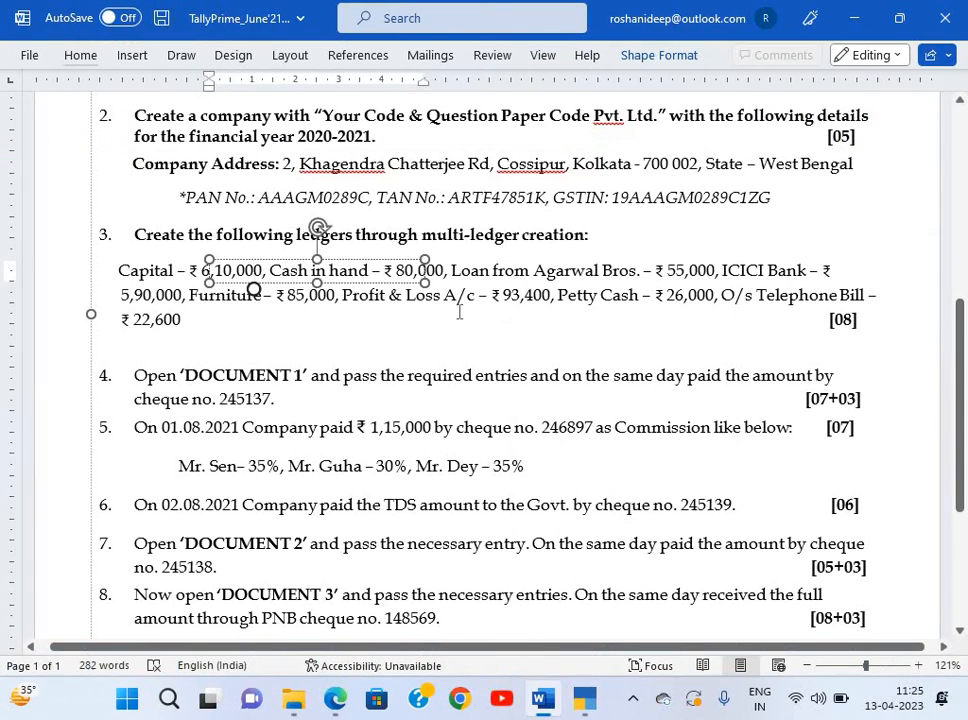
key(alt+Tab)
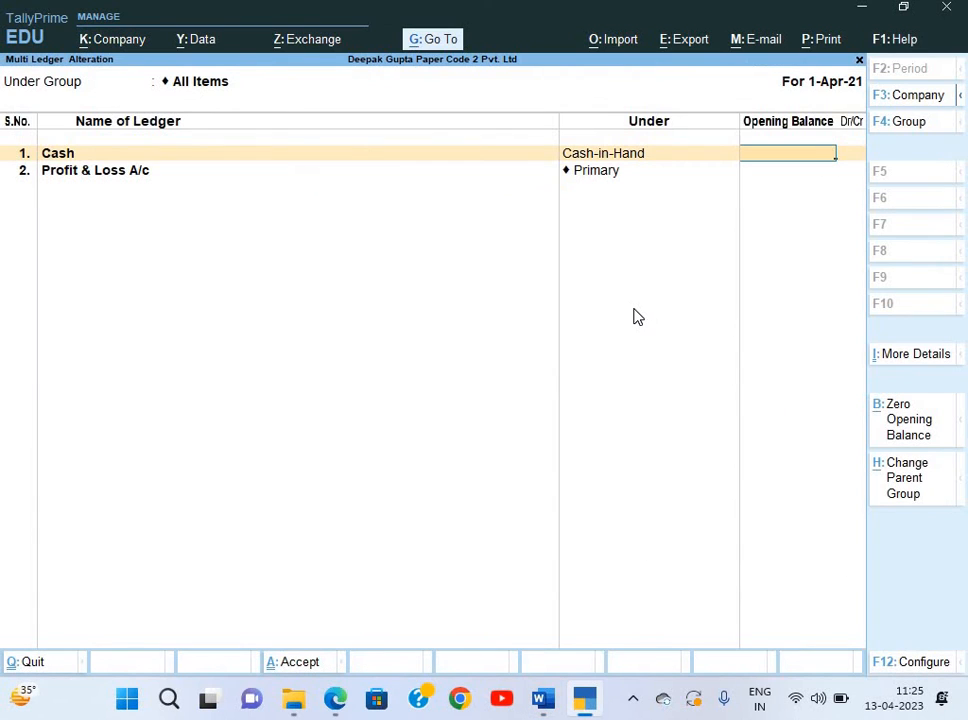
Enter opening balances of 80,000 Dr for Cash and 93,400 Cr for Profit & Loss A/c.
text(80000)
key(Return)
key(Return)
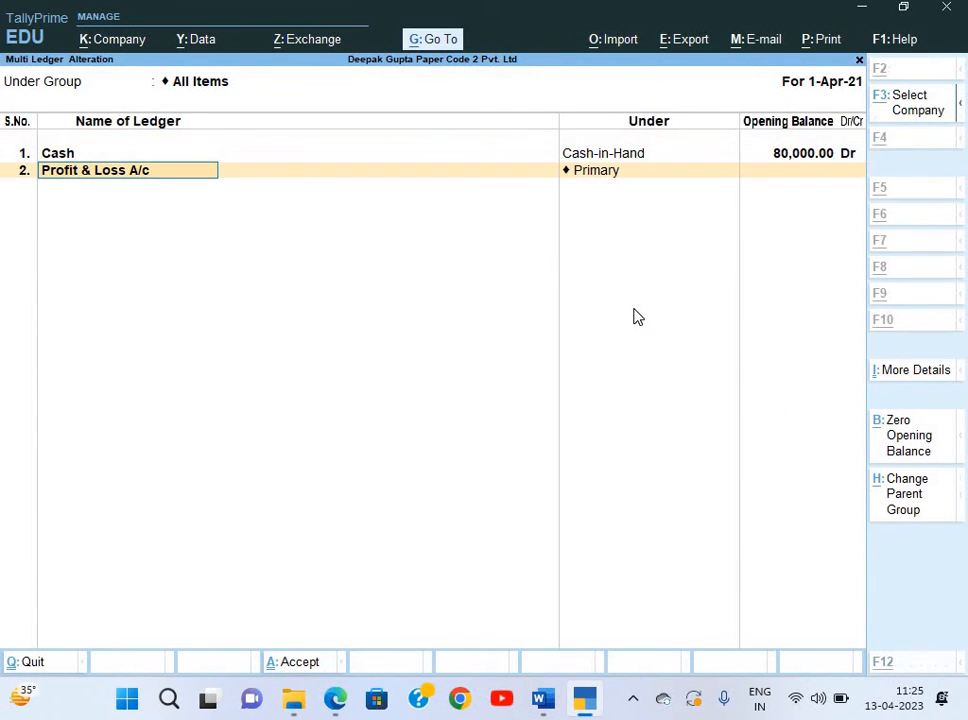
key(Return)
key(alt+Tab)
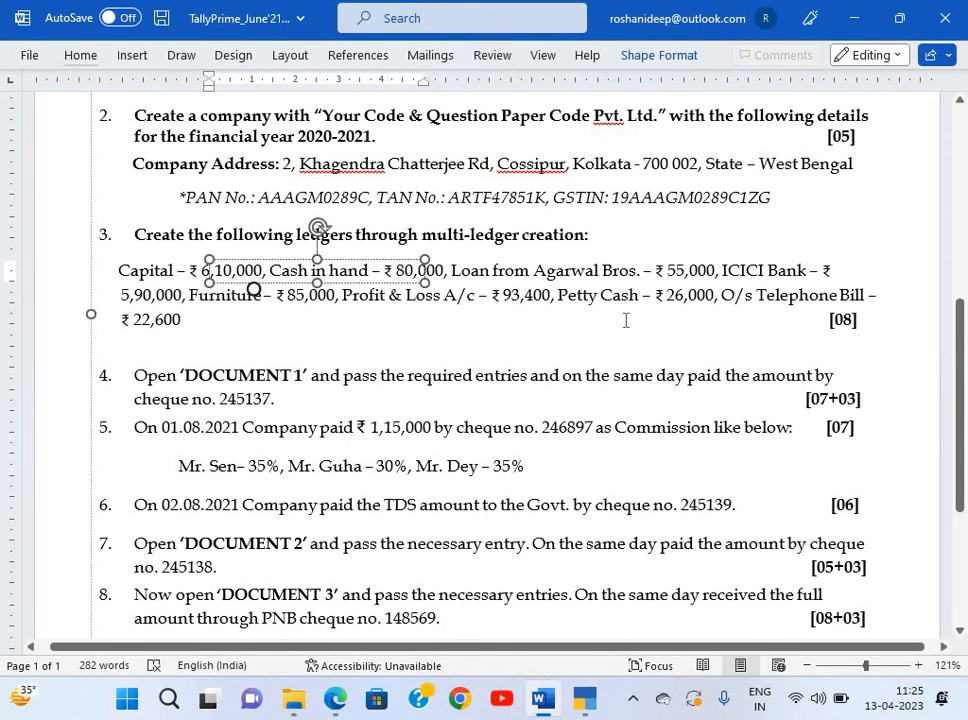
key(alt+Tab)
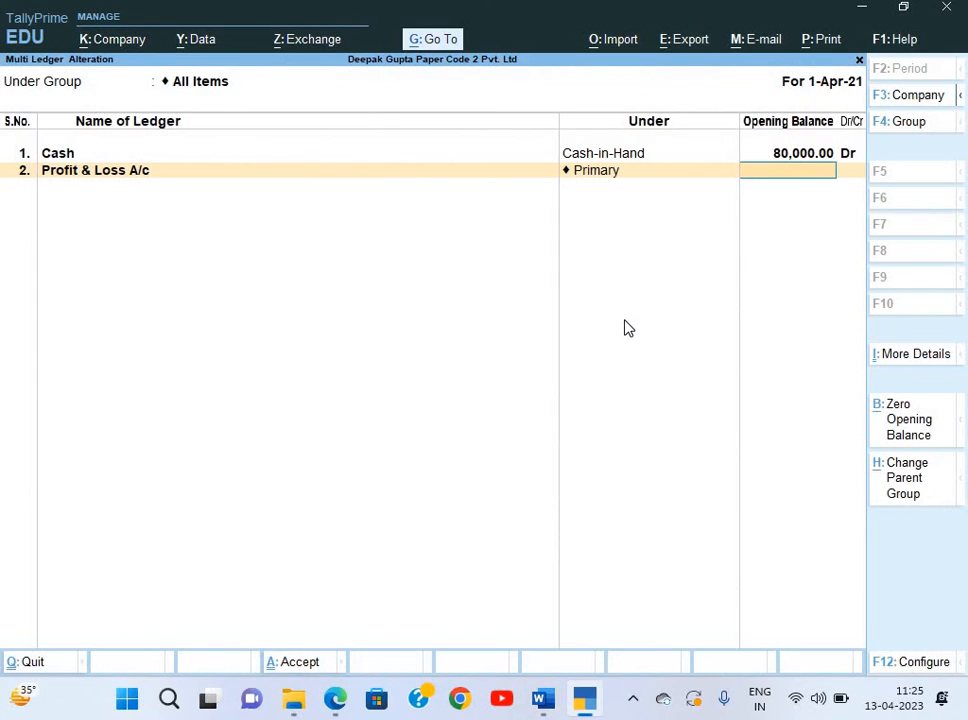
text(93400)
key(Return)
key(Return)
key(alt+Tab)
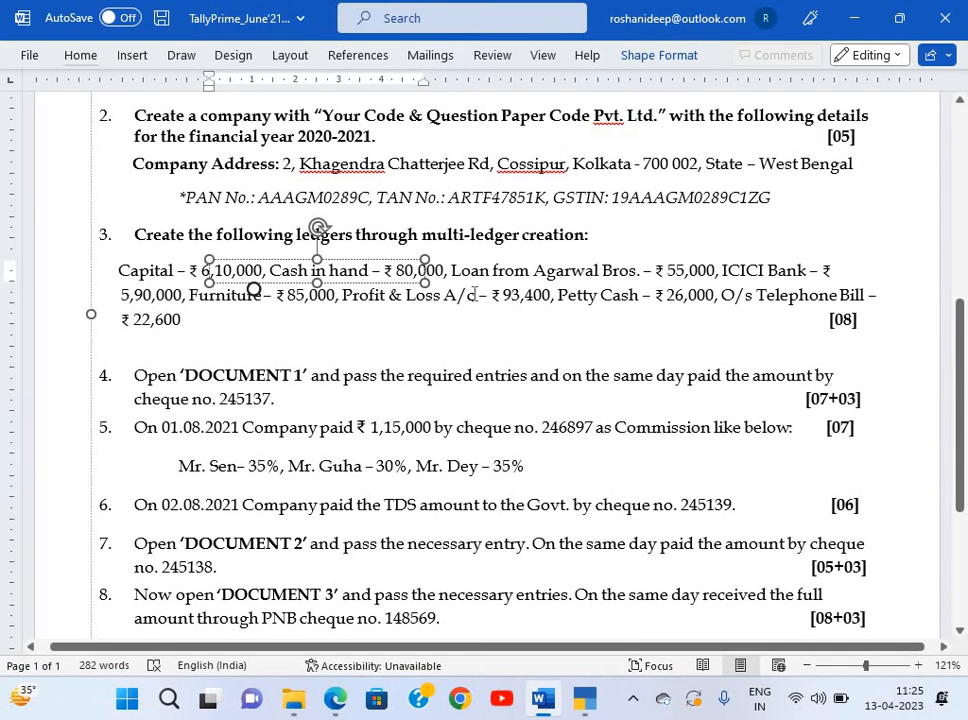
Add ledger Capital under Capital Account with a 6,10,000 opening balance.
key(alt+Tab)
text(C)
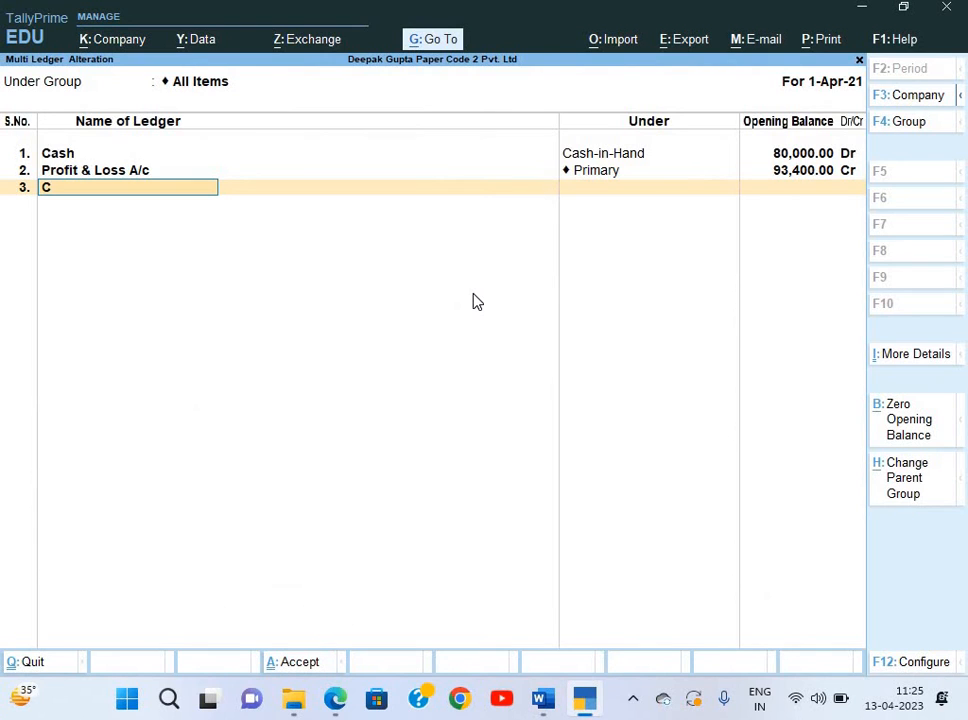
text(apital)
key(Return)
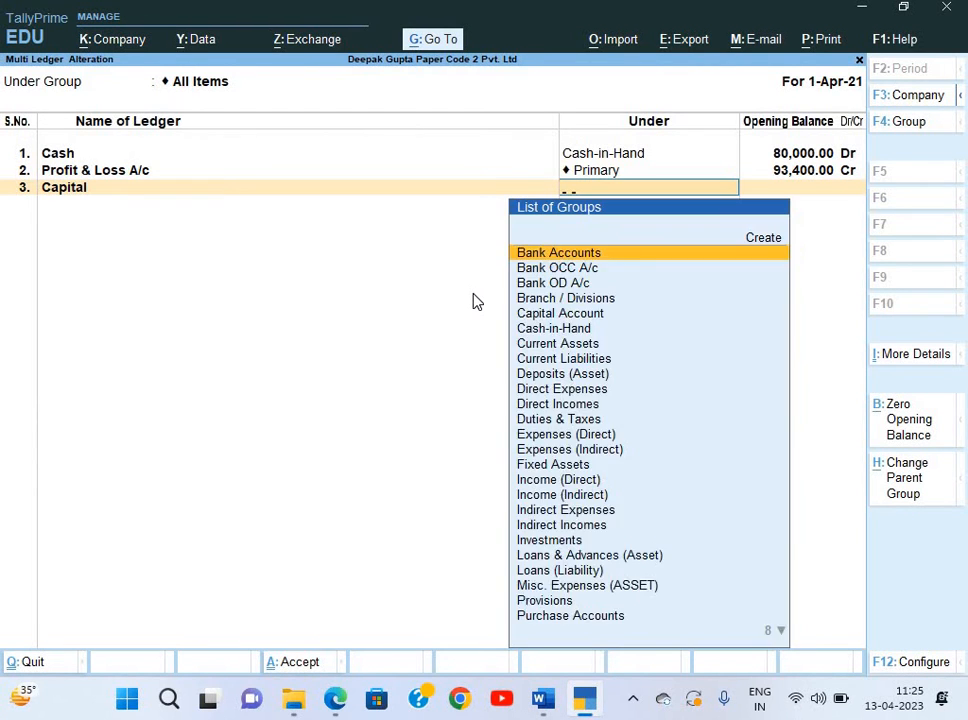
text(Cap)
key(Return)
key(alt+Tab)
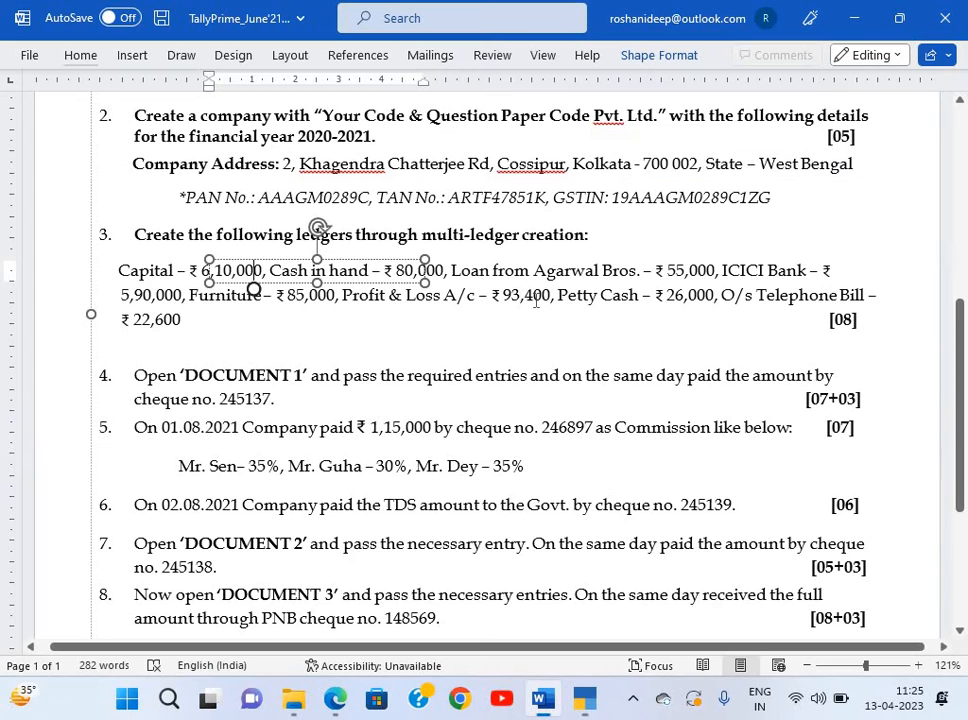
key(alt+Tab)
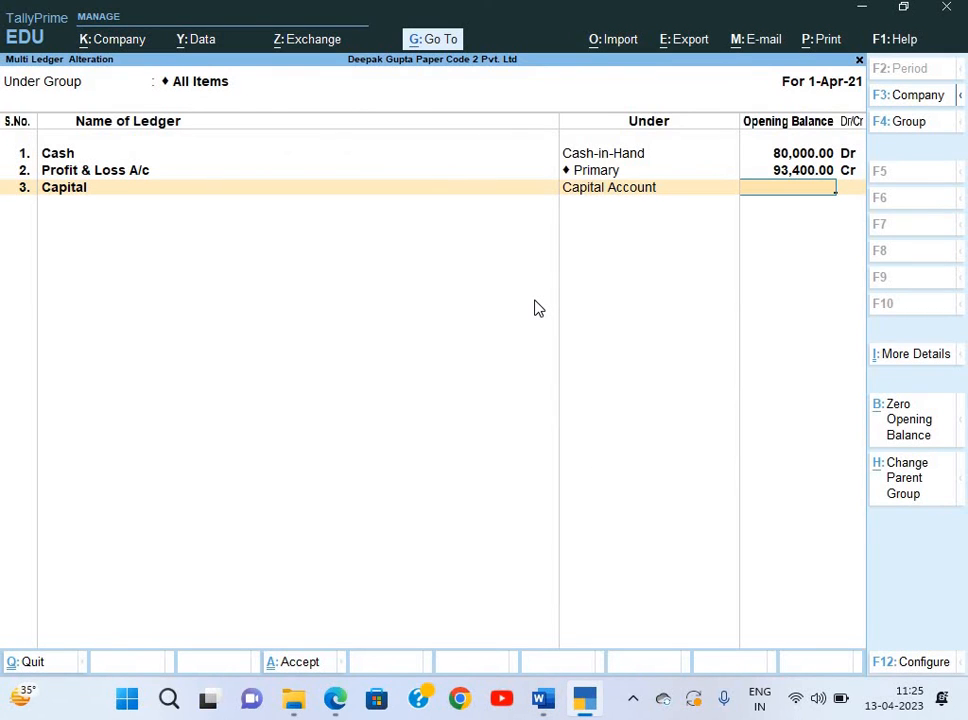
text(610000)
key(Return)
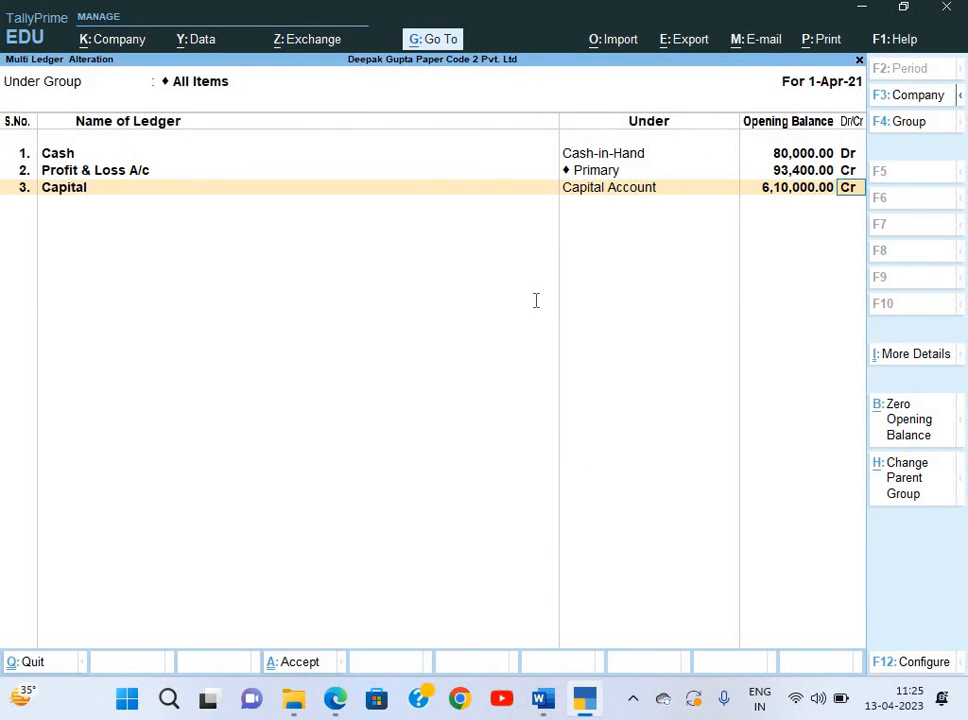
Add Loan From Agrawal Bros under Unsecured Loans with a 55,000 Cr opening balance.
key(alt+Tab)
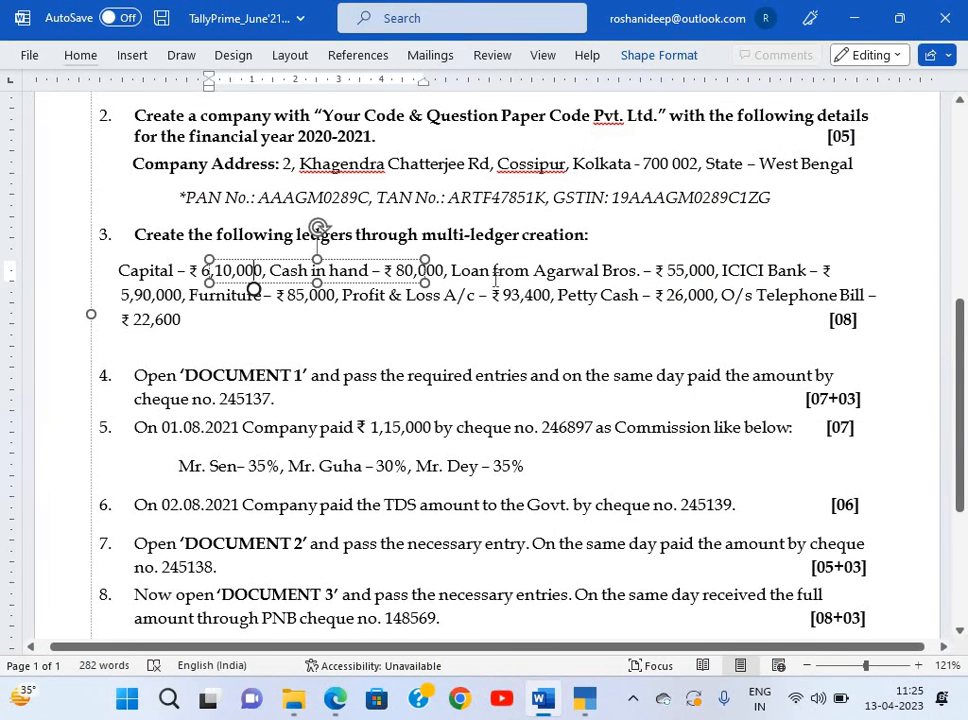
key(alt)
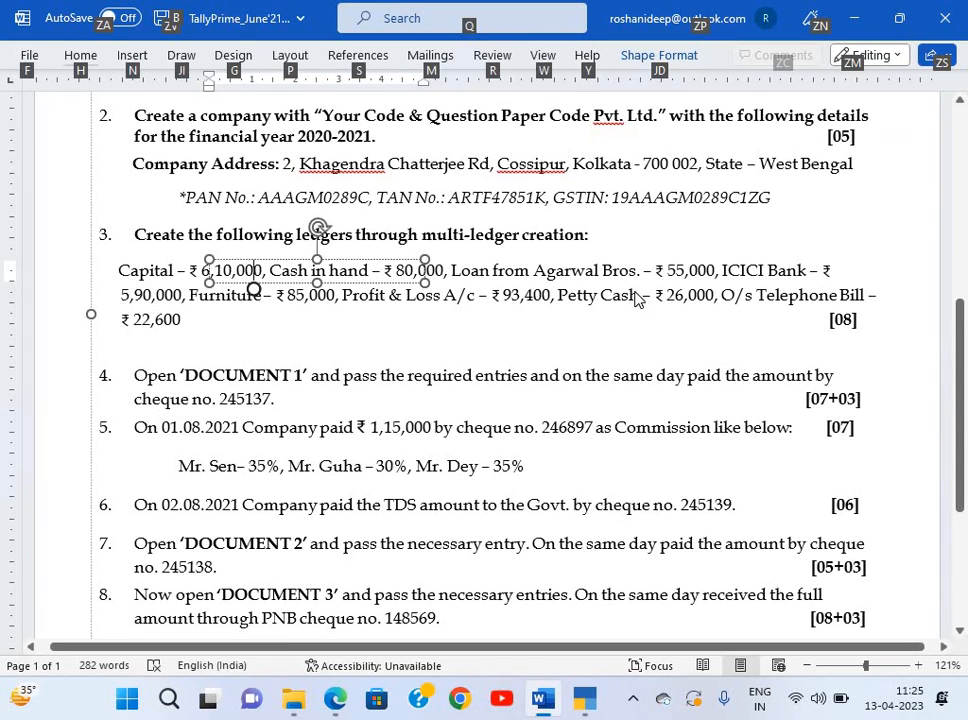
key(alt+Tab)
text(Loan )
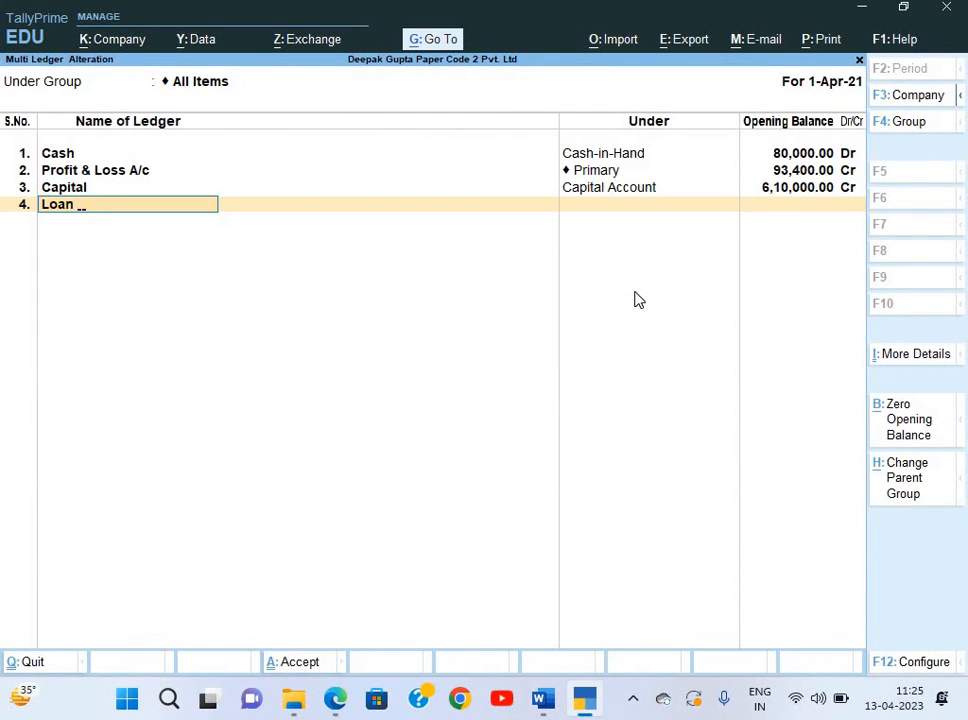
text(From Agrawal Bros)
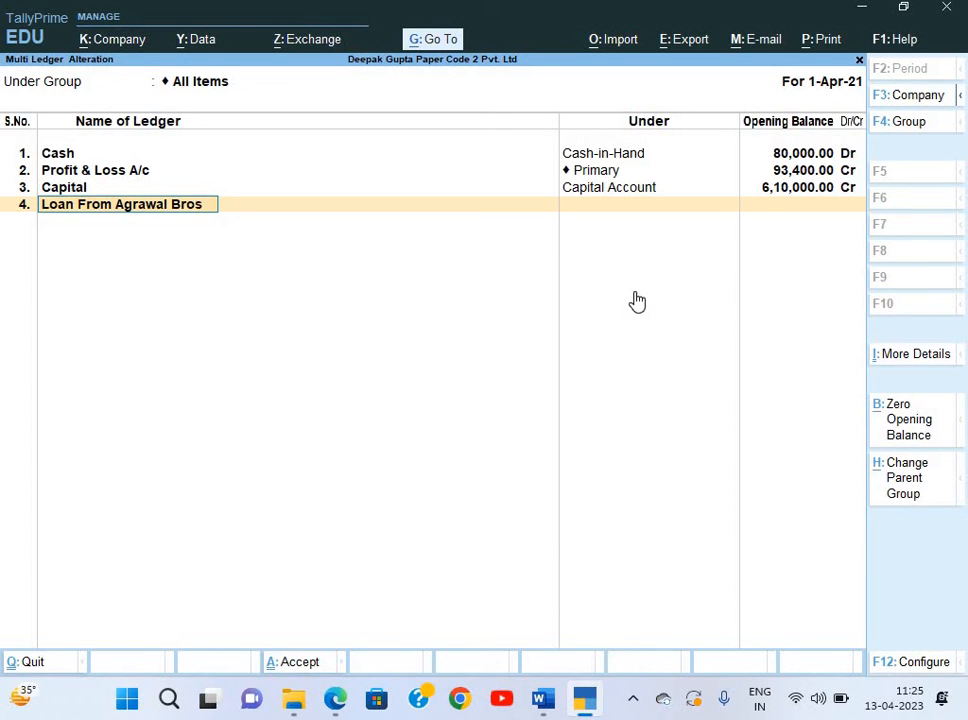
key(Return)
text(Un)
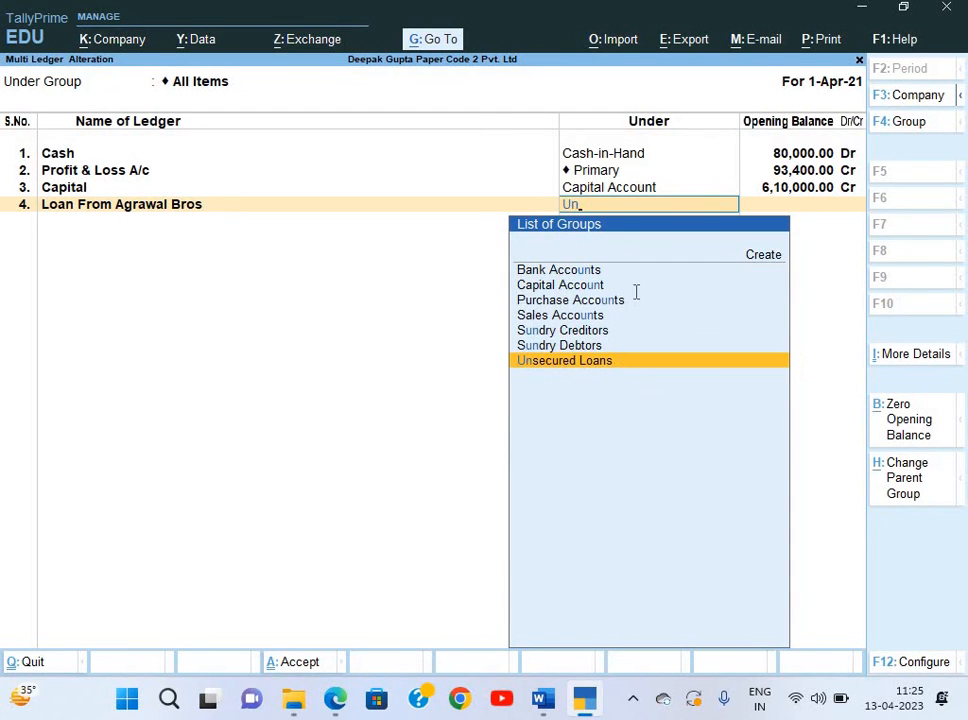
key(Return)
key(alt+Tab)
key(alt+Tab)
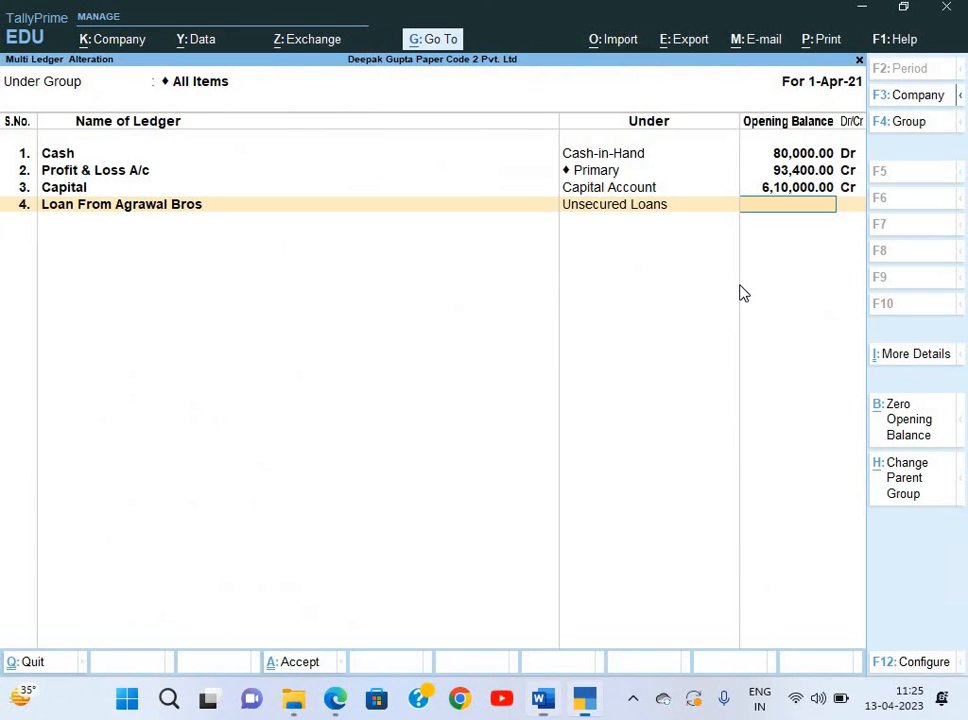
text(55,000)
key(Return)
key(Return)
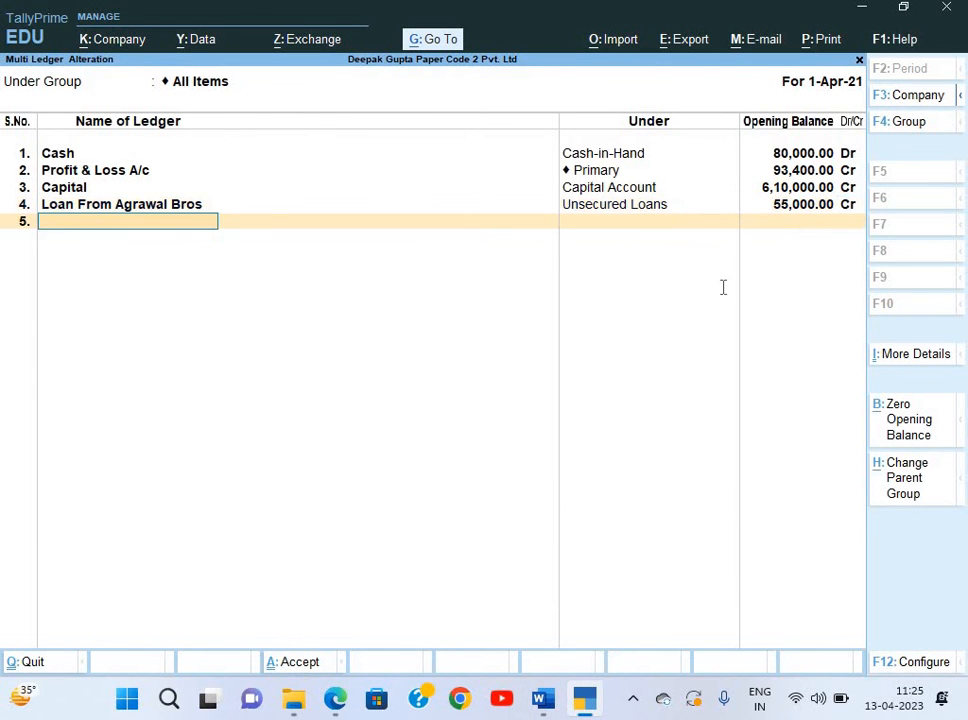
Add ICICI Bank under Bank Accounts with a 5,90,000 Dr opening balance.
key(alt+Tab)
key(alt+Tab)
text(ICICI Bank)
key(Return)
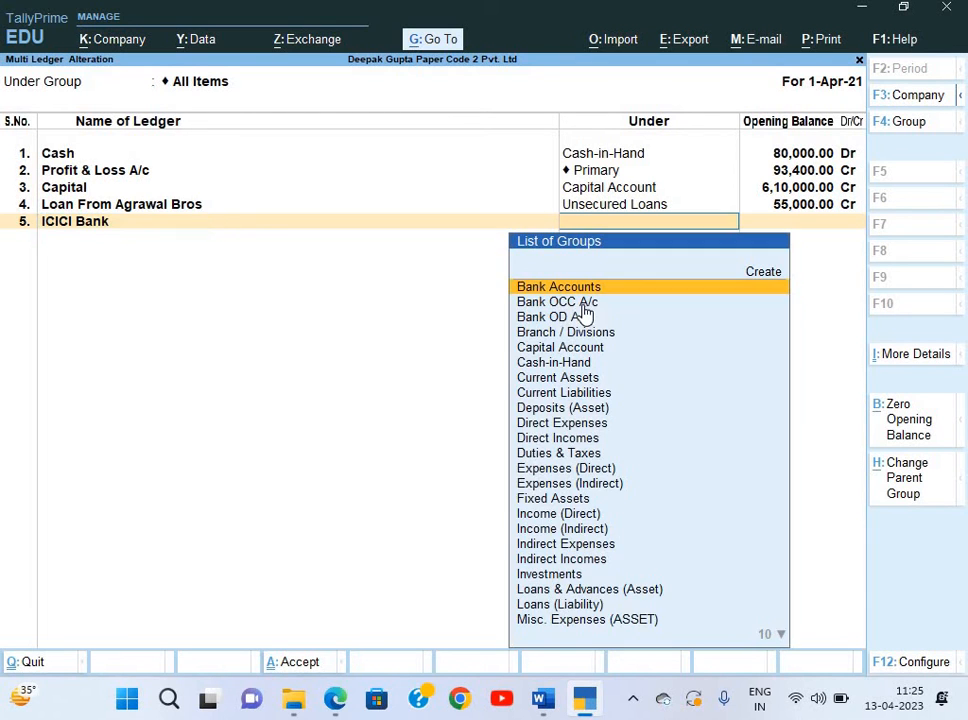
text(Bank)
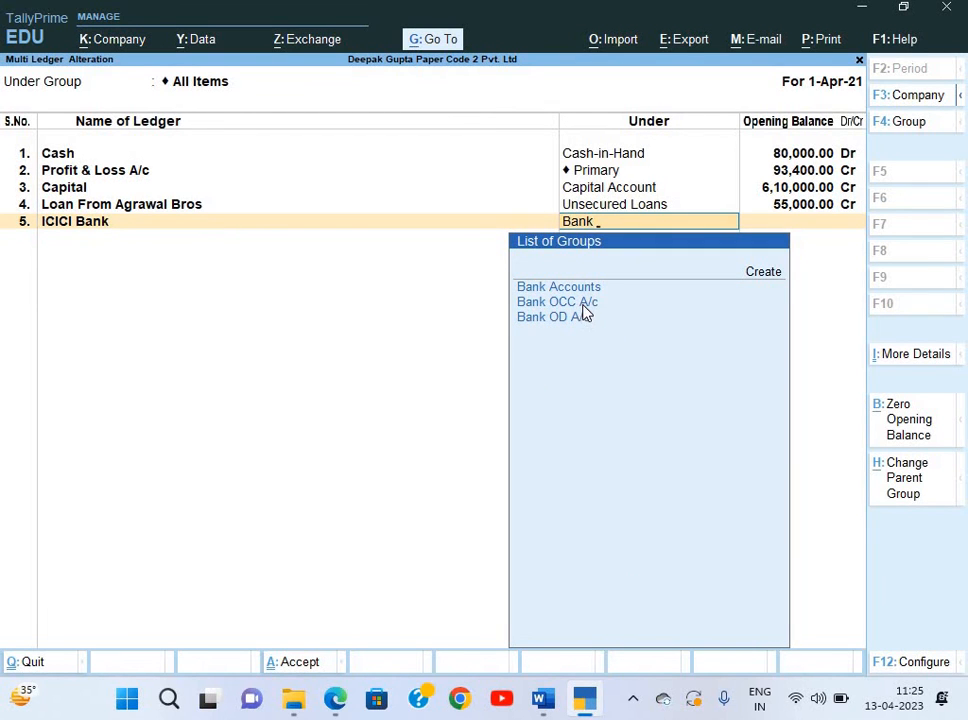
key(Return)
key(alt+Tab)
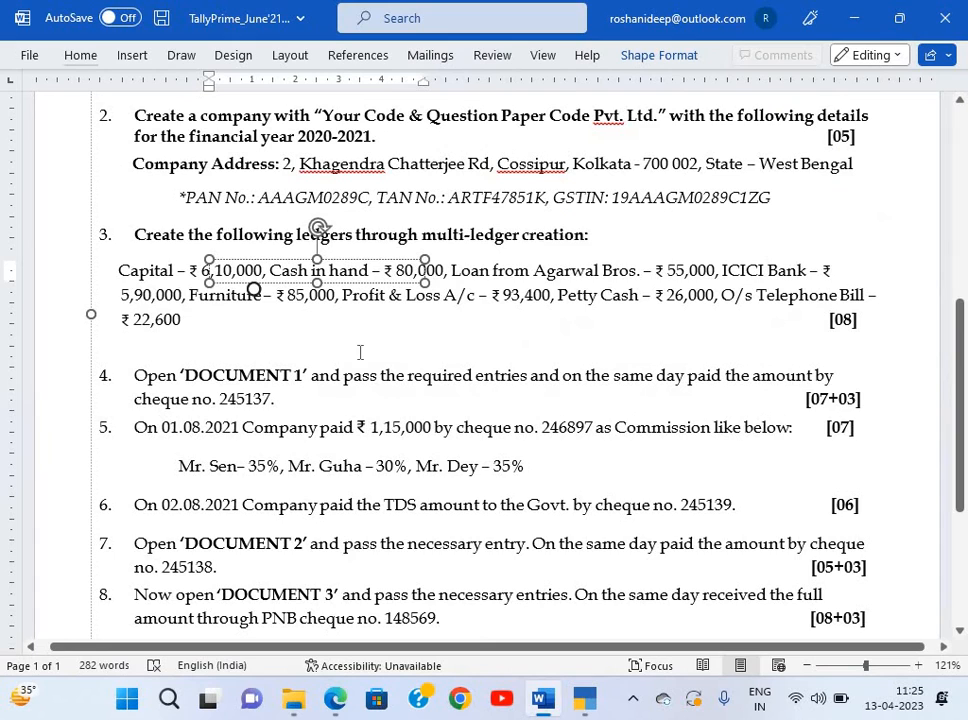
key(alt+Tab)
text(50)
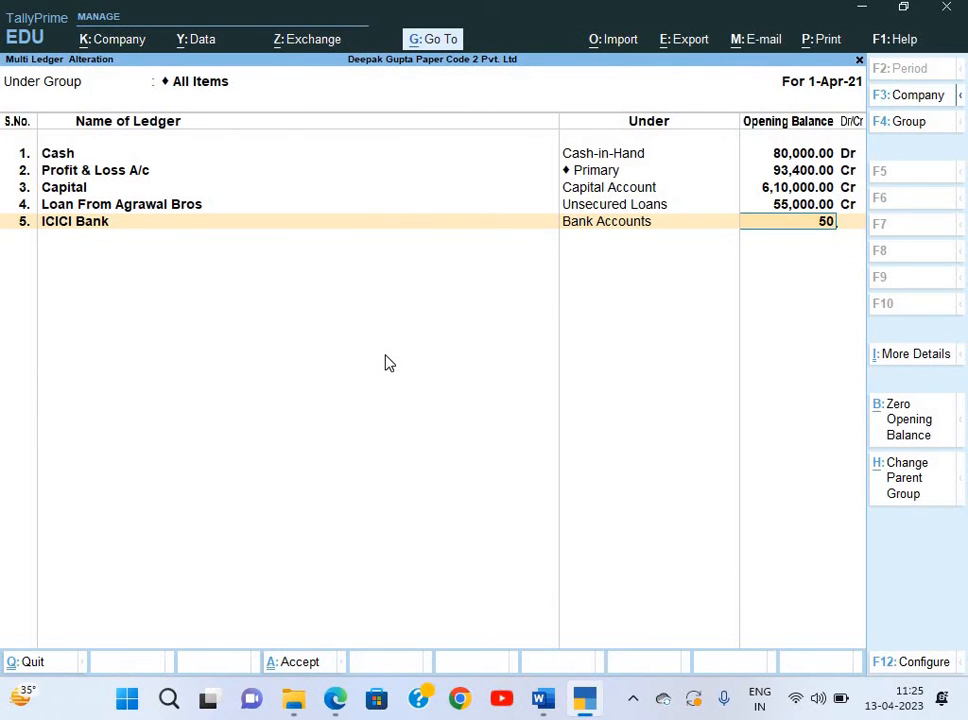
key(BackSpace)
text(90000)
key(Return)
key(Return)
Add Furniture under Fixed Assets with an 85,000 Dr opening balance.
key(alt+Tab)
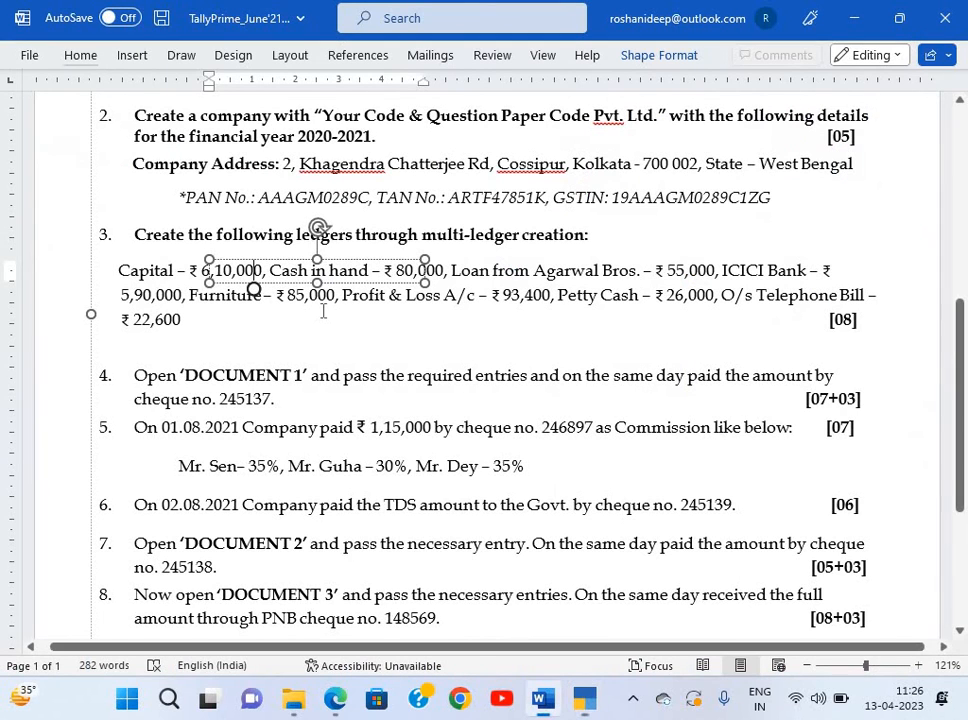
key(alt+Tab)
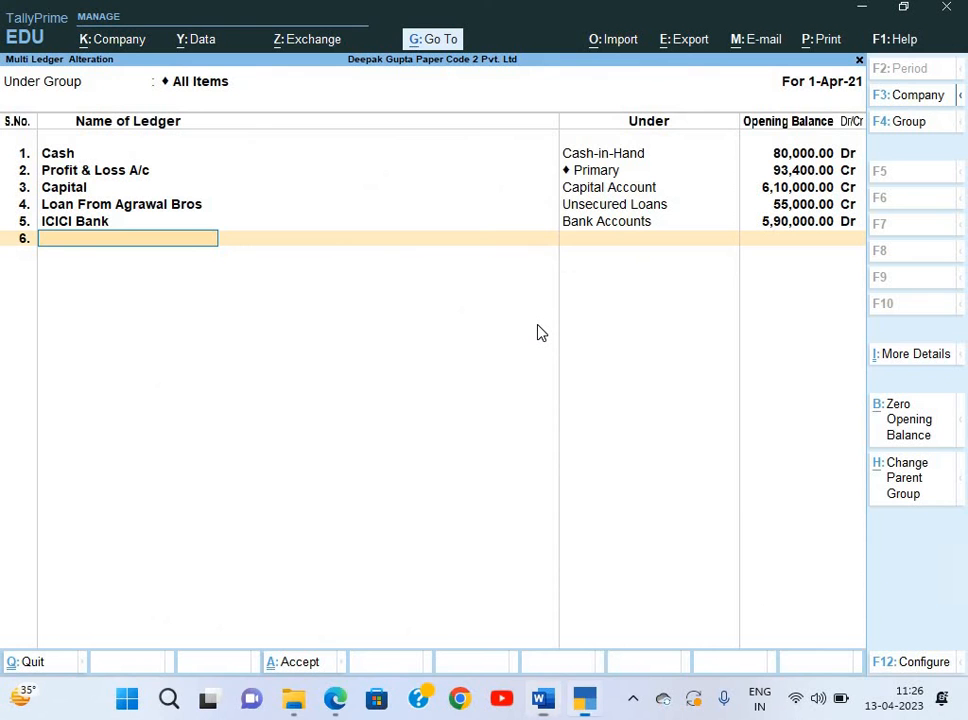
text(Furnit)
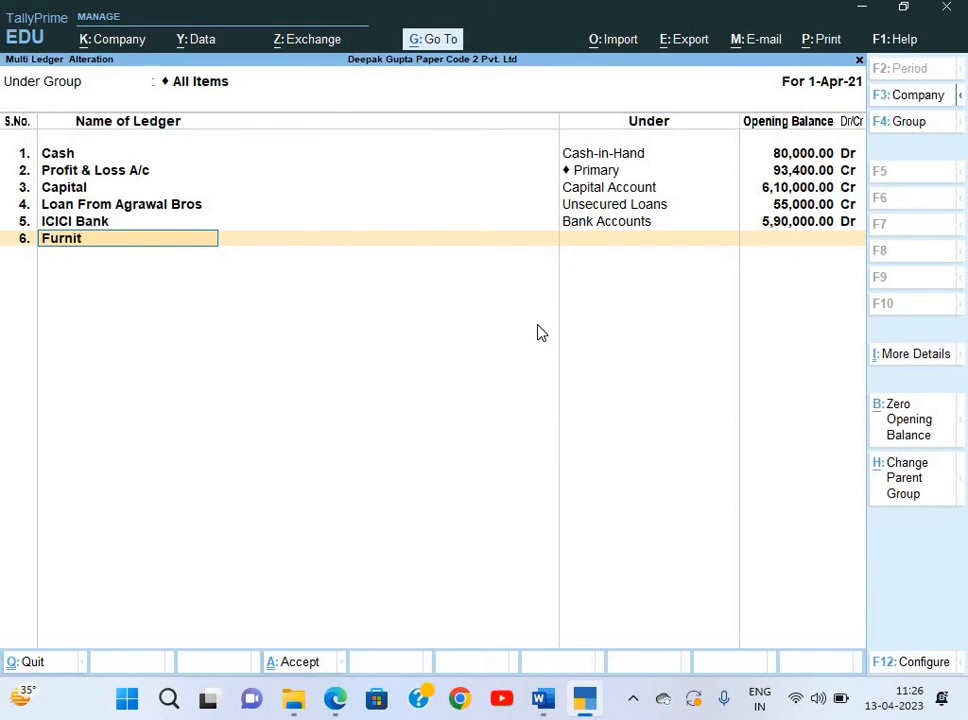
text(ure)
key(Return)
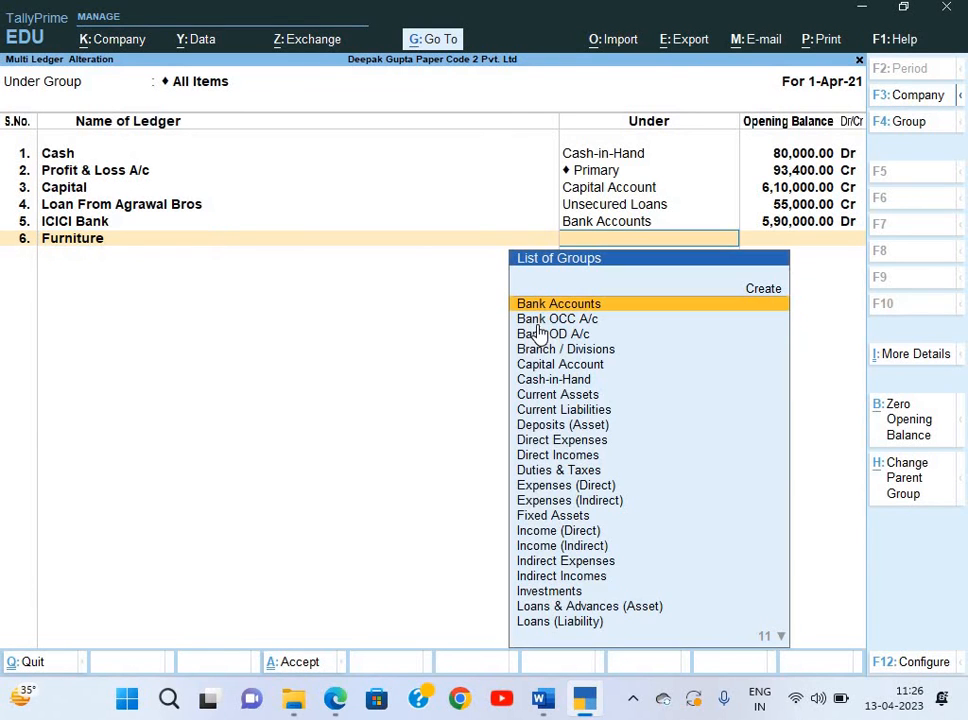
text(Fi)
key(alt+Tab)
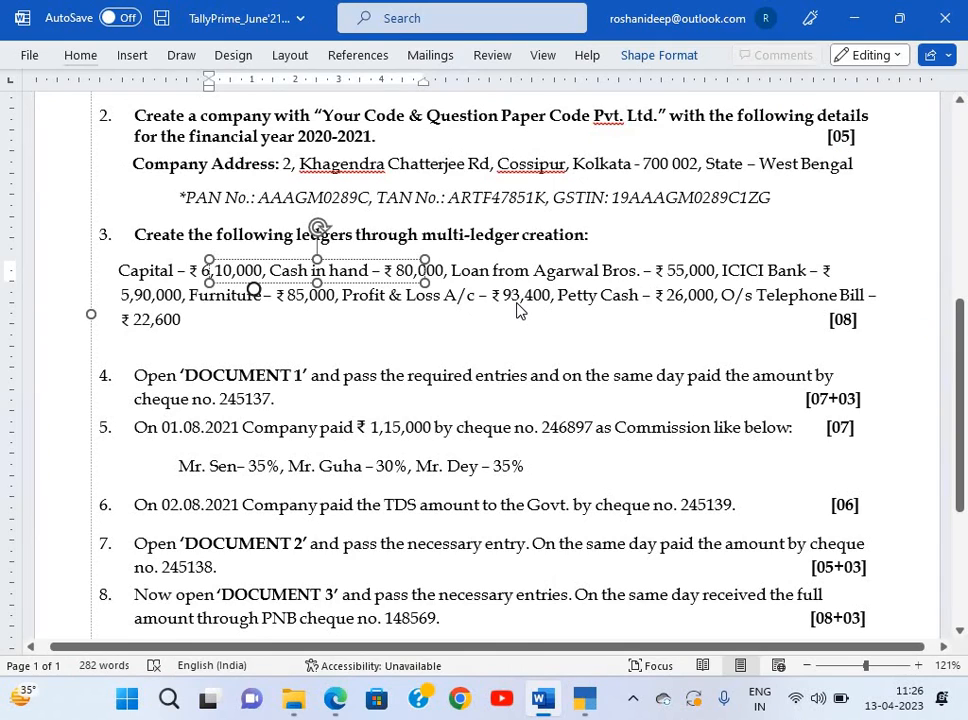
key(alt+Tab)
key(Return)
text(85000)
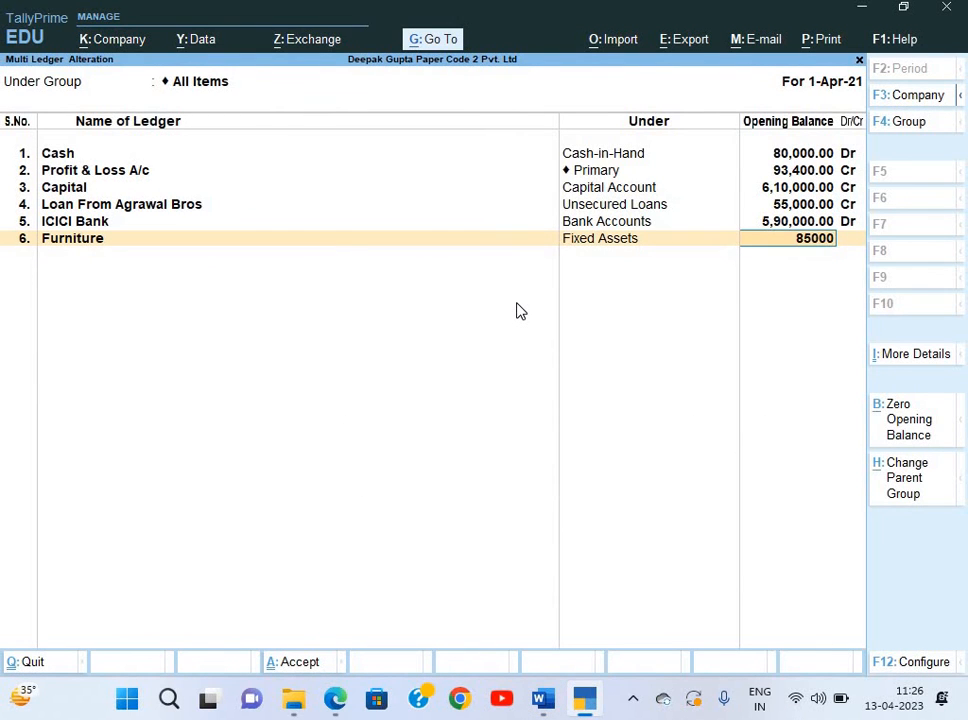
key(Return)
Add Petty Cash under Cash-in-Hand with a 26,000 Dr opening balance.
key(alt+Tab)
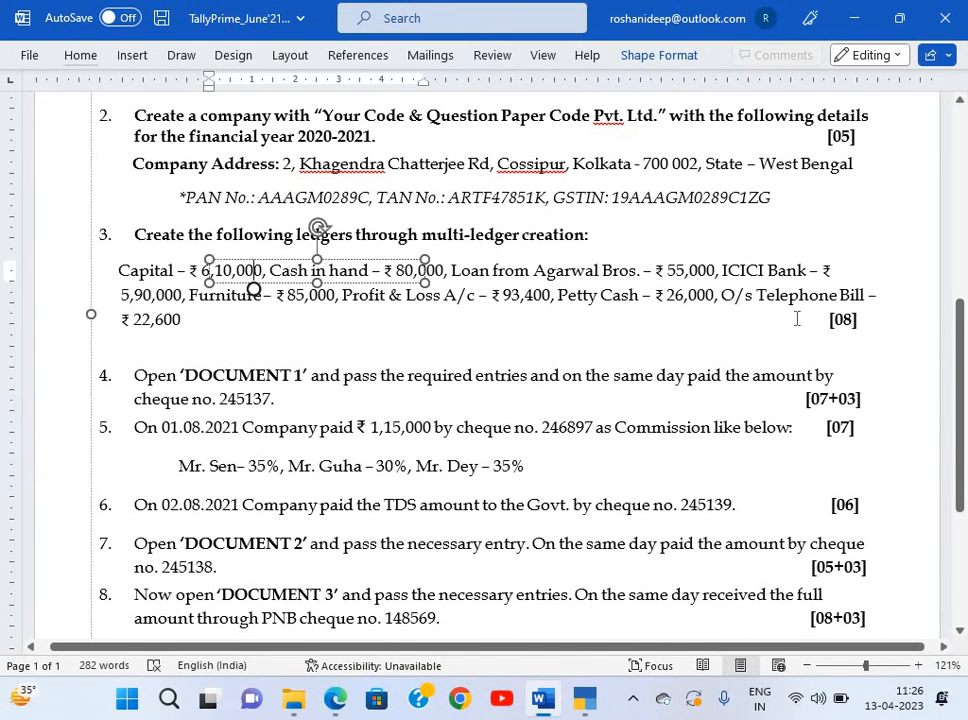
key(alt+Tab)
text(P)
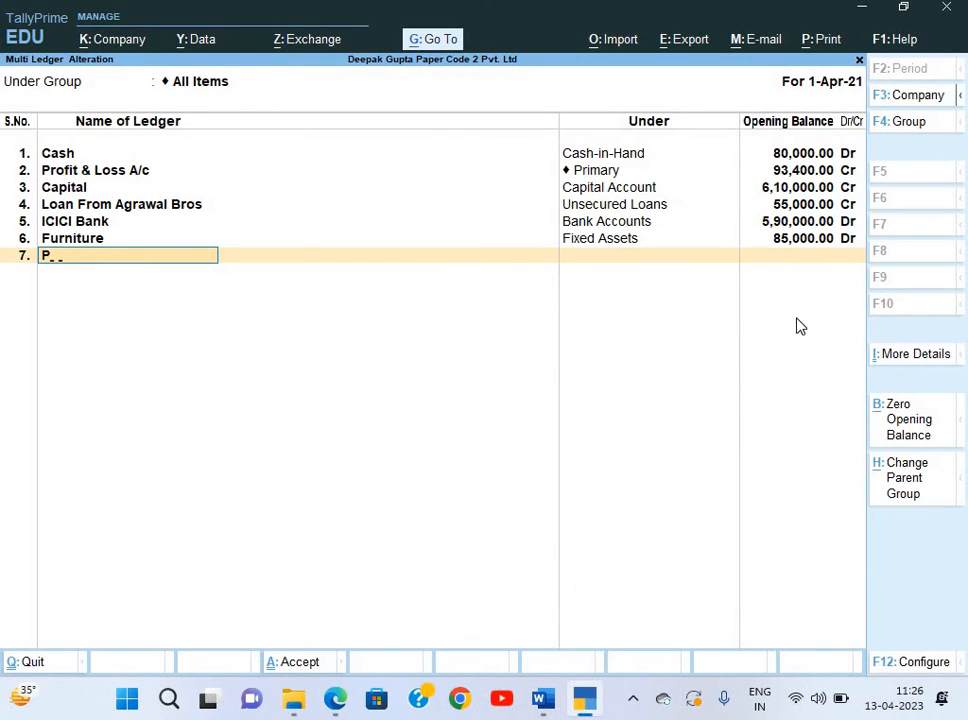
text(etty Cash)
key(Return)
text(Cash)
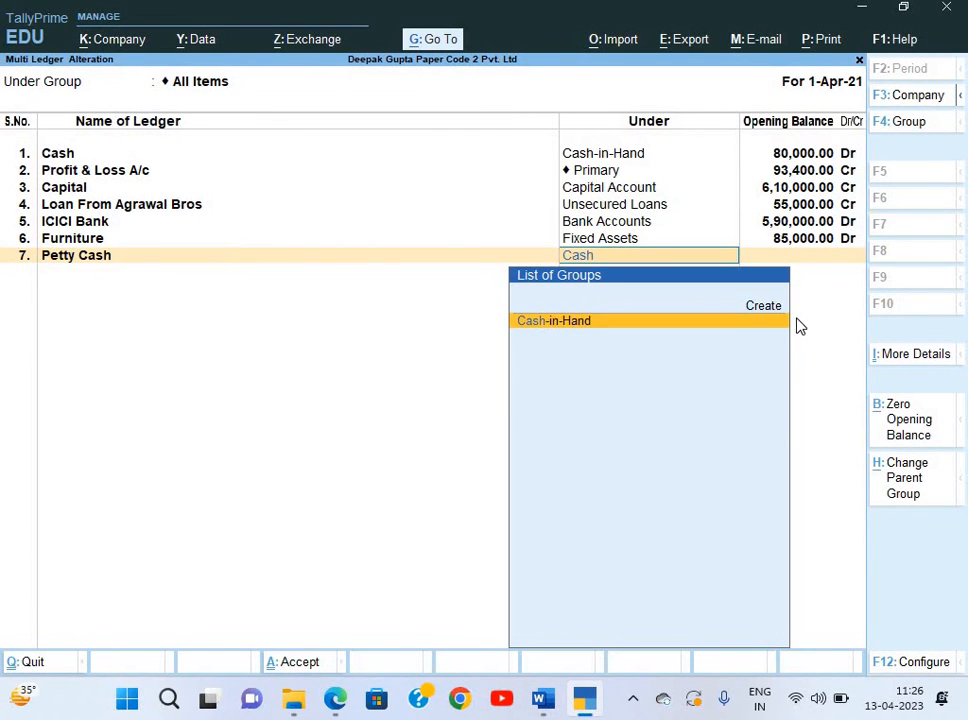
key(Return)
text(26000)
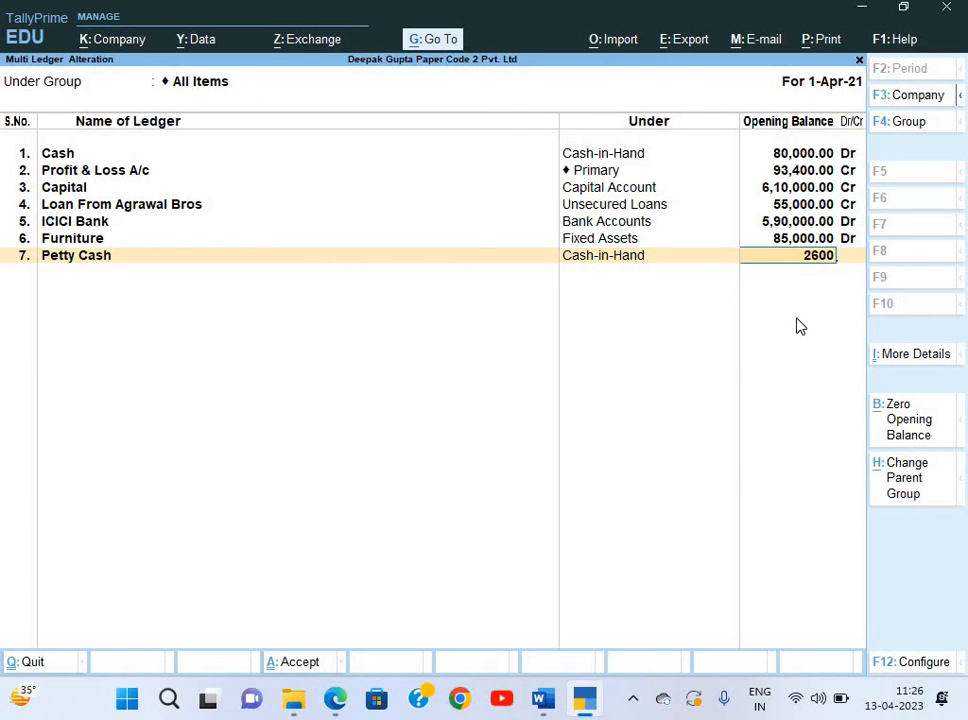
key(Return)
key(Return)
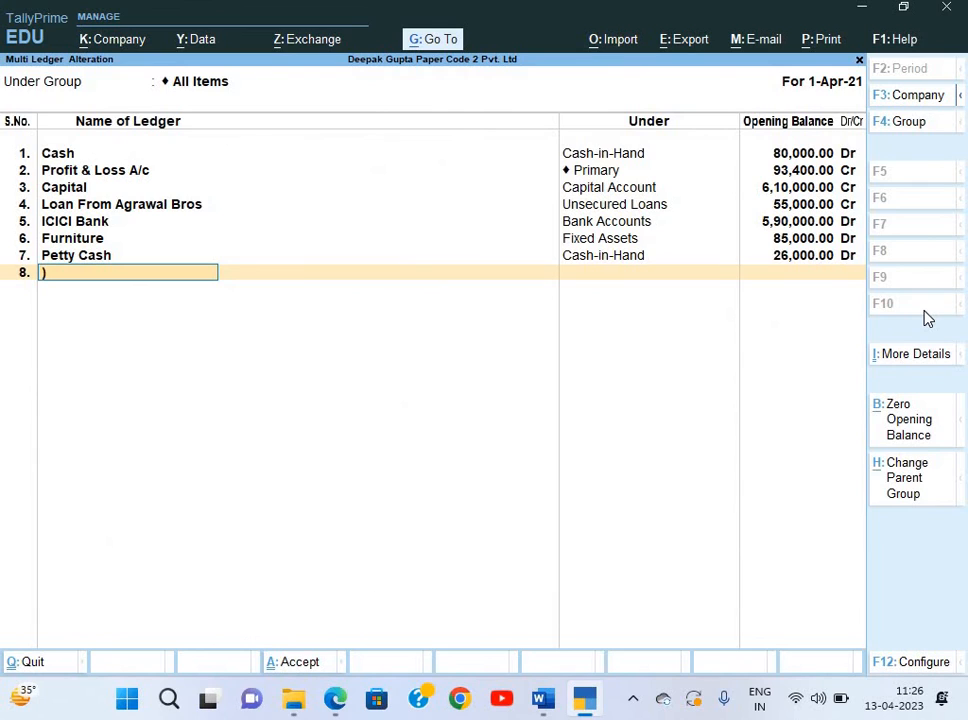
Add O/s Telephone Bill under Current Liabilities with a 22,600 Cr opening balance.
text(O/s Telephone)
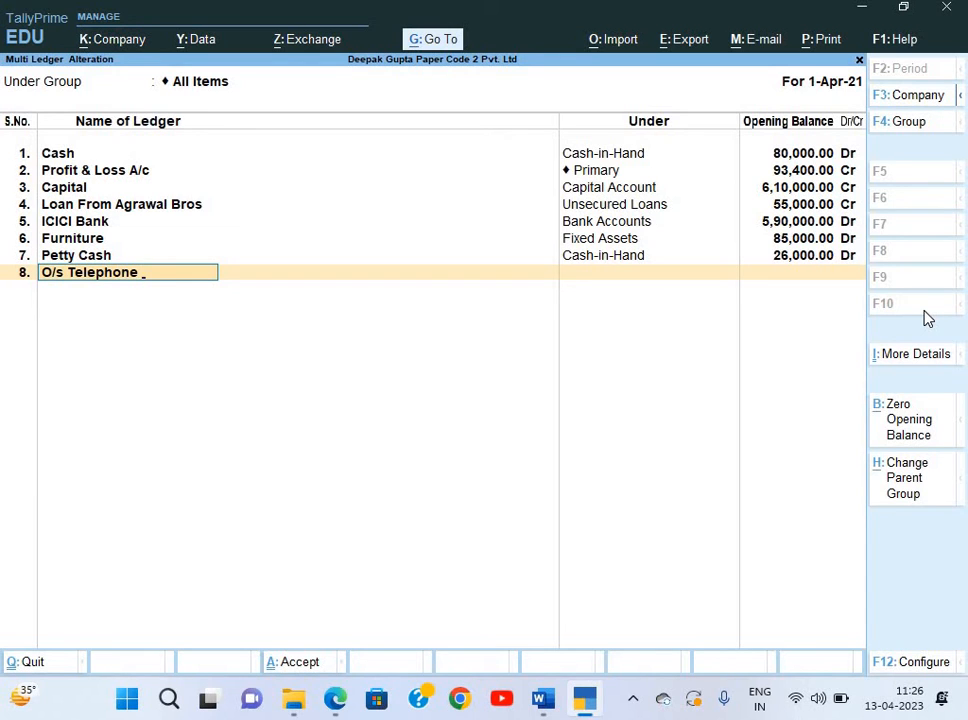
text( Bill)
key(Return)
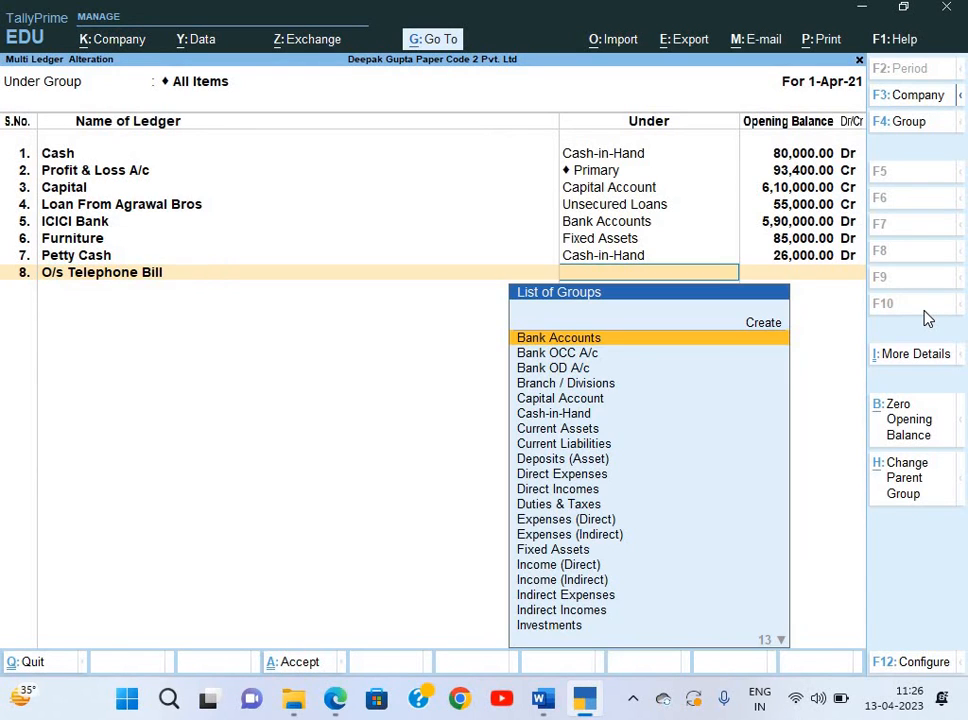
text(Cu)
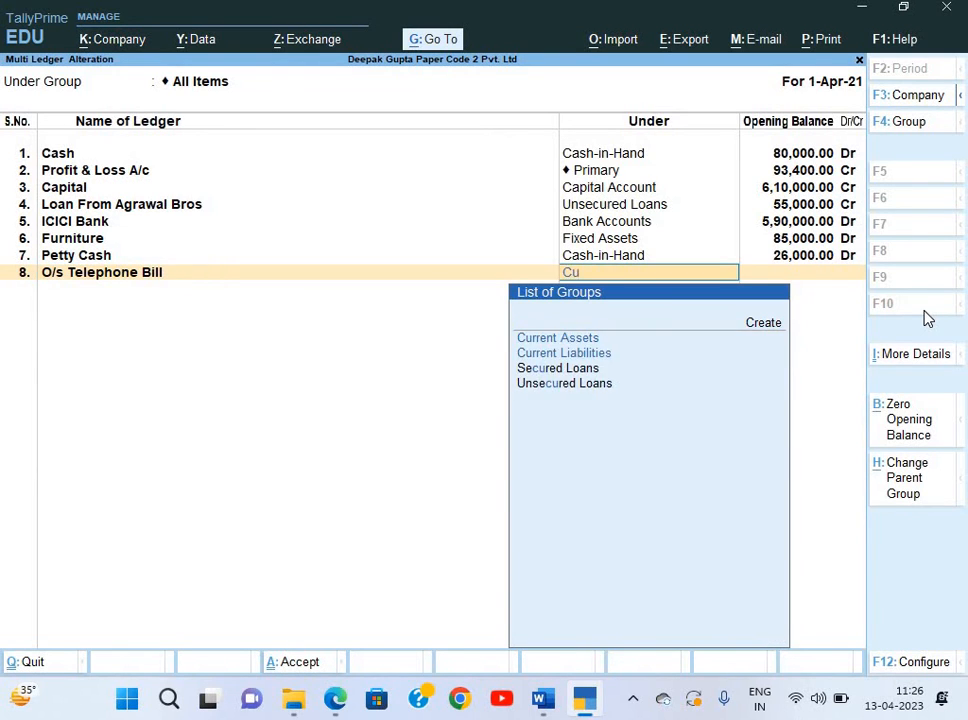
key(Down)
key(Return)
key(alt+Tab)
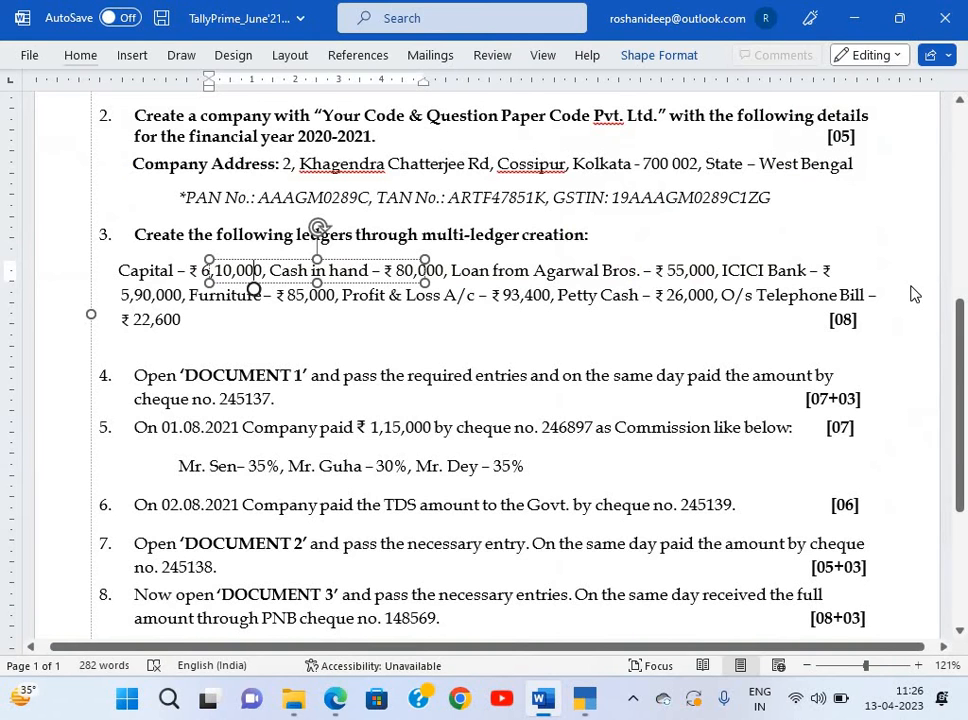
key(alt+Tab)
text(22600)
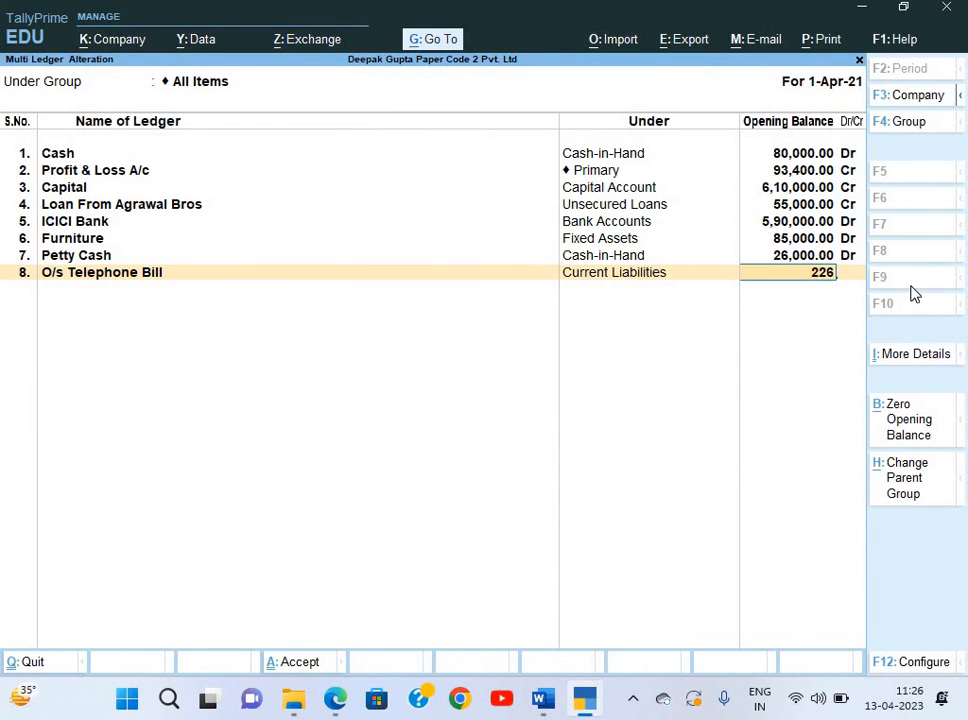
key(Return)
key(Return)
key(Return)
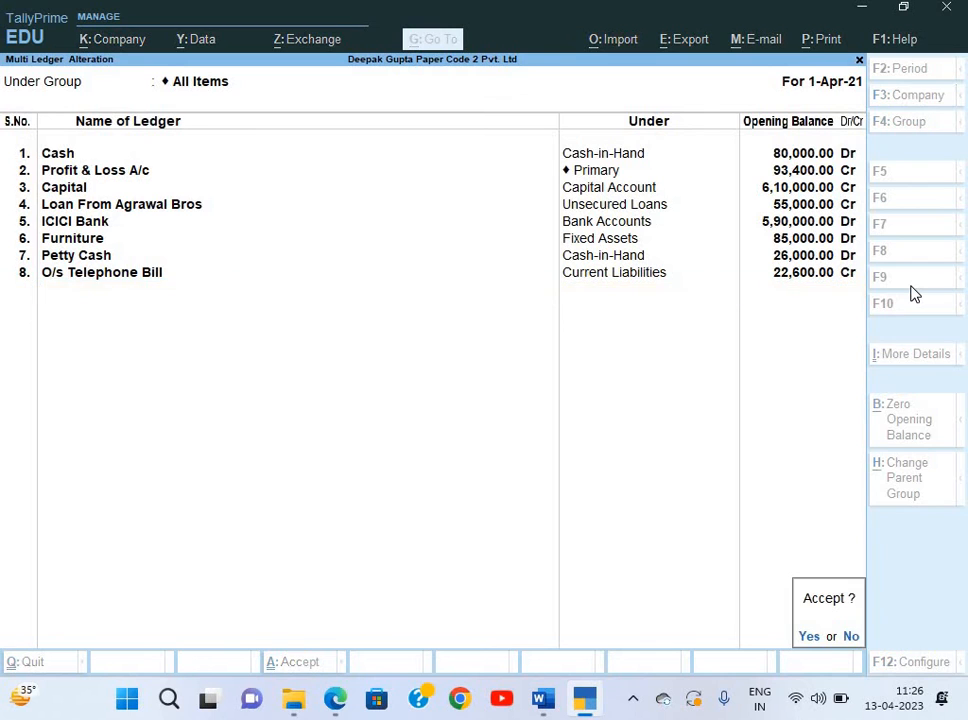
key(Return)
Accept the eight ledgers, return to the main menu, and review the next question in the paper.
key(Escape)
key(Escape)
key(Escape)
key(Escape)
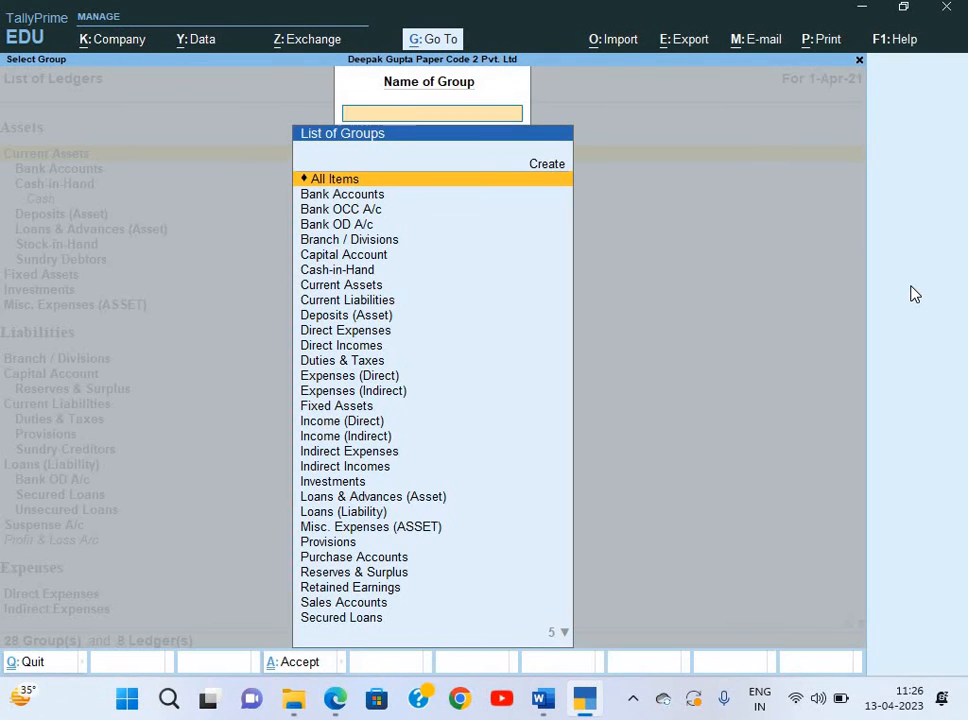
key(Up)
key(Up)
key(alt+Tab)
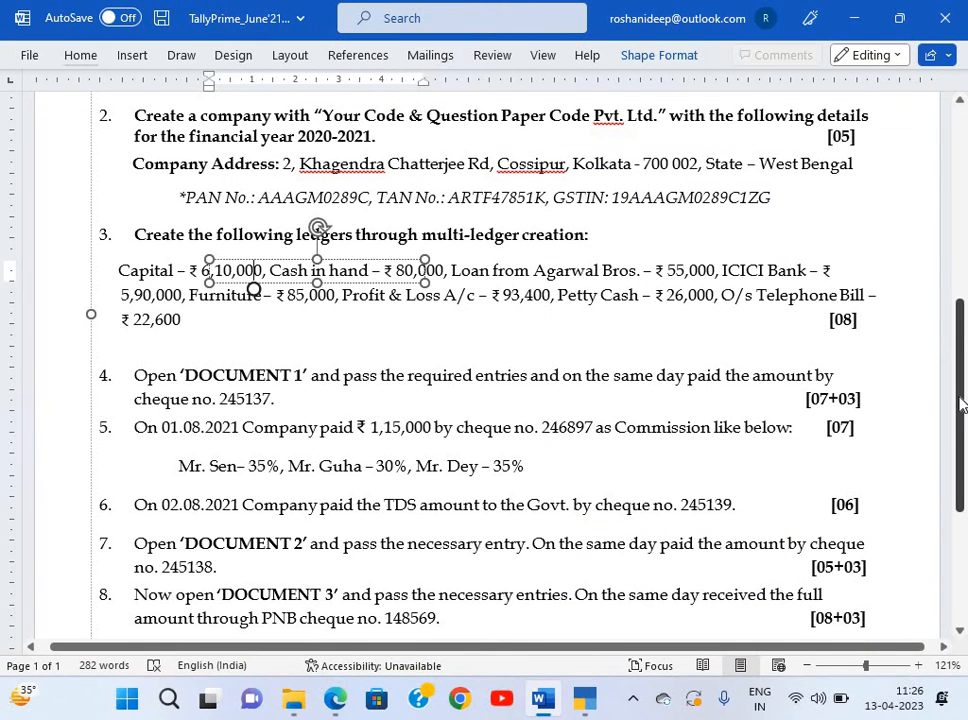
scroll(743, 367, down, 3)
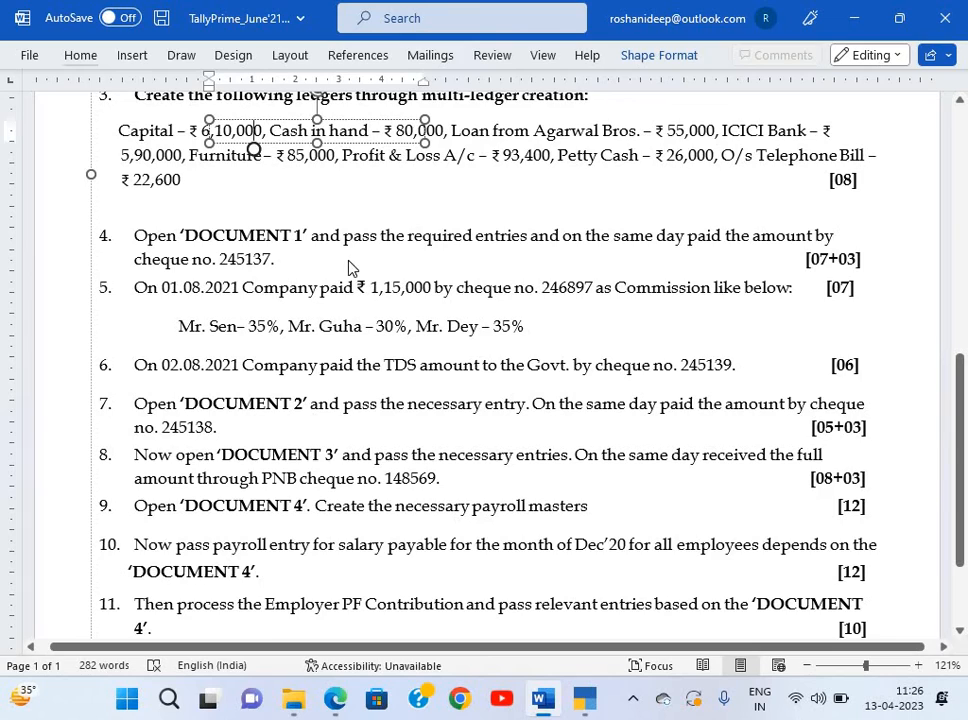
key(alt+Tab)
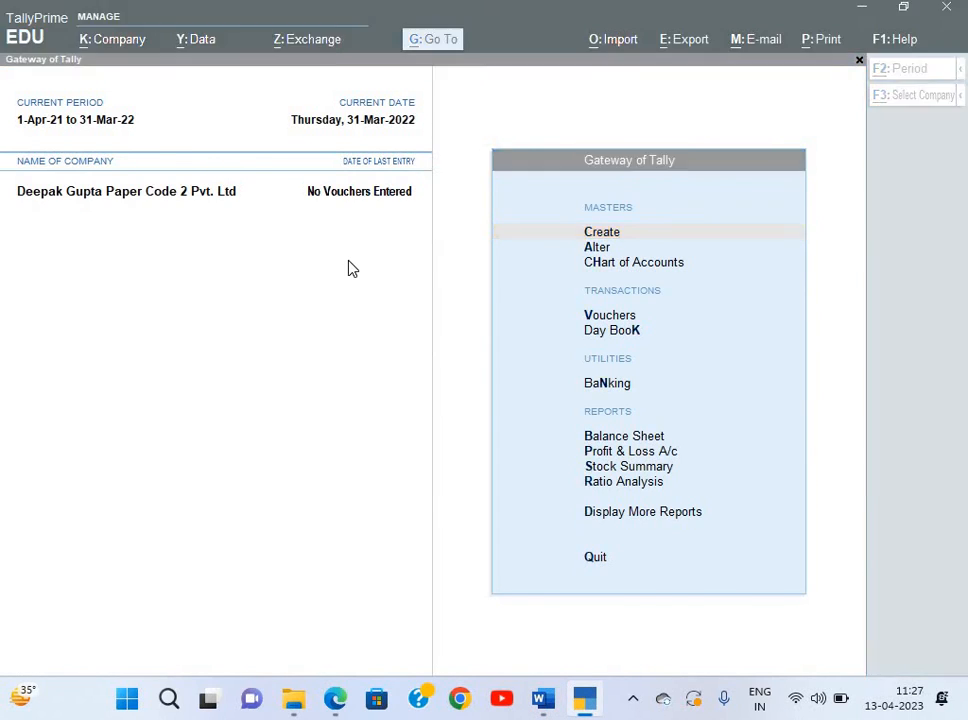
key(alt+Tab)
key(alt+Tab)
key(Tab)
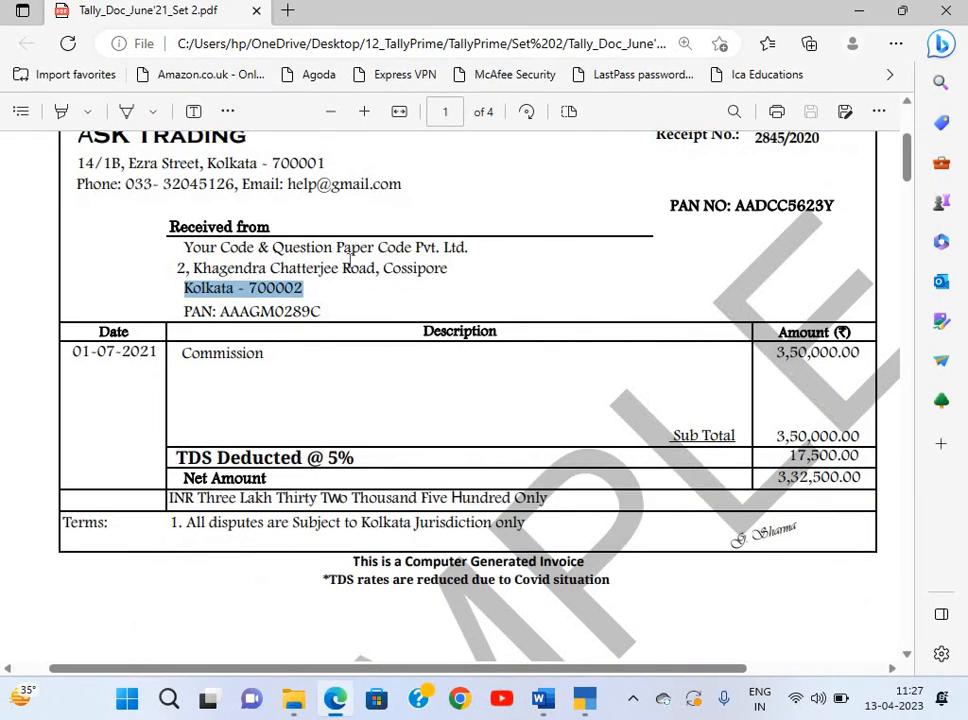
Review the ASK Trading money receipt (₹3,50,000 commission, 5% TDS) and return to Gateway of Tally.
scroll(349, 256, up, 2)
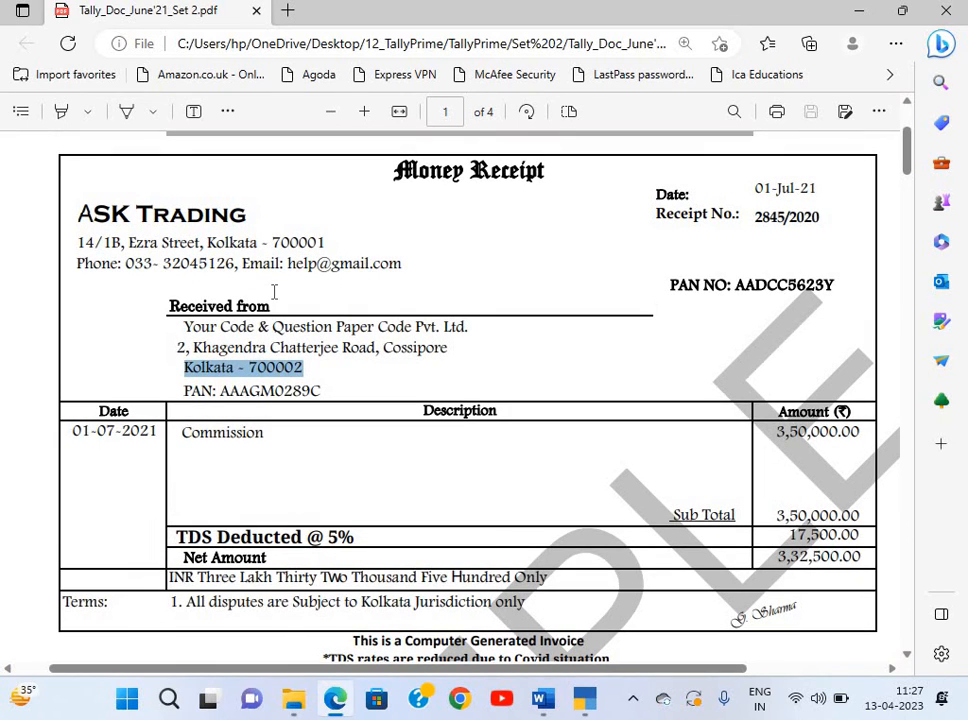
scroll(443, 383, down, 2)
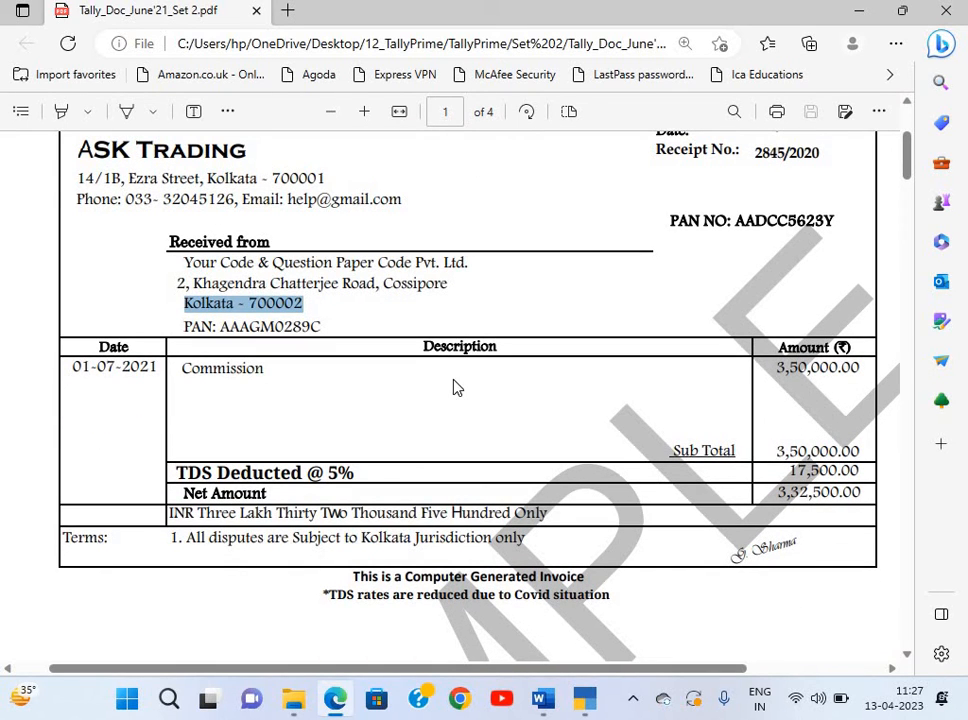
scroll(372, 361, up, 1)
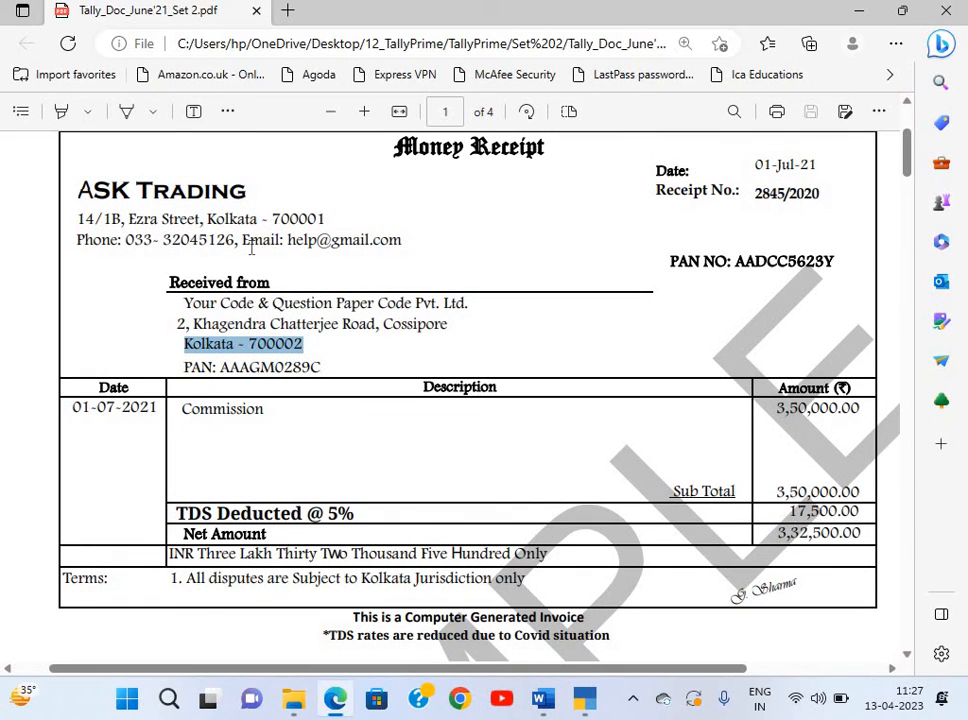
scroll(251, 248, up, 1)
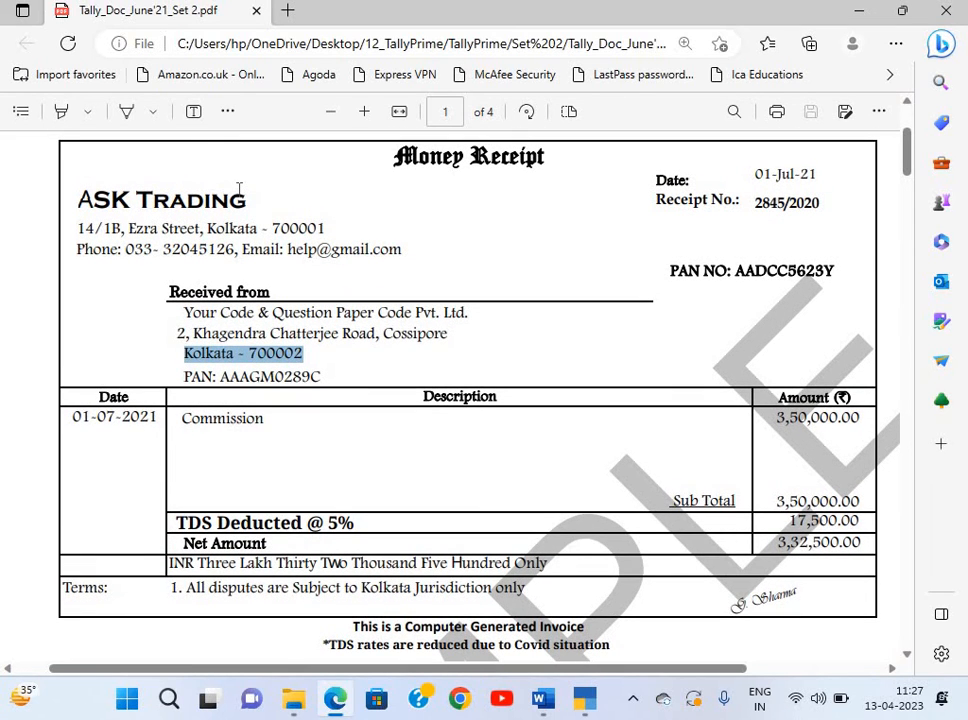
key(alt+Tab)
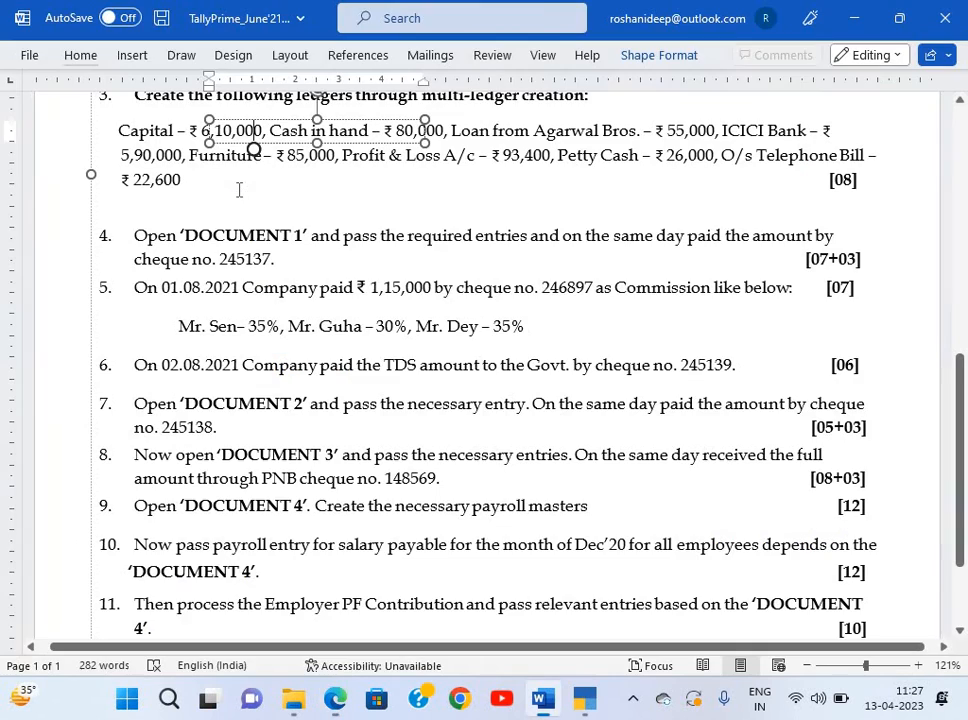
key(alt+Tab)
key(alt+Tab)
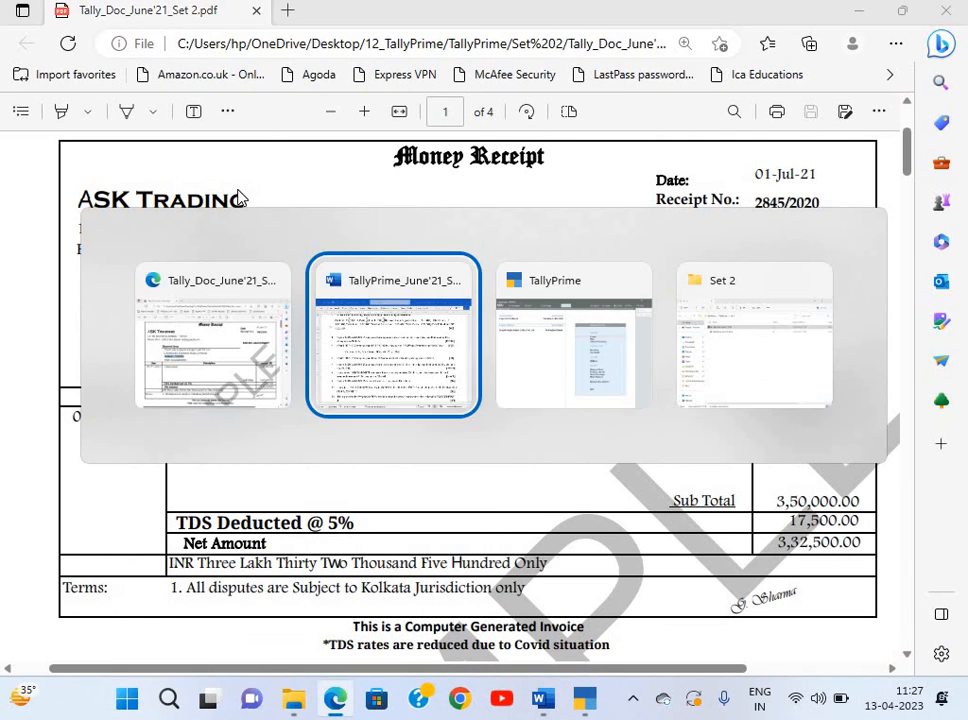
key(alt+Tab)
key(Down)
key(Down)
key(Down)
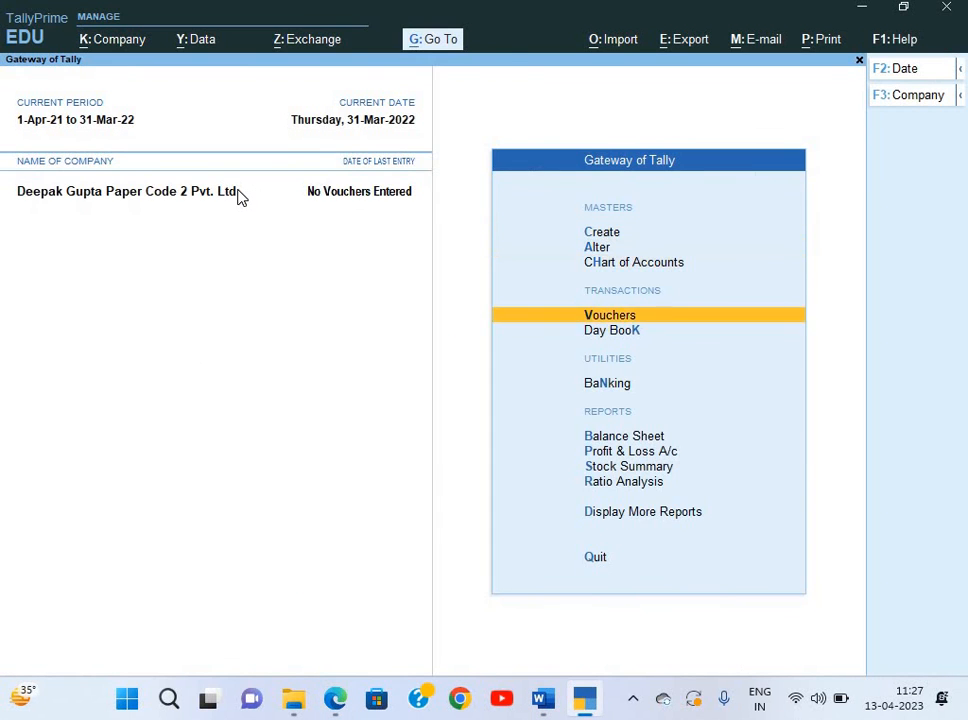
Start a Journal voucher and create ledger Commission under Indirect Expenses.
key(Return)
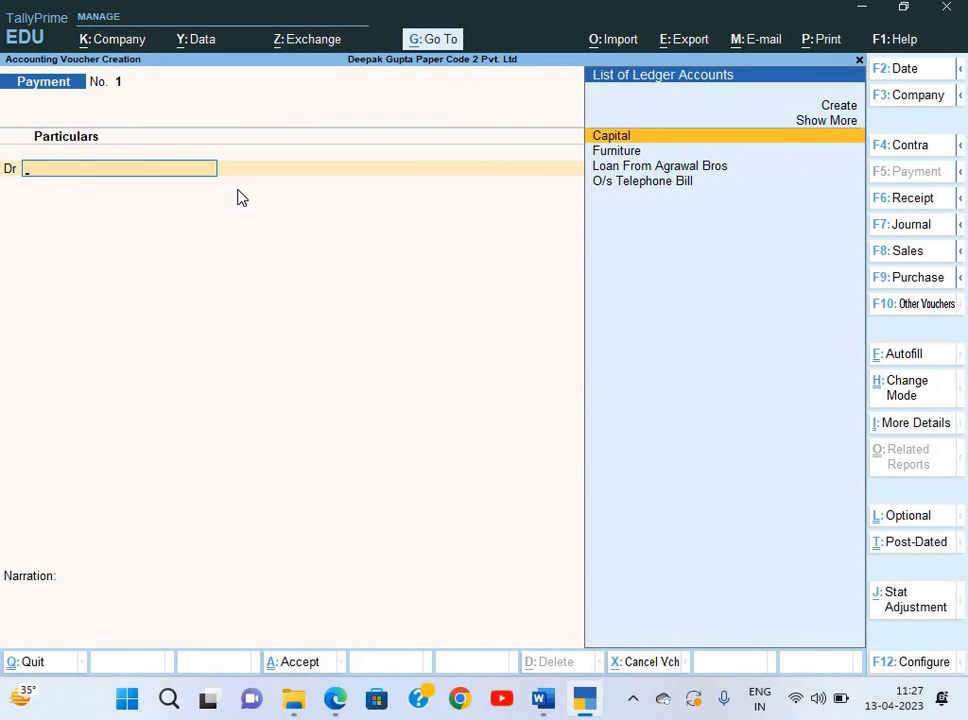
key(F7)
key(alt+c)
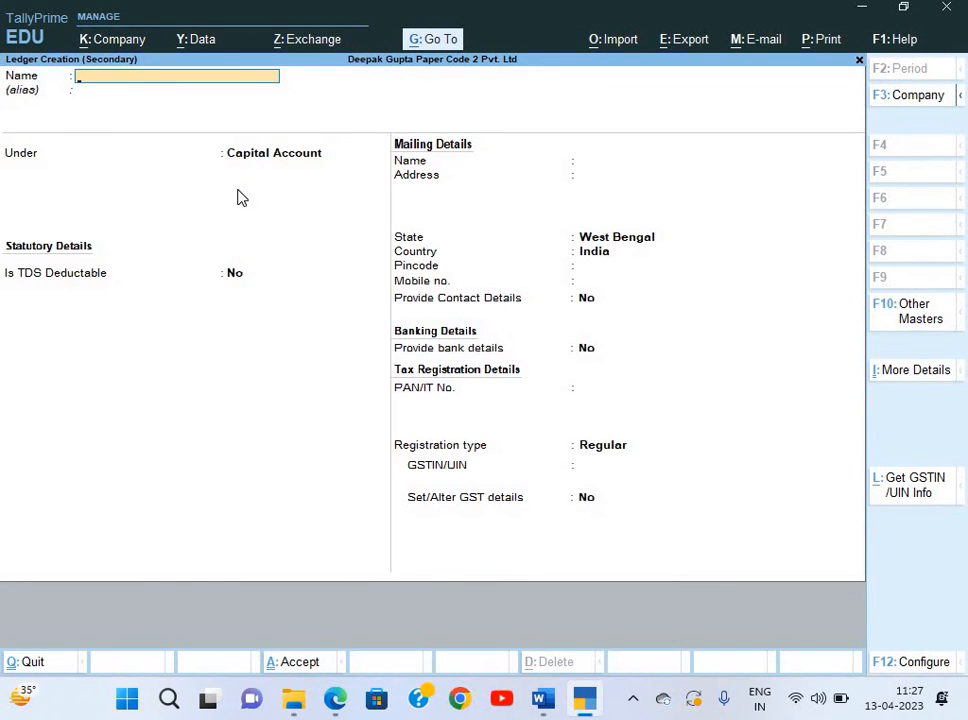
key(alt+Tab)
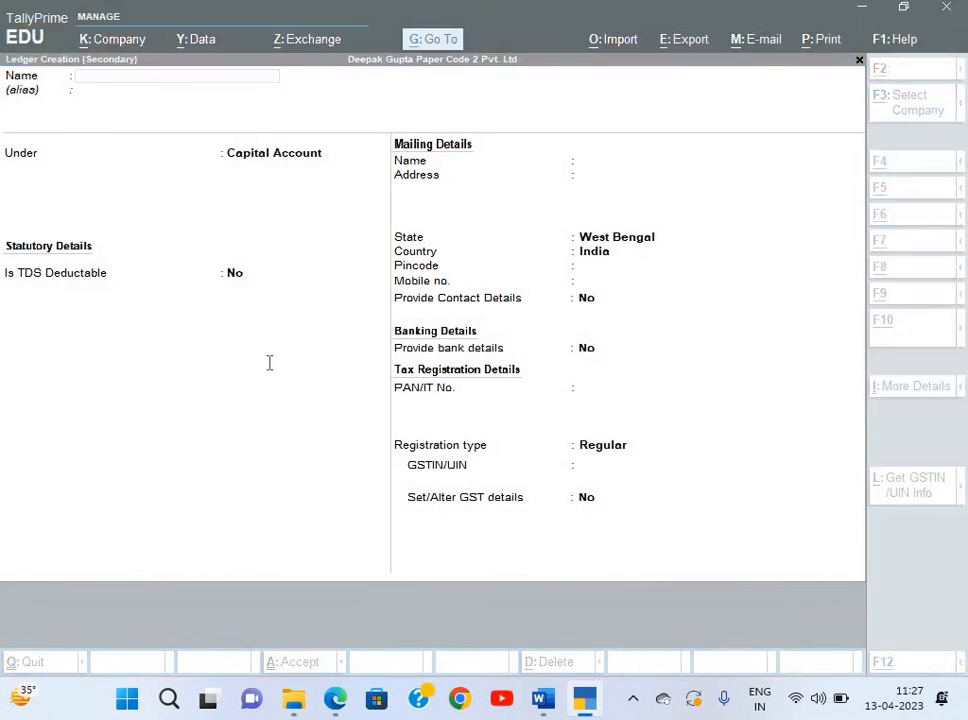
key(alt+Tab)
text(Co)
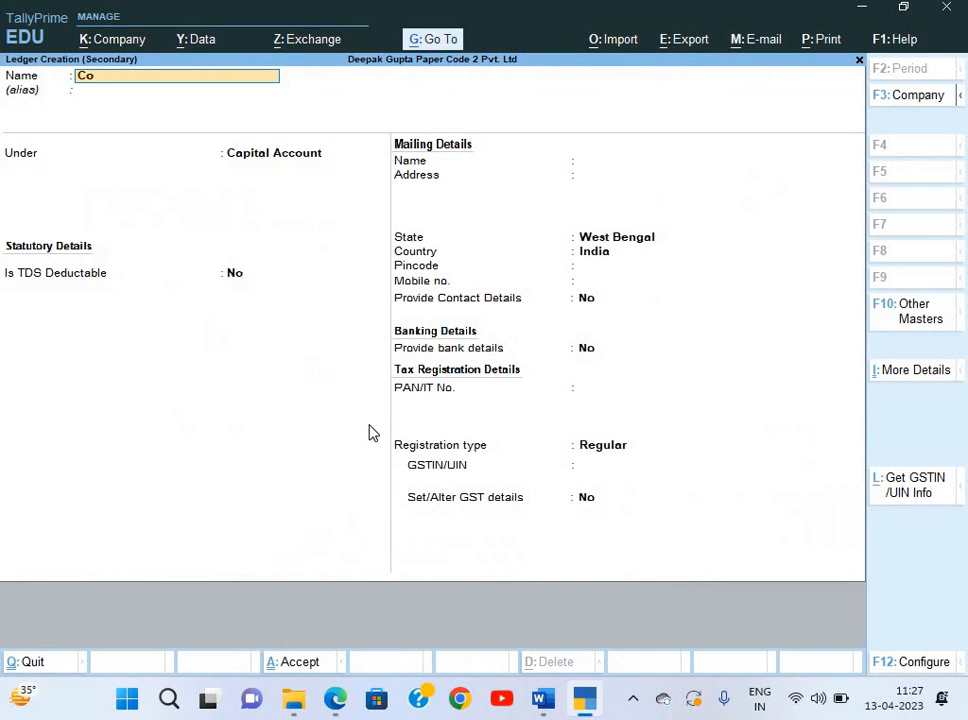
text(mmissio)
key(Return)
text(In)
key(Down)
key(Down)
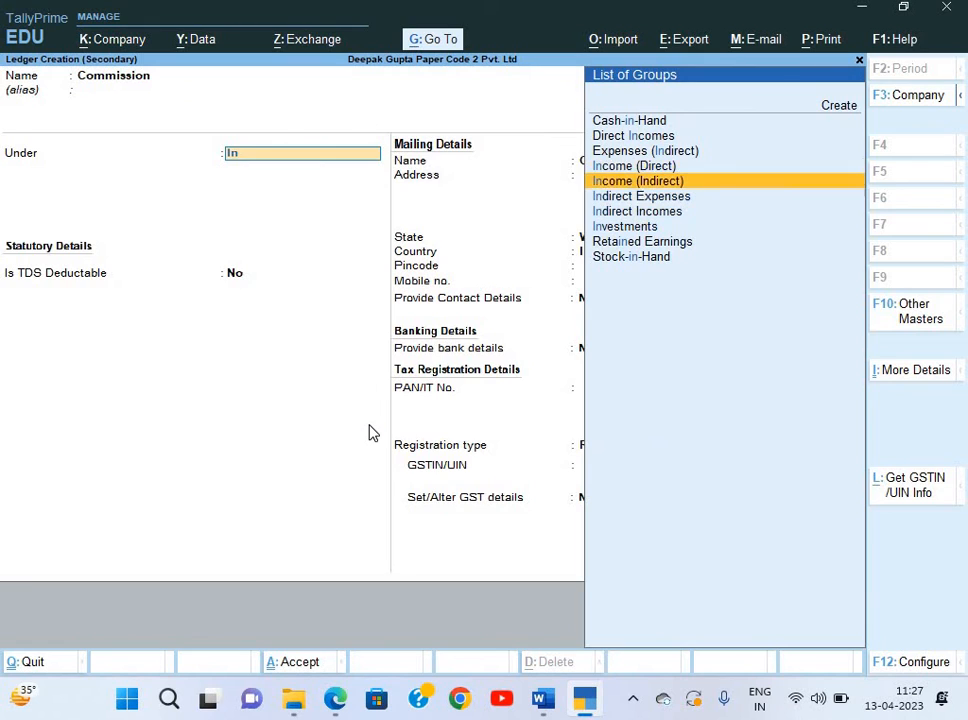
key(Return)
key(Return)
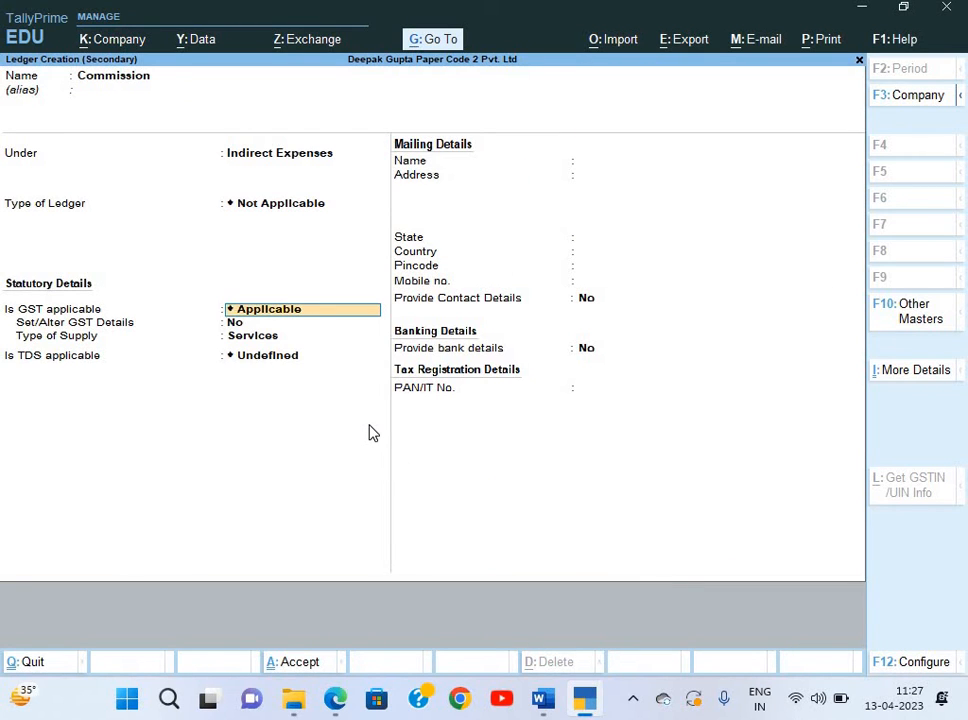
Set GST to Not Applicable and TDS to Applicable, choosing to create a new nature of payment.
key(BackSpace)
key(Down)
key(Down)
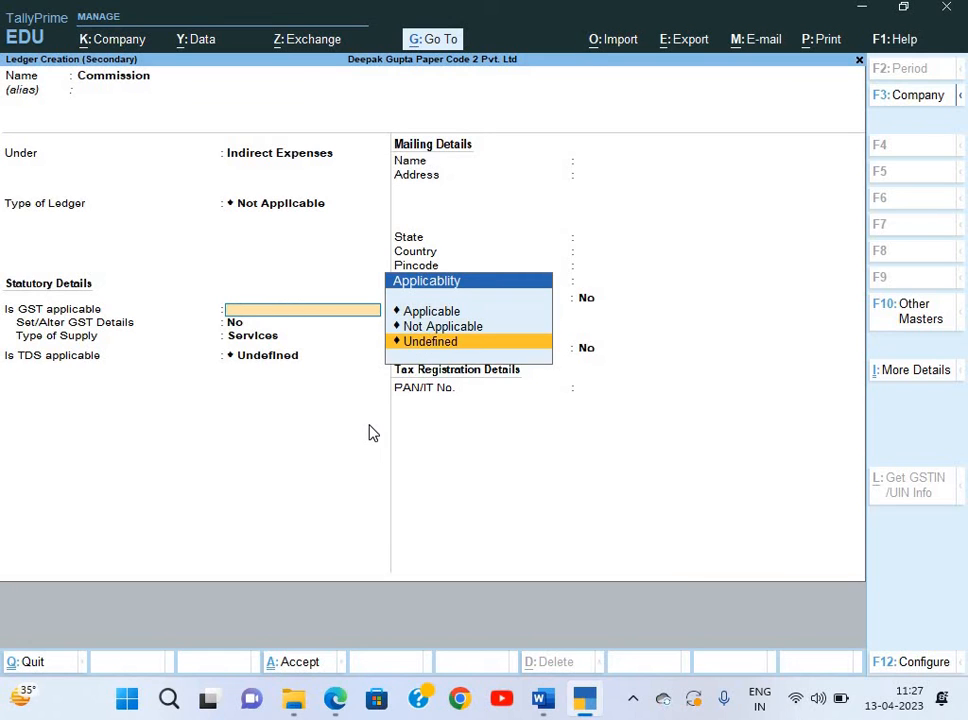
key(Up)
key(Return)
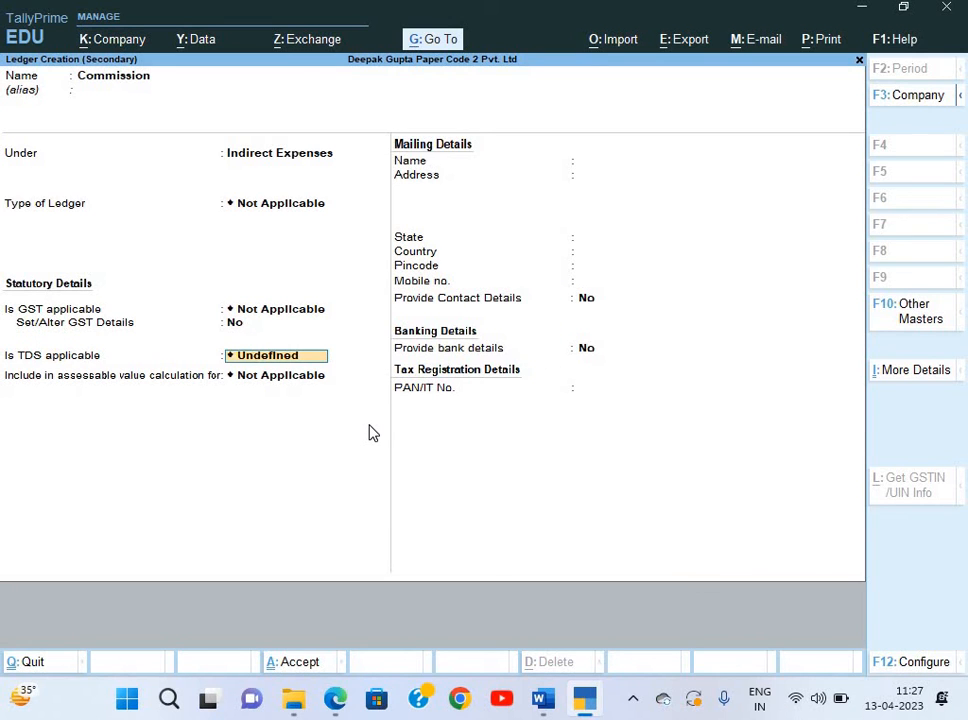
key(BackSpace)
key(Up)
key(Up)
key(Return)
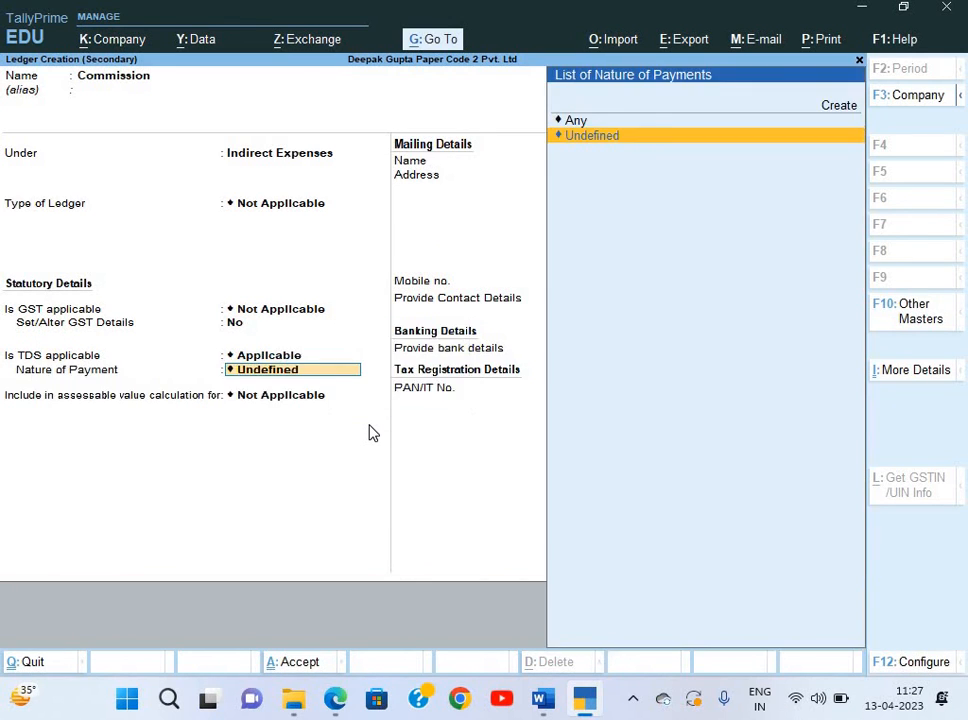
key(Up)
key(Up)
key(Return)
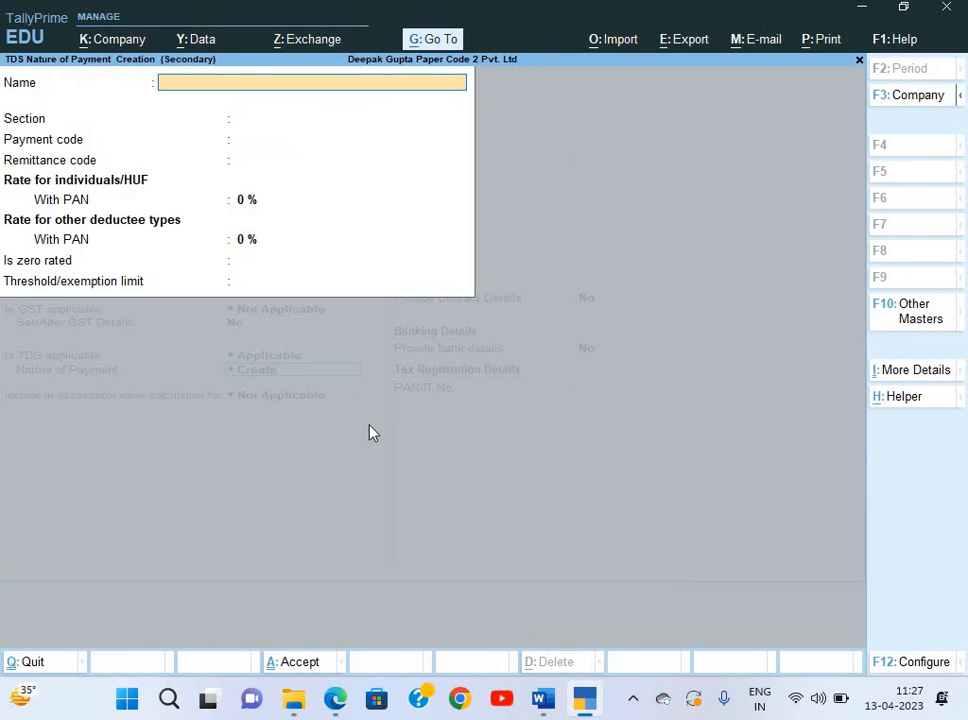
Name the nature of payment Commission Or Brokerage with section 194H and payment code 94H.
text(Commission)
text(Or)
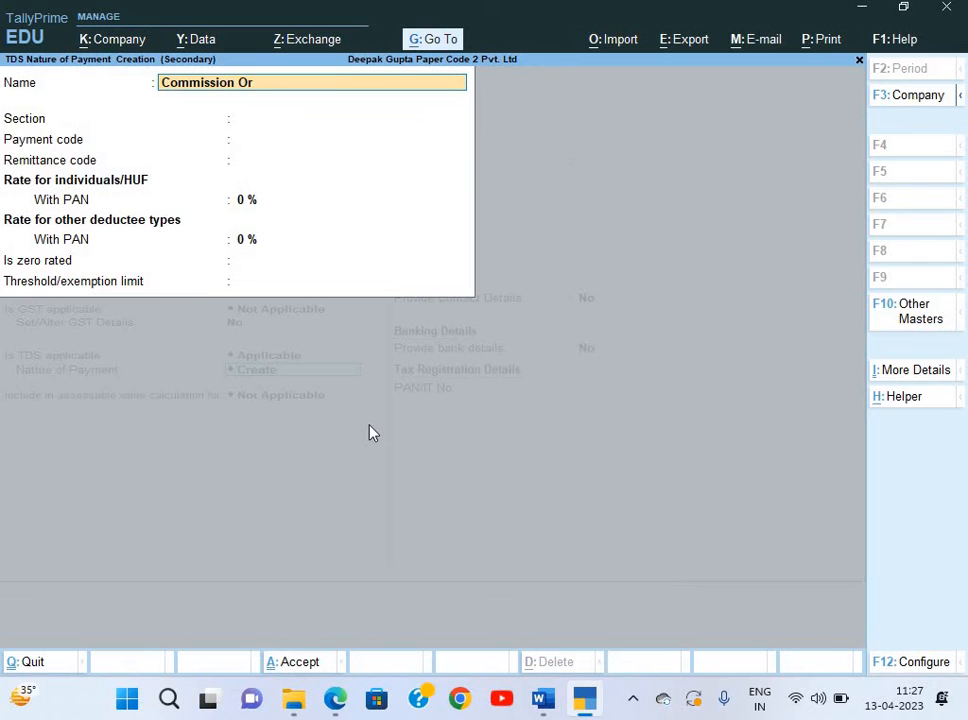
text( Brokerage)
key(Return)
text(19)
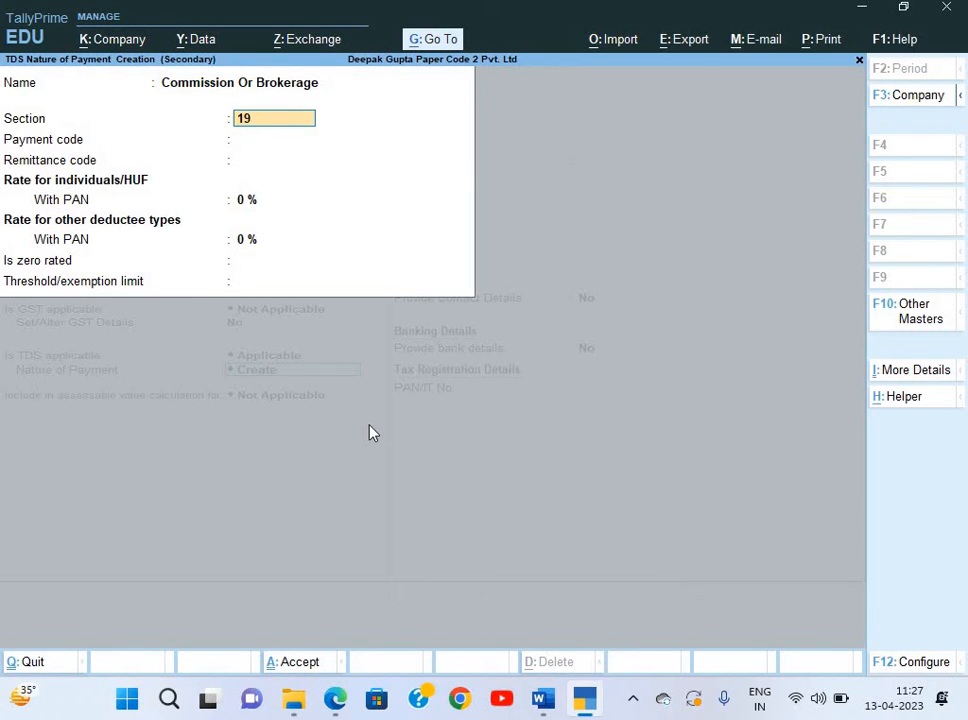
text(4H)
key(Return)
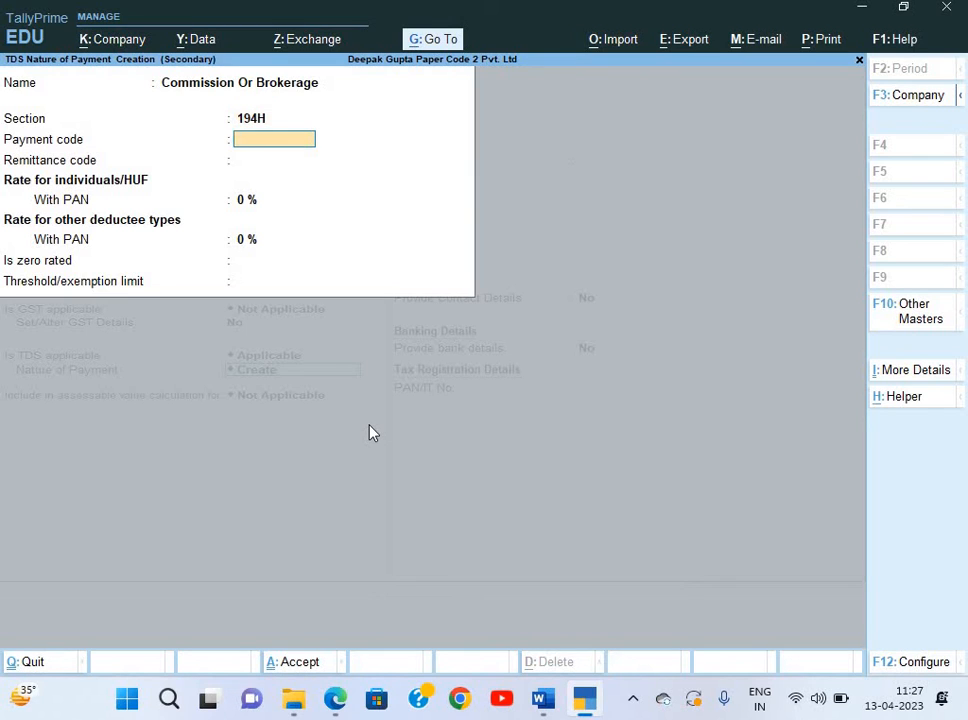
text(94H)
key(Return)
Set a 5% rate and 15000 threshold, save it, and finish the Commission ledger.
key(Return)
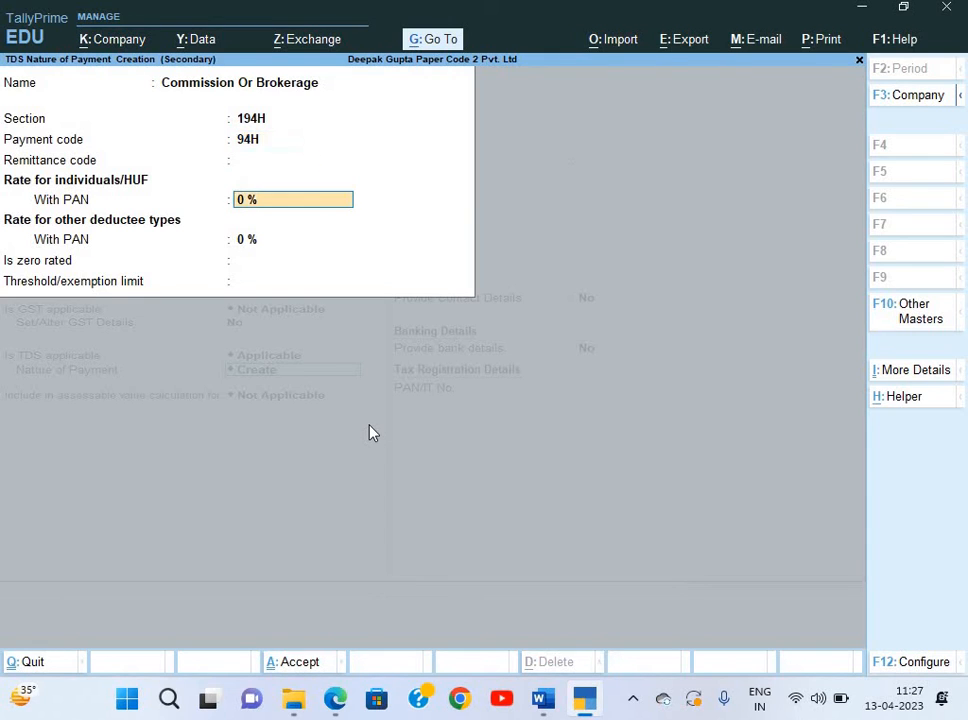
text(5)
key(Return)
key(Return)
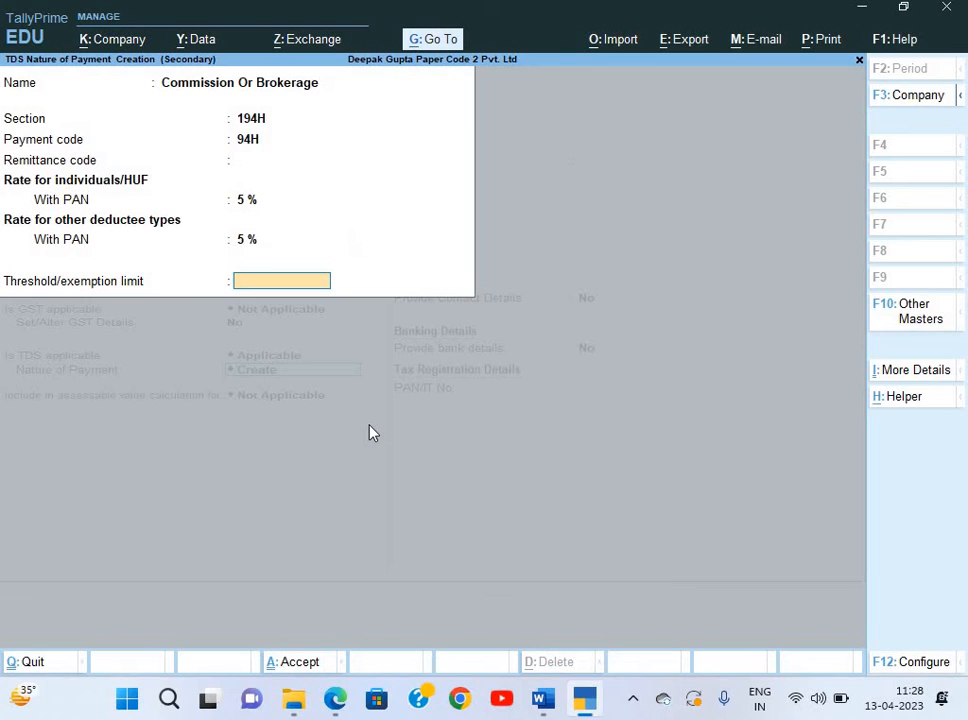
text(15000)
key(Return)
key(y)
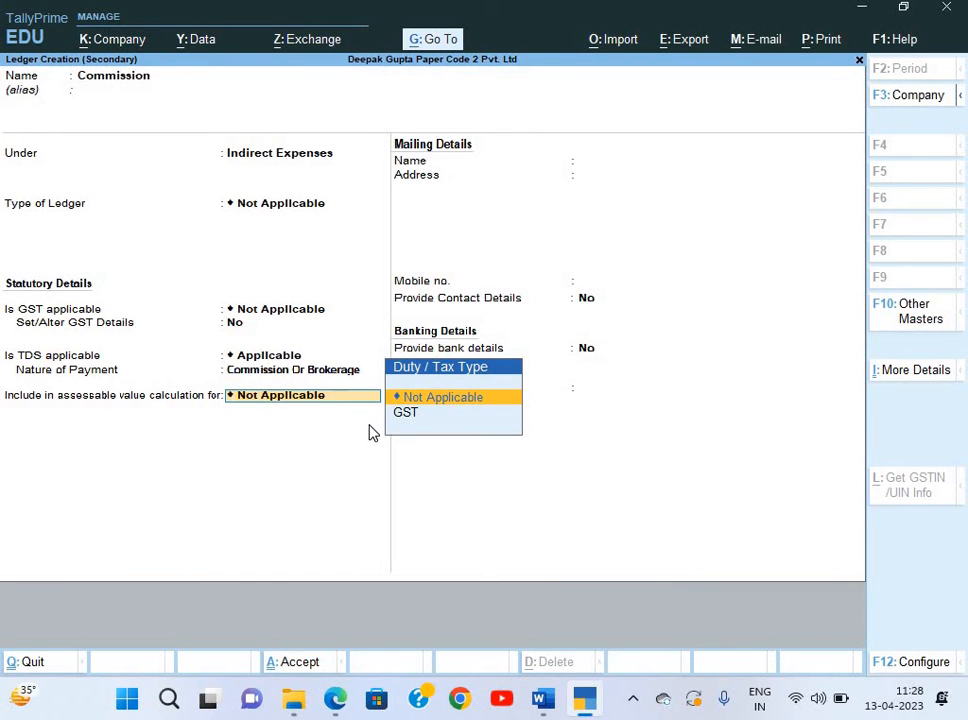
key(Return)
key(Return)
key(Return)
Save the Commission ledger and debit it 3,50,000 in the journal.
key(y)
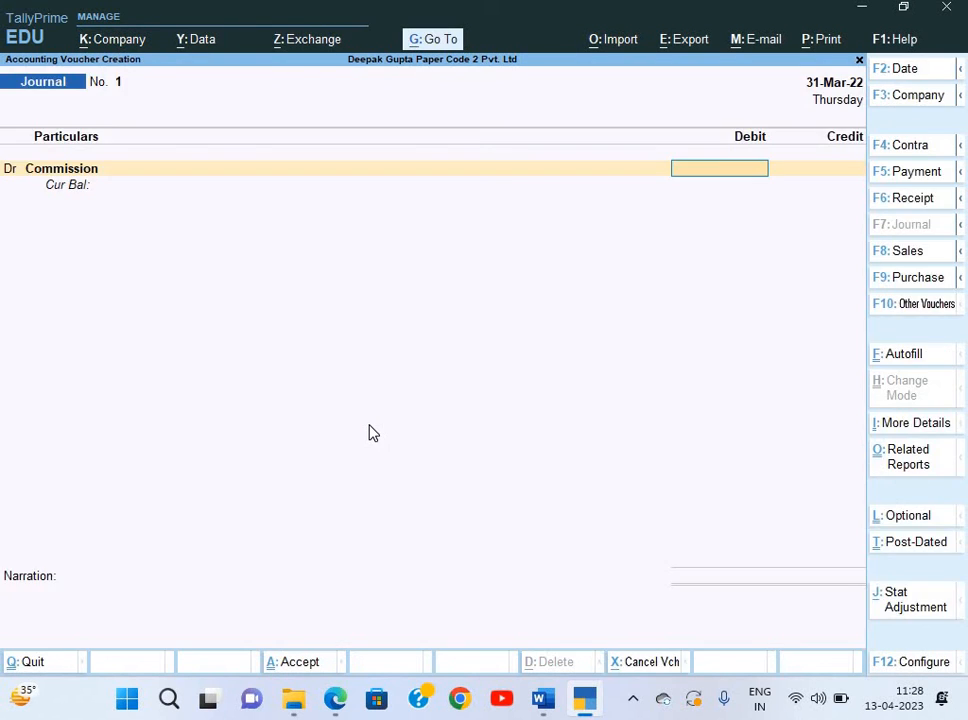
key(alt+Tab)
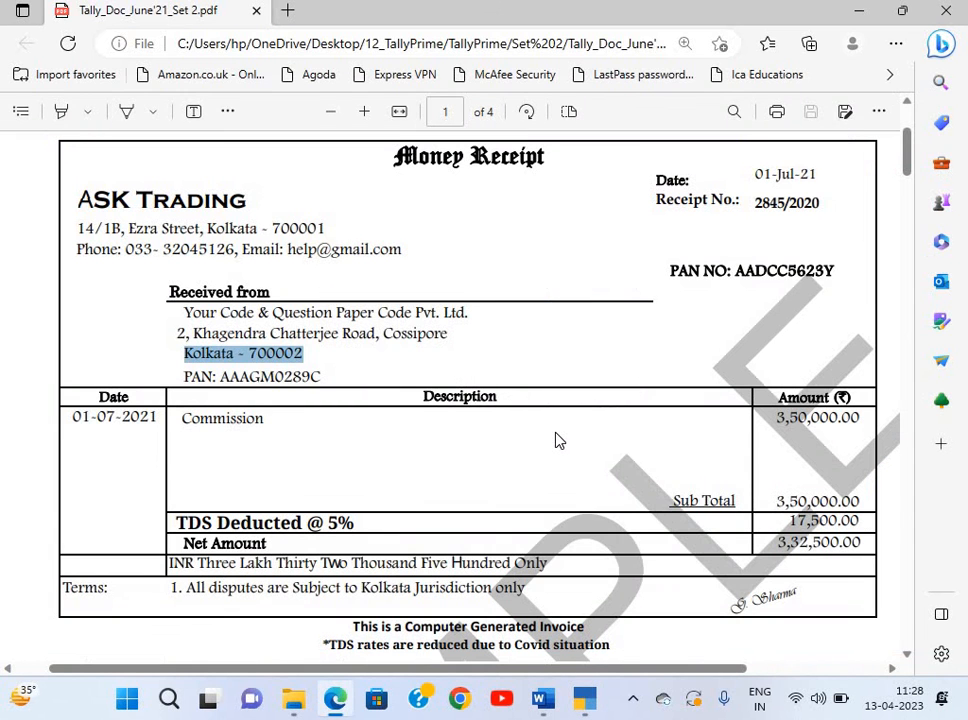
key(alt+Tab)
text(35)
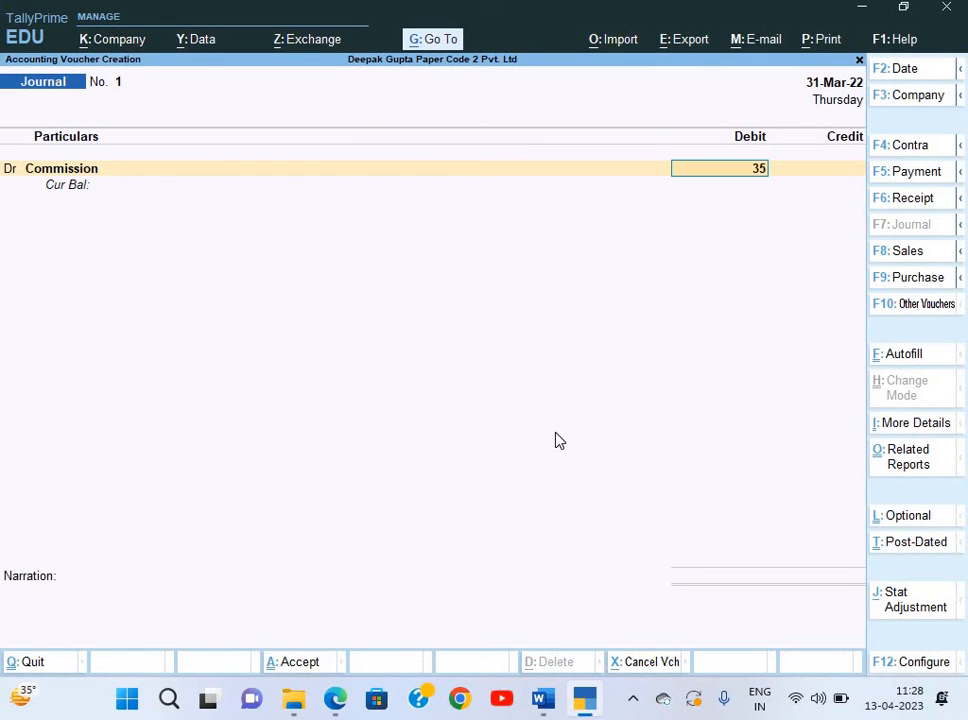
text(0000)
key(Return)
key(Return)
Create the credit ledger ASK Trading under Sundry Creditors, copying the name from the receipt.
key(alt+c)
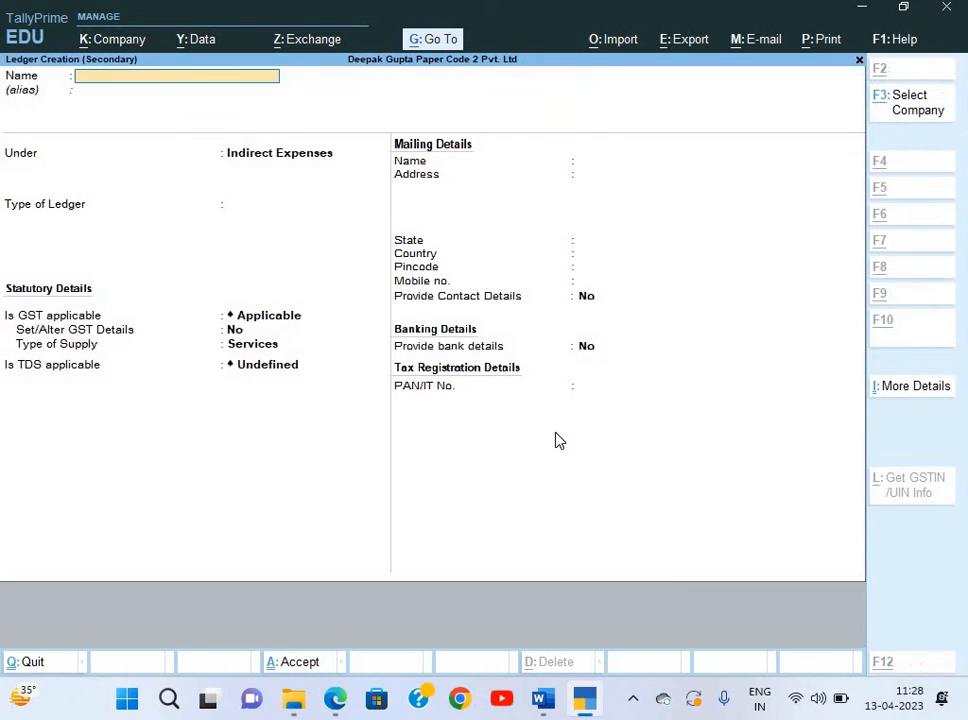
key(alt+Tab)
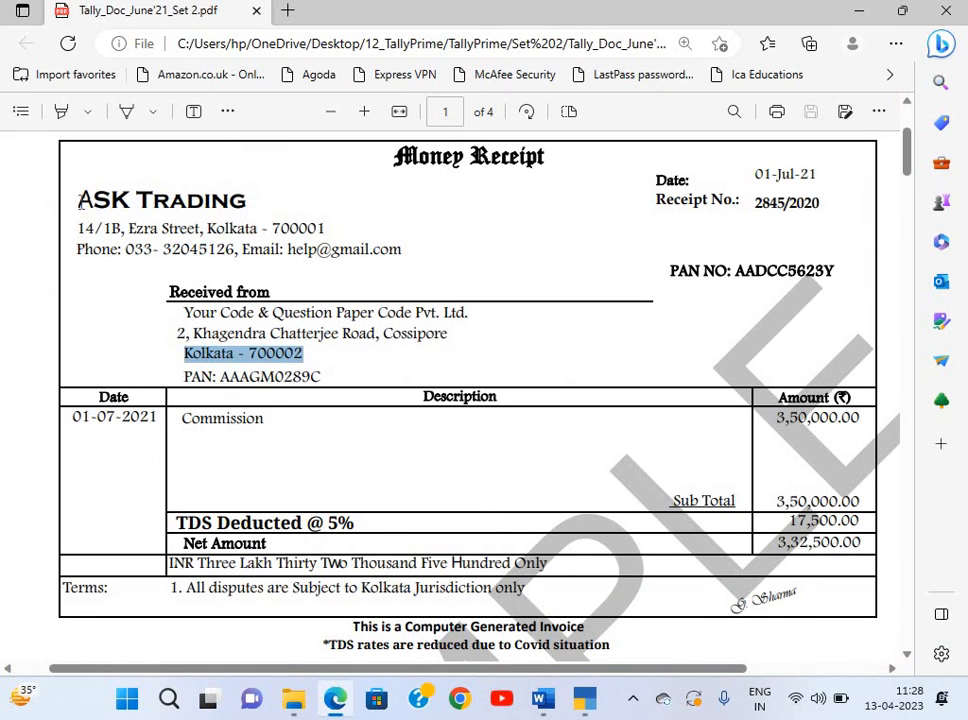
drag(79, 200, 251, 212)
key(ctrl+c)
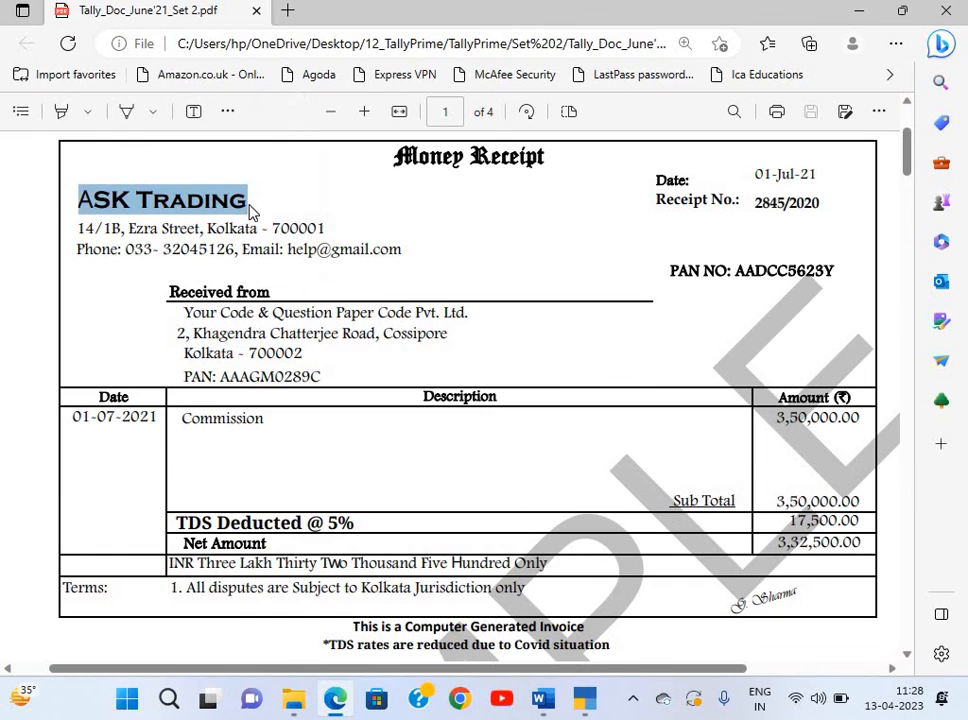
key(alt+Tab)
key(ctrl+v)
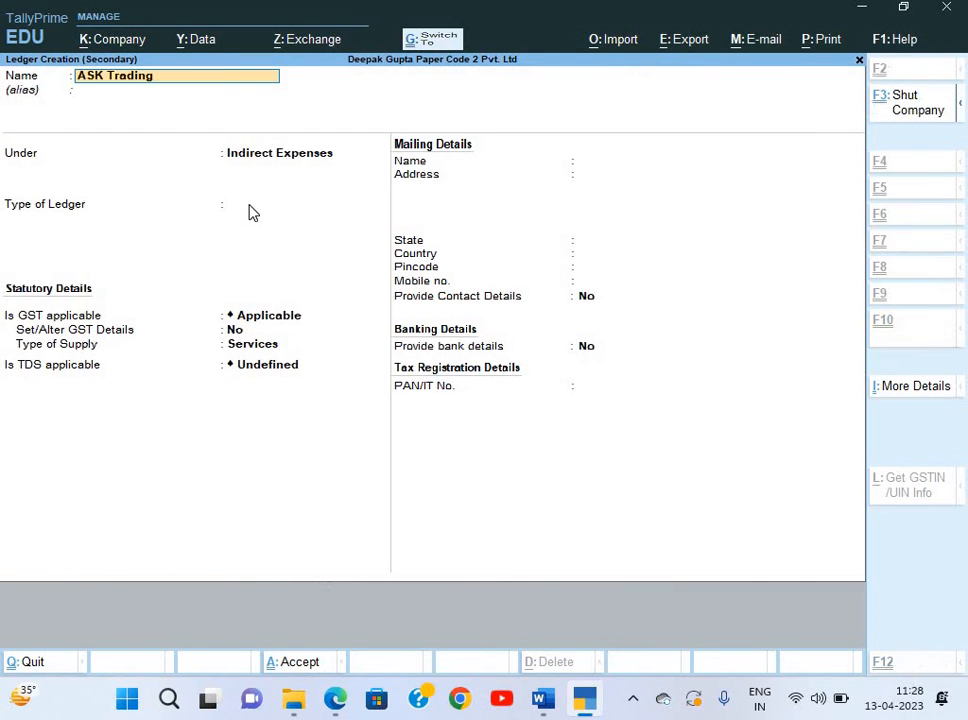
key(Return)
text(S)
key(Down)
key(Down)
key(Down)
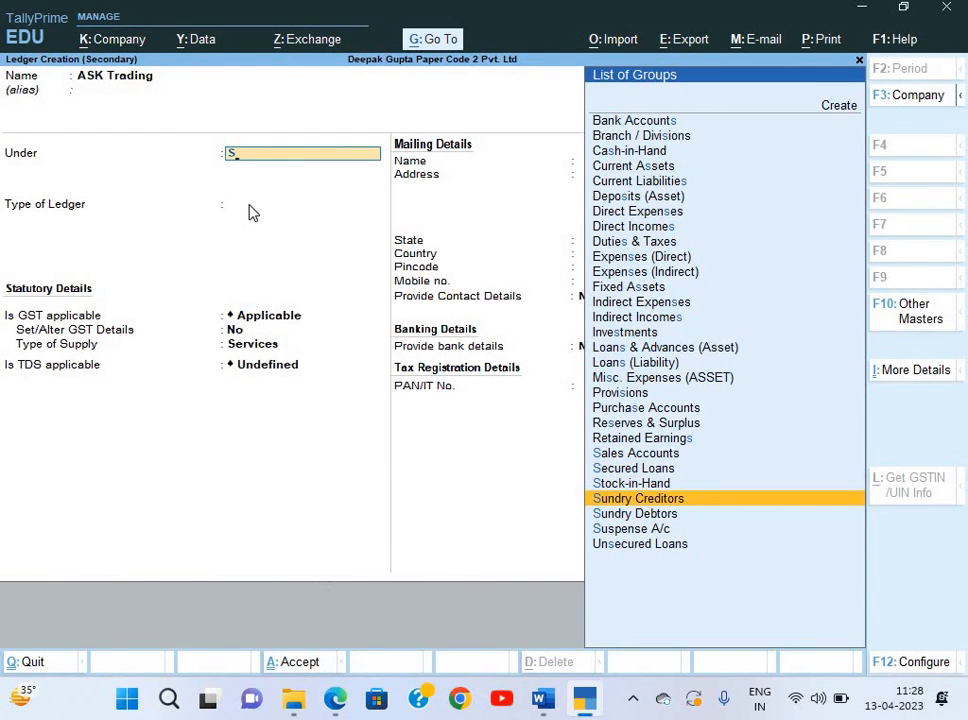
key(Return)
key(Return)
key(Return)
key(Return)
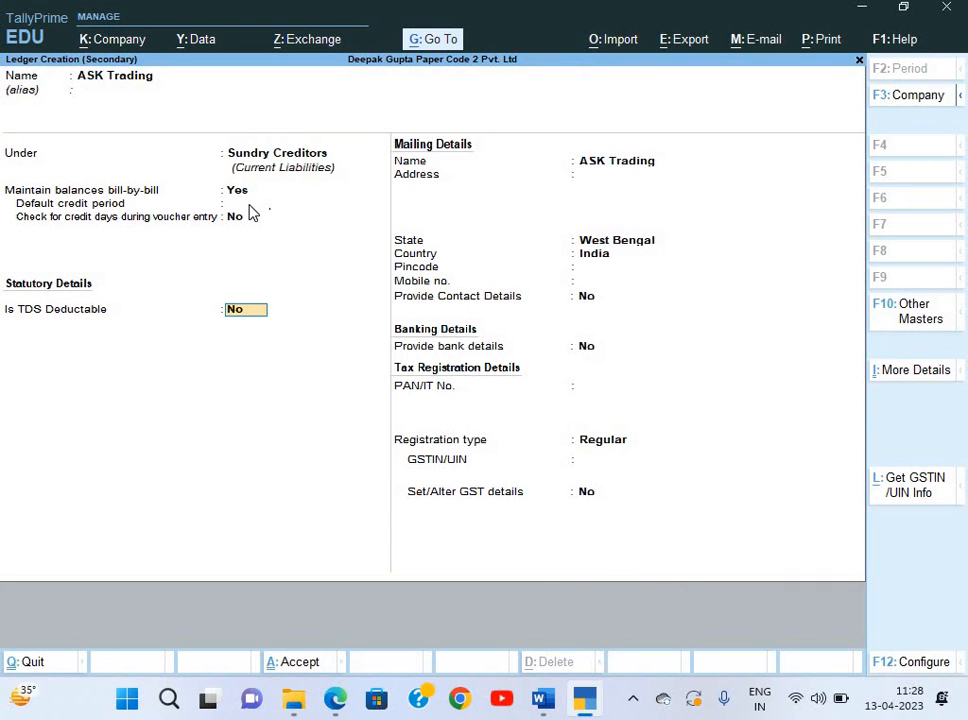
text(y)
key(Return)
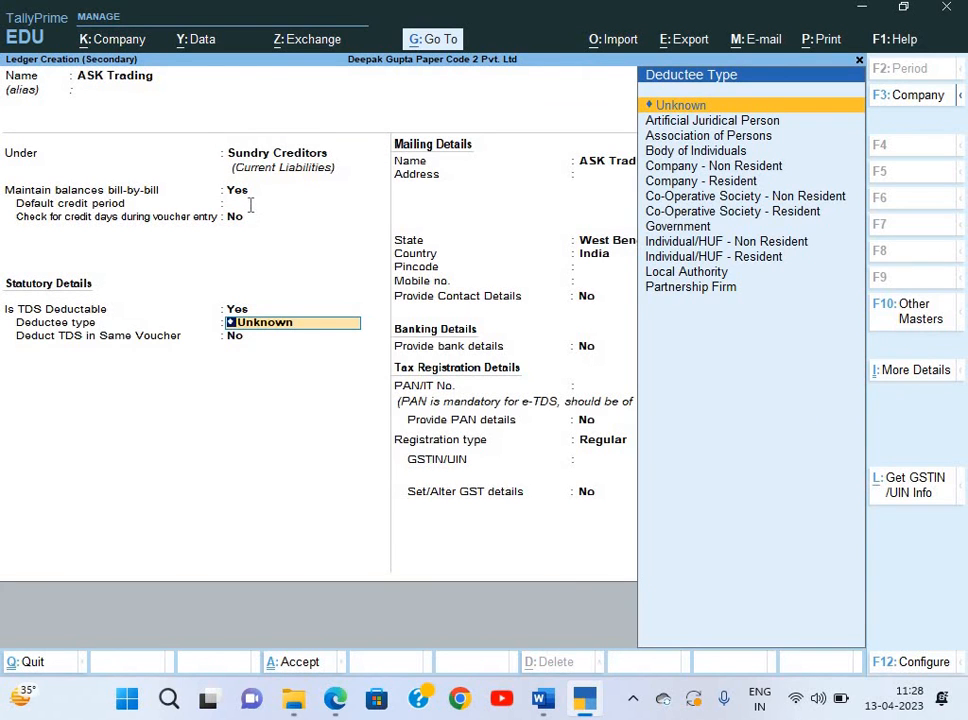
Make ASK Trading a Company - Resident deductee, deducting TDS in the same voucher for Commission Or Brokerage.
key(alt+Tab)
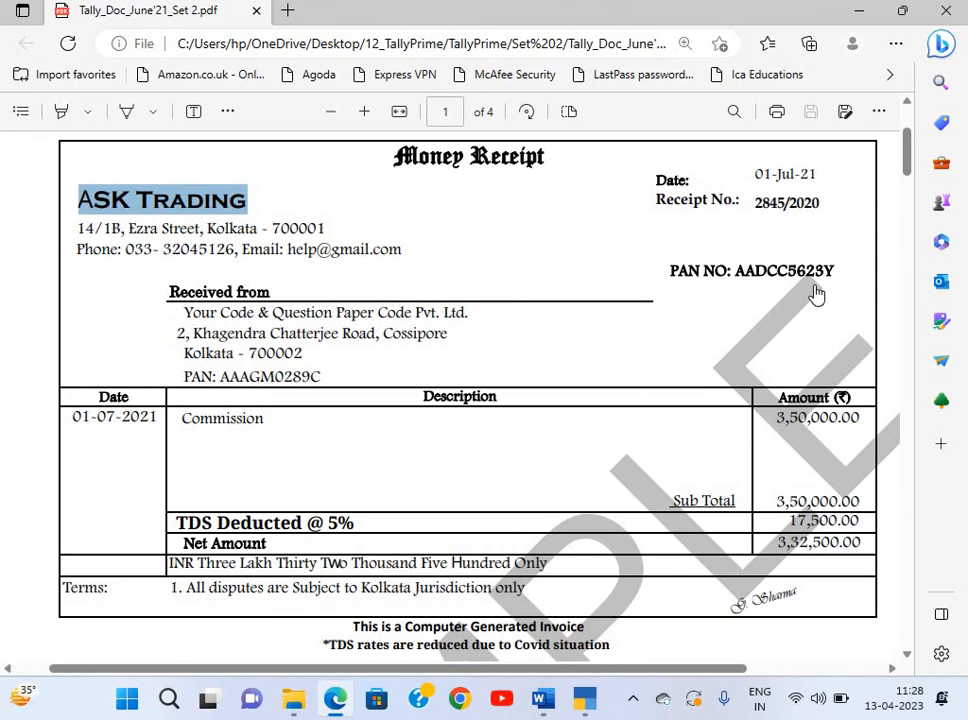
key(alt+Tab)
text(C)
key(Down)
key(Down)
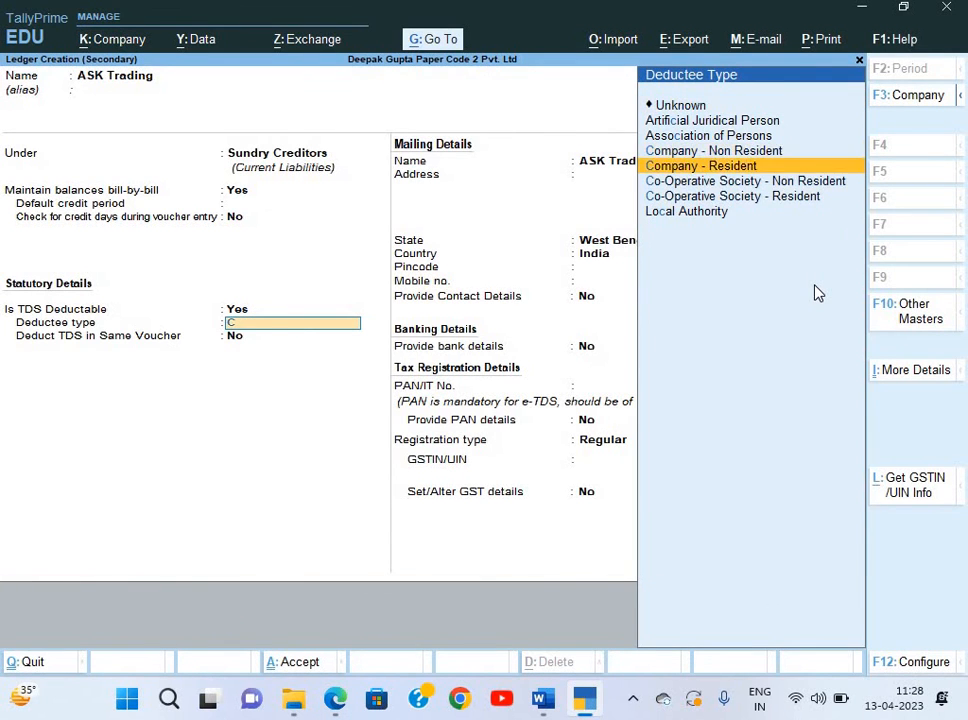
key(Down)
key(Up)
key(Return)
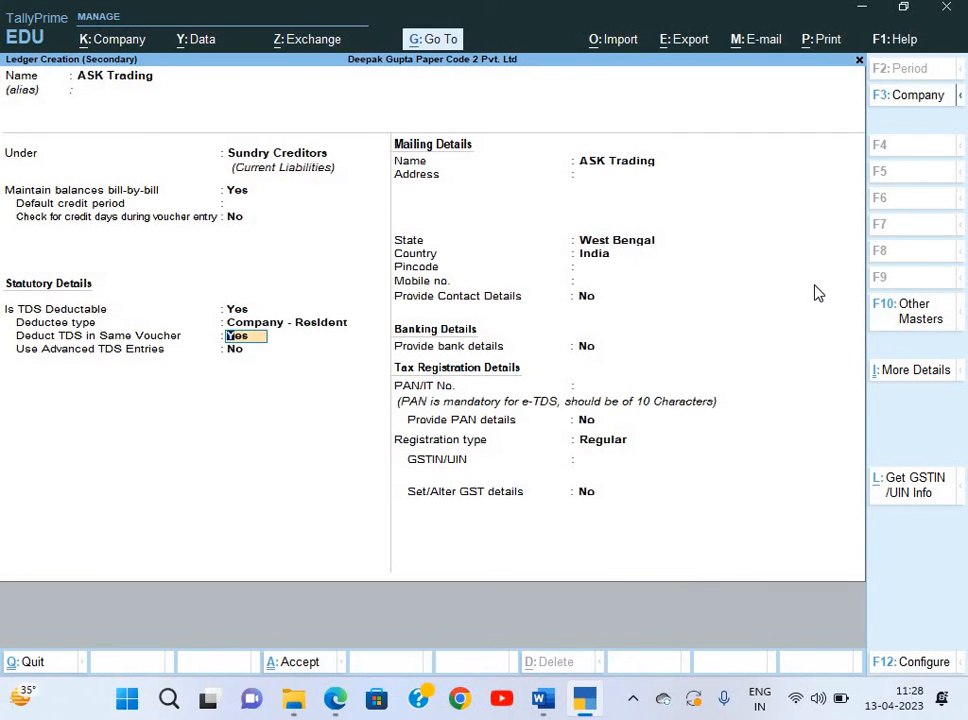
key(Return)
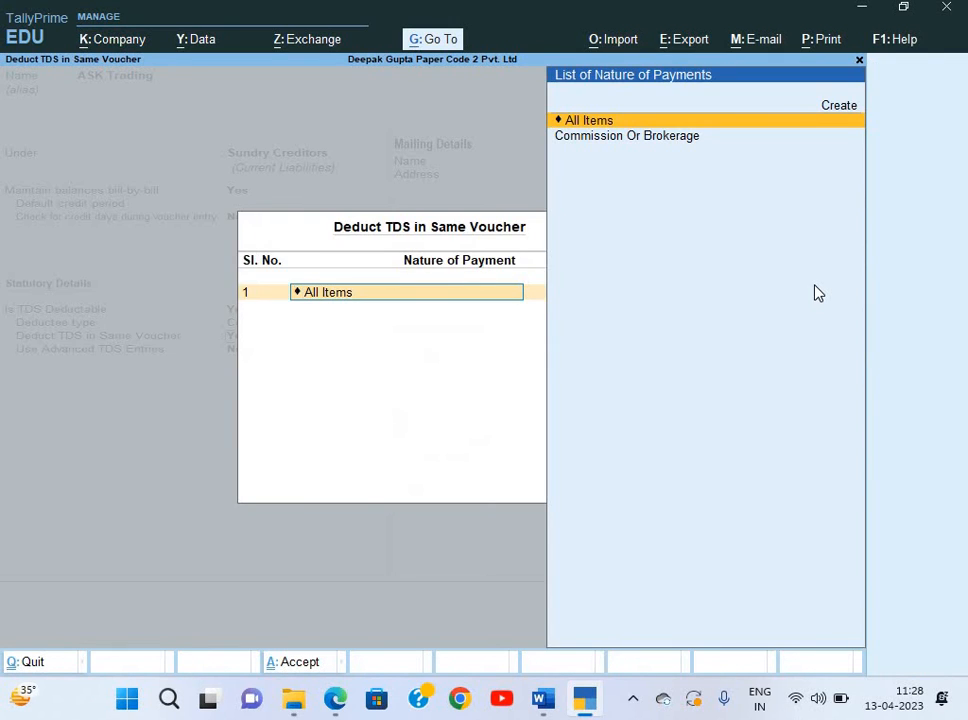
key(Down)
key(Return)
key(Return)
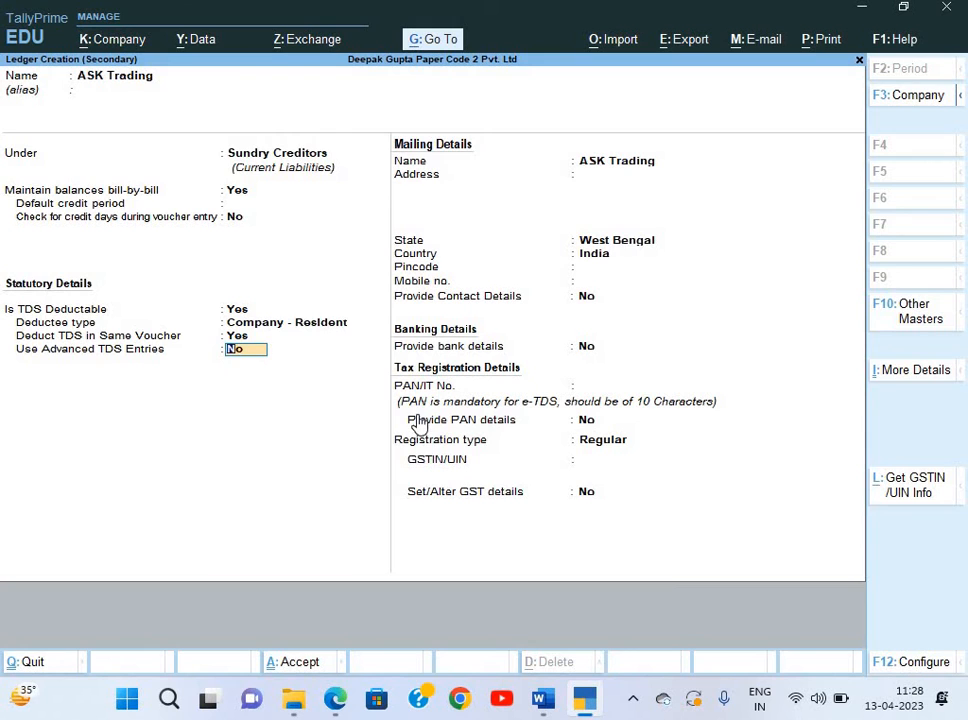
key(F12)
key(Down)
key(Down)
key(Down)
key(Down)
key(Down)
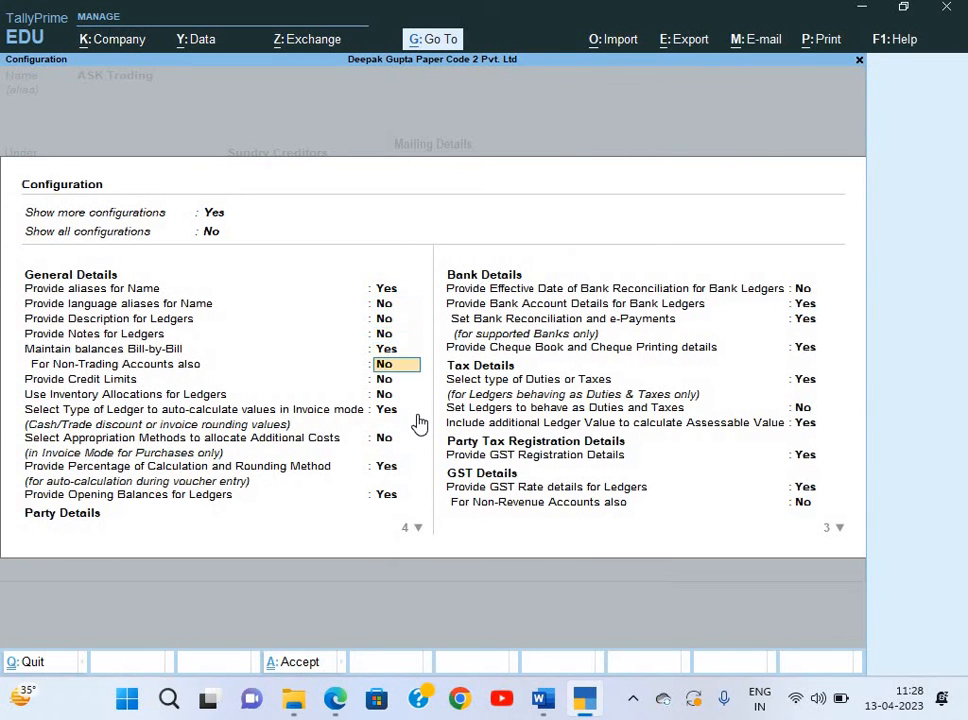
Leave the ledger configuration unchanged, return to the mailing address, and bring up the receipt.
key(Down)
key(Down)
key(Down)
key(Down)
key(Down)
key(Down)
key(Down)
key(Down)
key(Down)
key(Down)
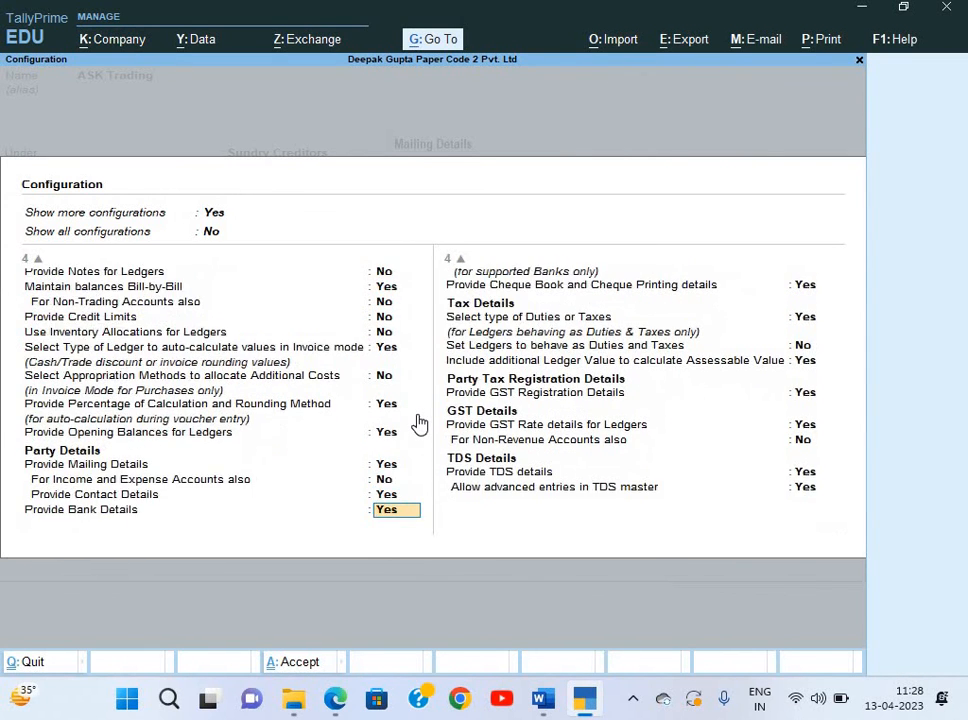
key(Down)
key(Down)
key(Down)
key(Down)
key(Down)
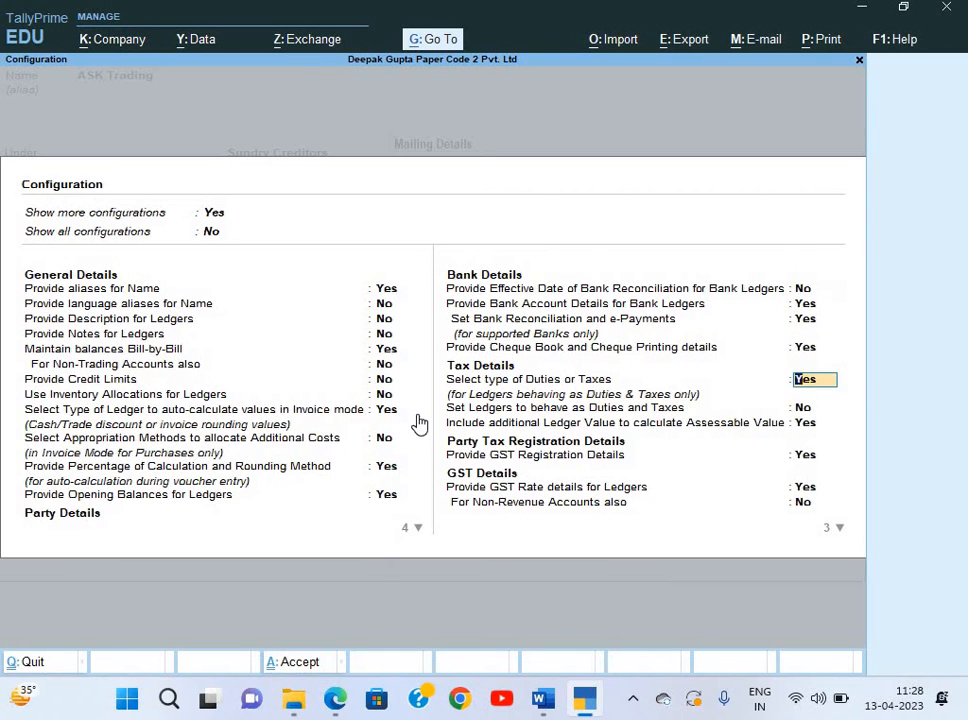
key(Down)
key(Down)
key(Down)
key(Down)
key(Down)
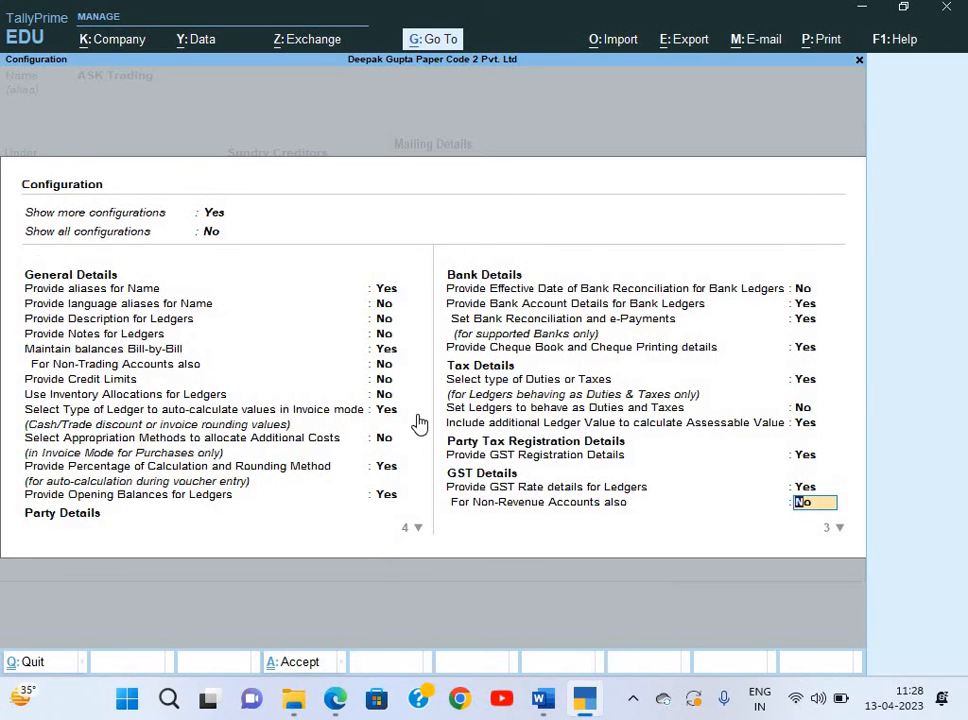
key(Down)
key(Down)
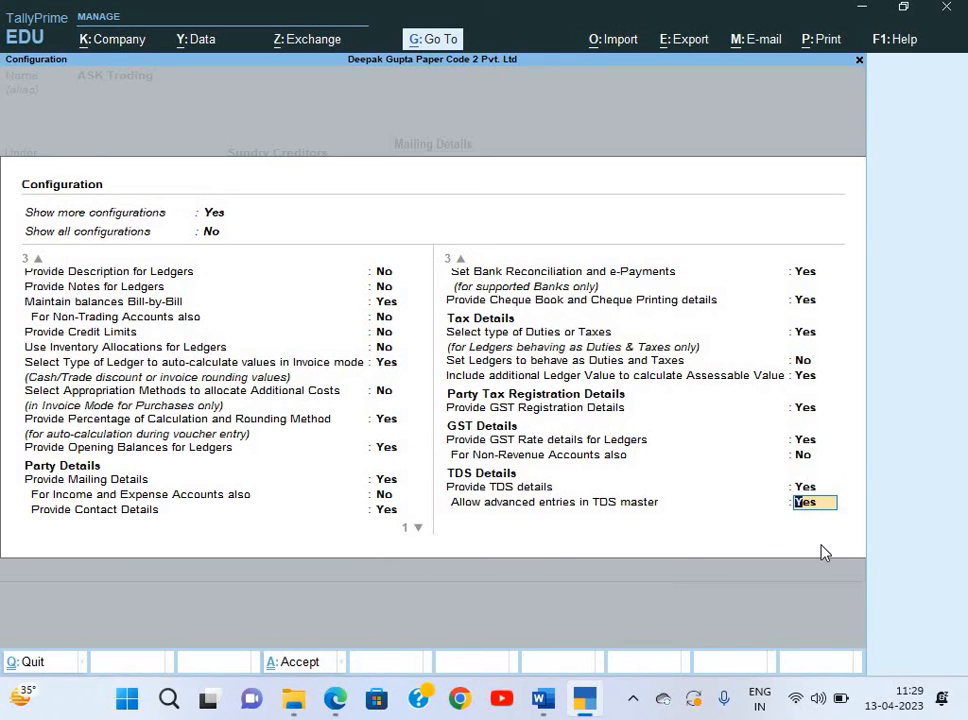
key(Return)
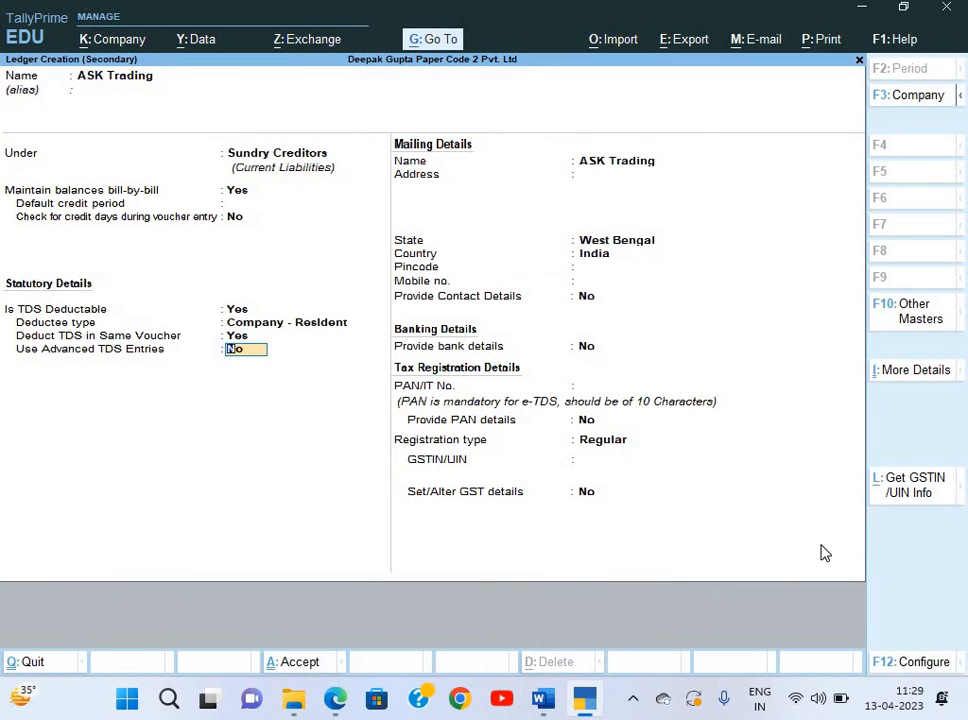
key(Return)
key(Return)
key(alt+Tab)
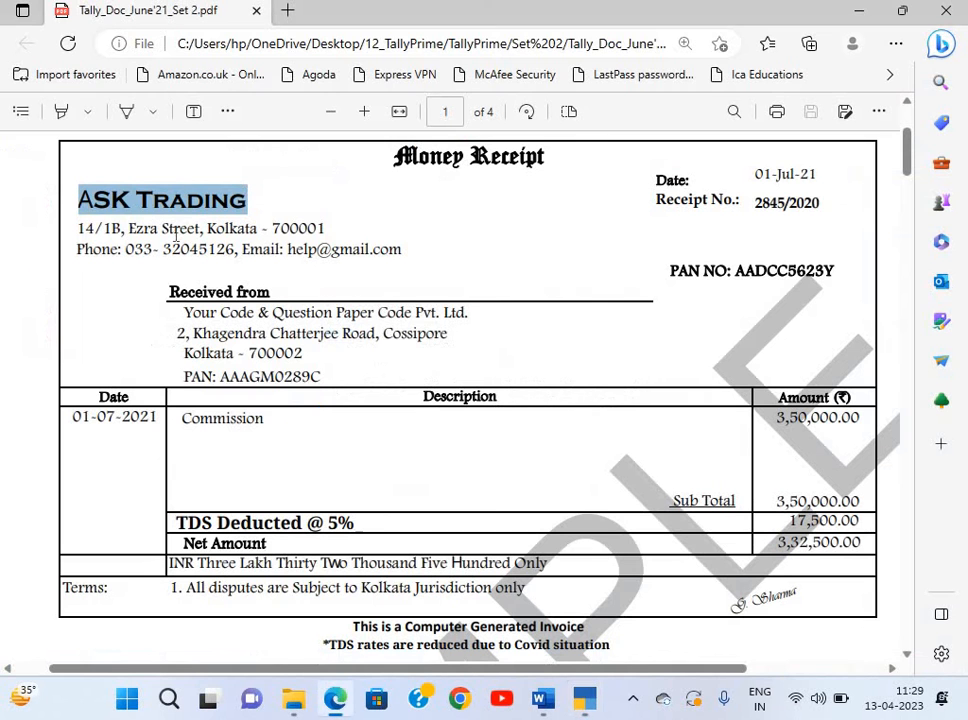
Paste ASK Trading's mailing address from the receipt and enter its pincode.
drag(78, 228, 258, 230)
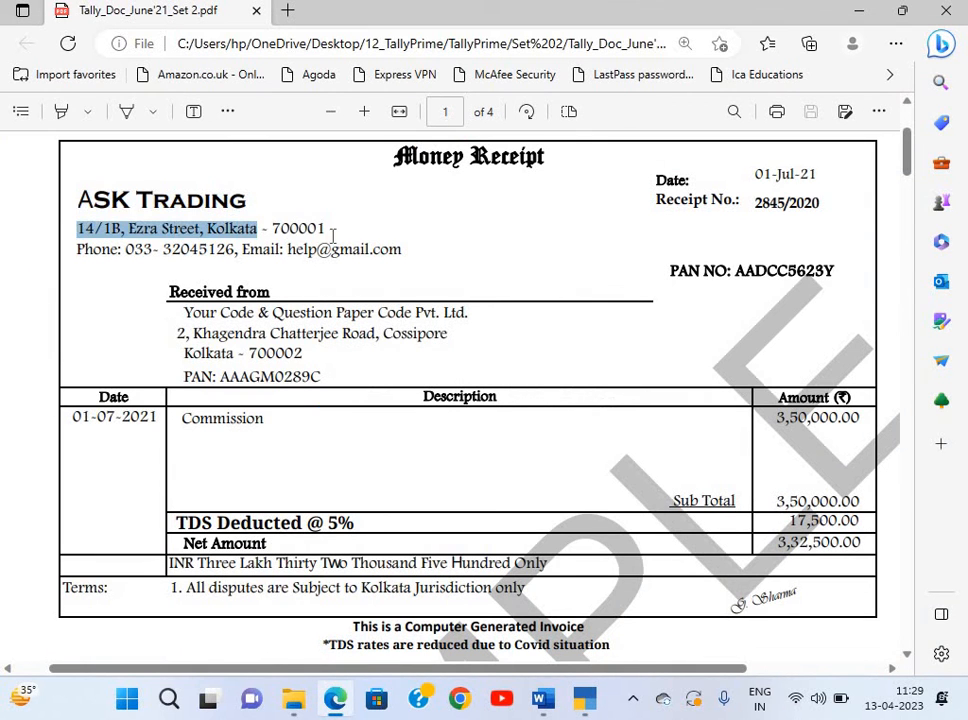
drag(333, 232, 331, 231)
key(ctrl+c)
key(alt+Tab)
key(ctrl+alt+v)
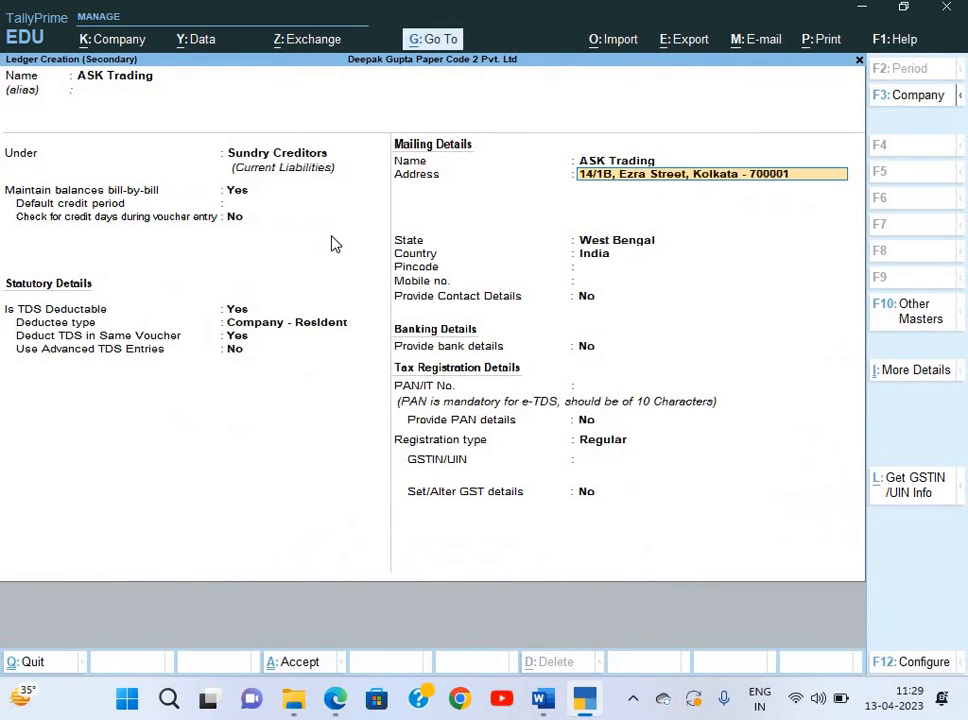
key(Return)
key(Return)
key(Return)
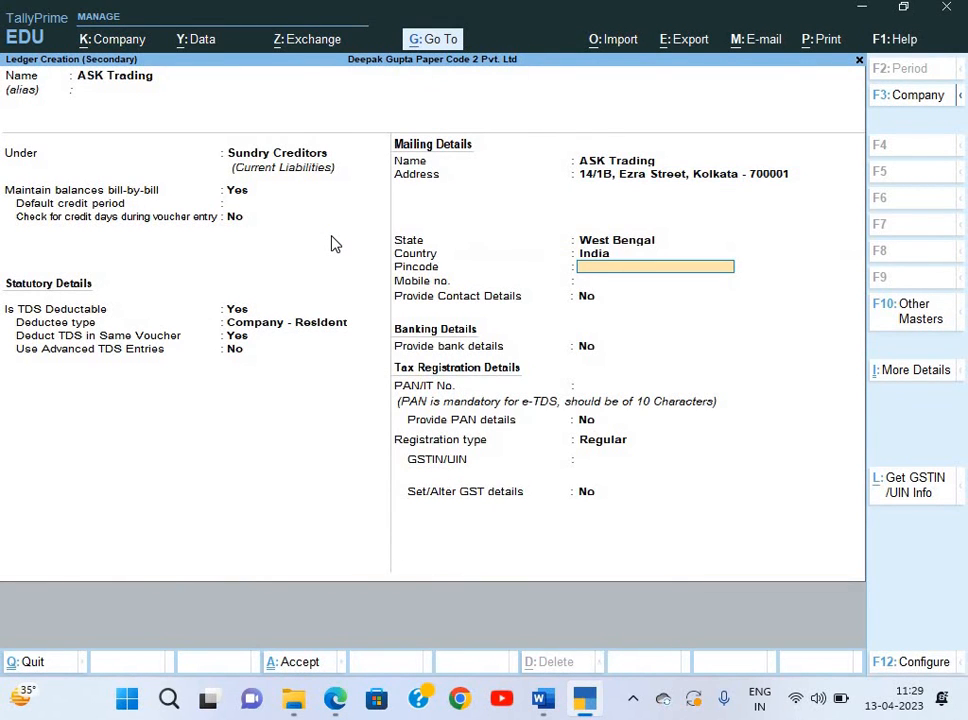
key(alt)
text(70001)
key(Return)
key(BackSpace)
text(1)
key(Return)
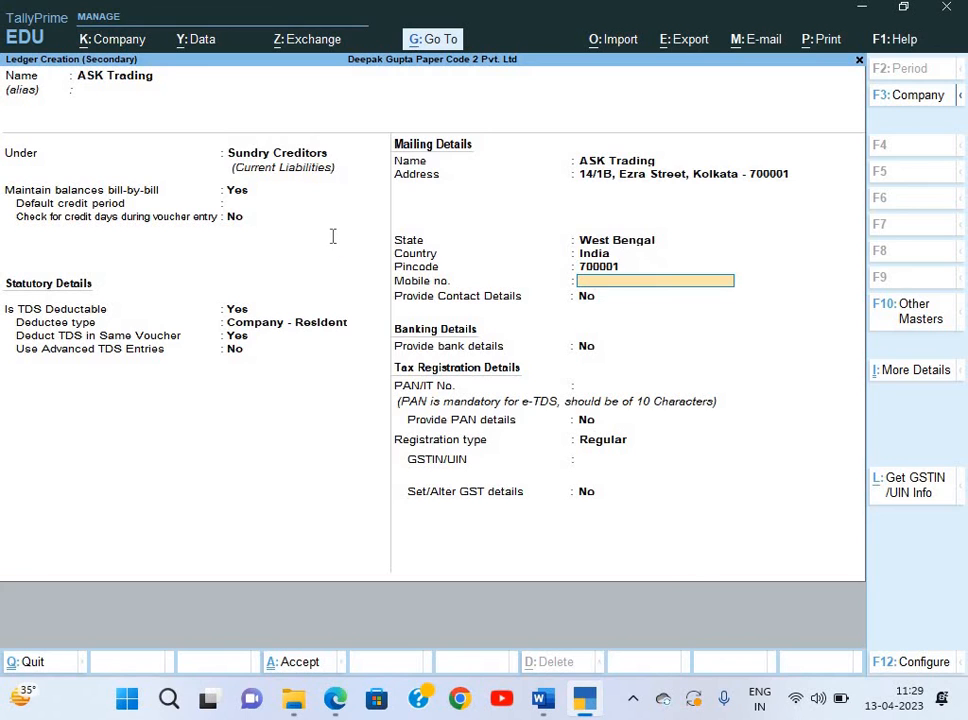
key(Return)
Add the party's phone number and e-mail address in the ledger's contact details.
key(alt+Tab)
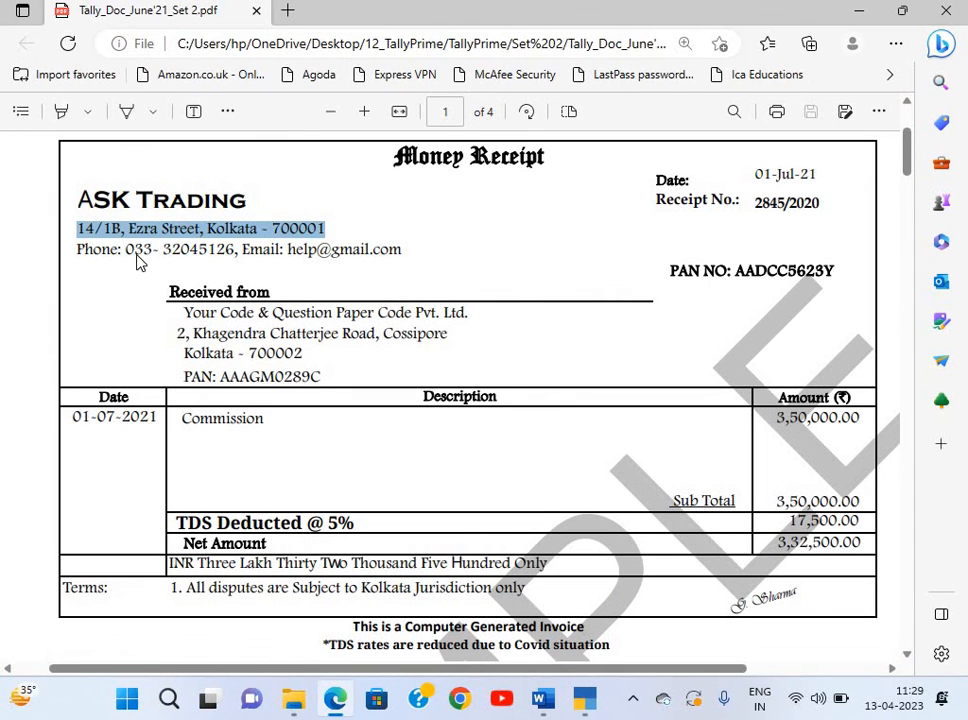
key(alt+Tab)
text(y)
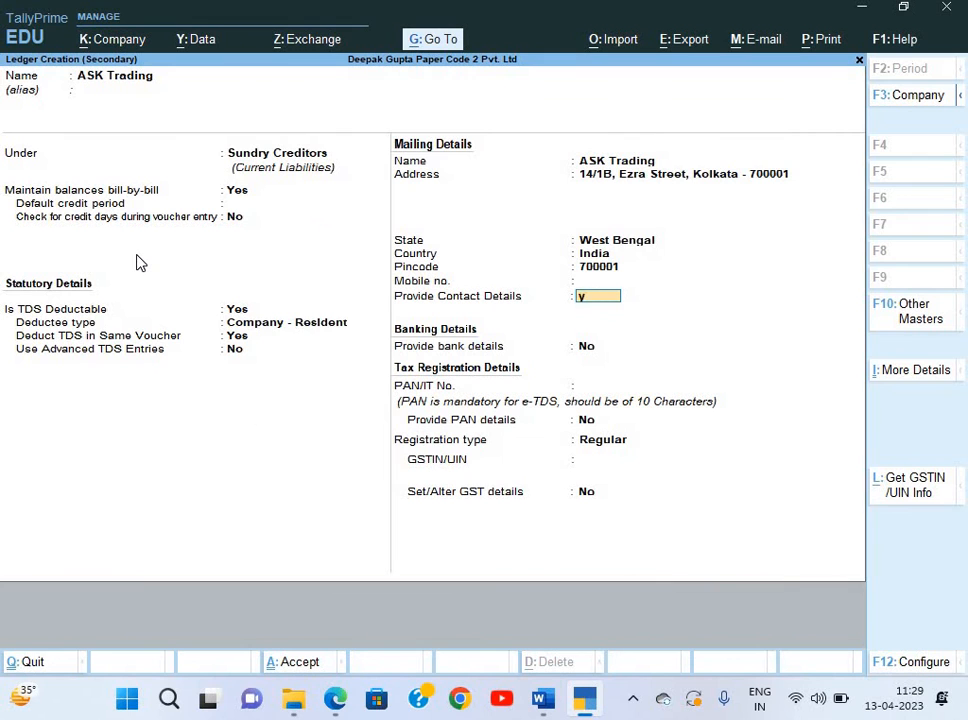
key(Return)
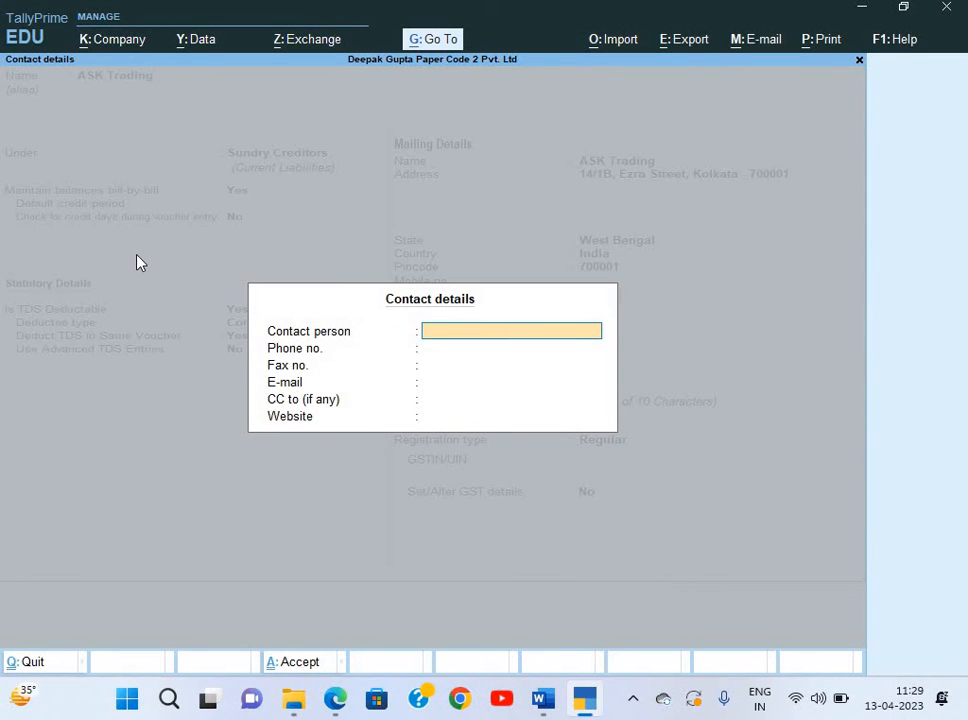
key(Return)
key(alt+Tab)
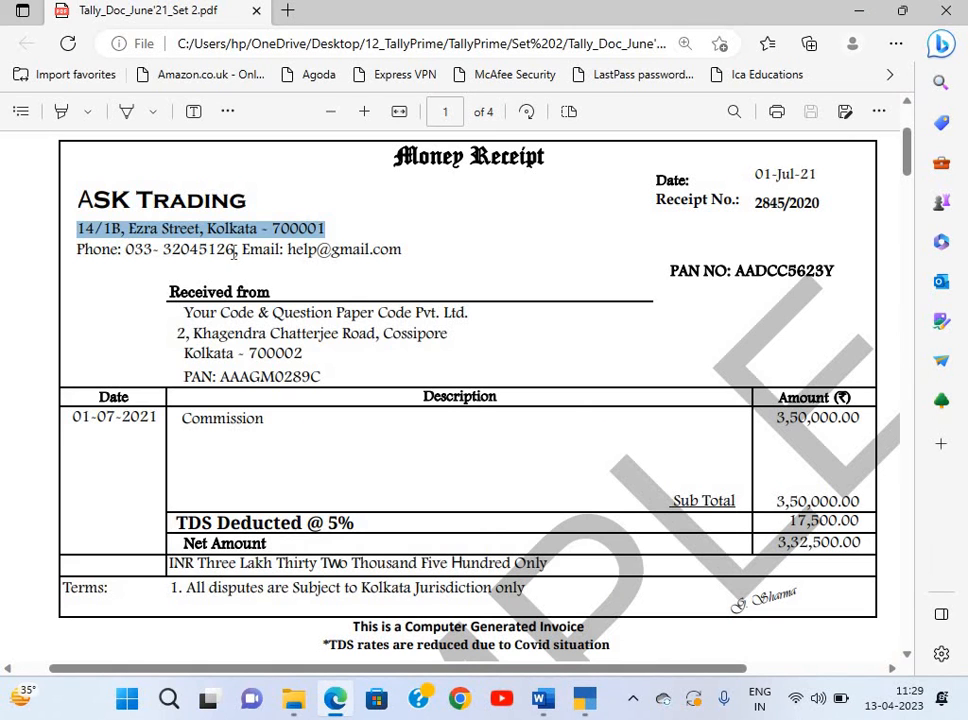
drag(125, 249, 234, 252)
key(ctrl+c)
key(alt+Tab)
key(ctrl+alt+v)
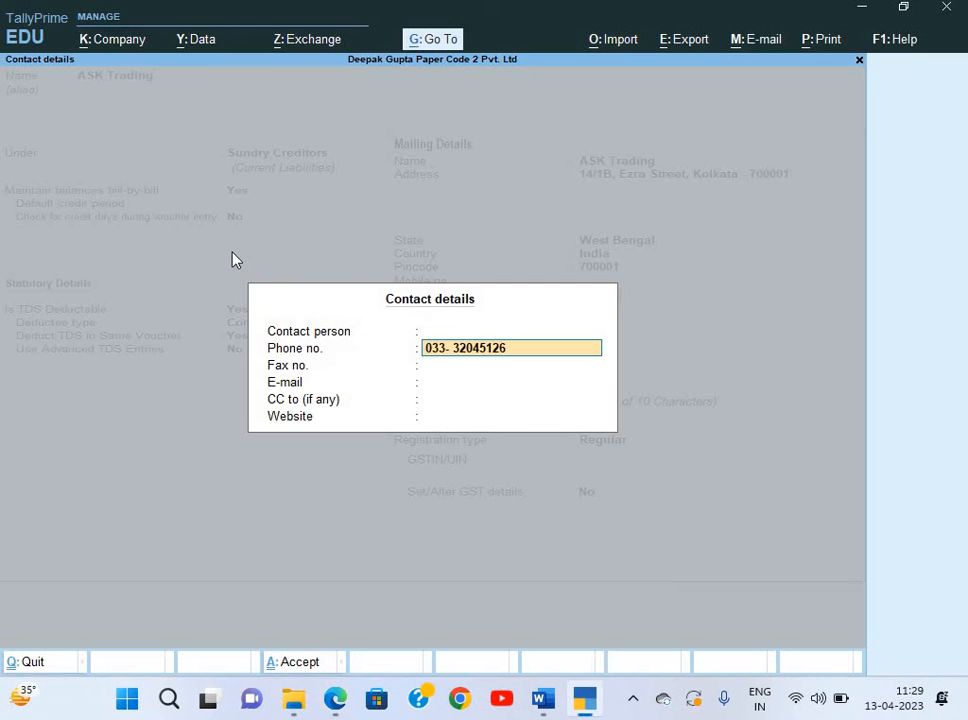
key(Return)
key(Return)
key(alt+Tab)
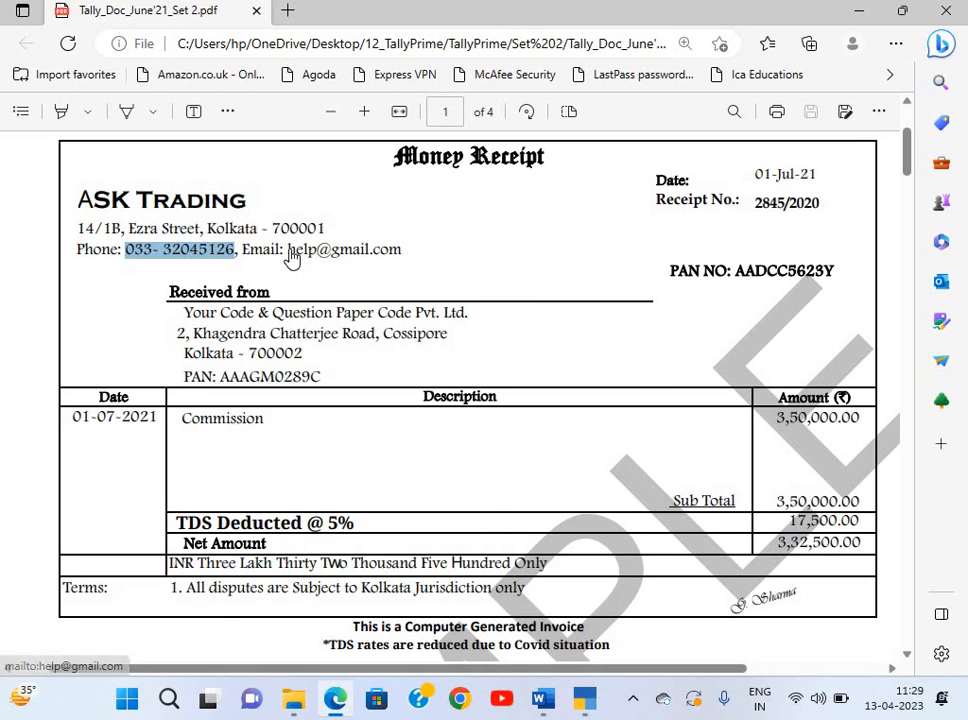
key(alt+Tab)
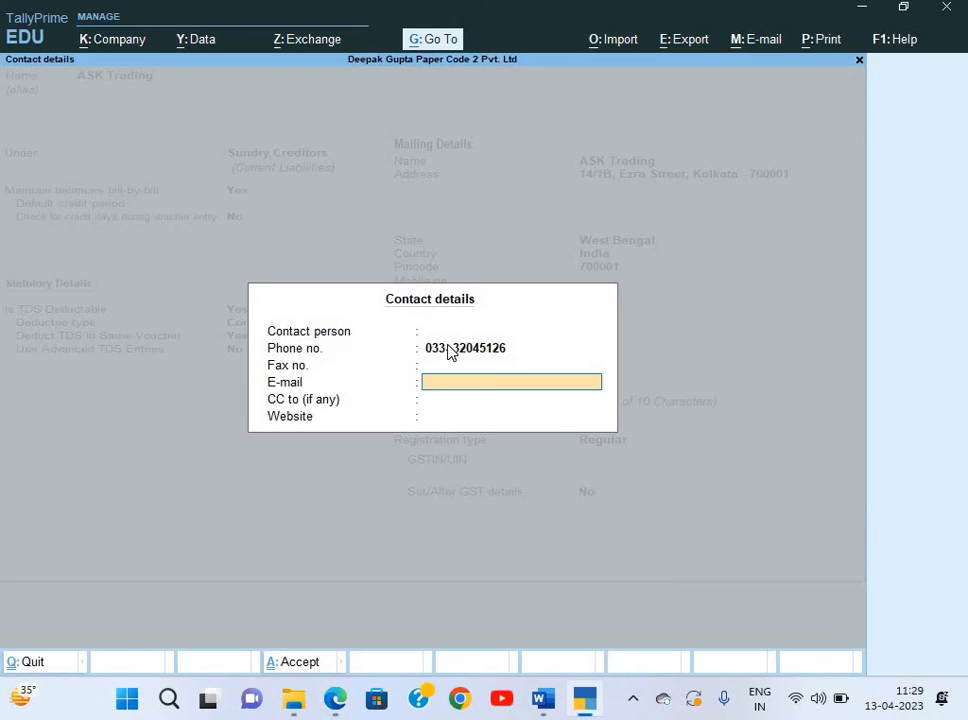
key(Return)
key(Return)
key(Return)
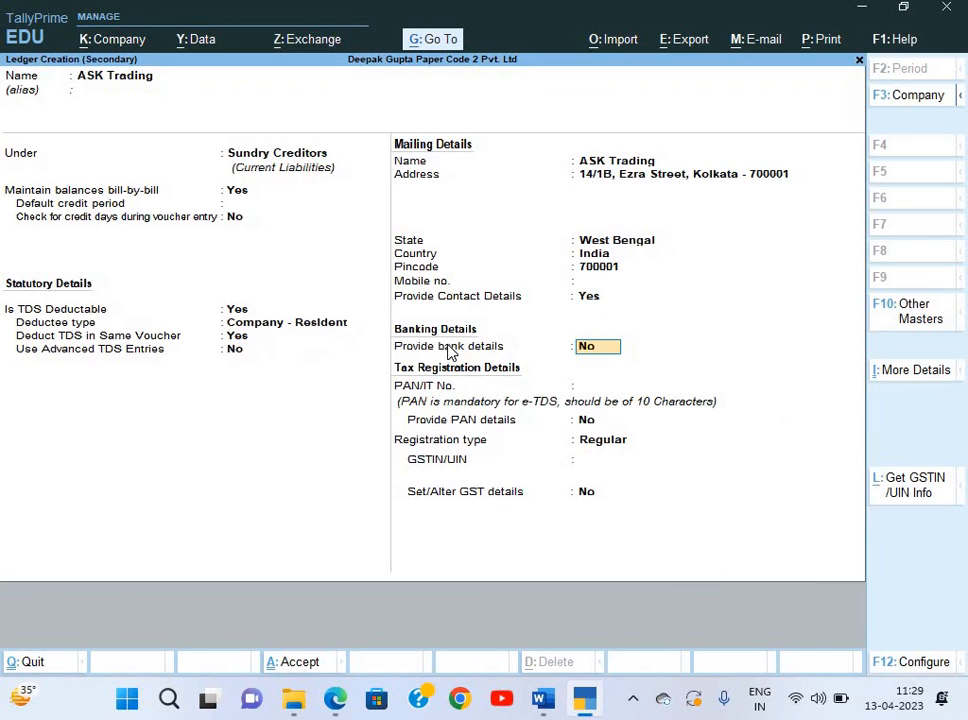
key(Return)
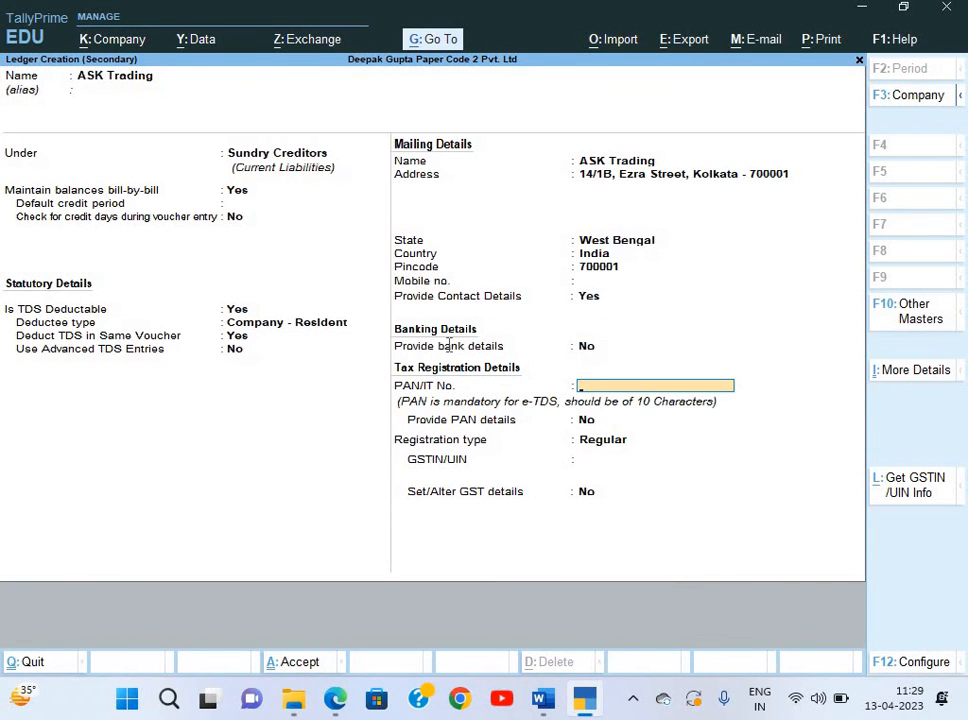
Enter the party's PAN, set registration type to Unknown, and accept the ASK Trading ledger.
key(alt+Tab)
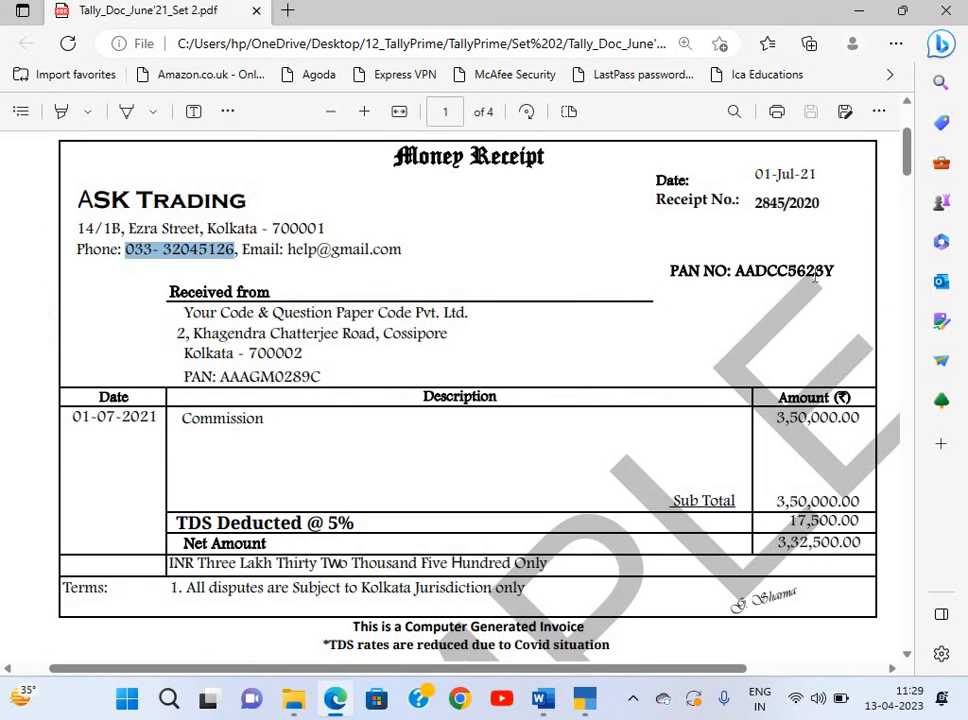
click(838, 275)
double_click(838, 275)
key(ctrl+c)
key(alt+Tab)
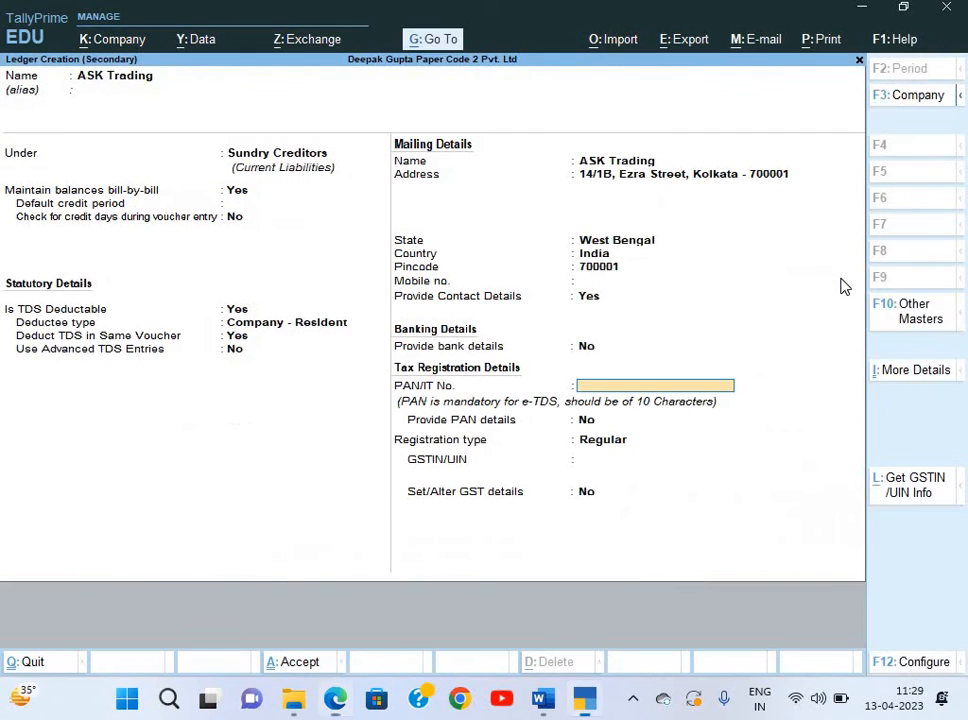
key(ctrl+v)
key(Return)
key(Return)
key(Return)
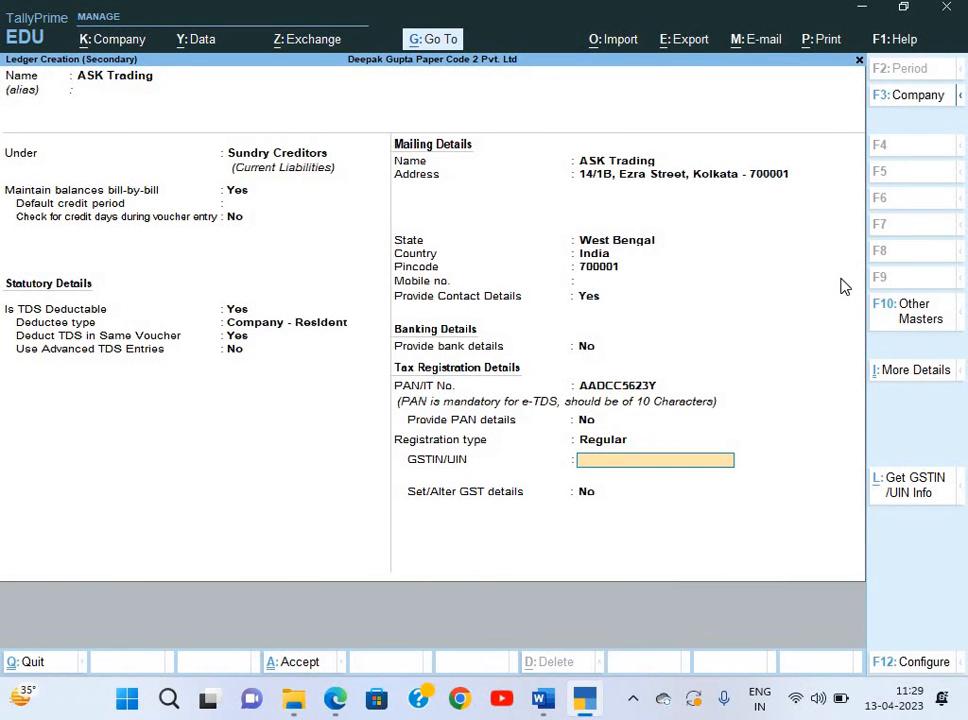
key(BackSpace)
key(Up)
key(Up)
key(Up)
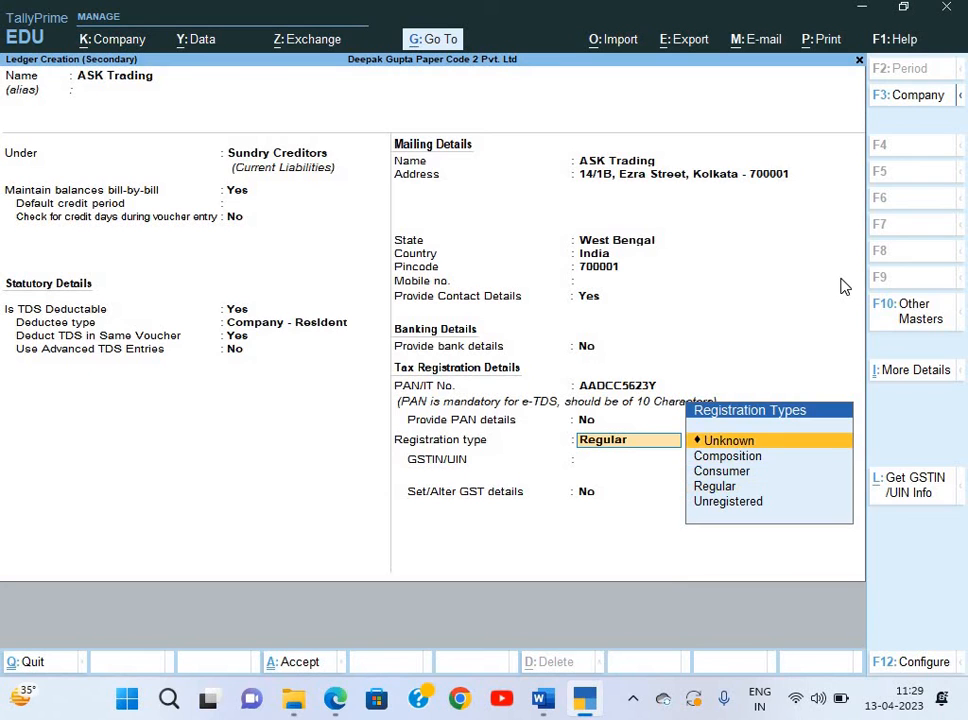
key(Return)
key(Return)
key(Return)
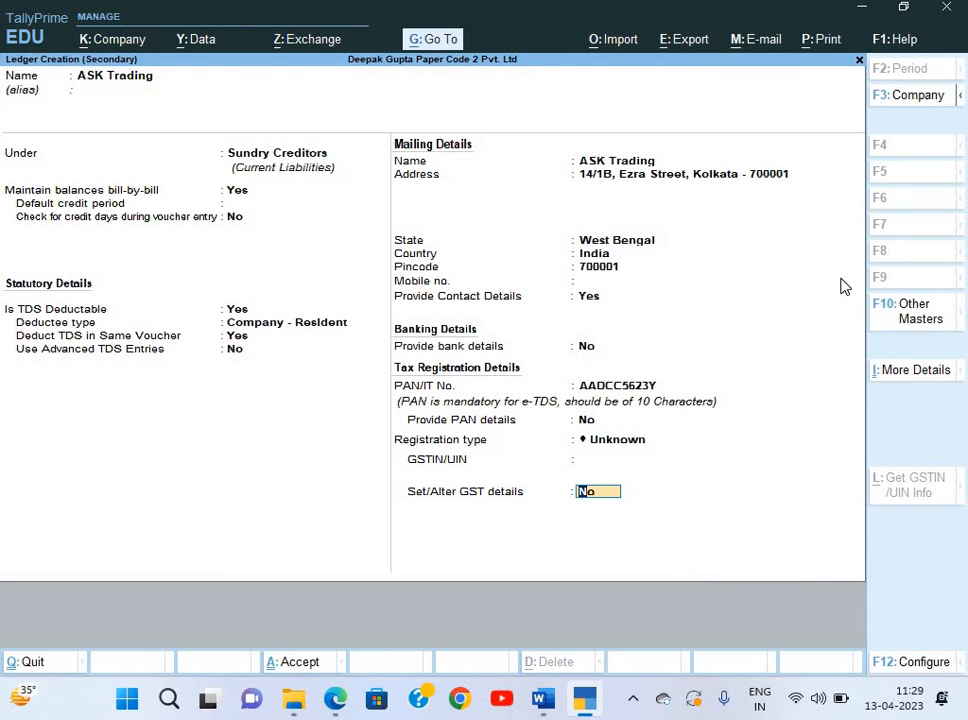
key(Return)
key(Return)
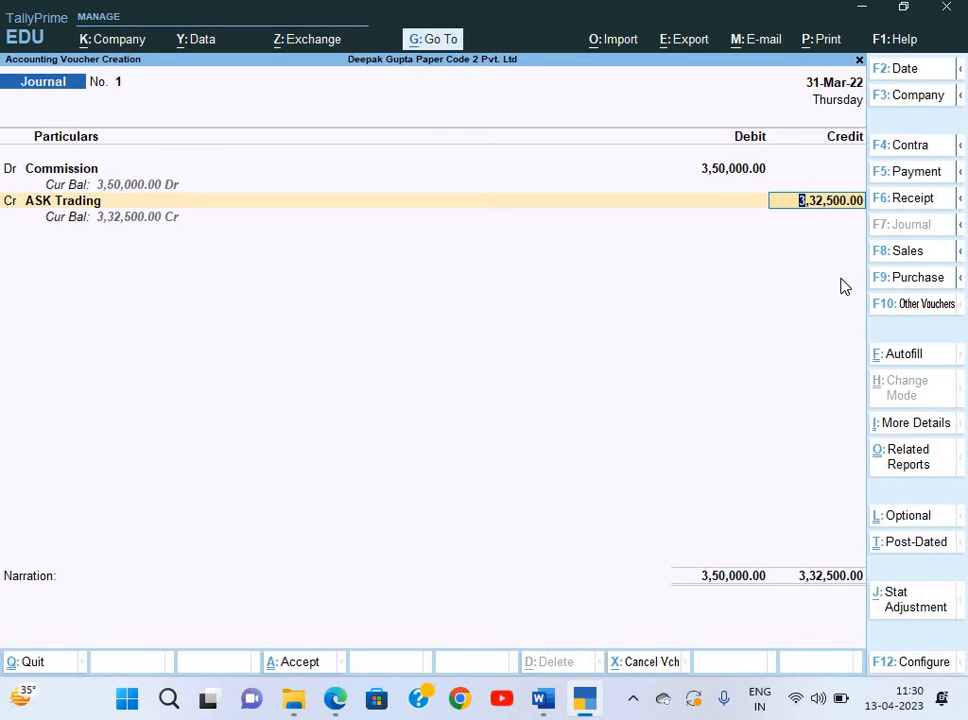
Allocate ASK Trading's credit to New Ref 1 for 3,50,000 Cr.
key(Return)
key(Return)
text(1)
key(Return)
key(Return)
key(Return)
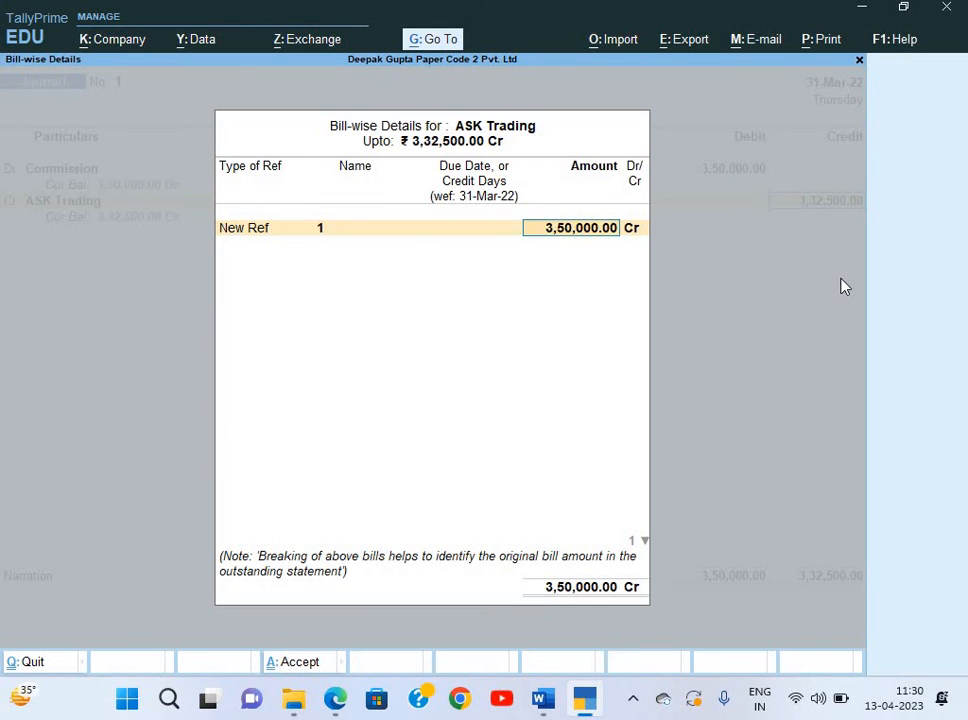
key(BackSpace)
key(BackSpace)
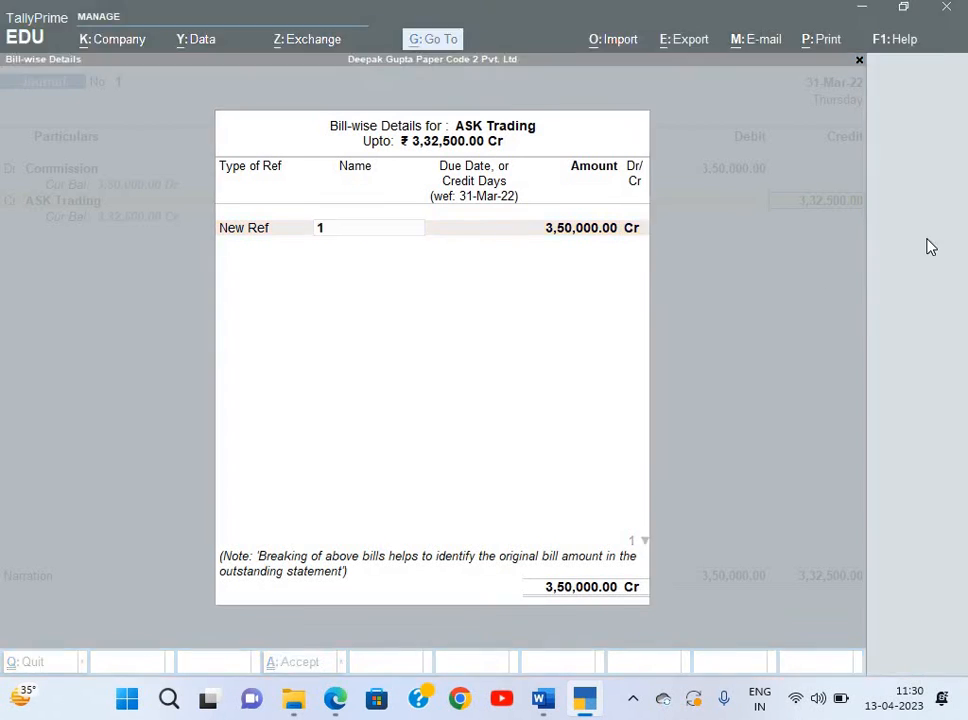
key(alt+Tab)
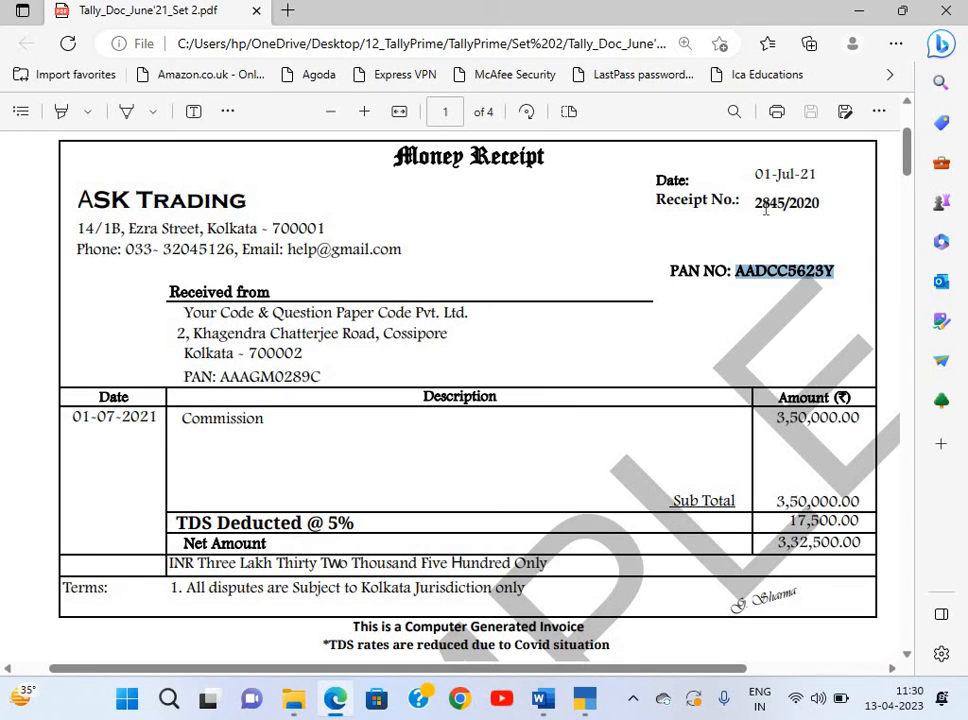
drag(757, 206, 824, 210)
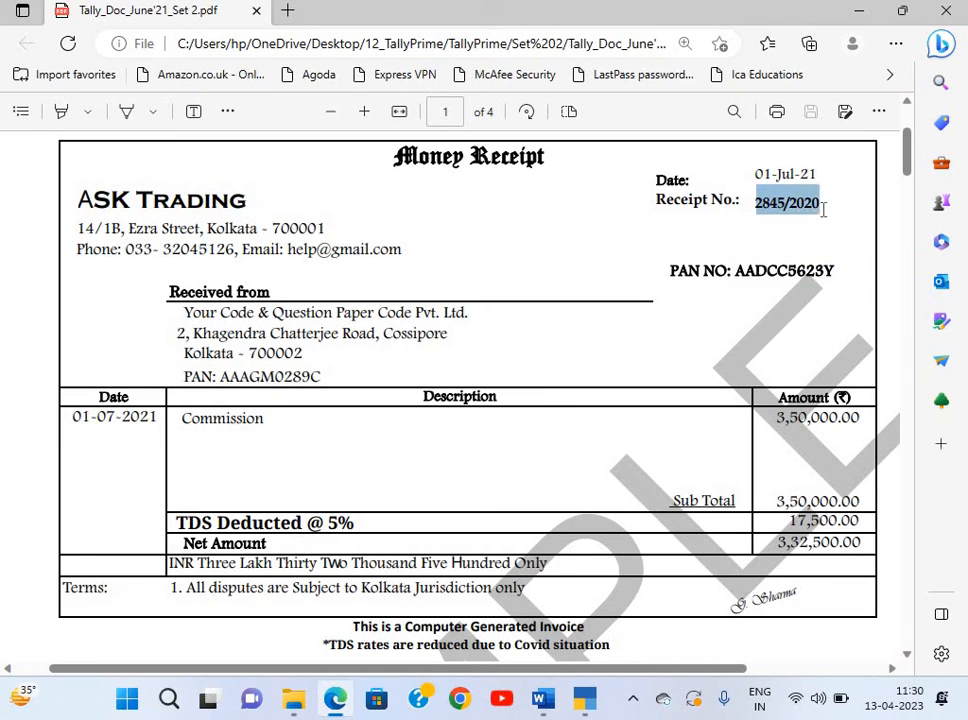
key(ctrl+c)
key(alt+Tab)
key(ctrl+alt+v)
key(Return)
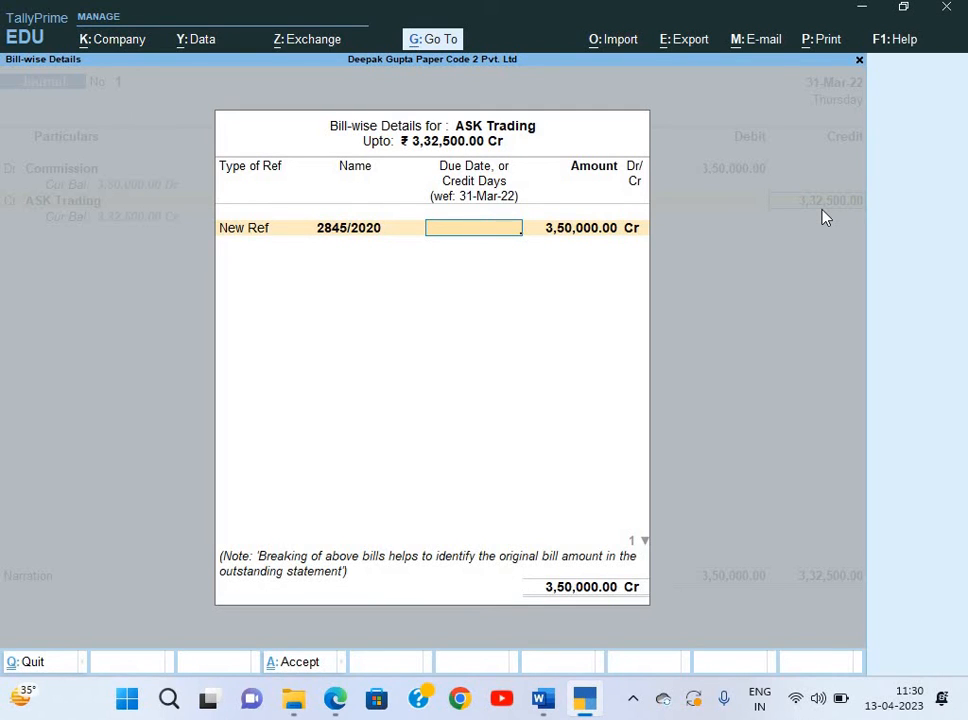
key(alt+Tab)
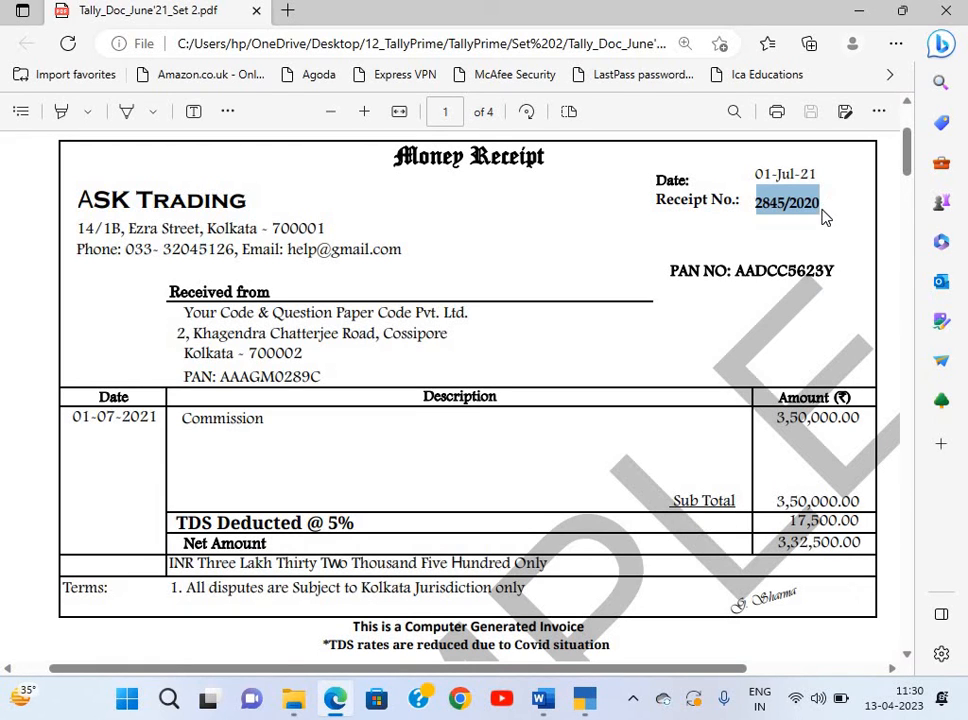
key(alt+Tab)
key(BackSpace)
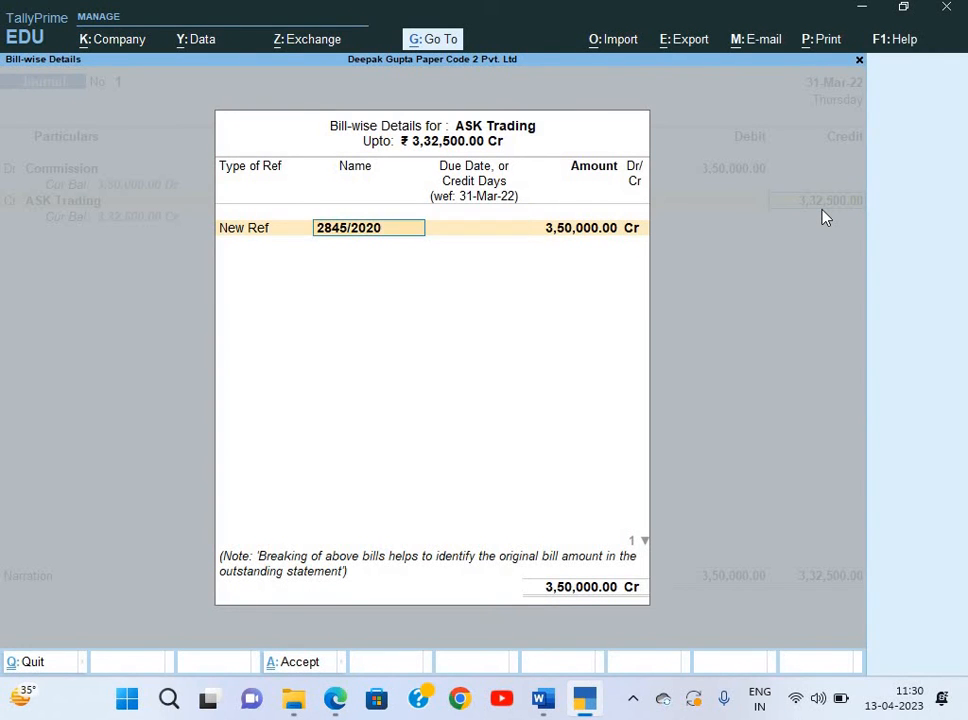
text(1)
key(Return)
Add a New Ref TDS/1 bill row for 17,500 Dr and close bill-wise details.
key(Return)
key(Return)
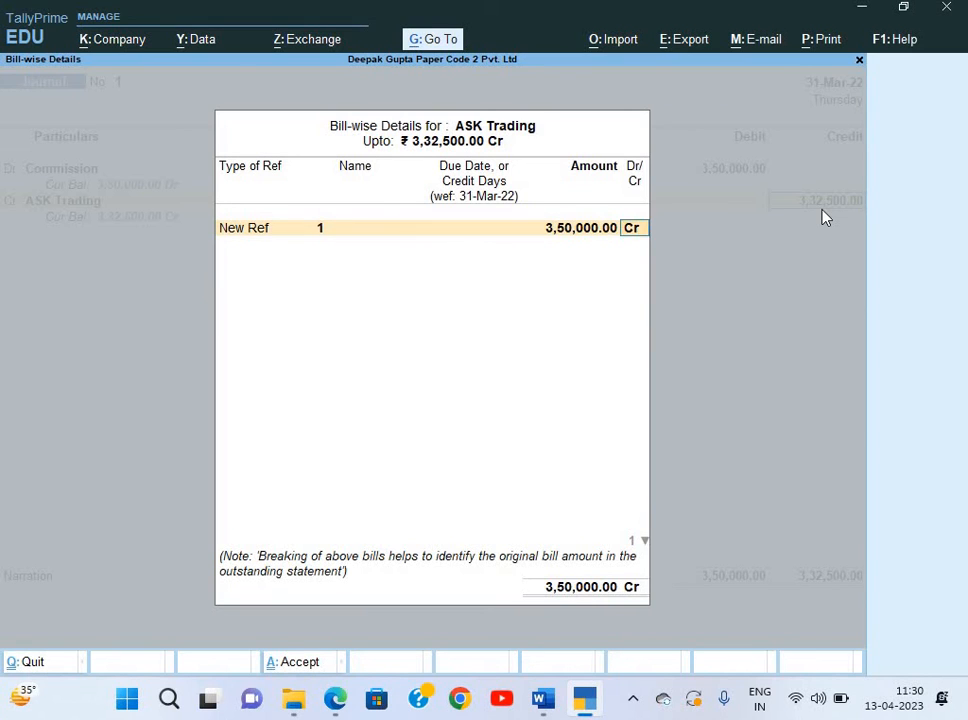
key(Return)
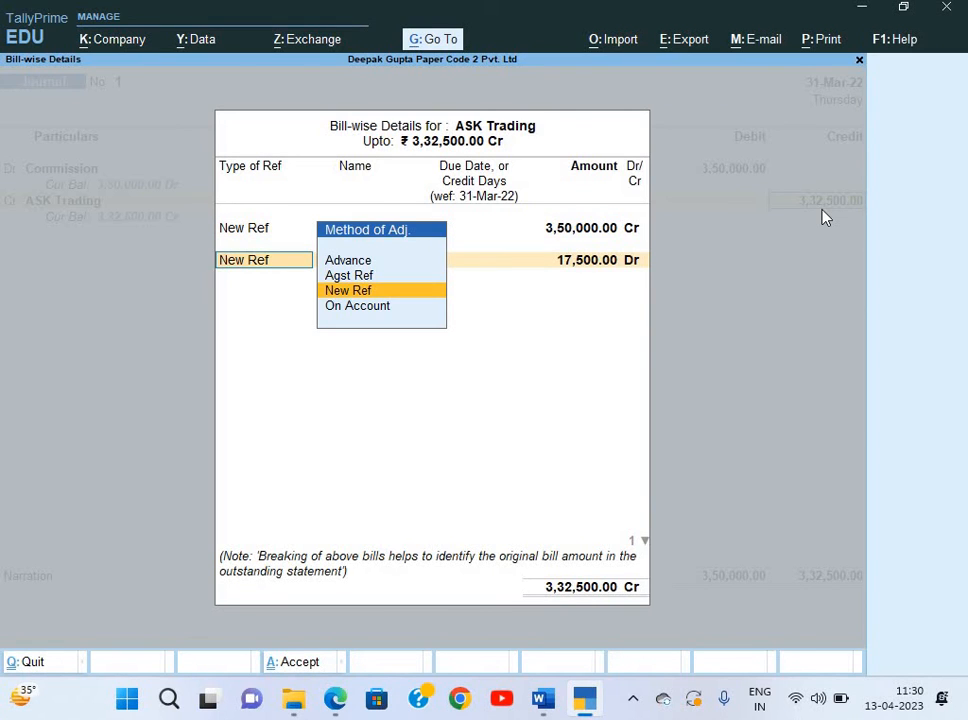
key(Return)
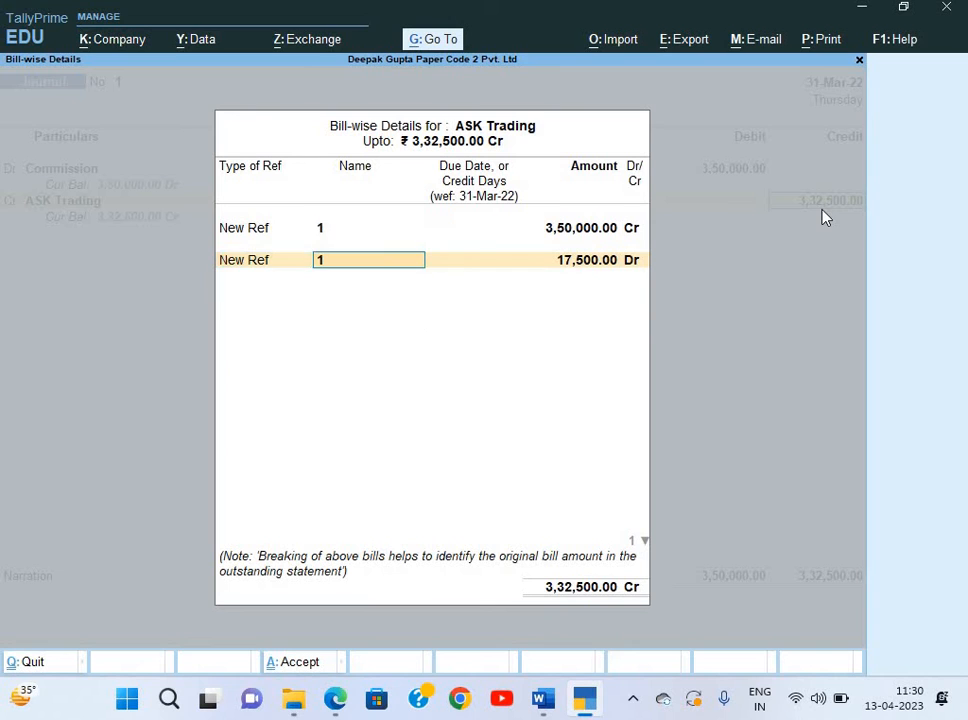
text(TDS/1)
key(Return)
key(Return)
key(Return)
key(Return)
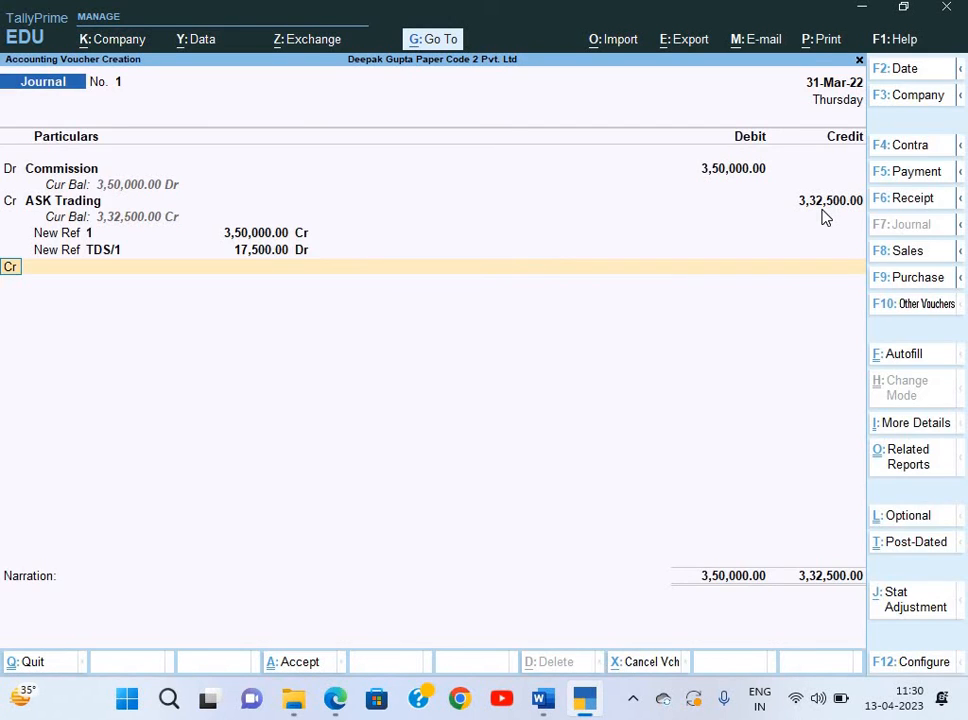
key(Return)
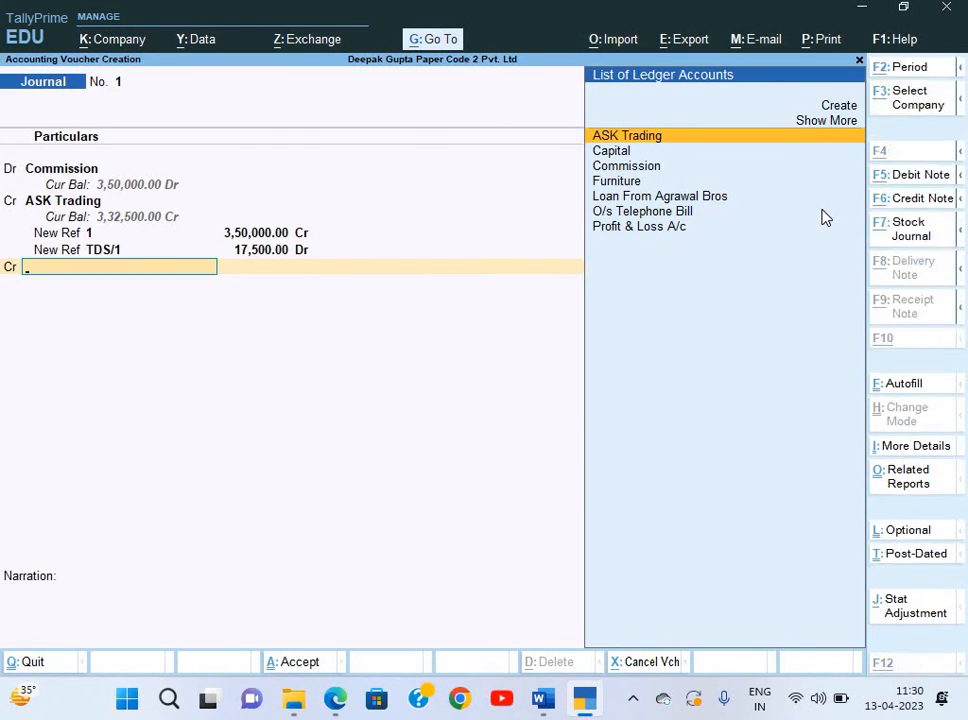
Create ledger TDS on Commission under Duties & Taxes, type TDS, nature Commission Or Brokerage.
key(alt+c)
text(TDS on)
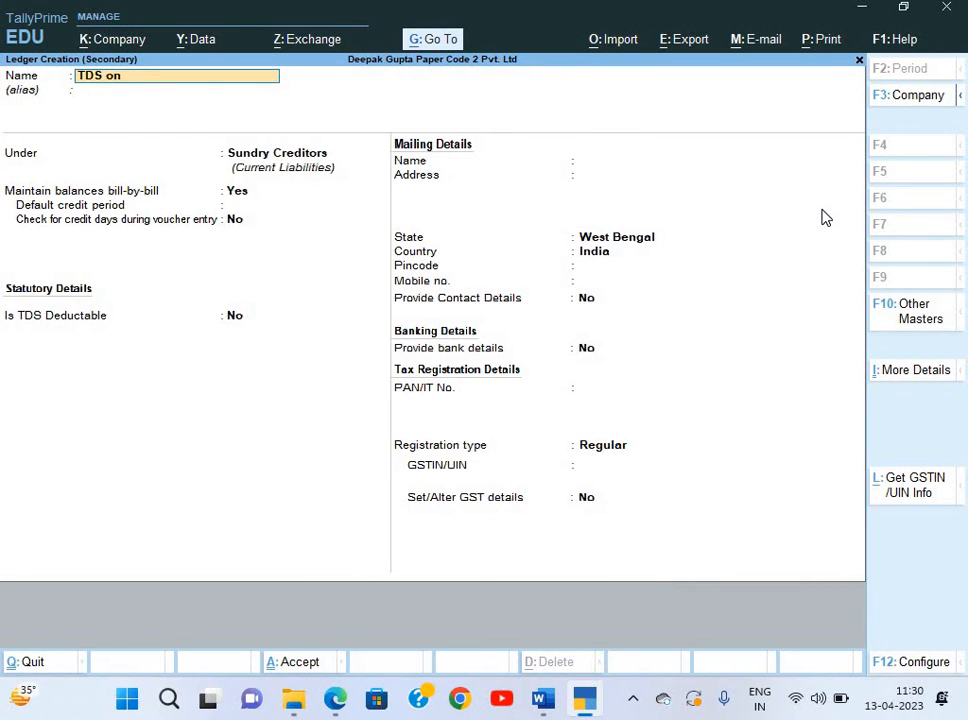
text( Commission)
key(Return)
text(i)
key(BackSpace)
text(du)
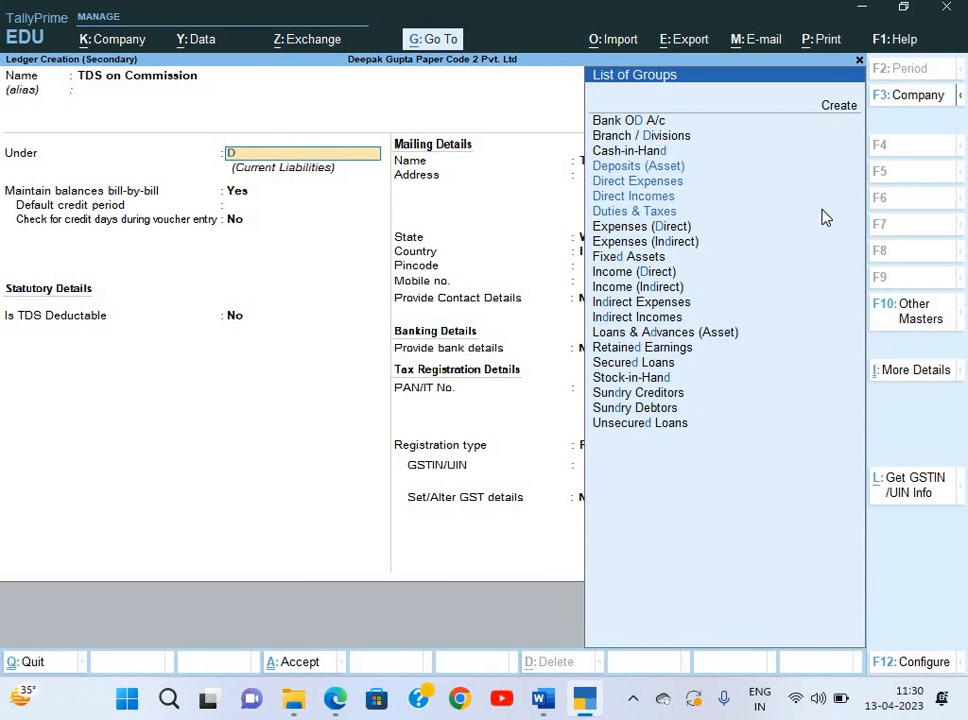
key(Return)
key(Up)
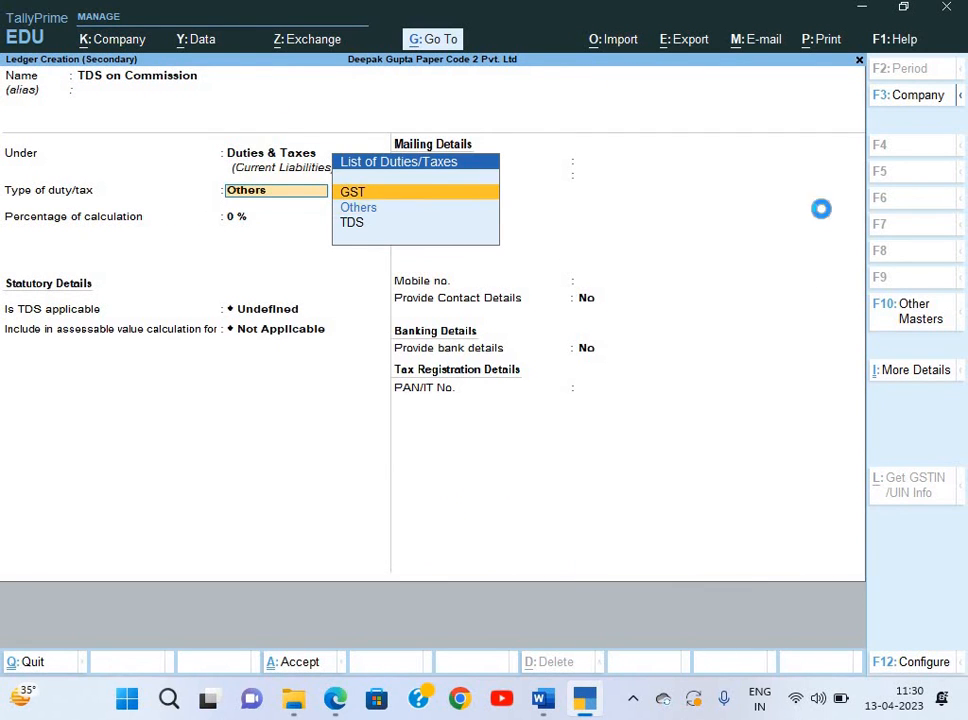
key(Down)
key(Down)
key(Return)
key(Down)
key(Return)
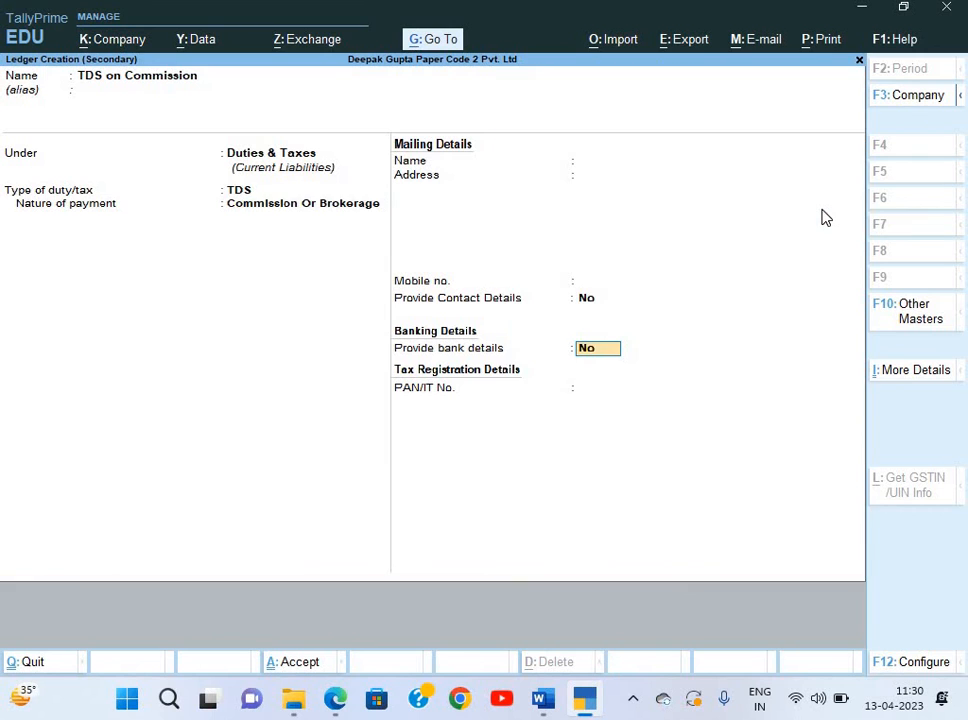
key(Return)
Credit it 17,500, narrate 'Being commission due & TDS deducted', and save Journal No. 1.
key(Return)
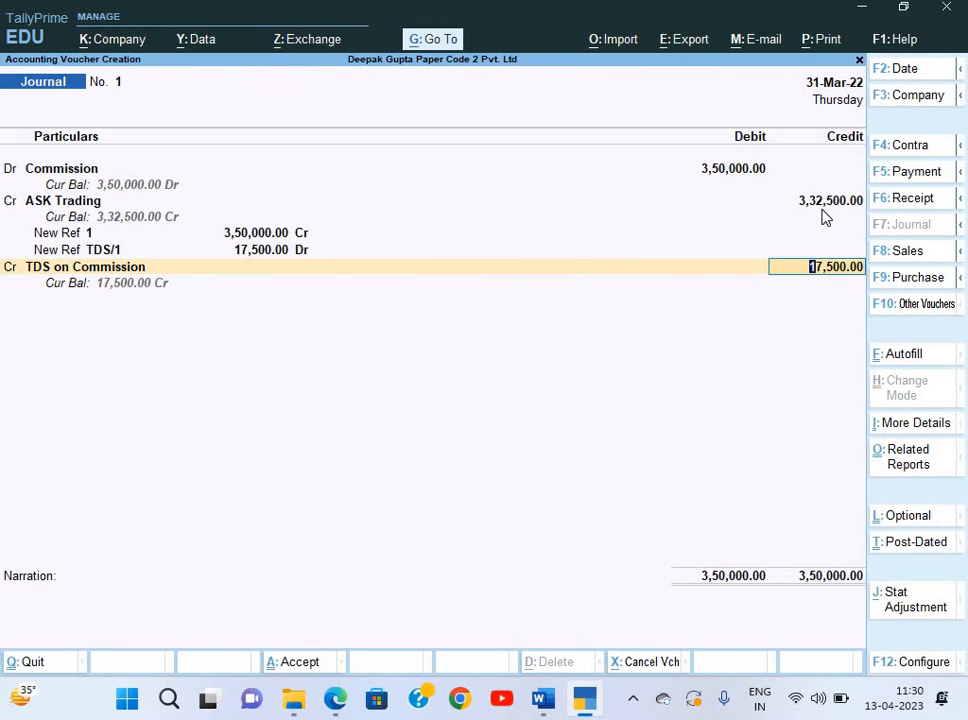
key(Return)
text(Being comm)
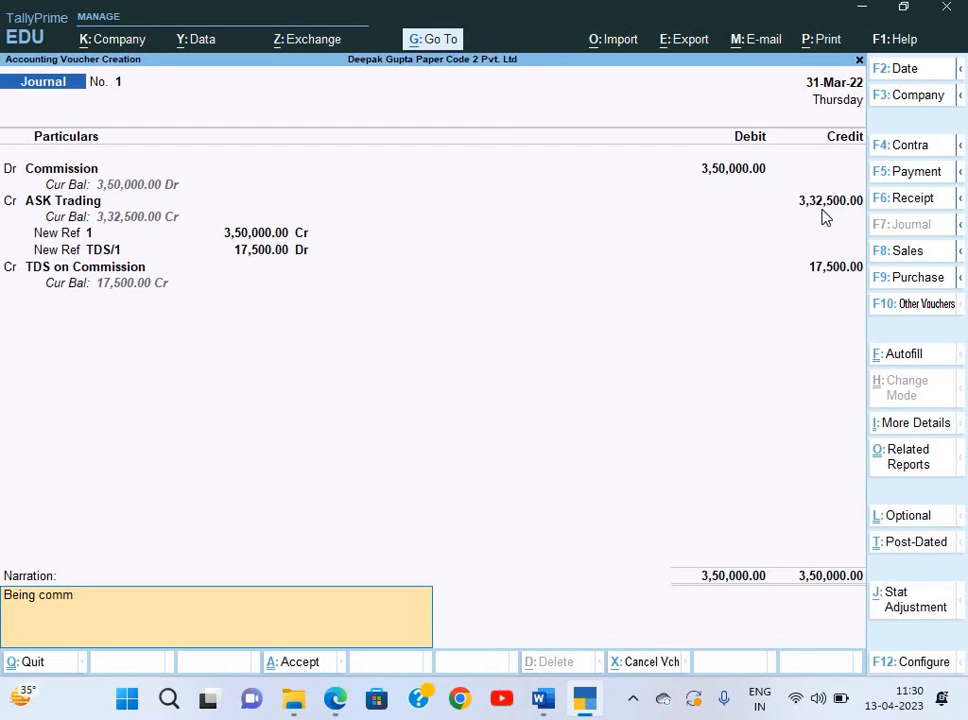
text(ission due & TDS d)
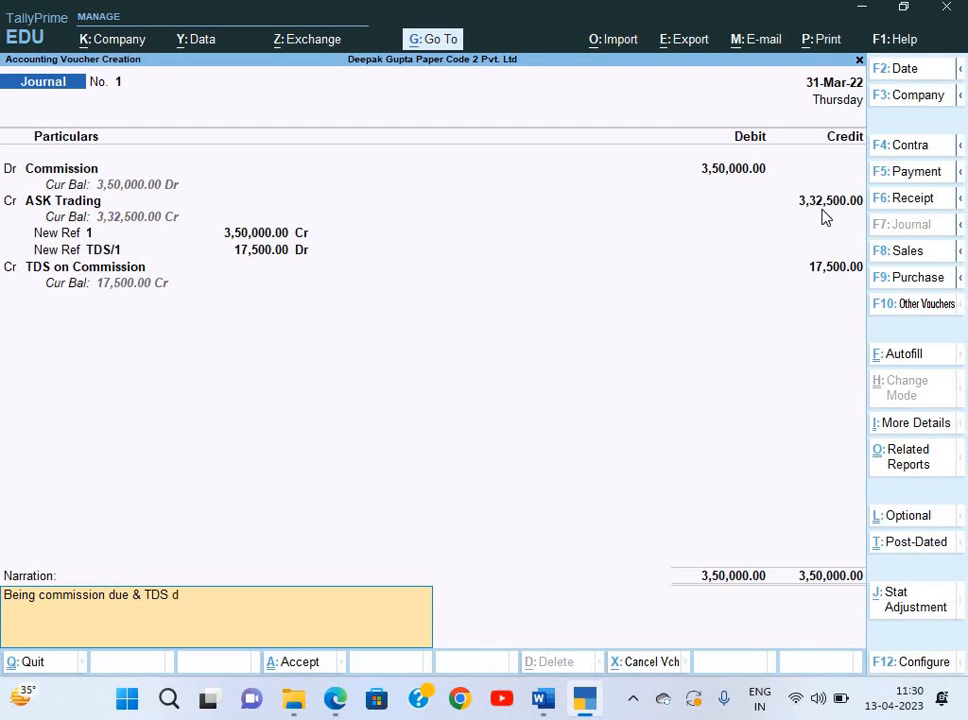
text(educted)
key(Return)
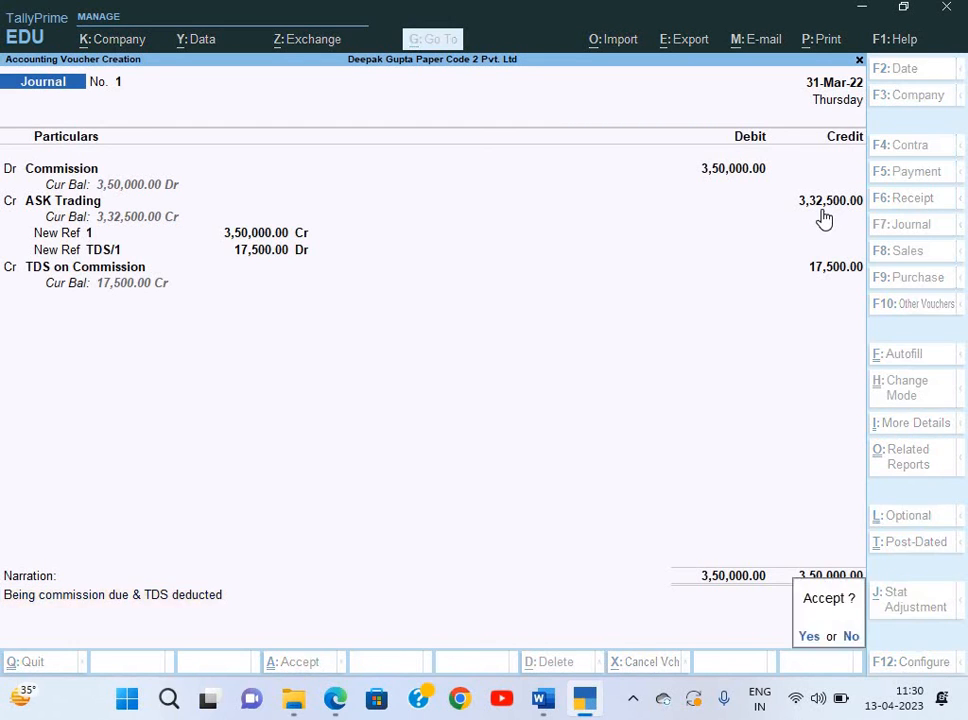
key(Return)
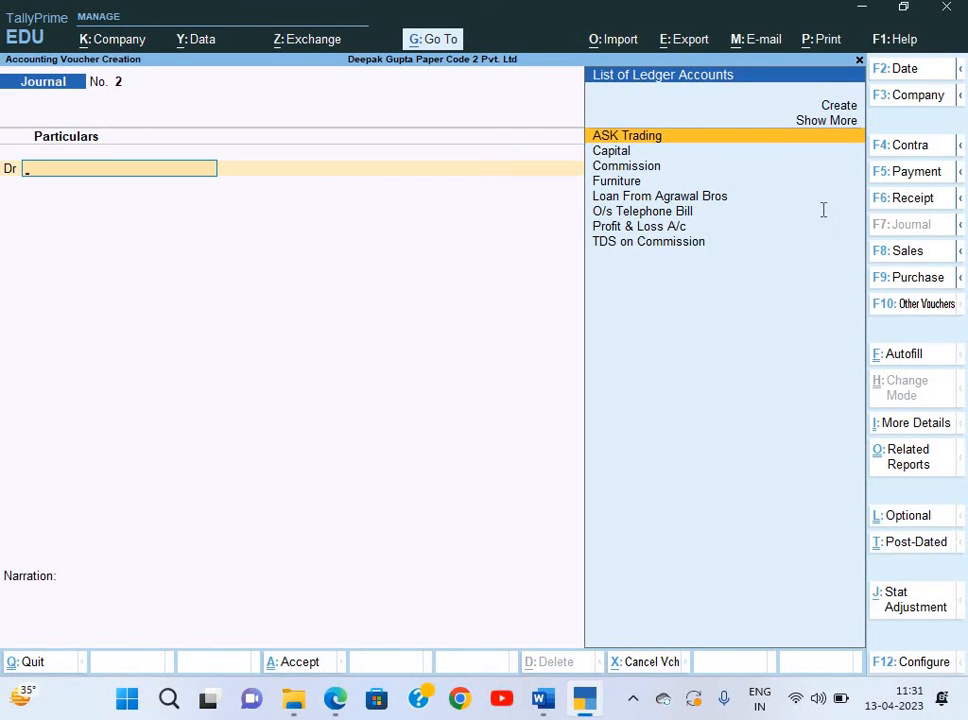
Start a payment voucher debiting ASK Trading 3,32,500 against bill reference 1.
key(F5)
key(alt+Tab)
key(alt+Tab)
key(alt+Tab)
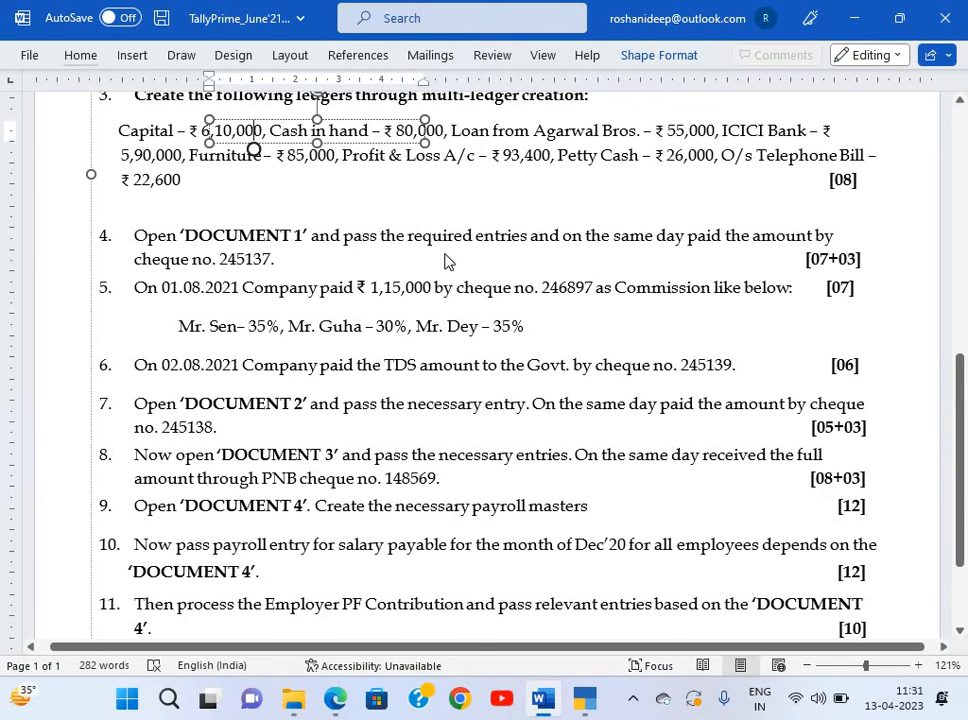
key(alt+Tab)
key(alt+Tab)
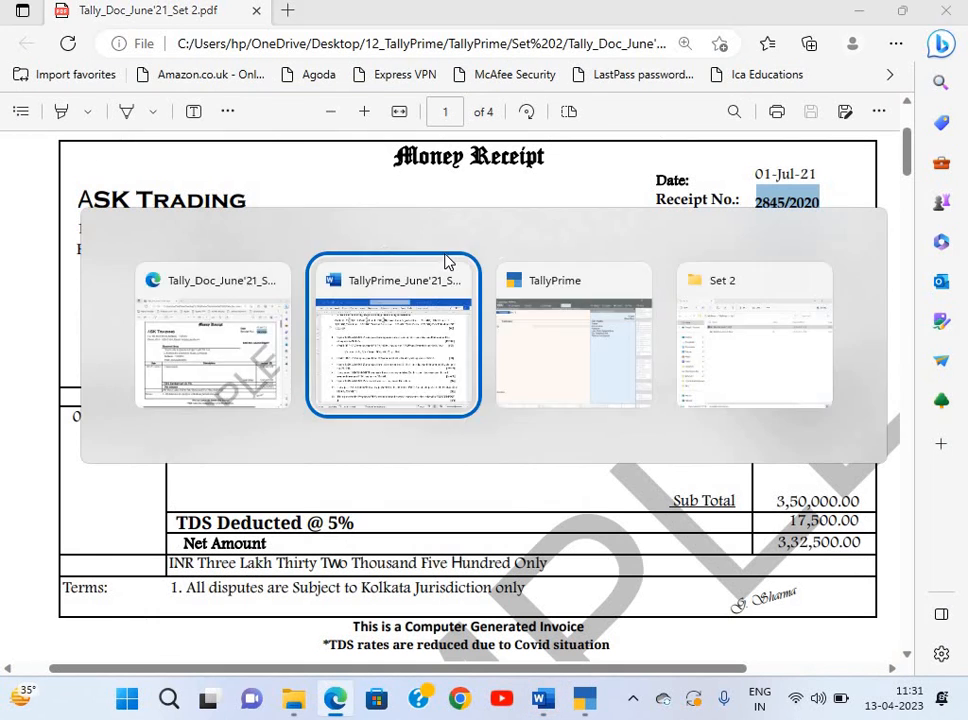
key(Down)
key(Down)
key(Down)
key(Down)
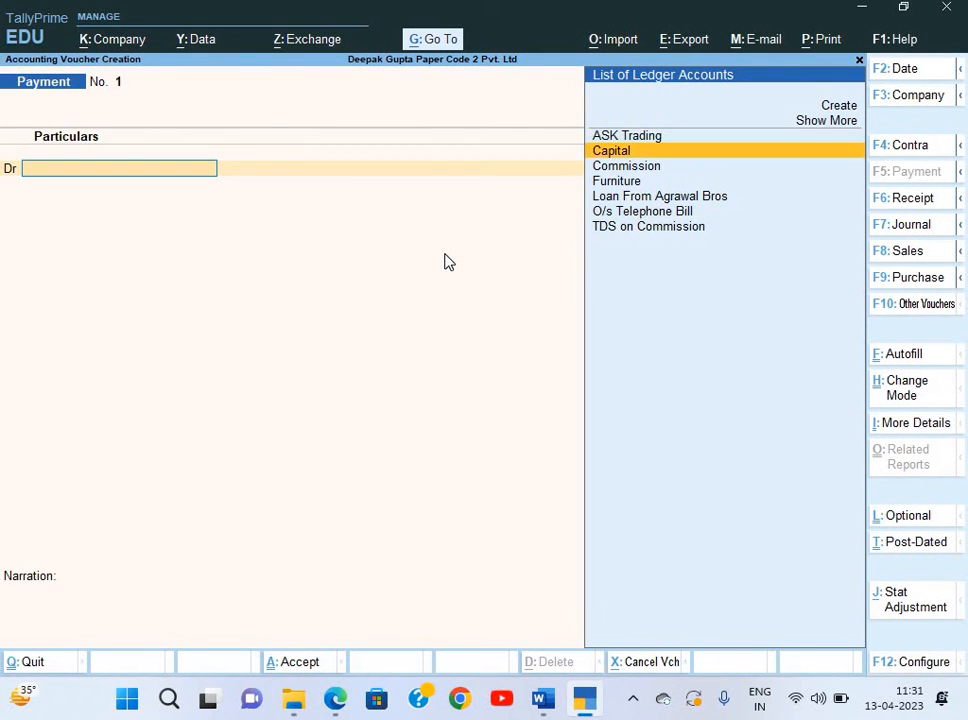
key(Up)
key(Up)
key(Up)
key(Up)
key(Return)
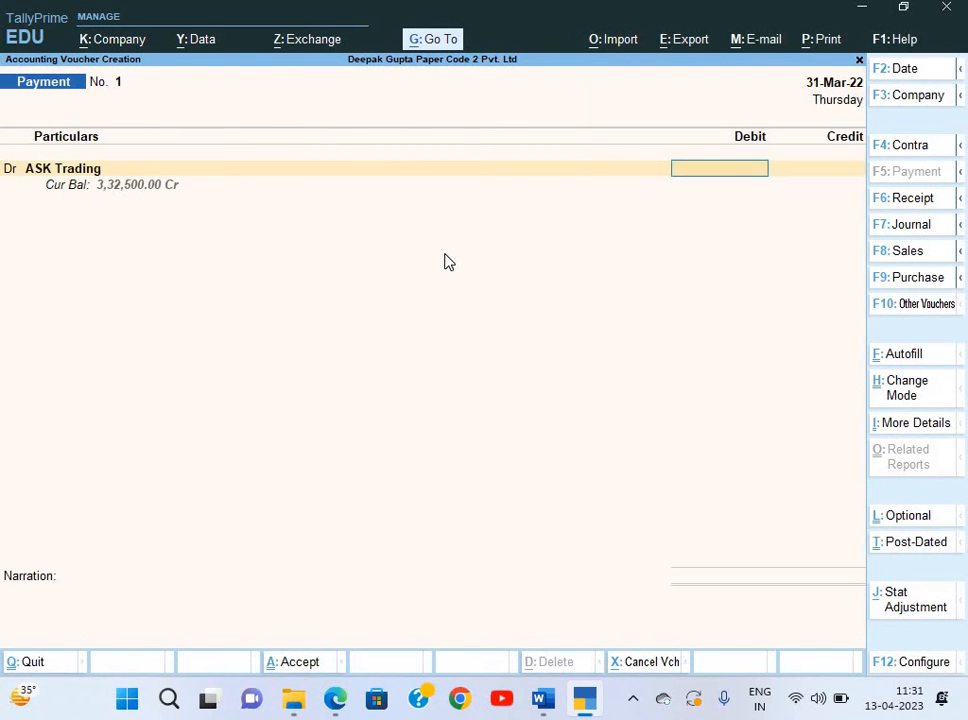
text(3,32,)
text(500)
key(Return)
key(Return)
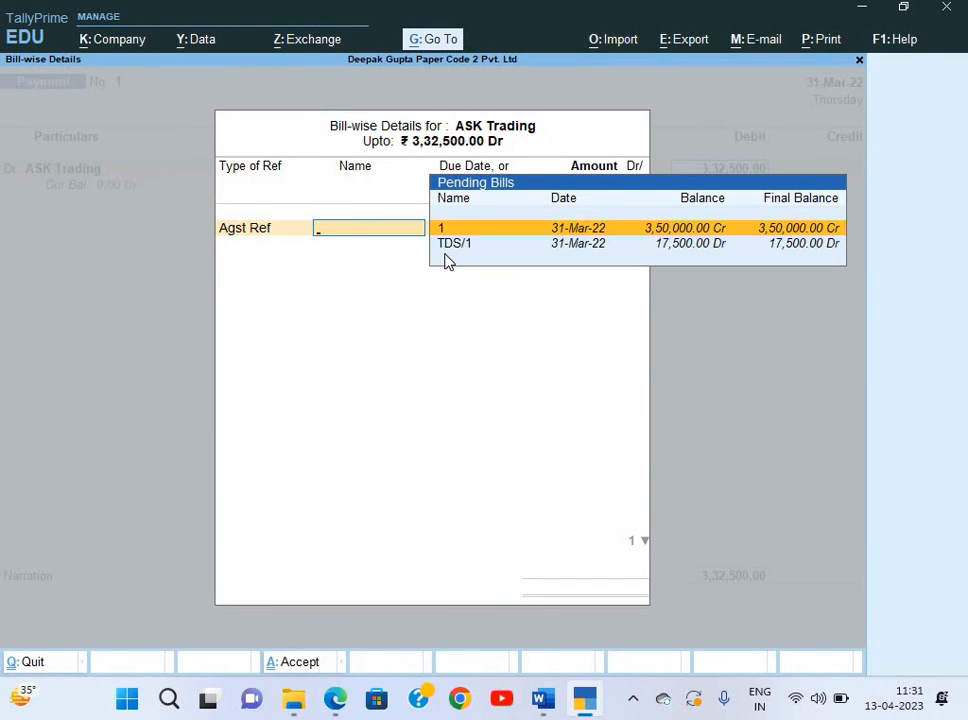
key(Return)
key(Return)
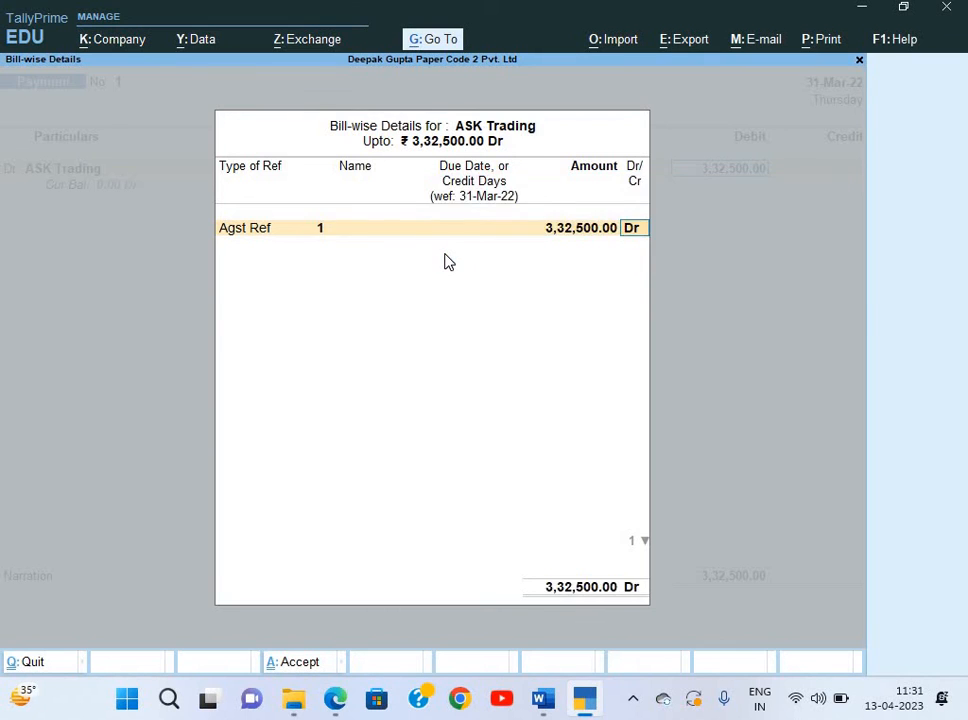
key(Return)
Credit ICICI Bank with the 3,32,500 payment.
key(Down)
key(Down)
key(Down)
key(Down)
key(Down)
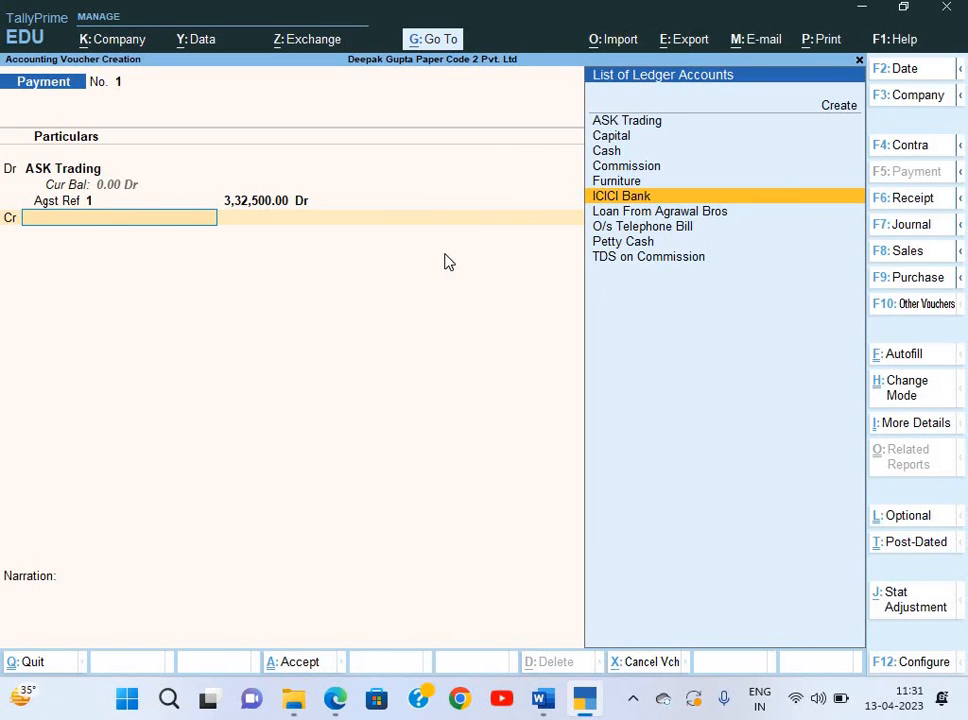
key(Up)
key(Up)
key(Down)
key(Down)
key(Return)
key(Return)
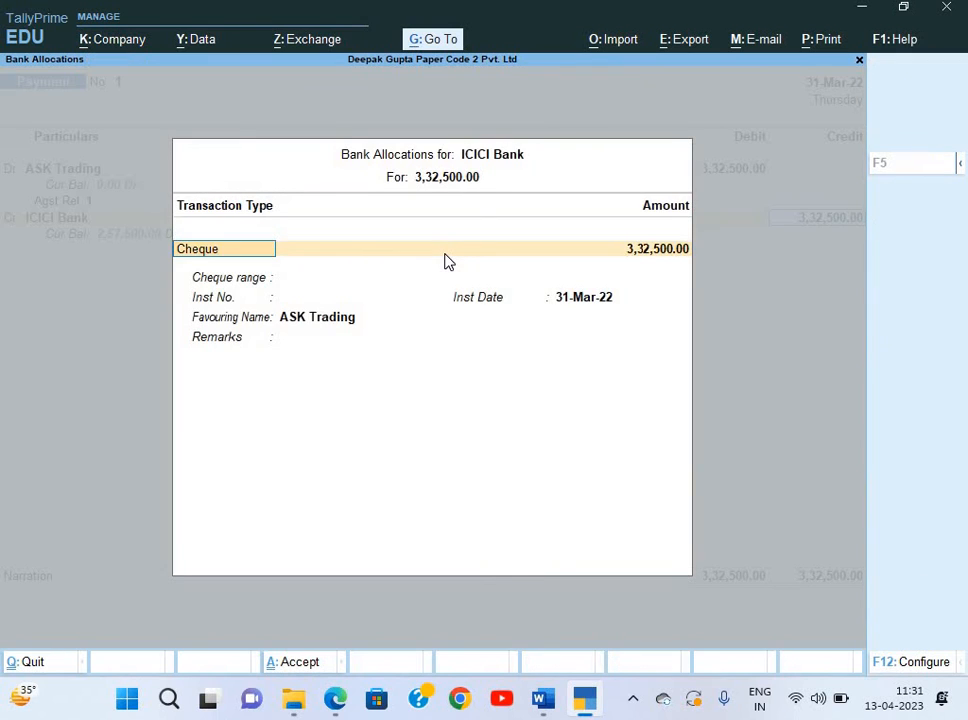
key(Return)
Check the receipt's 3,32,500.00 net amount and the question paper's cheque no. 245137.
key(alt+Tab)
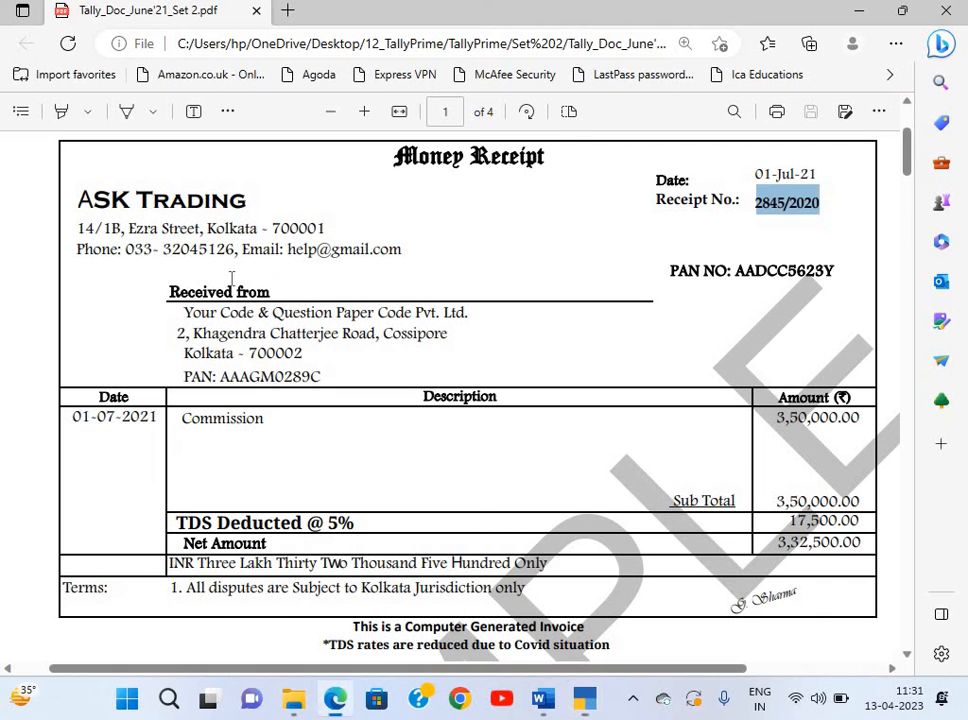
key(alt+Tab)
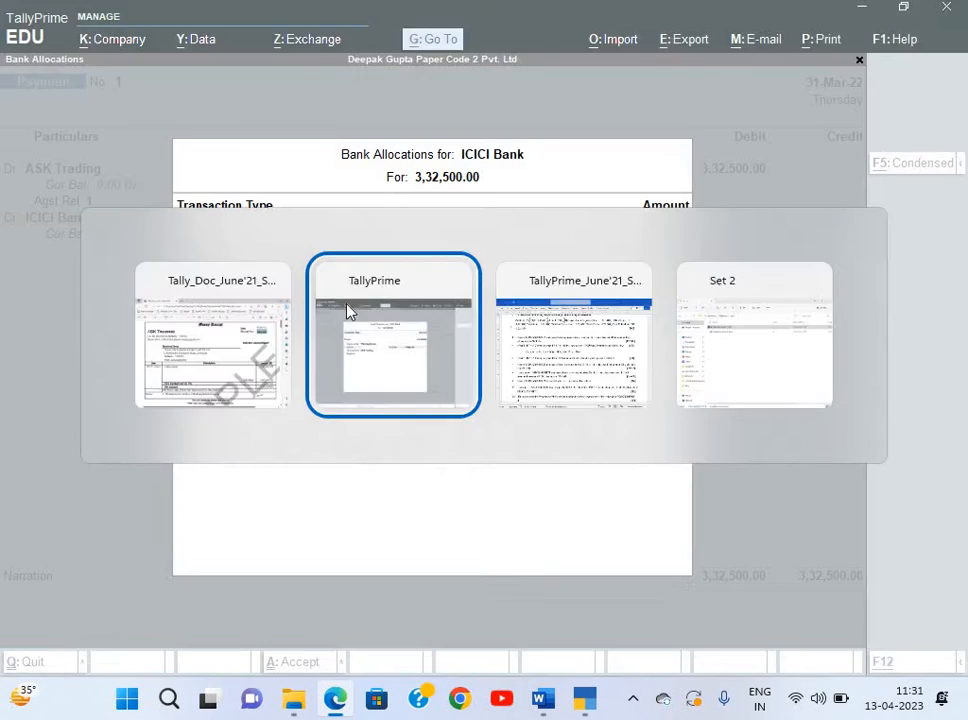
key(alt+Tab)
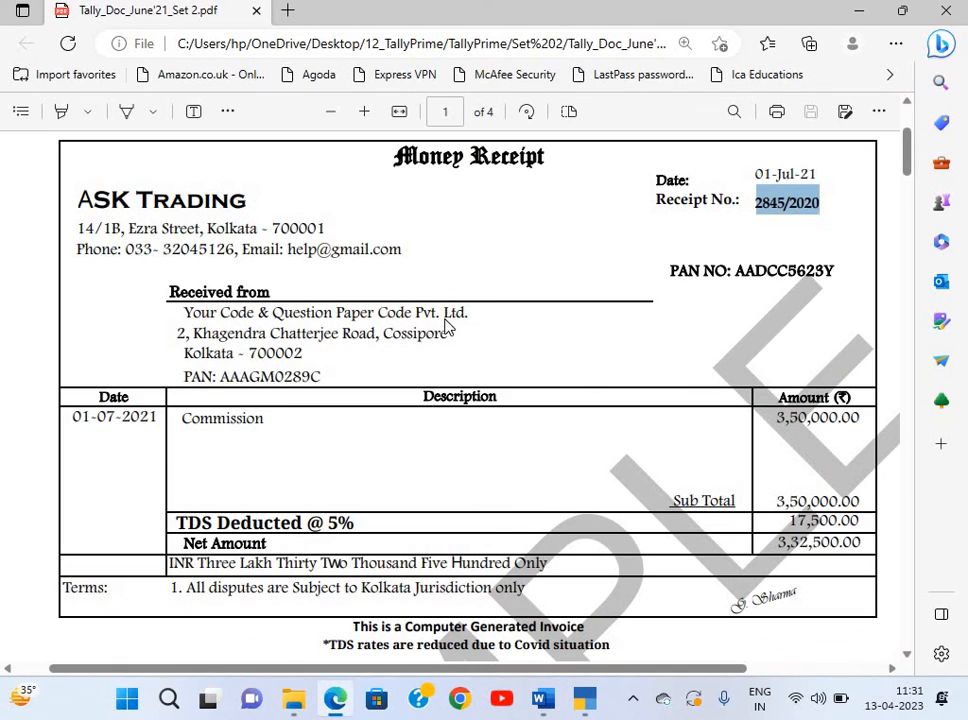
key(alt+Tab)
key(alt+Tab)
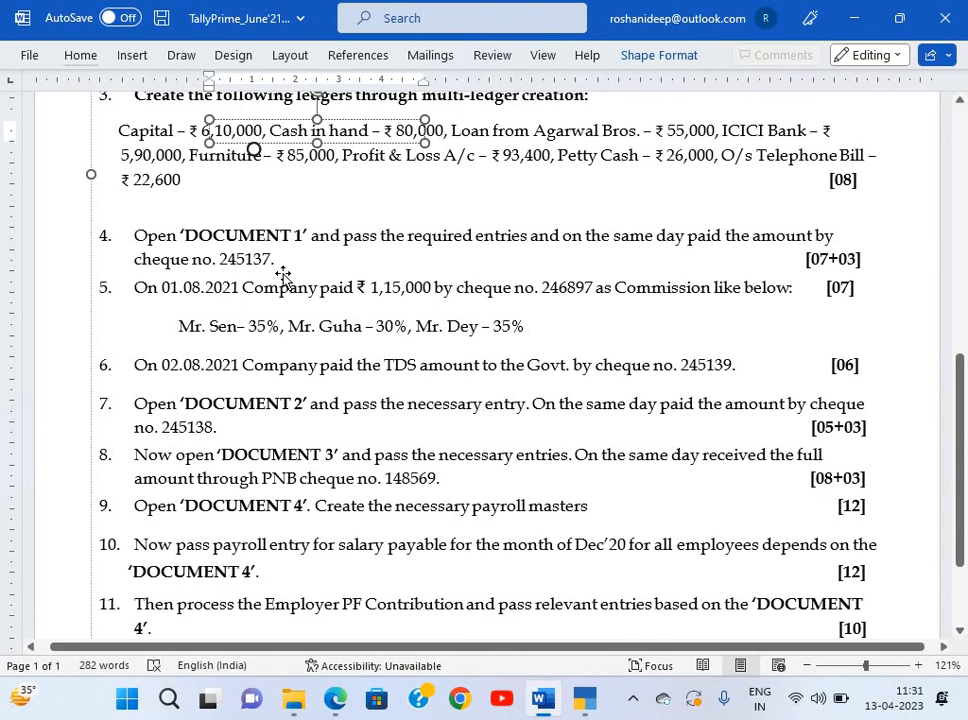
key(alt+Tab)
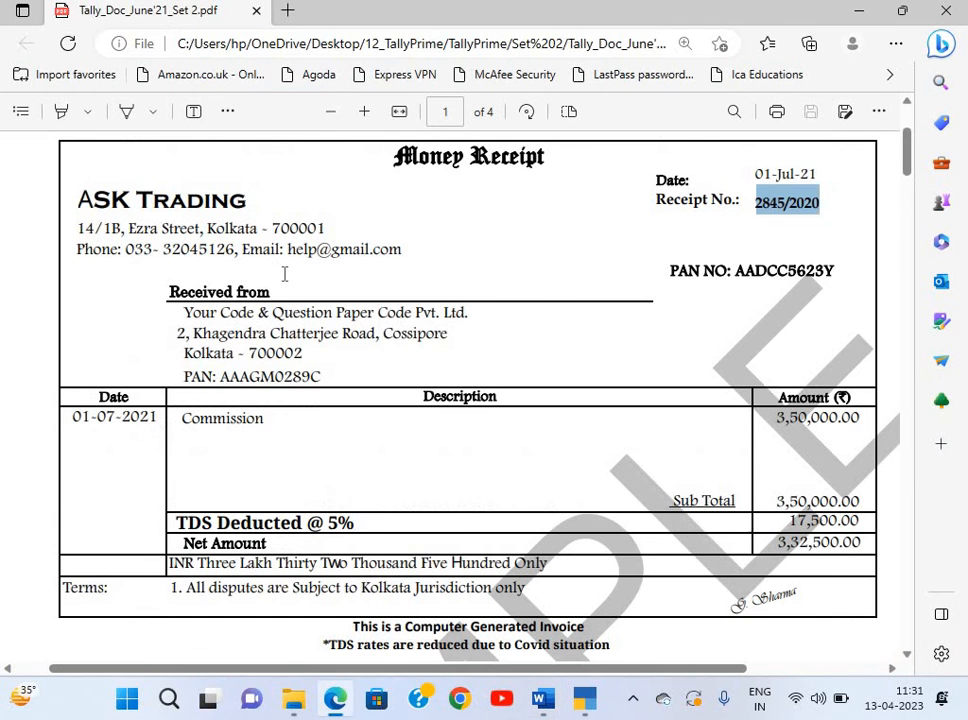
key(alt+Tab)
key(alt+Tab)
key(alt+Tab)
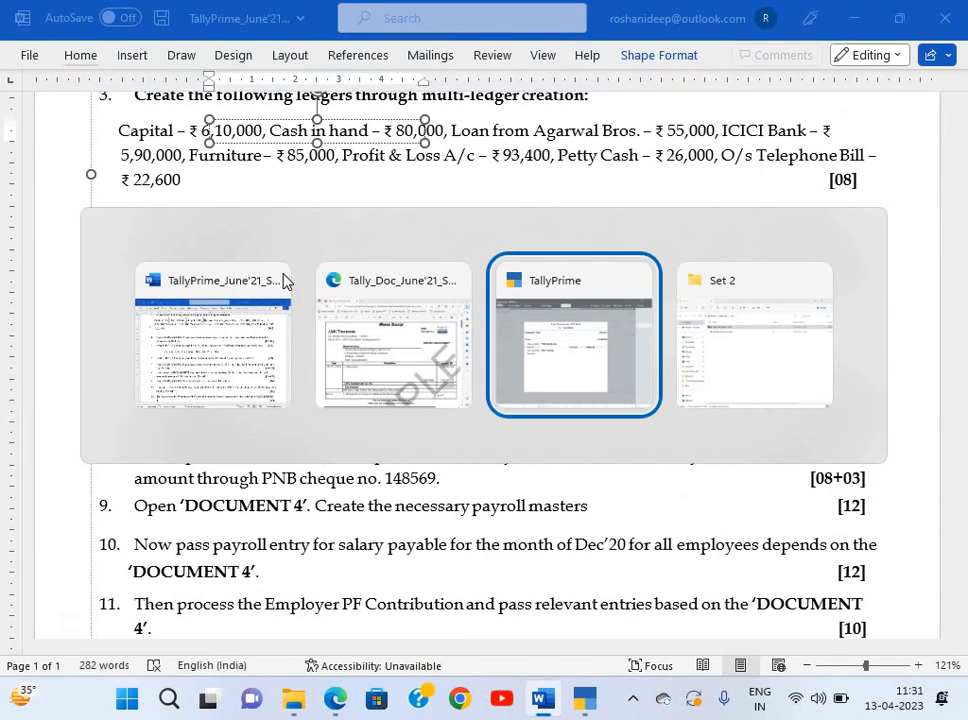
Enter cheque number 245137, narrate 'Being payment made', and save the ASK Trading payment.
text(24)
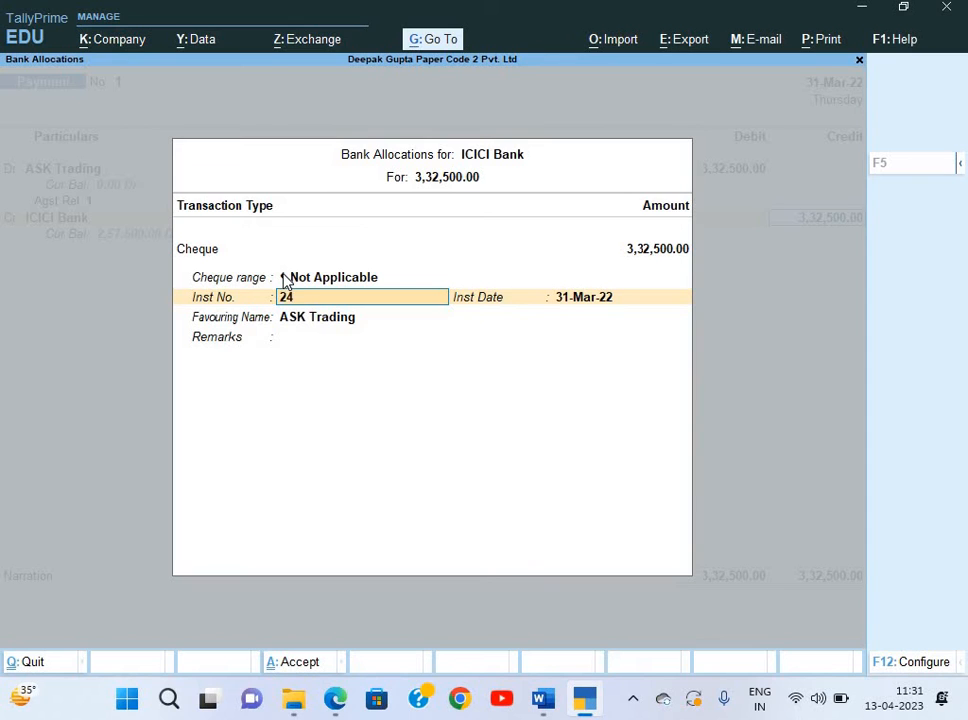
text(51)
key(Return)
key(Return)
key(Return)
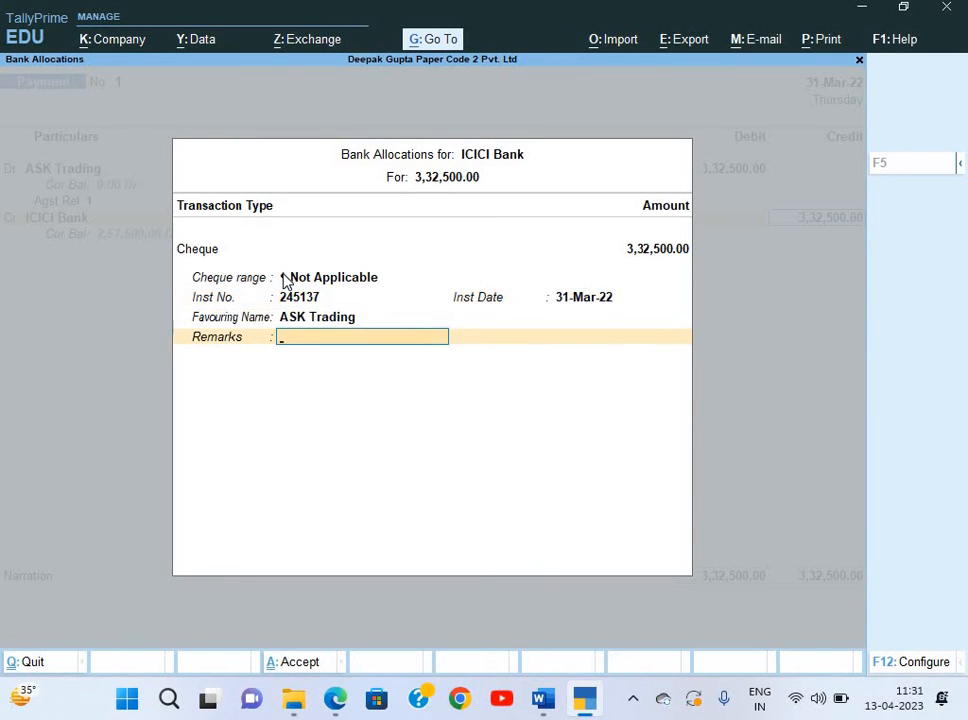
key(Return)
text(Bein)
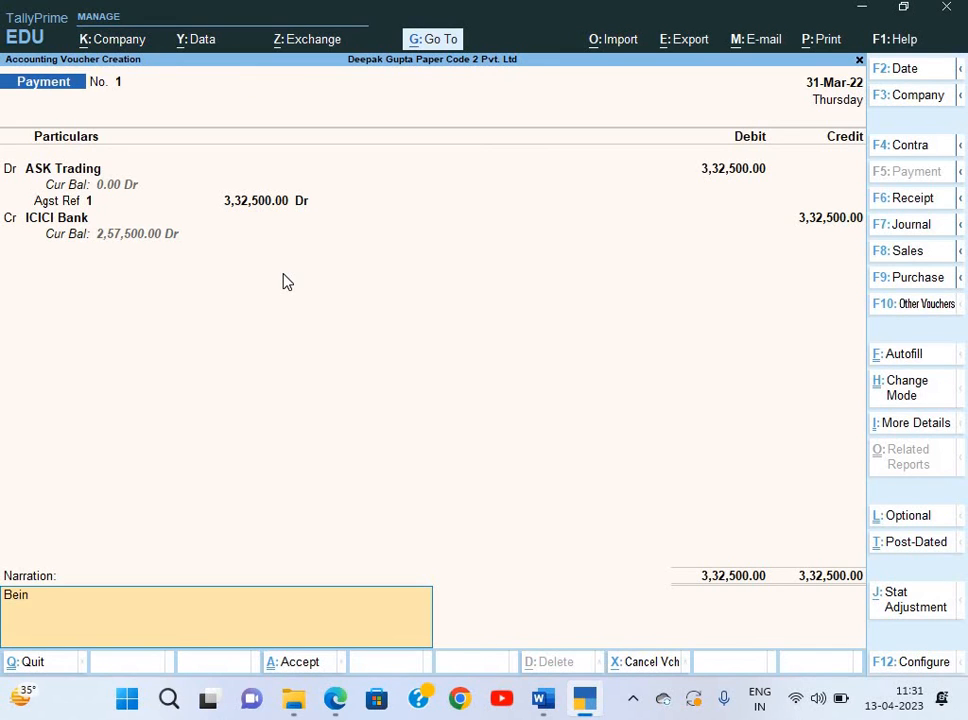
text(g payment made)
key(Return)
key(Return)
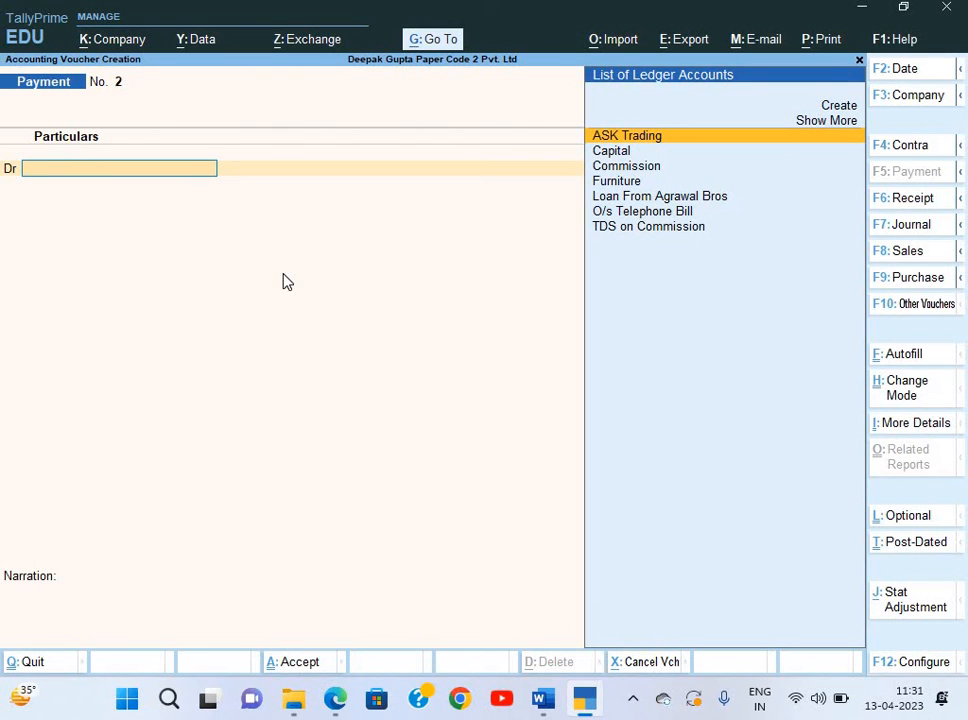
key(alt+Tab)
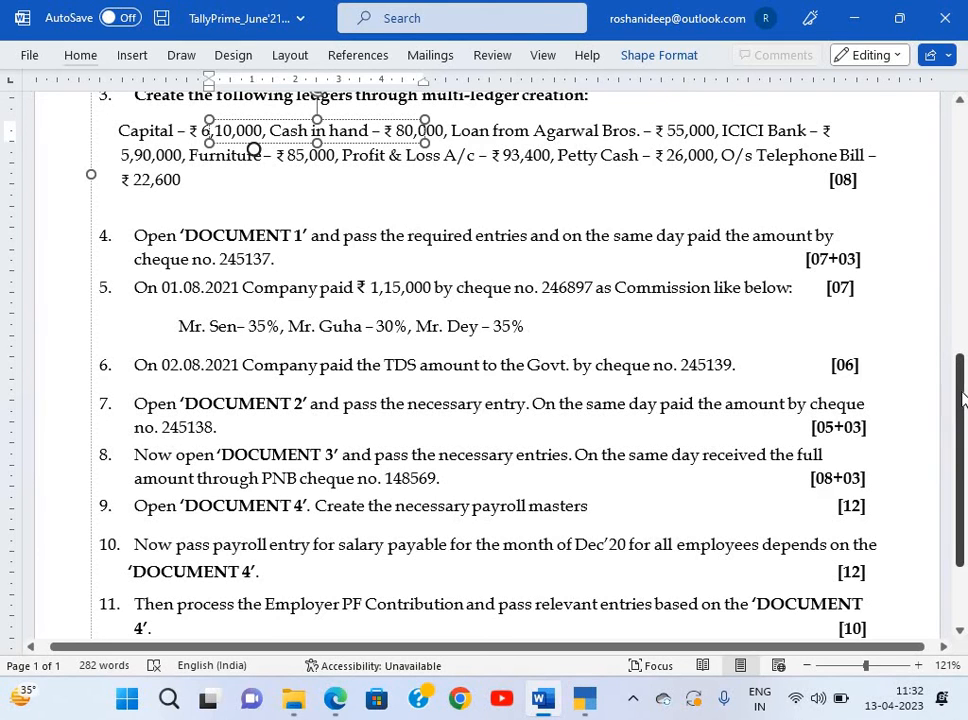
scroll(550, 190, down, 1)
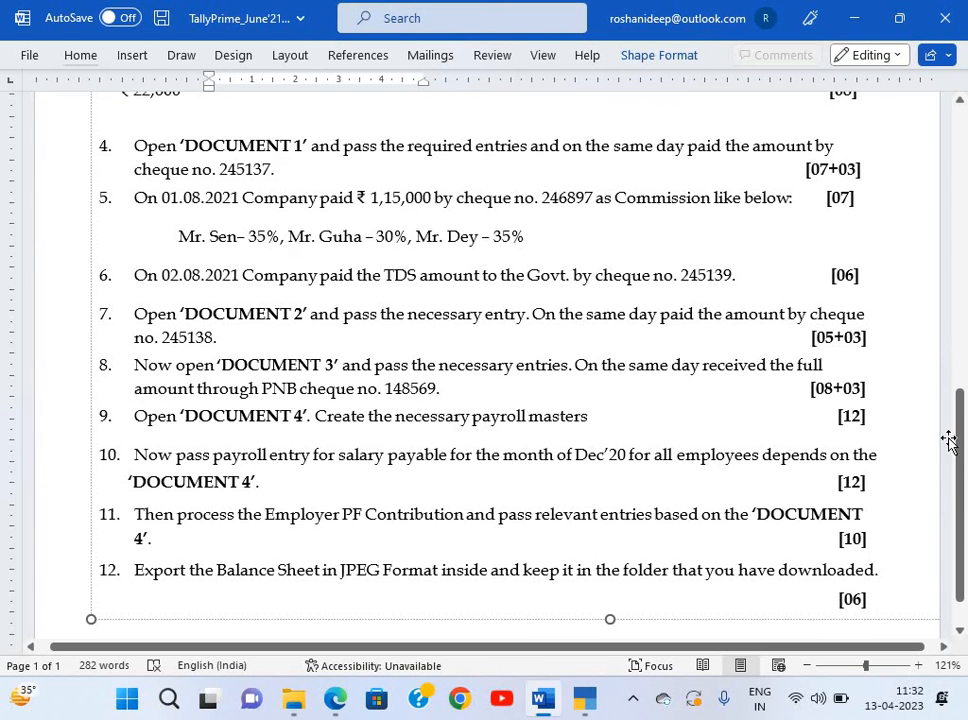
scroll(965, 420, up, 3)
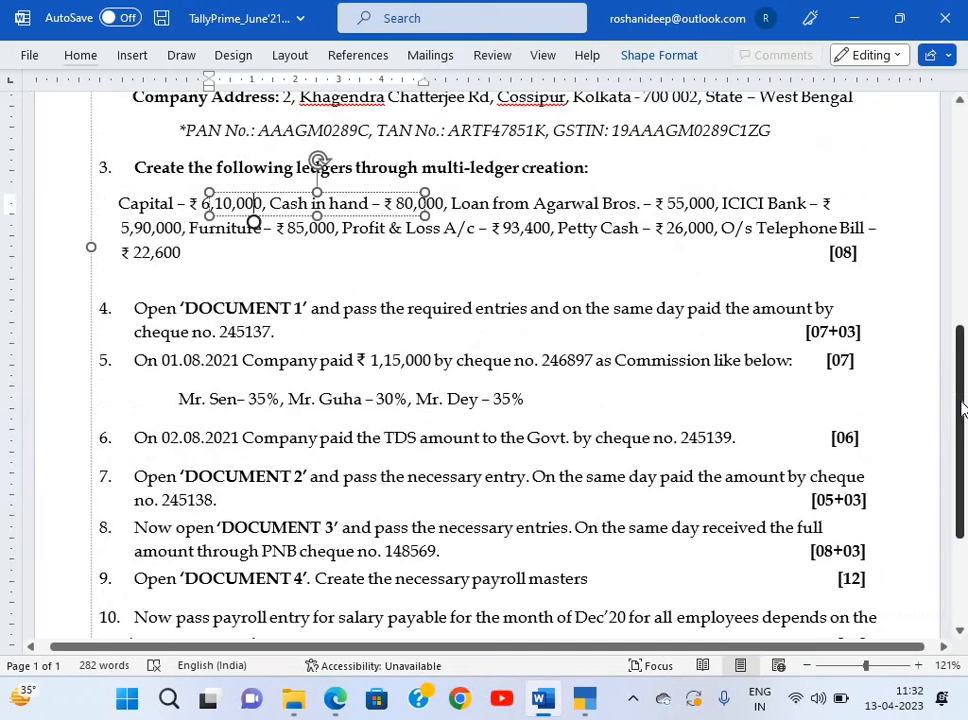
key(alt+Tab)
key(alt+Tab)
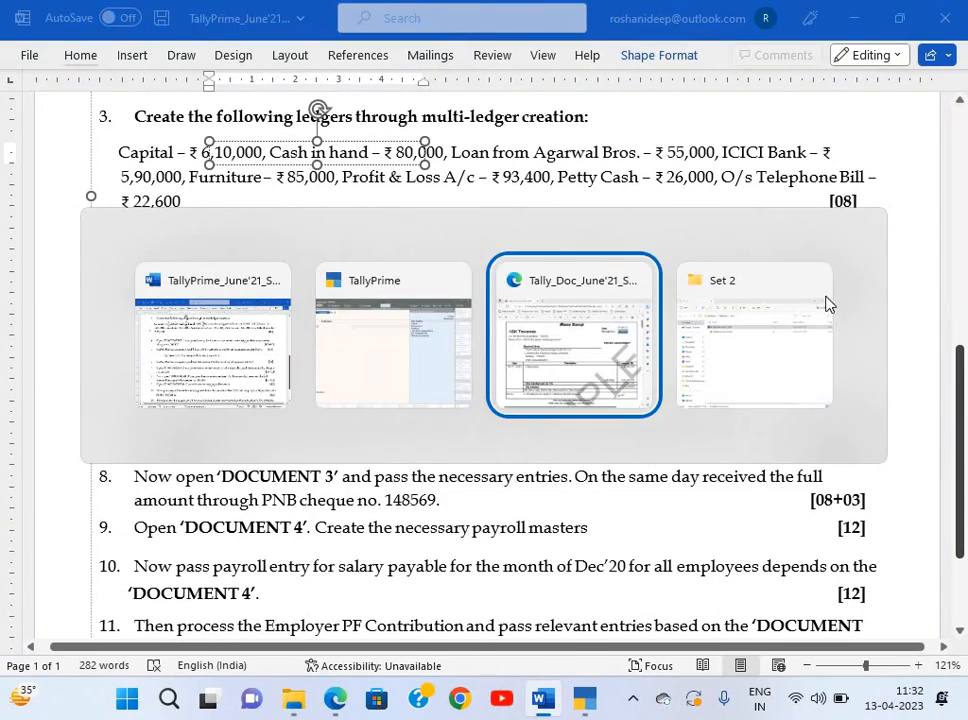
key(alt+Tab)
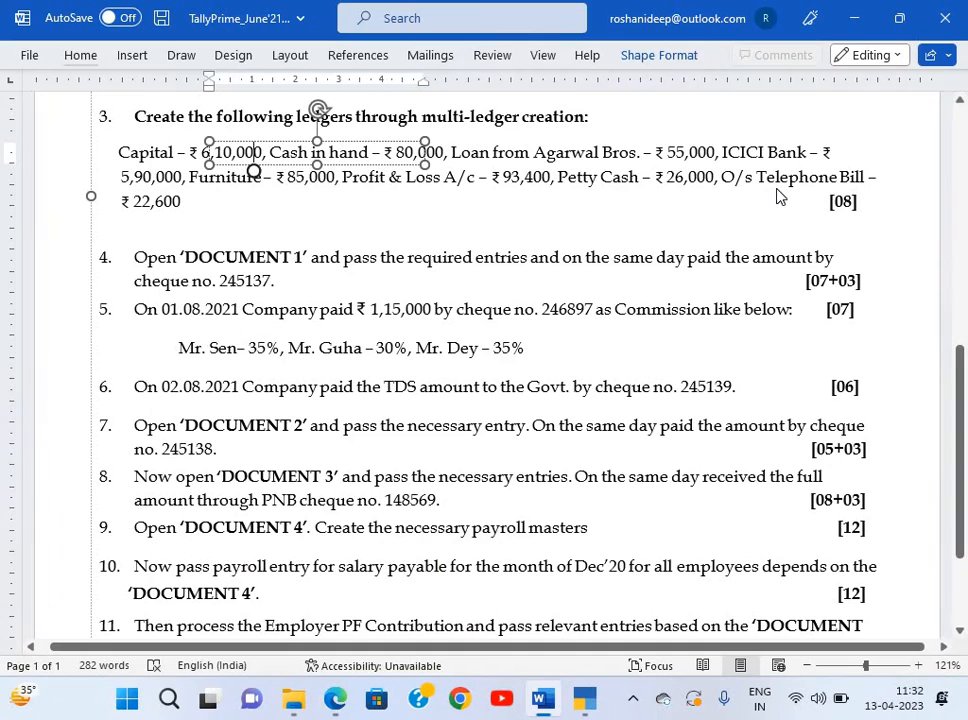
key(alt+Tab)
key(alt+Tab)
Discard the blank second payment voucher without saving it.
text(d)
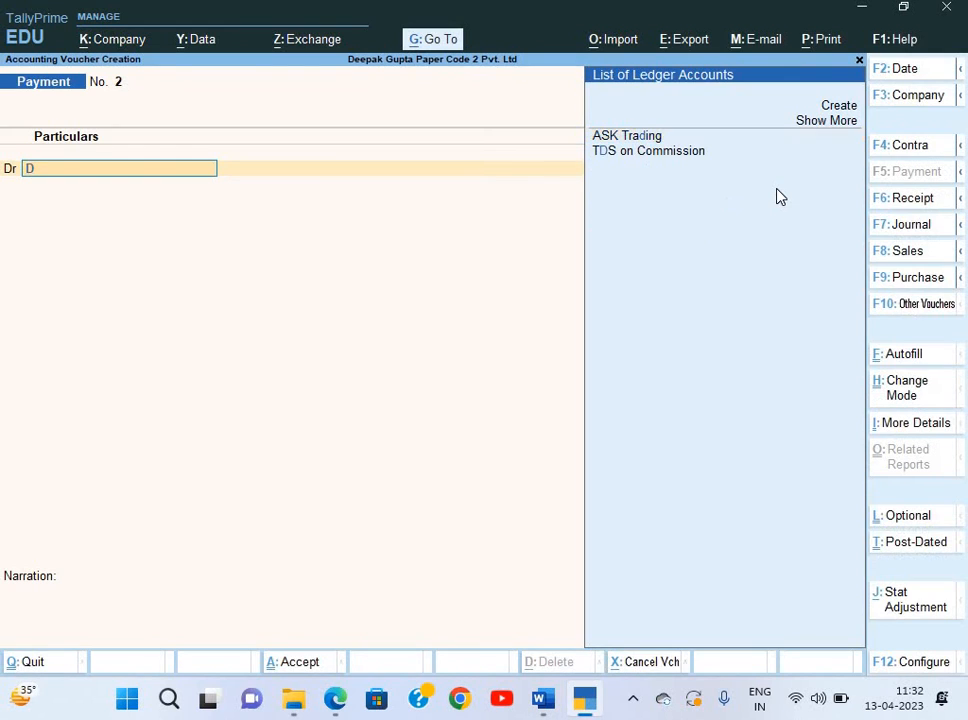
key(BackSpace)
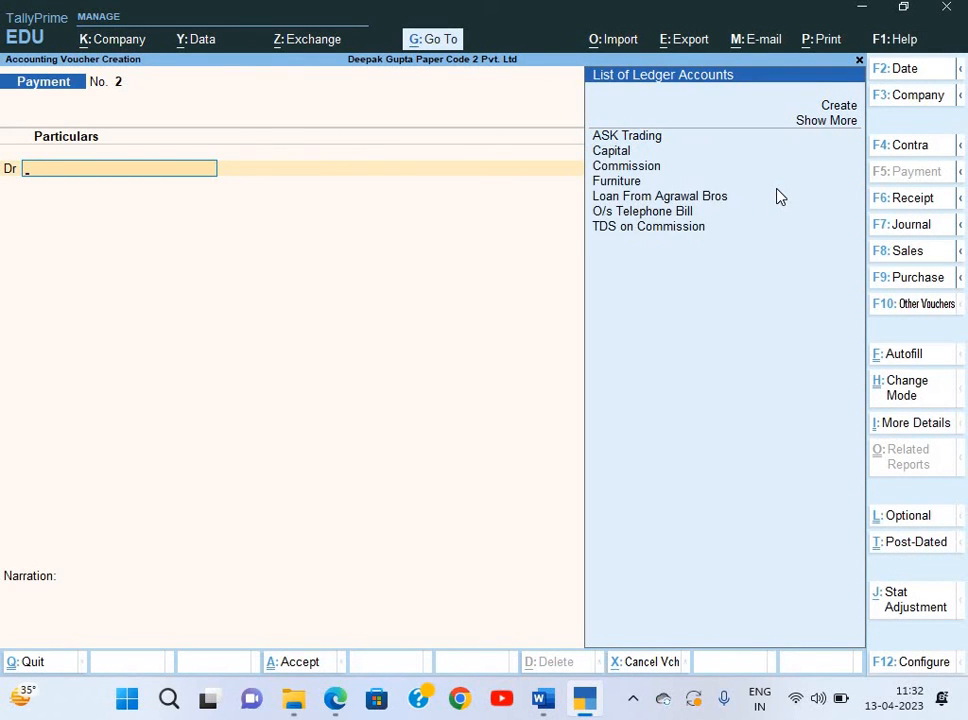
key(Escape)
key(Return)
Open the Day Book with the period starting 1-Apr-21.
key(k)
key(alt+F2)
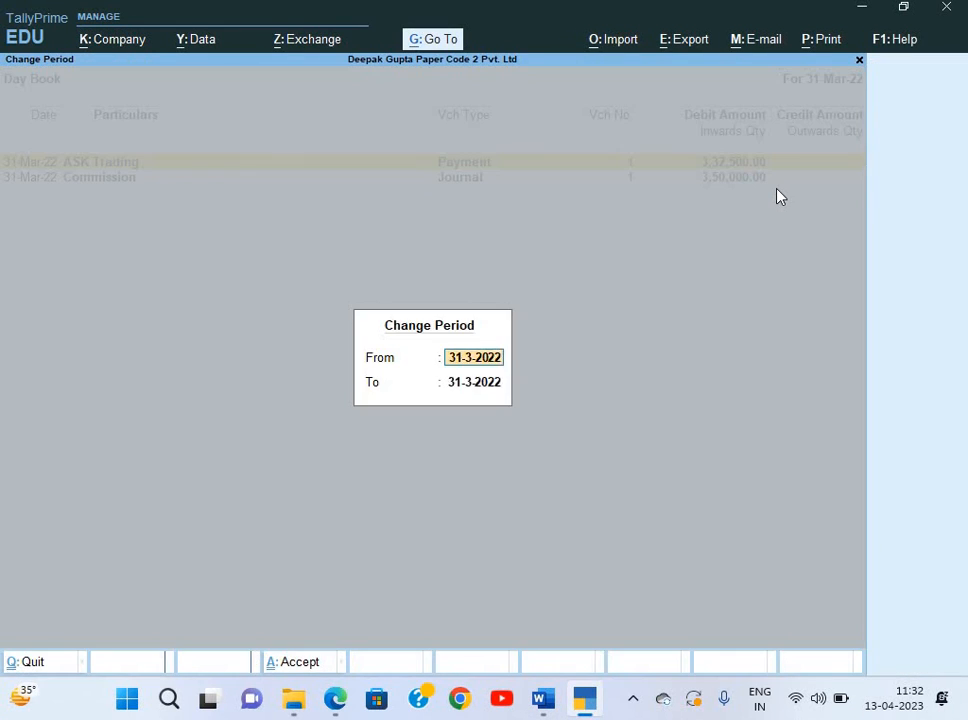
text(1-4-21)
key(Return)
key(Return)
Redate the ASK Trading payment and its cheque instrument date to 1-Jul-21 and save.
key(Return)
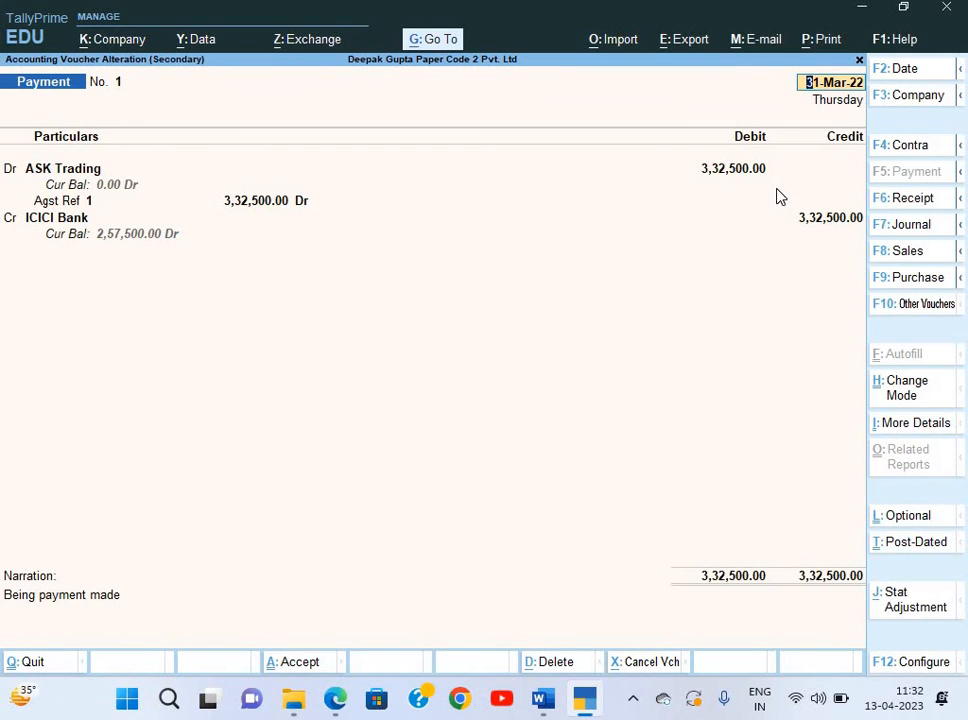
text(1-7)
key(Return)
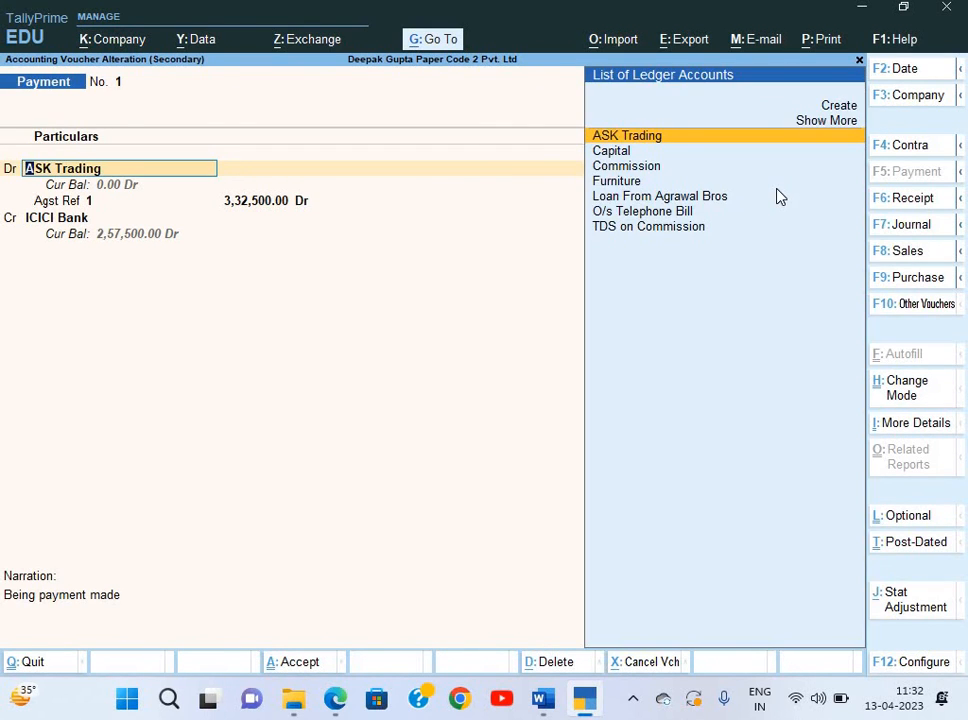
key(Return)
key(Return)
key(Return)
key(Return)
key(Return)
key(Return)
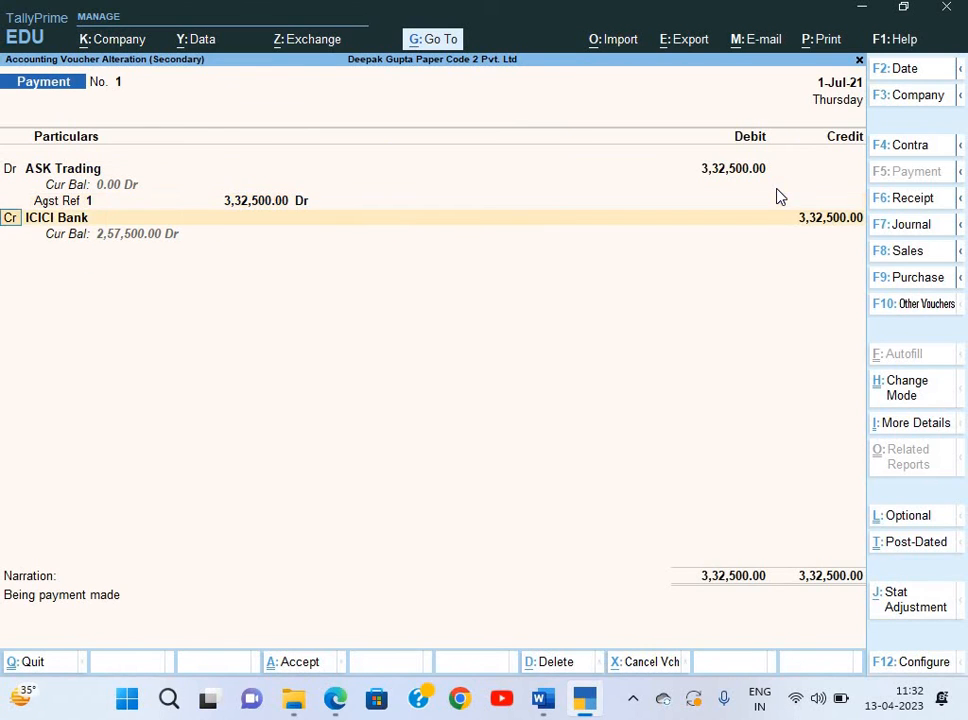
key(Return)
key(Return)
key(Return)
key(Return)
key(Return)
key(Return)
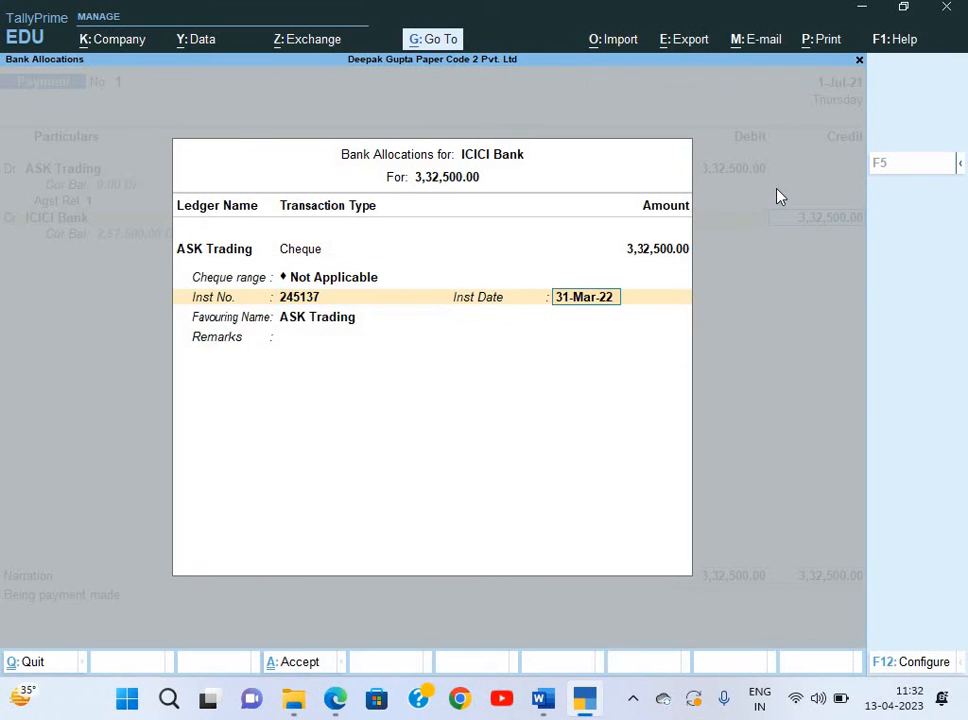
text(1-)
key(Return)
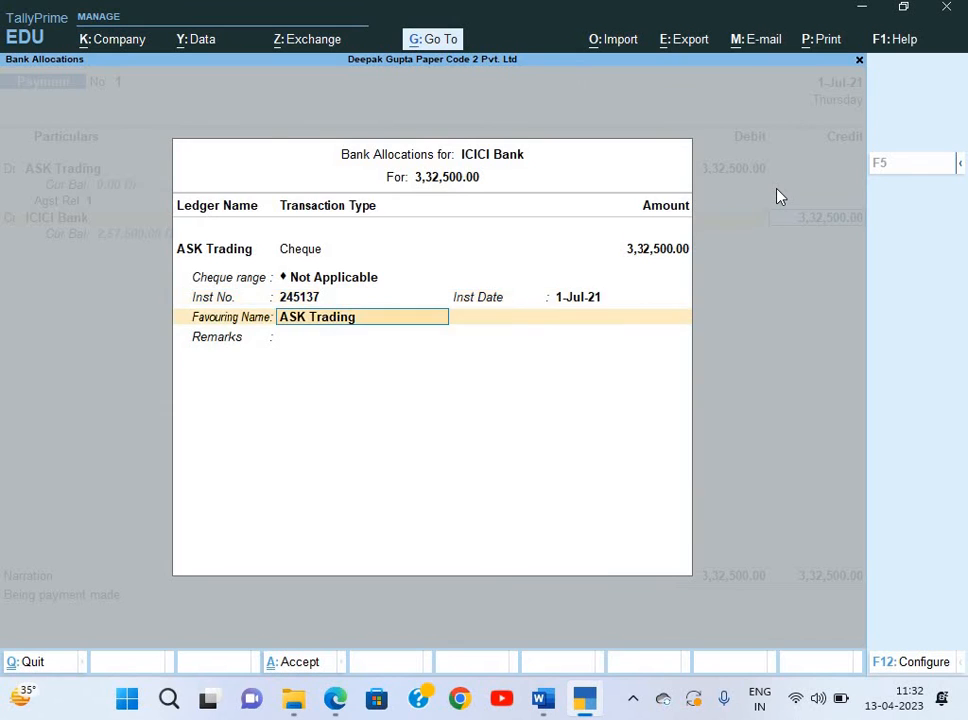
key(ctrl+a)
key(ctrl+a)
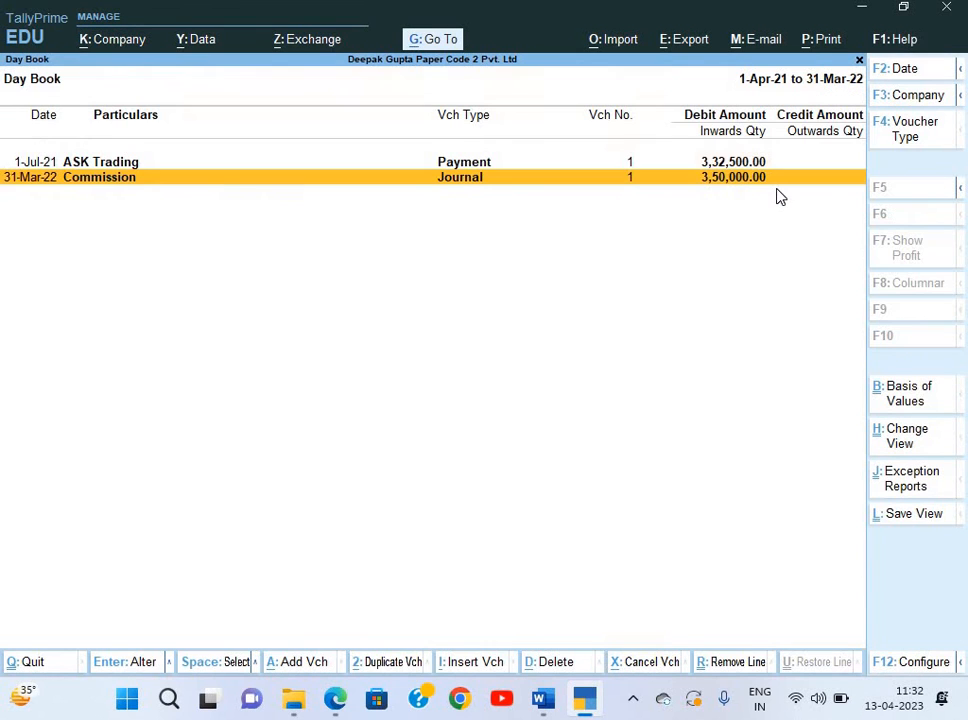
key(Up)
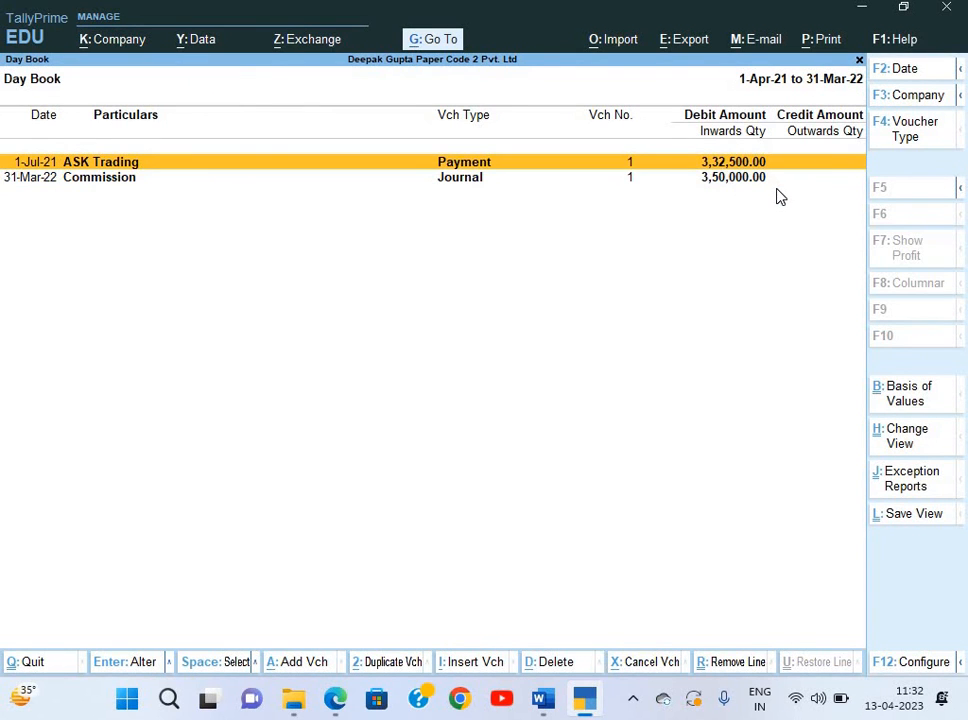
Redate the Commission journal with its TDS/1 reference to 1-Jul-21 and save it.
key(Down)
key(Return)
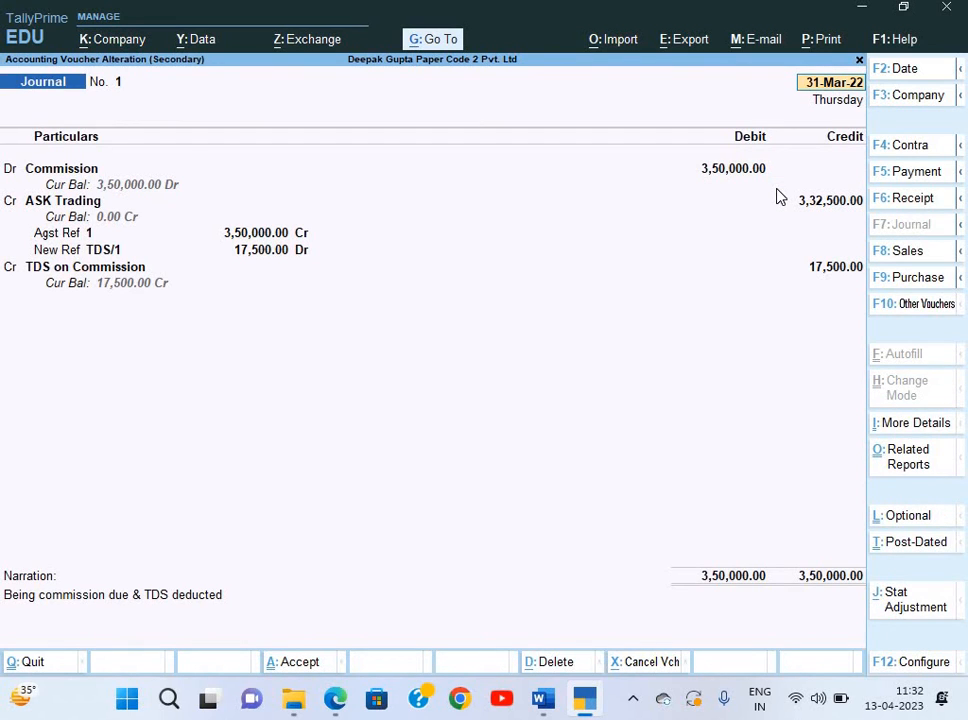
key(F2)
text(1)
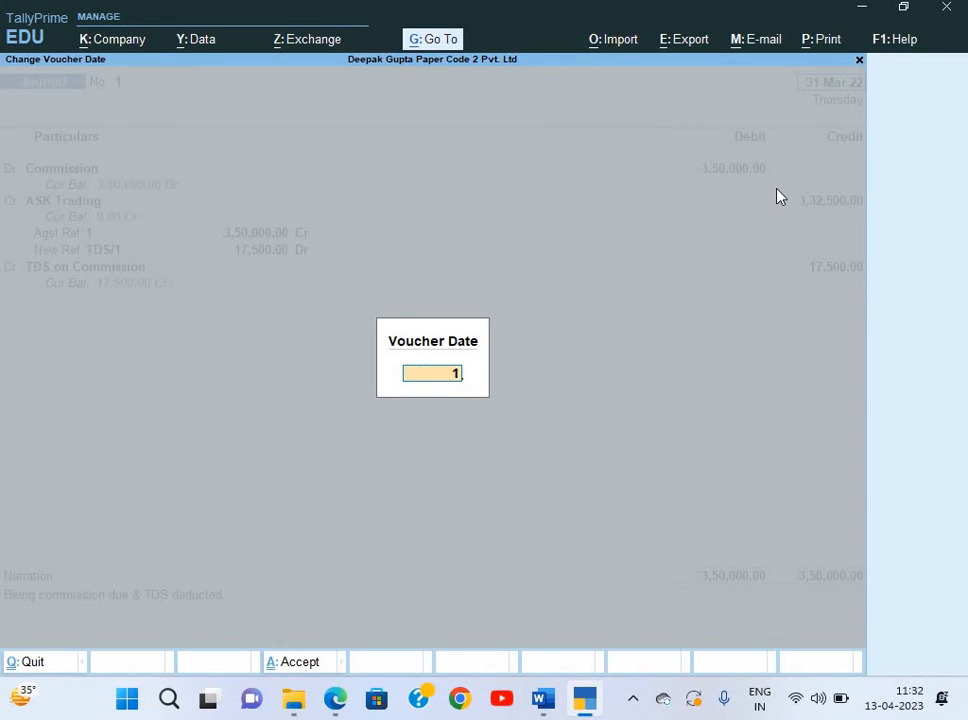
text(-7)
key(Return)
key(Return)
key(Return)
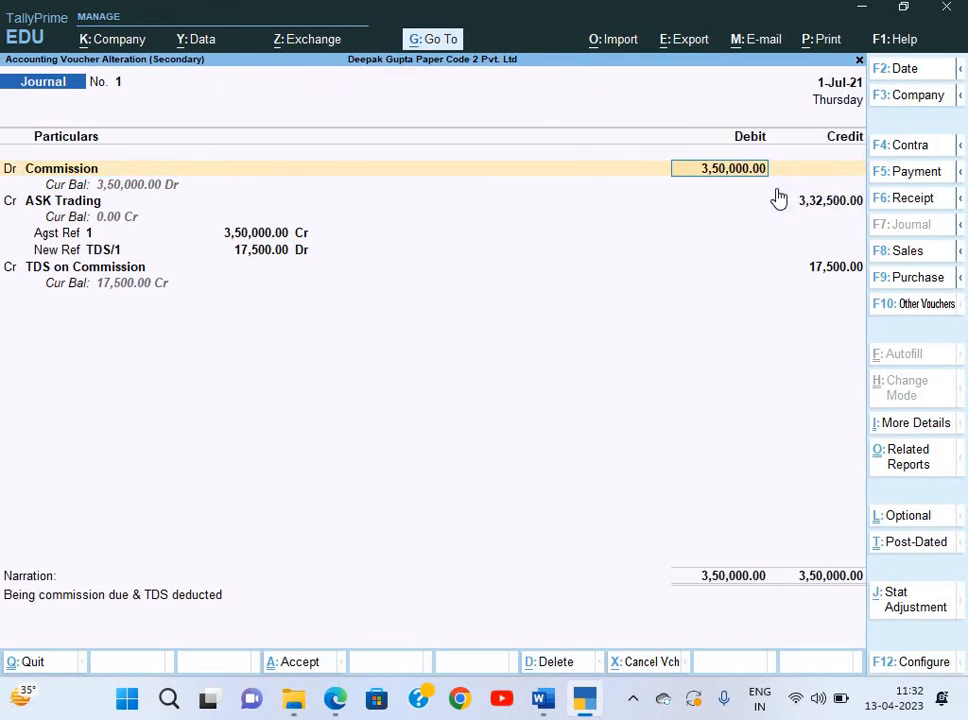
key(Return)
key(Return)
key(Return)
key(Return)
key(Return)
key(Return)
key(Return)
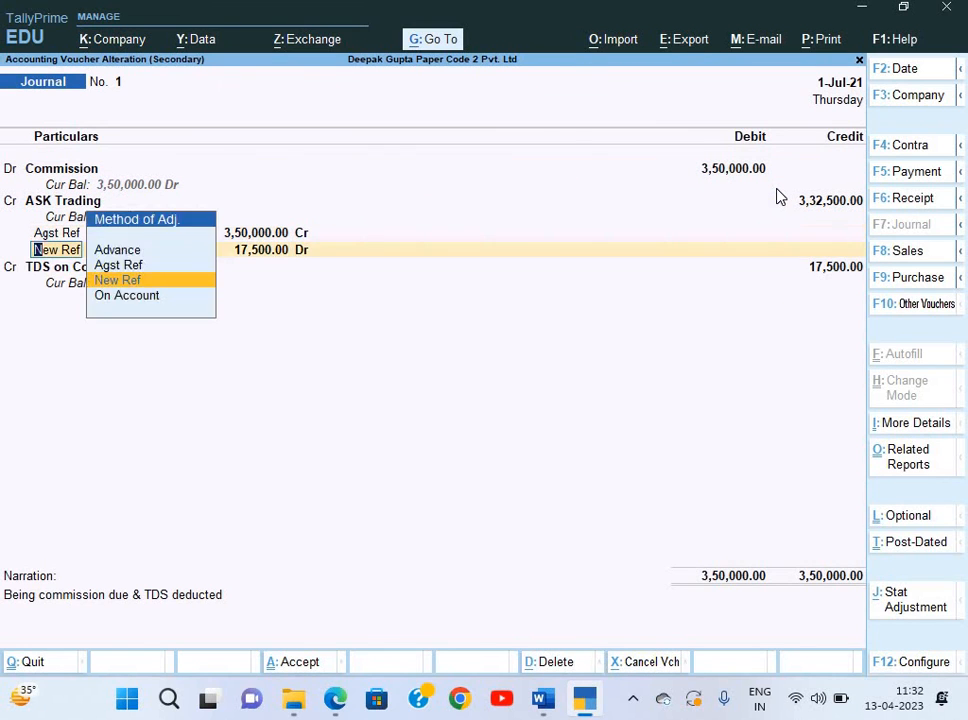
key(Return)
key(Return)
key(Return)
key(Return)
key(Return)
key(ctrl)
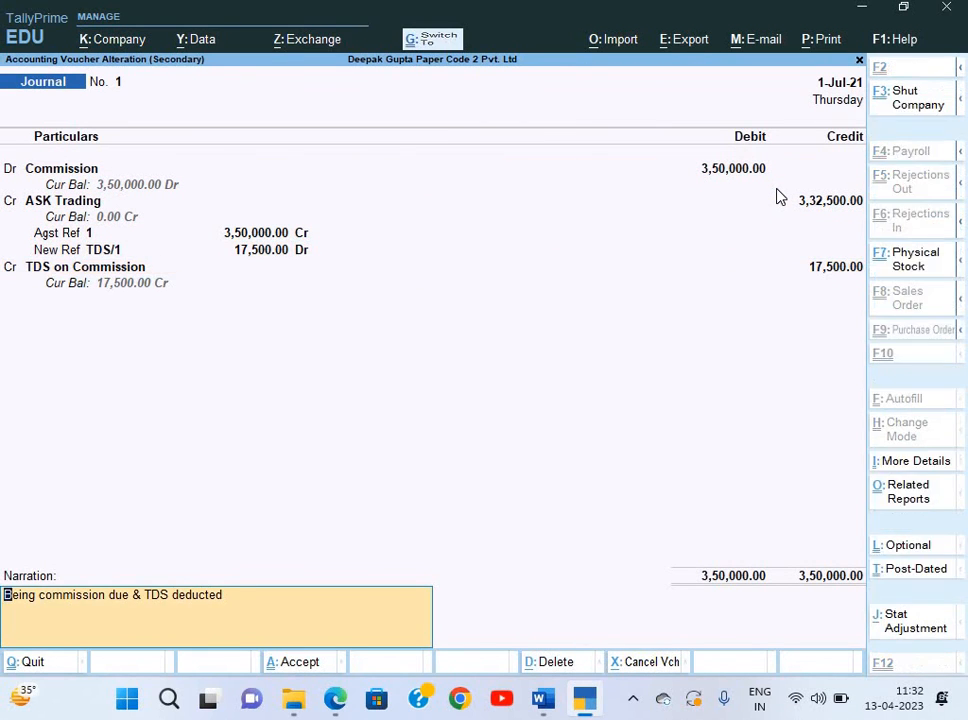
key(ctrl+a)
Close the Day Book and switch to the exam paper in Word.
key(Escape)
key(Escape)
key(Escape)
key(Escape)
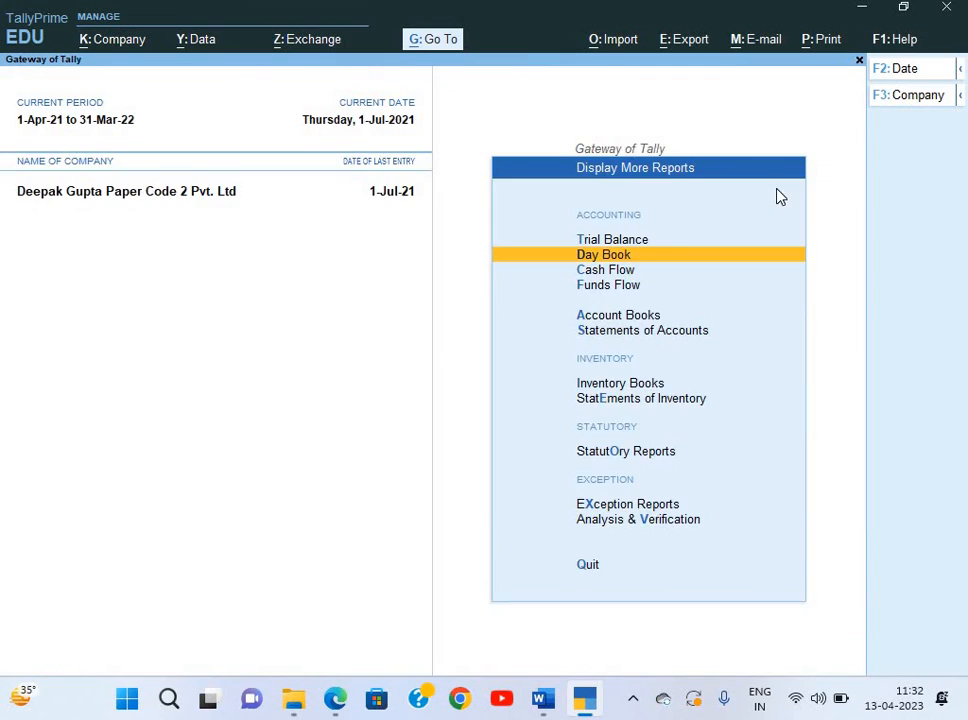
key(alt+Tab)
key(alt+Tab)
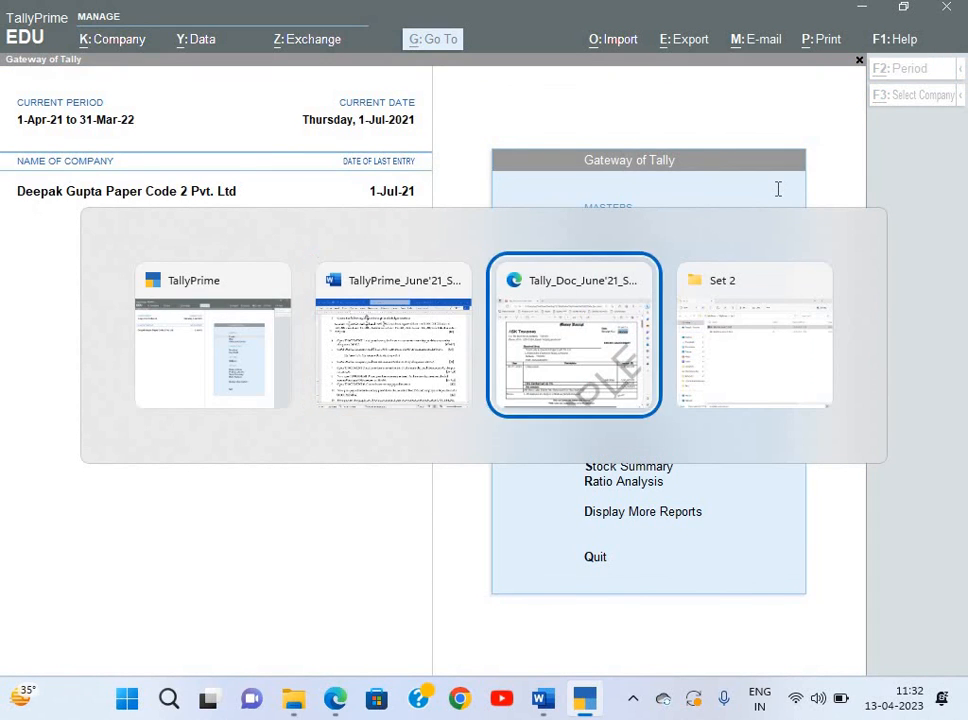
key(alt+Tab)
key(alt+Tab)
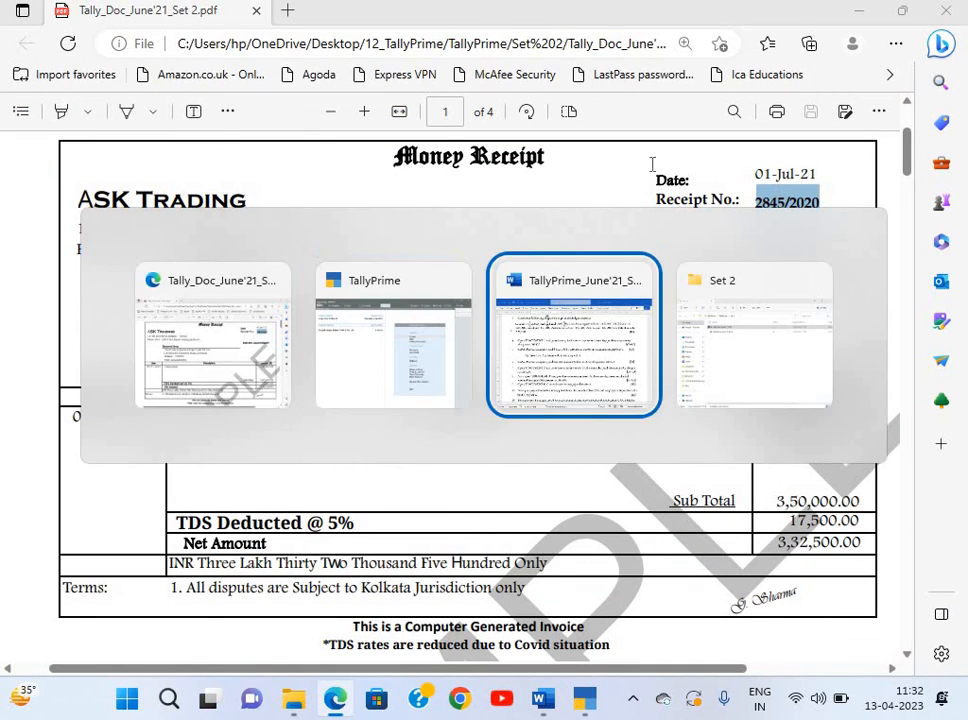
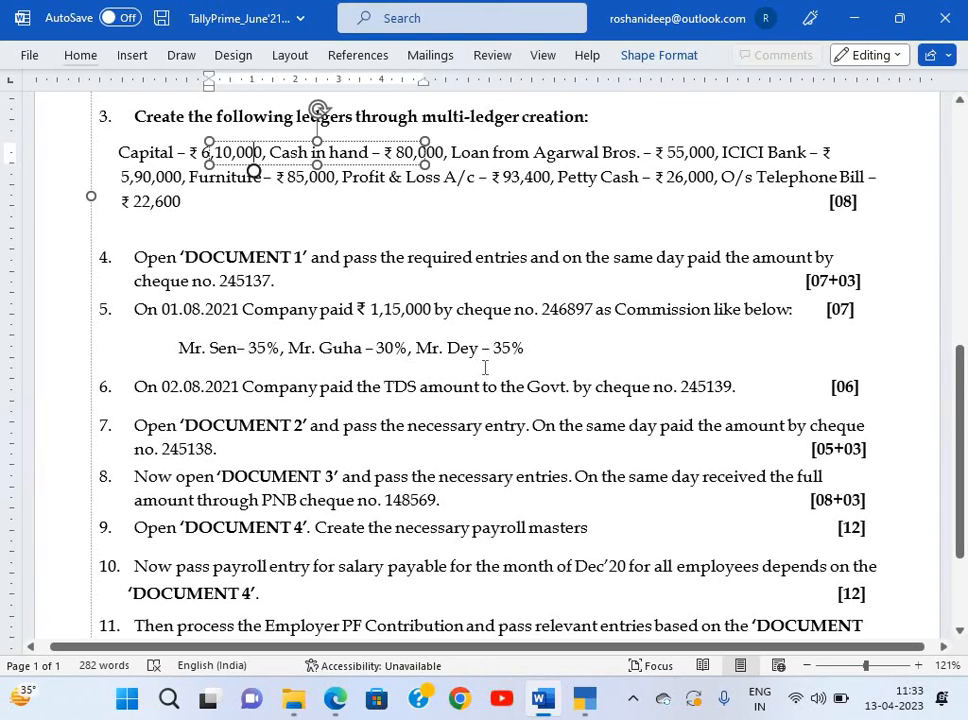
Return to TallyPrime and briefly check the list of masters to create.
key(alt+Tab)
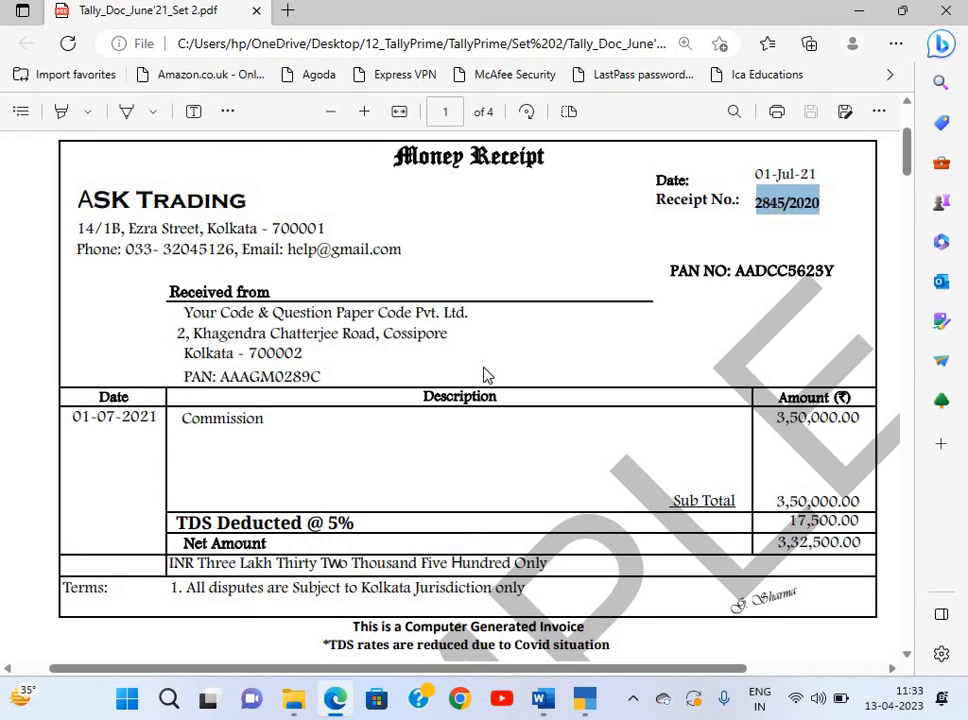
key(alt+Tab)
key(alt+Tab)
key(Down)
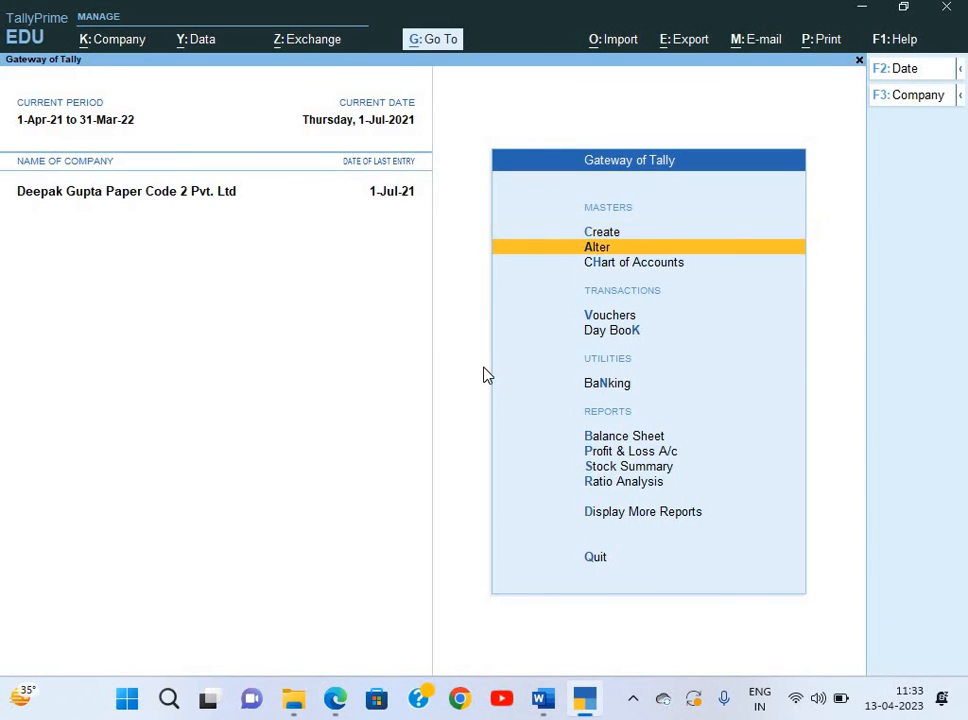
key(Up)
key(Return)
key(Down)
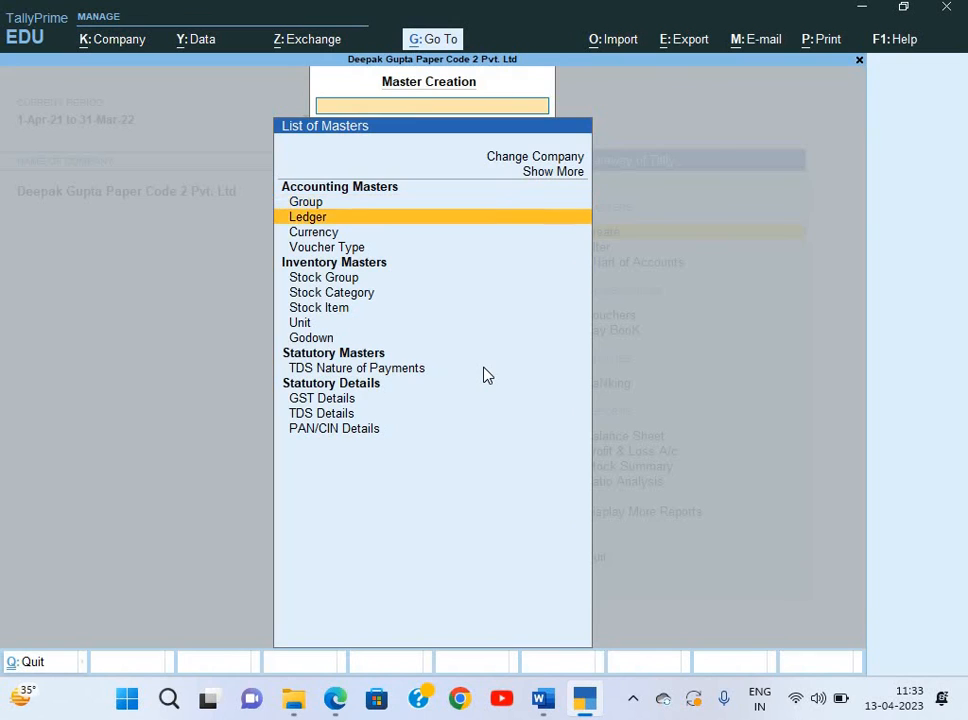
key(Escape)
Set Enable Cost Centres to Yes in the F11 company features and accept.
key(F11)
key(Return)
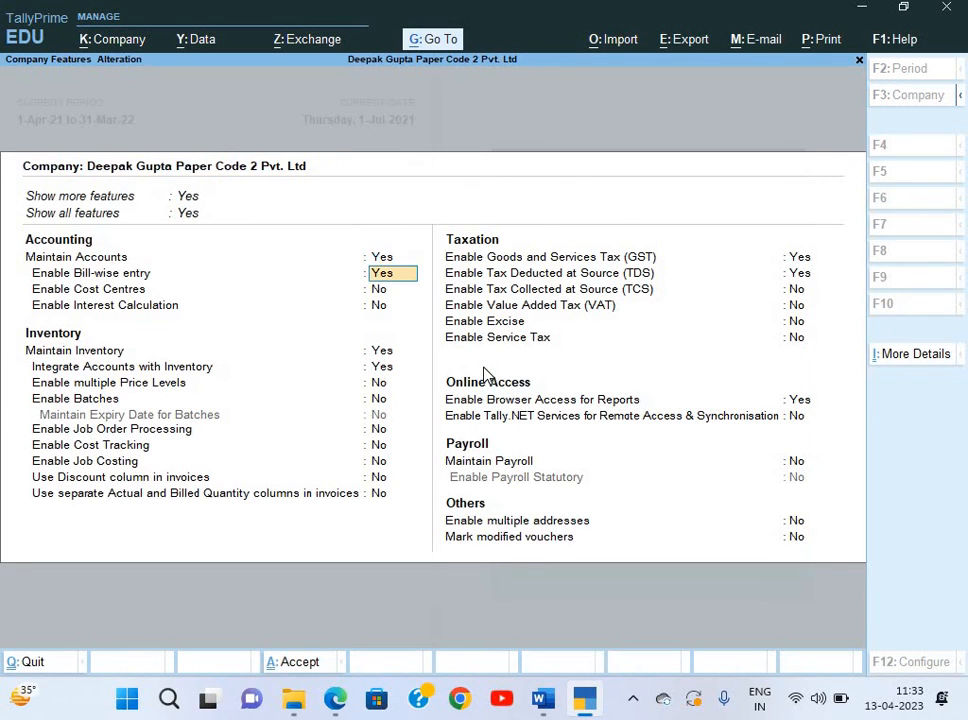
key(Return)
text(y)
key(Return)
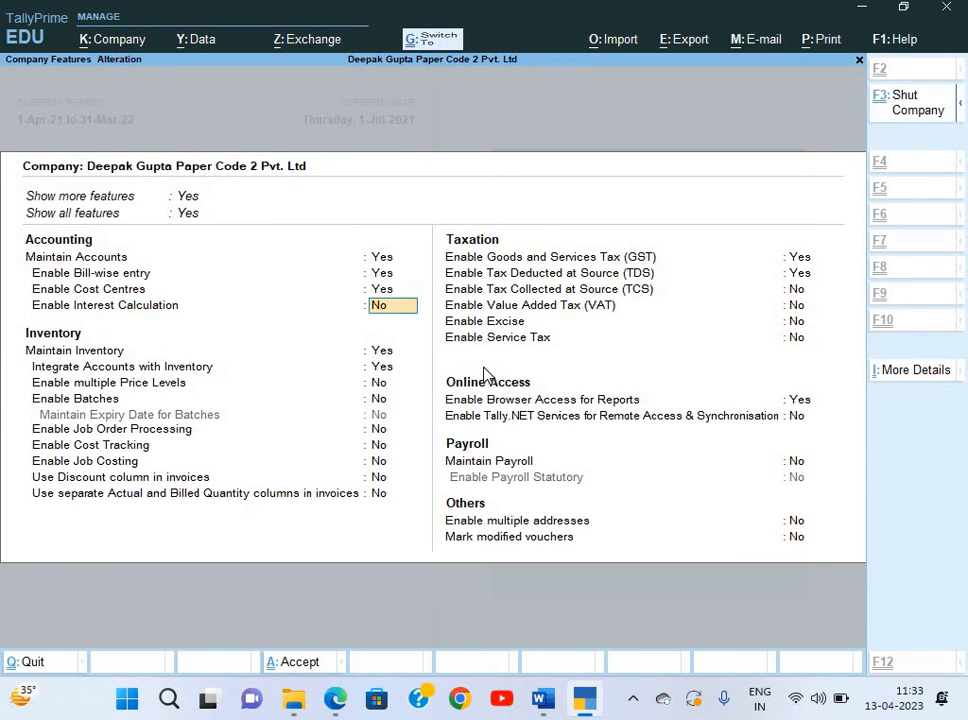
key(ctrl+a)
key(Return)
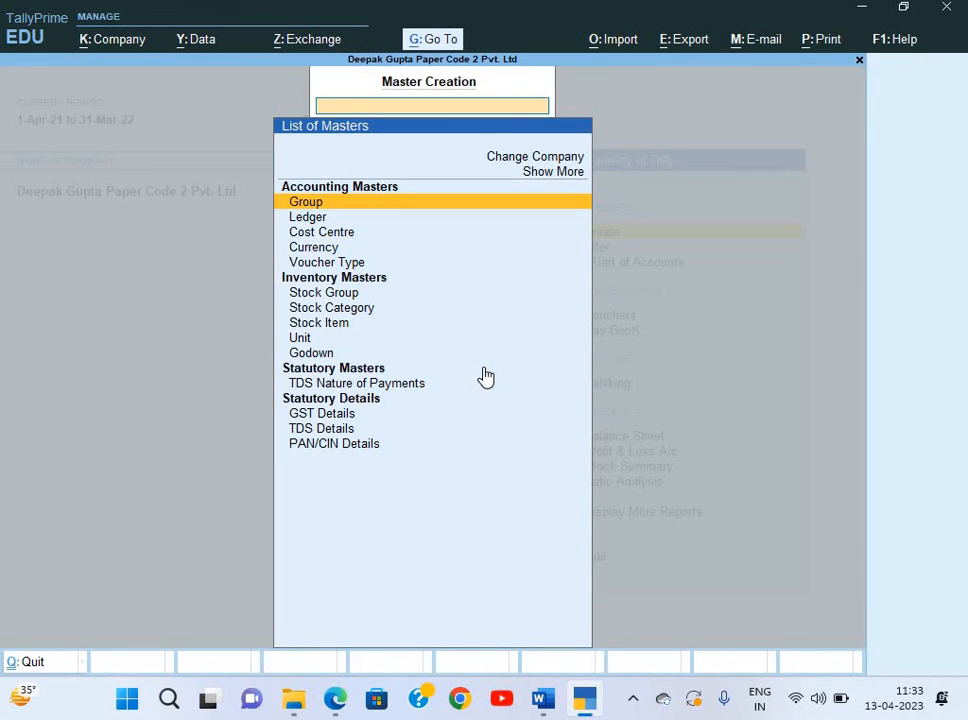
Create and save a new cost category named Salesman.
key(Up)
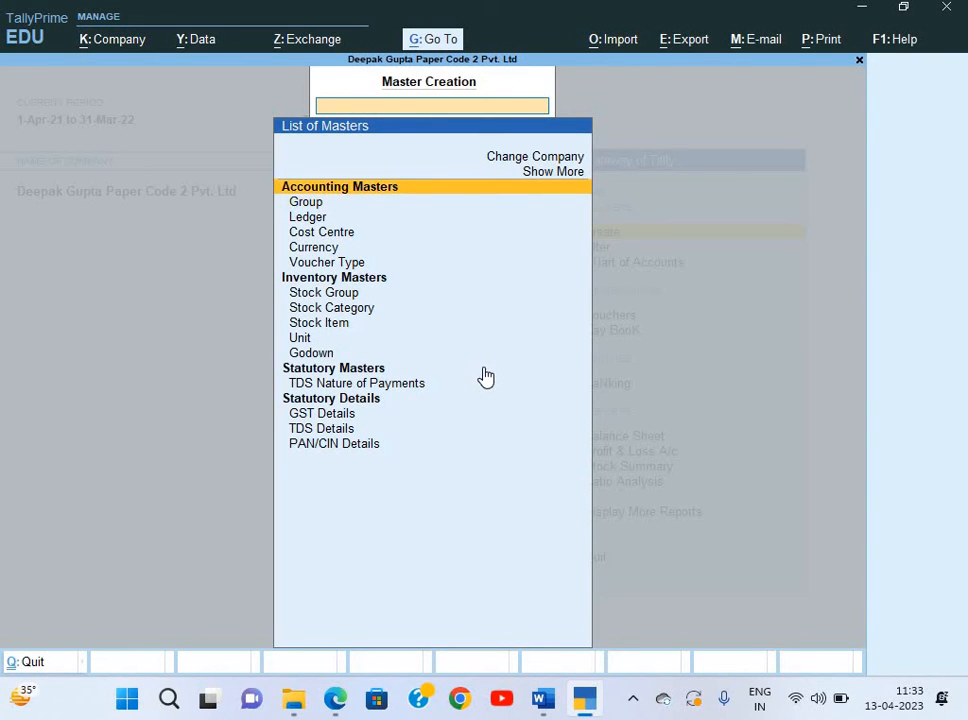
key(Up)
key(Return)
key(Down)
key(Down)
key(Down)
key(Down)
key(Down)
key(Down)
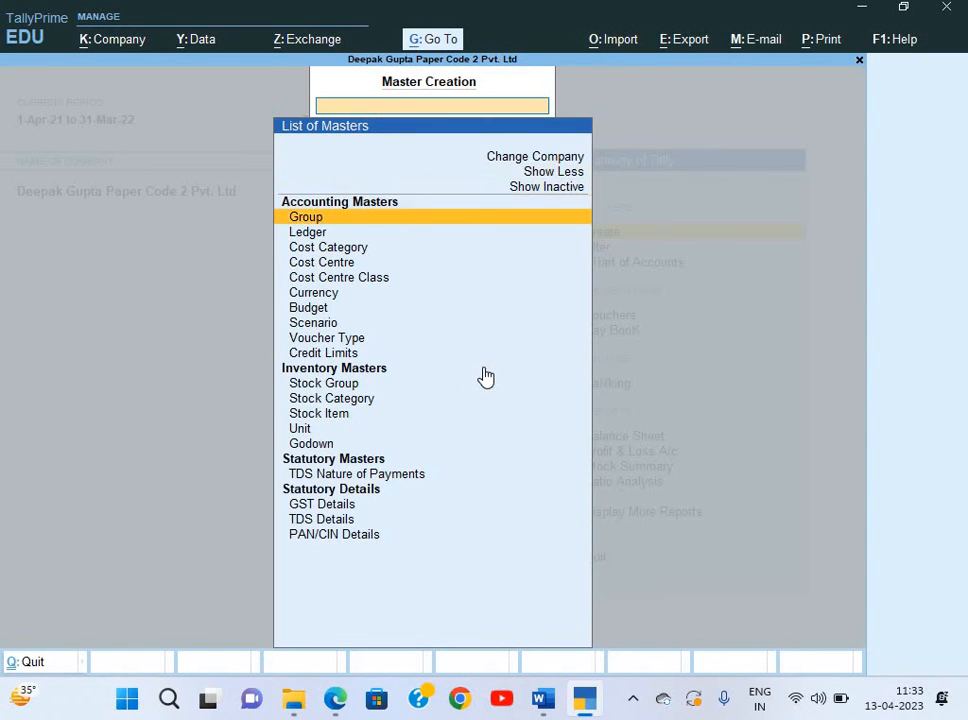
key(Up)
key(Up)
key(Return)
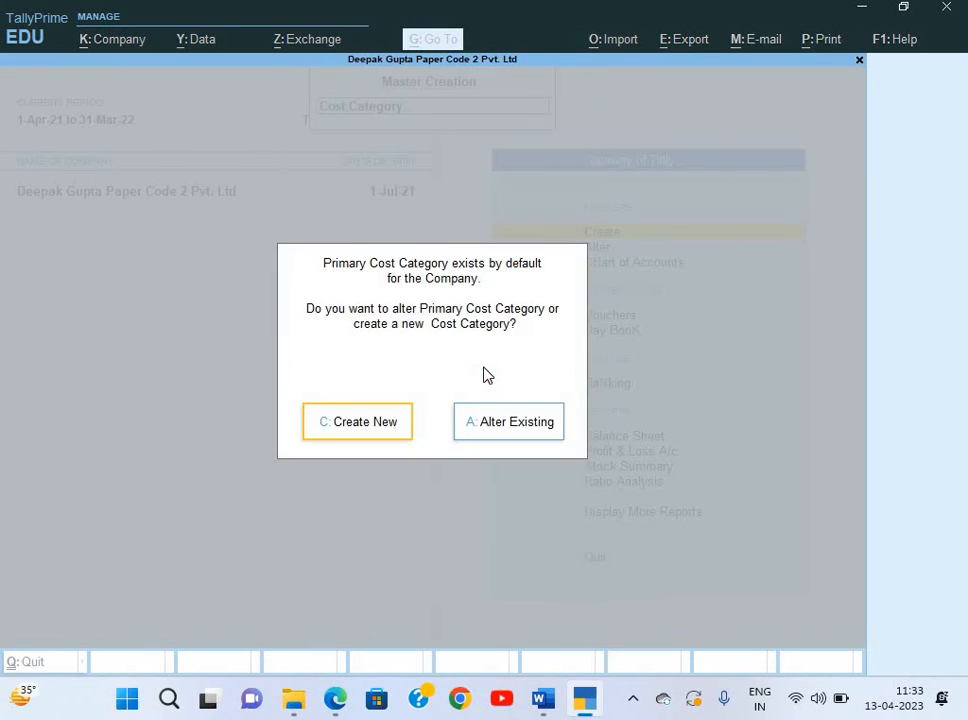
key(Return)
text(Sal)
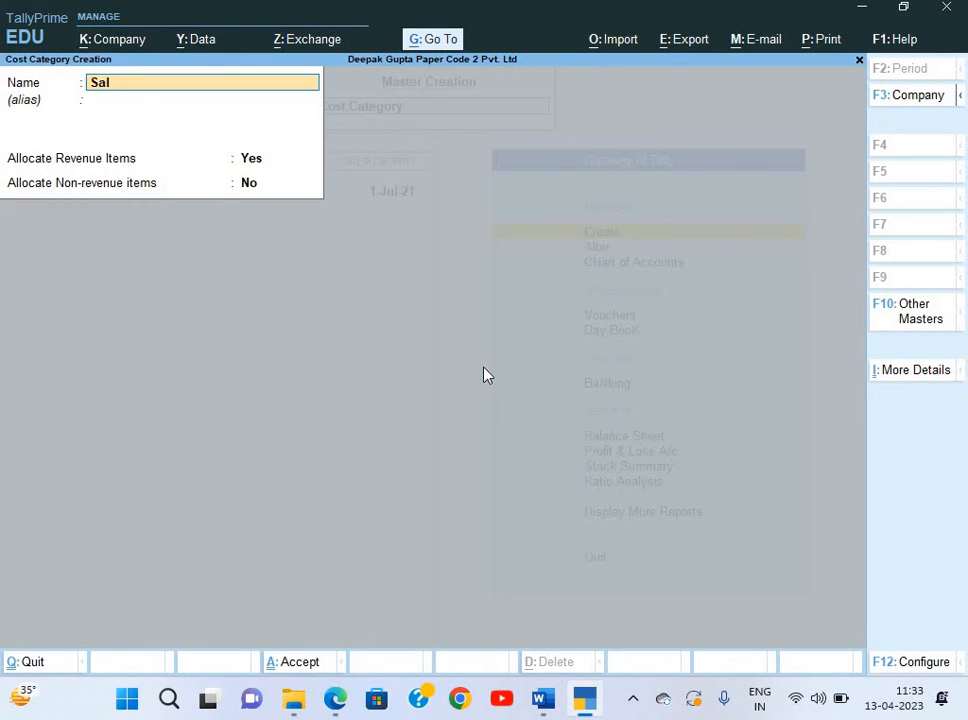
text(esman)
key(Return)
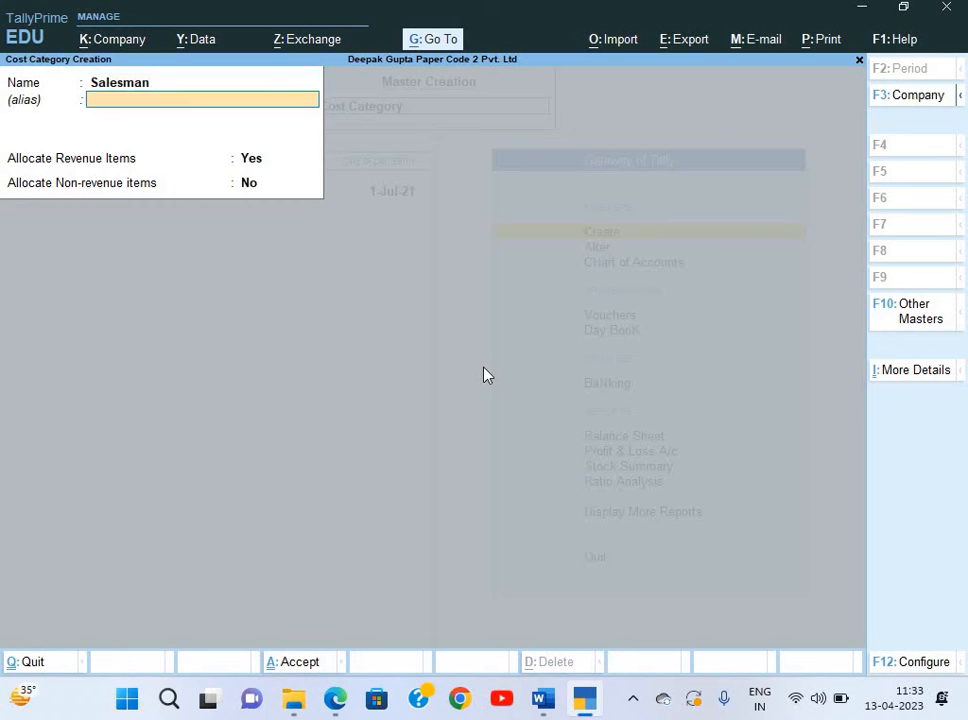
key(Return)
key(Return)
key(Return)
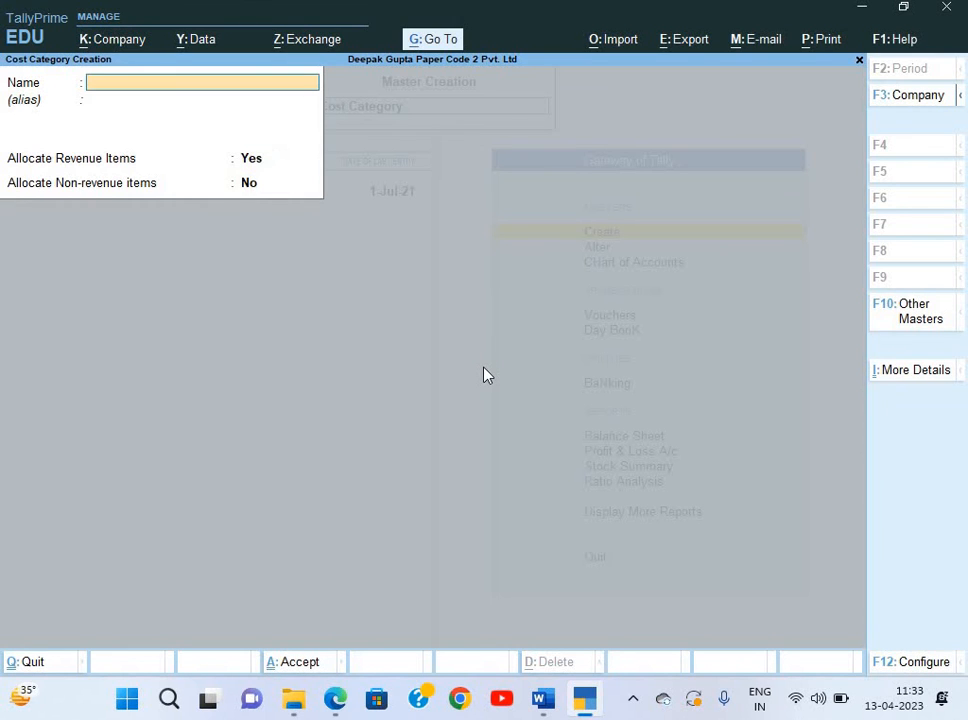
key(Escape)
key(Down)
key(Return)
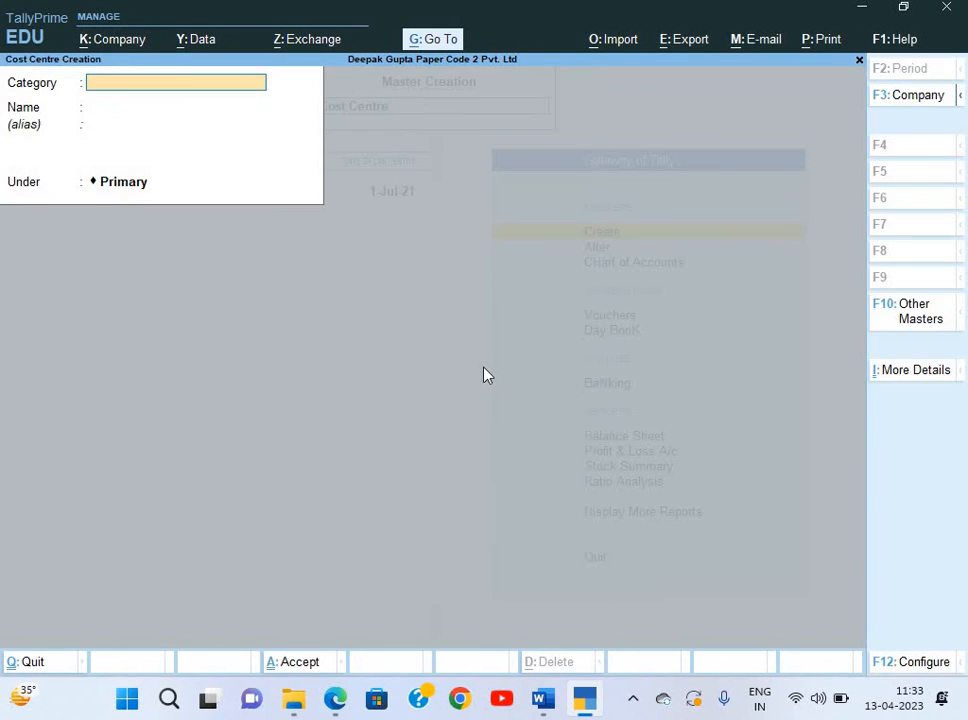
Create the first salesman cost centre, Mr. Sen, under the Salesman category.
text(M.)
key(Down)
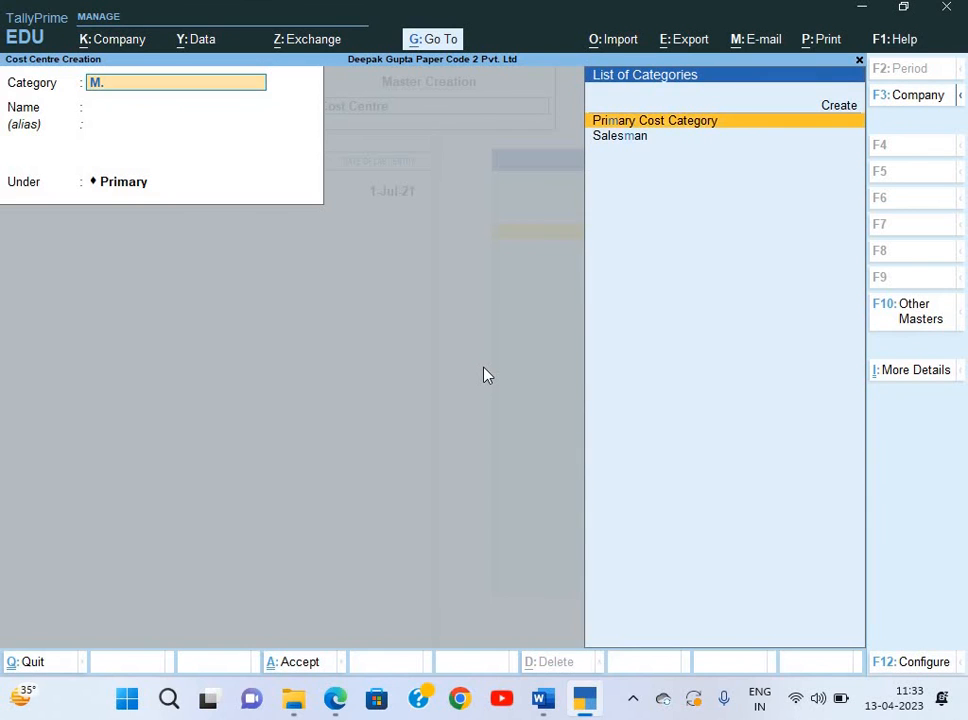
key(Down)
key(Return)
text(Mr.)
key(alt+Tab)
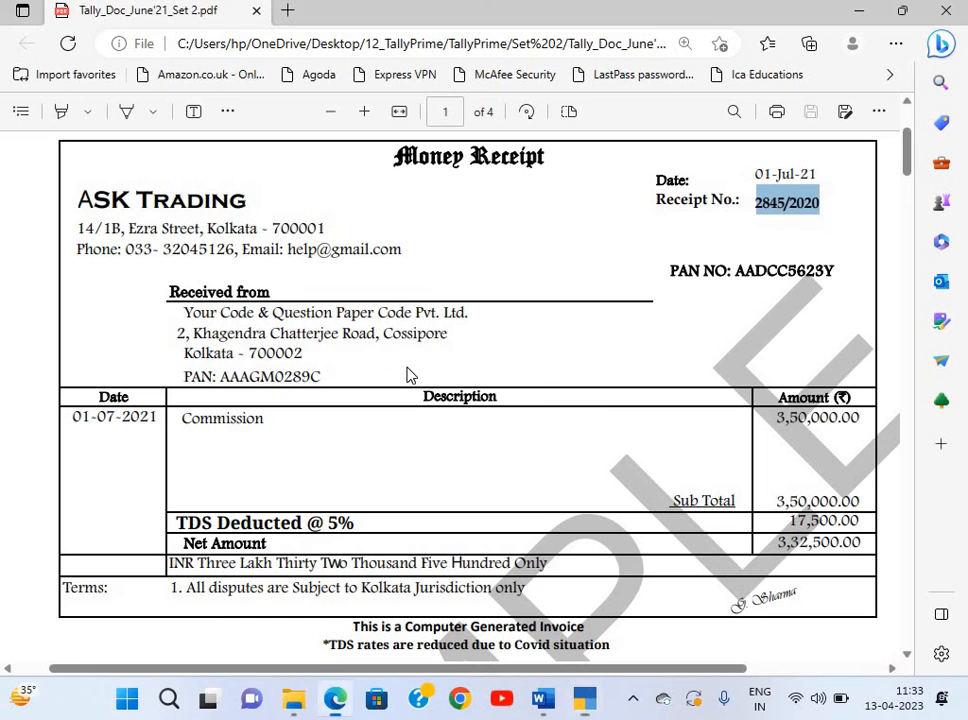
key(alt+Tab)
key(alt+Tab+Tab)
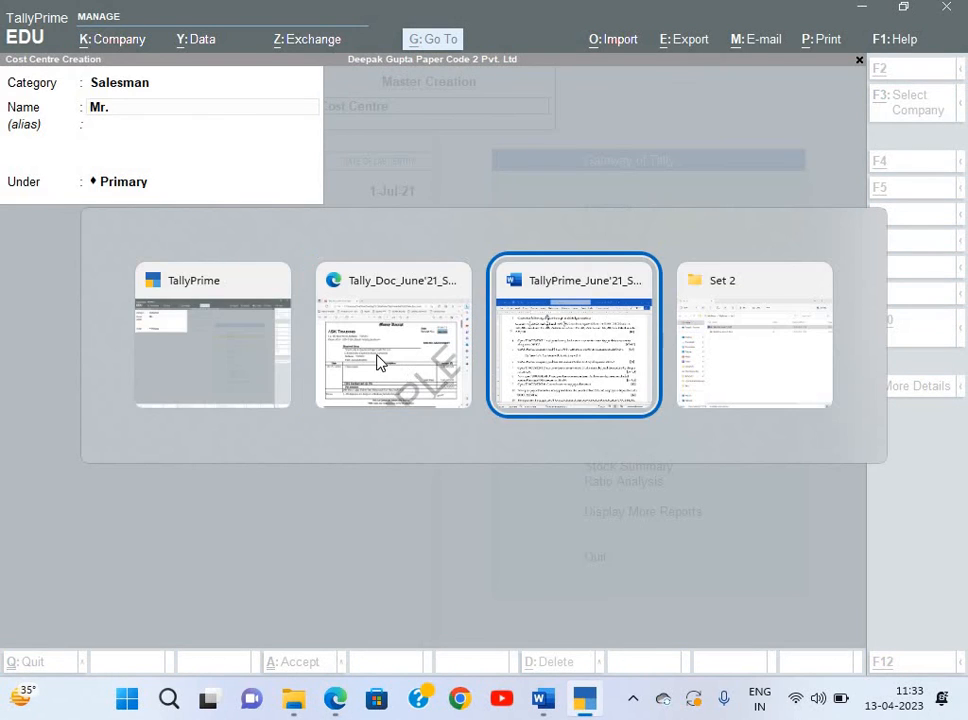
key(alt+Tab)
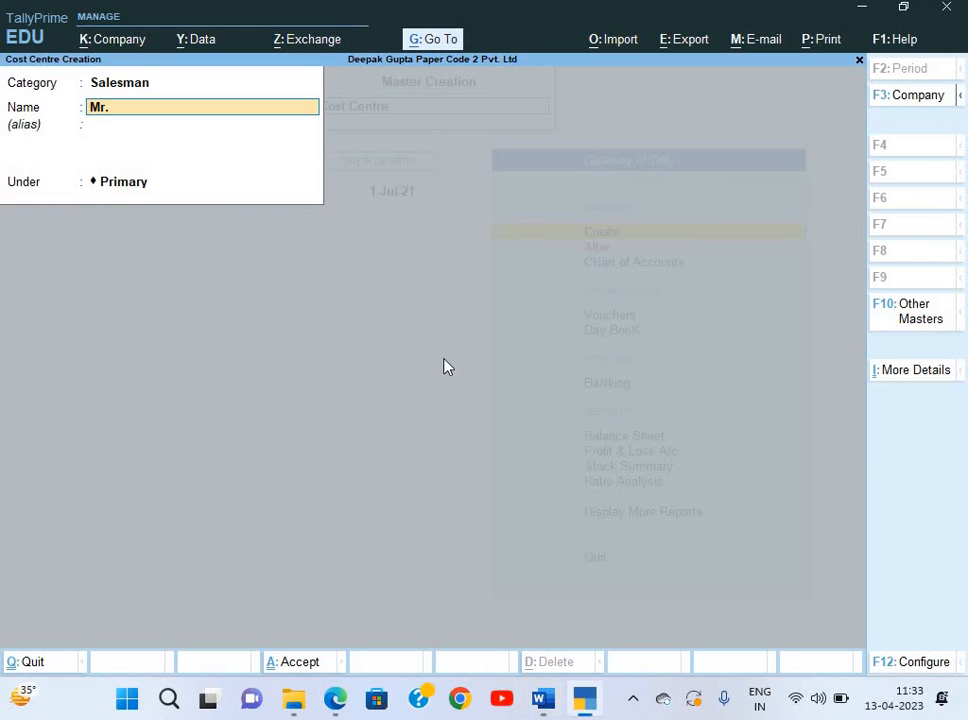
text(Son)
key(Return)
key(Return)
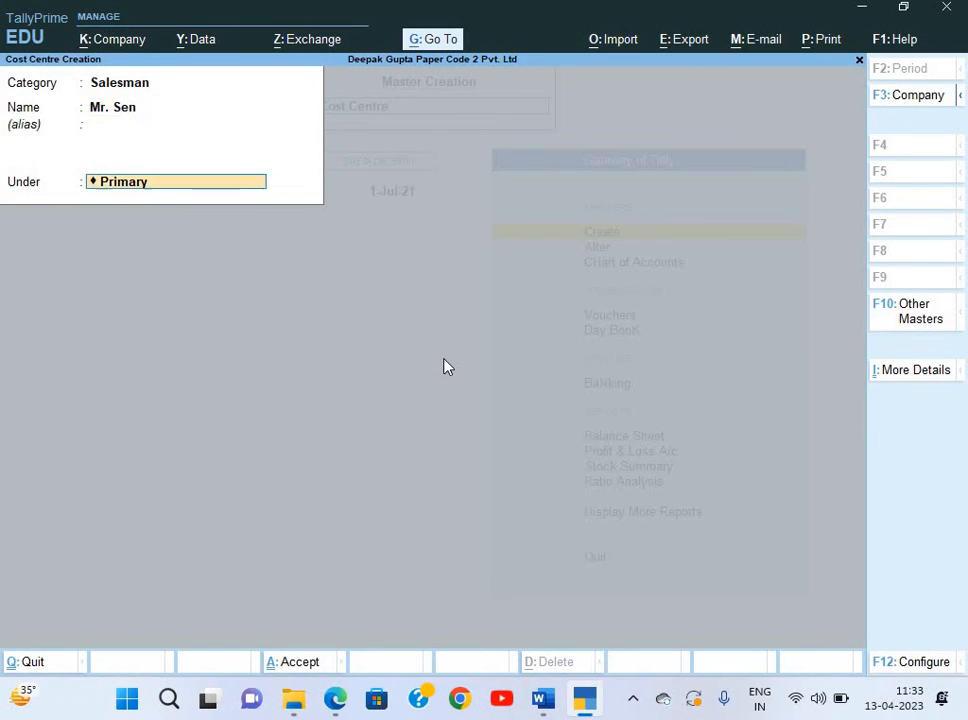
key(Return)
key(Return)
Create cost centres Mr. Guha and Mr. Dey under Salesman.
text(Mr.)
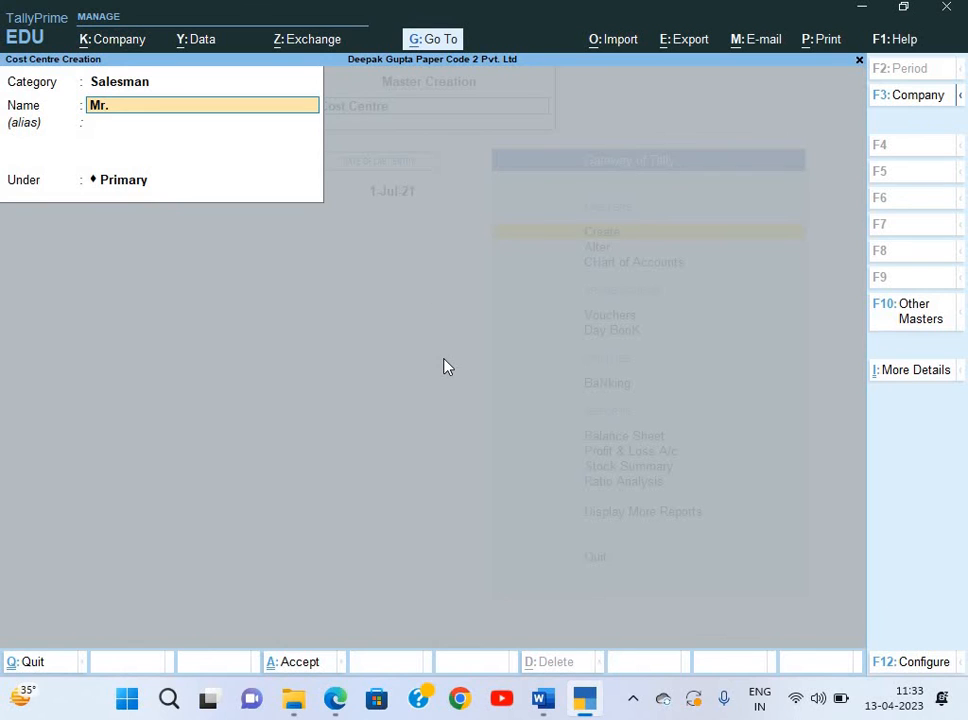
text( Guha)
key(Return)
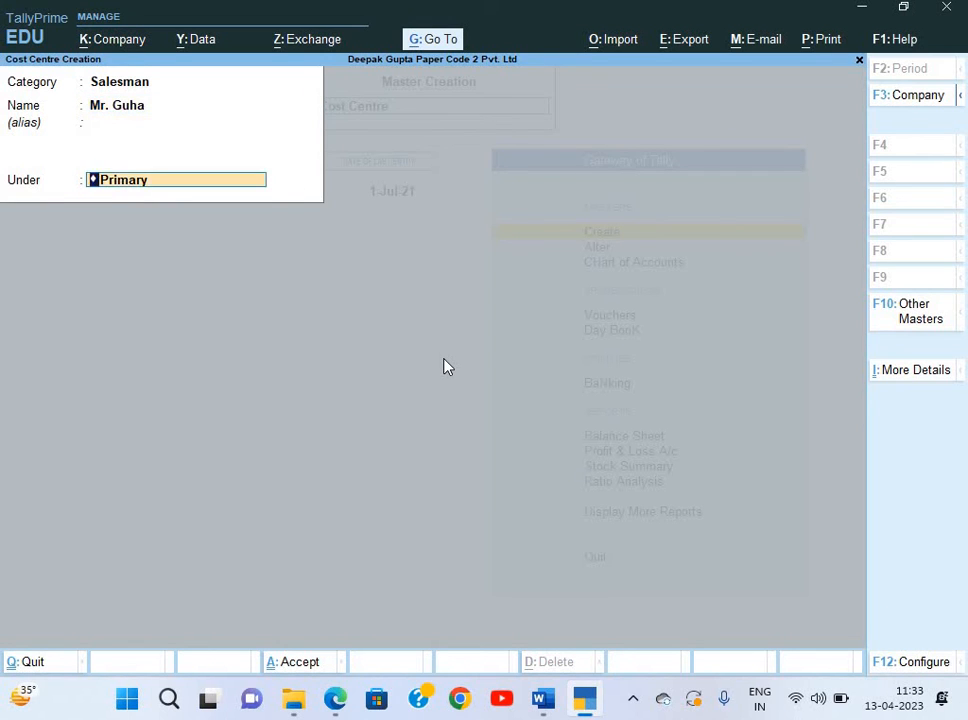
key(Return)
key(Return)
text(Mr.)
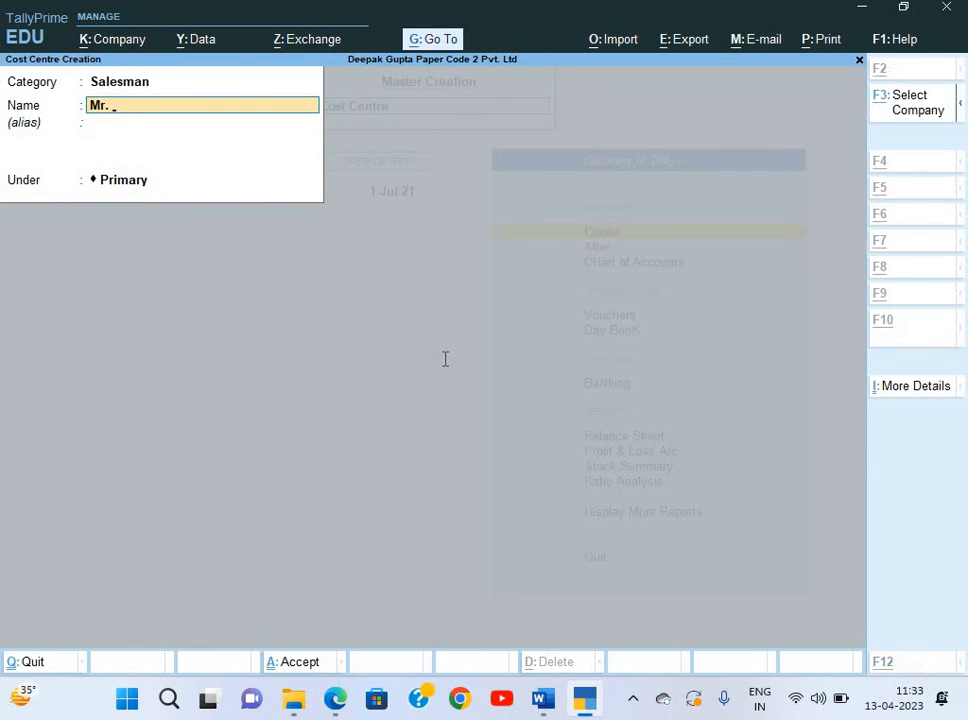
key(alt+Tab)
key(alt+Tab)
text(.)
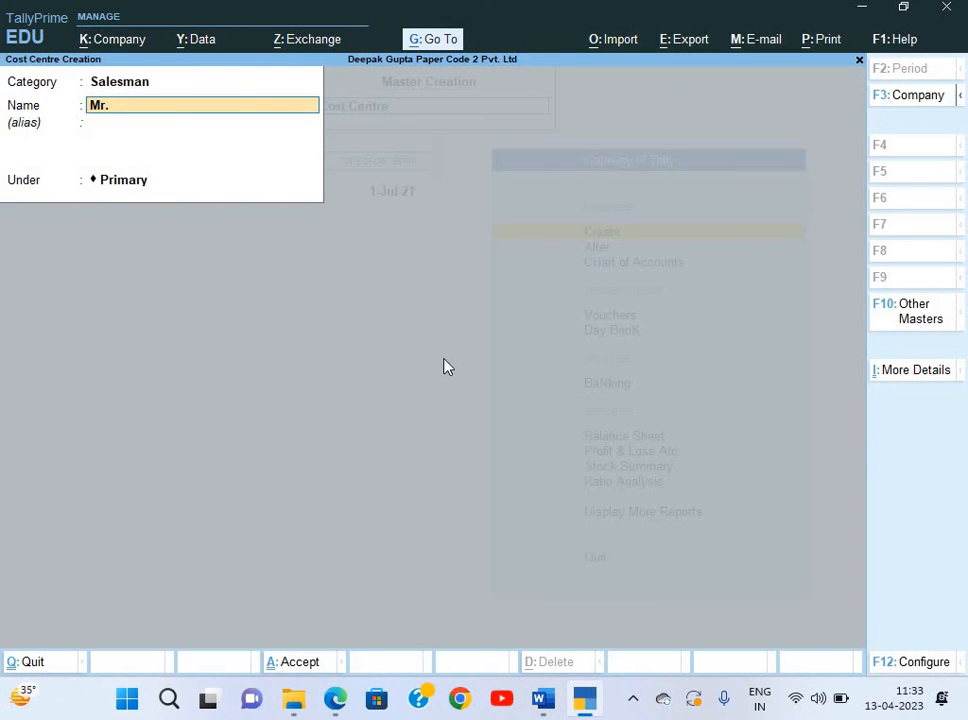
text( Dey)
key(Return)
key(Return)
key(Return)
key(Escape)
key(Down)
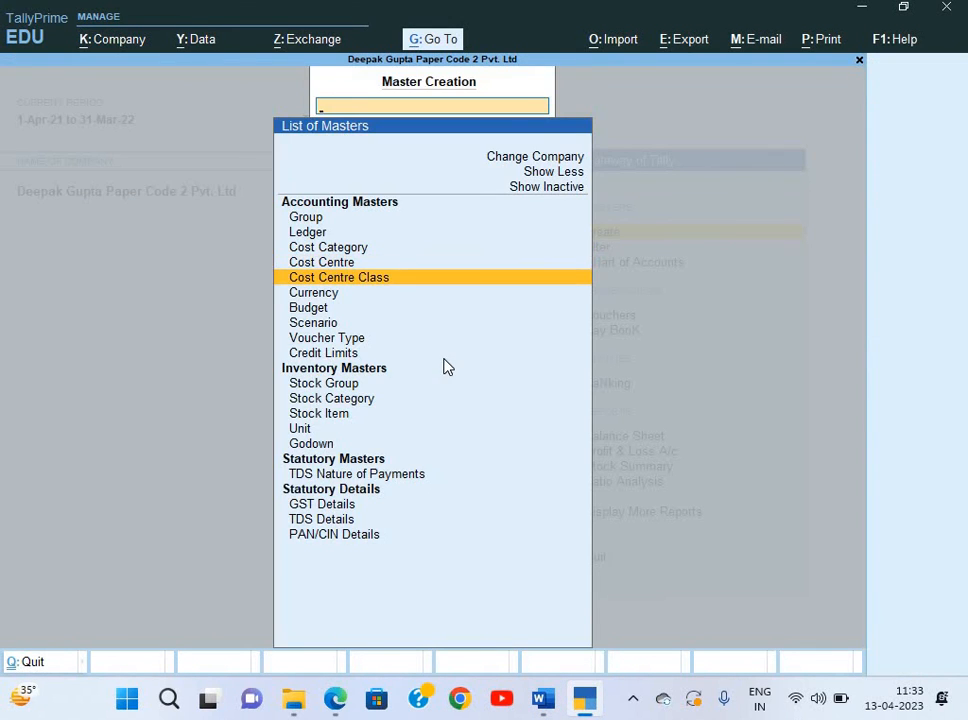
Start a cost centre class named 'Comm. %Age' using the Salesman category.
key(Return)
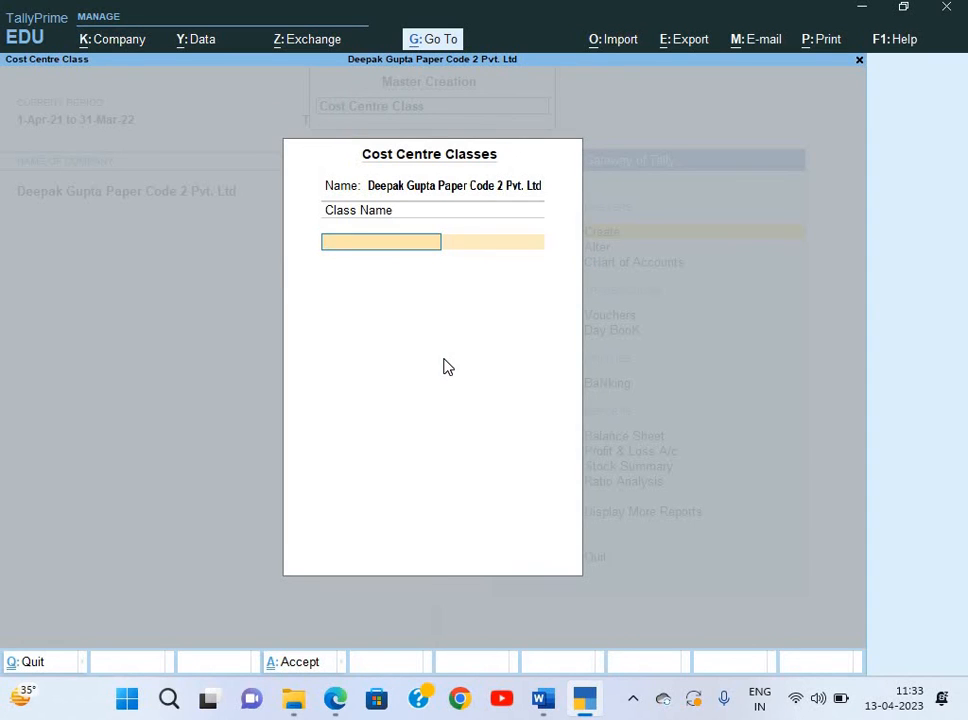
text(Comm. %Age)
key(Return)
key(Down)
key(Return)
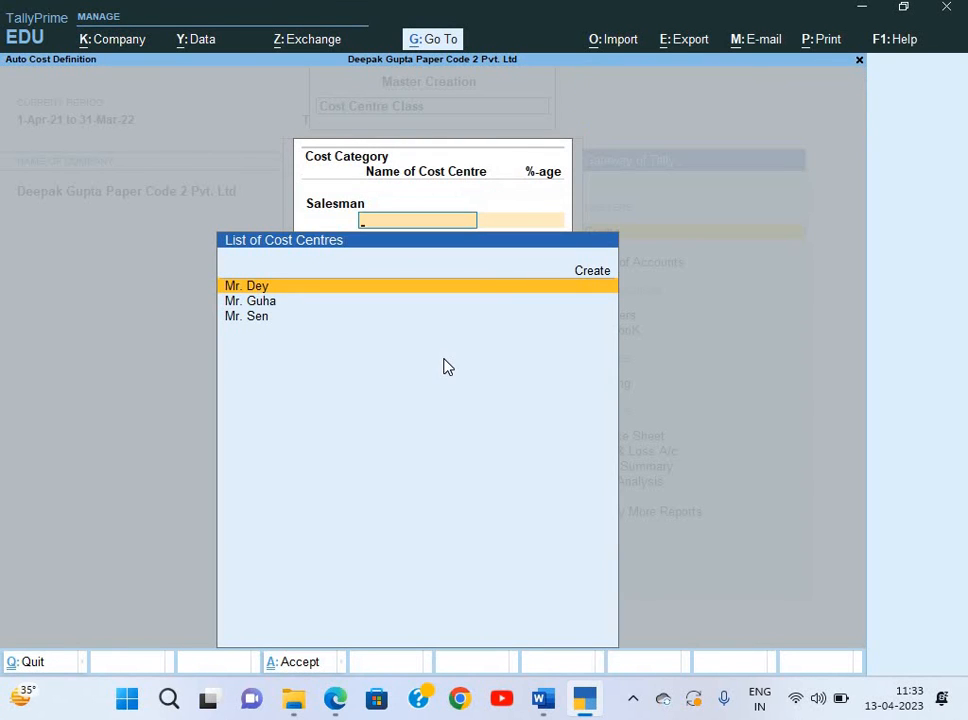
Allocate Mr. Sen 35%, Mr. Guha 30%, Mr. Dey 35% and save the class.
key(Down)
key(Down)
key(Return)
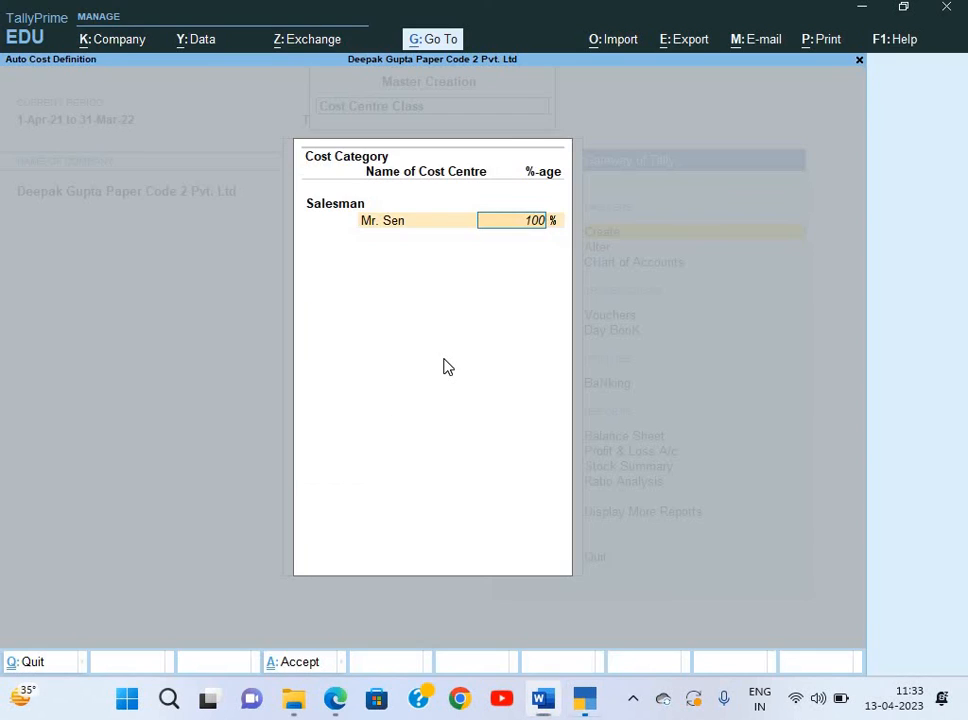
text(35)
key(Return)
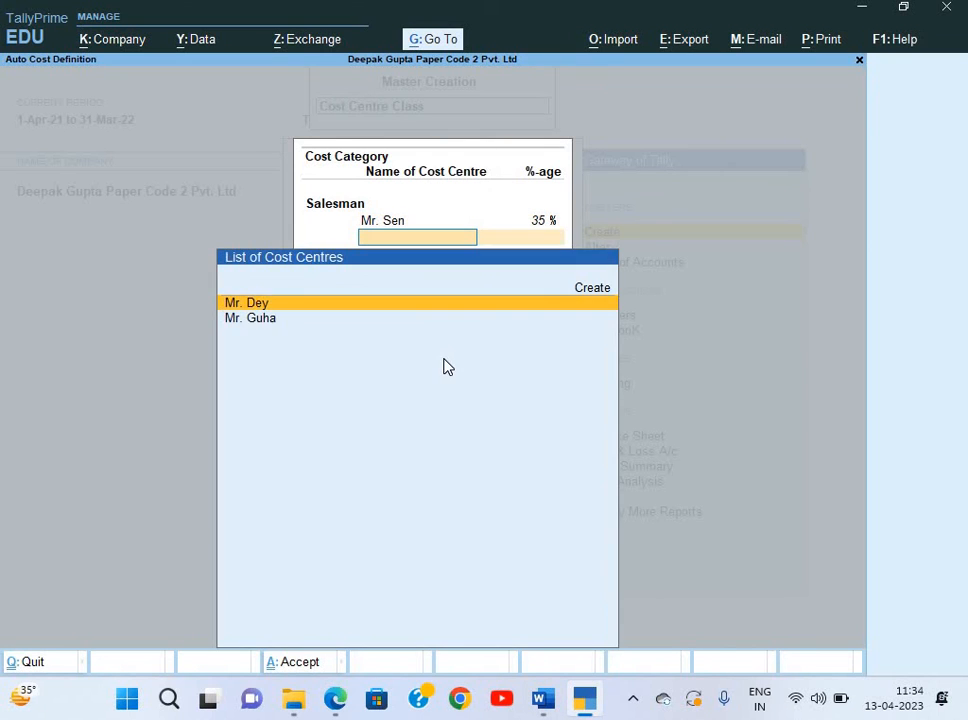
key(Down)
key(Return)
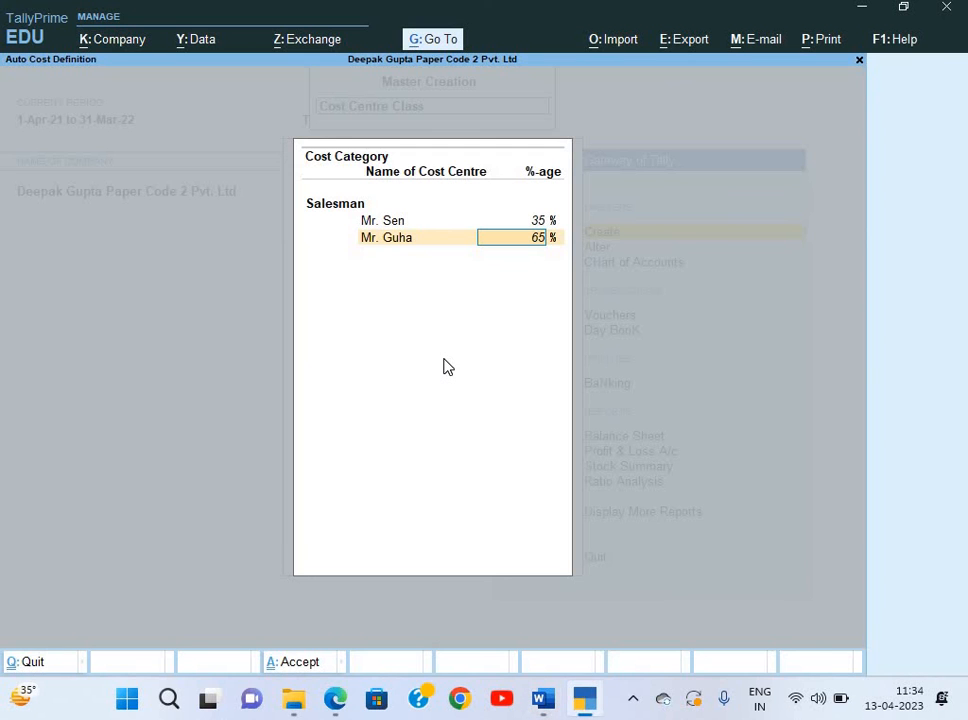
text(30)
key(Return)
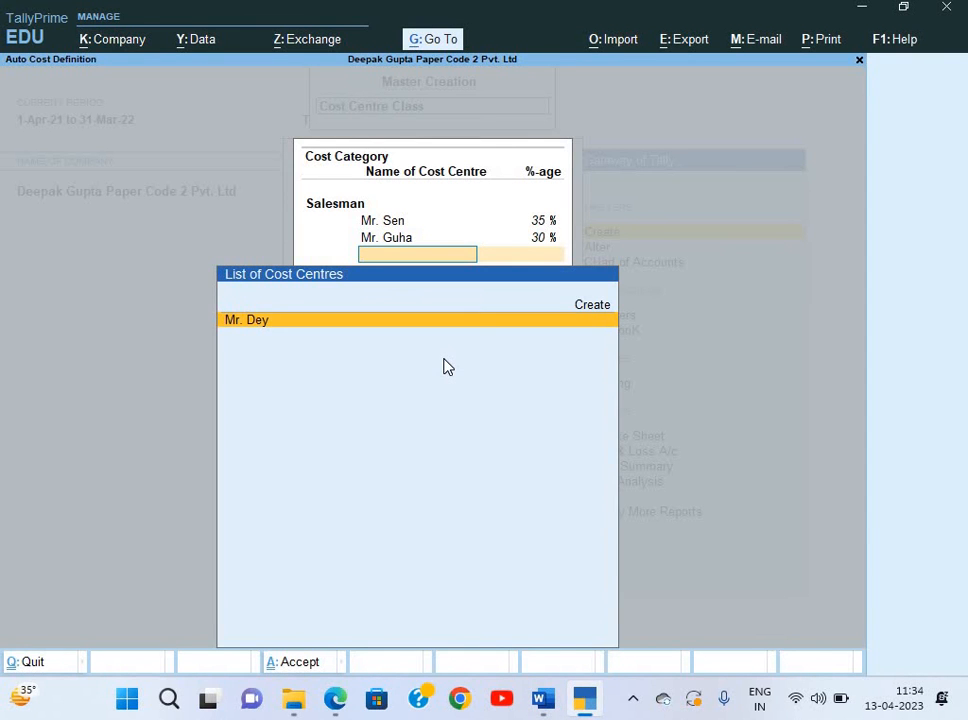
key(Return)
key(Return)
key(Return)
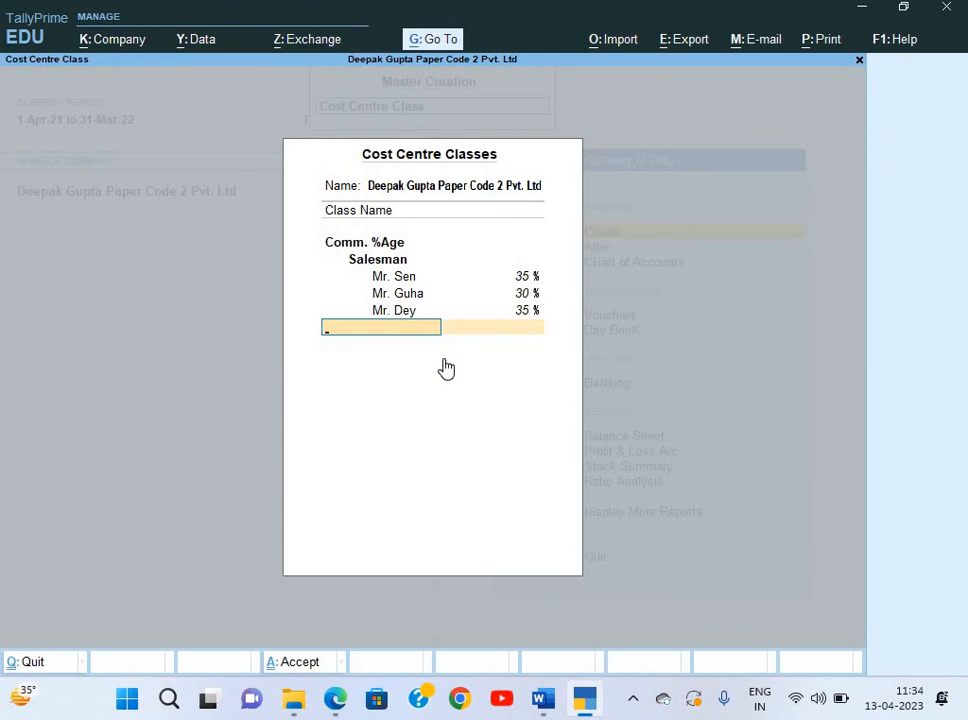
key(ctrl+a)
key(Return)
key(space)
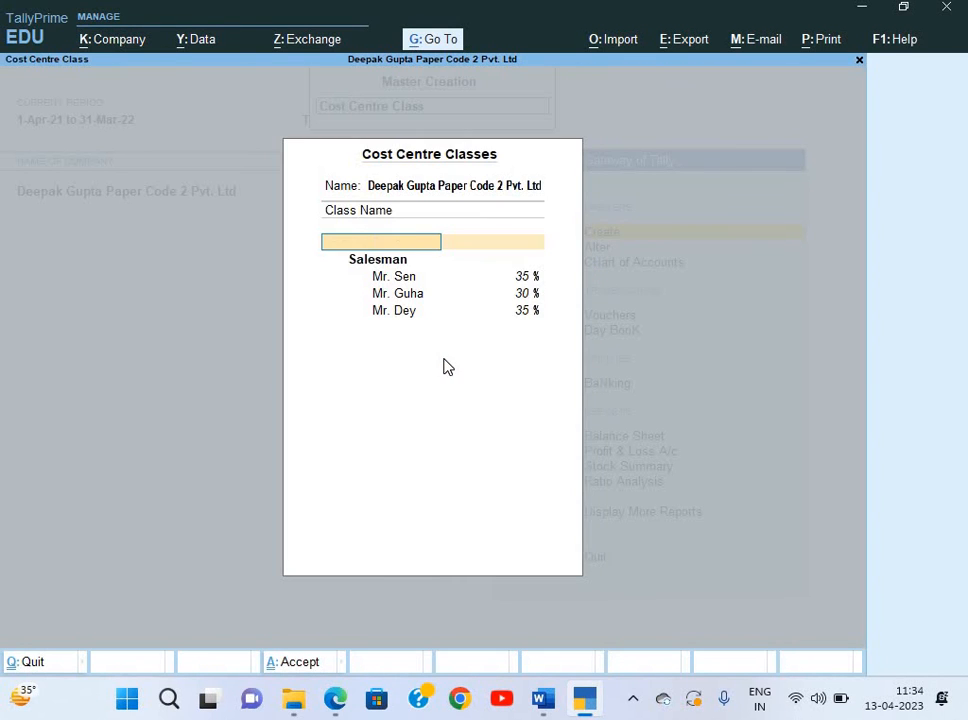
key(Escape)
key(Escape)
key(Escape)
key(Escape)
key(Down)
key(Down)
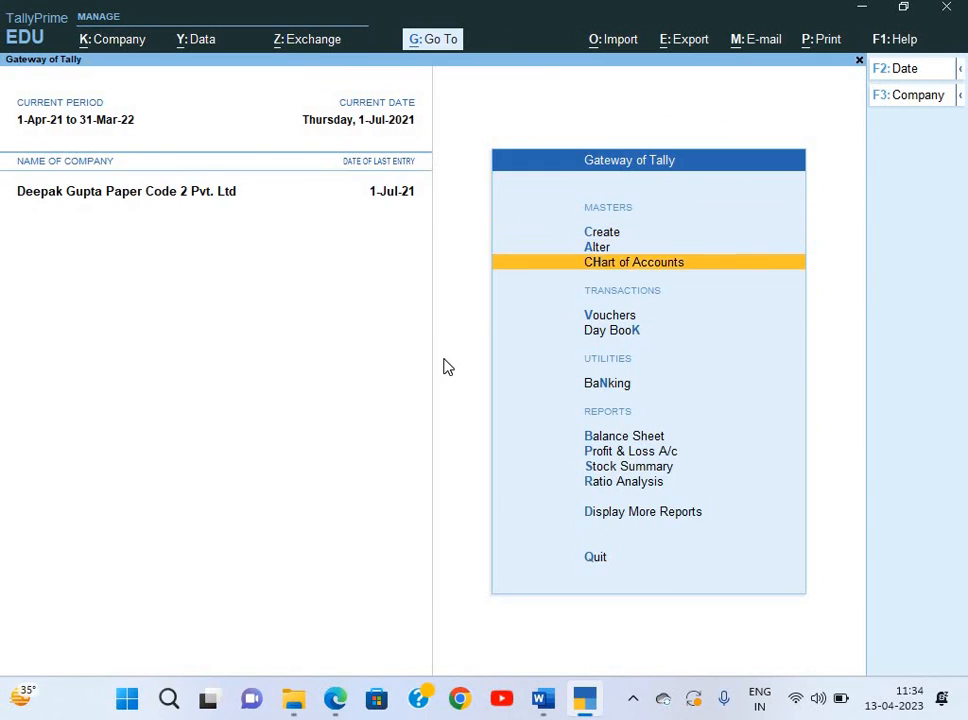
Start a Payment voucher with cost centre class selection enabled in its F12 configuration.
key(v)
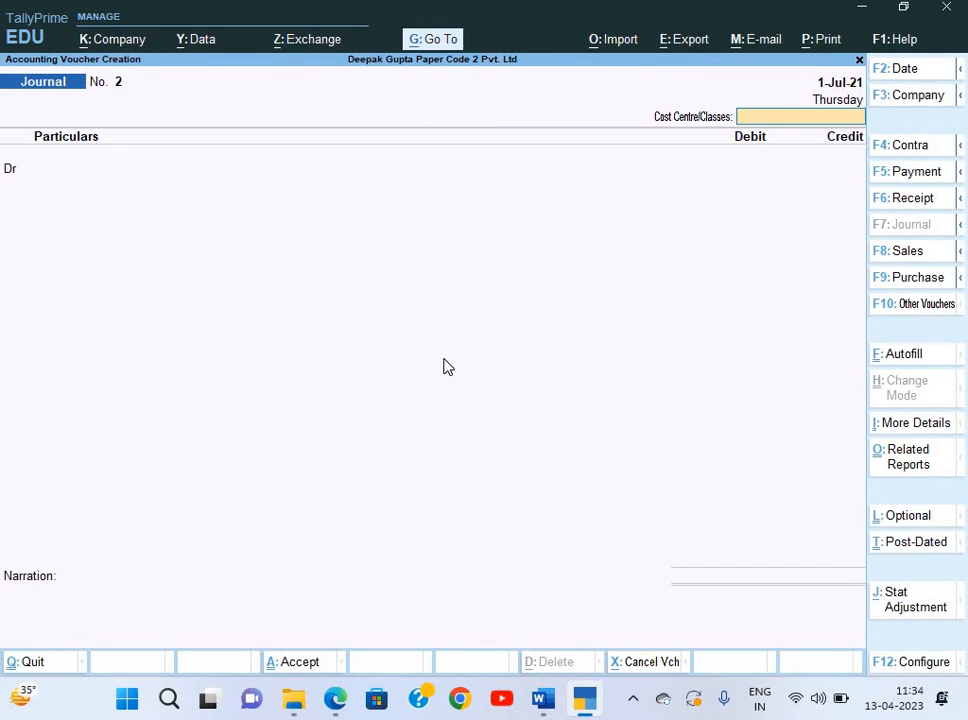
key(F5)
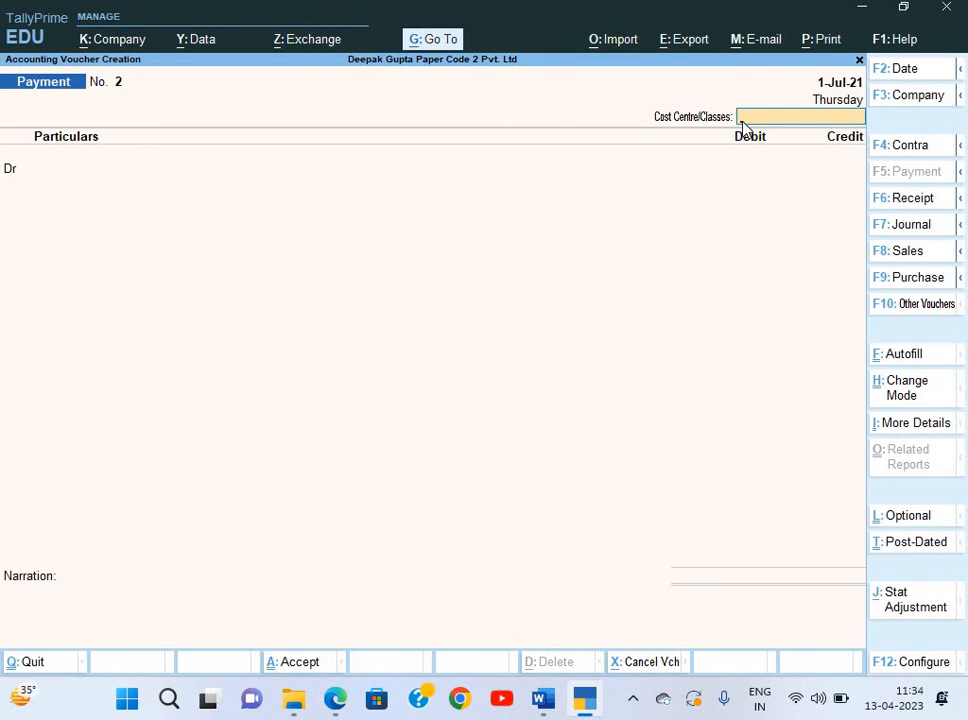
key(F12)
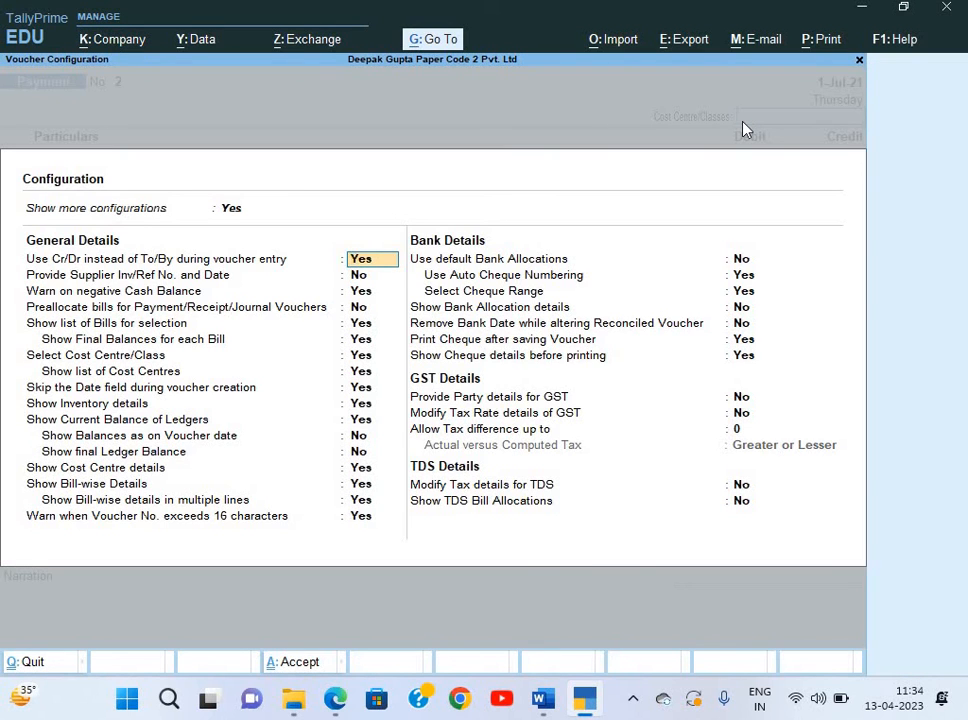
key(Down)
key(Down)
key(Down)
key(Down)
key(Down)
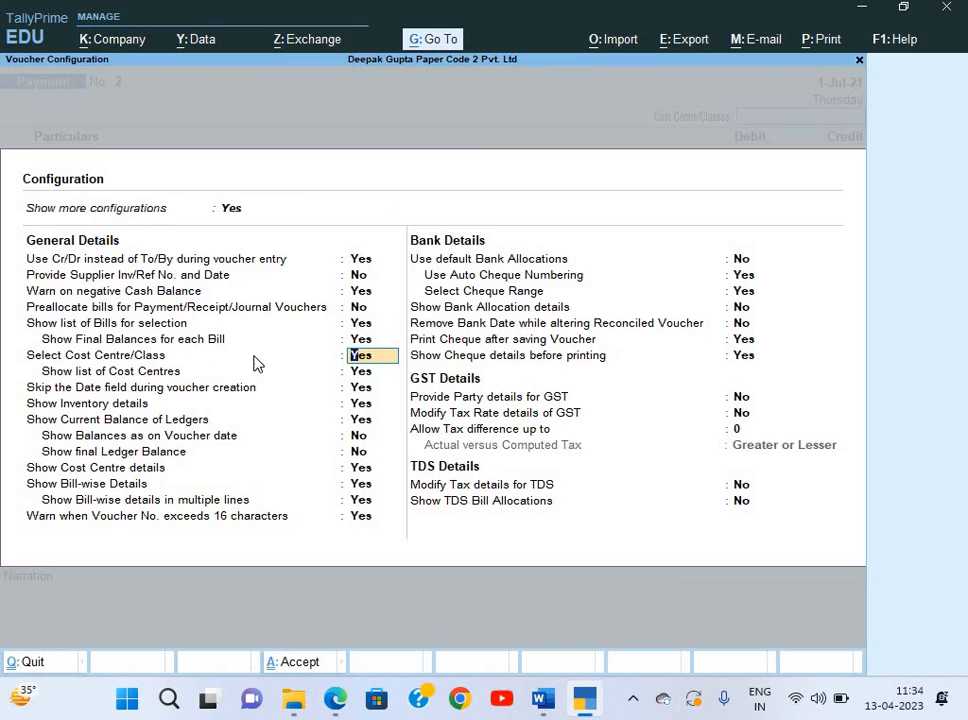
key(ctrl+a)
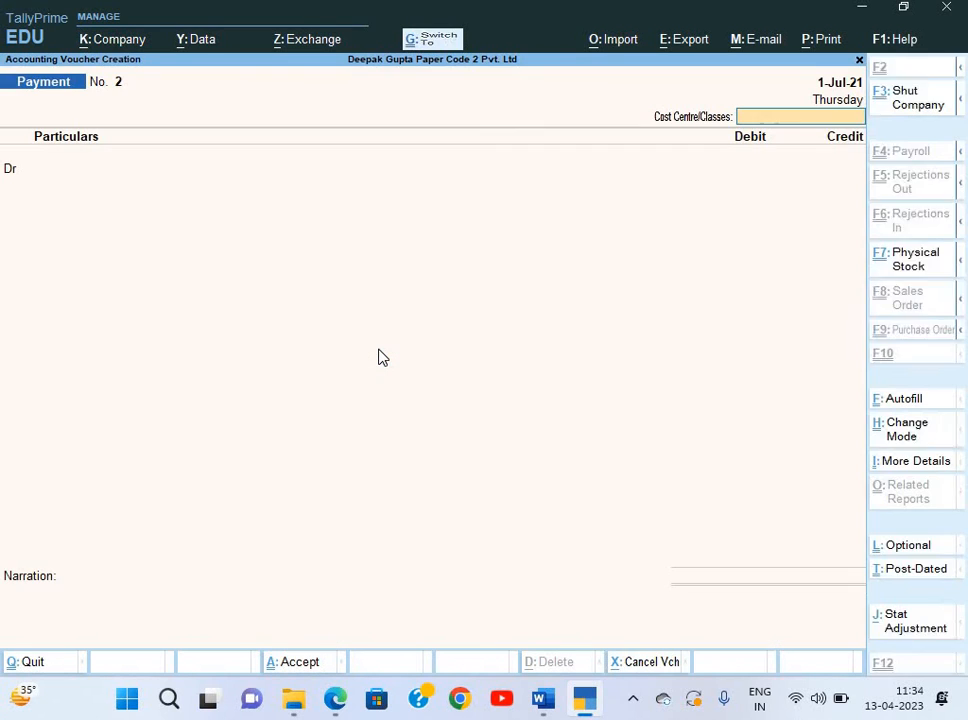
Choose the Comm. %Age cost centre class and date the voucher 1-Aug-21.
key(Down)
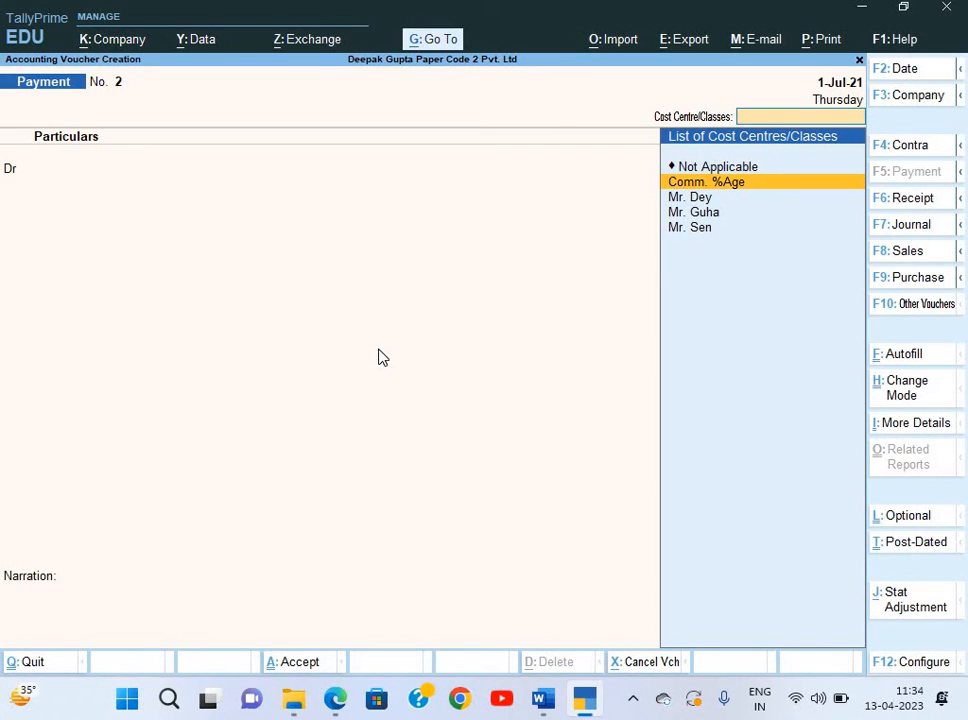
key(Return)
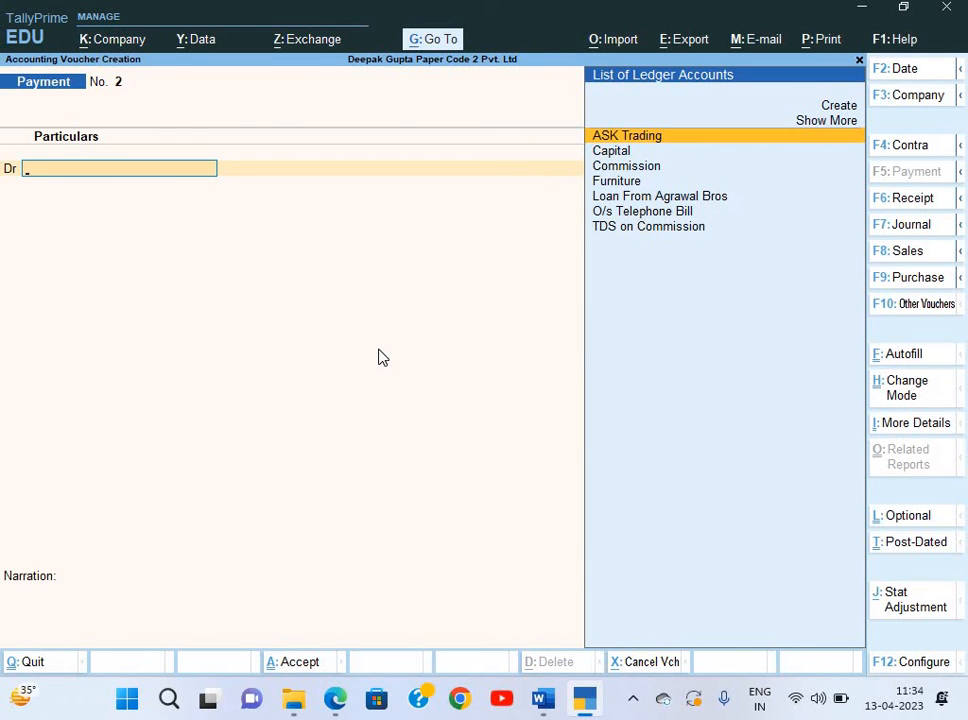
key(BackSpace)
key(F2)
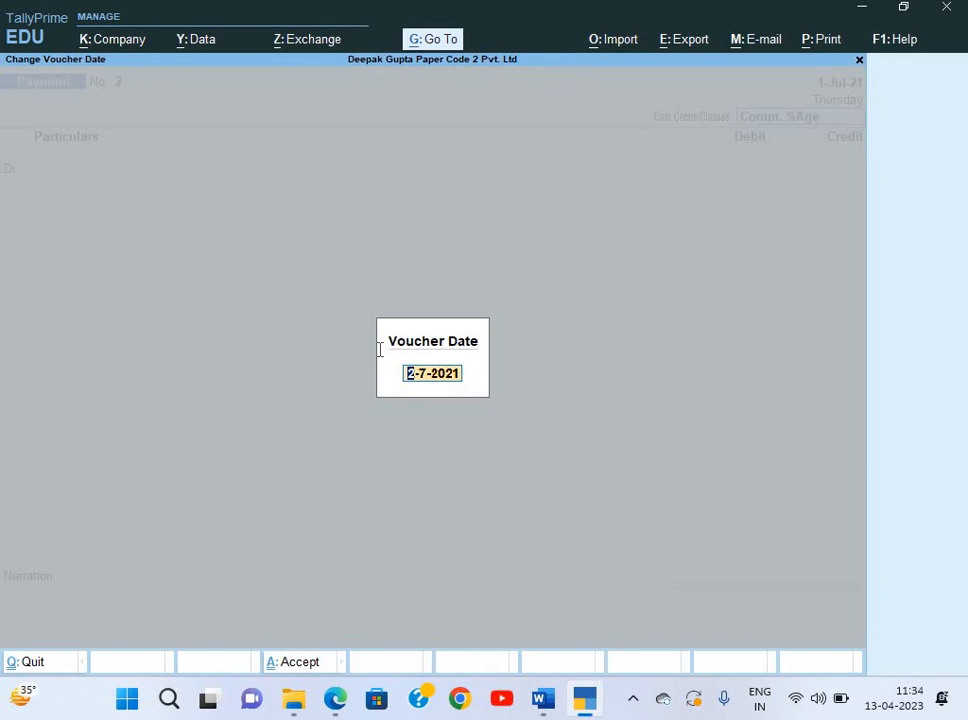
key(alt+Tab)
key(alt+Tab)
text(1-8)
key(Return)
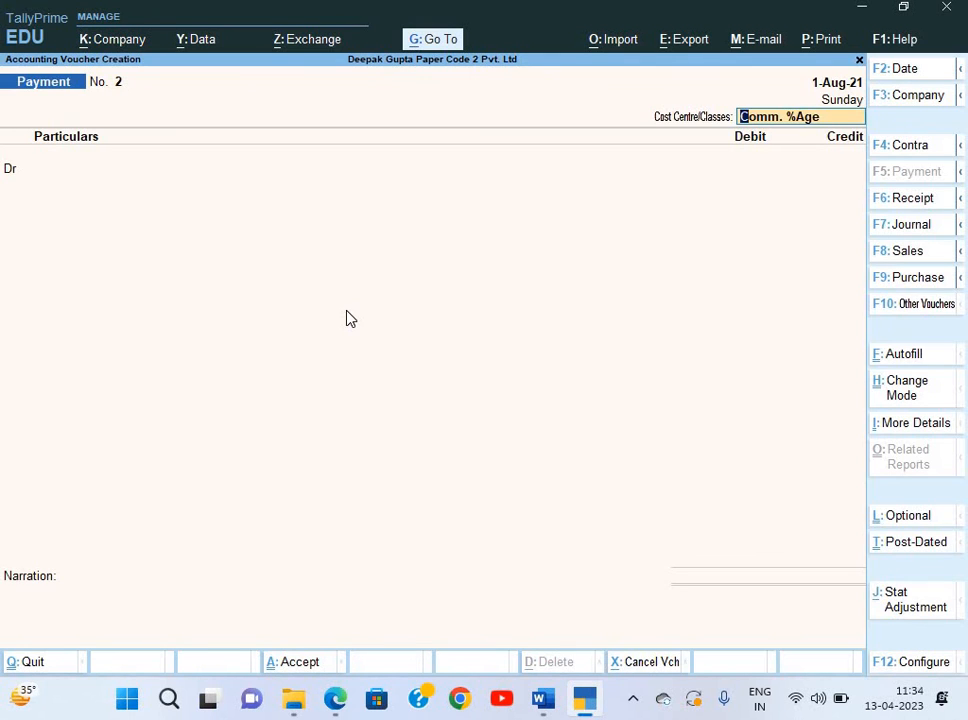
Debit the Commission ledger with 1,15,000.
key(Return)
key(Down)
key(Down)
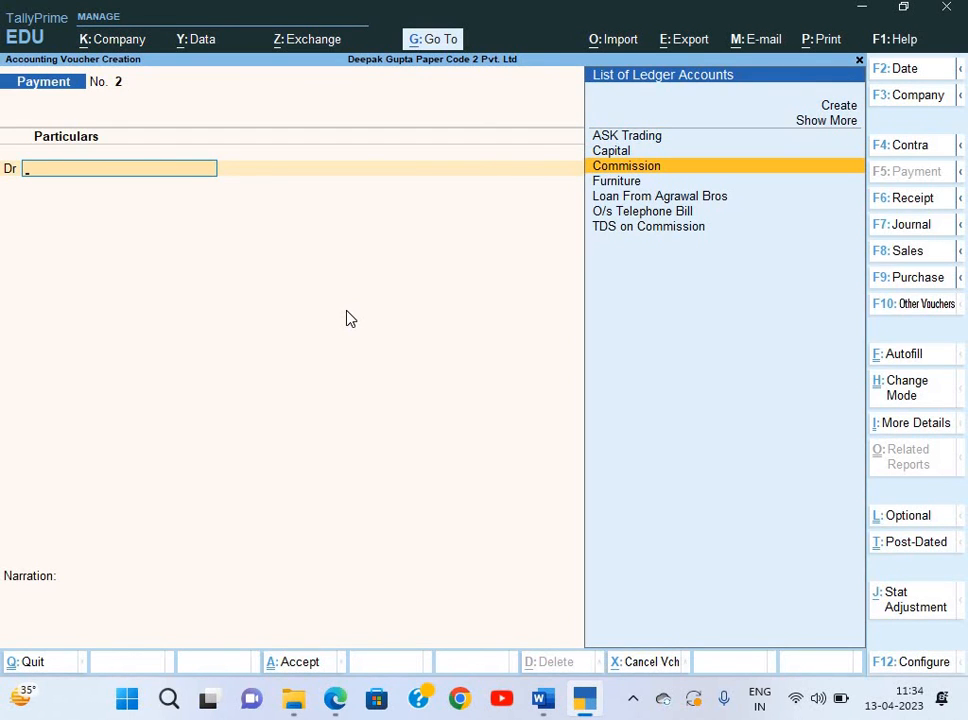
key(alt+Tab)
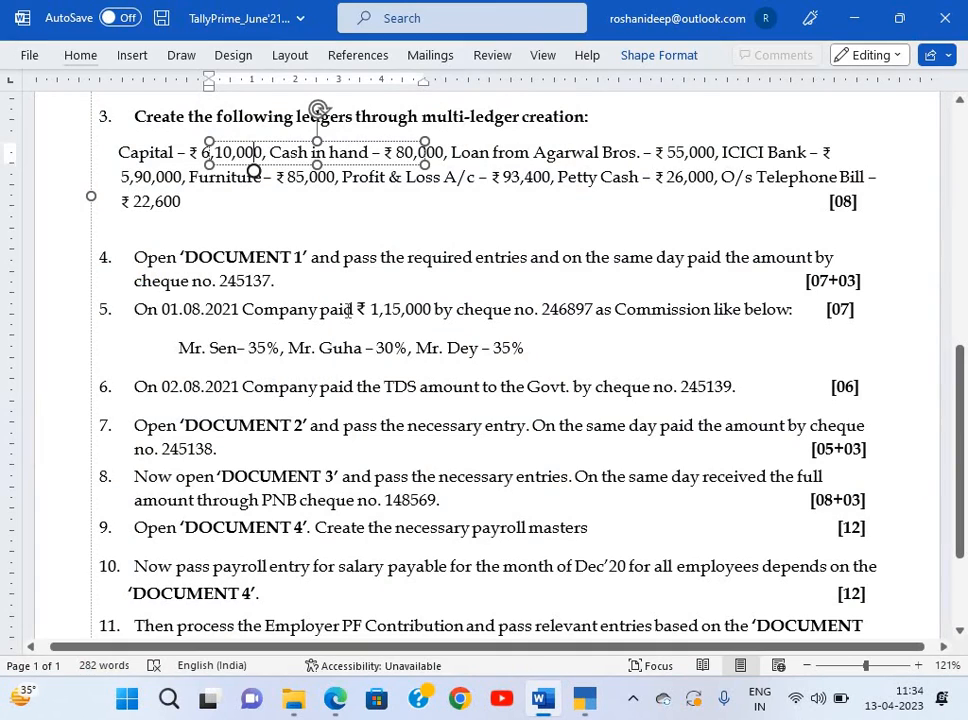
key(alt+Tab)
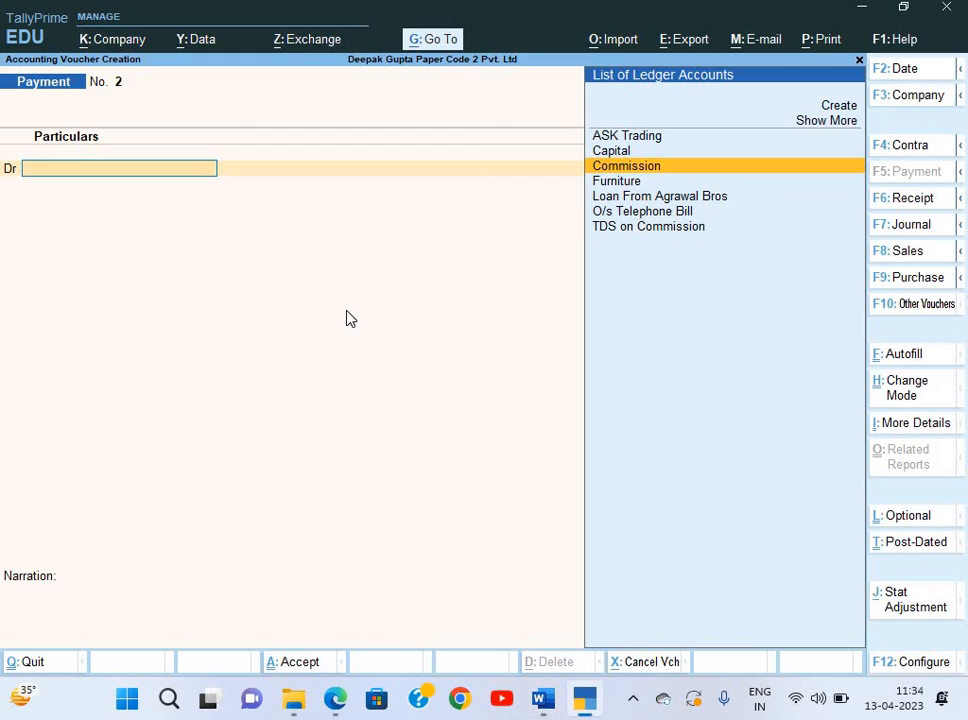
key(Return)
key(alt+Tab)
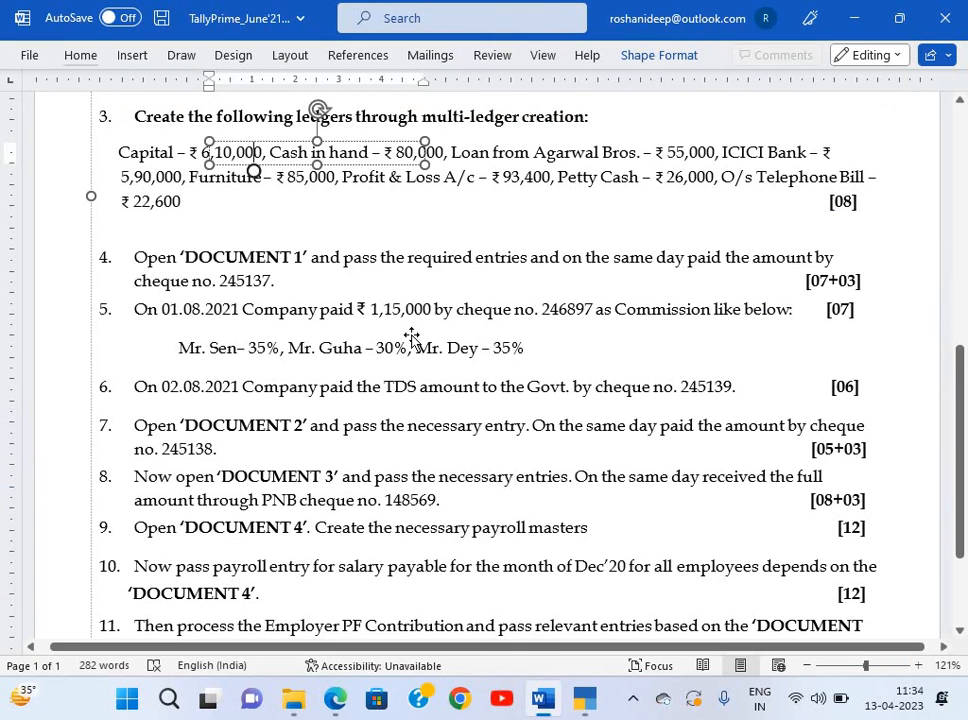
key(alt+Tab)
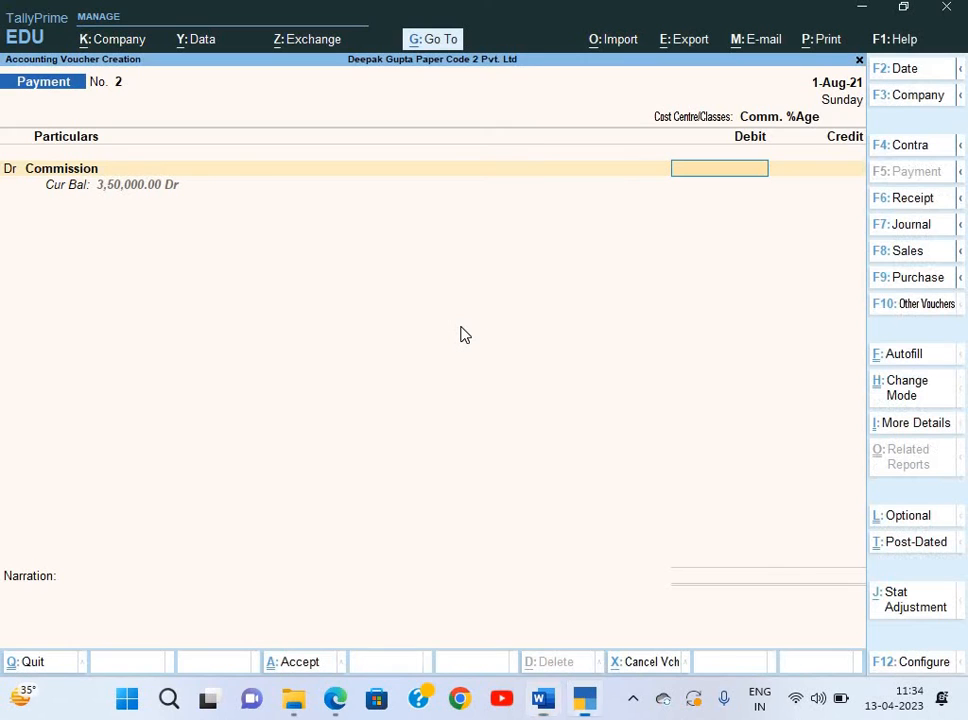
text(115000)
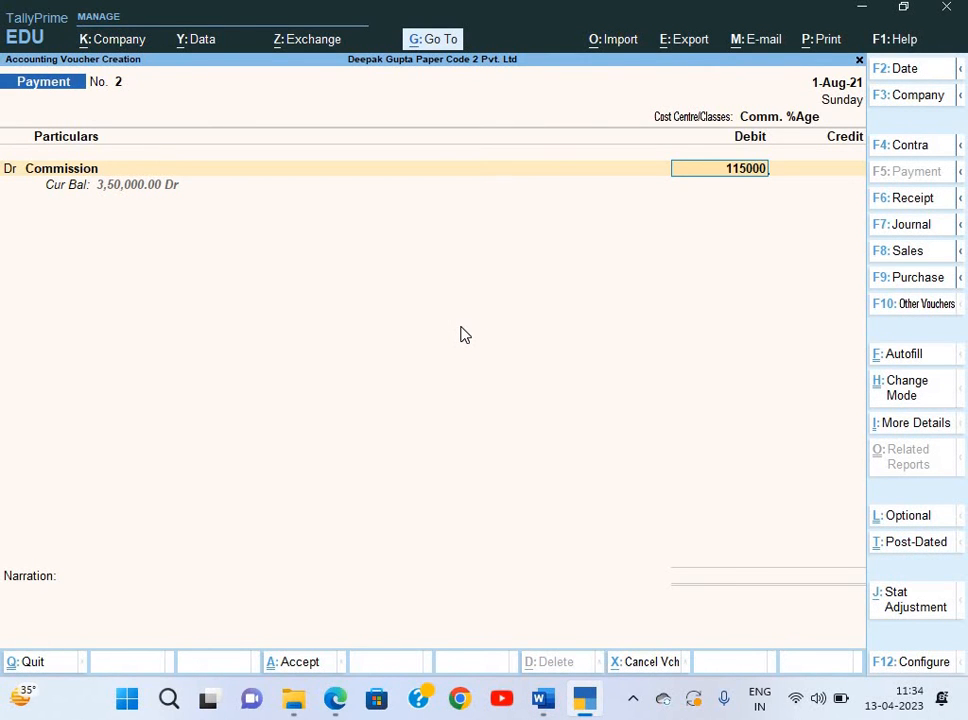
key(Return)
key(Return)
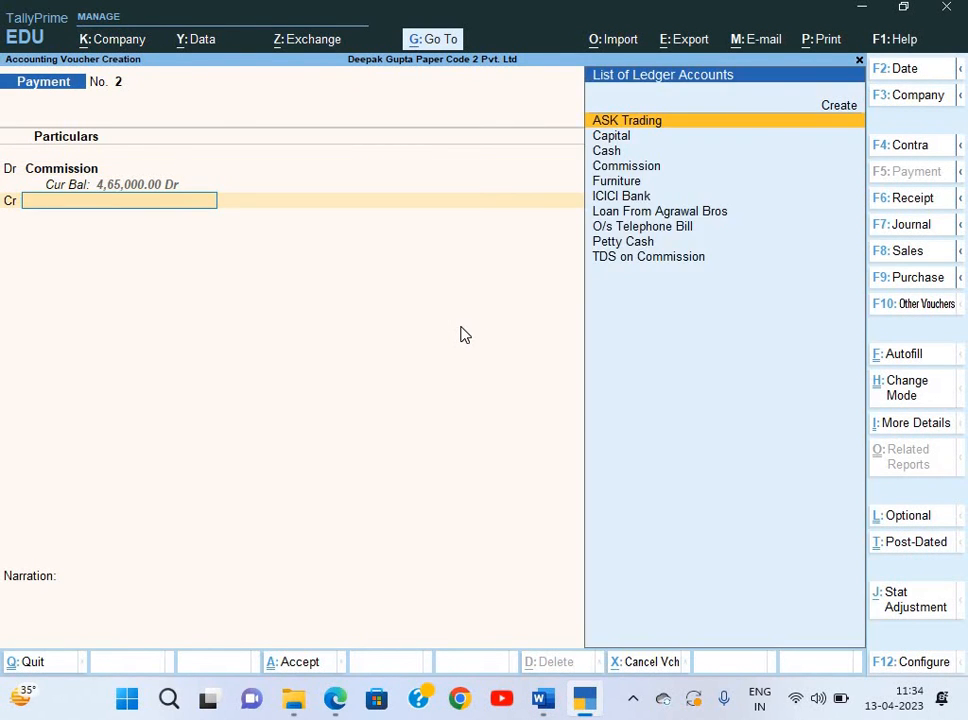
Credit ICICI Bank by cheque 246897 favouring Salesman.
key(Down)
key(Down)
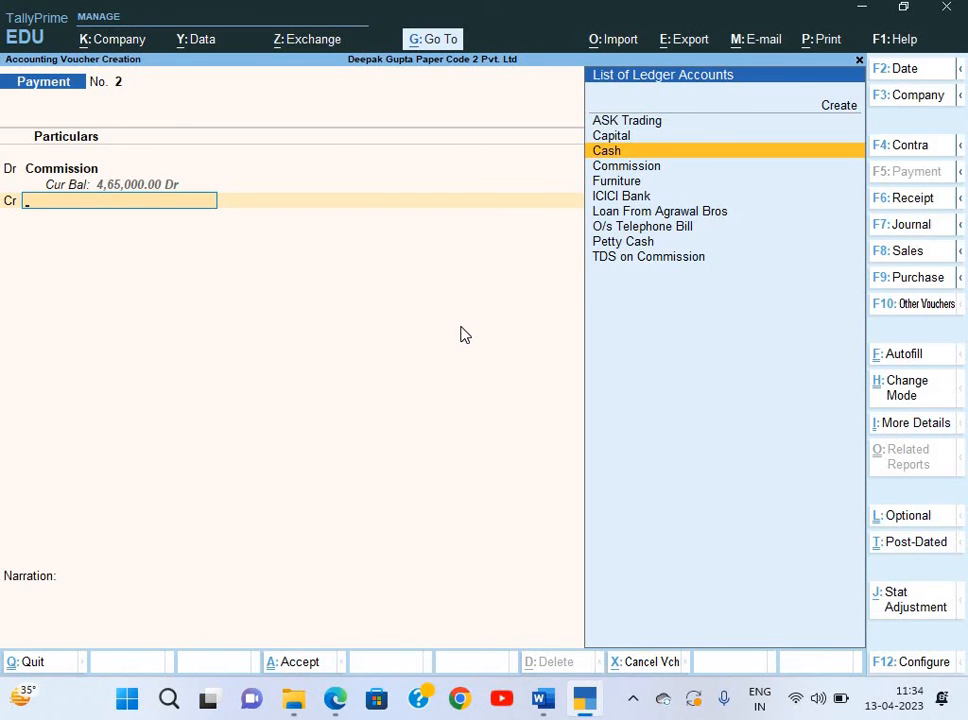
key(Down)
key(Down)
key(Down)
key(Return)
key(Return)
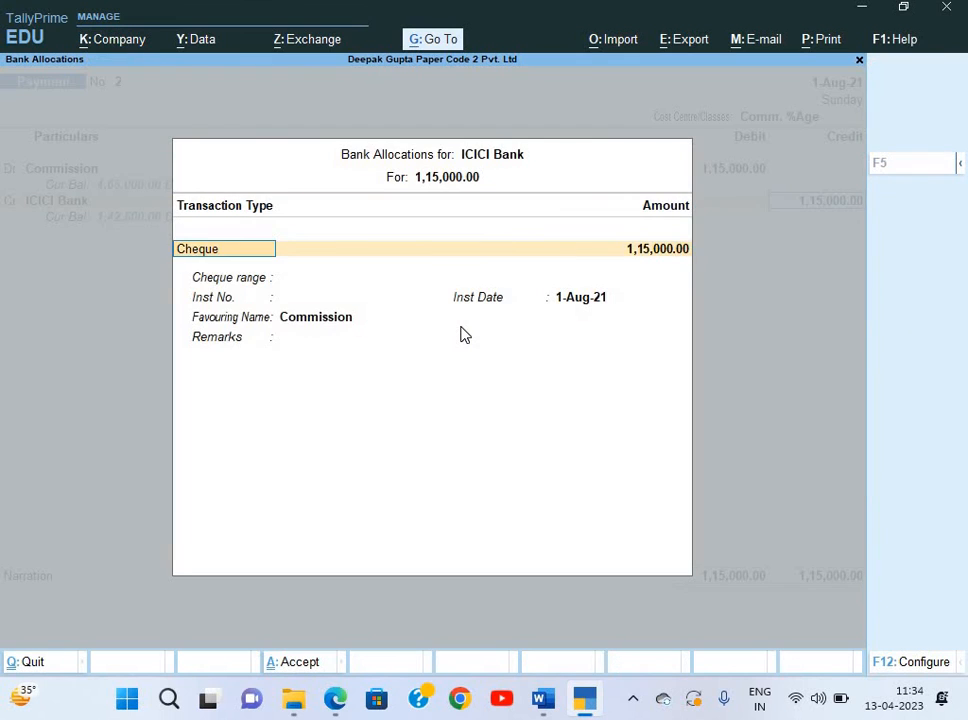
key(Return)
key(Return)
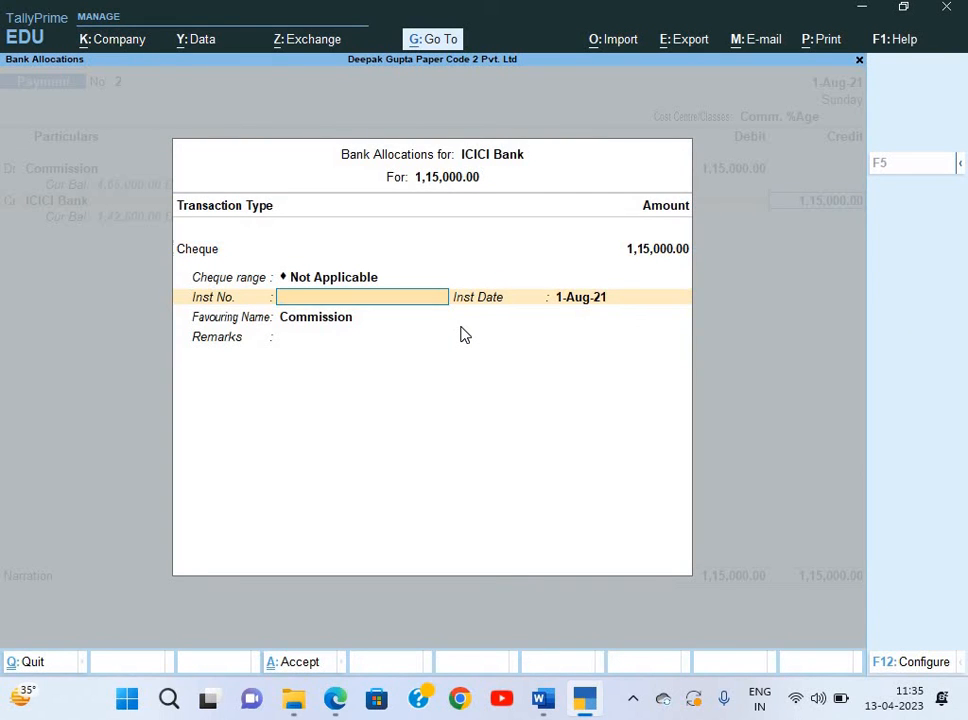
key(alt+Tab)
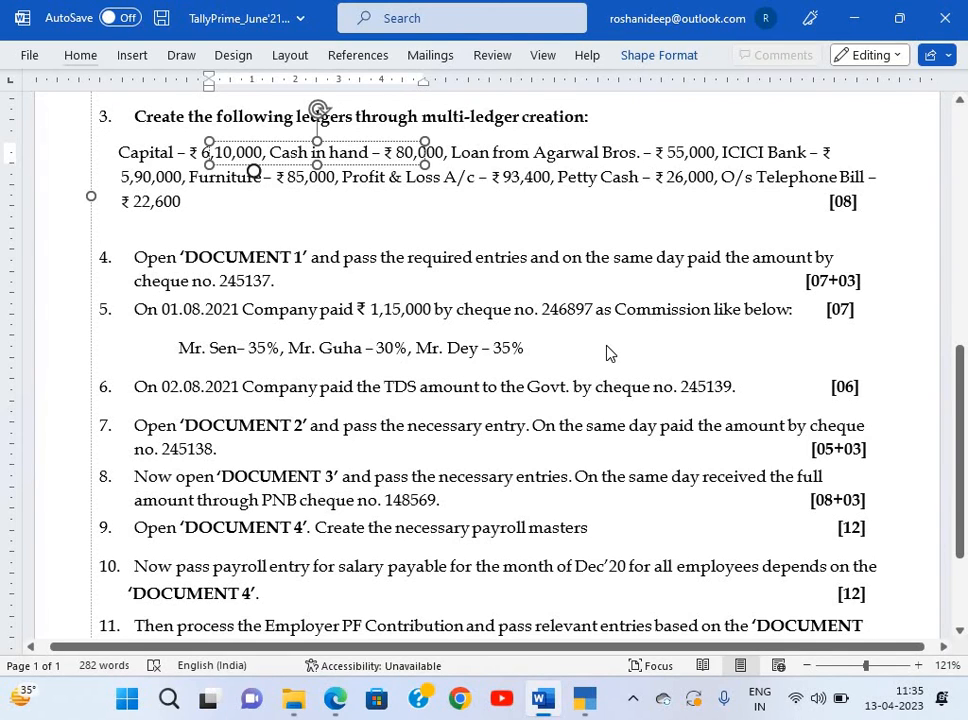
key(alt+Tab)
text(24)
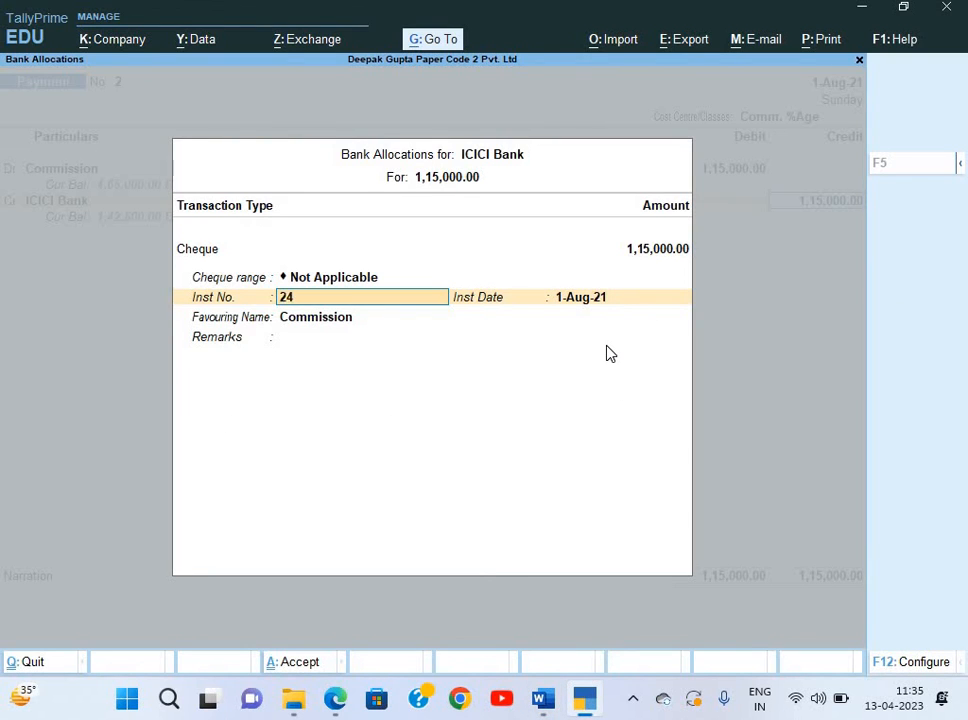
text(6897)
key(Return)
key(Return)
key(Return)
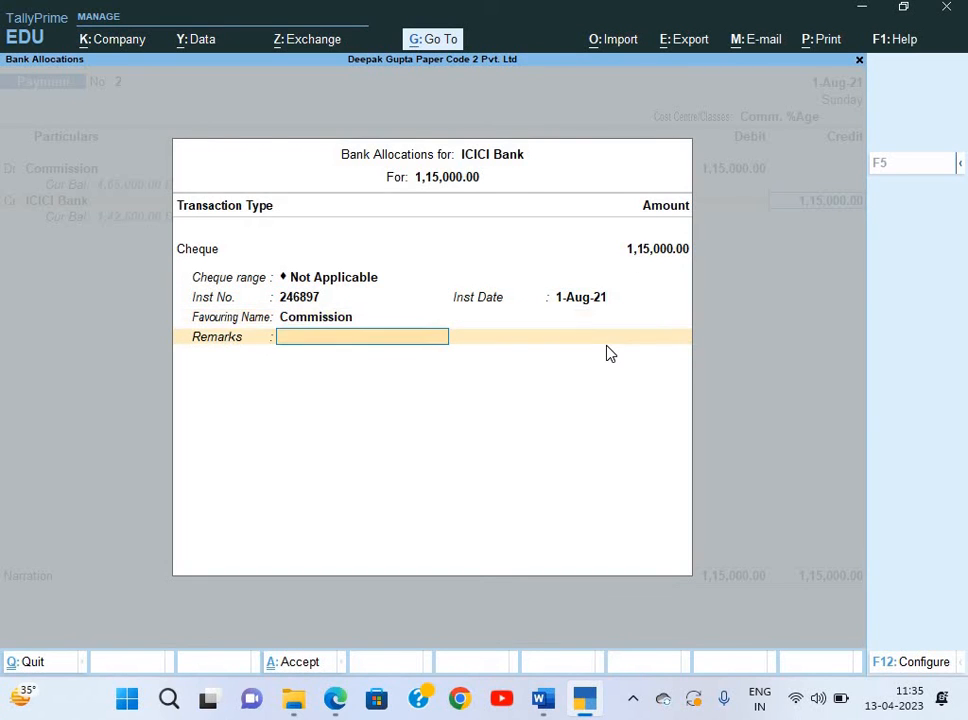
key(BackSpace)
key(alt+Tab)
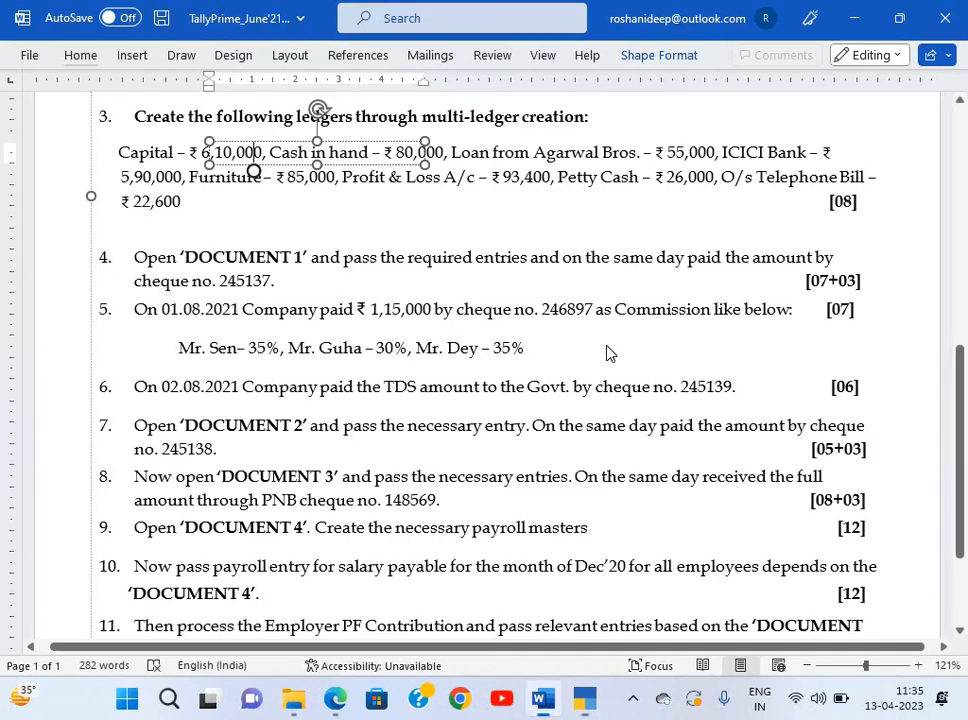
key(alt+Tab)
text(Sale)
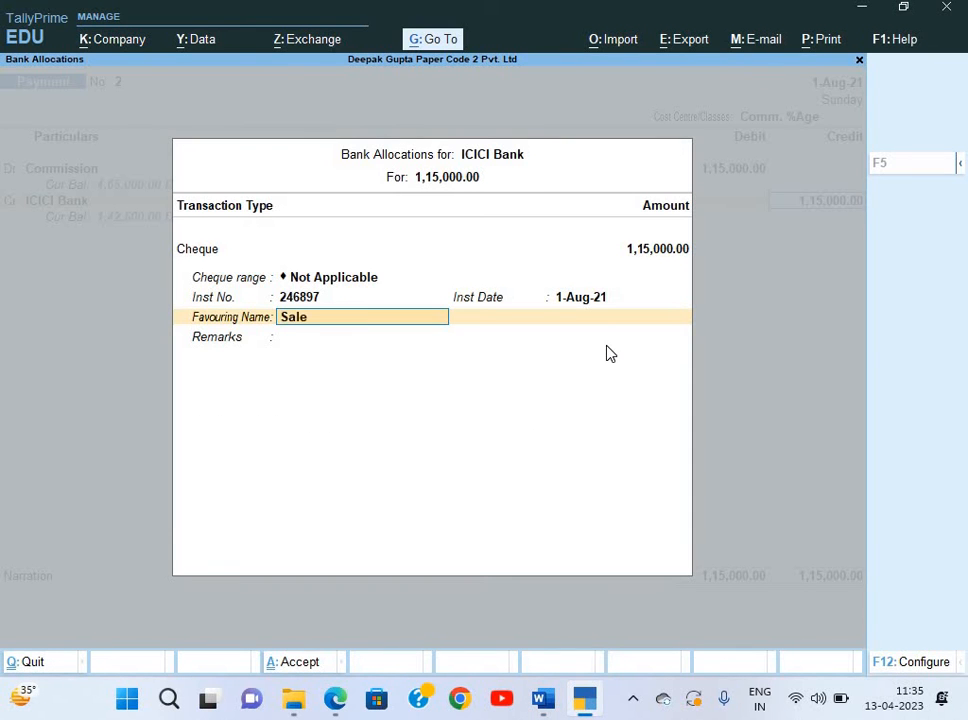
text(sman)
key(Return)
key(Return)
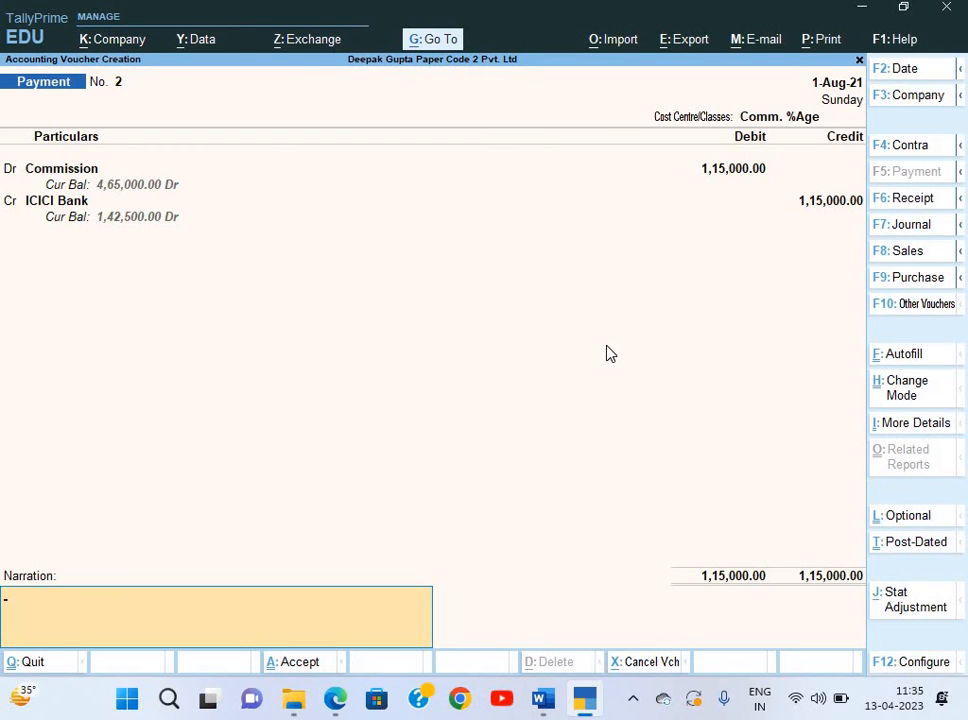
Save the commission payment voucher and return to Gateway of Tally.
key(ctrl+r)
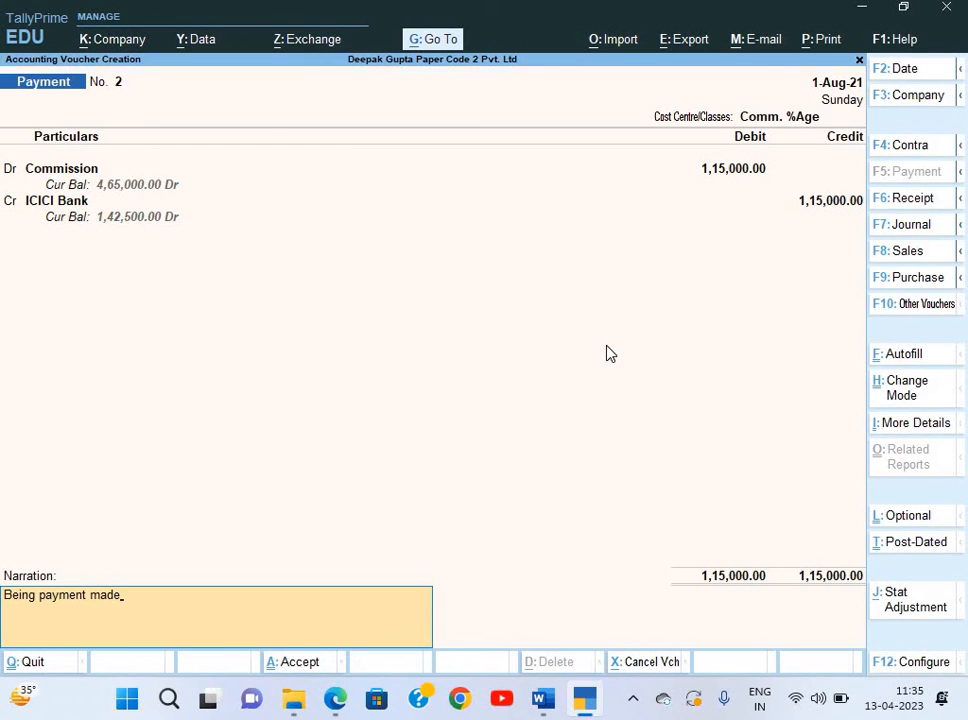
key(Return)
key(Return)
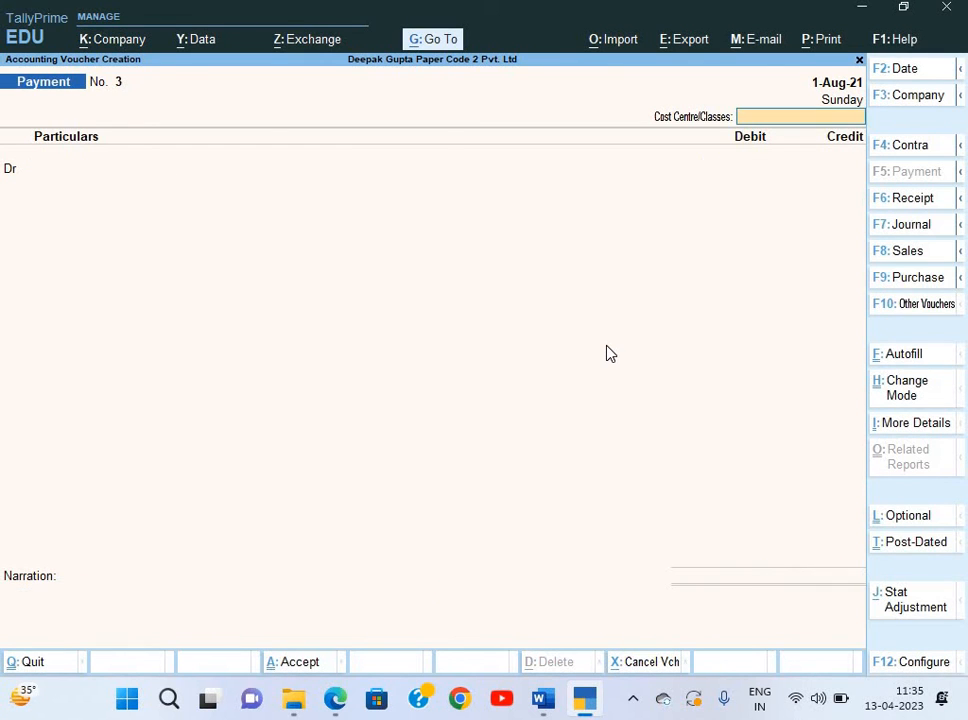
key(Page_Up)
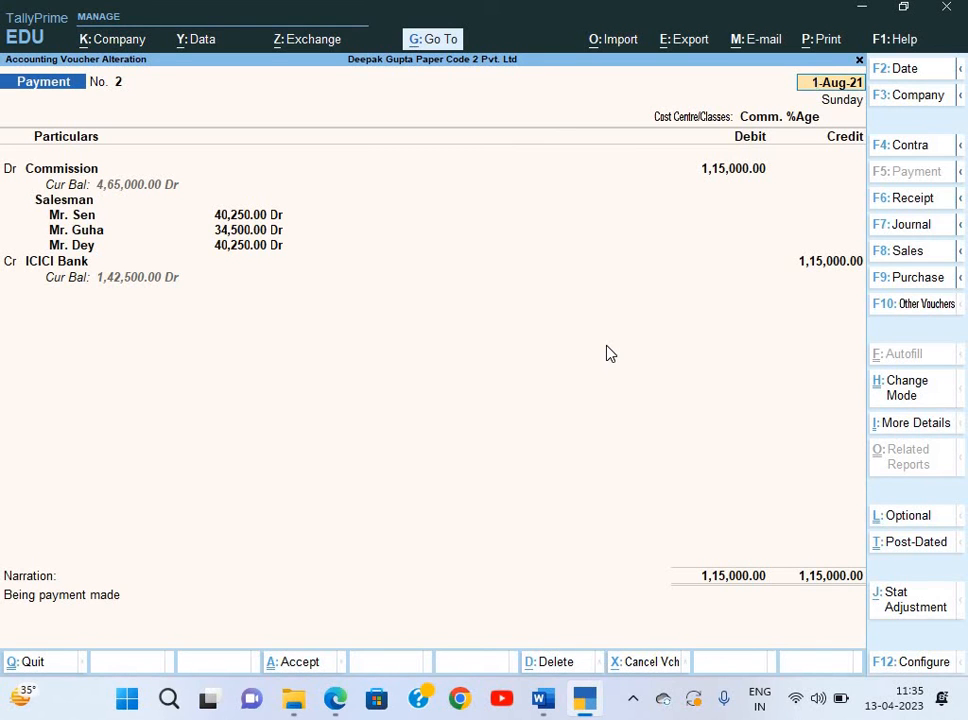
key(BackSpace)
key(Escape)
key(Escape)
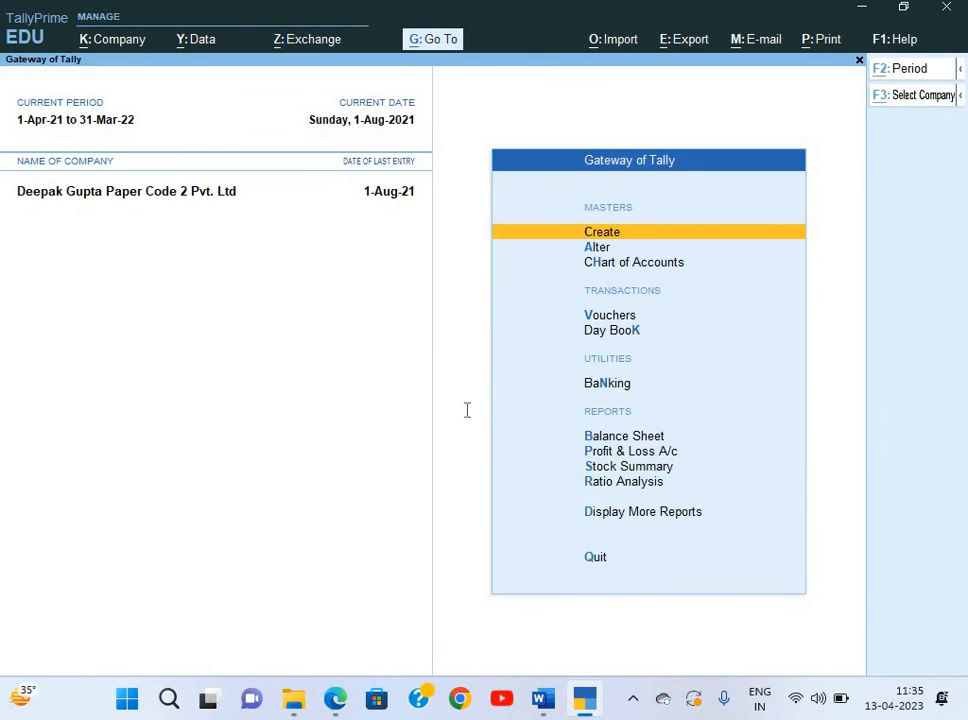
Read task 6 in the question paper, then start a new Payment voucher.
key(alt+Tab)
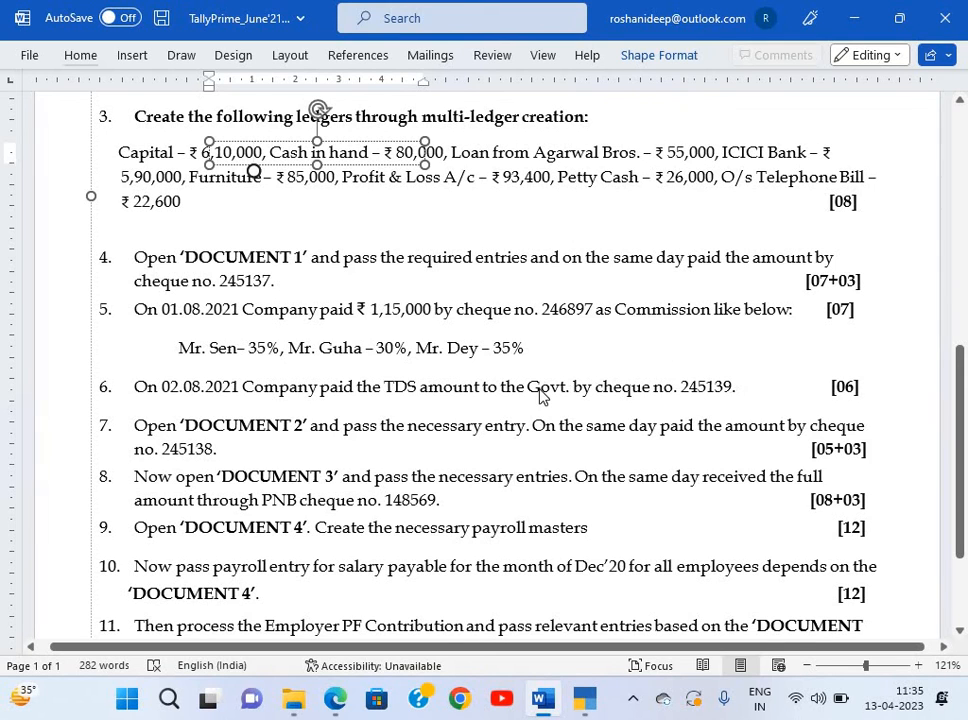
key(alt+Tab)
key(Down)
key(Down)
key(Down)
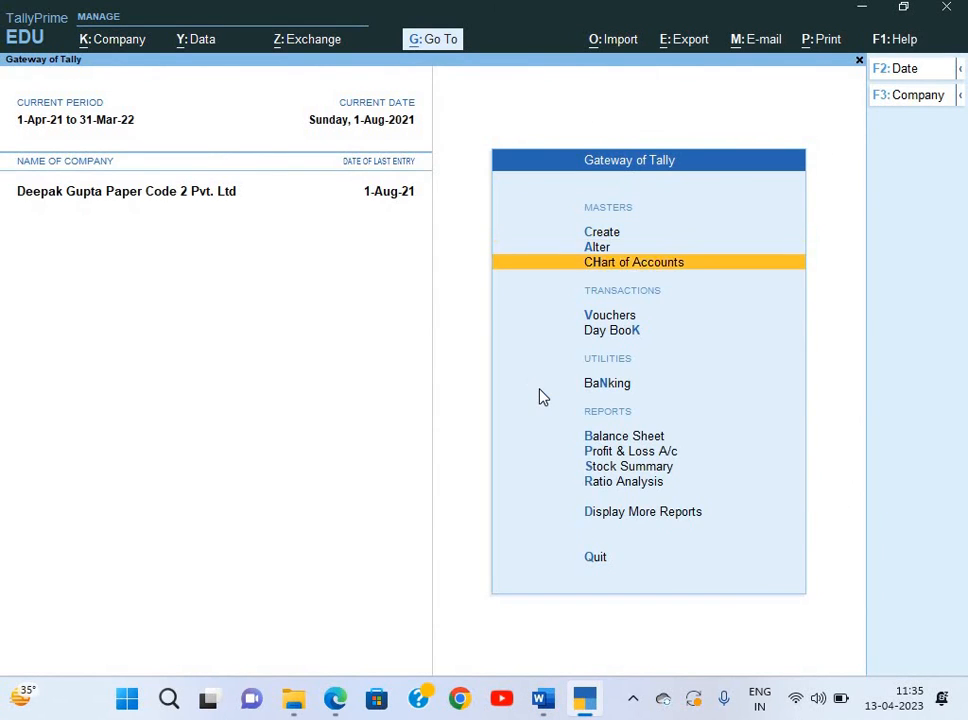
key(Return)
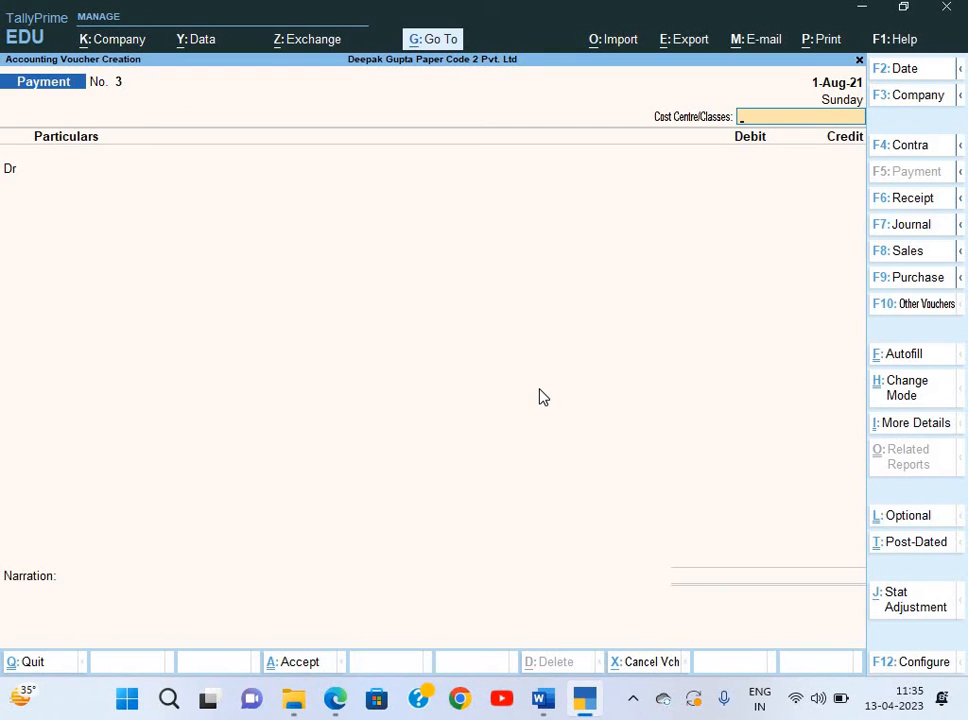
Date the voucher 2-Aug-21 and autofill a TDS Stat Payment for 1-Jul to 31-Jul-21.
key(F2)
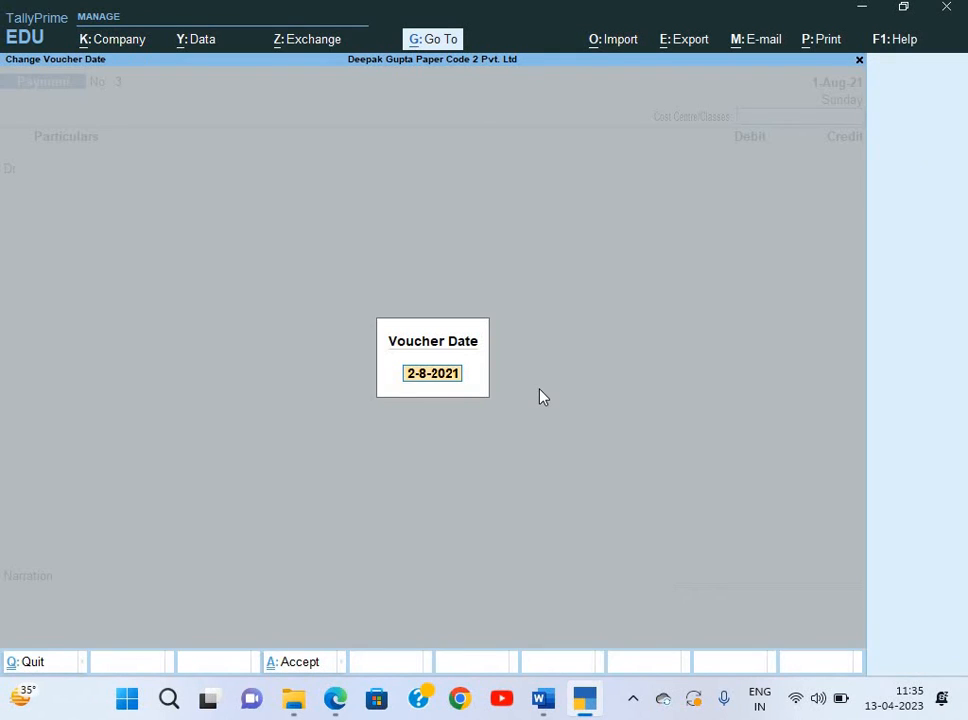
key(Return)
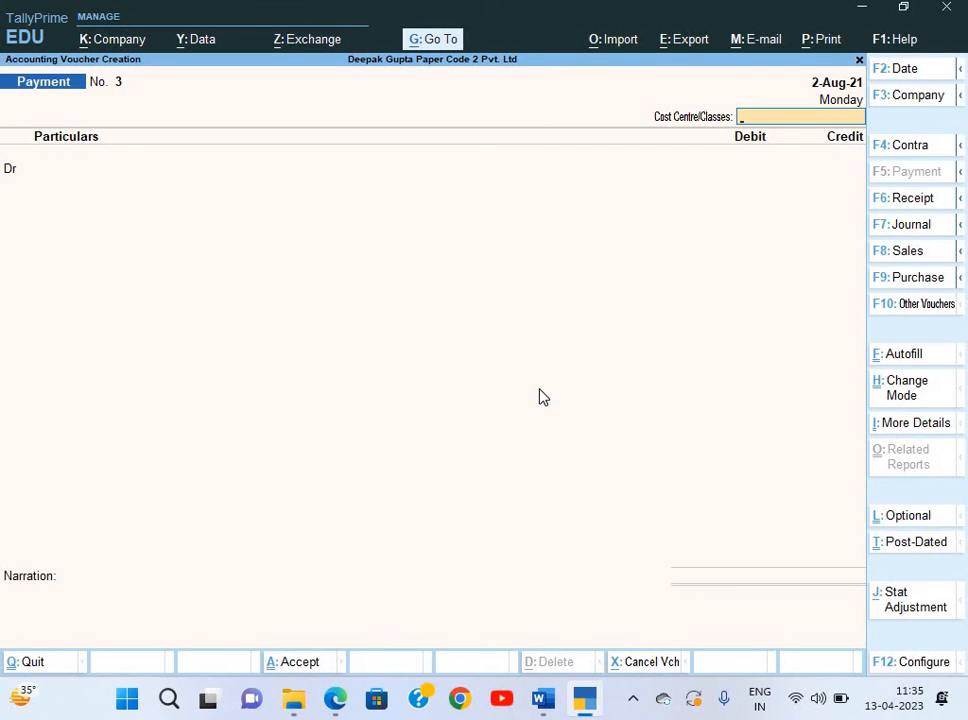
key(ctrl+f)
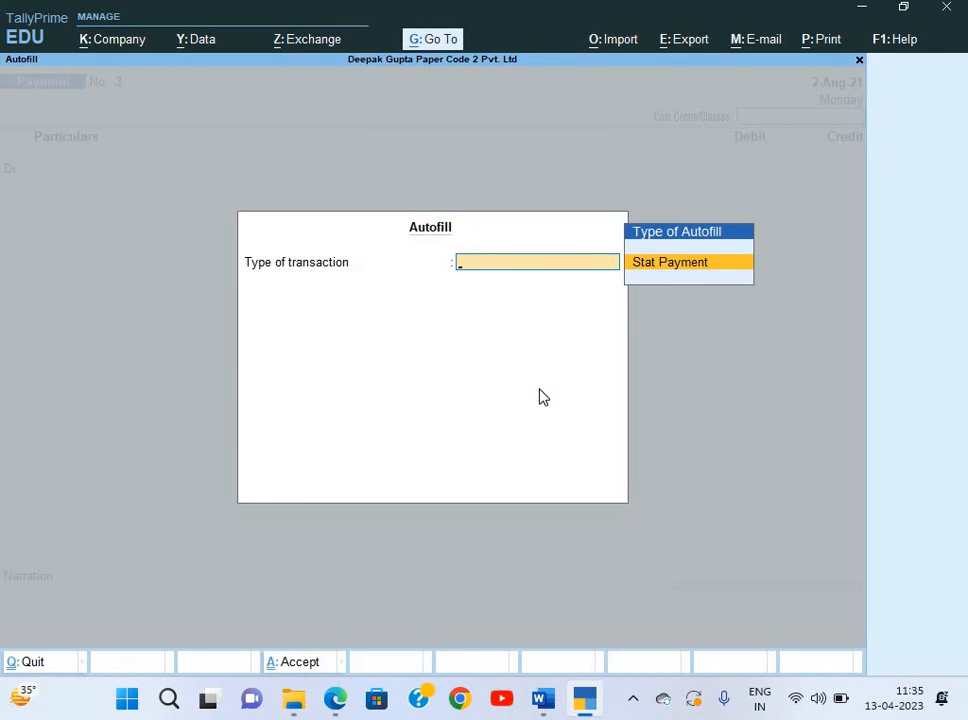
key(Return)
key(Down)
key(Return)
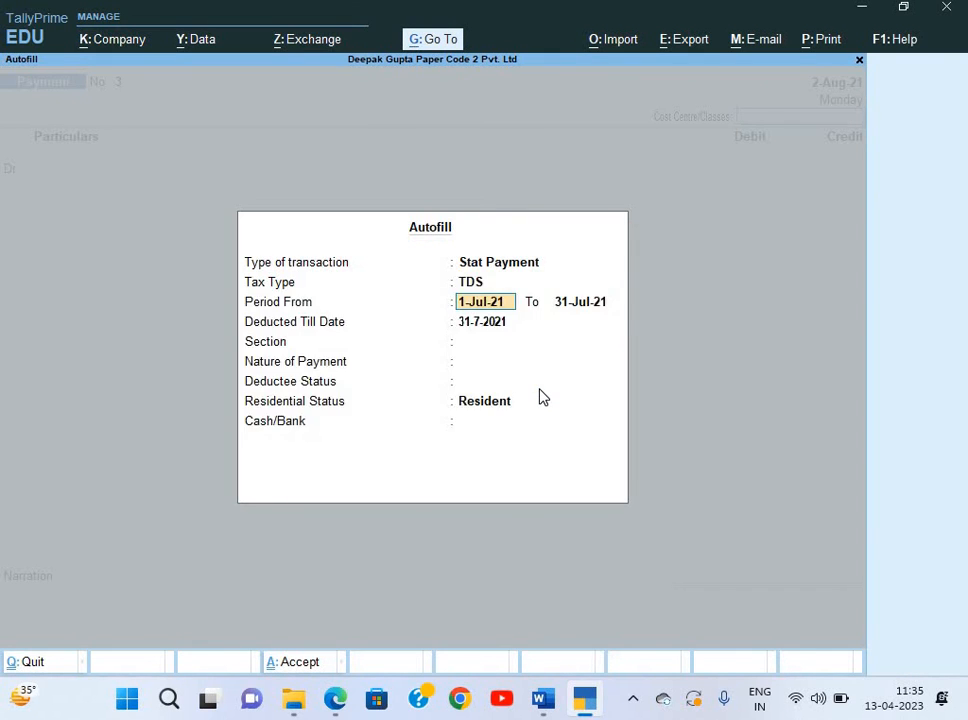
key(Return)
key(Return)
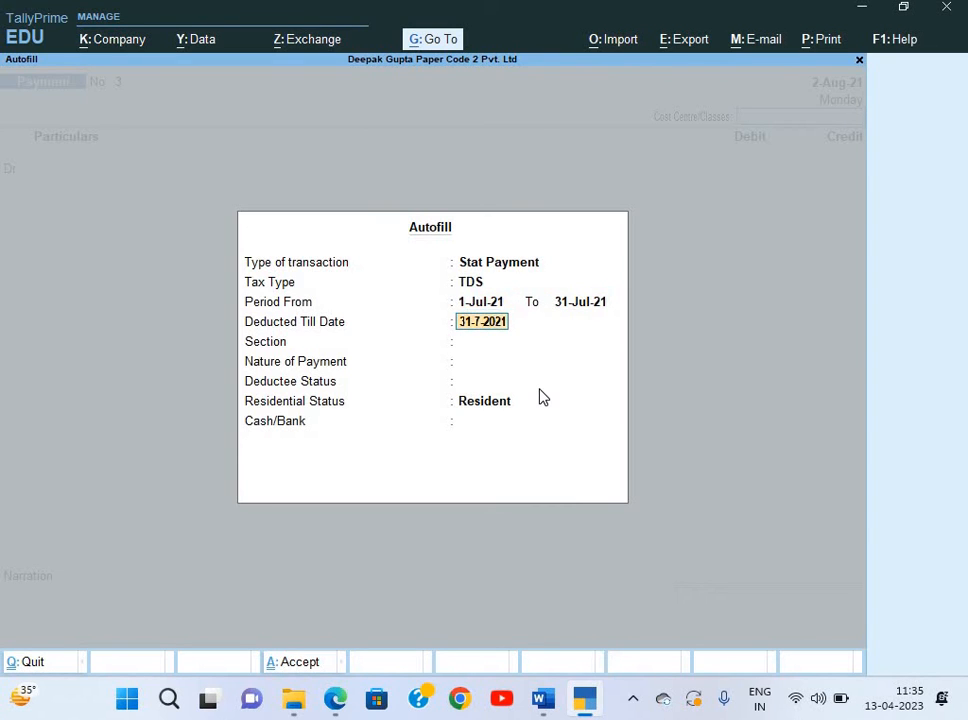
key(Return)
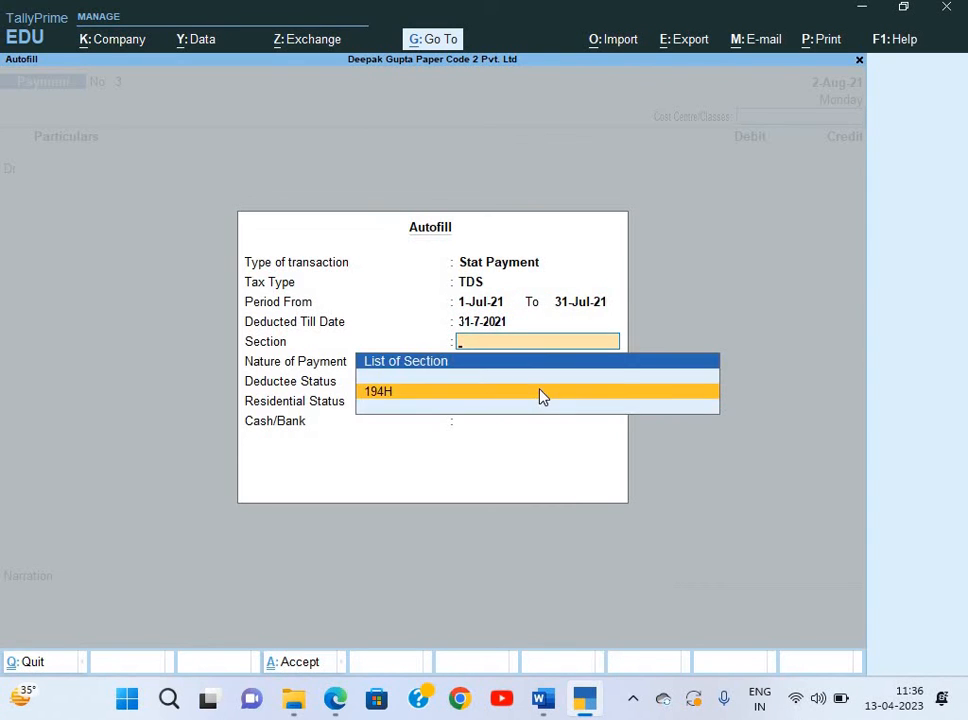
key(Return)
key(Return)
key(Return)
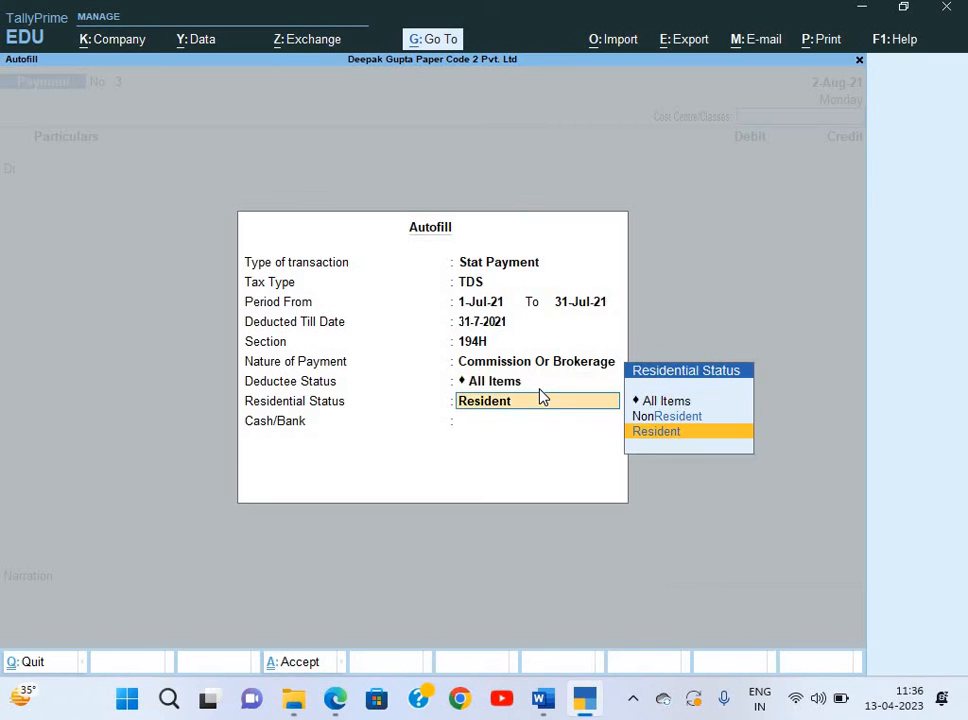
key(Return)
Pay the 17,500 TDS from ICICI Bank with cost centre Not Applicable.
key(Down)
key(Down)
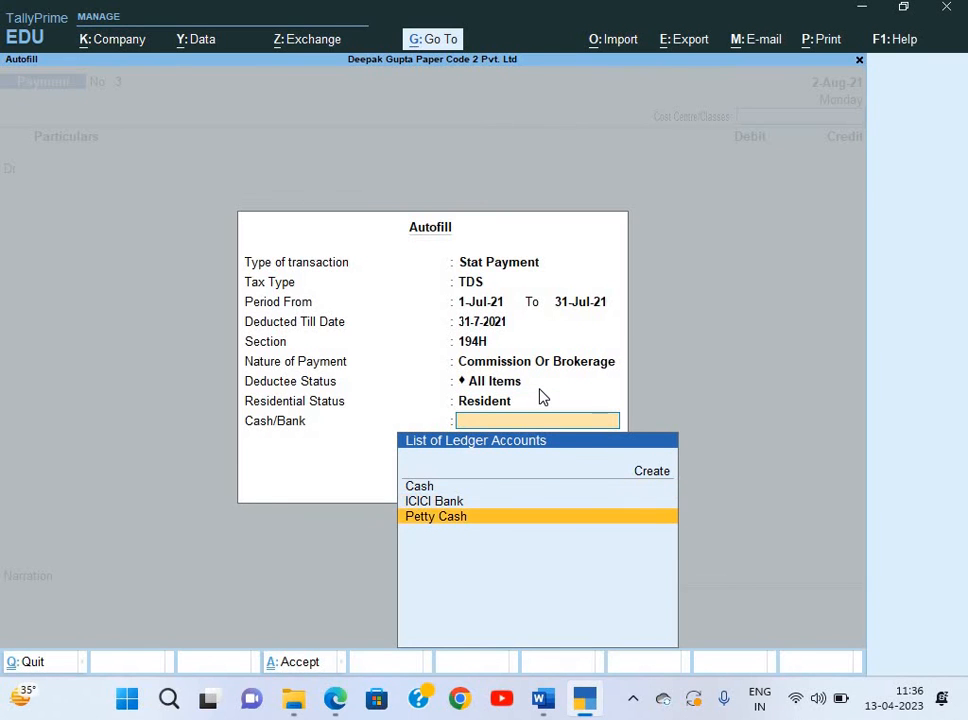
key(Up)
key(Return)
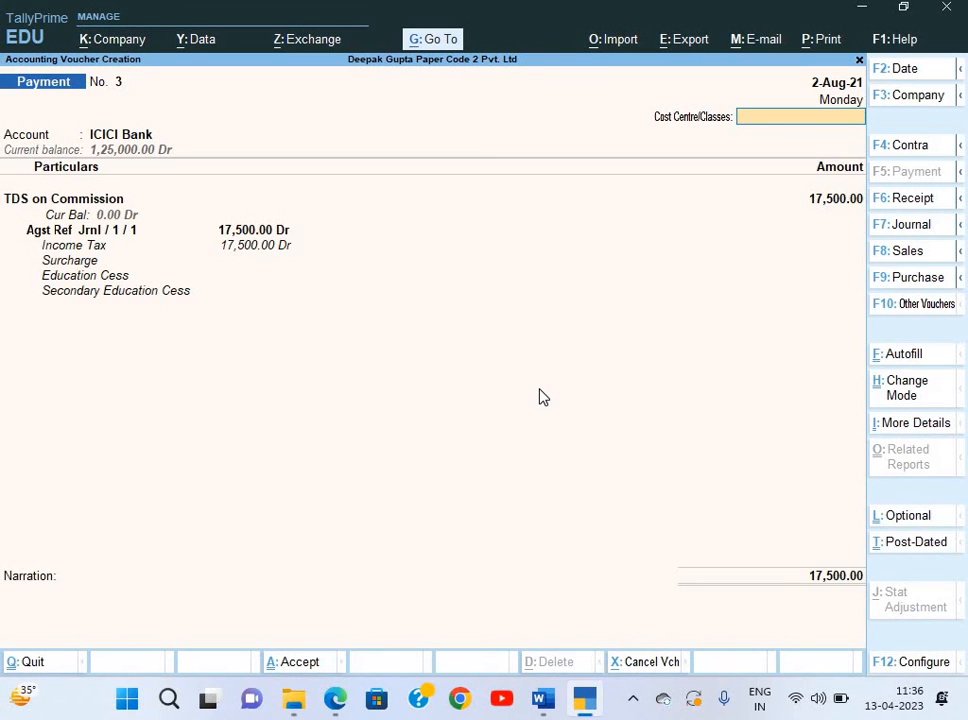
key(Return)
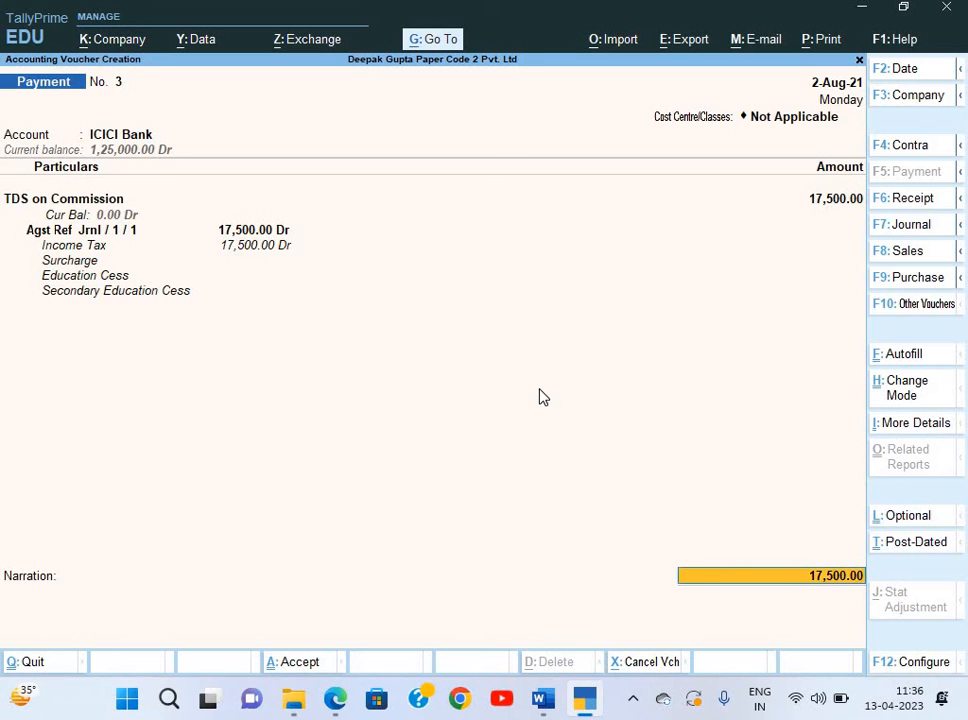
key(Return)
key(Return)
key(Return)
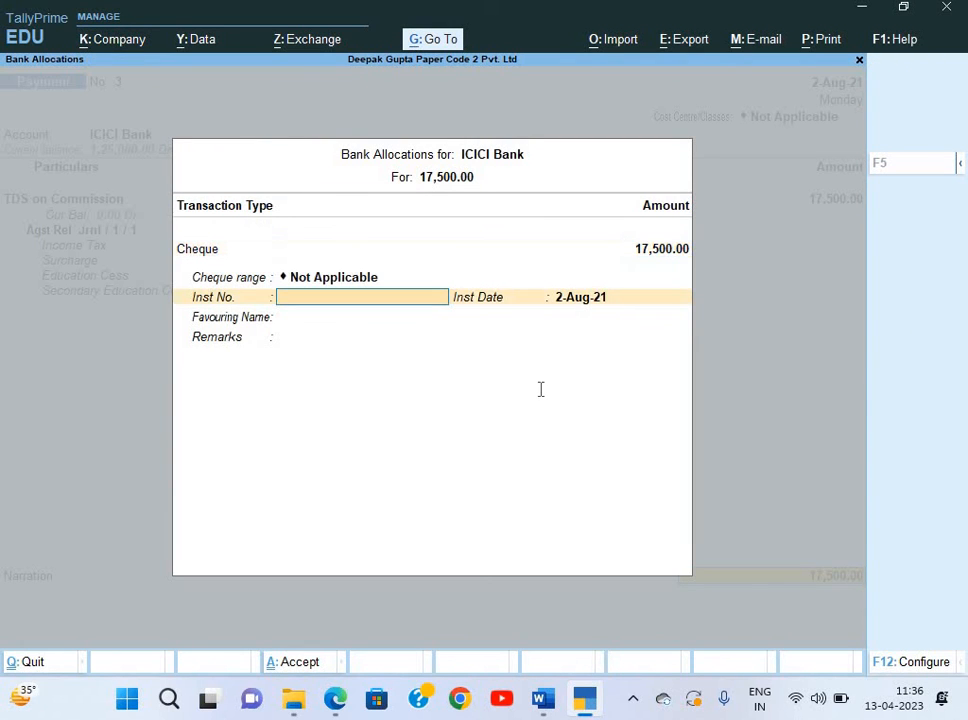
Enter cheque number 245139 favouring Income Tax in the bank allocation.
key(alt+Tab)
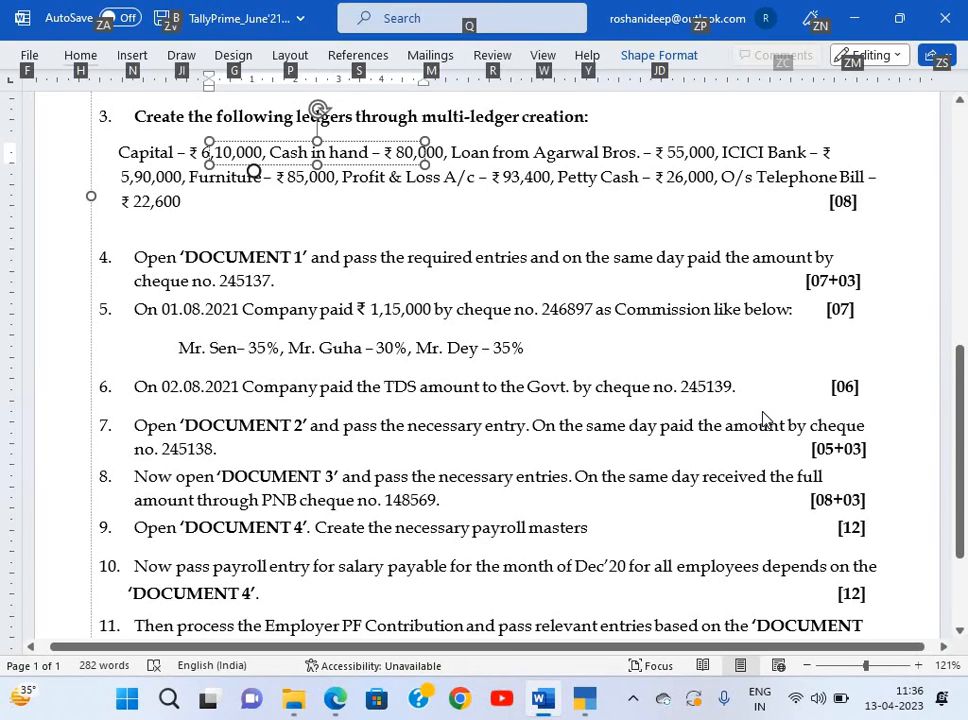
key(alt+Tab)
text(24)
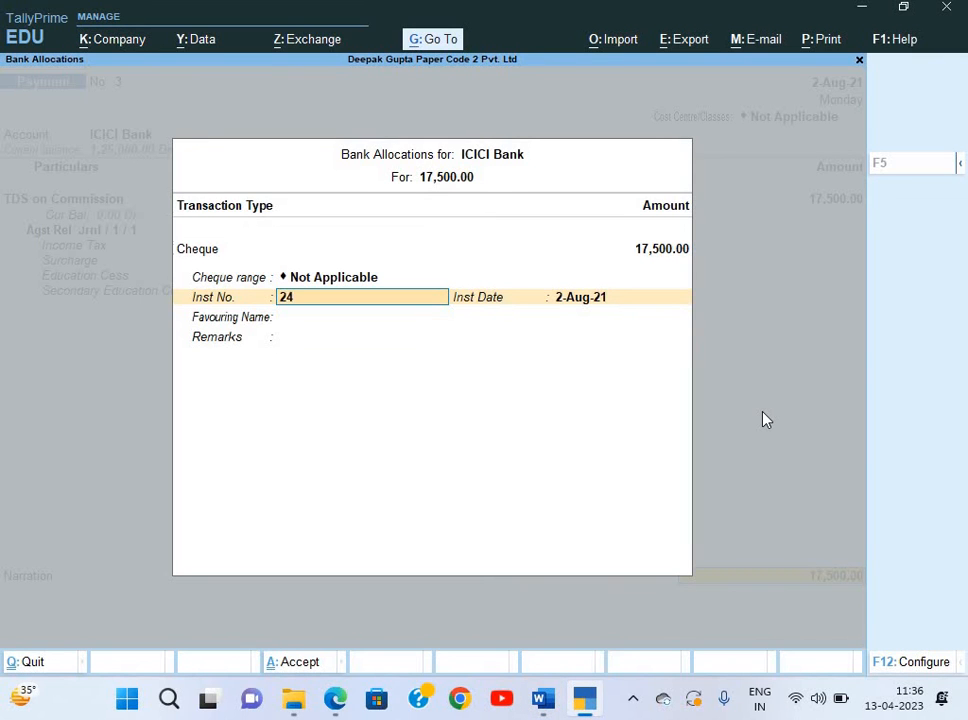
text(5139)
key(Return)
key(Return)
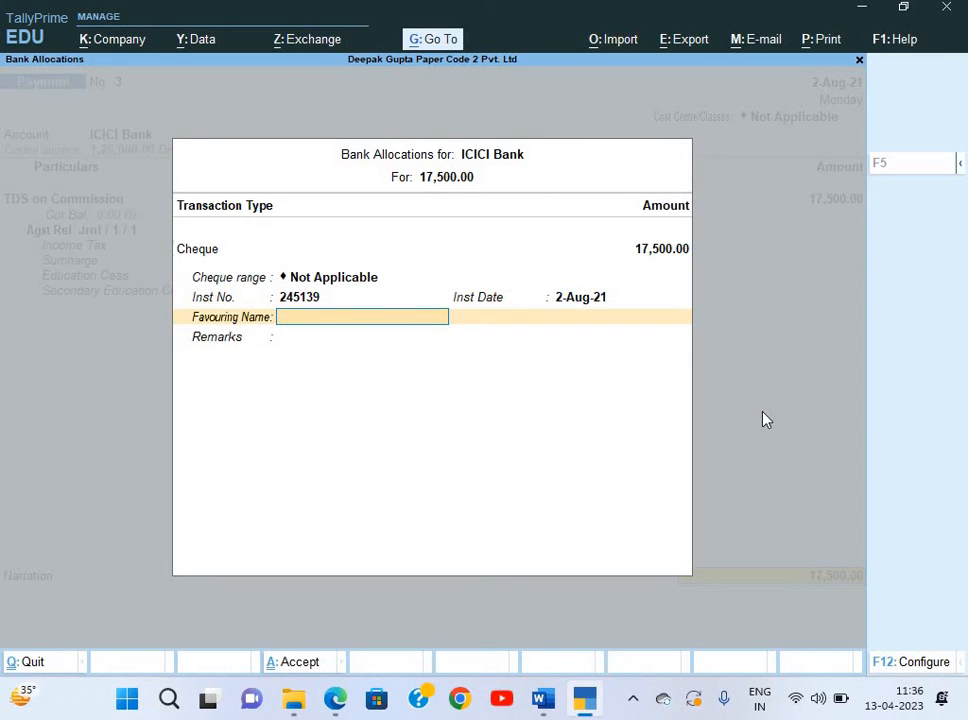
text(Income Tacx)
key(BackSpace)
key(BackSpace)
text(x)
key(Return)
key(Return)
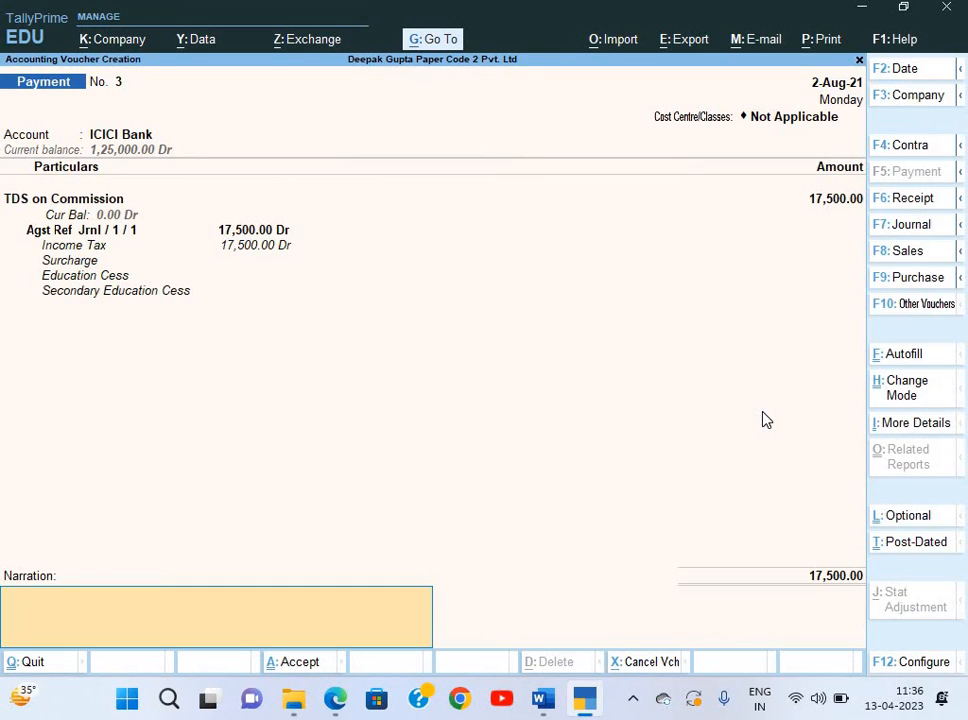
Reuse the 'Being payment made' narration and save the TDS payment voucher.
key(ctrl+alt+v)
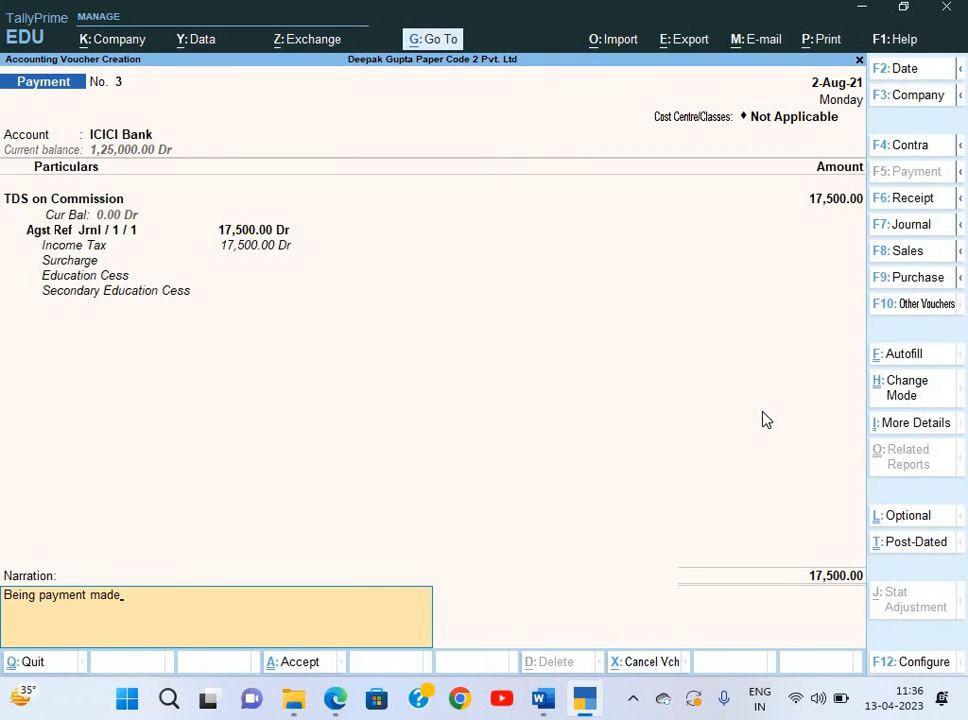
key(Return)
key(Return)
key(alt+Tab)
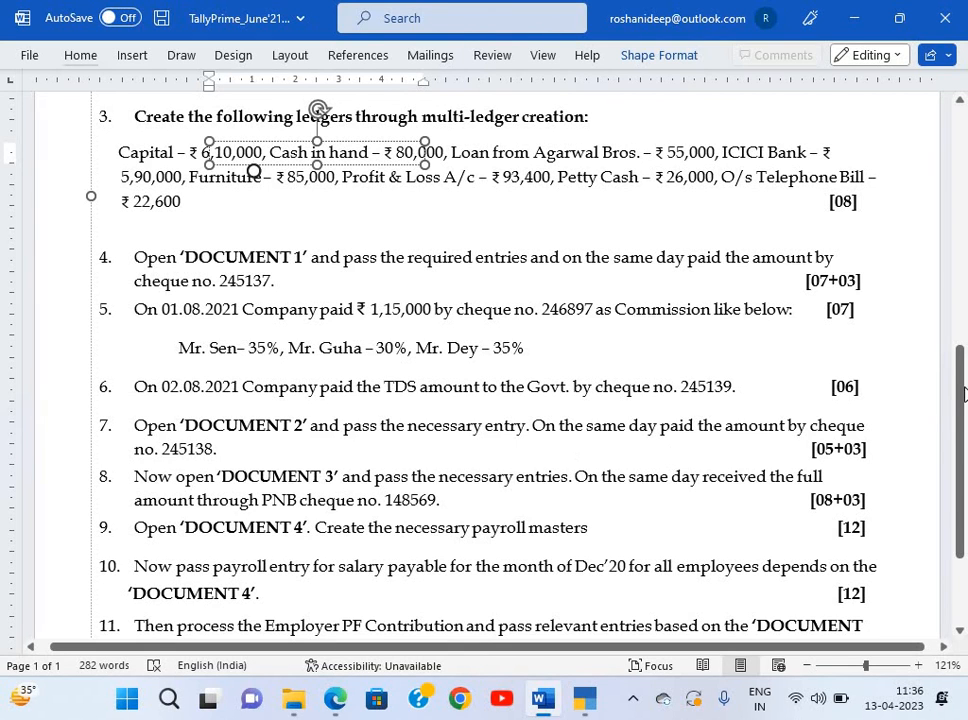
scroll(957, 408, down, 3)
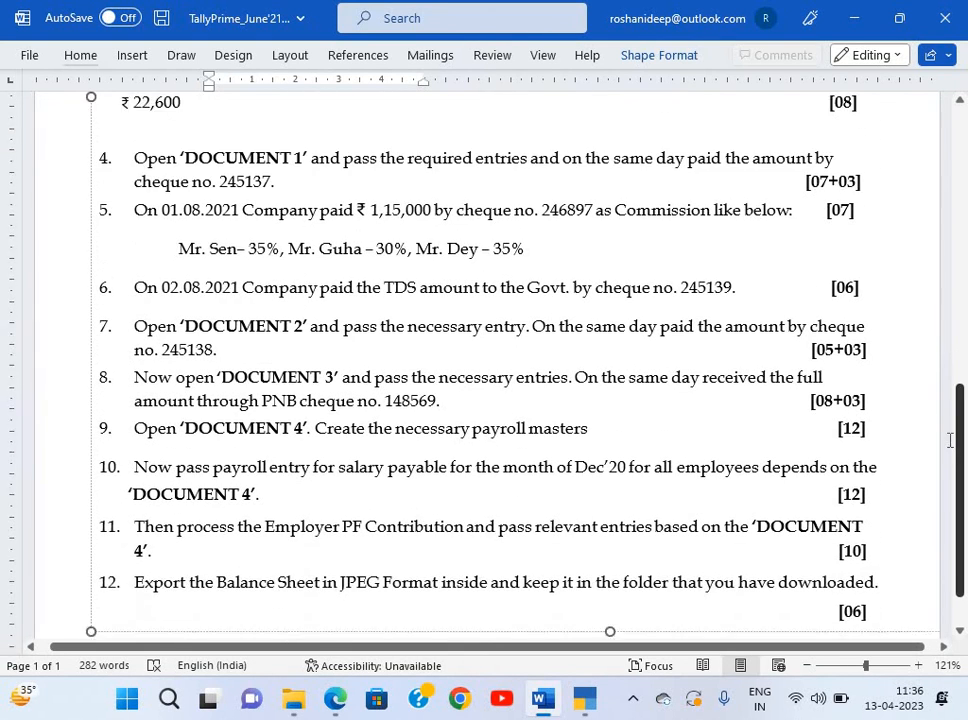
Review Amco Stores' Document 2 tax invoice (1-Aug-21, four shampoos, taxable 2,95,650) in the PDF.
key(alt+Tab)
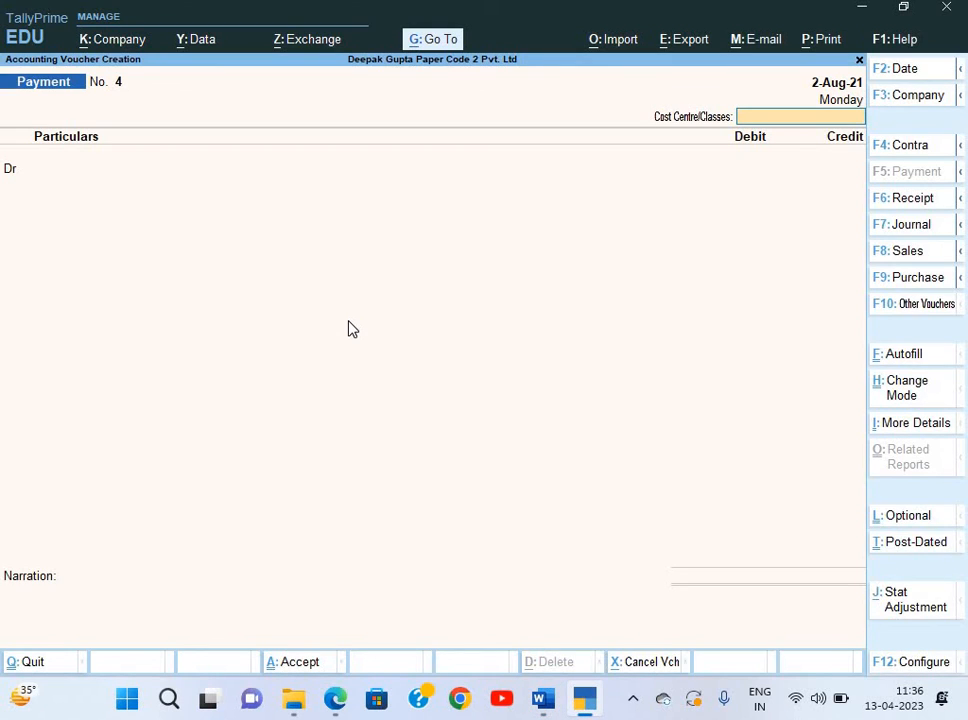
key(alt+Tab)
key(alt+Tab)
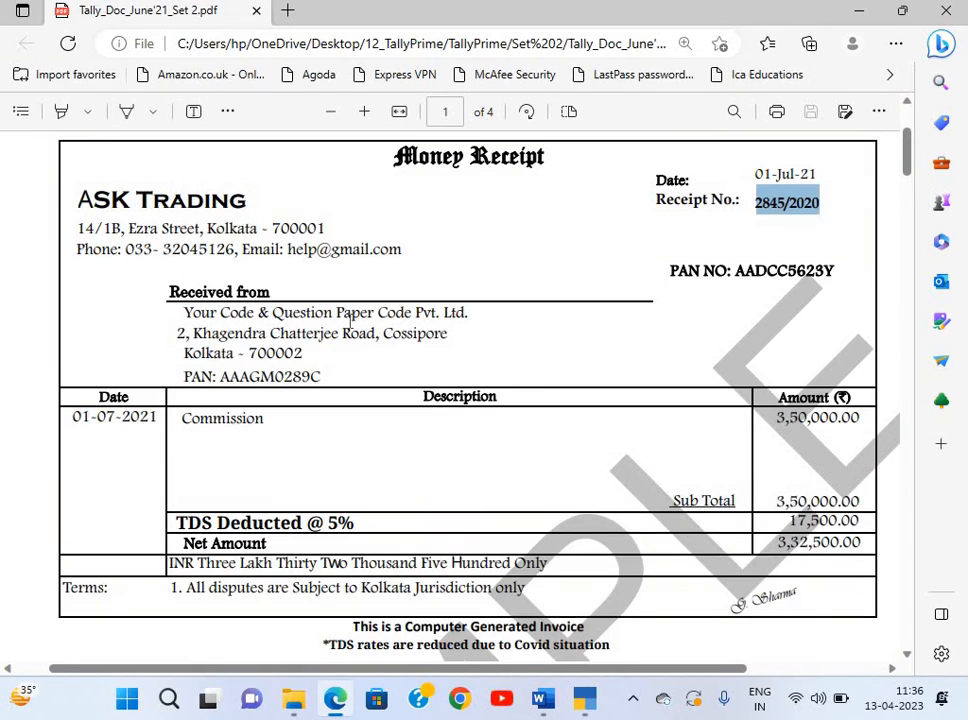
scroll(350, 318, down, 10)
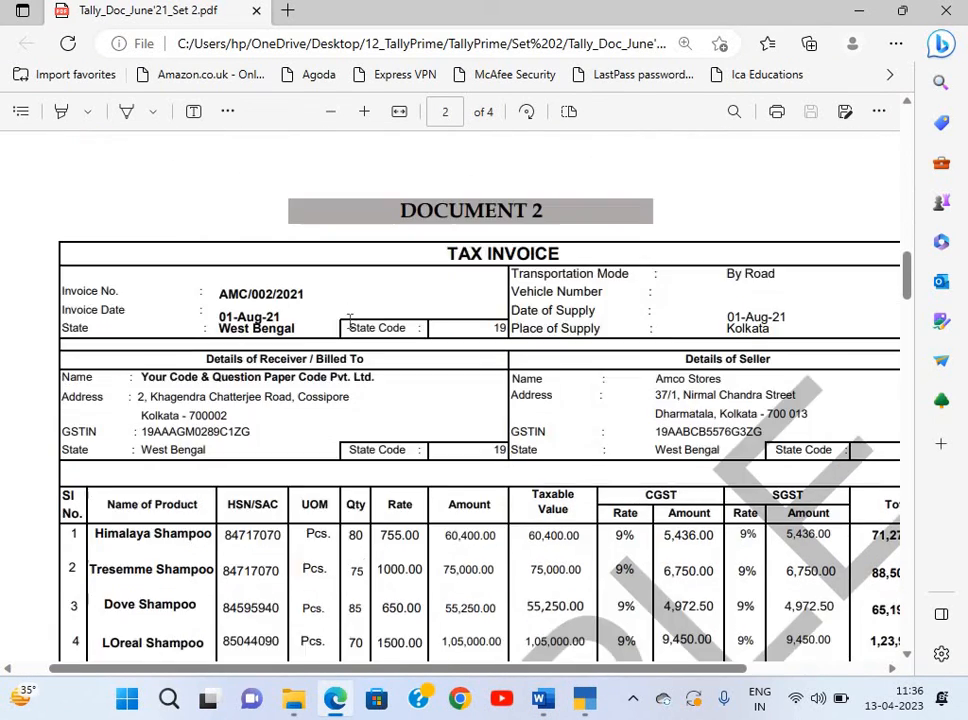
scroll(350, 318, down, 1)
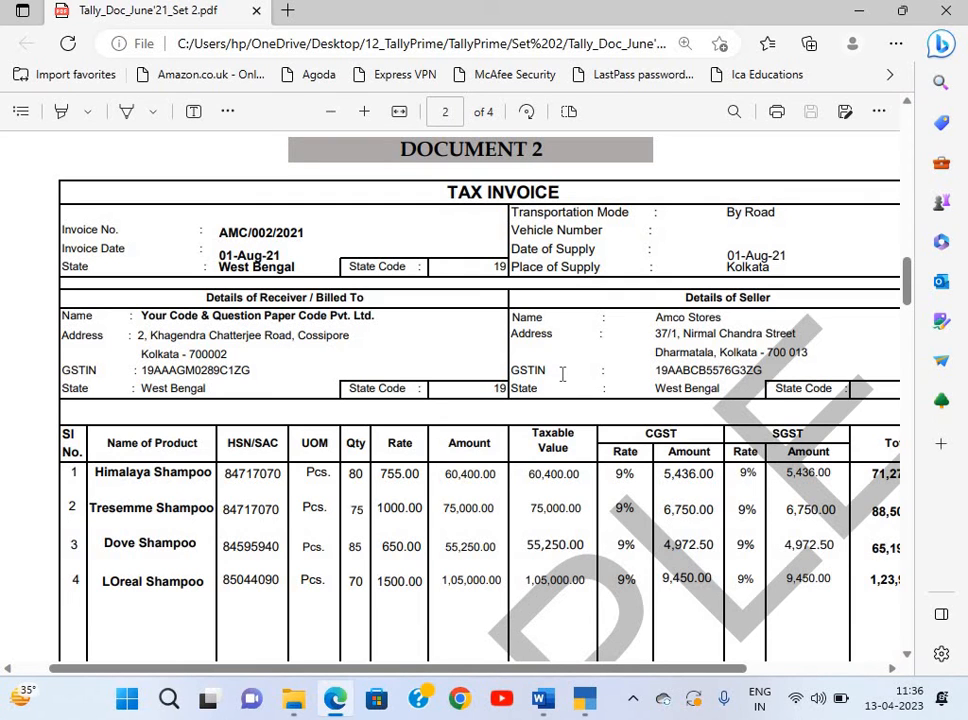
scroll(562, 374, down, 1)
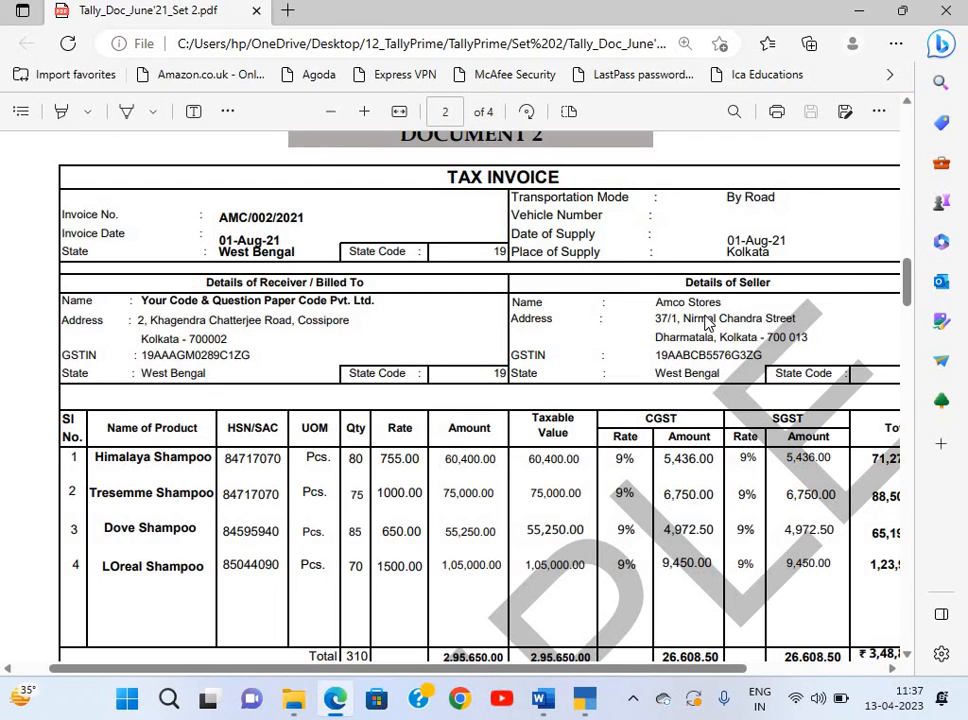
key(alt+Tab)
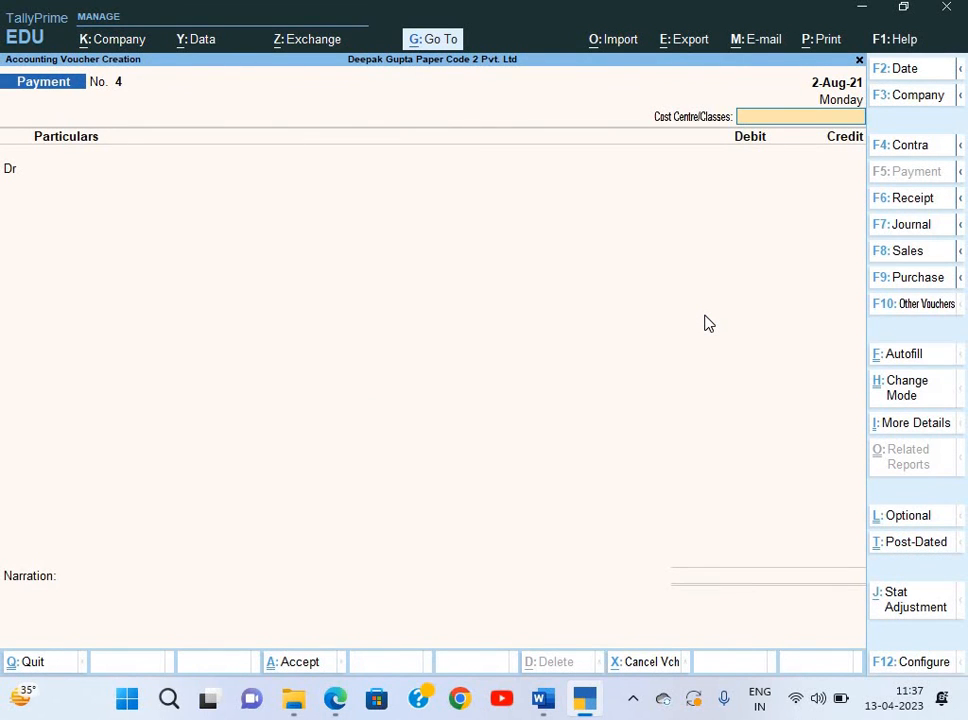
Switch to a Purchase voucher in item invoice mode.
key(F9)
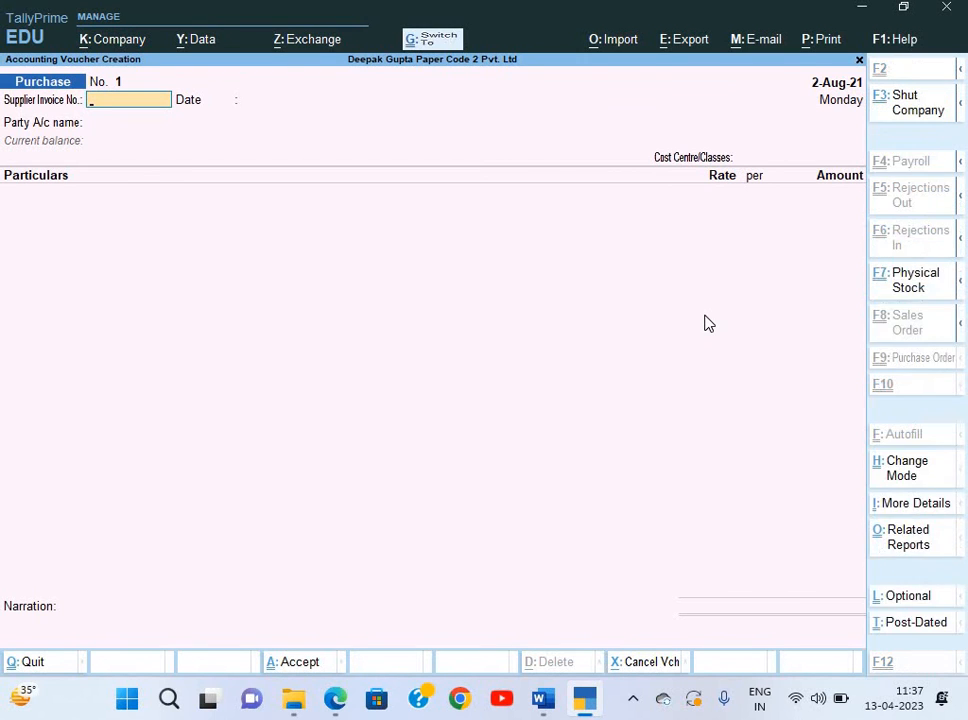
key(ctrl+h)
key(Return)
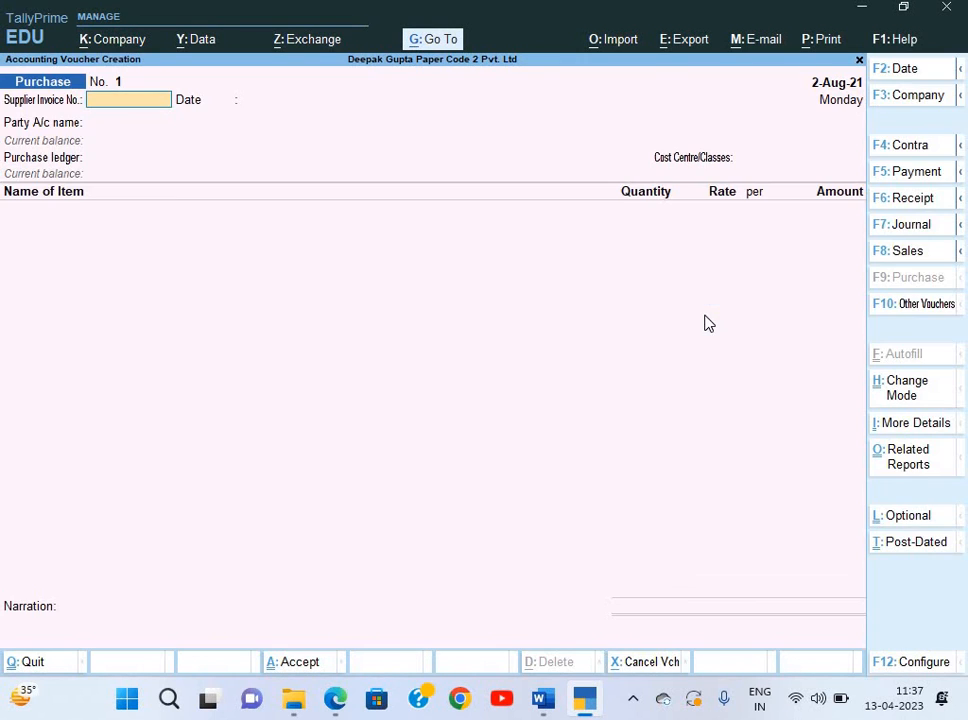
Copy invoice number AMC/002/2021 from the PDF into Supplier Invoice No.
key(alt+Tab)
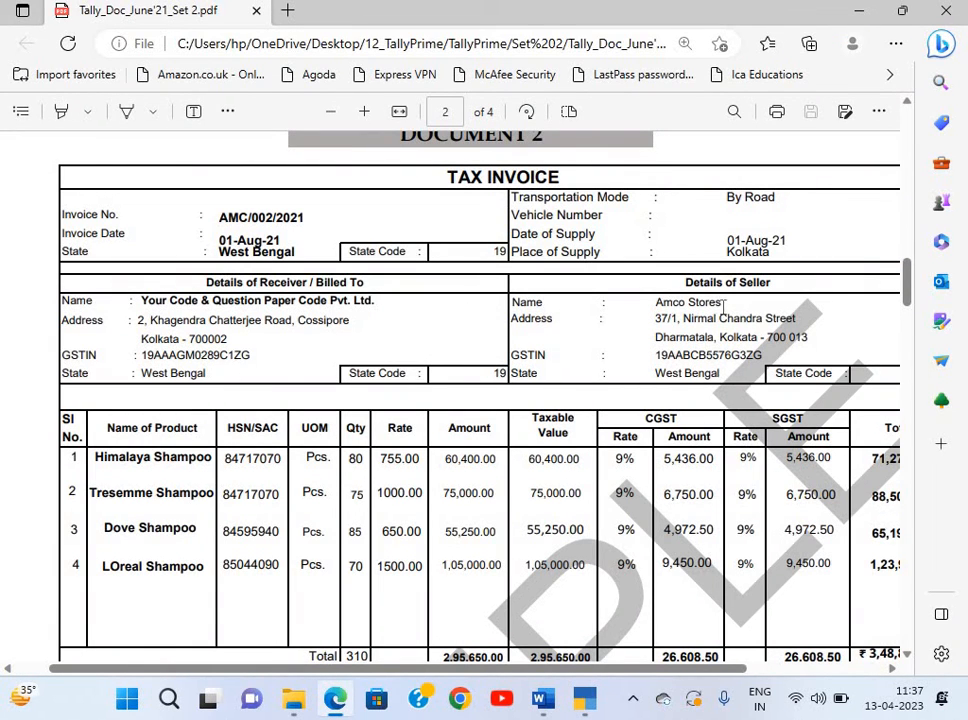
drag(656, 302, 726, 315)
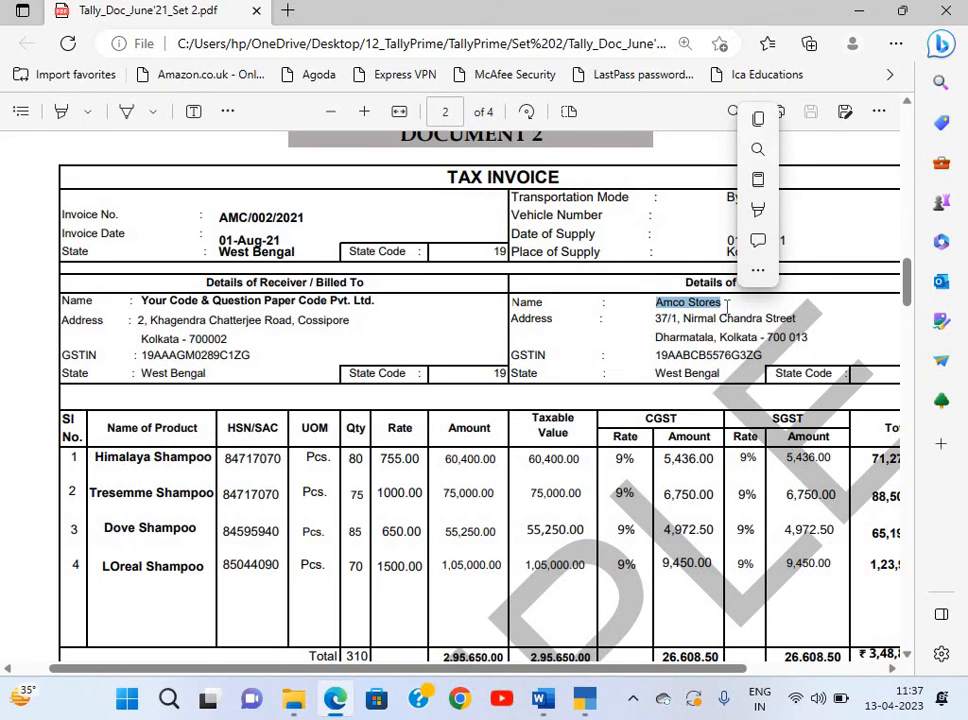
key(alt+Tab)
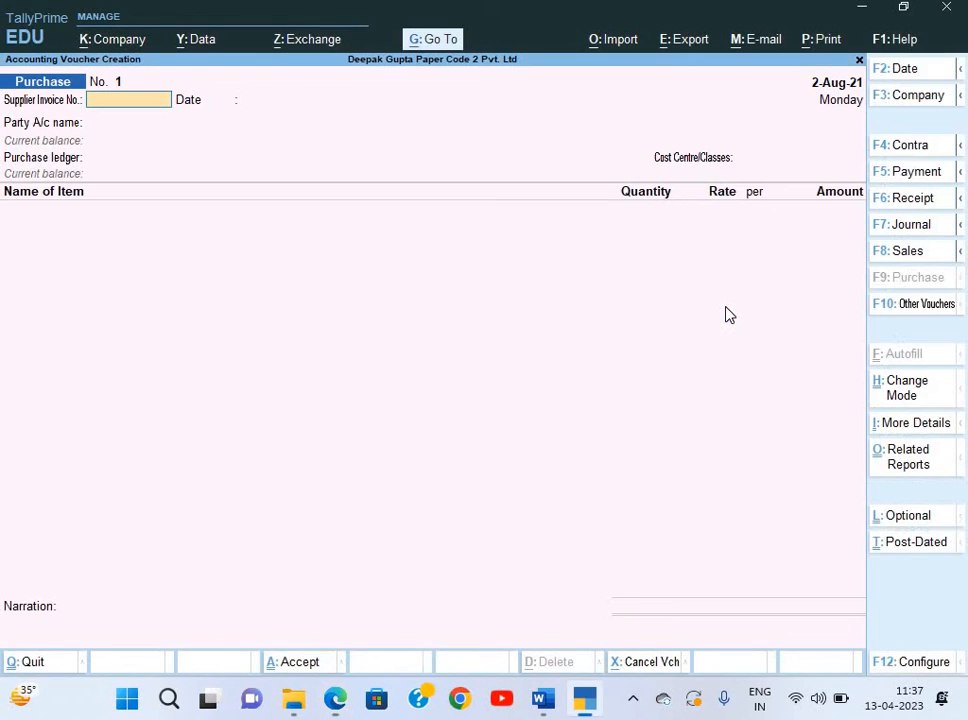
key(alt+Tab)
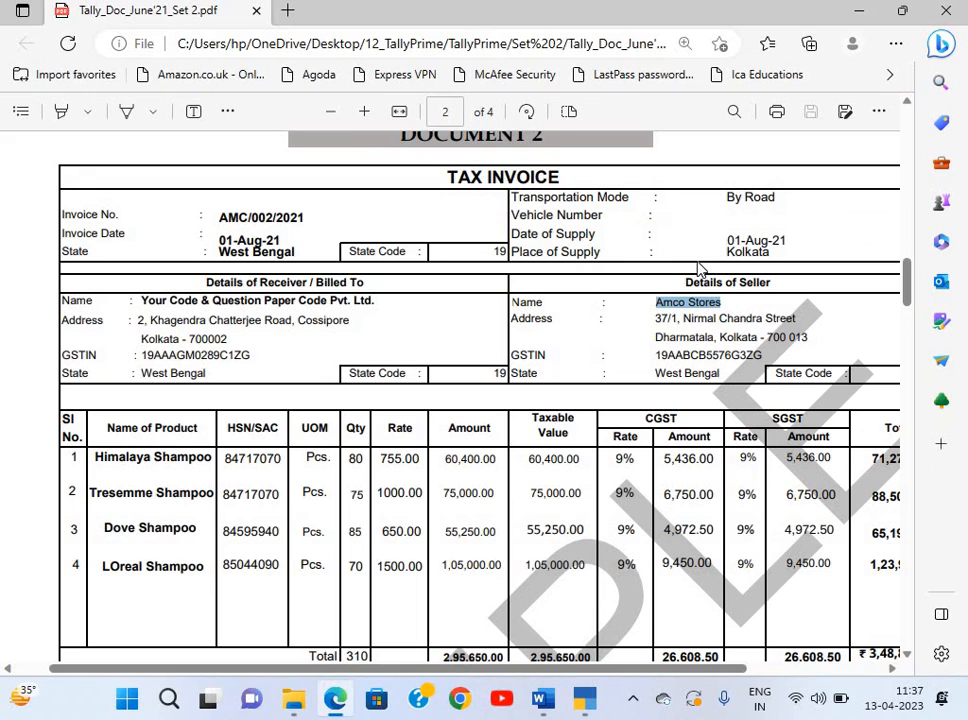
drag(219, 222, 320, 218)
key(ctrl+c)
key(alt+Tab)
key(ctrl+v)
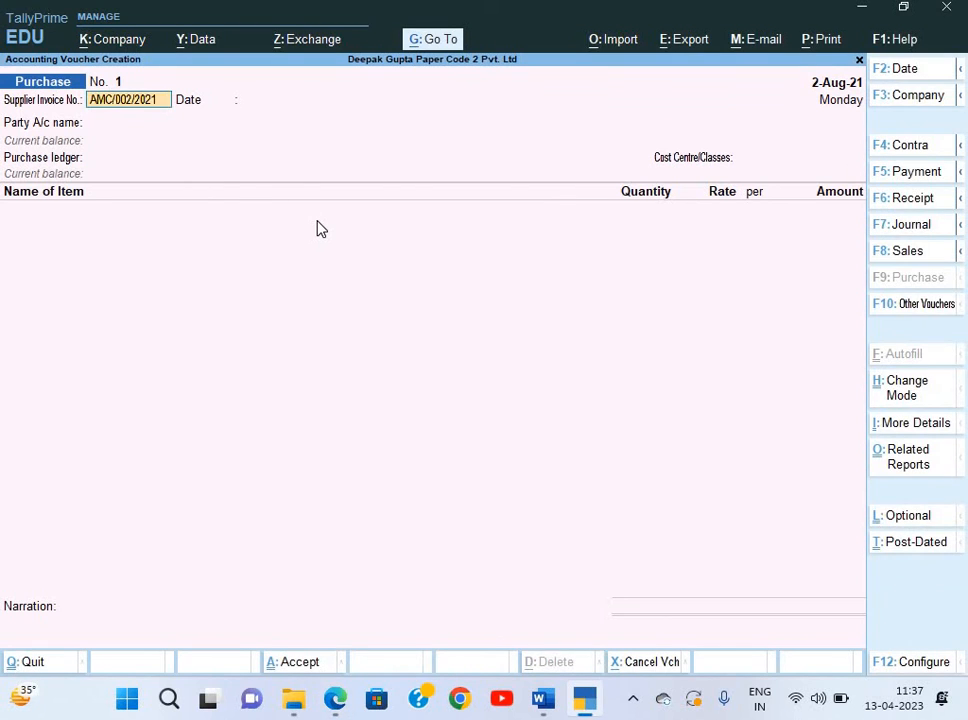
key(Return)
key(alt+Tab)
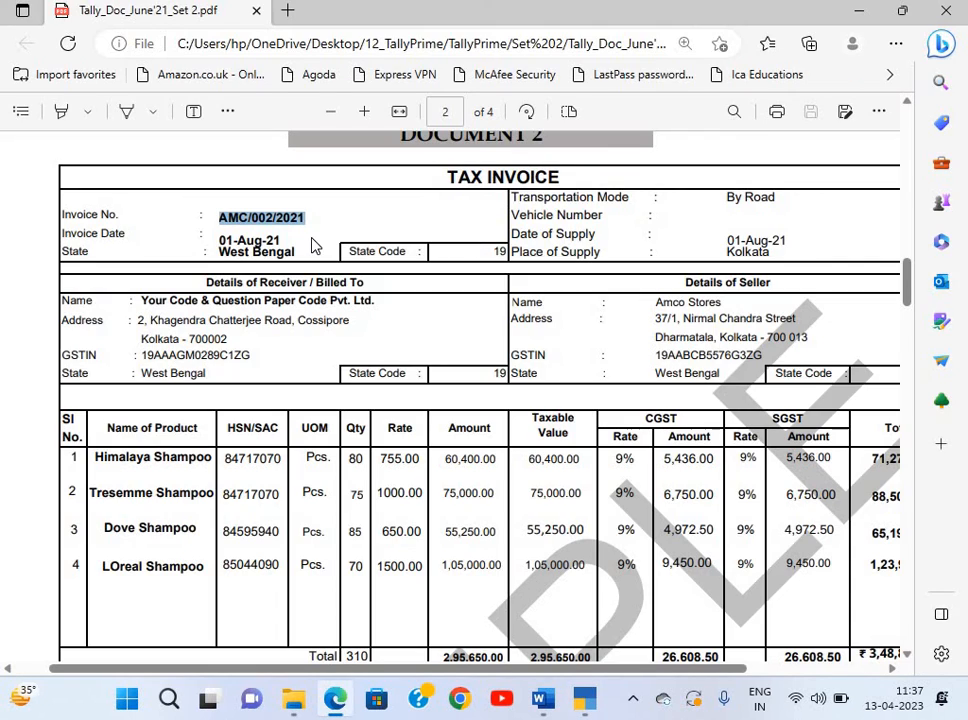
key(alt+Tab)
Change the voucher date to 1-Aug-21 and move to the party account.
key(F2)
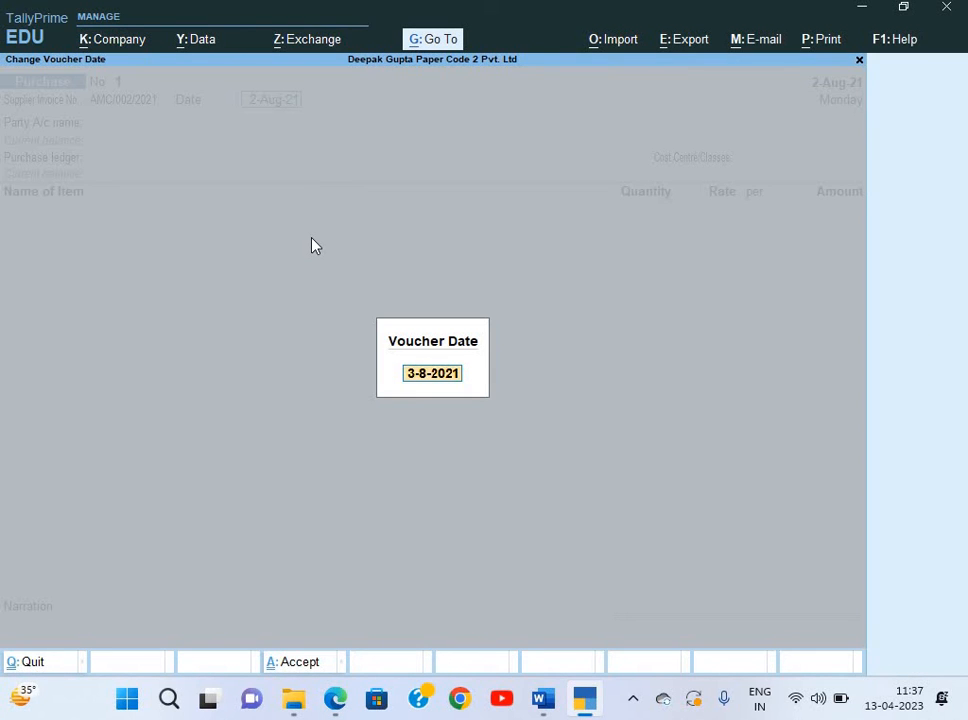
text(1-8)
key(Return)
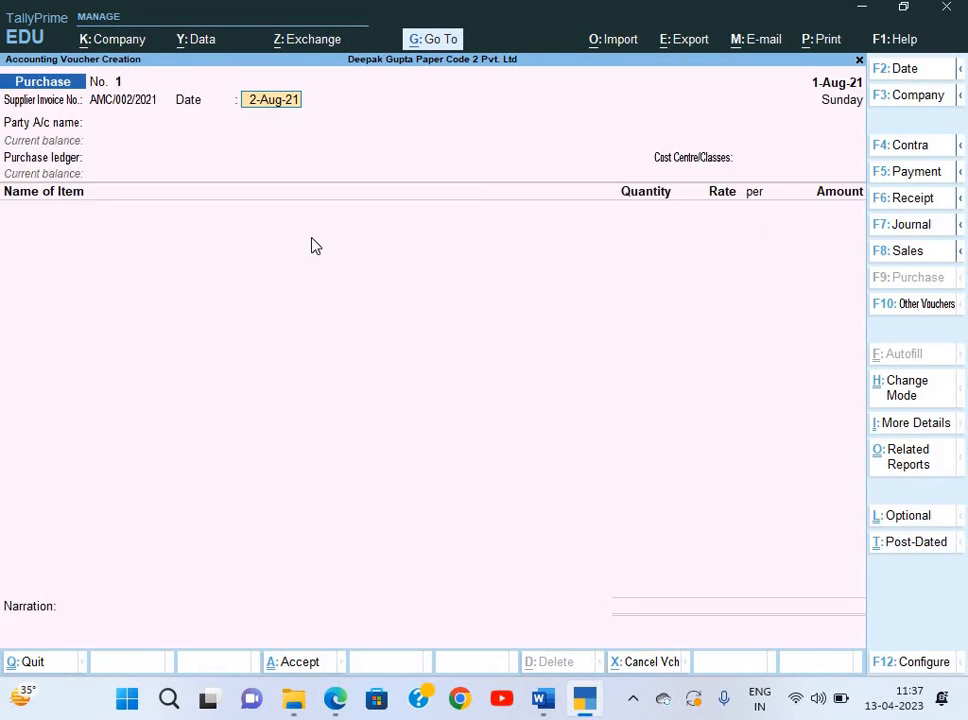
text(1-8)
key(Return)
key(Down)
key(Down)
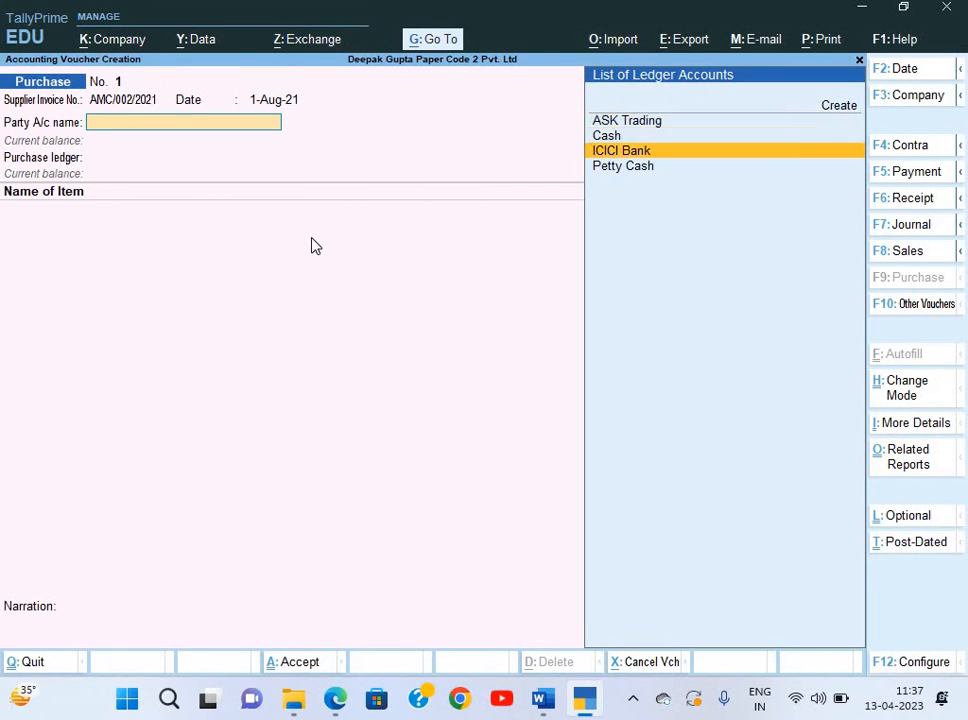
Start a new party ledger and copy the seller name Amco Stores from the invoice.
key(alt+c)
key(alt+Tab)
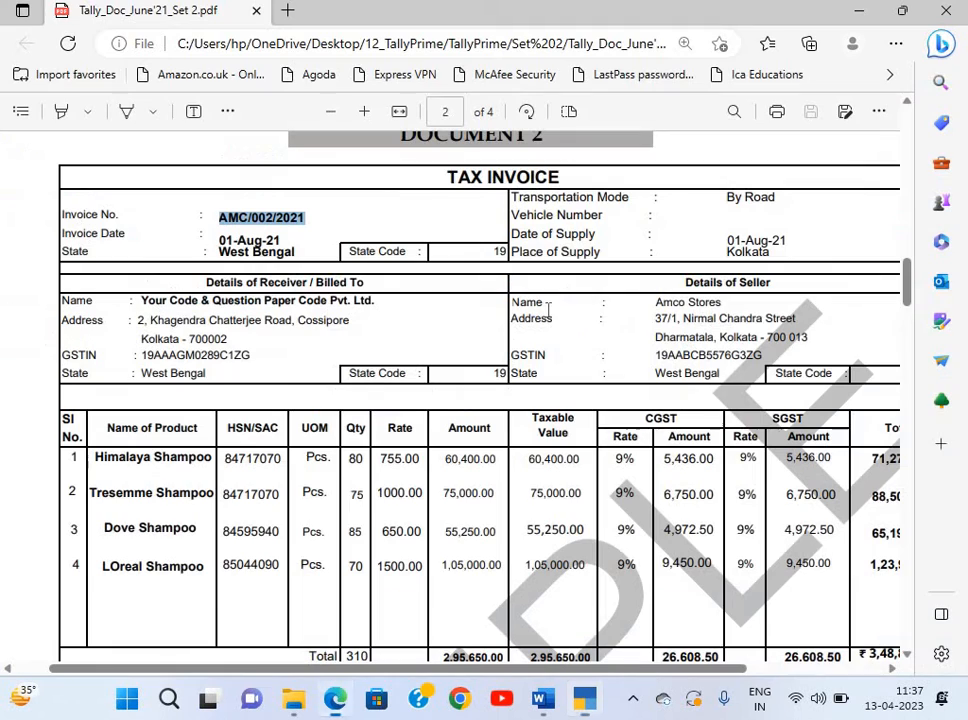
drag(655, 302, 721, 303)
key(ctrl+c)
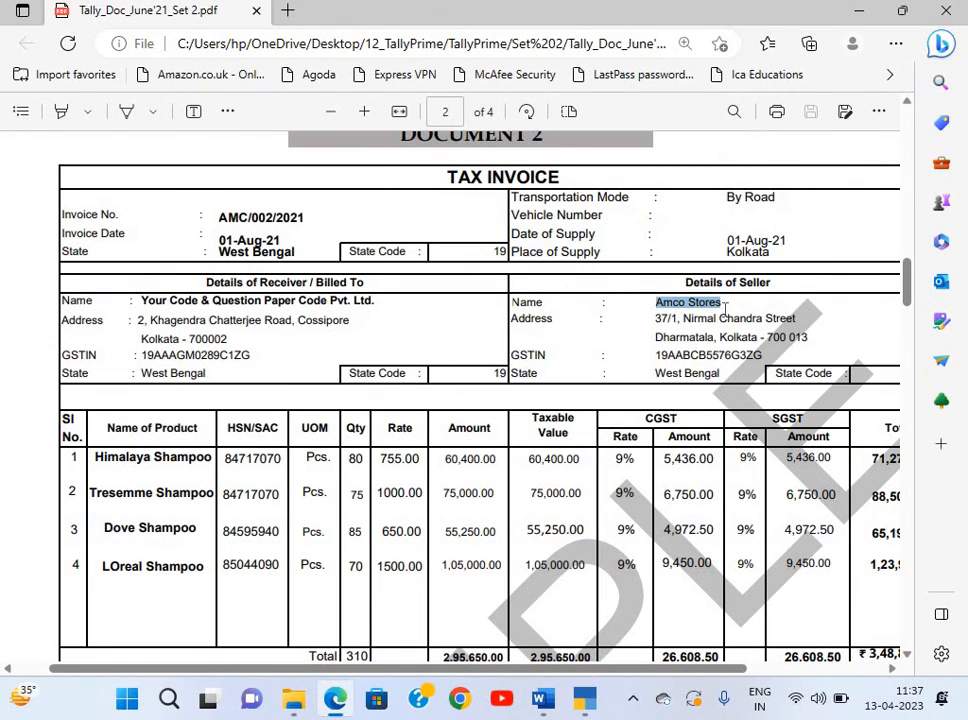
scroll(725, 309, down, 1)
scroll(704, 380, up, 1)
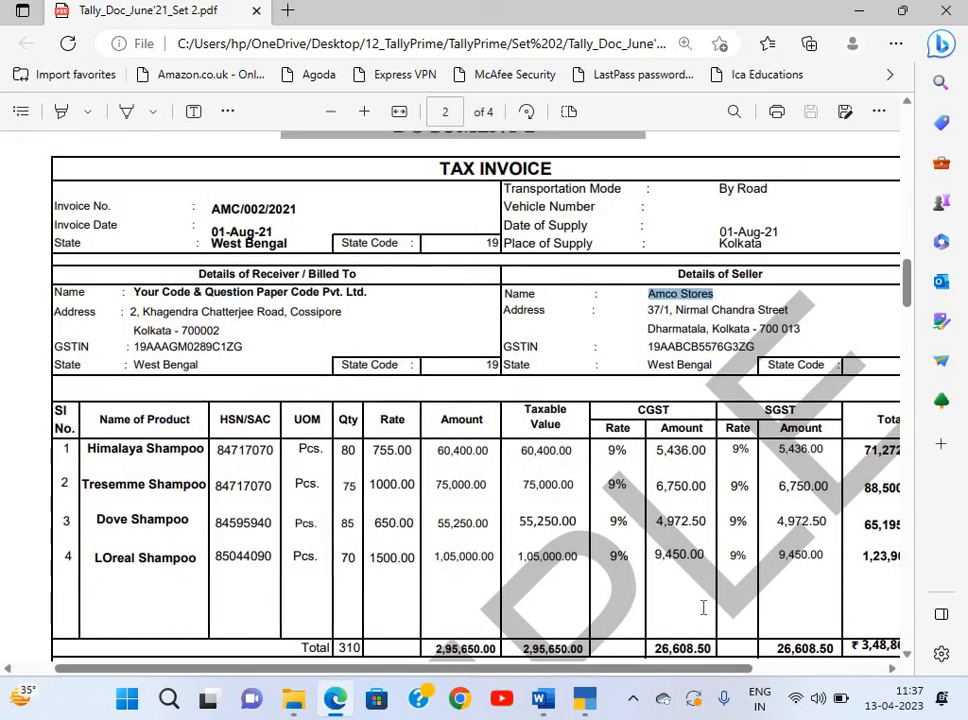
click(748, 348)
scroll(748, 352, up, 1)
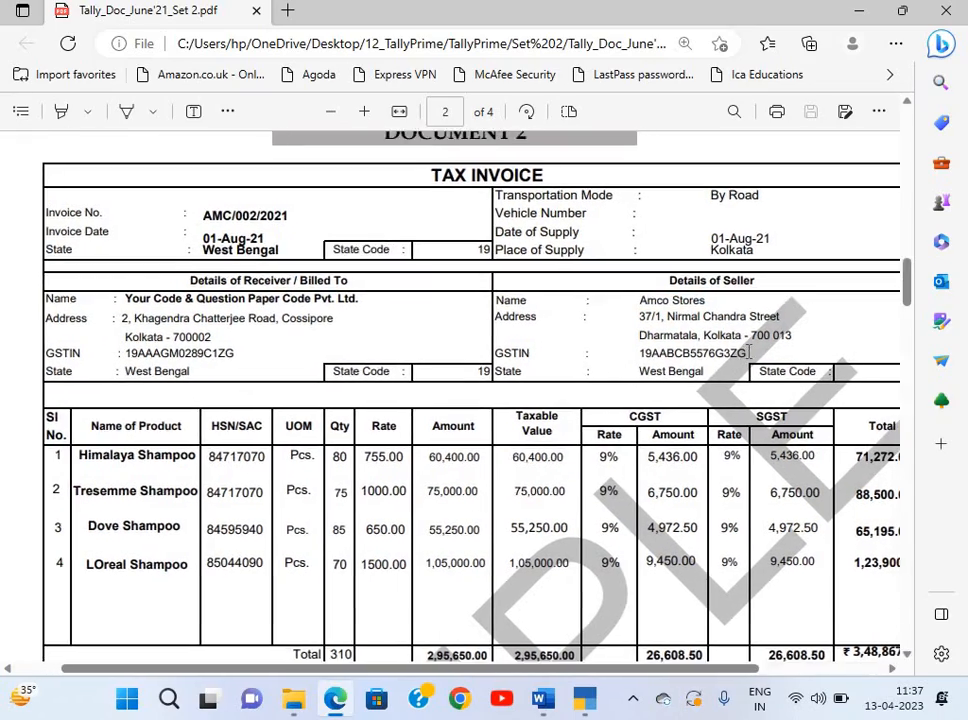
scroll(748, 352, up, 3)
scroll(748, 352, up, 1)
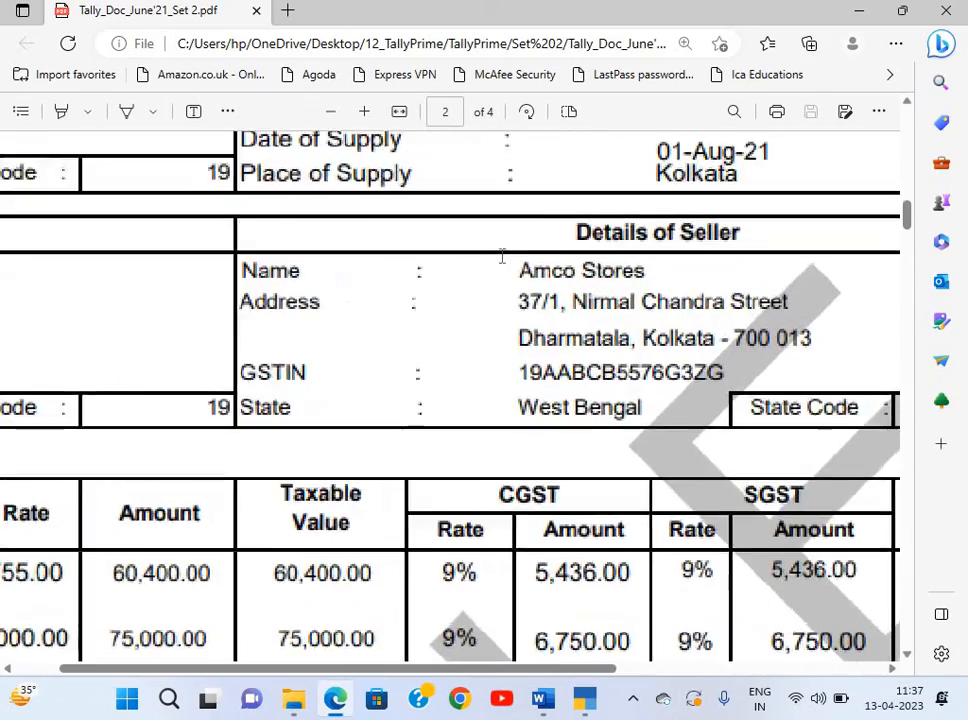
drag(513, 268, 645, 275)
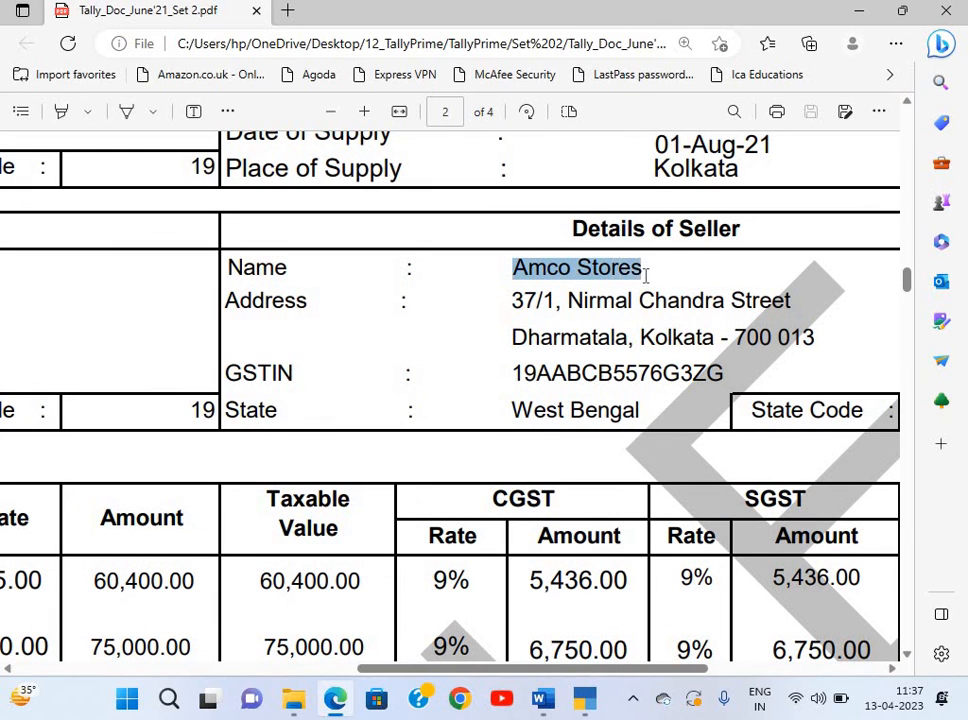
key(ctrl+c)
key(alt+Tab)
Name the ledger Amco Stores and place it under Sundry Creditors.
key(ctrl+v)
key(Return)
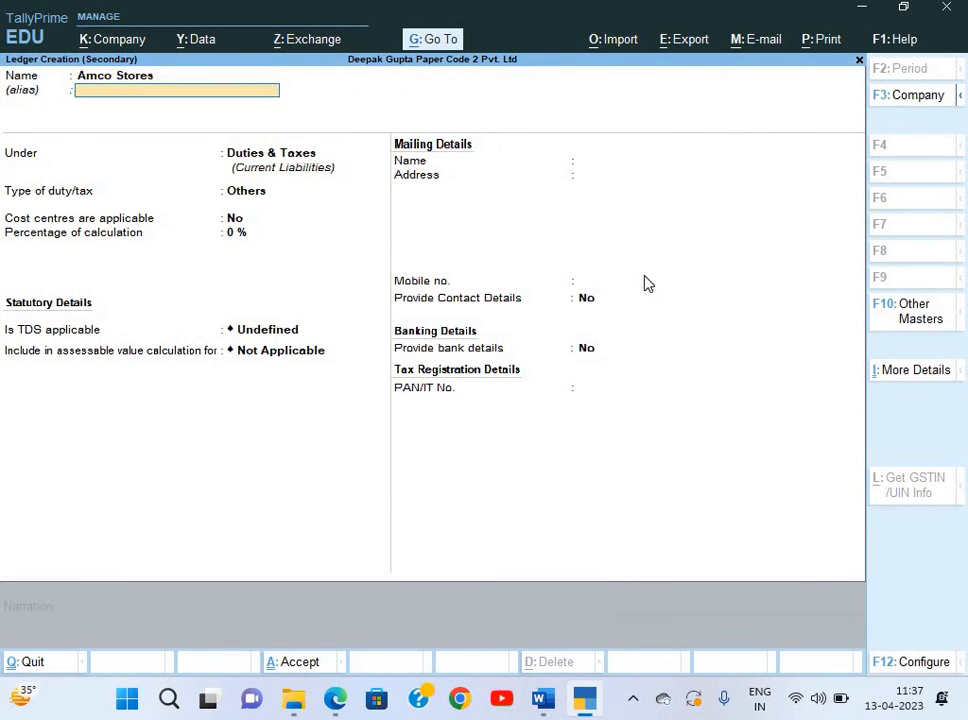
key(Return)
text(S)
key(Down)
key(Down)
key(Down)
key(Return)
key(Return)
key(Return)
key(Return)
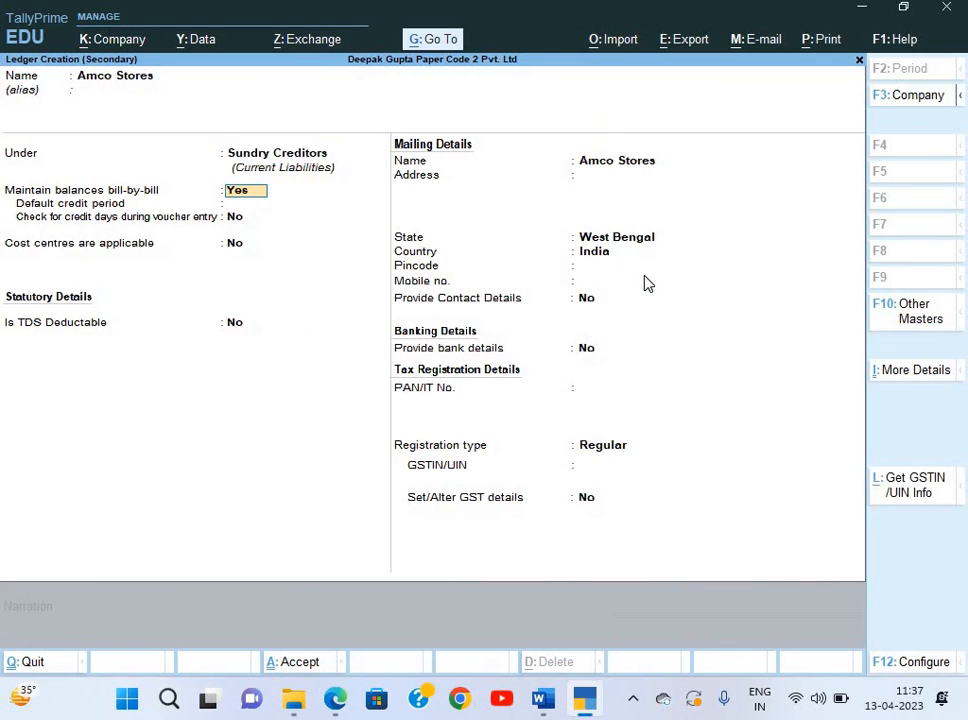
key(Return)
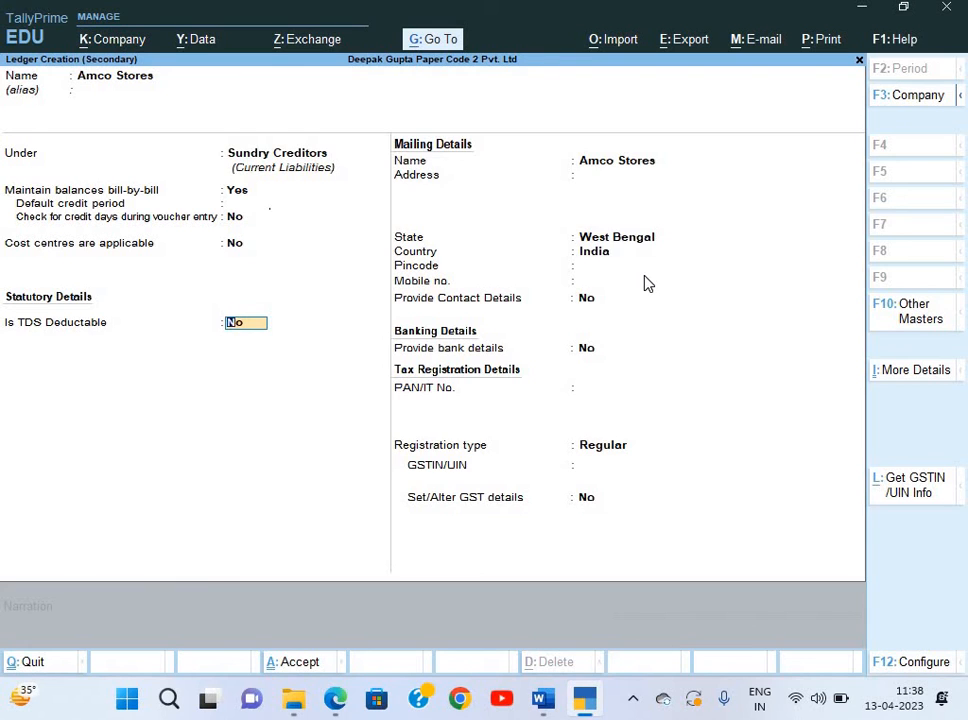
key(Return)
key(Return)
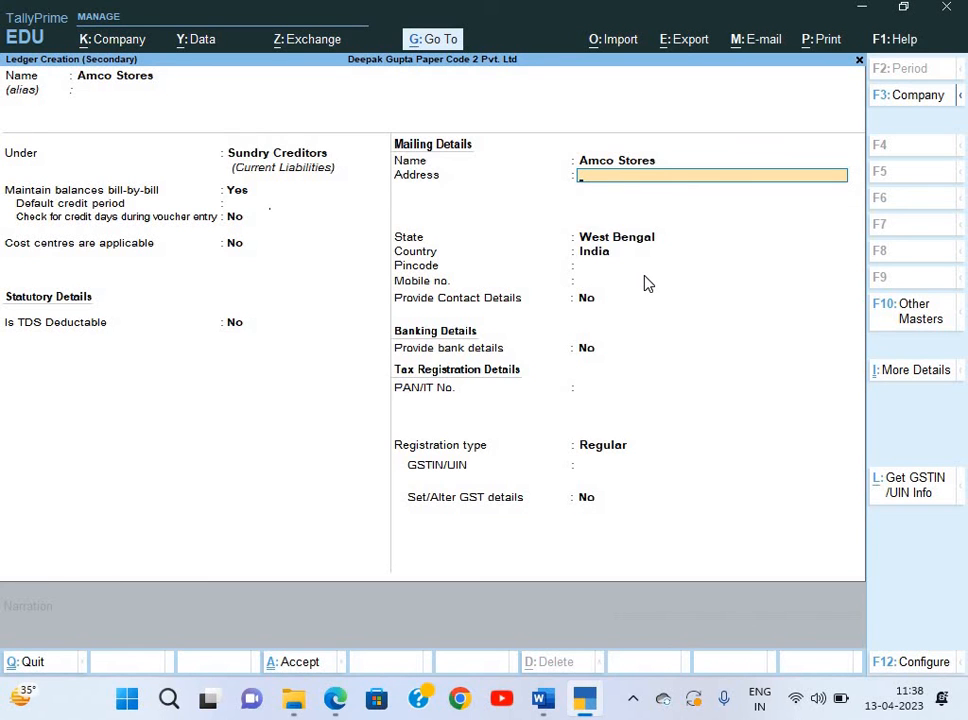
key(alt+Tab)
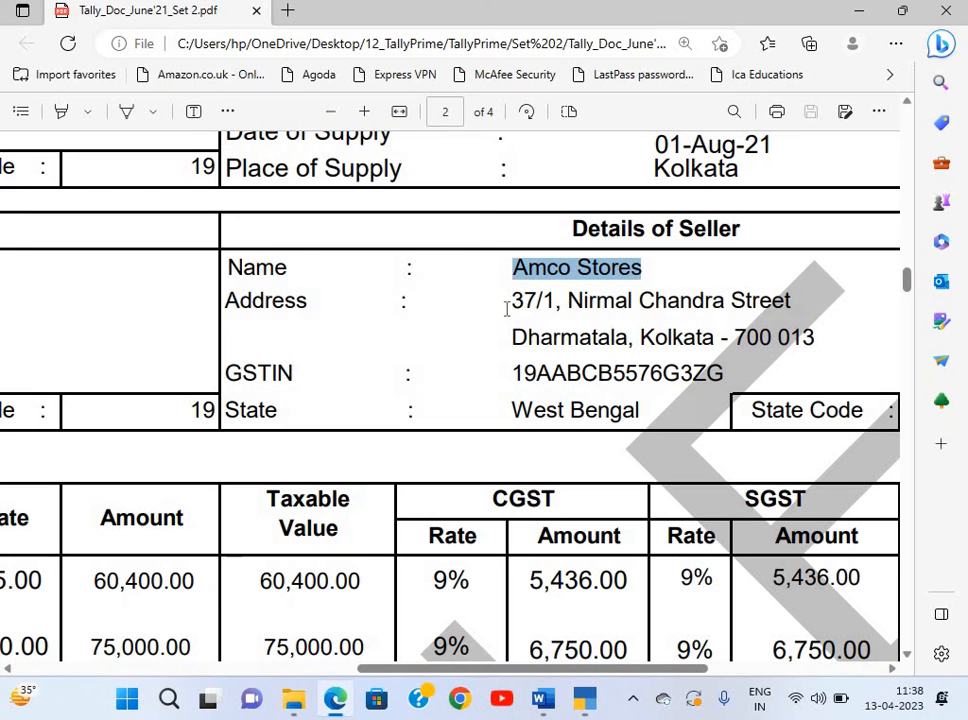
triple_click(788, 305)
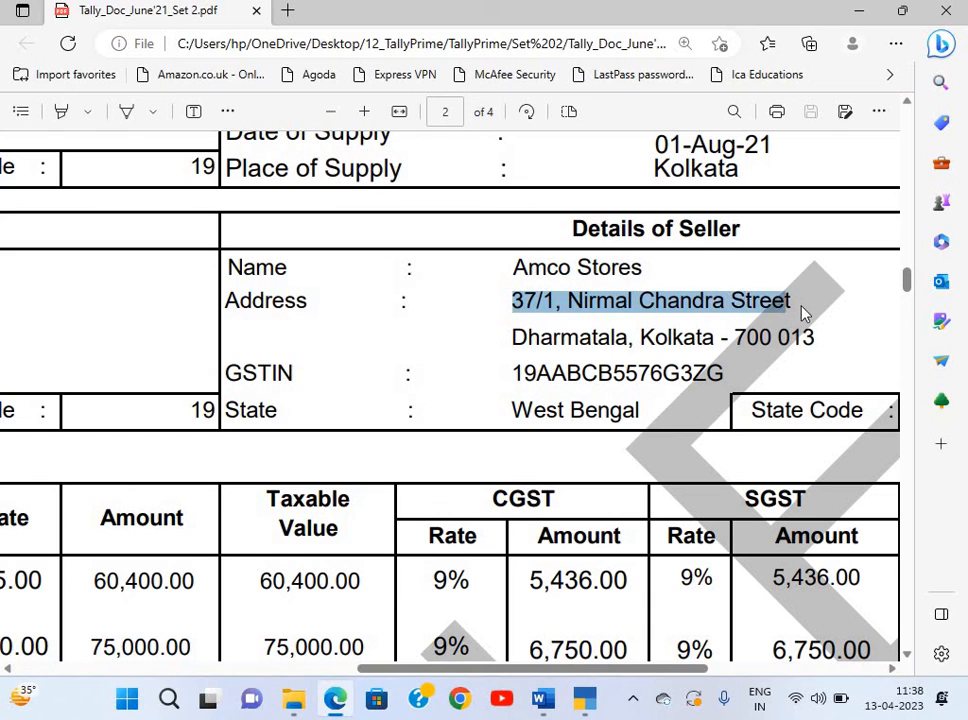
key(ctrl+c)
key(alt+Tab)
key(ctrl+alt+v)
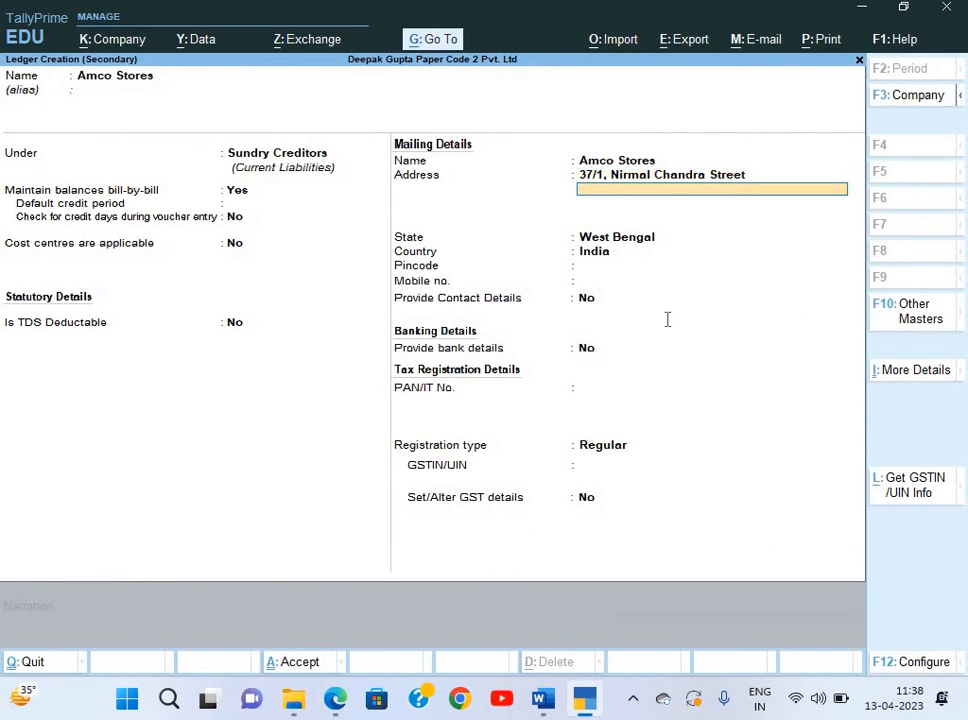
key(alt+Tab)
triple_click(820, 345)
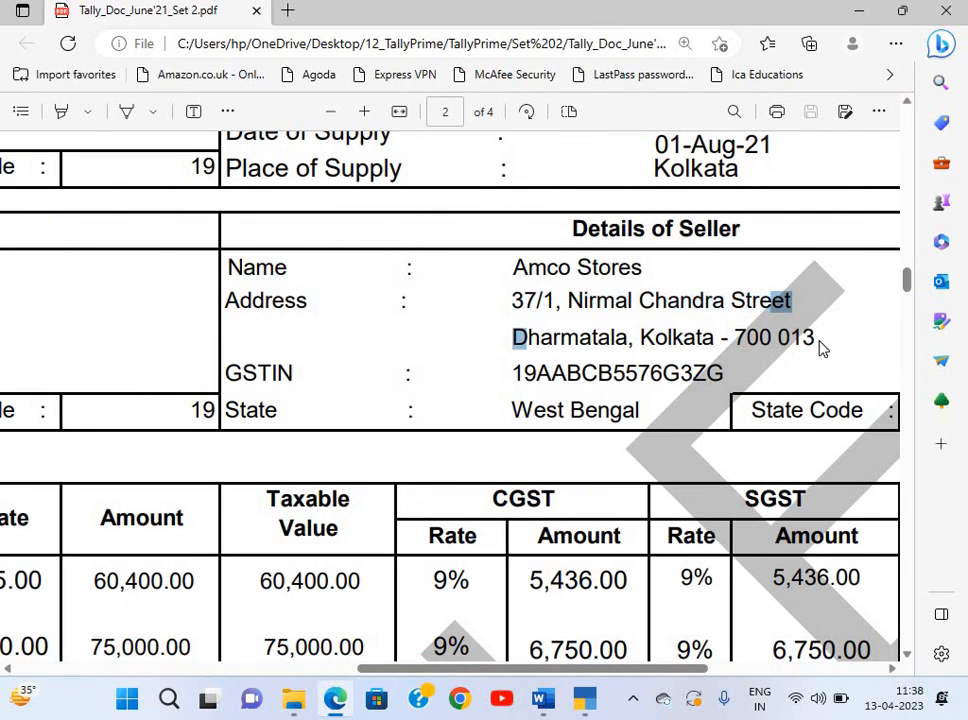
key(ctrl+c)
key(alt+Tab)
key(ctrl+alt+v)
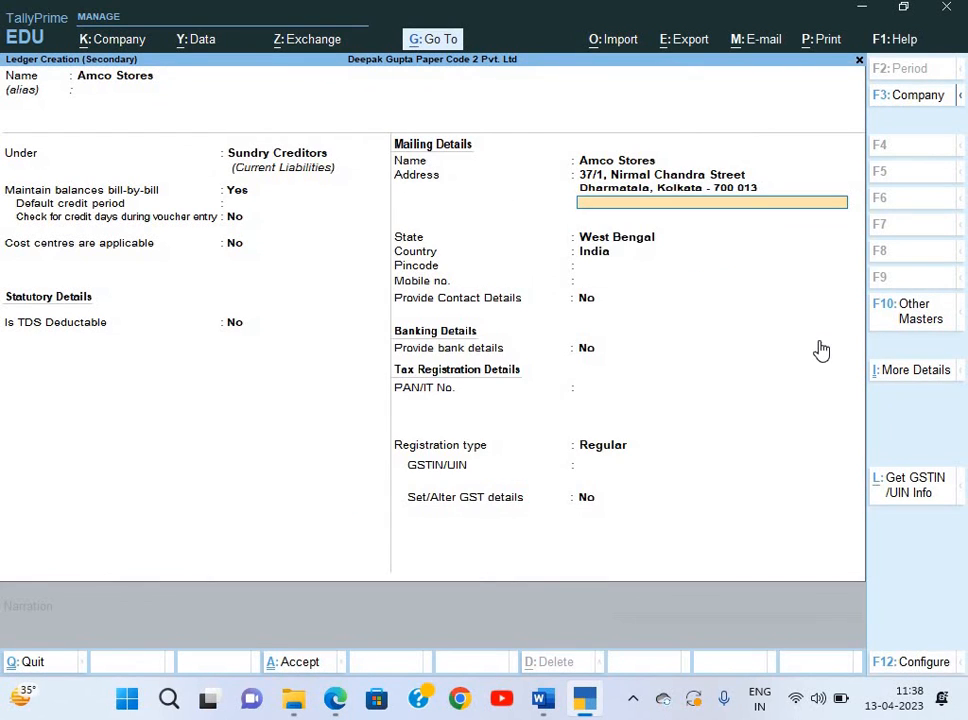
key(Return)
key(Return)
key(Return)
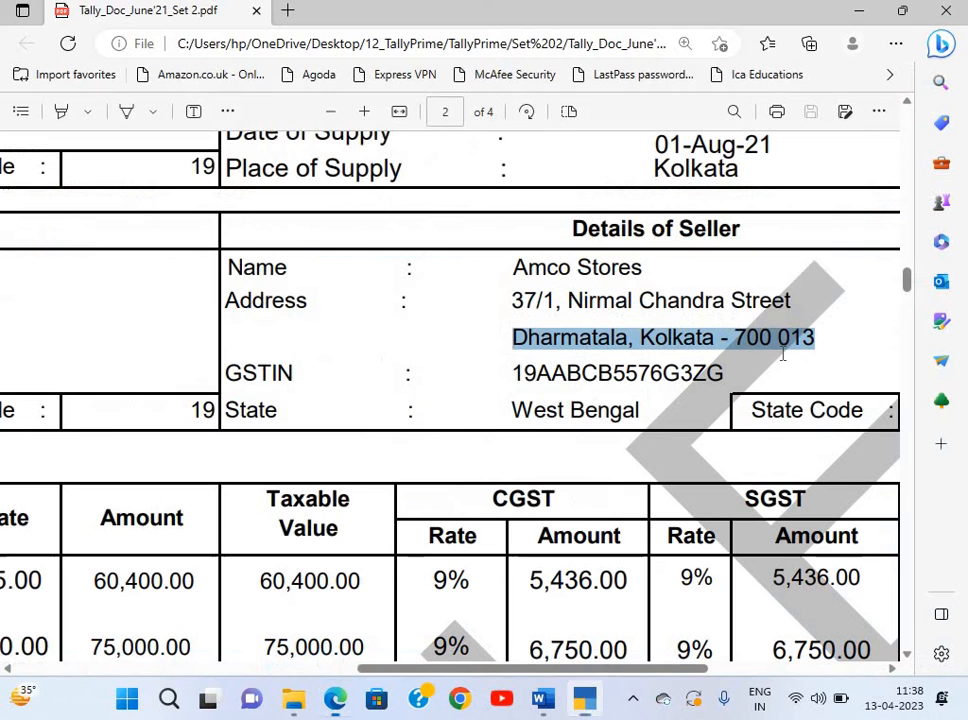
Keep West Bengal as the state and enter pincode 700 013.
key(alt+Tab)
click(739, 343)
drag(735, 338, 828, 352)
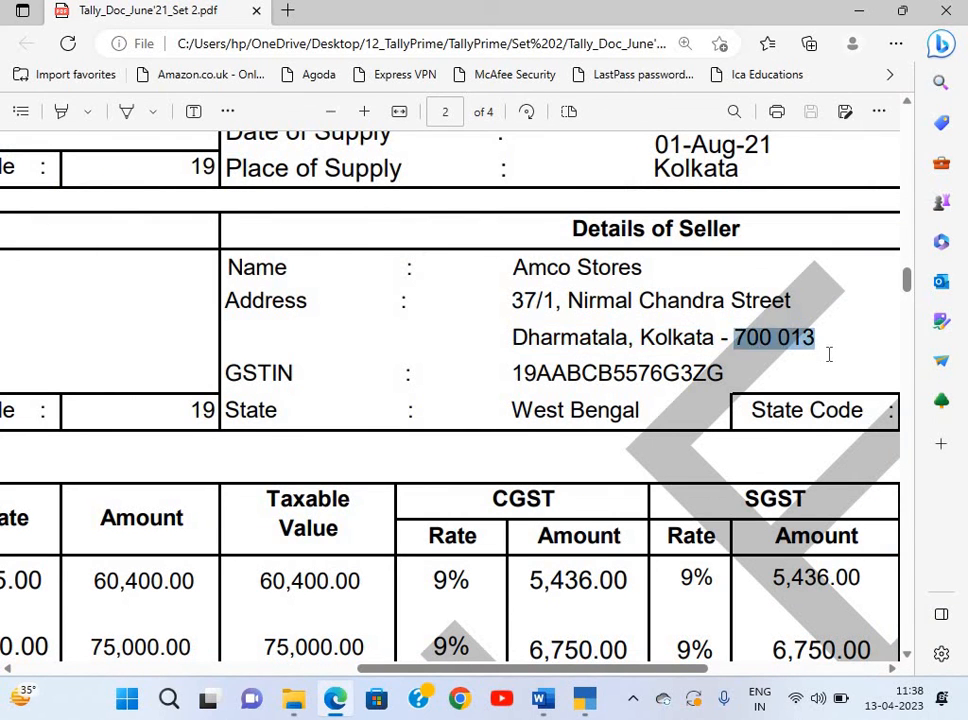
key(ctrl+c)
key(alt+Tab)
key(ctrl+alt+v)
key(Return)
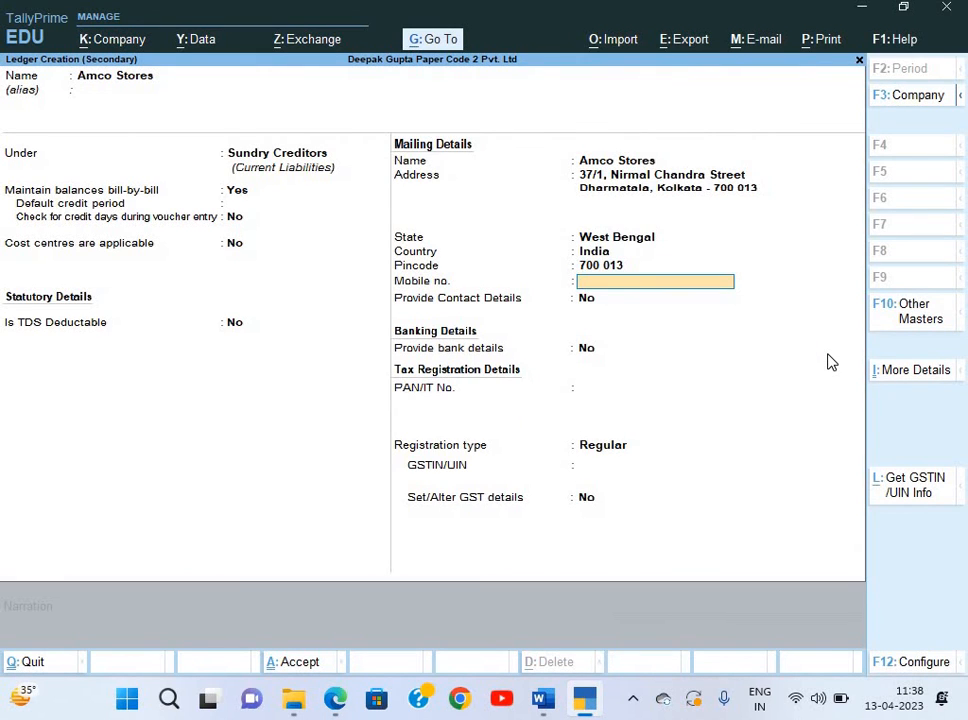
key(Return)
key(Return)
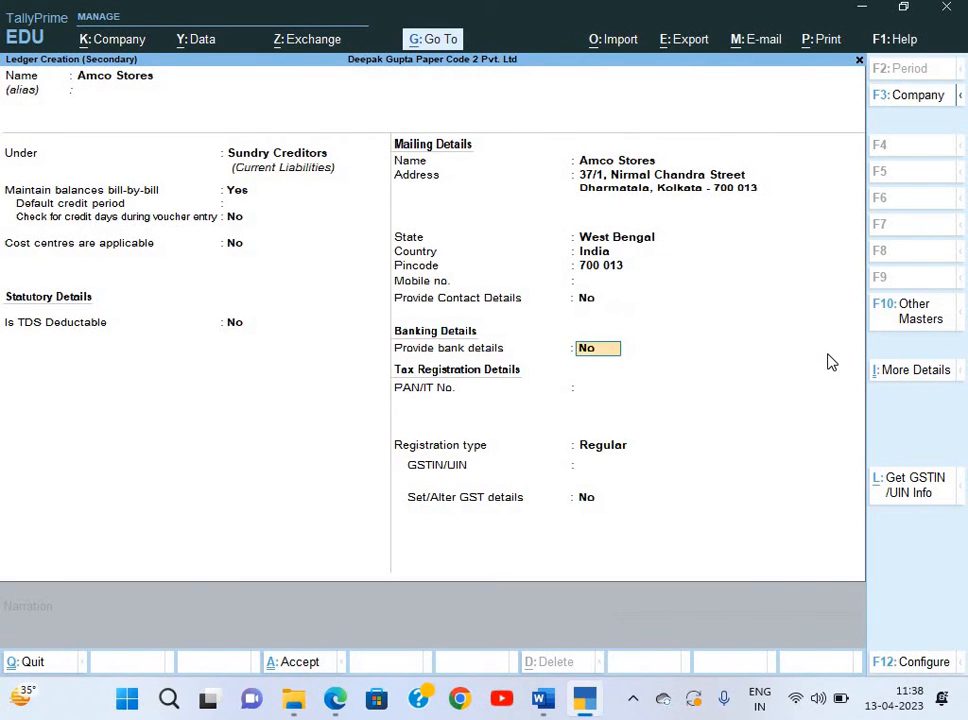
key(Return)
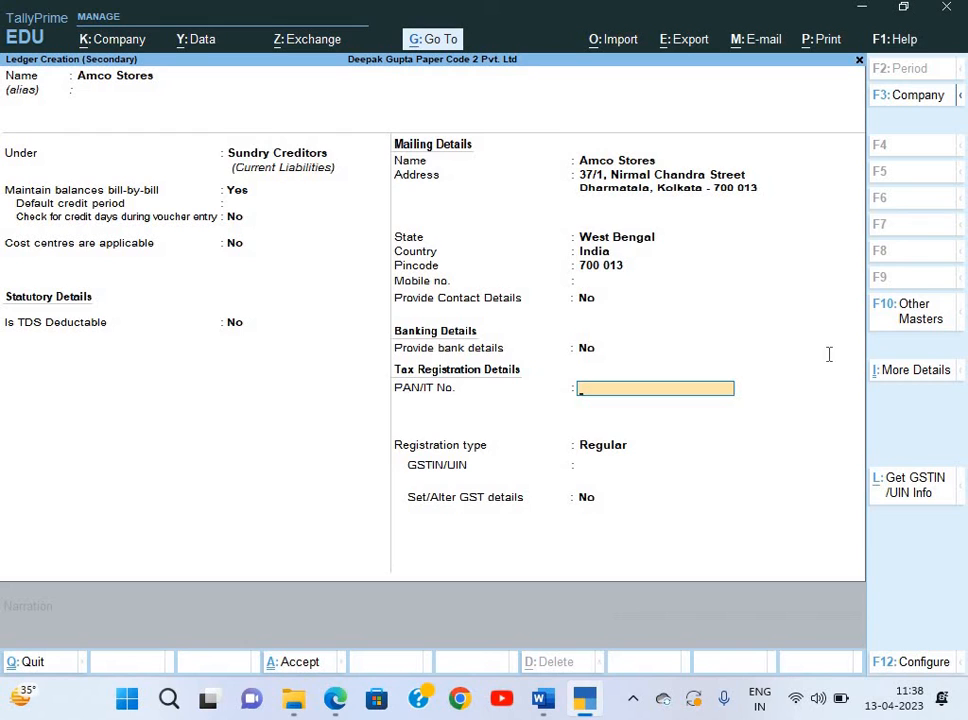
Enter the PAN taken from the seller's GSTIN and keep Regular registration.
key(alt+Tab)
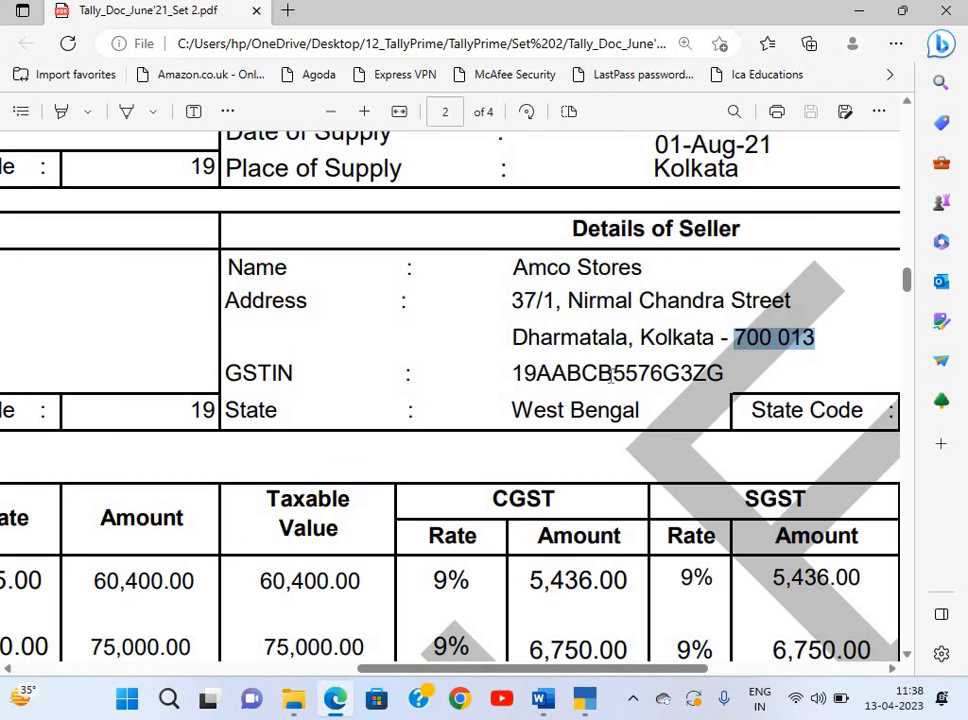
drag(646, 385, 523, 374)
click(541, 368)
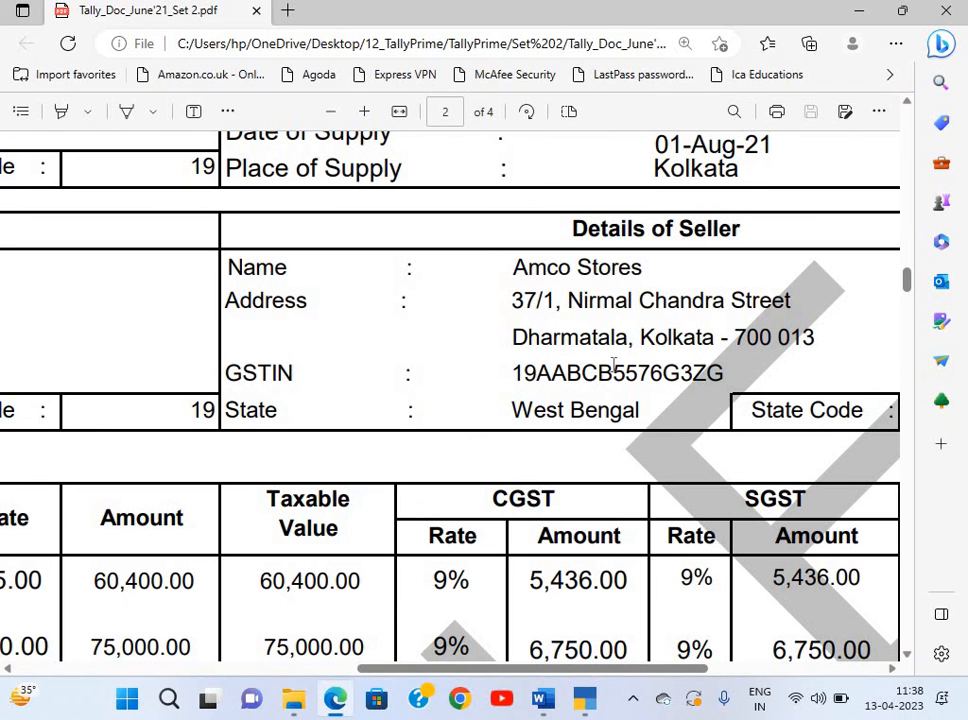
drag(657, 372, 679, 381)
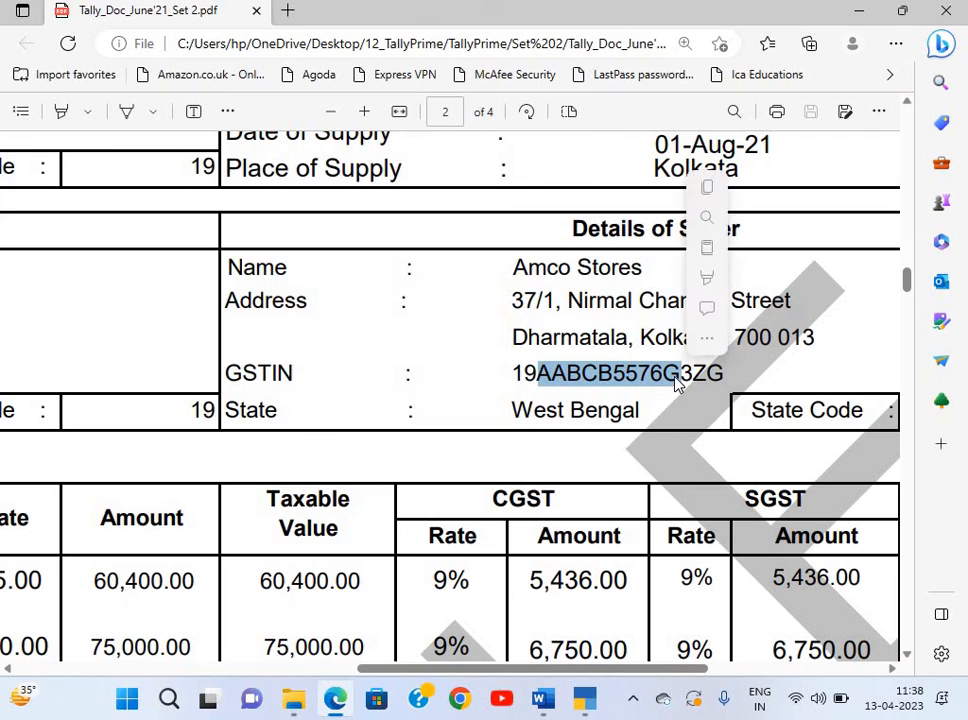
key(ctrl+c)
key(alt+Tab)
key(ctrl+alt+v)
key(Return)
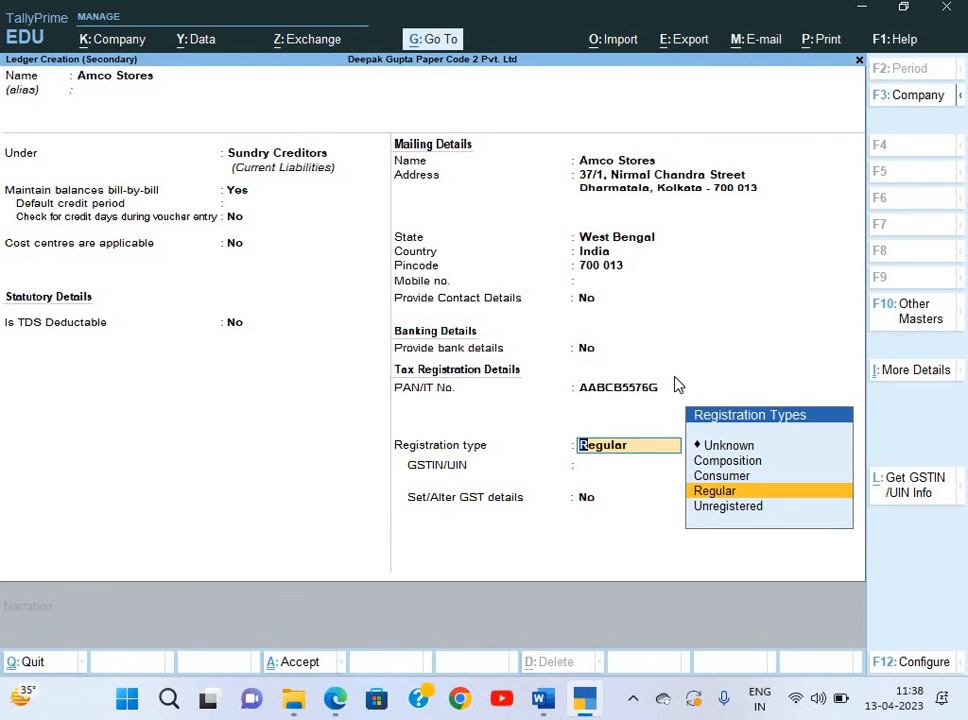
key(Return)
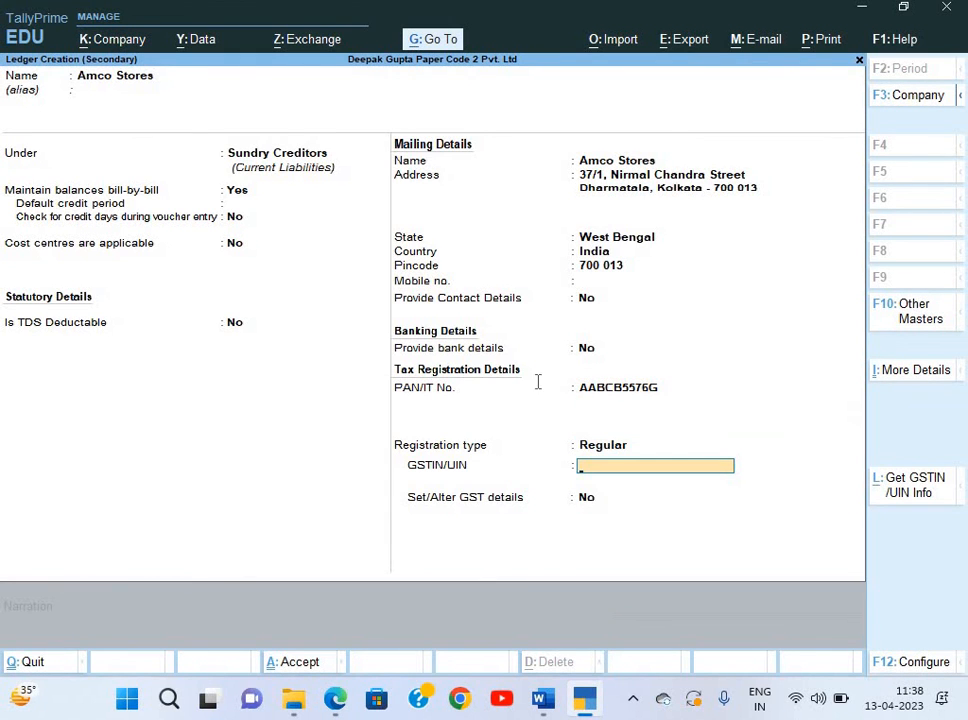
Paste the seller's full GSTIN from the invoice and finish the ledger.
key(alt+Tab)
drag(513, 376, 724, 395)
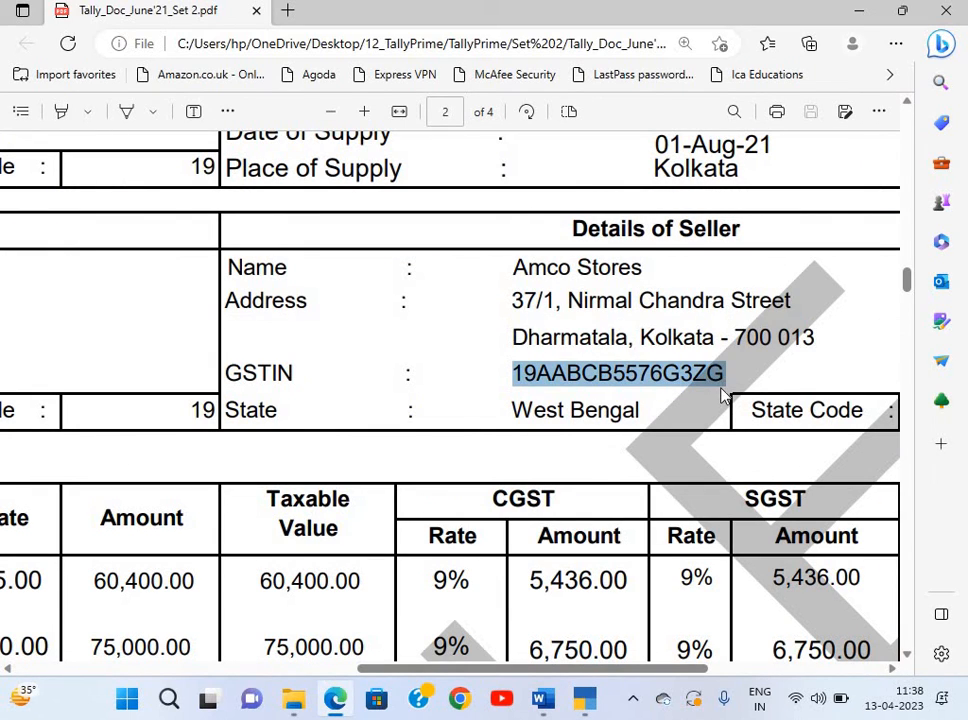
key(ctrl+c)
key(alt+Tab)
key(ctrl+alt+v)
key(Return)
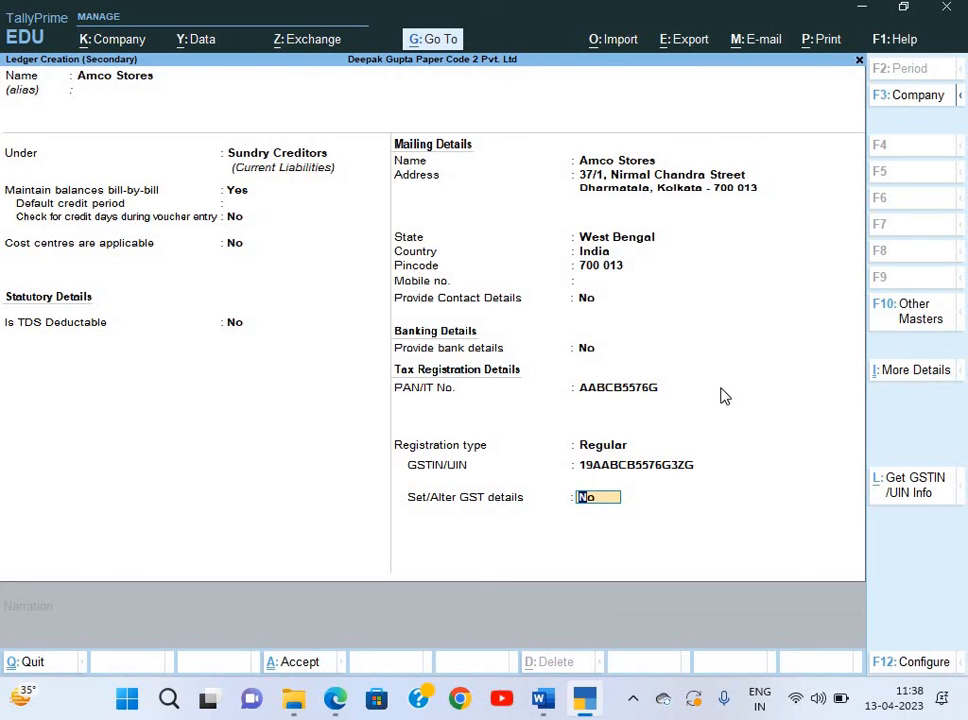
key(Return)
key(Return)
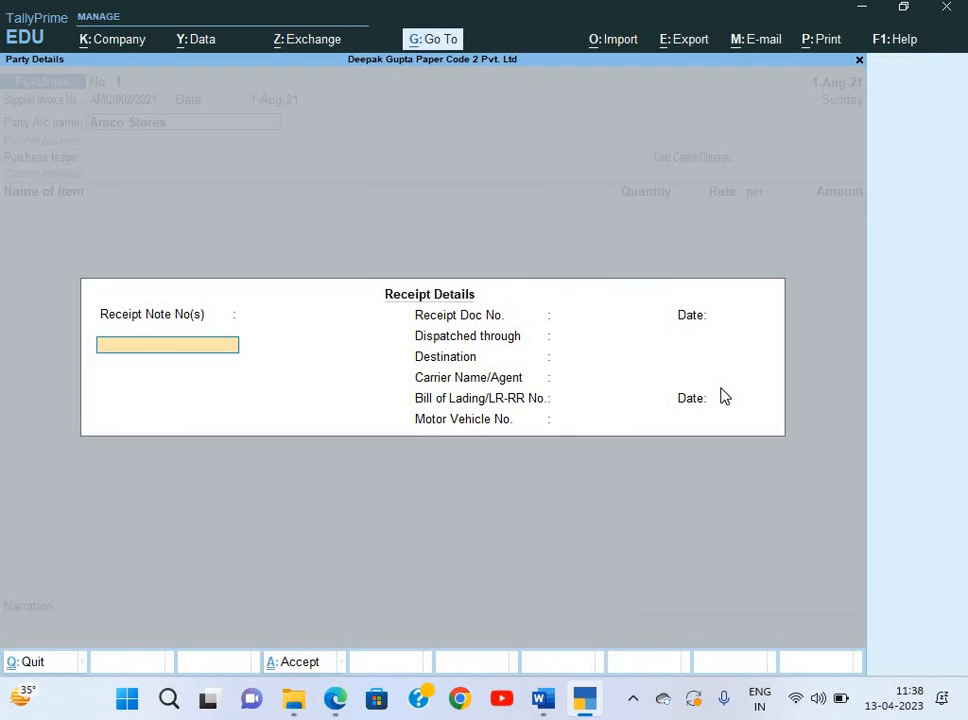
Accept the party details and create a Purchase ledger under Purchase Accounts.
key(Return)
key(Return)
key(Return)
key(Return)
key(Return)
key(Return)
key(Return)
key(Return)
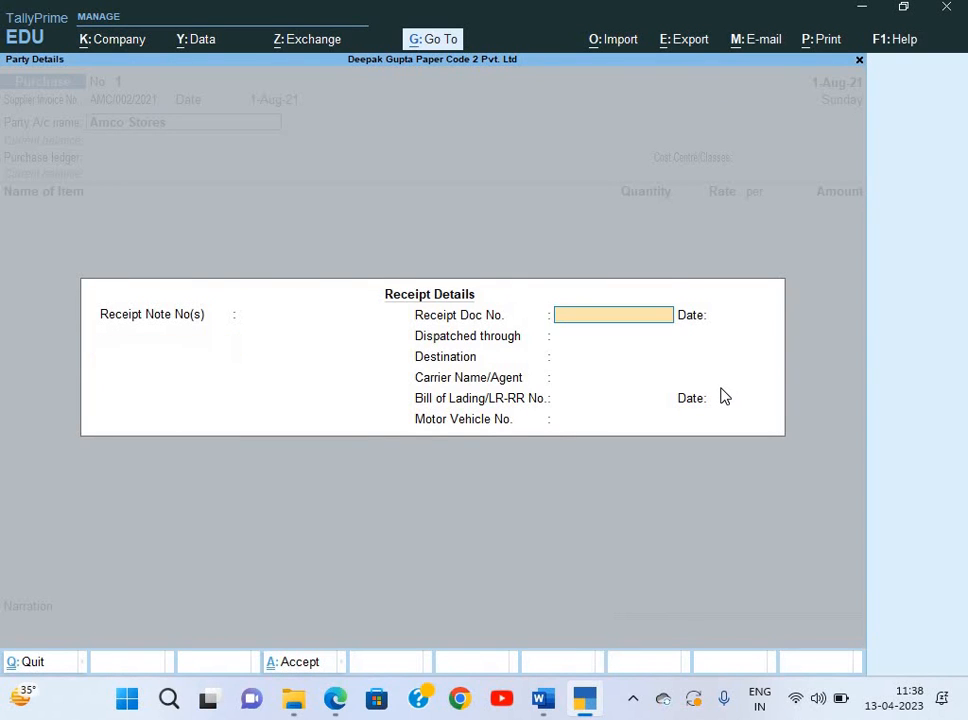
key(Return)
key(Return)
key(Return)
key(Return)
key(Return)
key(Return)
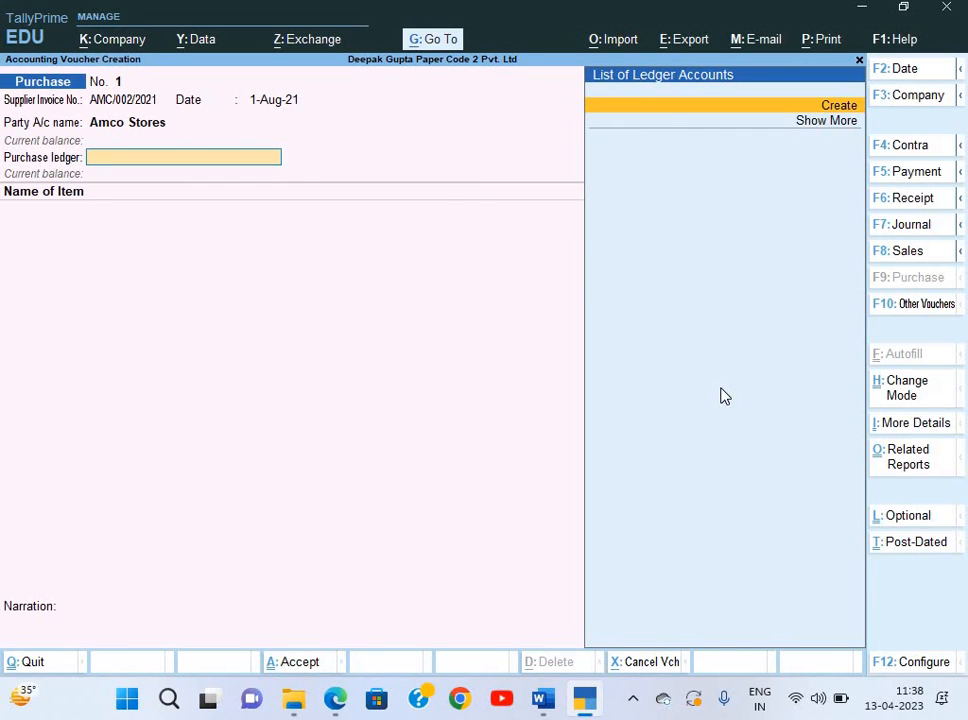
key(alt+c)
text(Pur)
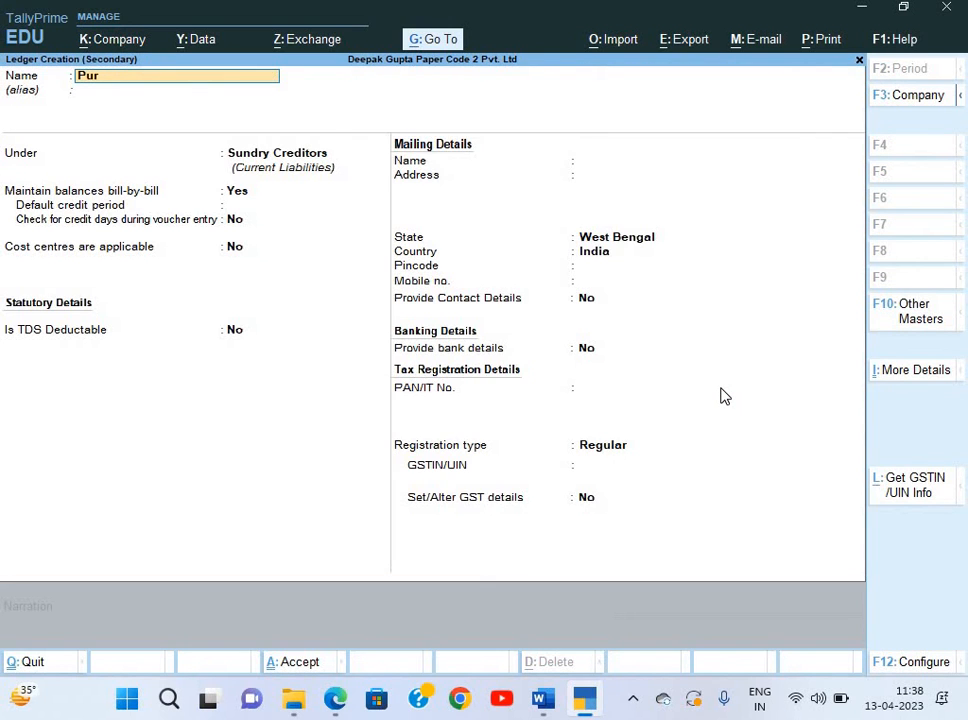
text(chase)
key(Return)
text(Pur)
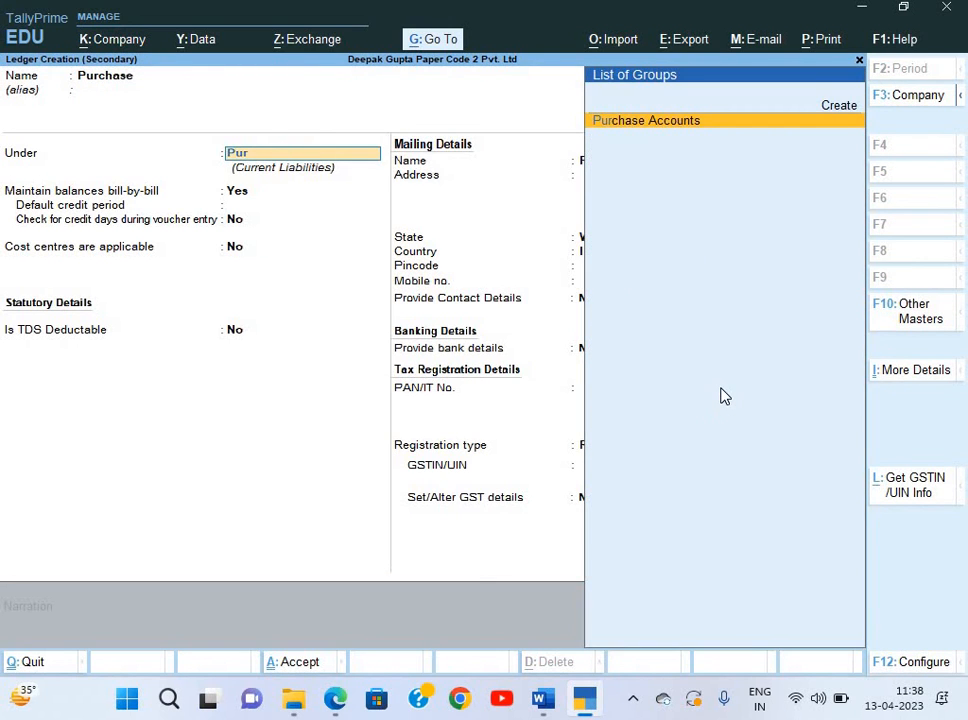
key(Return)
Set the Purchase ledger to Goods supply with TDS and cost centres not applicable.
key(Return)
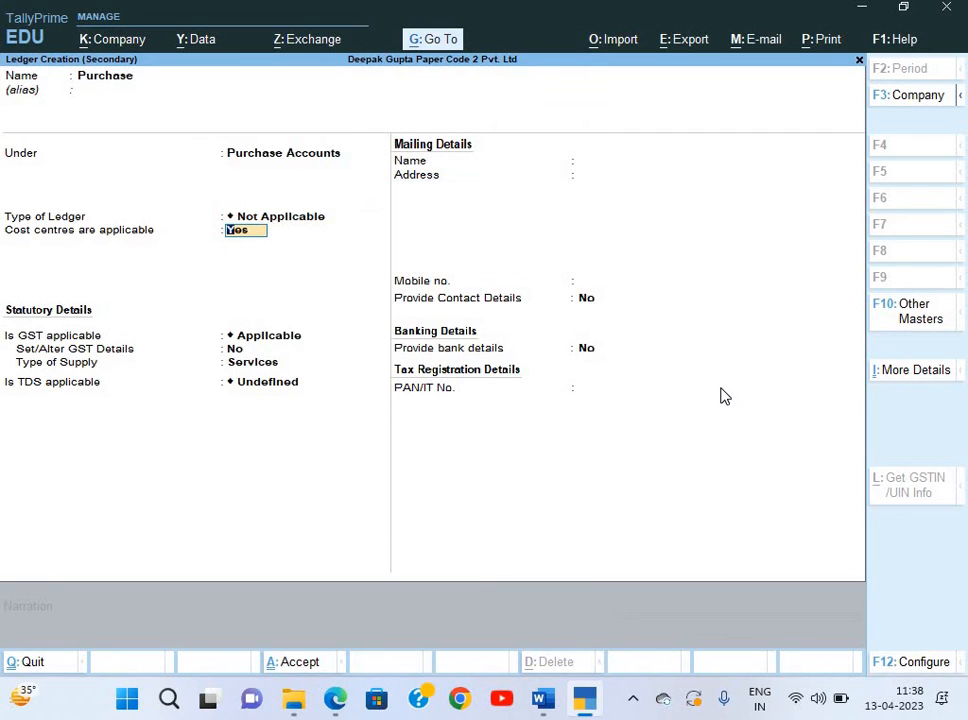
text(n)
key(Return)
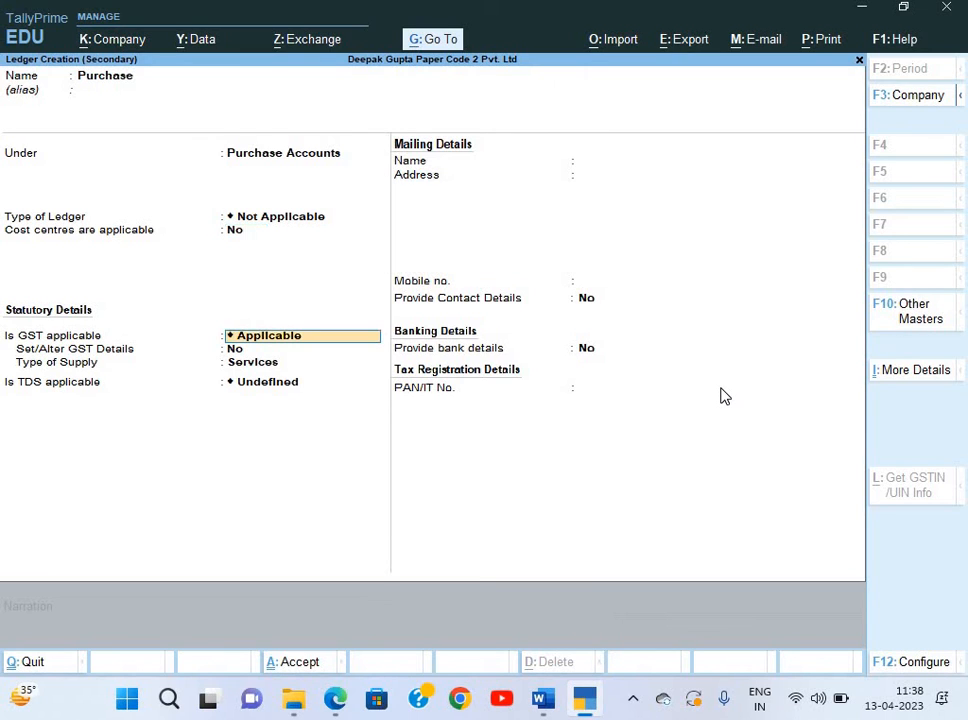
key(Return)
key(Return)
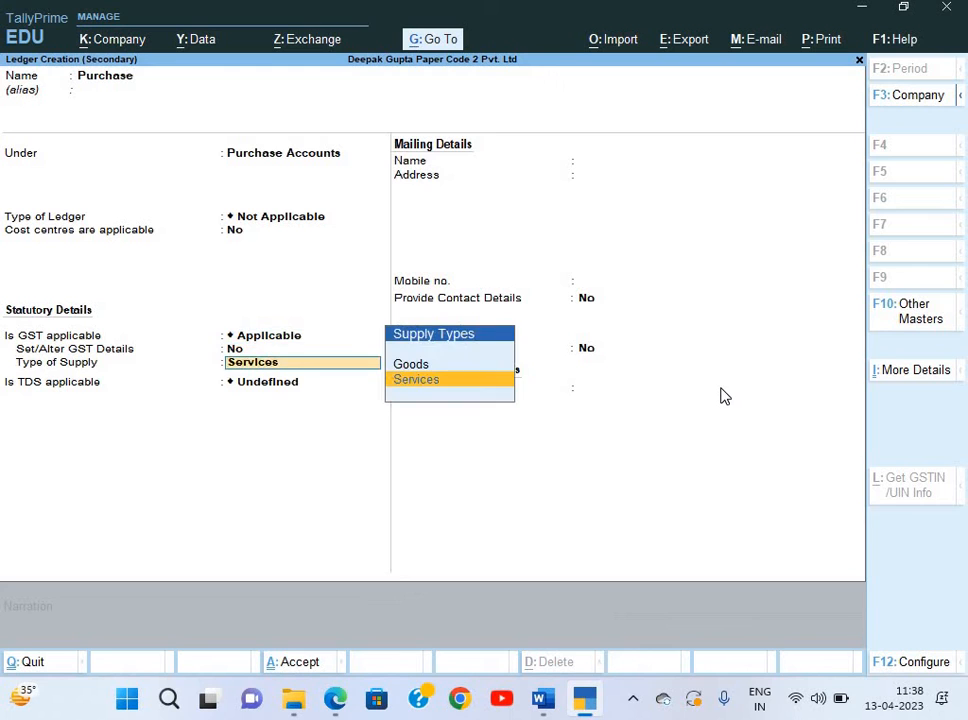
key(Up)
key(Return)
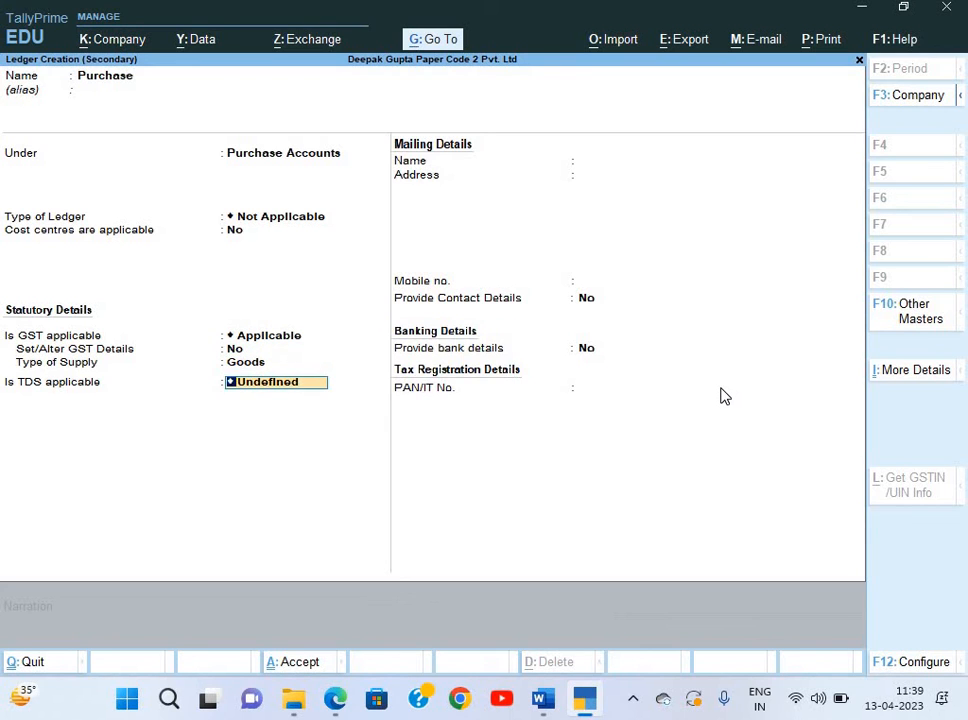
key(Up)
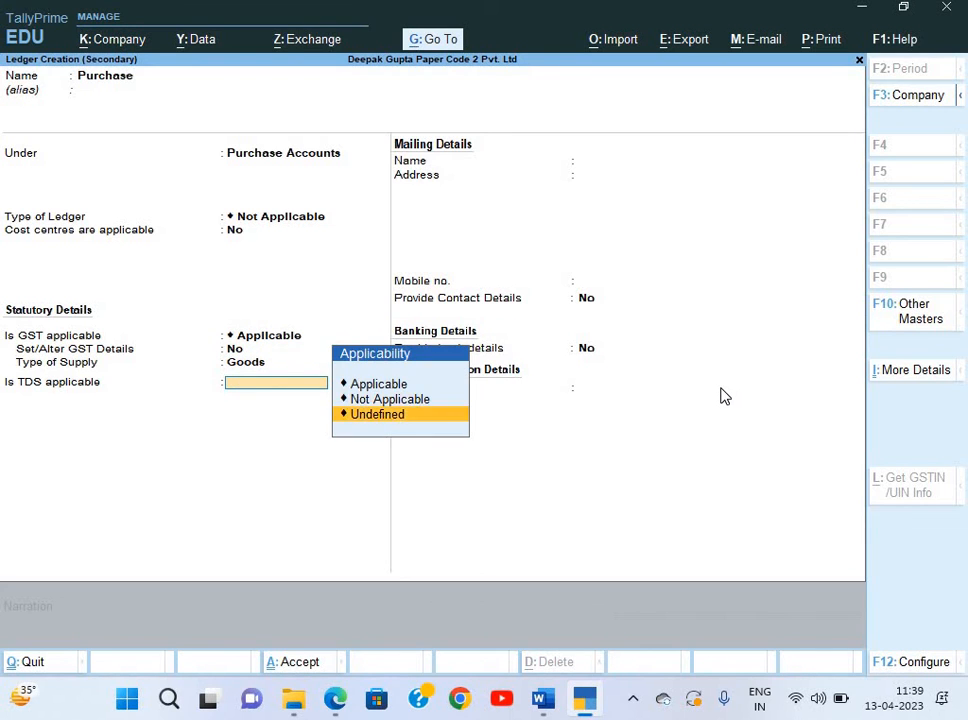
key(Up)
key(Return)
key(Return)
key(Return)
key(Return)
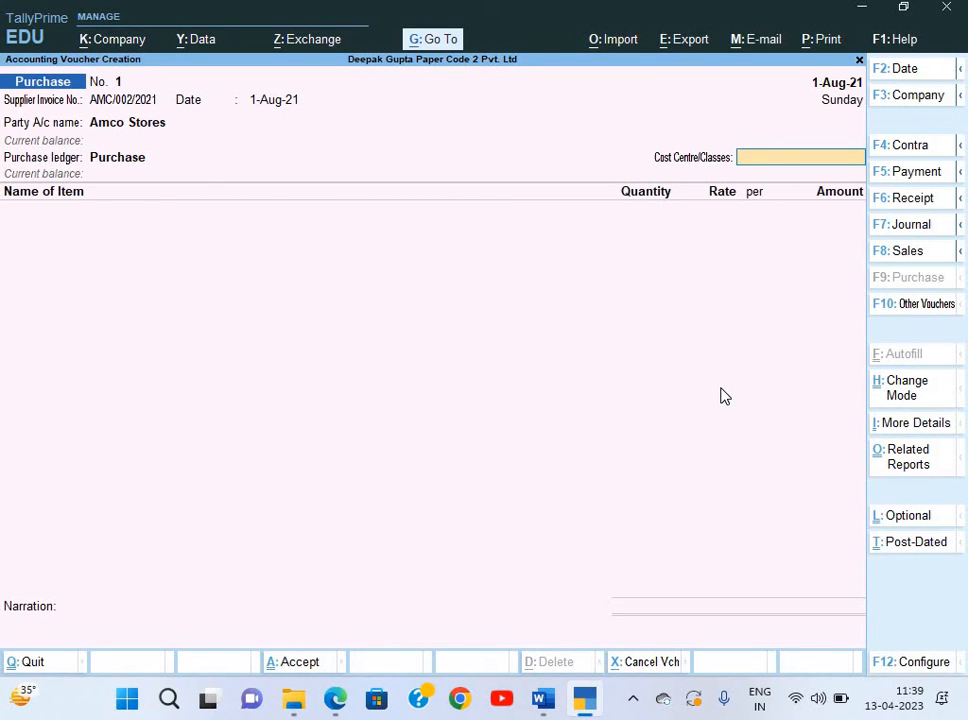
key(Return)
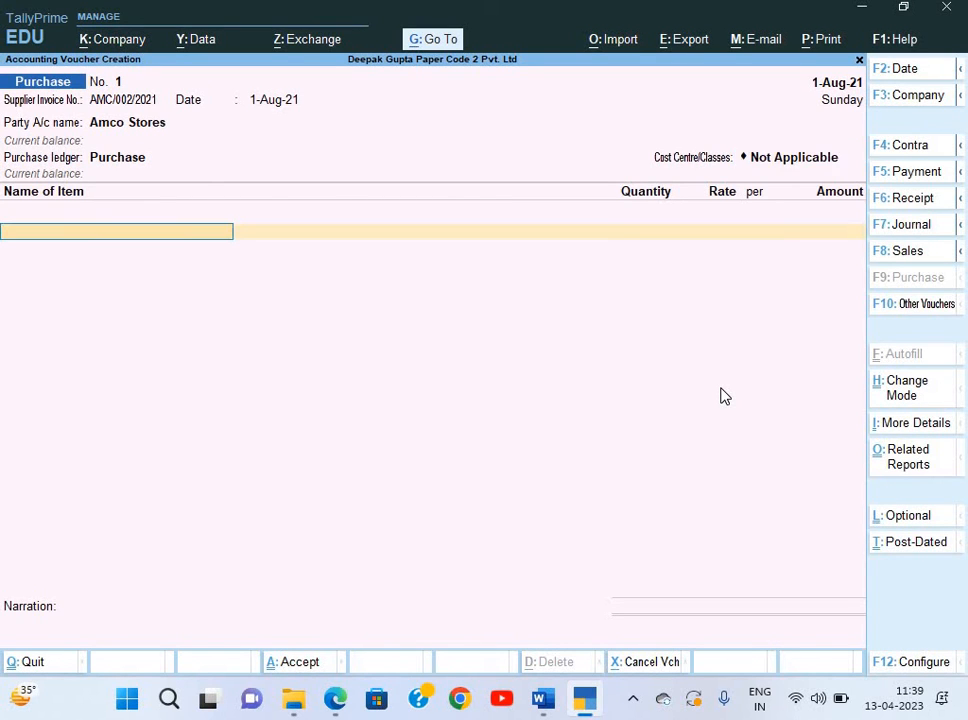
Create stock item Himalaya Shampoo, copying its name from the invoice.
key(alt+Tab)
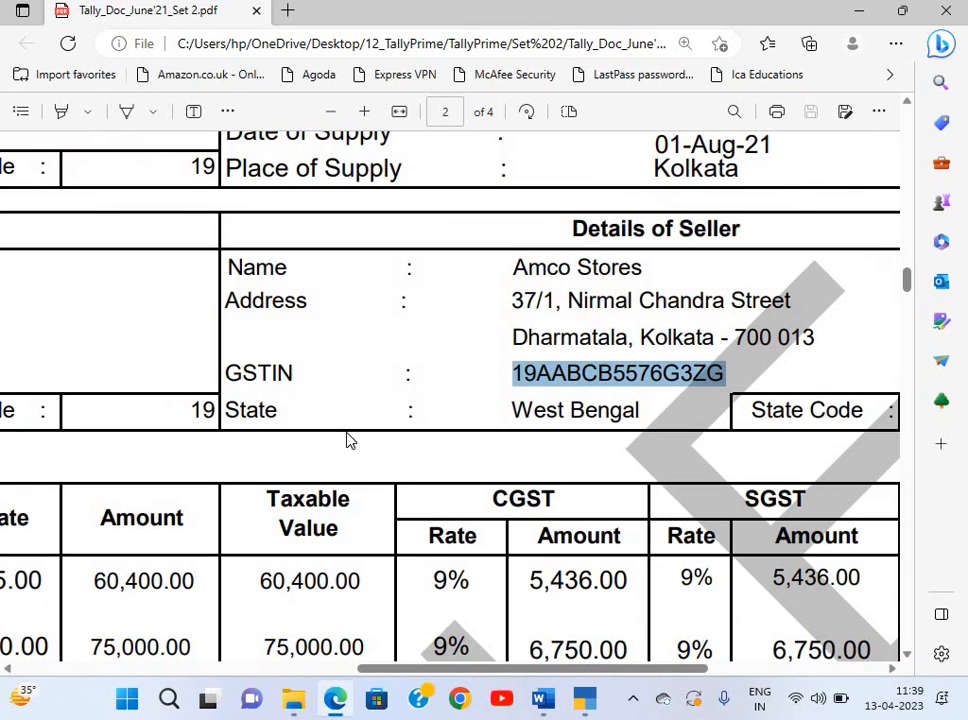
scroll(348, 440, down, 3)
scroll(348, 440, left, 5)
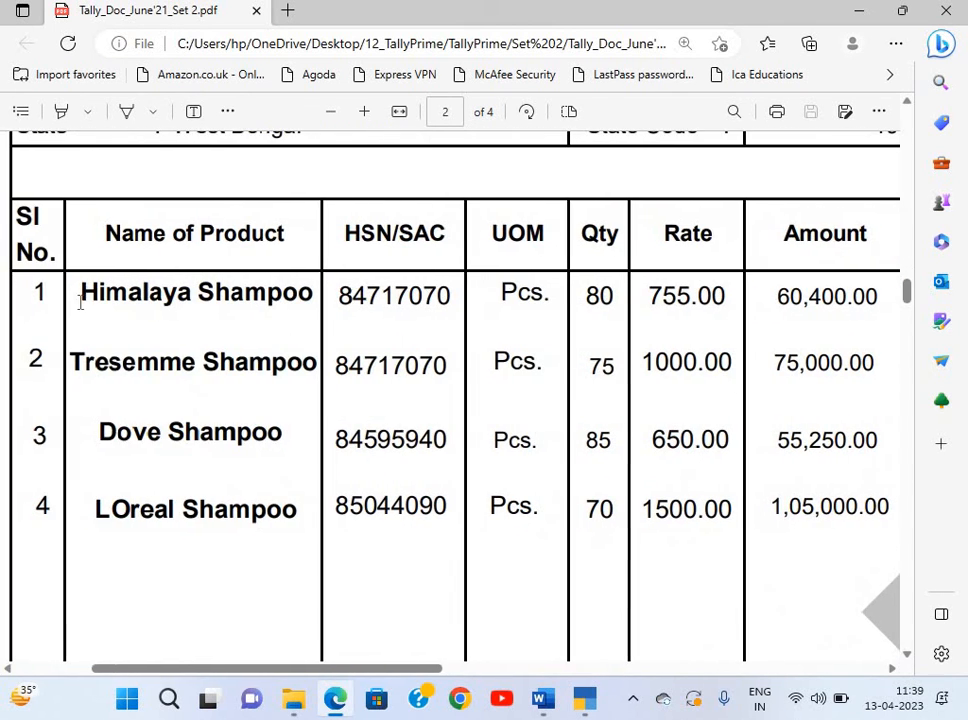
drag(80, 292, 311, 290)
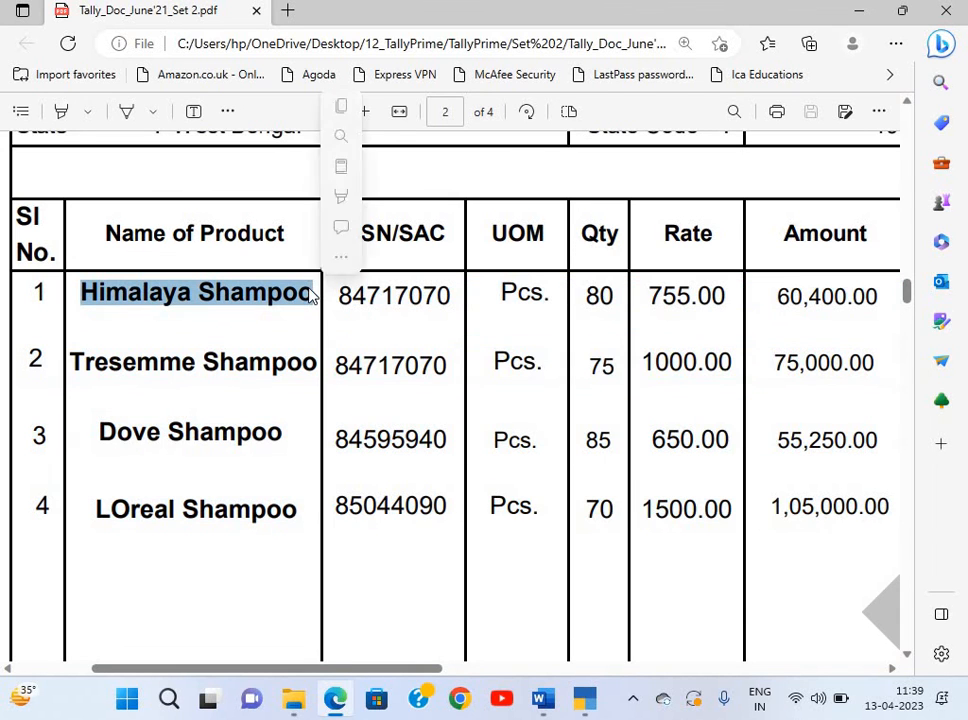
key(ctrl+c)
key(alt+Tab)
key(alt+c)
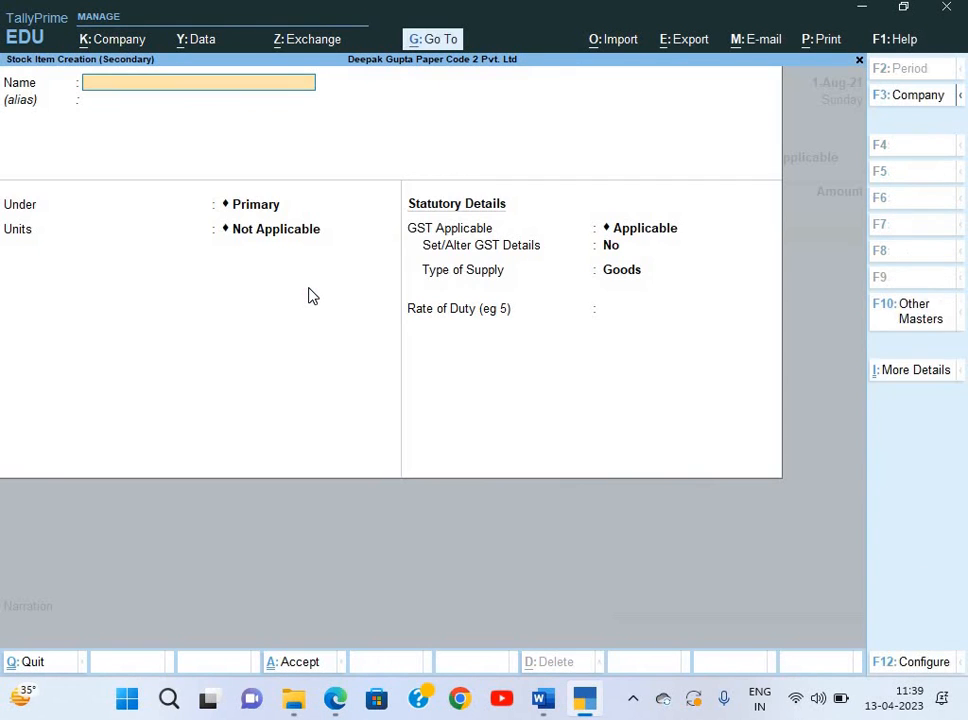
key(ctrl+v)
key(Return)
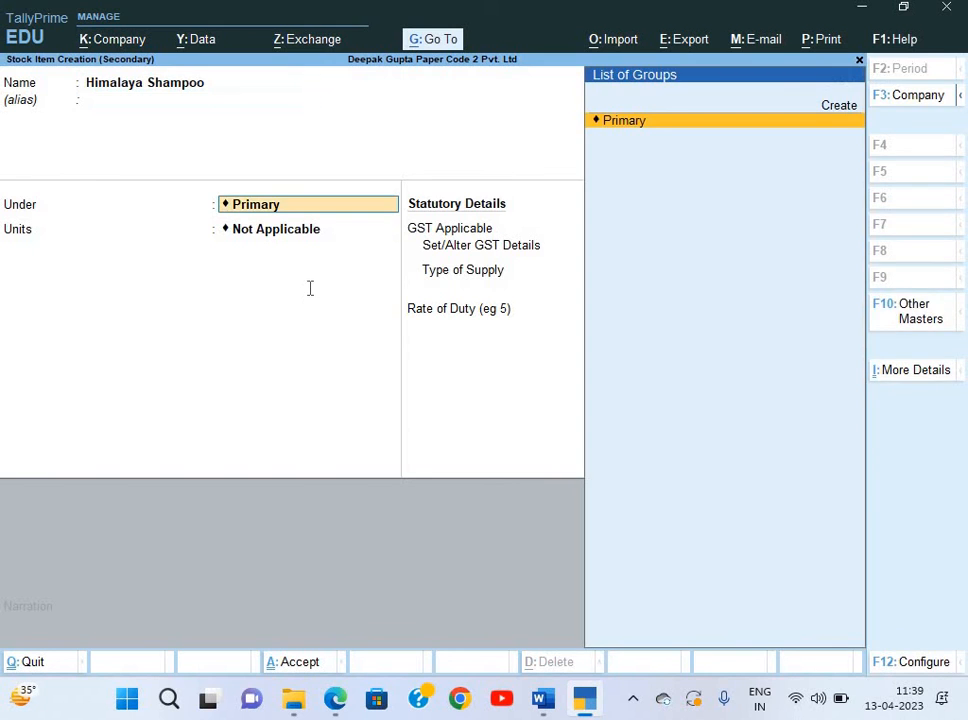
Create a new stock group named Shampoo for the item.
key(alt+Tab)
key(alt+Tab)
key(alt+c)
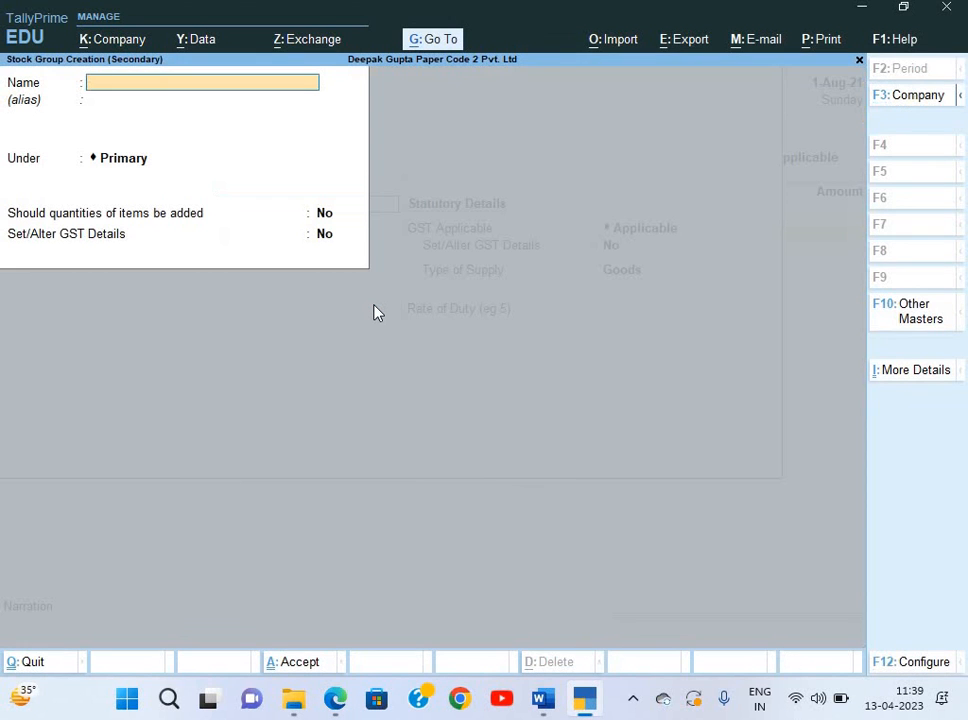
text(Shampoo)
key(Return)
key(Return)
key(Return)
key(Return)
key(Return)
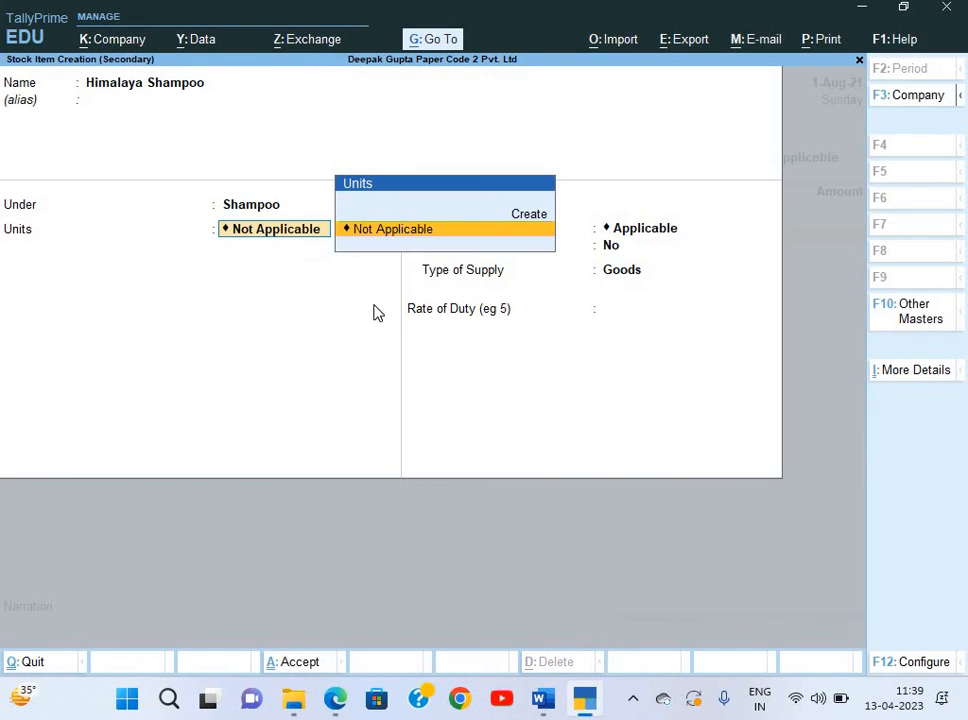
Create unit Pcs. (Pieces) with quantity code PCS-PIECES and accept the GST settings.
key(alt+c)
key(alt+Tab)
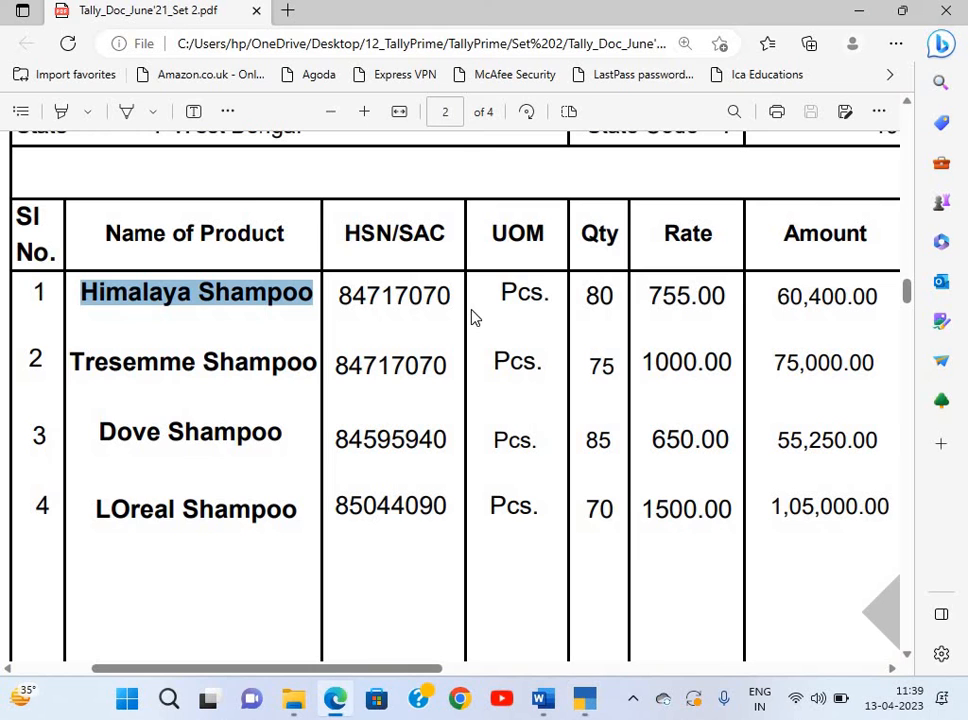
key(alt+Tab)
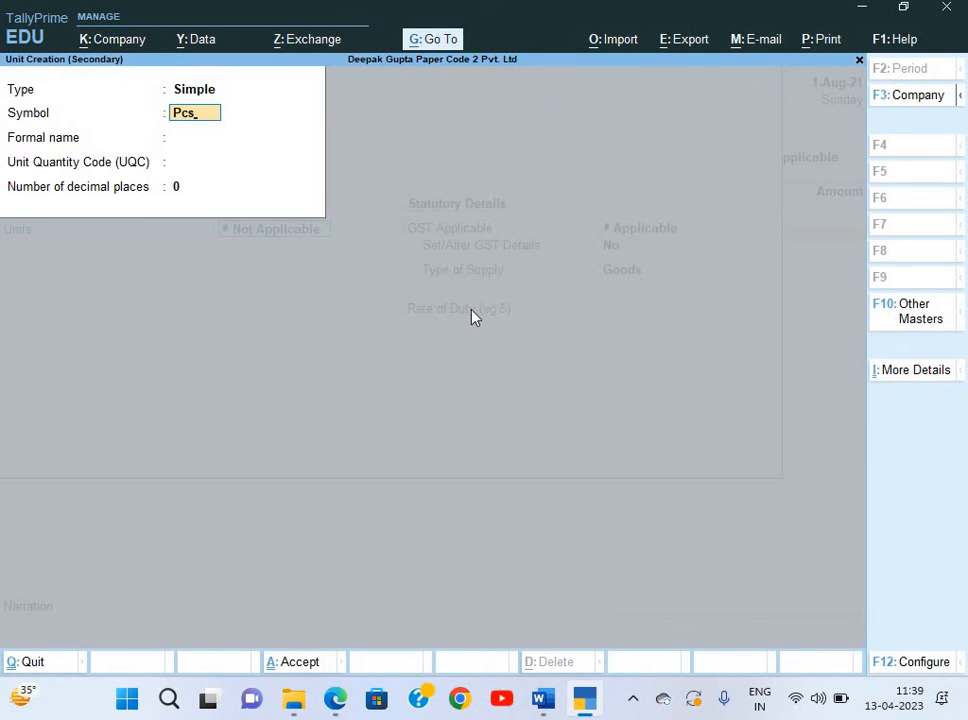
key(Return)
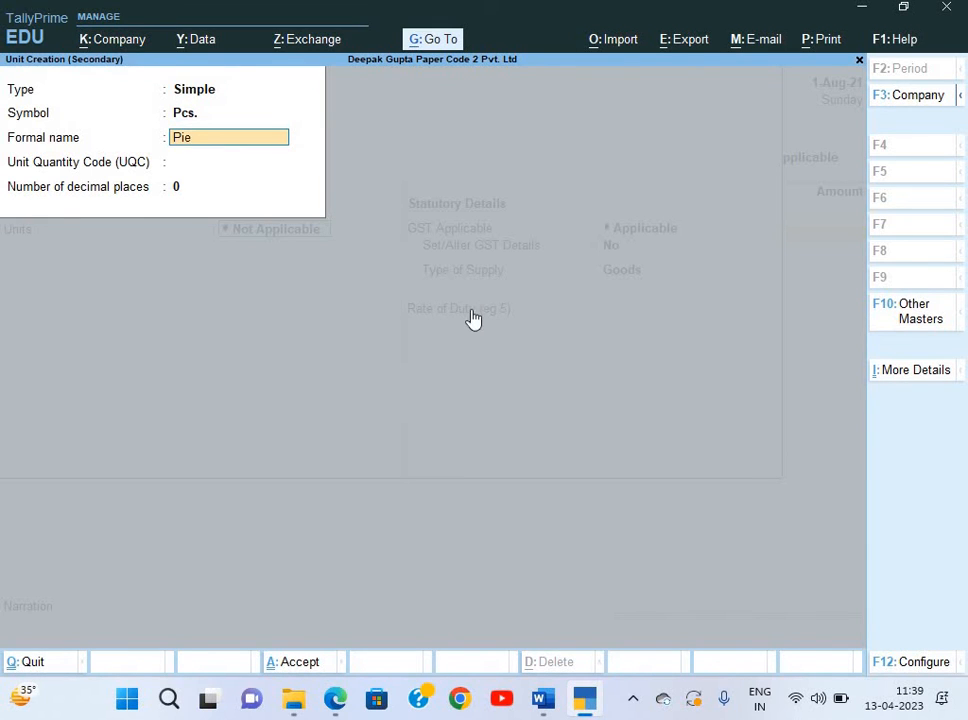
key(Return)
text(pc)
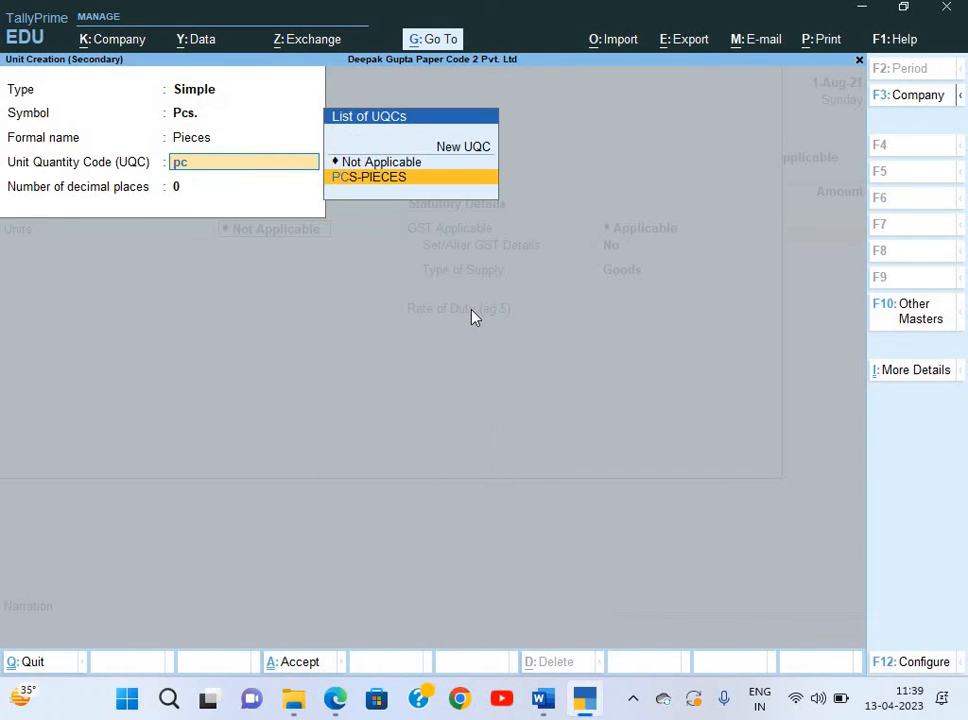
key(Return)
key(Return)
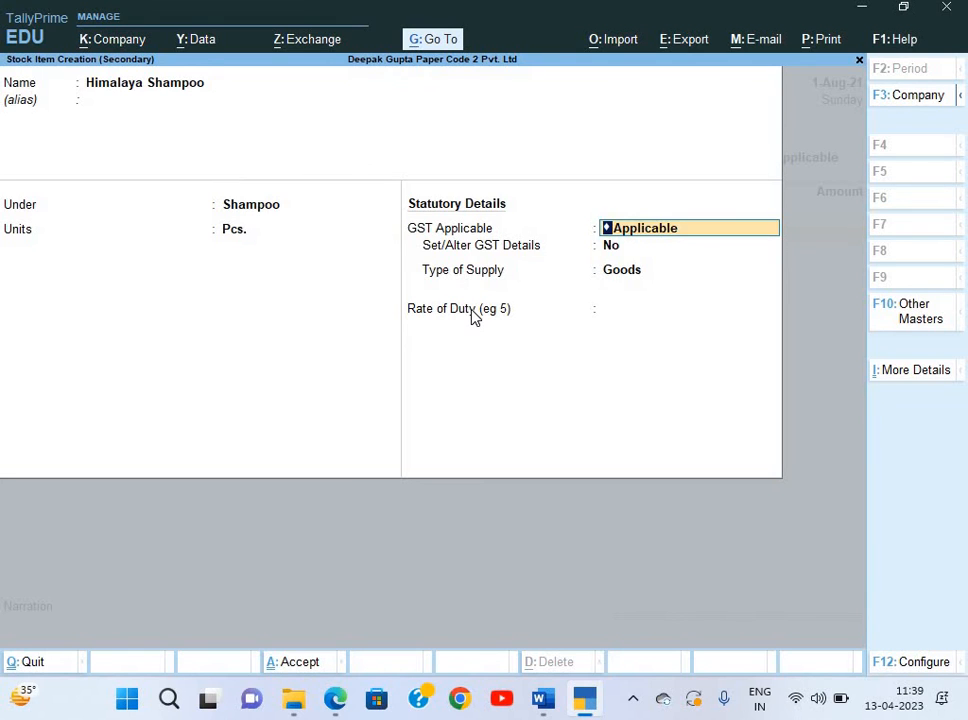
key(Return)
key(Return)
Enable GST details for Himalaya Shampoo with description Shampoo and HSN 84717070 copied from the invoice.
key(BackSpace)
text(y)
key(Return)
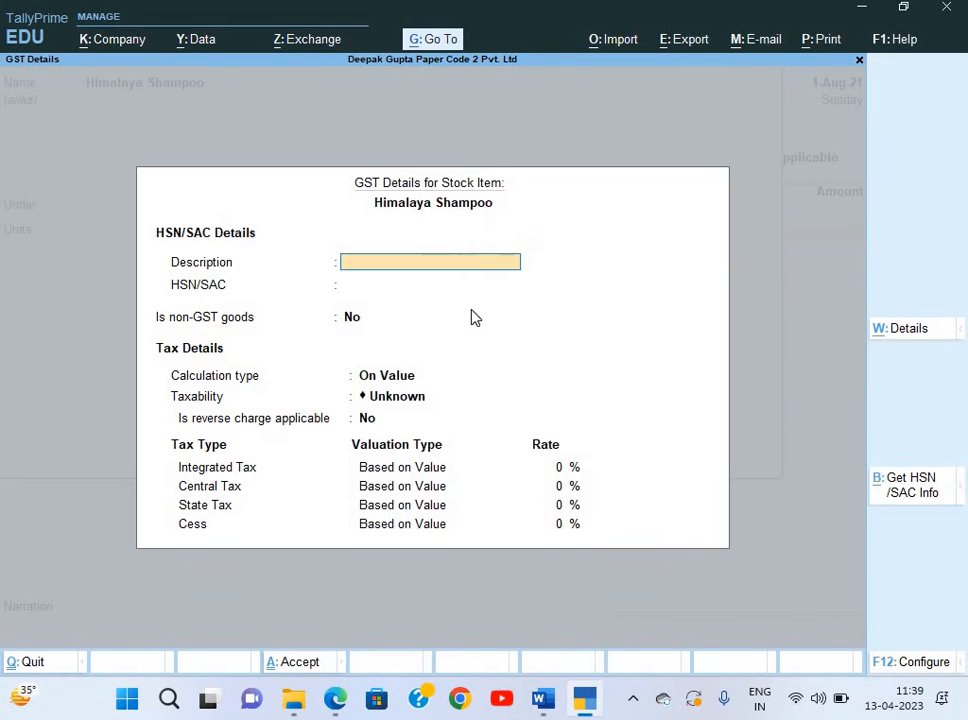
key(alt+Tab)
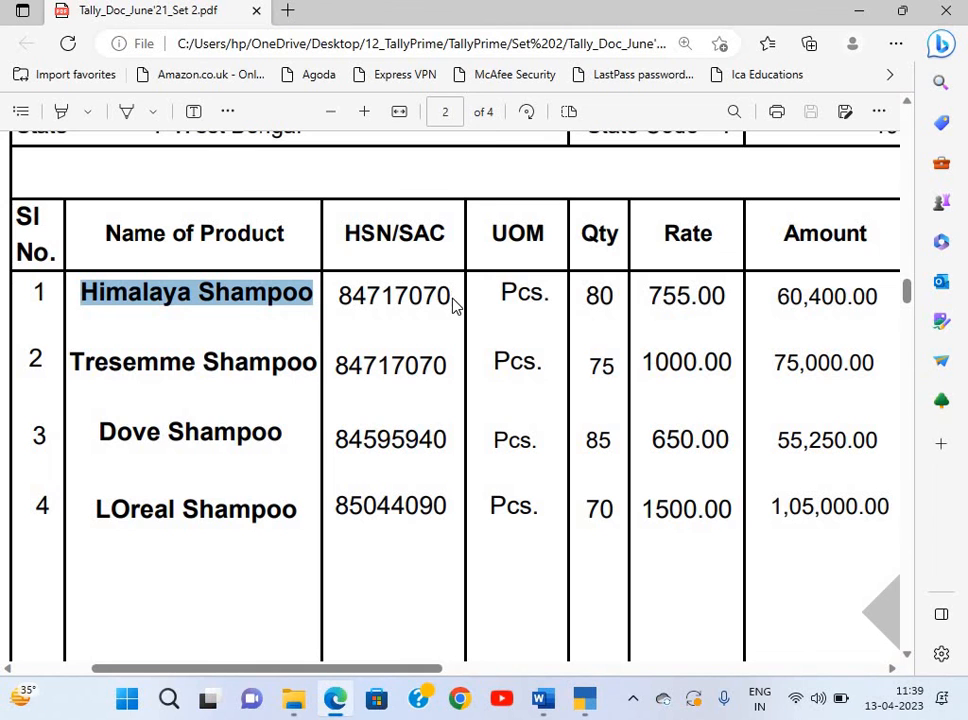
key(alt+Tab)
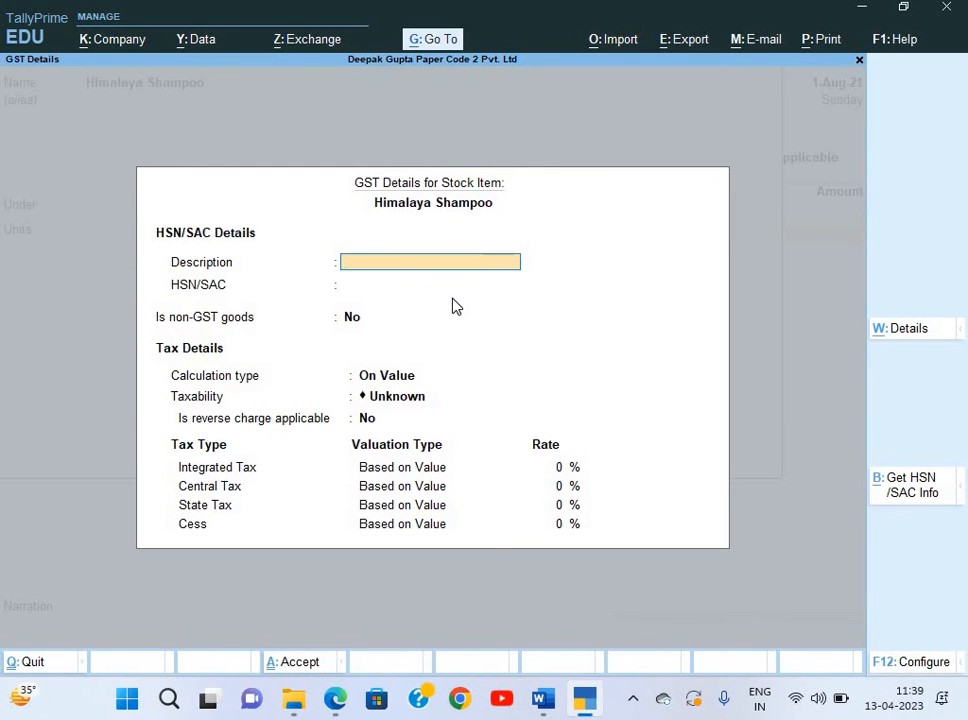
text(Shampoo)
key(Return)
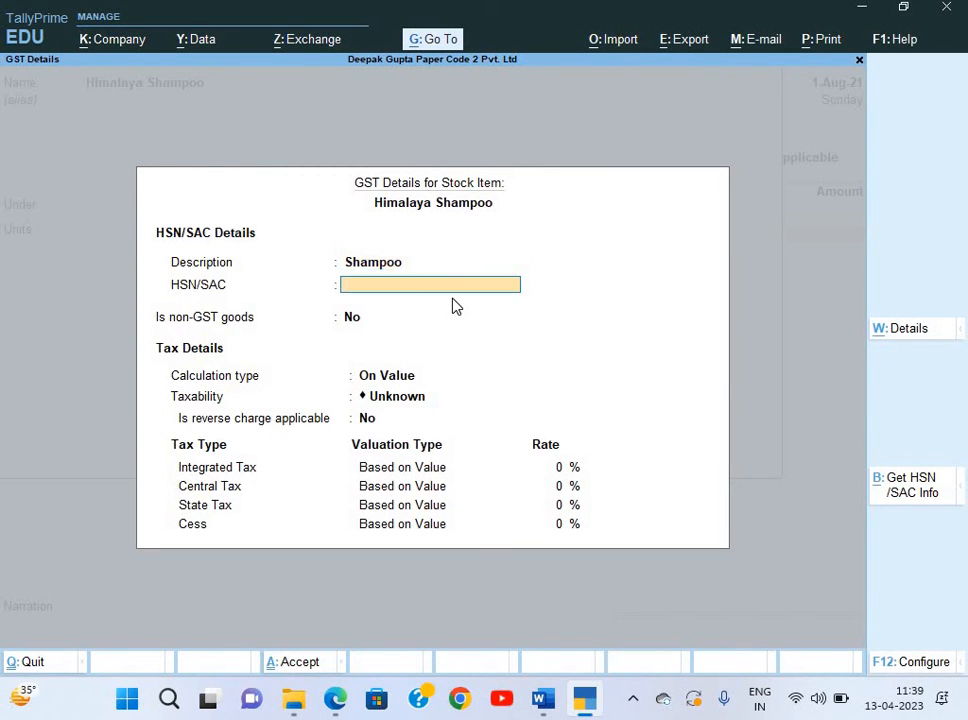
key(alt+Tab)
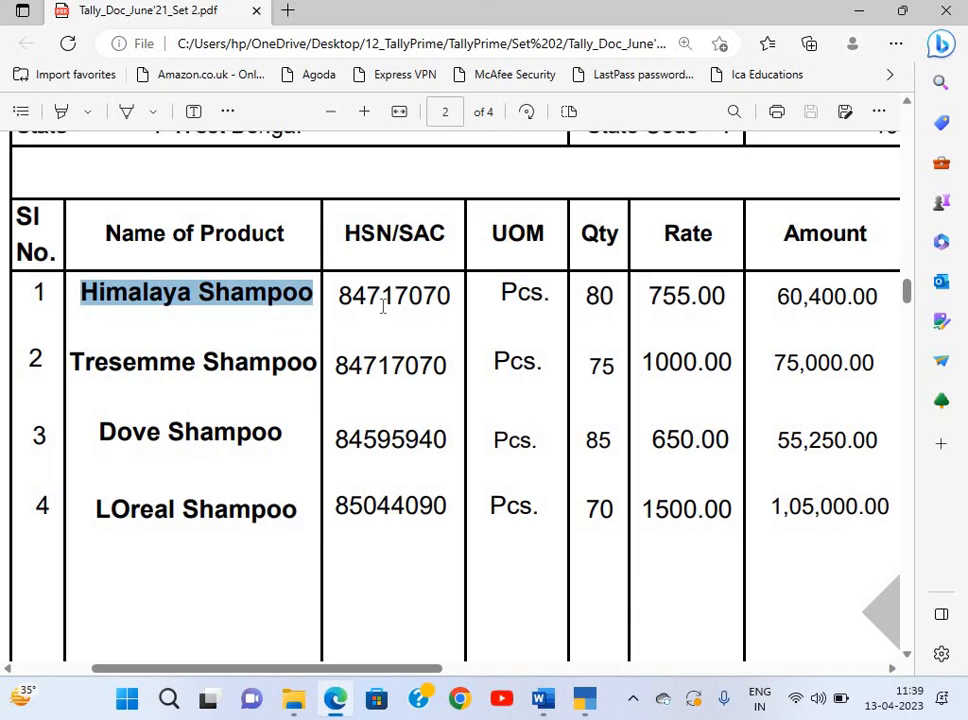
drag(341, 294, 452, 295)
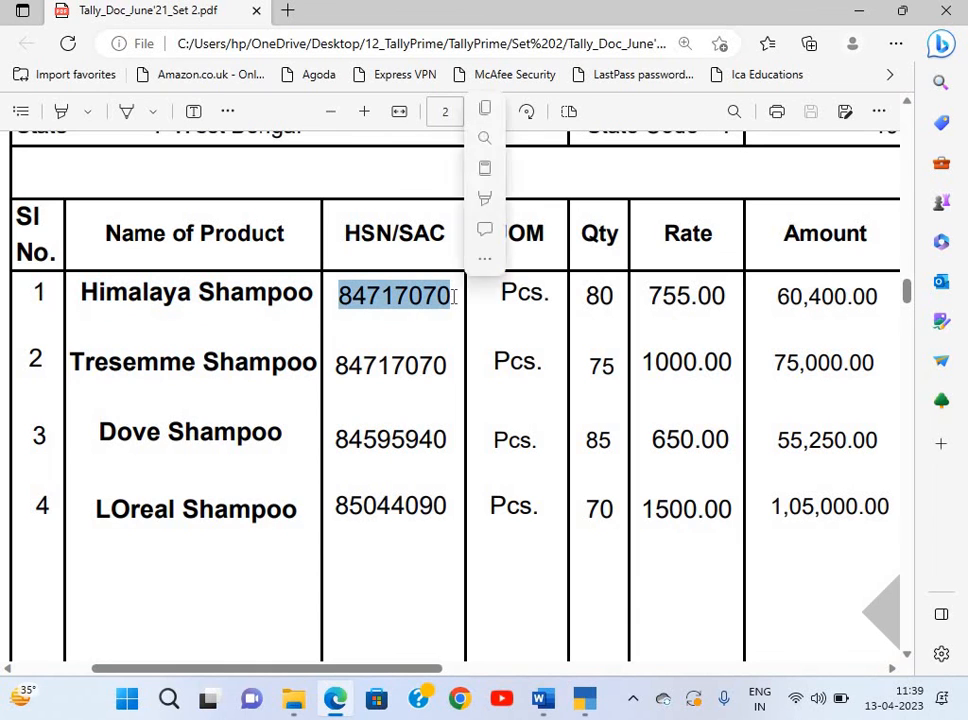
key(ctrl+c)
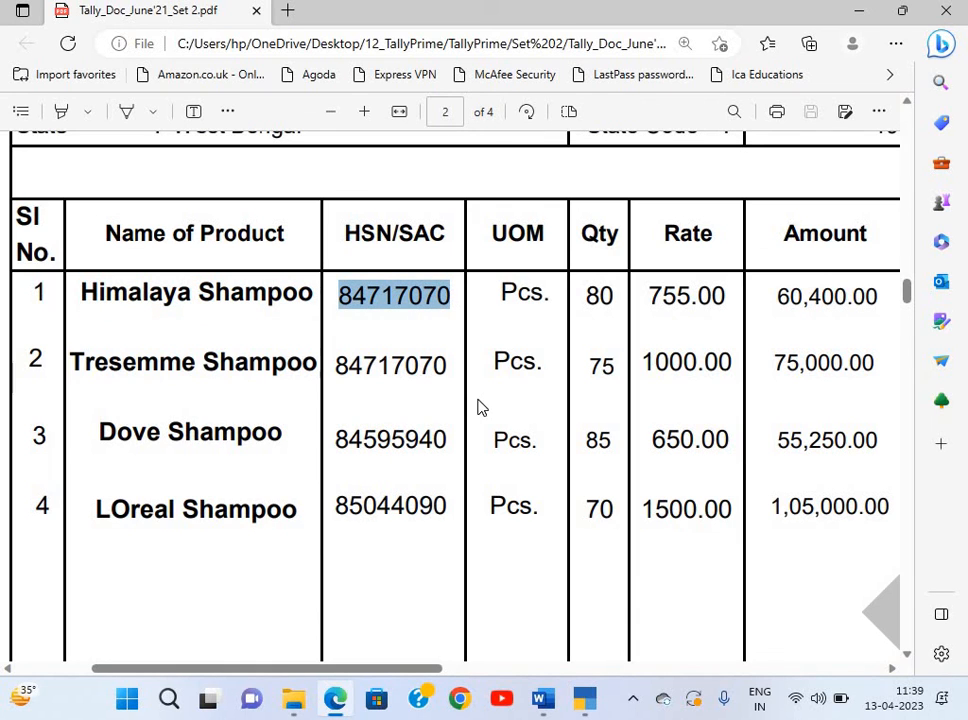
key(alt+Tab)
key(ctrl+v)
key(Return)
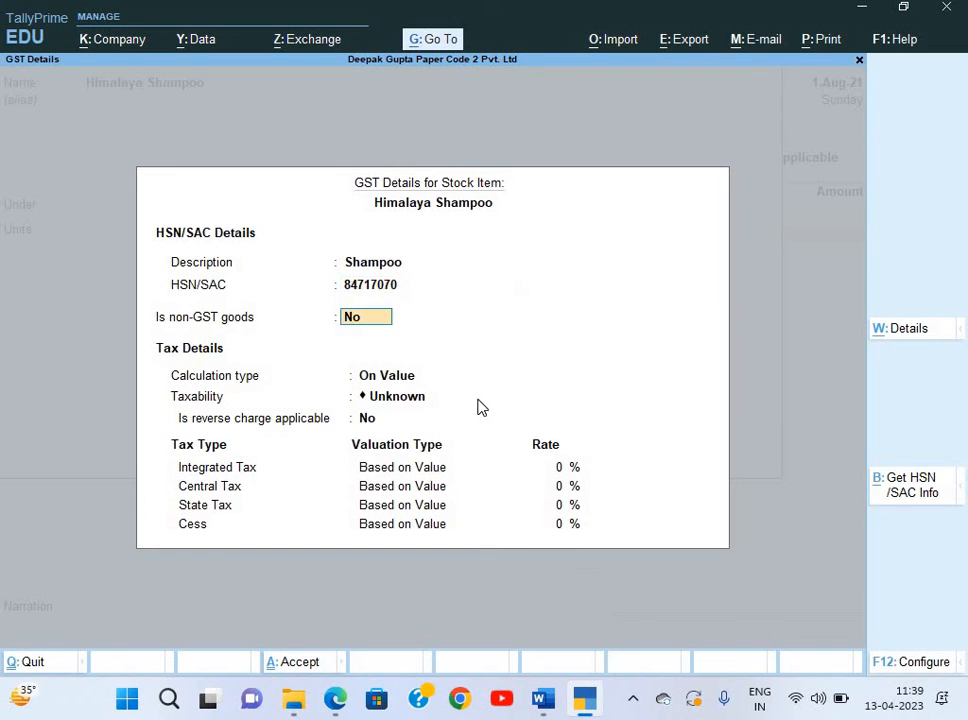
Mark Himalaya Shampoo as Taxable at 18% integrated tax and save the stock item.
key(Up)
key(Up)
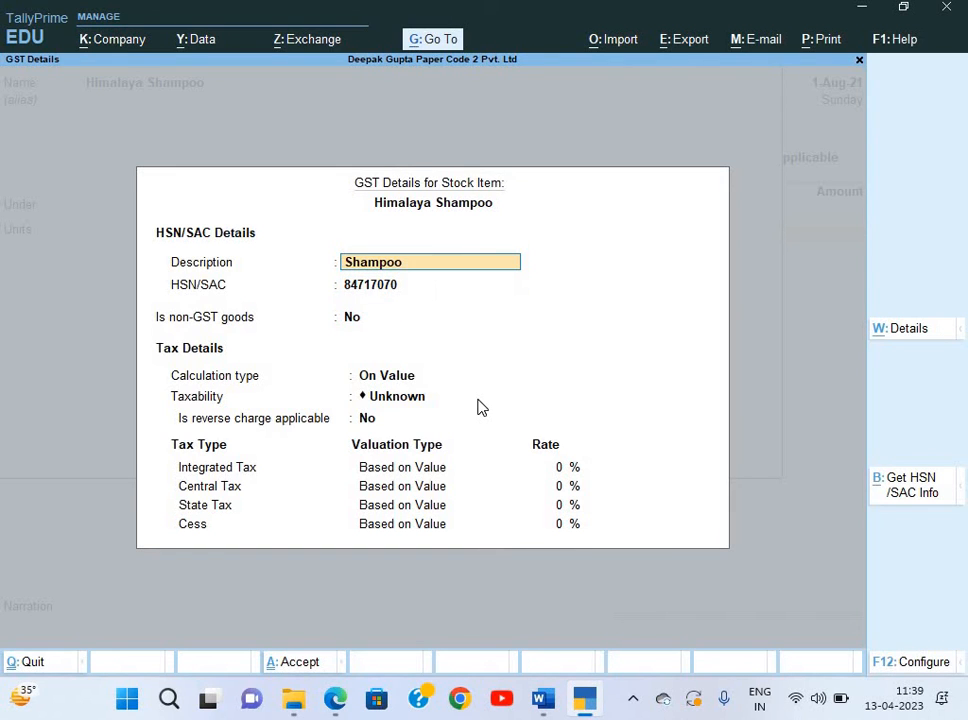
key(Return)
key(Return)
key(Return)
key(Return)
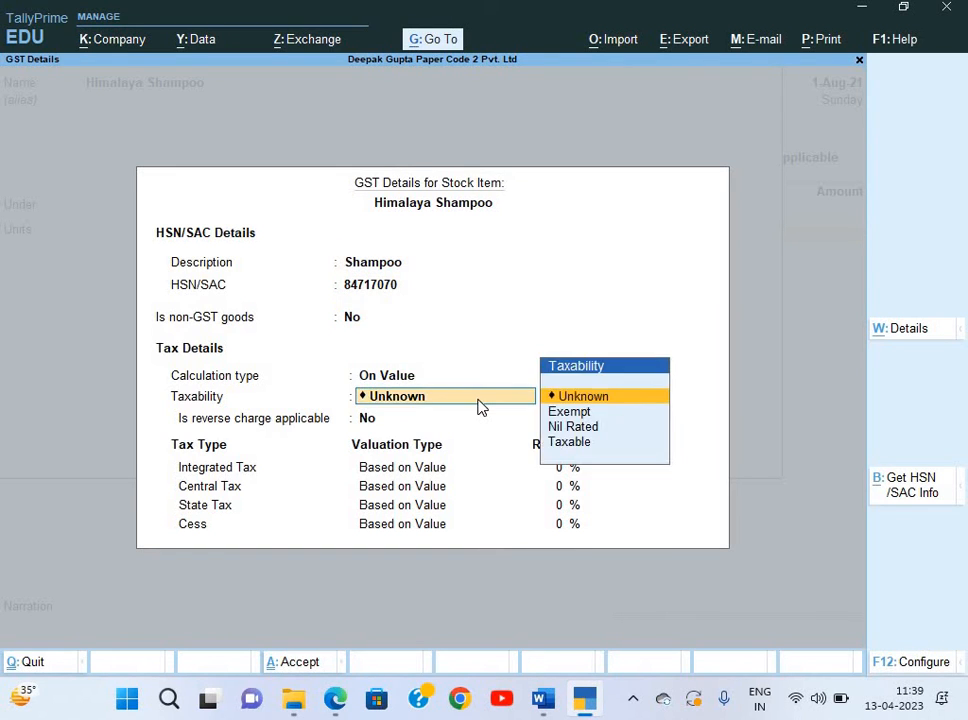
key(Down)
key(Down)
key(Down)
key(Return)
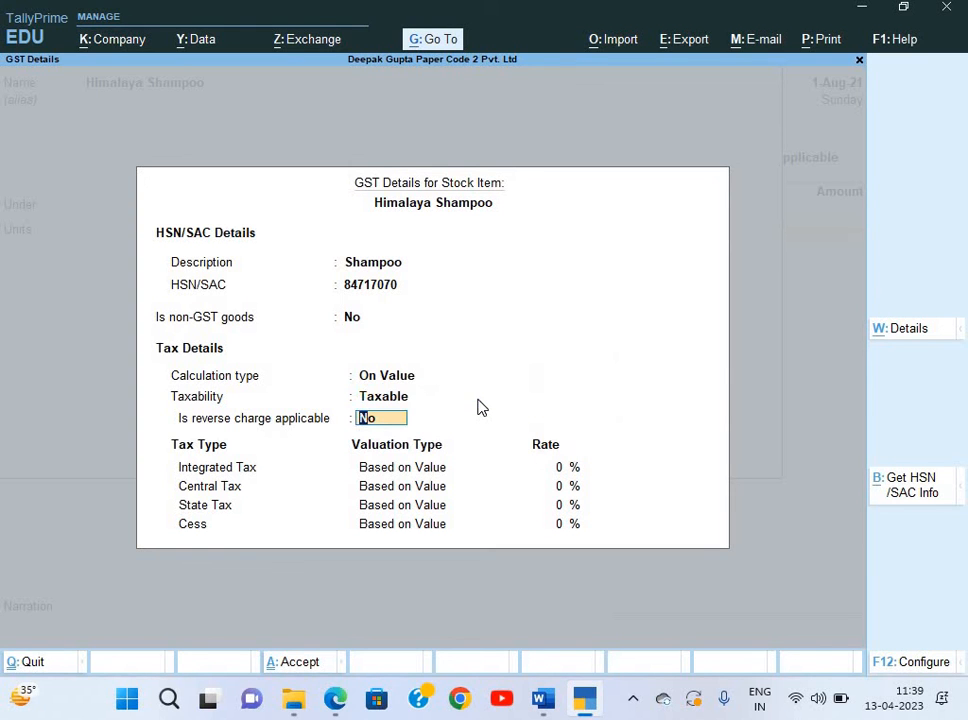
key(Return)
key(alt+Tab)
scroll(634, 375, right, 5)
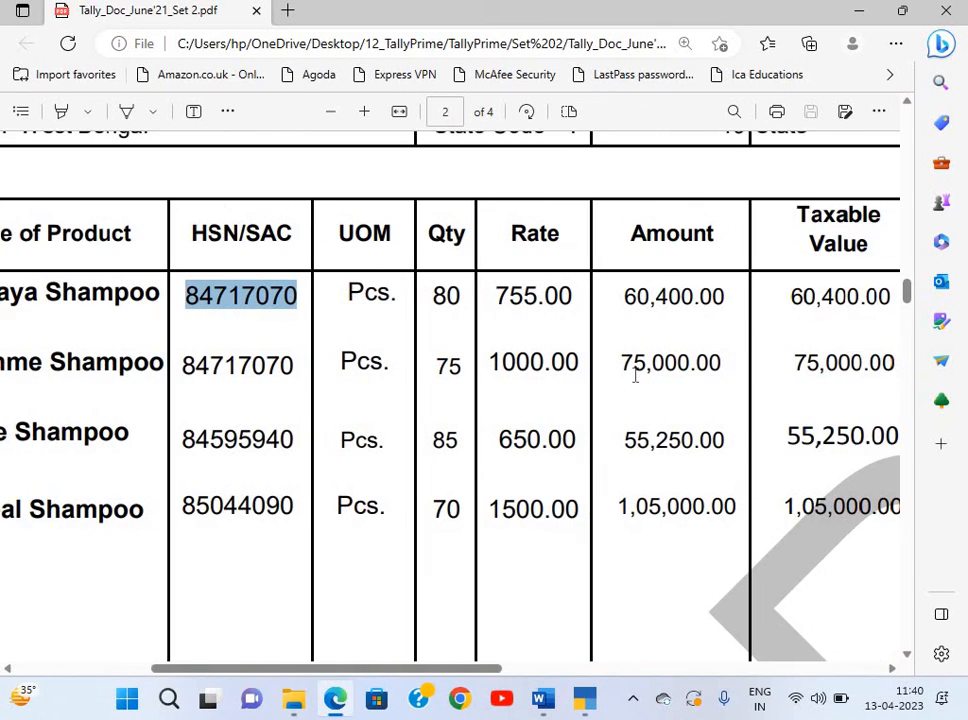
key(alt+Tab)
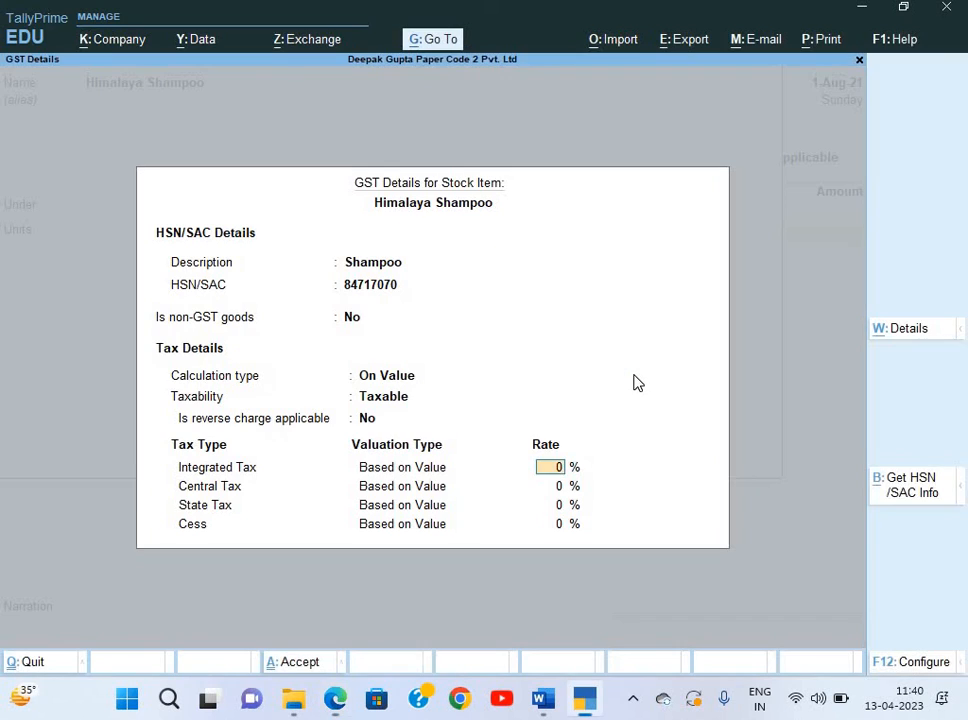
text(18)
key(Return)
key(Return)
key(Return)
key(Return)
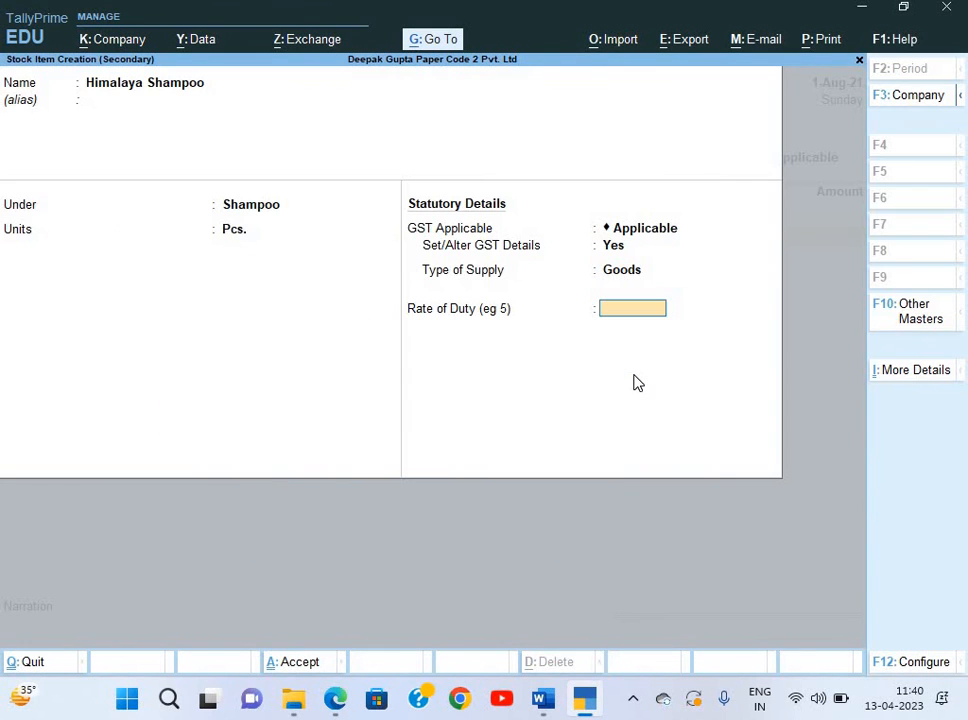
key(ctrl+a)
Fill the Himalaya Shampoo voucher line with quantity 80 and rate 755 from the invoice PDF.
key(alt+Tab)
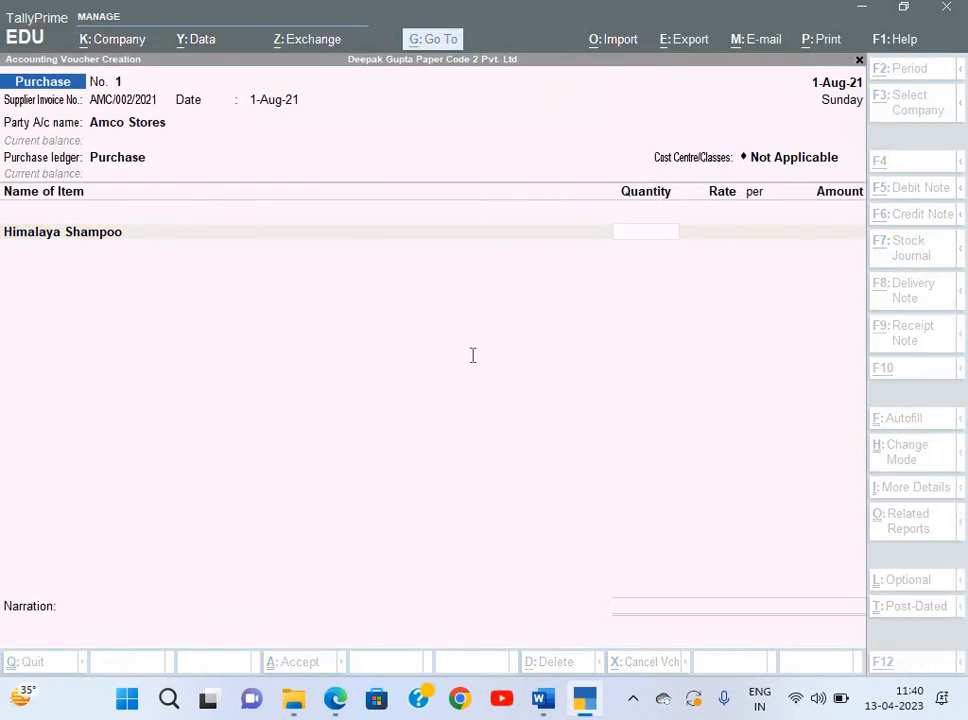
scroll(472, 355, left, 3)
key(alt+Tab)
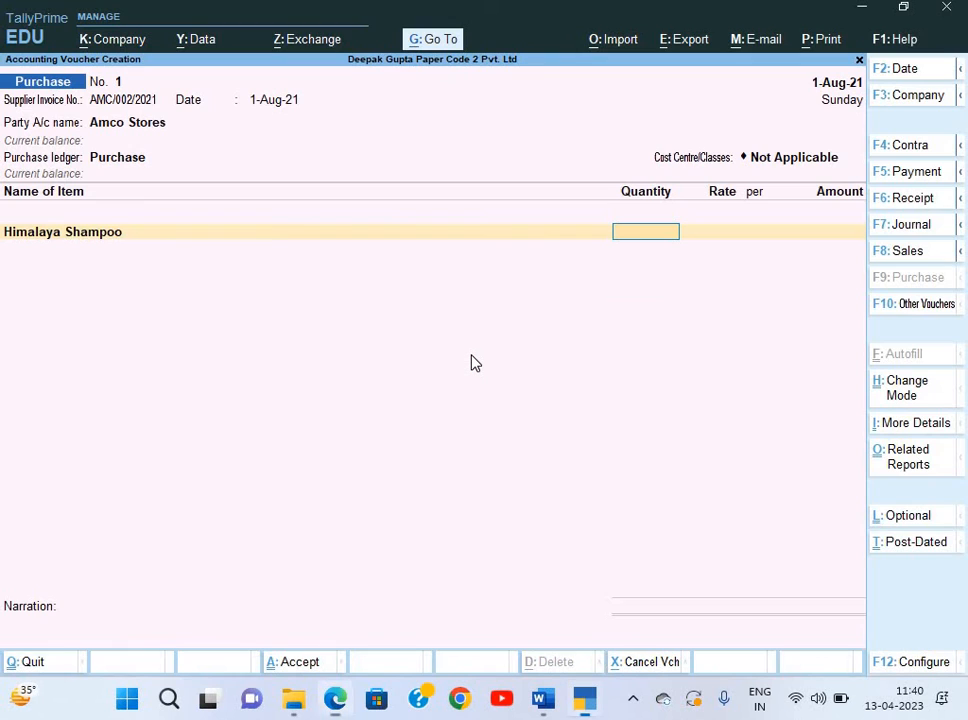
key(Return)
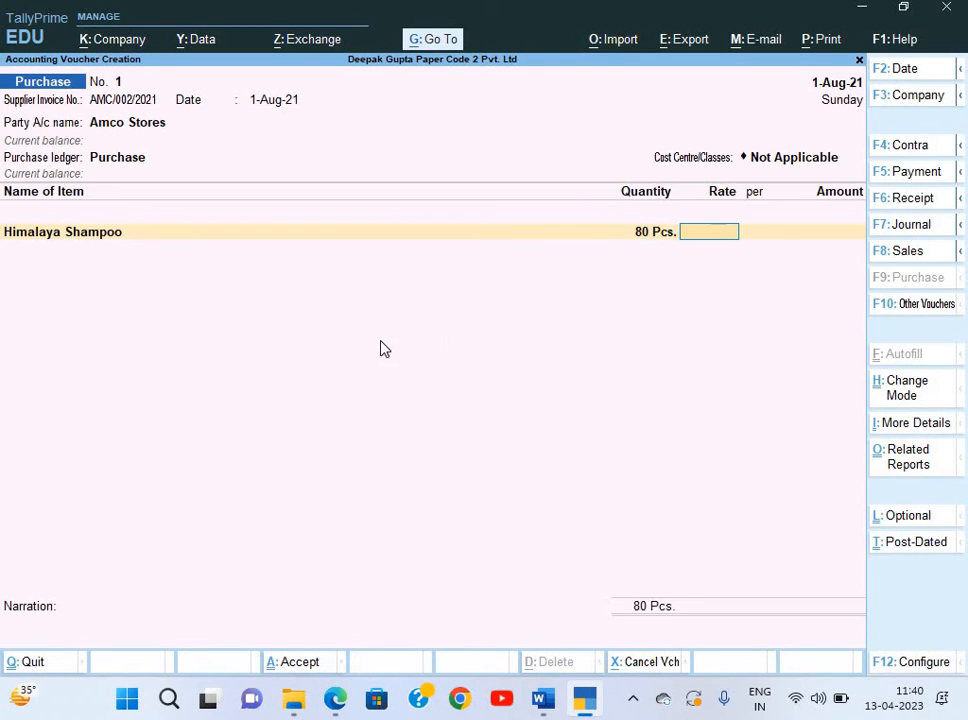
key(alt+Tab)
key(alt+Tab)
text(755)
key(Return)
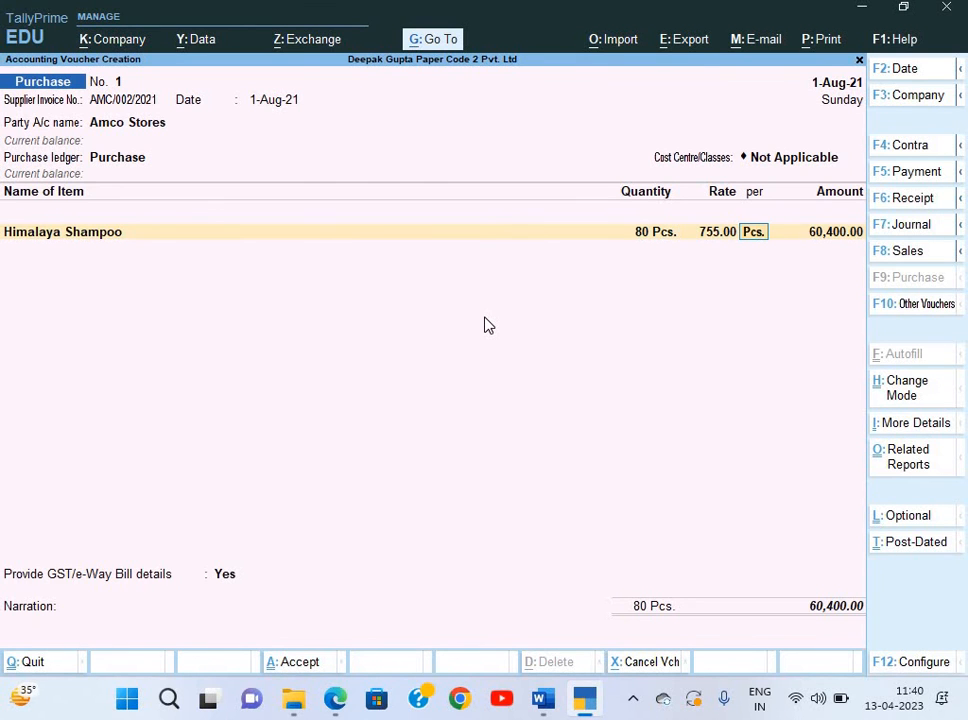
key(Return)
key(Return)
key(alt+Tab)
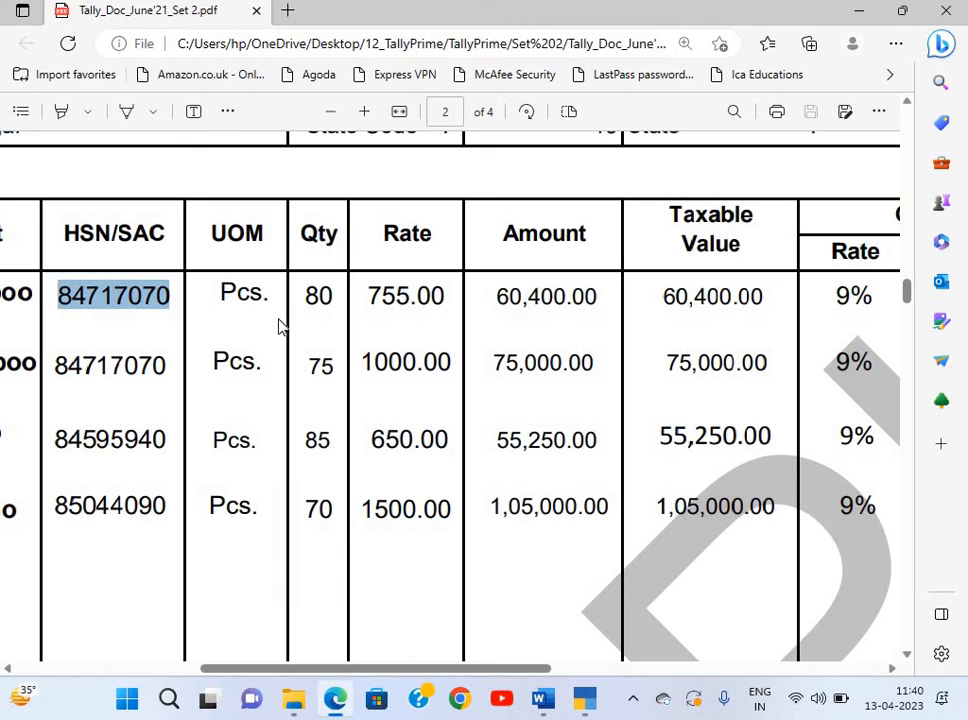
scroll(281, 325, left, 5)
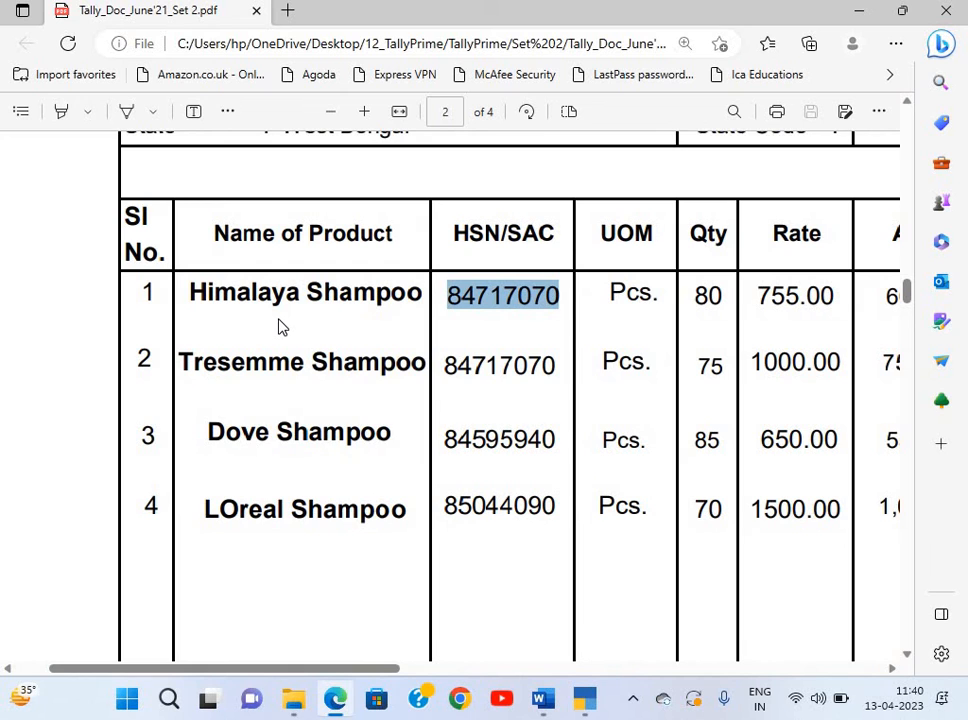
key(alt+Tab)
Create a new stock item named Tresemme Shampoo, copying the name from the invoice.
key(alt+c)
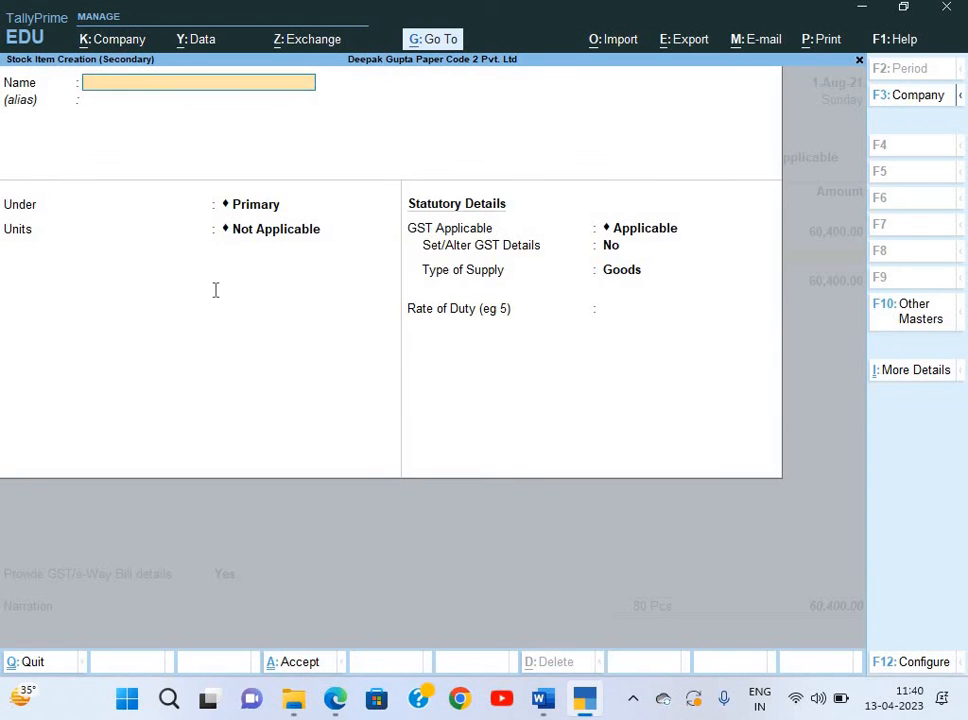
key(alt+Tab)
drag(181, 362, 410, 363)
click(185, 355)
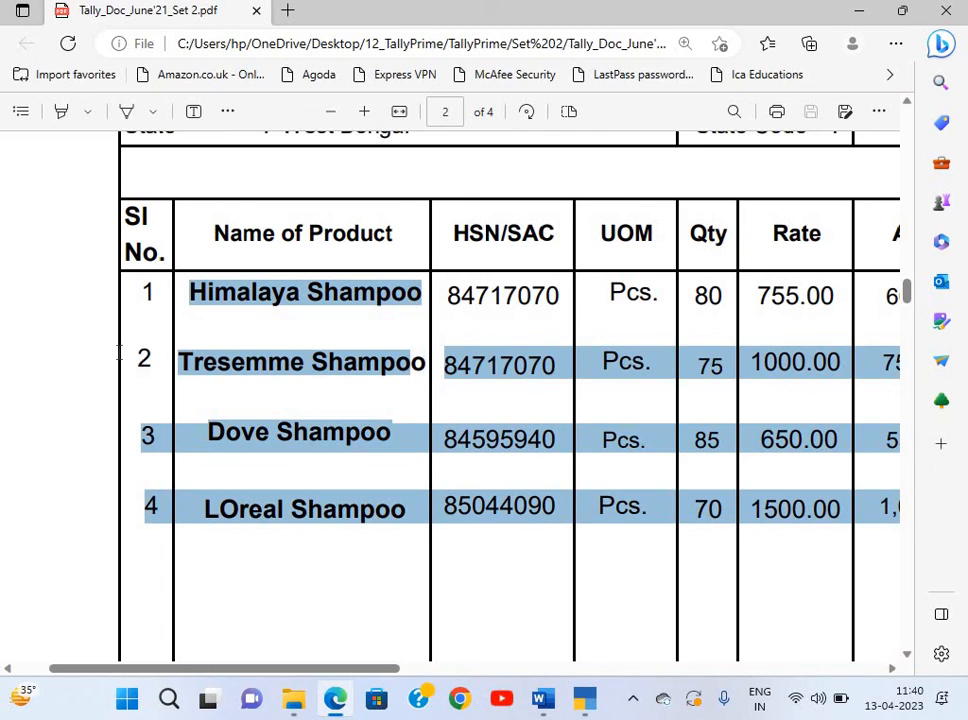
click(186, 366)
drag(180, 362, 410, 373)
key(ctrl+c)
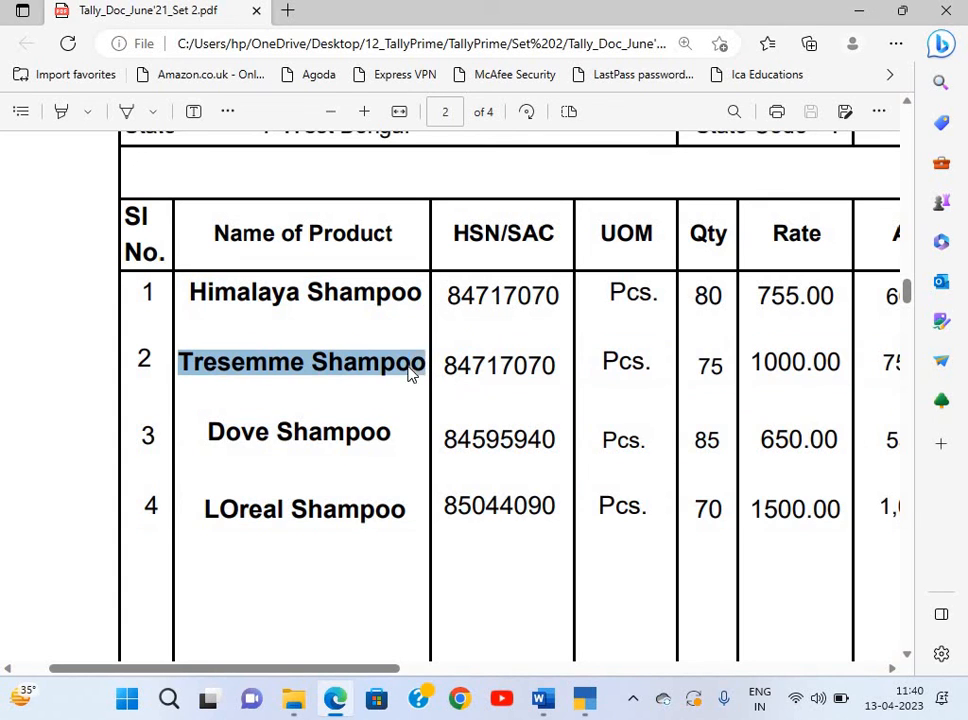
key(alt+Tab)
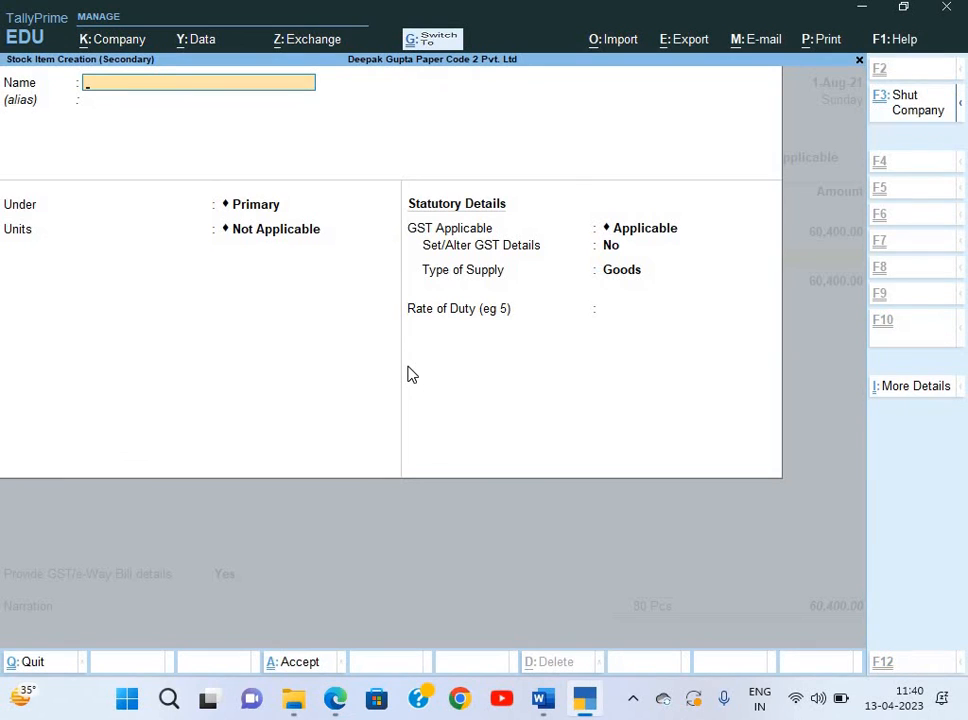
key(ctrl+v)
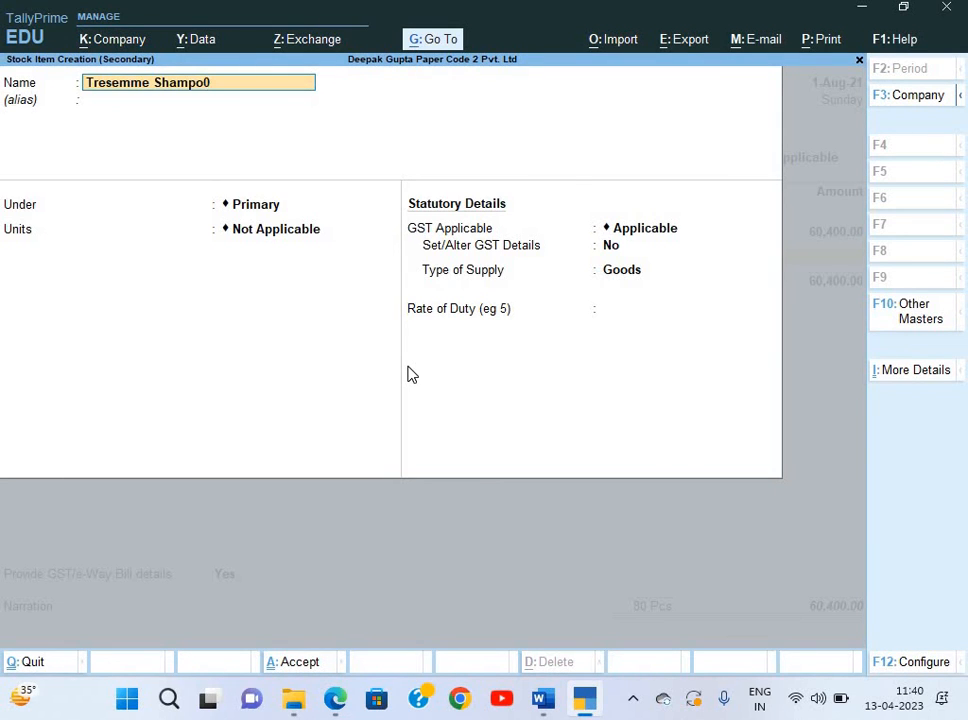
key(BackSpace)
key(Return)
Put Tresemme Shampoo in the Shampoo group with unit Pcs. and enable its GST details.
key(Return)
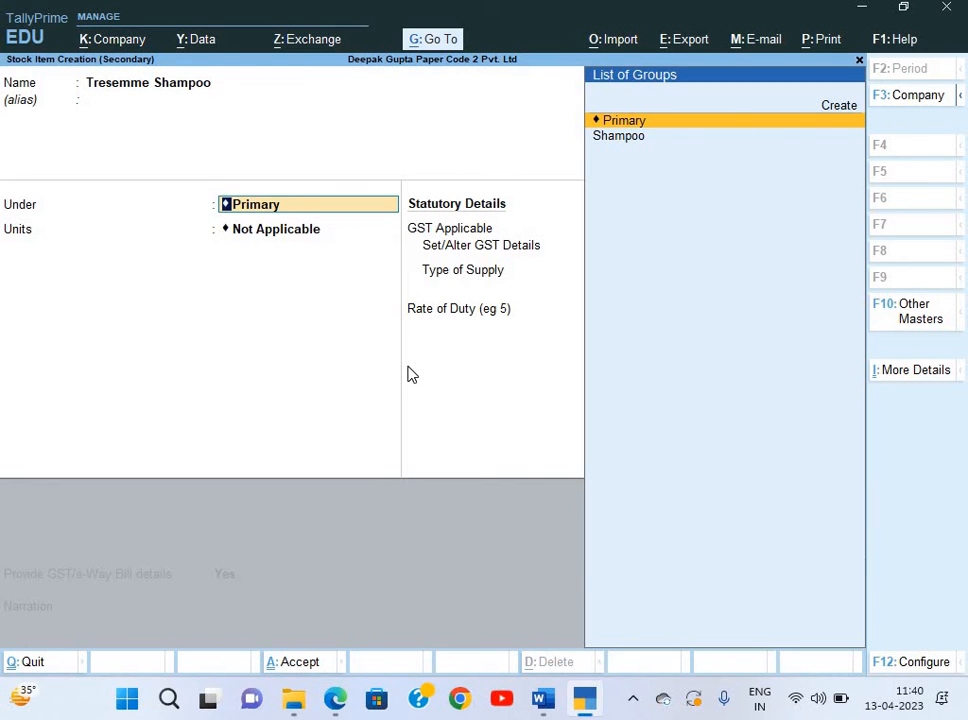
key(Down)
key(Return)
key(Down)
key(Return)
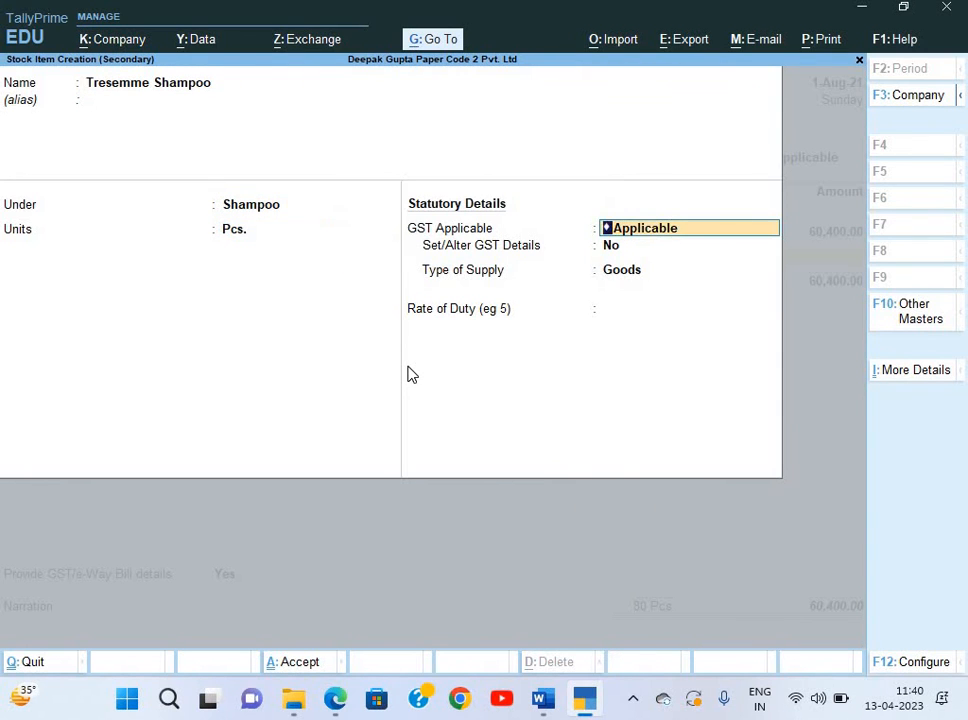
key(Return)
text(y)
key(Return)
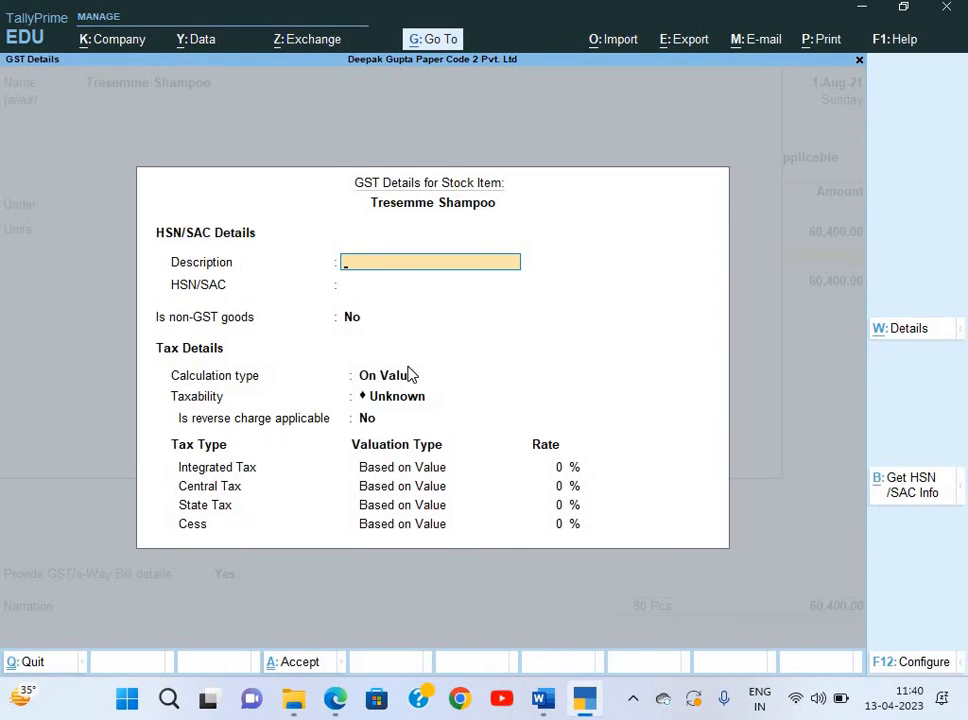
key(Return)
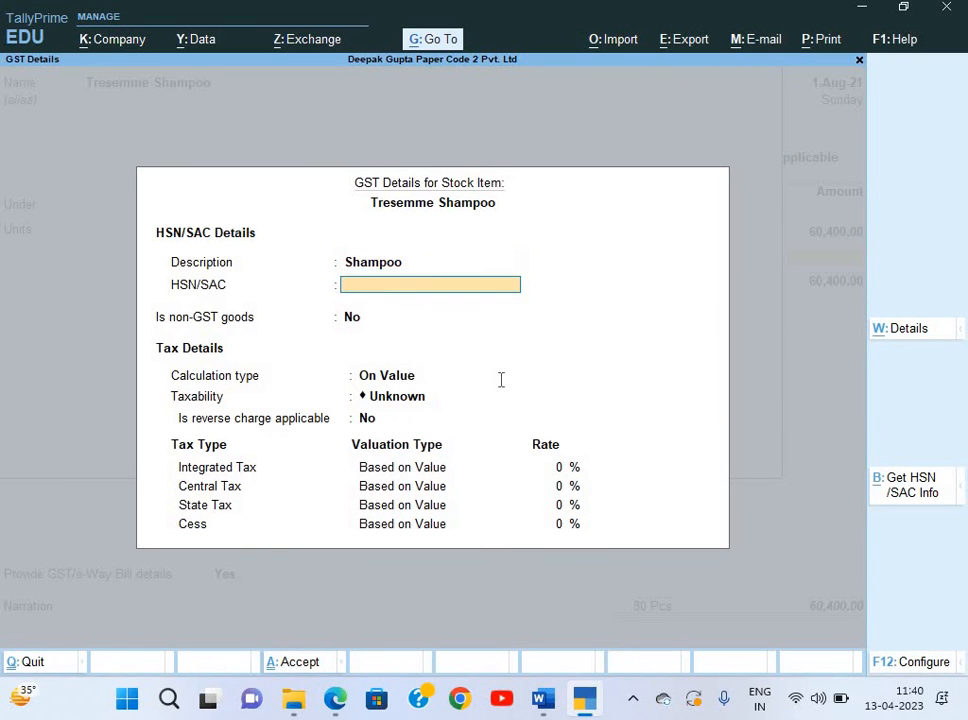
Give Tresemme Shampoo HSN 84717070, Taxable status and 18% integrated tax.
key(alt+Tab)
double_click(540, 366)
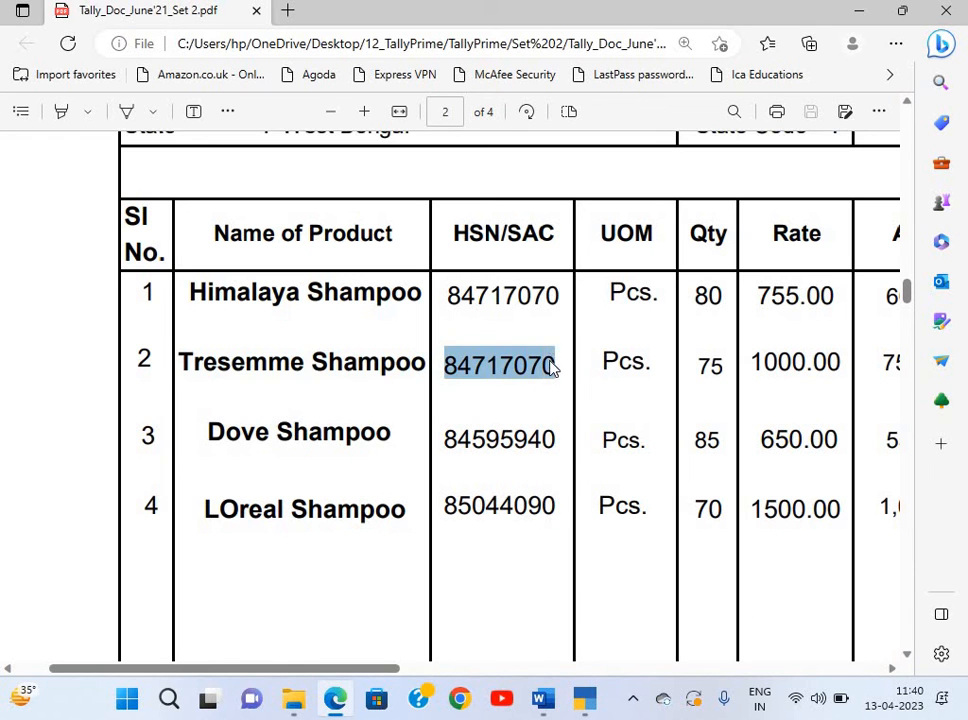
key(ctrl+c)
key(alt+Tab)
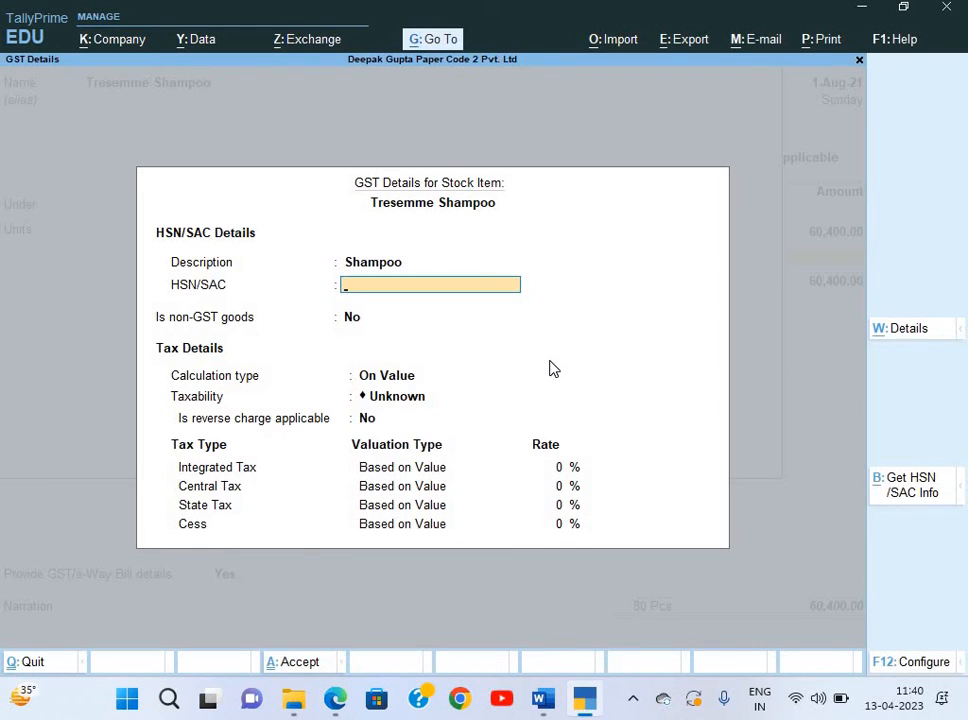
key(ctrl+alt+v)
key(Return)
key(Return)
key(Return)
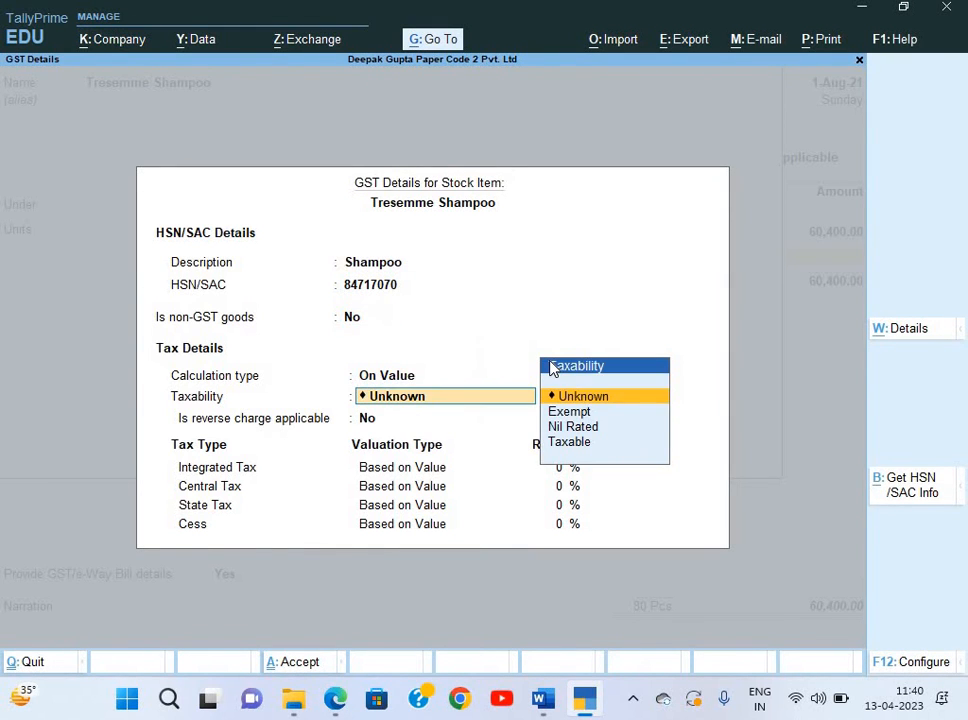
key(Down)
key(Down)
key(Down)
key(Return)
key(Return)
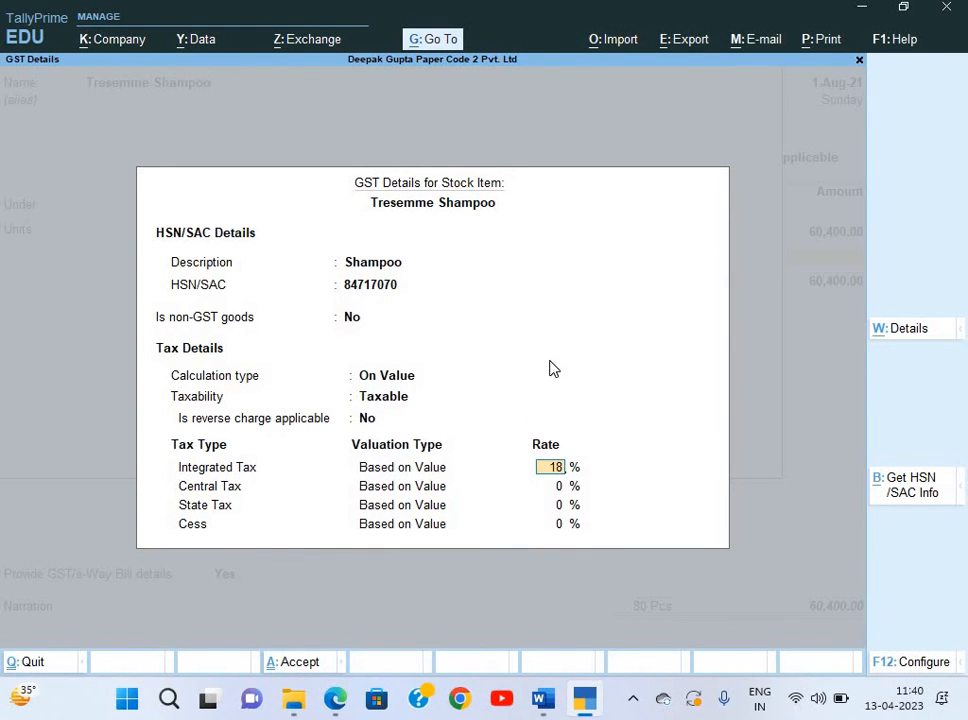
key(Return)
key(Return)
key(Return)
key(Return)
key(Return)
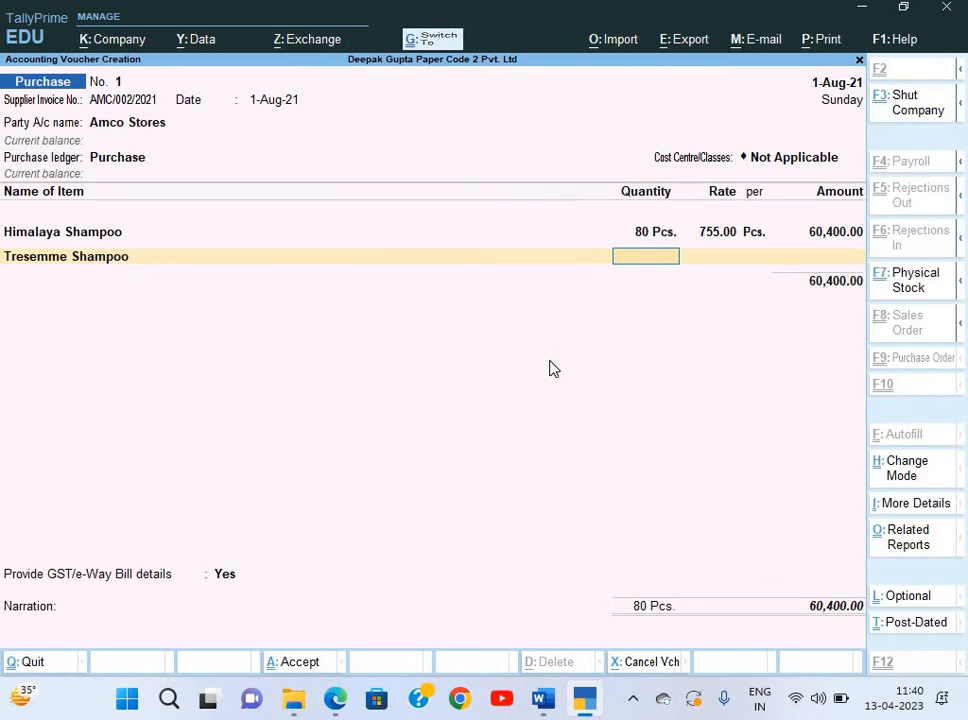
key(alt+Tab)
key(alt+Tab)
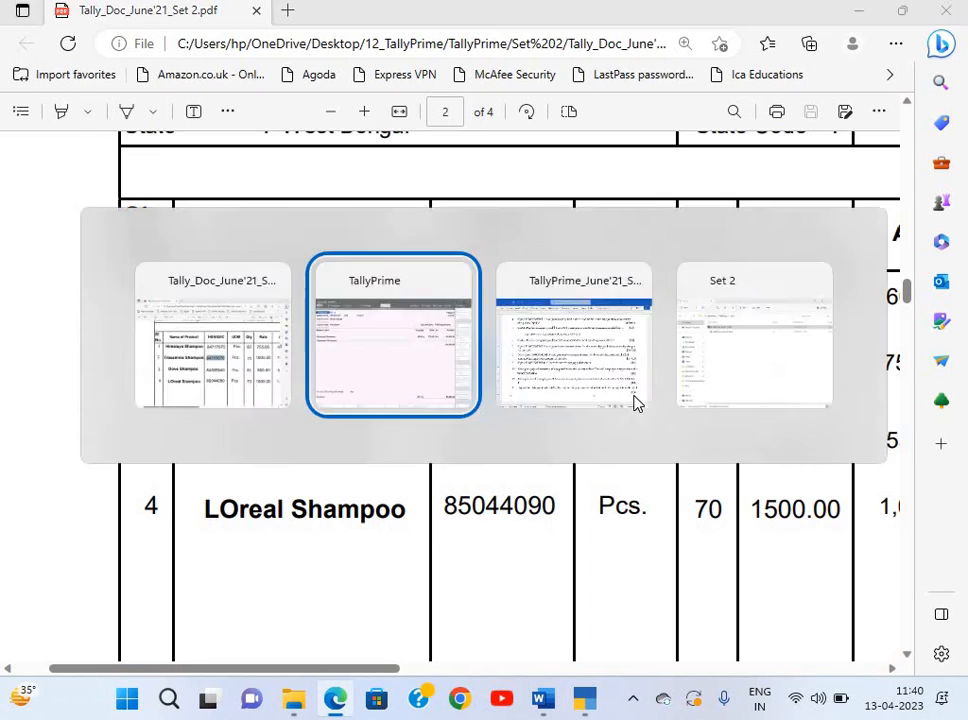
Enter Tresemme Shampoo on the voucher at 75 Pcs. and rate 1000.
key(Return)
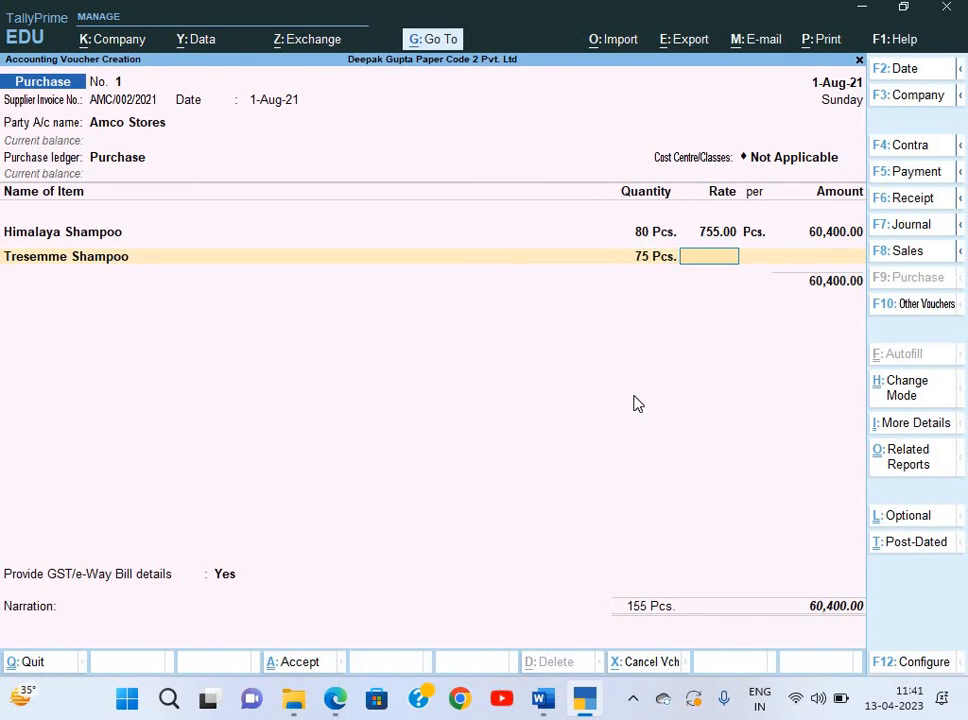
key(alt+Tab)
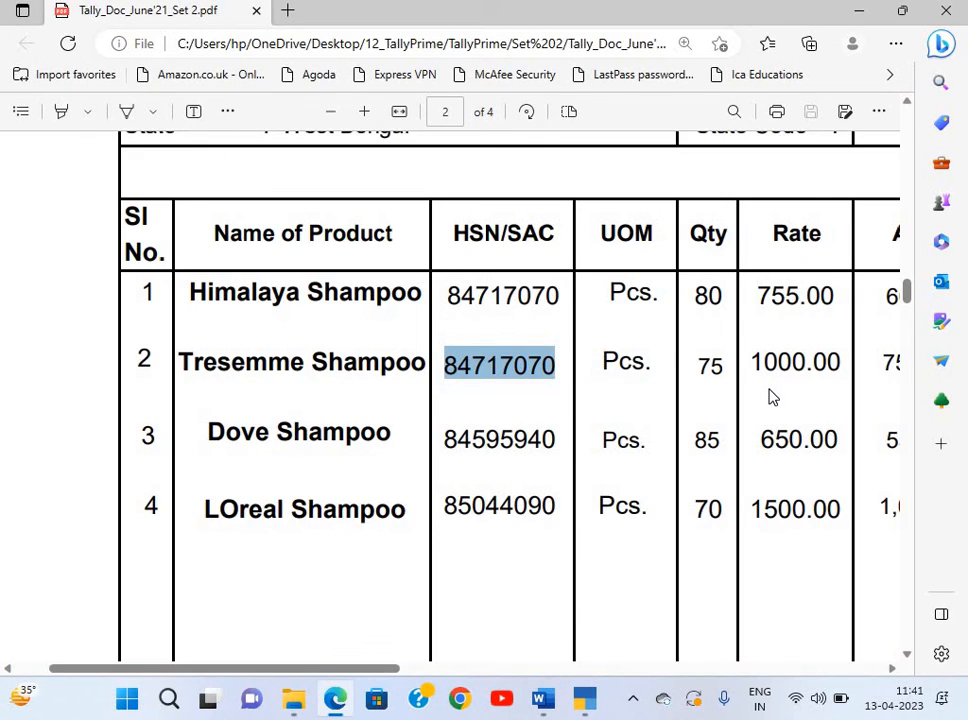
key(alt+Tab)
text(1000)
key(Return)
key(Return)
key(Return)
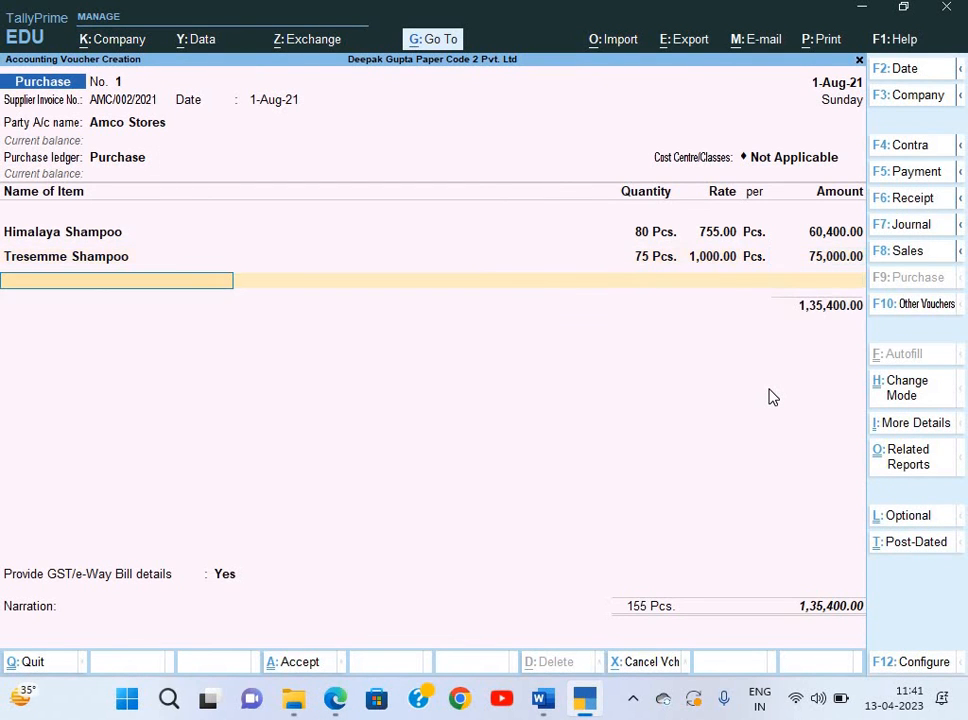
key(alt+Tab)
scroll(296, 313, down, 2)
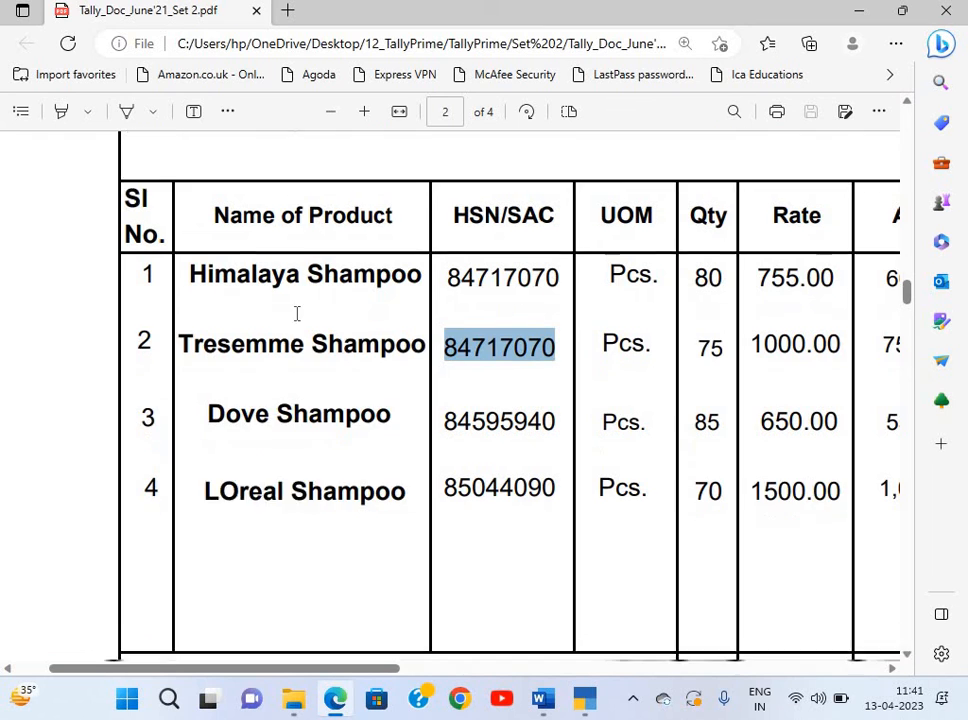
drag(205, 330, 389, 341)
Create stock item Dove Shampoo in the Shampoo group with unit Pcs. and GST details enabled.
key(alt+Tab)
text(d)
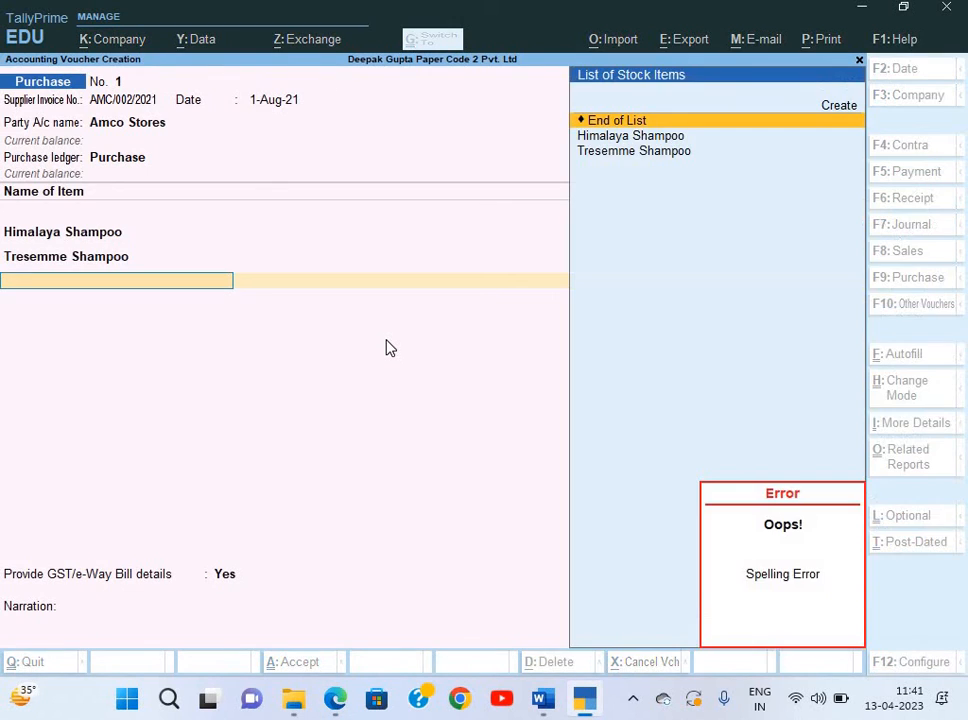
key(alt+c)
text(V)
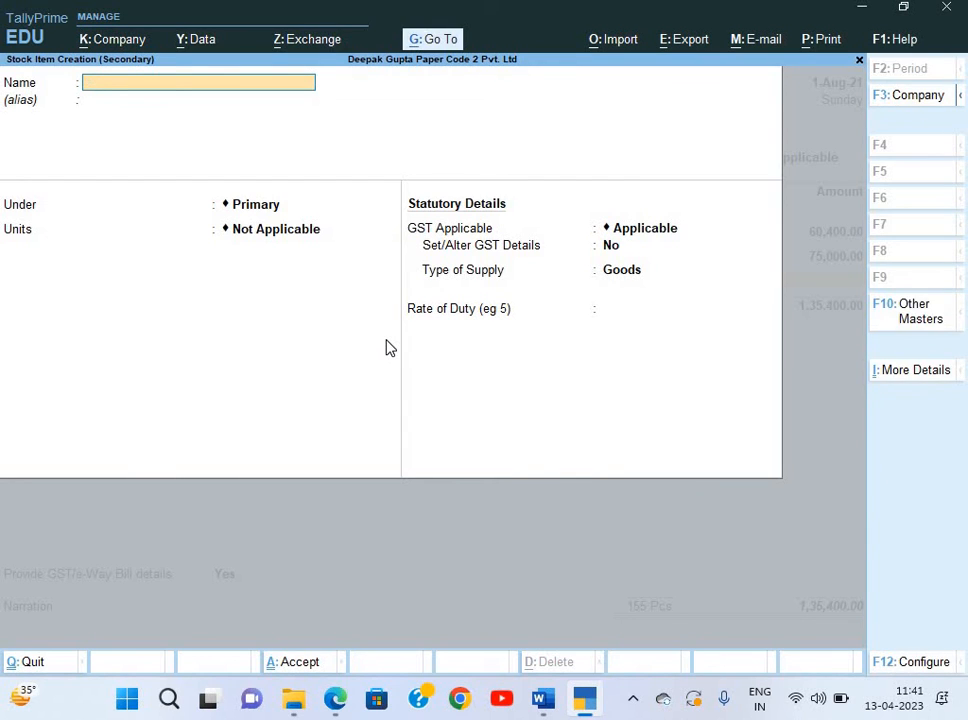
key(ctrl+v)
key(Return)
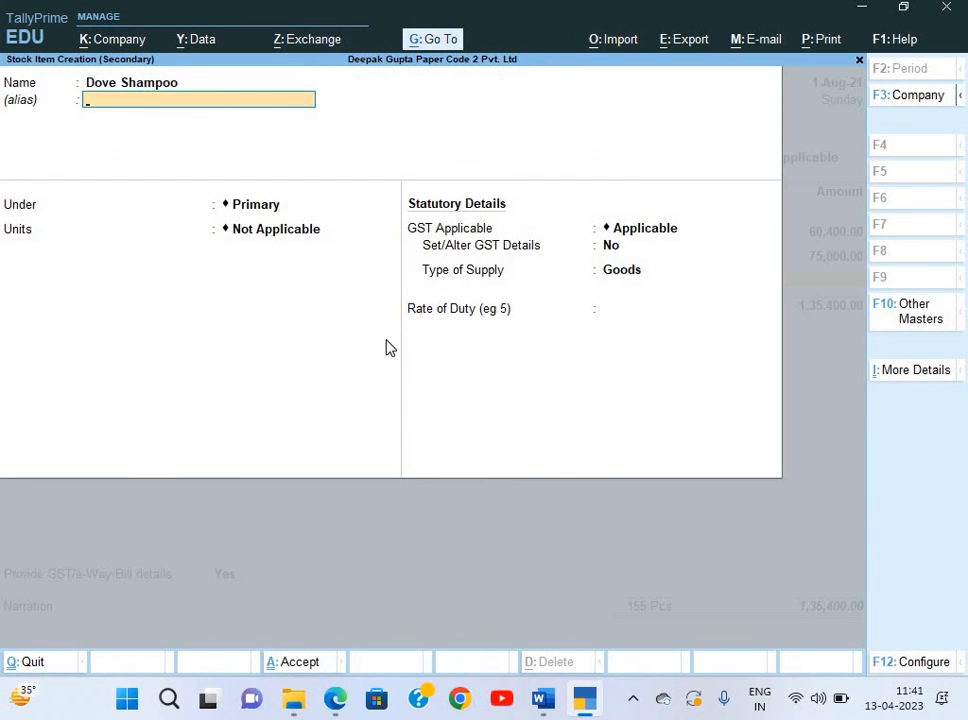
key(Return)
key(Down)
key(Return)
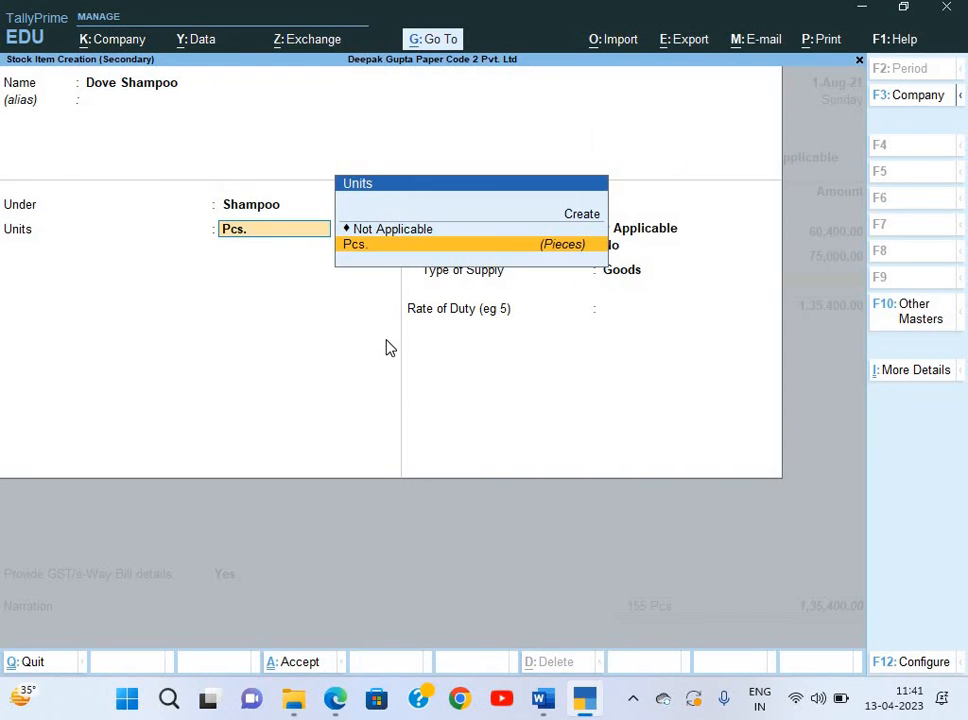
key(Return)
key(Return)
text(y)
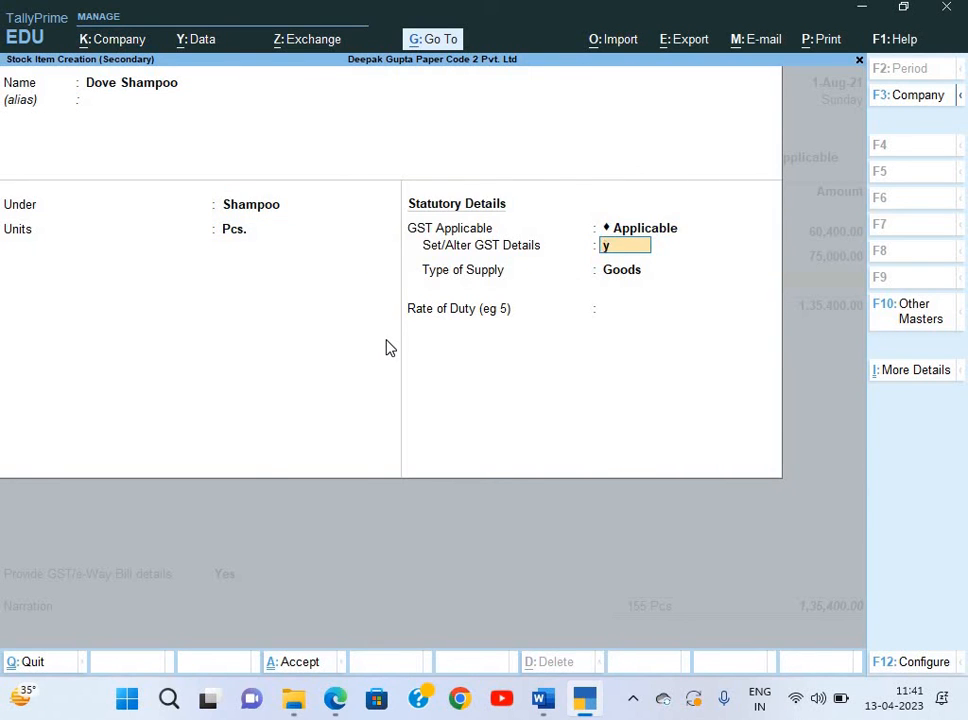
key(Return)
Enter GST description Shampoo and HSN 84595940 from the invoice for Dove Shampoo.
text(Sh)
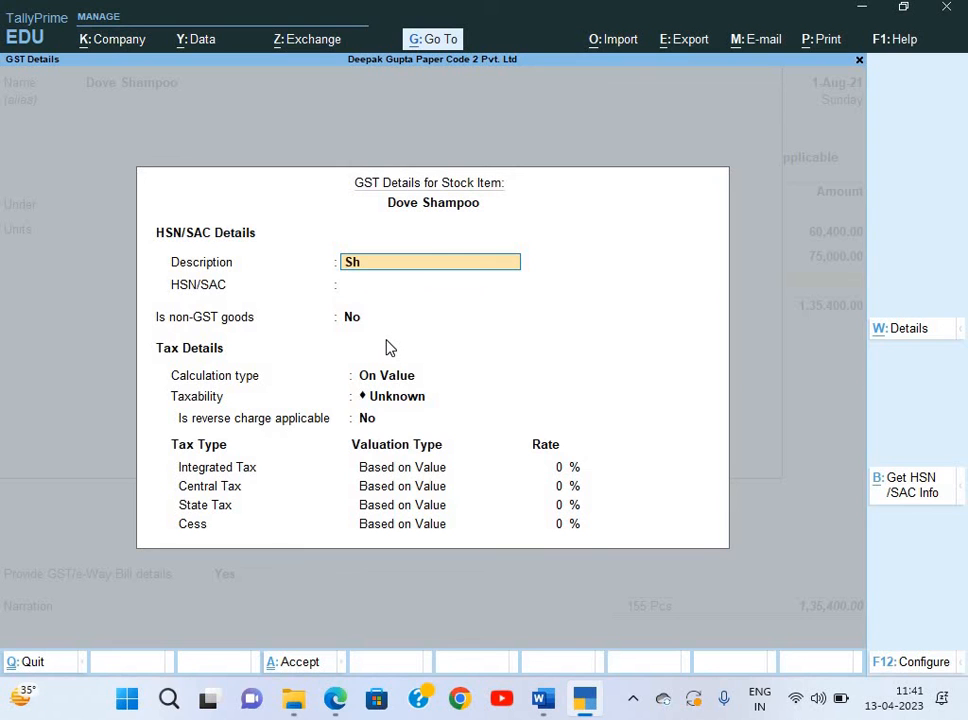
text(ampoo)
key(Return)
key(alt+Tab)
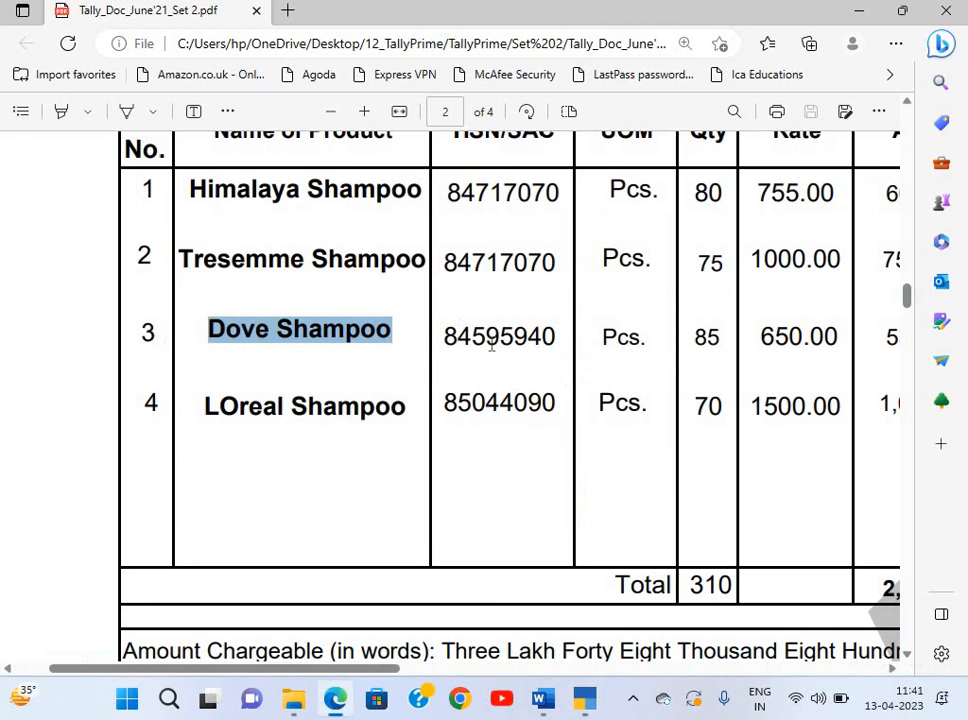
drag(444, 338, 562, 346)
key(alt+Tab)
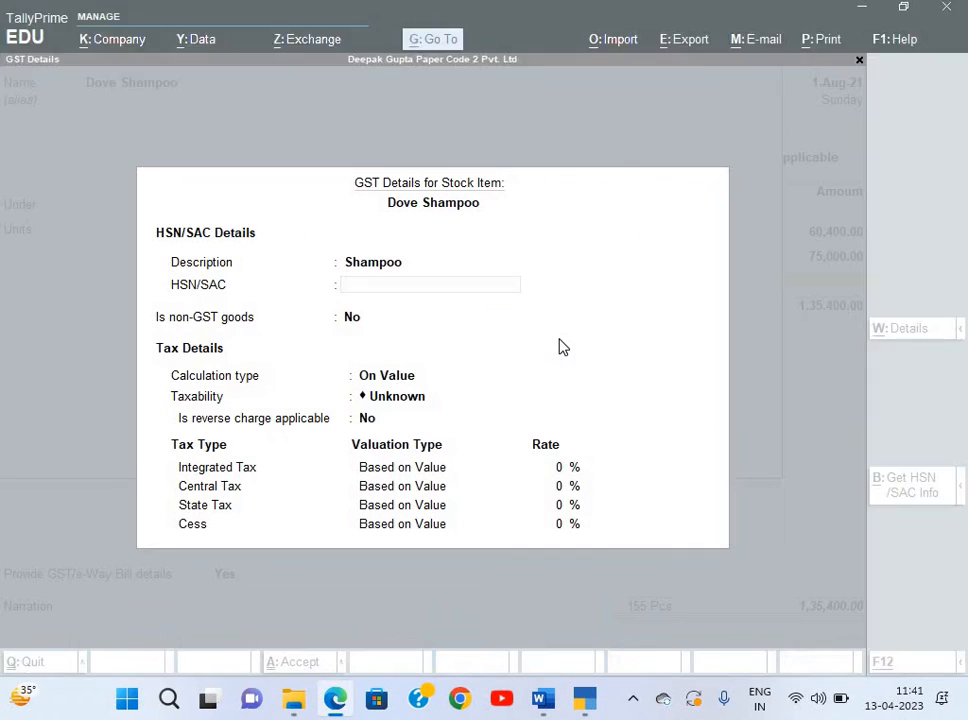
key(ctrl+alt+v)
key(Return)
Set Dove Shampoo as Taxable at 18% integrated tax and save the item.
key(Return)
key(Return)
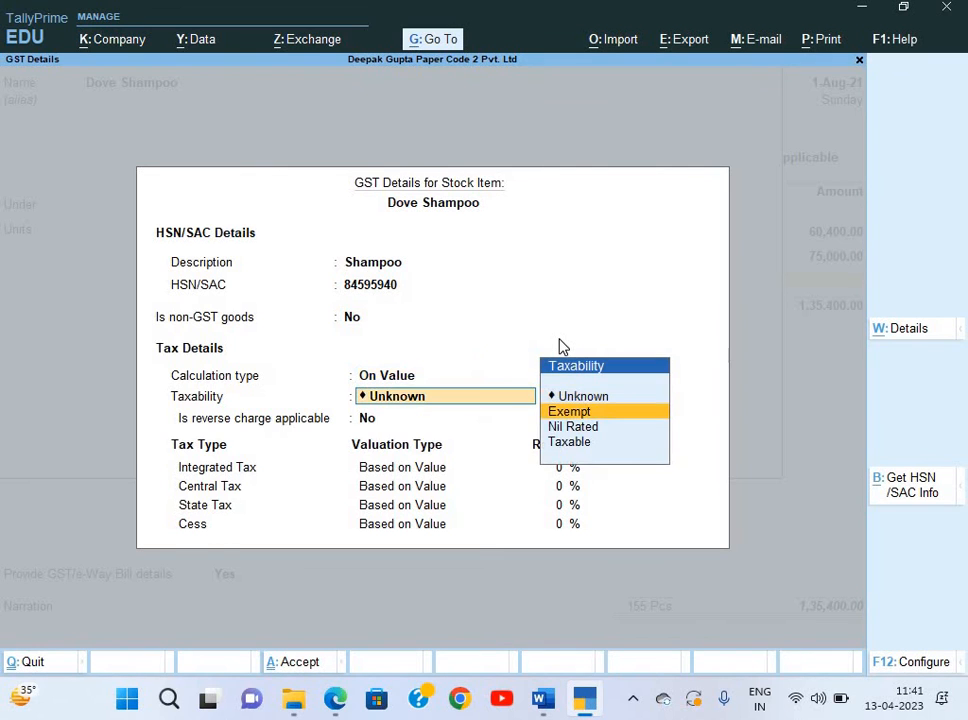
key(Down)
key(Down)
key(Return)
key(Return)
text(1)
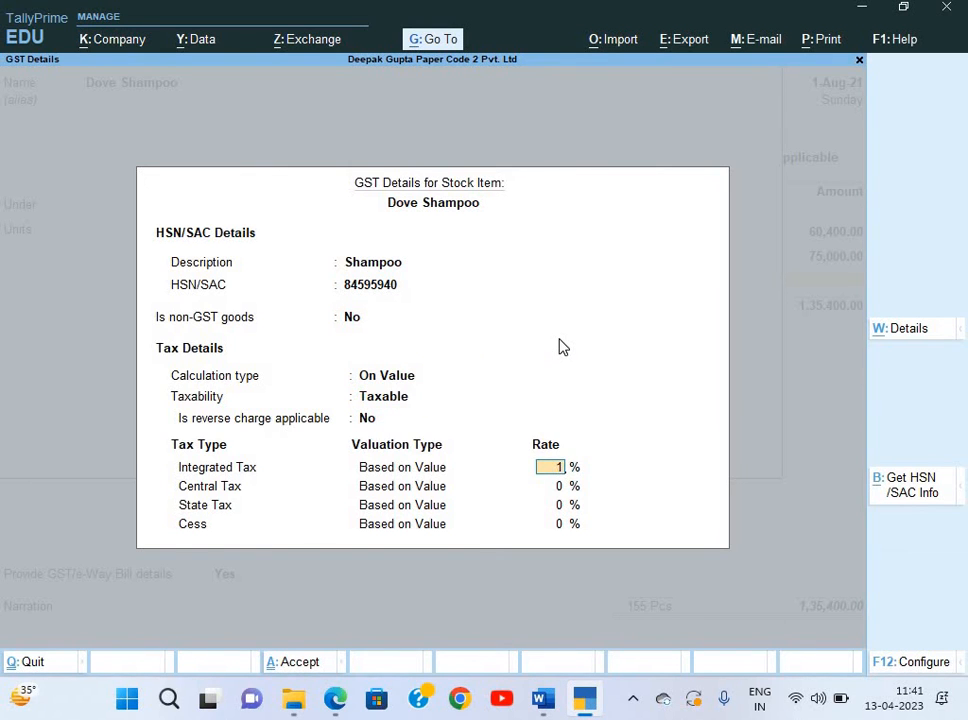
text(8)
key(Return)
key(ctrl+a)
key(Return)
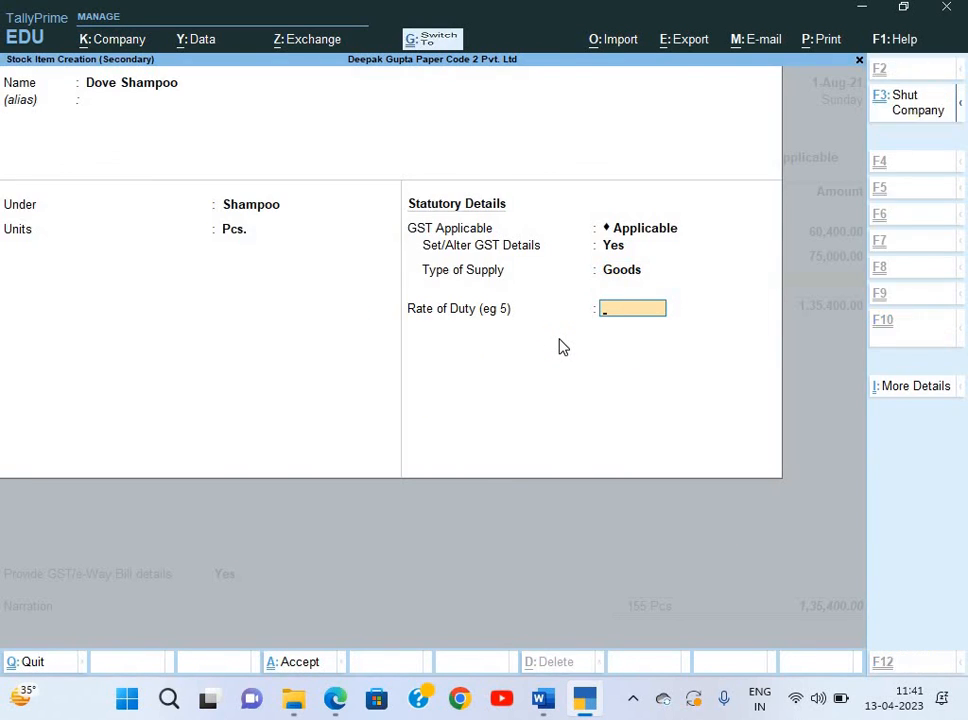
key(Return)
key(alt+Tab)
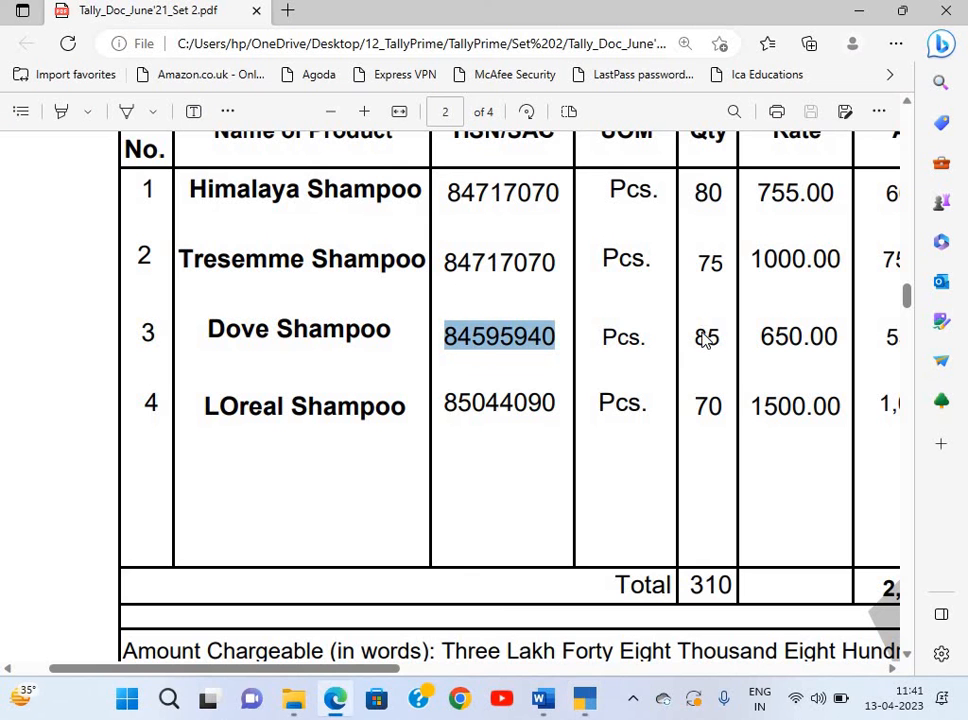
Enter Dove Shampoo on the voucher at 85 Pcs. and rate 650.
key(alt+Tab)
text(85)
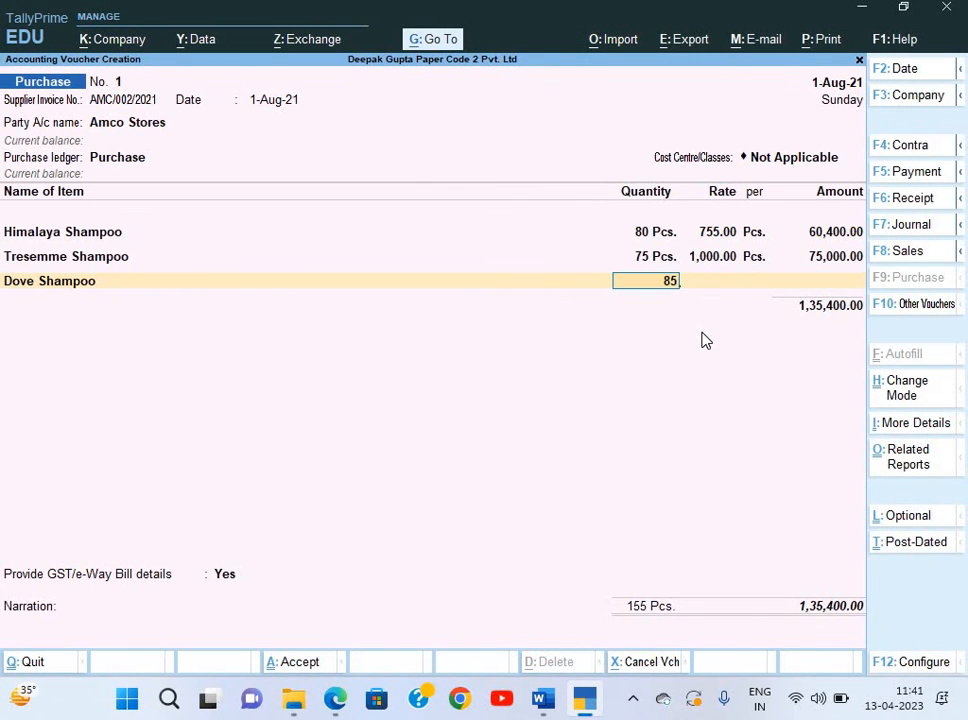
key(Return)
text(650)
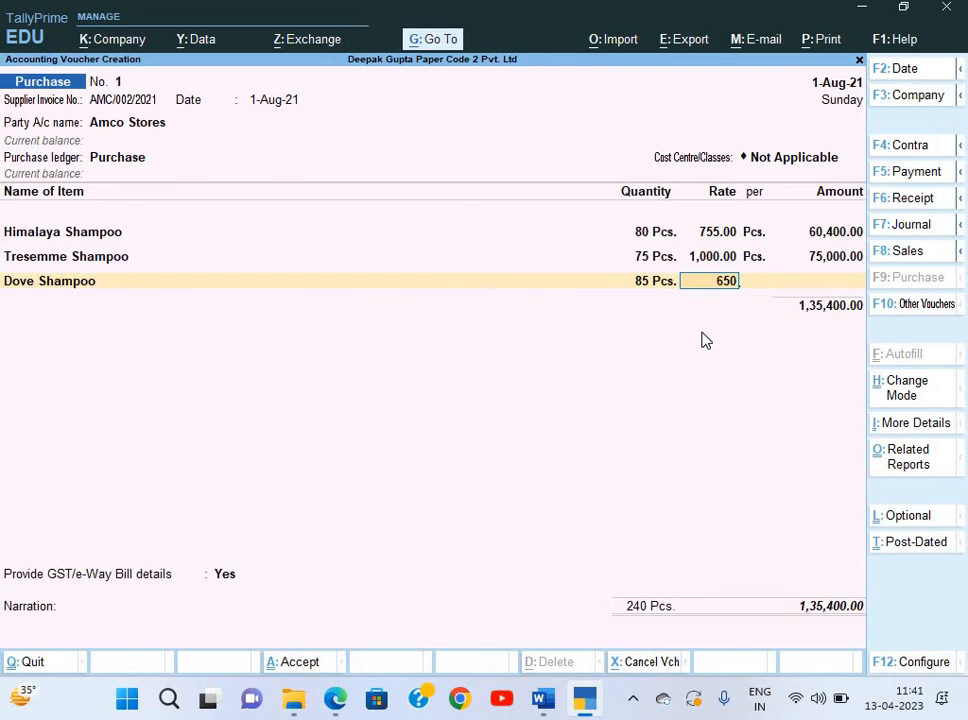
key(Return)
key(Return)
key(alt+Tab)
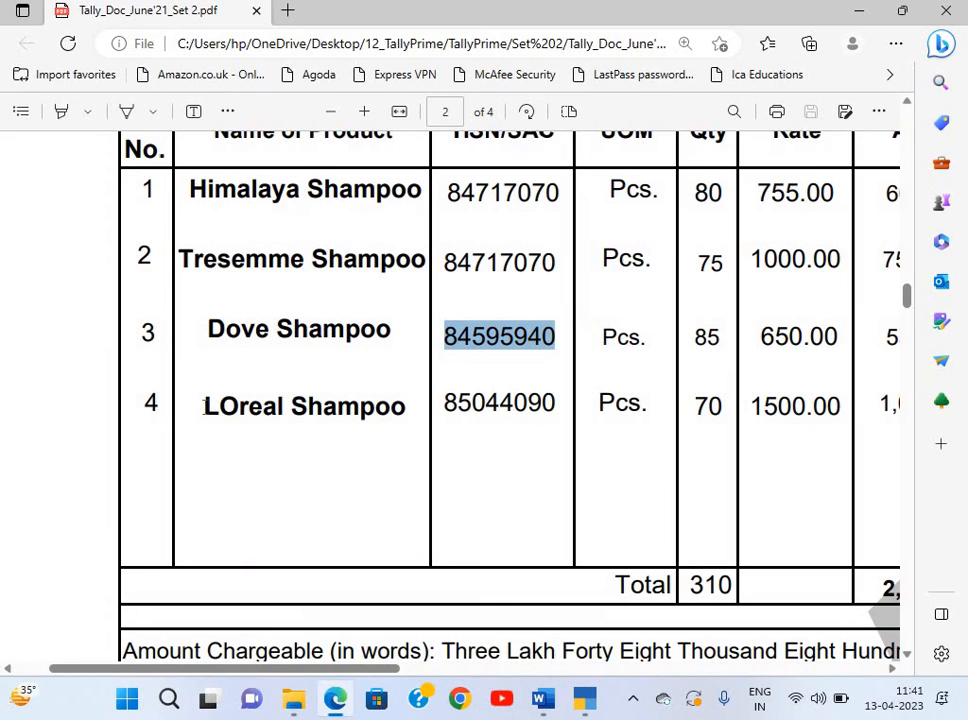
drag(206, 410, 405, 418)
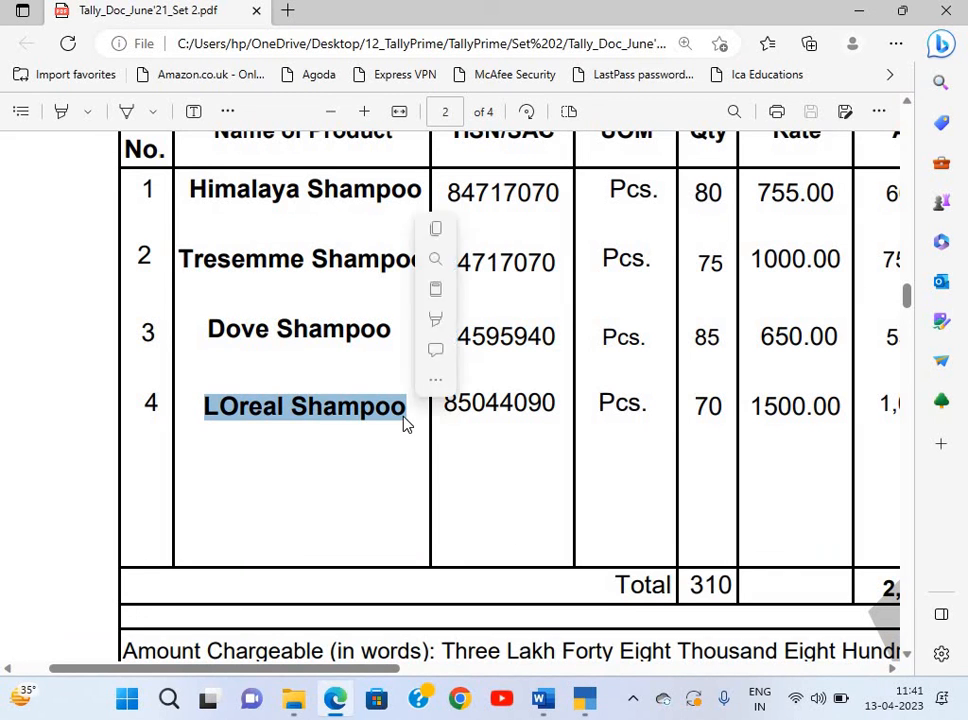
Create stock item LOreal Shampoo in the Shampoo group with unit Pcs., copying the name from the invoice.
key(ctrl+c)
key(alt+Tab)
key(ctrl+v)
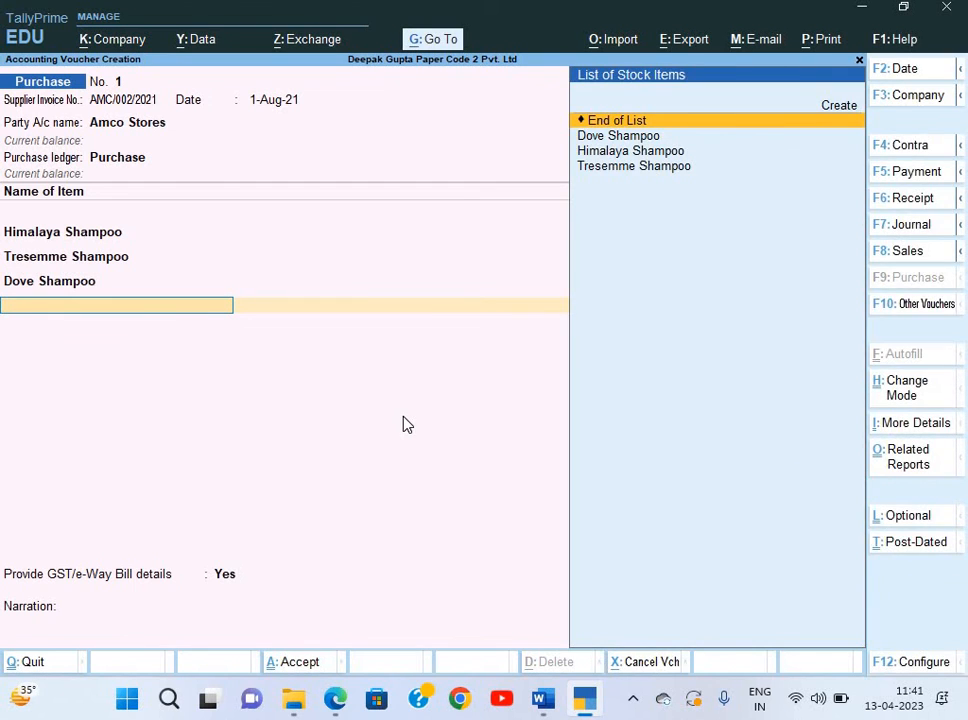
key(alt+c)
key(ctrl+alt+v)
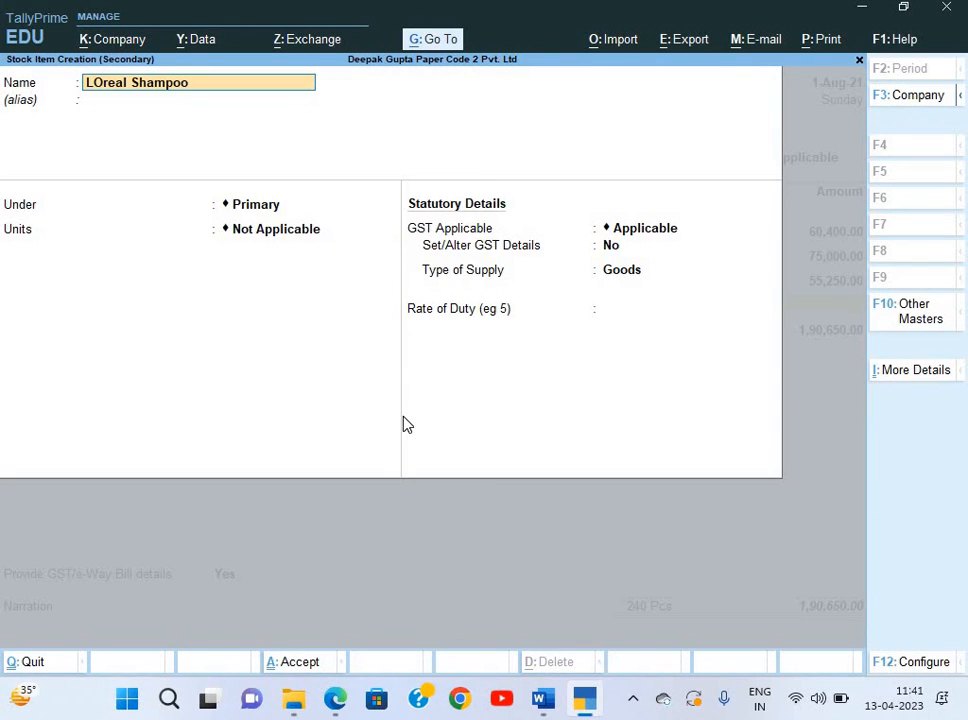
key(Return)
key(Return)
key(Down)
key(Return)
key(Down)
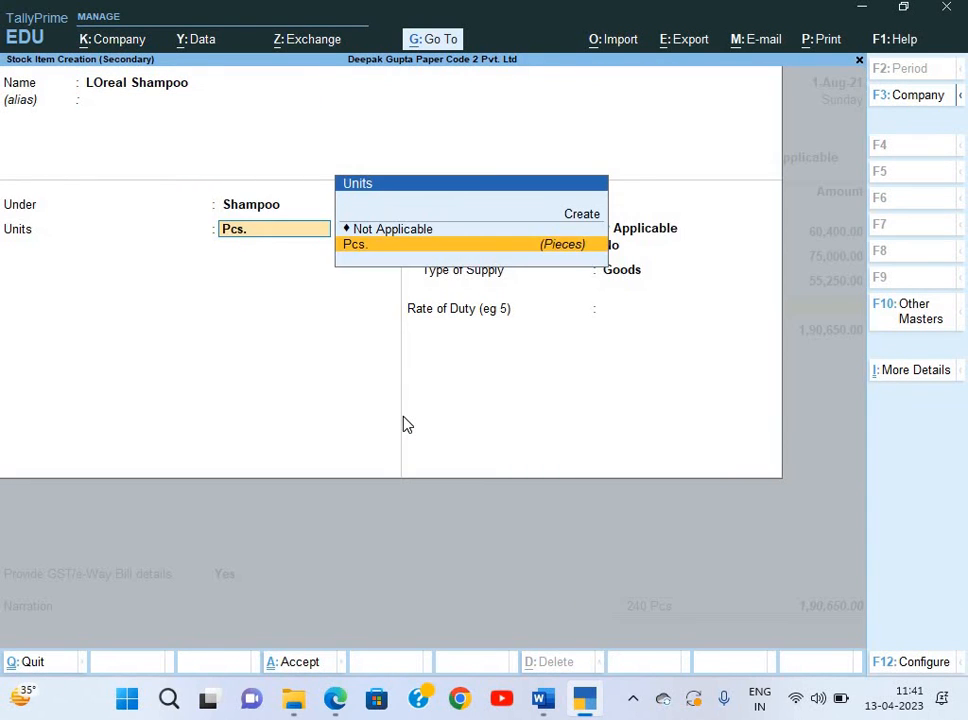
key(Return)
key(Return)
text(y)
Enter GST description Shampoo and HSN 85044090 for LOreal Shampoo.
key(Return)
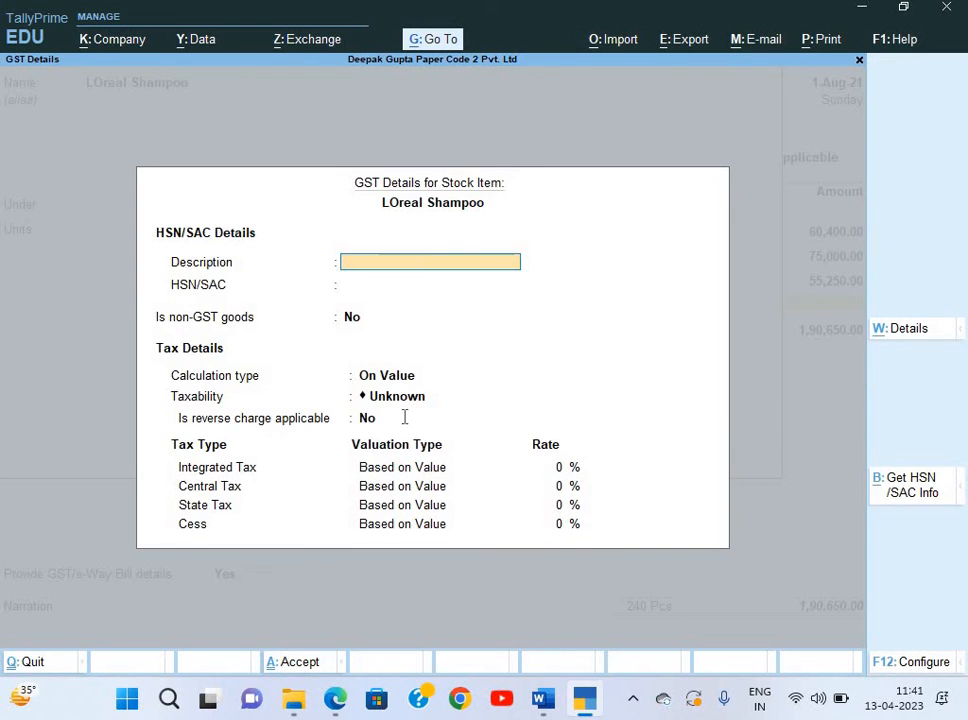
key(alt+Tab)
key(alt+Tab)
text(Shampoo)
key(Return)
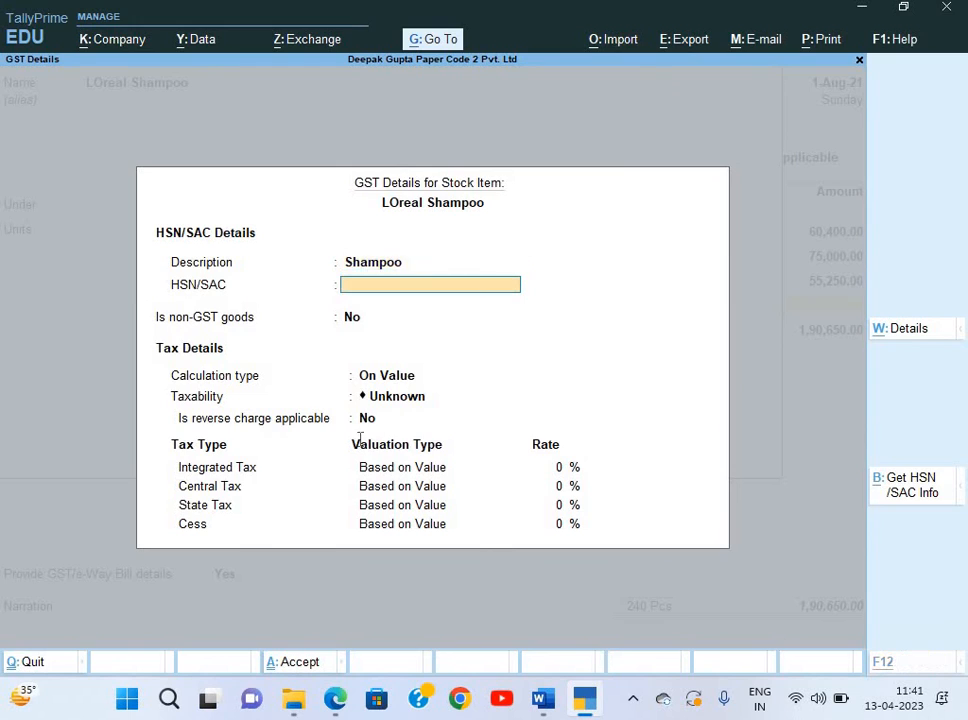
key(alt+Tab)
drag(443, 400, 558, 401)
key(ctrl+c)
key(alt+Tab)
key(ctrl+alt+v)
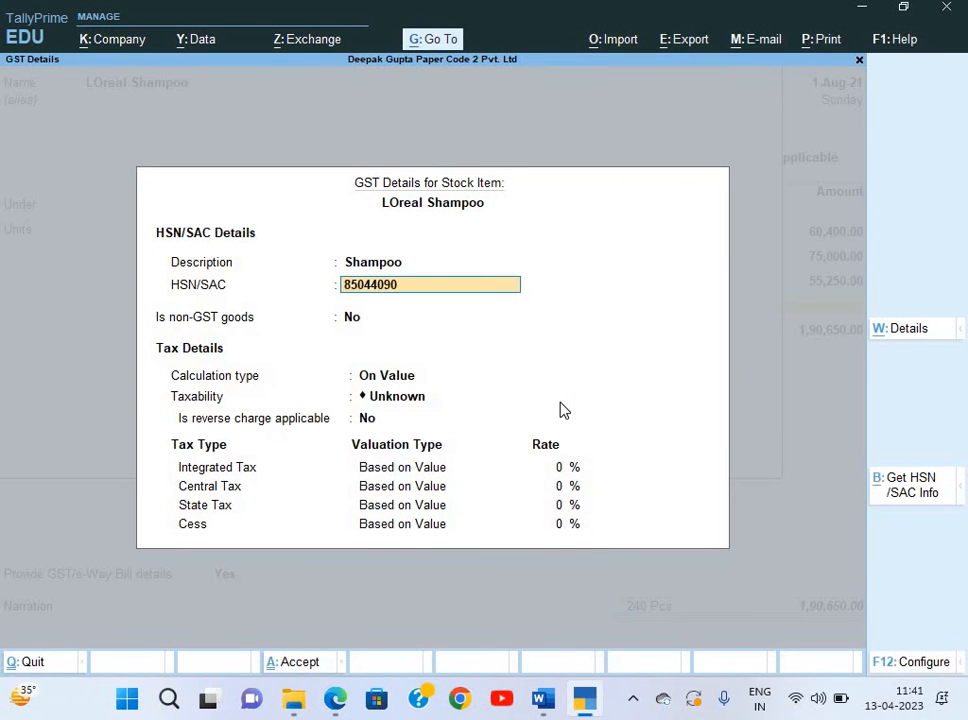
key(Return)
Set LOreal Shampoo as Taxable at 18% integrated tax and save the item.
key(Return)
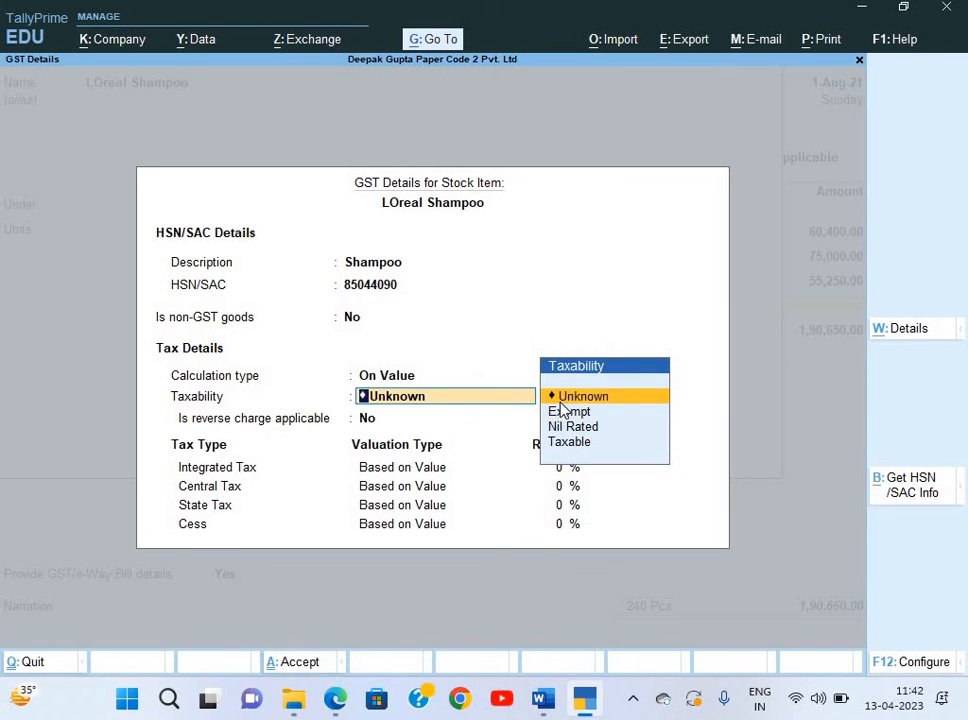
key(Down)
key(Down)
key(Down)
key(Return)
key(Return)
text(18)
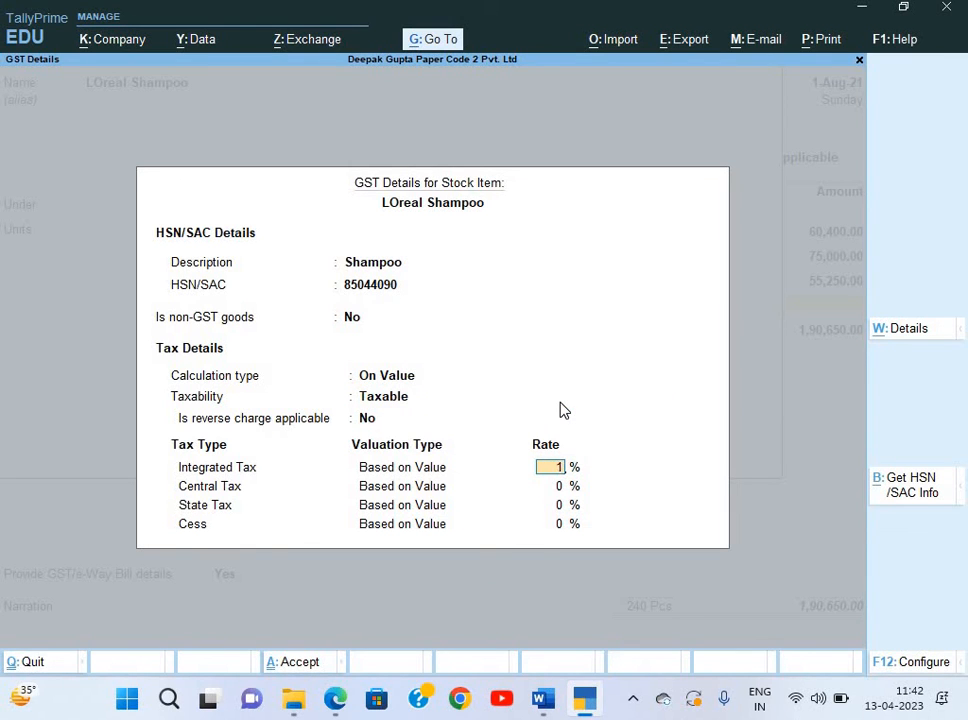
key(Return)
key(Return)
key(Return)
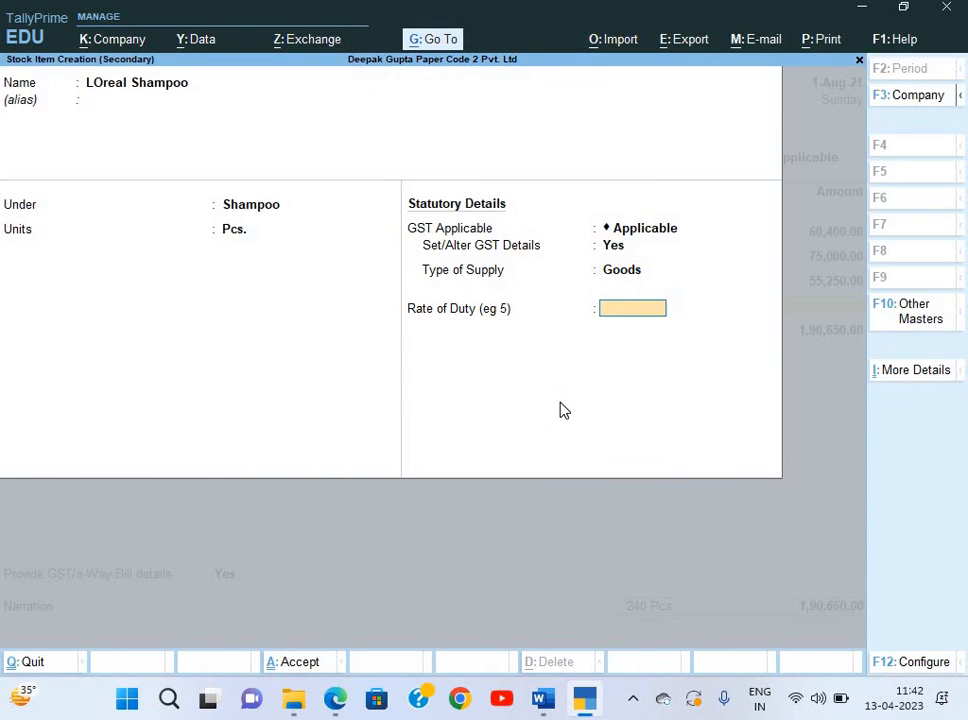
key(Return)
key(alt+Tab)
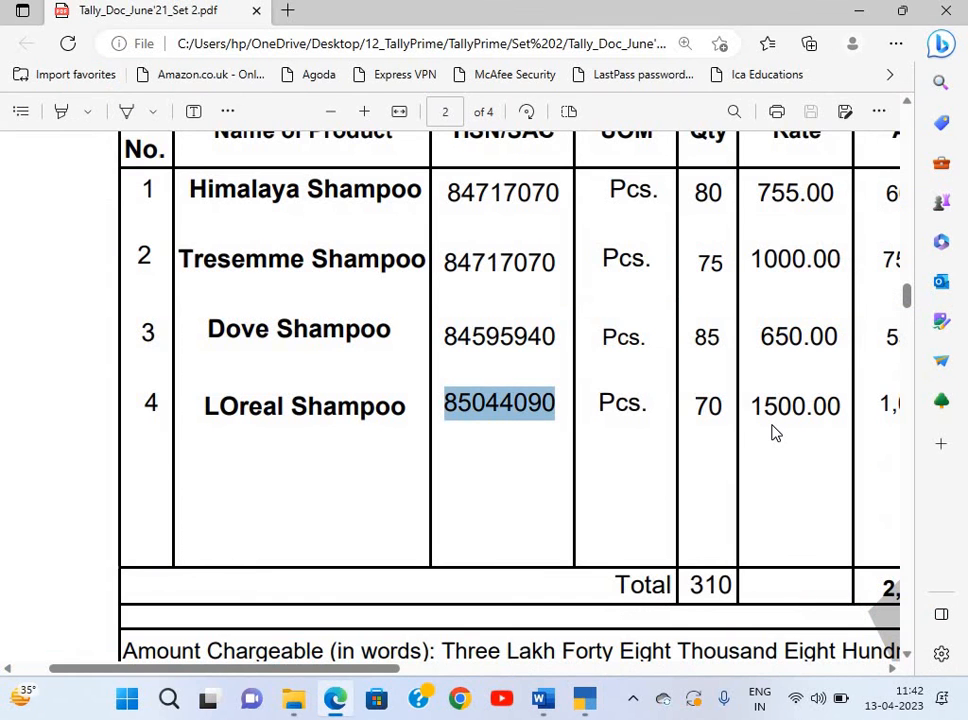
Enter LOreal Shampoo on the voucher at 70 Pcs. × 1,500, giving 1,05,000.00.
key(alt+Tab)
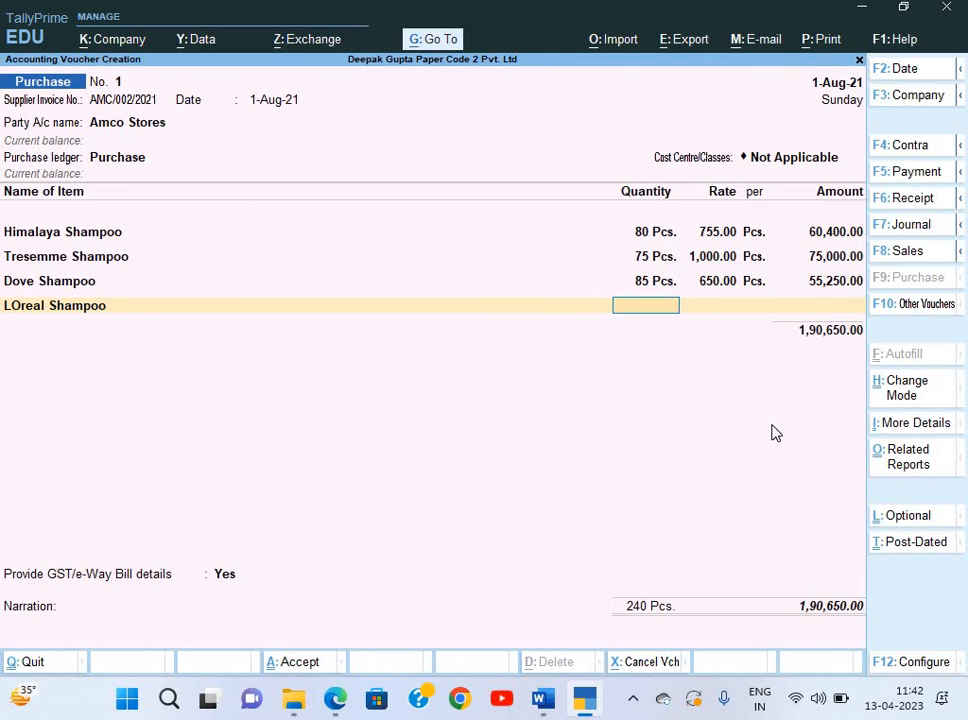
text(70)
key(Return)
text(1500)
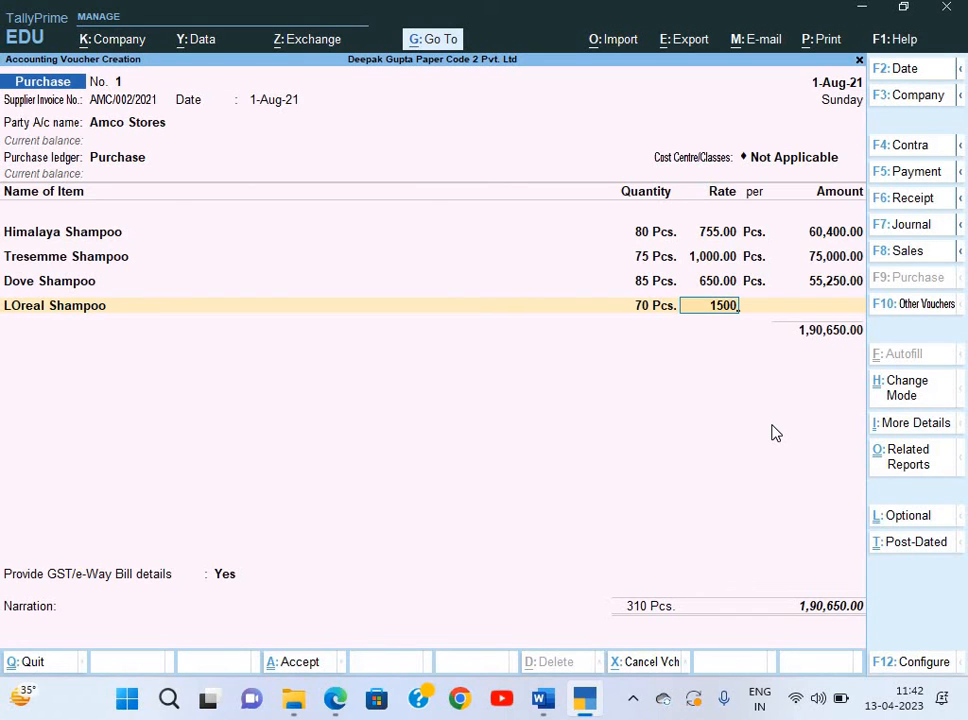
key(Return)
key(Return)
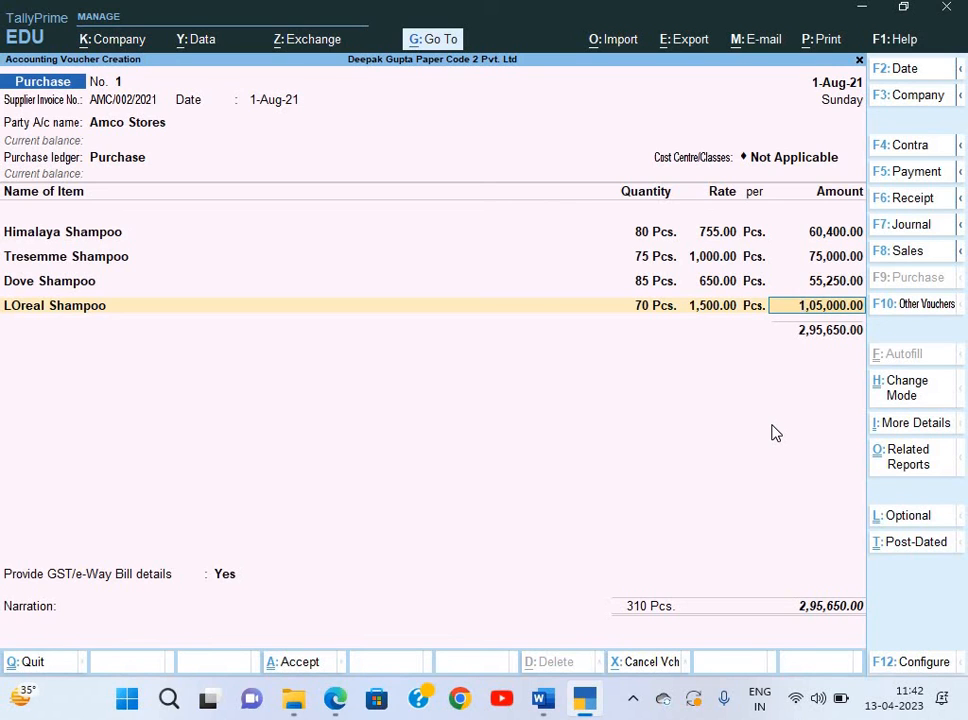
key(Return)
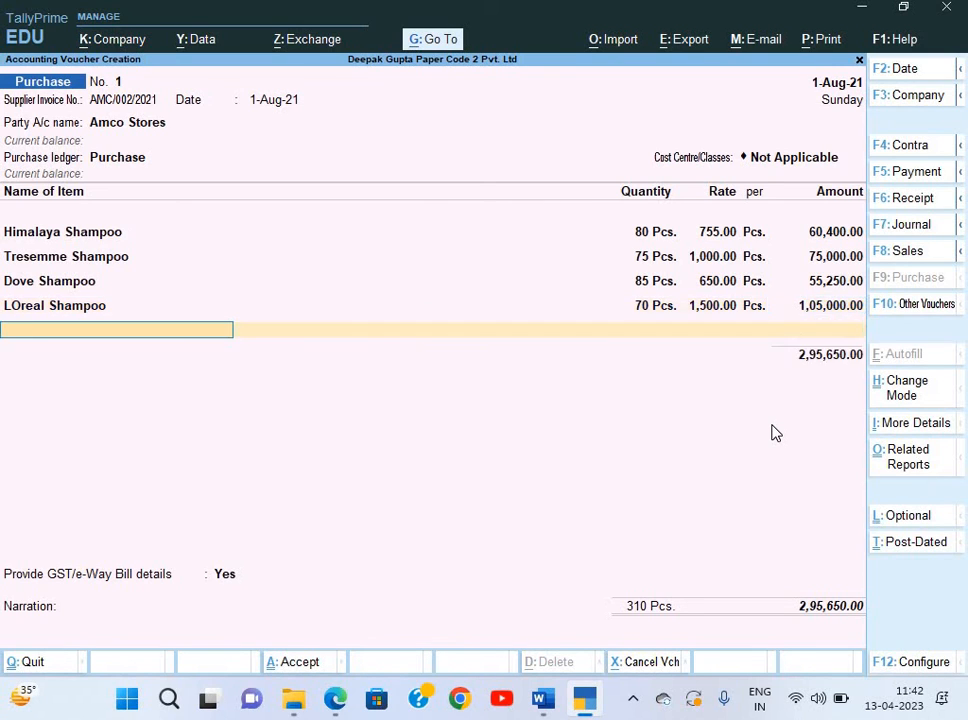
key(alt+Tab)
Create a new ledger named CGST under Duties & Taxes from the purchase voucher.
scroll(772, 432, right, 10)
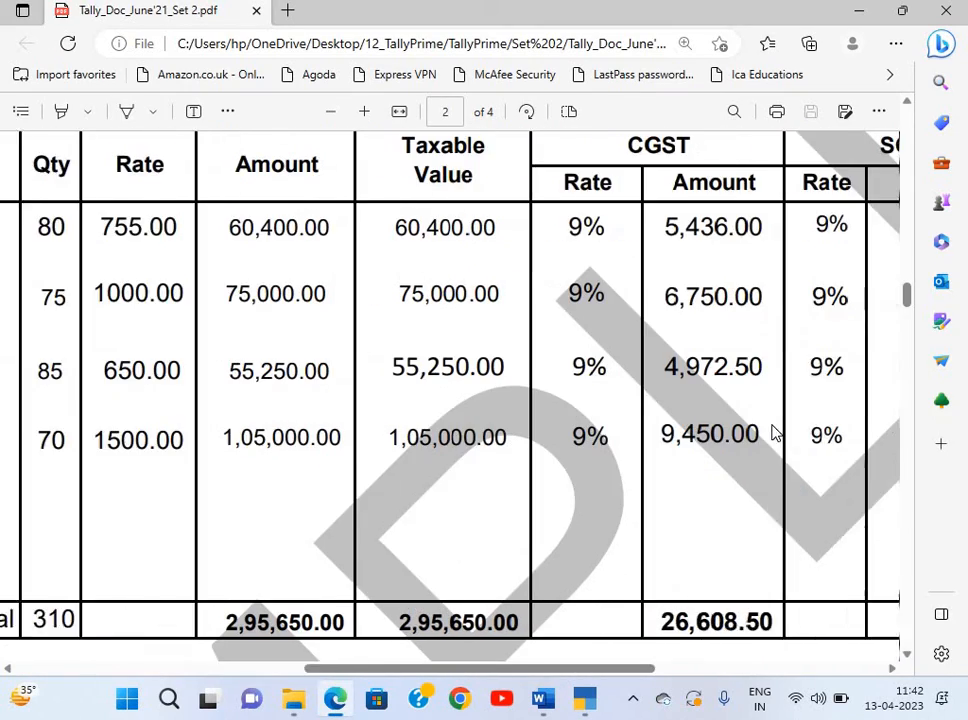
scroll(772, 432, right, 2)
scroll(772, 432, down, 5)
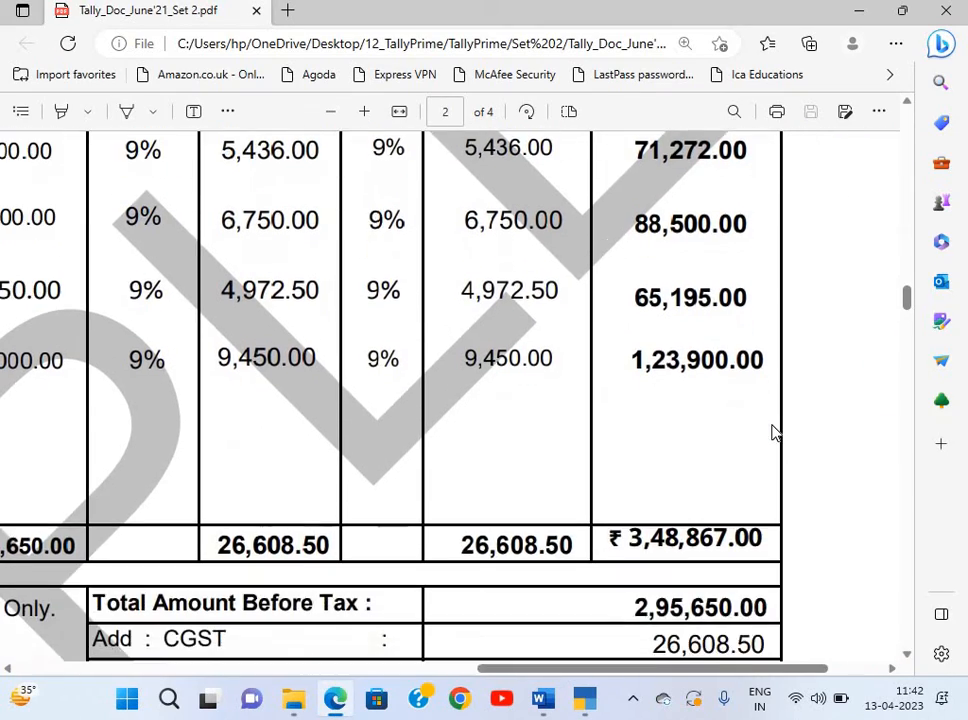
scroll(672, 445, down, 2)
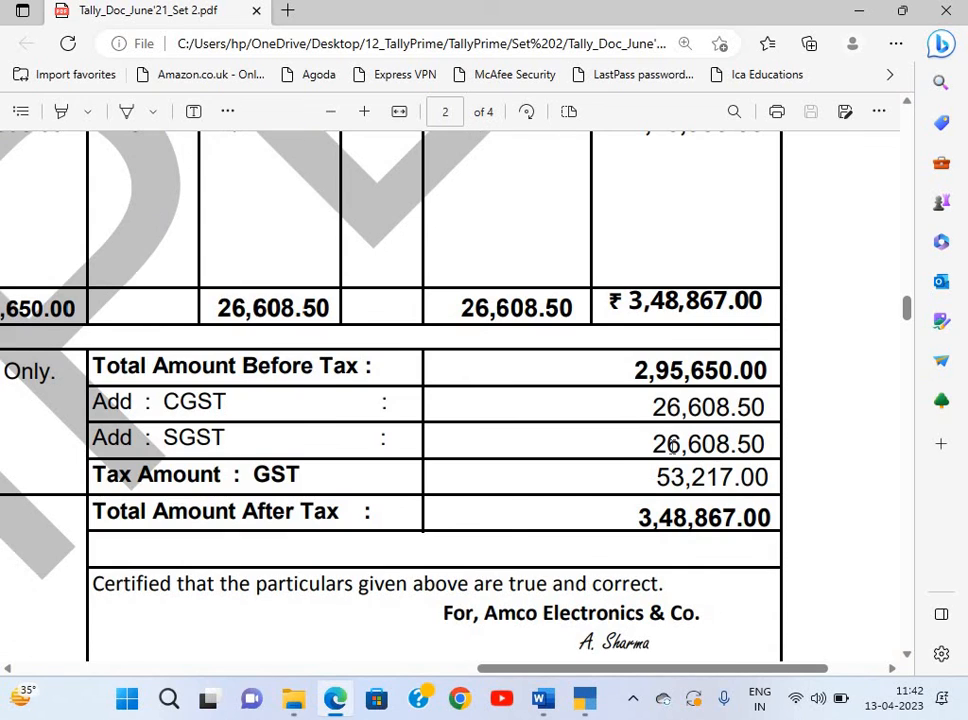
scroll(672, 446, left, 2)
key(alt+Tab)
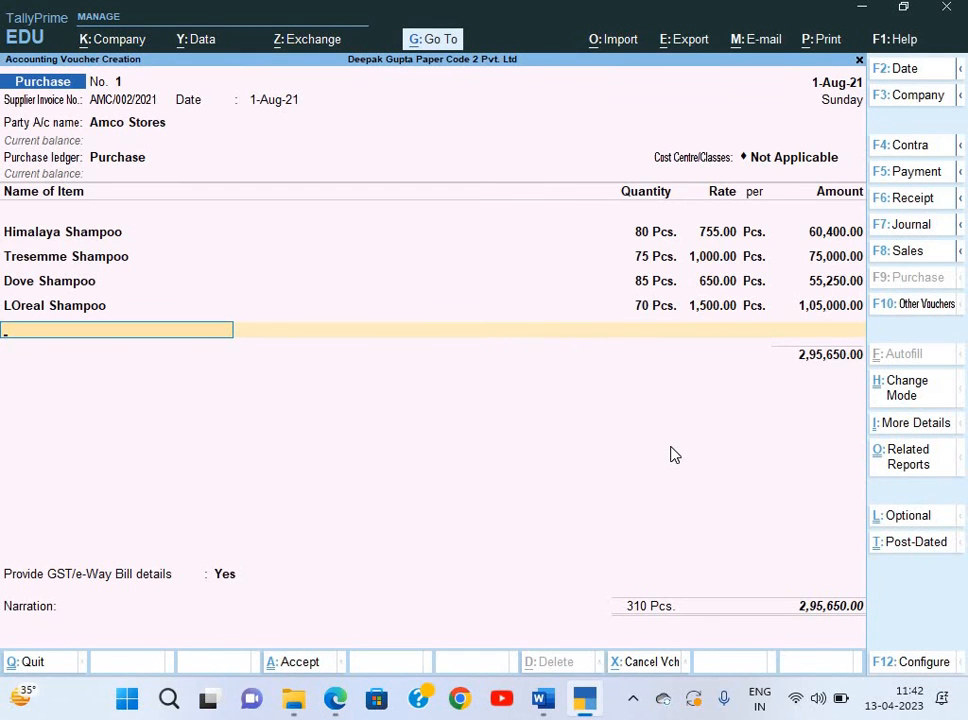
key(alt+c)
text(C)
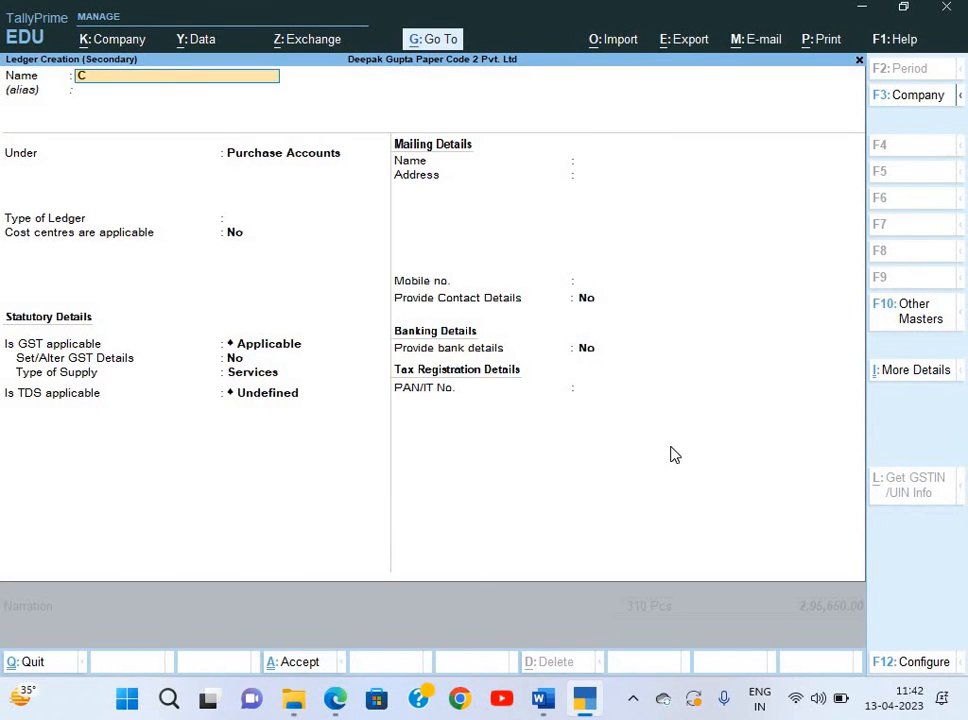
text(GSTR)
key(BackSpace)
key(Return)
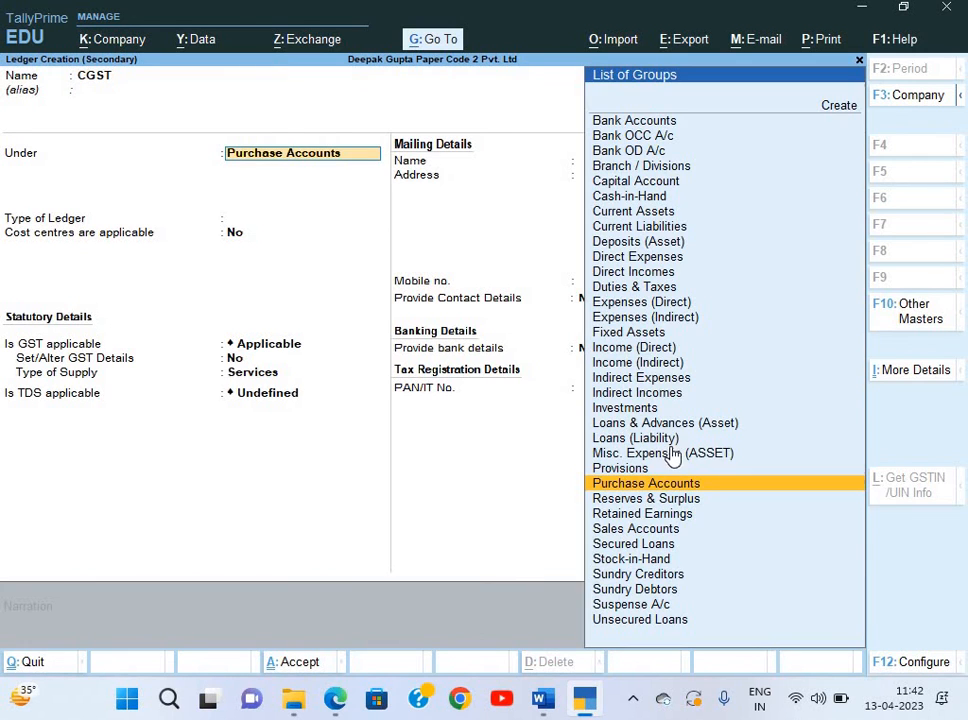
text(du)
key(Return)
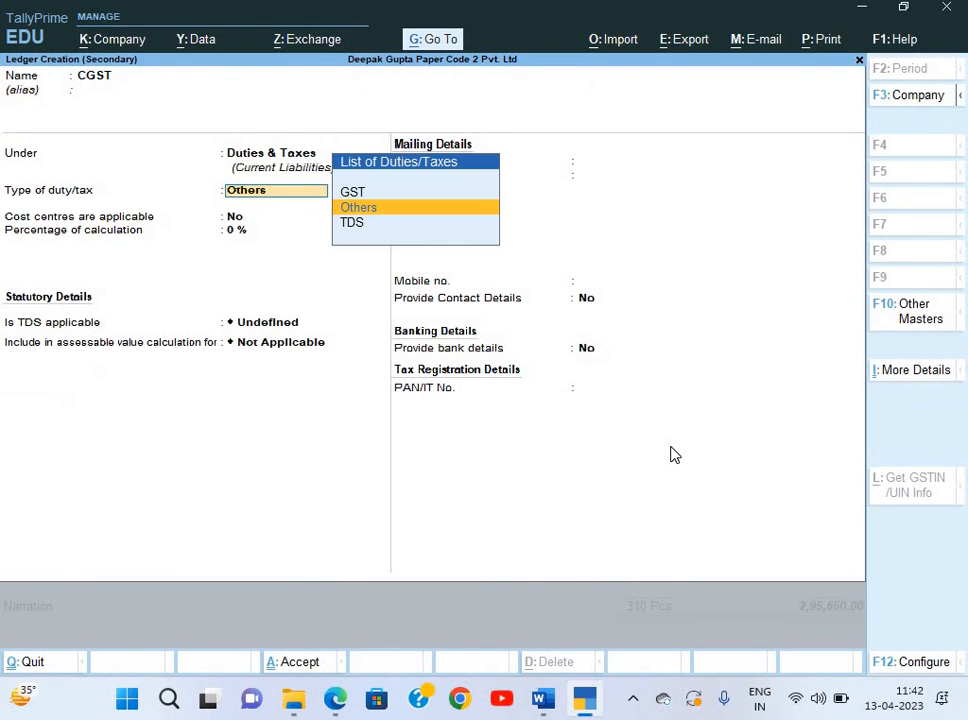
Make CGST a GST Central Tax ledger, rounding and TDS Not Applicable, and accept 26,608.50.
text(g)
key(Return)
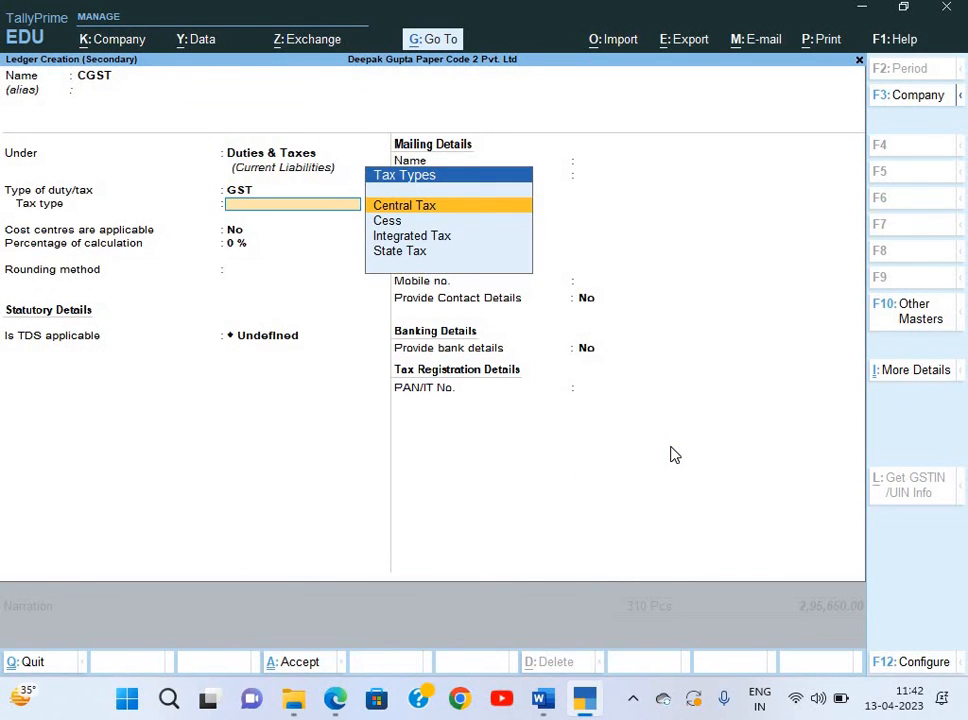
key(Return)
key(Return)
key(Return)
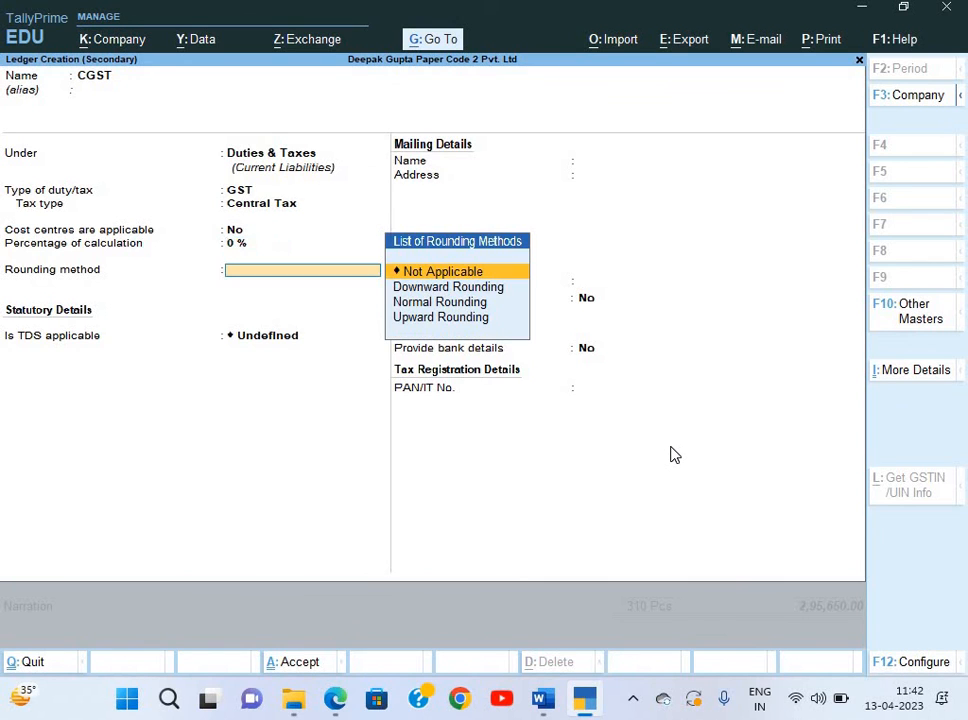
key(Return)
key(Up)
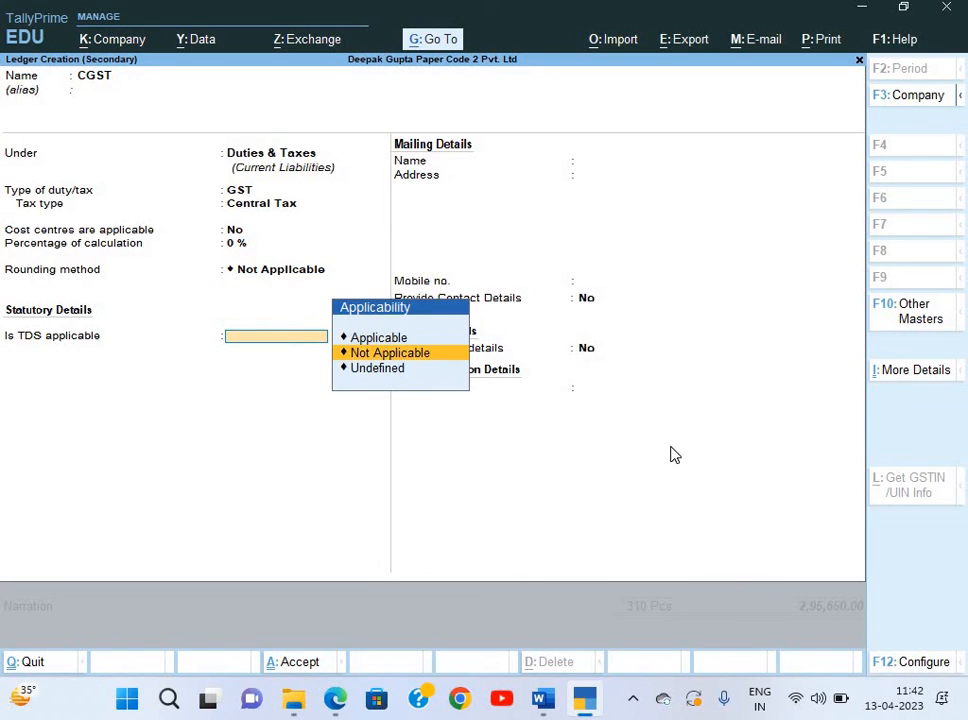
key(Return)
key(ctrl+a)
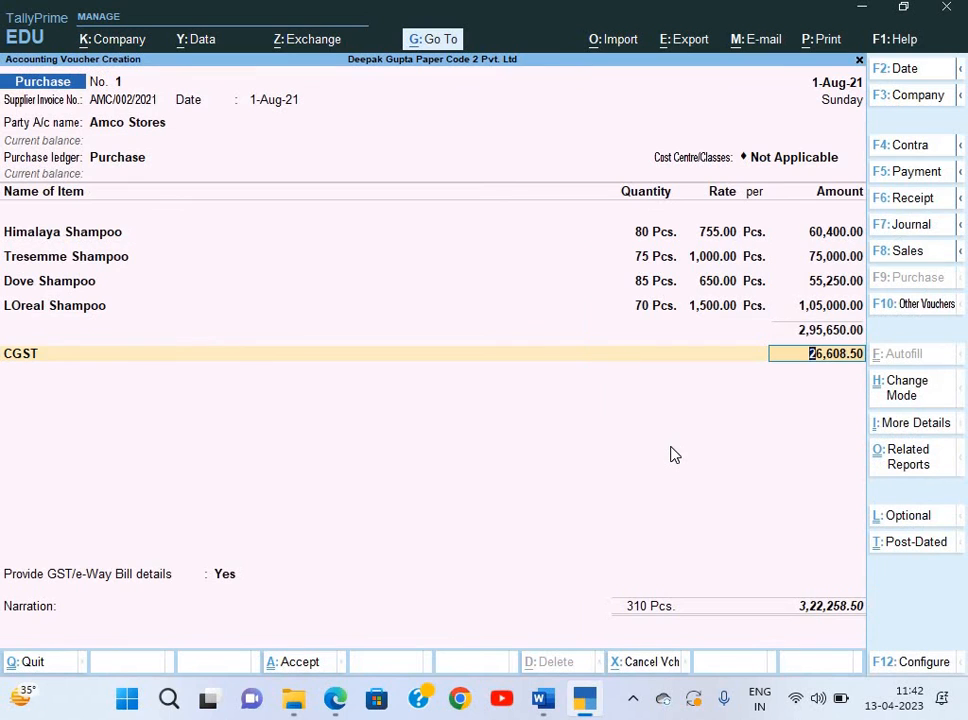
key(Return)
Create ledger SGST under Duties & Taxes as GST State Tax, rounding and TDS Not Applicable.
key(alt+c)
text(S)
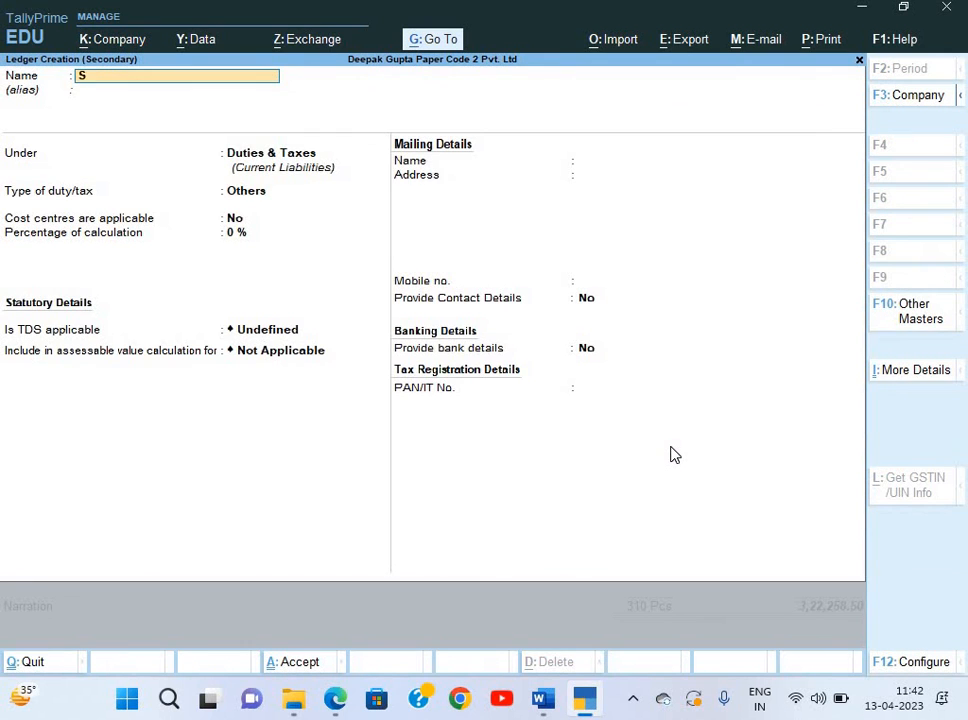
text(GST)
key(Return)
key(Return)
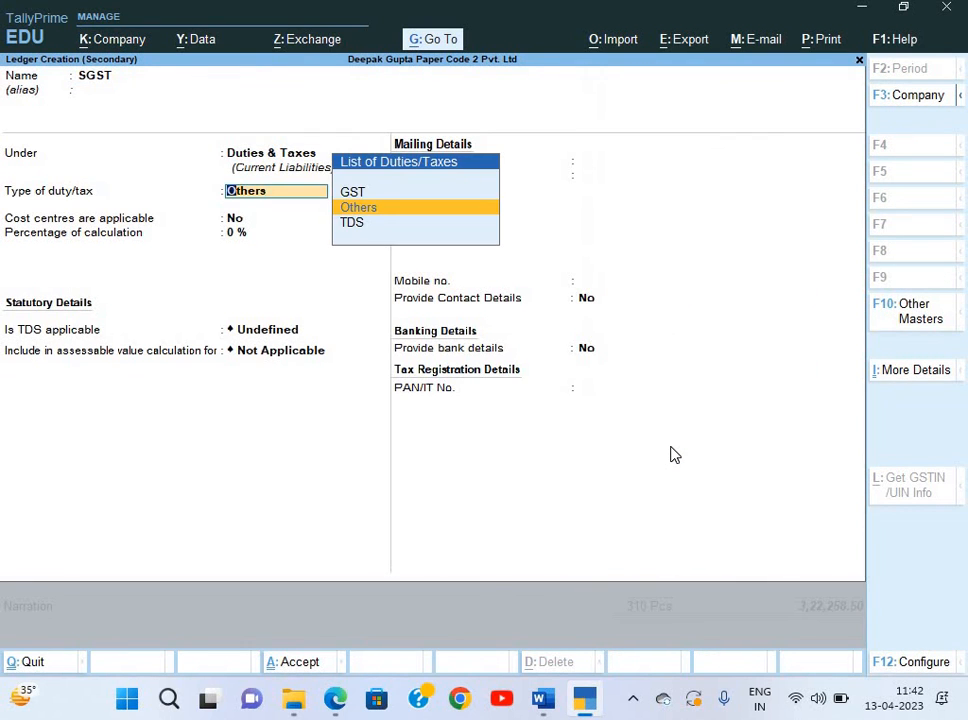
key(Up)
key(Return)
key(Up)
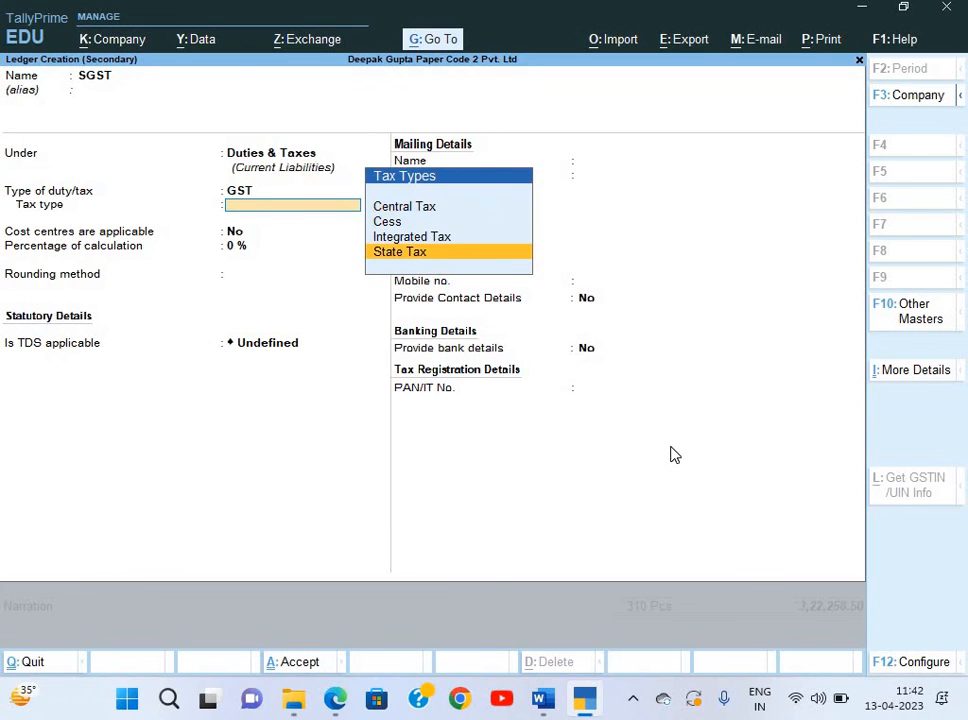
key(Return)
key(Return)
key(Return)
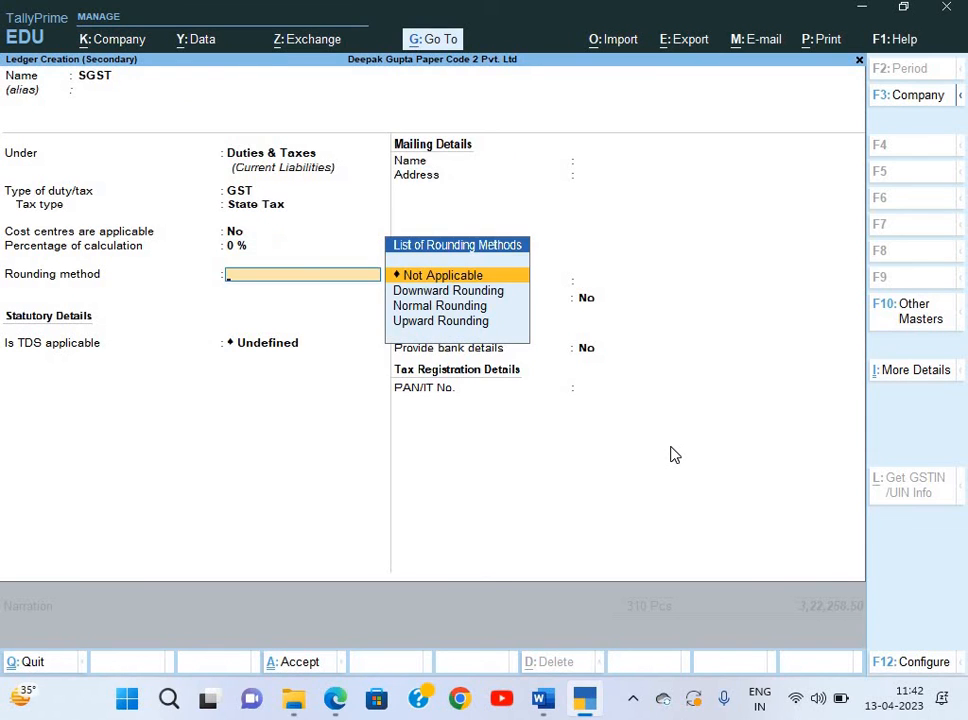
key(Return)
key(BackSpace)
key(Down)
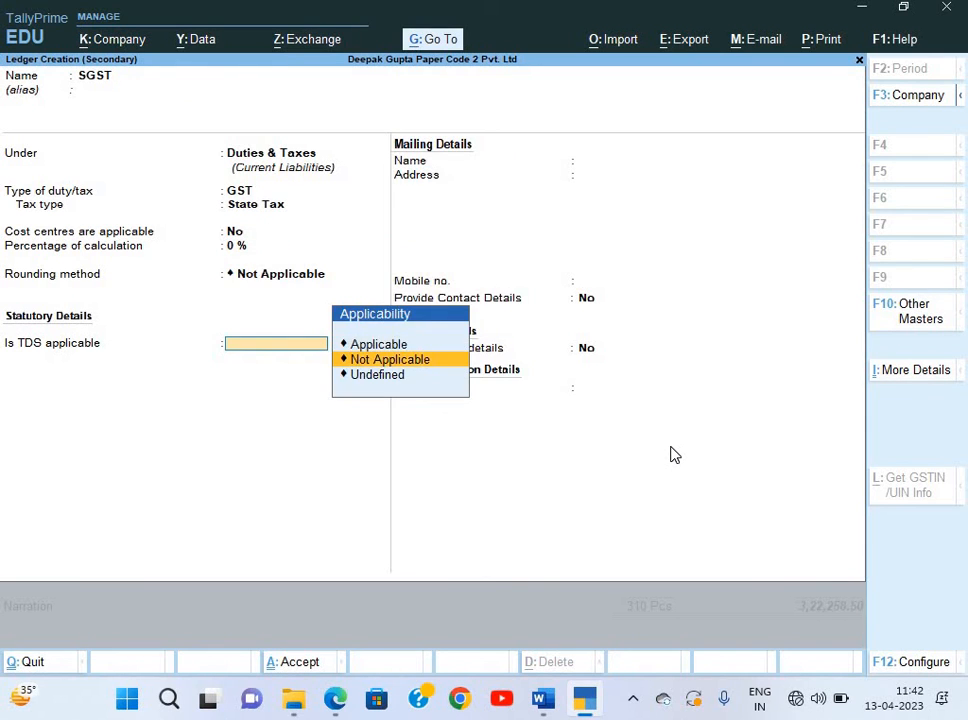
key(Return)
key(Return)
Save the SGST ledger and verify the PDF's 26,608.50 CGST/SGST and 3,48,867.00 totals.
key(y)
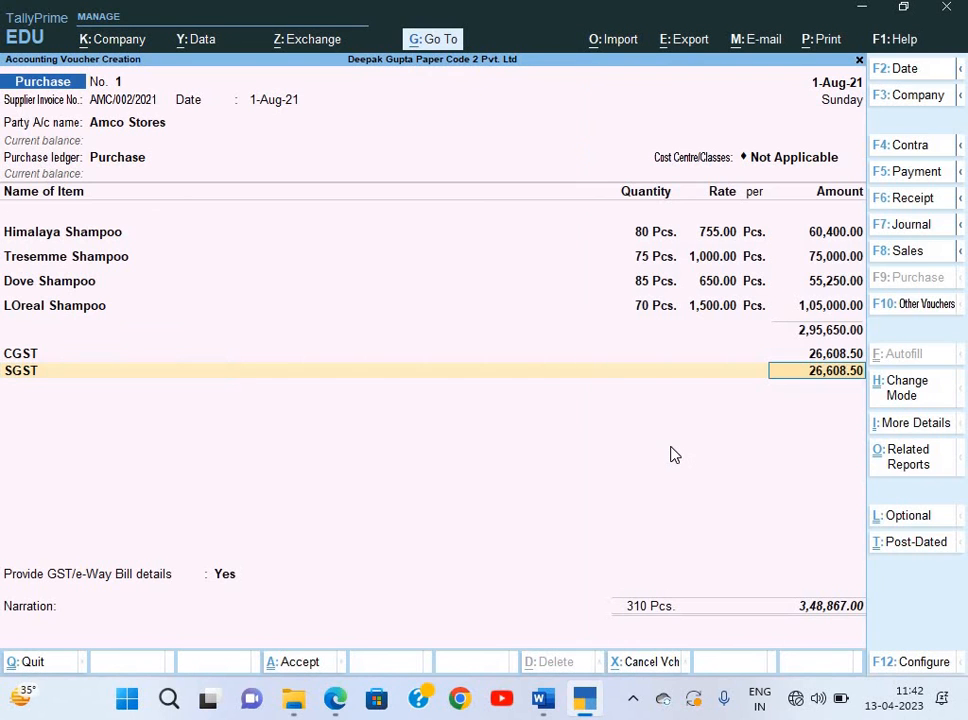
key(alt+Tab)
scroll(672, 446, down, 1)
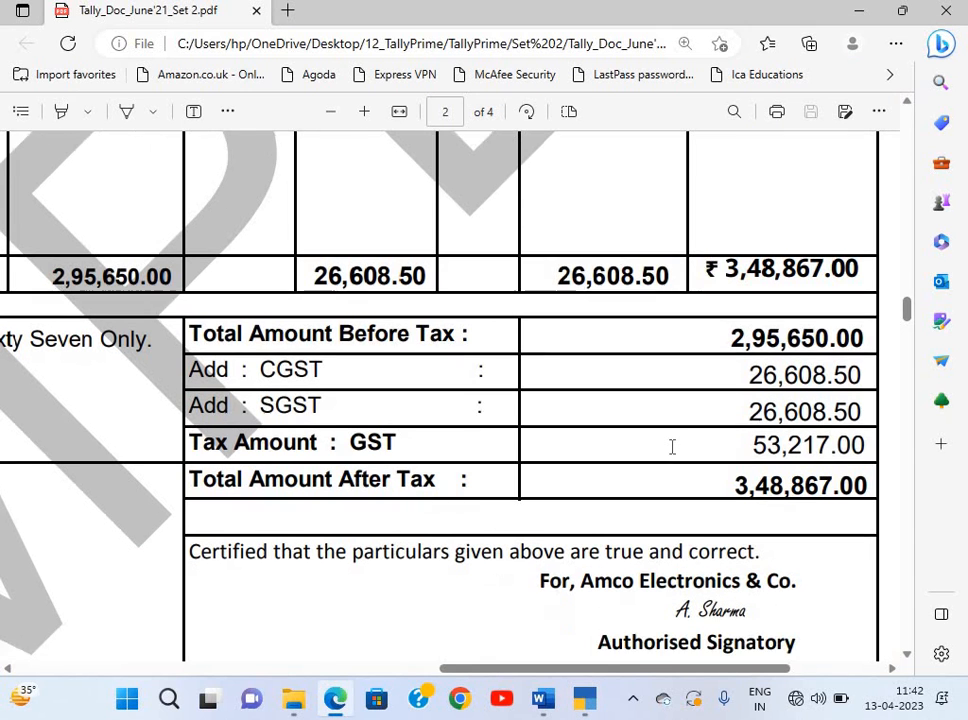
scroll(672, 446, left, 5)
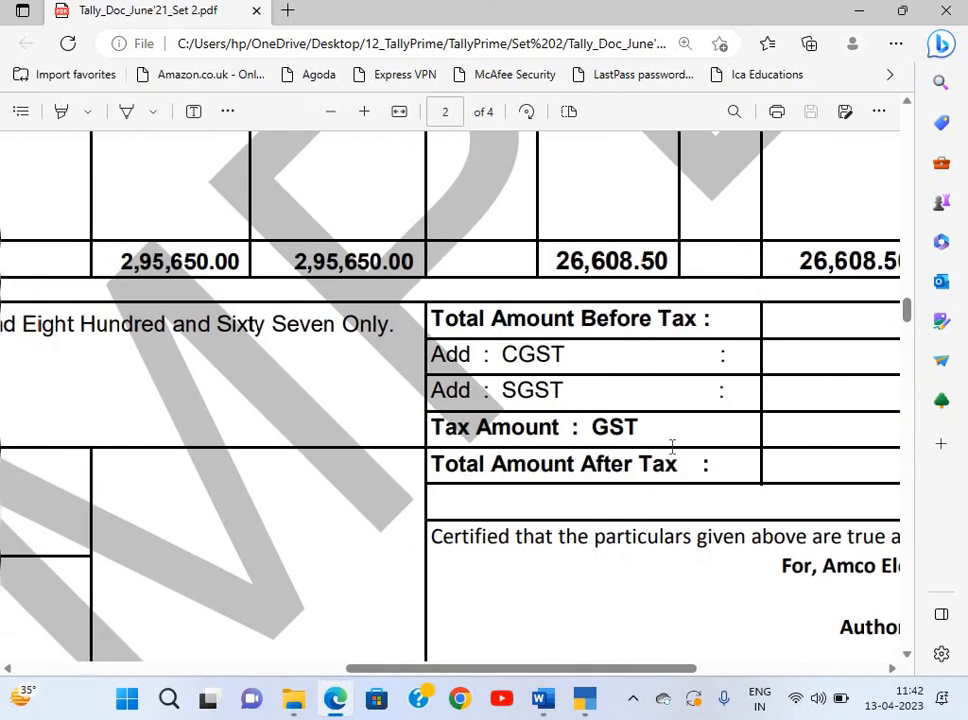
scroll(672, 446, left, 4)
scroll(672, 446, down, 5)
scroll(672, 446, left, 8)
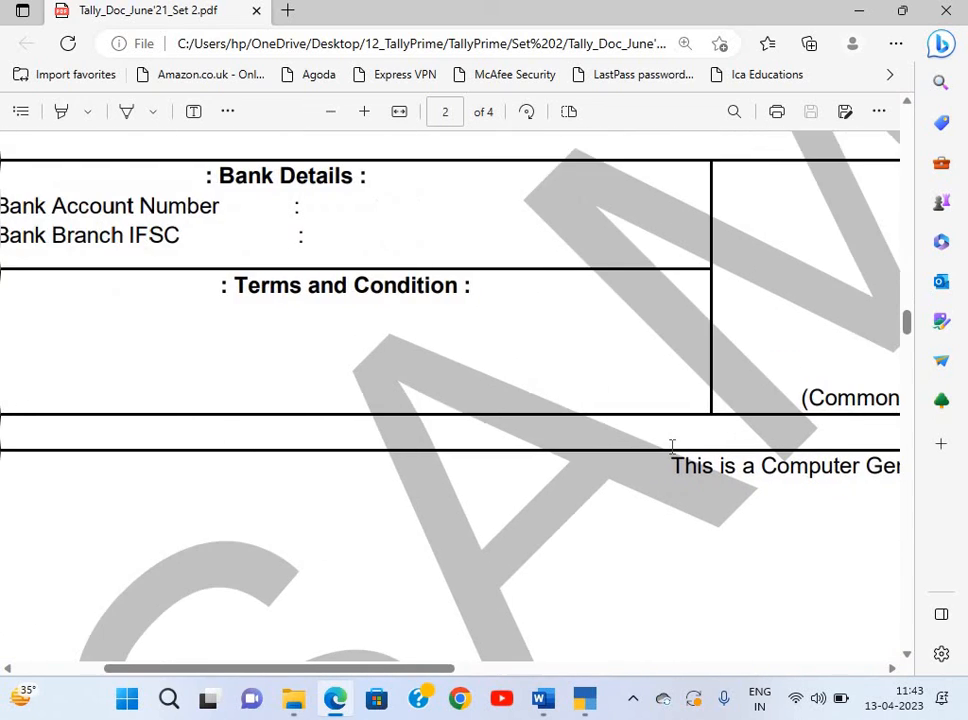
scroll(556, 476, down, 2)
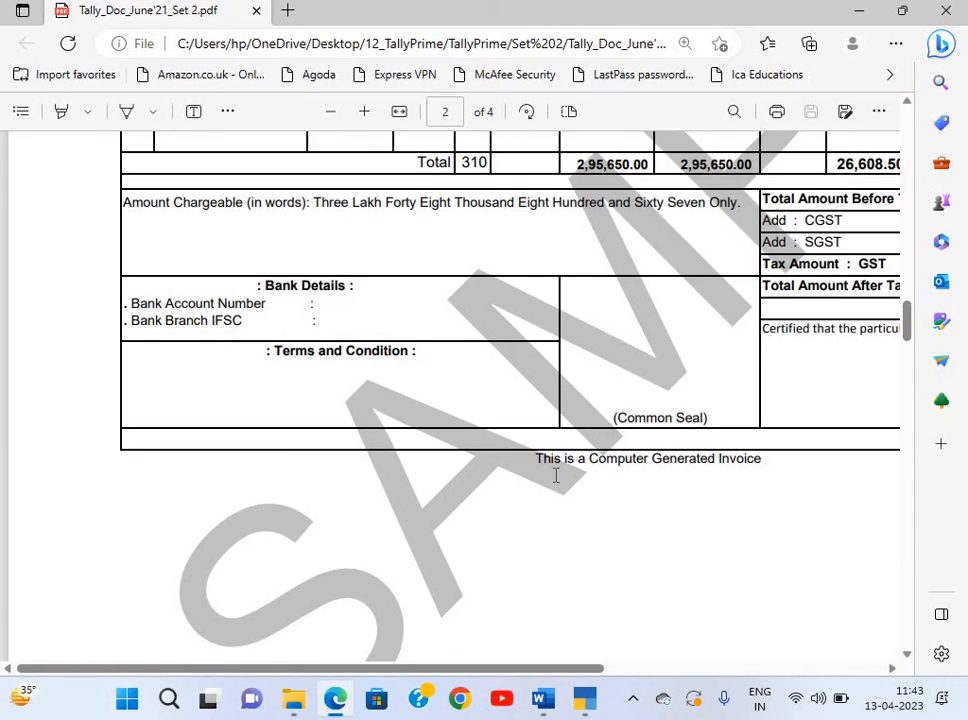
scroll(556, 476, up, 4)
scroll(556, 476, right, 4)
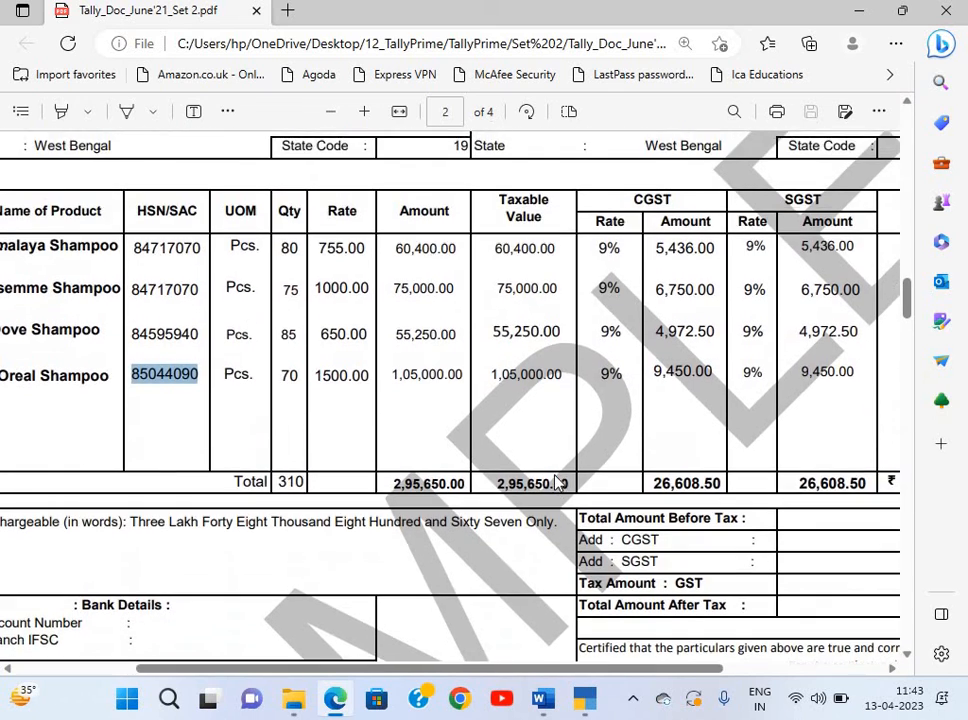
In the purchase voucher, move past the SGST line to the GST details question.
key(alt+Tab)
key(Return)
key(Return)
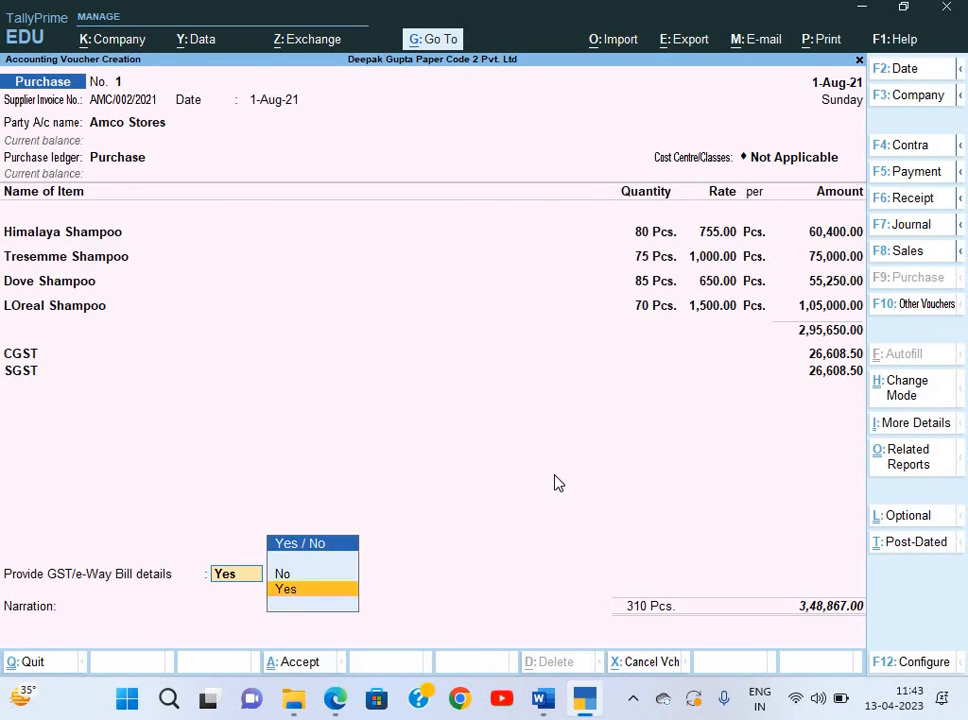
Decline GST details, add the narration 'Being goods purcha…', and save purchase voucher No. 1.
key(Down)
key(Return)
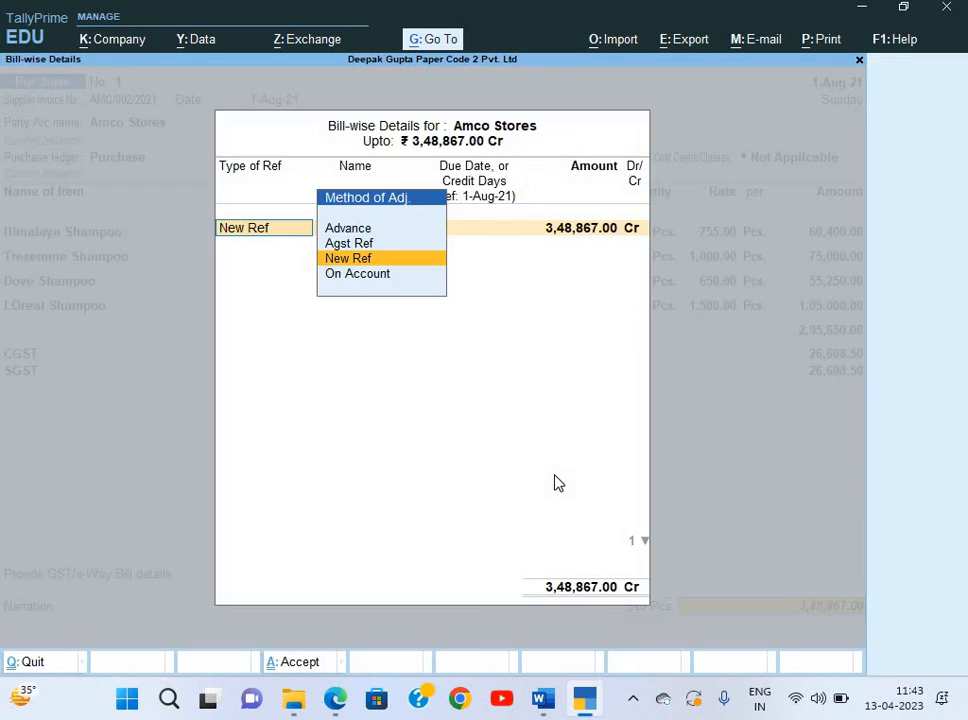
key(Return)
key(Return)
key(Return)
key(Return)
key(Return)
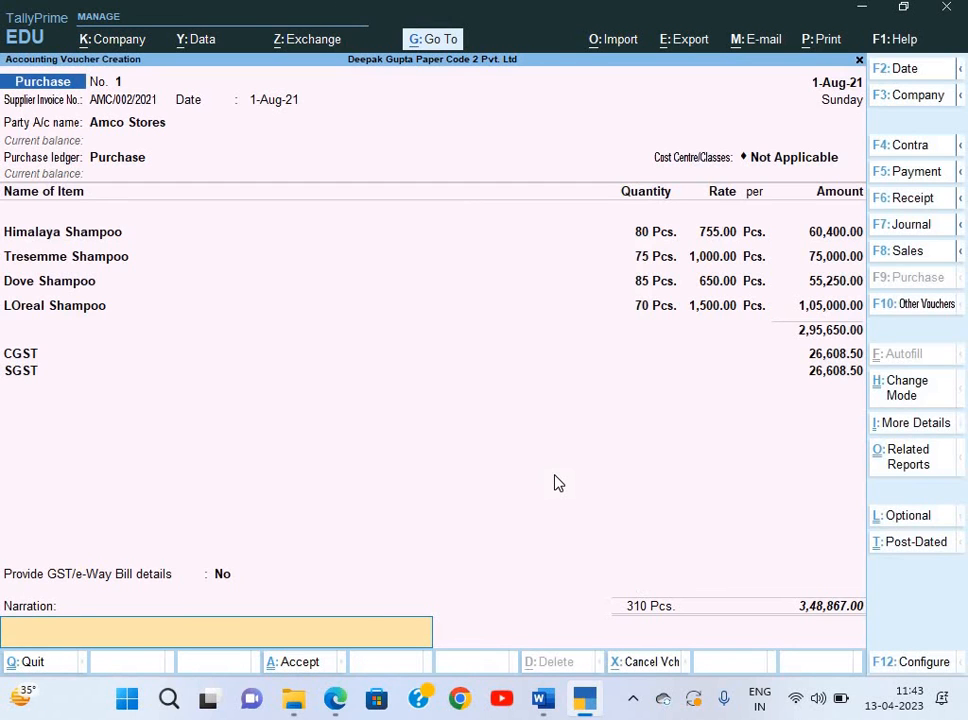
text(Being goods purchase)
key(ctrl+a)
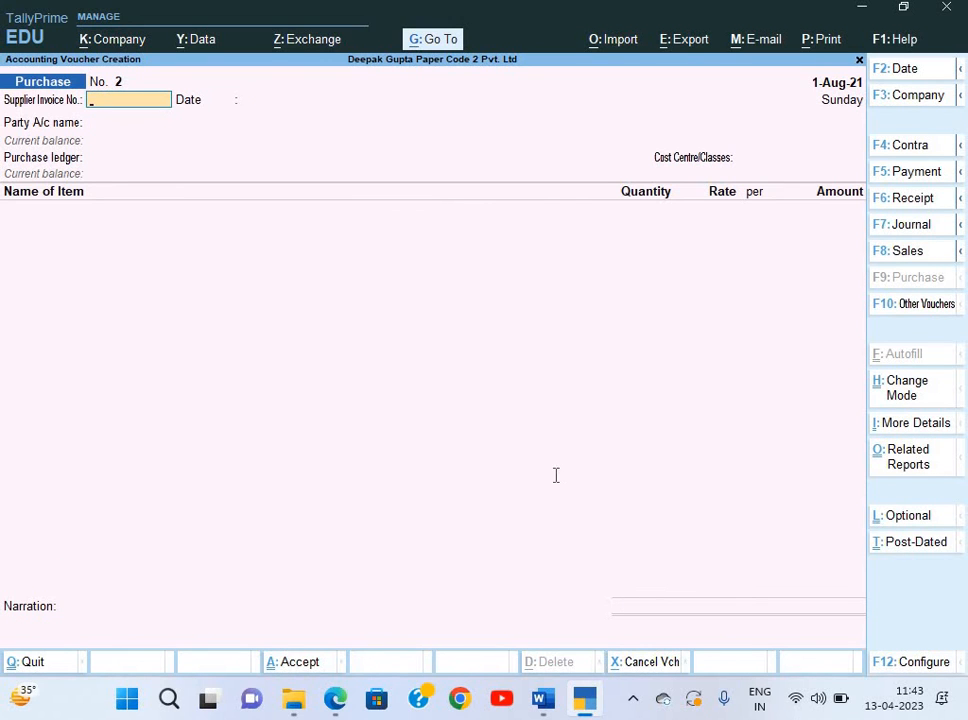
Review the invoice PDF and the Word assignment instructions, then return to TallyPrime.
key(alt+Tab)
scroll(556, 475, down, 7)
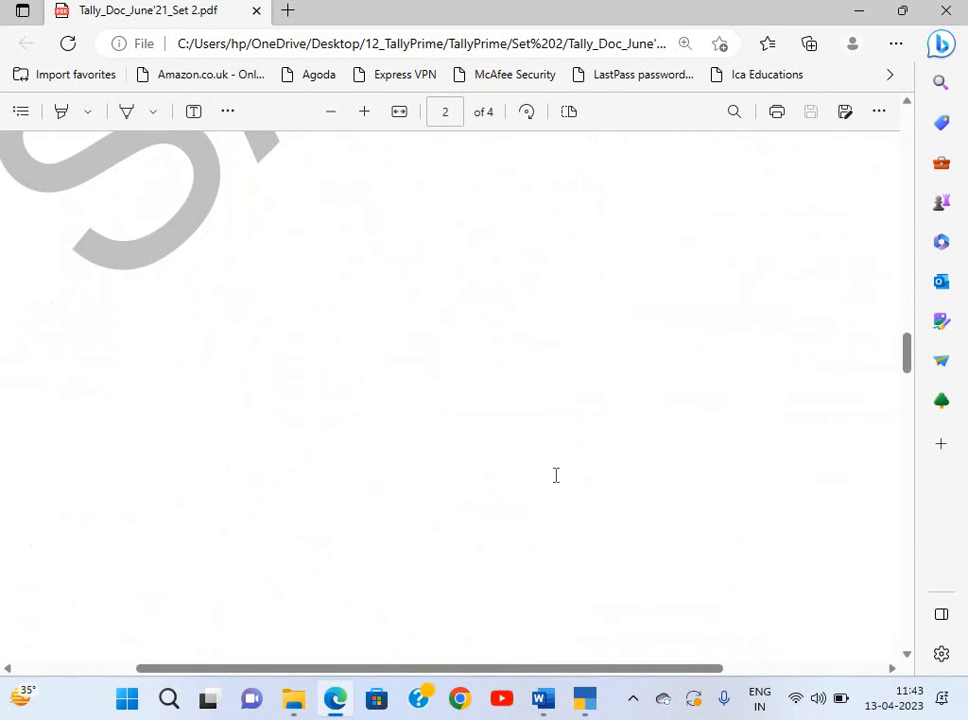
key(alt+Tab)
key(Tab)
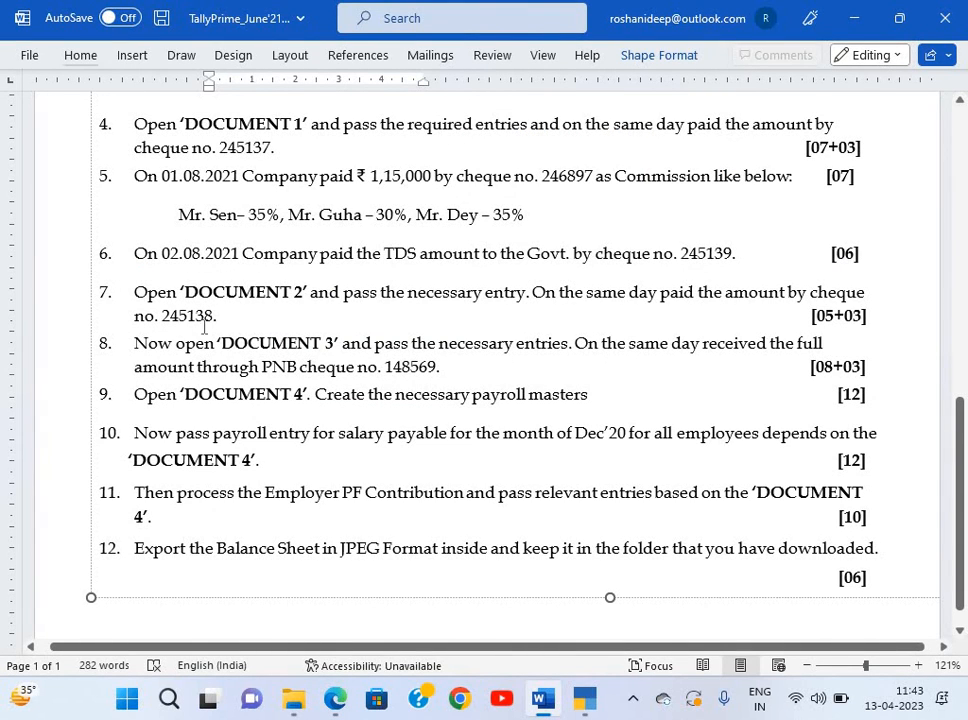
key(alt+Tab)
key(alt+Tab)
key(Tab)
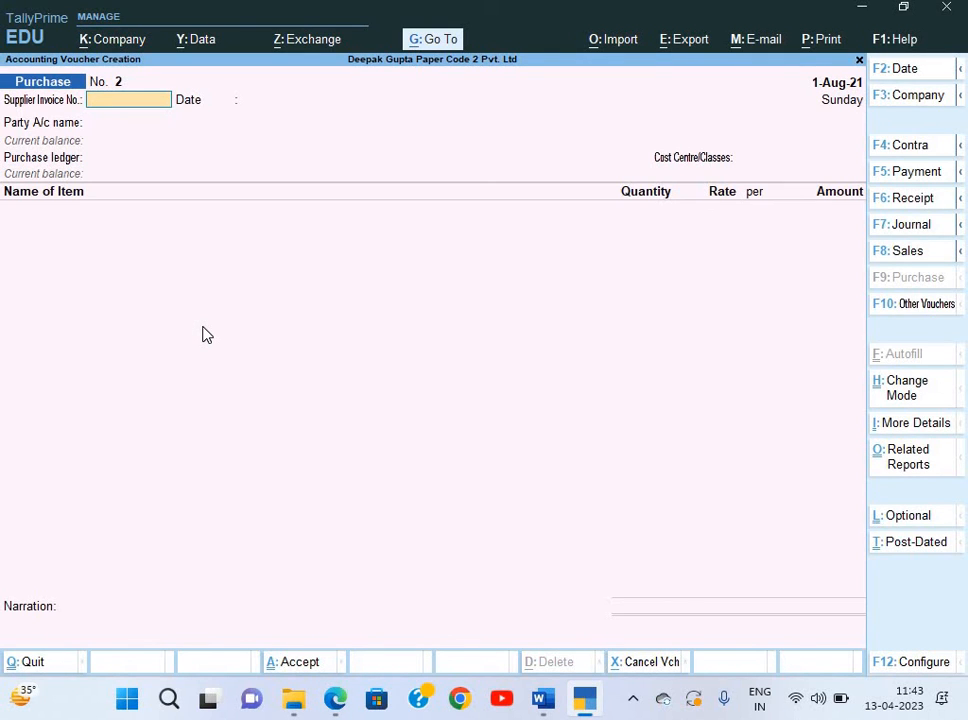
In a Payment voucher, debit Amco Stores 3,48,867 against pending bill AMC/002/2021.
key(F5)
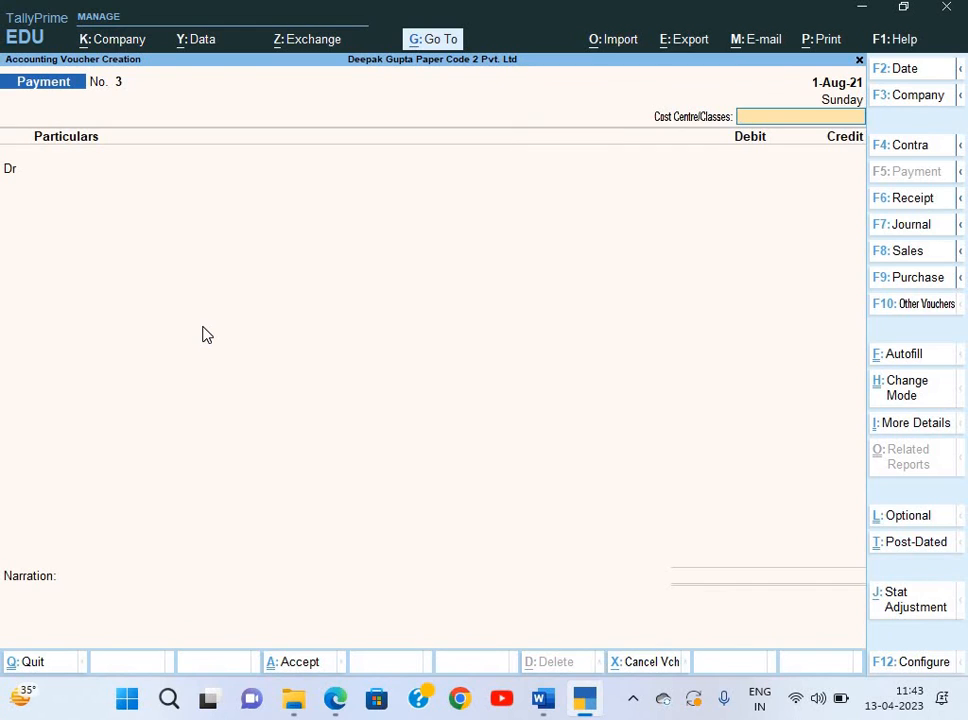
key(Return)
key(Down)
key(Up)
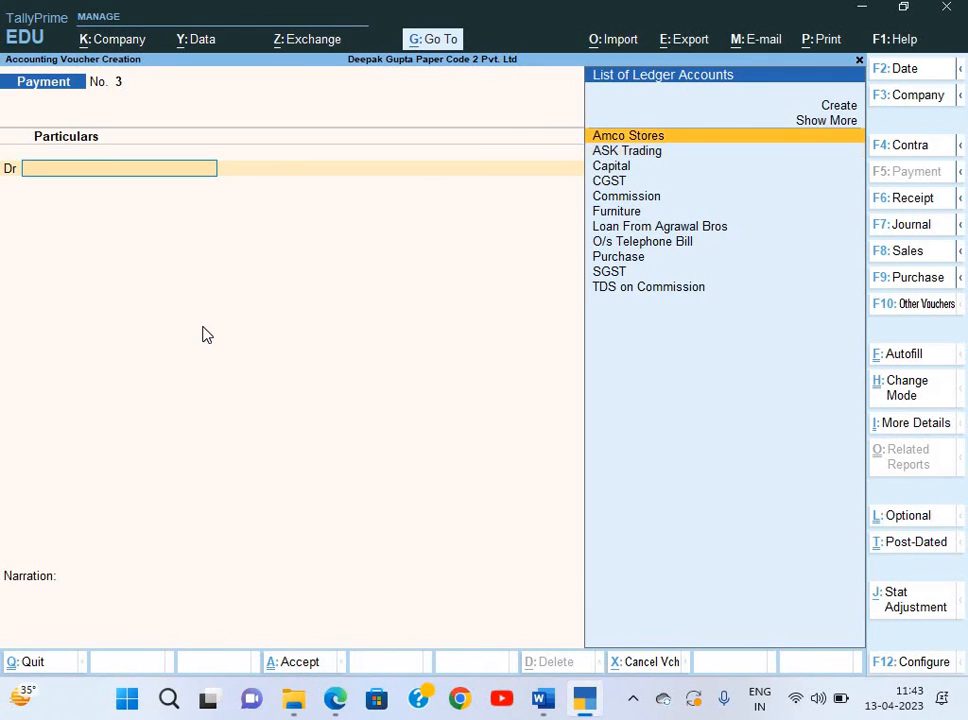
key(Return)
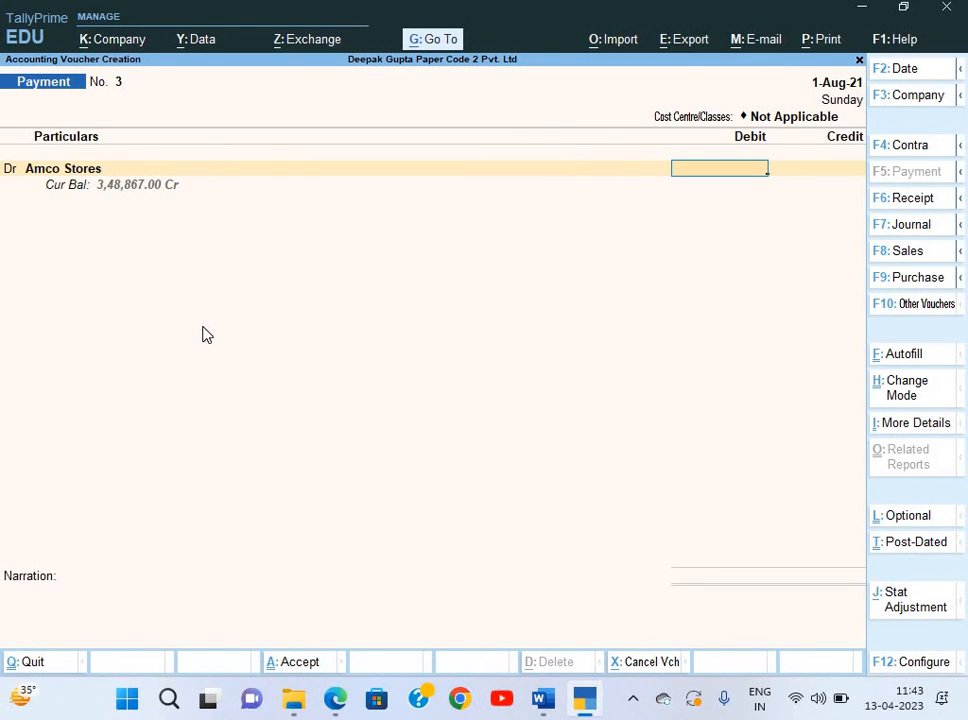
text(3,48,)
text(8)
text(67)
key(Return)
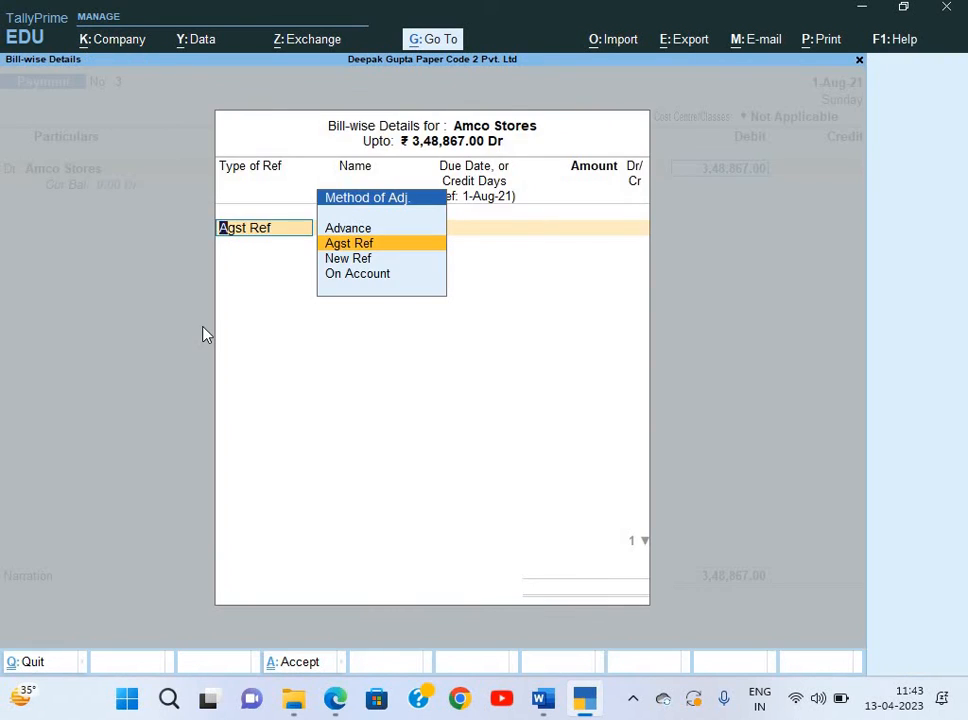
key(Return)
key(Return)
key(Return)
key(Return)
key(Return)
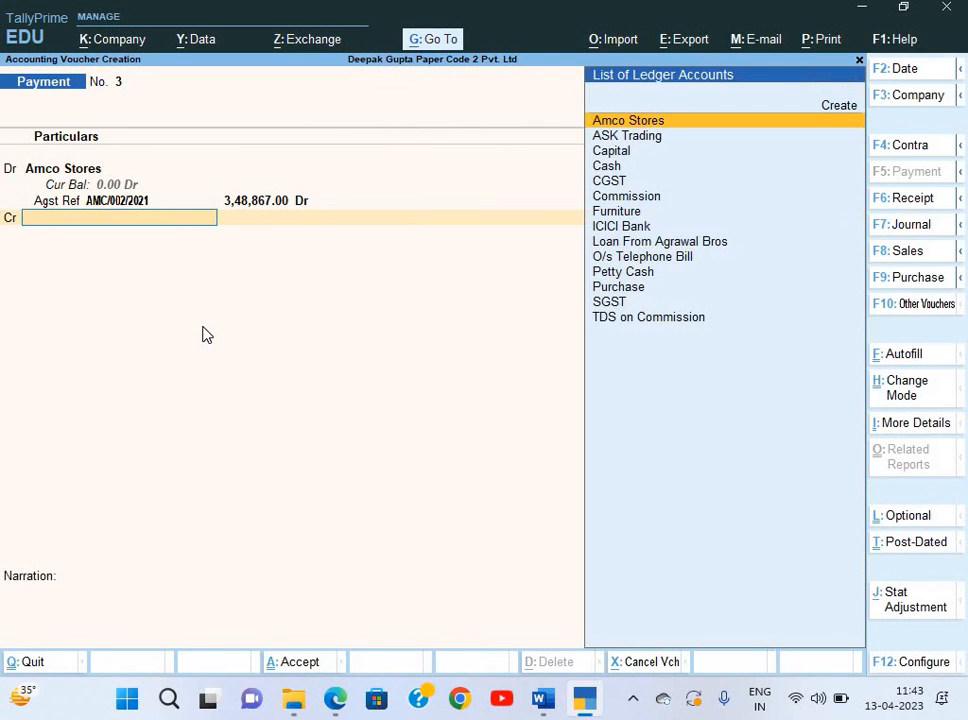
key(Down)
key(Down)
key(Down)
key(Down)
key(Down)
key(Down)
key(Down)
key(Return)
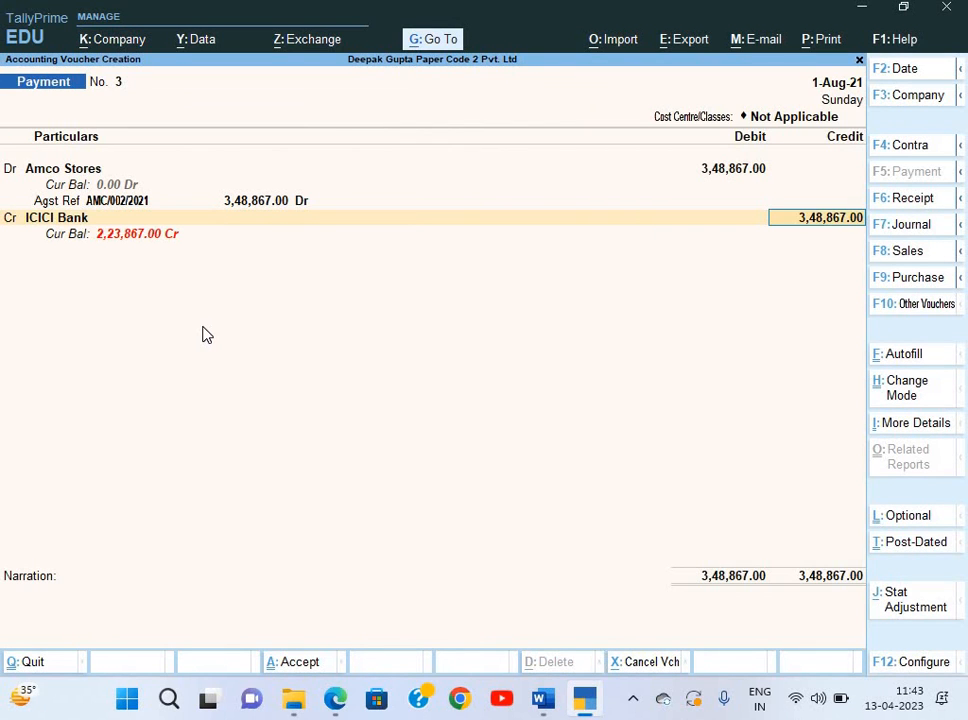
Cross-check the invoice PDF and the Word instructions before returning to the payment voucher.
key(alt+Tab)
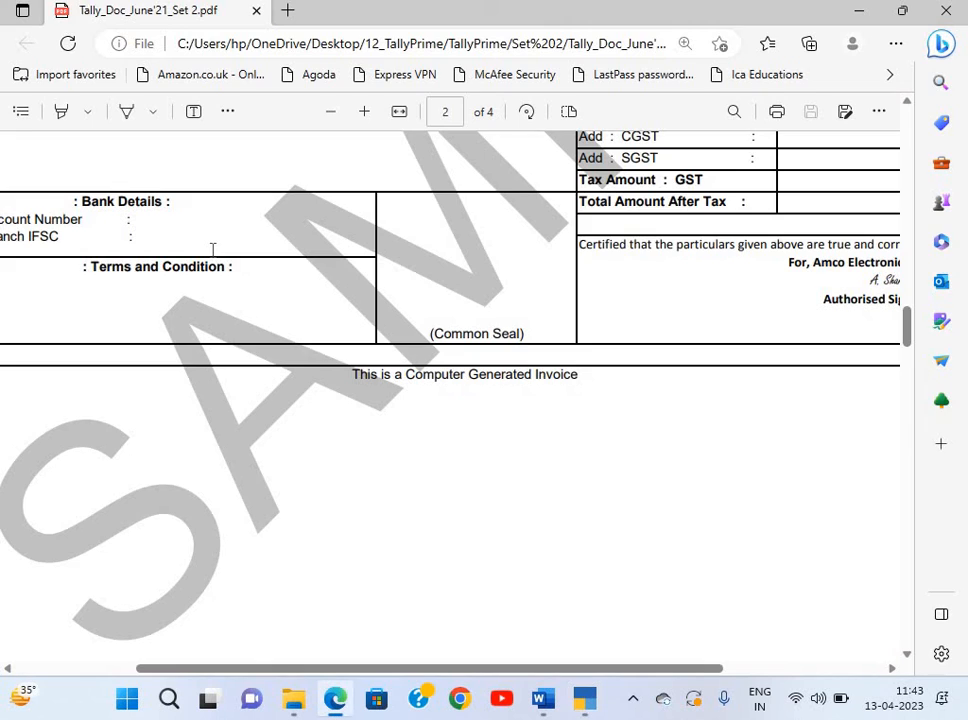
scroll(212, 250, up, 2)
key(alt+Tab)
key(alt+Tab)
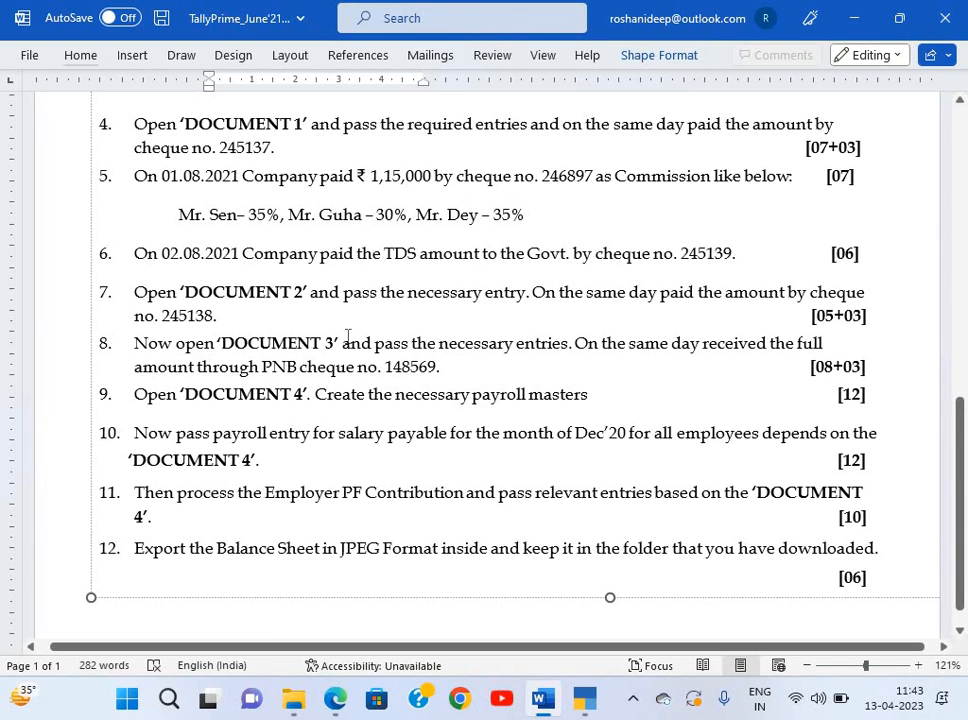
key(alt+Tab)
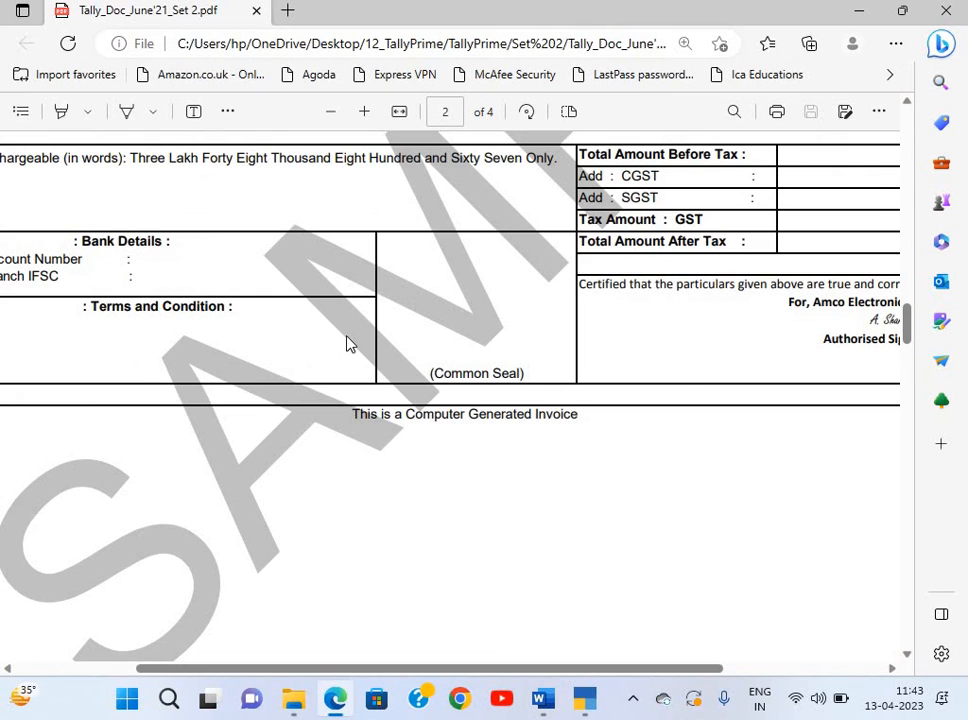
key(alt+Tab)
key(alt+Tab)
Record cheque number 245138 in the ICICI Bank allocation and save Payment No. 3.
key(Return)
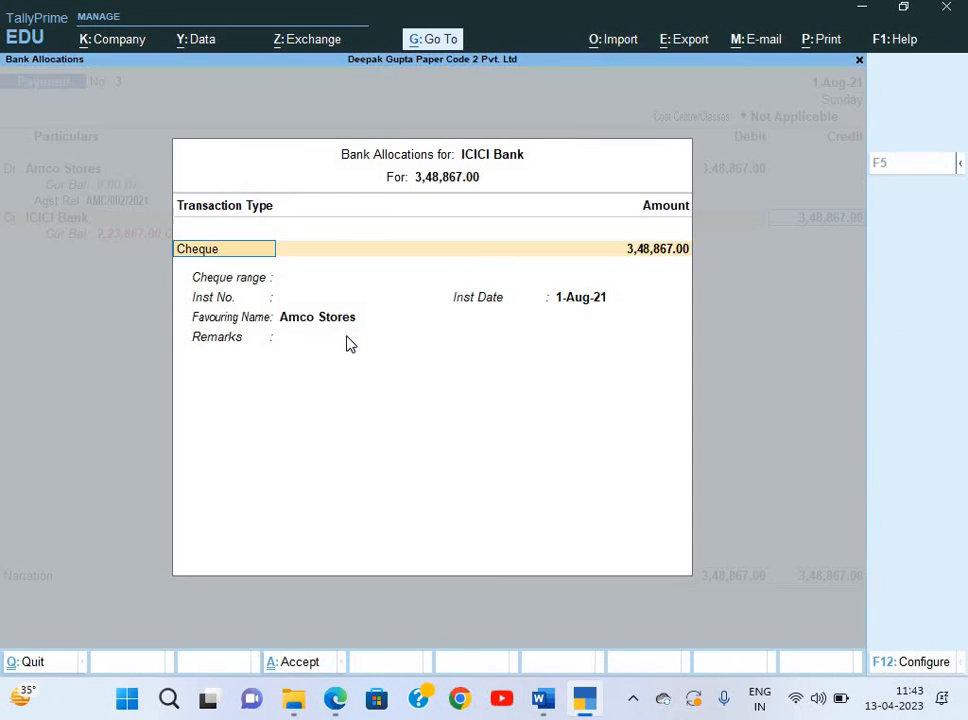
key(Return)
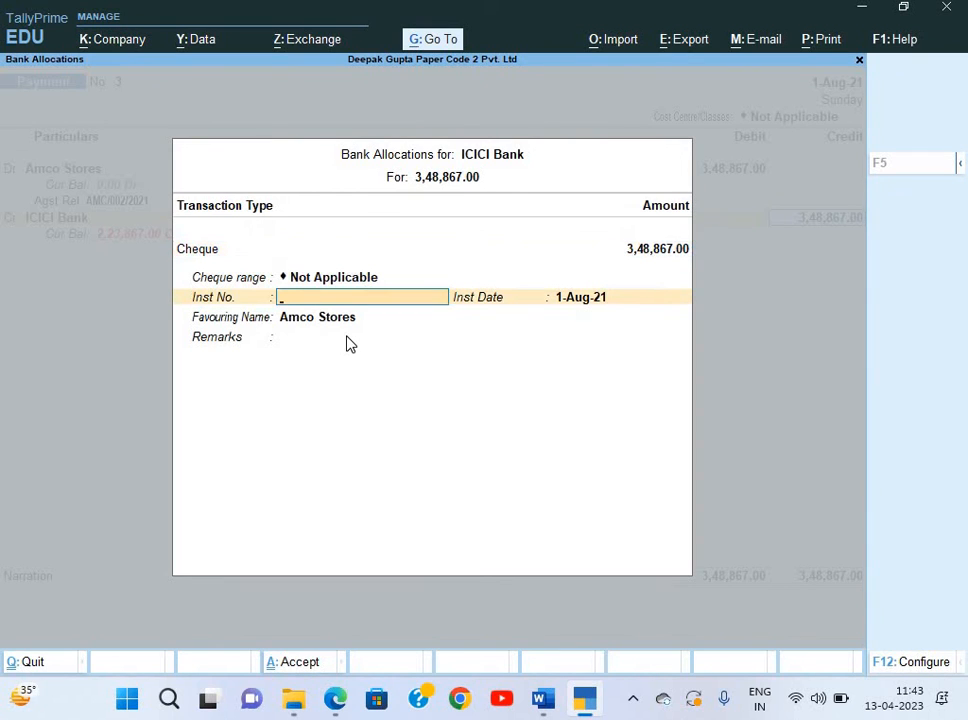
text(245138)
key(Return)
key(Return)
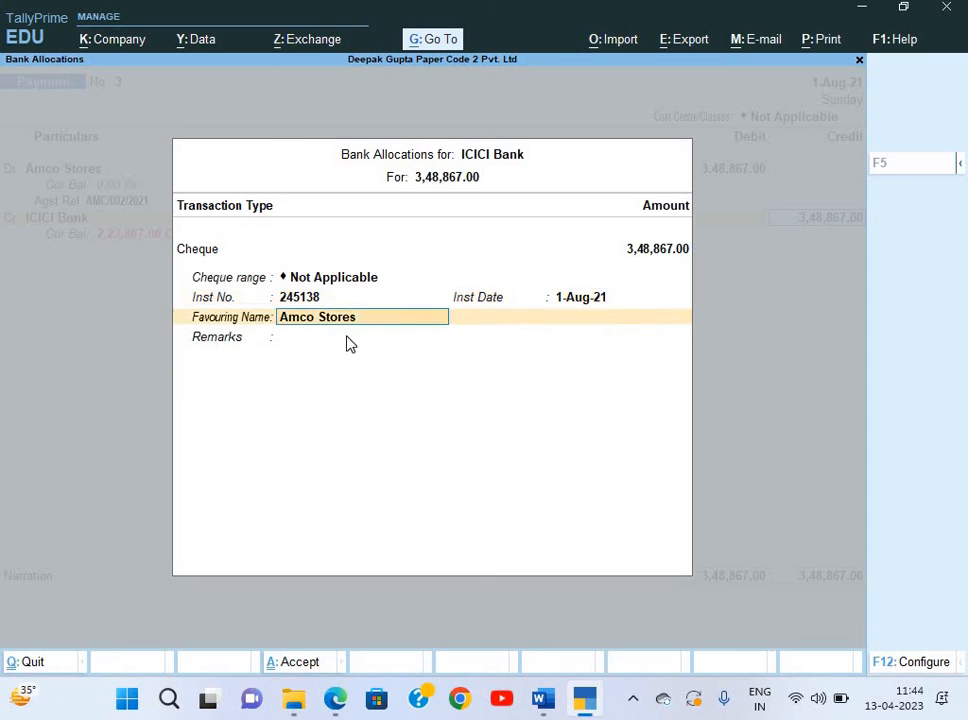
key(Return)
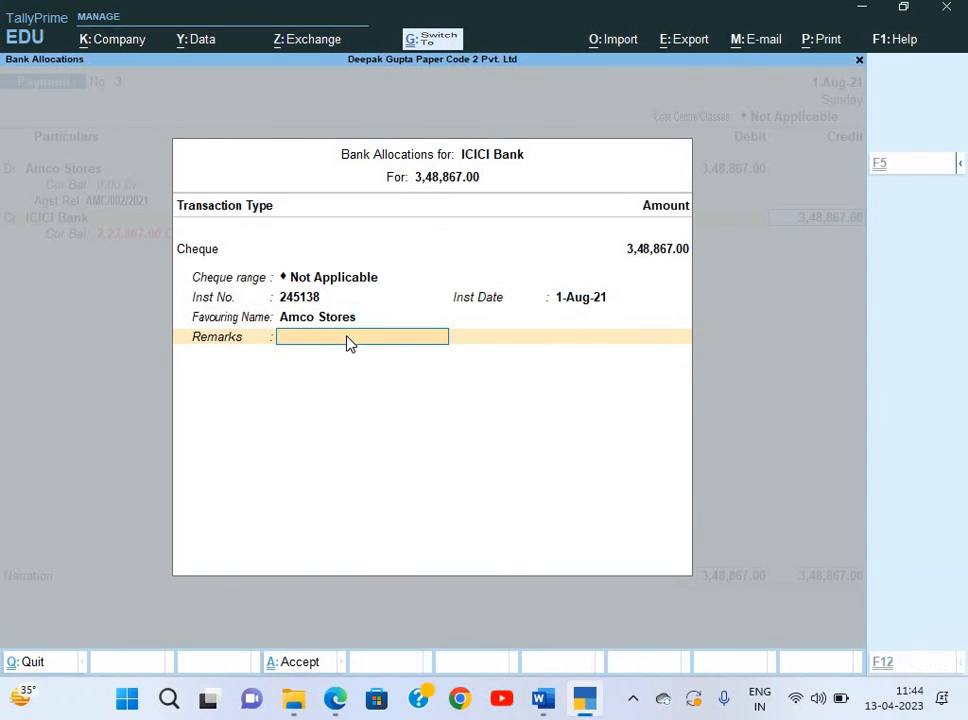
key(Return)
key(ctrl+r)
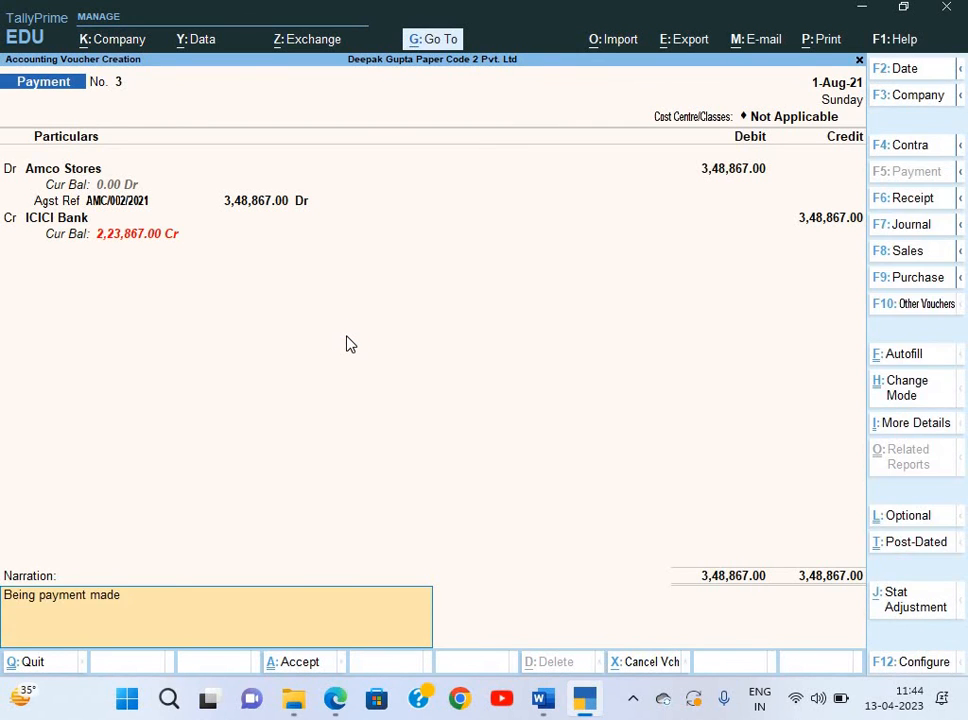
key(Return)
key(Return)
Bring up the Word question paper at task 8.
key(alt+Tab)
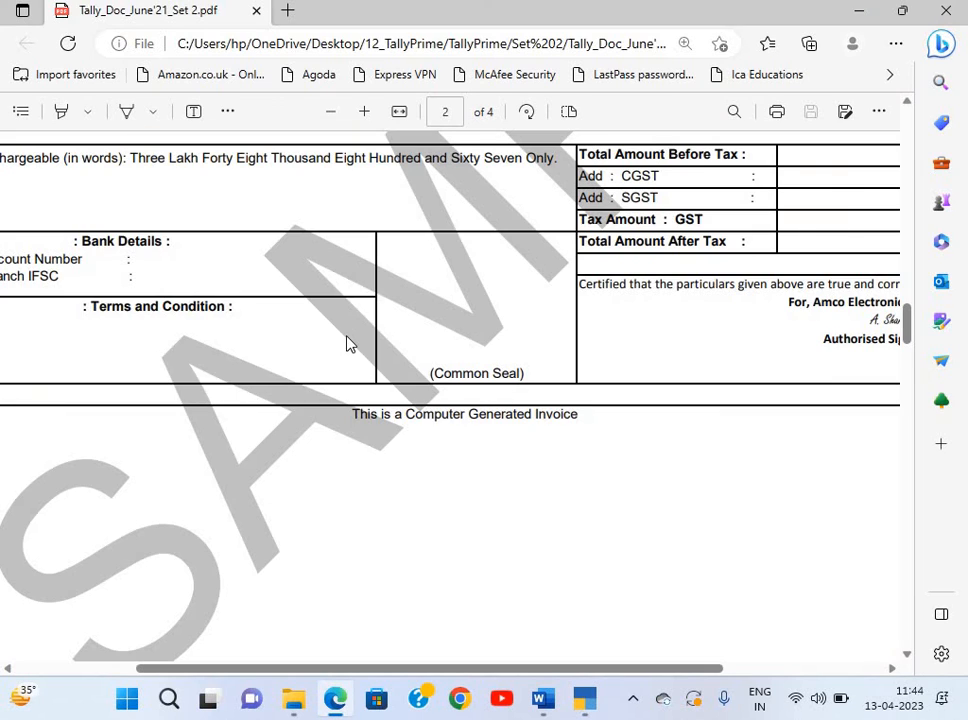
key(alt+Tab)
key(Tab)
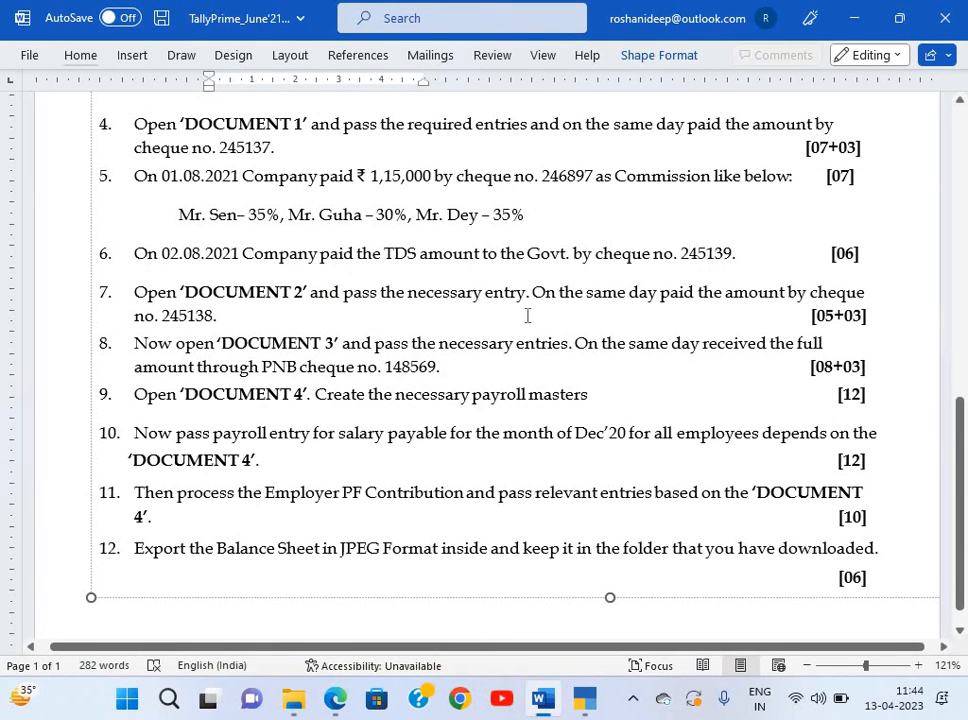
click(601, 334)
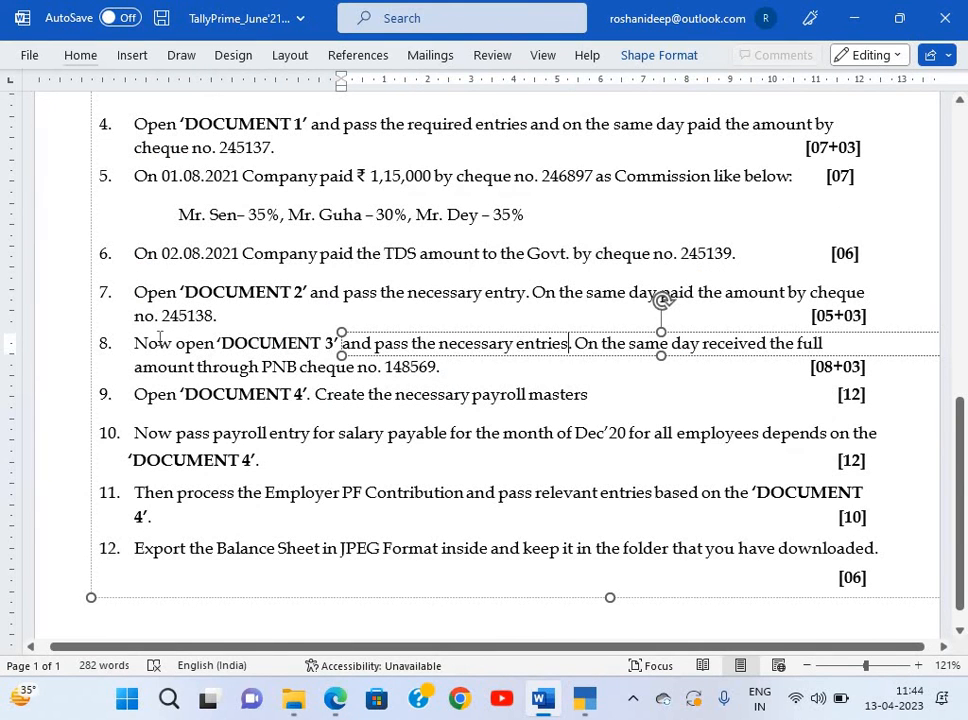
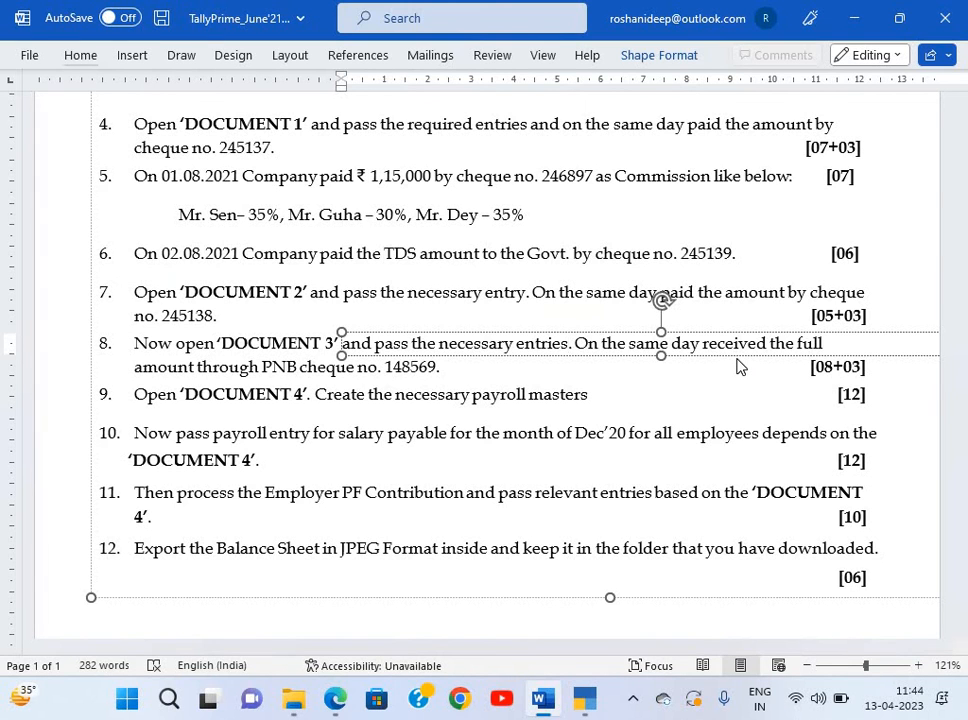
Check Document 3's ₹1,32,750 tax invoice in the PDF, then return to TallyPrime.
key(alt+Tab)
scroll(740, 367, down, 3)
scroll(740, 367, down, 10)
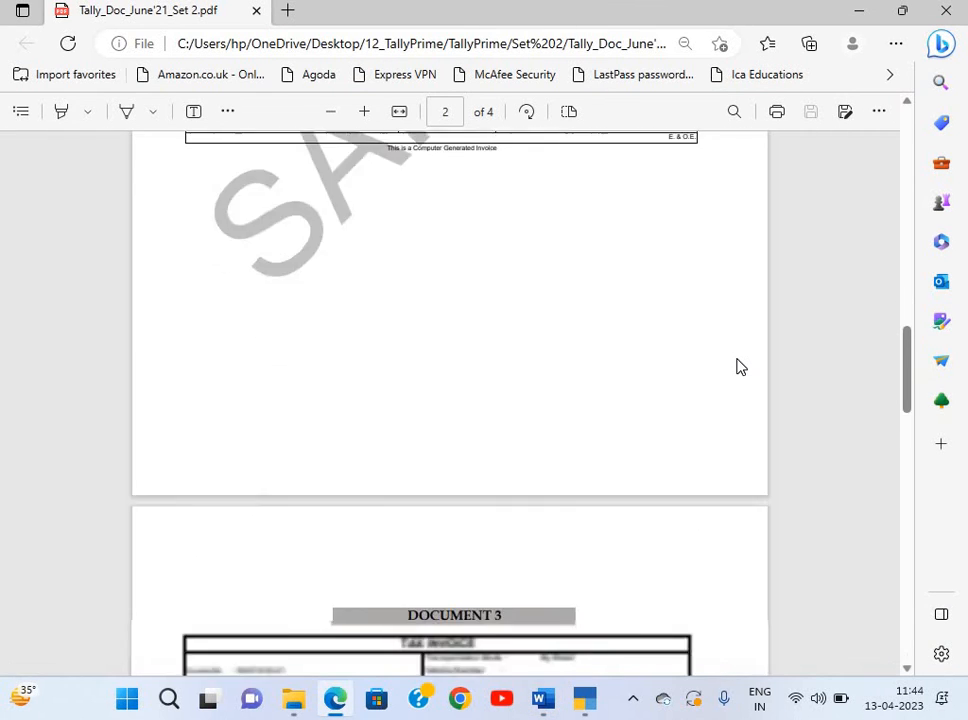
scroll(740, 367, up, 4)
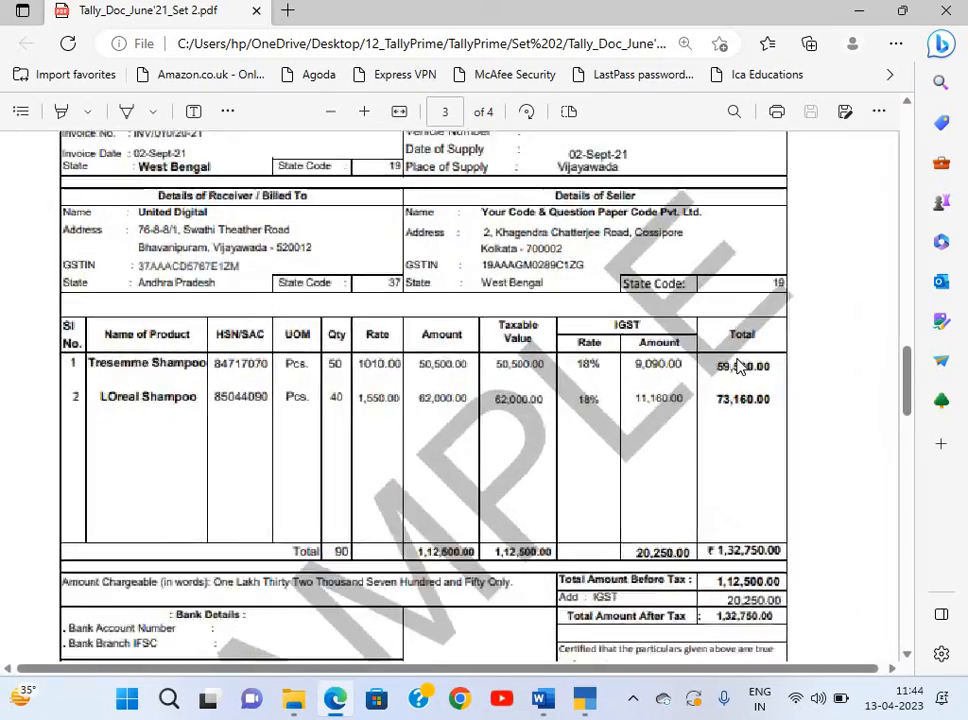
scroll(740, 367, up, 1)
scroll(740, 367, left, 1)
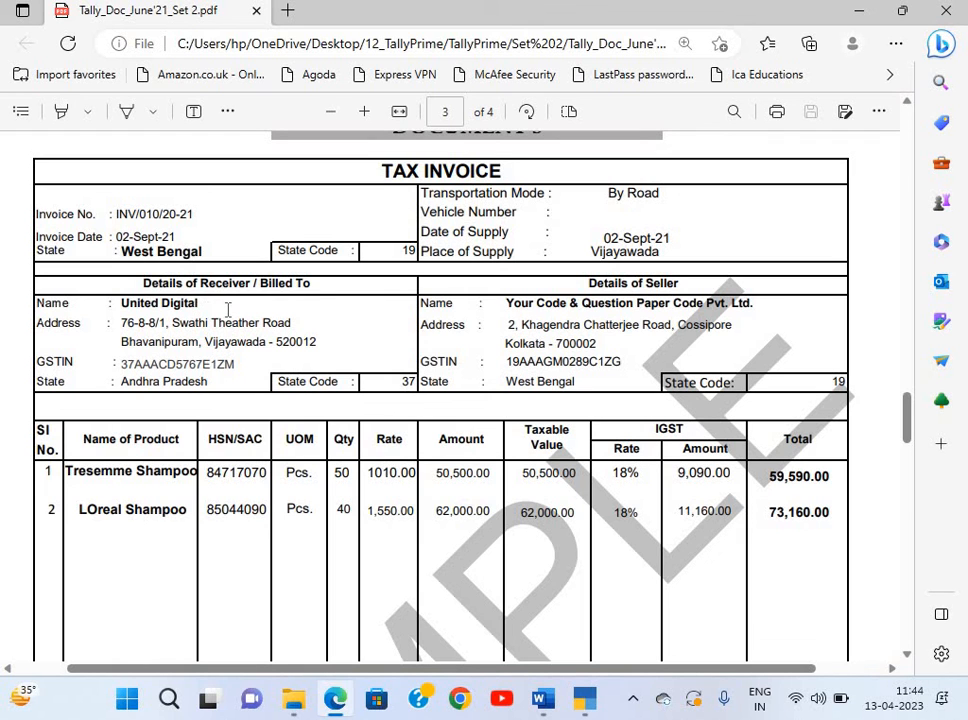
key(alt+Tab)
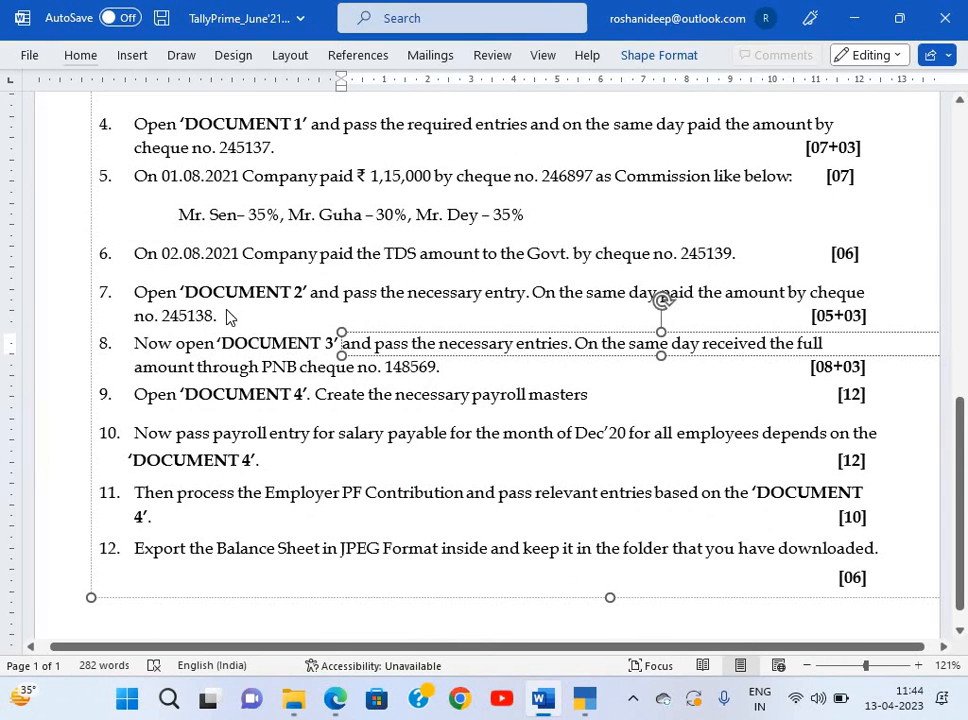
key(alt+Tab)
key(alt+Tab)
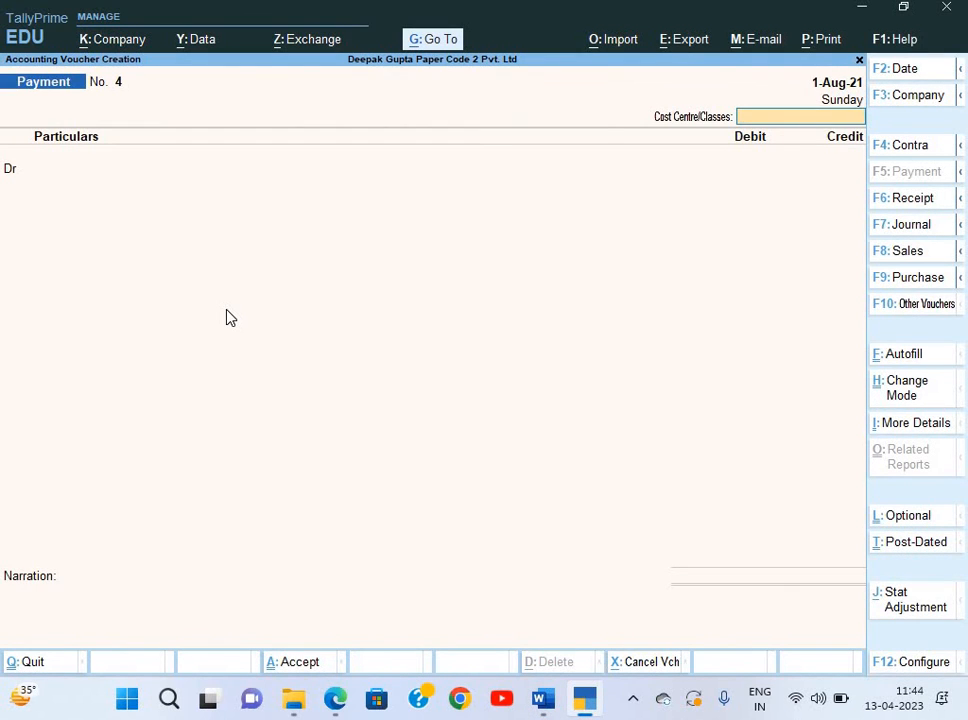
Start a Sales voucher and change its date to 2-9.
key(F8)
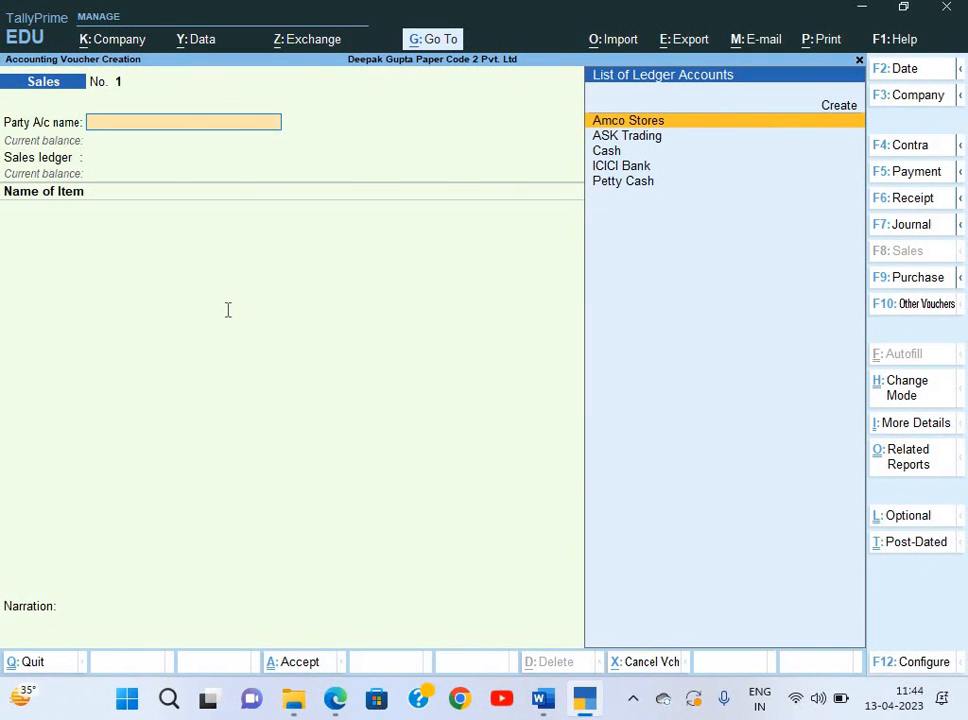
key(alt+Tab)
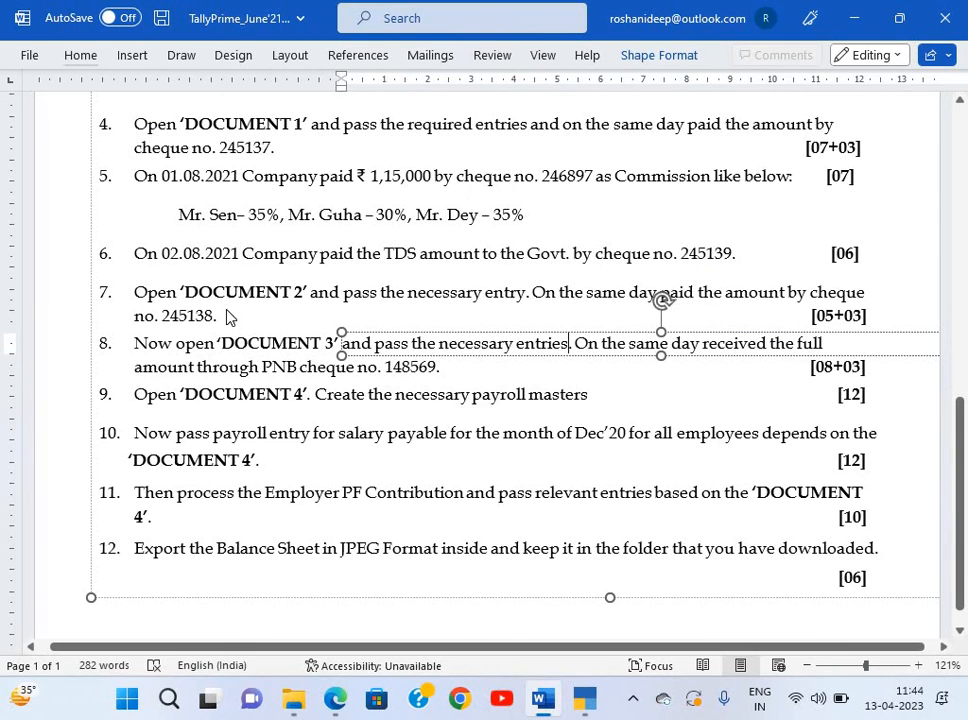
key(alt+Tab)
key(alt+Tab)
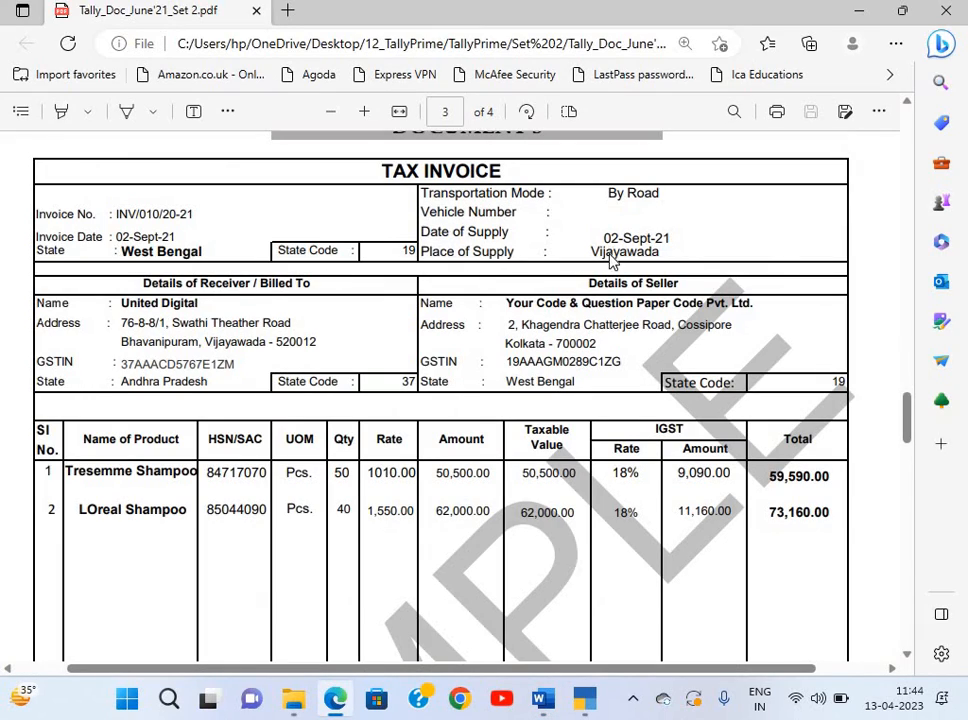
key(alt+Tab)
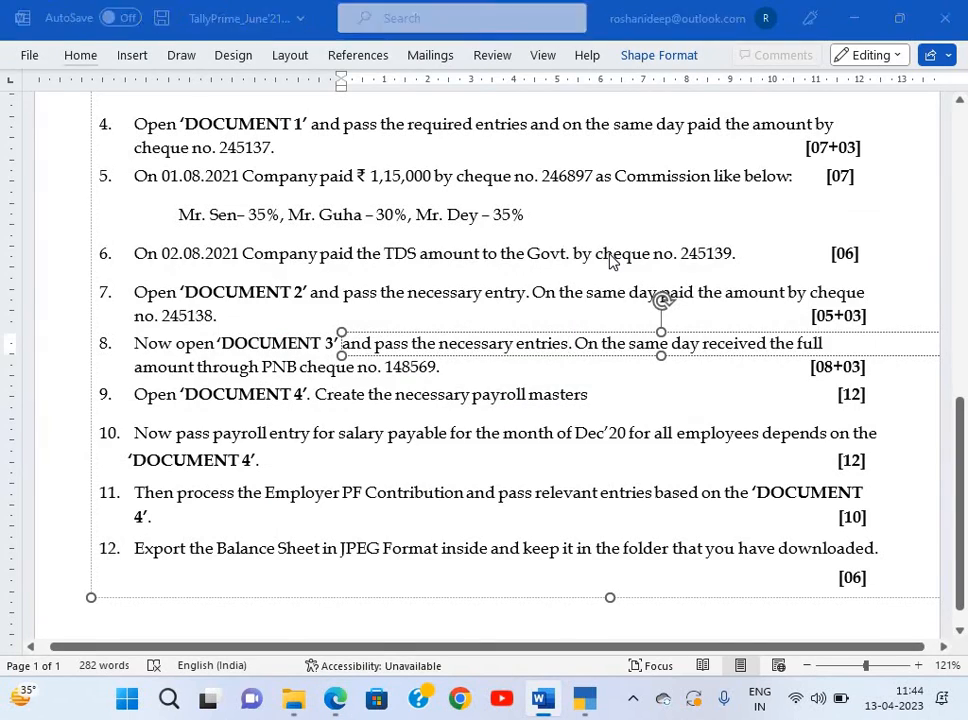
key(alt+Tab)
key(alt+Tab)
key(alt+Tab)
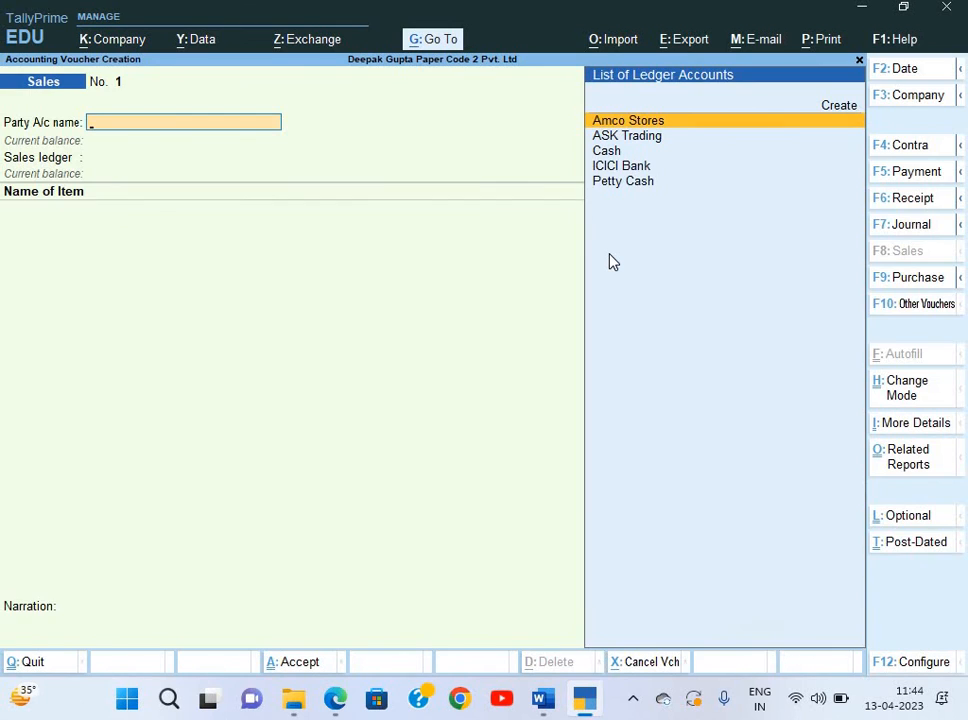
key(F2)
text(2-9)
key(Return)
Create a new party ledger named United Digital, copying the name from the invoice.
key(alt+c)
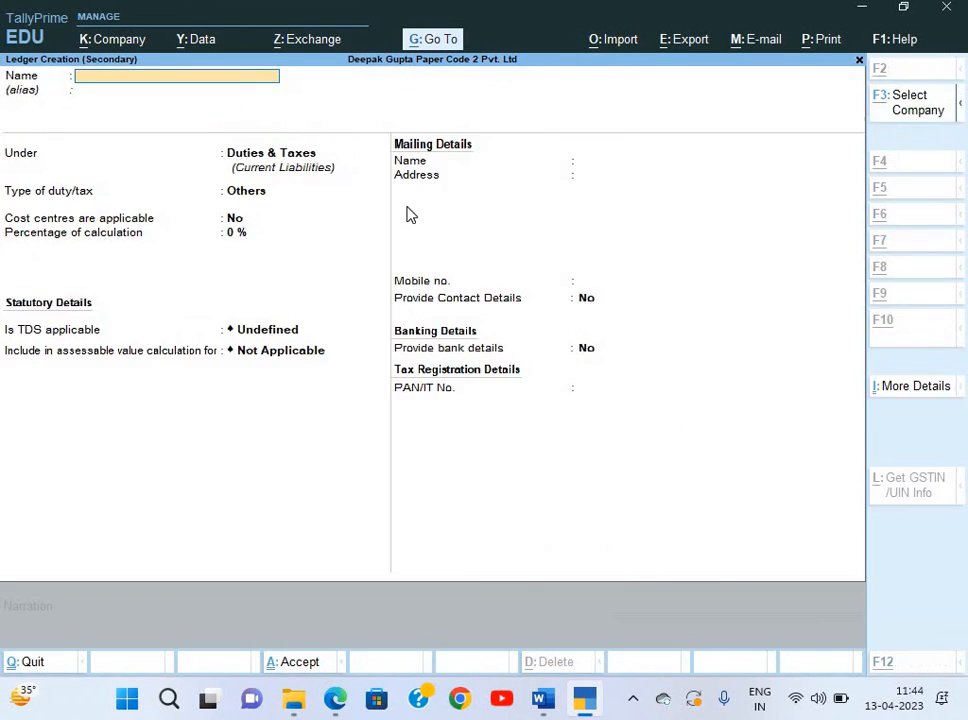
key(alt+Tab)
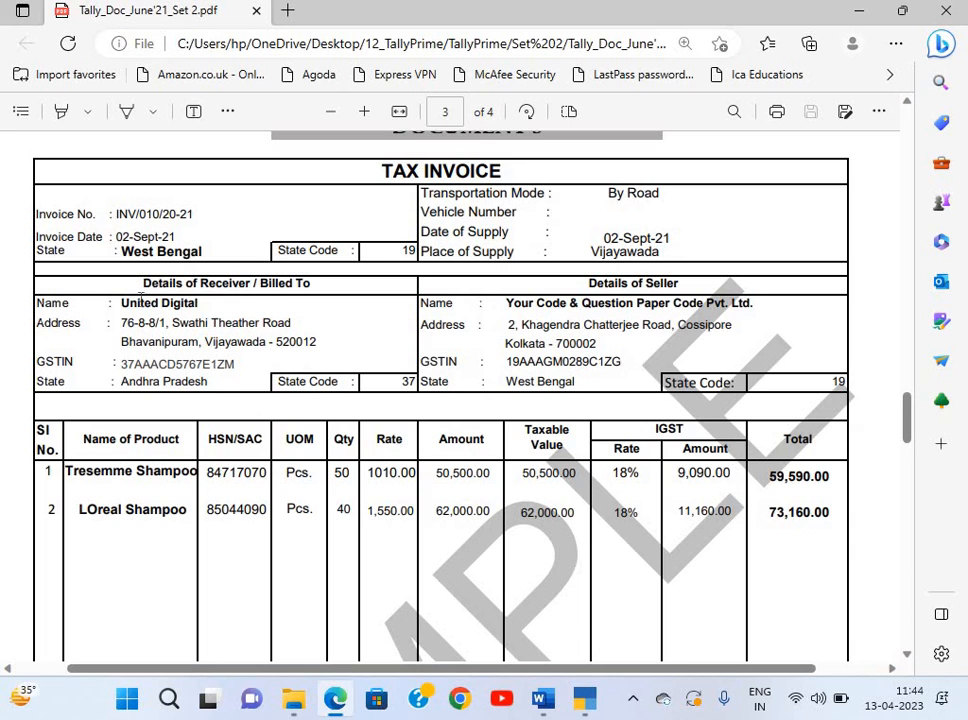
drag(201, 303, 123, 303)
drag(187, 303, 200, 305)
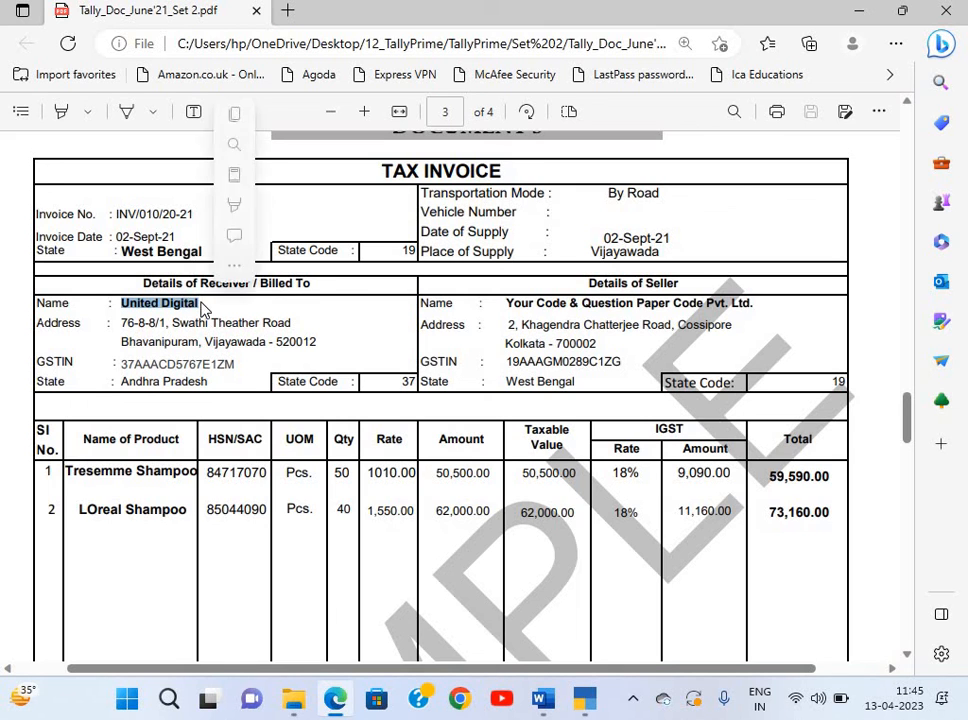
key(ctrl+c)
key(alt+Tab)
key(ctrl+v)
Place United Digital under Sundry Debtors with TDS deductible set to No.
key(Return)
text(s)
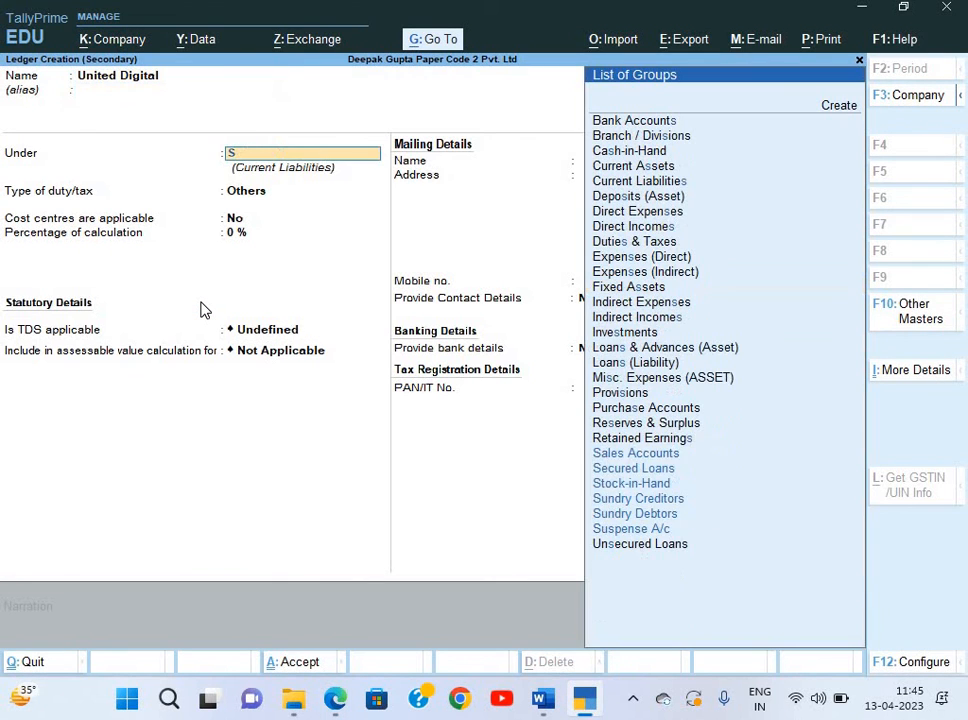
key(Down)
key(Down)
key(Down)
key(Down)
key(Return)
key(Return)
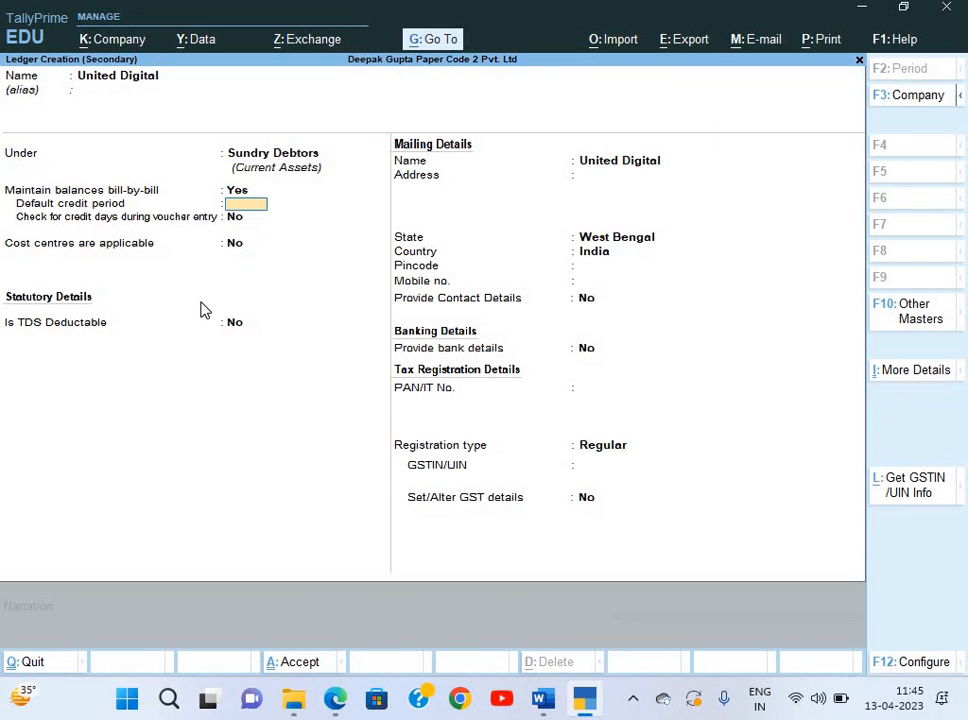
key(Return)
key(Return)
key(Return)
text(y)
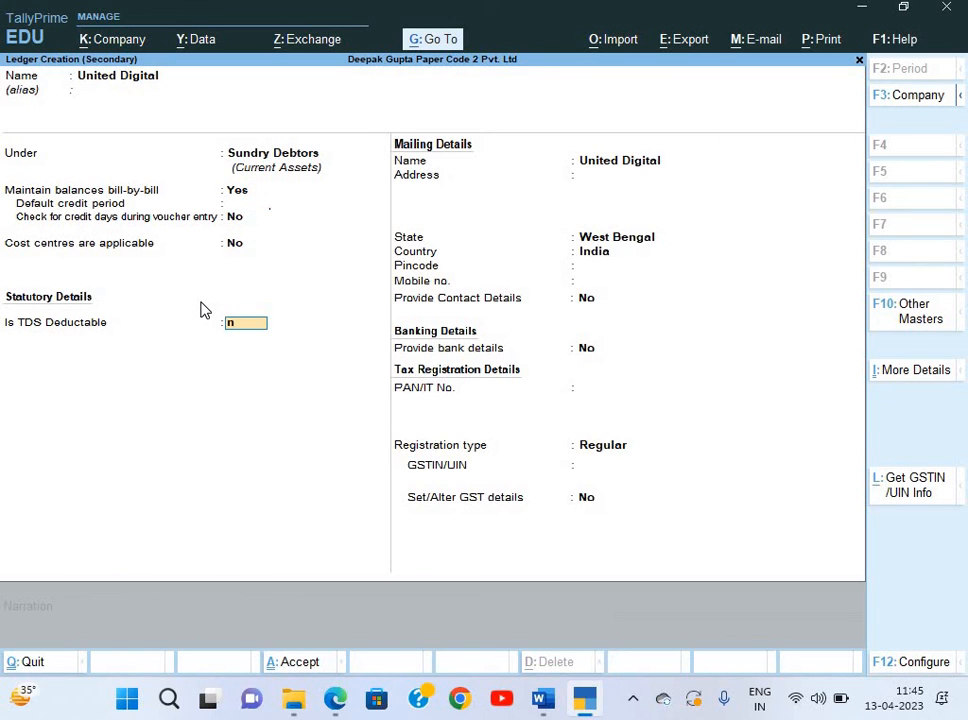
key(Return)
key(Return)
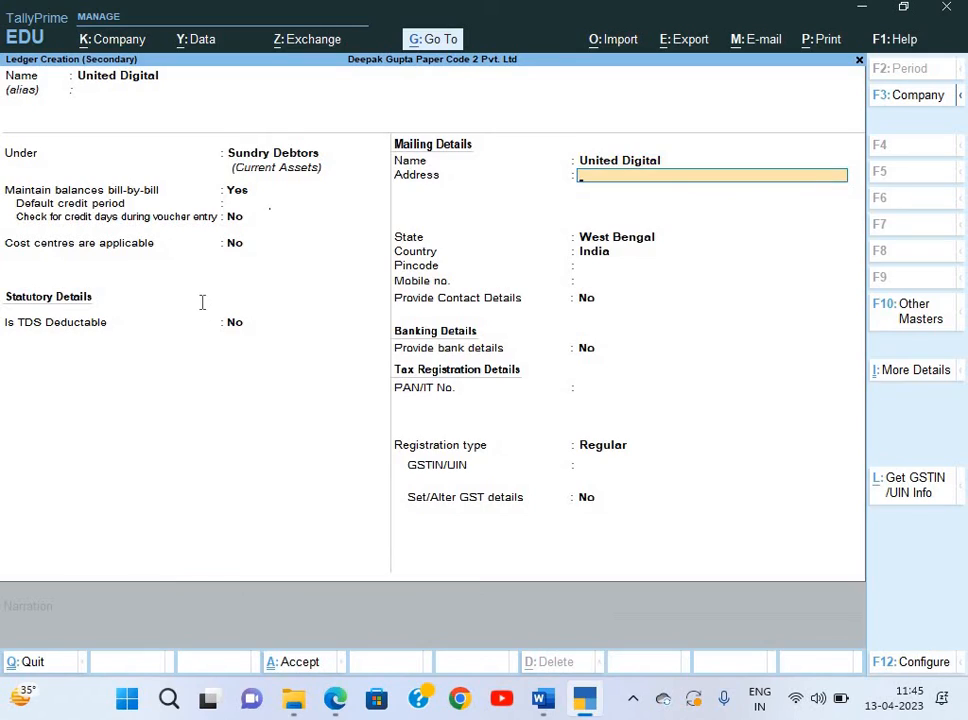
Copy the invoice's two address lines into the United Digital ledger.
key(alt+Tab)
scroll(203, 303, up, 5)
scroll(140, 333, left, 2)
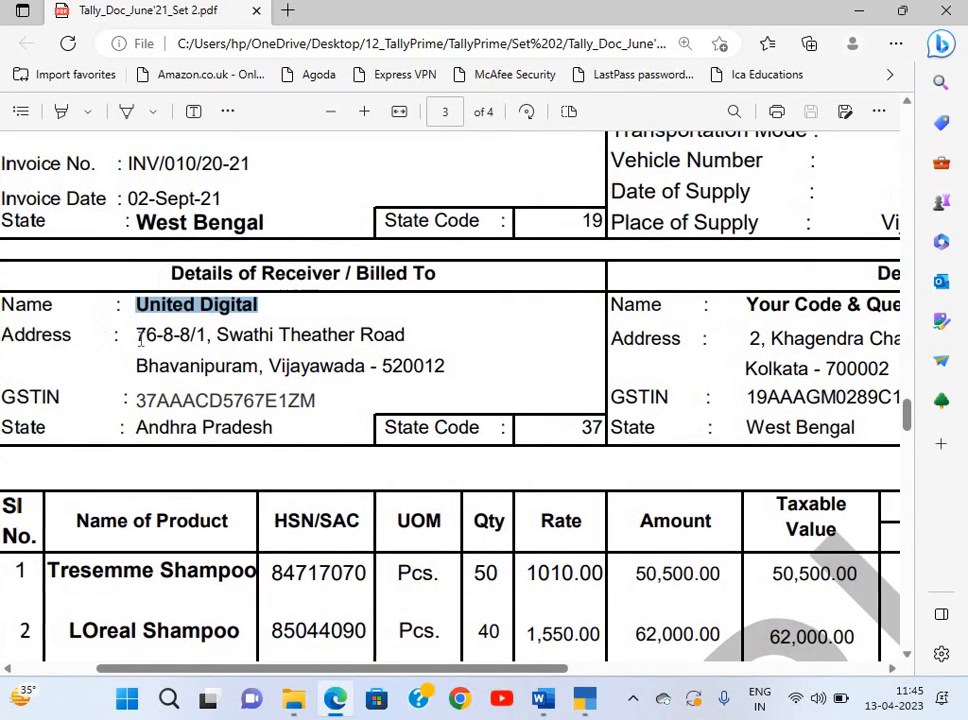
click(343, 334)
drag(137, 335, 408, 347)
key(ctrl+c)
key(alt+Tab)
key(ctrl+alt+v)
key(Return)
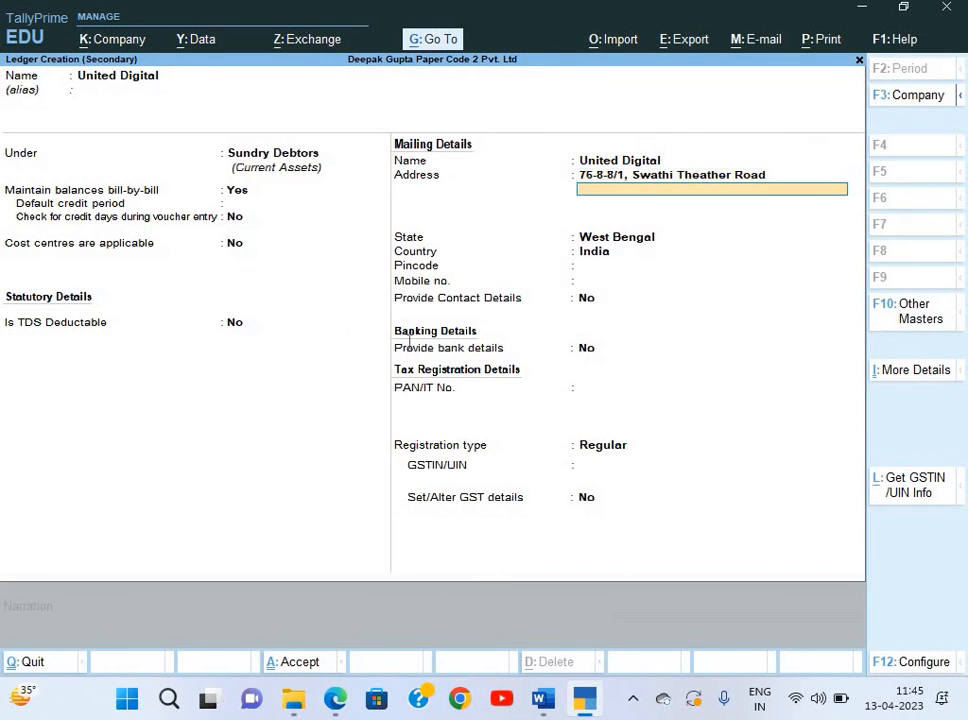
key(alt+Tab)
drag(137, 366, 445, 368)
key(ctrl+c)
key(alt+Tab)
key(ctrl+alt+v)
key(Return)
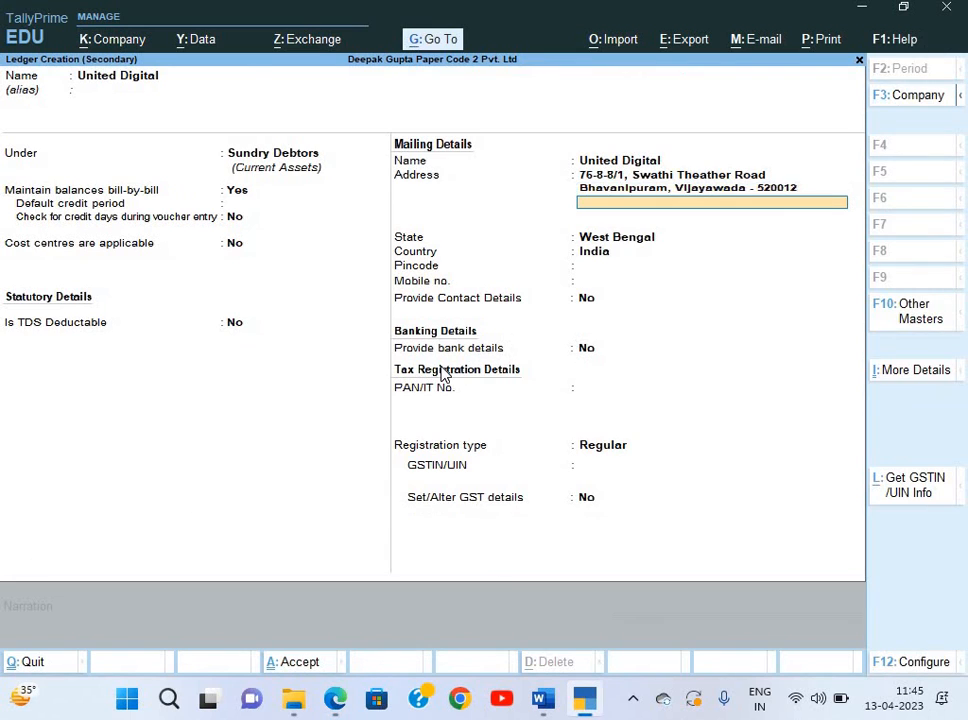
Set the ledger's state to Andhra Pradesh and confirm the pincode.
key(Return)
key(Return)
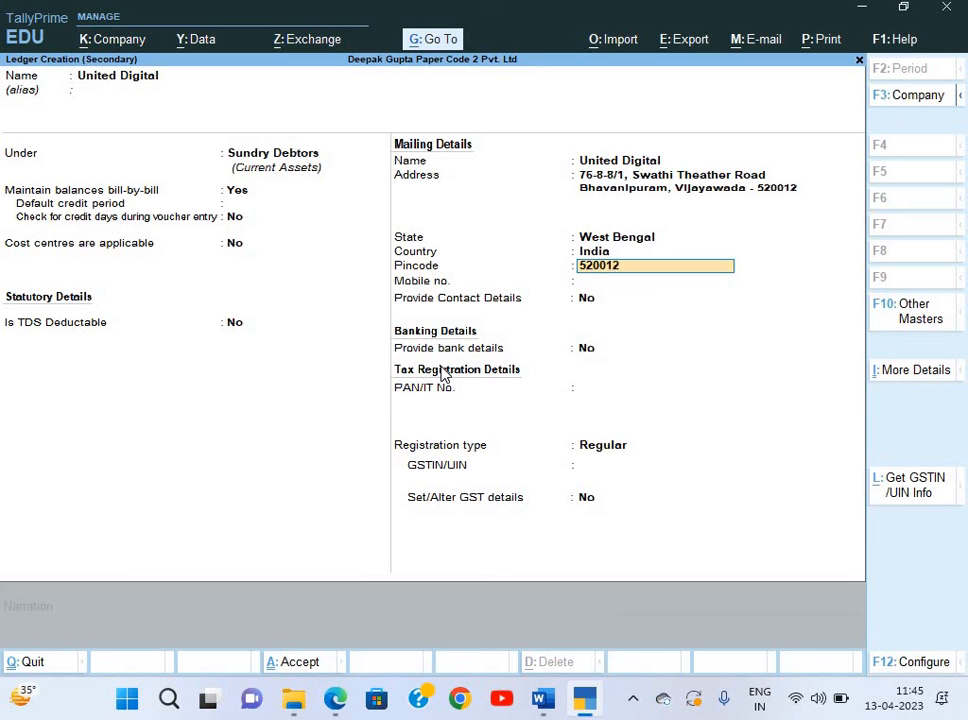
key(Return)
key(Return)
key(alt+Tab)
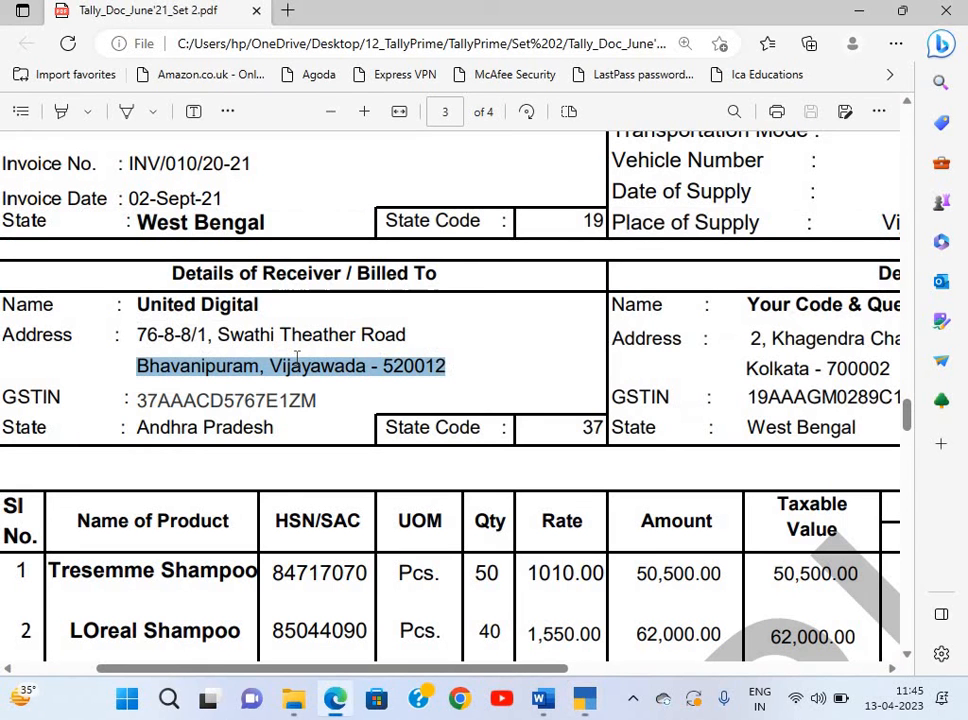
key(alt+Tab)
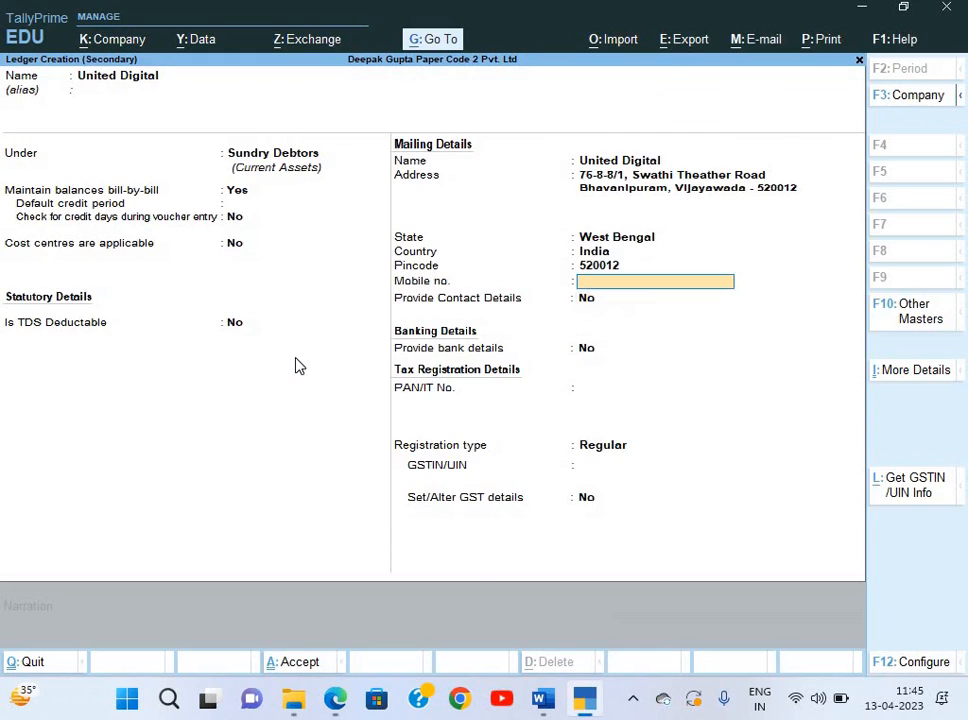
key(Up)
key(Up)
key(alt+Tab)
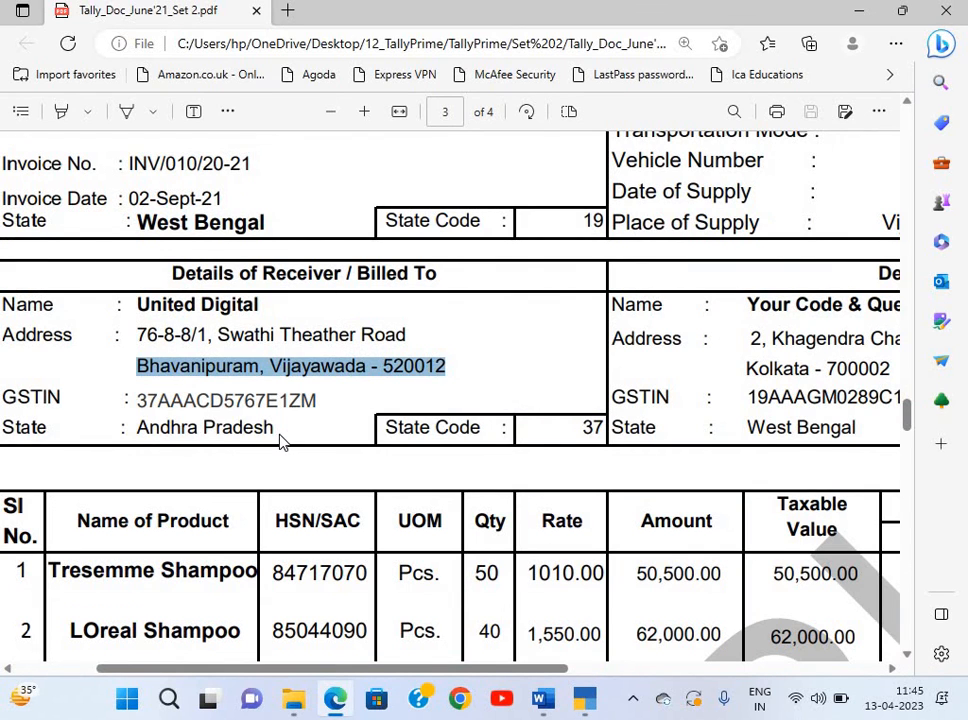
key(alt+Tab)
text(And)
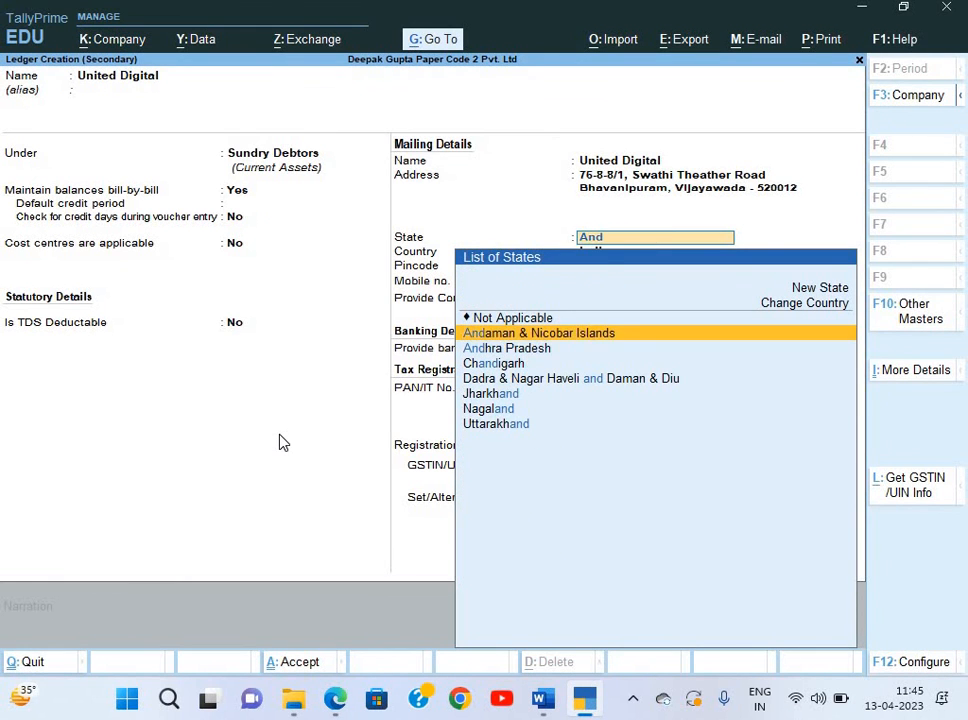
key(Down)
key(Return)
key(Return)
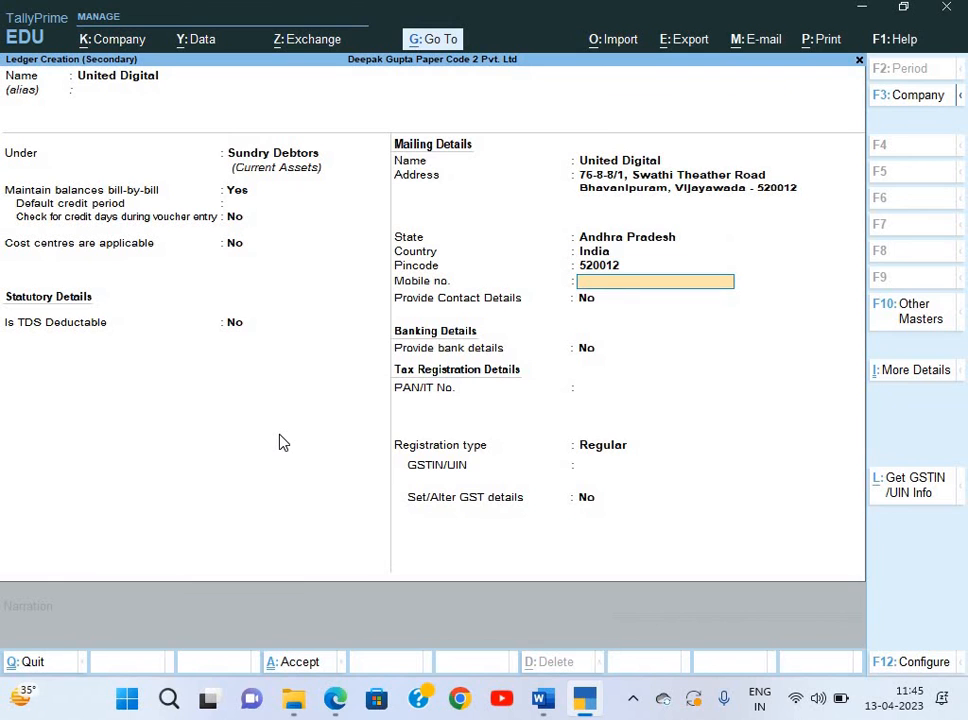
key(Return)
key(alt+Tab)
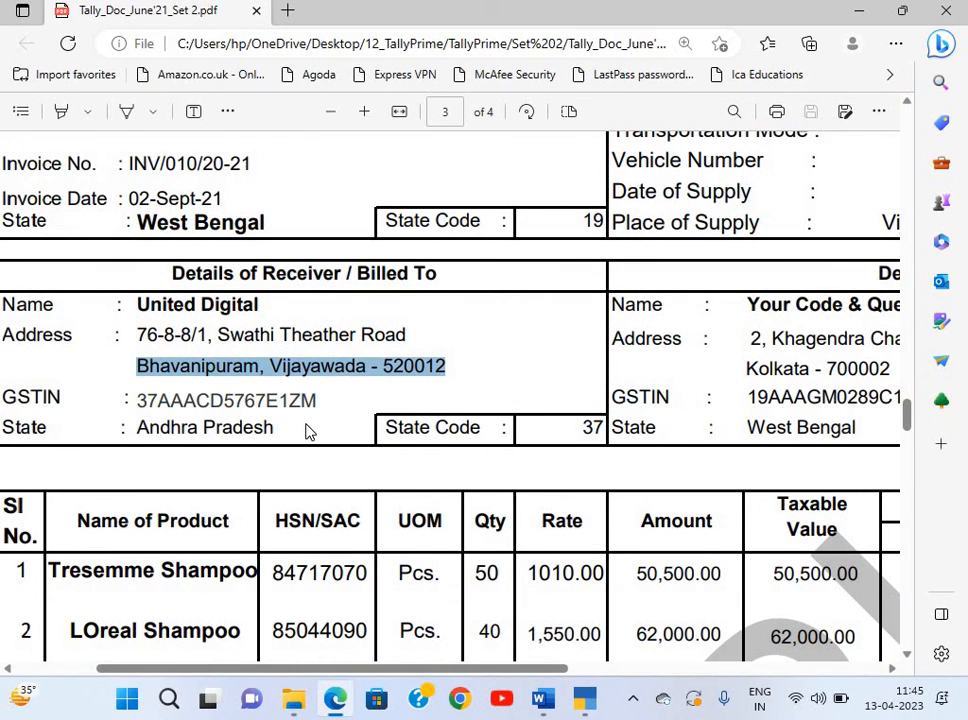
key(alt+Tab)
Enter the party's PAN copied from the invoice's GSTIN.
key(Return)
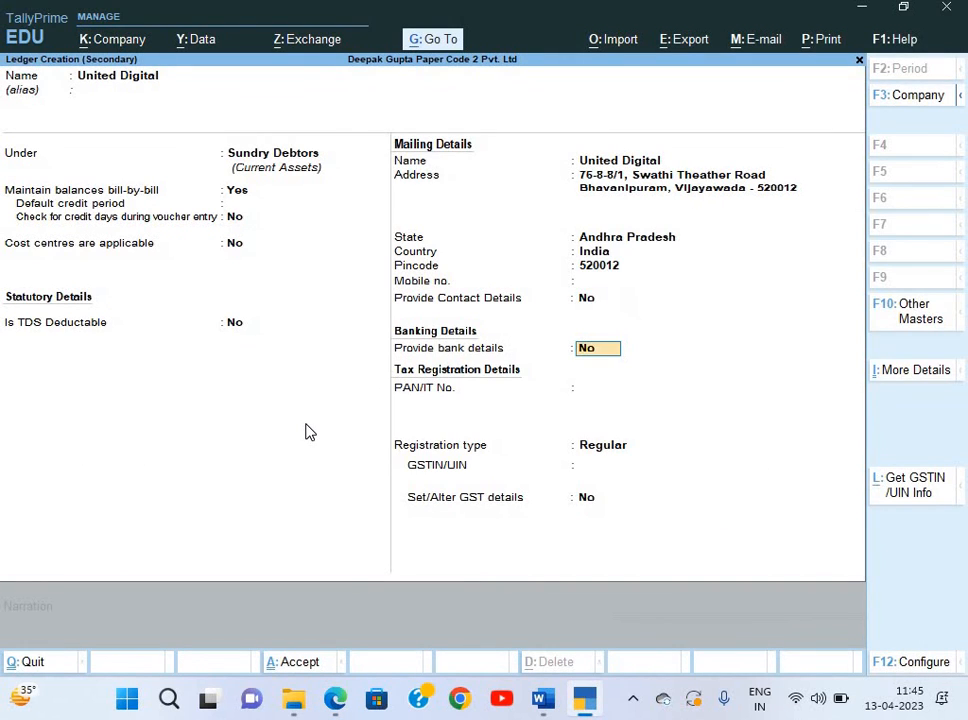
key(Return)
key(alt+Tab)
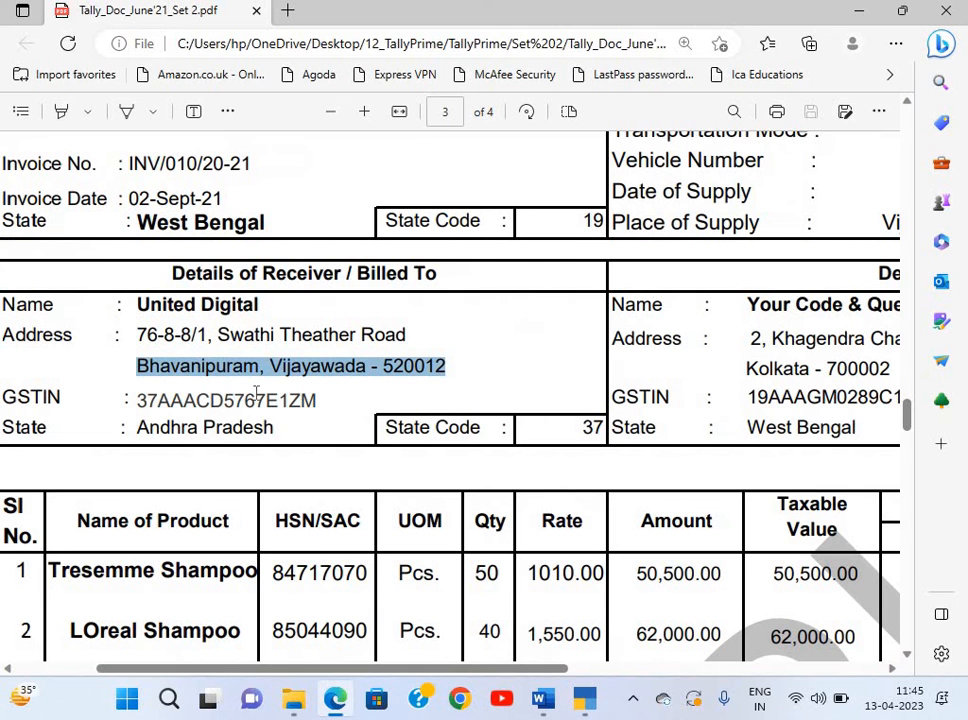
drag(157, 400, 282, 400)
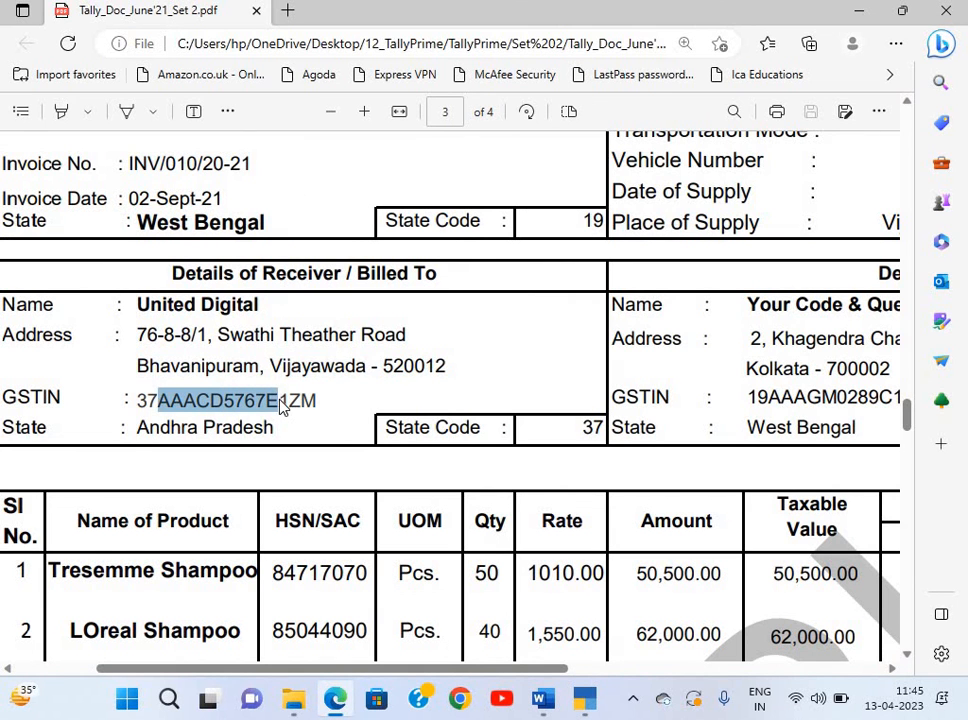
key(ctrl+c)
key(alt+Tab)
key(ctrl+alt+v)
key(Return)
Enter the full GSTIN from the invoice with Regular registration type.
key(Return)
key(alt+Tab)
drag(139, 399, 317, 403)
key(ctrl+c)
key(alt+Tab)
key(ctrl+alt+v)
key(Return)
key(Return)
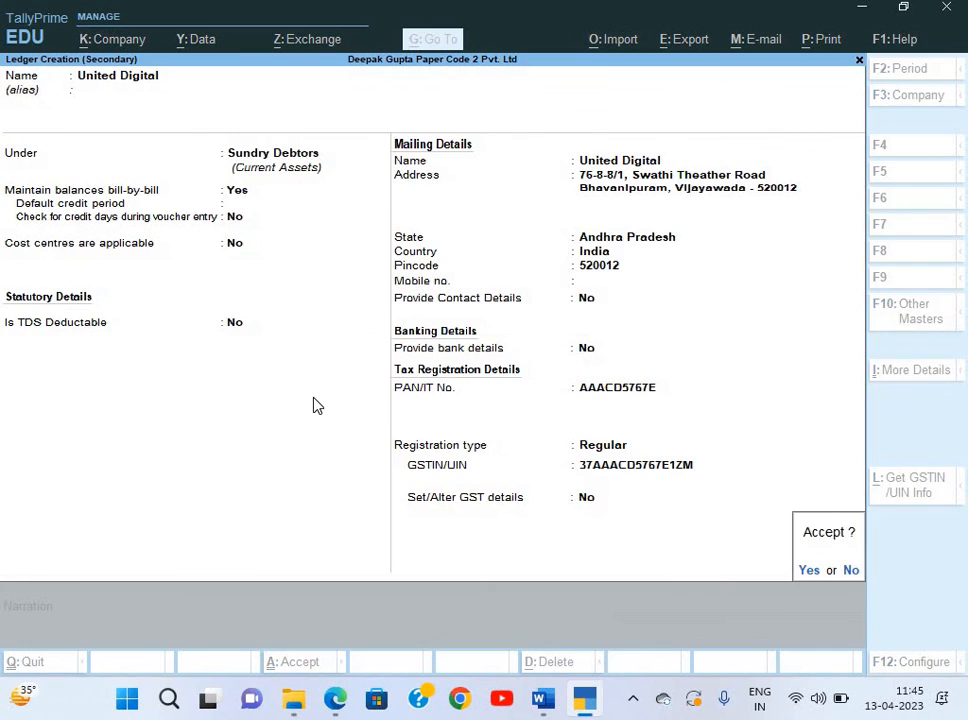
key(Return)
key(Return)
key(Return)
key(Return)
key(Return)
key(Return)
key(Return)
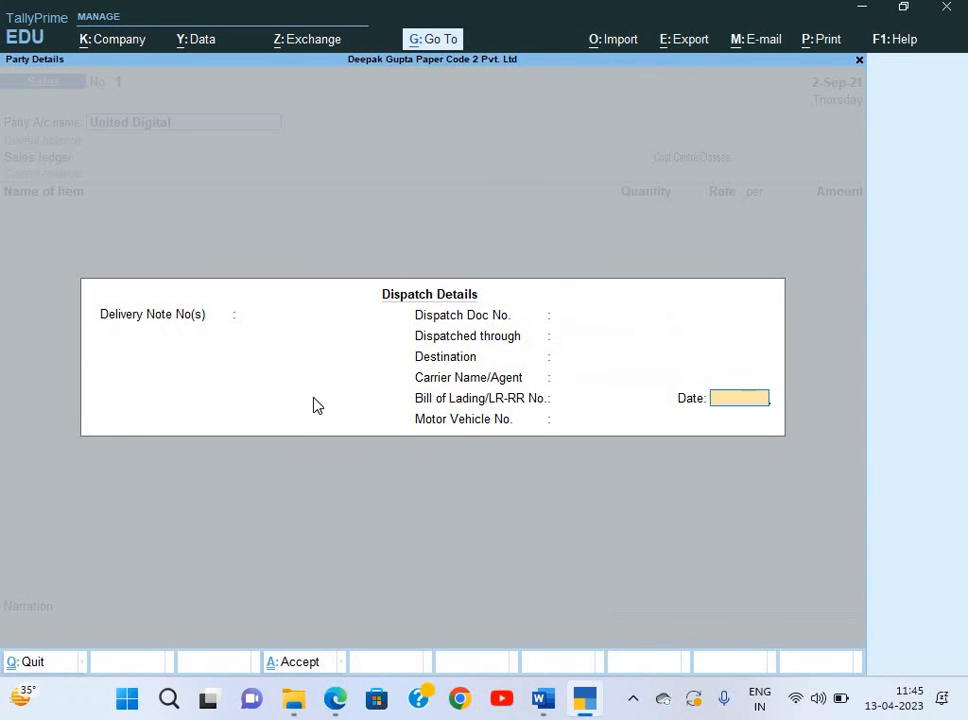
Create a 'Sales' ledger under Sales Accounts with cost centres off and supply type Goods.
key(Return)
key(Return)
key(Return)
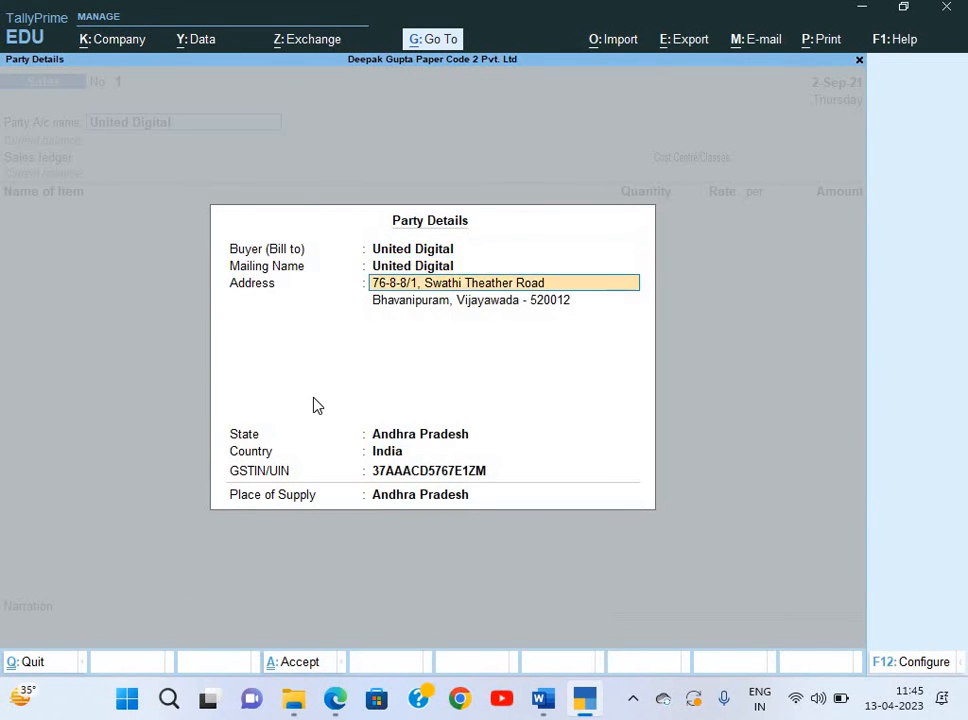
key(Return)
key(Return)
key(Return)
key(Return)
key(Return)
key(Return)
key(Return)
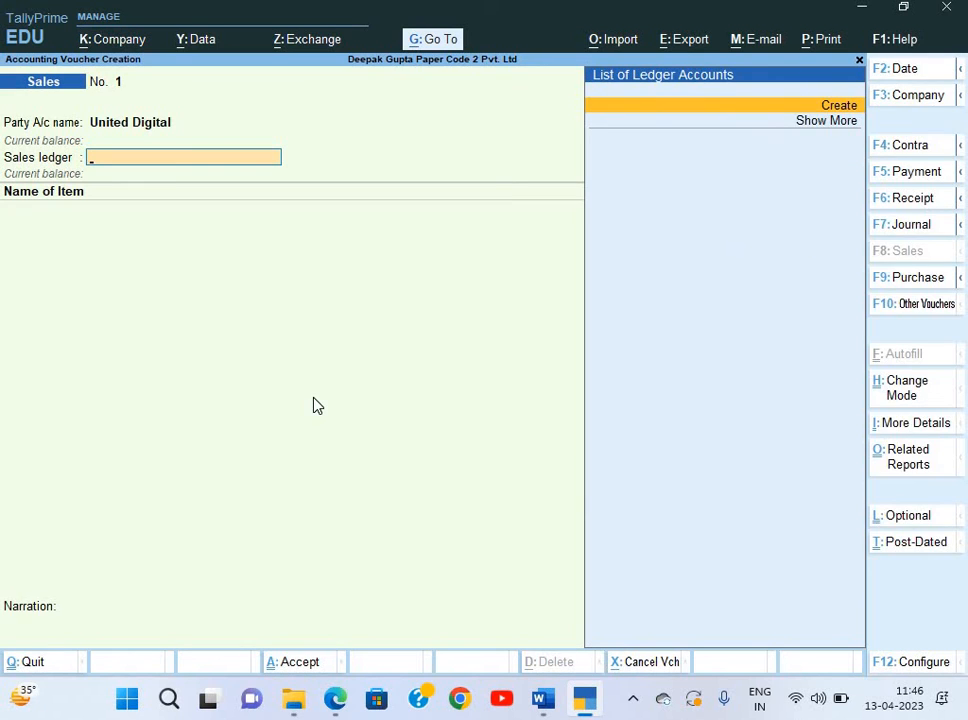
key(alt+c)
text(Sales)
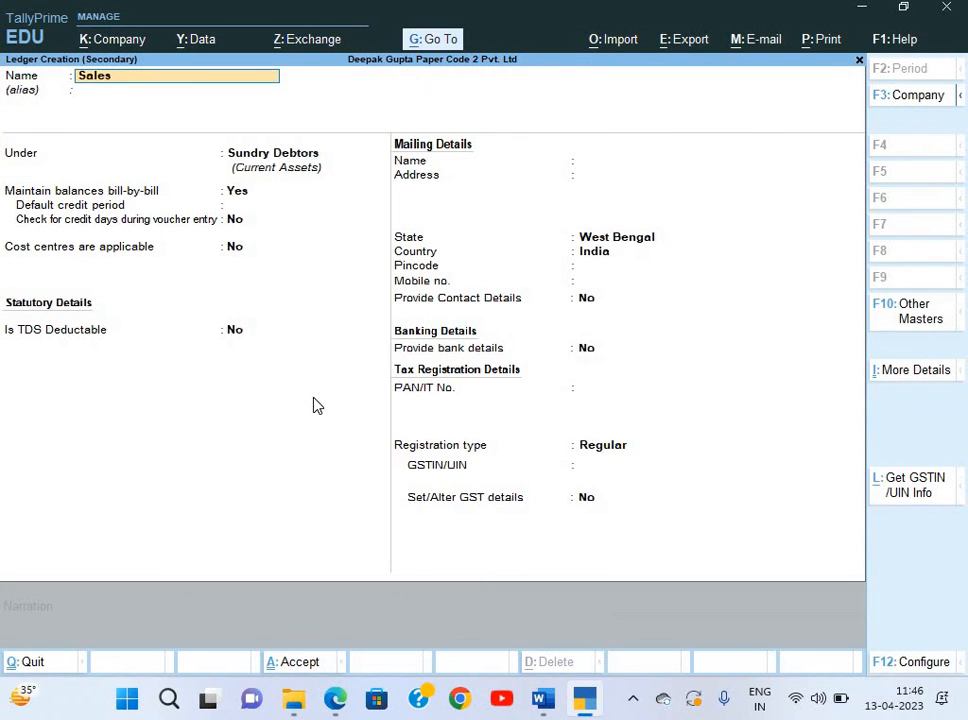
key(Return)
text(sa)
key(Return)
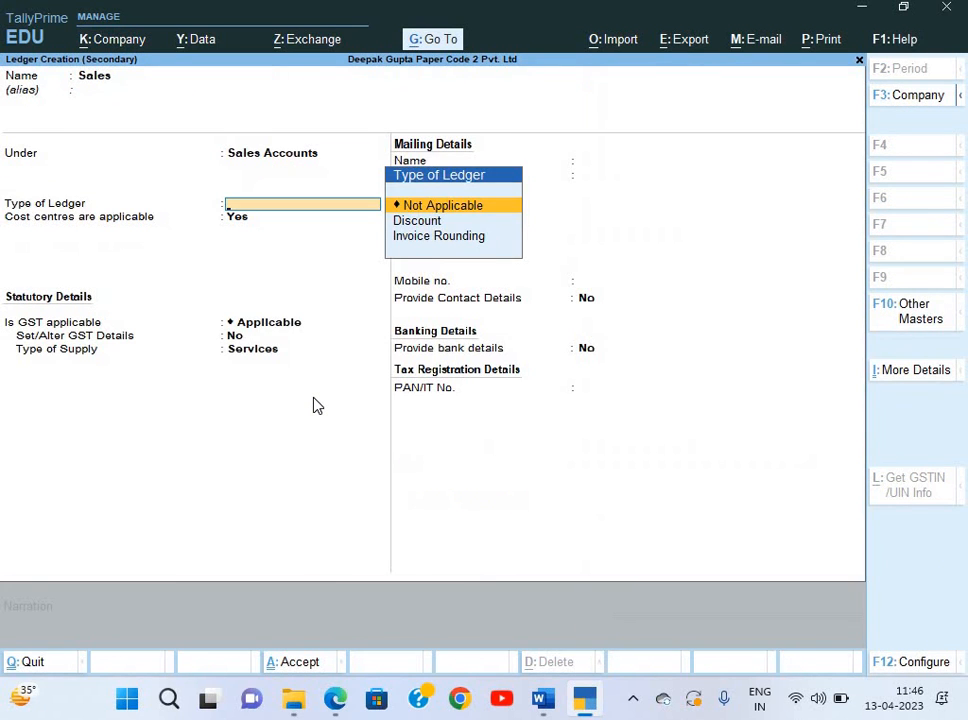
key(Return)
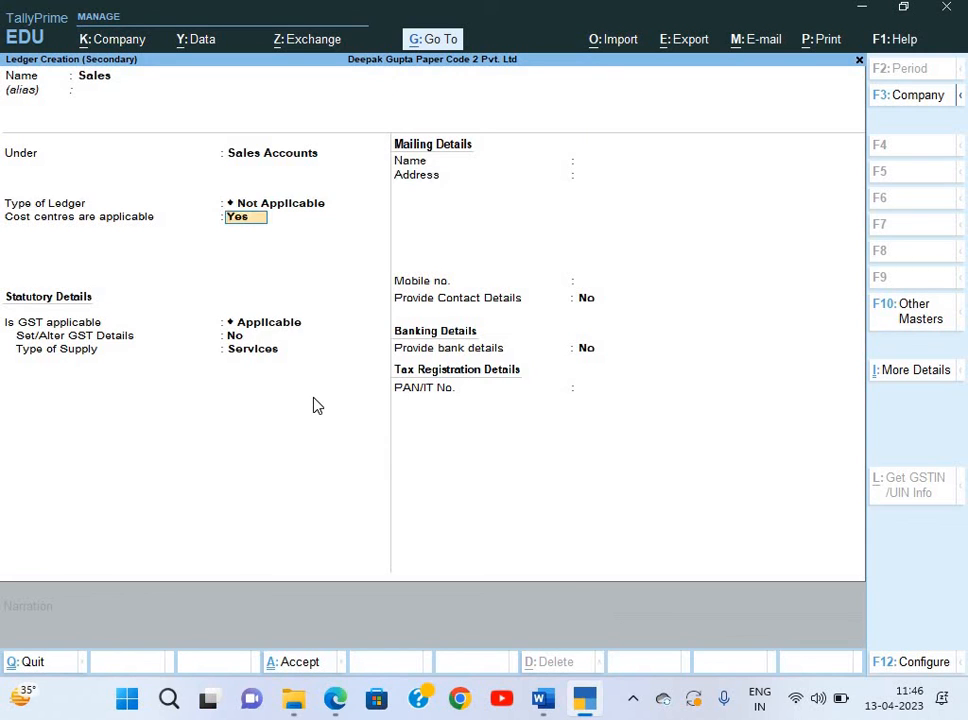
key(n)
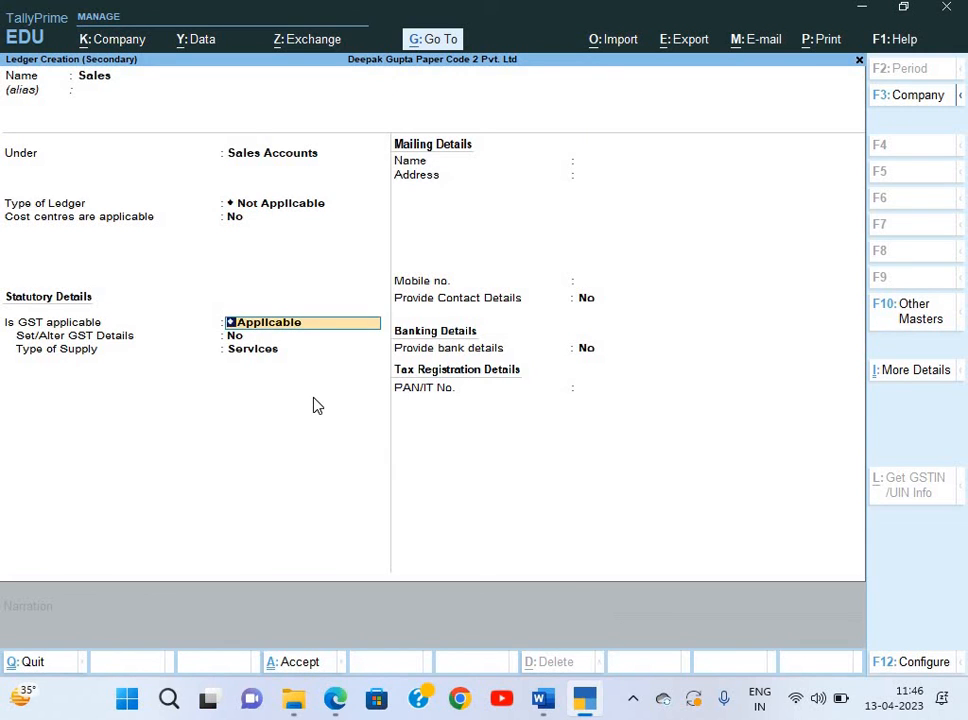
key(Return)
key(Return)
key(Return)
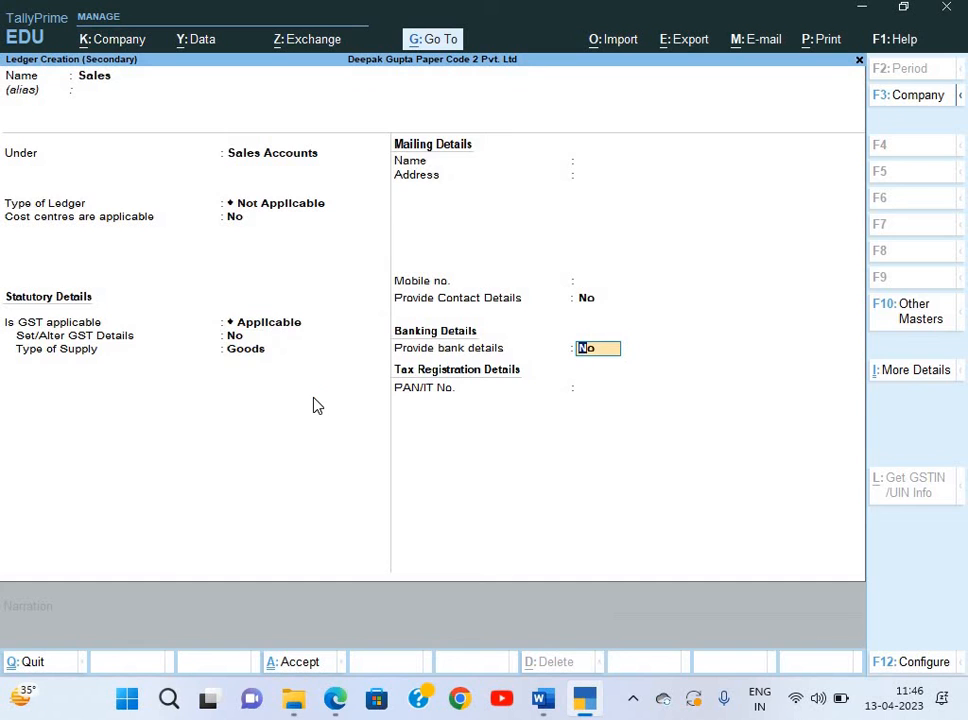
key(Return)
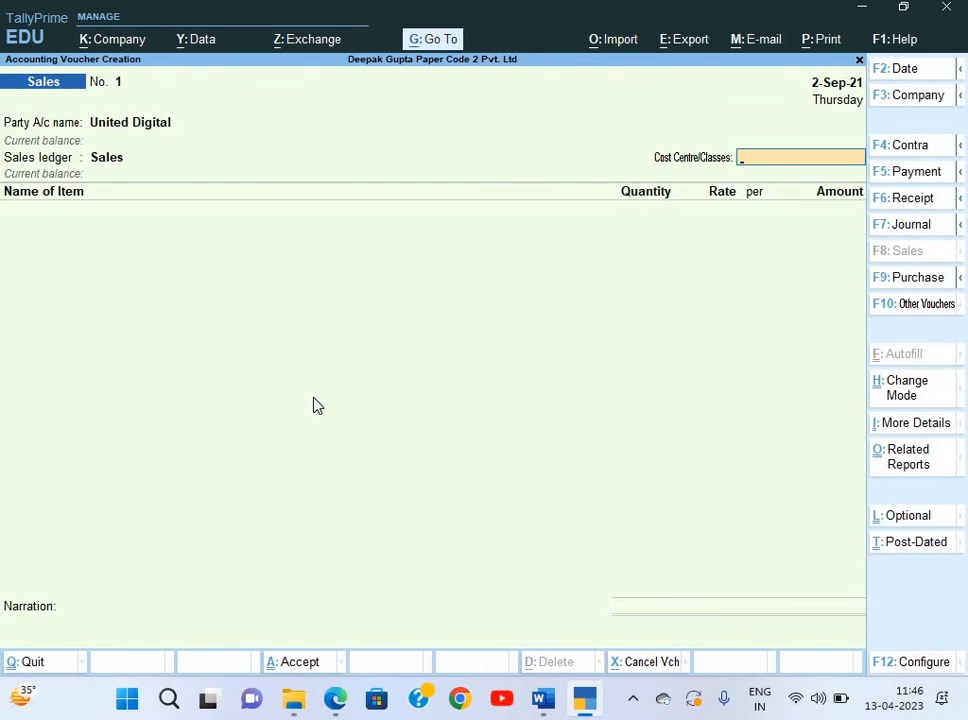
Add Tresemme Shampoo, 50 Pcs at 1,010.00, as the first item.
key(Return)
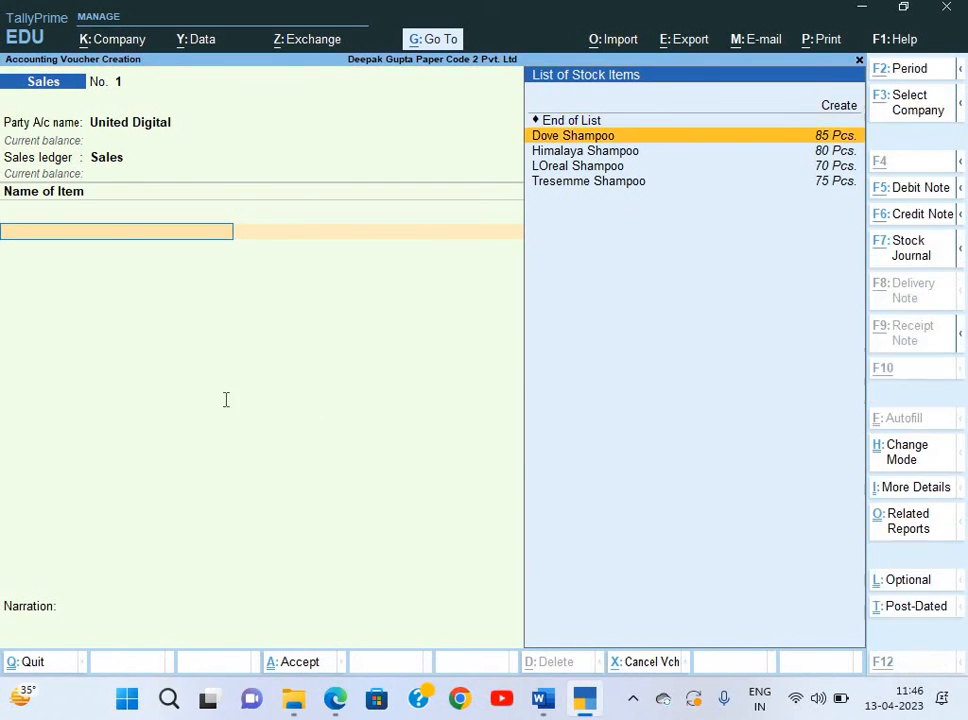
key(alt+Tab)
scroll(443, 424, down, 2)
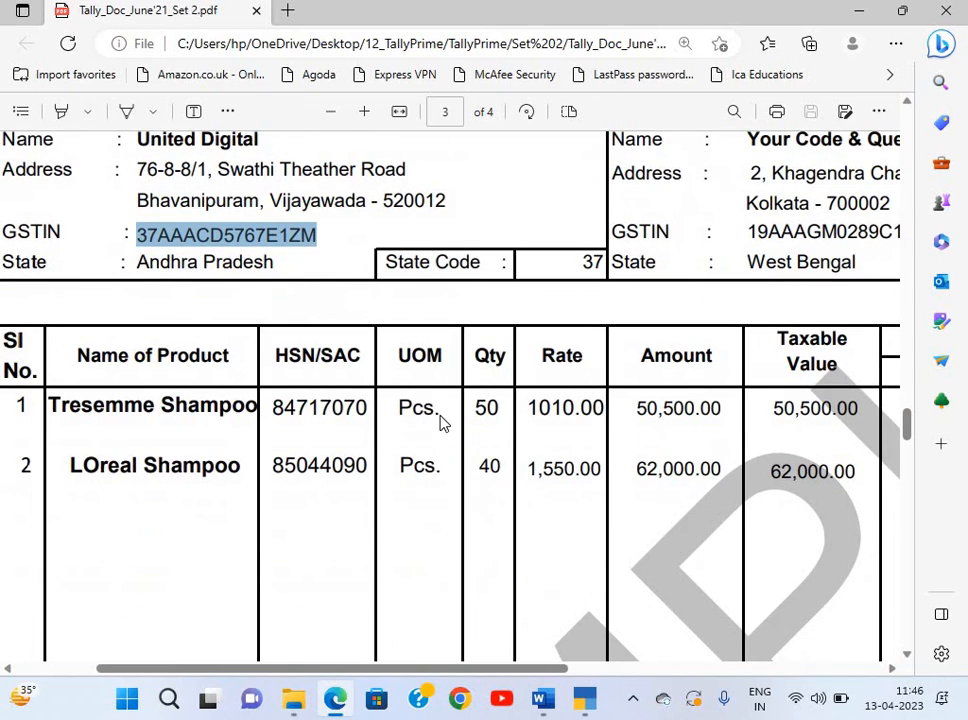
key(alt+Tab)
key(Down)
key(Down)
key(Down)
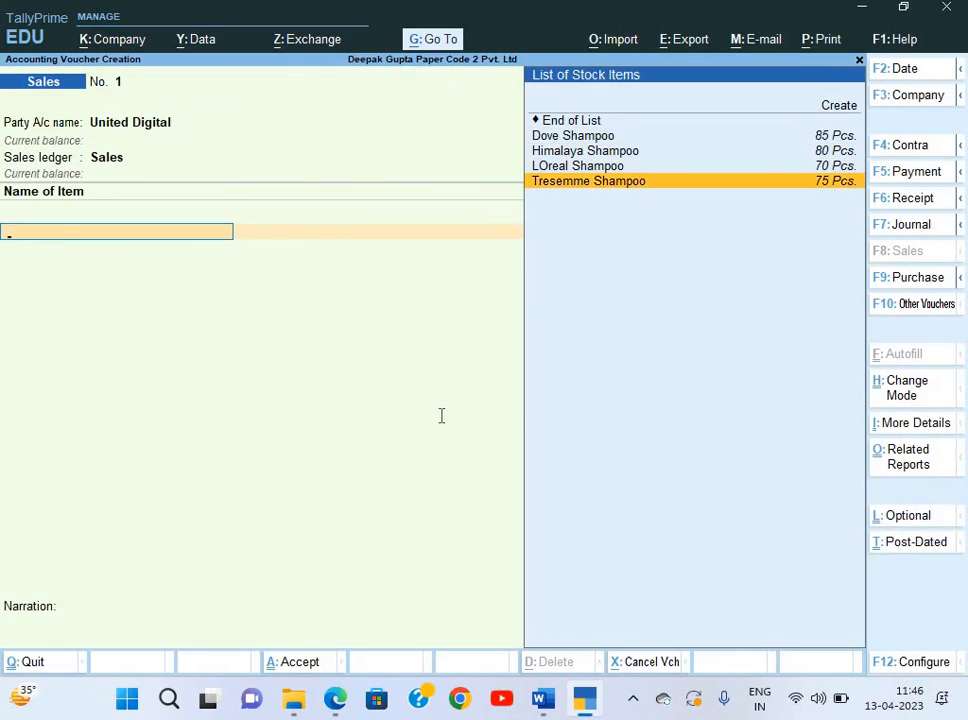
key(Return)
key(alt+Tab)
key(alt+Tab)
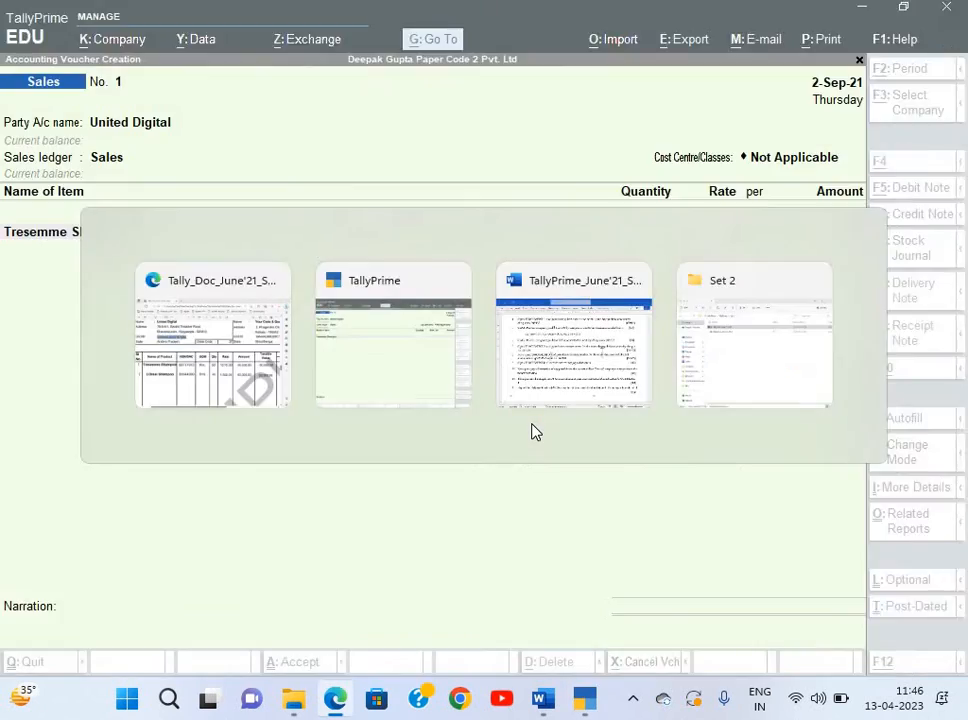
key(Return)
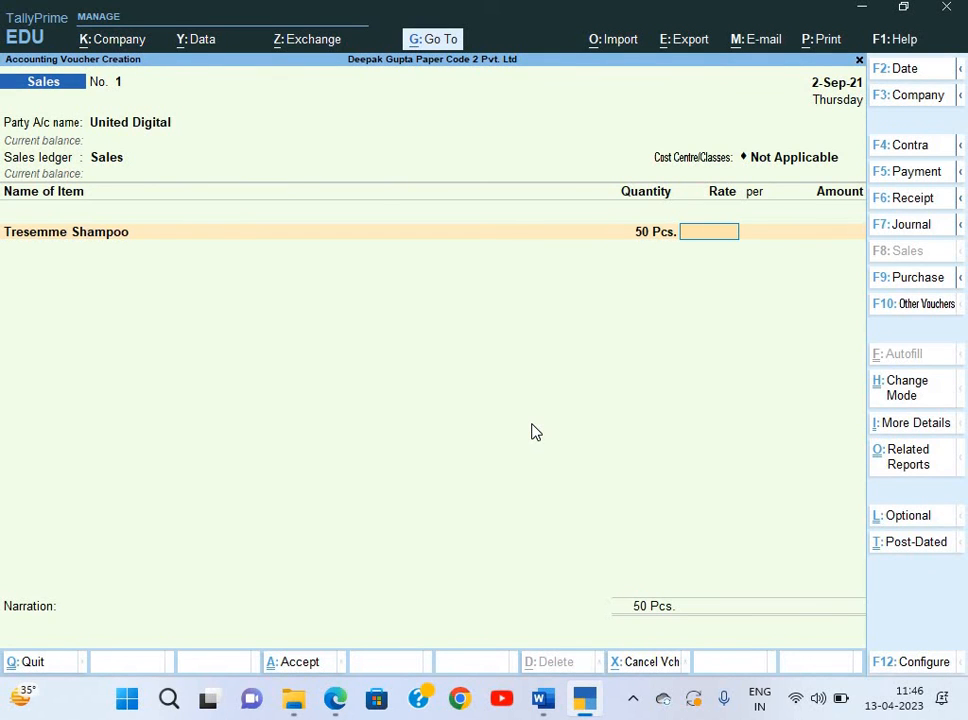
key(Return)
key(Return)
key(Return)
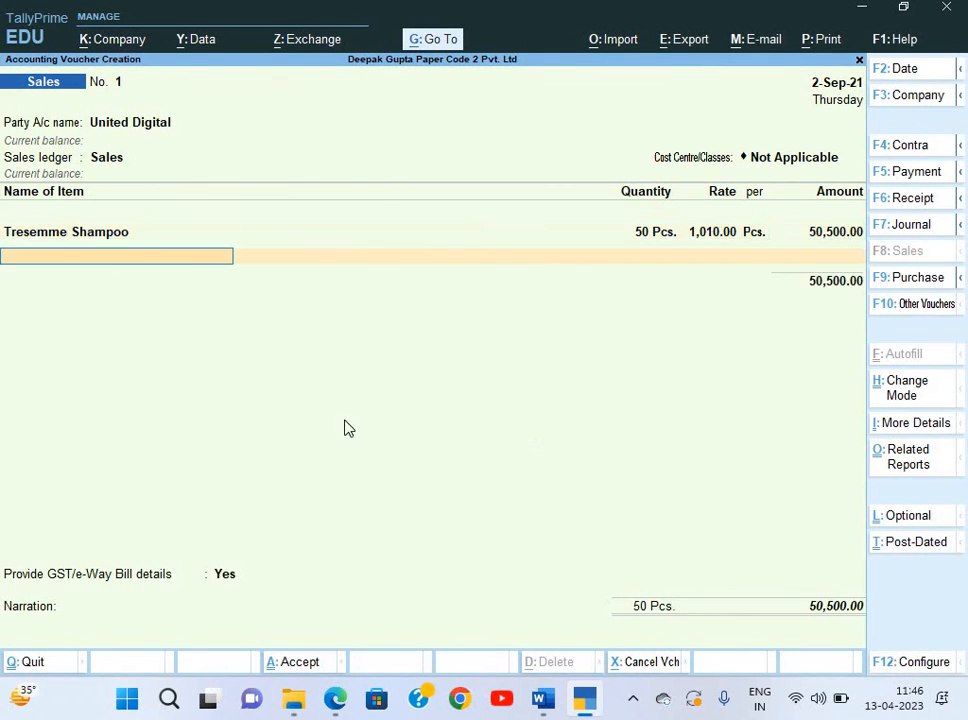
Add LOreal Shampoo, 40 Pcs at 1,550.00, as the second item.
key(alt+Tab)
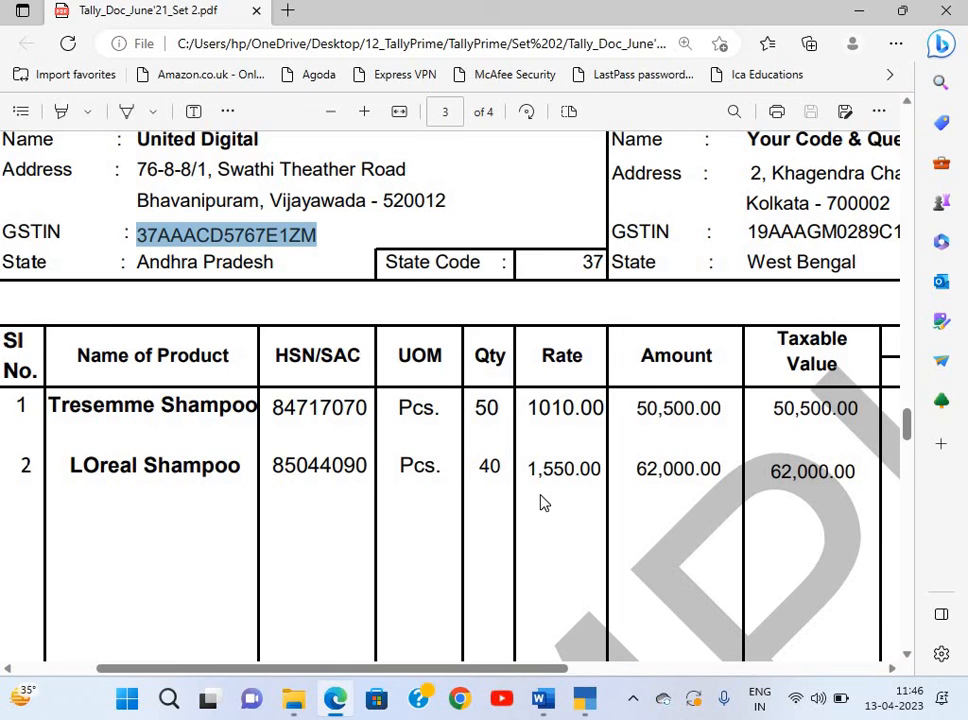
key(alt+Tab)
key(Down)
key(Down)
key(Down)
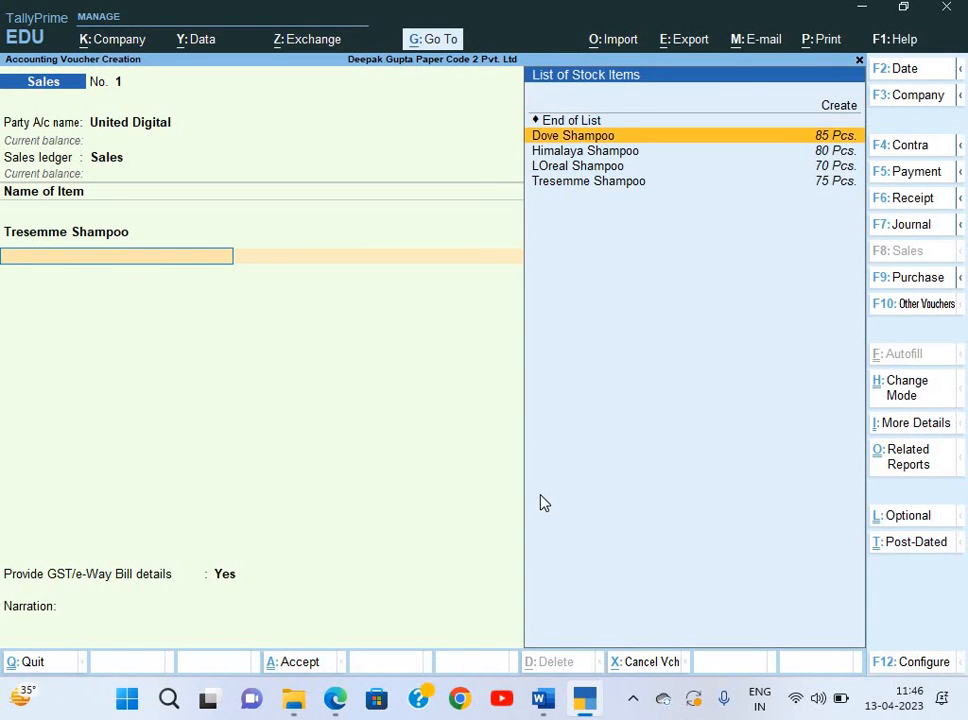
key(Return)
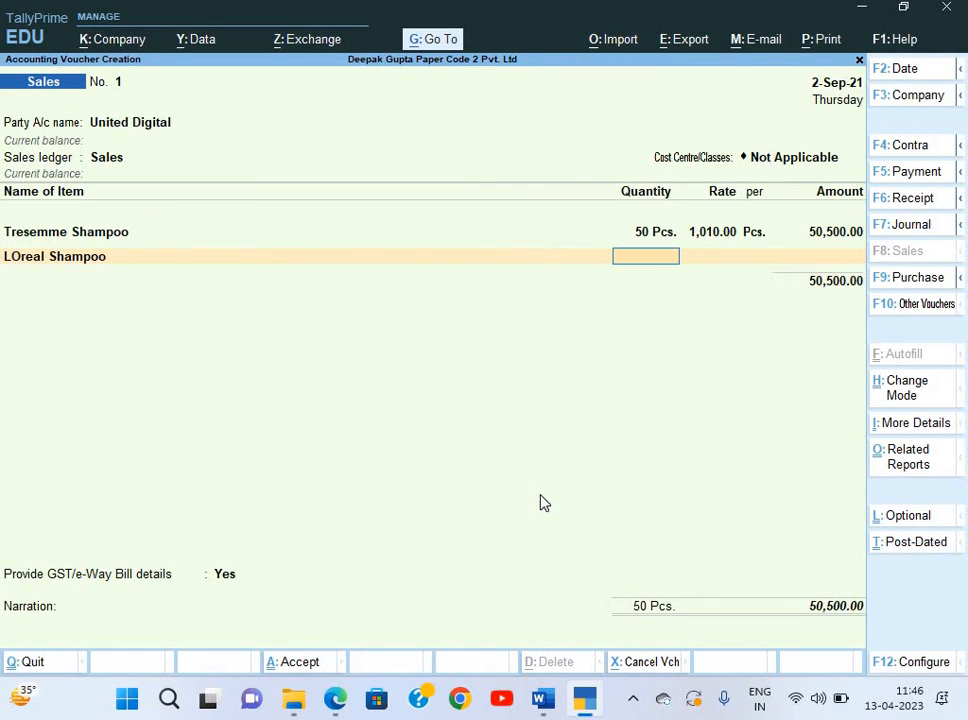
text(40)
key(Return)
key(alt+Tab)
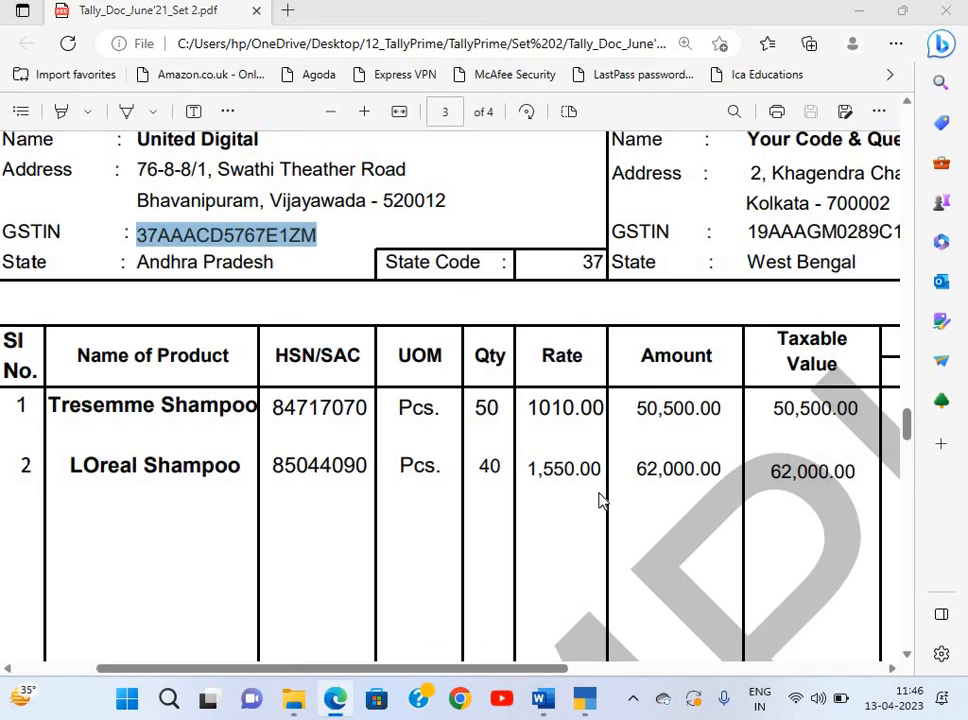
key(alt+Tab)
text(1550)
key(Return)
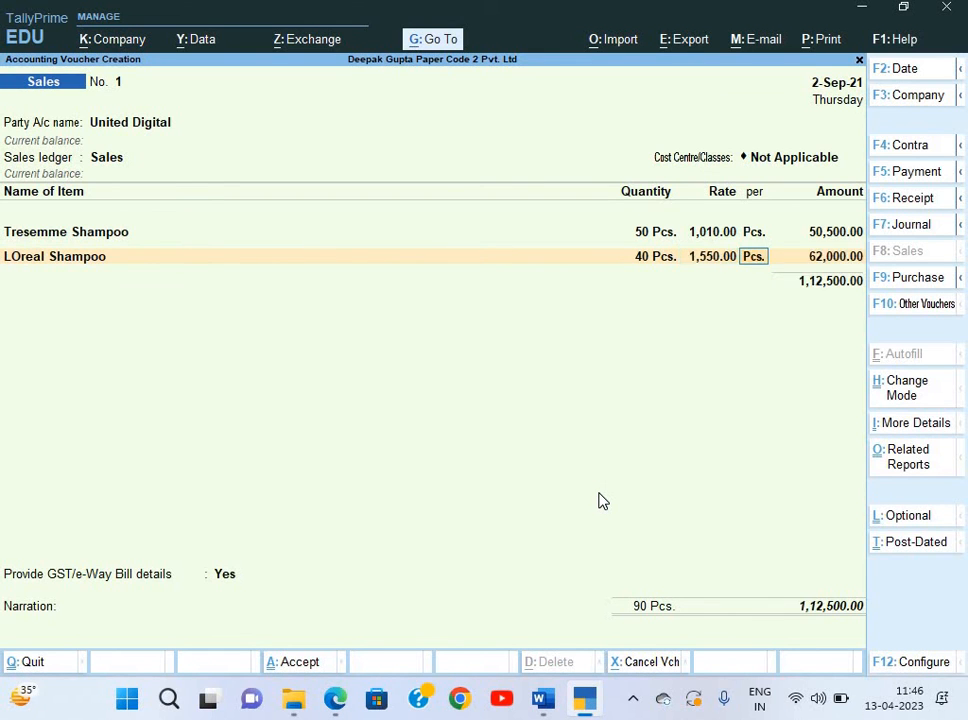
key(Return)
key(Return)
Check the invoice's tax amount in the PDF before the tax line.
key(alt+Tab)
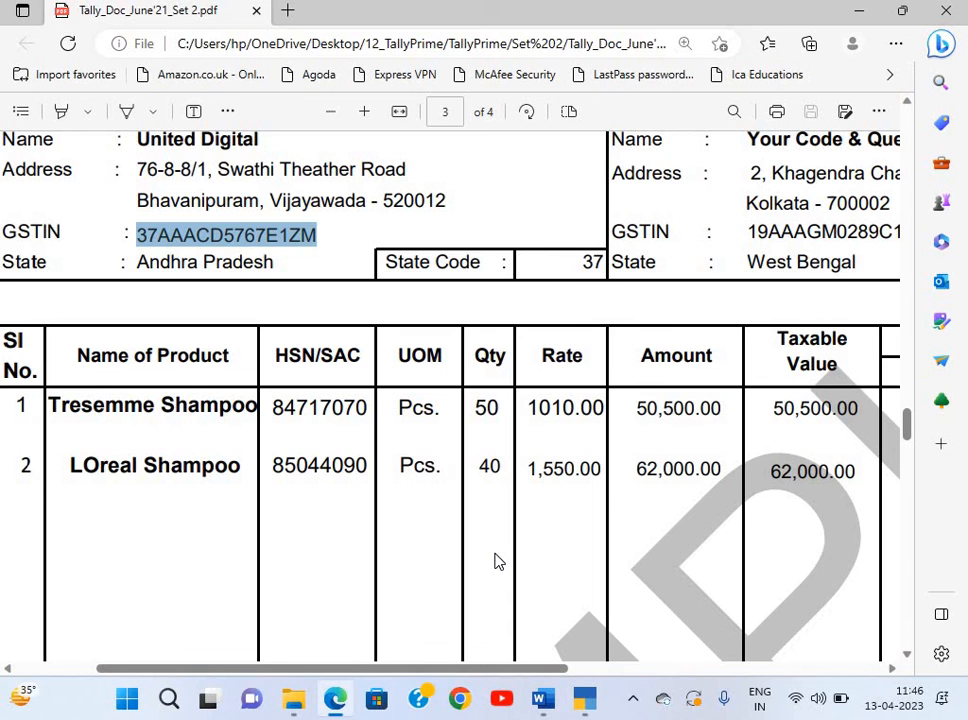
scroll(494, 562, right, 5)
scroll(494, 562, down, 5)
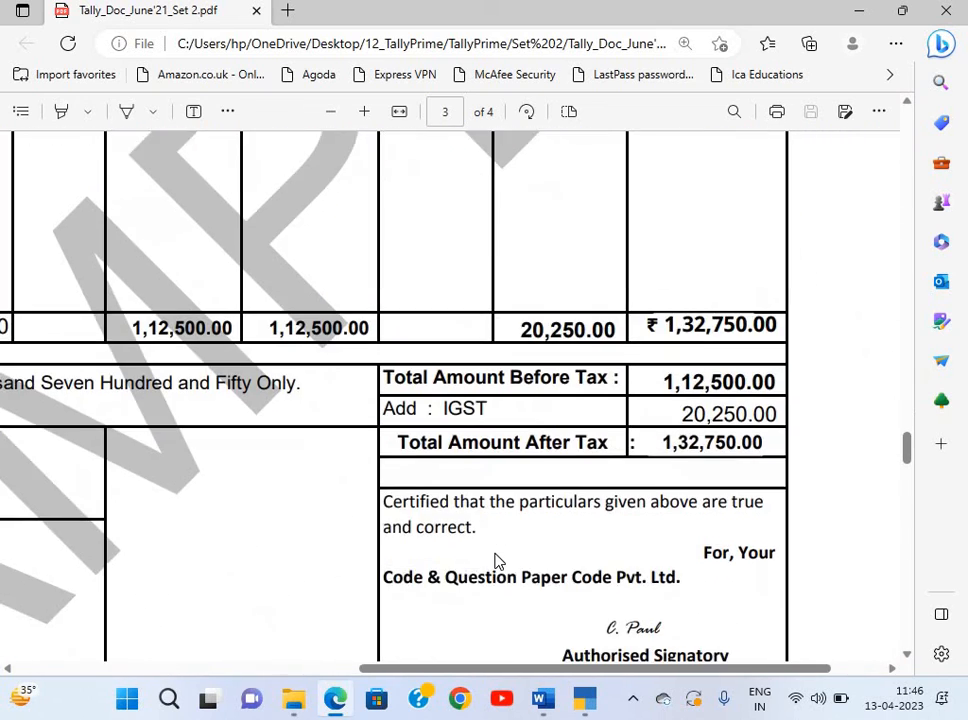
scroll(494, 562, left, 2)
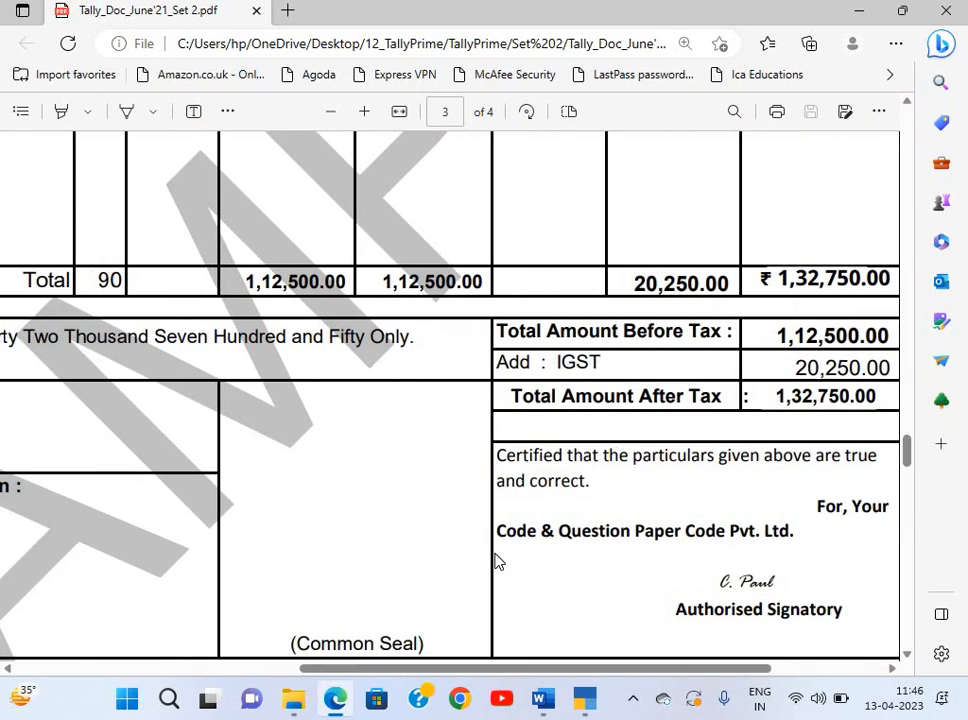
key(alt+Tab)
Create an IGST ledger under Duties & Taxes with duty type GST.
key(alt+c)
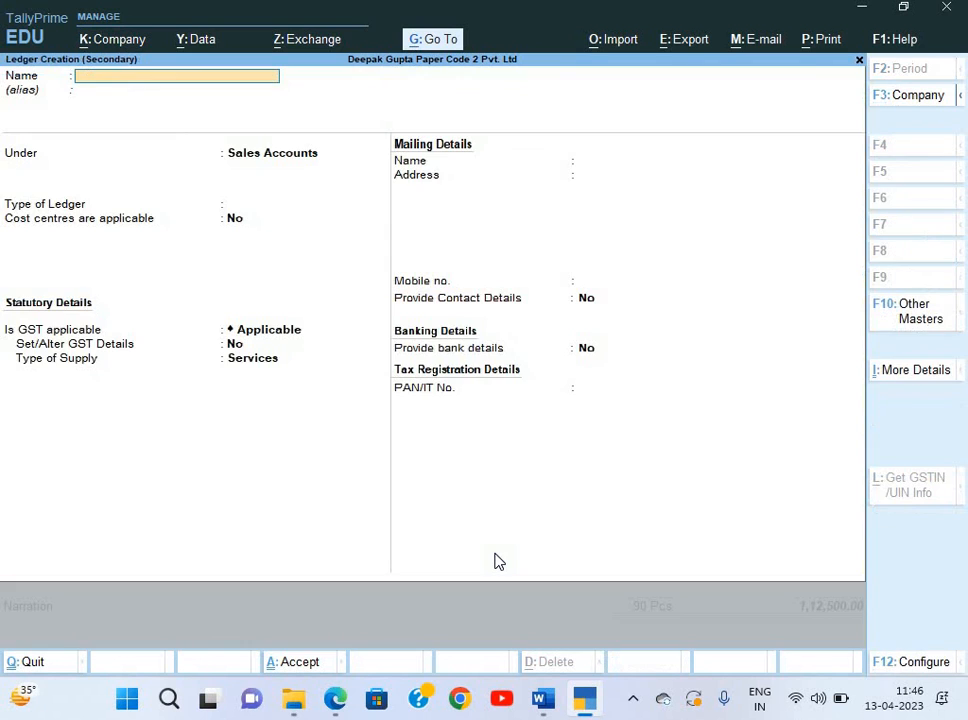
text(IGSTR)
key(Return)
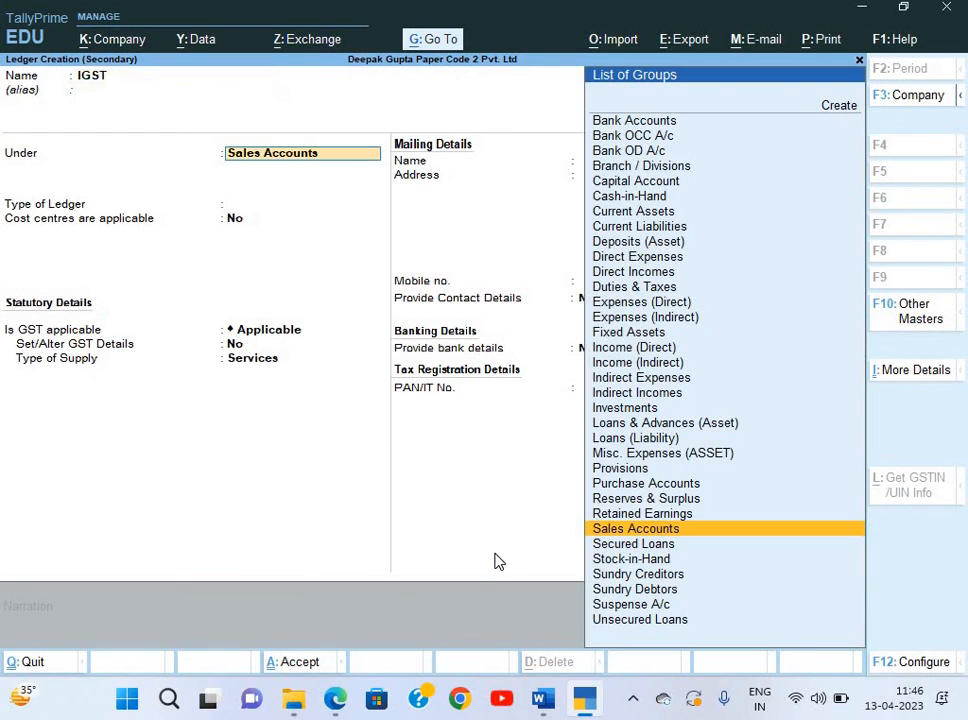
text(Du)
key(Return)
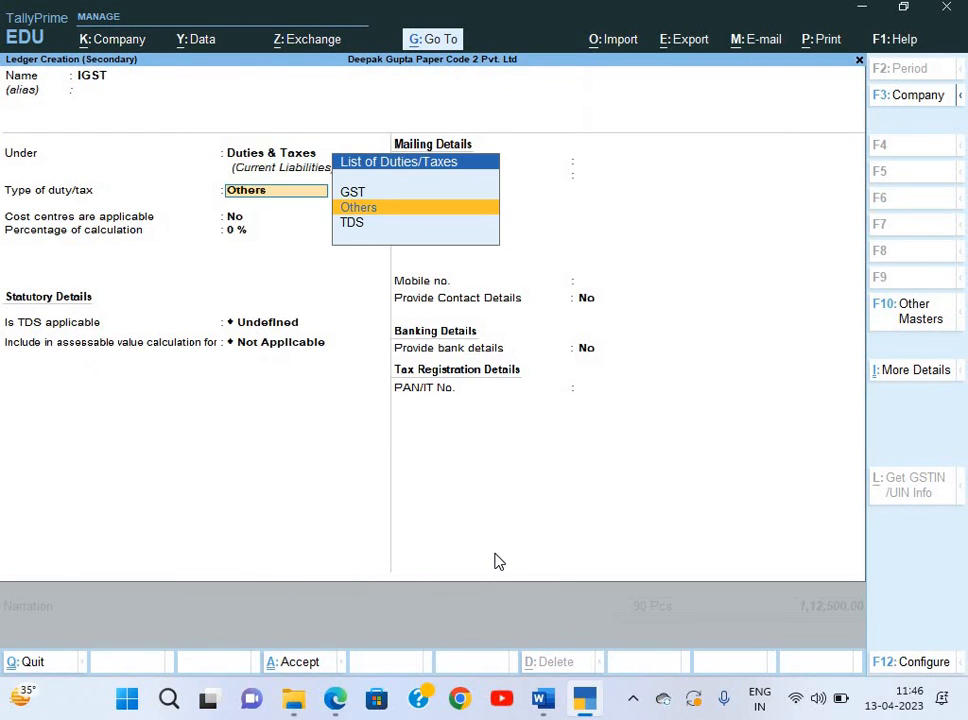
text(g)
key(Return)
Set IGST to Integrated Tax, rounding and TDS Not Applicable, and save it.
key(Down)
key(Down)
key(Return)
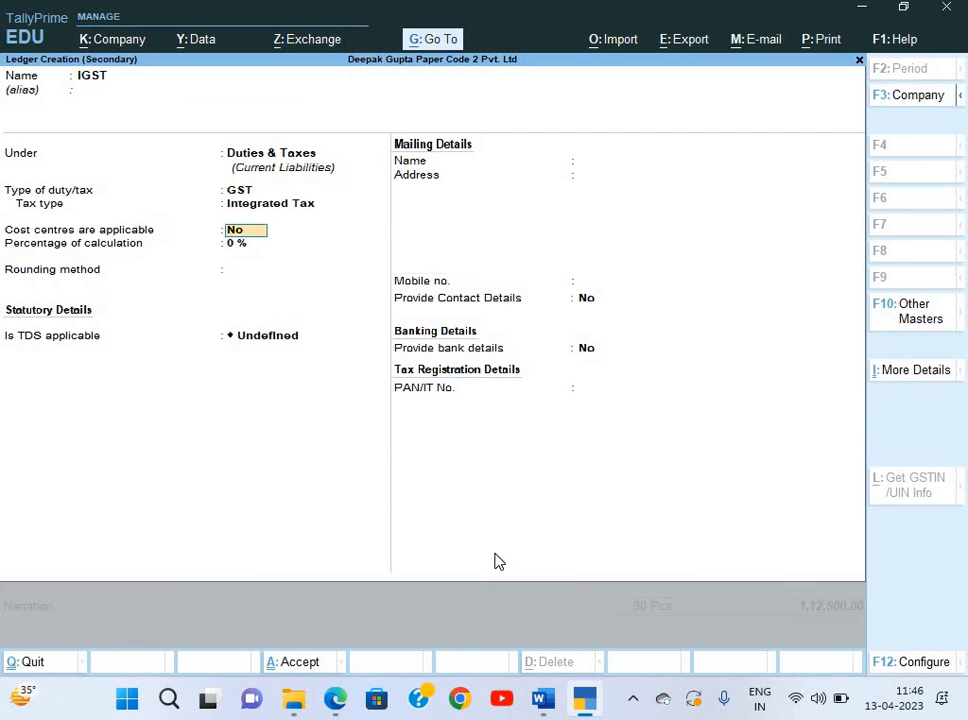
key(Return)
key(Return)
key(Return)
key(Down)
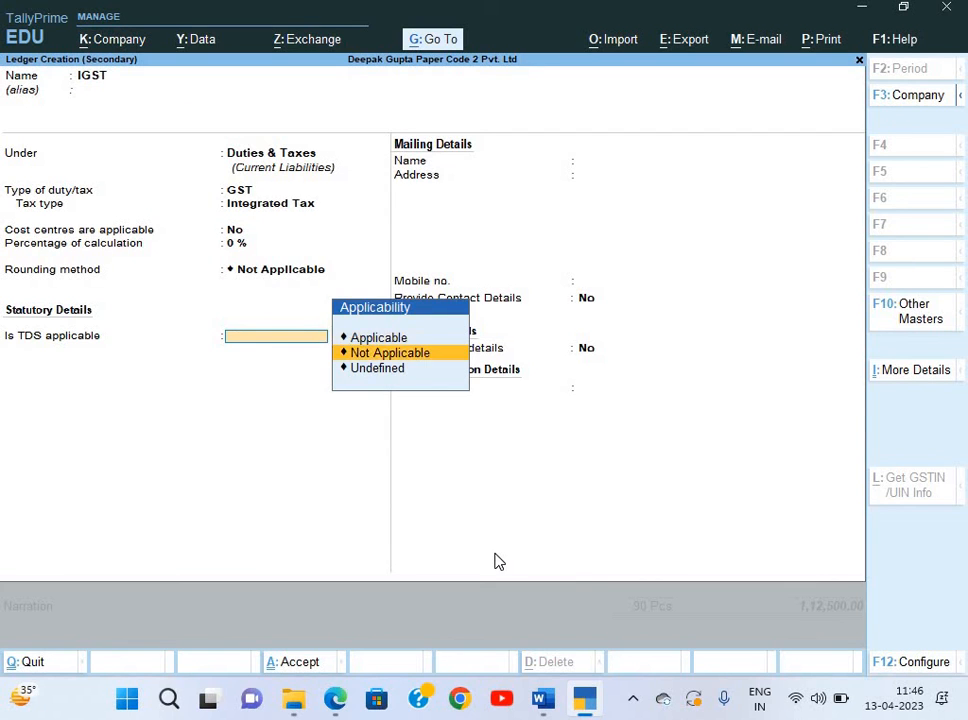
key(Return)
key(ctrl+a)
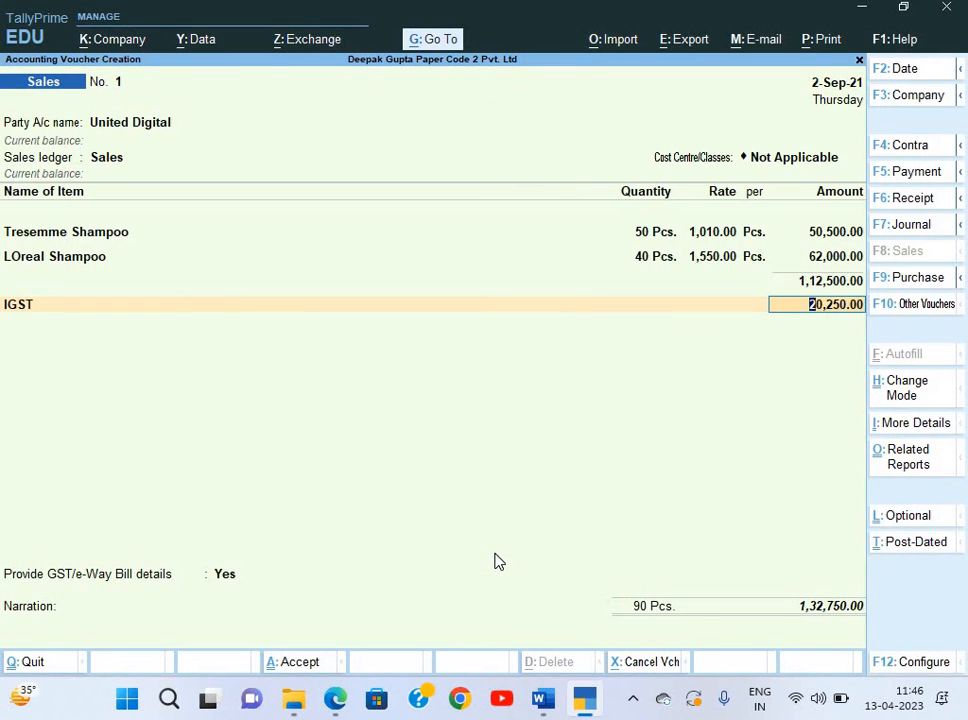
key(alt+Tab)
key(alt+Tab)
Accept the 20,250.00 IGST amount, skip the GST details and start a New Ref bill allocation.
key(Return)
key(Return)
key(Up)
key(Return)
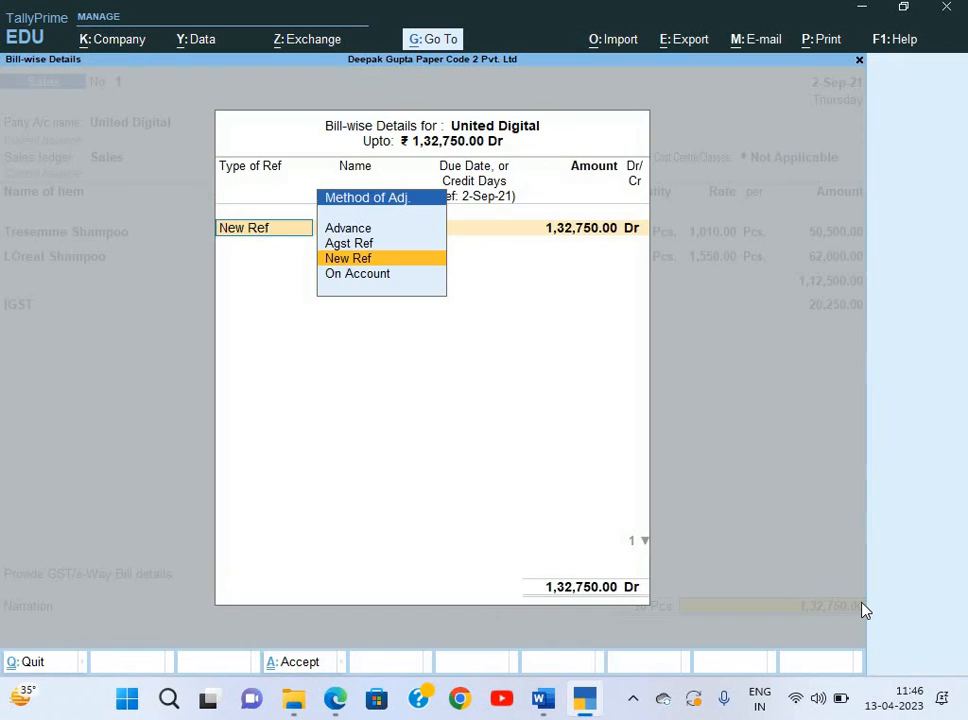
key(Return)
key(Return)
key(Return)
key(Return)
key(BackSpace)
key(BackSpace)
key(BackSpace)
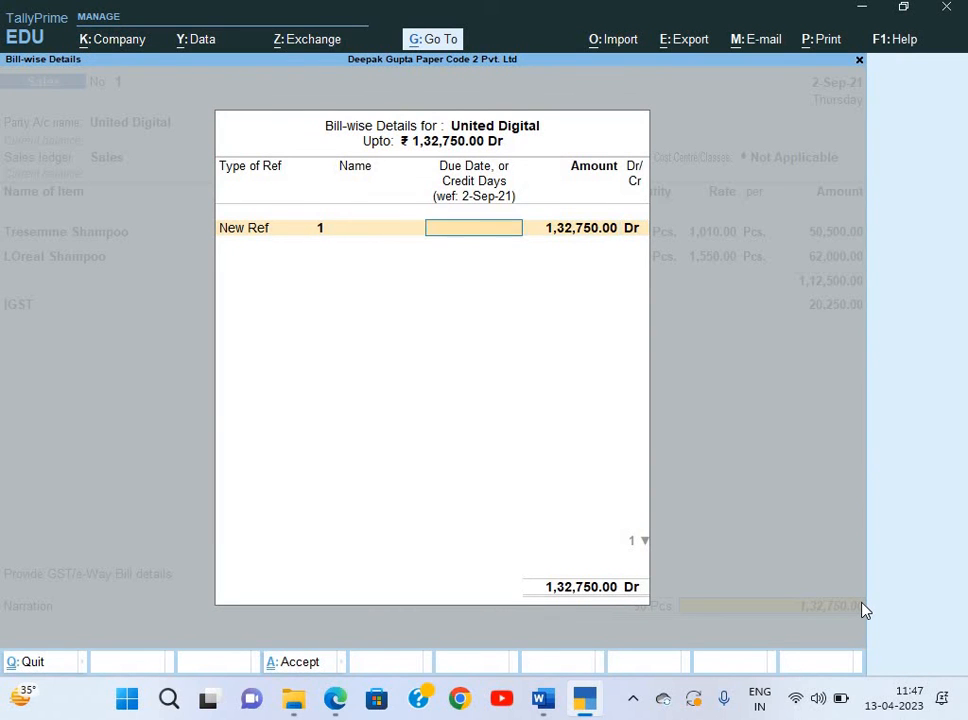
Name the new bill reference INV/010/20-21, copied from the invoice PDF.
key(alt+Tab)
scroll(597, 478, up, 15)
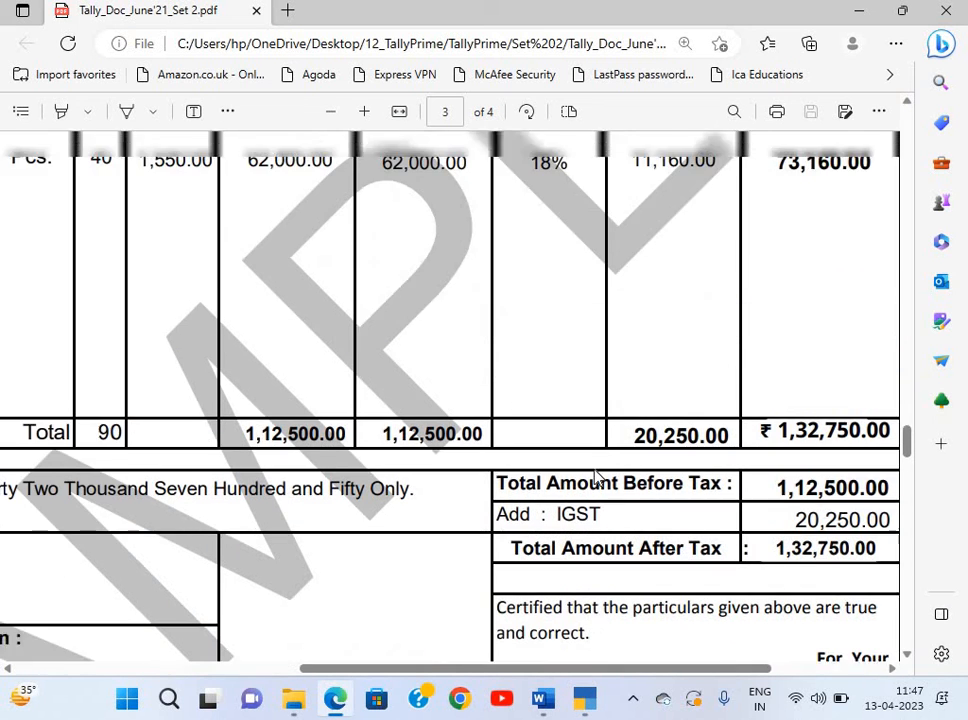
scroll(227, 426, up, 1)
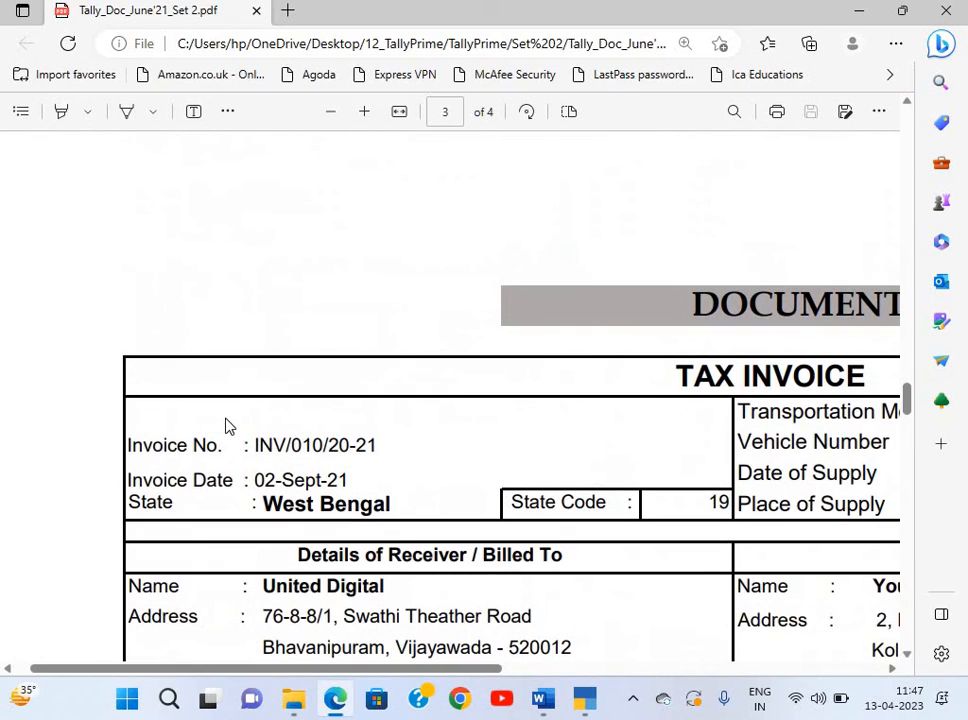
scroll(227, 426, right, 4)
scroll(227, 426, left, 2)
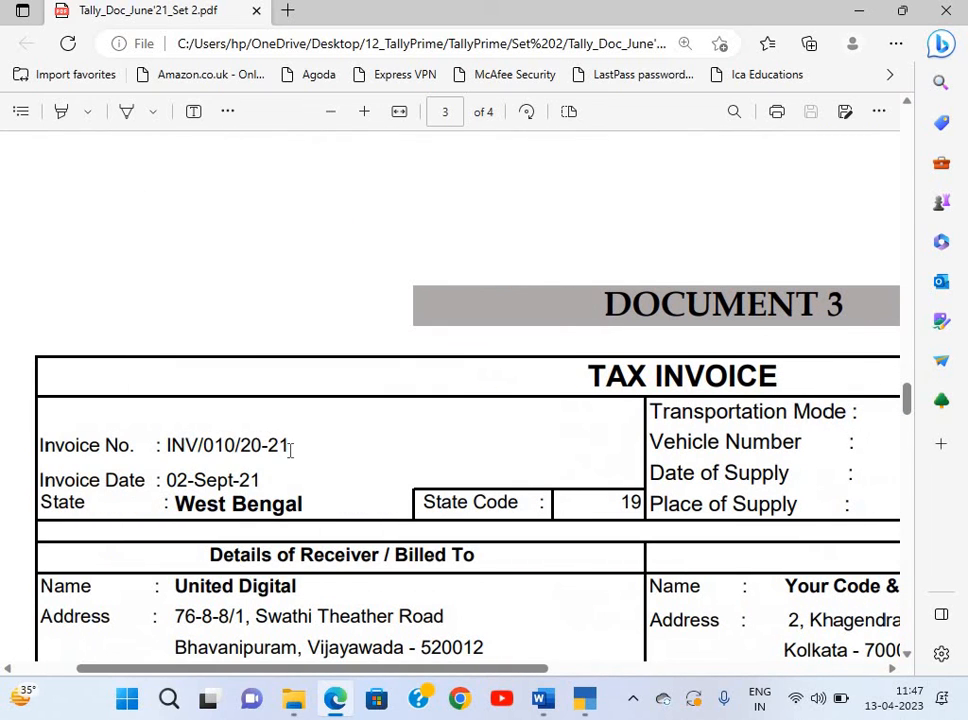
drag(290, 447, 167, 447)
click(169, 447)
drag(262, 449, 307, 454)
key(alt+Tab)
key(ctrl+alt+v)
key(Return)
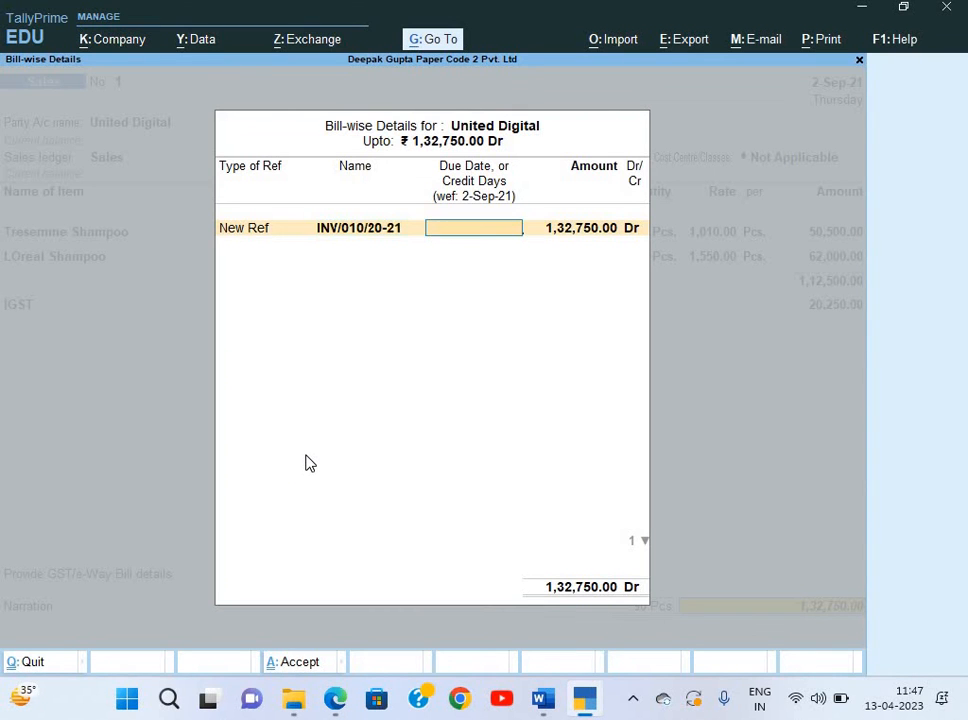
key(Return)
key(Return)
key(Return)
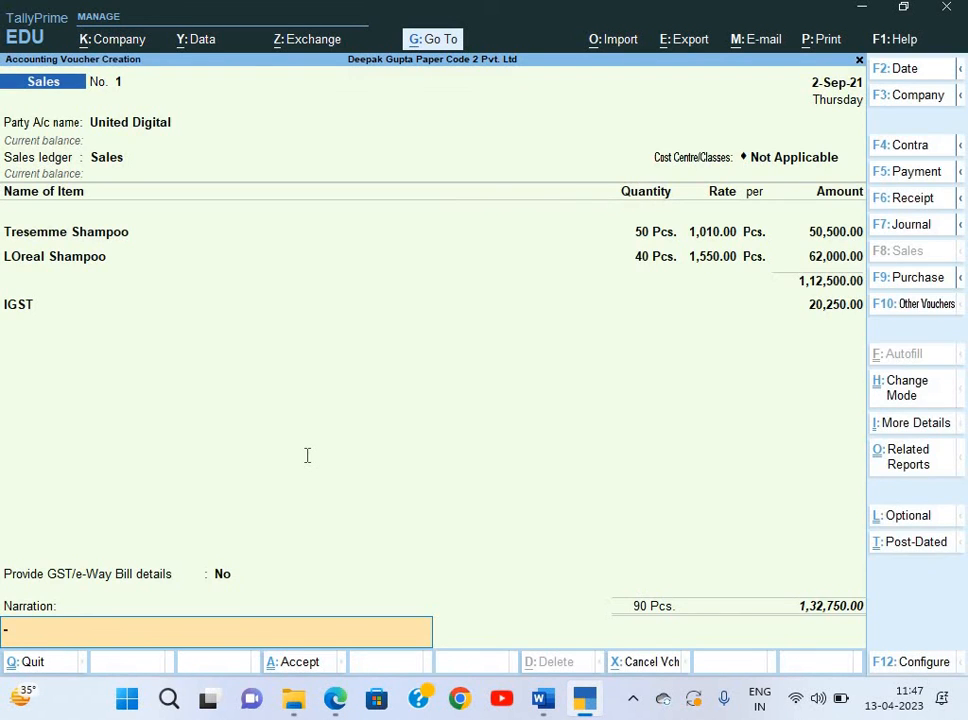
Save the United Digital sales voucher with narration 'Being goods sold', answering the e-Way Bill prompt.
key(alt+Tab)
scroll(307, 455, down, 3)
scroll(307, 455, down, 2)
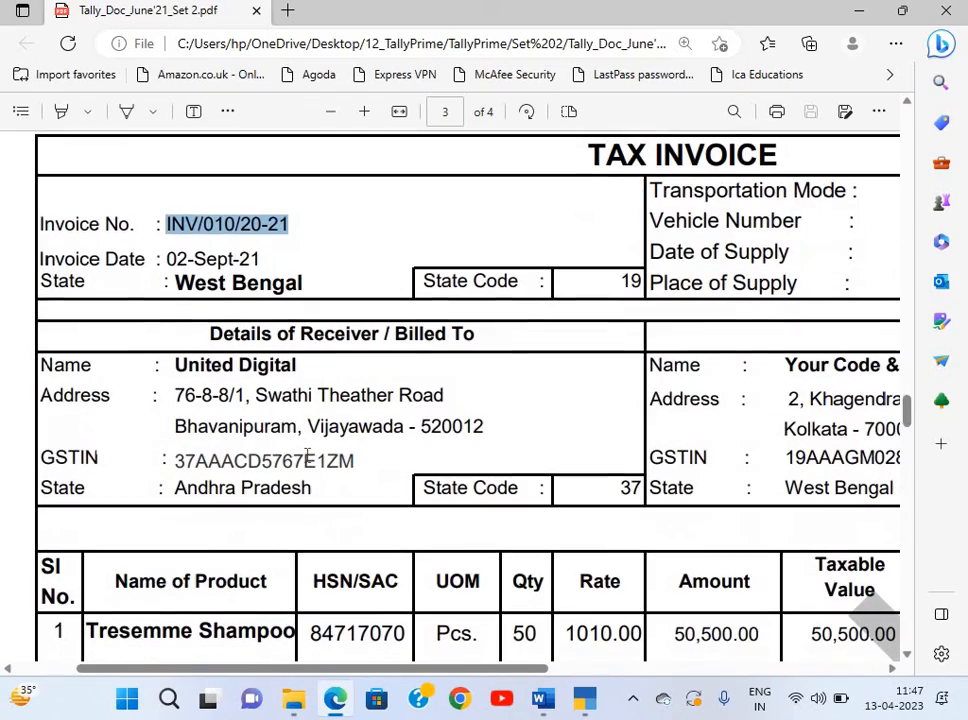
scroll(307, 455, right, 4)
scroll(307, 455, down, 6)
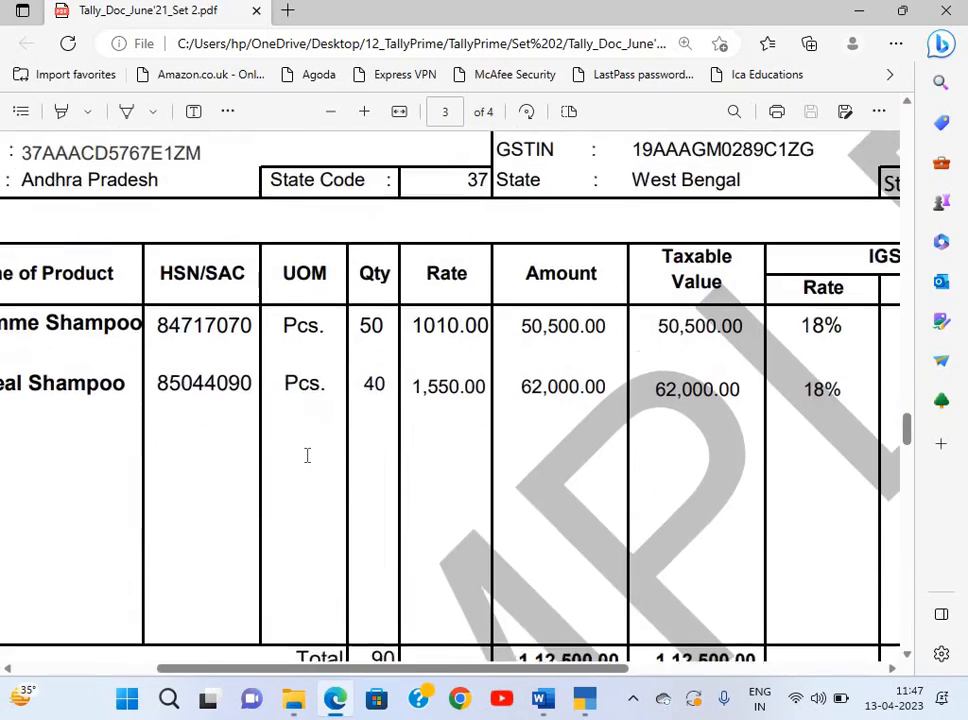
scroll(307, 455, up, 6)
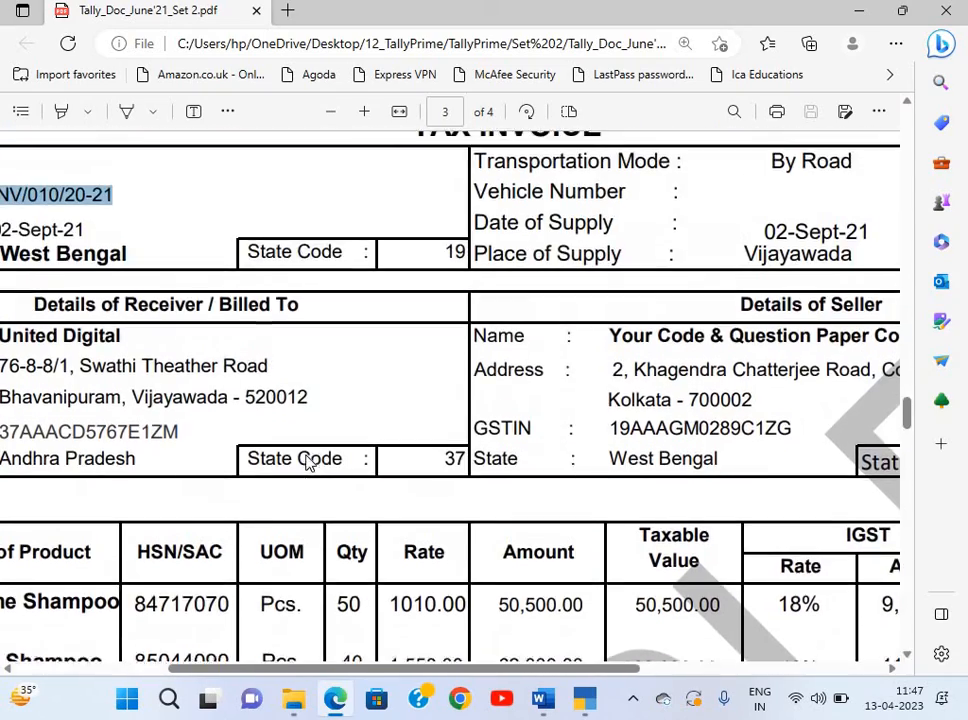
key(alt+Tab)
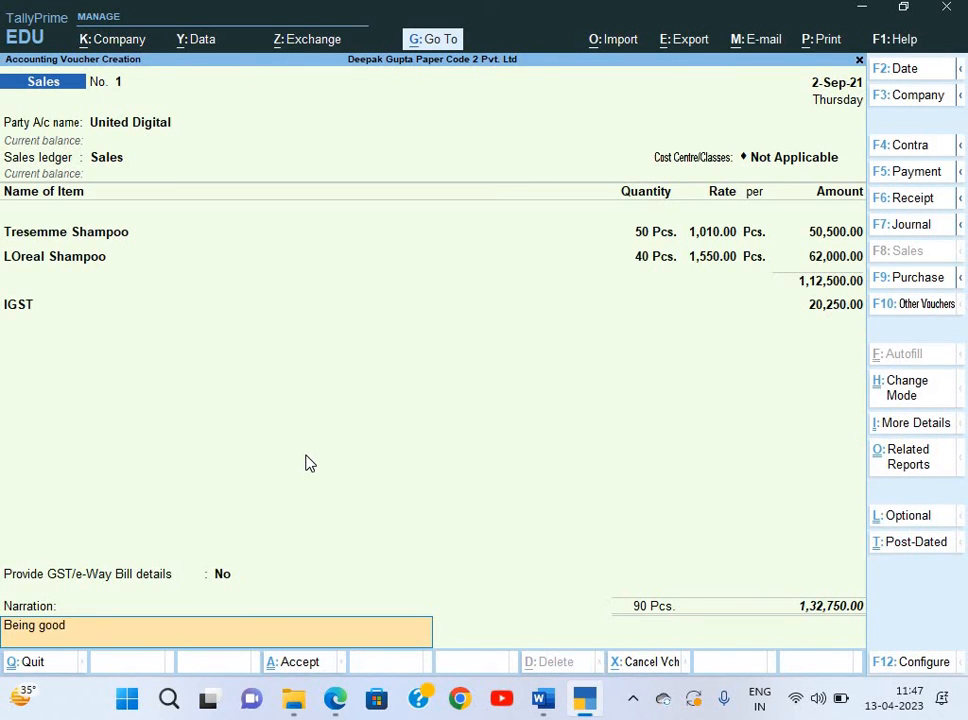
key(Return)
key(Return)
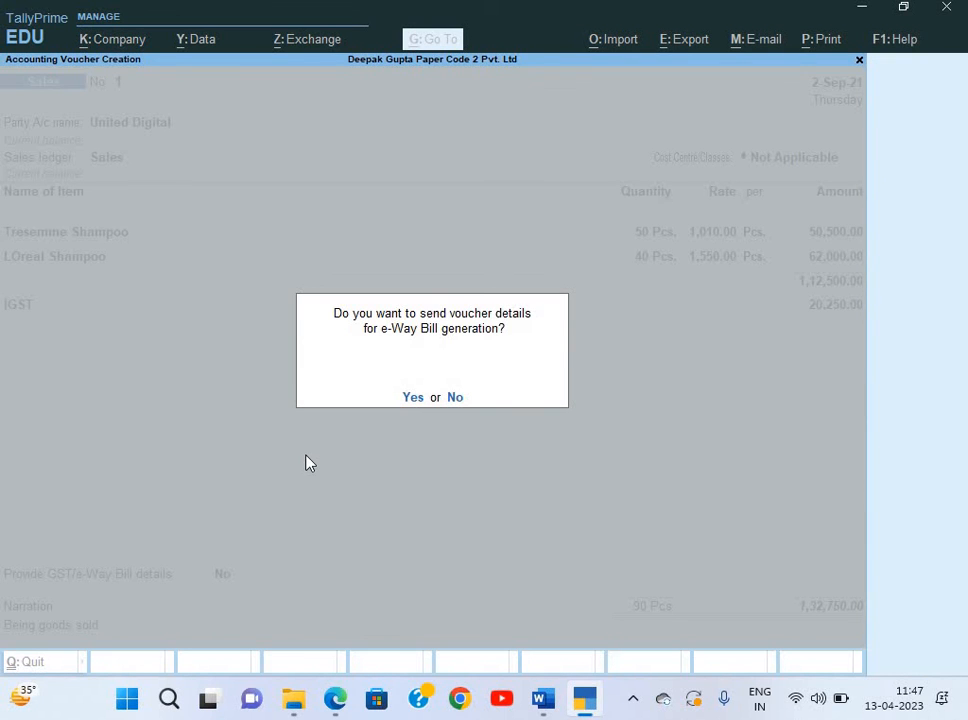
key(Return)
key(Return)
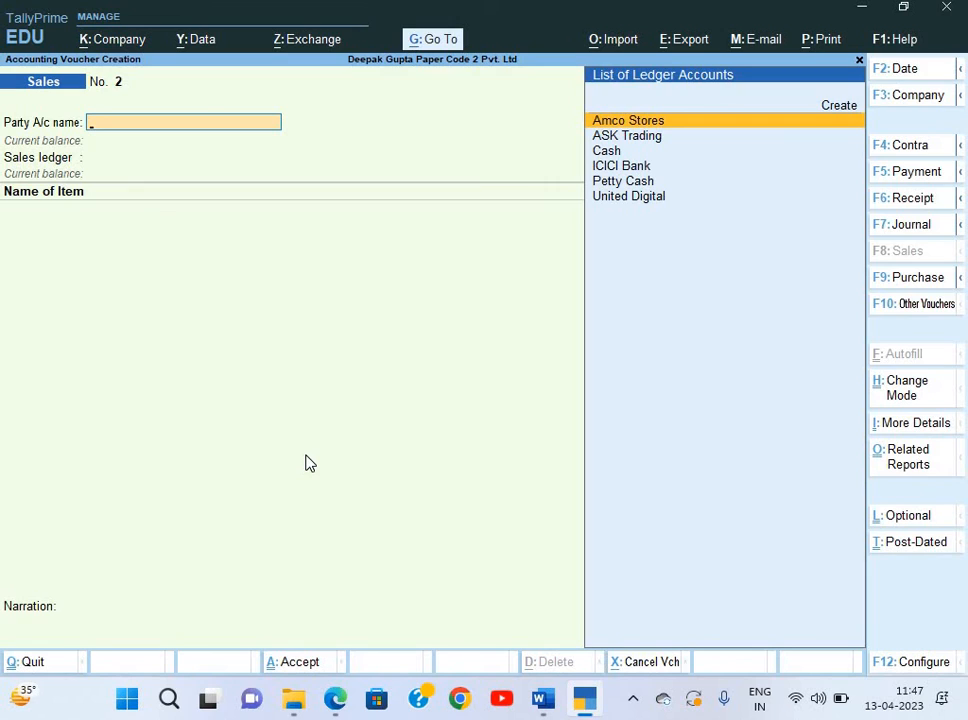
key(alt+Tab)
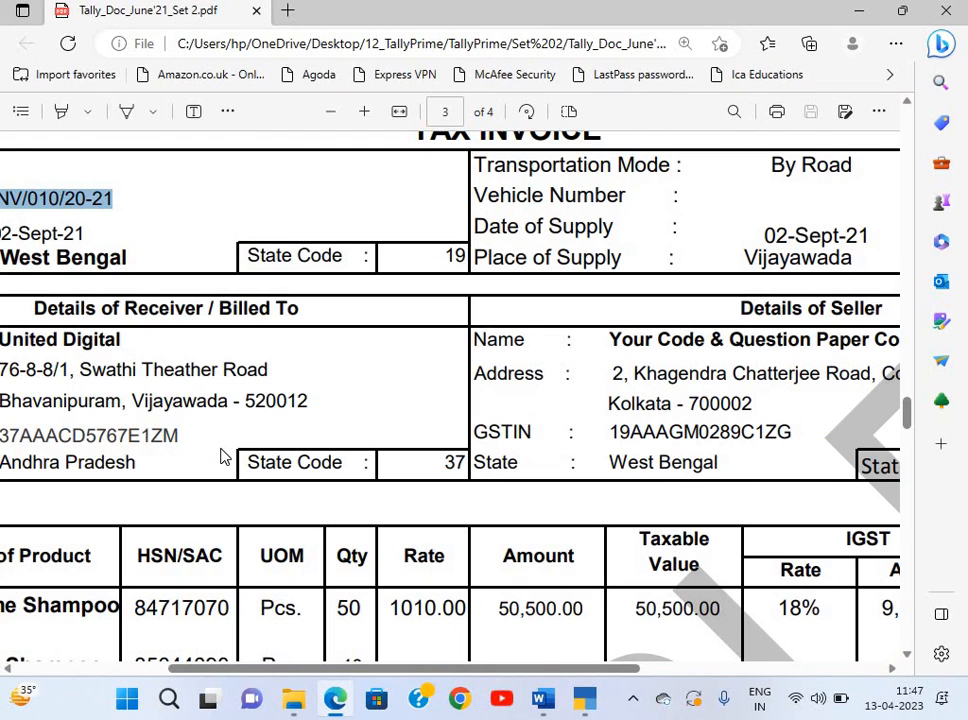
ctrl+scroll(222, 456, down, 3)
scroll(222, 456, down, 5)
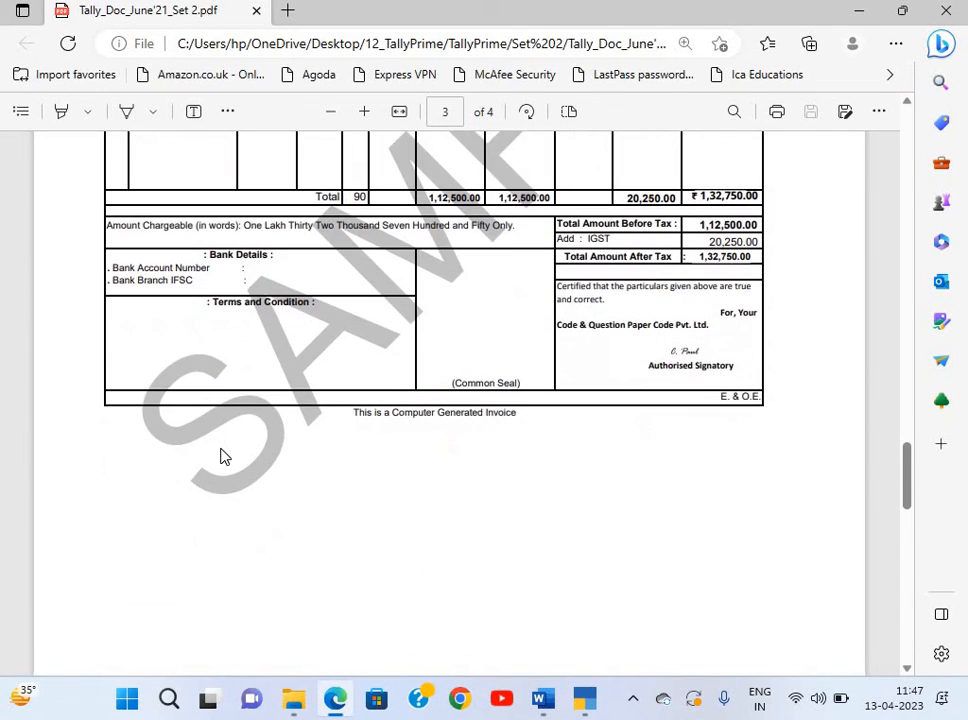
key(alt+Tab)
key(alt+Tab)
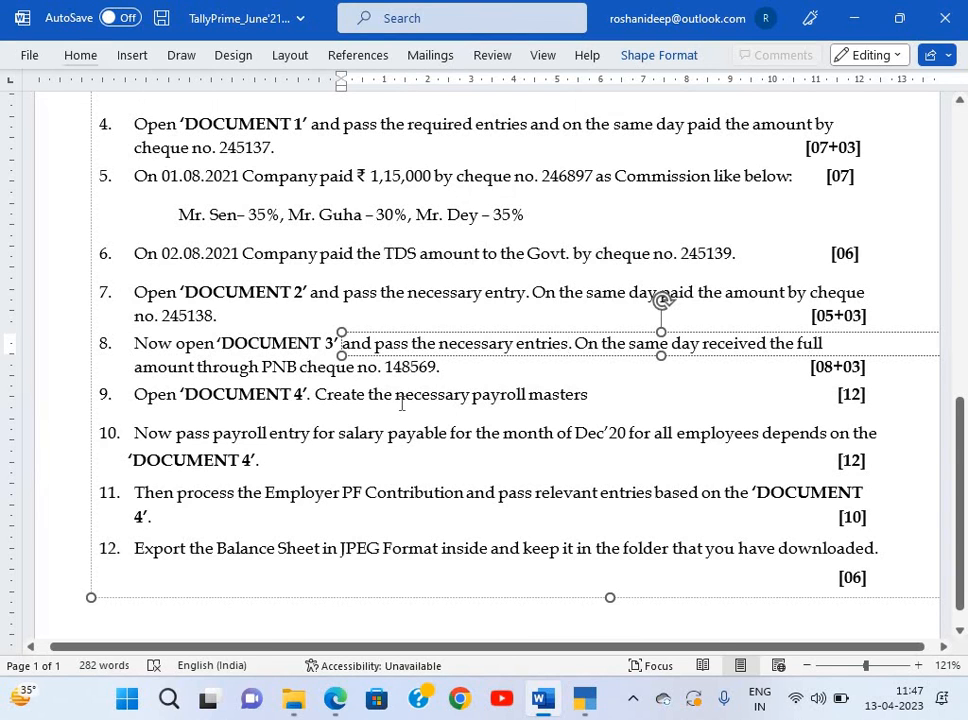
key(alt+Tab)
scroll(401, 402, down, 6)
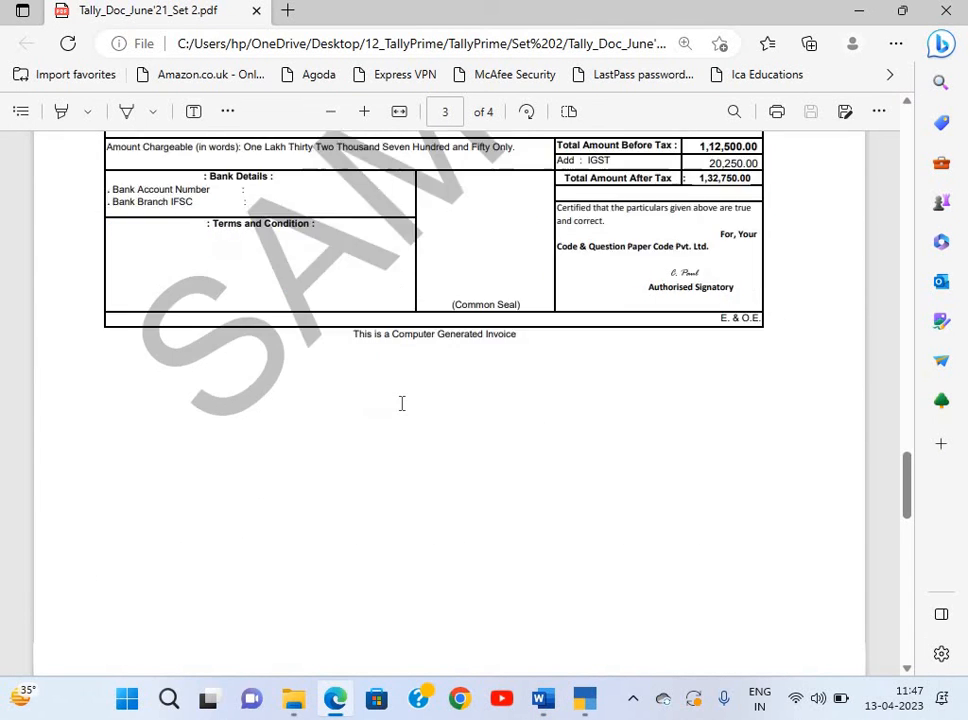
ctrl+scroll(401, 403, up, 5)
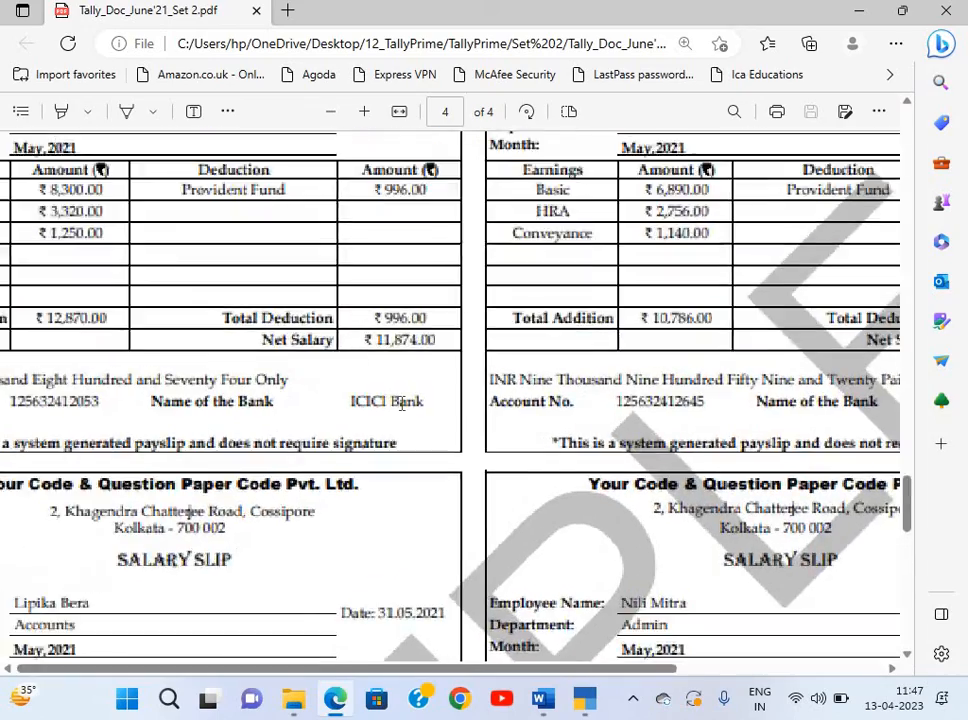
scroll(401, 403, up, 3)
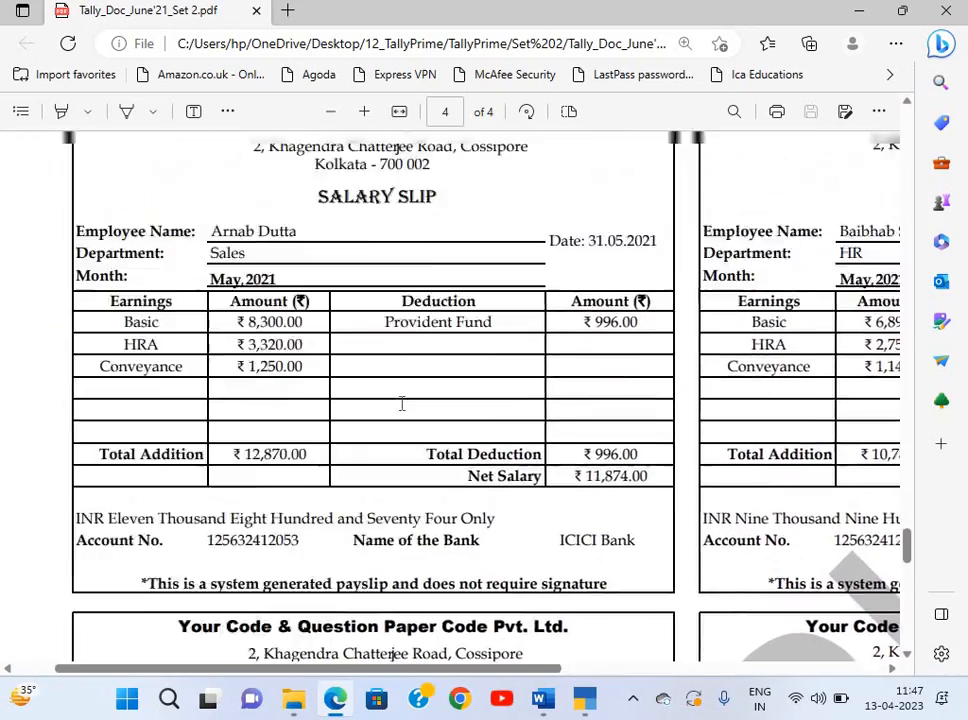
scroll(403, 403, down, 1)
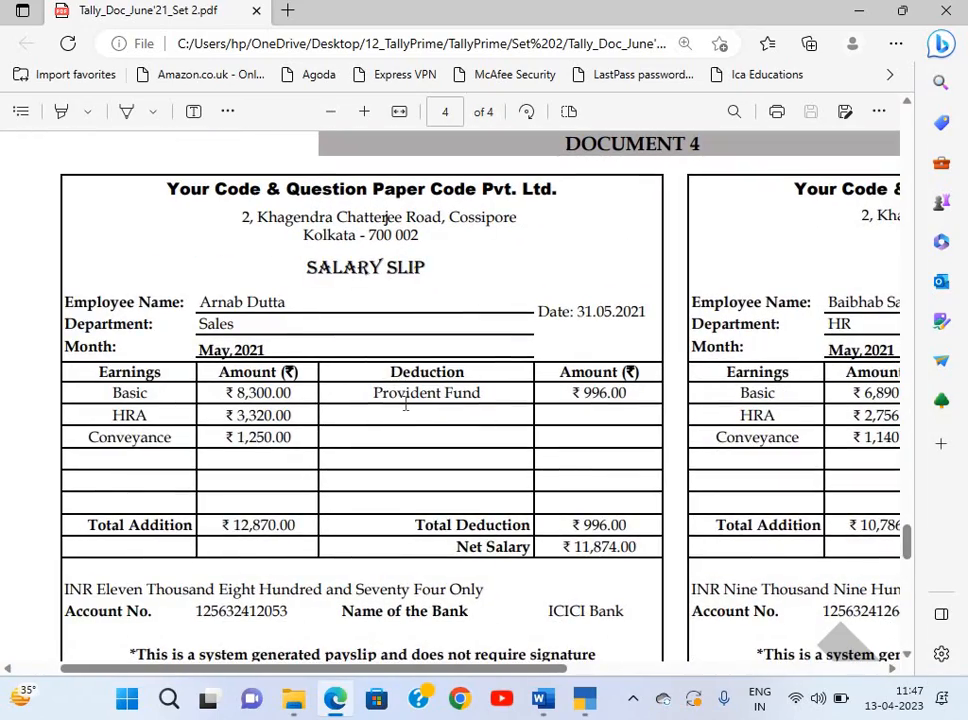
key(alt+Tab)
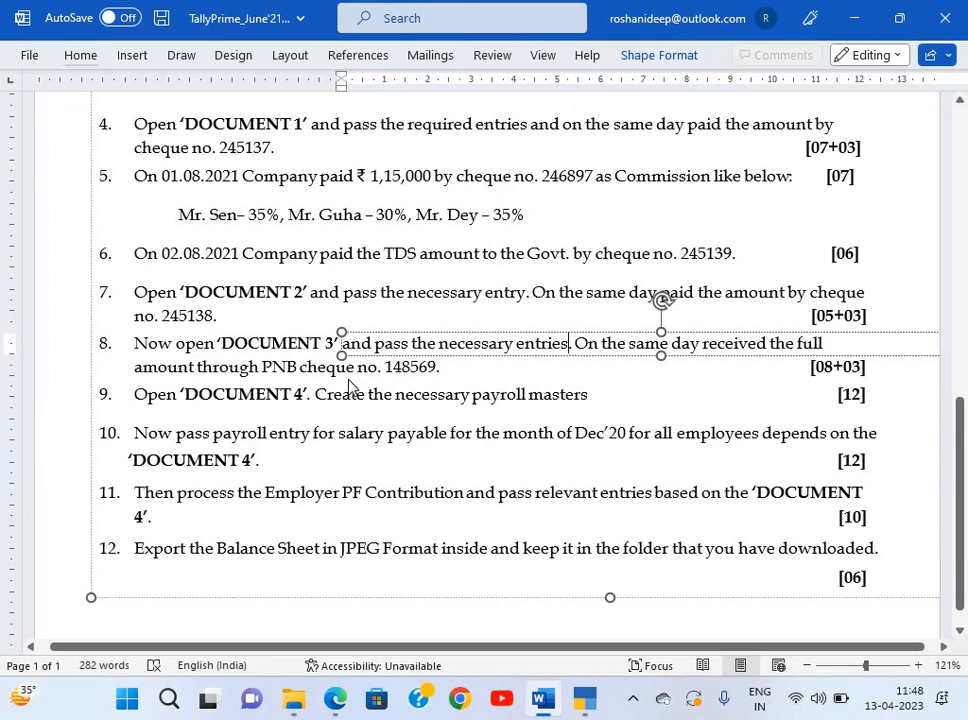
key(alt+Tab)
key(alt+Tab)
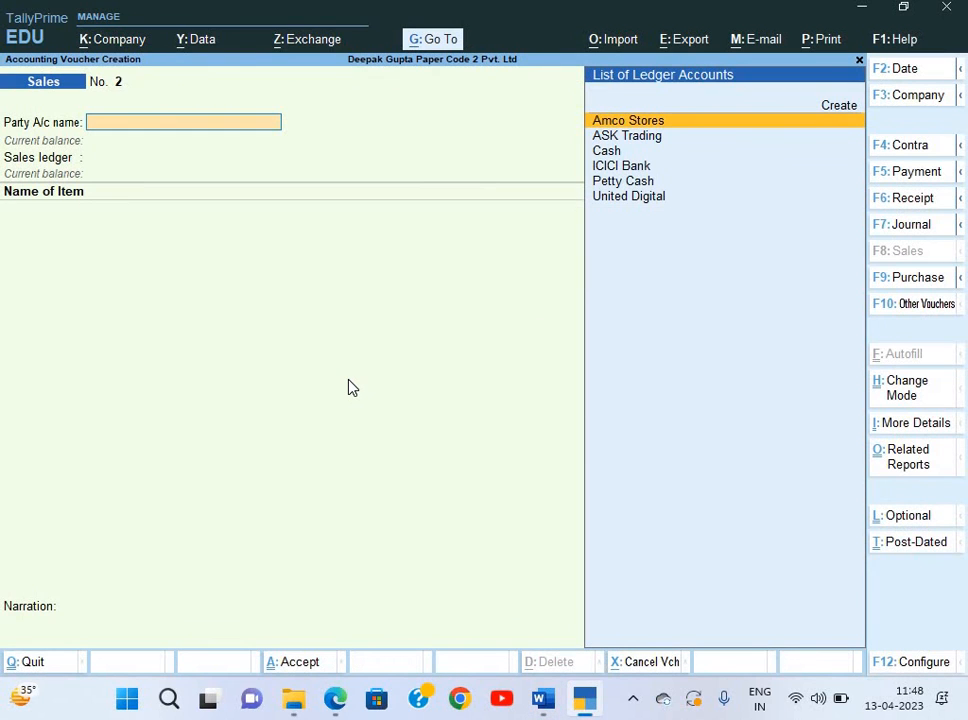
Switch to a Receipt voucher and credit United Digital 1,32,750.
key(F6)
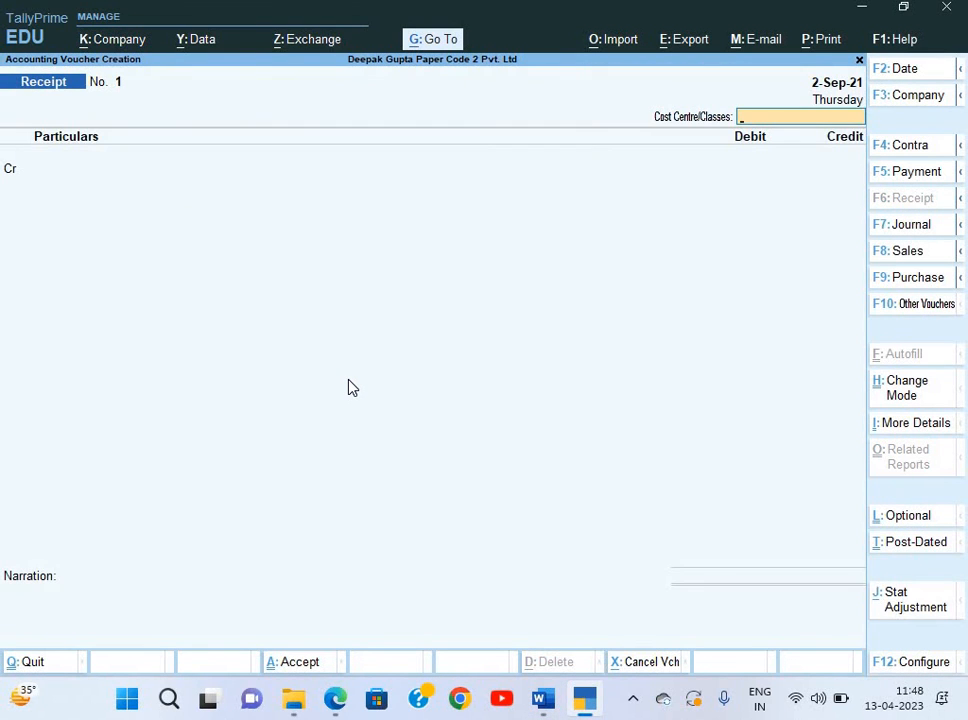
key(Return)
key(Down)
key(Down)
key(Down)
key(Down)
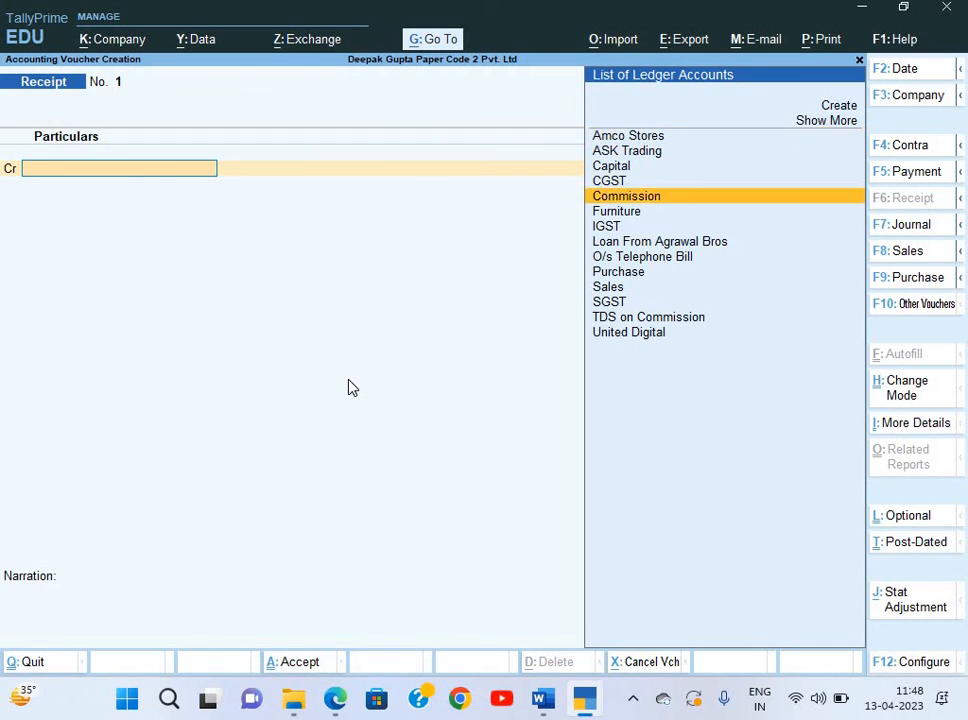
key(Down)
key(Down)
key(Down)
key(Down)
key(Down)
key(Down)
key(Down)
key(Down)
key(Down)
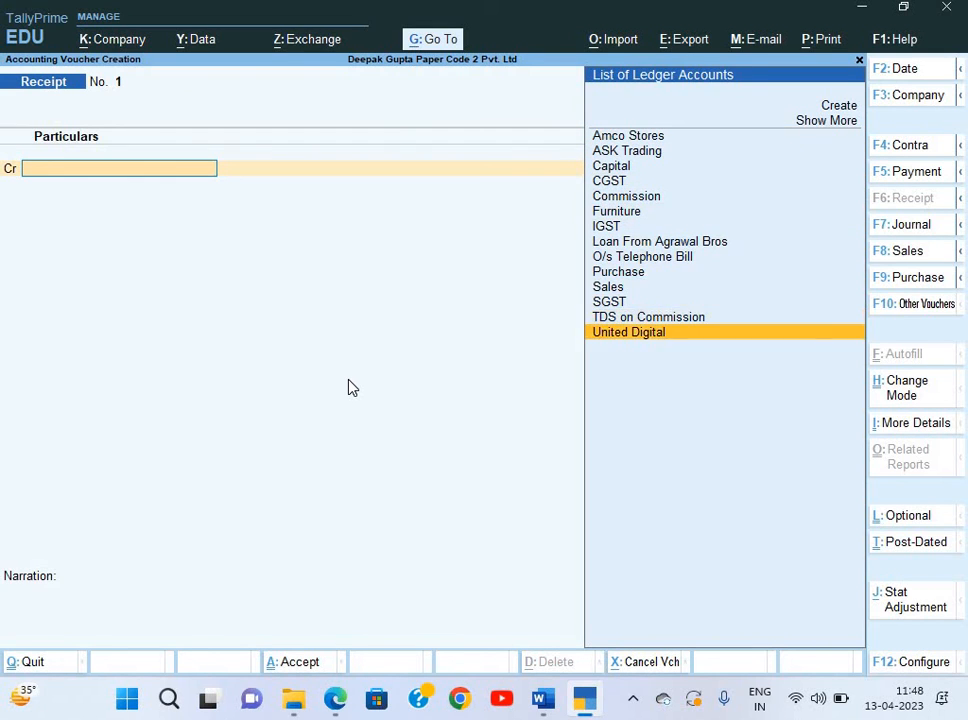
key(Return)
text(132000)
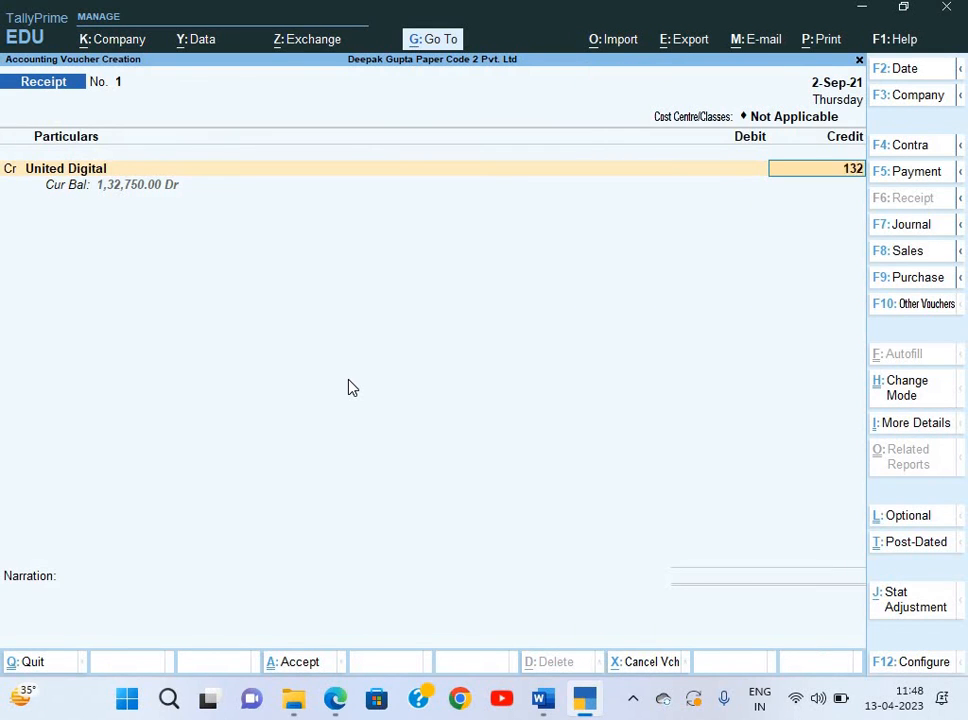
key(BackSpace)
key(BackSpace)
key(BackSpace)
text(750)
key(Return)
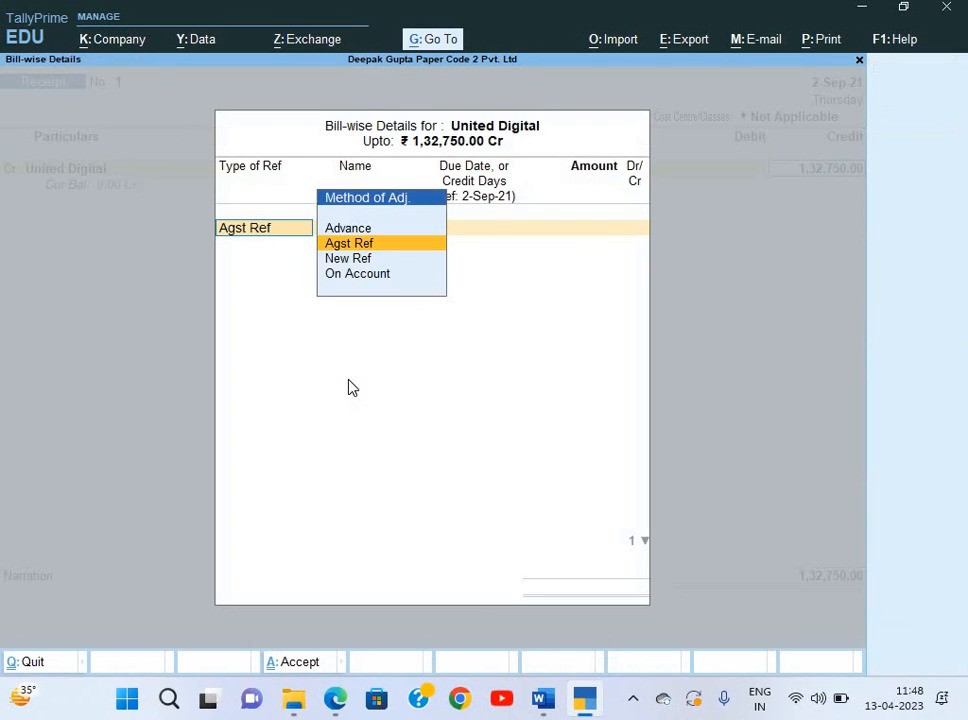
Adjust the credit against bill INV/010/20-21 and pick ICICI Bank as the debit ledger.
key(Return)
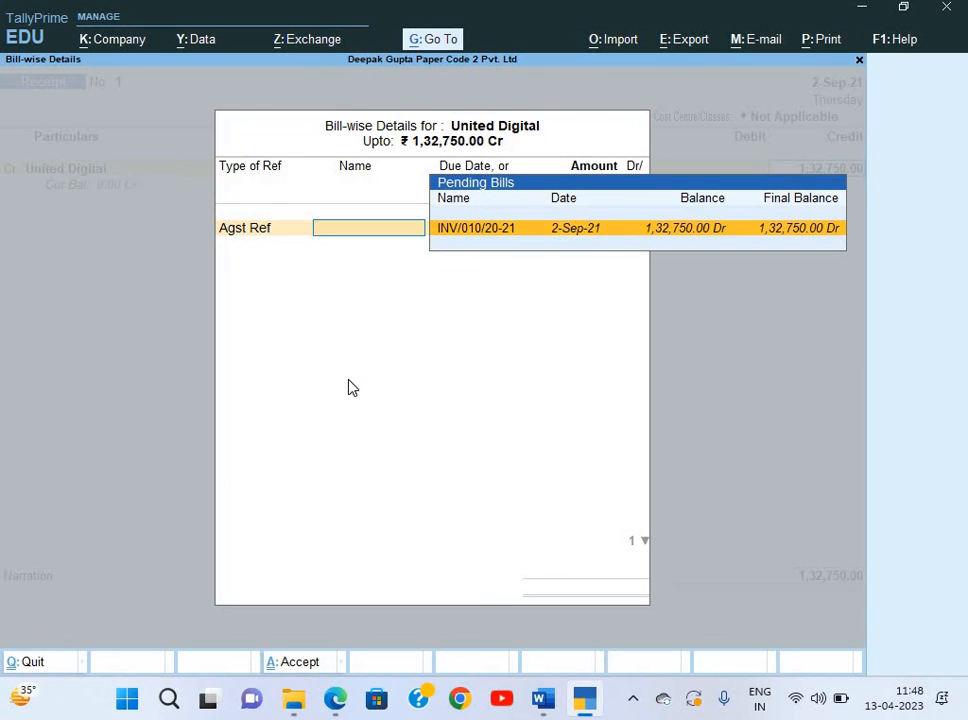
key(Return)
key(Return)
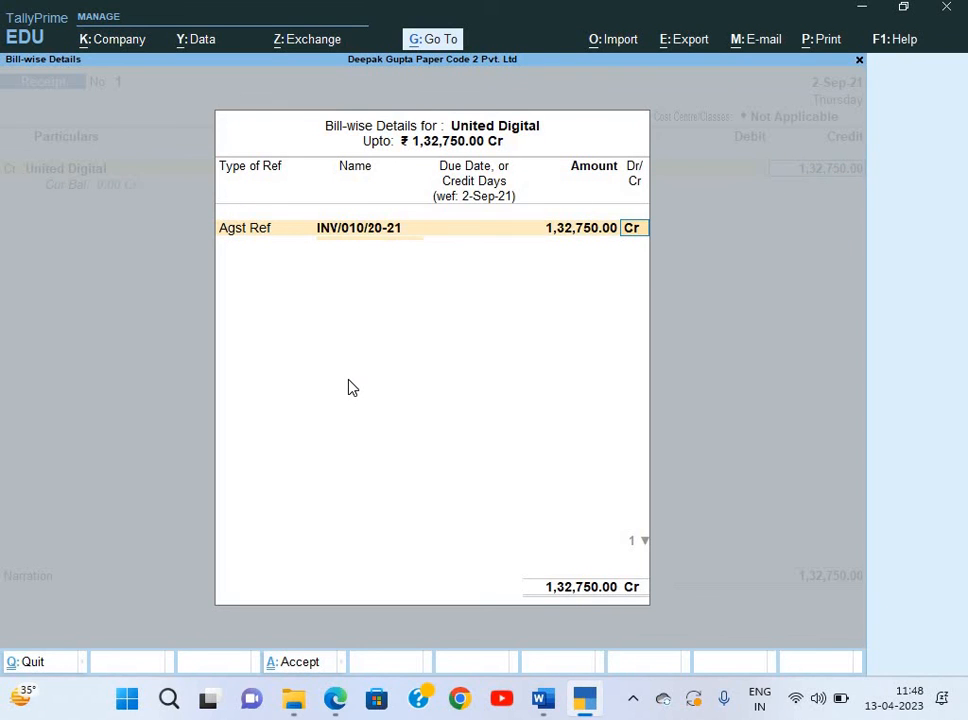
key(Return)
key(Return)
key(Down)
key(Down)
key(Down)
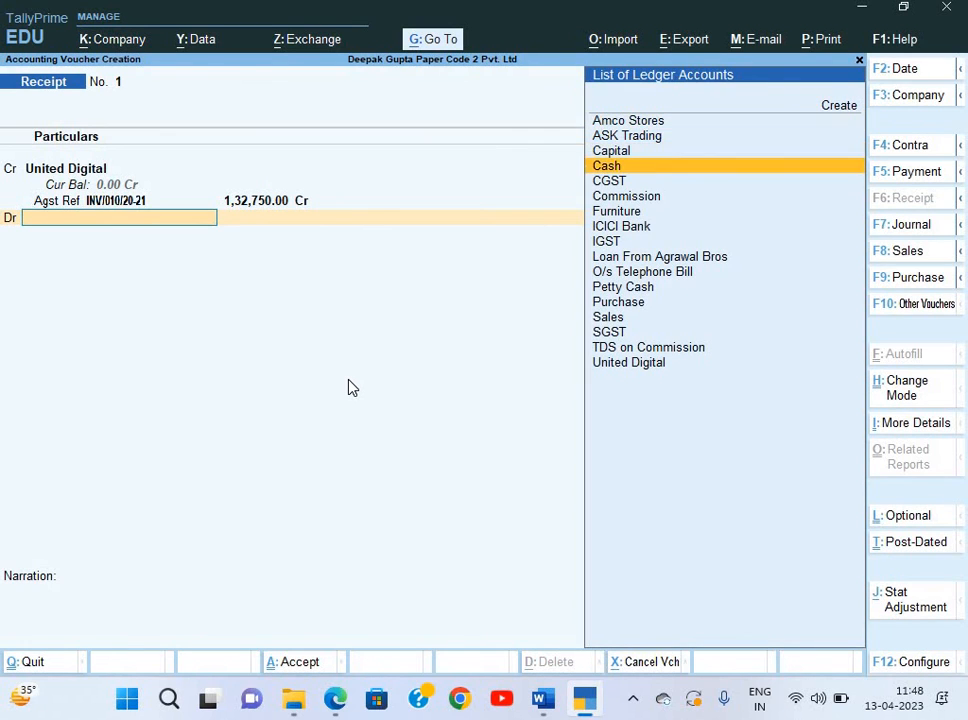
key(Down)
key(Down)
key(Down)
key(Down)
key(Return)
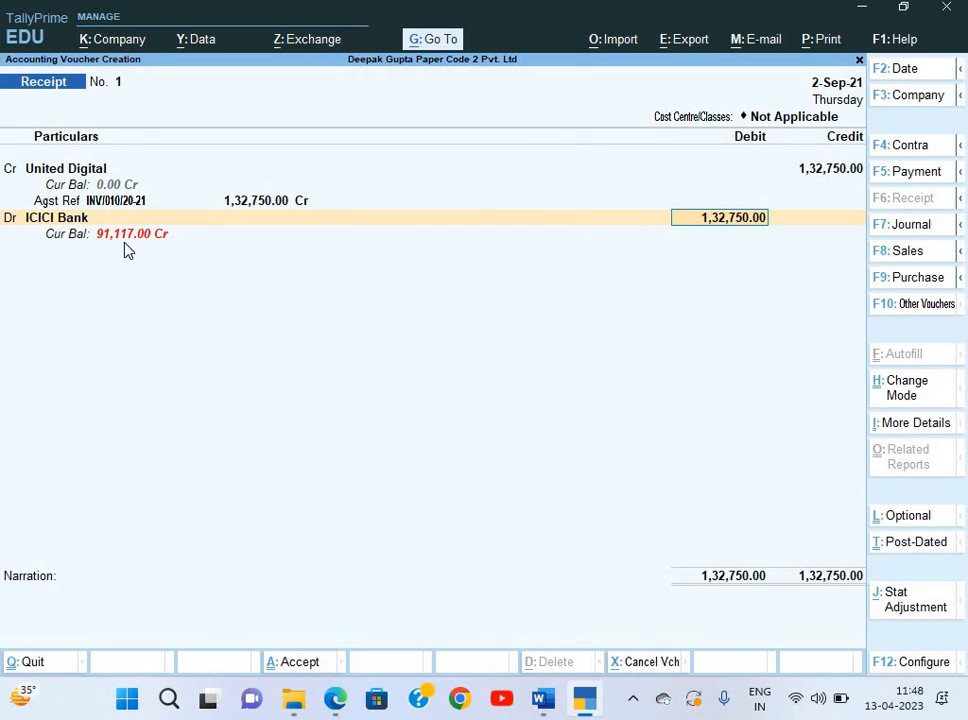
Record cheque number 148569 drawn on PNB in the ICICI Bank allocation.
key(Return)
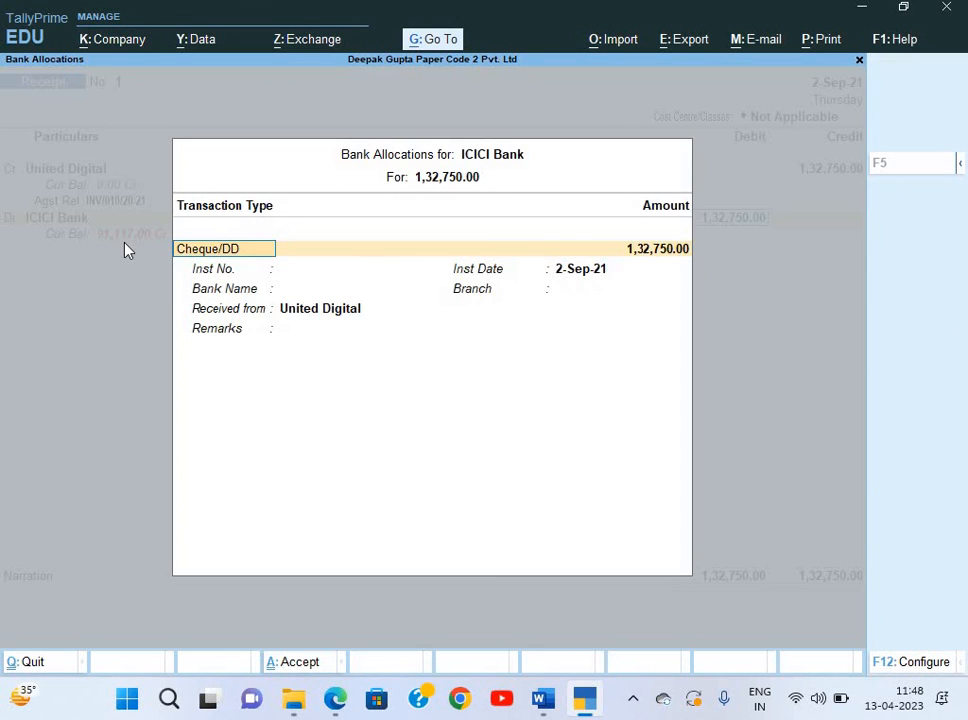
key(Return)
key(alt+Tab)
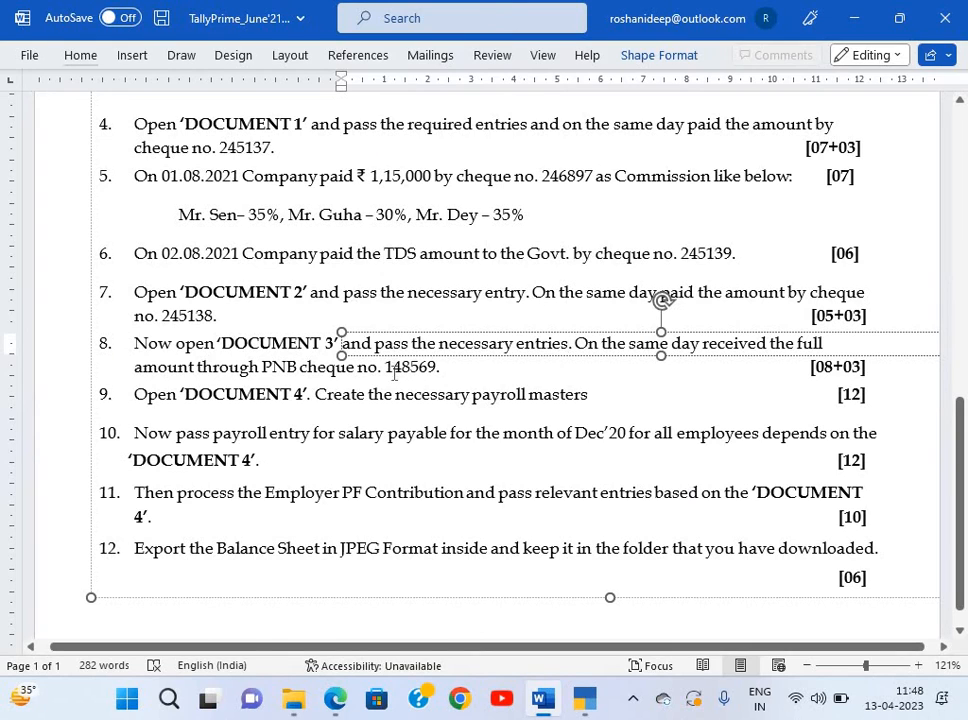
key(alt+Tab)
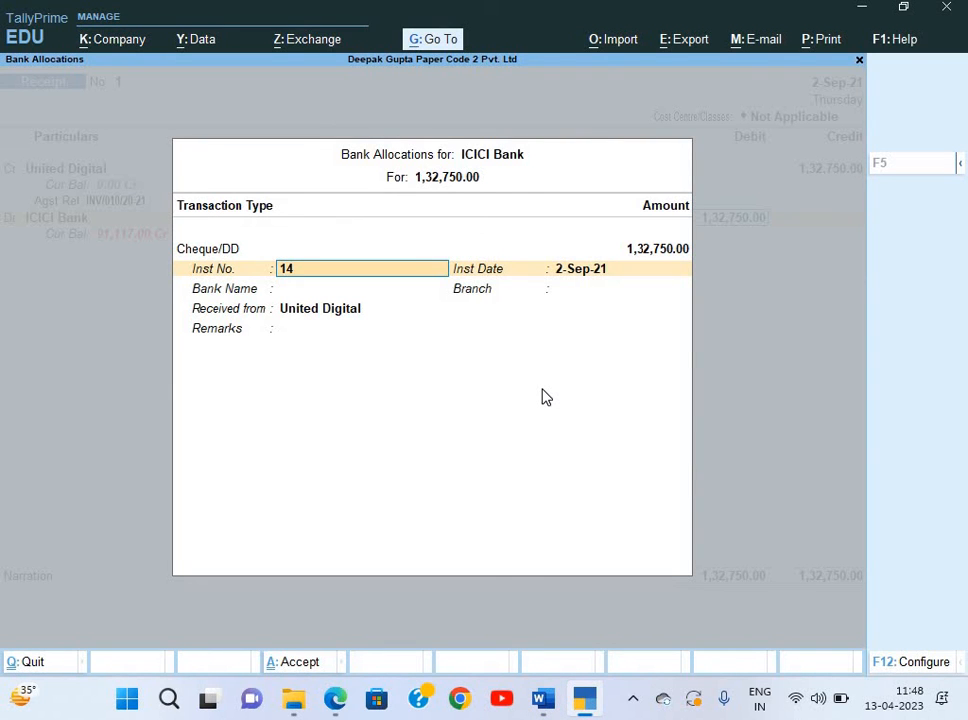
text(148569)
key(Return)
key(Return)
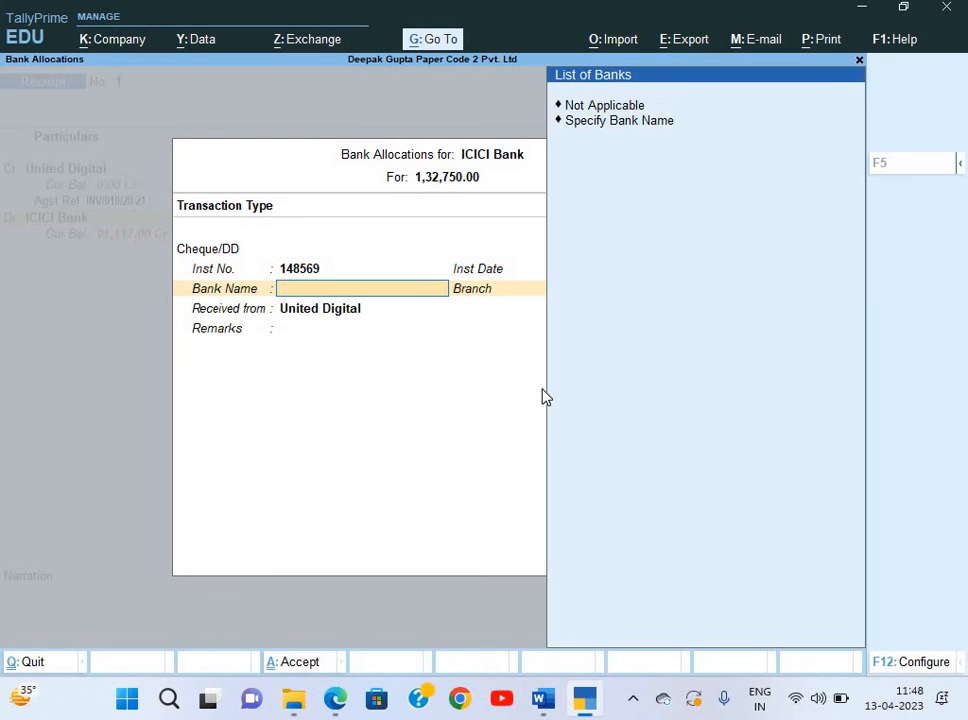
key(Down)
key(Return)
key(alt+Tab)
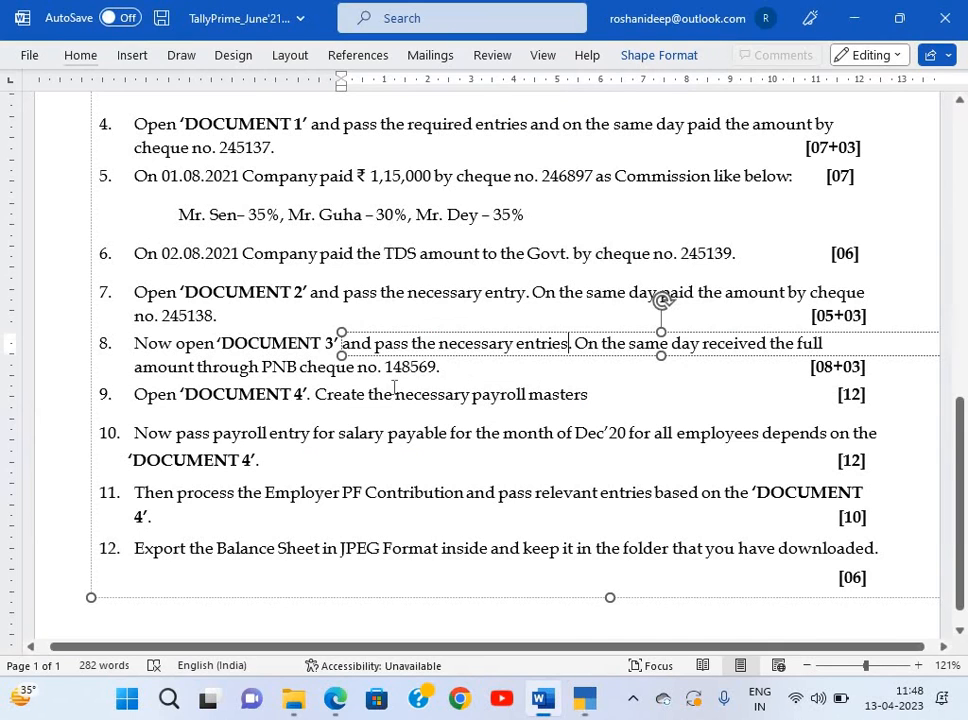
key(alt+Tab)
text(P)
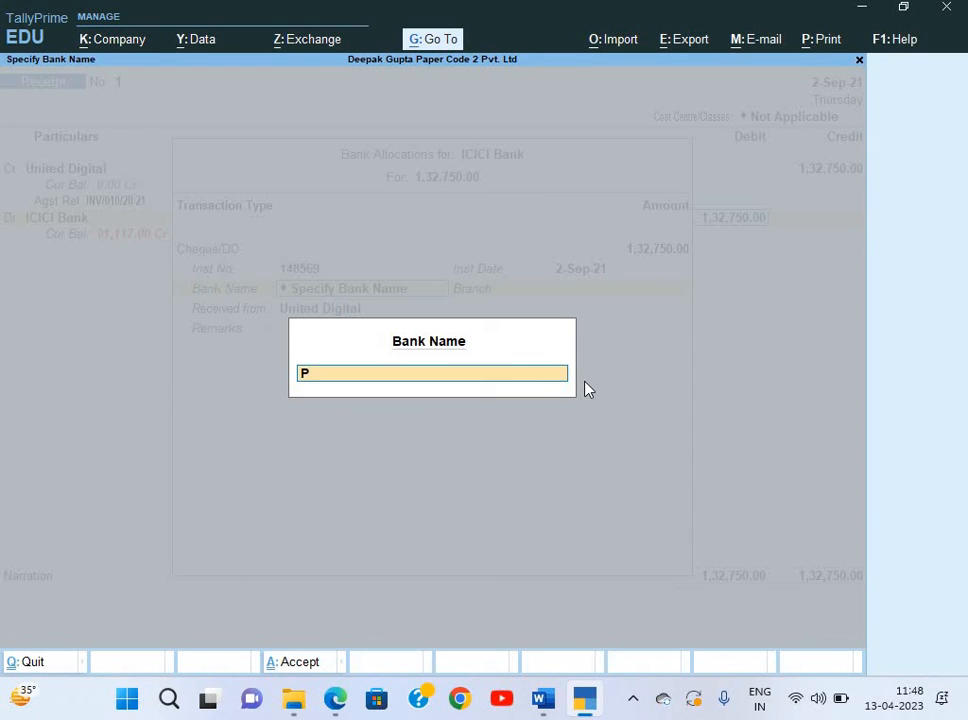
text(NB)
key(Return)
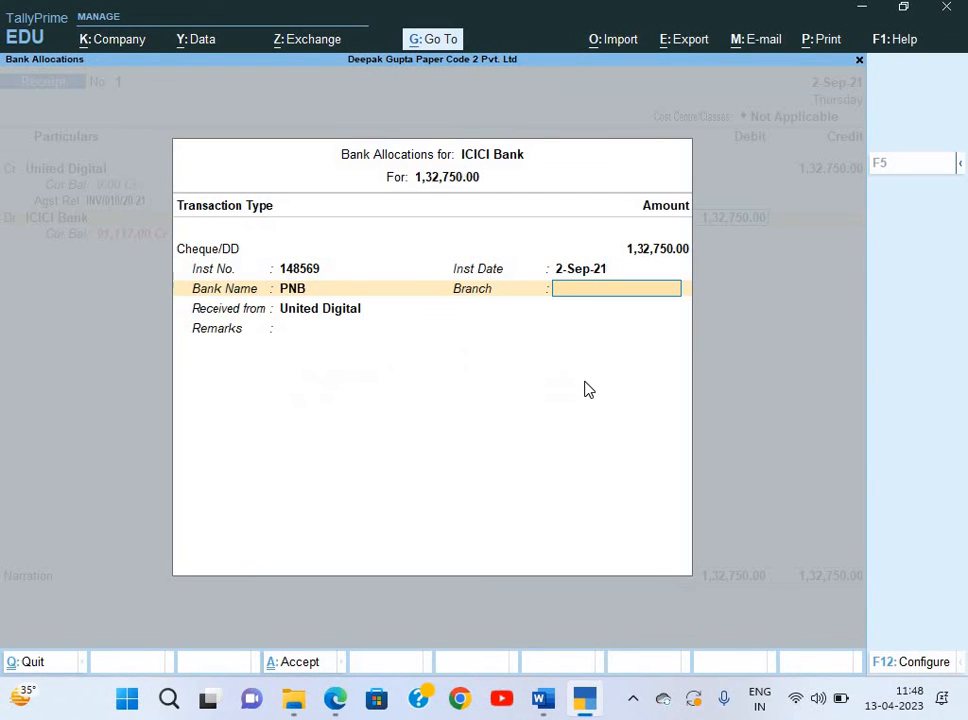
key(Return)
key(Return)
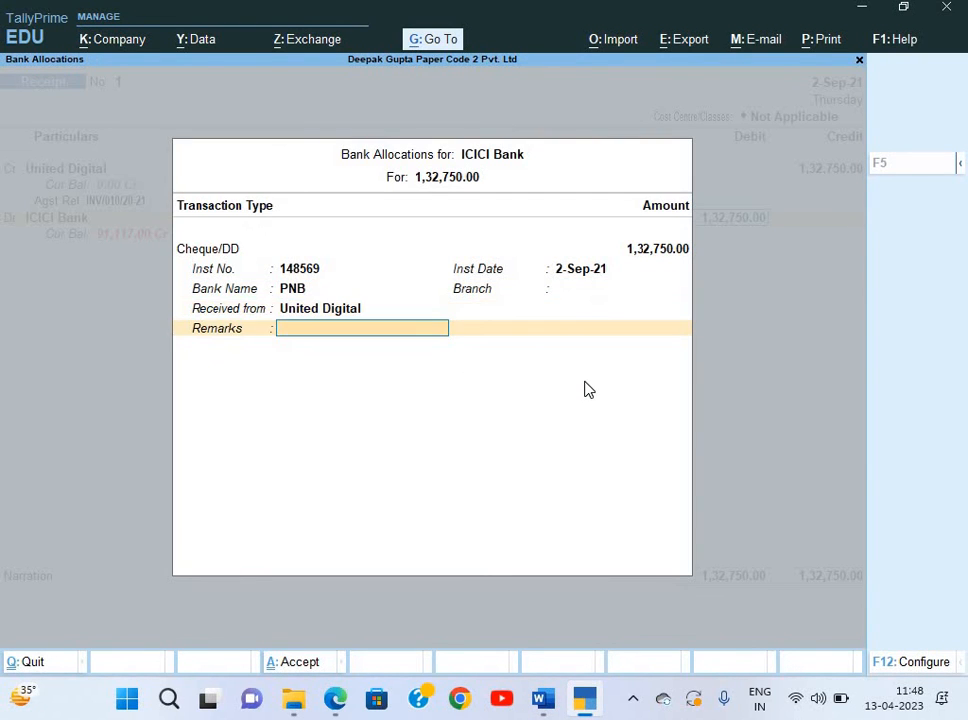
key(Return)
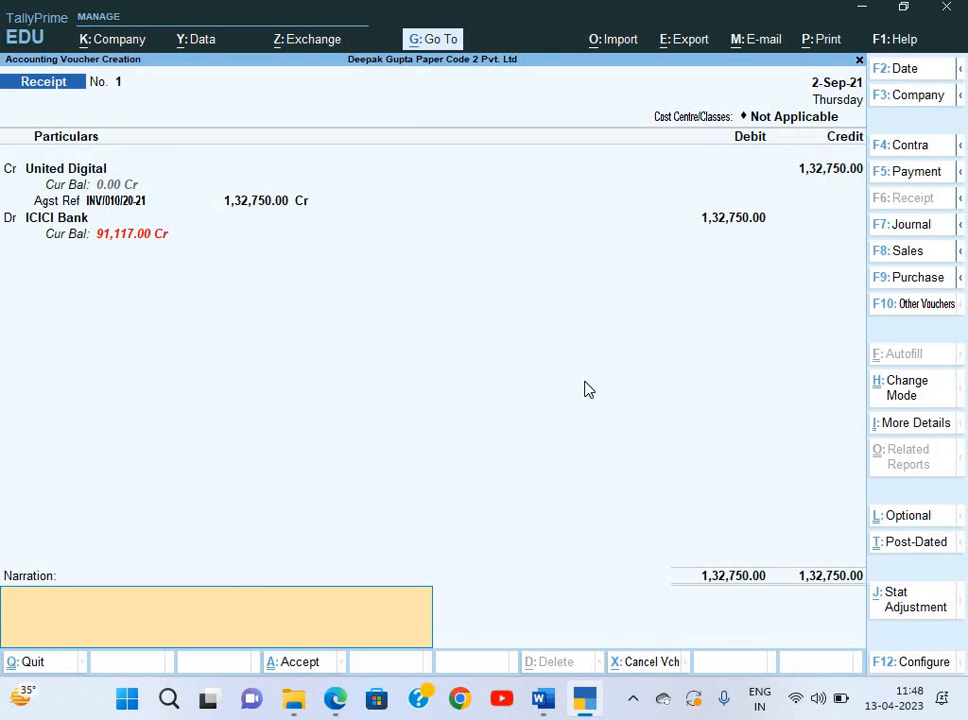
Add the narration 'Being amount' and save the receipt voucher.
text(Being amount rec.)
key(Return)
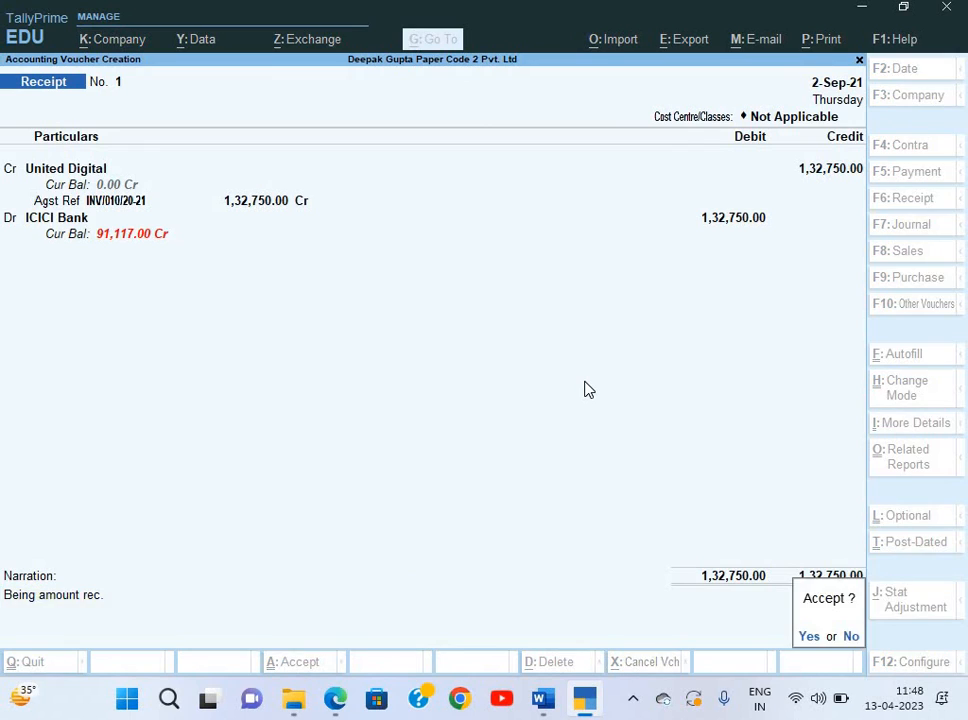
key(Return)
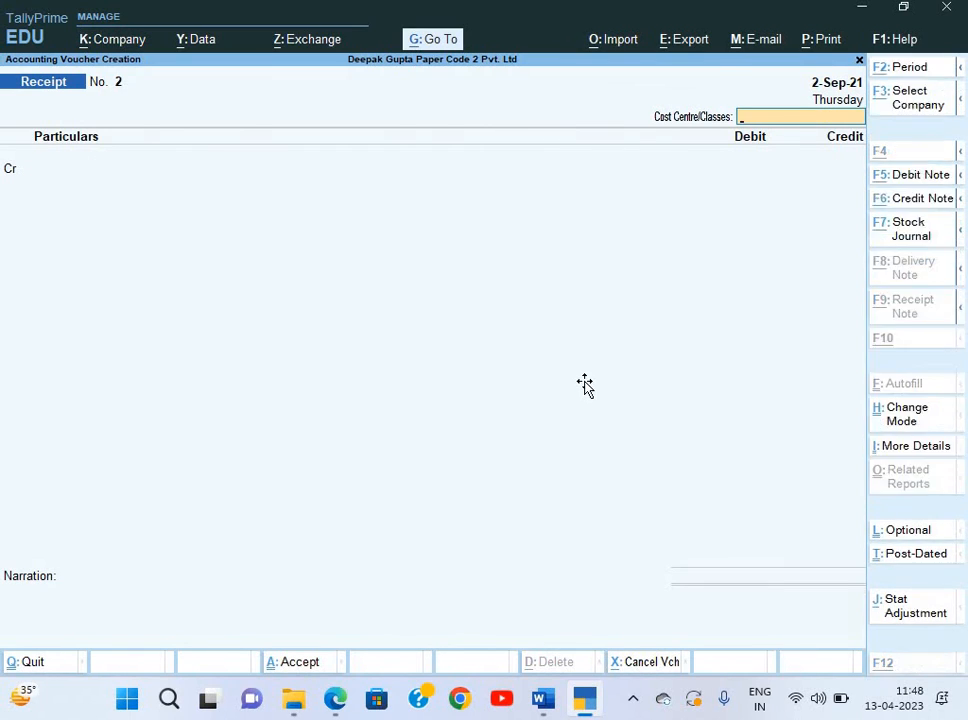
key(alt+Tab)
scroll(422, 436, down, 1)
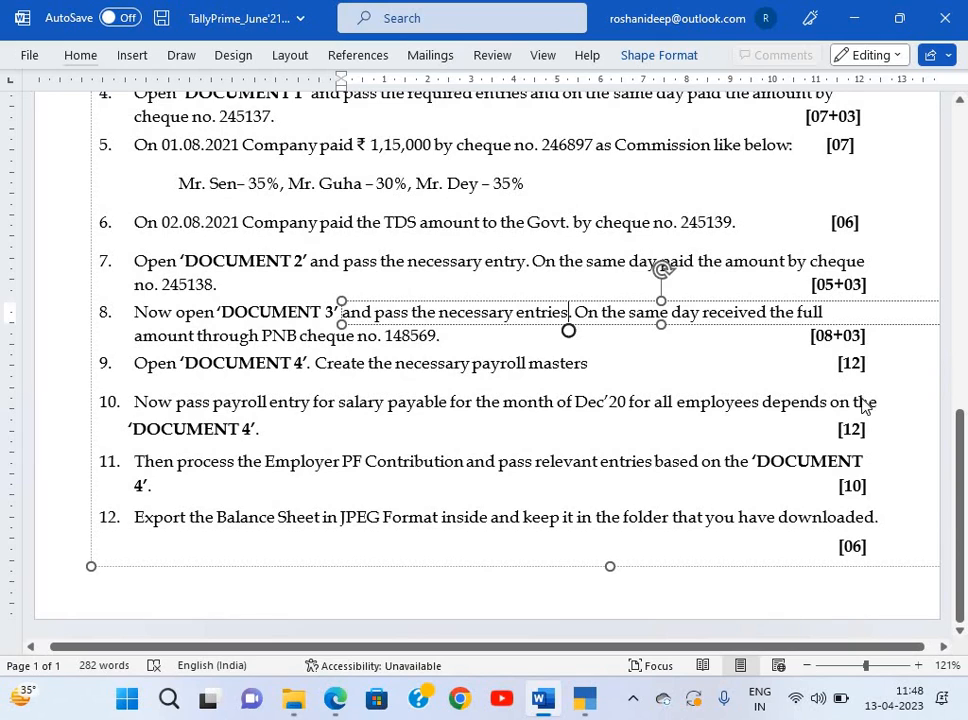
key(alt+Tab)
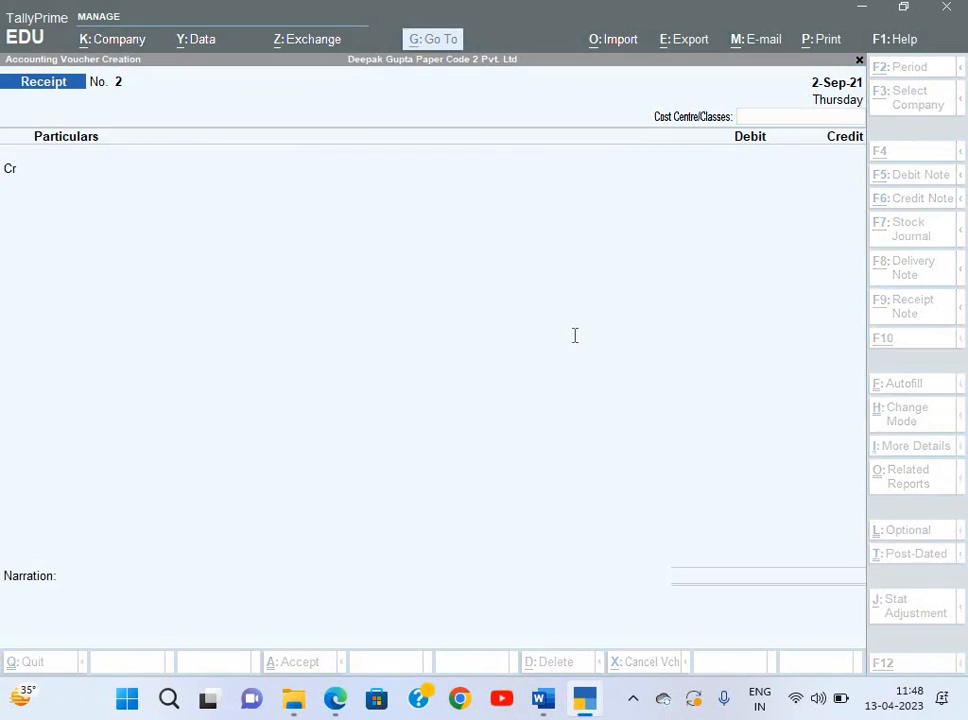
key(alt+Tab)
key(Tab)
scroll(367, 346, up, 1)
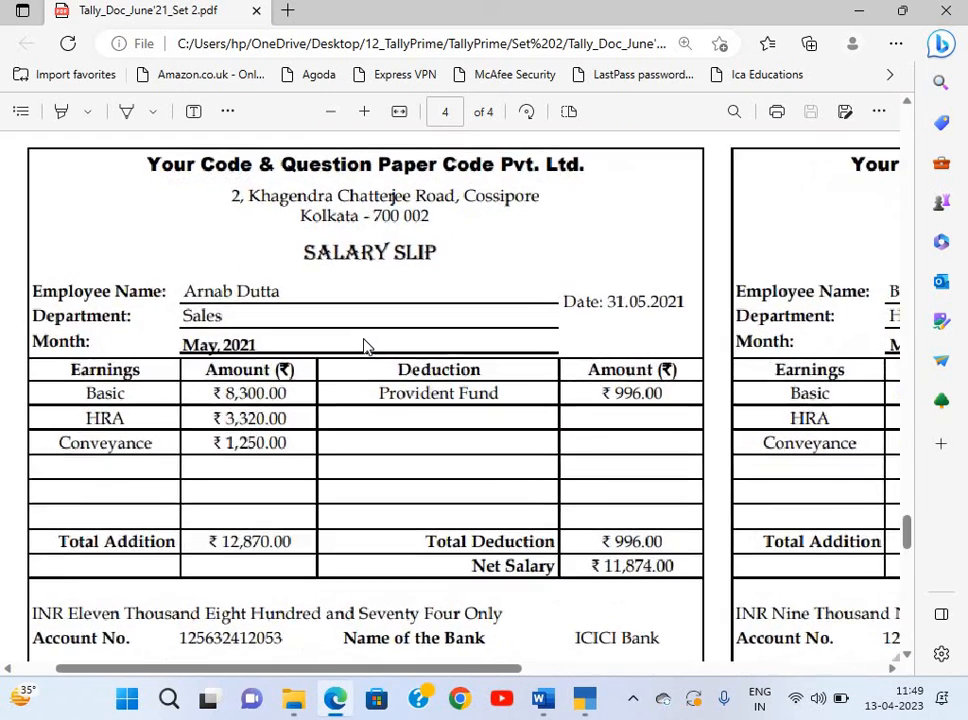
scroll(367, 346, down, 1)
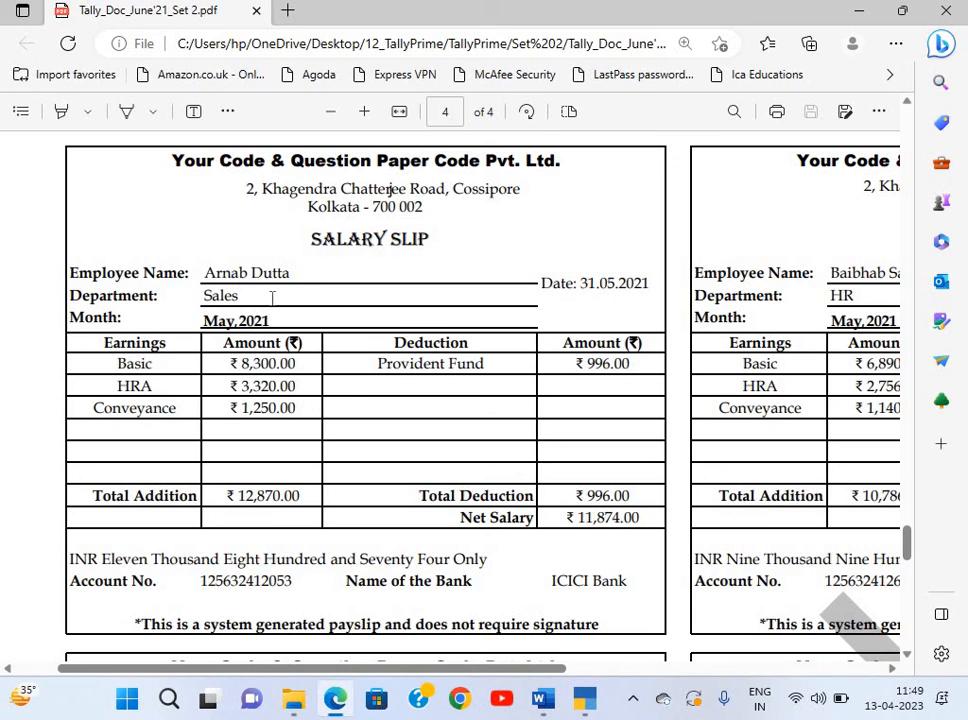
scroll(322, 326, right, 4)
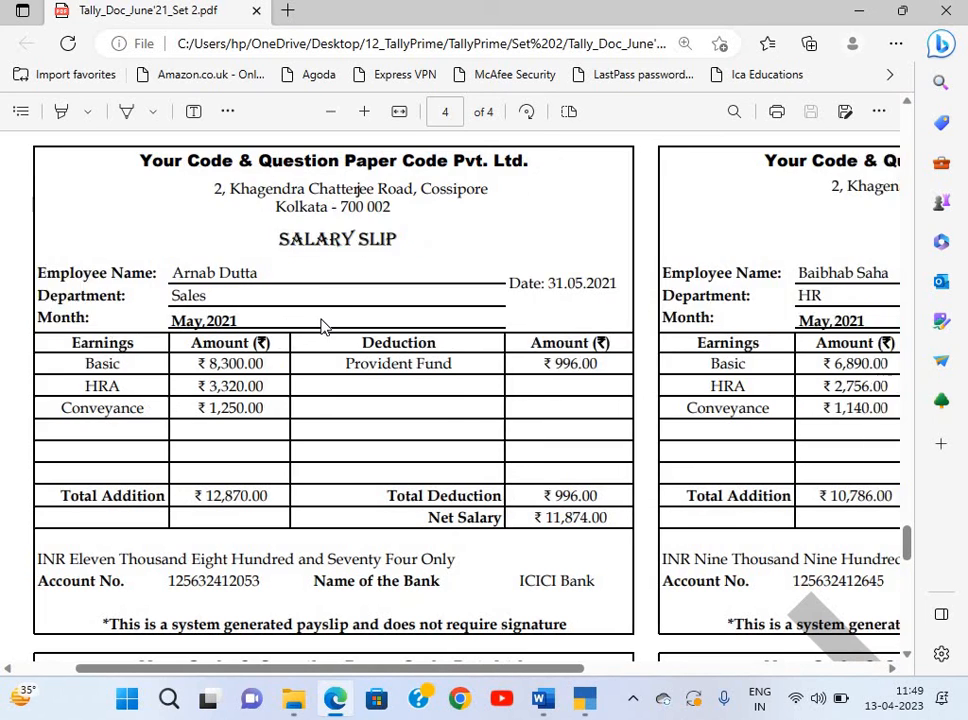
scroll(322, 326, left, 3)
scroll(322, 326, left, 2)
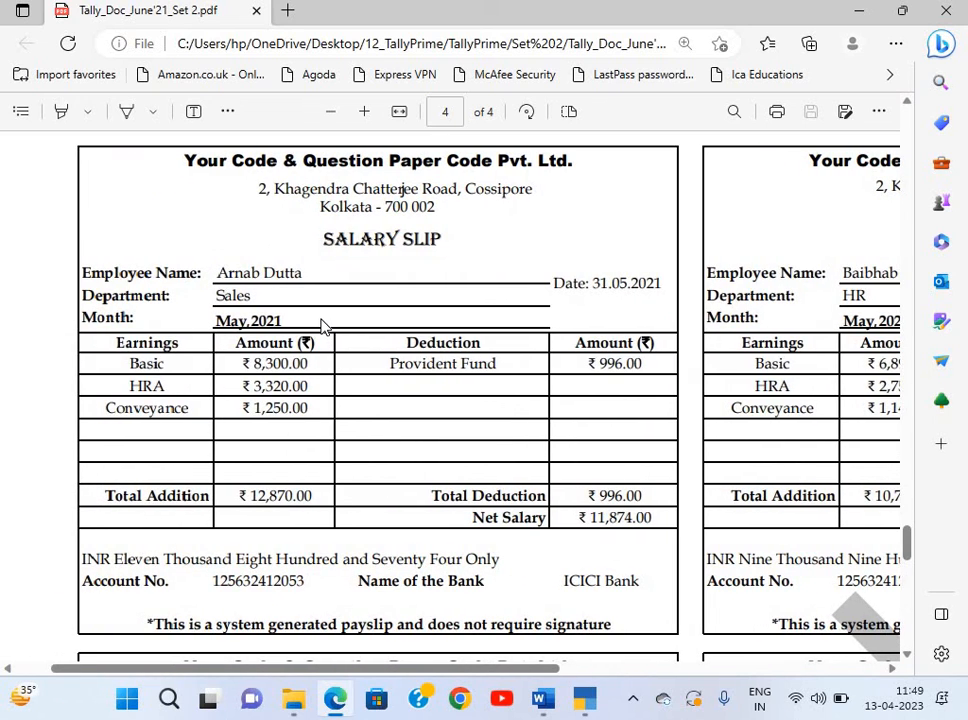
key(alt+Tab)
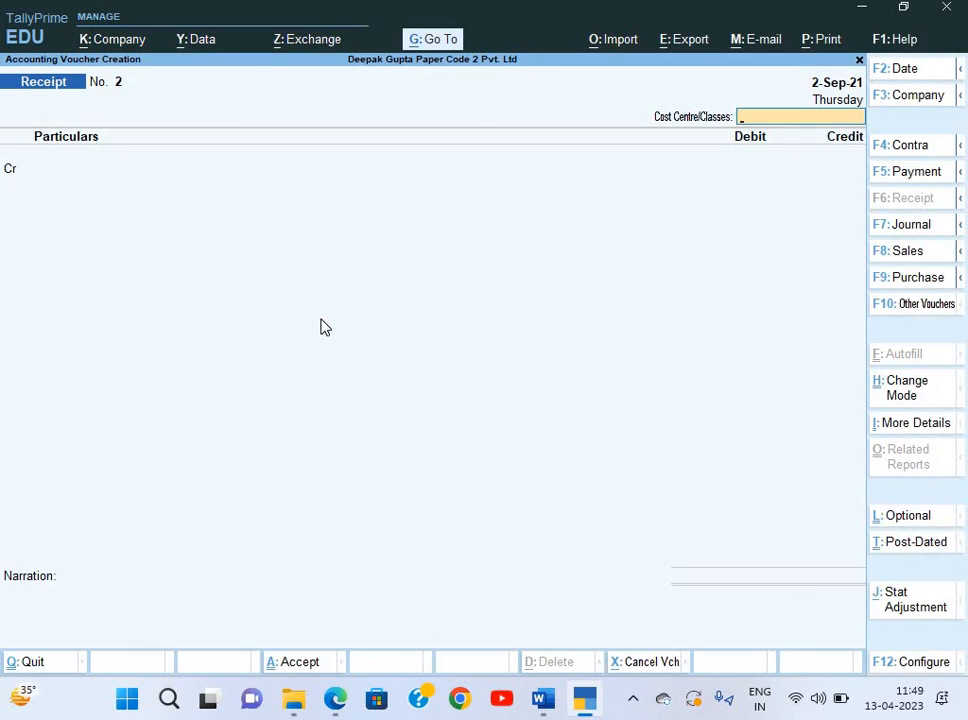
key(Escape)
Open the company features with F11, leaving the GST and TDS details unchanged.
key(Home)
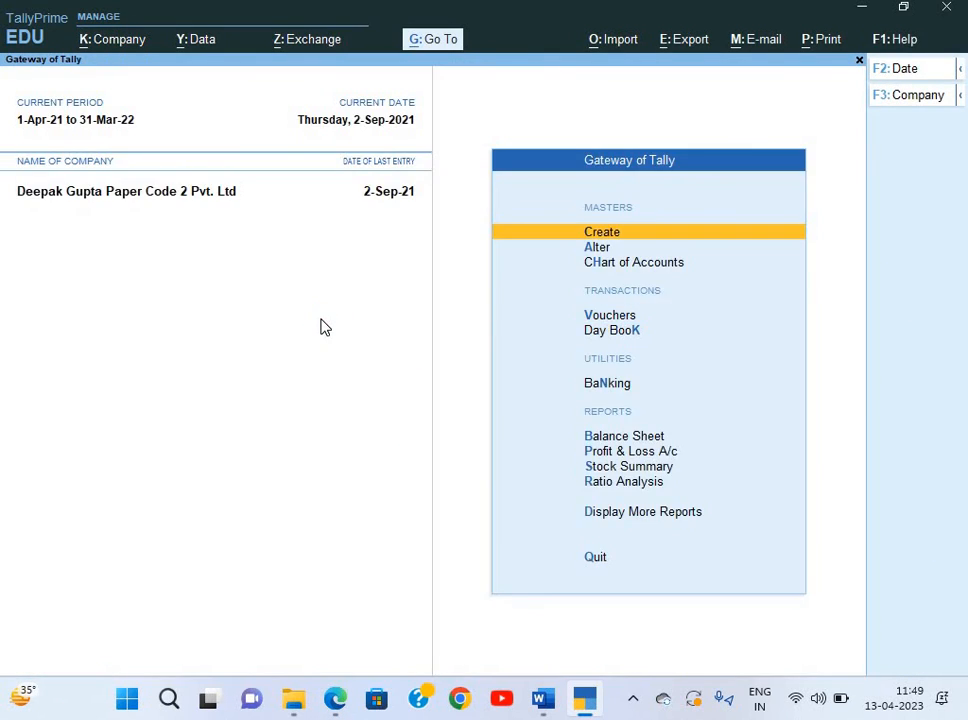
key(F11)
key(Down)
key(Down)
key(Down)
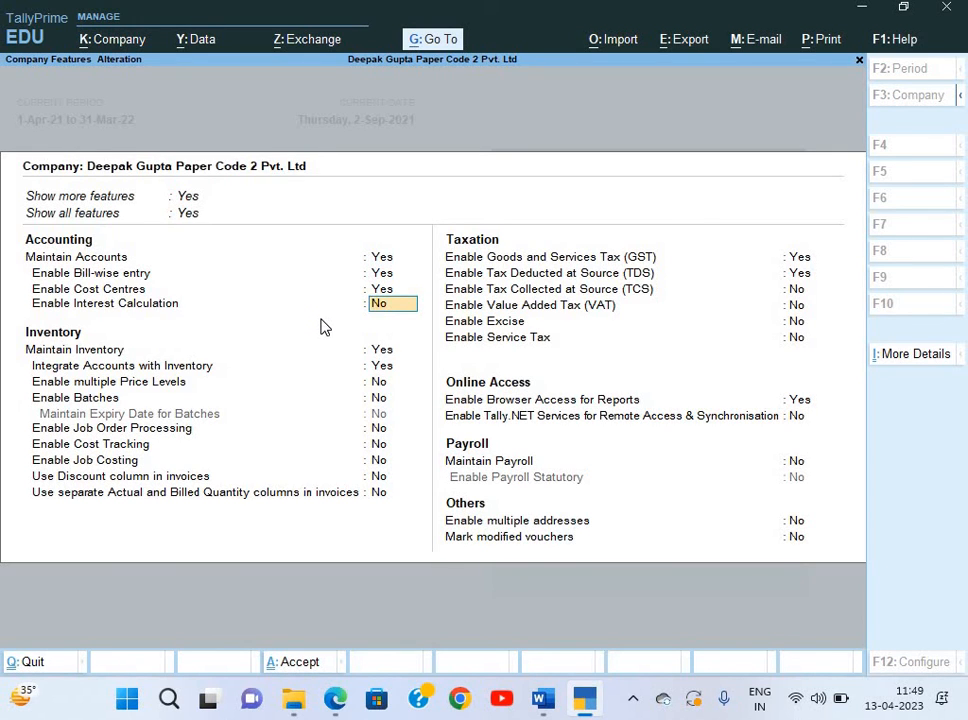
key(Down)
key(Down)
key(Down)
key(Down)
key(Down)
key(Down)
key(Down)
key(Down)
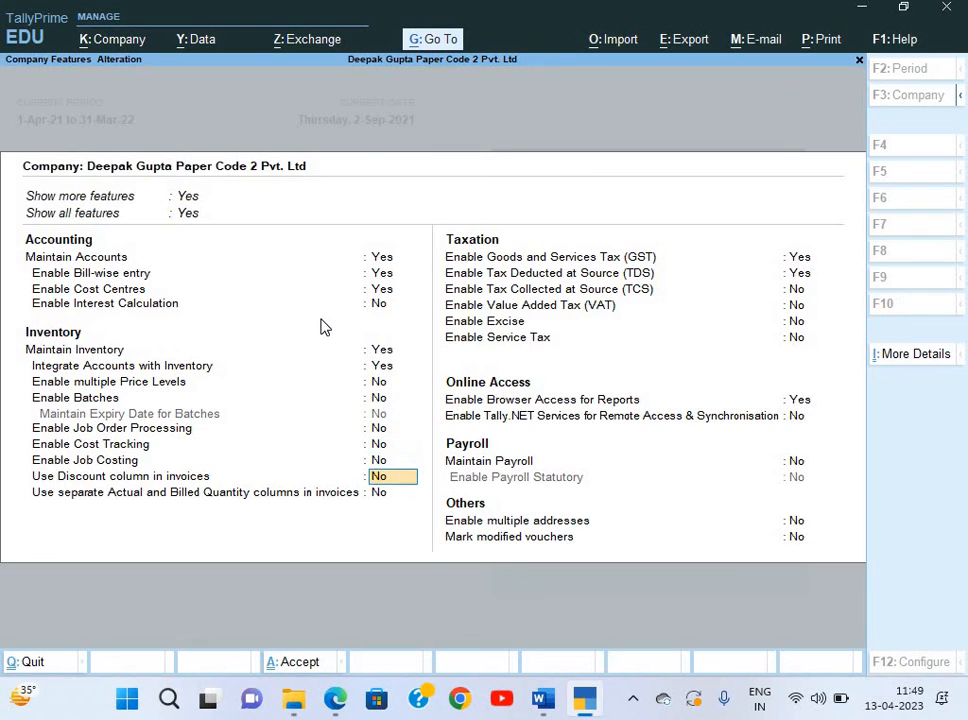
key(Down)
key(Down)
key(Return)
key(Down)
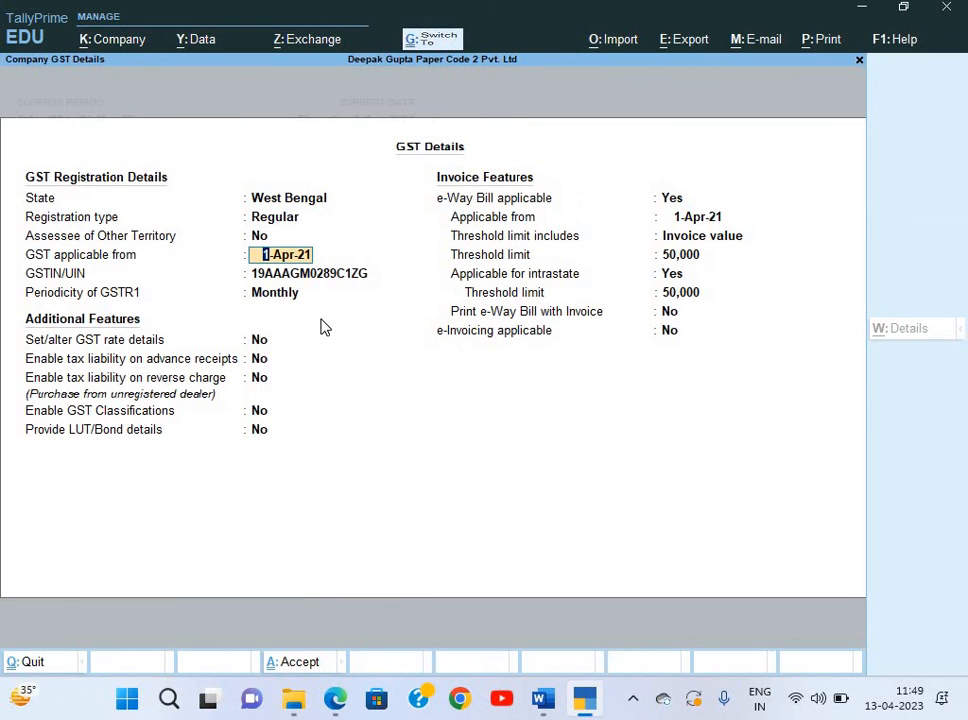
key(ctrl+a)
key(Return)
key(ctrl+a)
key(Down)
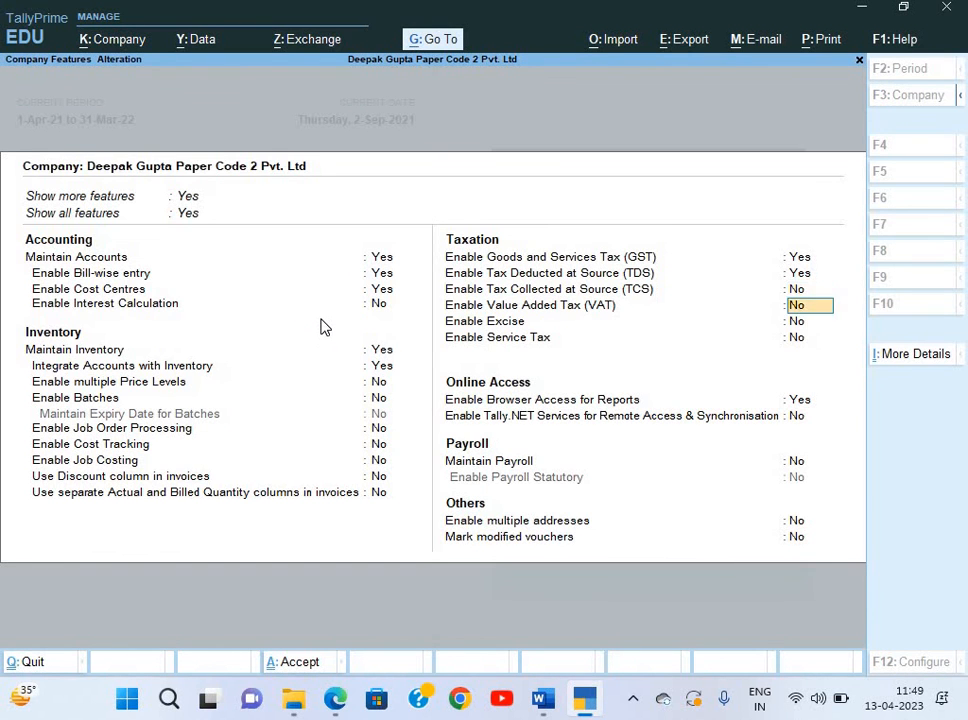
Set Maintain Payroll and Enable Payroll Statutory to Yes and save the features.
key(Down)
key(Down)
key(Down)
key(Down)
key(Down)
text(y)
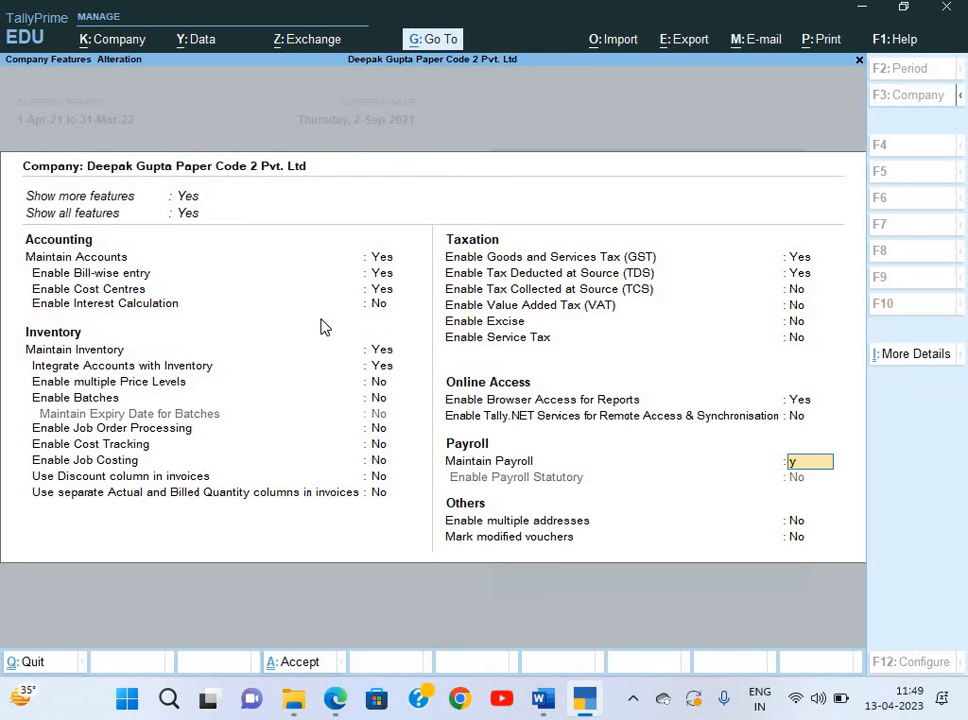
key(Return)
text(y)
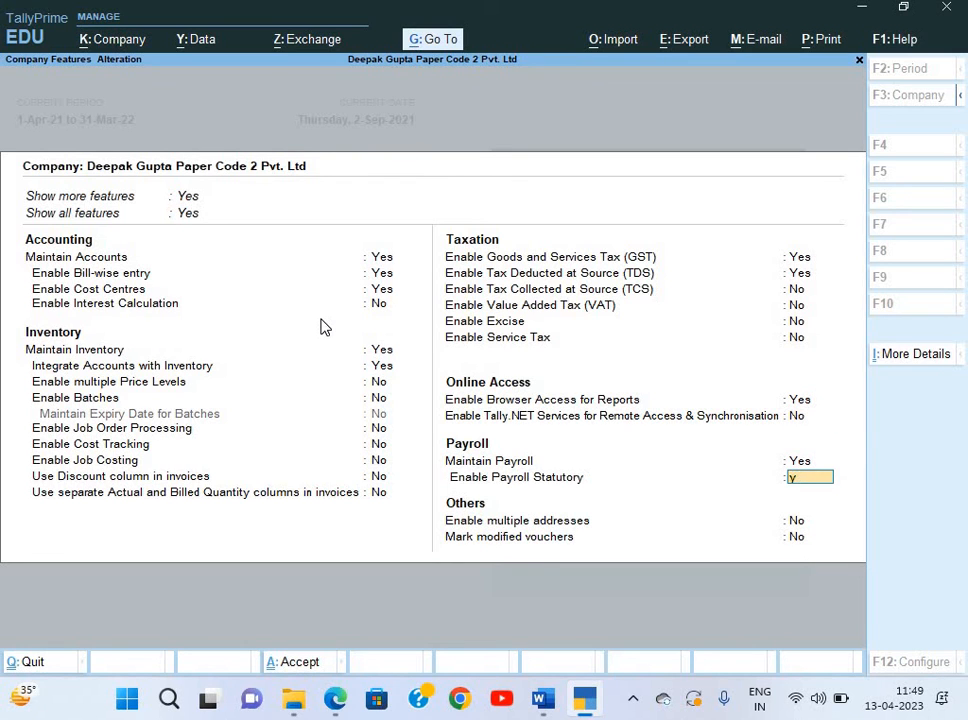
key(Return)
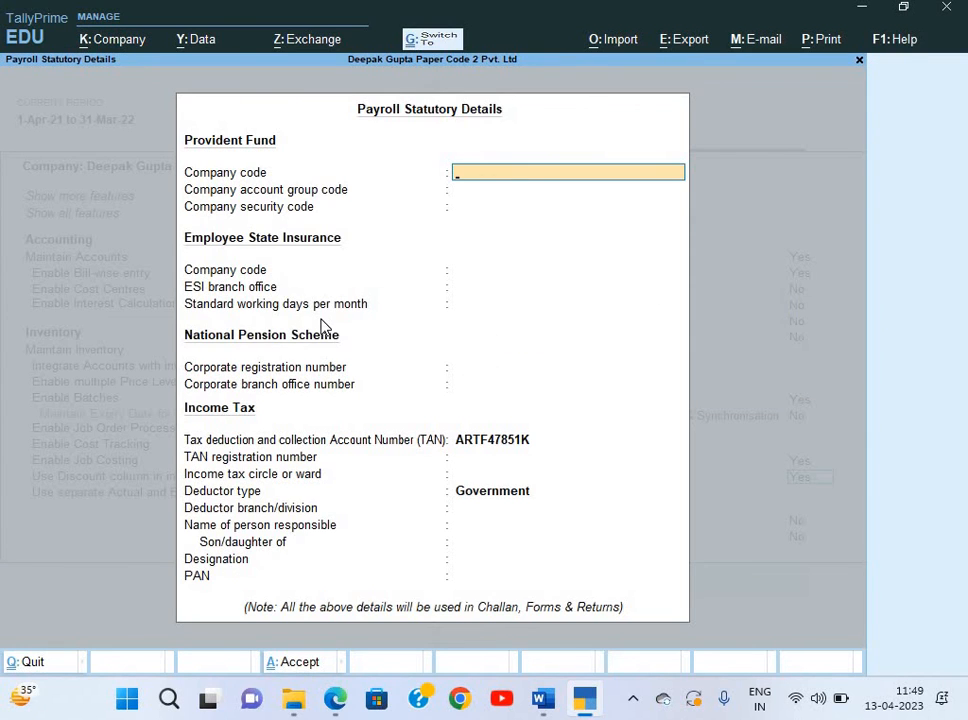
key(ctrl+a)
key(ctrl+a)
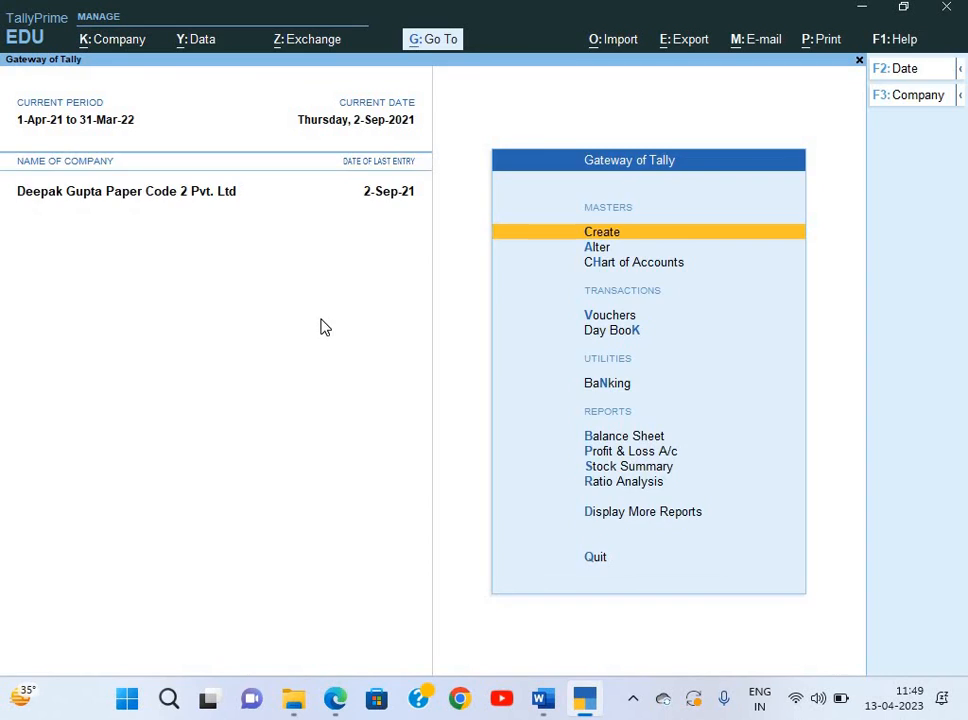
From the Gateway of Tally, go to Create and choose Employee Category under Payroll Masters.
key(Escape)
key(Escape)
key(Down)
key(Down)
key(alt+Tab)
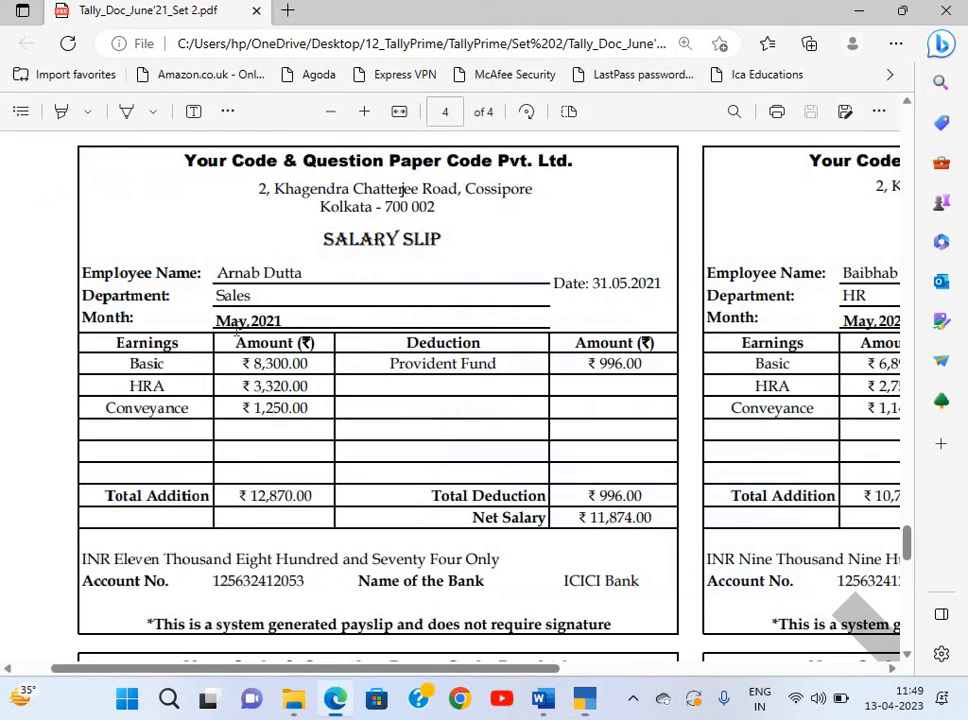
key(alt+Tab)
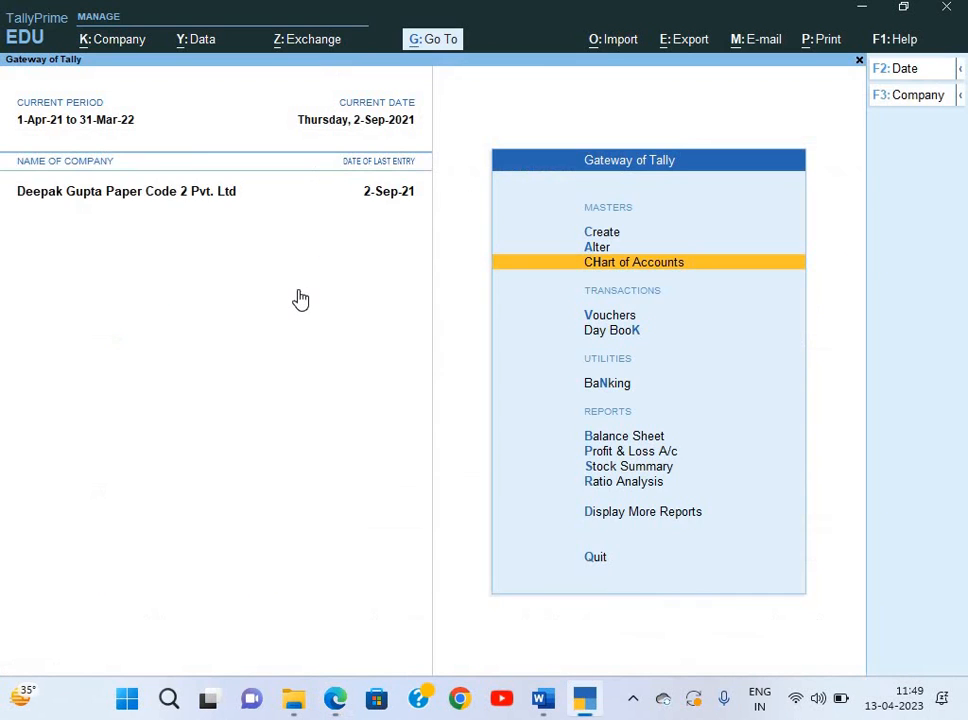
key(Up)
key(Up)
key(Return)
key(Down)
key(Down)
key(Down)
key(Down)
key(Down)
key(Down)
key(Down)
key(Down)
key(Down)
key(Down)
key(Down)
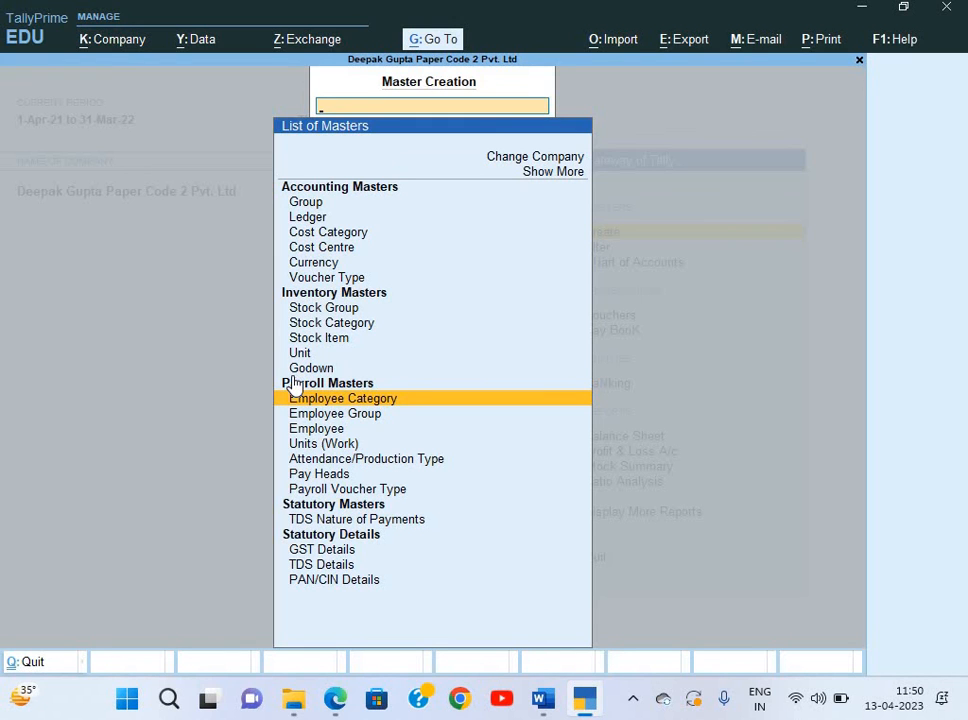
key(alt+Tab)
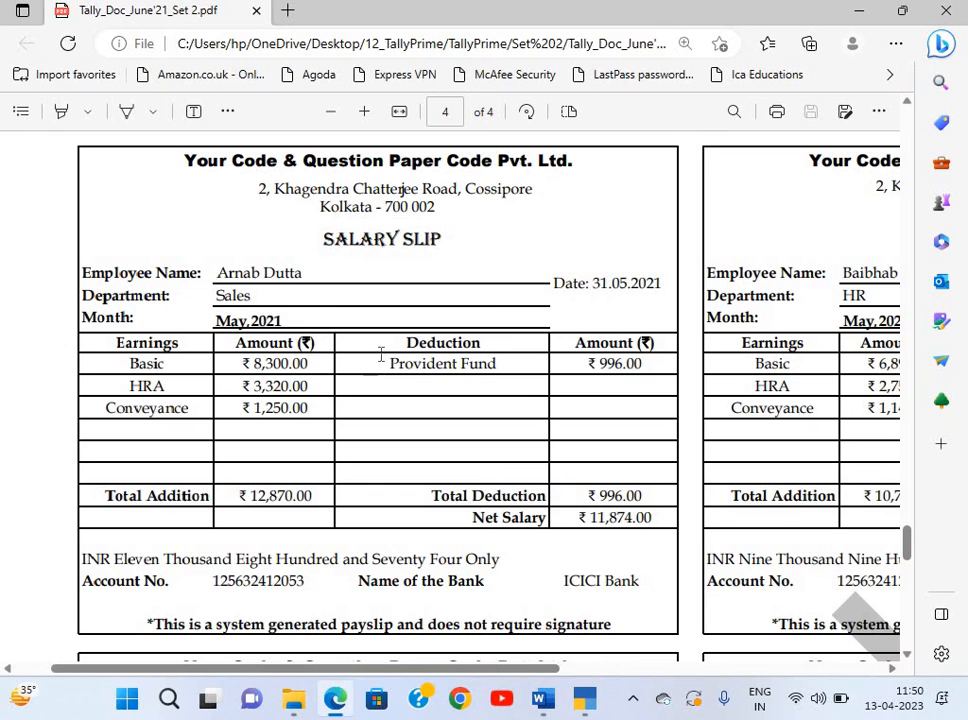
scroll(367, 375, down, 1)
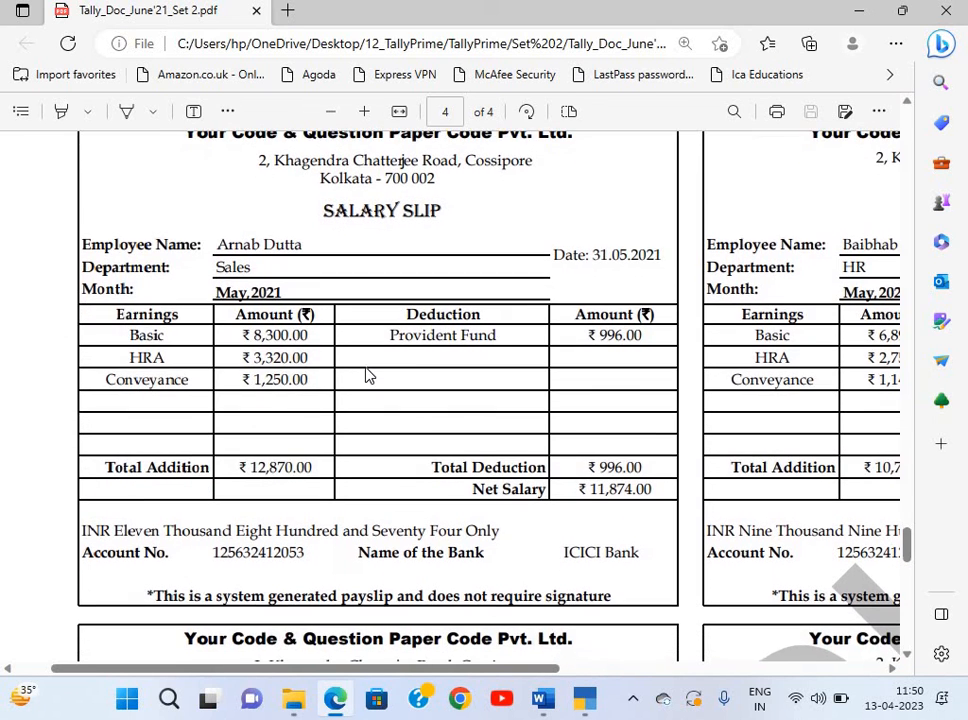
scroll(367, 375, up, 1)
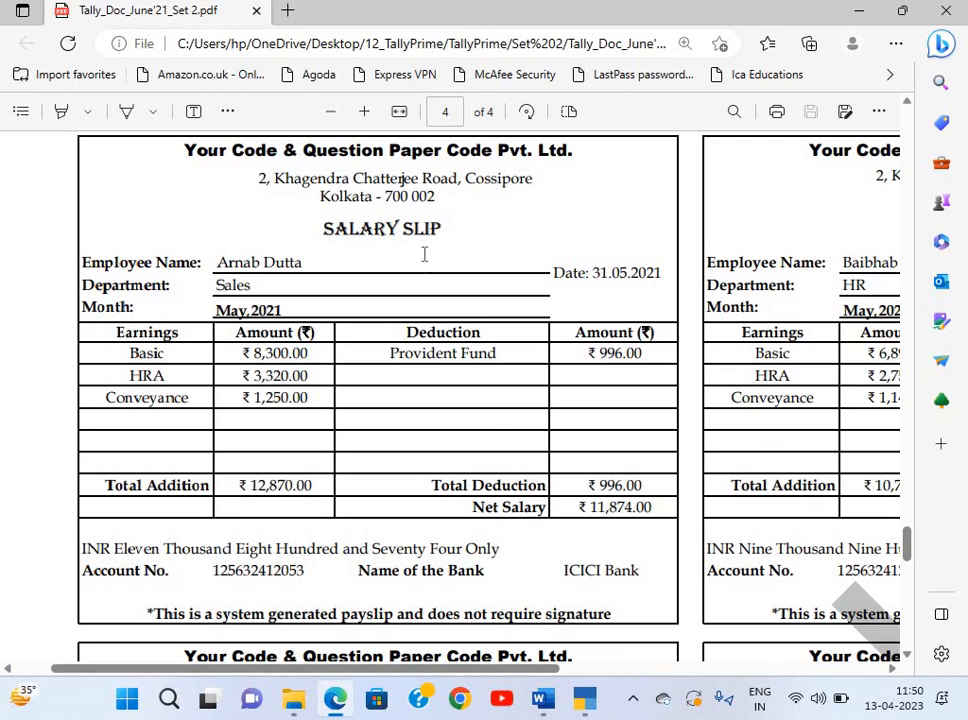
key(alt+Tab)
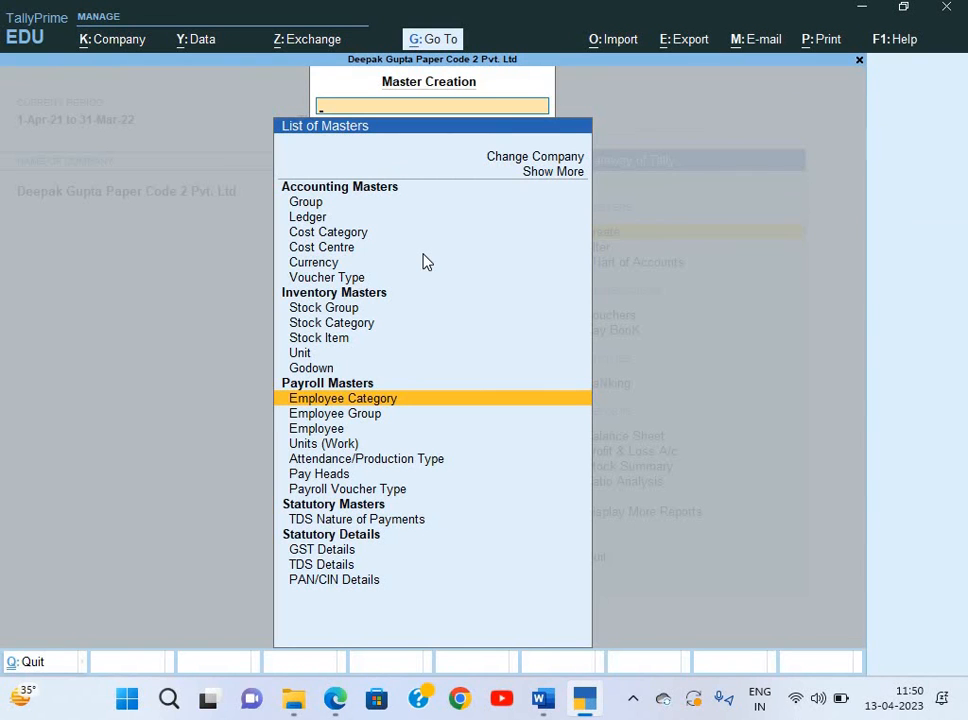
key(Return)
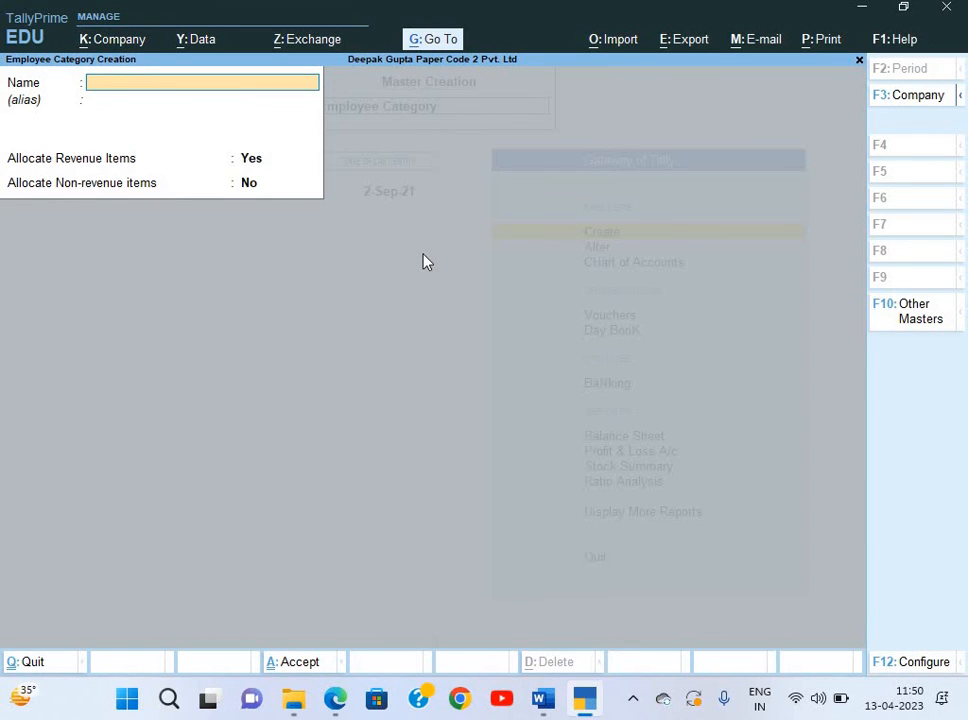
Create the 'Head Office' employee category with Allocate Non-revenue items set to Yes.
text(Head Office)
key(Return)
key(Return)
key(Return)
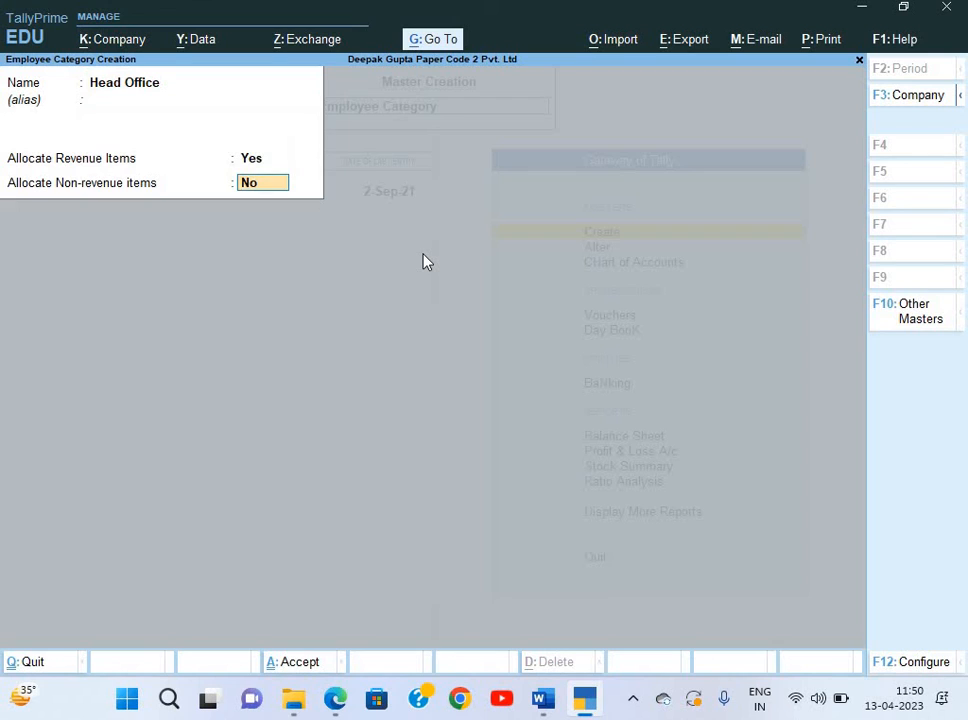
text(y)
key(ctrl)
key(Return)
key(Return)
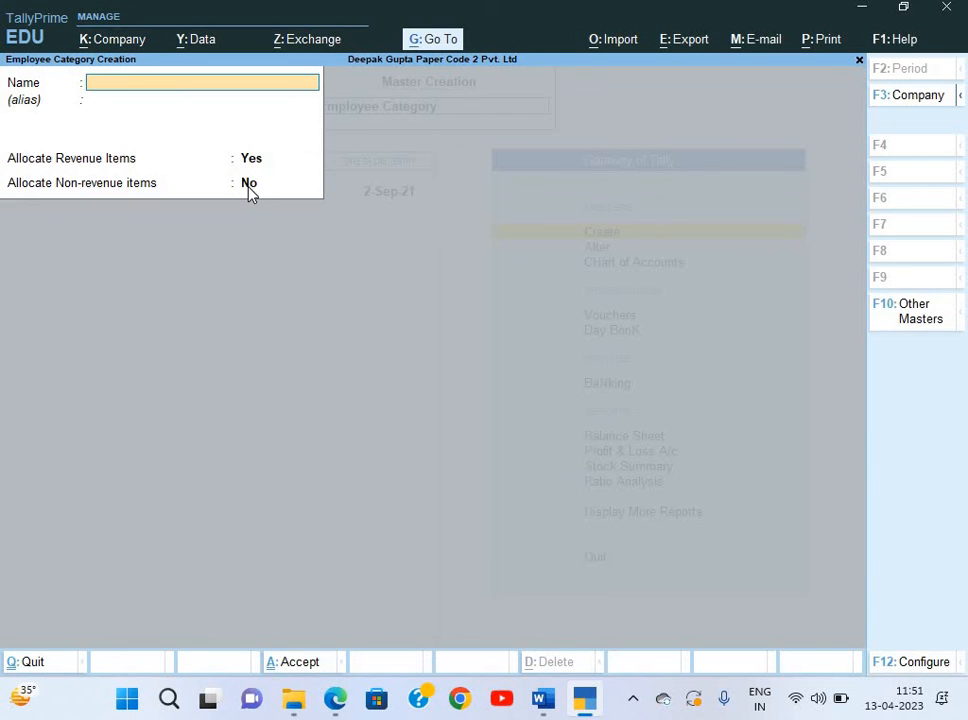
key(Escape)
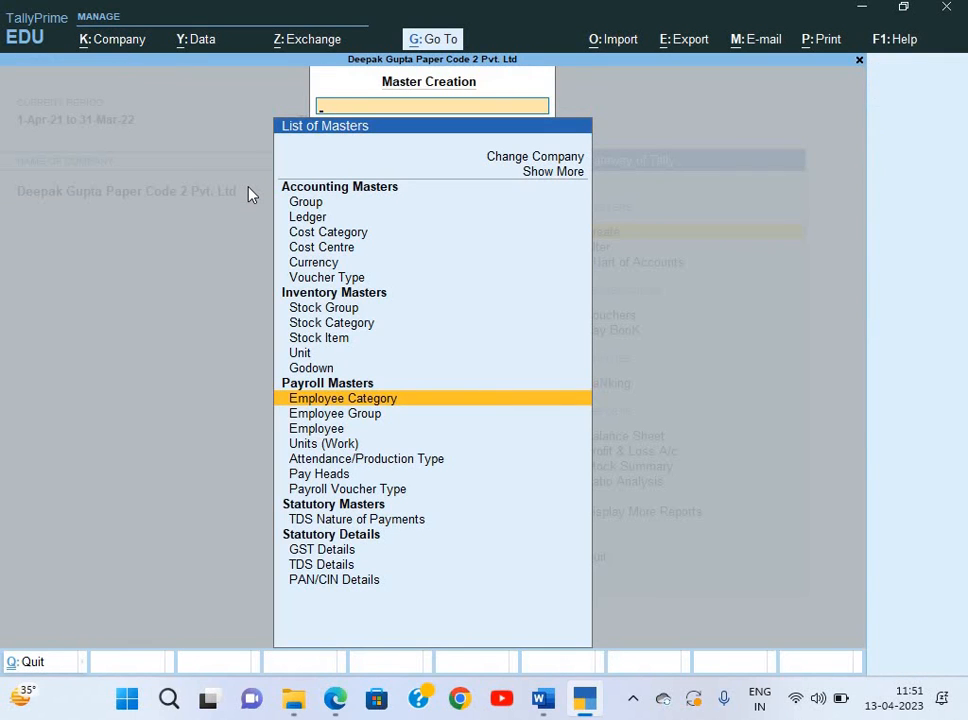
Create the Sales employee group under Primary in the Head Office category.
key(Down)
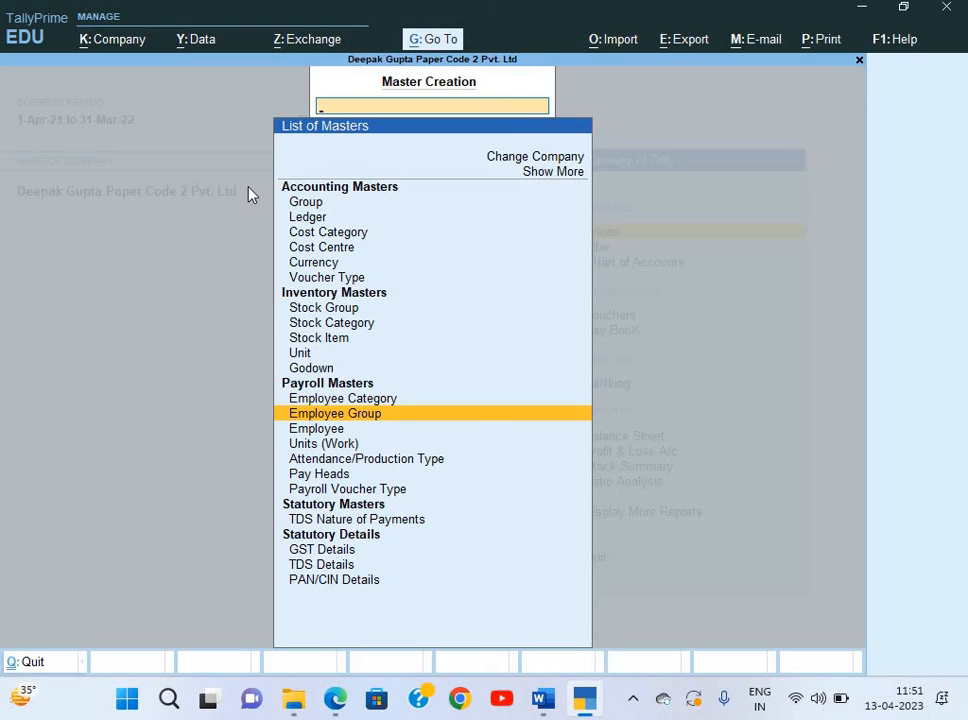
key(Return)
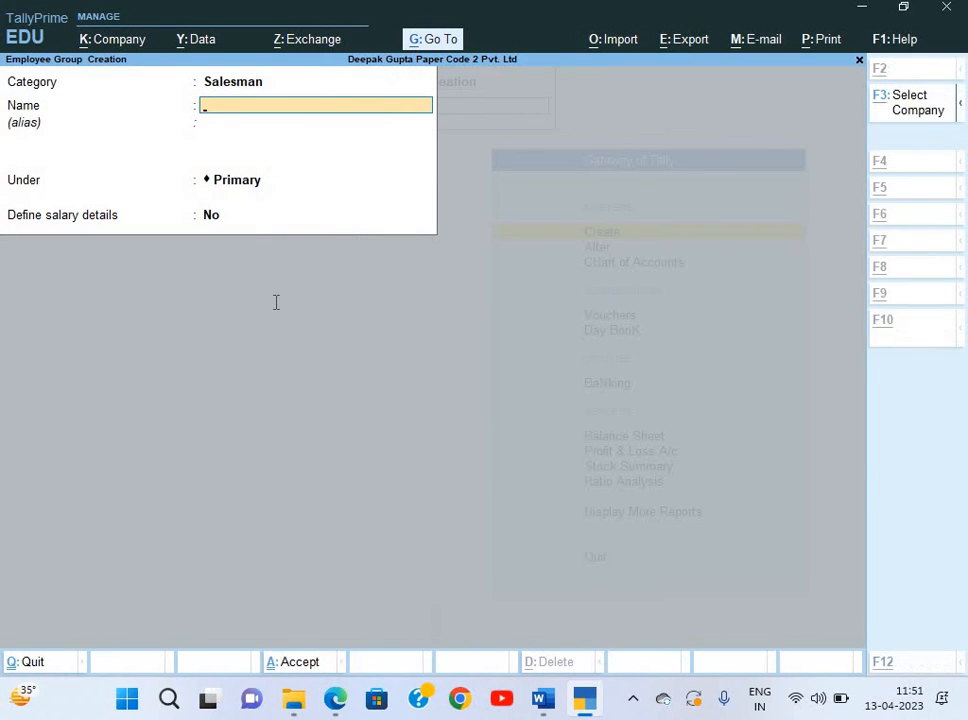
key(alt+Tab)
key(alt+Tab)
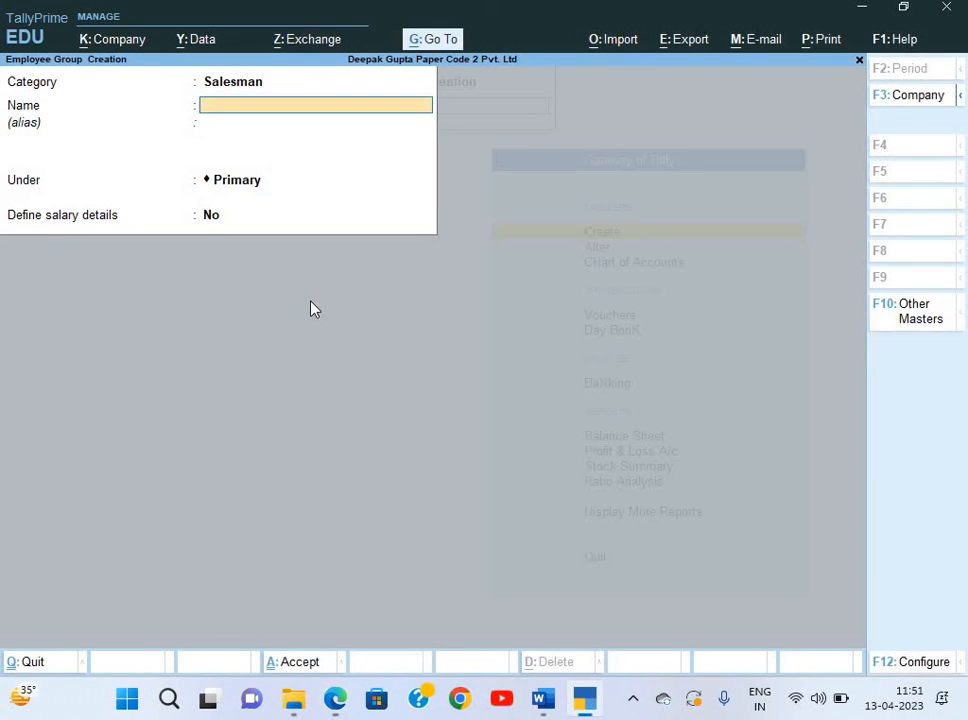
text(Sales)
key(Return)
key(Return)
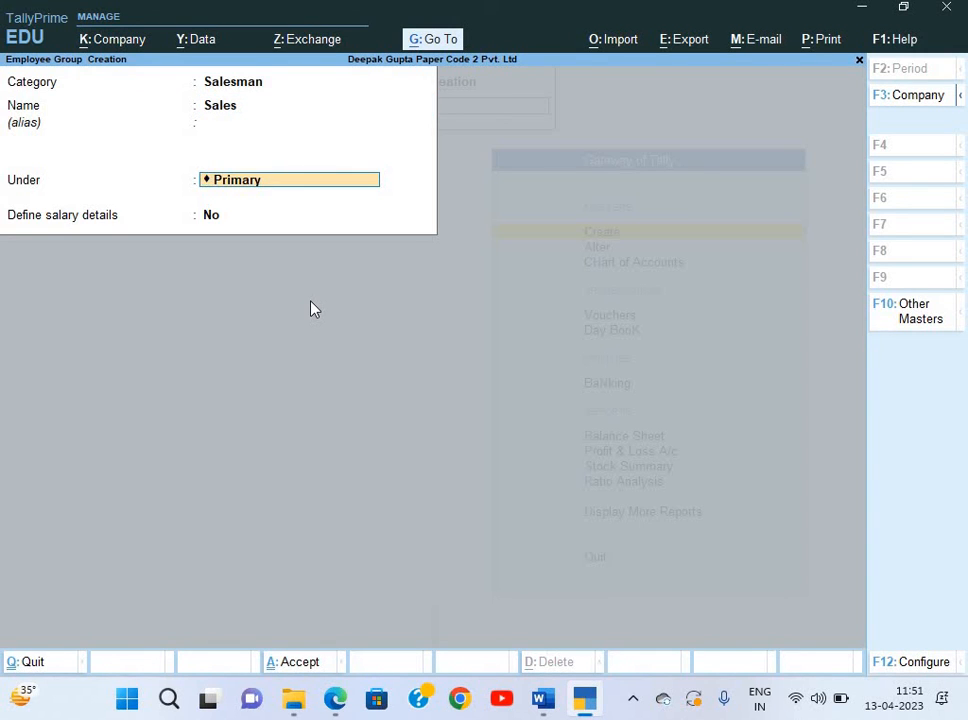
key(BackSpace)
key(BackSpace)
key(BackSpace)
key(BackSpace)
key(Down)
key(Down)
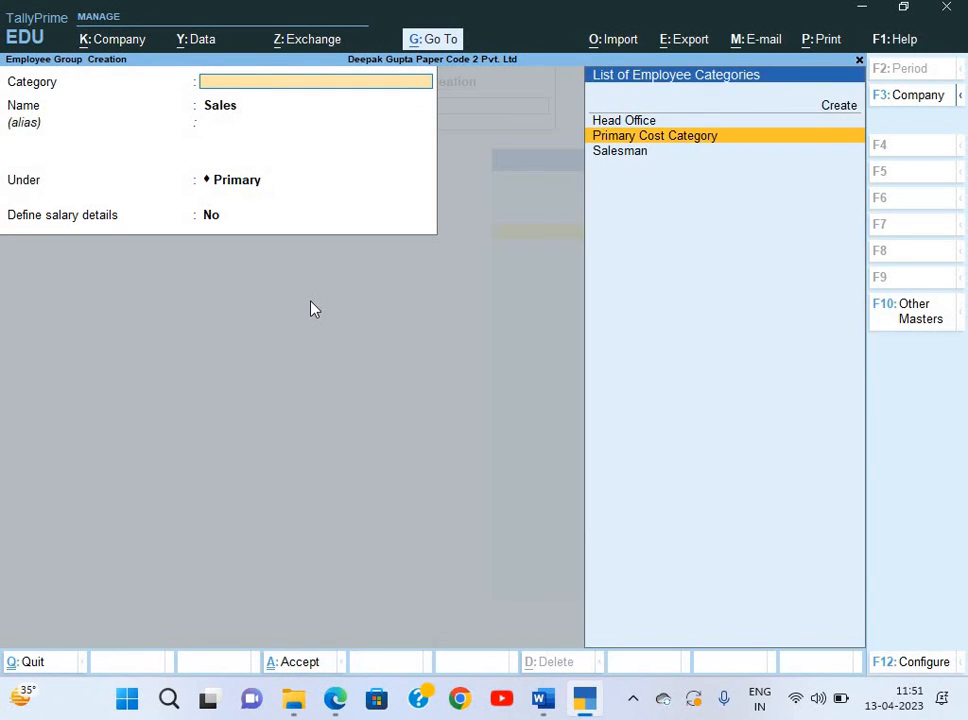
key(Up)
key(Return)
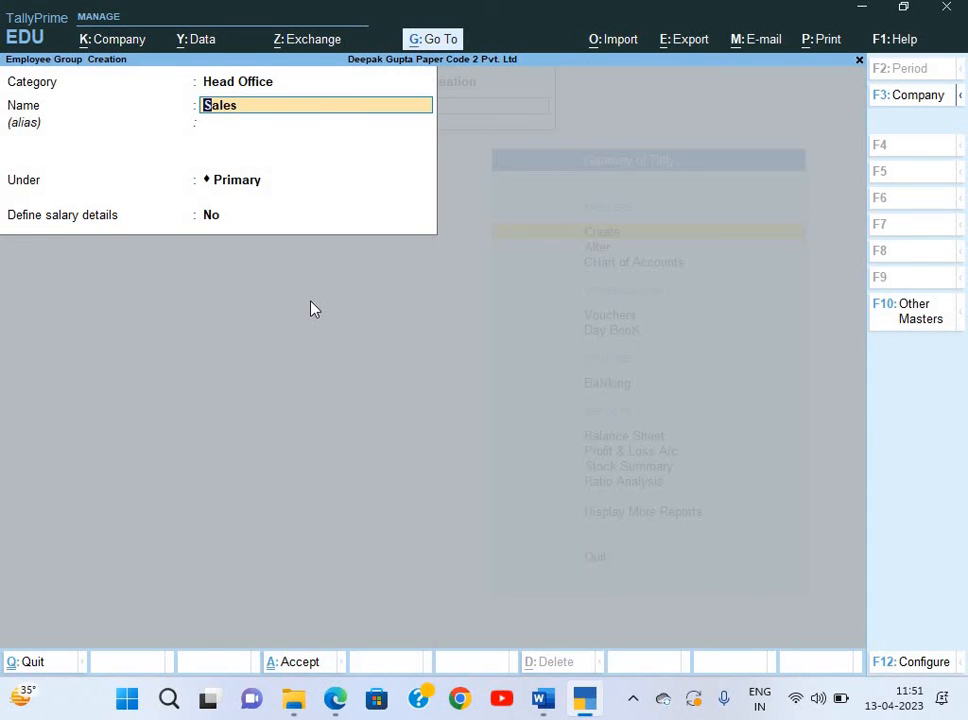
key(Return)
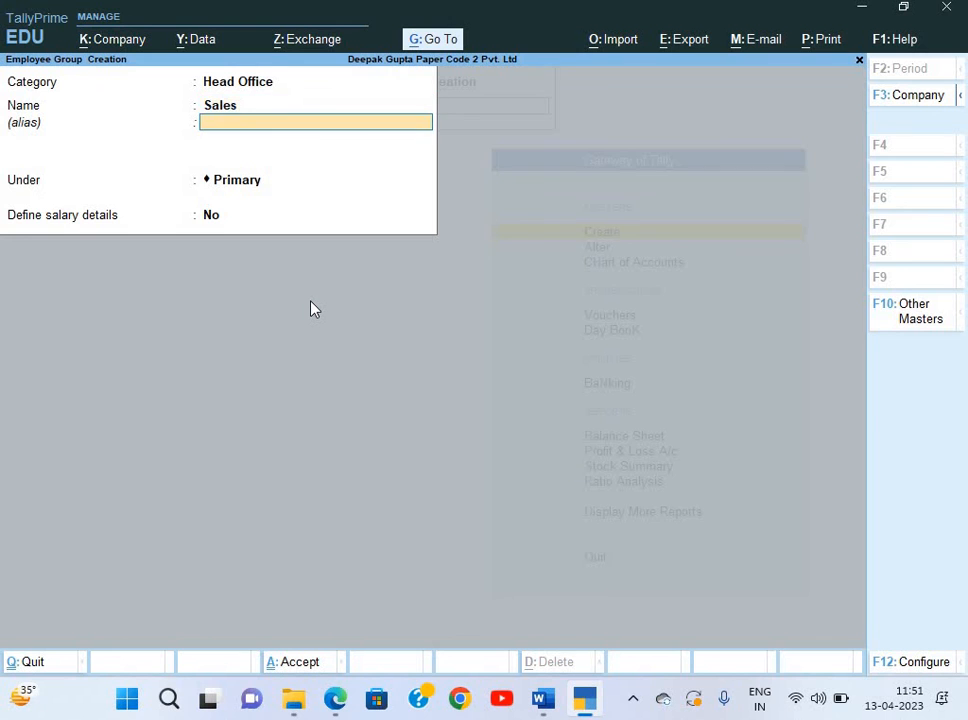
key(Return)
key(Return)
key(Return)
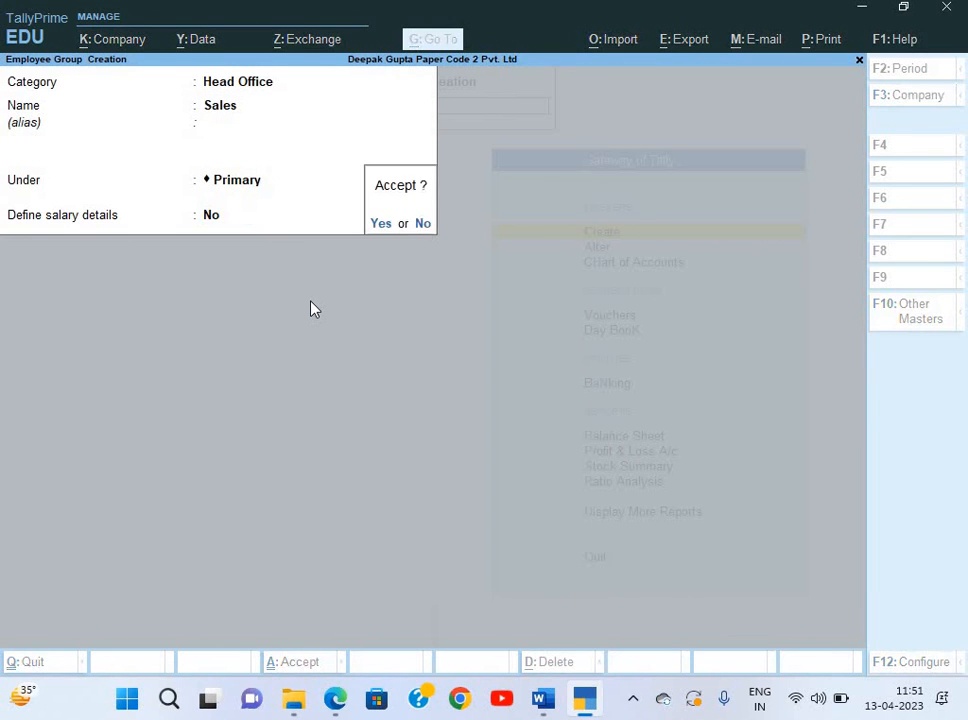
key(Return)
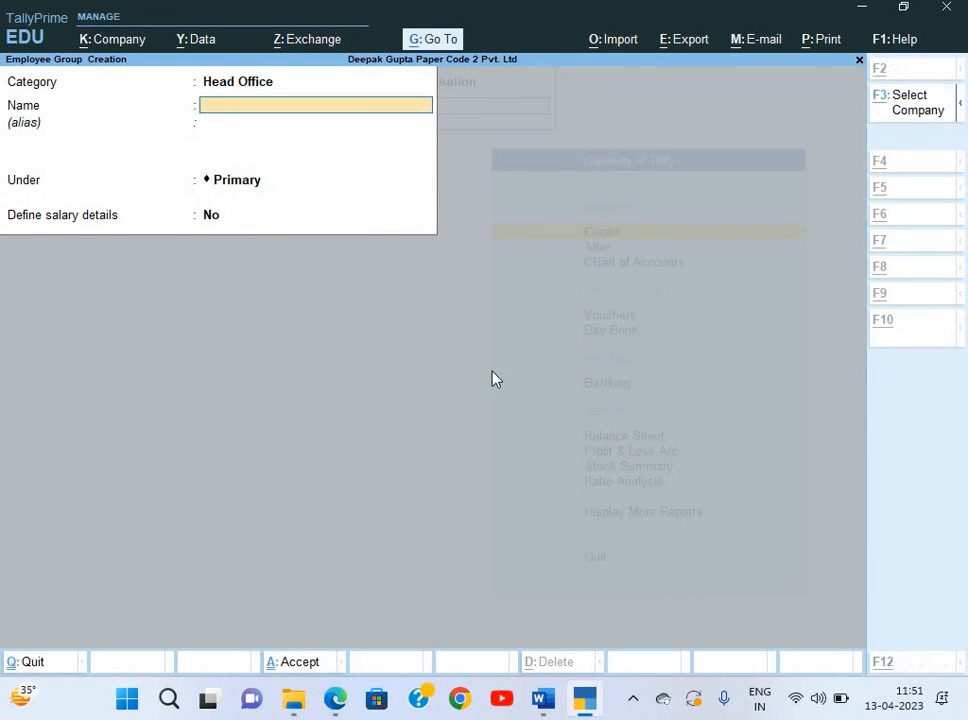
Add the HR and Account employee groups, checking department names on the salary slips.
key(alt+Tab)
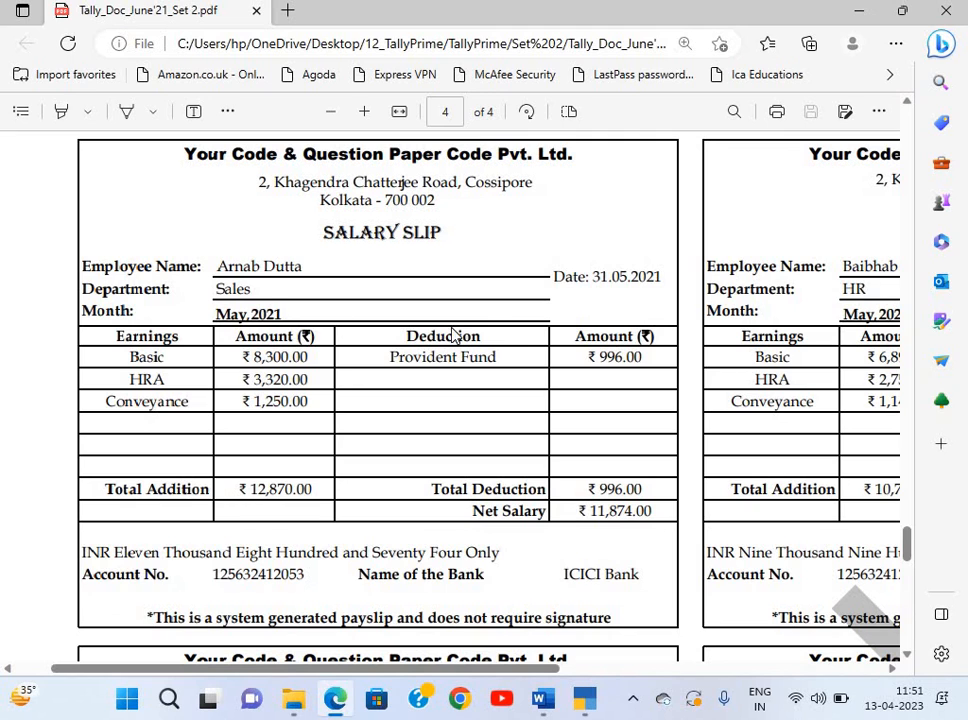
scroll(453, 335, right, 3)
key(alt+Tab)
text(HR)
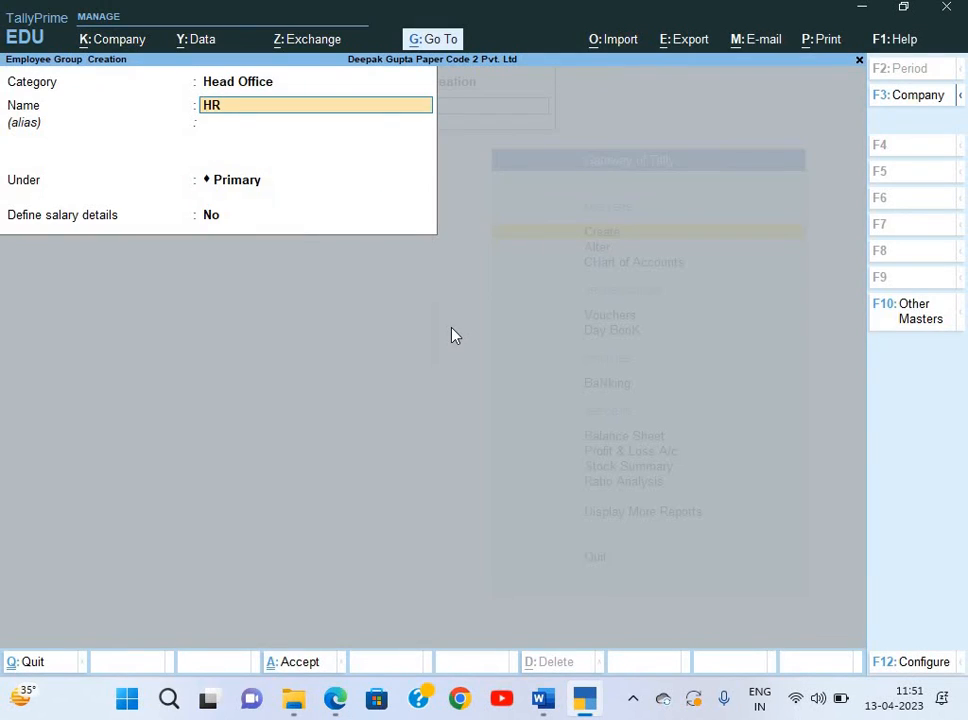
key(Return)
key(Return)
key(Return)
key(Return)
key(Return)
key(alt+Tab)
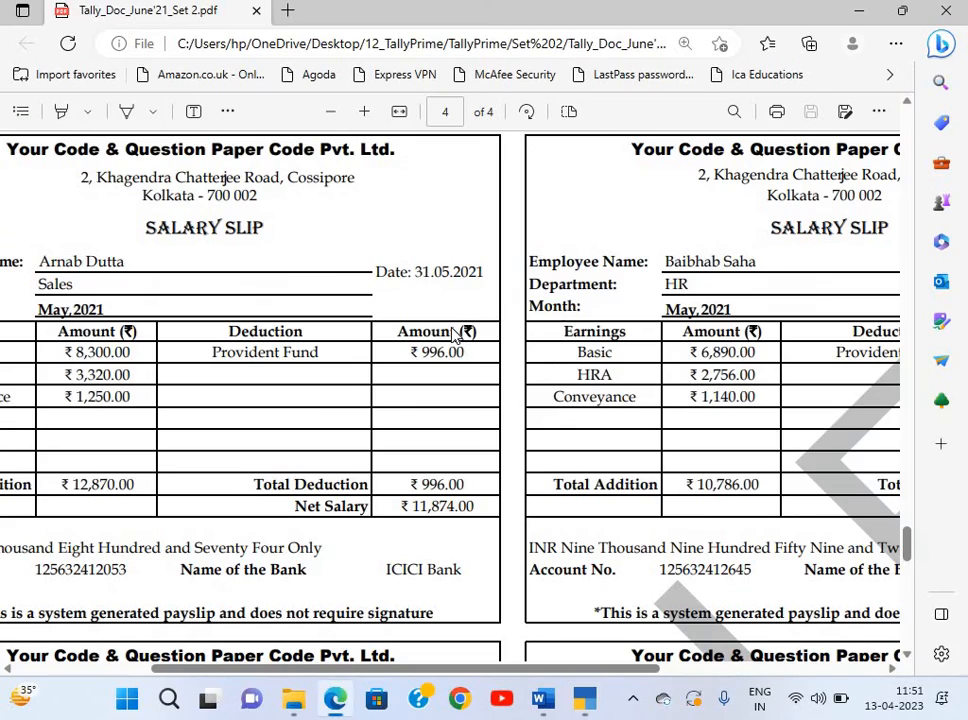
scroll(452, 335, left, 3)
scroll(452, 335, down, 5)
key(alt+Tab)
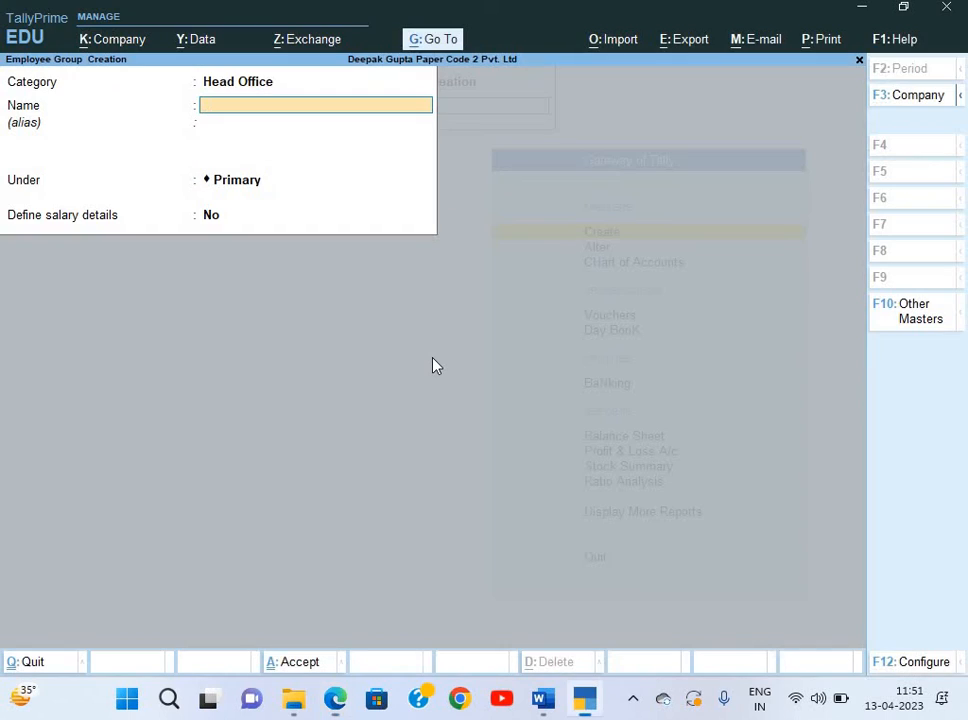
text(Account)
key(Return)
key(Return)
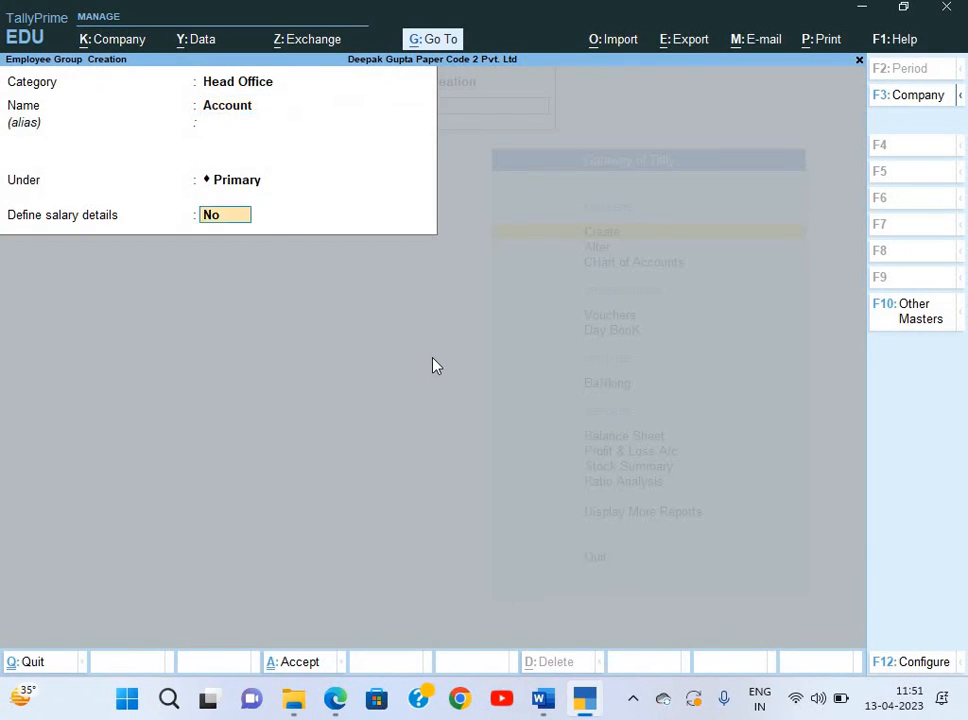
key(Return)
key(Return)
Add the Admin employee group, then review the salary slips for remaining departments.
key(alt+Tab)
scroll(665, 387, right, 5)
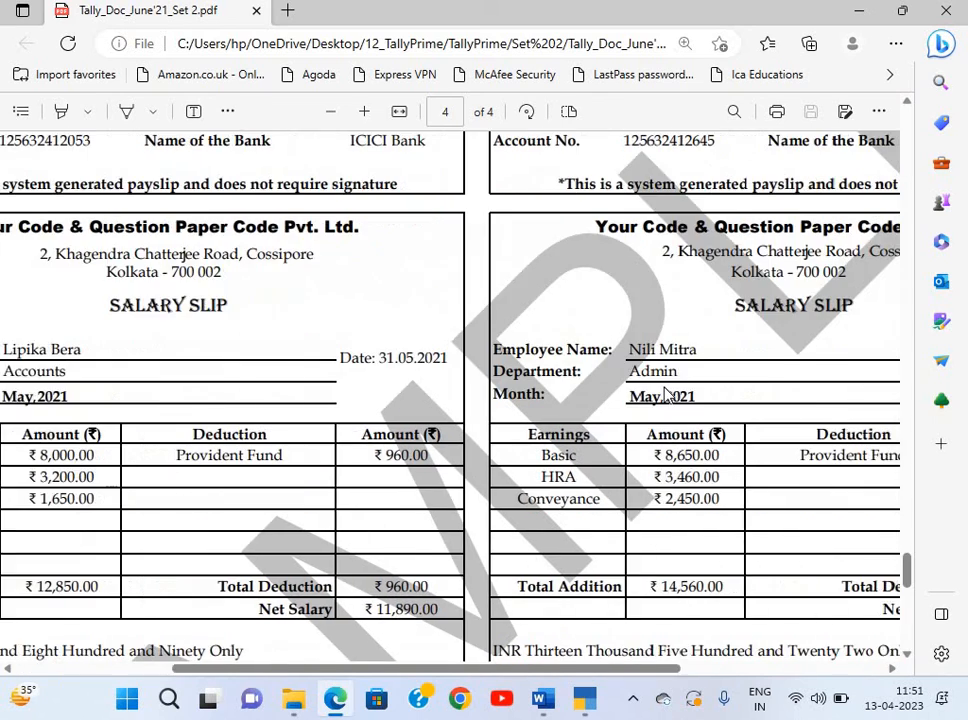
key(alt+Tab)
text(Admin)
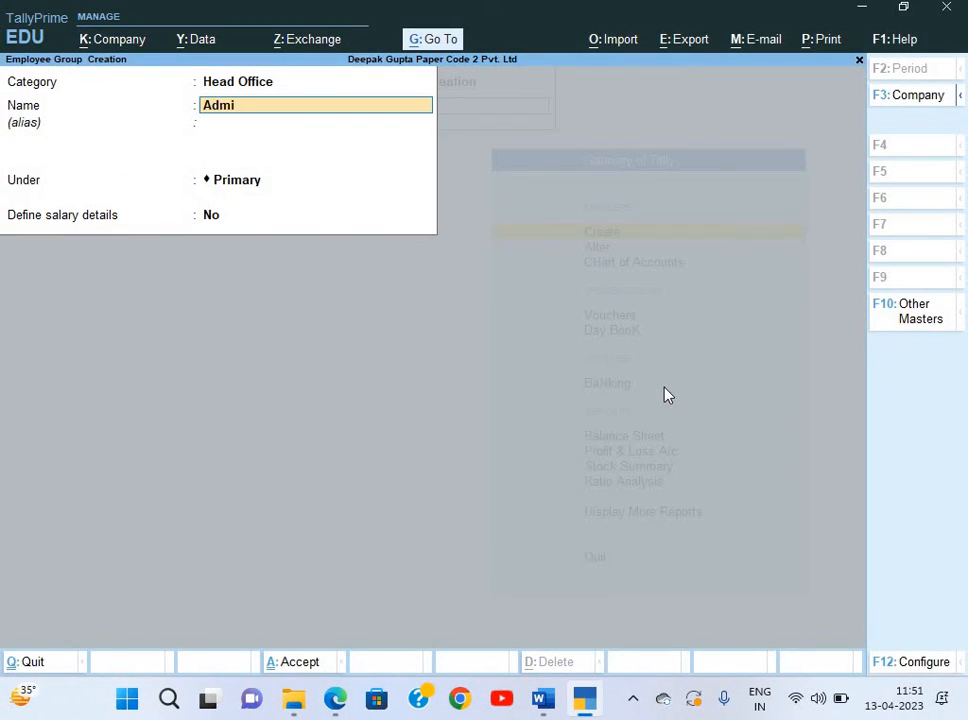
key(Return)
key(Return)
key(Return)
key(Return)
key(alt+Tab)
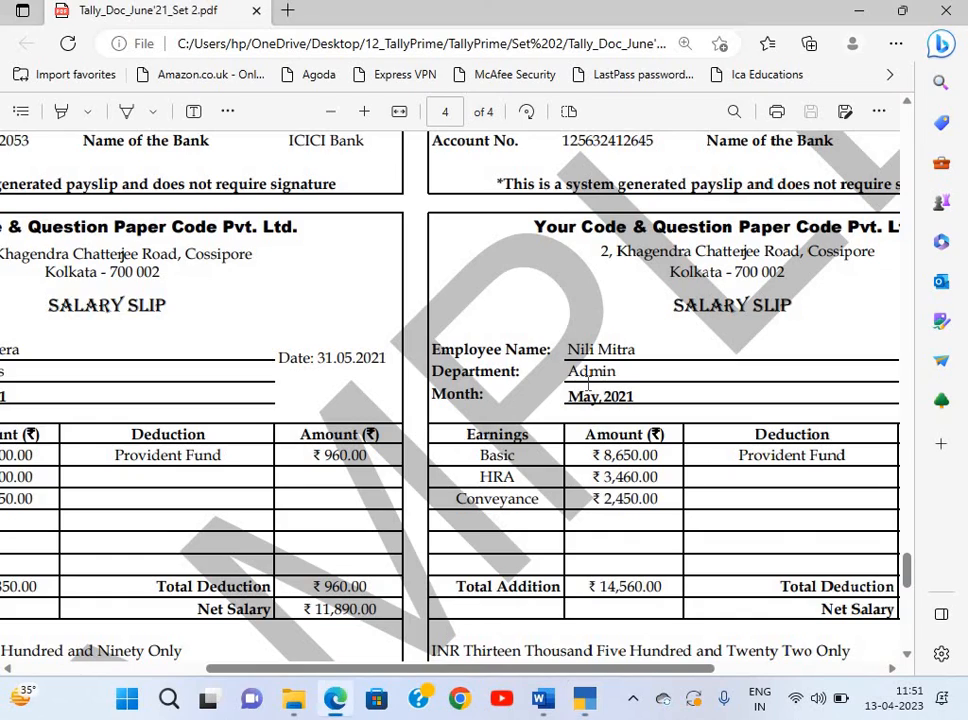
scroll(588, 385, down, 5)
scroll(588, 385, up, 4)
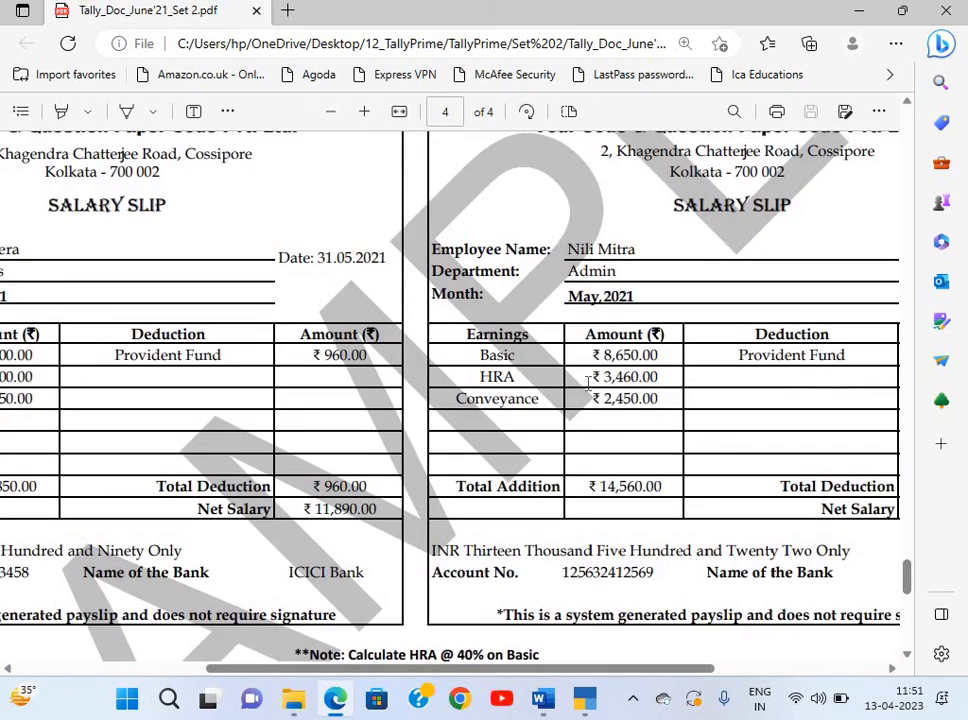
scroll(588, 385, left, 3)
scroll(588, 384, left, 1)
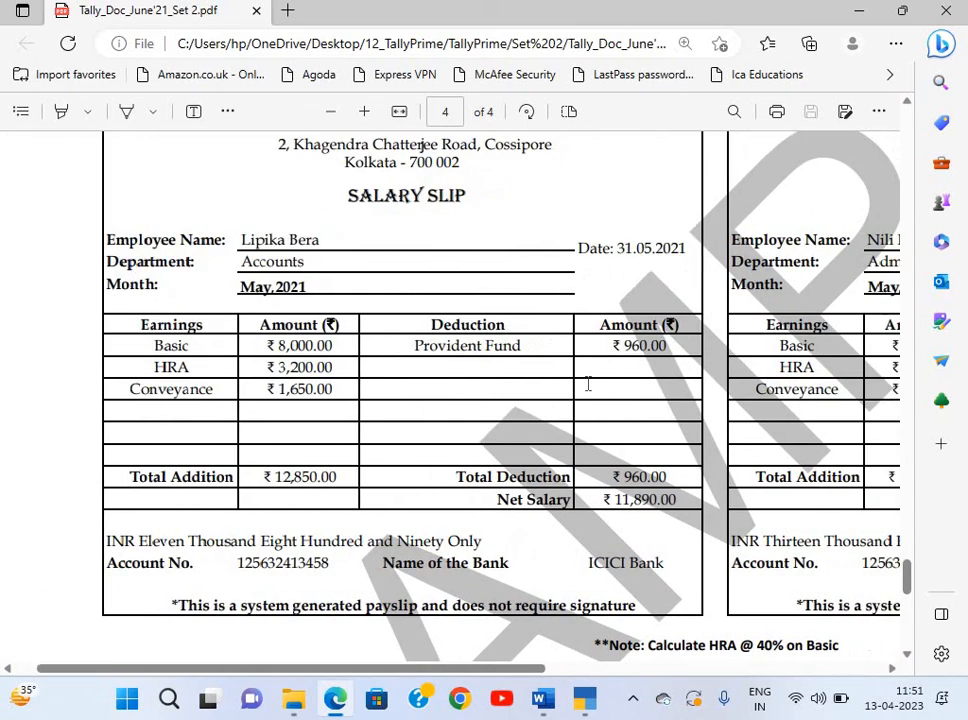
scroll(591, 384, right, 1)
scroll(591, 384, down, 3)
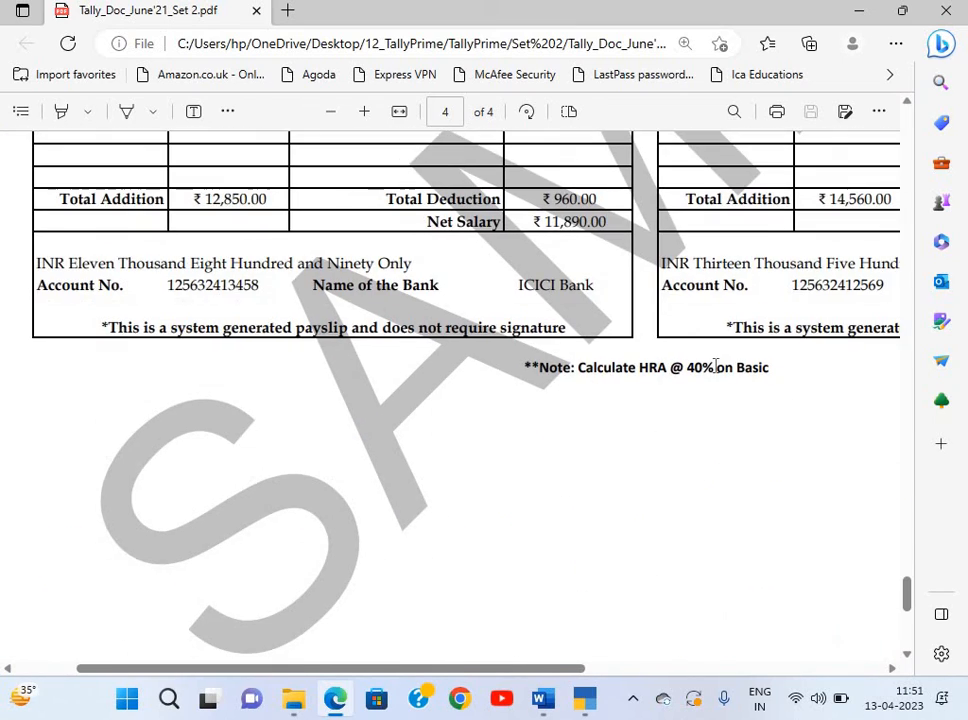
ctrl+scroll(716, 366, up, 3)
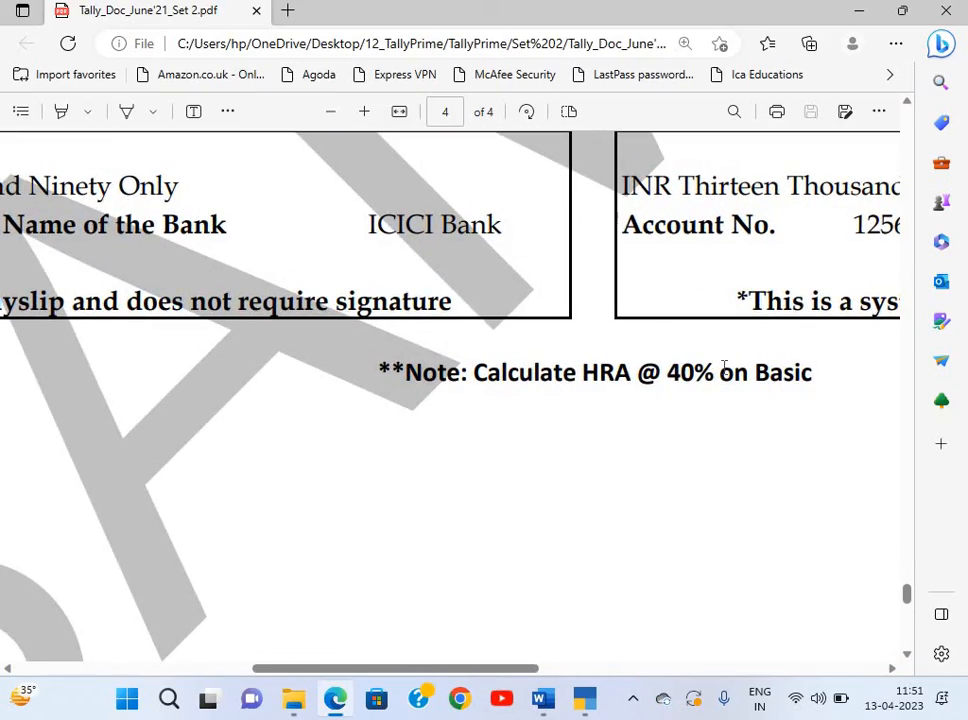
ctrl+scroll(724, 366, down, 5)
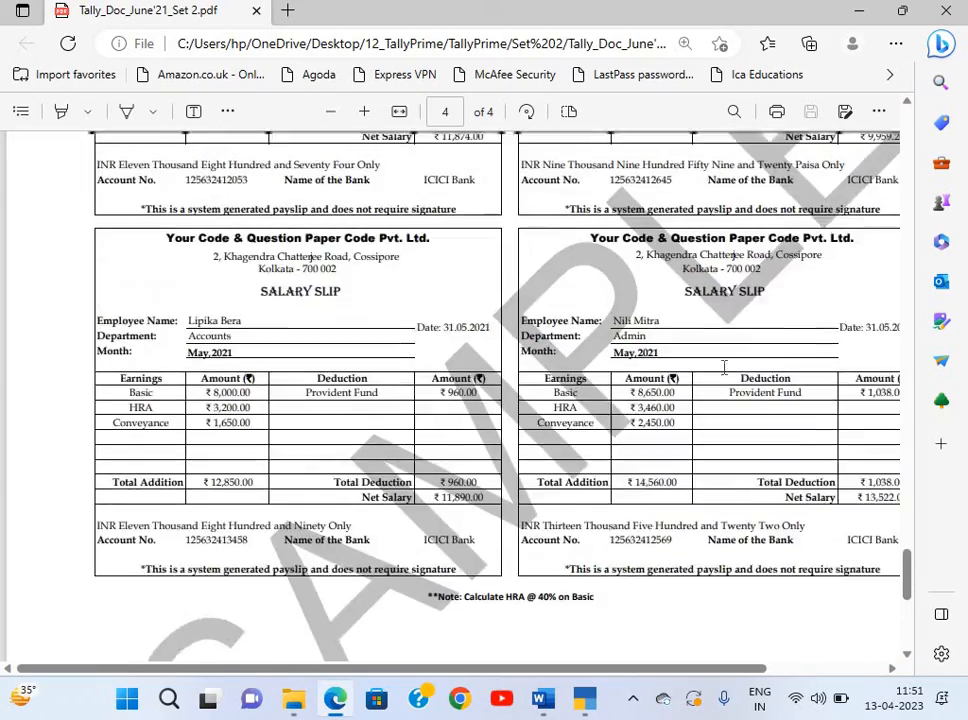
scroll(724, 366, up, 1)
ctrl+scroll(724, 366, up, 3)
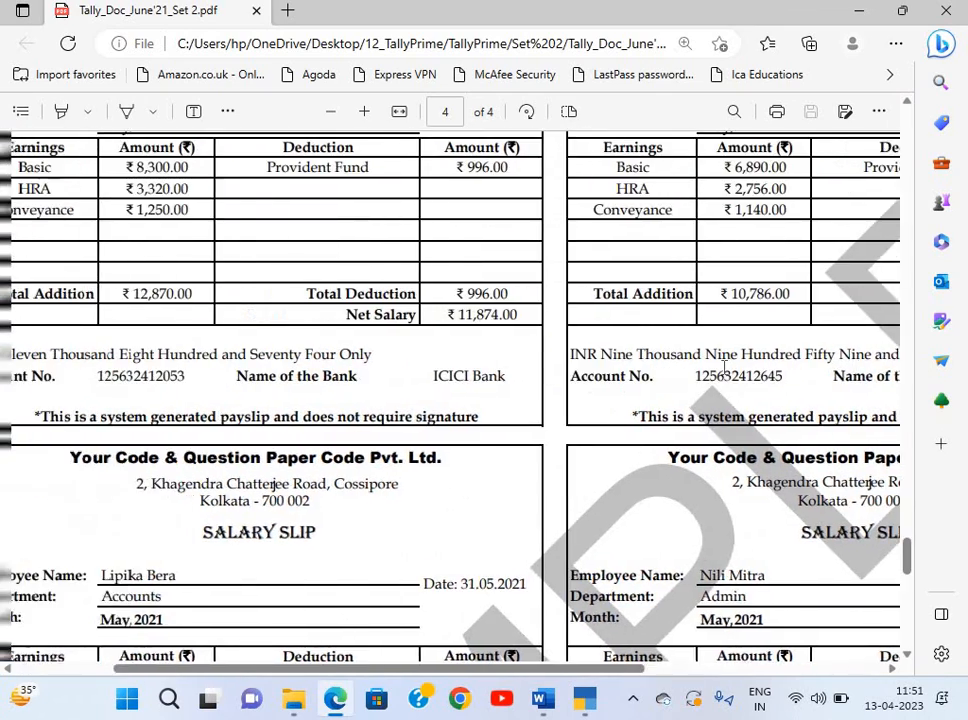
ctrl+scroll(724, 367, down, 2)
key(alt+Tab)
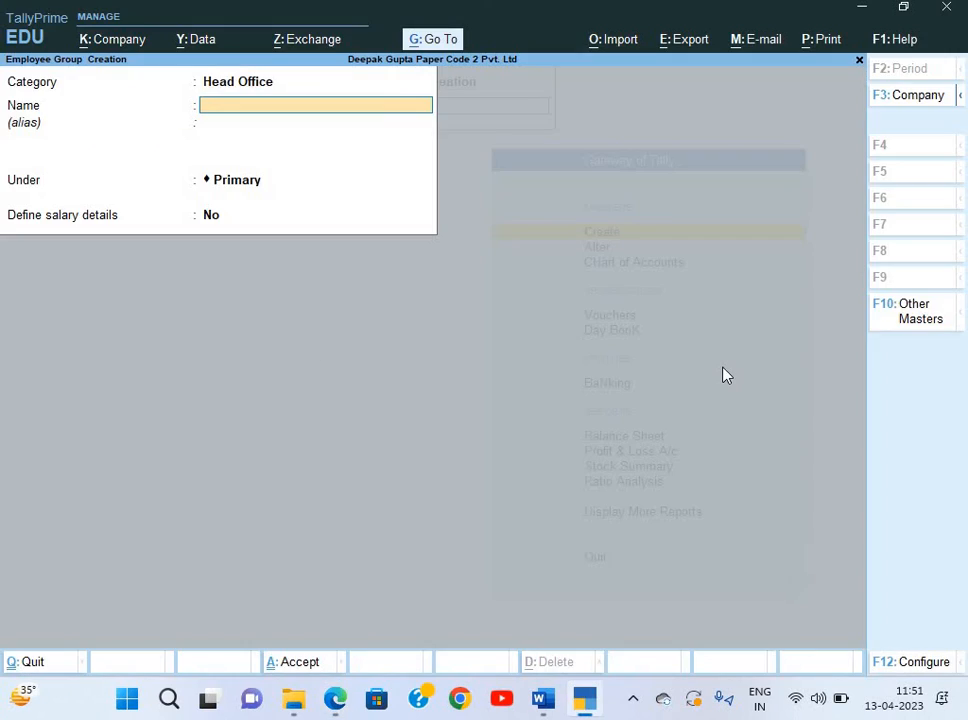
Close the employee group form and start a new Employee master from List of Masters.
key(Escape)
key(Escape)
key(Return)
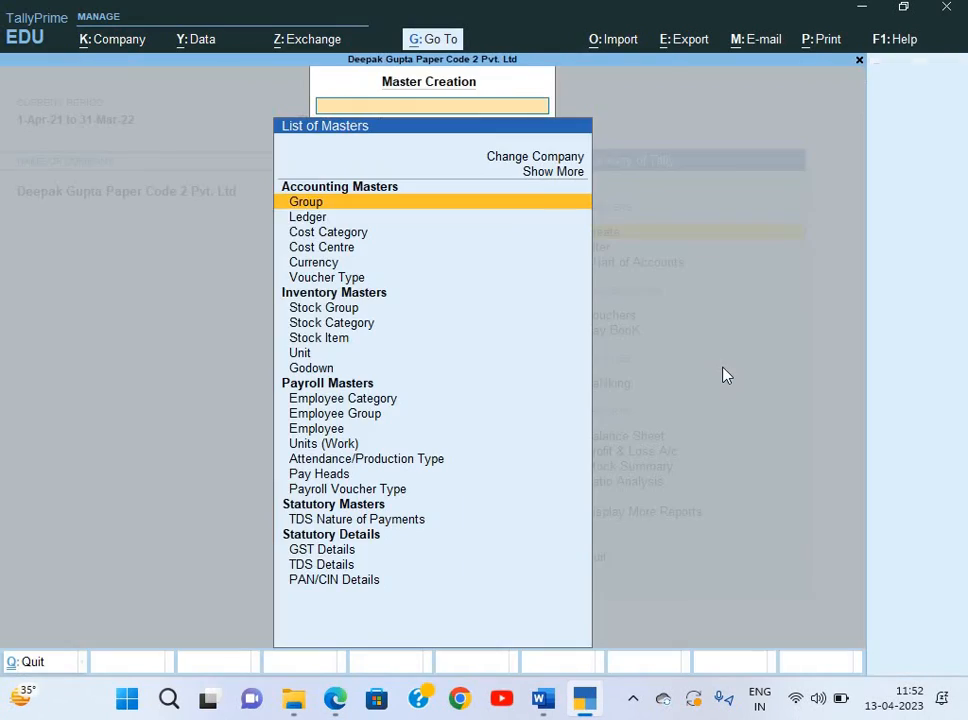
key(Down)
key(Down)
key(Down)
key(Down)
key(Down)
key(Down)
key(Down)
key(Down)
key(Down)
key(Down)
key(Down)
key(Down)
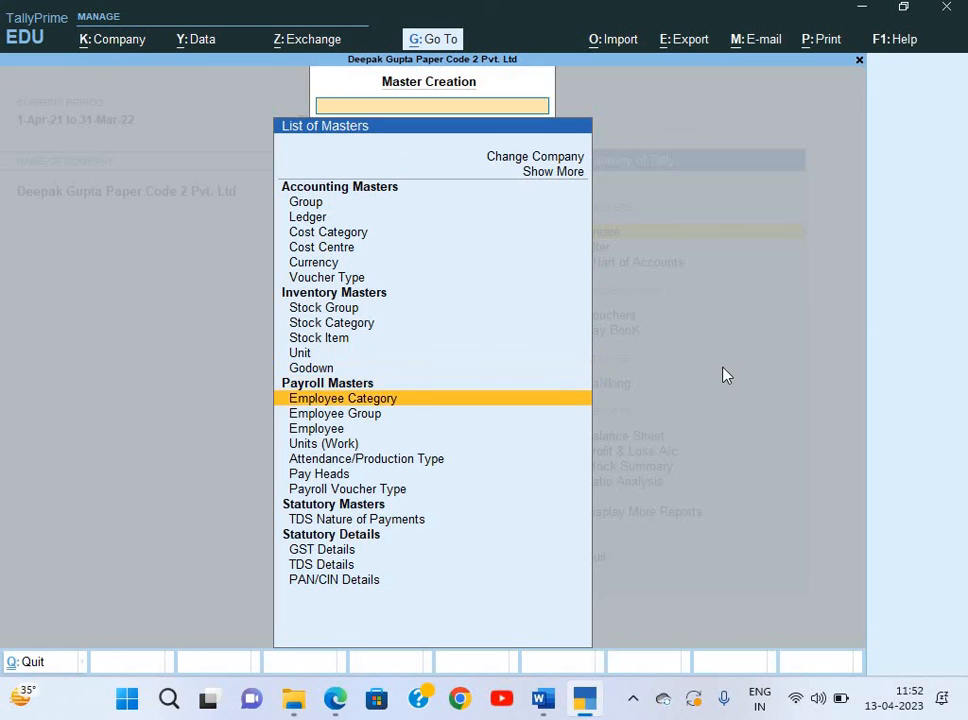
key(Down)
key(Return)
key(alt+Tab)
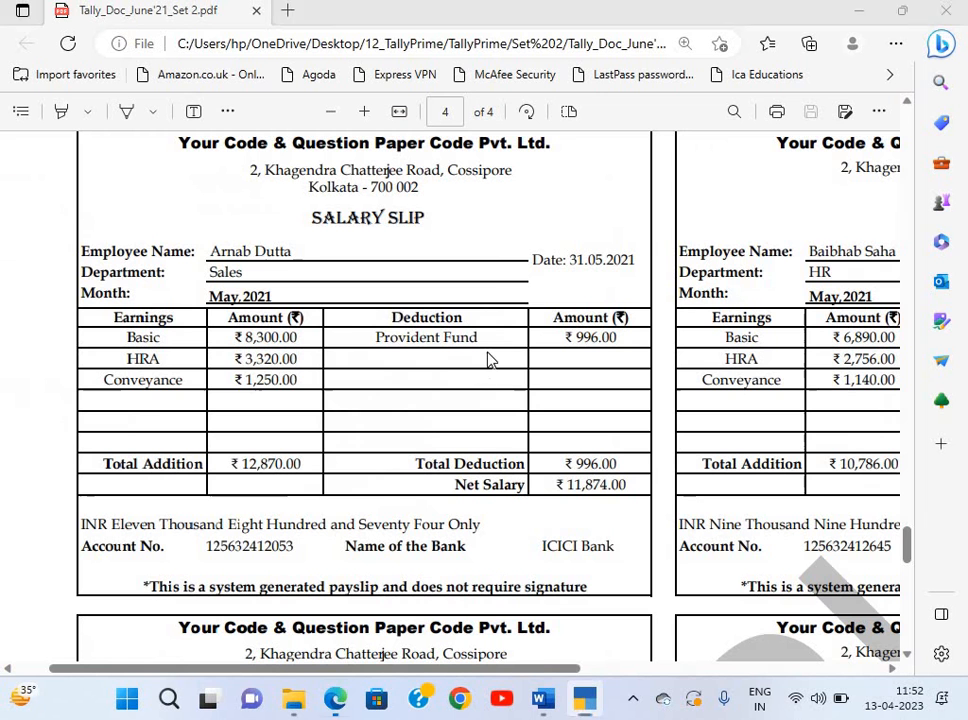
scroll(372, 300, up, 1)
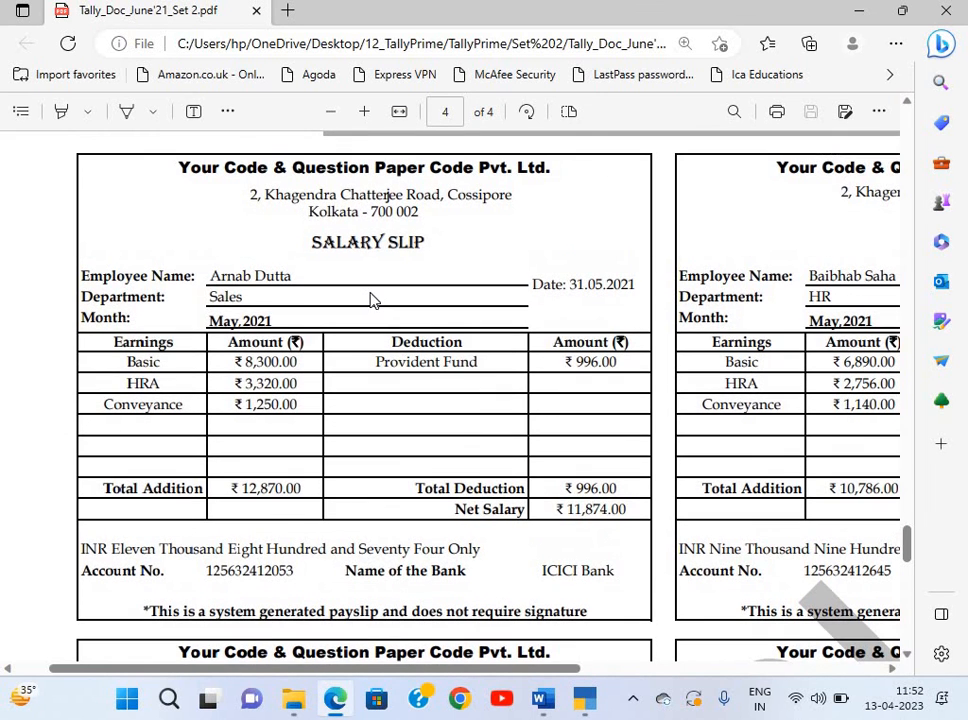
key(alt+Tab)
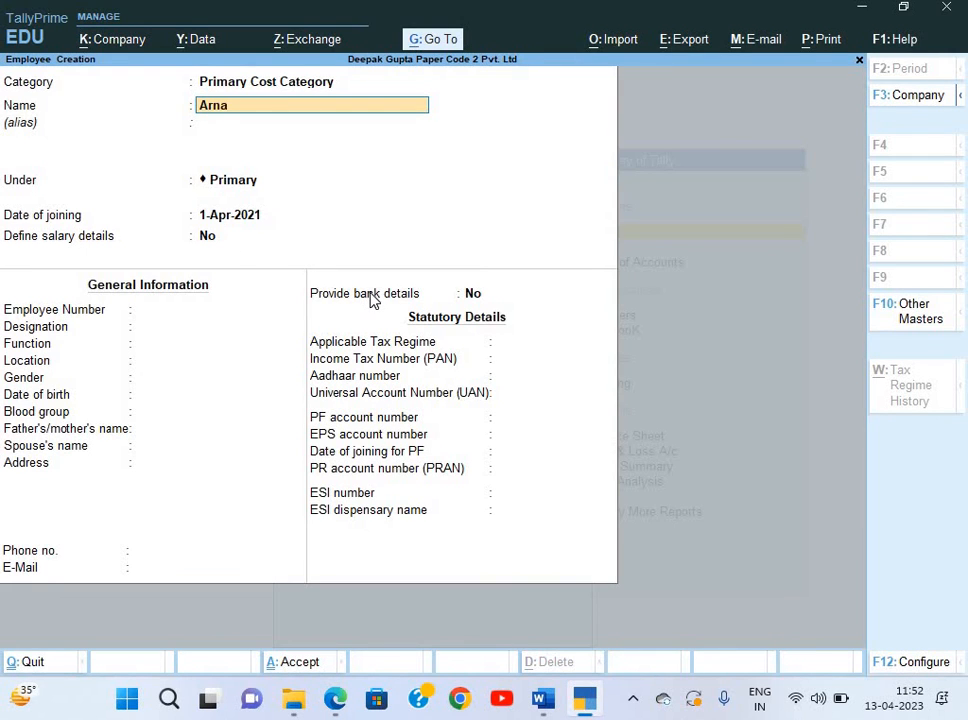
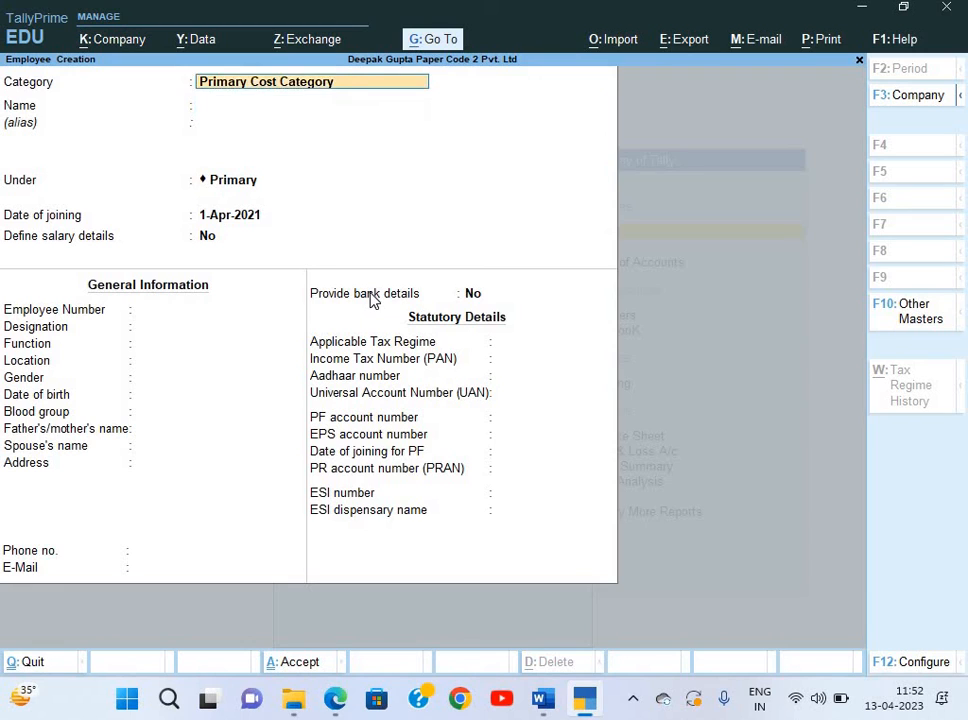
key(Return)
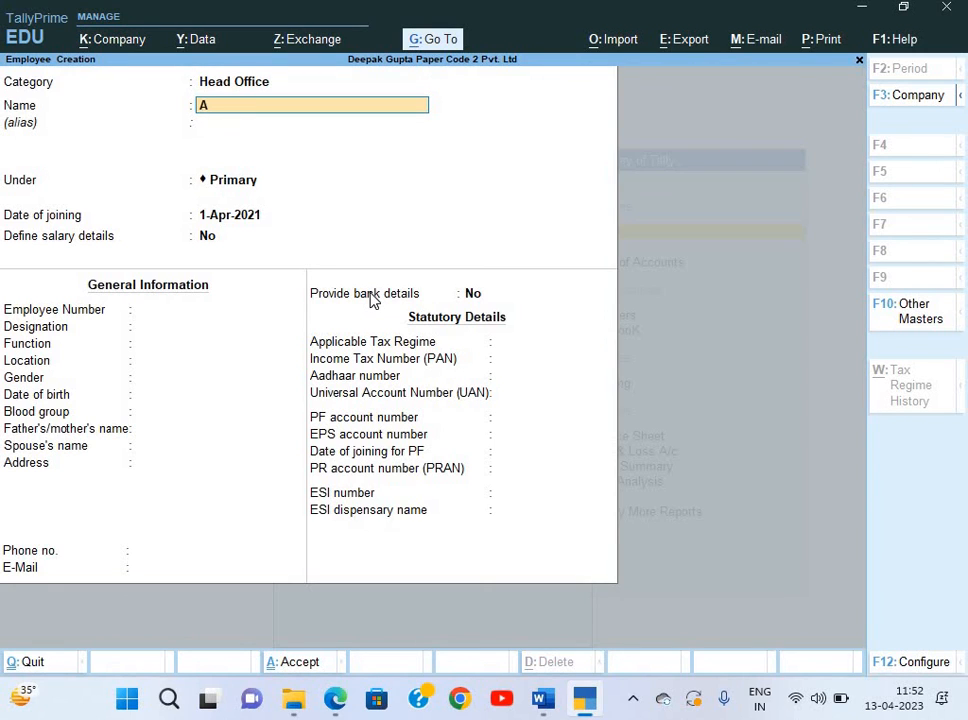
key(Return)
key(Return)
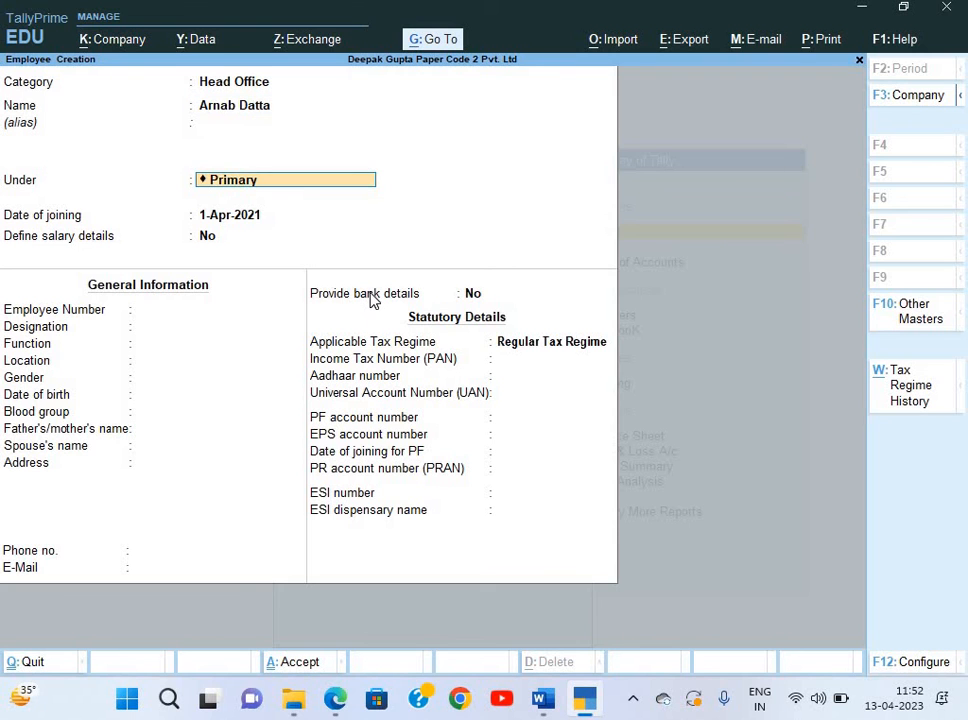
key(Down)
key(Down)
key(Down)
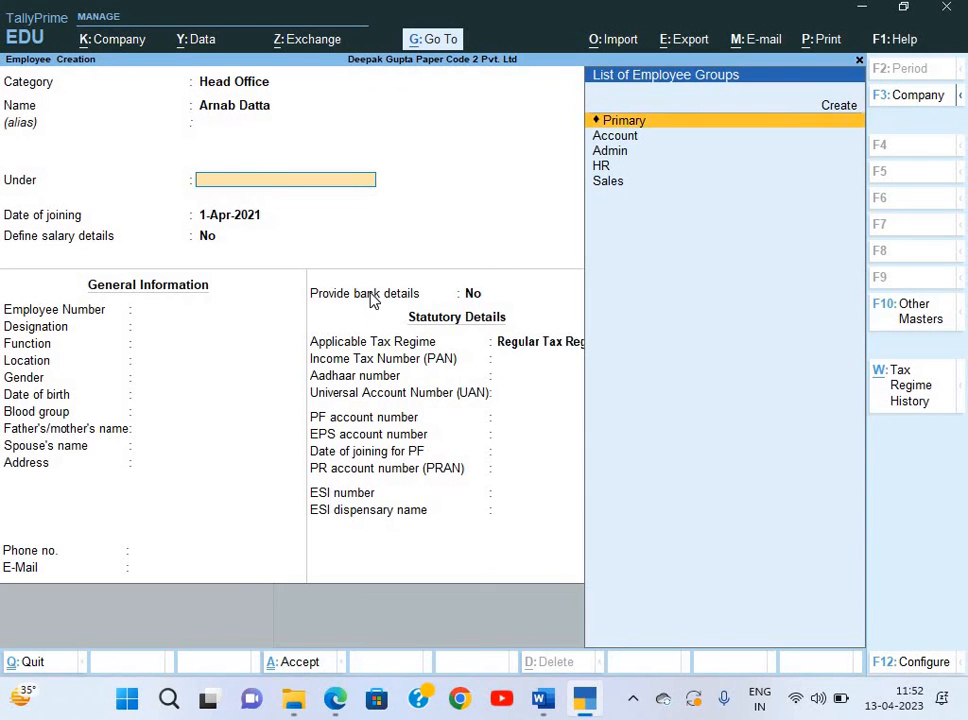
key(alt+Tab)
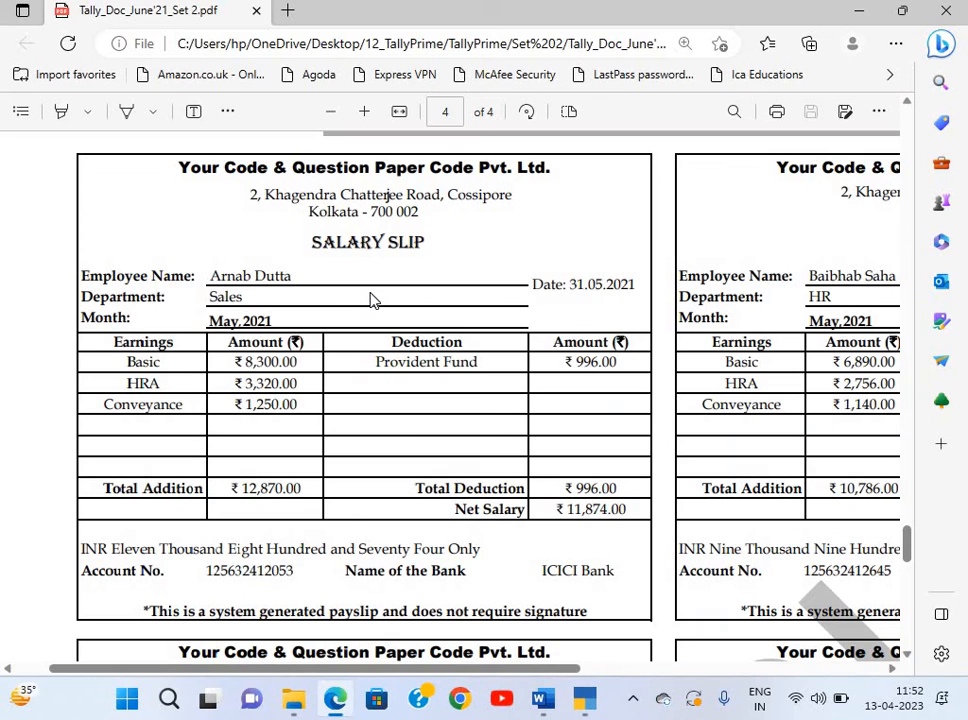
key(alt+Tab)
key(Down)
key(Return)
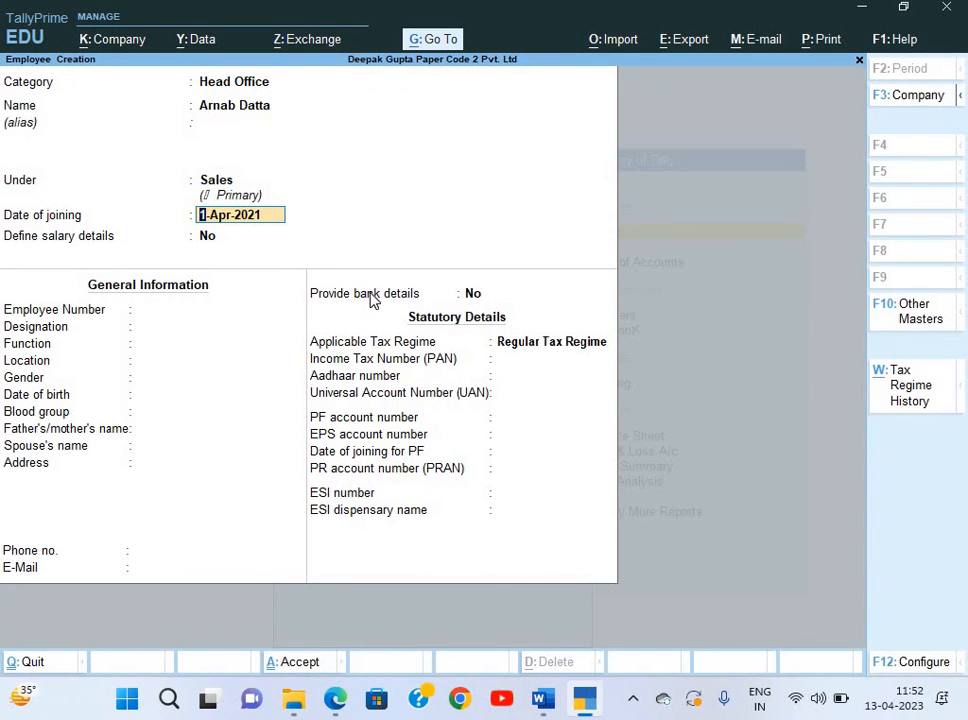
key(alt+Tab)
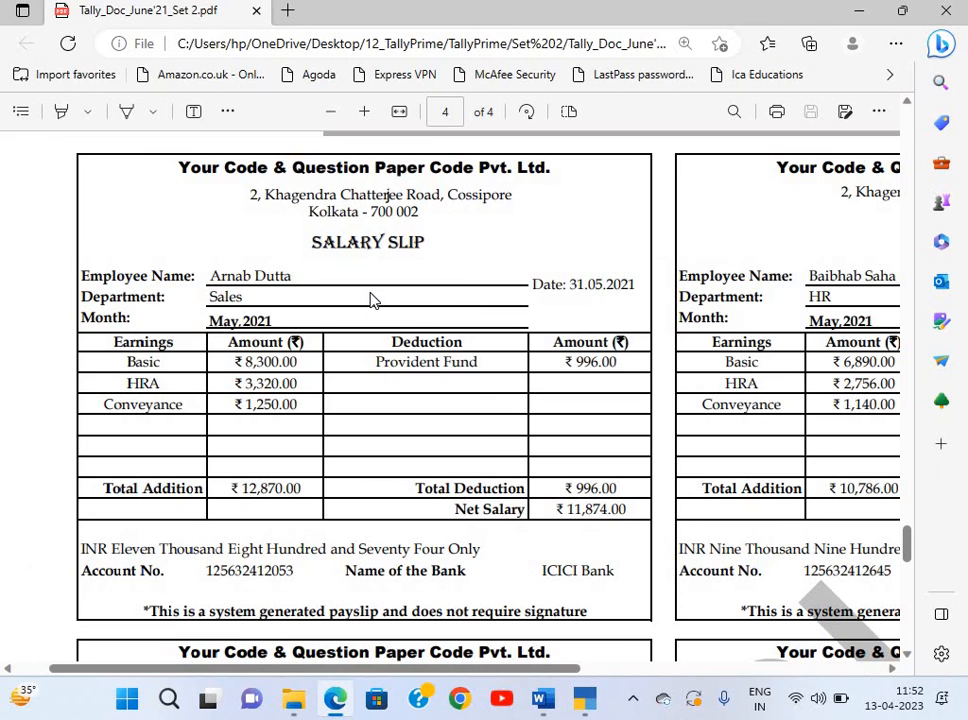
key(alt+Tab)
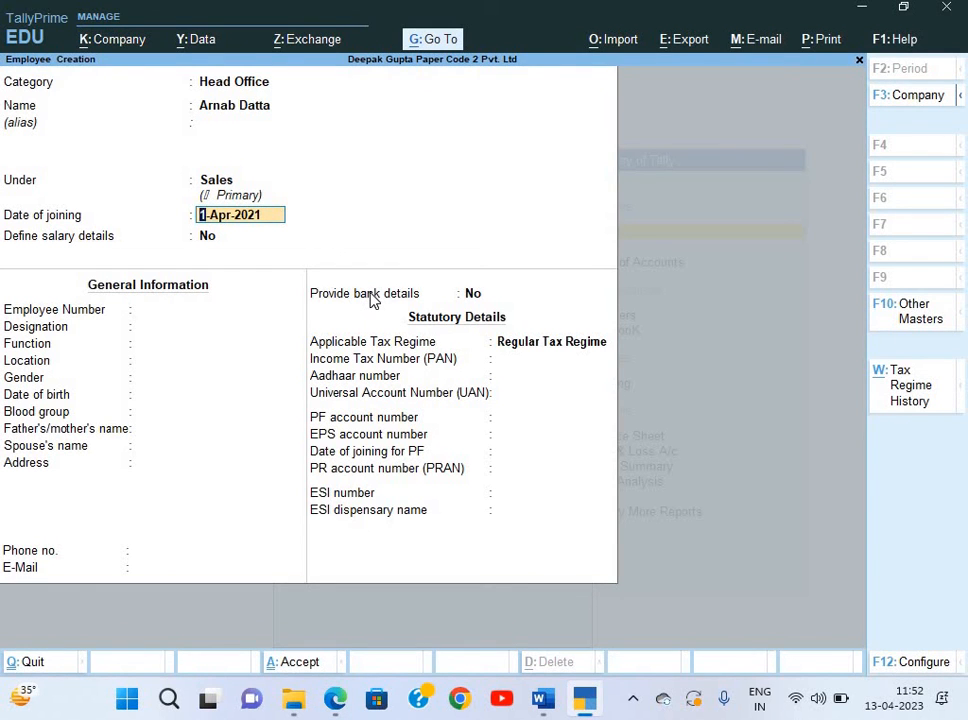
key(Return)
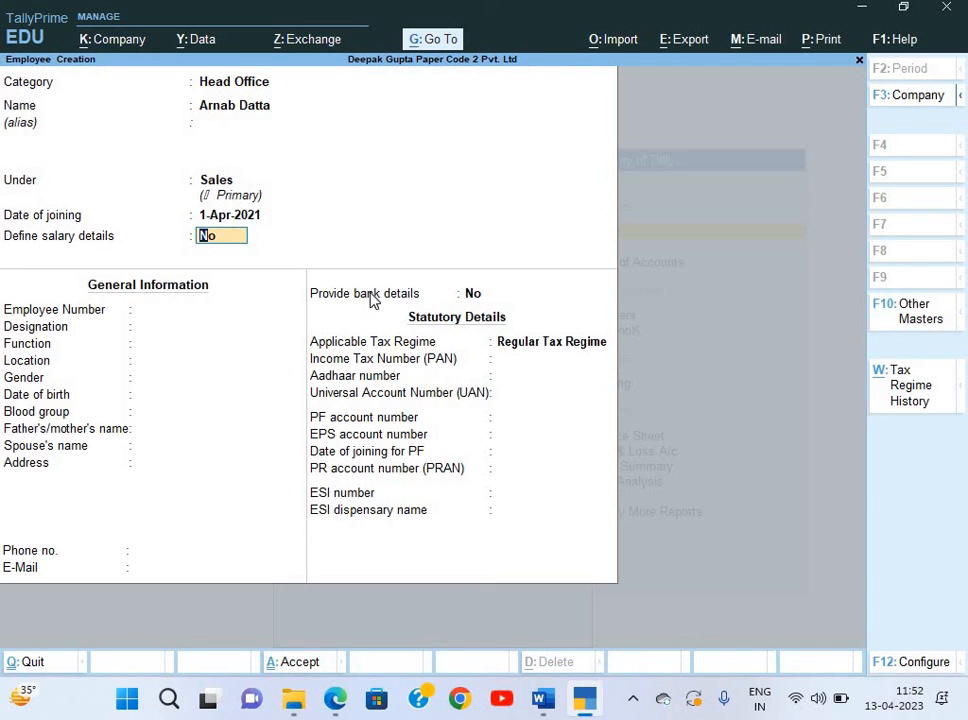
key(Return)
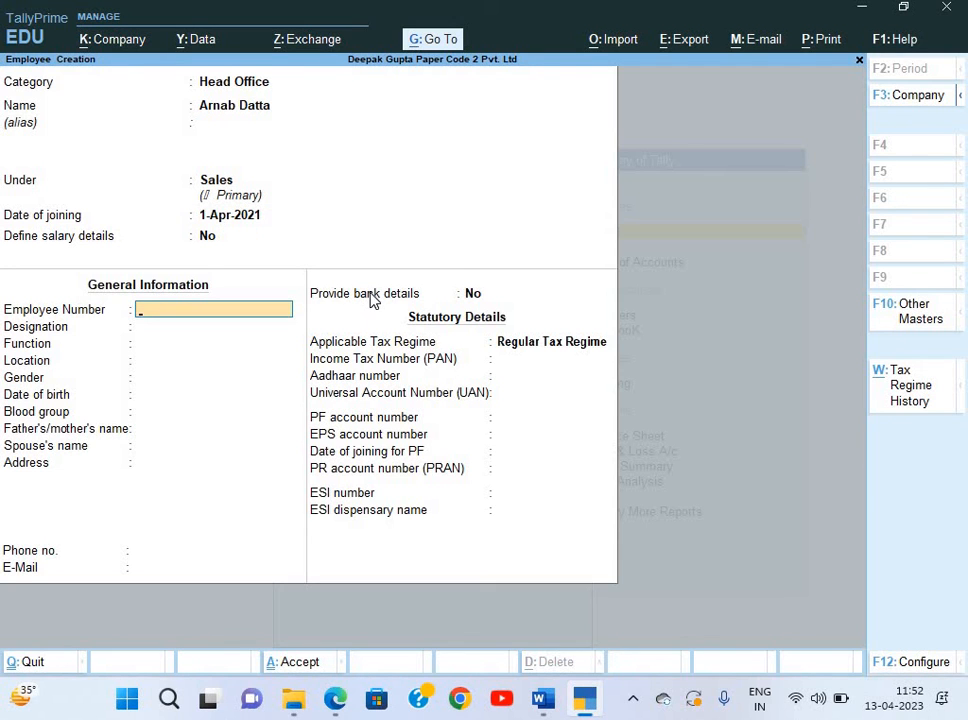
Enter employee number E001 and leave designation, function and location blank.
key(alt+Tab)
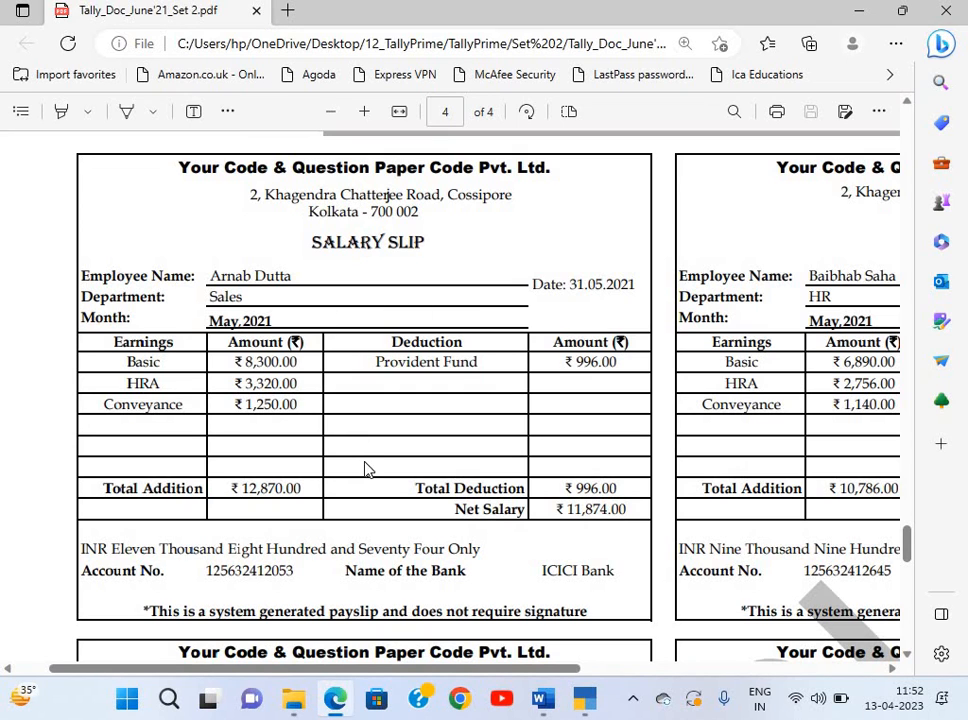
key(alt+Tab)
text(E001)
key(Return)
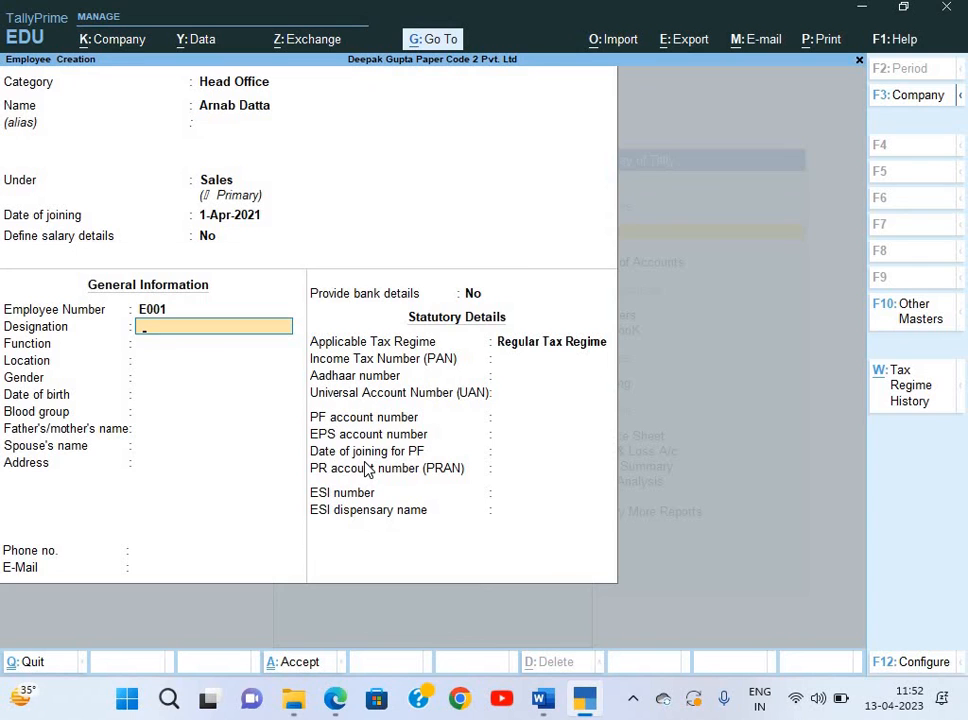
key(alt+Tab)
key(alt+Tab)
text(M)
key(BackSpace)
key(Return)
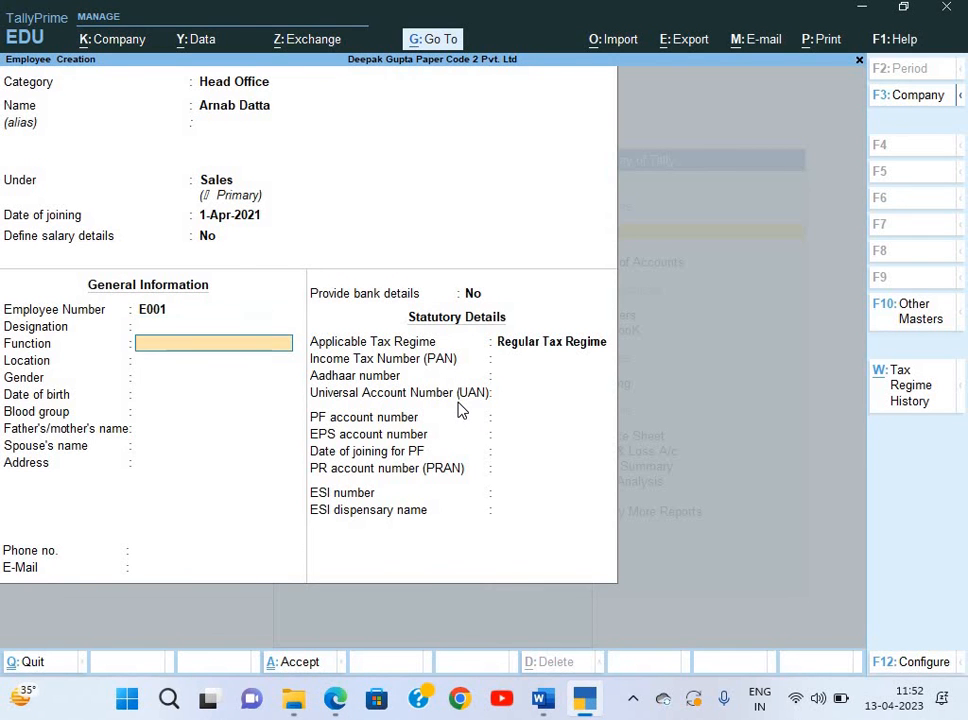
key(Return)
key(Return)
key(Return)
key(Return)
Set gender to Male and blood group to B Positive, skipping the contact fields.
key(Return)
key(Up)
key(Up)
key(Up)
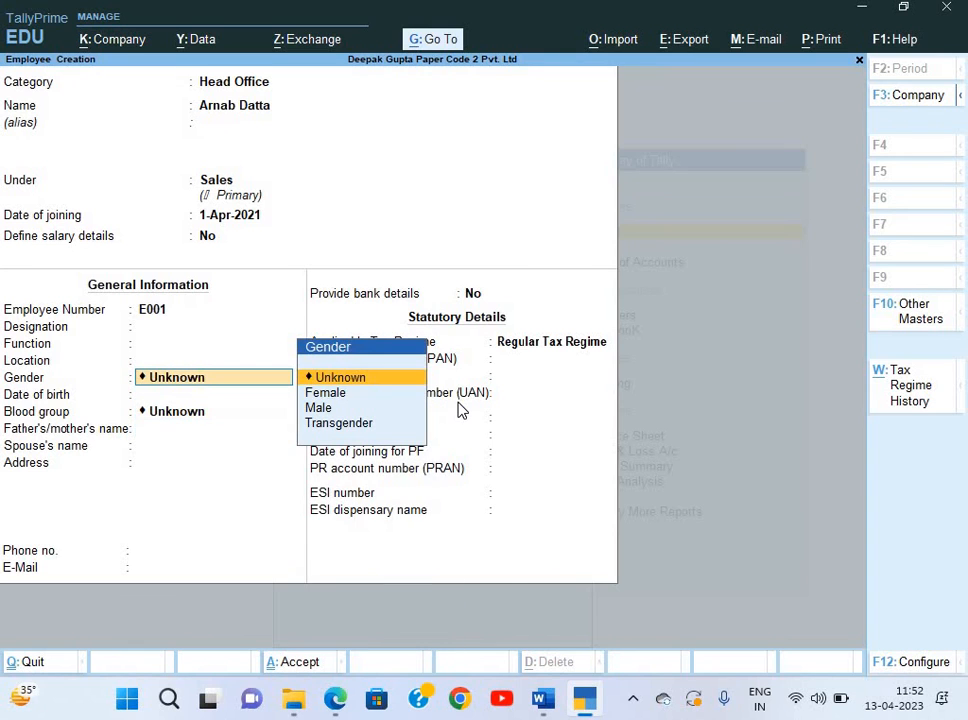
key(Down)
key(Down)
key(Return)
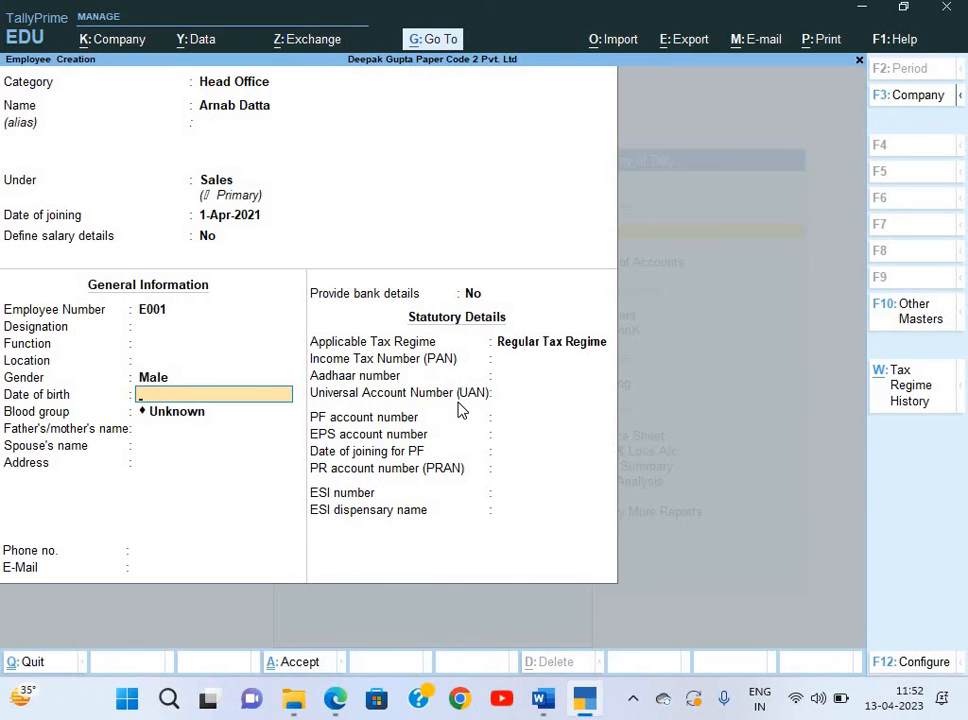
key(Return)
key(Down)
key(Down)
key(Down)
key(Down)
key(Down)
key(Down)
key(Down)
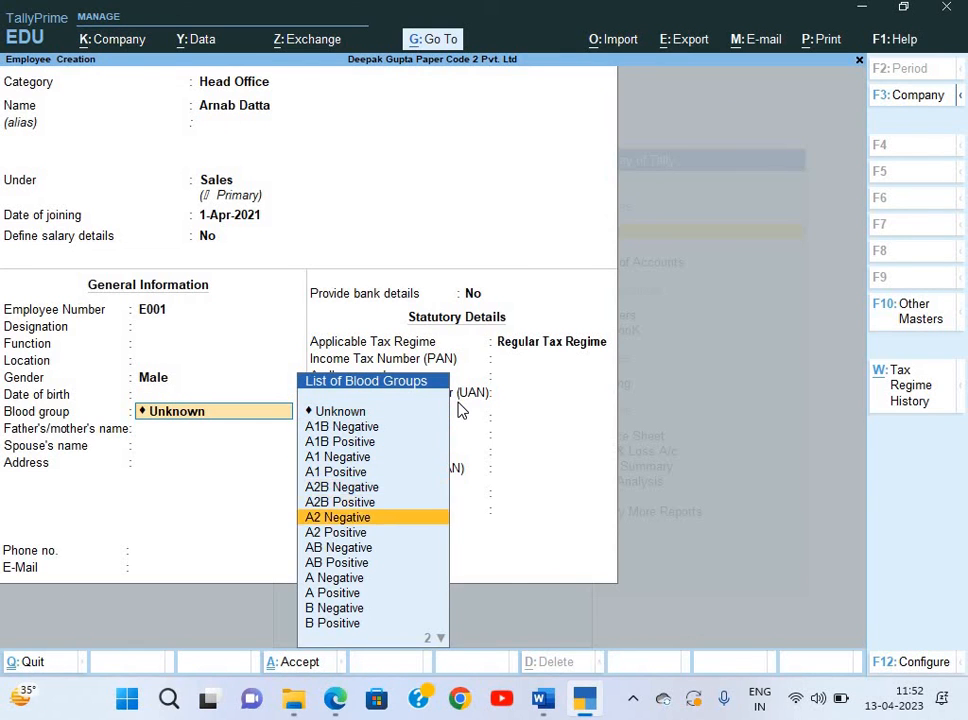
key(Down)
key(Down)
key(Down)
key(Down)
key(Down)
key(Down)
key(Down)
key(Return)
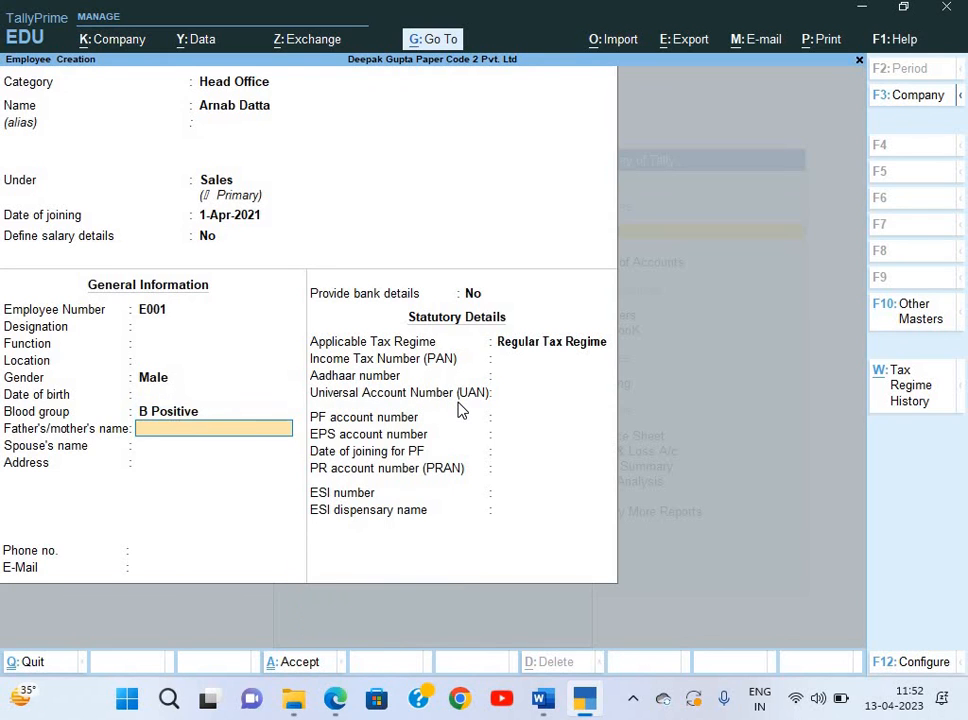
key(Return)
key(Return)
key(Return)
key(Return)
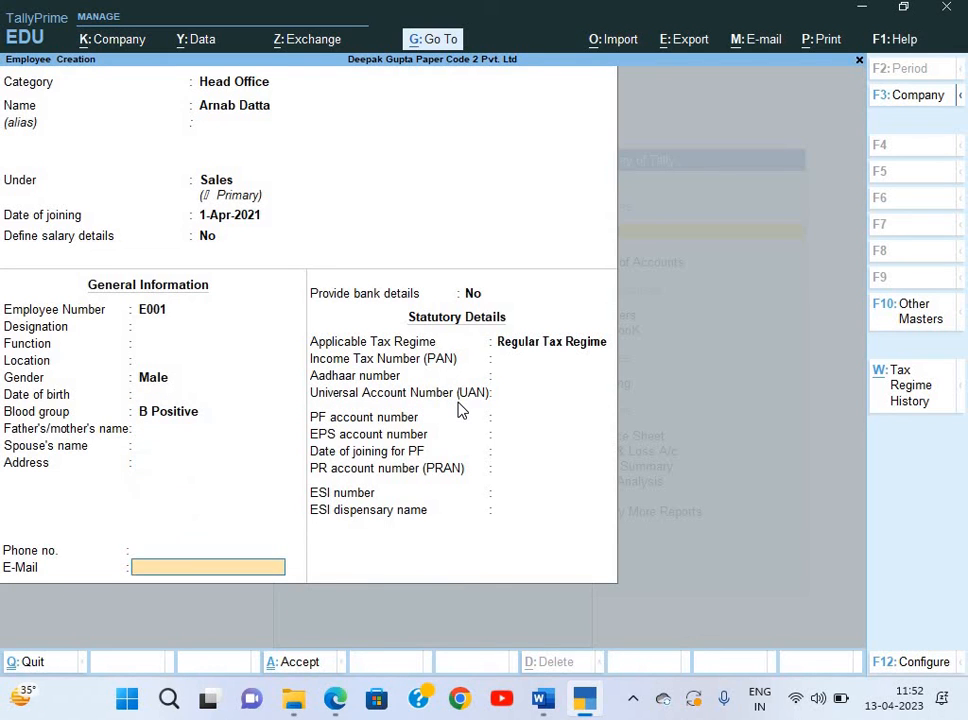
key(Return)
Turn on bank details and paste the account number copied from the salary slip.
key(y)
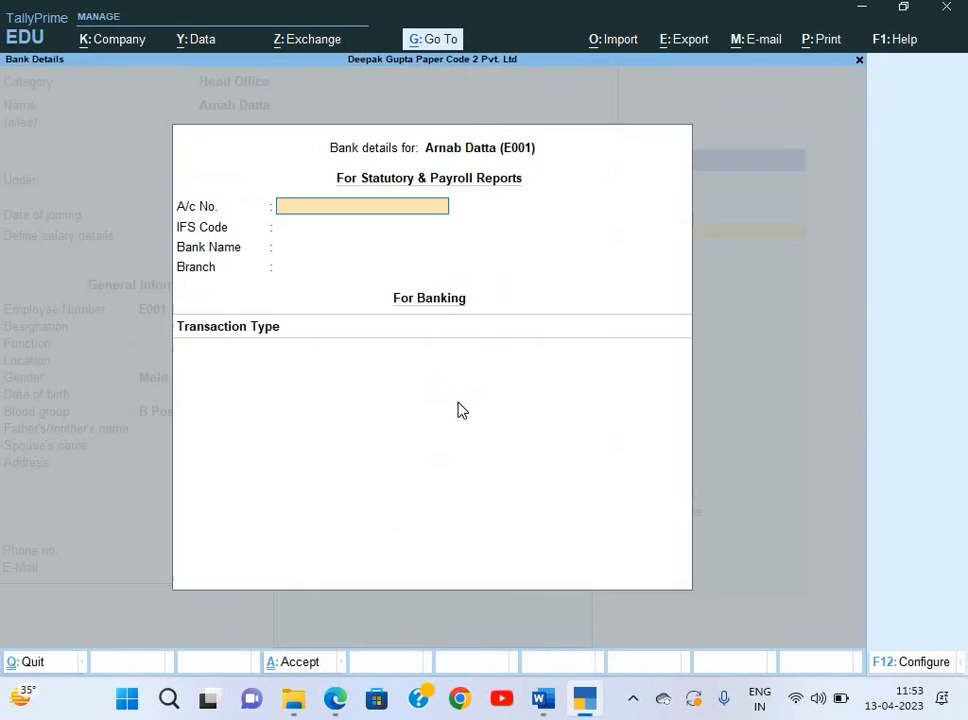
key(alt+Tab)
scroll(363, 465, down, 1)
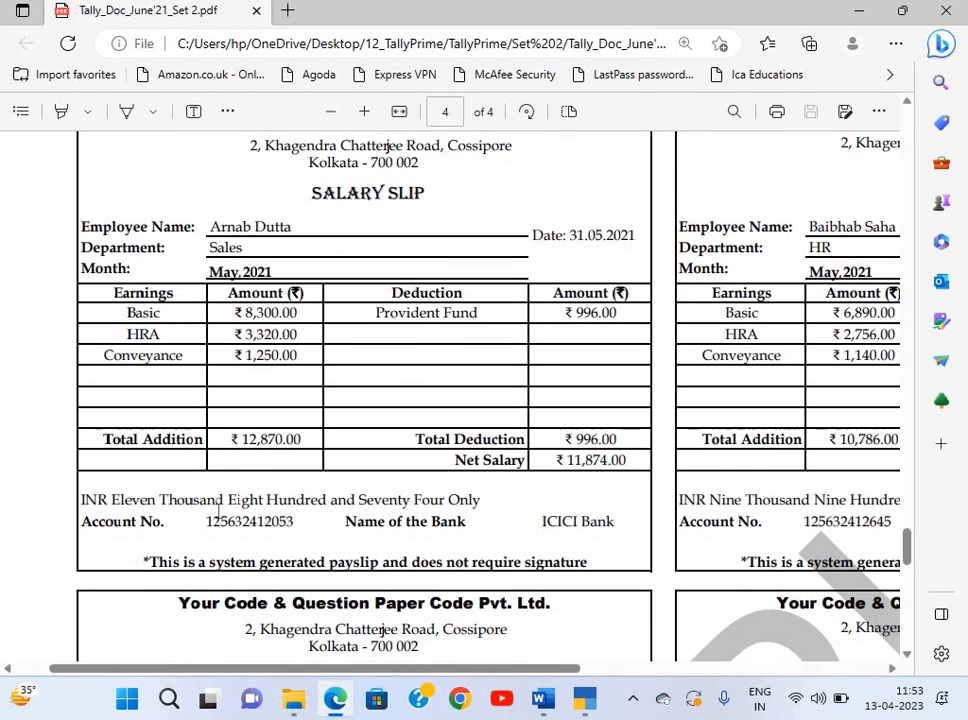
drag(206, 521, 312, 529)
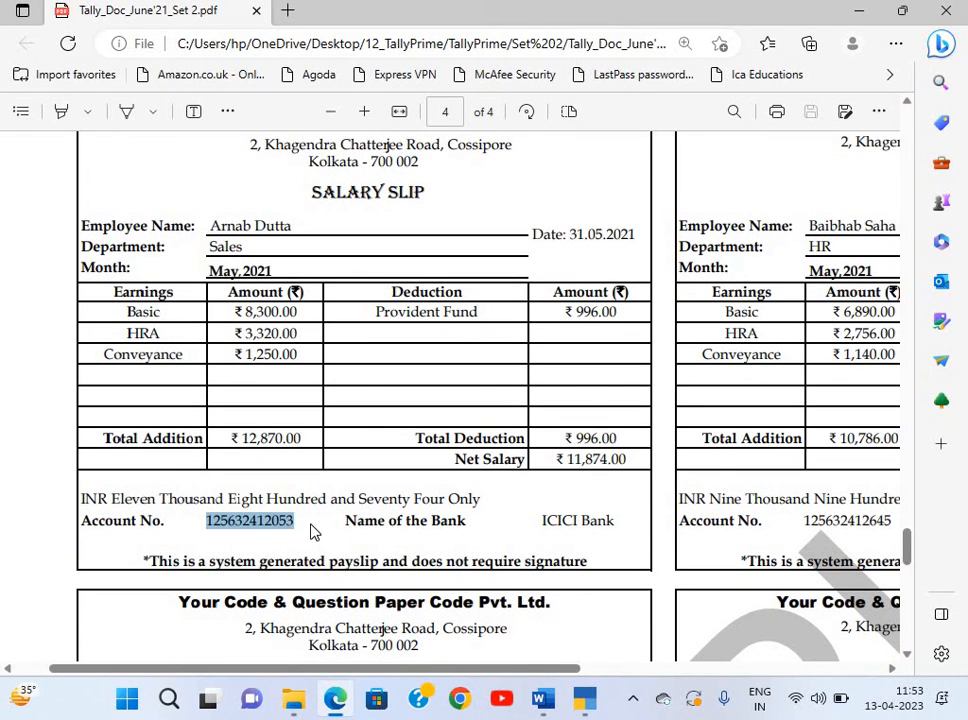
click(210, 521)
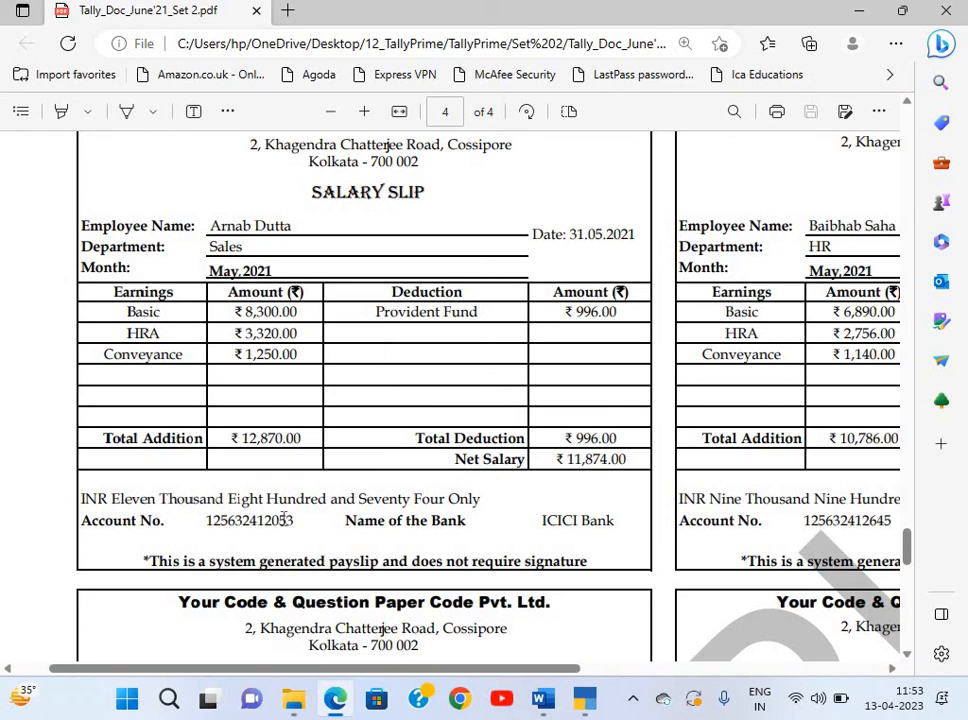
drag(206, 521, 296, 528)
key(alt+Tab)
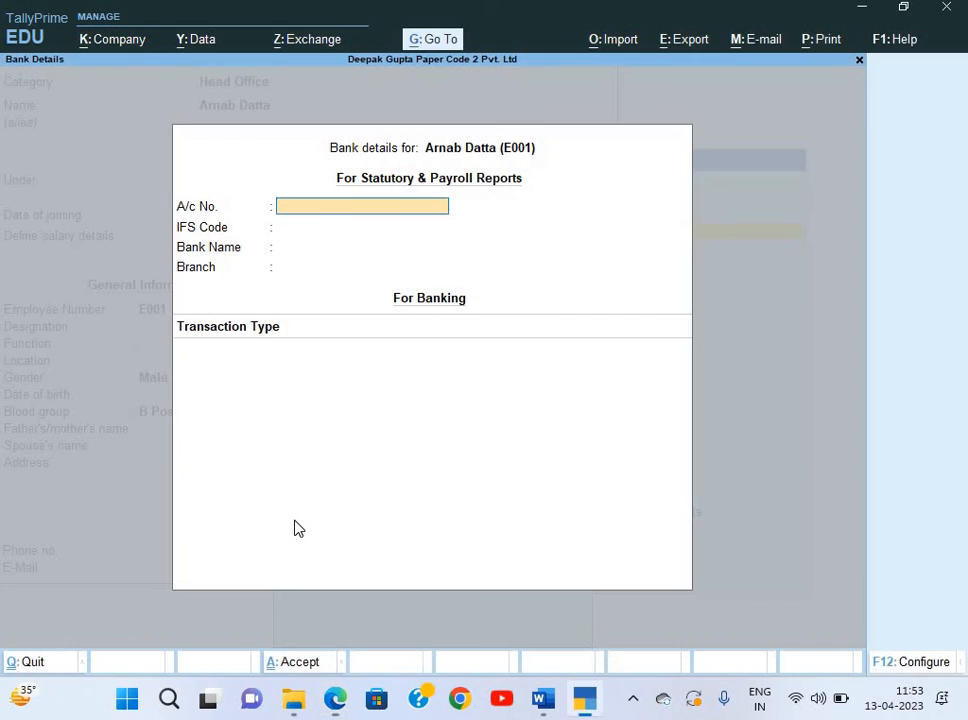
key(ctrl+alt+v)
key(Return)
key(alt+Tab)
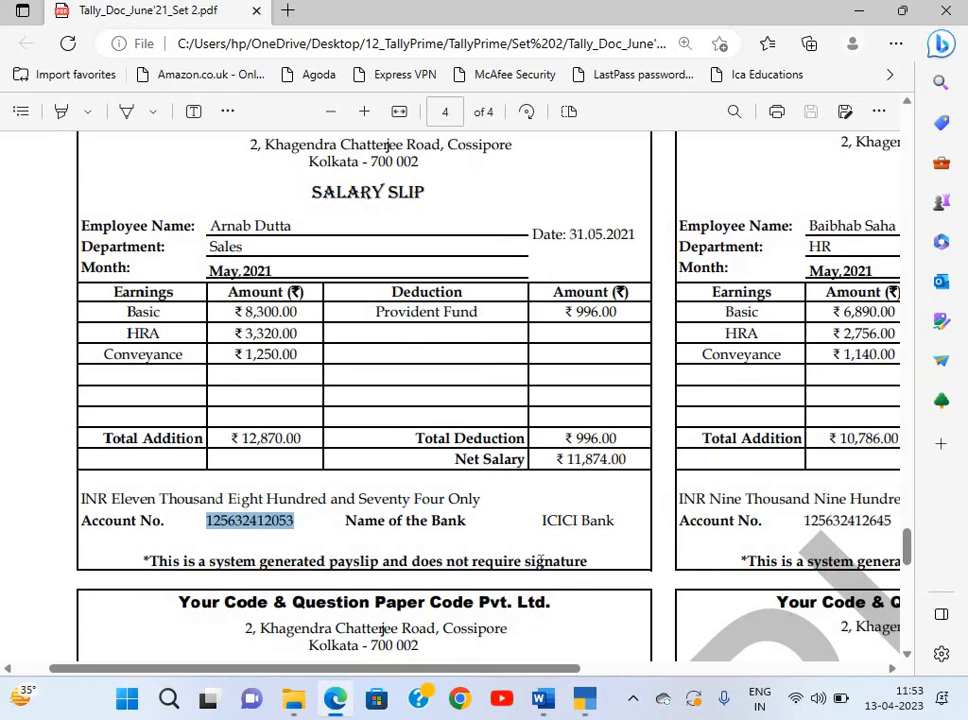
key(alt+Tab)
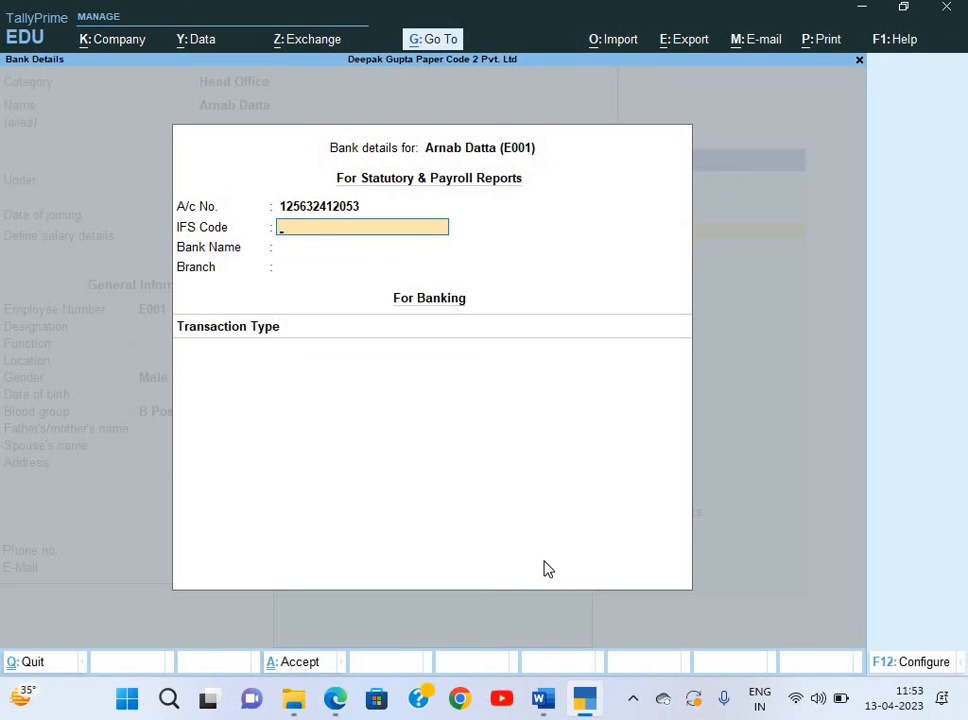
key(Return)
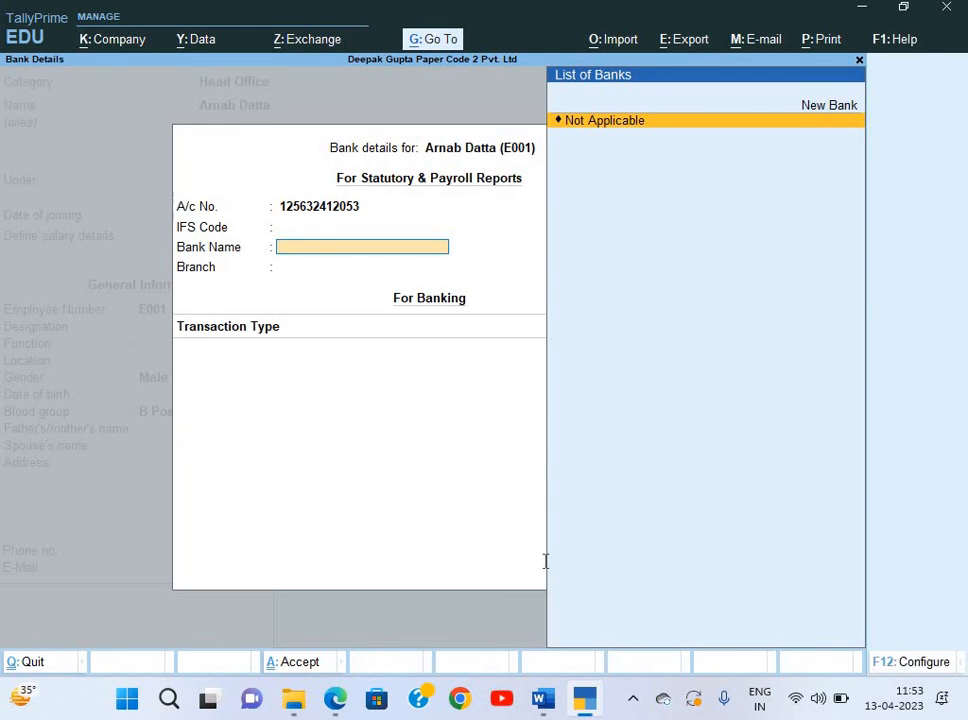
Create a new bank named ICICI Bank for the employee.
key(alt+Tab)
key(alt+Tab)
key(Up)
key(Return)
text(ICICI)
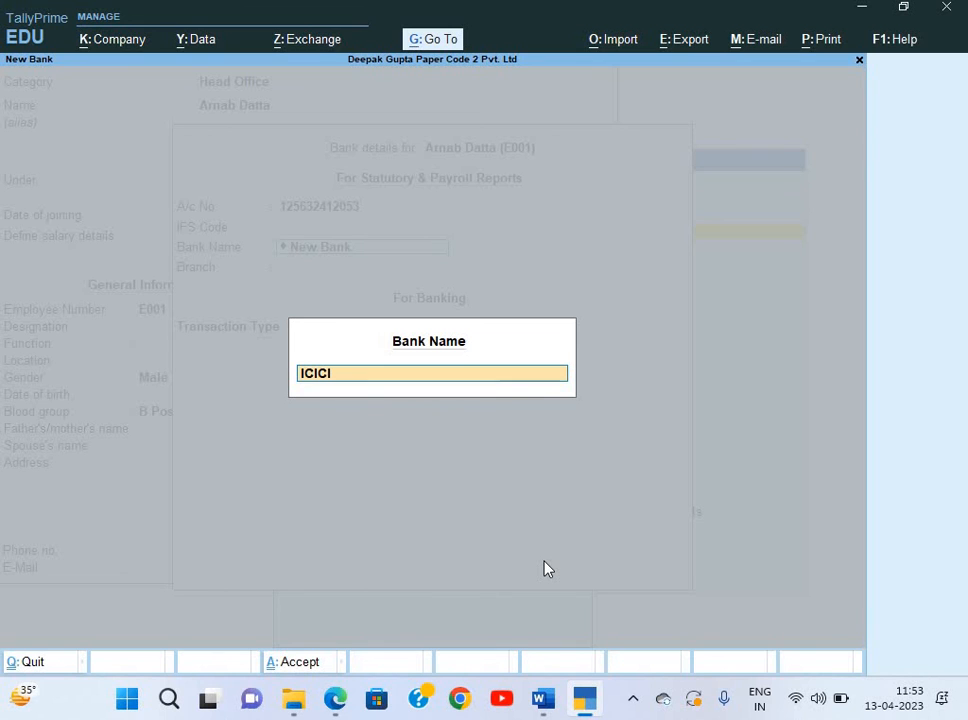
text( a Bank)
key(Return)
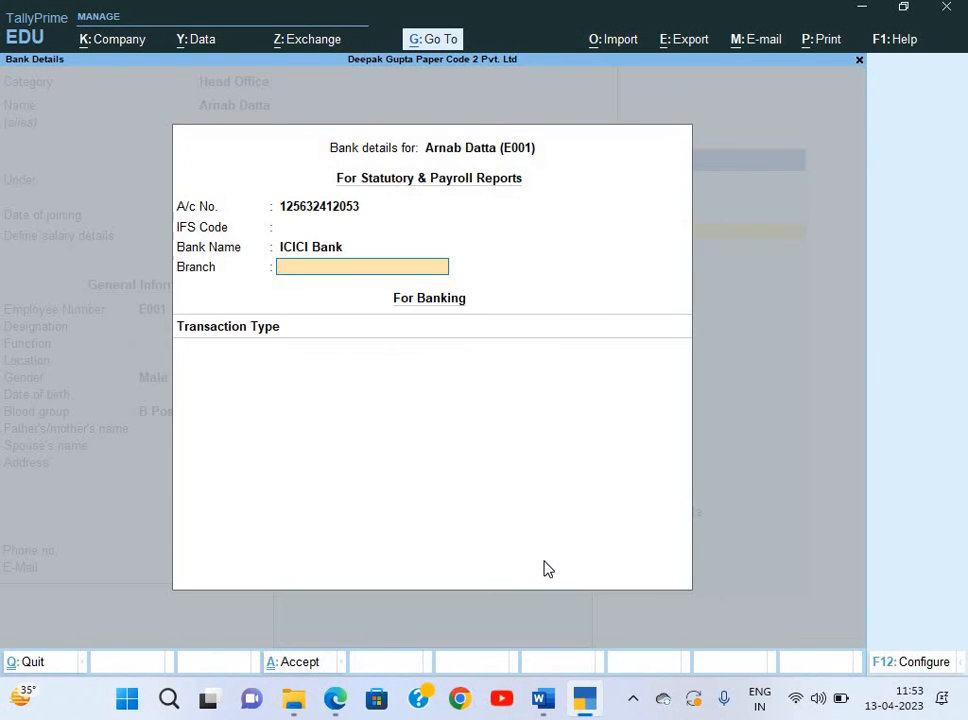
Set the transaction type to e-Fund Transfer and save employee E001.
key(Return)
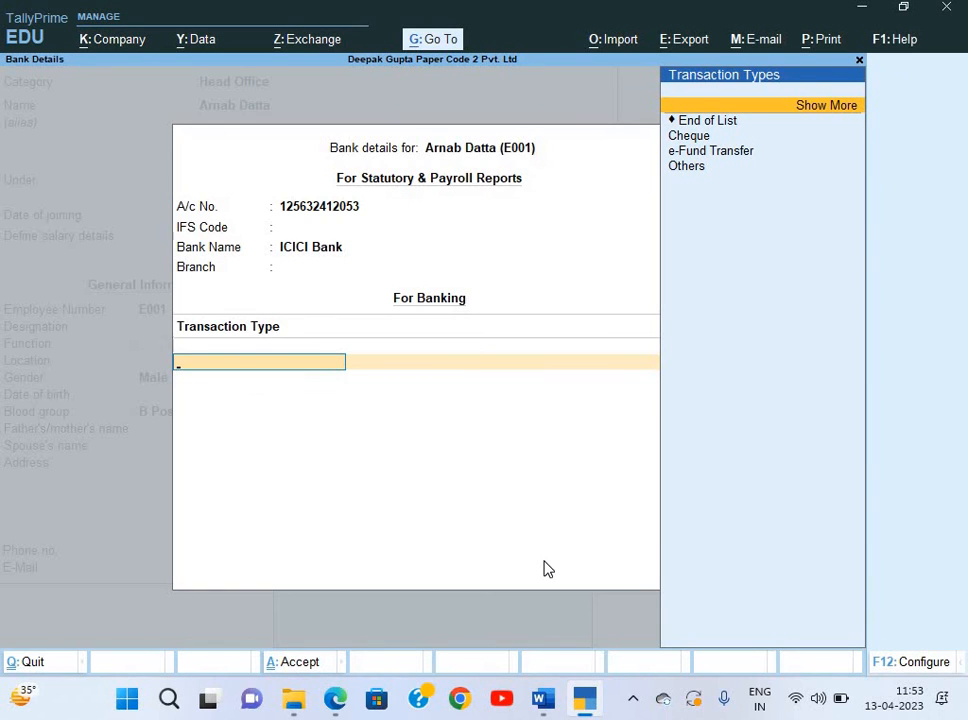
key(Down)
key(Down)
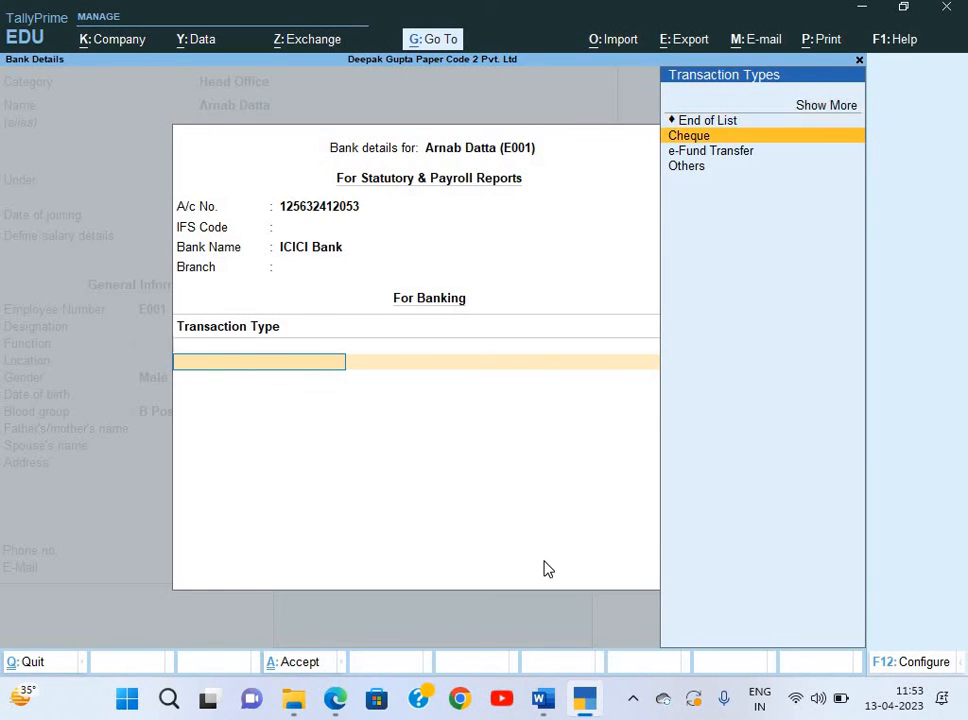
key(Down)
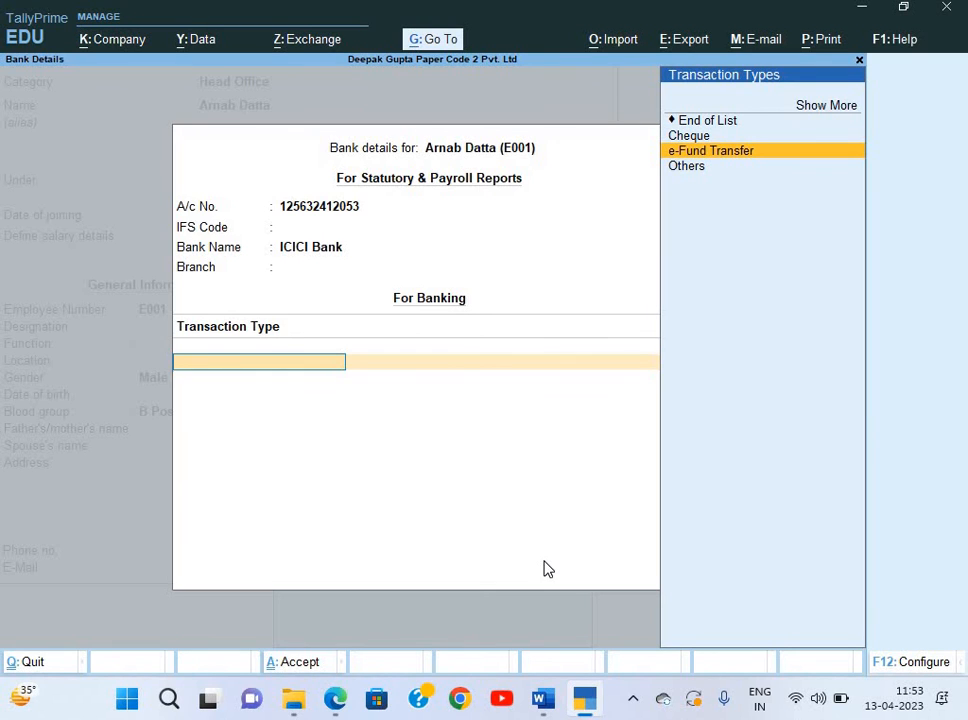
key(Return)
key(Return)
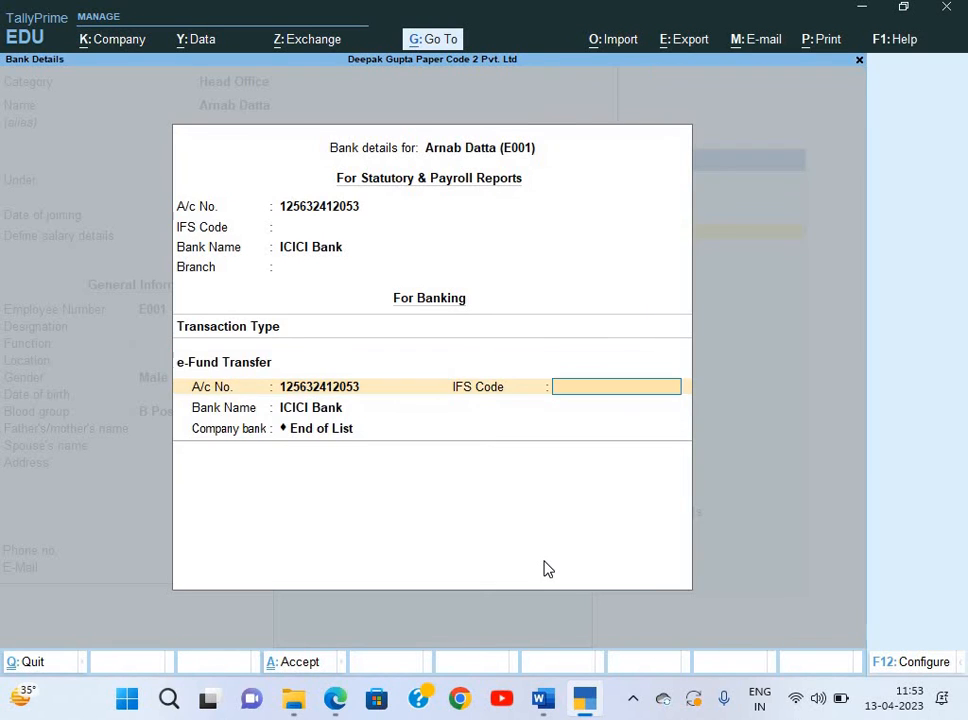
key(Return)
key(Return)
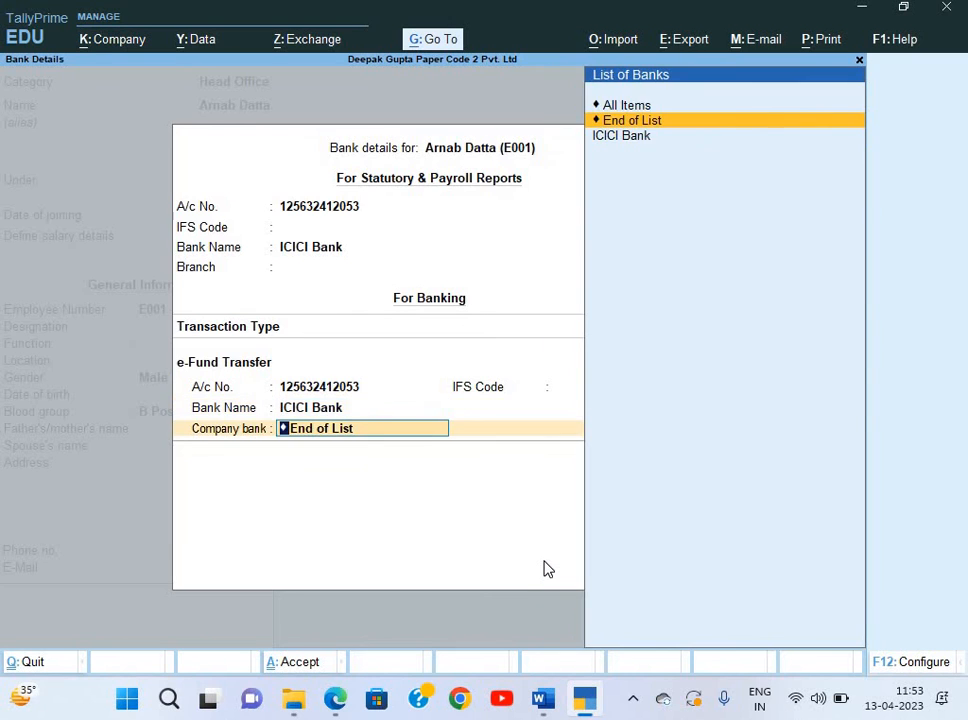
key(Return)
key(ctrl+a)
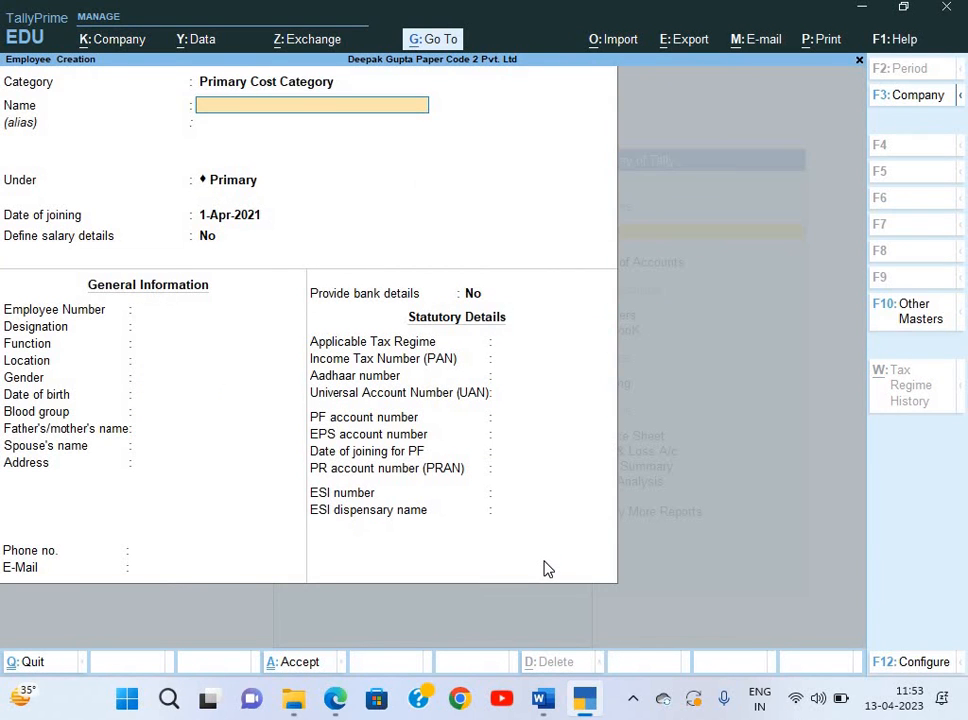
Set category Head Office and paste the next employee's name copied from the slip.
key(alt+Tab)
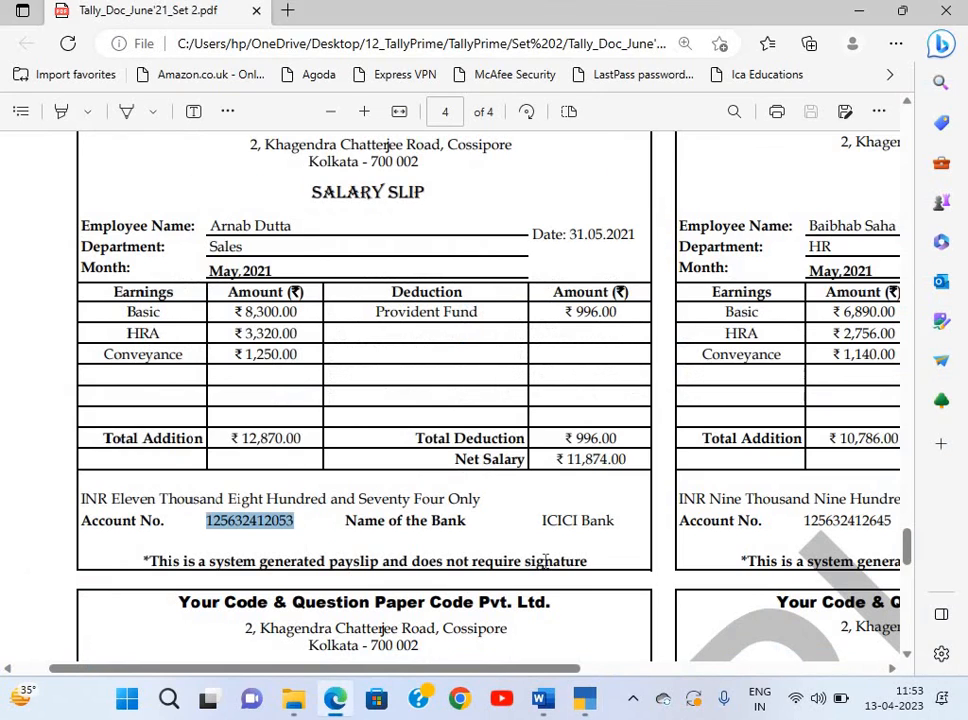
scroll(546, 560, right, 5)
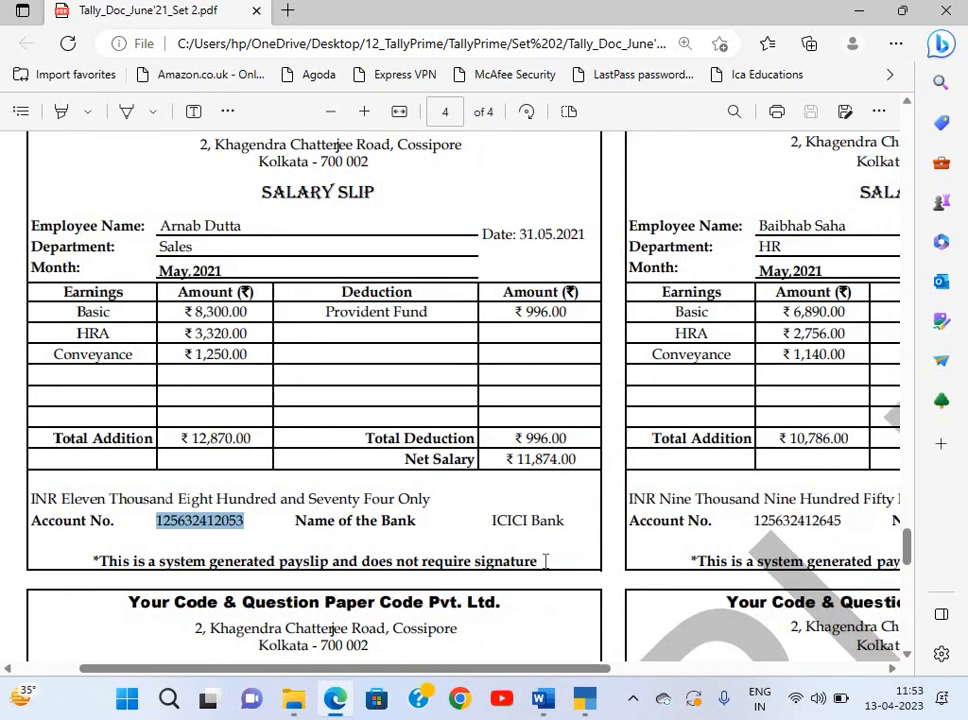
scroll(335, 462, up, 1)
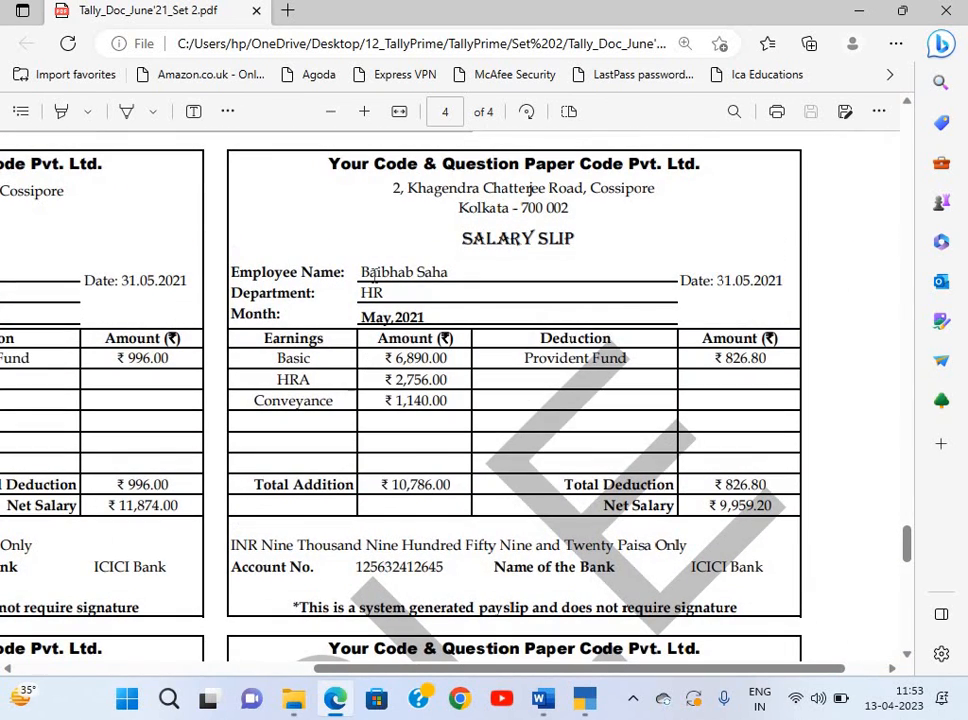
drag(361, 272, 456, 281)
key(ctrl+c)
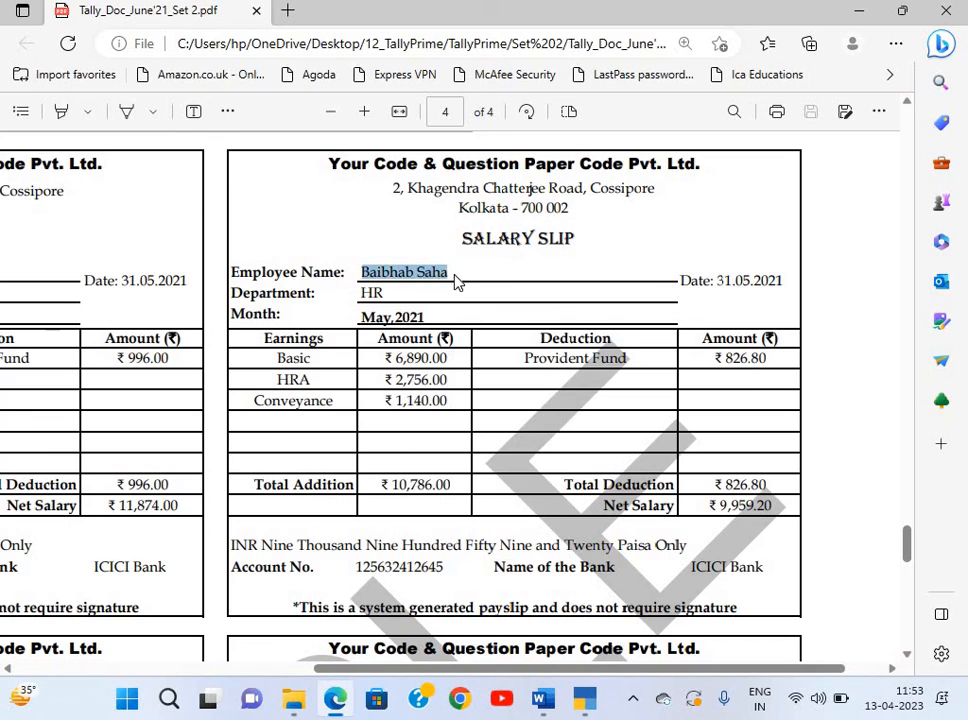
key(alt+Tab)
key(BackSpace)
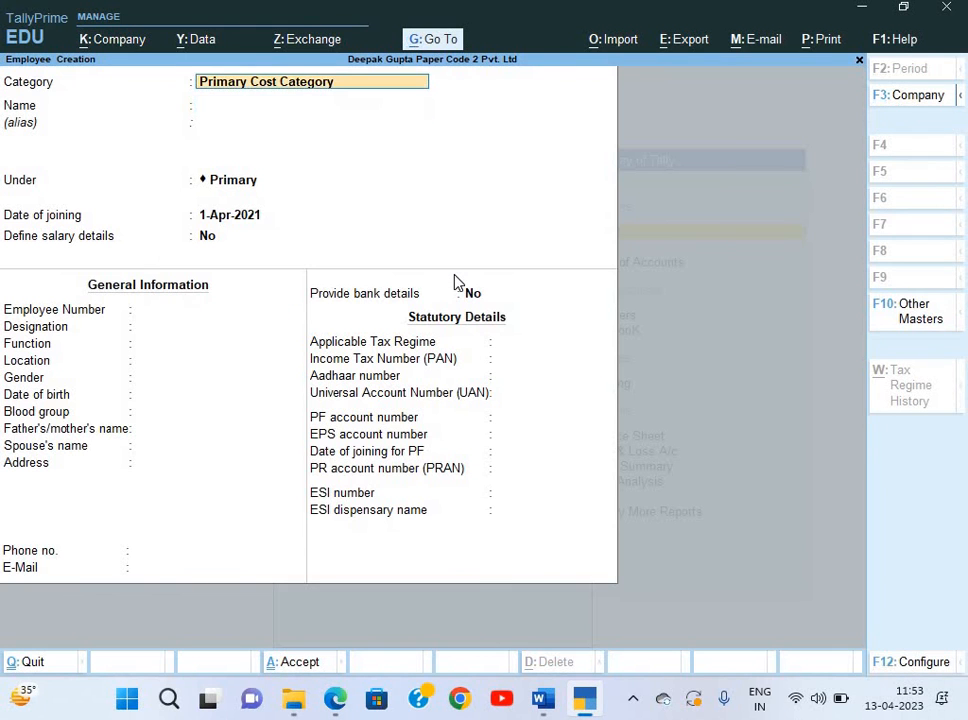
key(BackSpace)
key(Down)
key(Return)
key(ctrl+v)
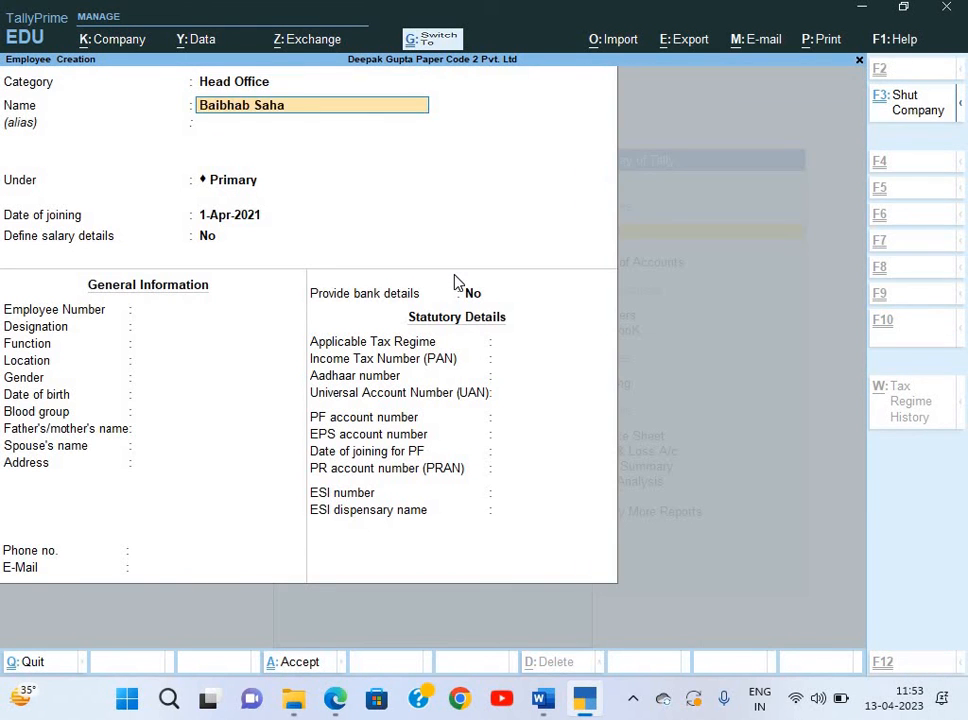
key(Return)
key(Return)
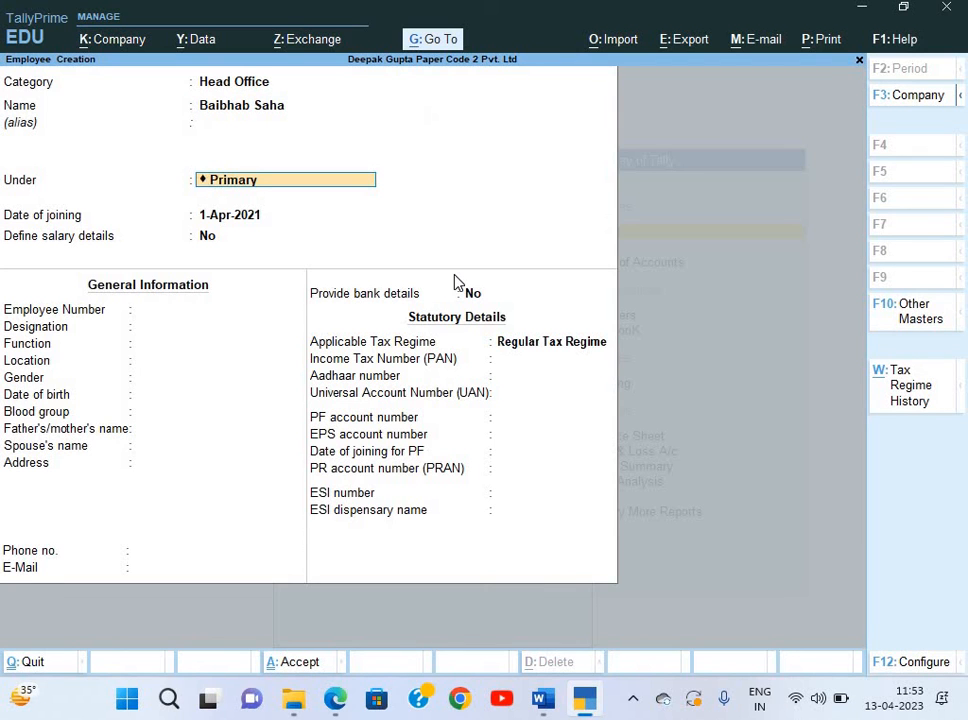
Place the employee under the HR group.
key(BackSpace)
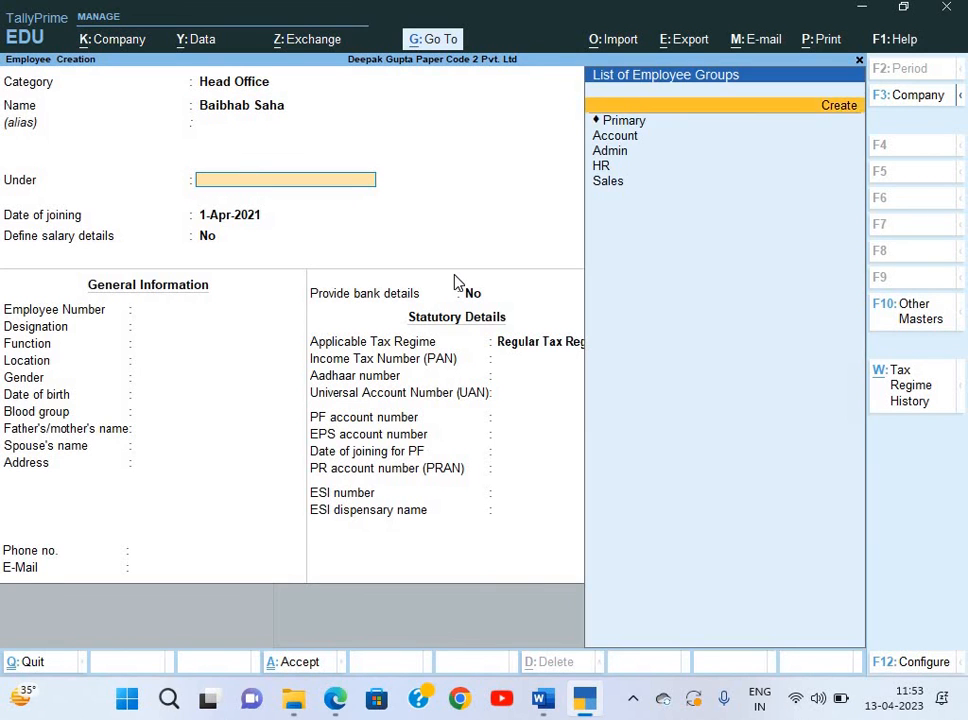
key(Down)
key(alt+Tab)
key(alt+Tab)
key(Down)
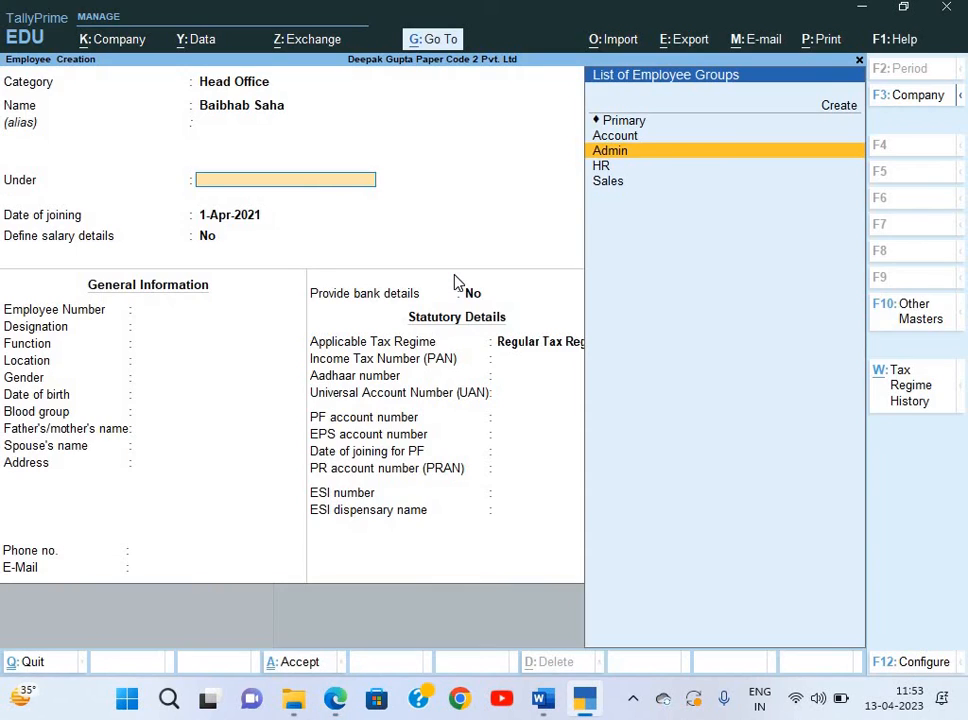
key(Down)
key(Return)
key(Return)
key(Return)
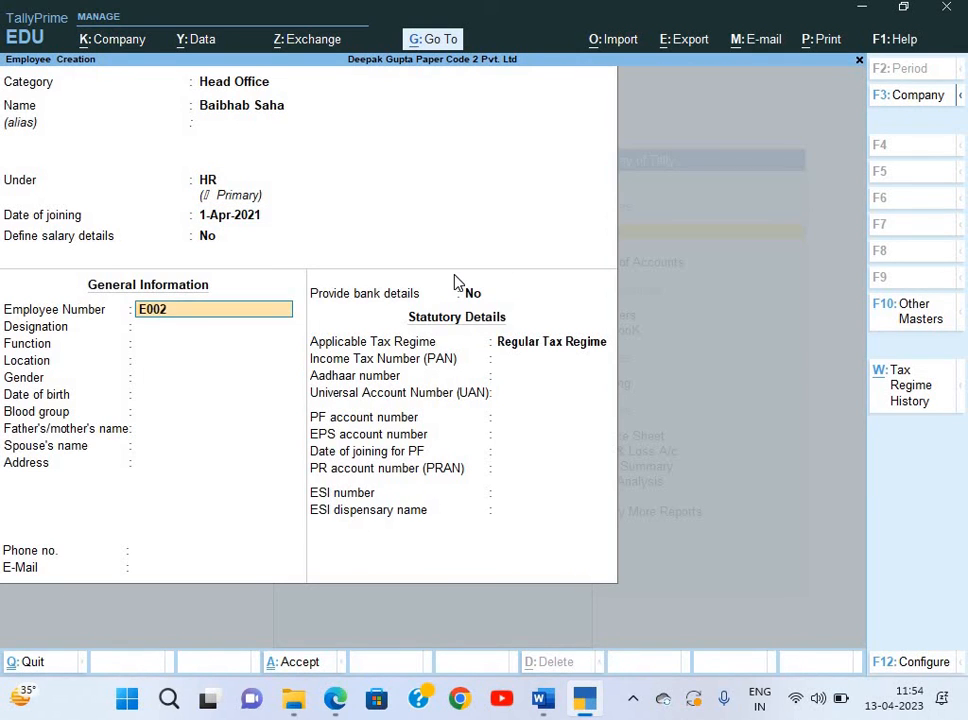
Set gender to Male and blood group to B Positive.
key(Return)
key(Return)
key(Return)
key(Return)
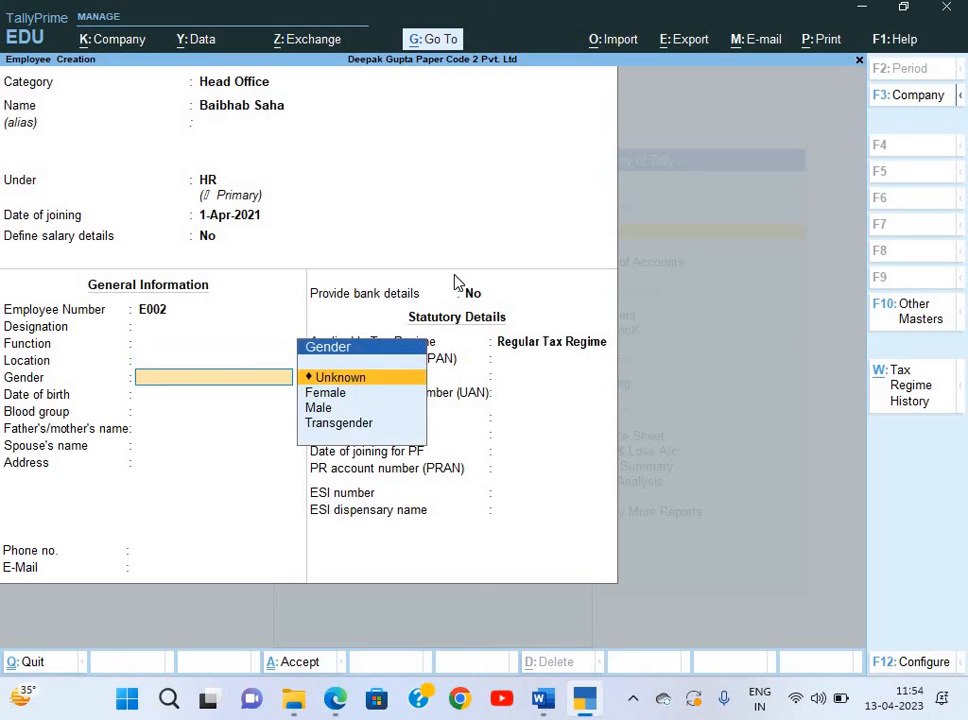
key(Down)
key(Down)
key(Return)
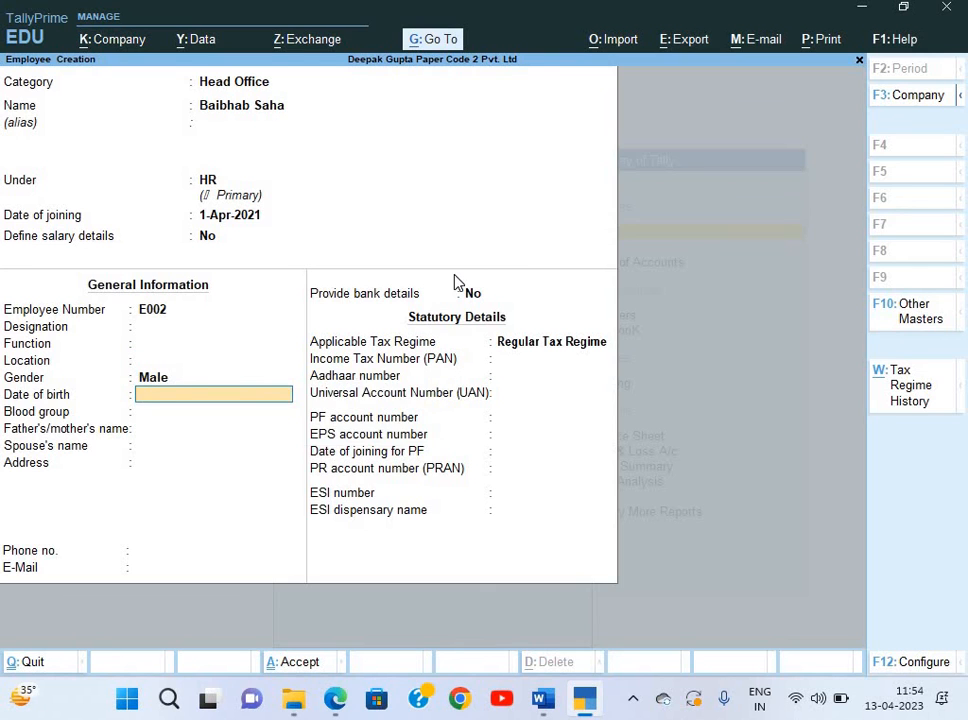
key(Return)
key(Return)
key(BackSpace)
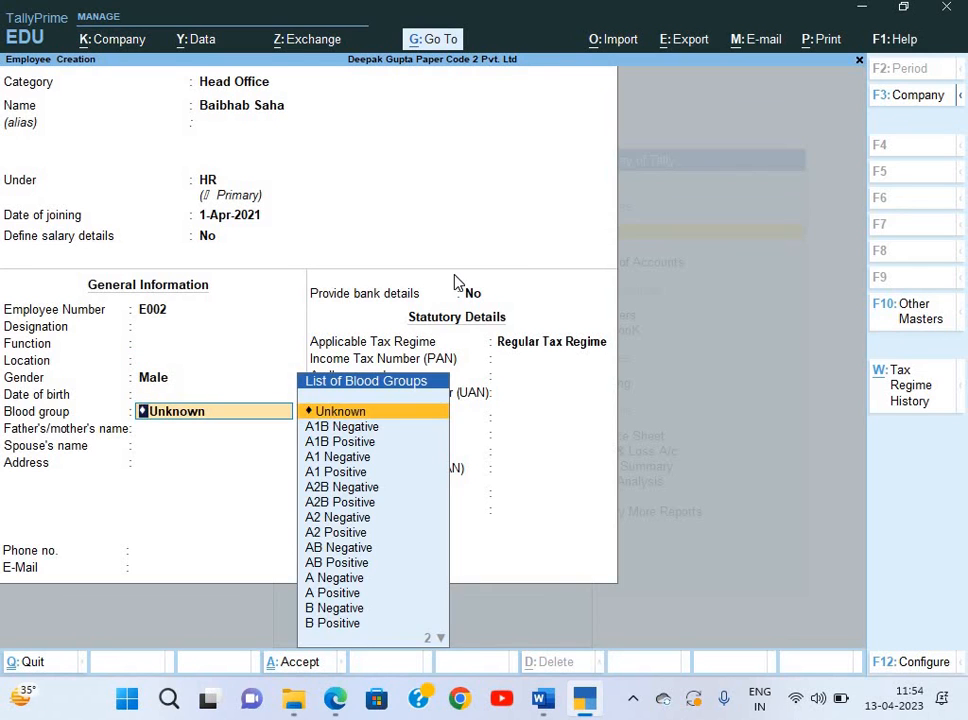
text(b)
key(Down)
key(Return)
key(Return)
key(Return)
key(Return)
key(Return)
key(Return)
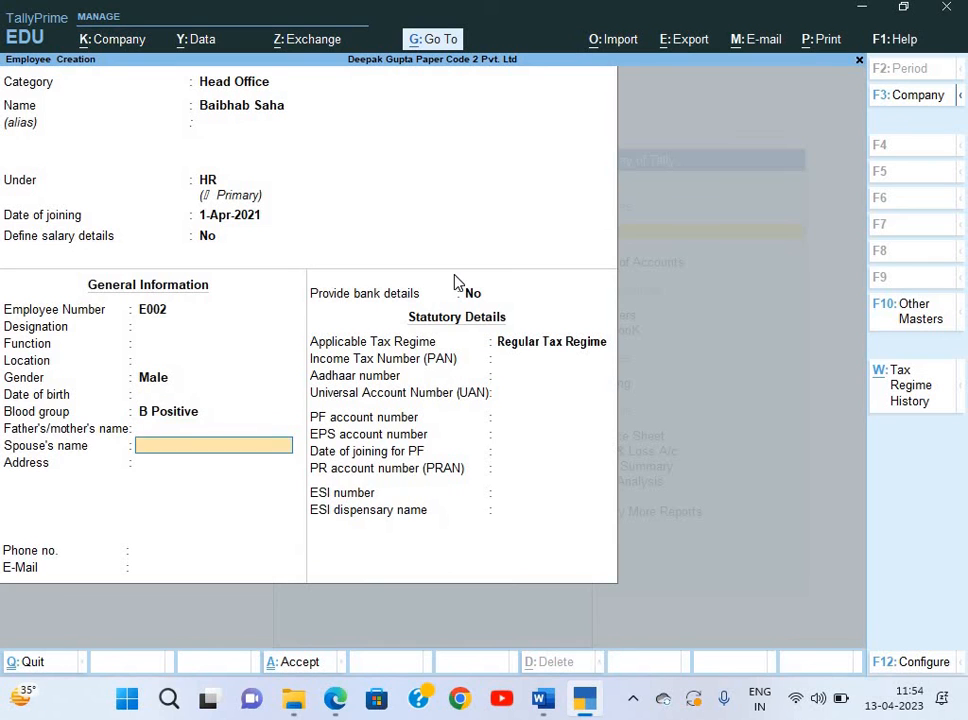
Turn on bank details and paste the account number copied from the salary slip.
key(y)
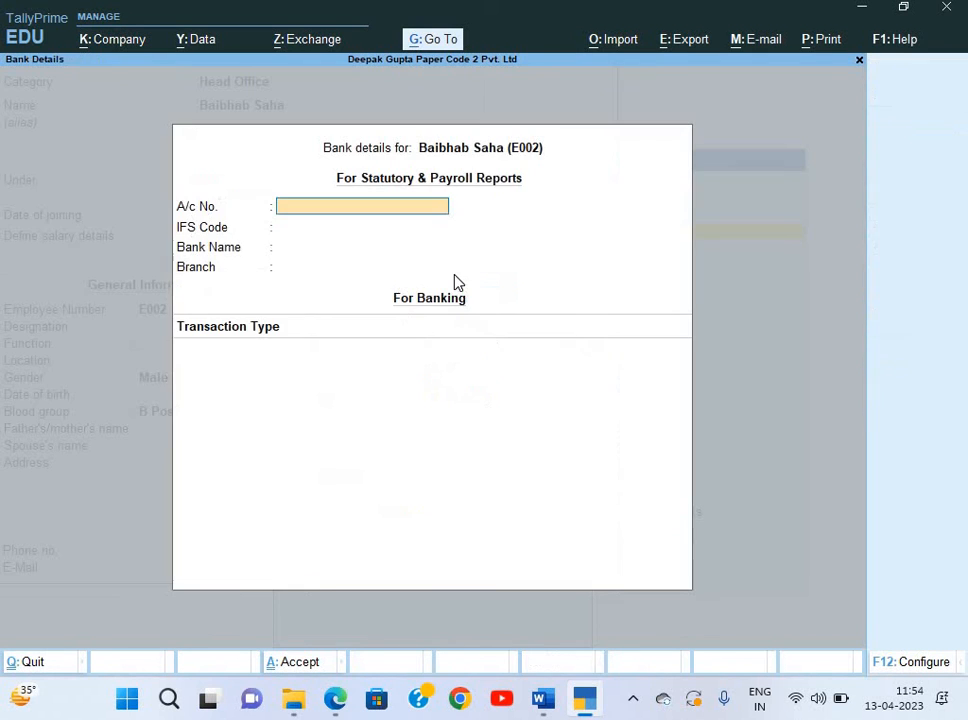
key(alt+Tab)
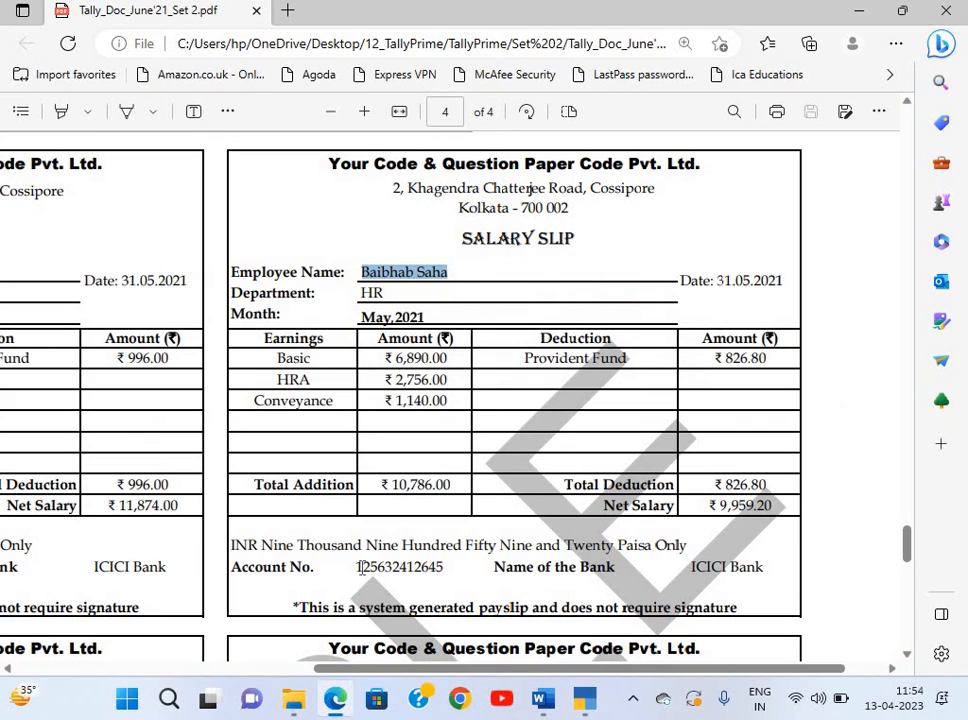
drag(358, 567, 446, 576)
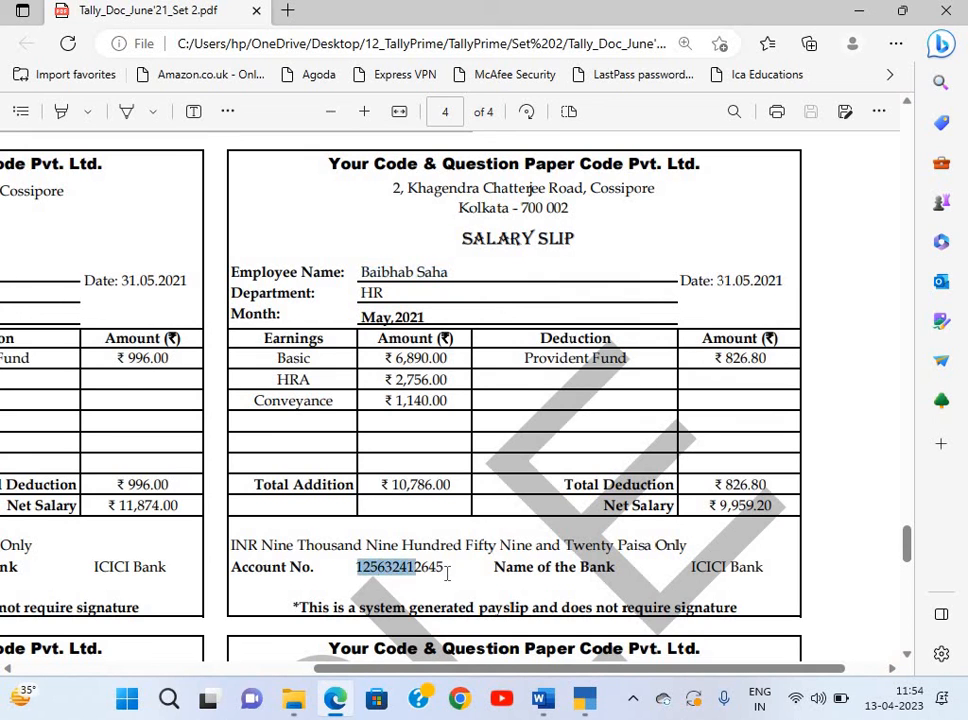
key(ctrl+c)
key(alt+Tab)
key(ctrl+alt+v)
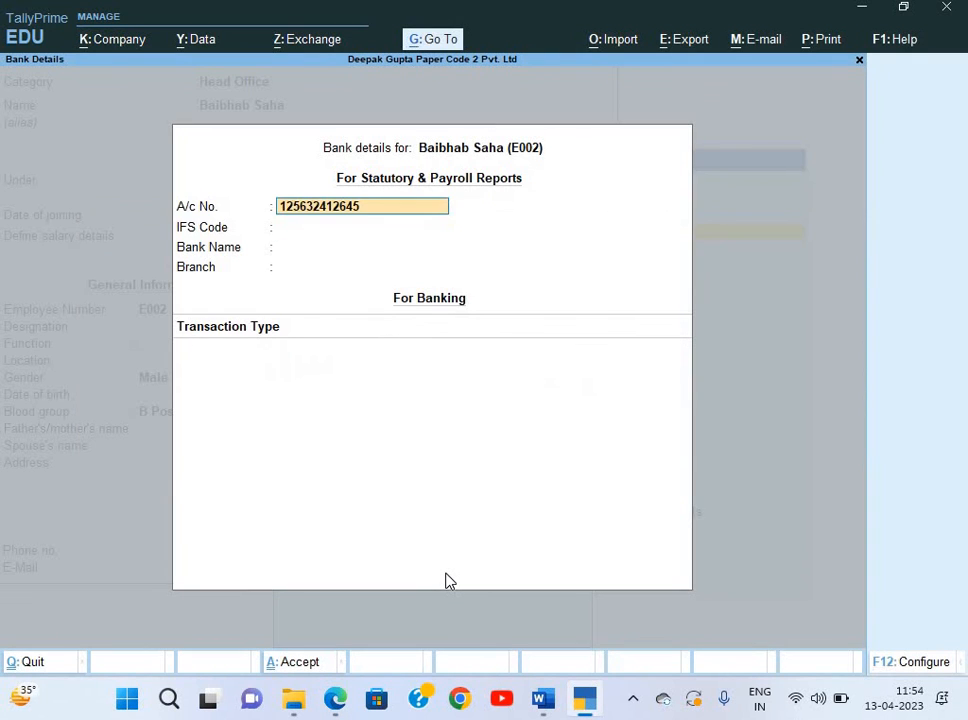
key(Return)
key(Return)
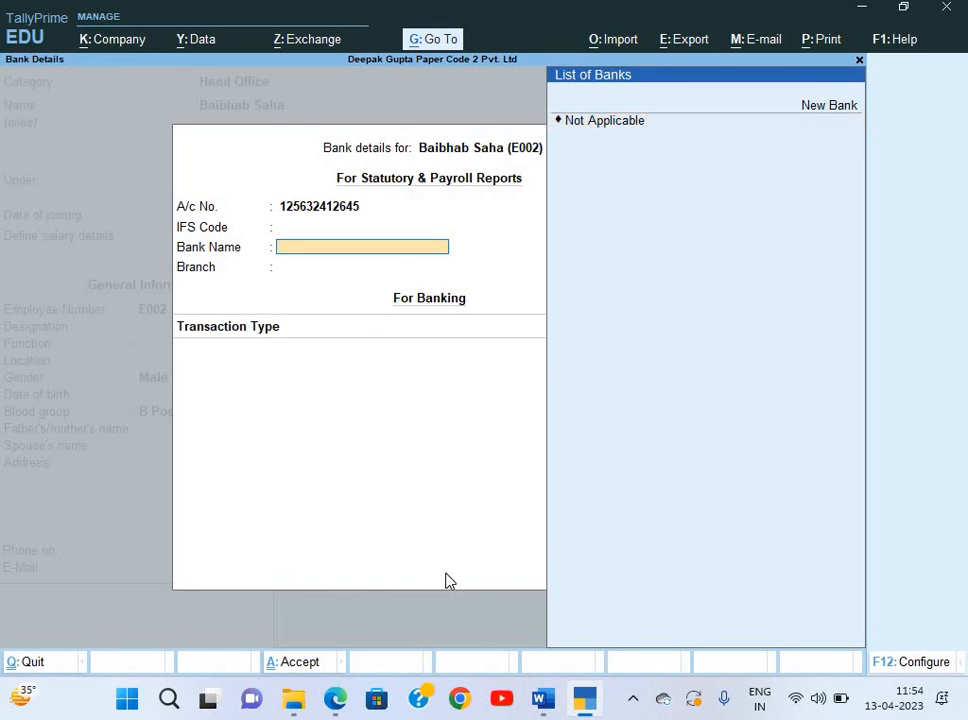
Create bank ICICI Bank with e-Fund Transfer, keep Regular Tax Regime, and save E002.
key(Up)
key(Return)
text(ICICI)
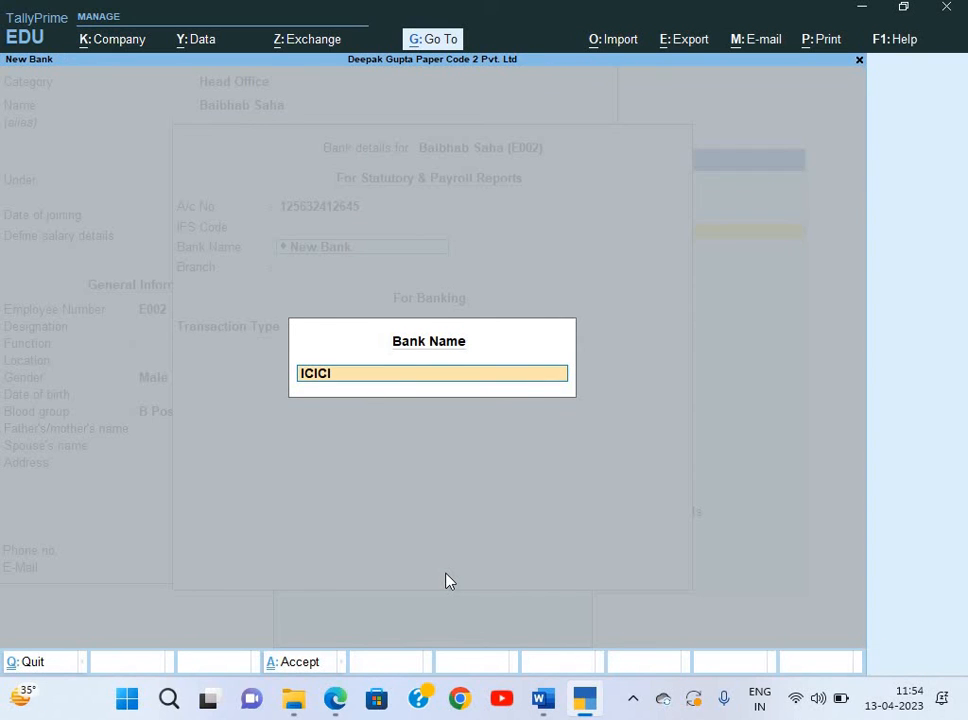
text( Bank)
key(Return)
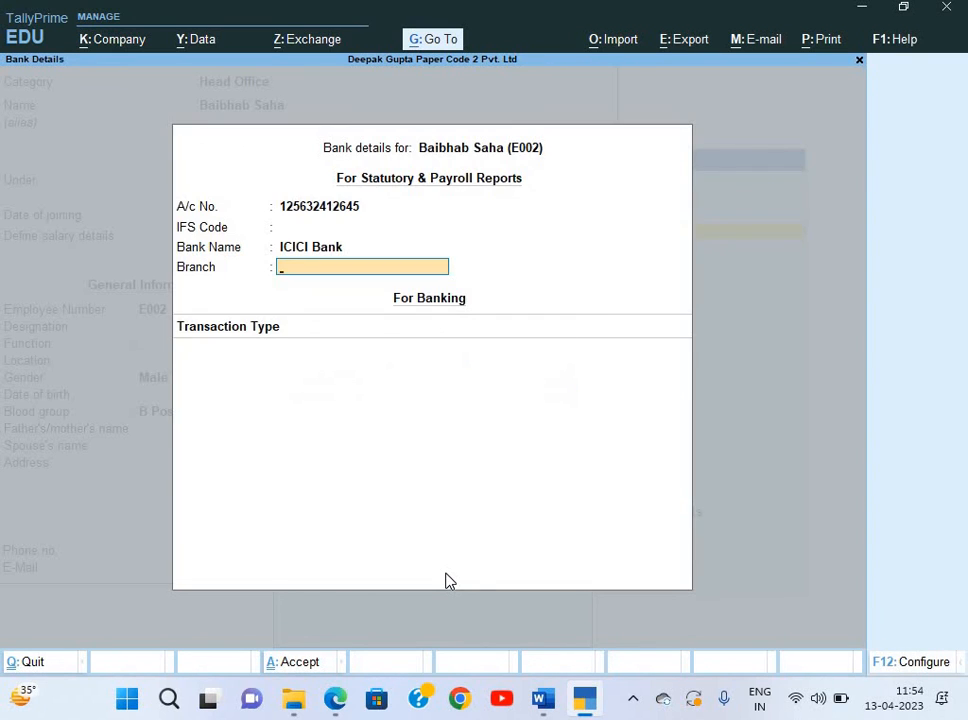
key(Return)
key(Down)
key(Down)
key(Return)
key(Return)
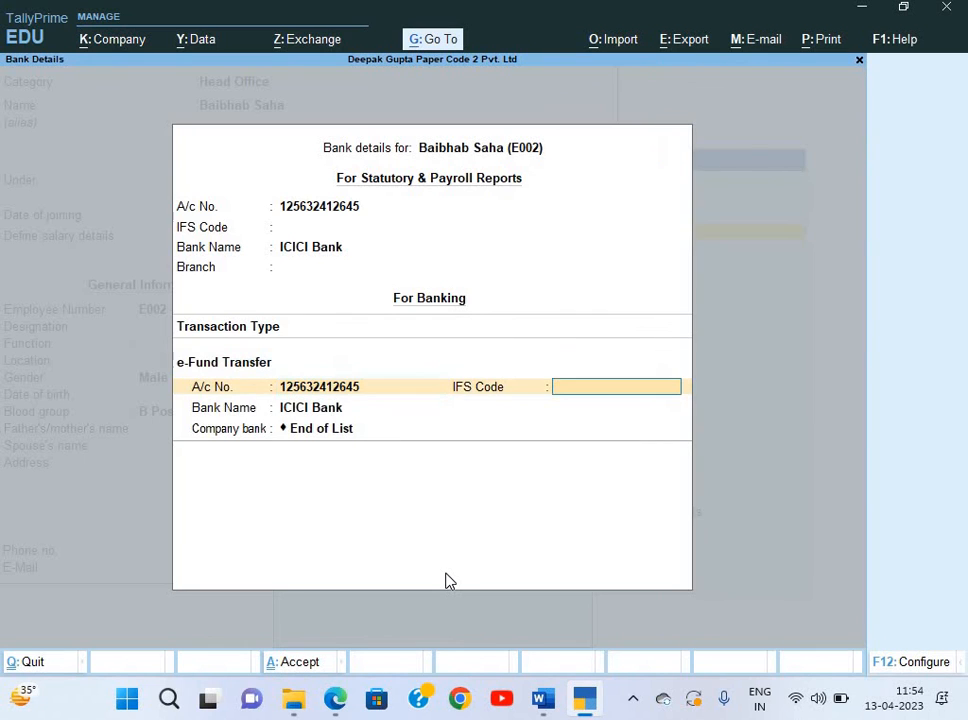
key(Return)
key(Return)
key(Return)
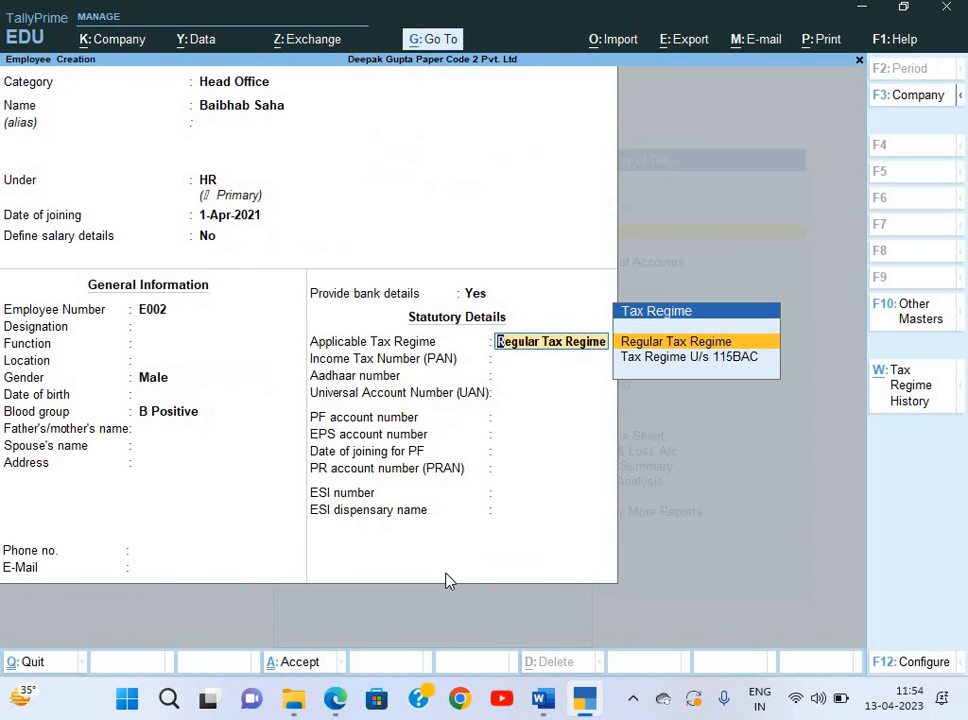
key(Return)
key(ctrl+a)
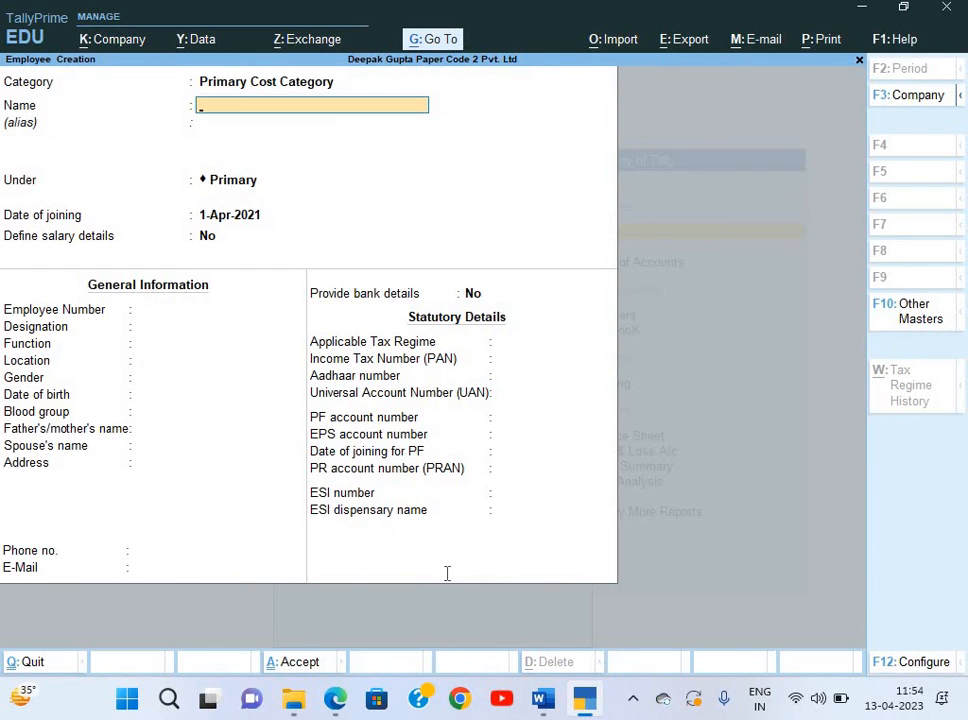
Set the category to Head Office and paste the employee's name copied from the salary slip.
key(alt+Tab)
scroll(447, 572, down, 5)
scroll(447, 572, left, 5)
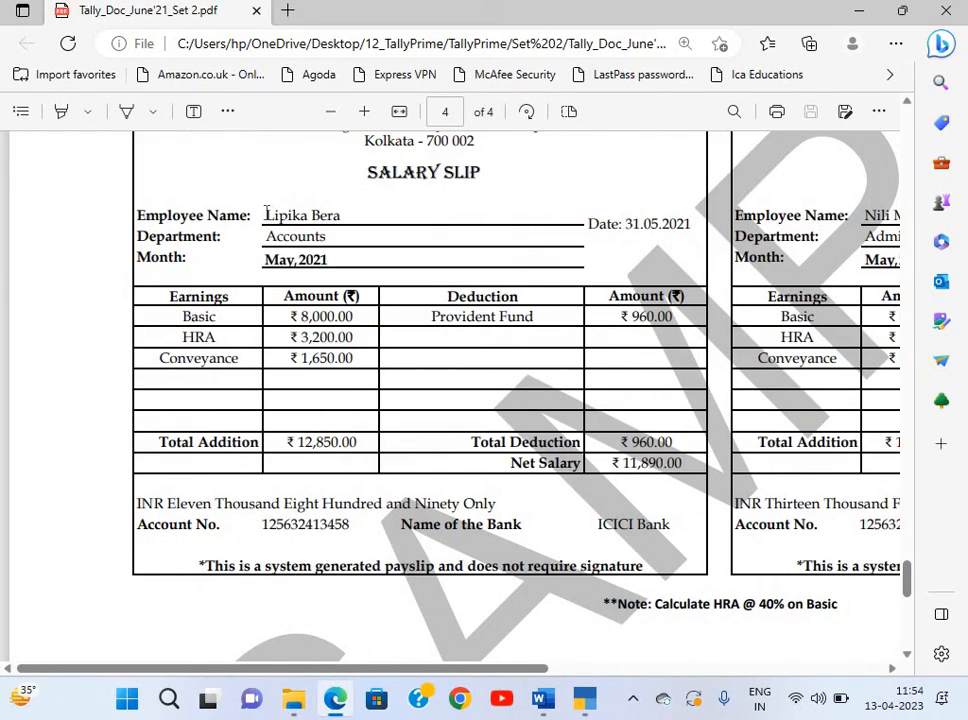
mouse_move(346, 219)
mouse_down()
mouse_move(278, 213)
mouse_move(345, 216)
mouse_up()
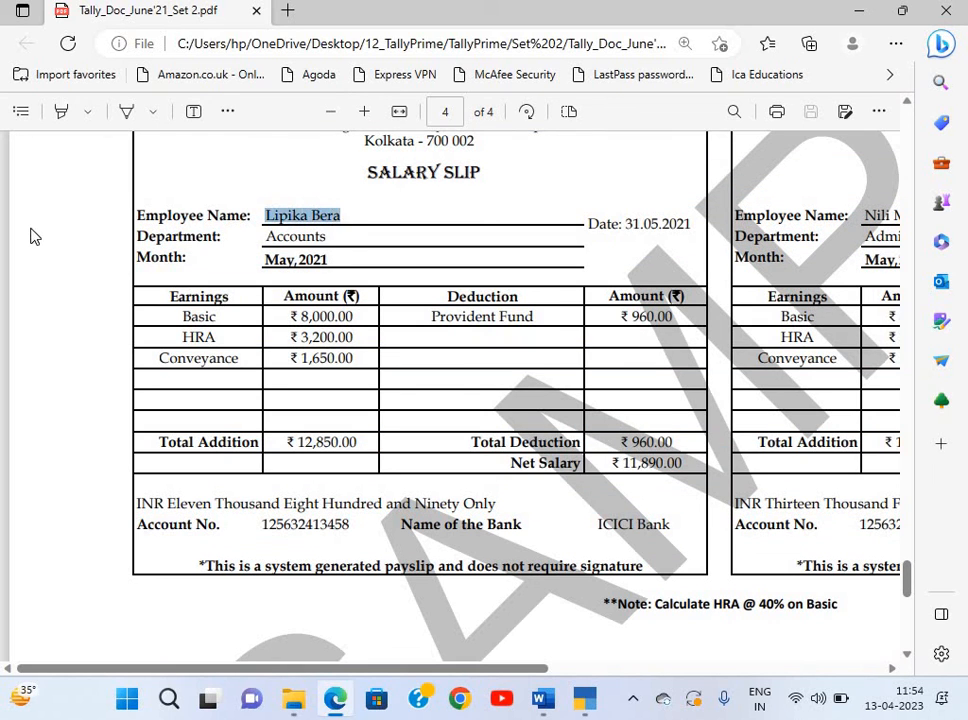
key(ctrl+c)
key(alt+Tab)
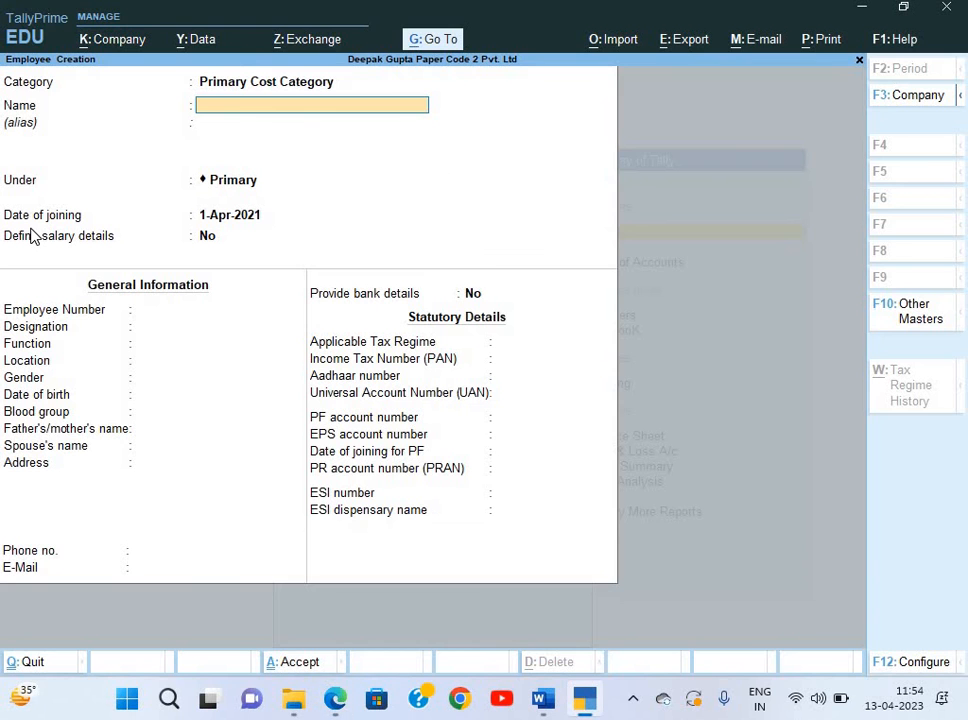
key(shift+Tab)
key(Down)
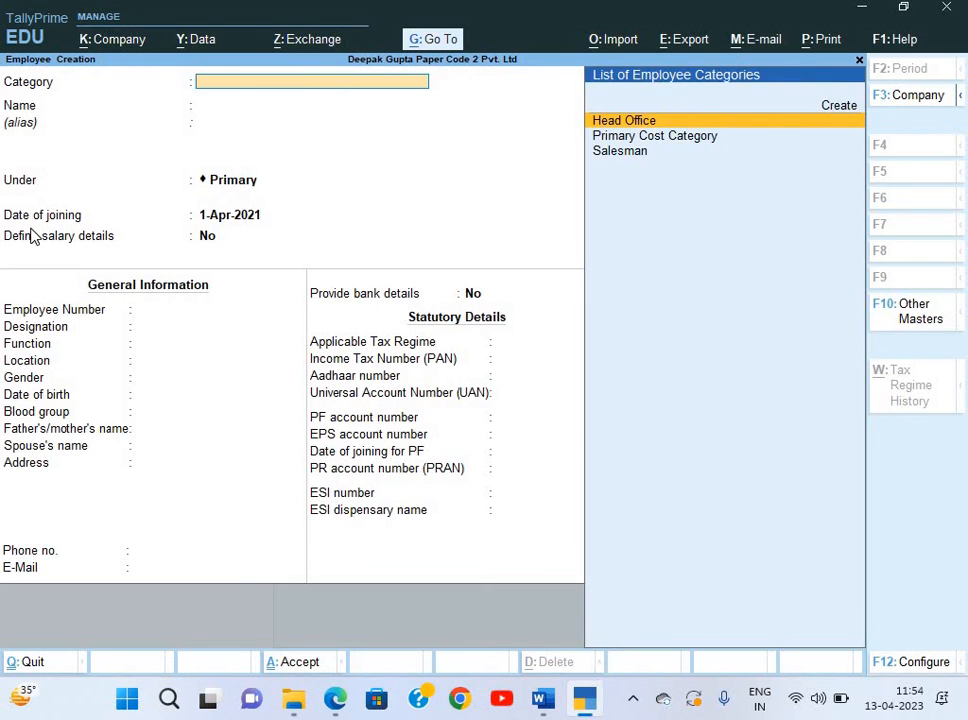
key(Return)
key(ctrl)
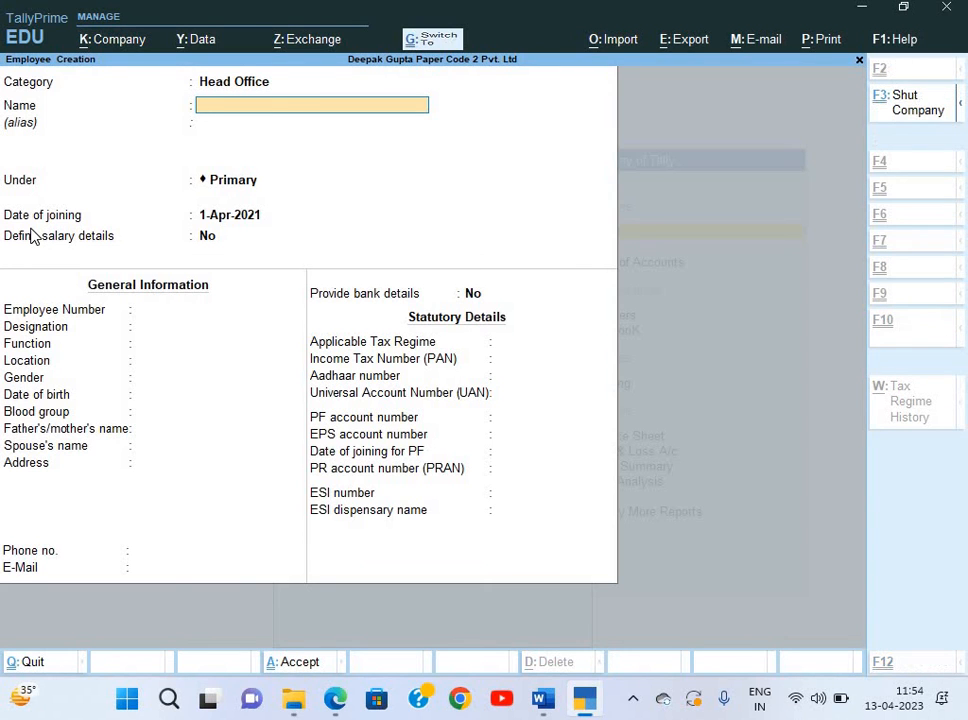
key(alt+Tab)
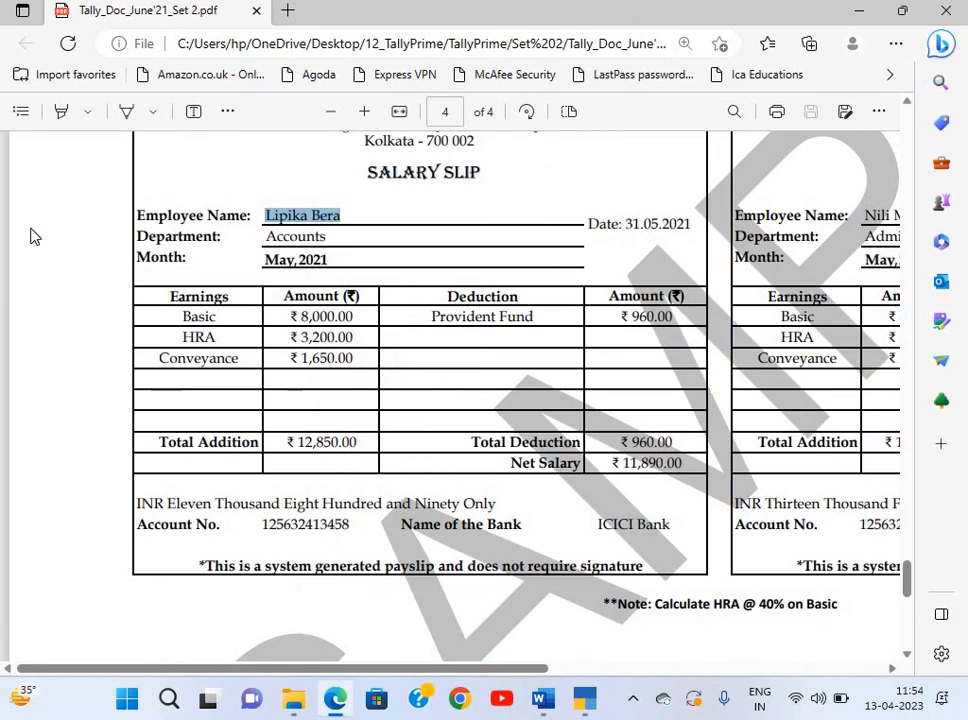
key(alt+Tab)
key(ctrl+alt+v)
Place the employee under the Account group with employee number E003.
key(Return)
key(Return)
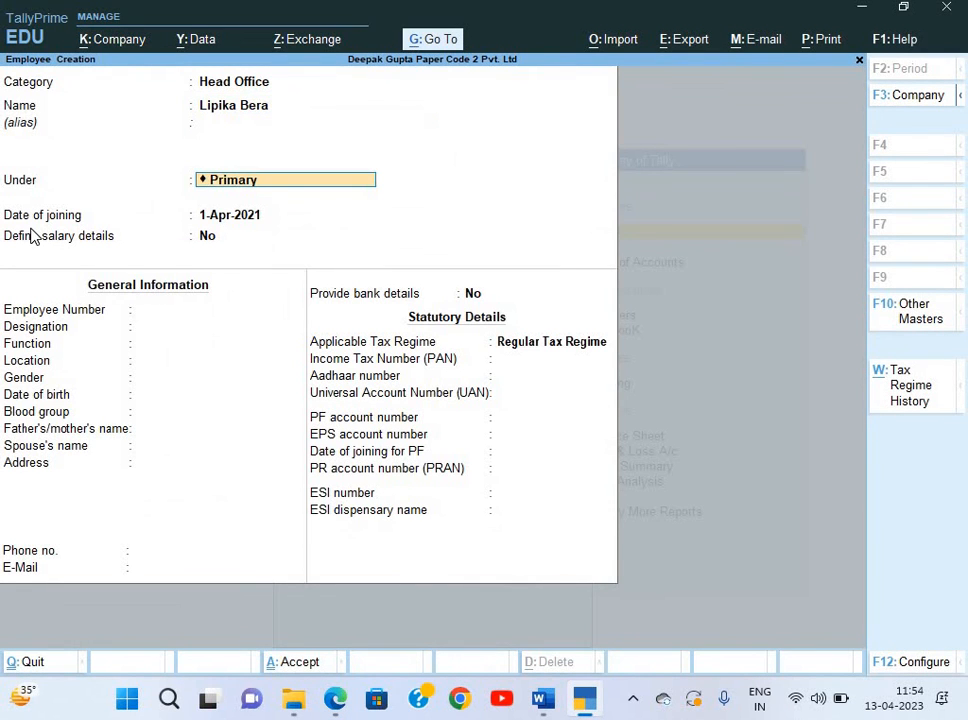
key(Down)
key(Down)
key(alt+Tab)
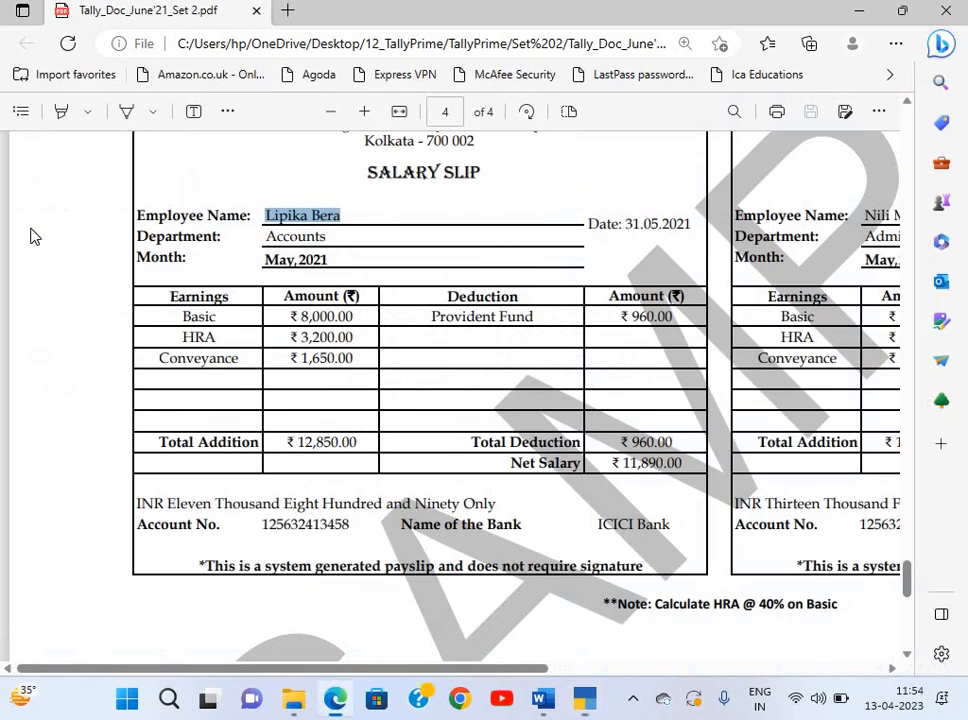
key(alt+Tab)
key(Up)
key(Return)
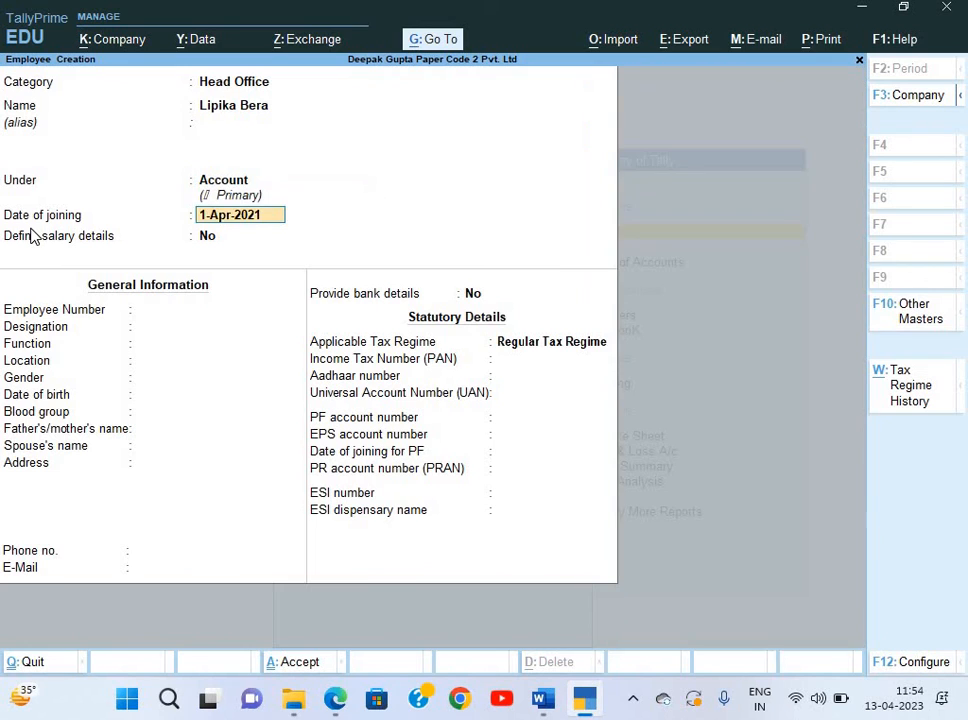
key(Return)
key(Return)
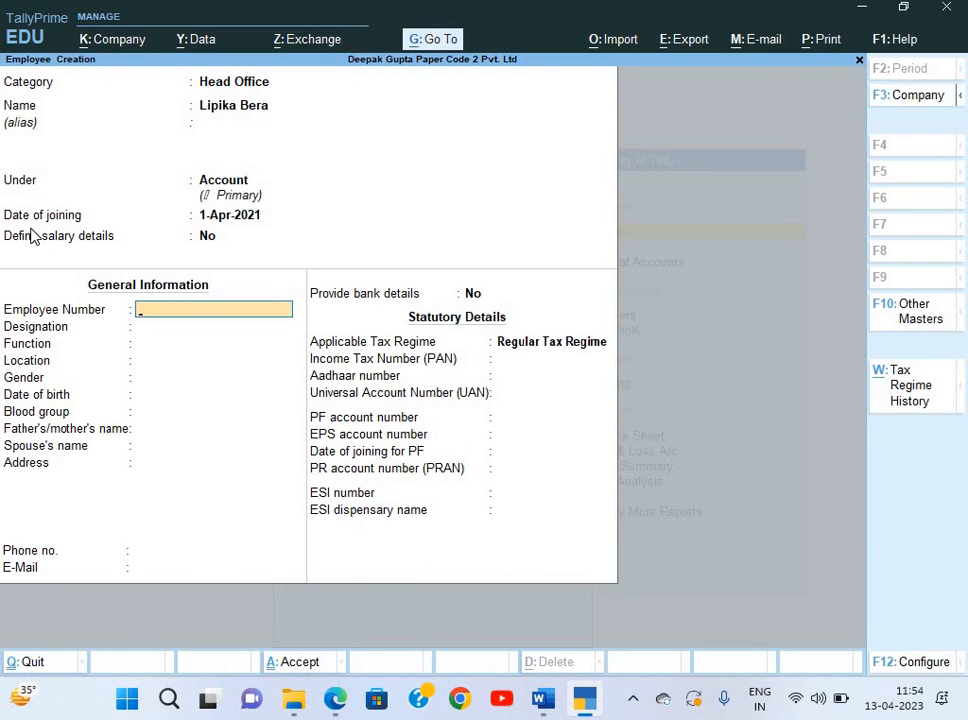
text(E003)
key(Return)
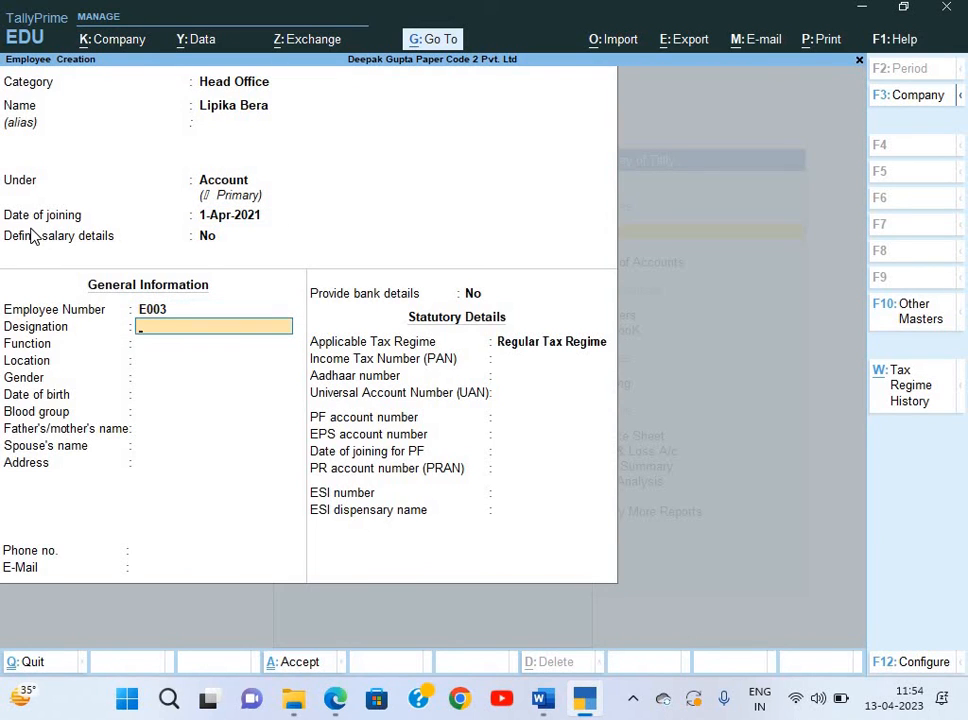
Set the gender to Female and the blood group to B Positive.
key(Return)
key(Return)
key(Return)
key(Down)
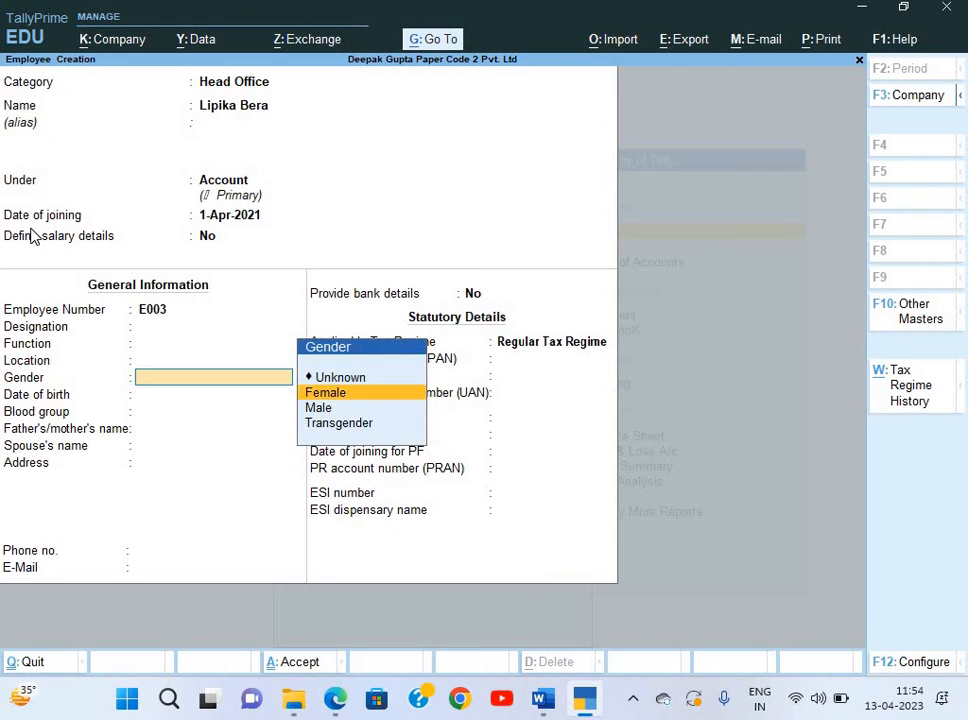
key(Return)
key(Return)
key(Return)
key(BackSpace)
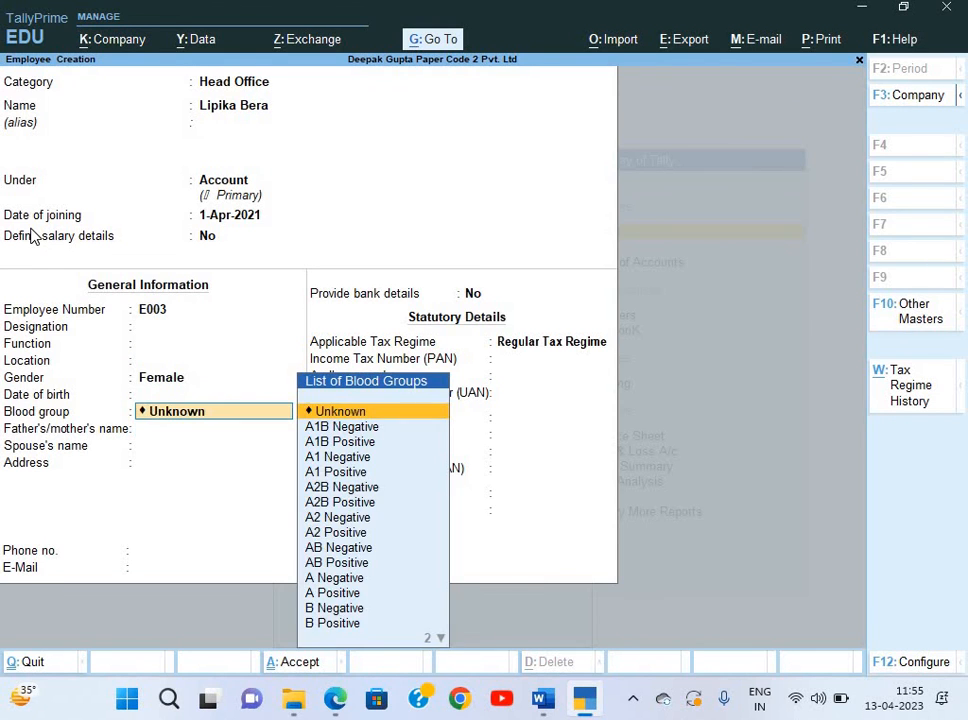
text(b)
key(Down)
key(Return)
key(Return)
key(Return)
key(Return)
key(Return)
key(Return)
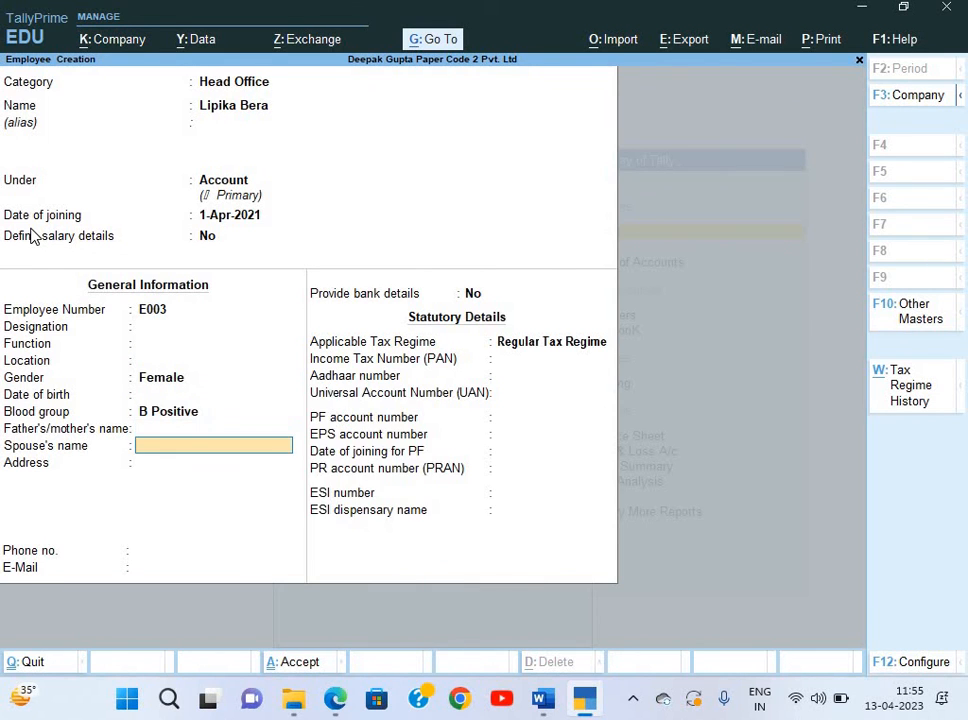
Turn on bank details and paste the slip's account number into A/c No.
key(y)
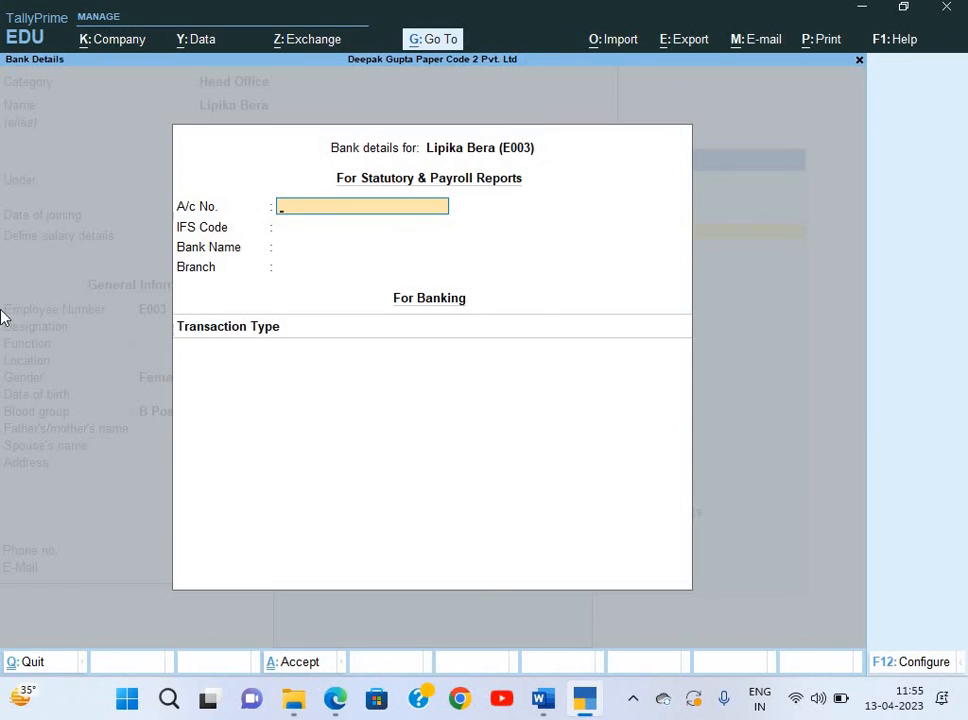
key(alt+Tab)
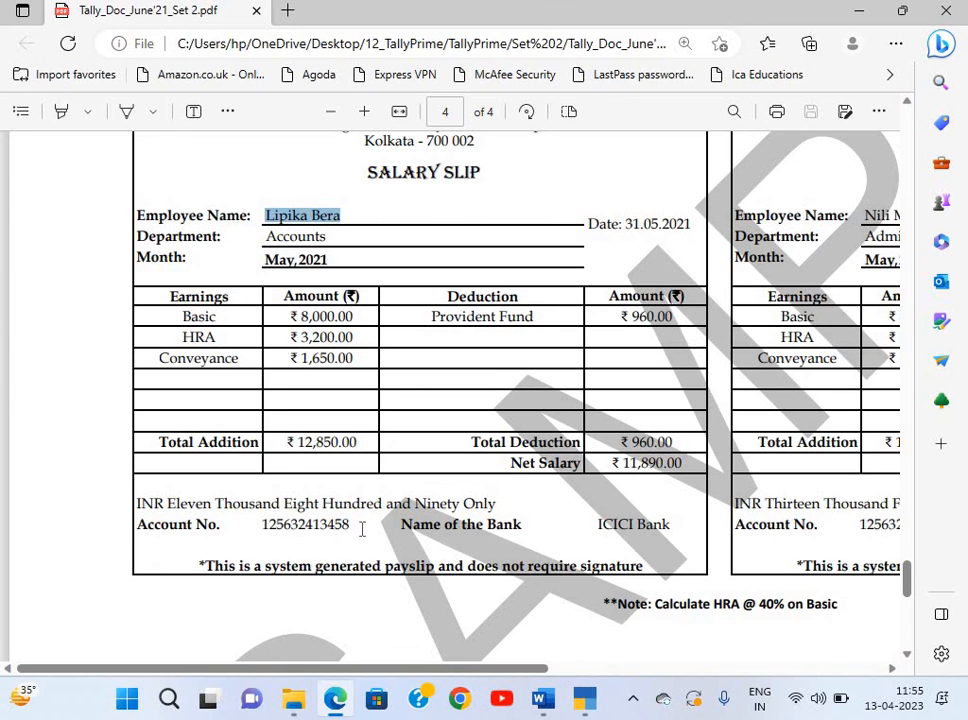
drag(263, 524, 363, 537)
key(alt+Tab)
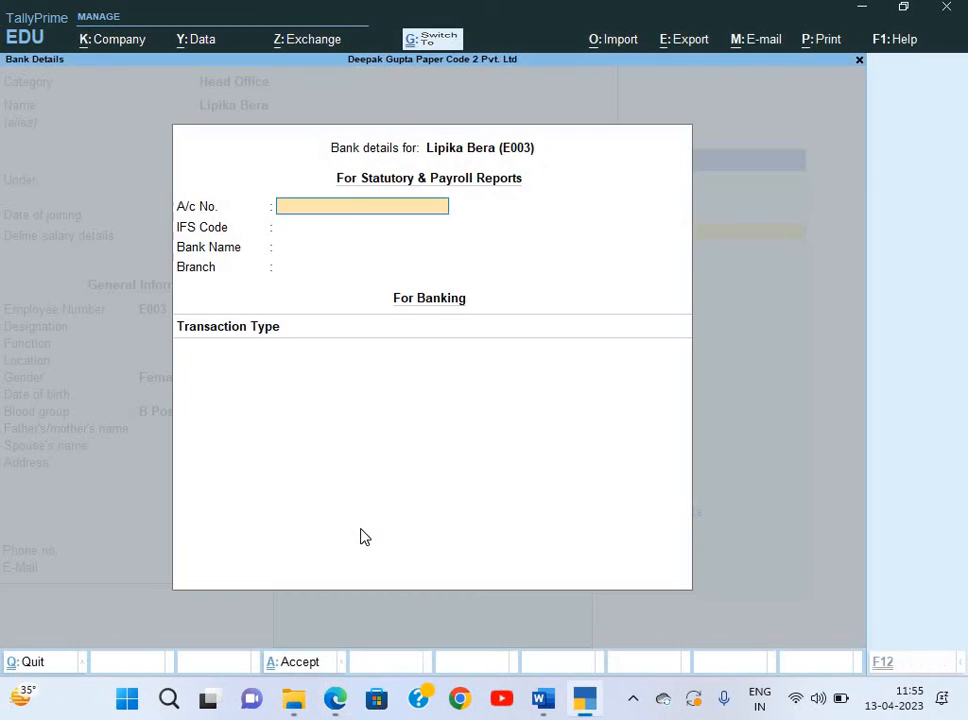
key(ctrl+alt+v)
key(Return)
key(Return)
Add new bank ICICI Bank with e-Fund Transfer and save employee E003.
key(Return)
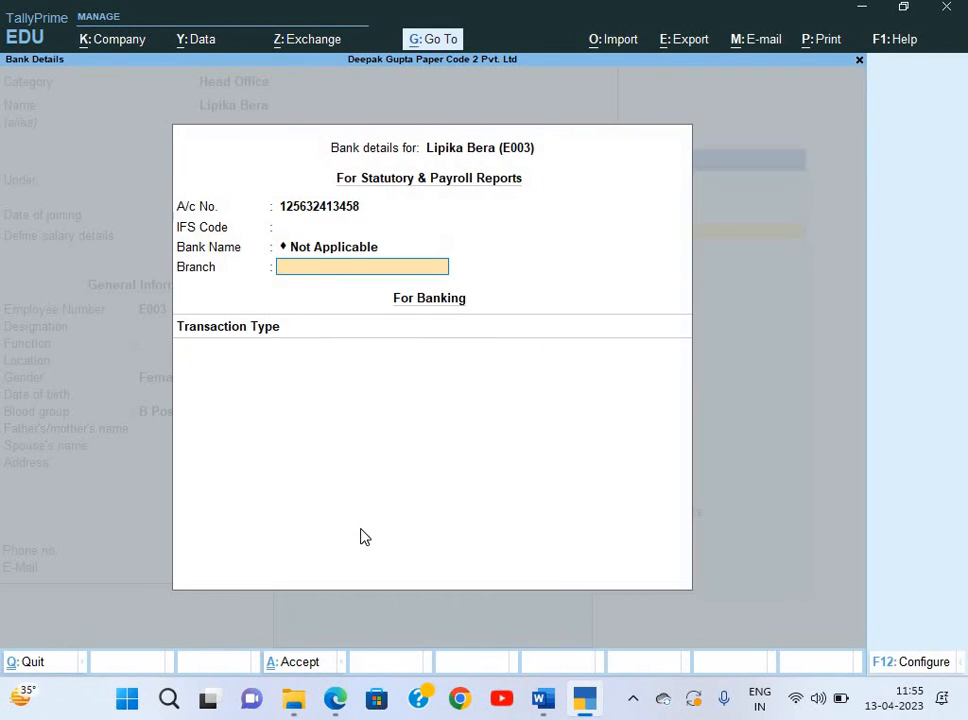
key(BackSpace)
key(Up)
key(Return)
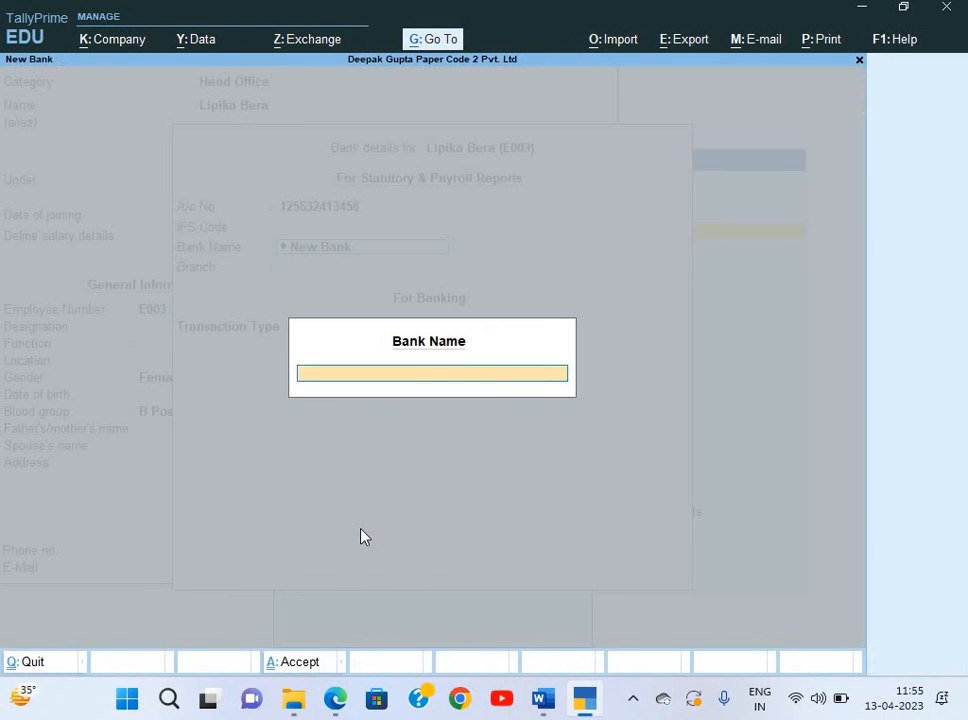
text(ICICI Bank)
key(Return)
key(Return)
key(Down)
key(Down)
key(Down)
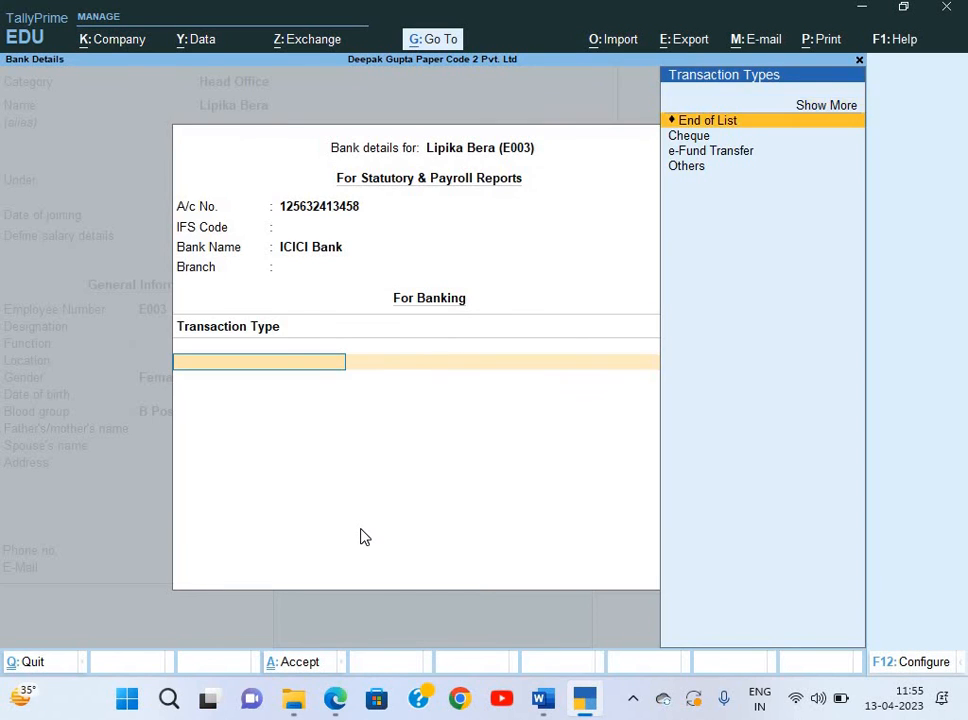
key(Return)
key(Return)
key(Return)
key(Return)
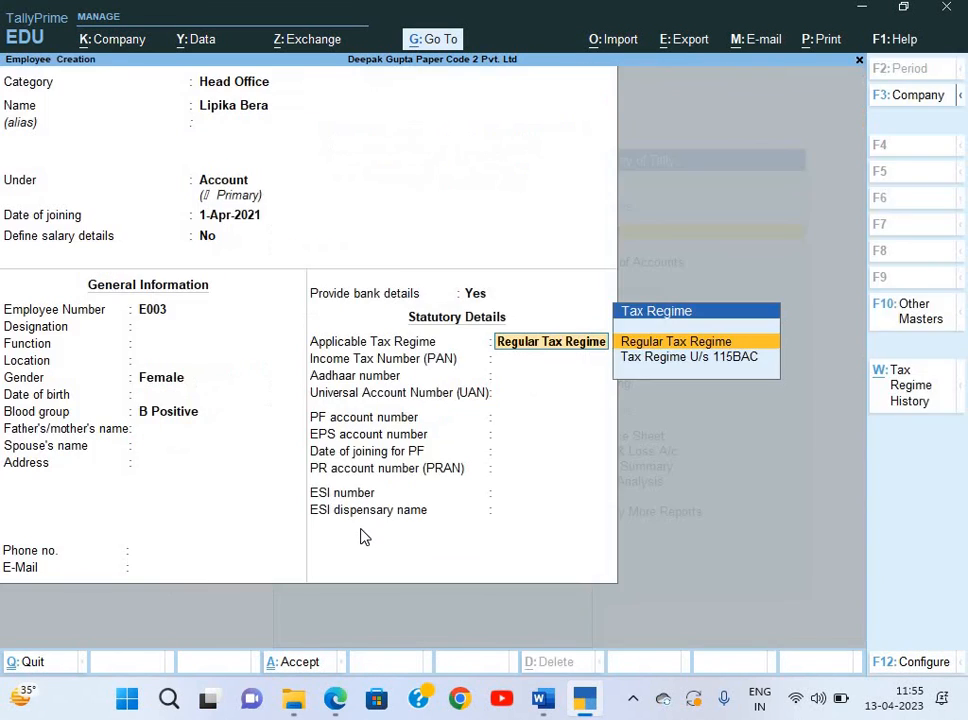
key(Return)
key(ctrl+a)
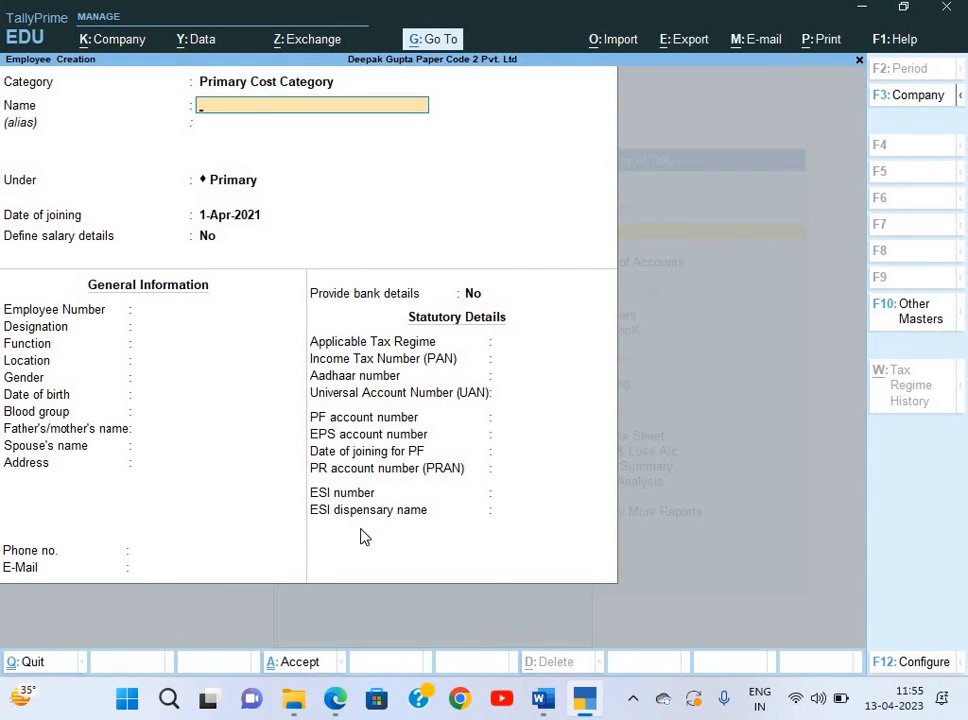
Set the category to Head Office and paste the next employee's name from the salary slip.
key(BackSpace)
key(Up)
key(Return)
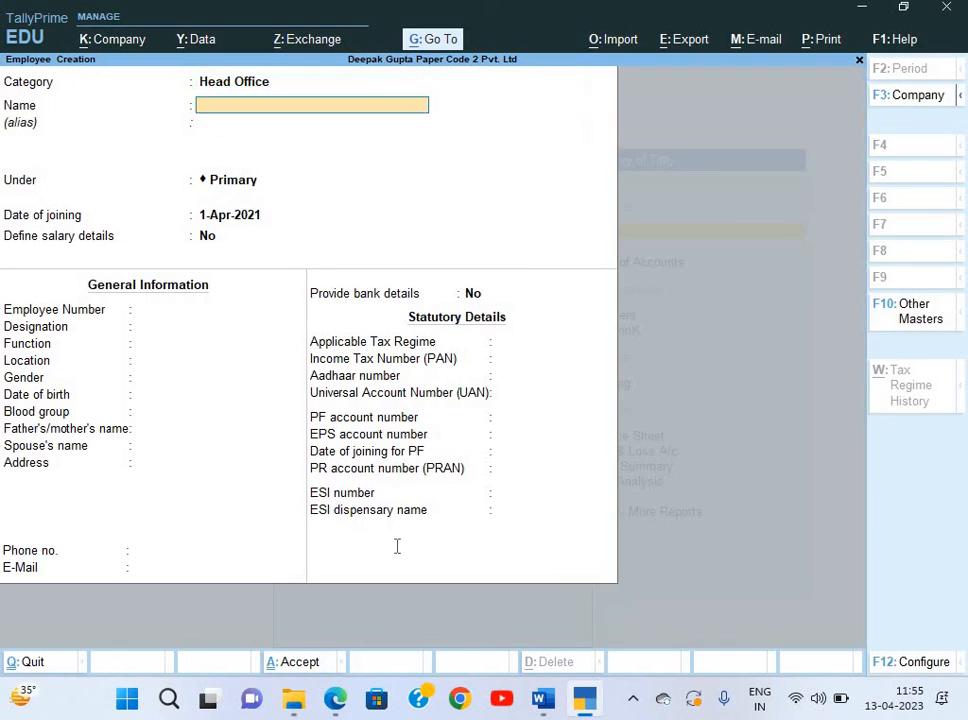
key(alt+Tab)
scroll(579, 410, right, 5)
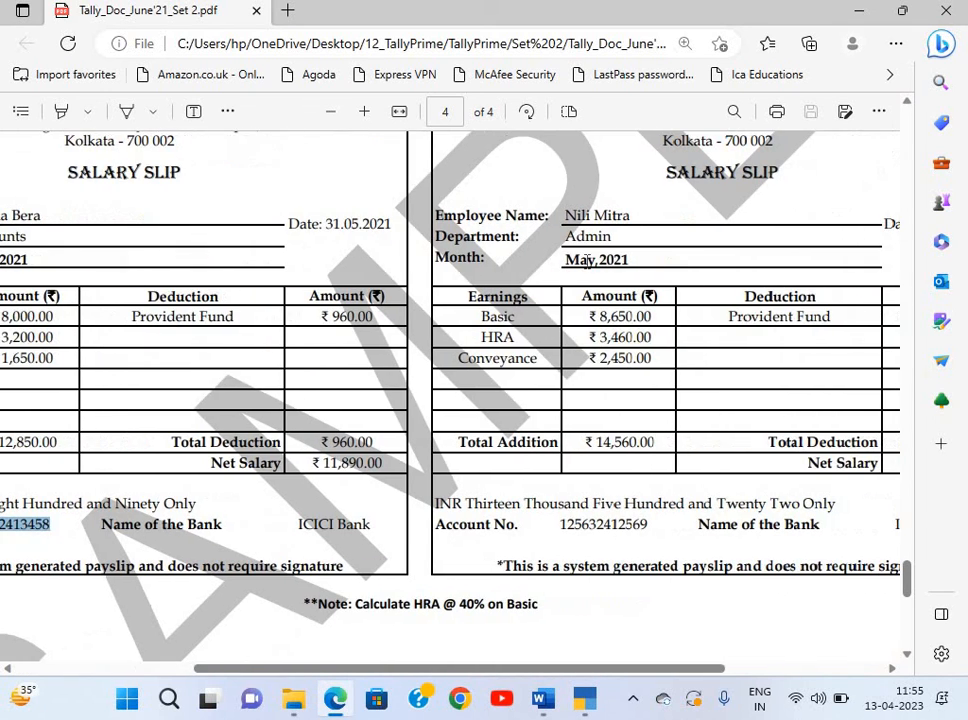
drag(564, 215, 632, 220)
click(571, 219)
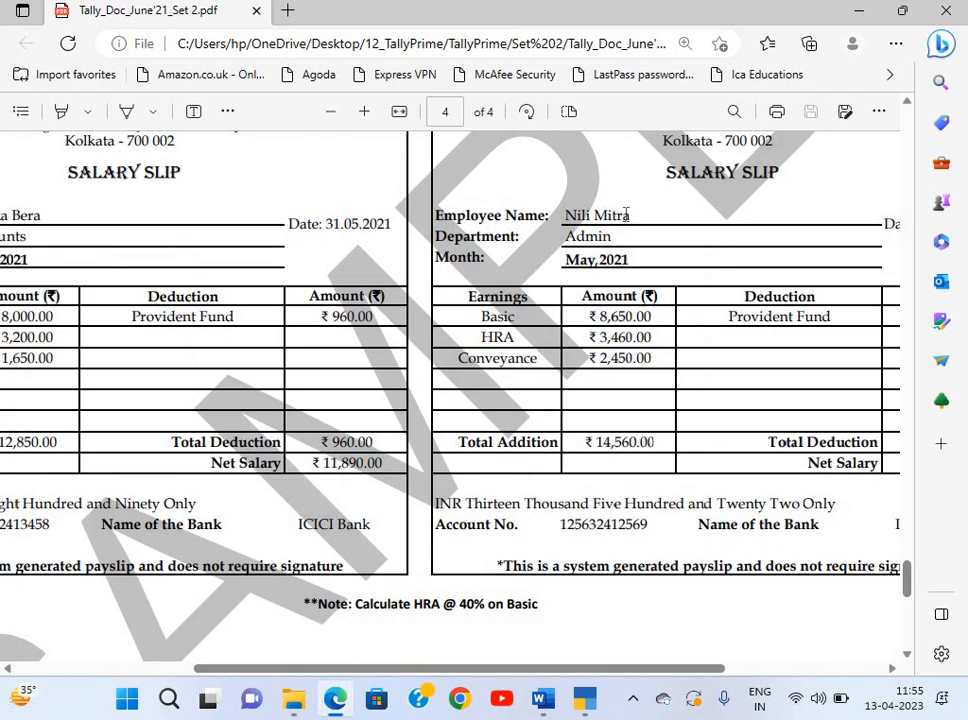
drag(564, 215, 633, 218)
key(alt+Tab)
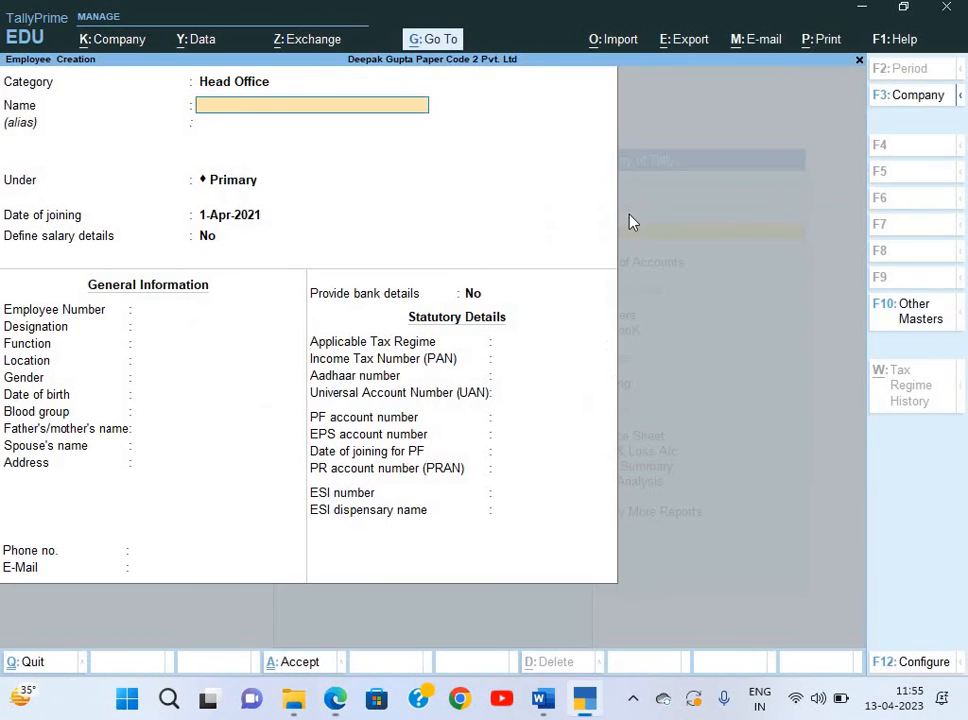
key(ctrl+alt+v)
key(BackSpace)
key(Return)
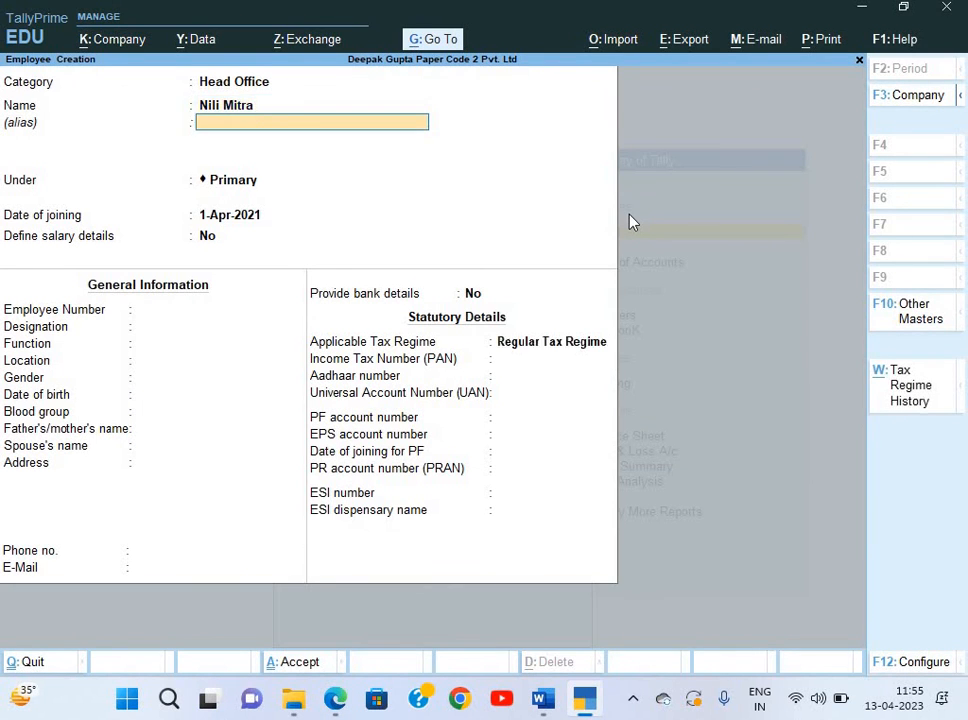
Place the employee under the Admin group with employee number E004.
key(Return)
key(Down)
key(Down)
key(alt+Tab)
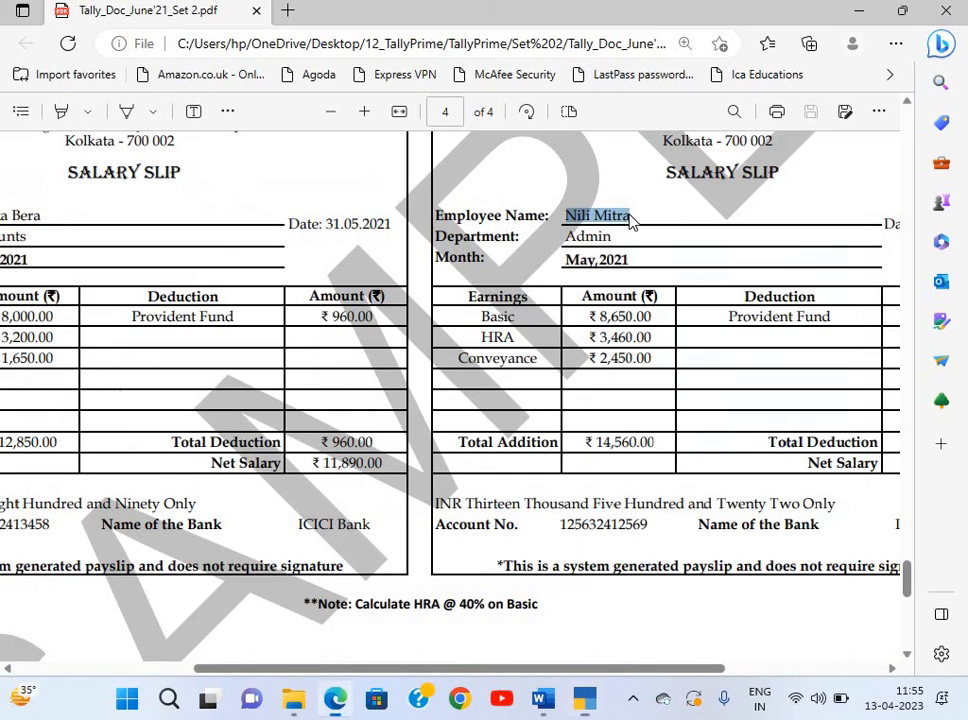
key(alt+Tab)
key(Down)
key(Up)
key(Return)
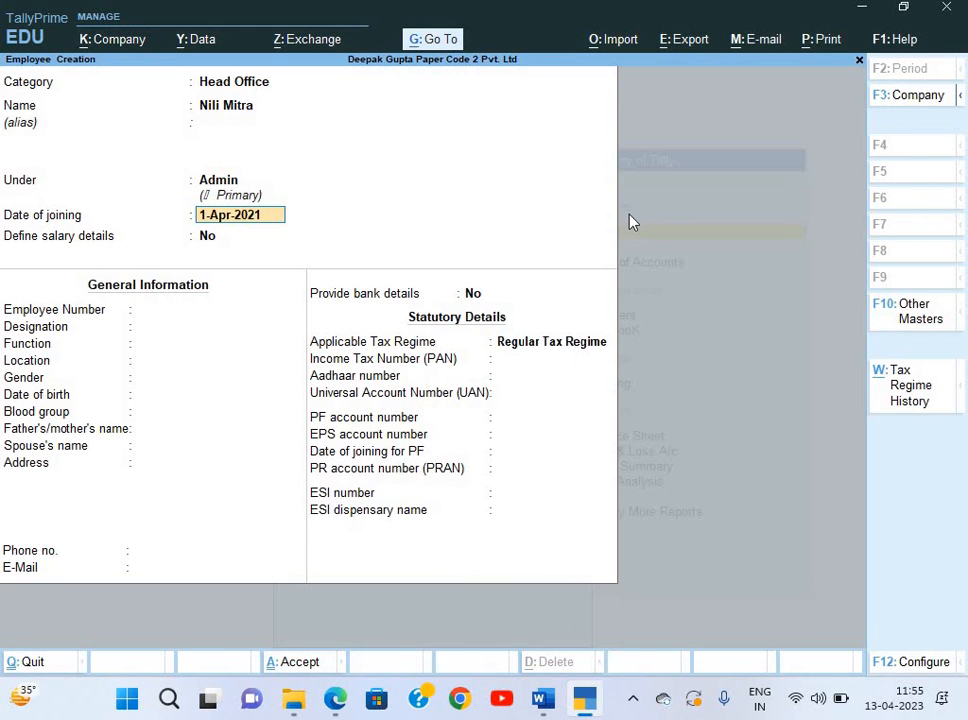
key(Return)
key(Return)
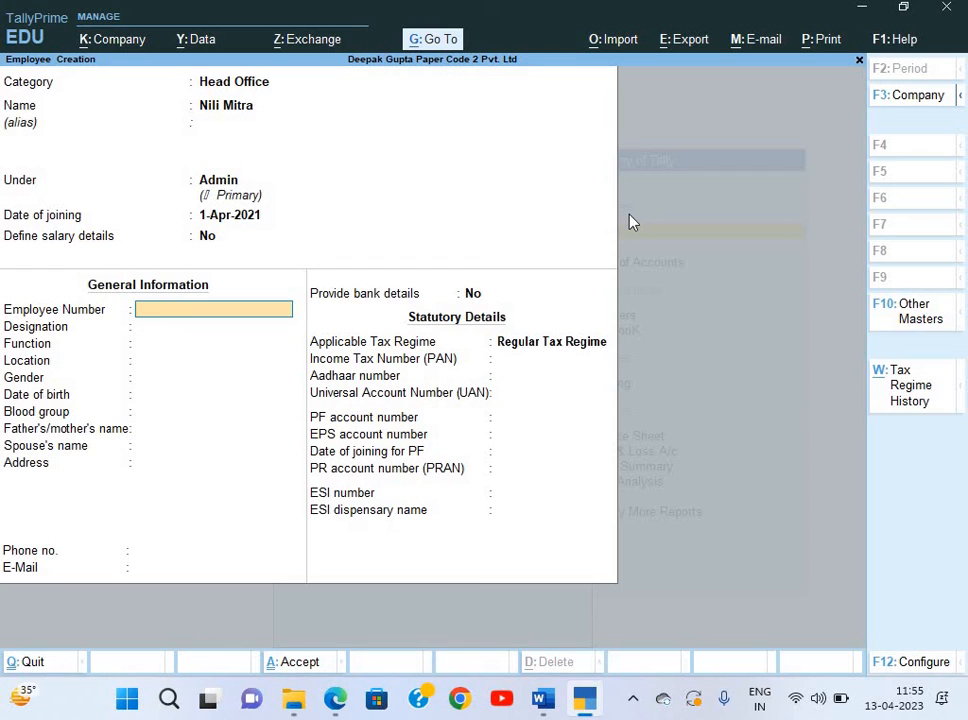
text(E004)
key(Return)
Choose Female gender and B Positive blood group, then advance to the bank details option.
key(Return)
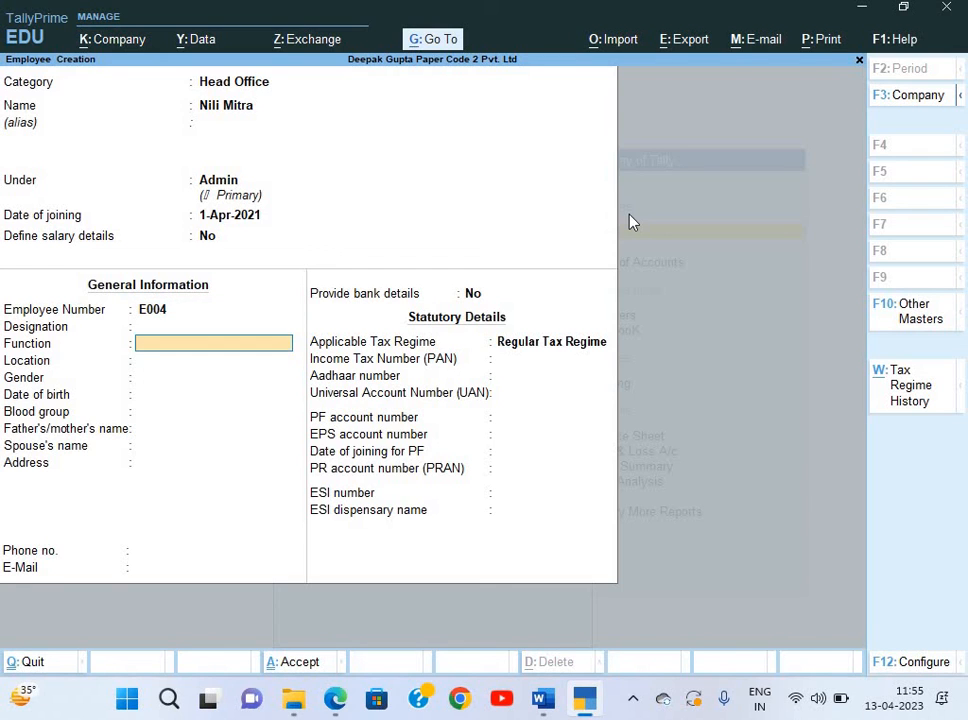
key(Return)
key(Return)
key(Down)
key(Return)
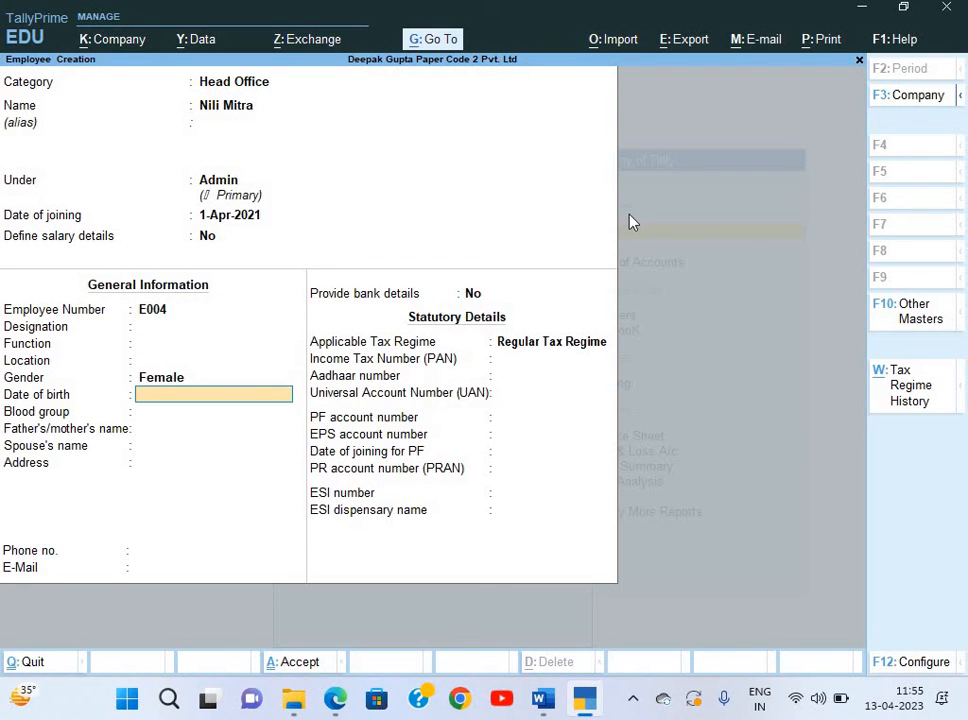
key(Return)
text(b)
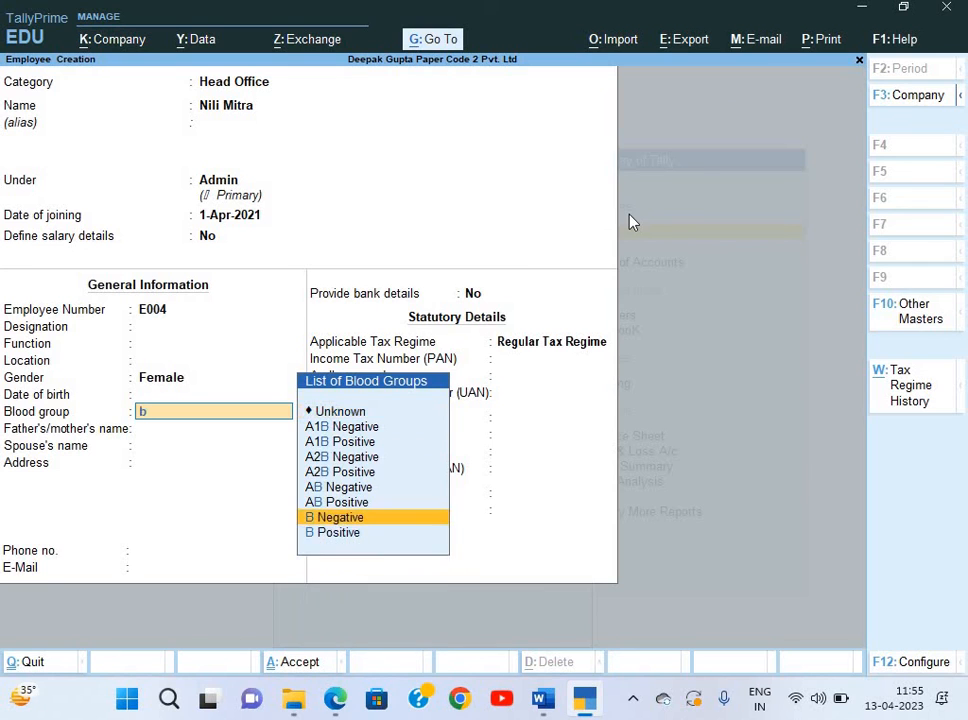
key(Down)
key(Return)
key(Return)
key(Return)
key(Return)
key(Return)
key(Return)
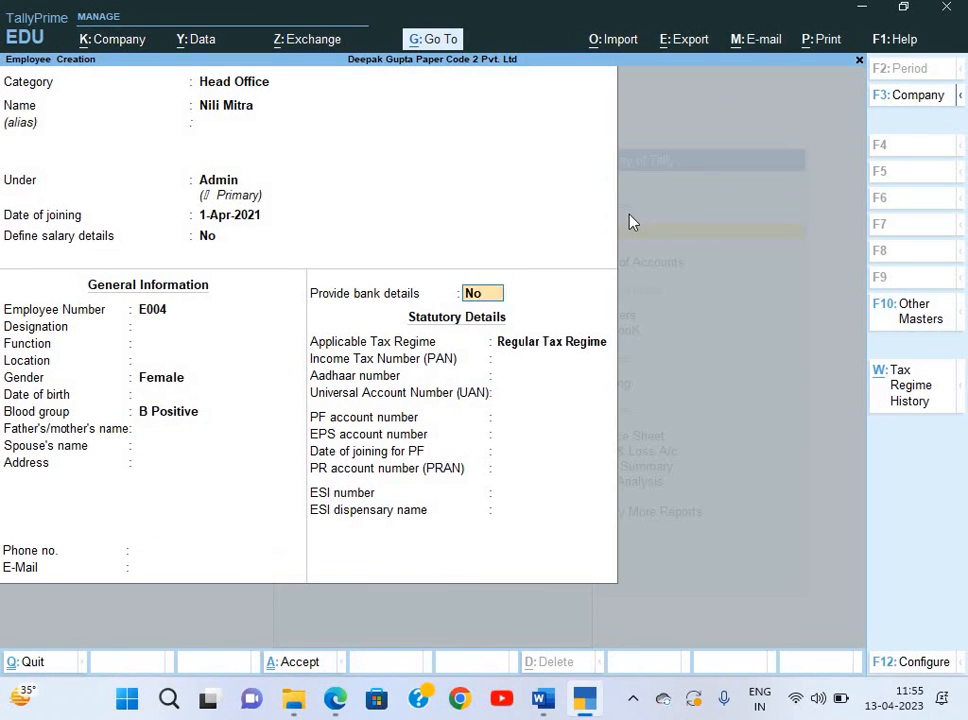
key(Return)
key(BackSpace)
Turn on bank details and paste the employee's account number from the slip.
key(y)
key(Return)
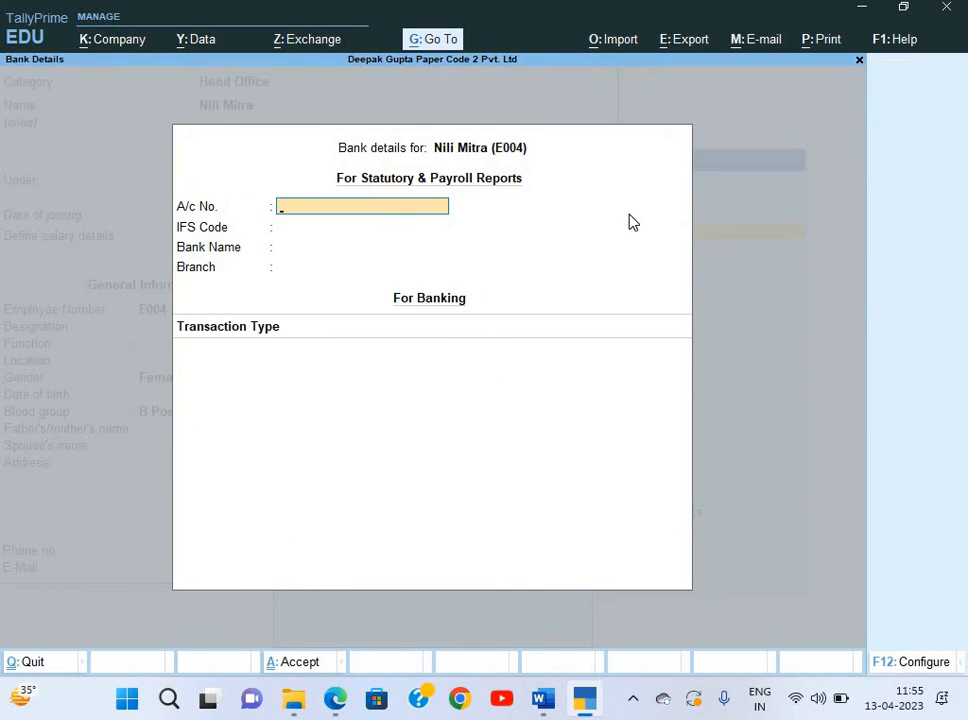
key(alt+Tab)
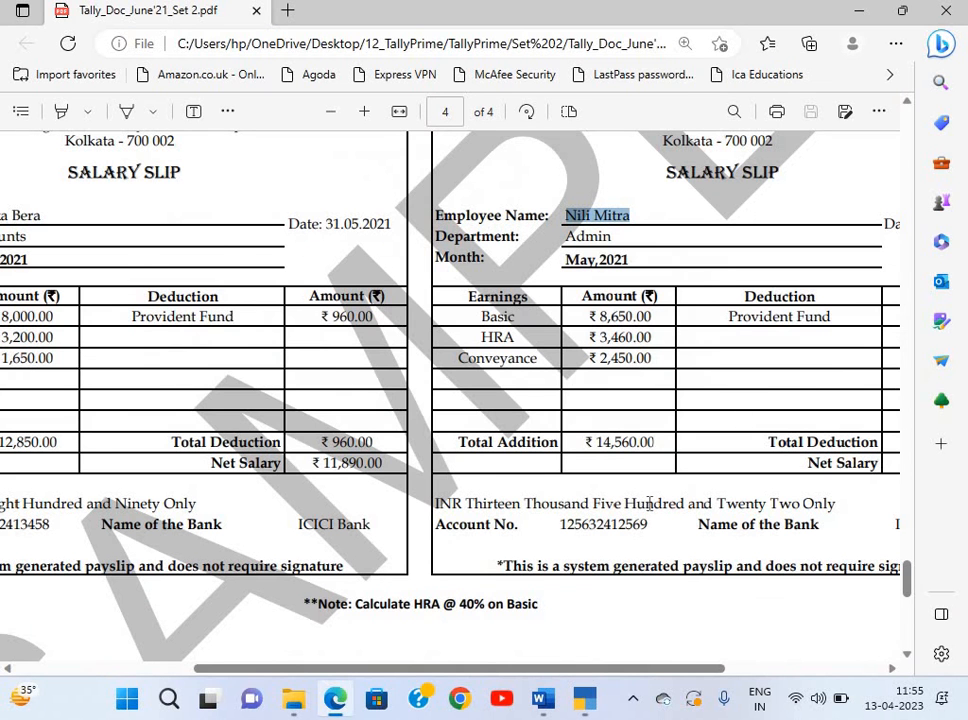
click(564, 528)
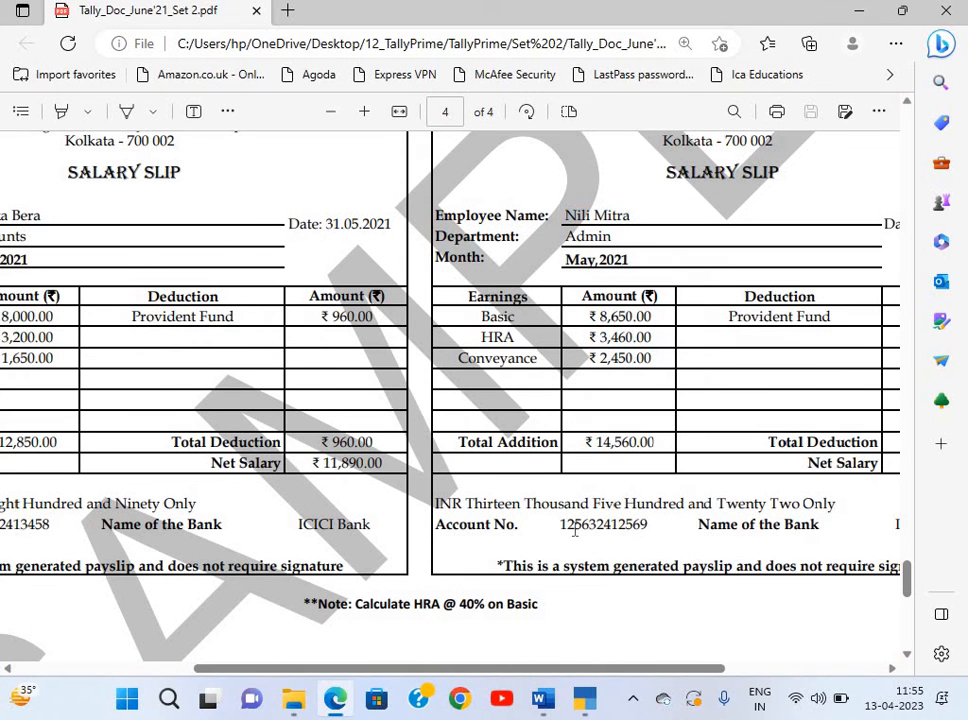
double_click(647, 535)
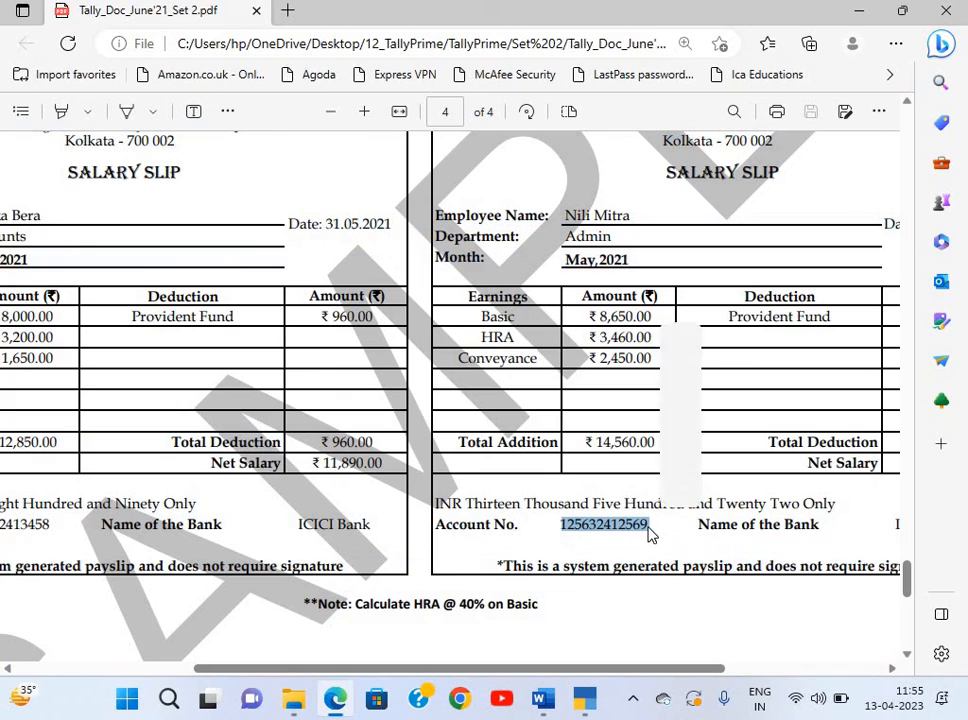
key(ctrl+c)
key(alt+Tab)
key(ctrl+v)
key(Return)
Add new bank ICICI Bank with e-Fund Transfer and save employee E004.
key(Return)
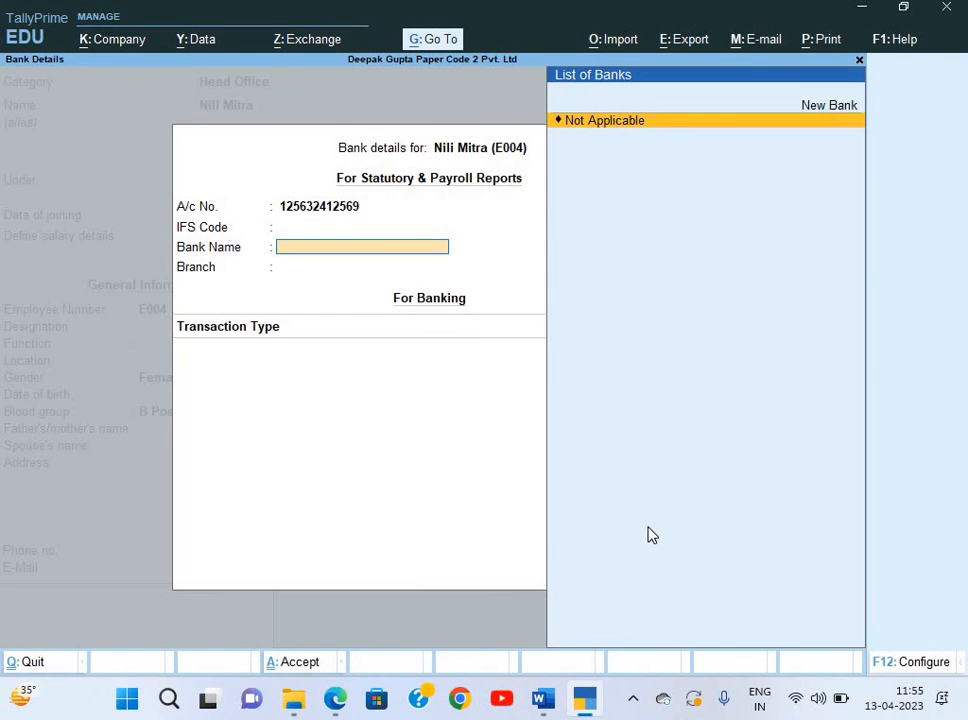
key(Return)
key(Up)
key(Up)
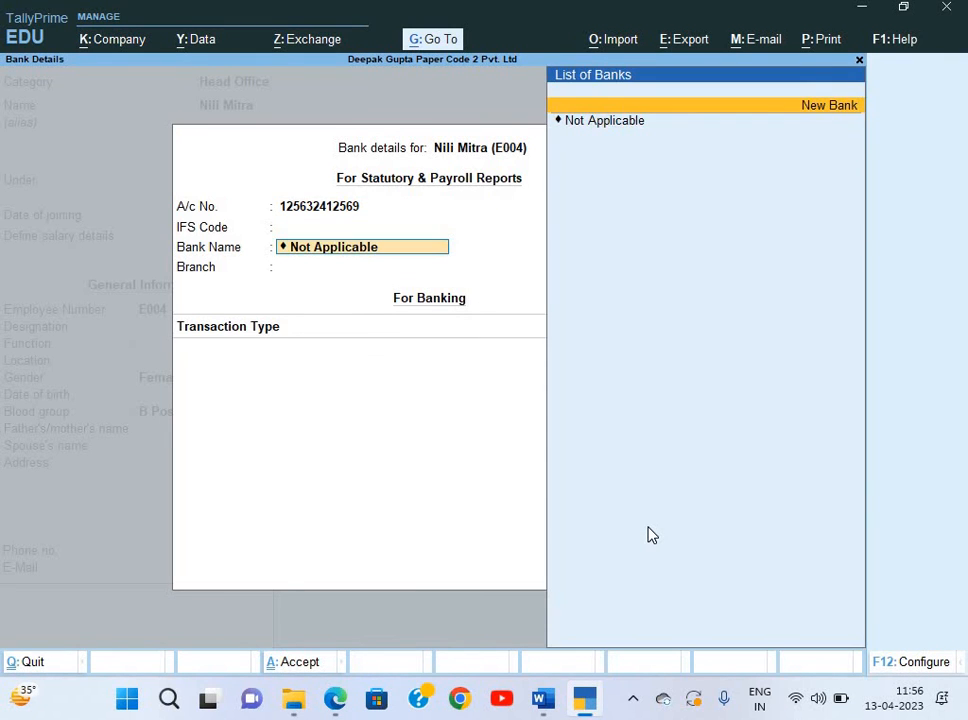
key(Return)
text(ICICI Bank)
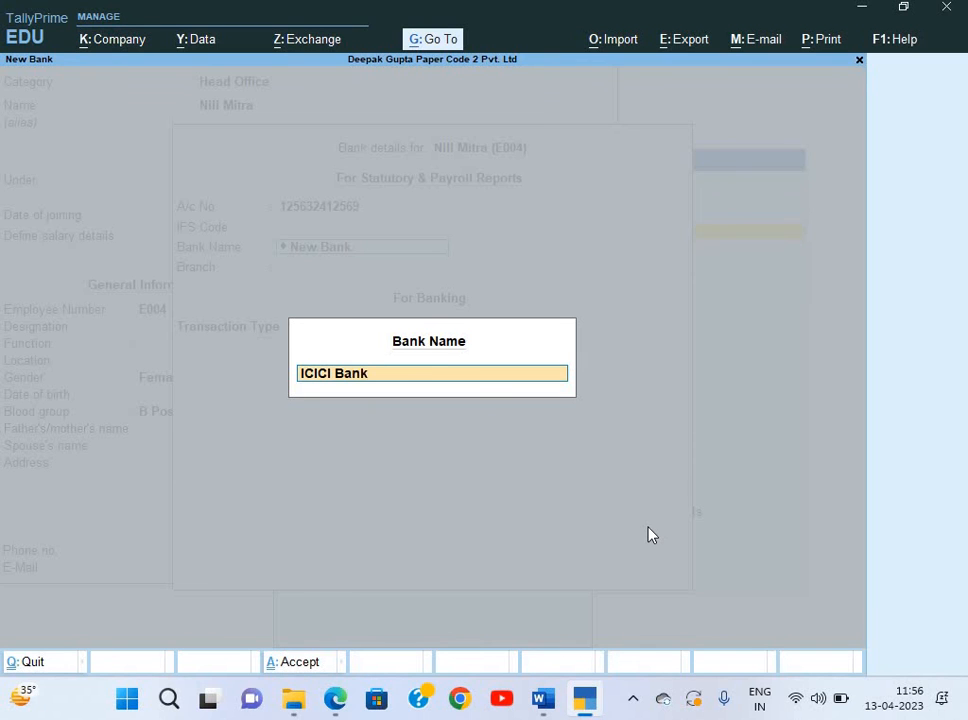
key(Return)
key(Return)
key(Down)
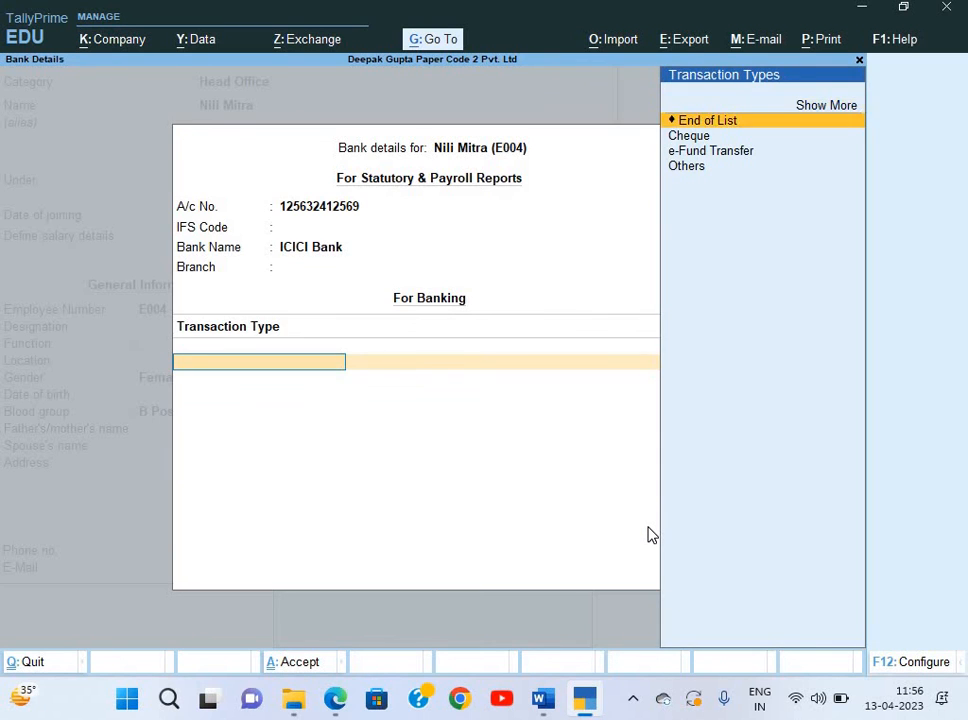
key(Down)
key(Down)
key(Return)
key(Return)
key(Return)
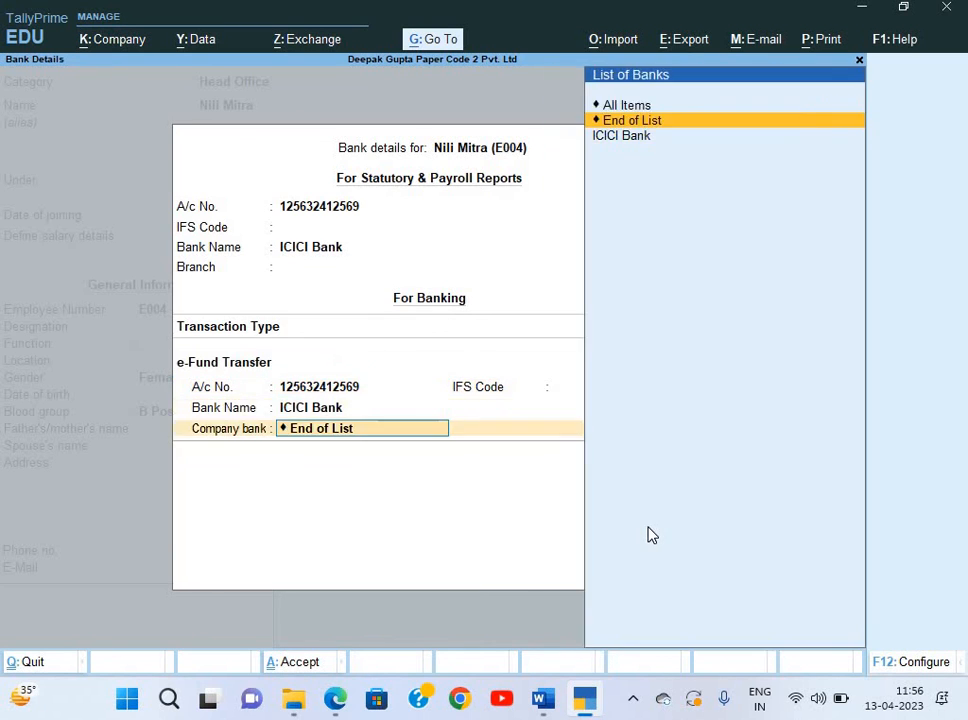
key(Return)
key(Return)
key(ctrl+a)
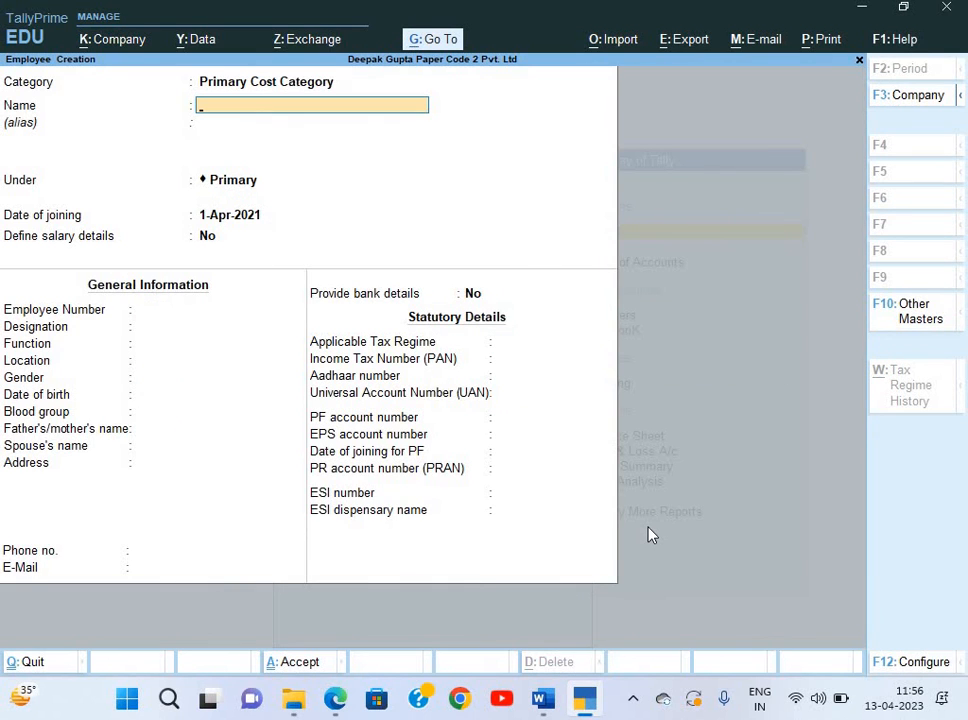
Close the blank employee form and return to the Master Creation list at Units (Work).
key(alt+Tab)
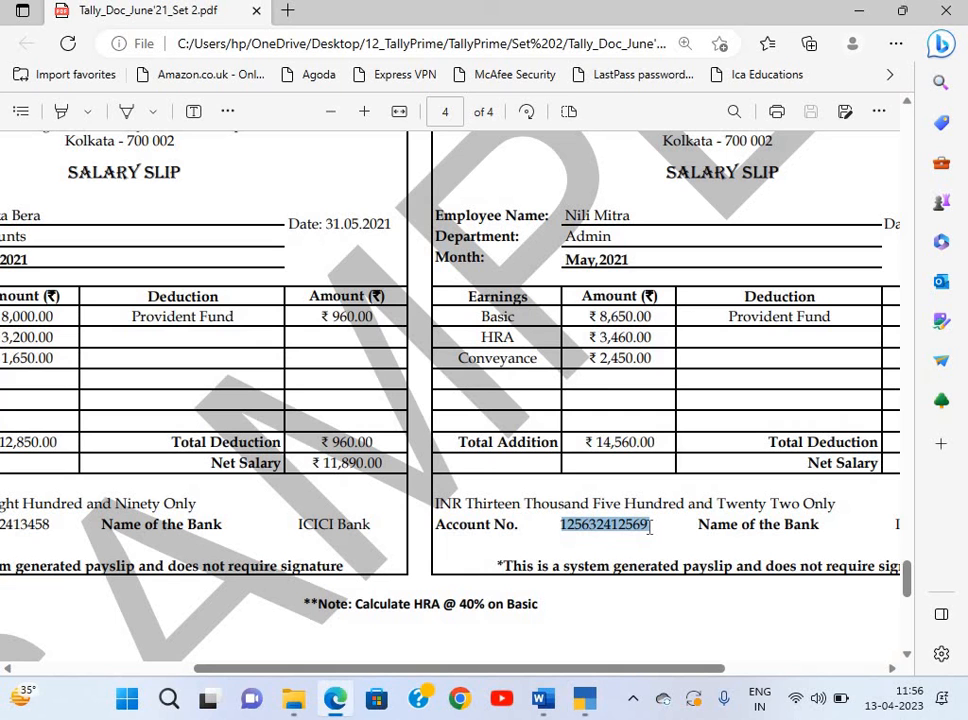
scroll(651, 529, left, 1)
key(ctrl+c)
key(alt+Tab)
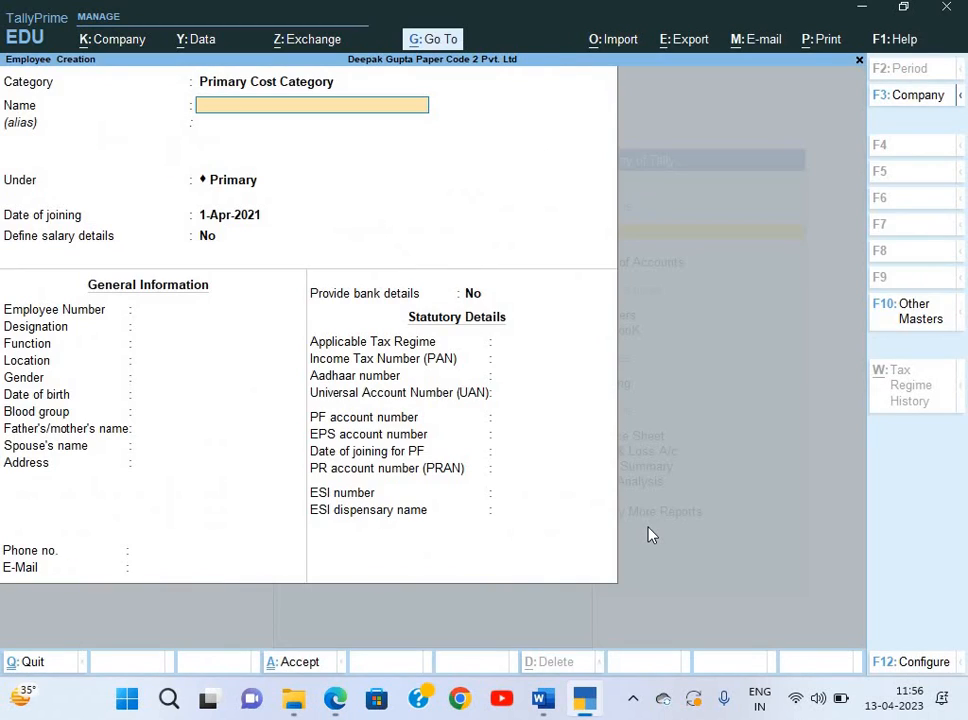
key(Escape)
key(Down)
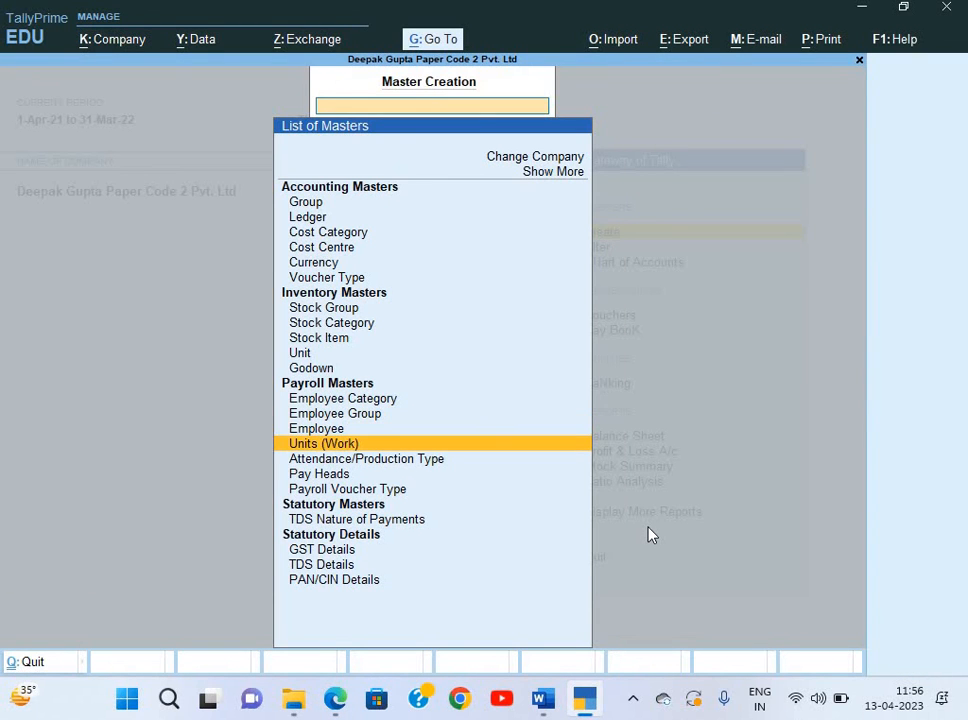
Create a unit with symbol Month, formal name Months and UQC Not Applicable.
key(Return)
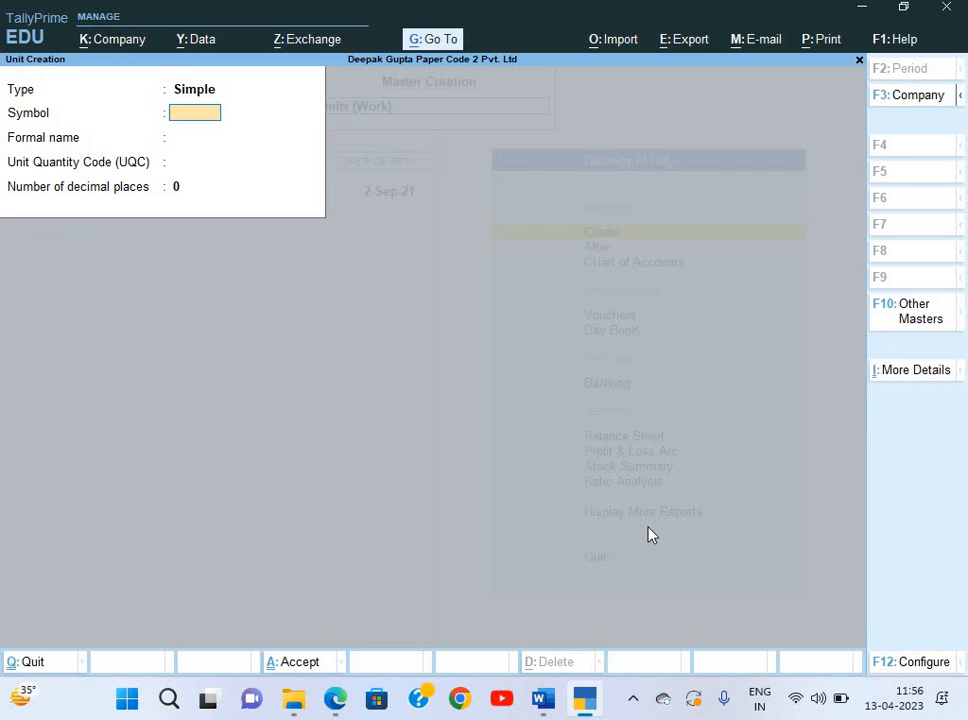
text(Month)
key(Return)
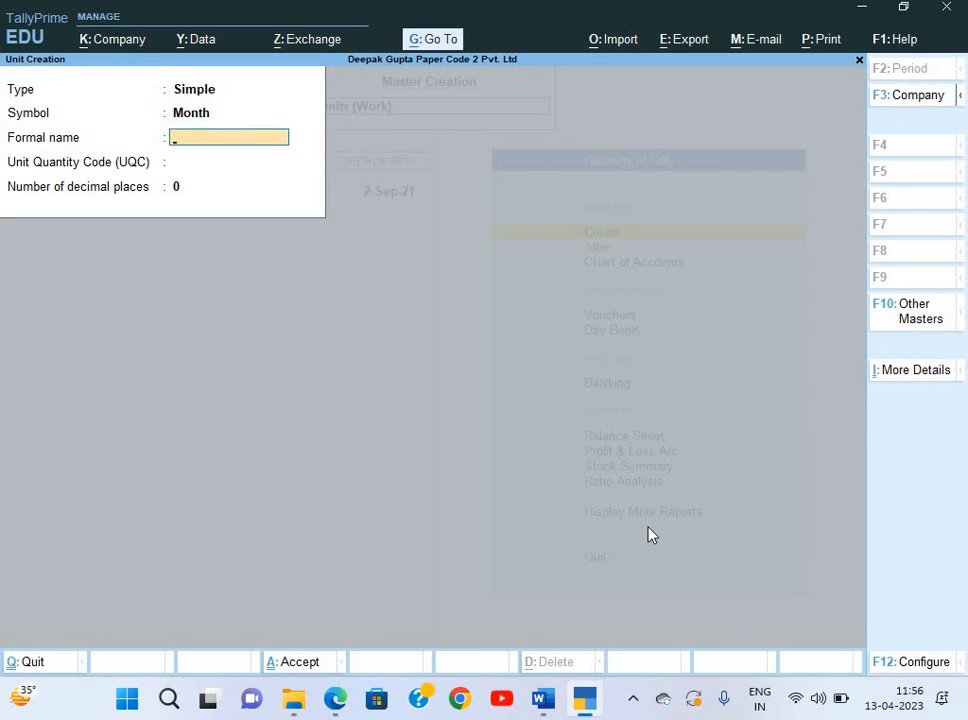
text(Months)
key(Return)
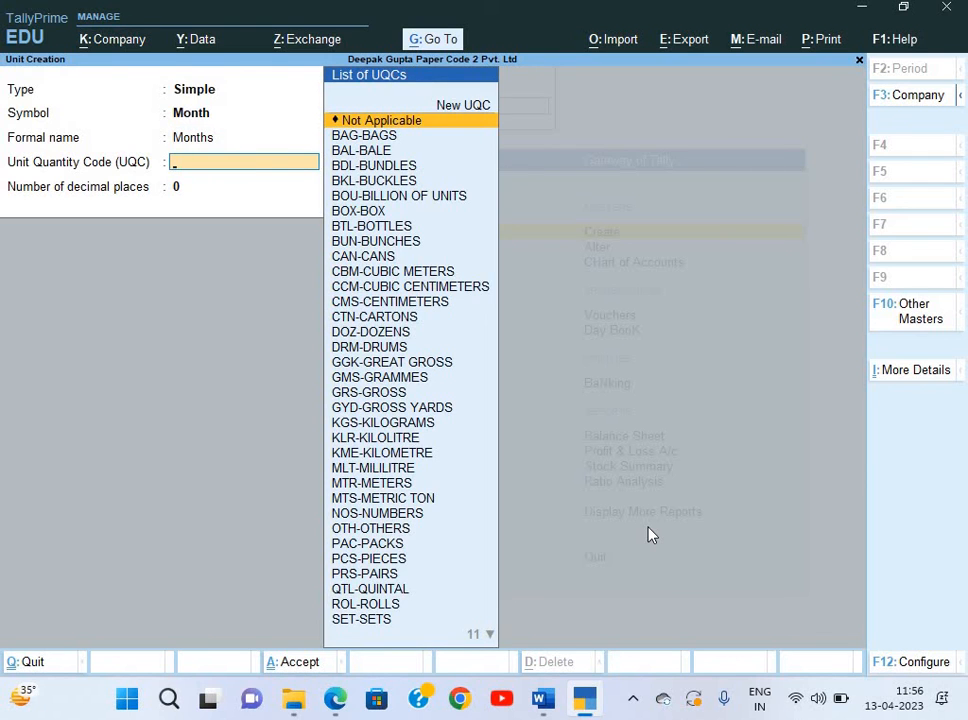
text(m)
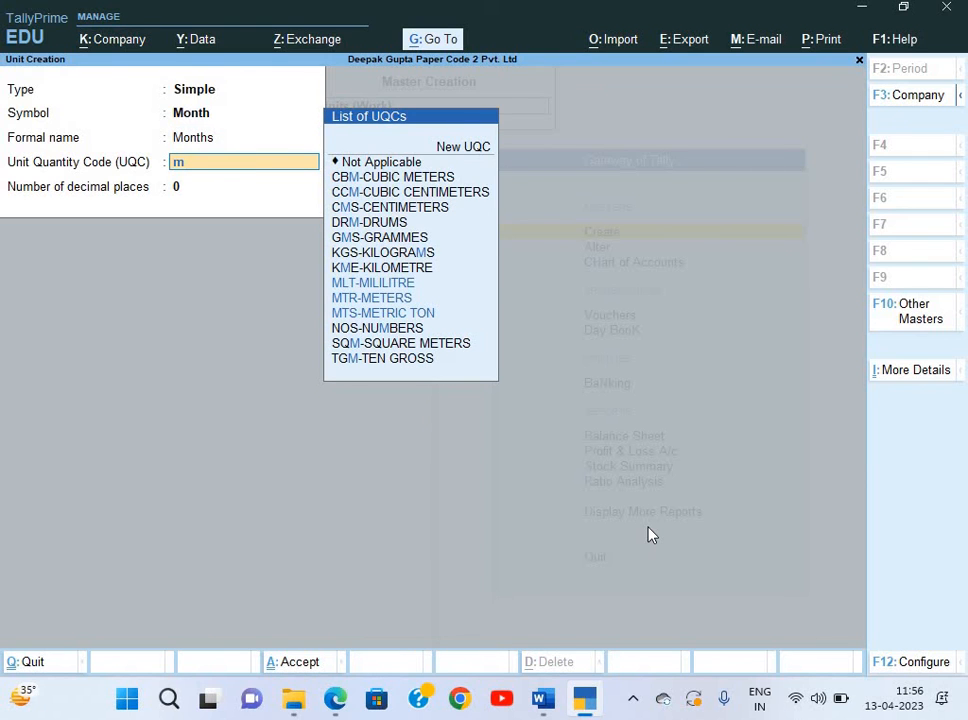
key(Down)
key(Down)
key(Down)
key(Down)
key(Down)
key(Up)
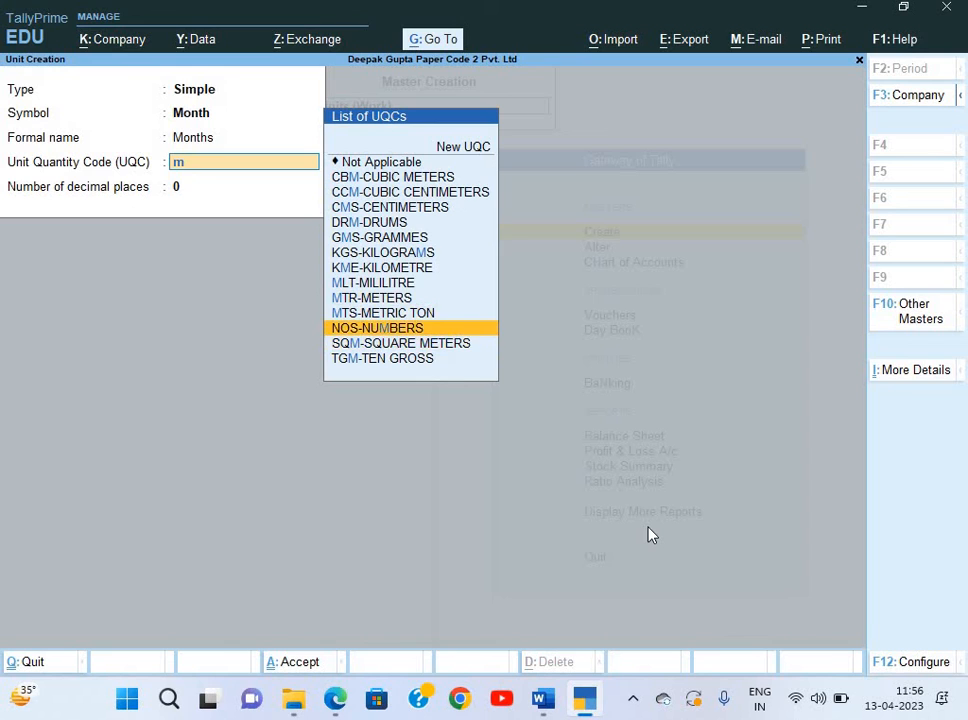
key(Up)
key(Up)
key(Up)
key(Up)
key(Up)
key(Up)
key(Up)
key(Up)
key(Up)
key(Up)
key(Up)
key(Up)
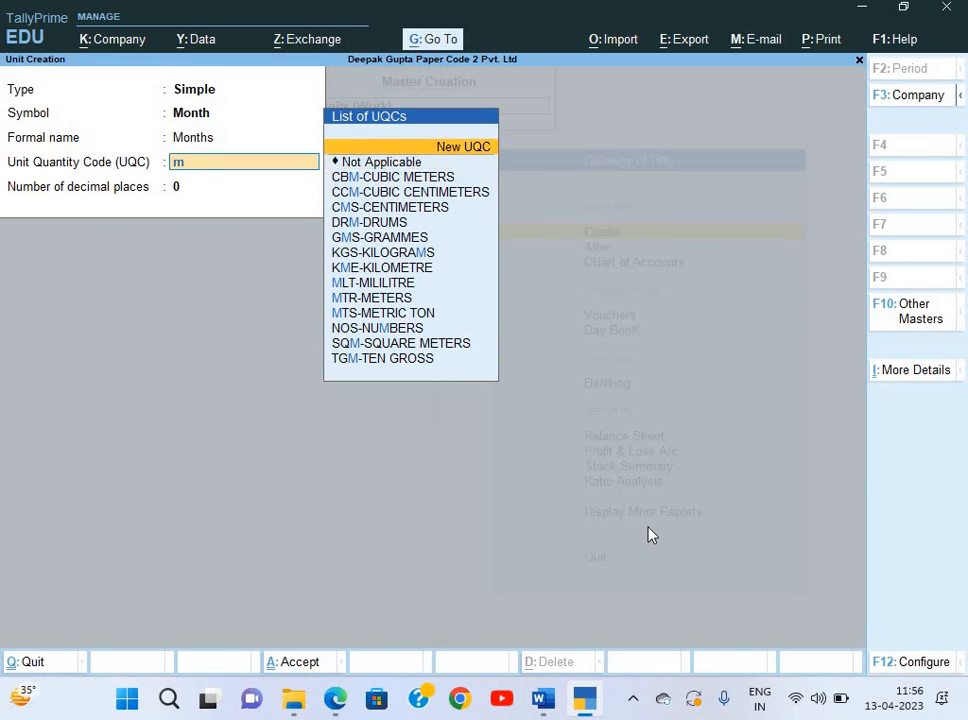
key(Down)
key(Return)
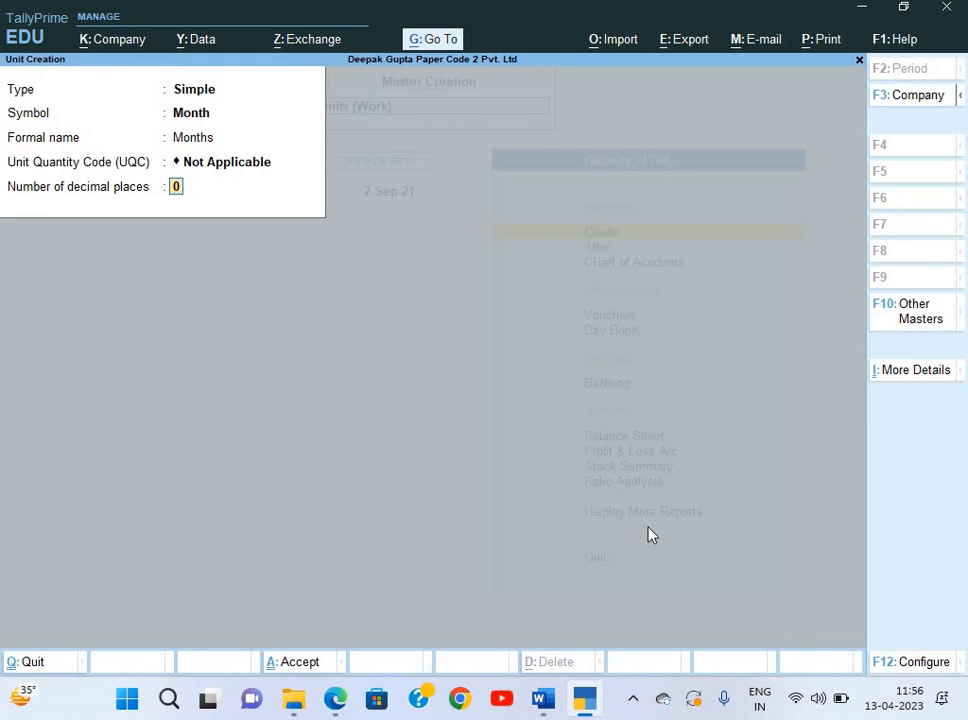
Save the Month unit and create unit Day with formal name Days and UQC Not Applicable.
key(Return)
key(Return)
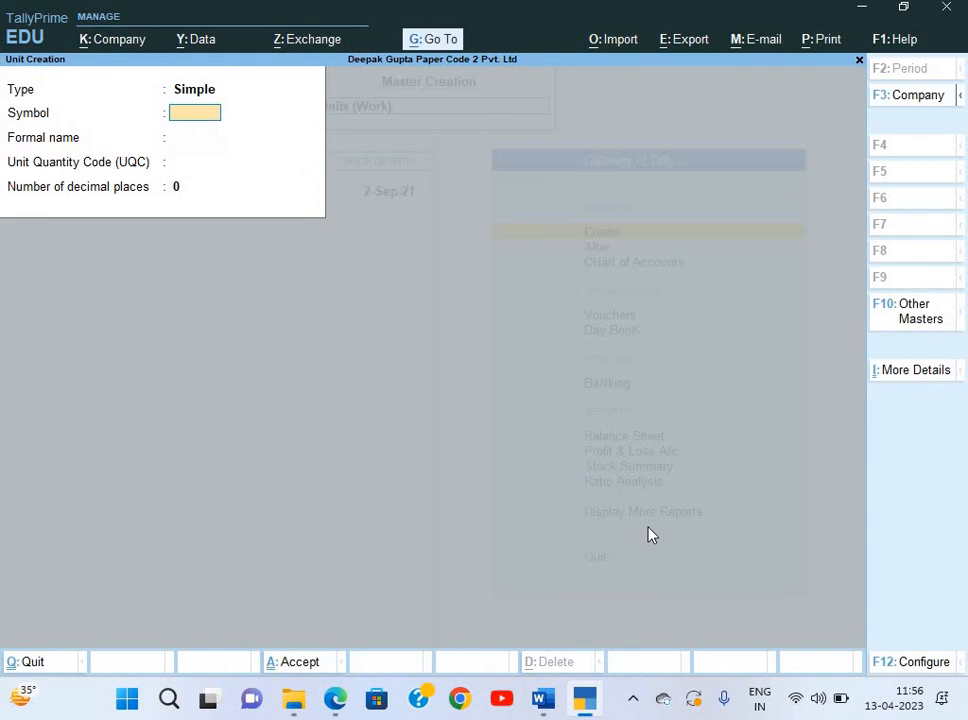
text(Days)
key(Return)
key(Return)
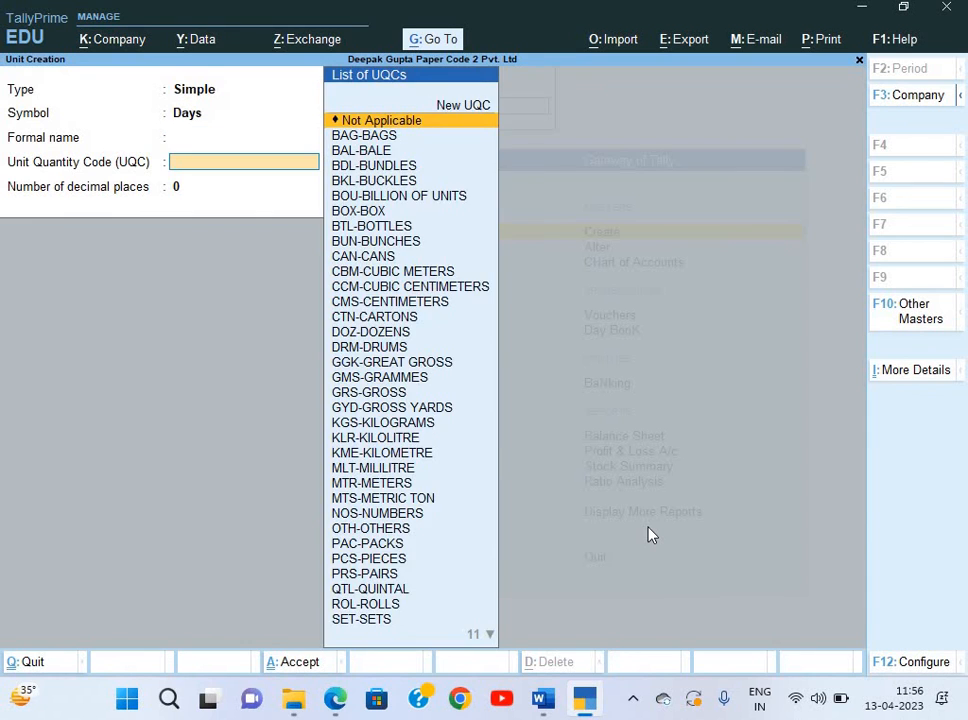
key(BackSpace)
key(BackSpace)
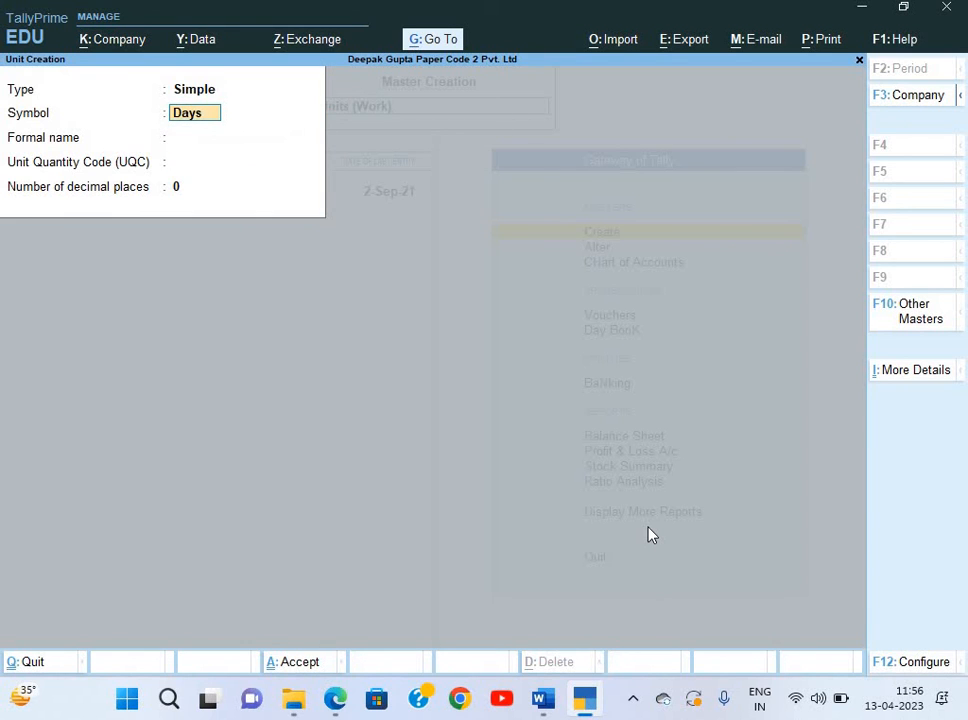
key(BackSpace)
key(Return)
text(Days)
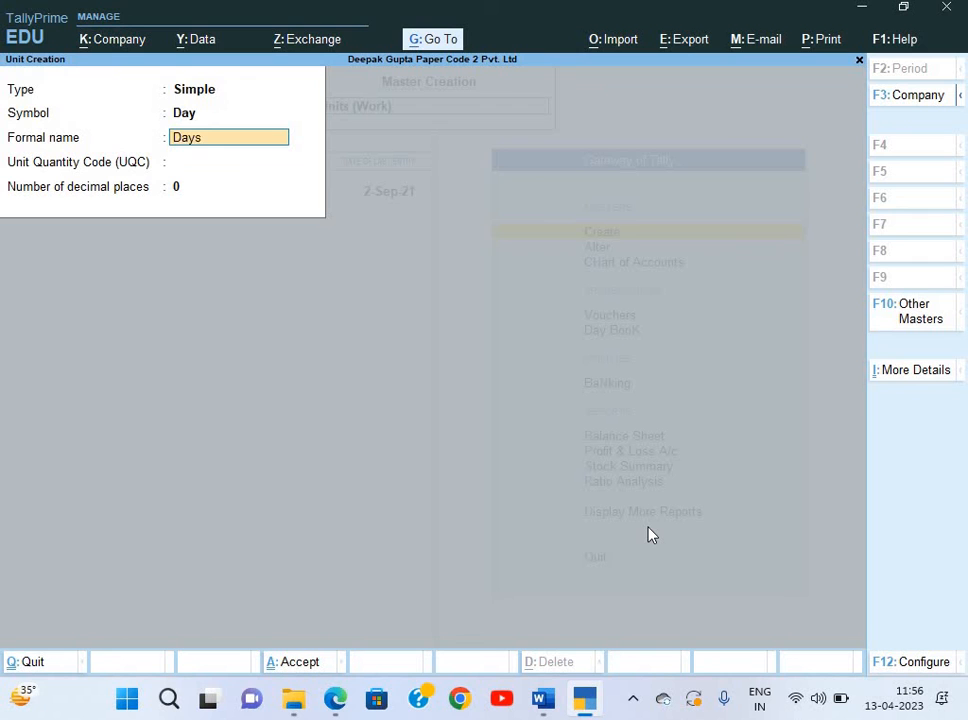
key(Return)
key(Return)
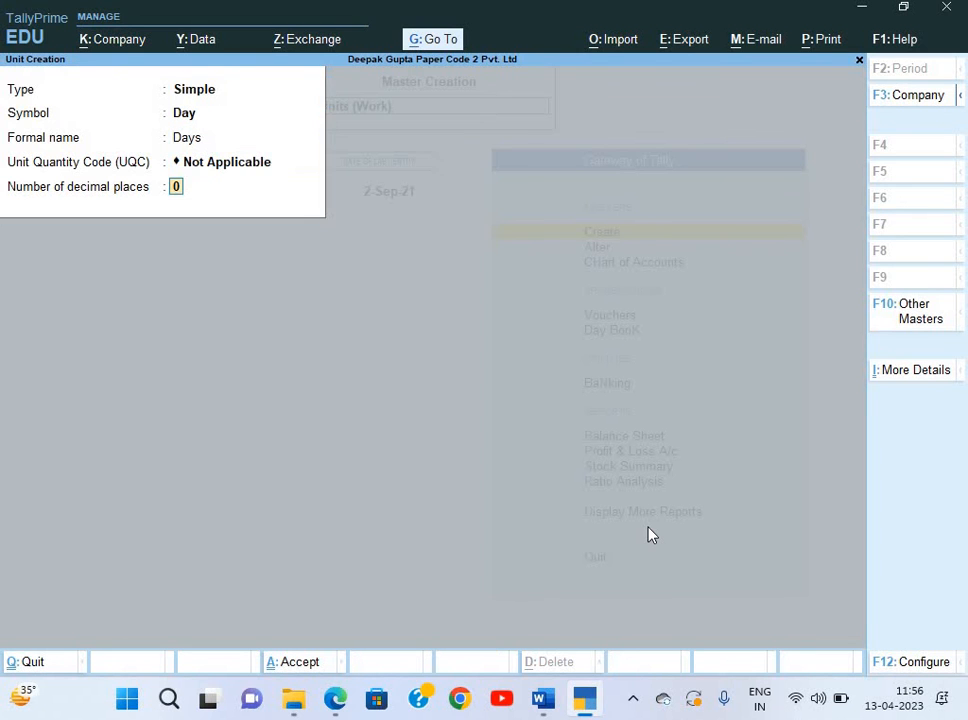
key(Return)
key(Return)
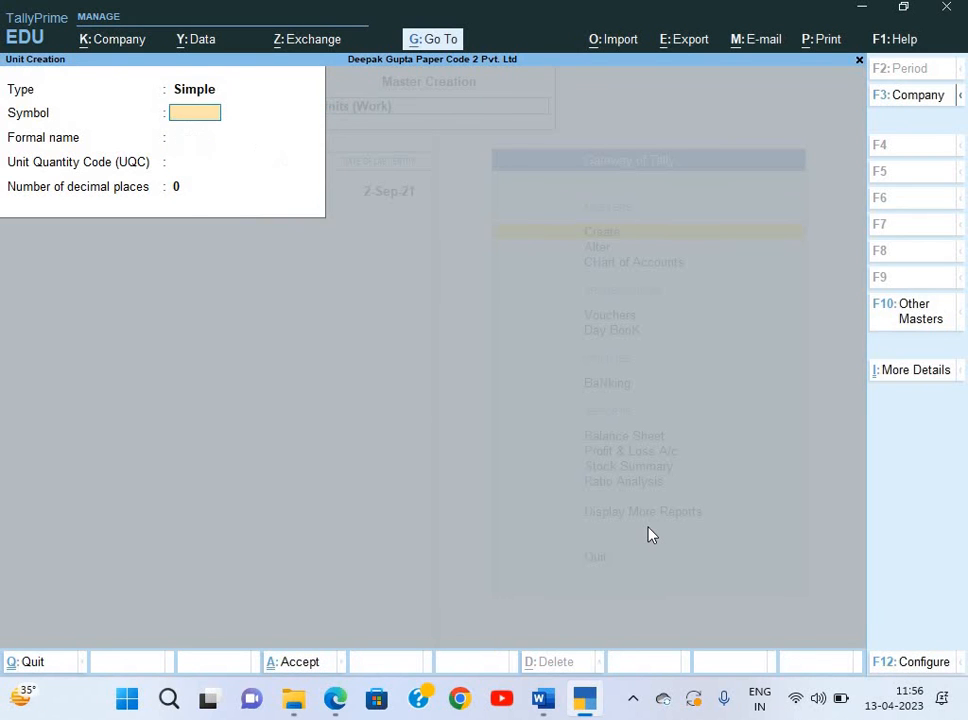
key(Escape)
key(Escape)
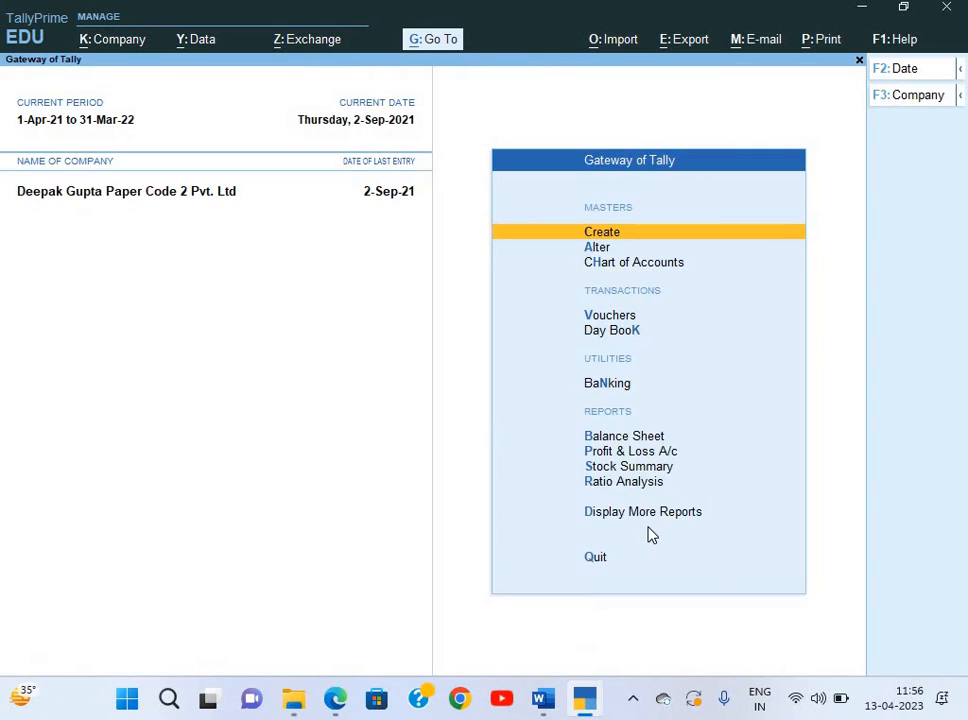
Alter the Month unit to use 2 decimal places.
key(Down)
key(Return)
key(Down)
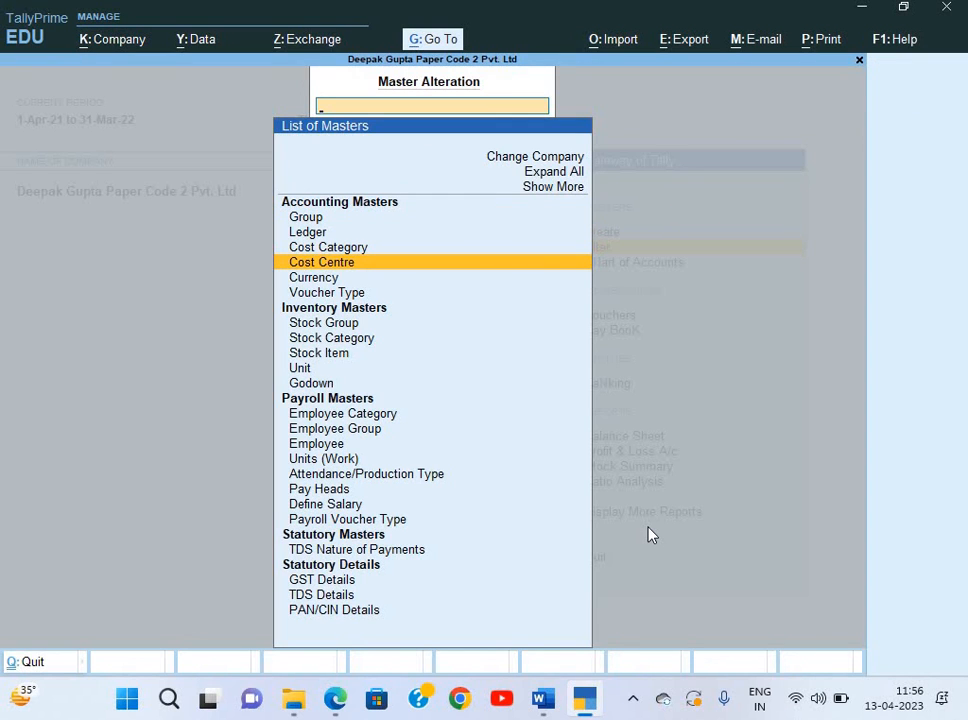
key(Down)
key(Down)
key(Down)
key(Down)
key(Down)
key(Down)
key(Down)
key(Down)
key(Down)
key(Down)
key(Down)
key(Down)
key(Down)
key(Down)
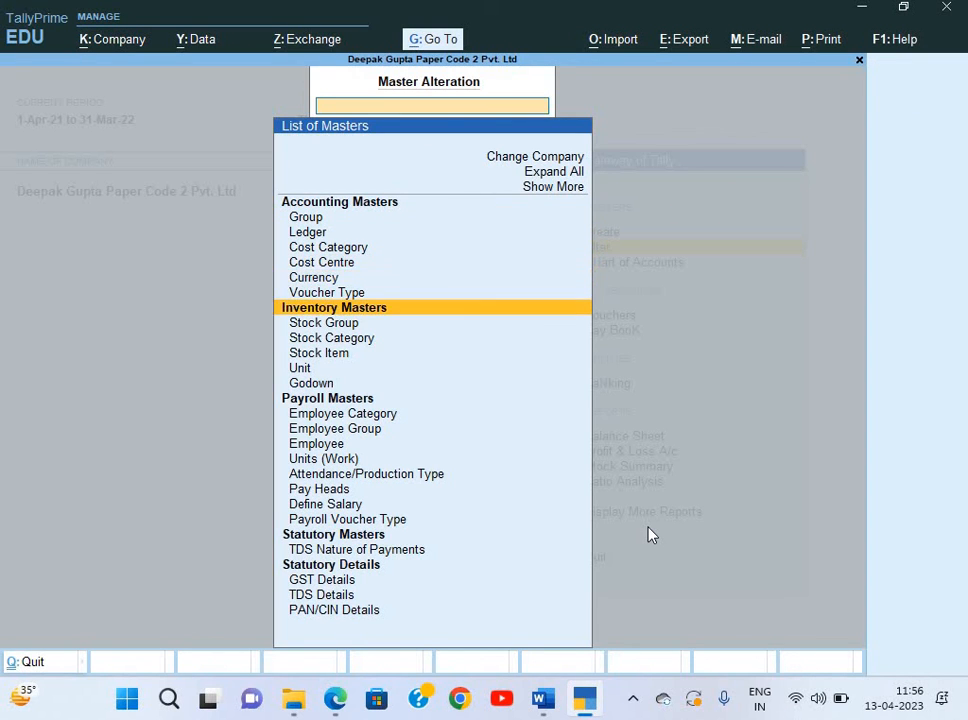
key(Up)
key(Return)
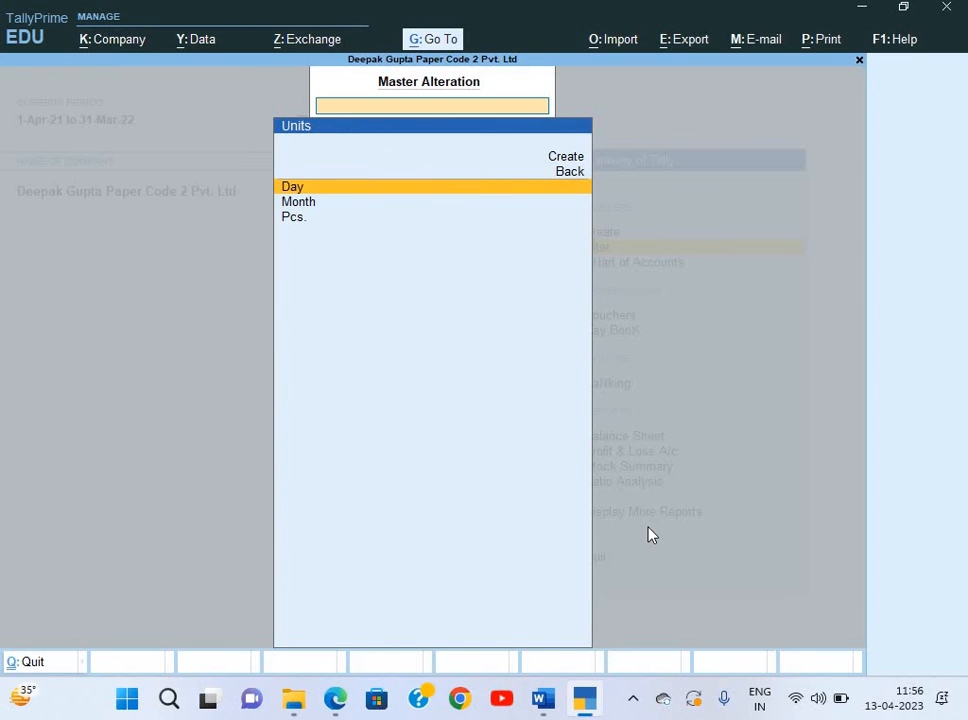
key(Down)
key(Return)
key(Return)
key(Return)
key(Return)
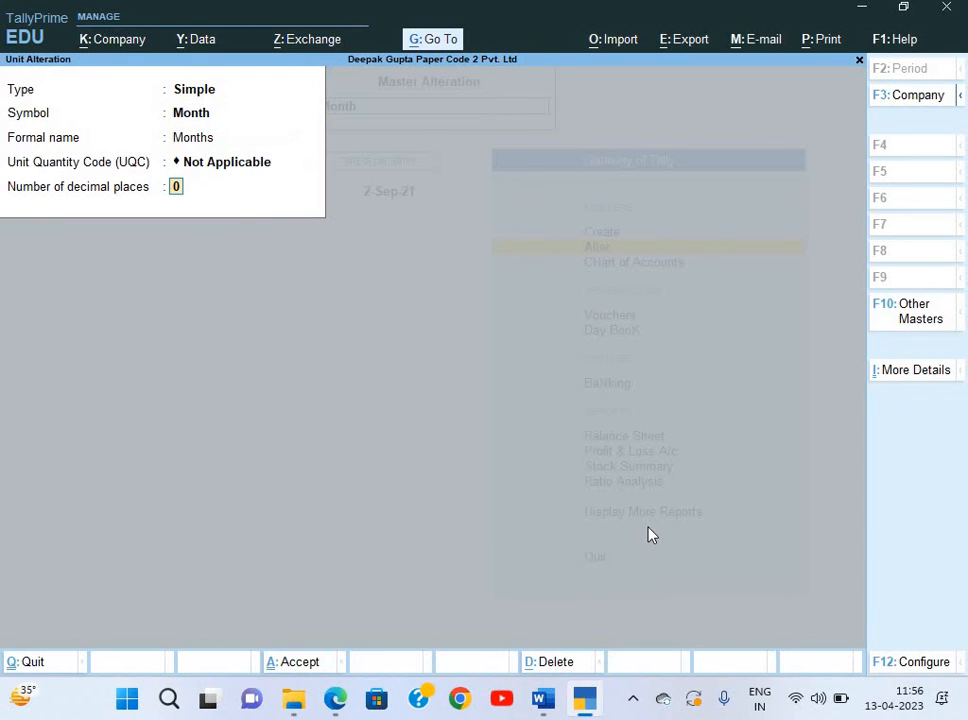
text(2)
key(Return)
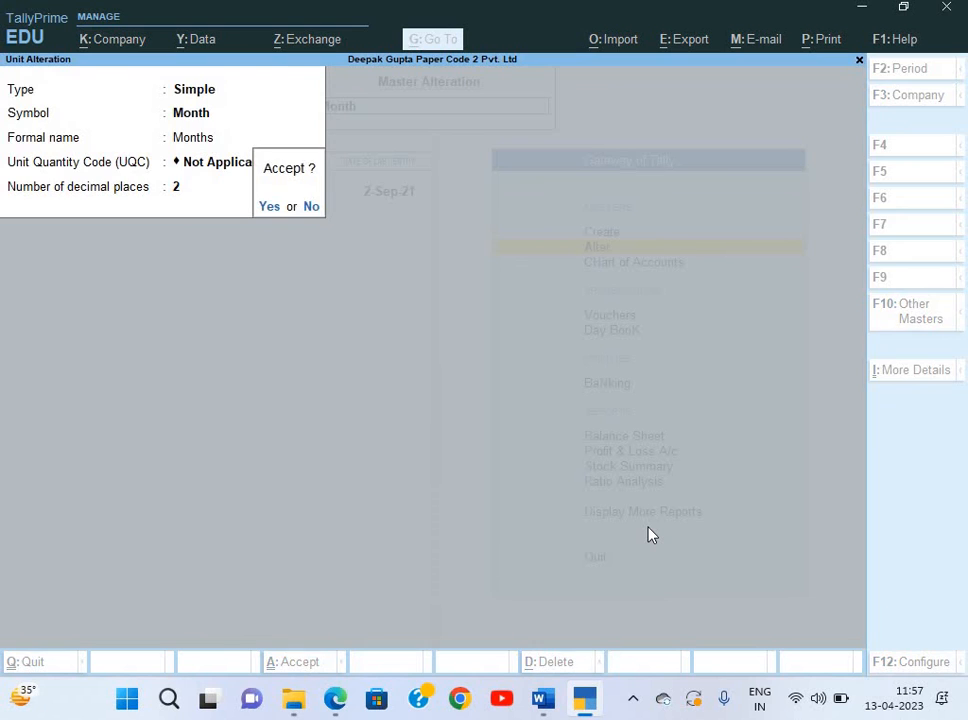
key(Return)
Start a new Units (Work) master from the Create masters list.
key(Escape)
key(Escape)
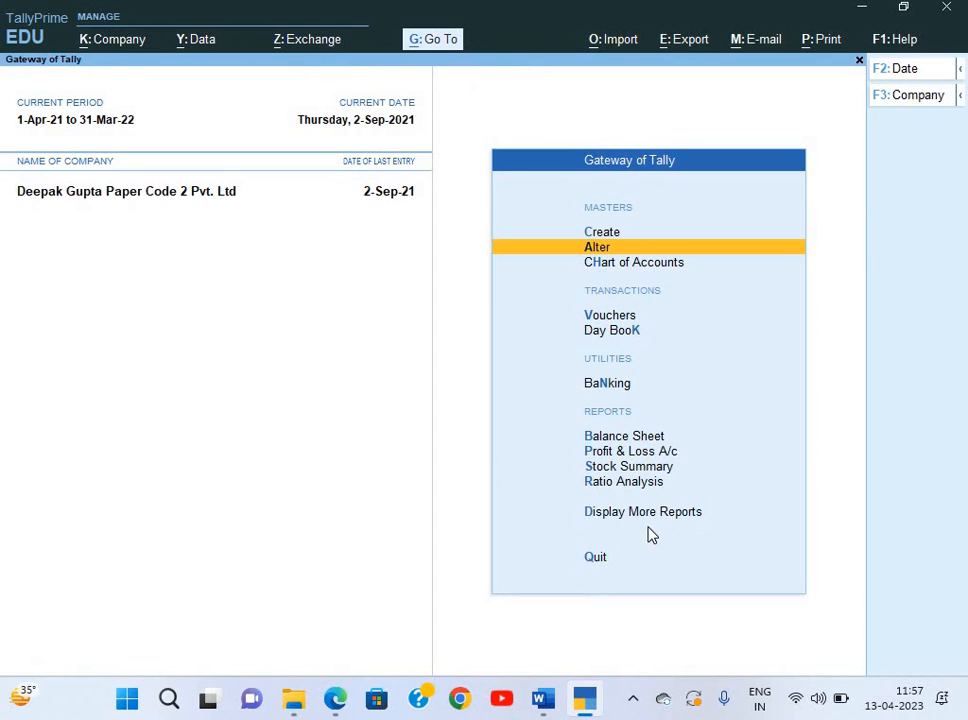
key(Up)
key(Return)
key(Down)
key(Down)
key(Down)
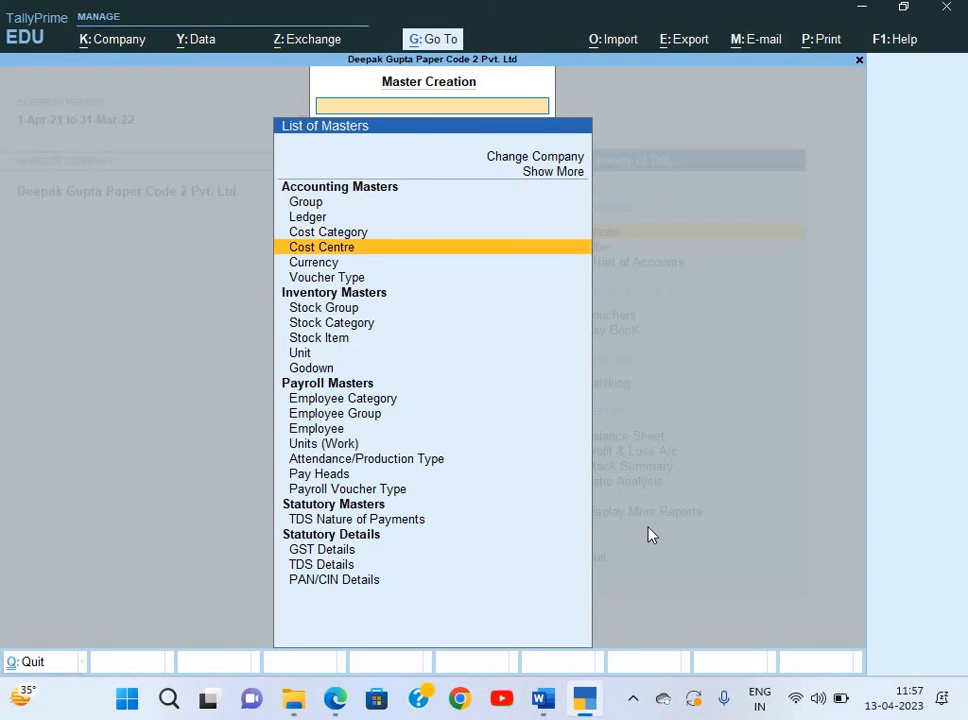
key(Down)
key(Down)
key(Down)
key(Down)
key(Down)
key(Down)
key(Down)
key(Down)
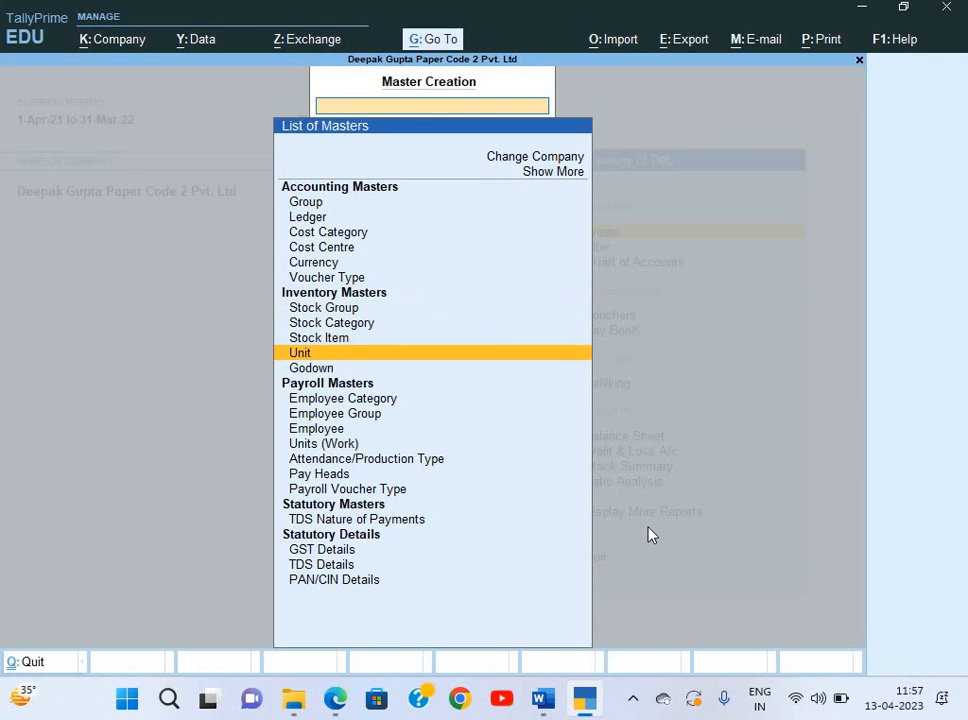
key(Down)
key(Down)
key(Down)
key(Return)
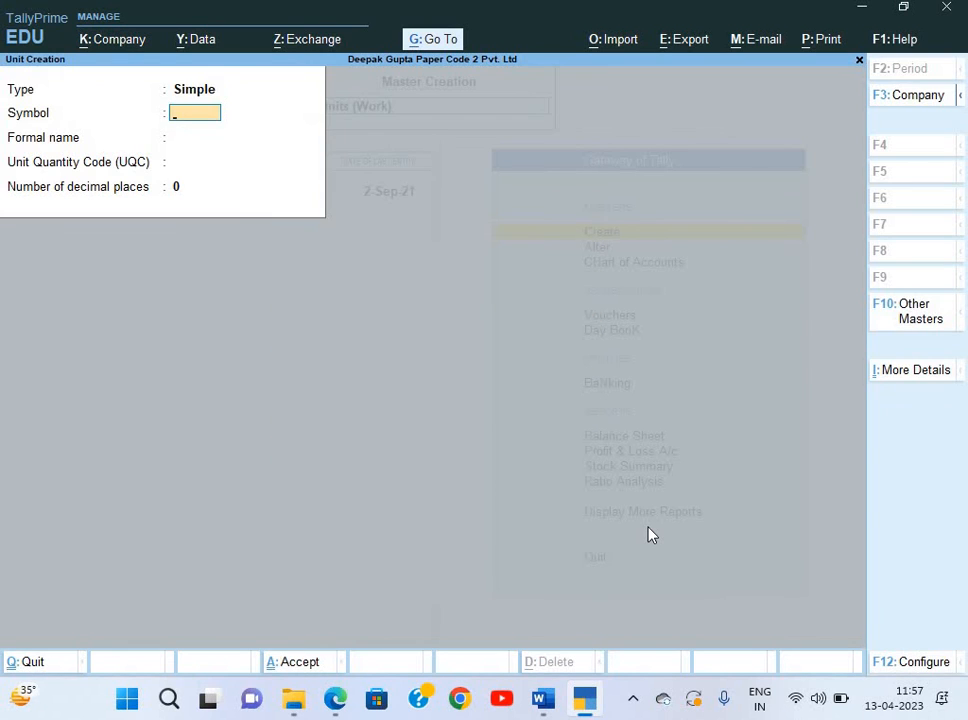
Create compound unit Month of 30 Day, then bring up the salary-slip PDF.
key(BackSpace)
key(Up)
key(Return)
key(Down)
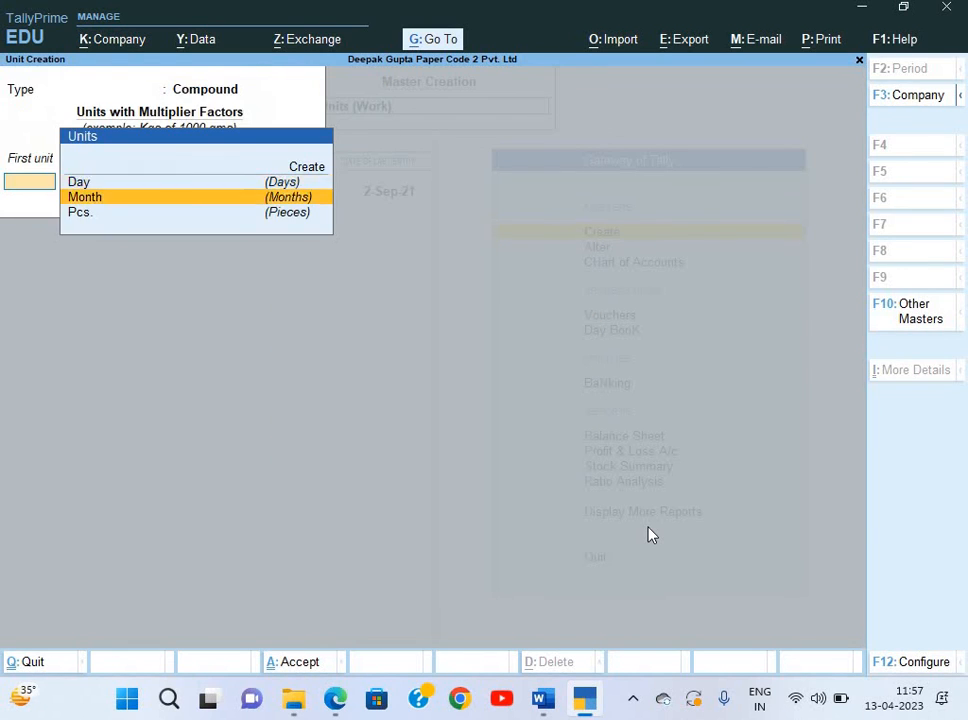
key(Return)
text(30)
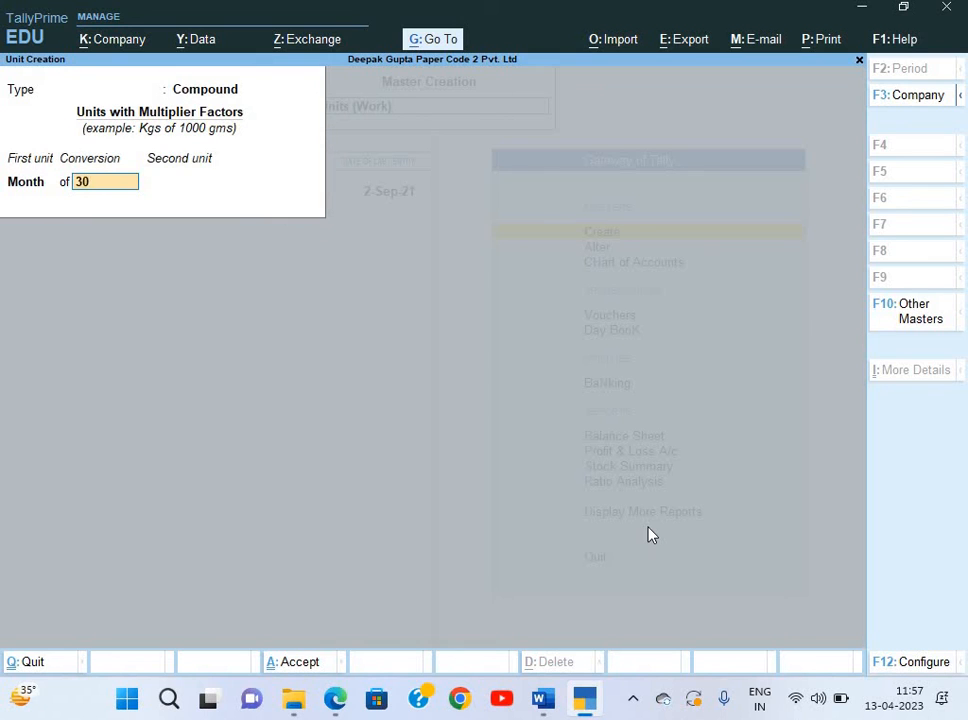
key(Return)
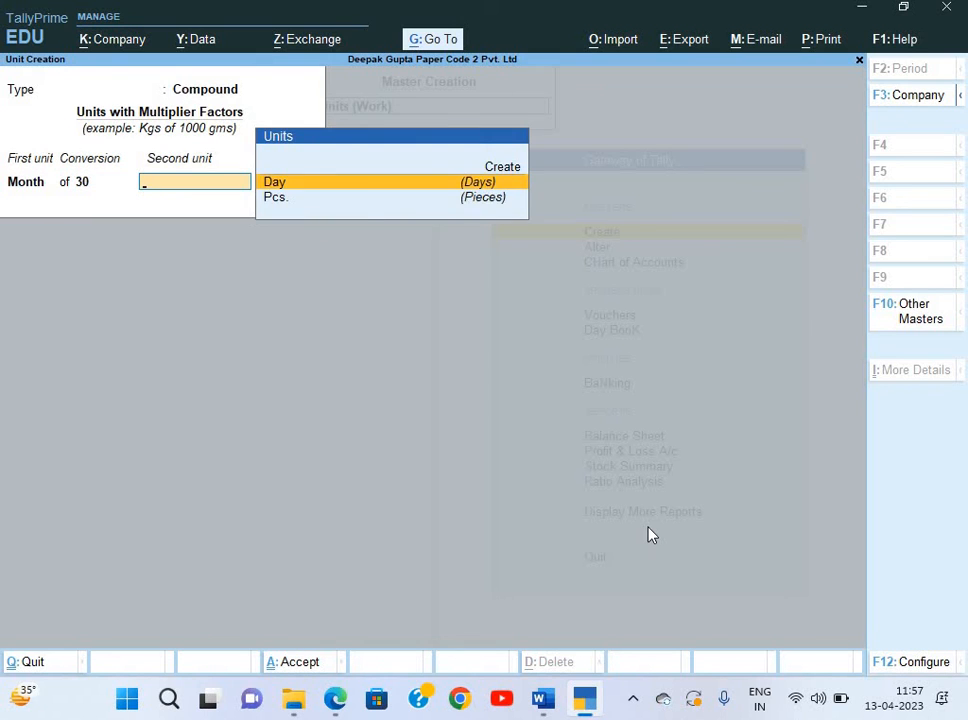
key(Return)
key(n)
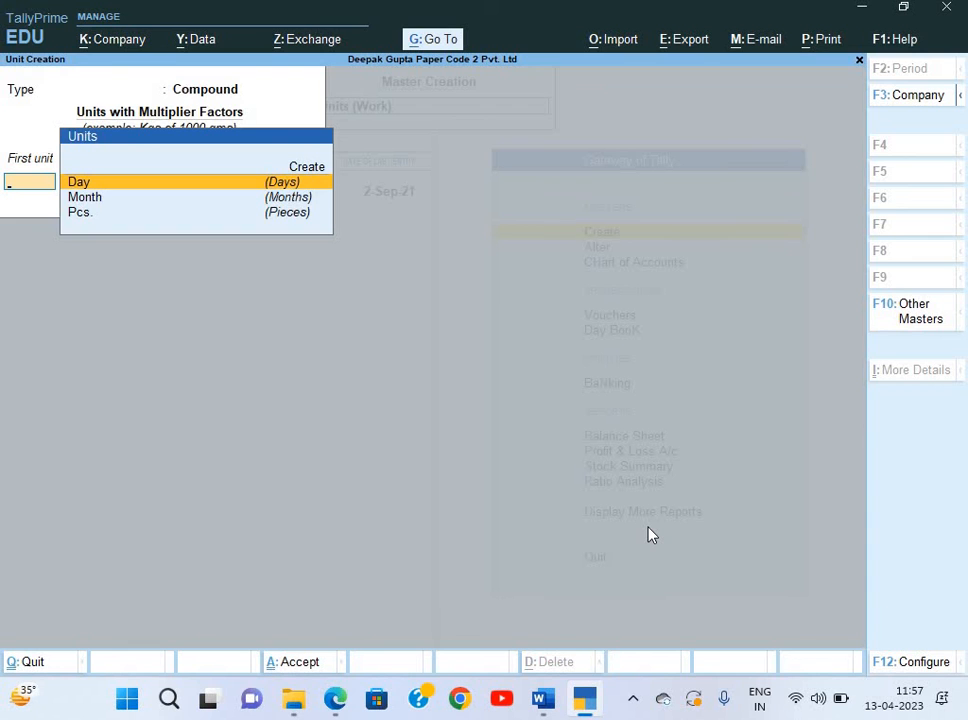
key(Escape)
key(alt+Tab)
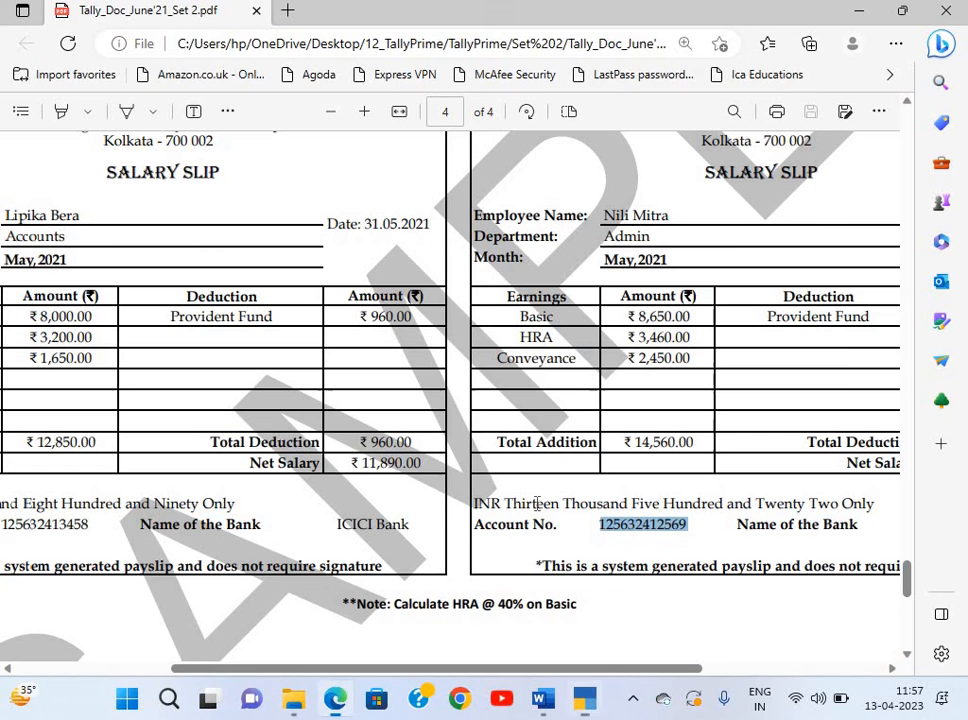
Scroll around page 4 of the salary-slip PDF to review the May 2021 slips.
scroll(465, 508, left, 2)
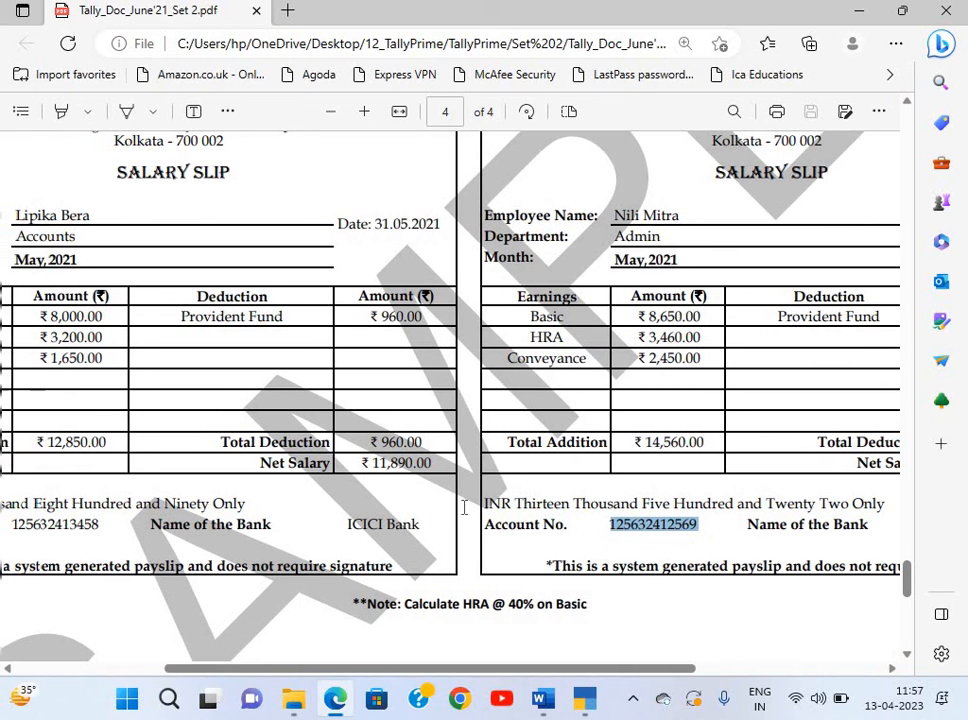
scroll(465, 508, left, 5)
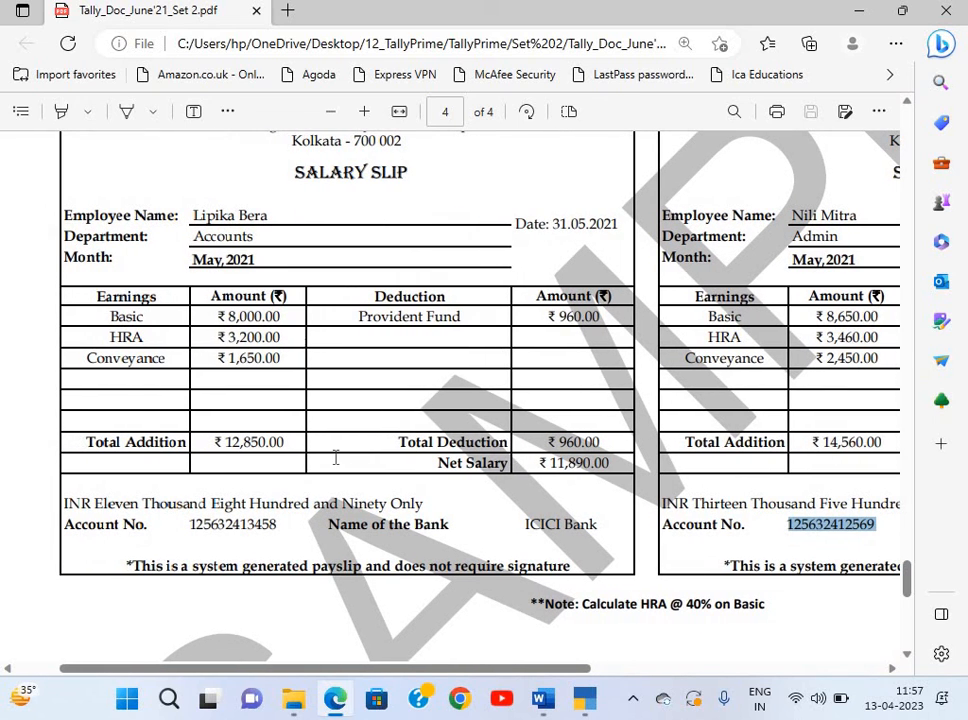
scroll(336, 457, right, 3)
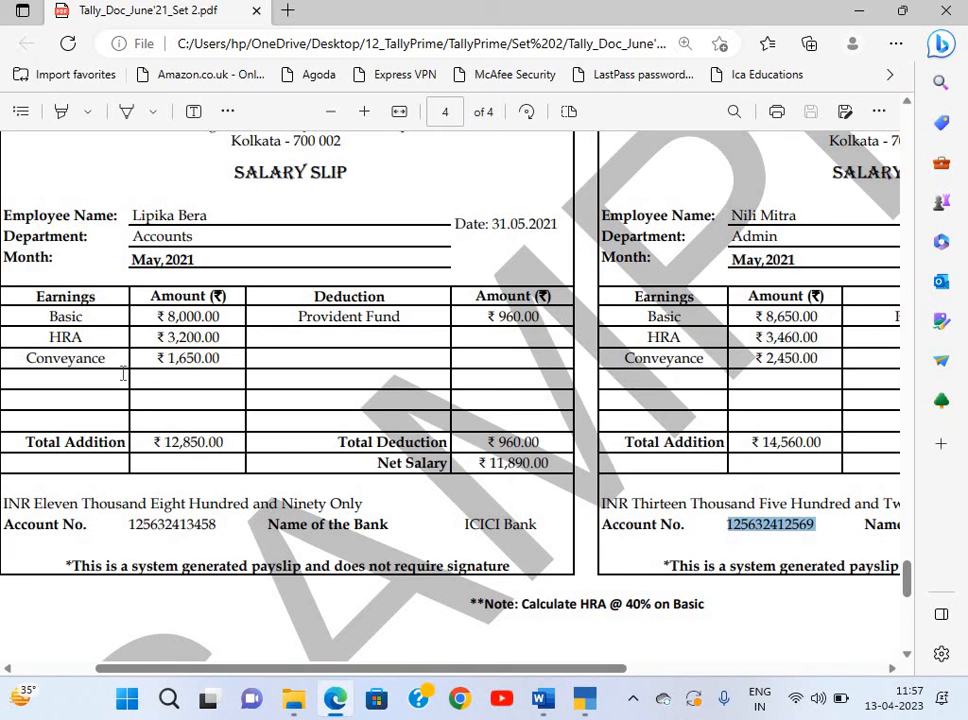
scroll(122, 373, up, 1)
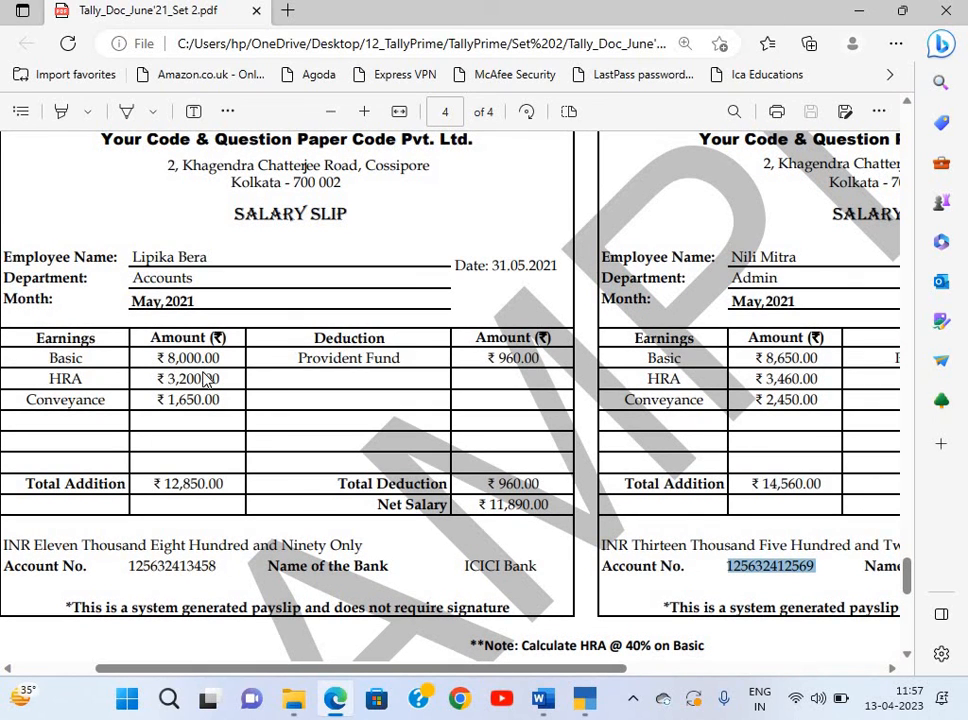
Start creating an Attendance/Production Type in TallyPrime, then return to the PDF.
key(alt+Tab)
key(Down)
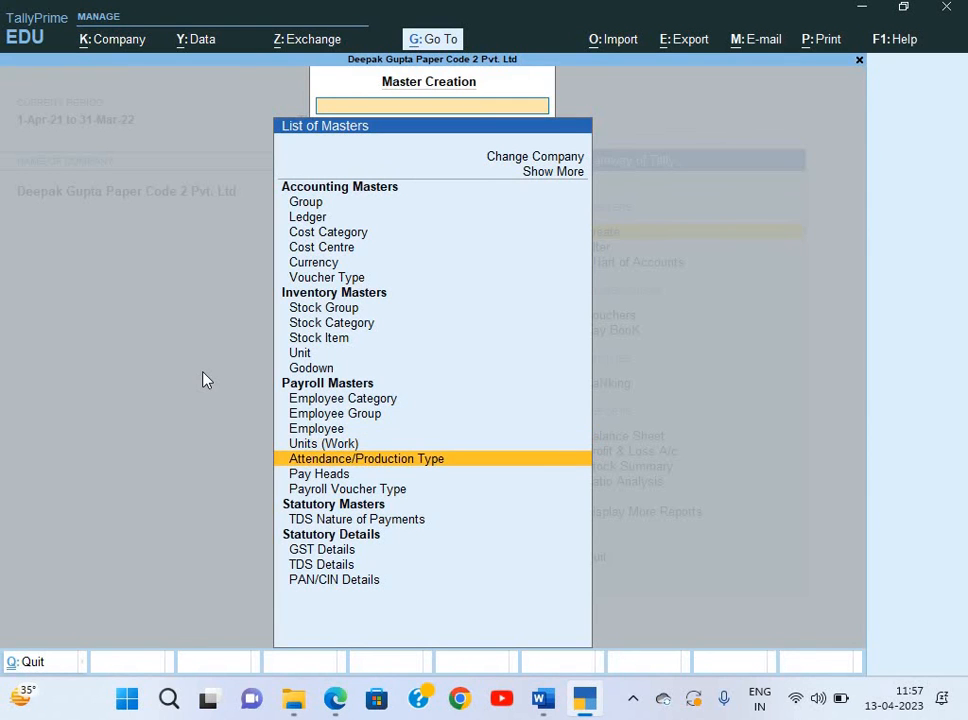
key(Return)
key(alt+Tab)
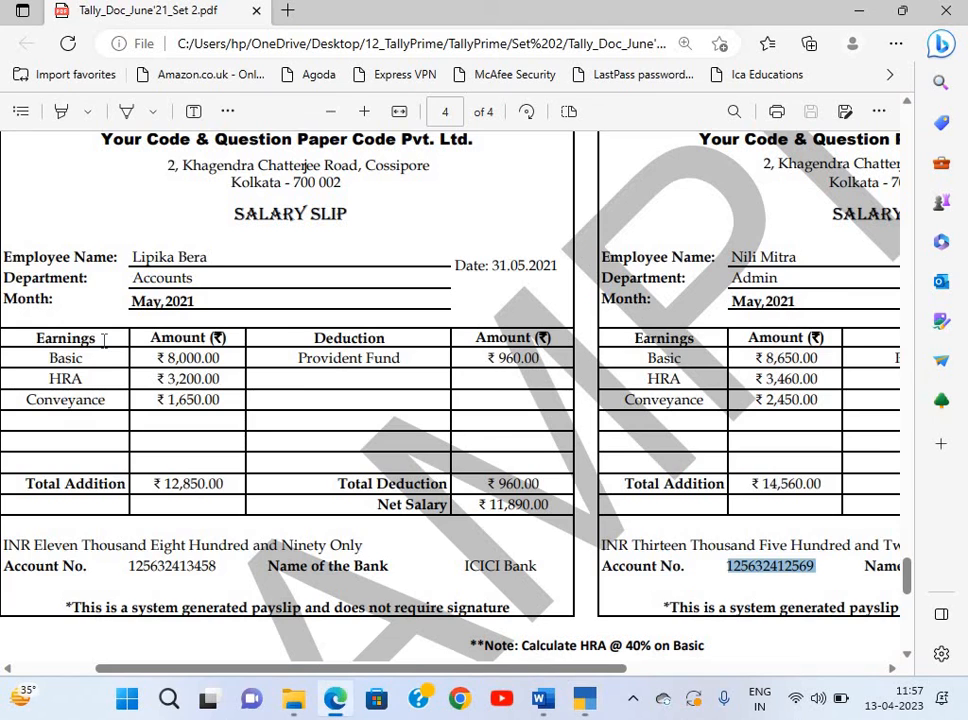
Scroll the PDF to the earnings table: Basic 8,000, HRA 3,200, Conveyance 1,650, PF 960.
scroll(103, 340, left, 1)
scroll(103, 340, down, 2)
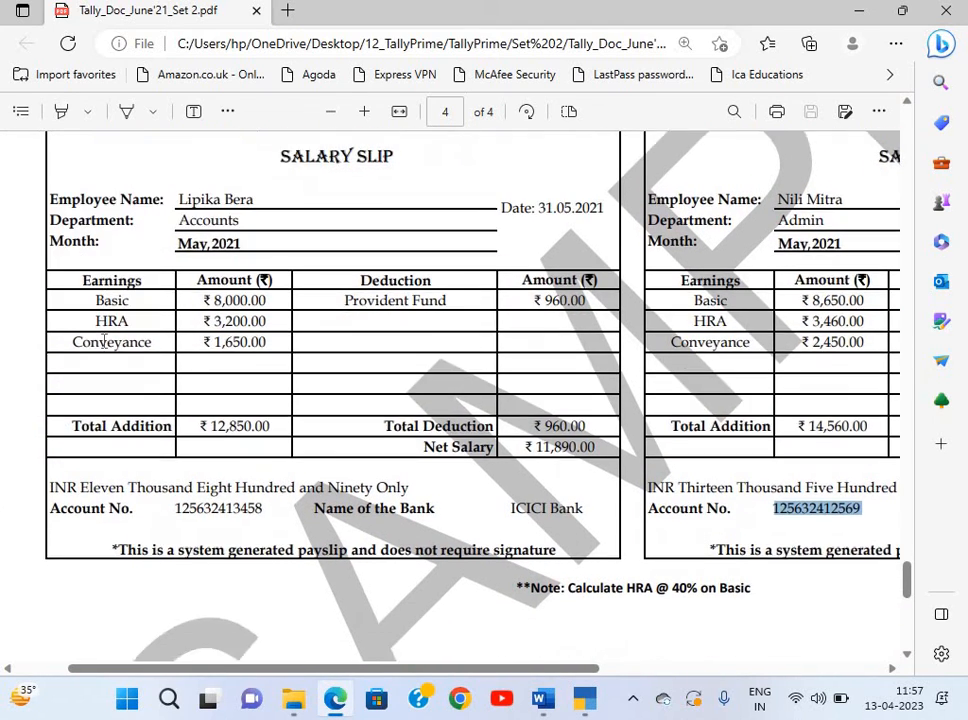
scroll(103, 340, up, 2)
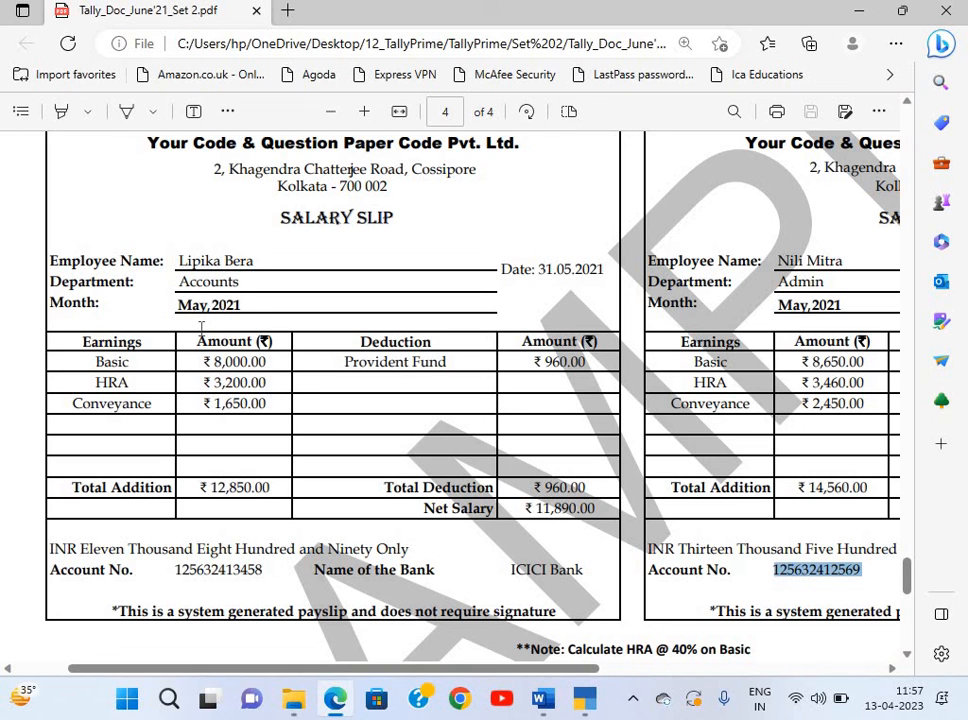
scroll(426, 319, down, 2)
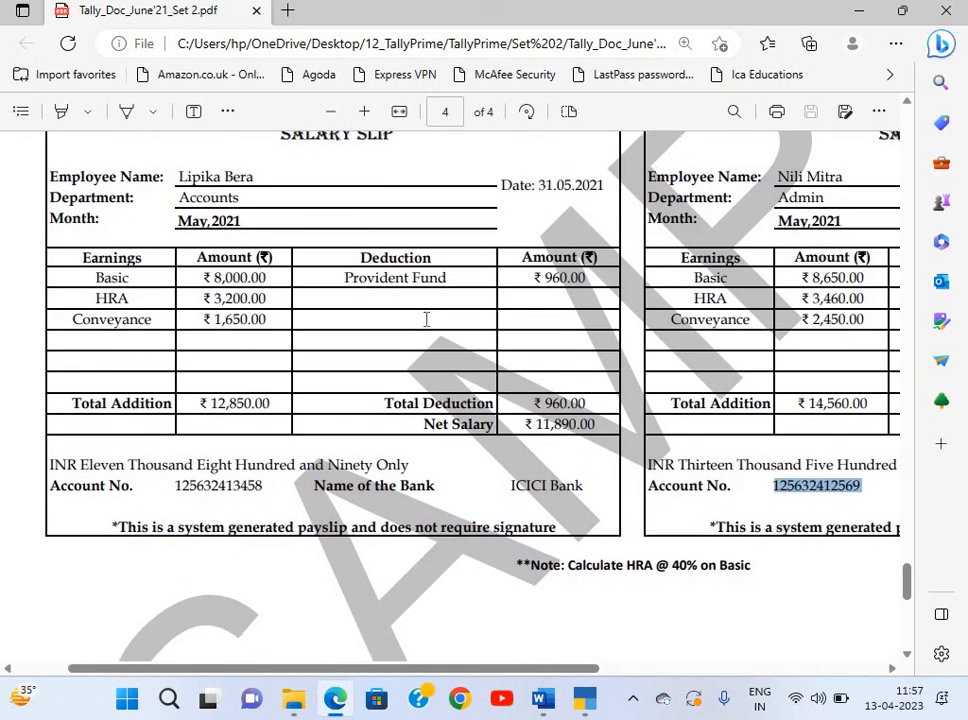
scroll(426, 319, right, 1)
scroll(426, 319, left, 1)
scroll(426, 319, up, 1)
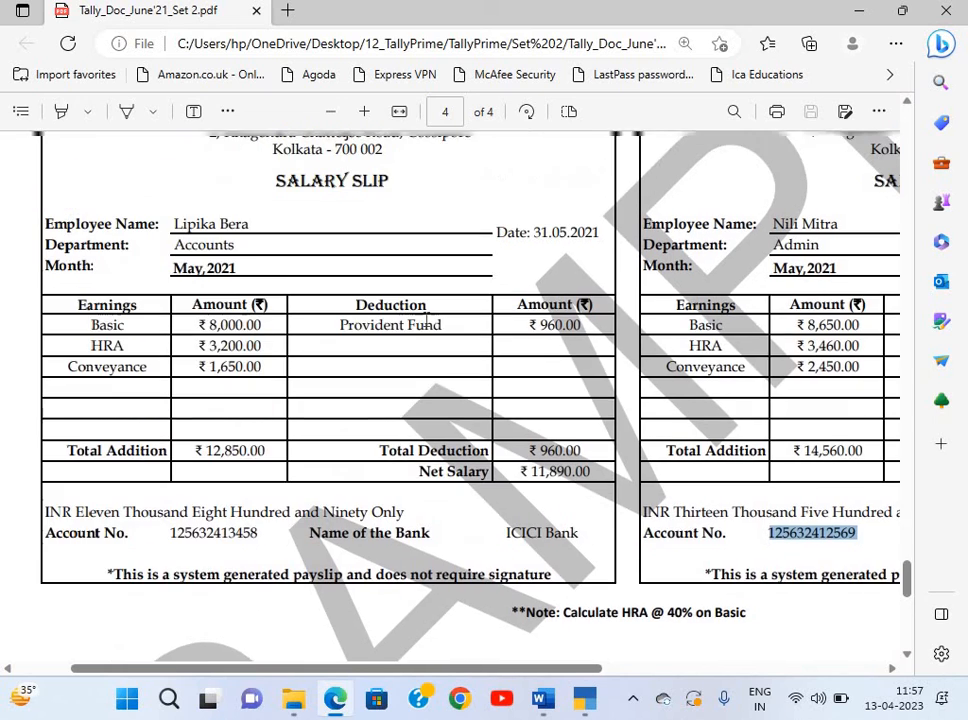
Create attendance type Present as Attendance / Leave with Pay.
key(alt+Tab)
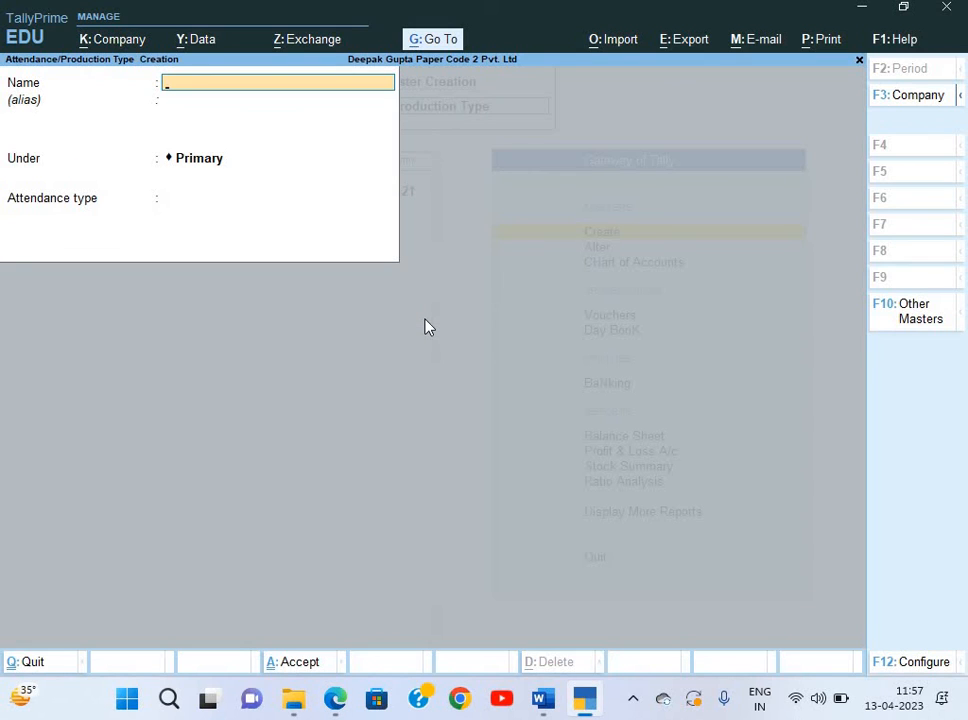
text(A)
key(BackSpace)
text(Present)
key(Return)
key(Return)
key(Return)
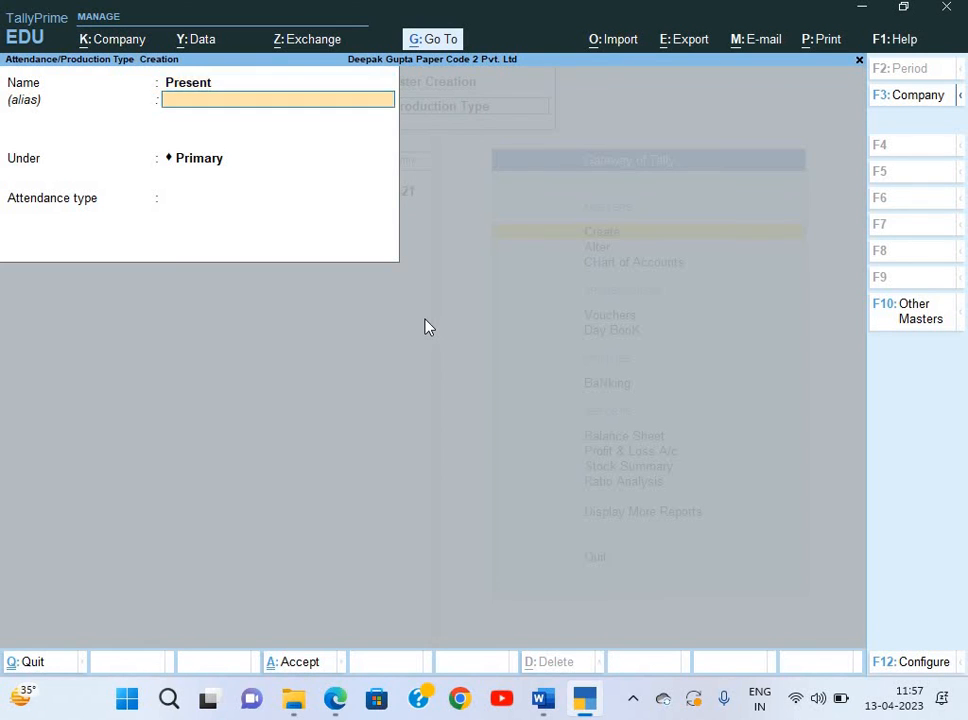
key(Down)
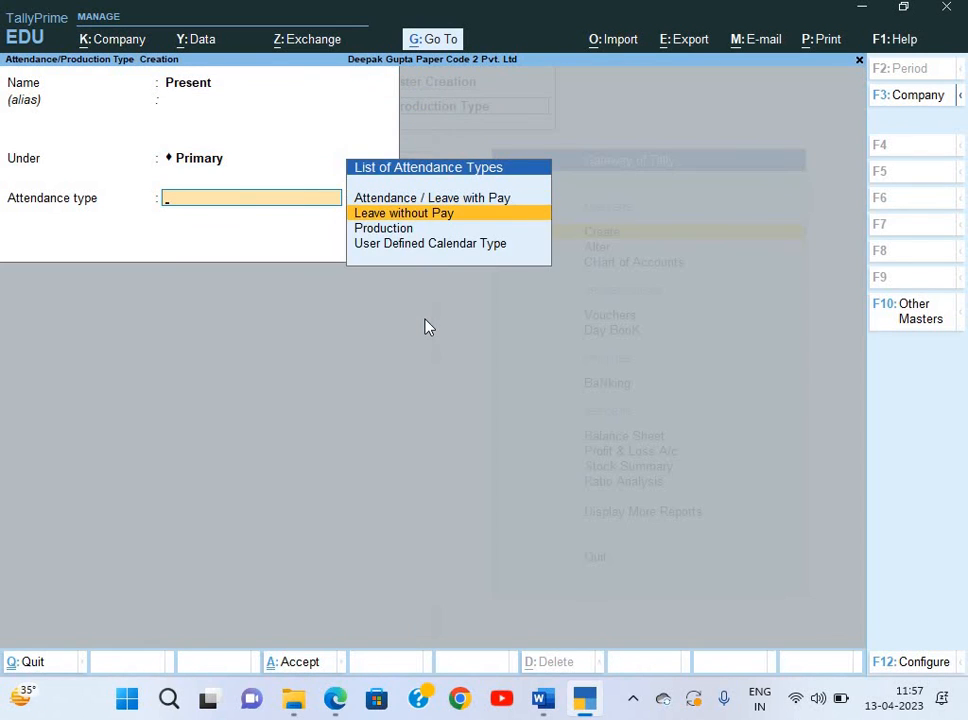
key(Up)
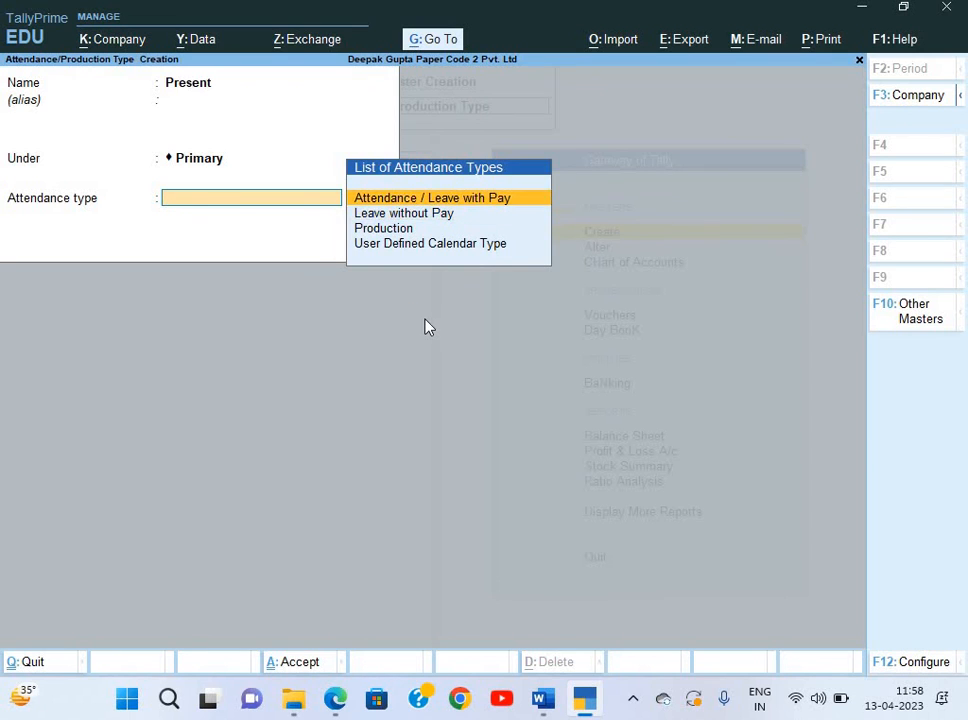
key(Return)
key(Return)
Create attendance type Absent as Leave without Pay, then return to the PDF.
text(yAbsent)
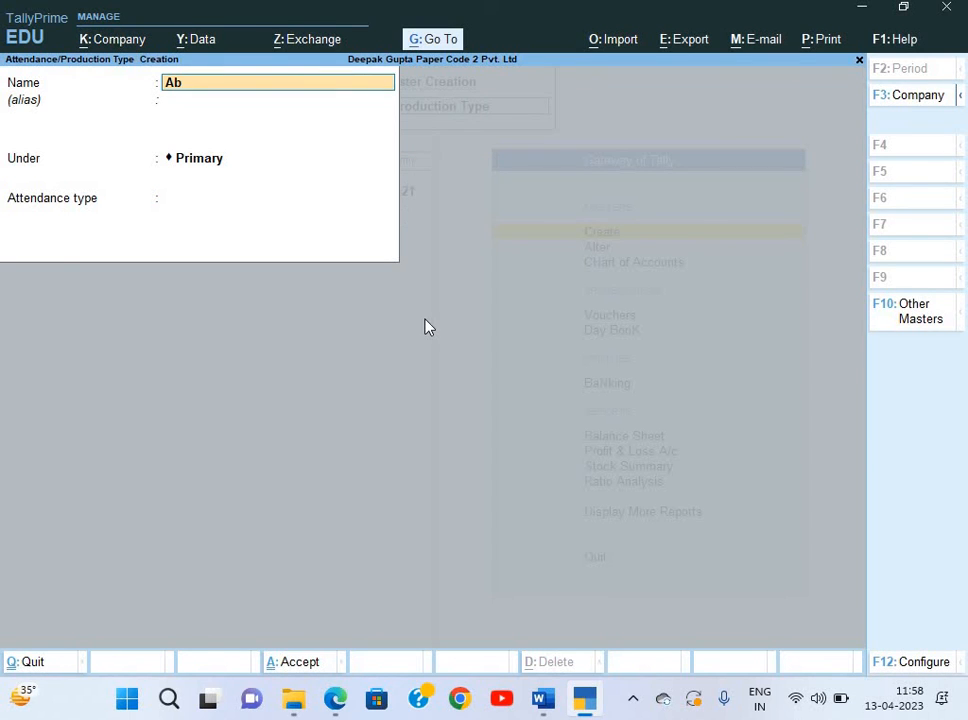
key(Return)
key(Return)
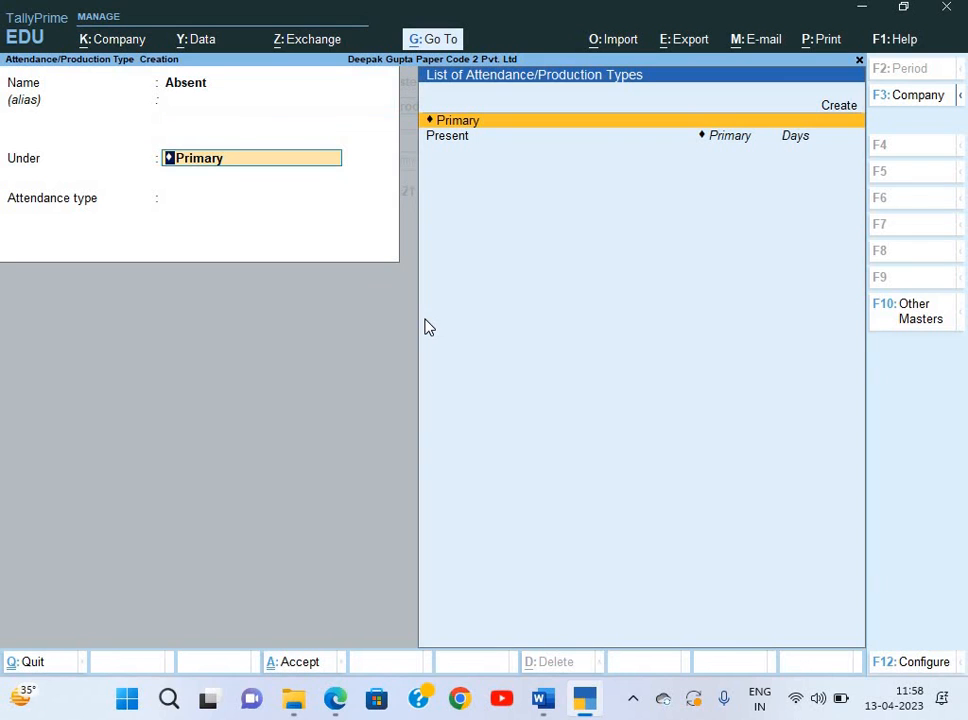
key(Return)
key(Down)
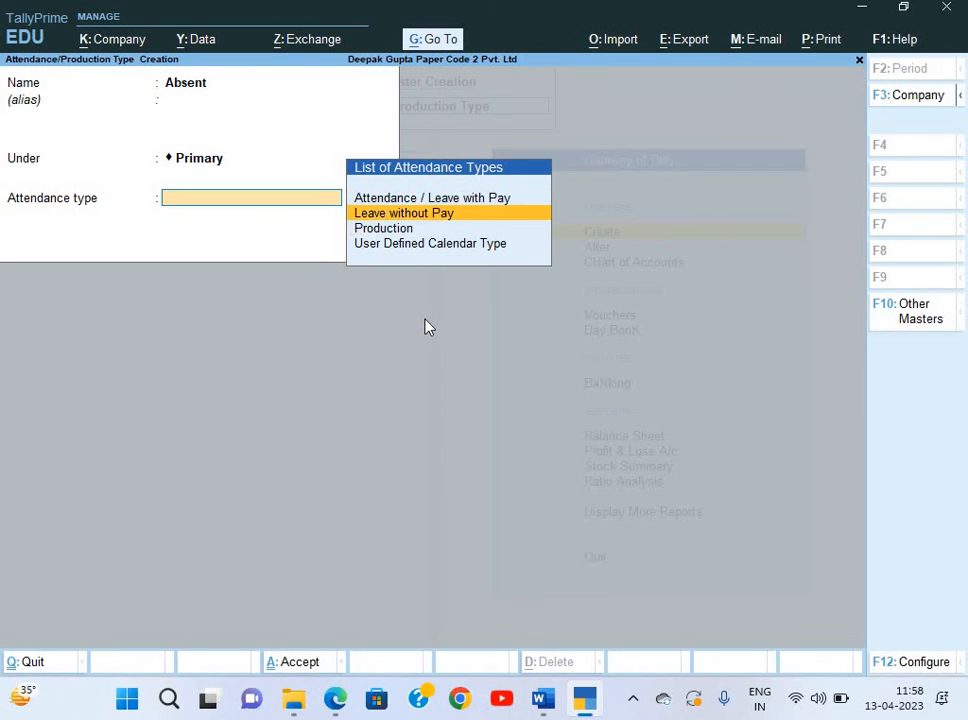
key(Return)
key(Return)
key(y)
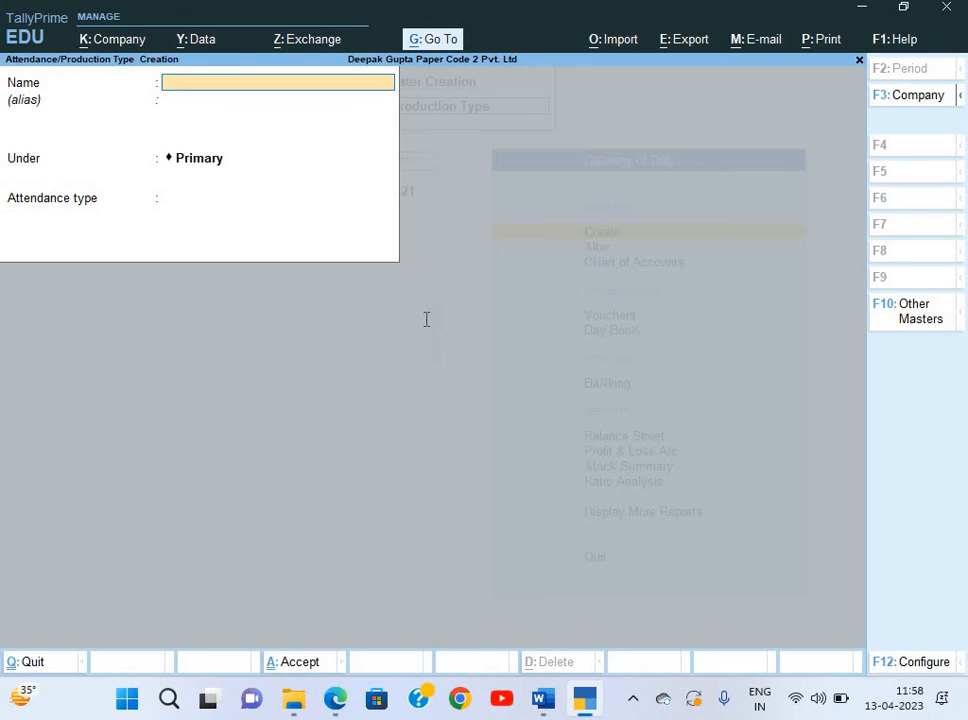
key(alt+Tab)
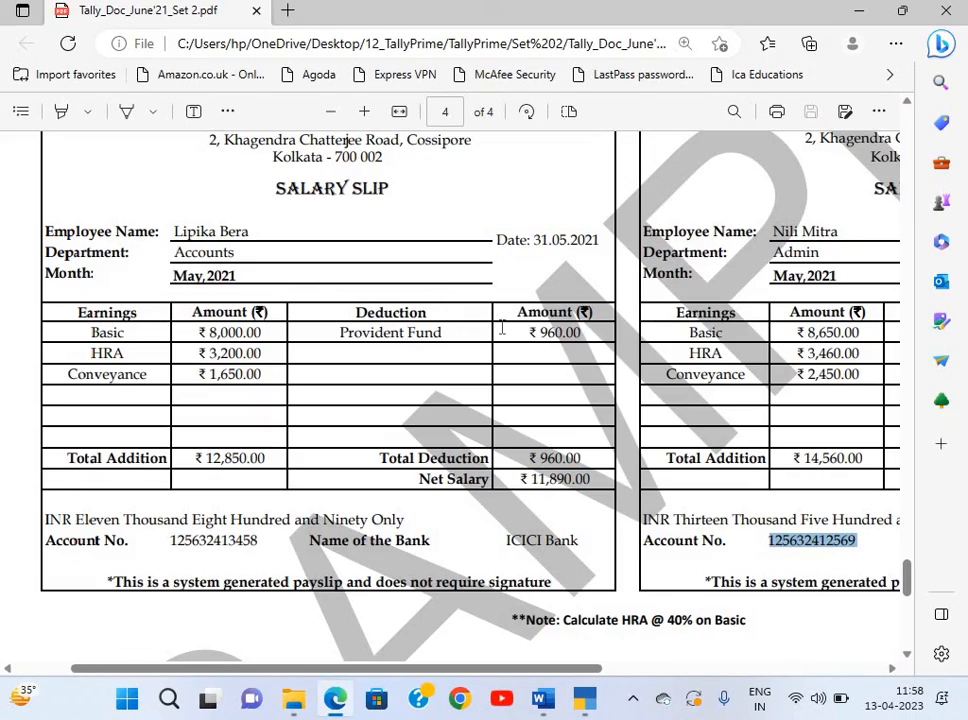
scroll(502, 326, up, 3)
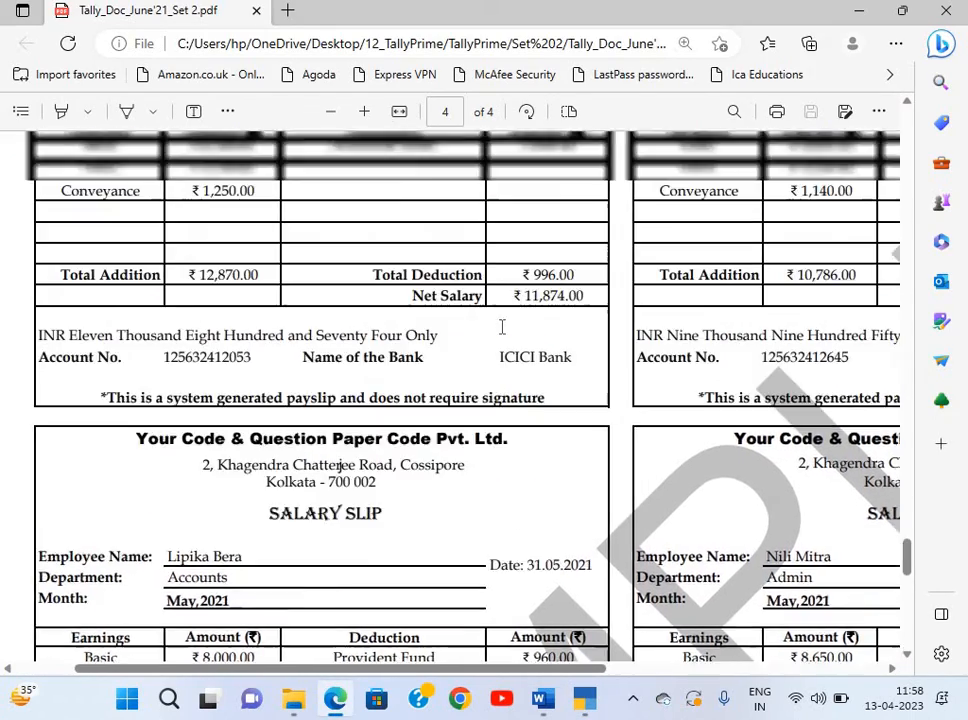
Review the Sales department slip, then quit attendance creation and start a new pay head.
scroll(502, 326, up, 2)
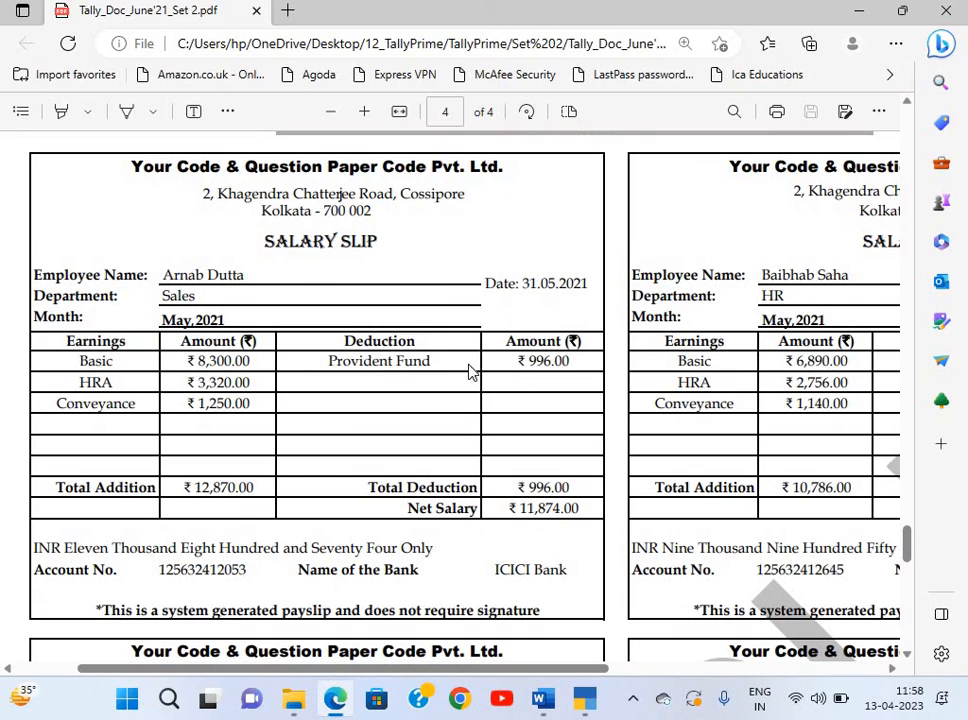
key(alt+Tab)
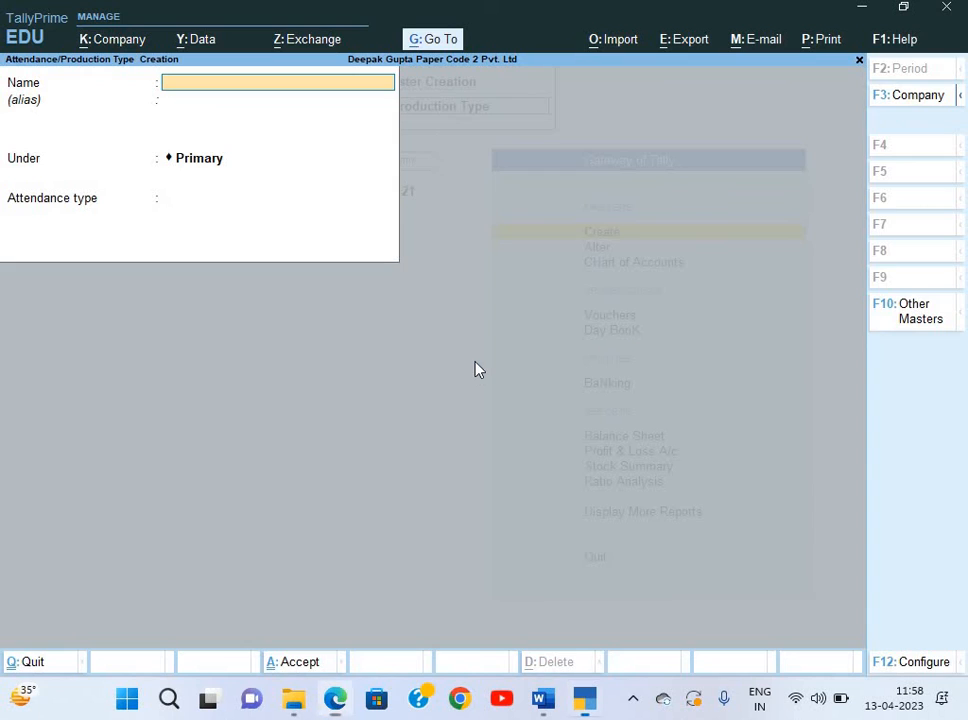
key(Escape)
key(Return)
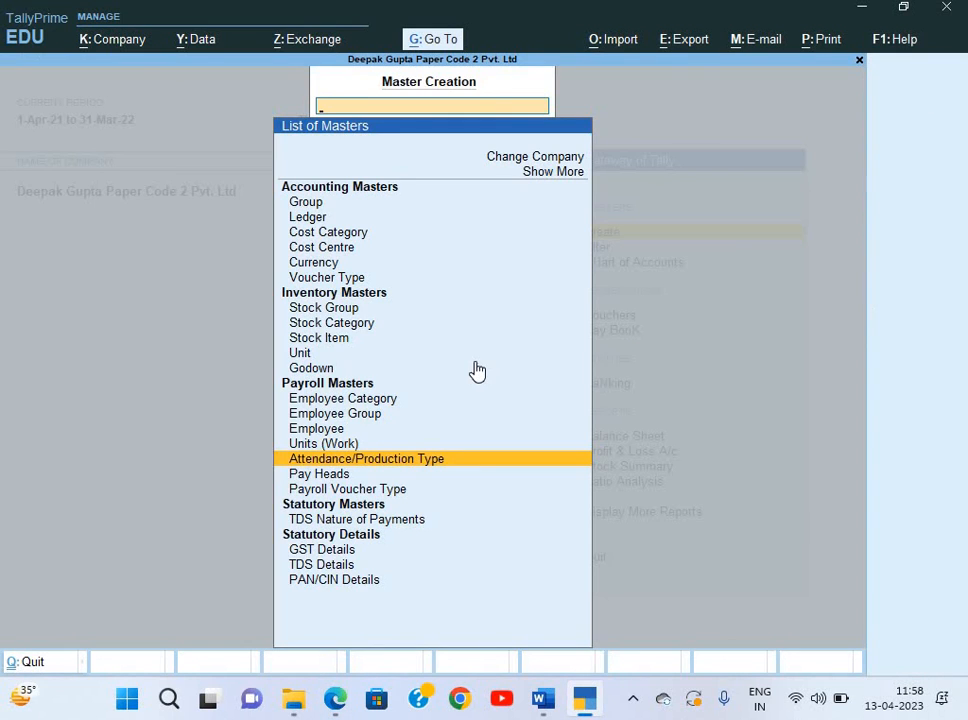
key(Down)
key(Return)
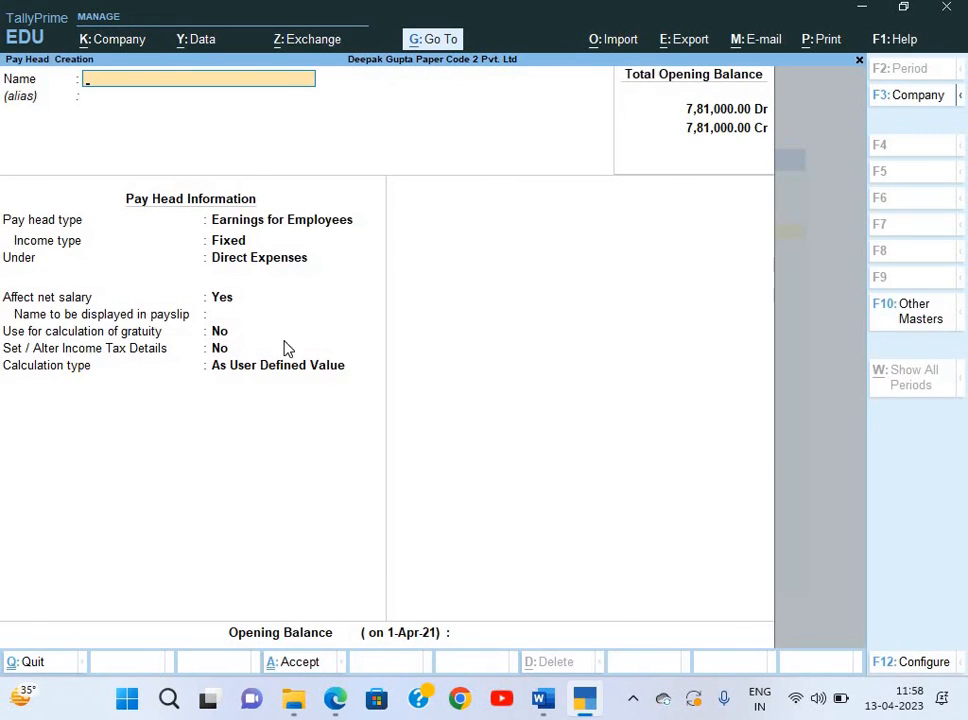
Name the pay head Basic, copied from the slip, as a Fixed earning under Indirect Expenses.
key(alt+Tab)
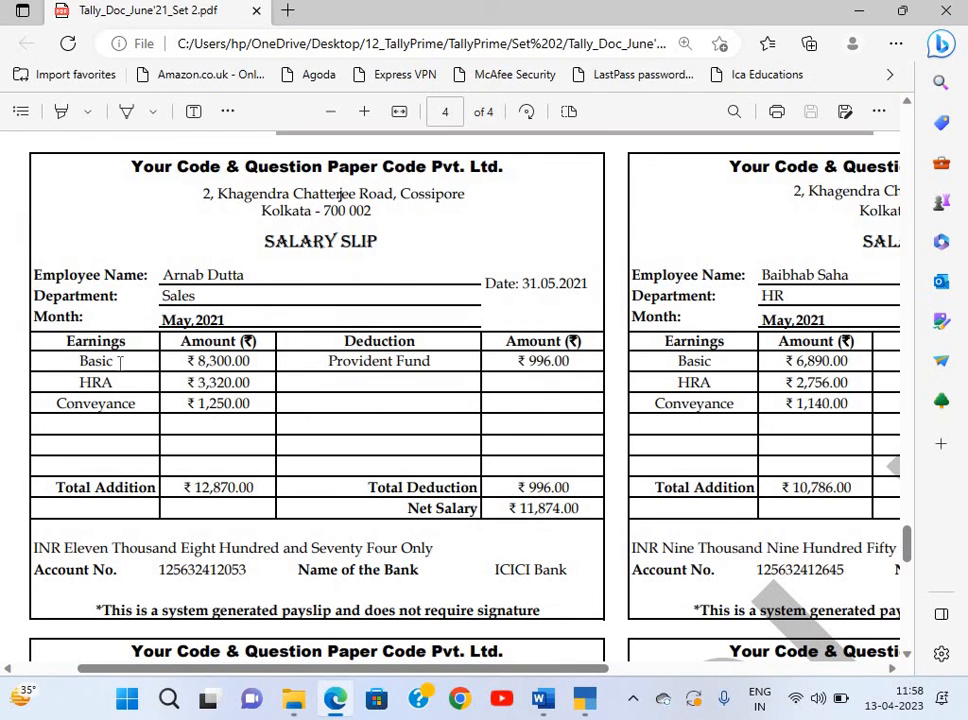
double_click(120, 362)
key(ctrl+c)
key(alt+Tab)
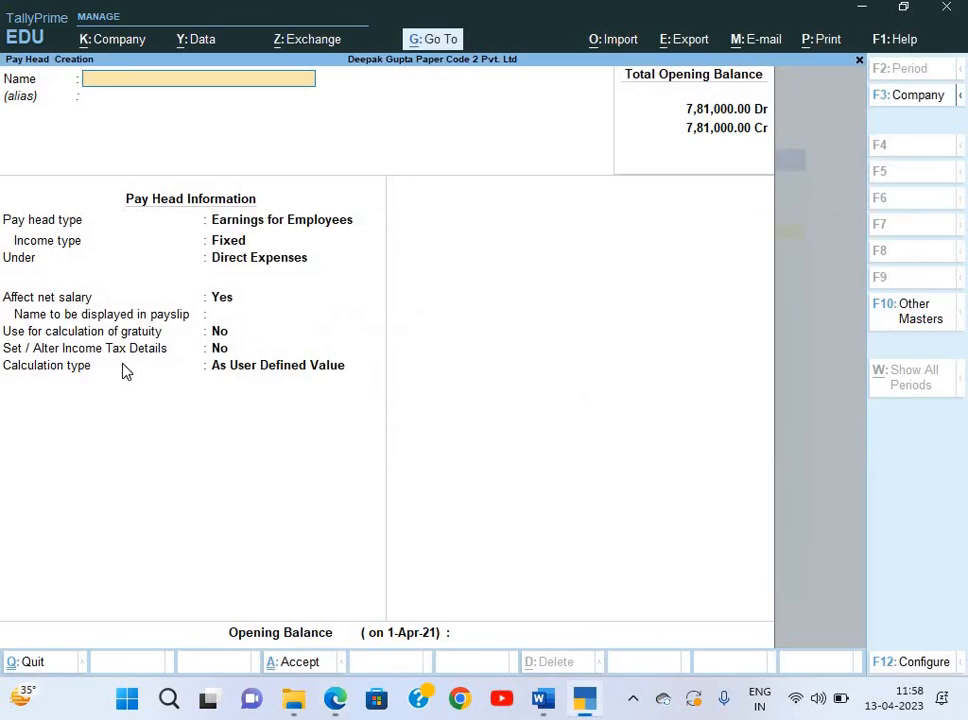
key(ctrl+v)
key(Return)
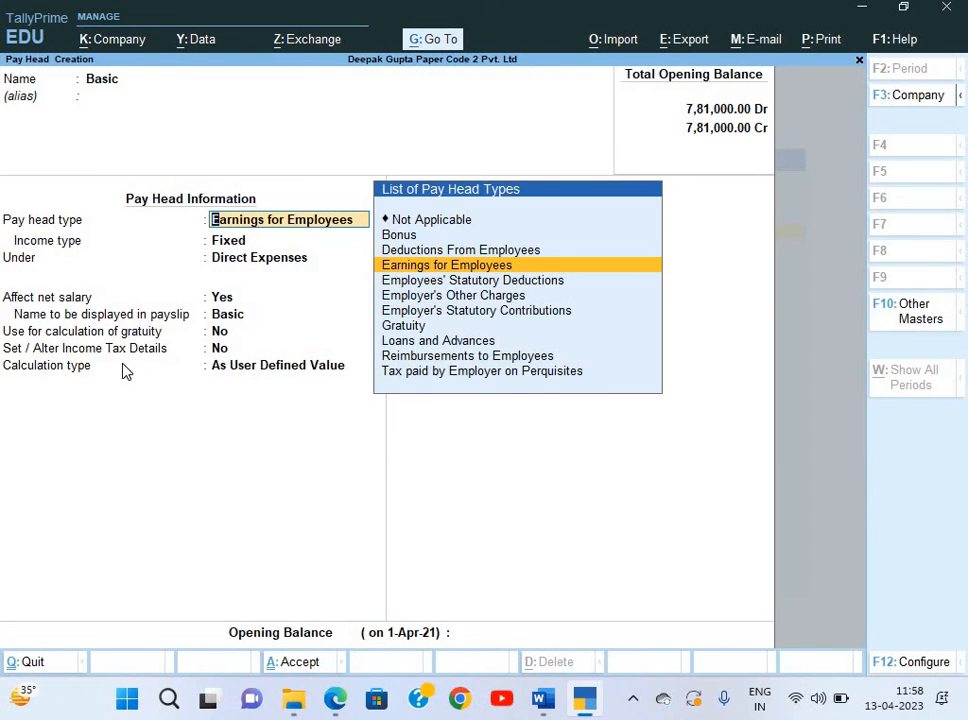
key(Return)
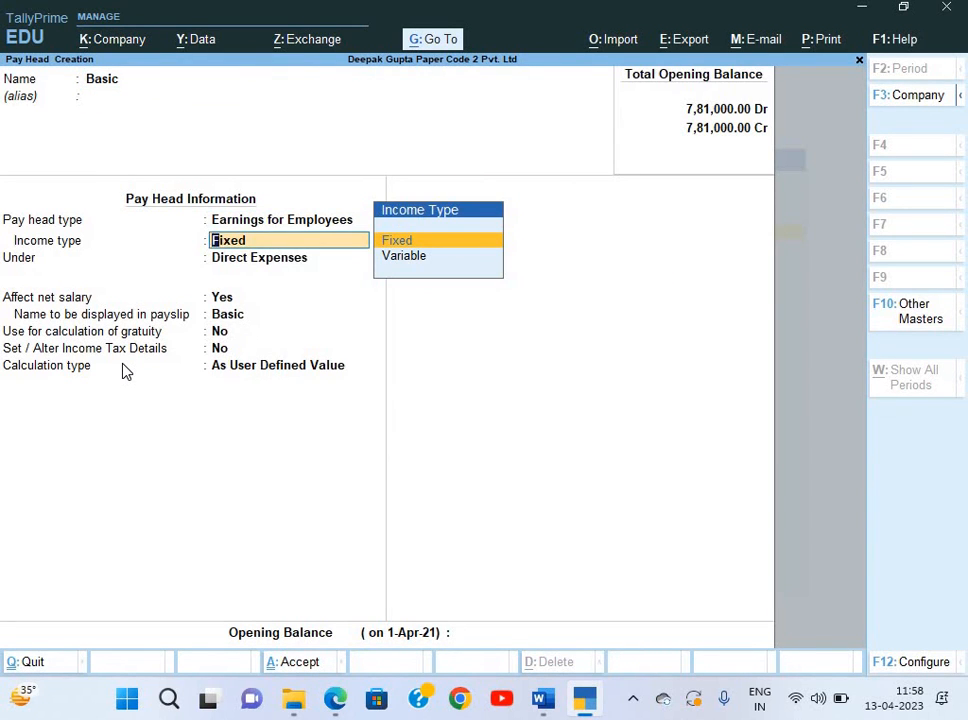
key(Return)
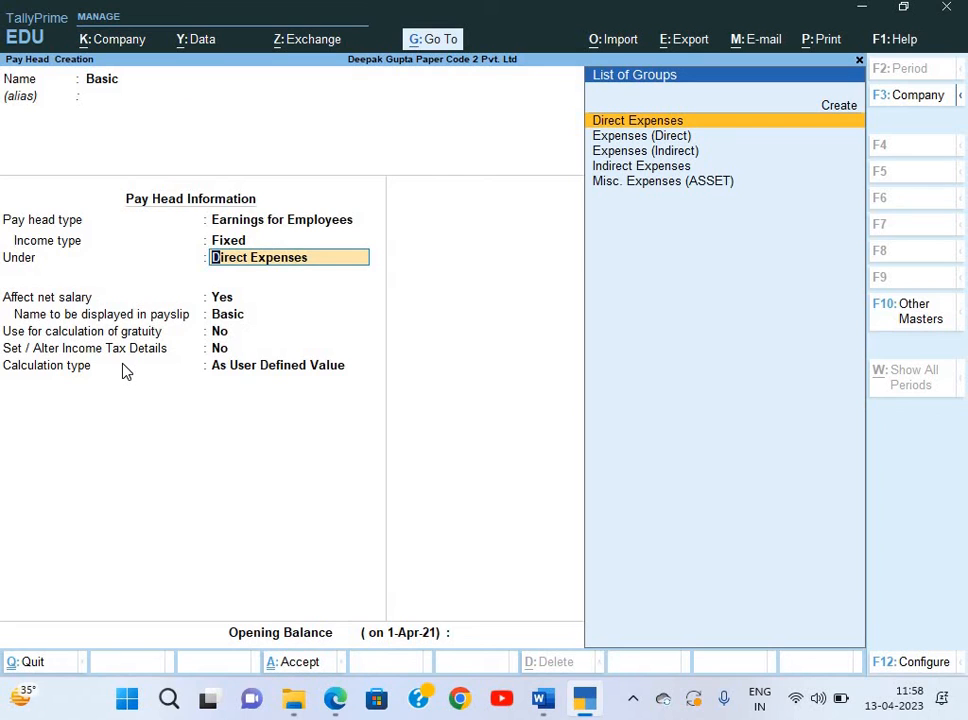
key(Down)
key(Down)
key(Down)
key(Return)
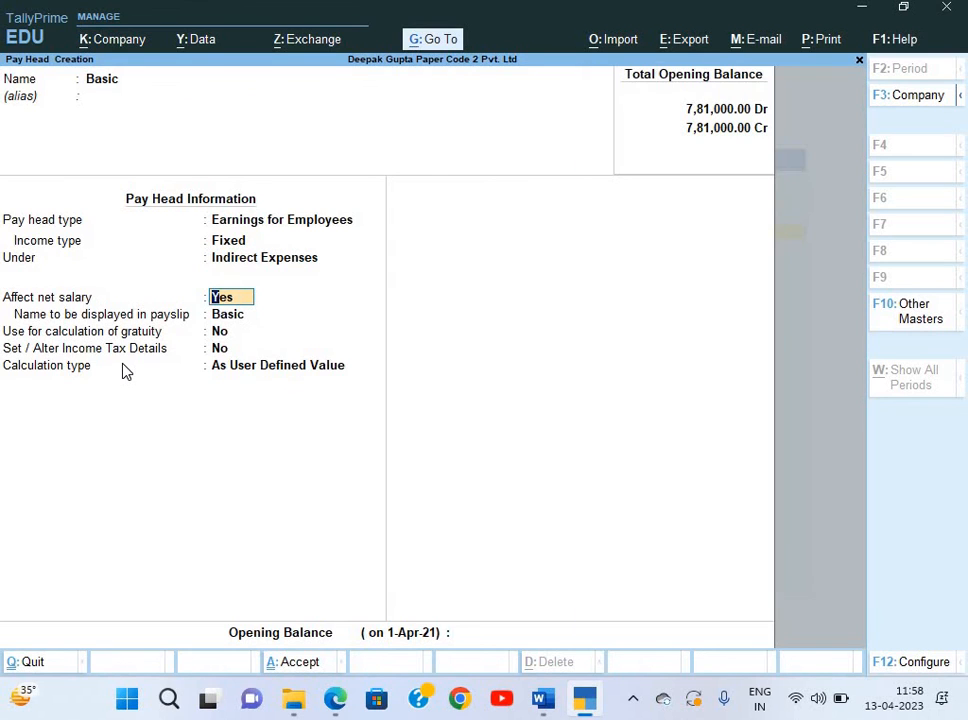
Mark Basic as counting toward gratuity and set its calculation type to On Attendance.
key(Return)
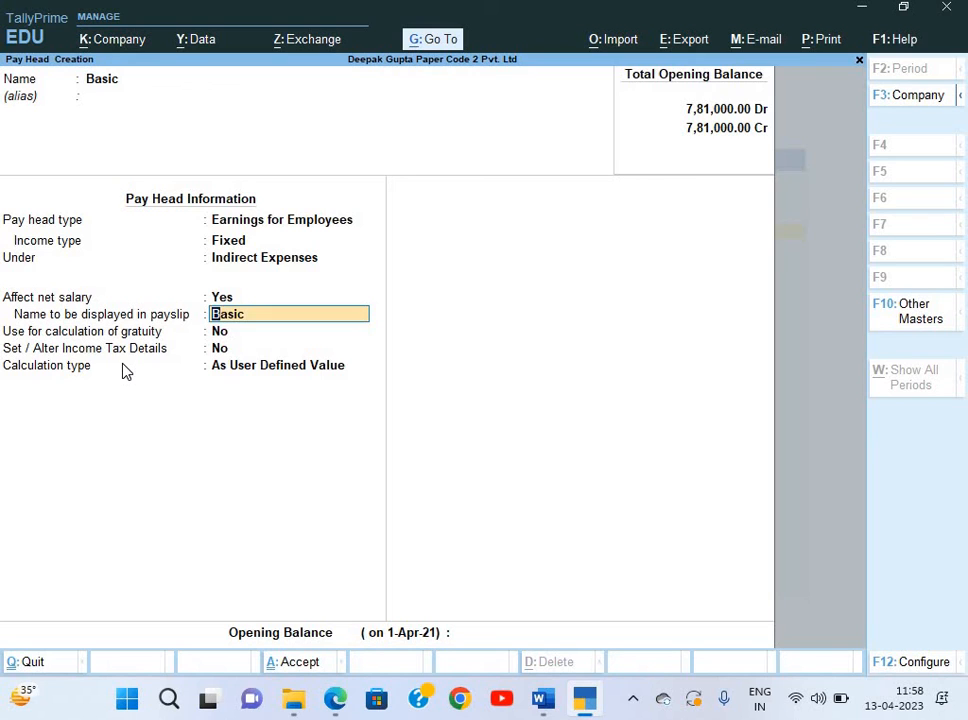
key(Return)
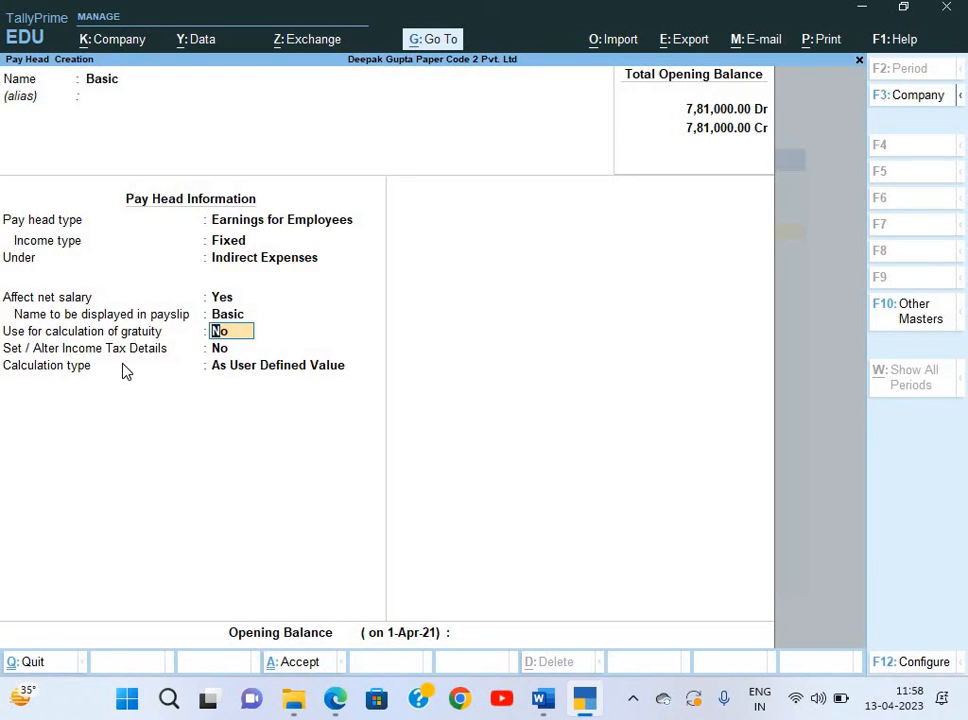
text(y)
key(Return)
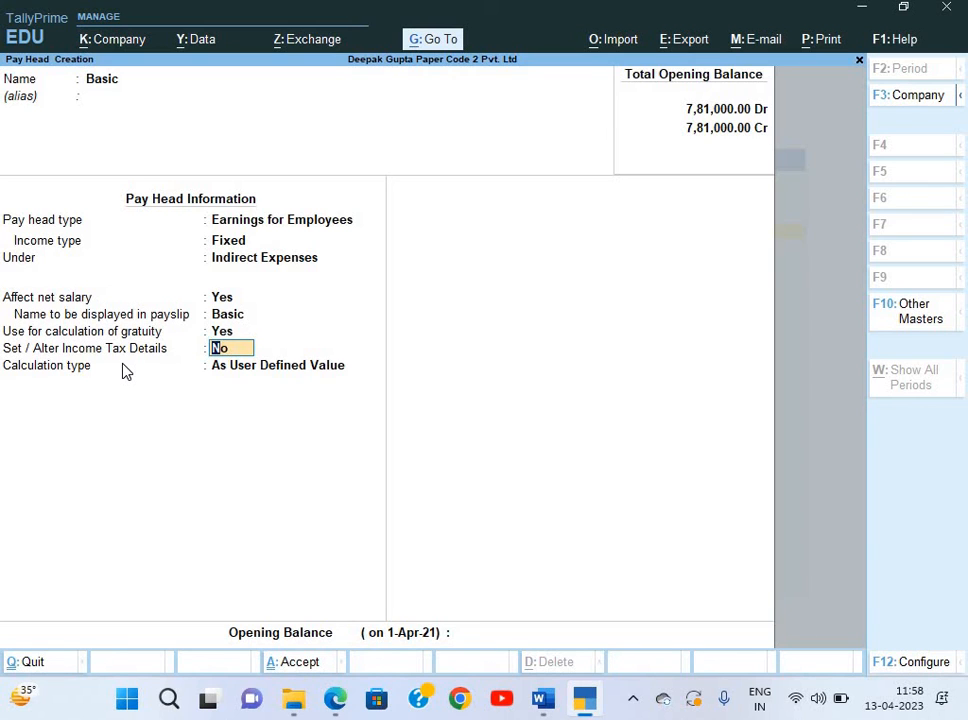
key(Return)
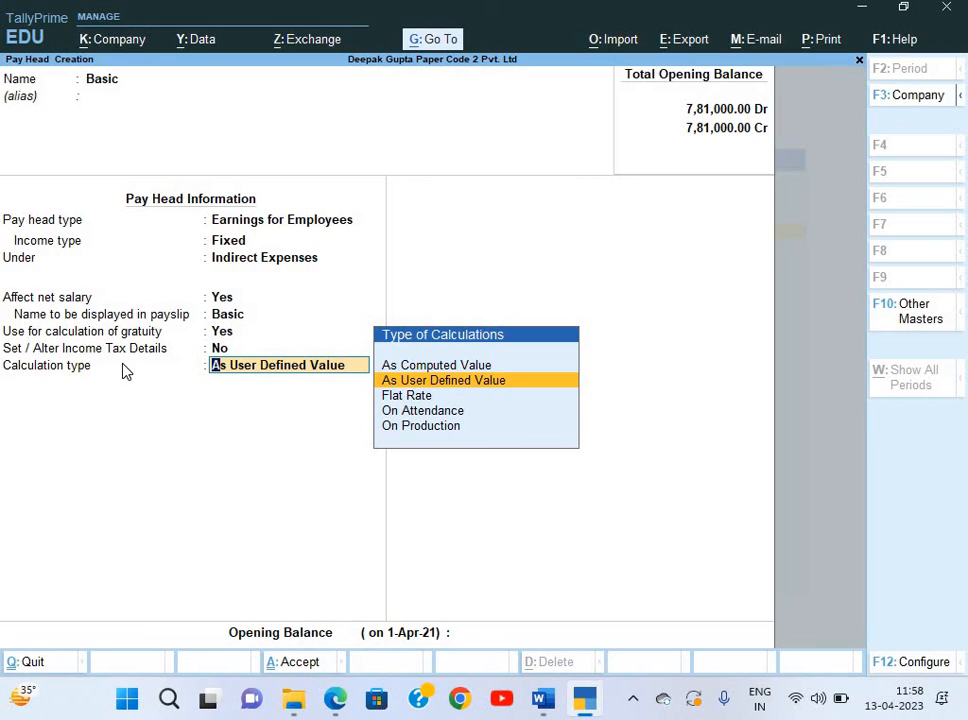
key(Up)
key(Down)
key(Down)
key(Down)
key(Down)
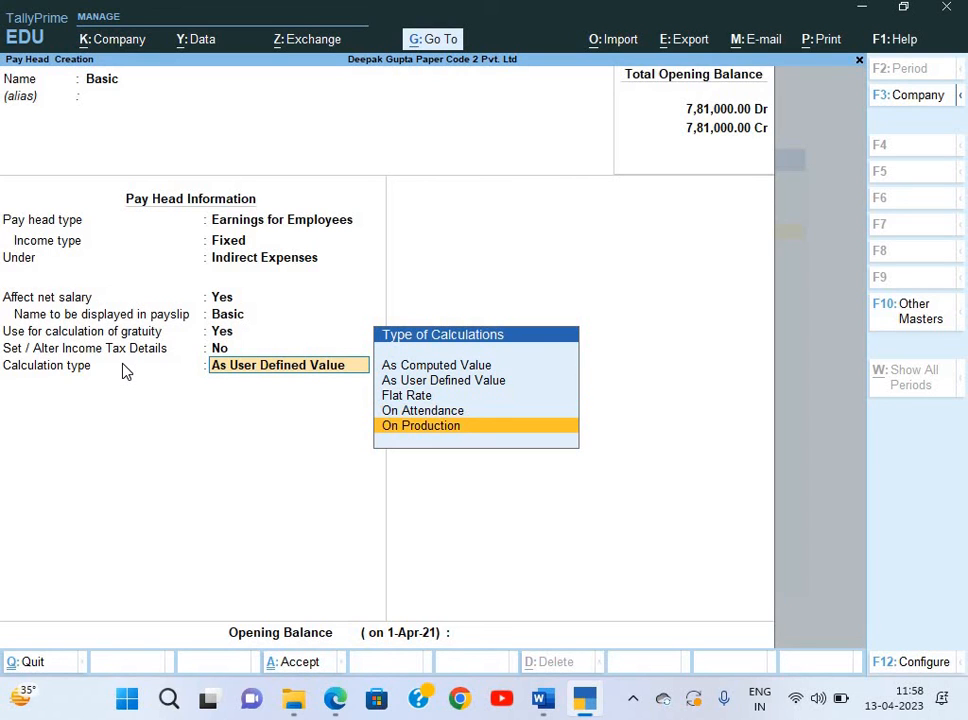
key(Up)
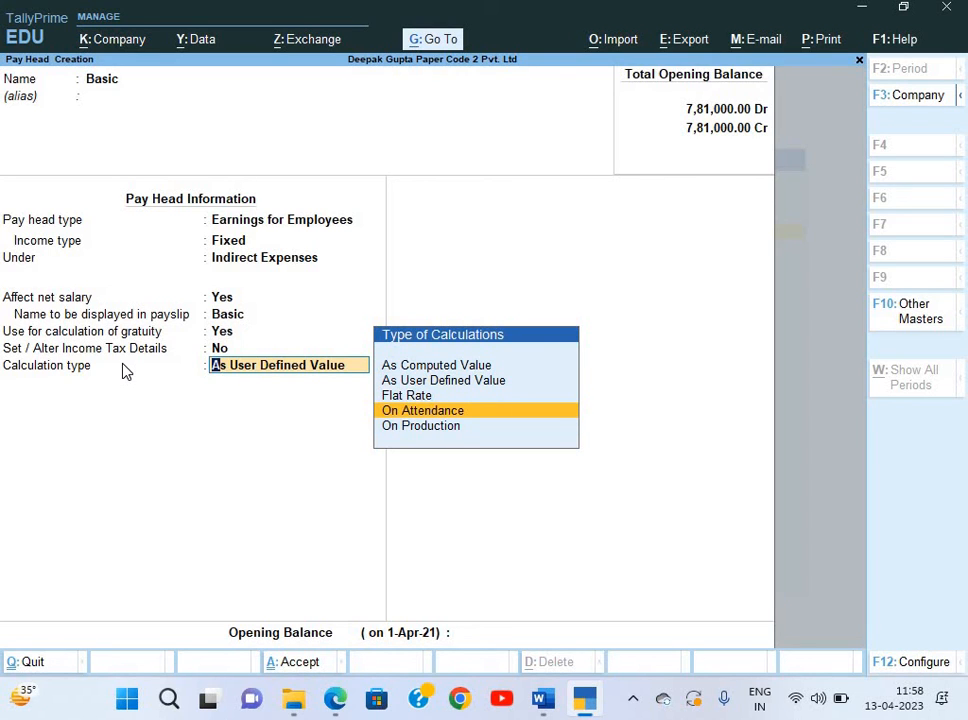
key(Return)
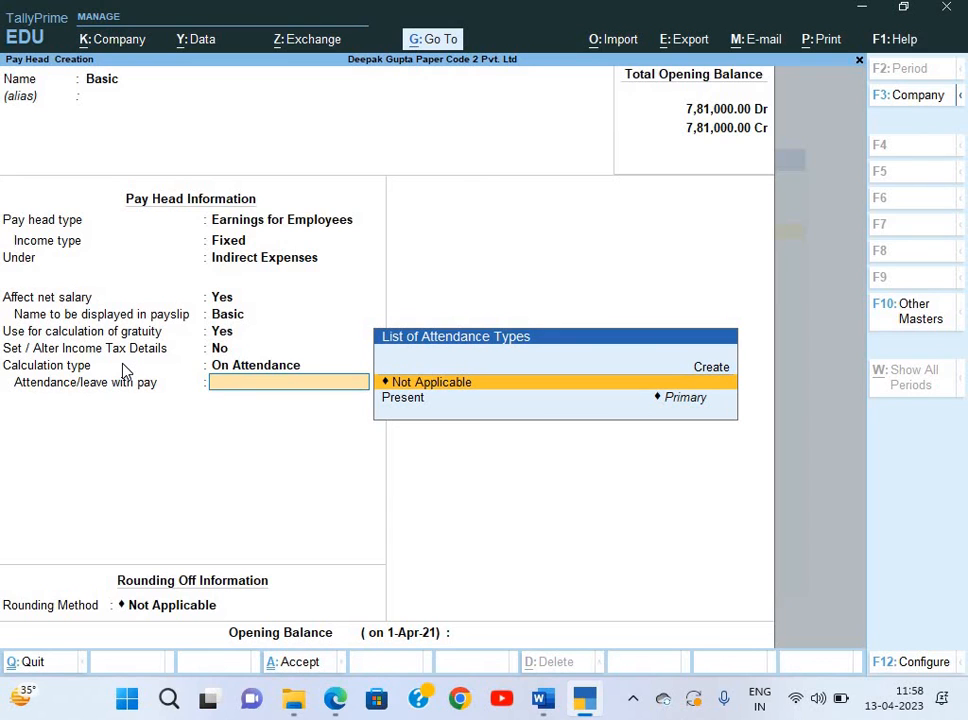
Set attendance with pay Not Applicable, leave without pay Absent, period Months, calendar-period basis.
key(Down)
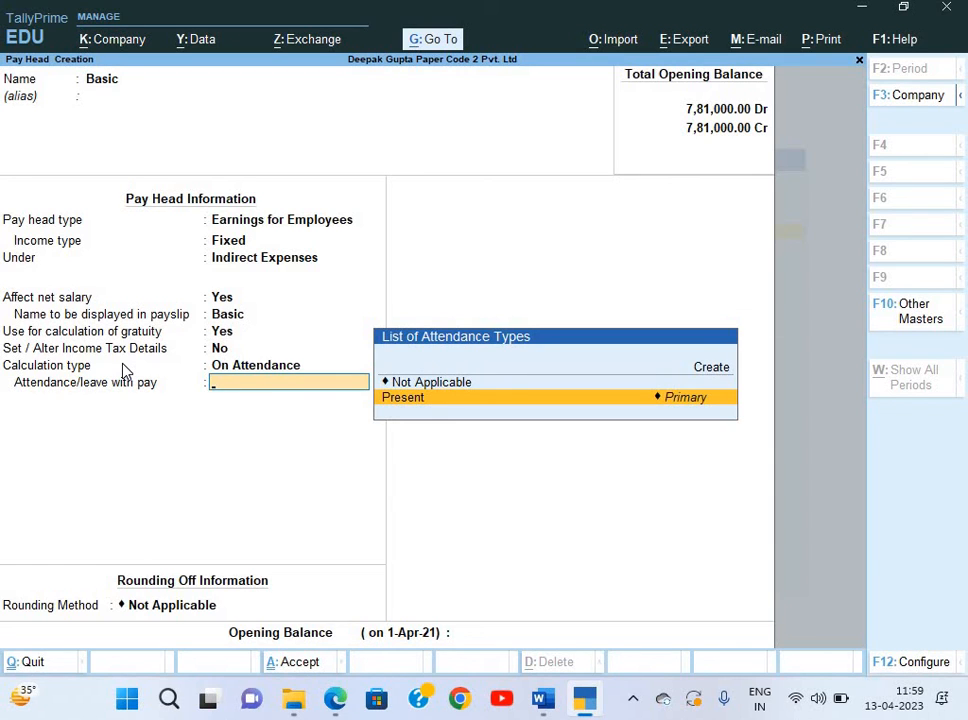
key(Return)
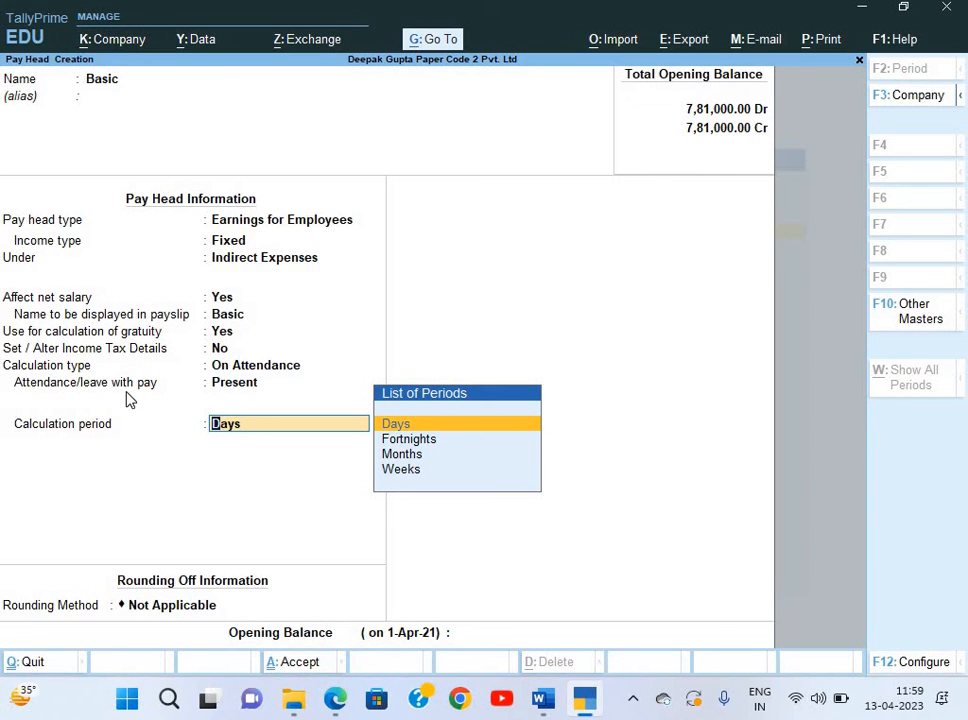
click(244, 386)
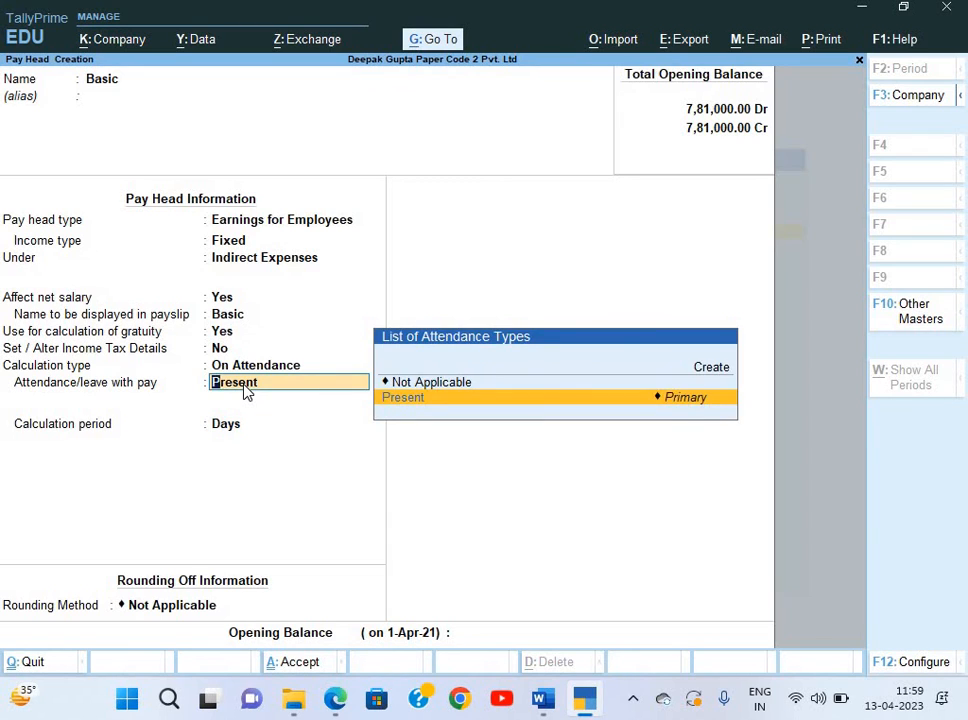
key(Up)
key(Return)
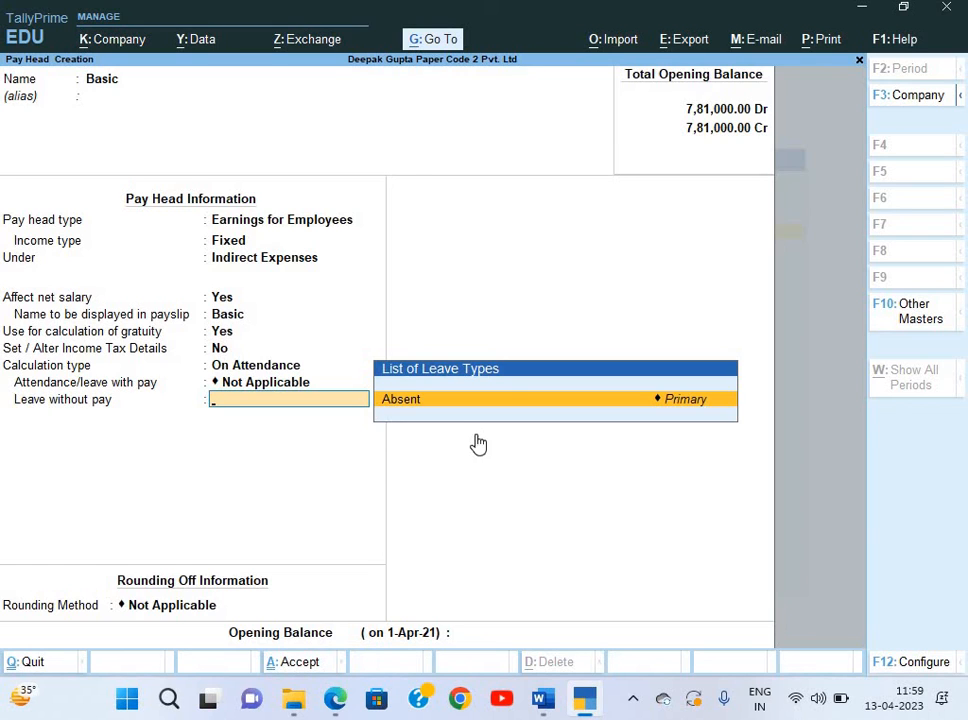
key(Return)
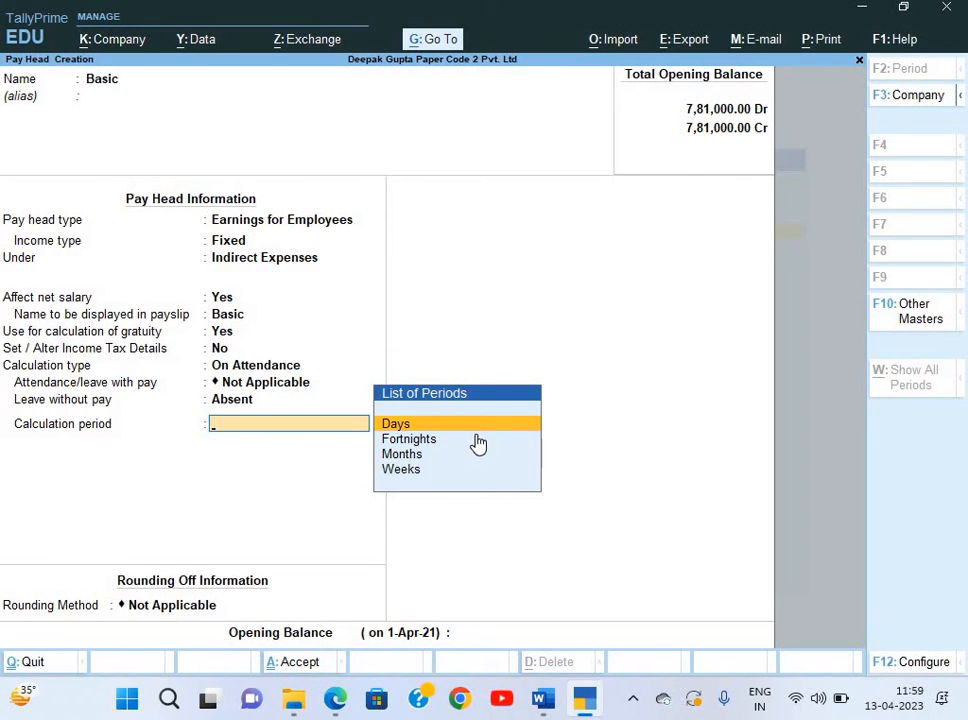
key(Down)
key(Down)
key(Return)
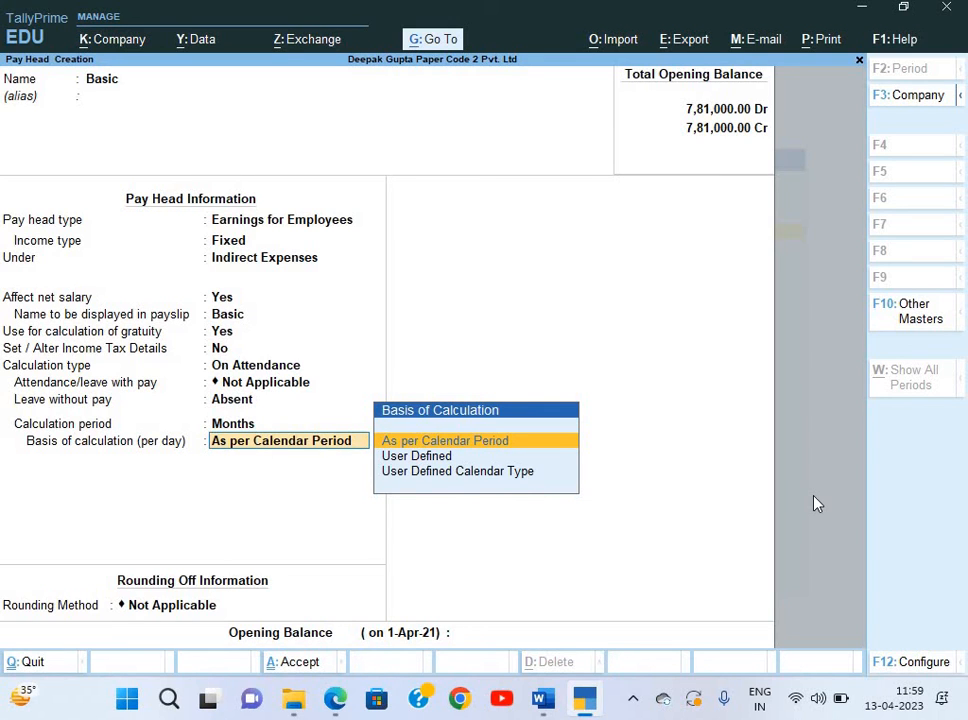
key(Return)
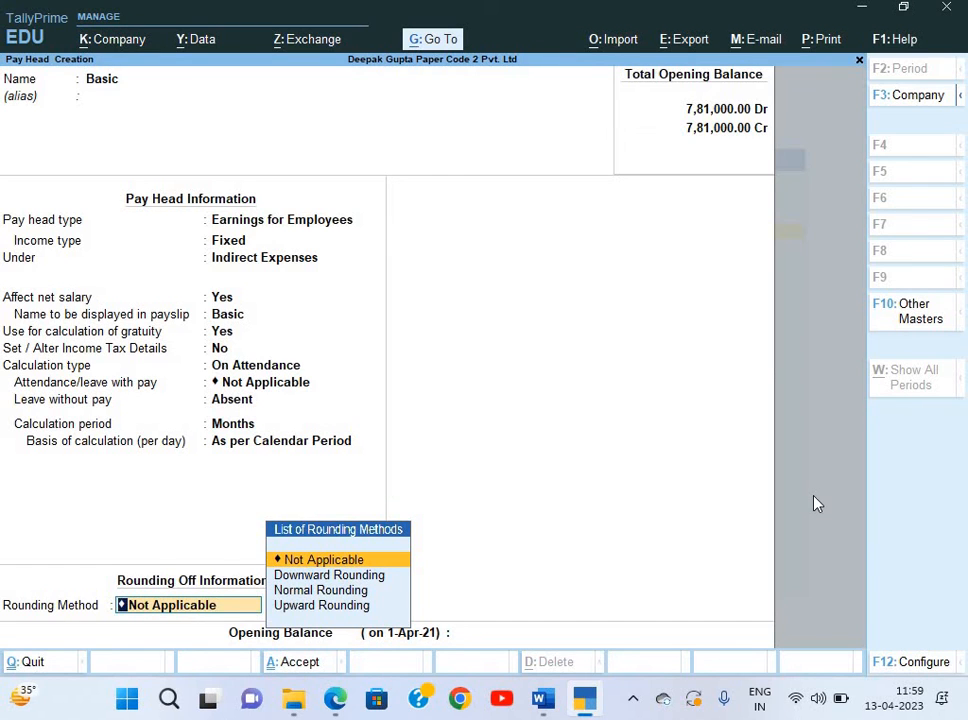
key(Return)
key(Return)
key(Return)
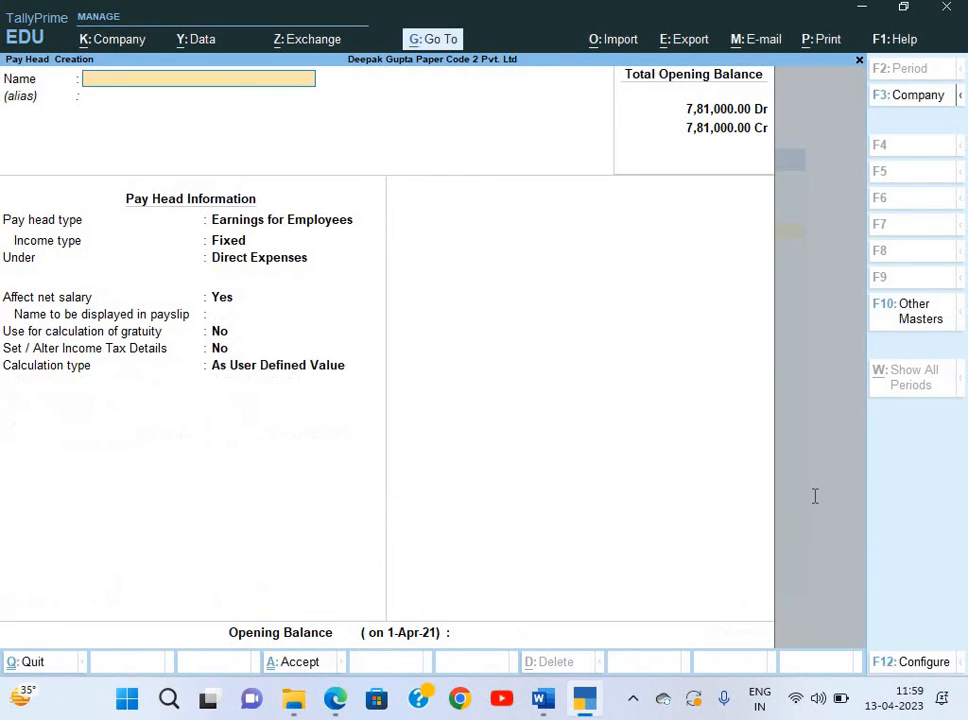
Start pay head HRA, copied from the slip, as a Fixed earning under Indirect Expenses.
key(alt+Tab)
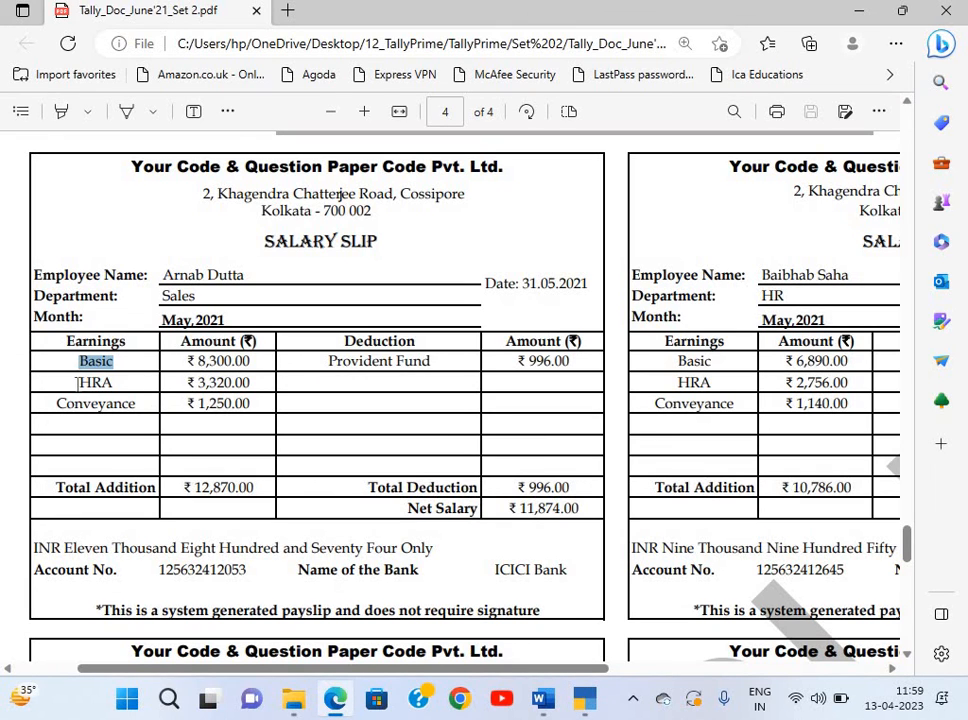
drag(78, 382, 124, 383)
key(ctrl+c)
key(alt+Tab)
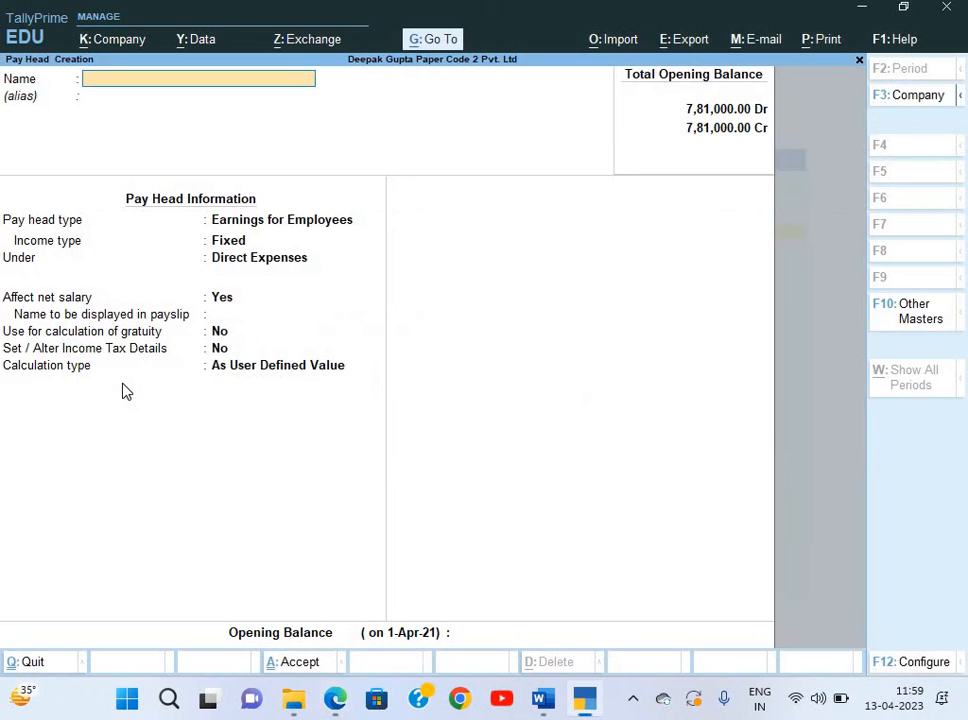
key(ctrl+alt+v)
key(Return)
key(Return)
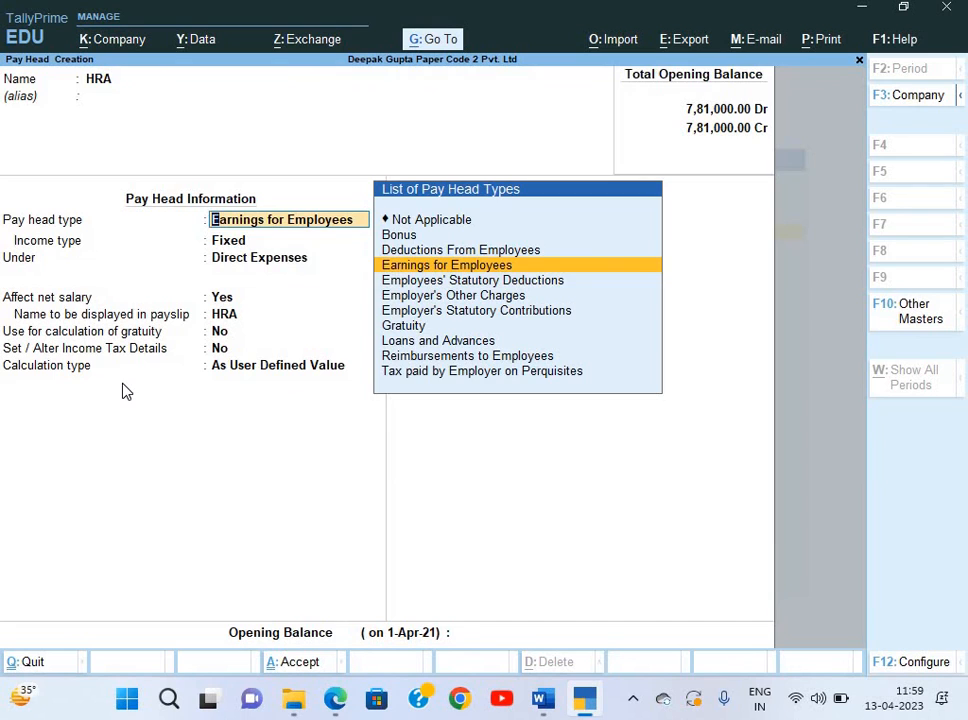
key(Return)
key(Return)
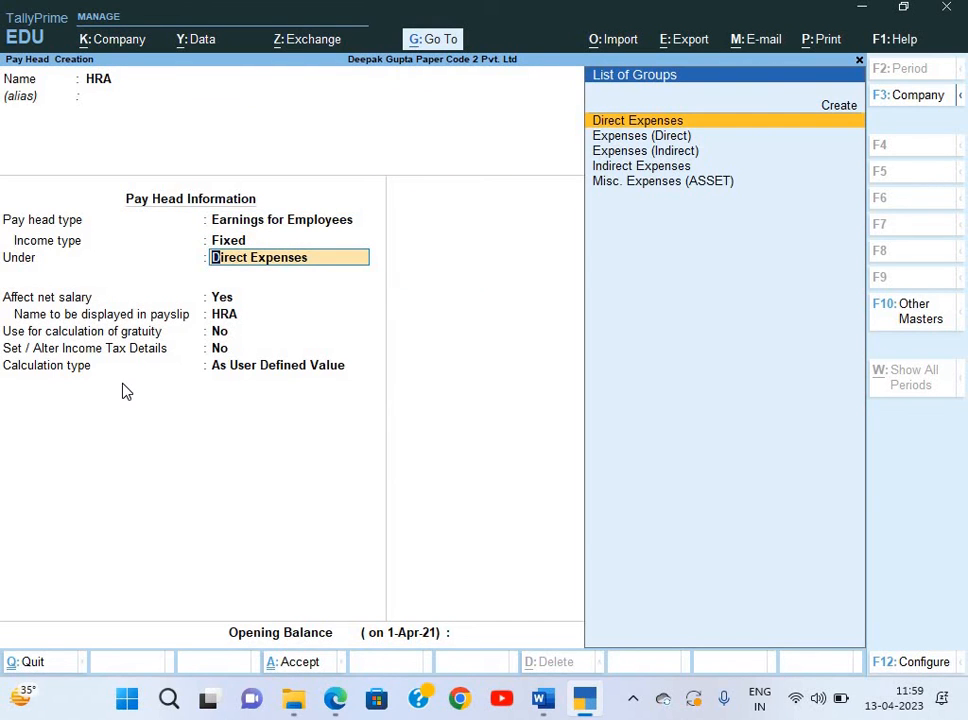
key(Down)
key(Down)
key(Down)
key(Return)
key(Return)
key(Return)
key(Return)
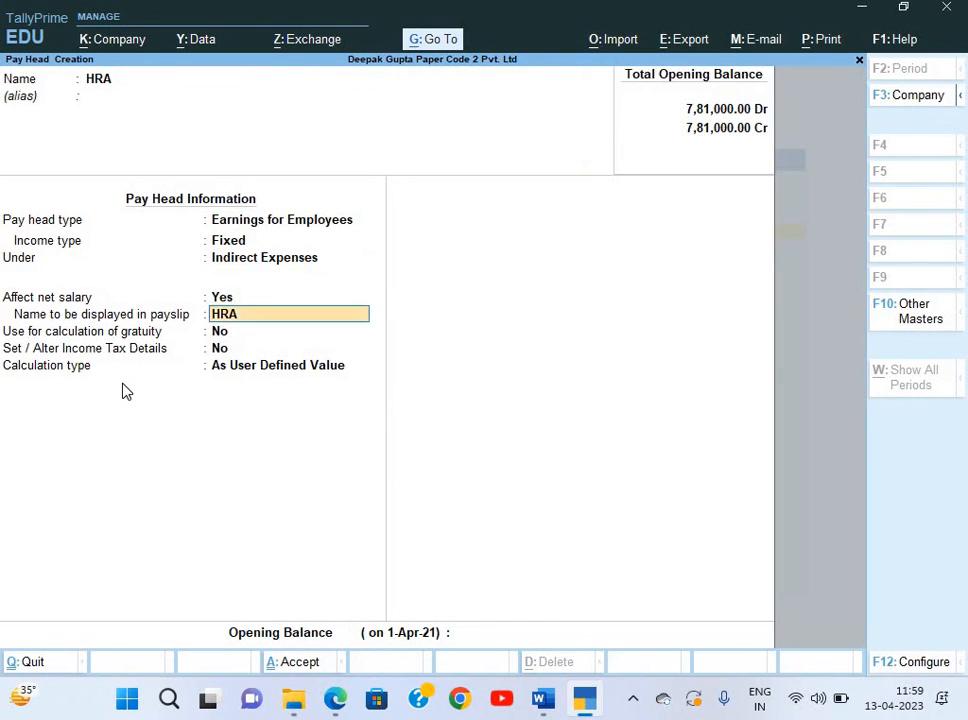
key(Return)
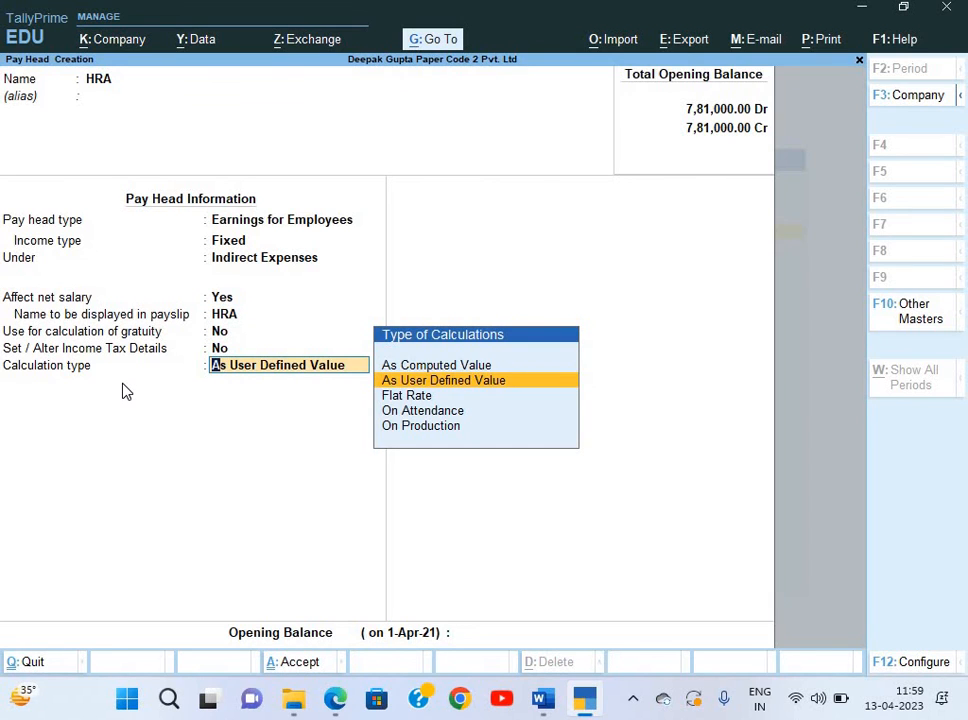
Compute HRA as 40% of Basic from 1-Apr-21 via a specified formula.
key(Up)
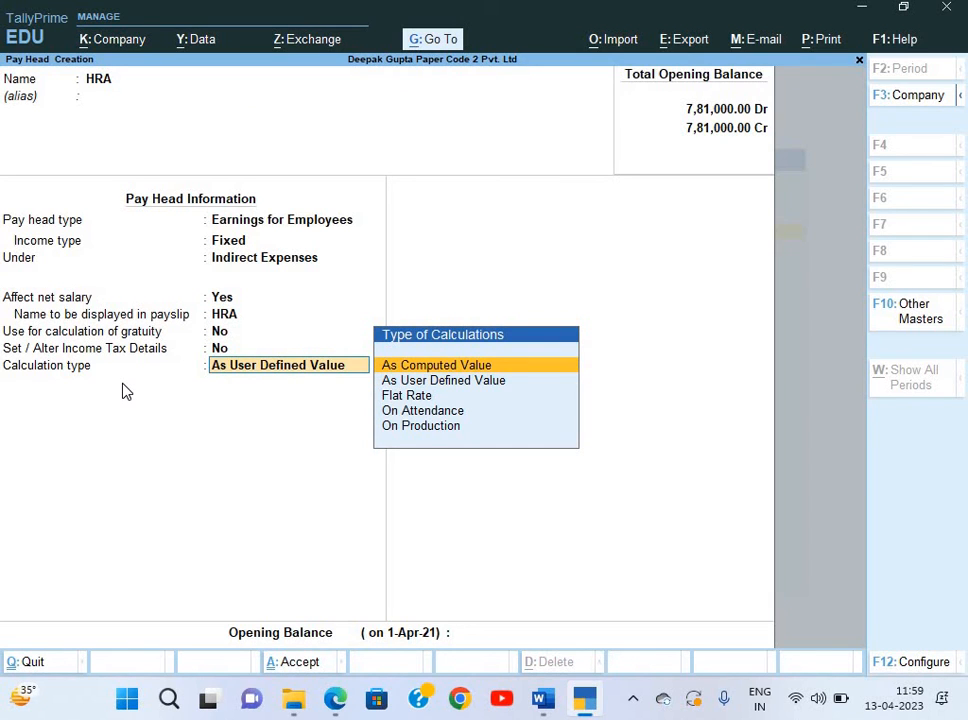
key(Return)
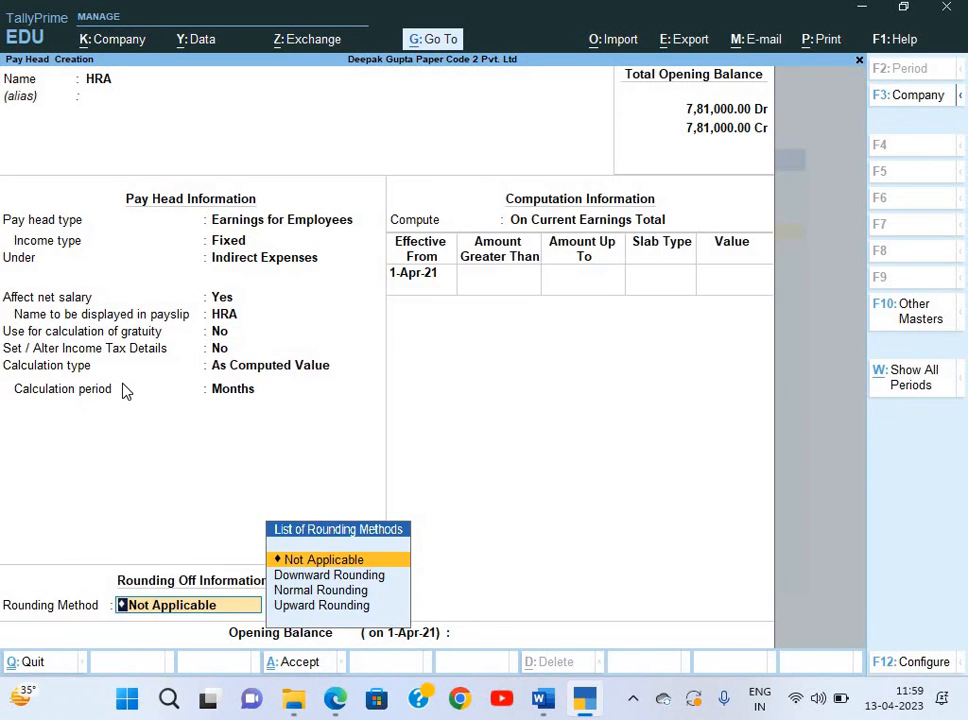
key(Return)
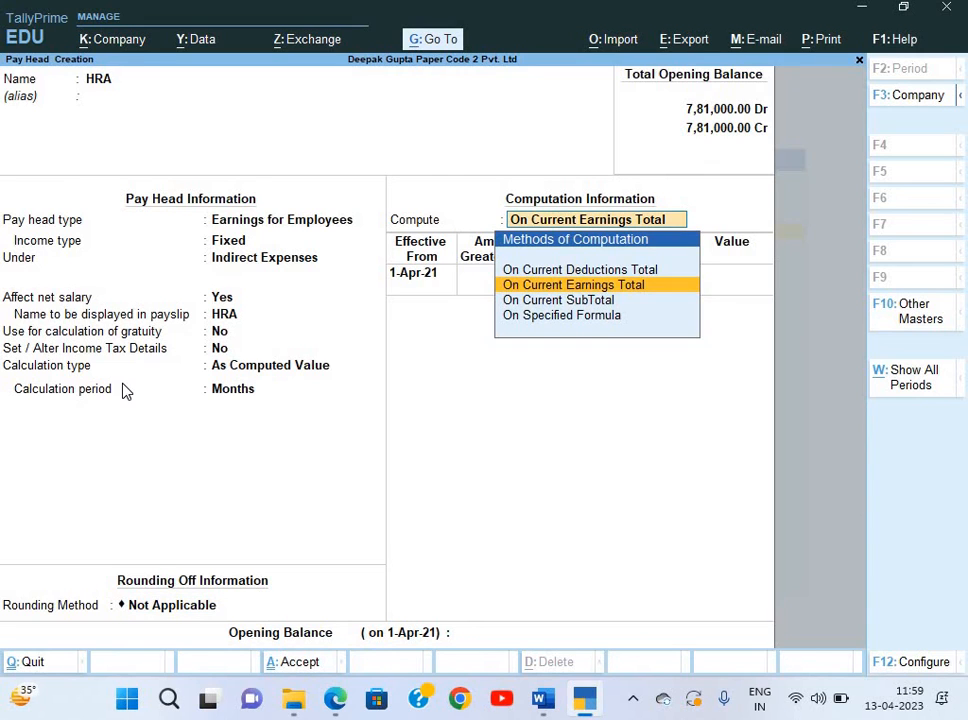
key(Down)
key(Down)
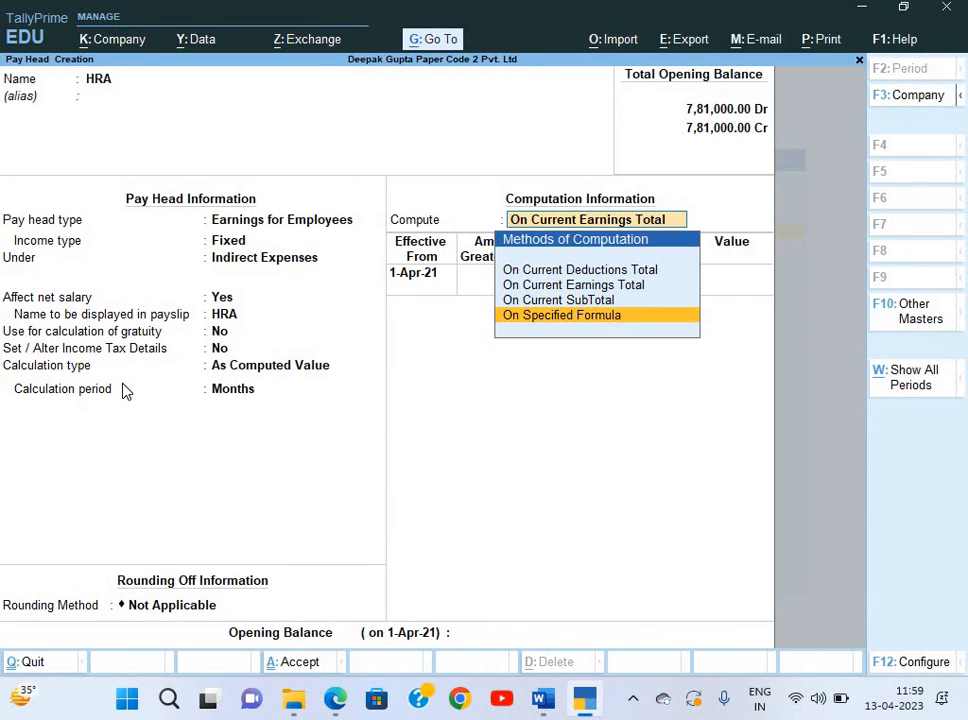
key(Return)
key(Return)
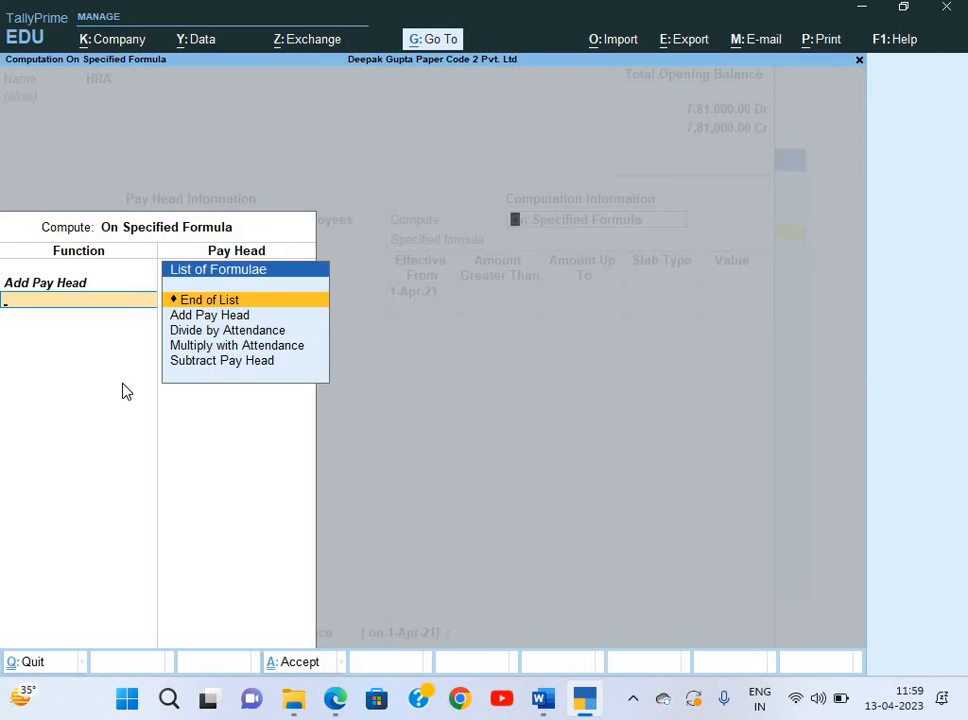
key(Return)
key(Return)
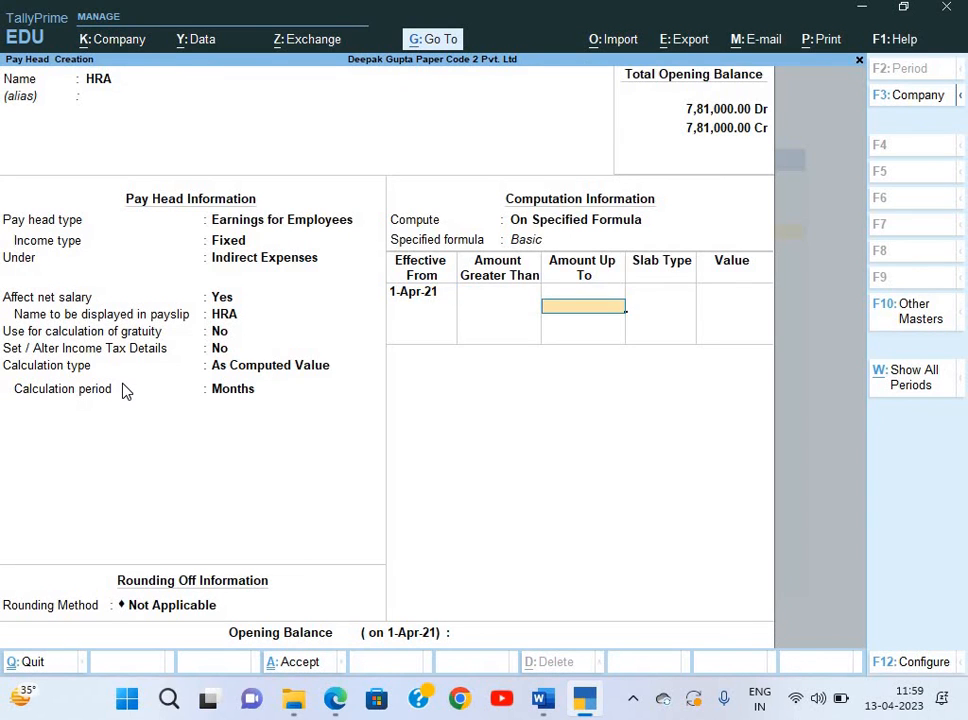
key(Return)
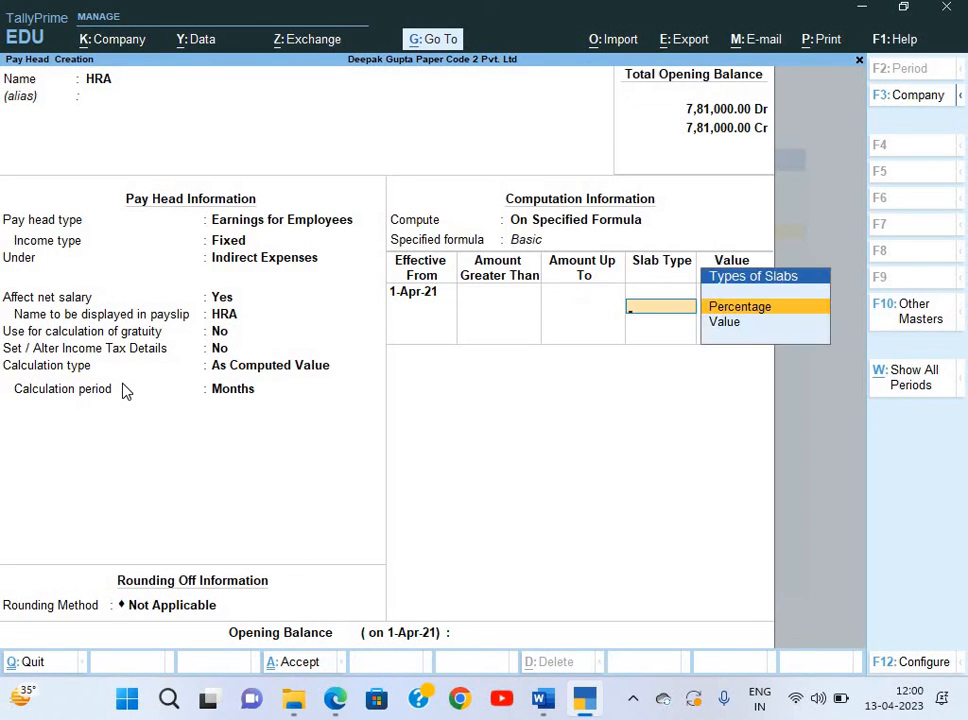
key(Return)
text(40)
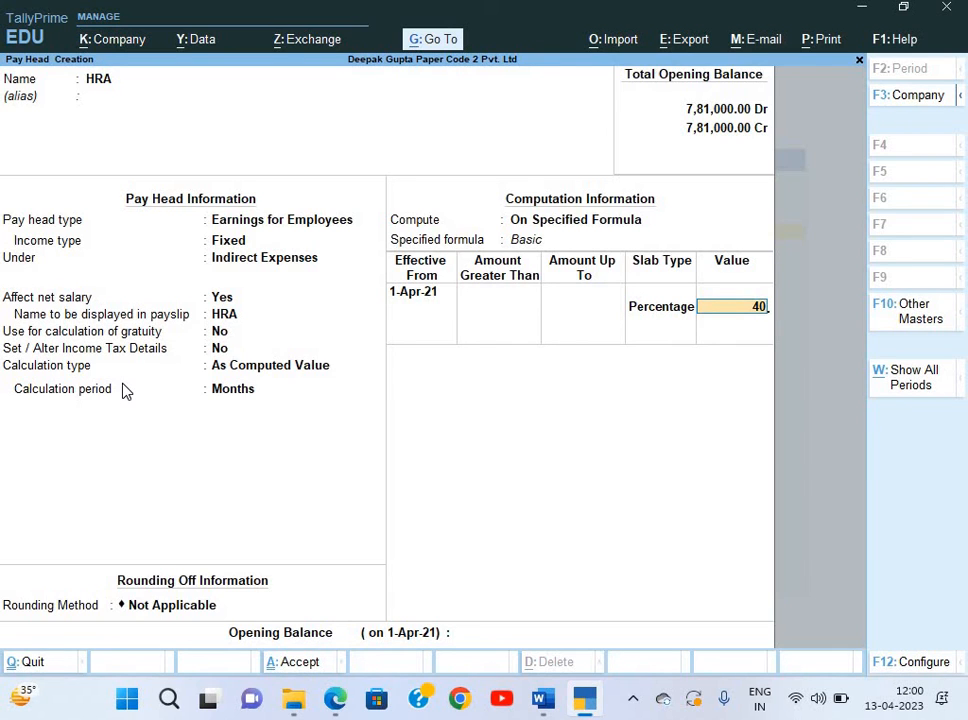
key(Return)
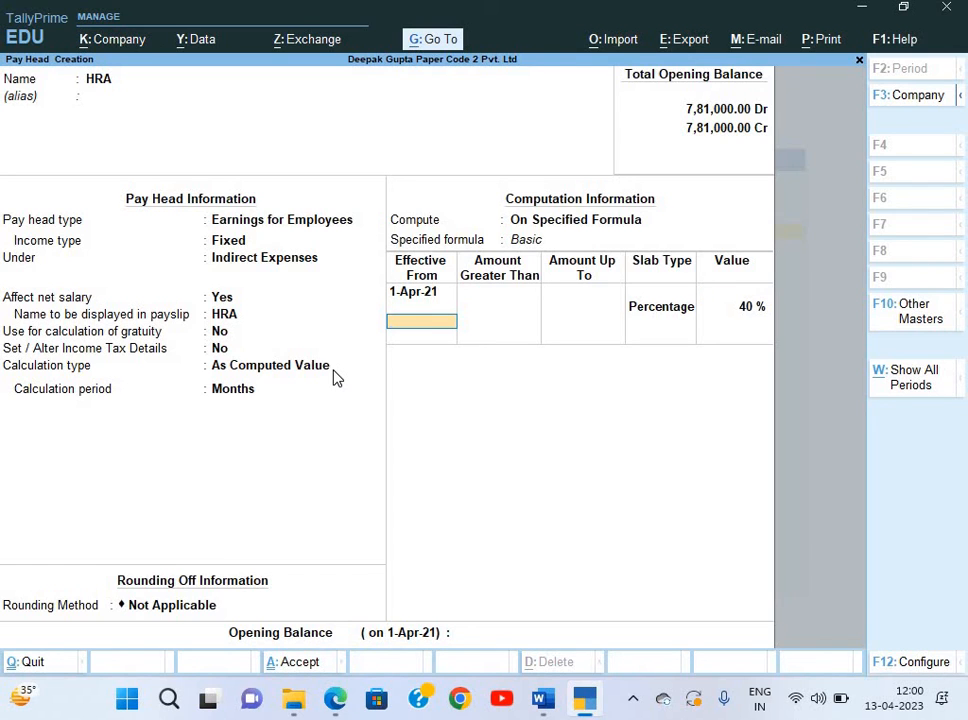
key(Return)
key(Return)
key(Return)
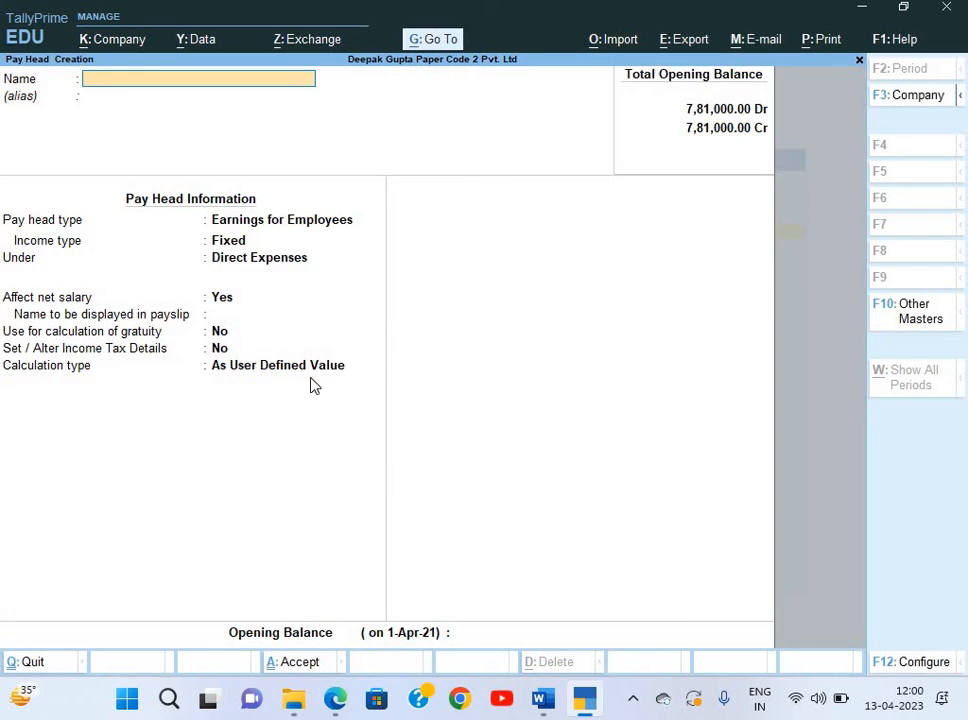
Create a Conveyance pay head, with its name copied from the salary slip, as a fixed earning under Indirect Expenses.
key(alt+Tab)
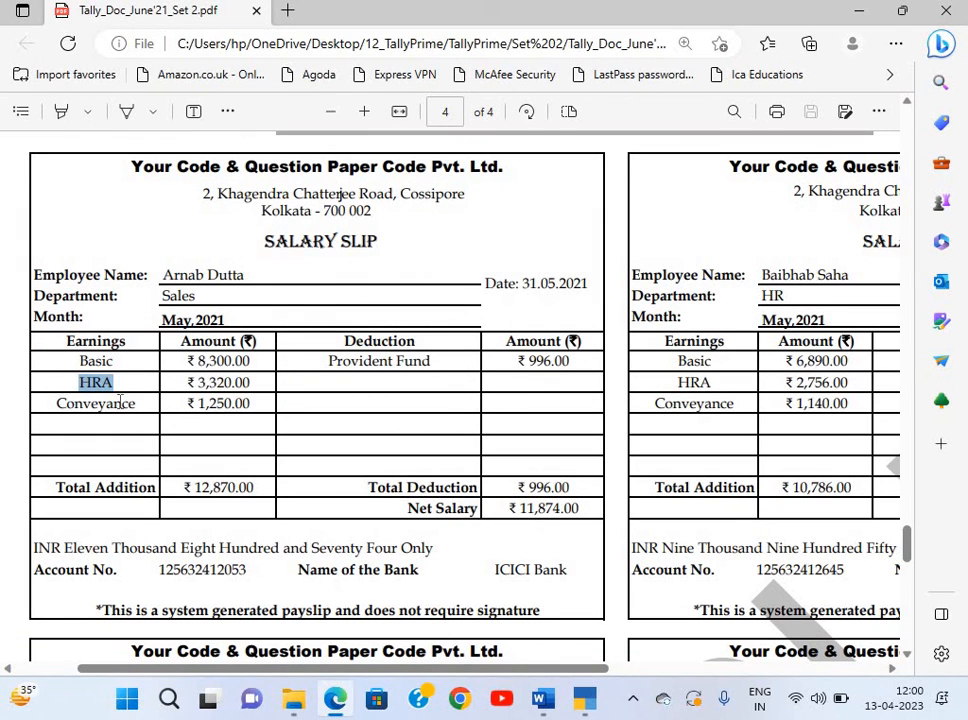
double_click(134, 400)
key(ctrl+c)
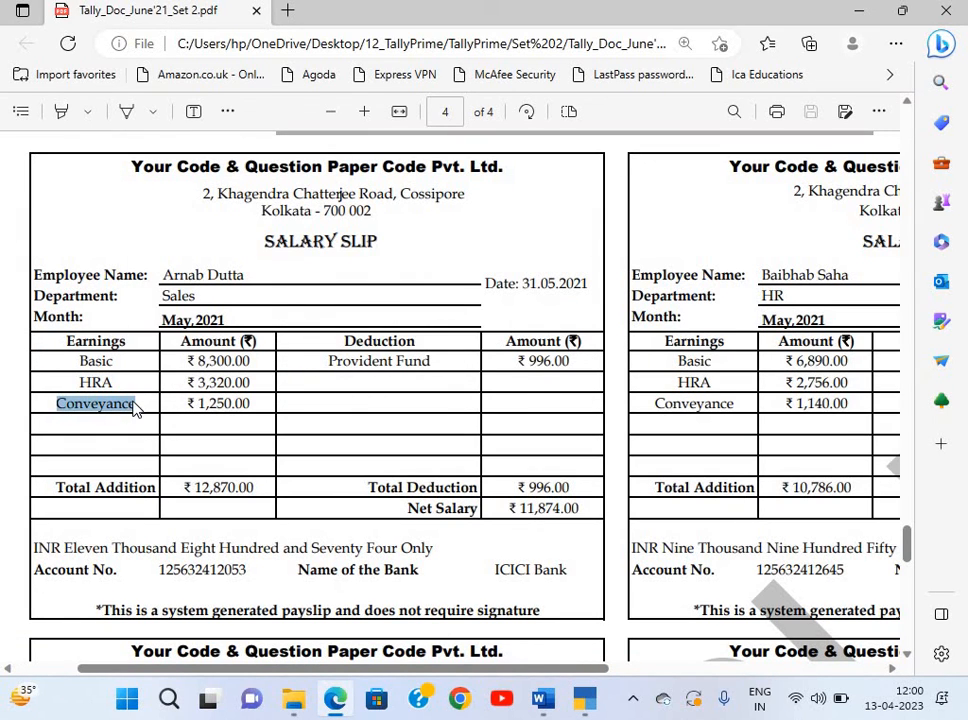
key(alt+Tab)
key(ctrl+v)
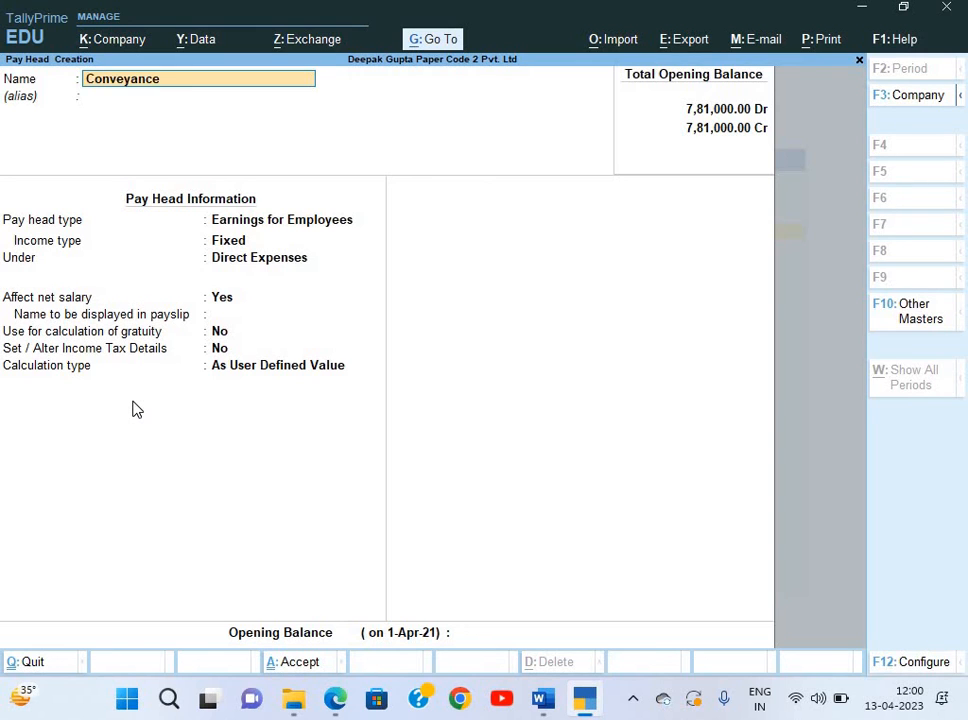
key(Return)
key(Return)
key(Return)
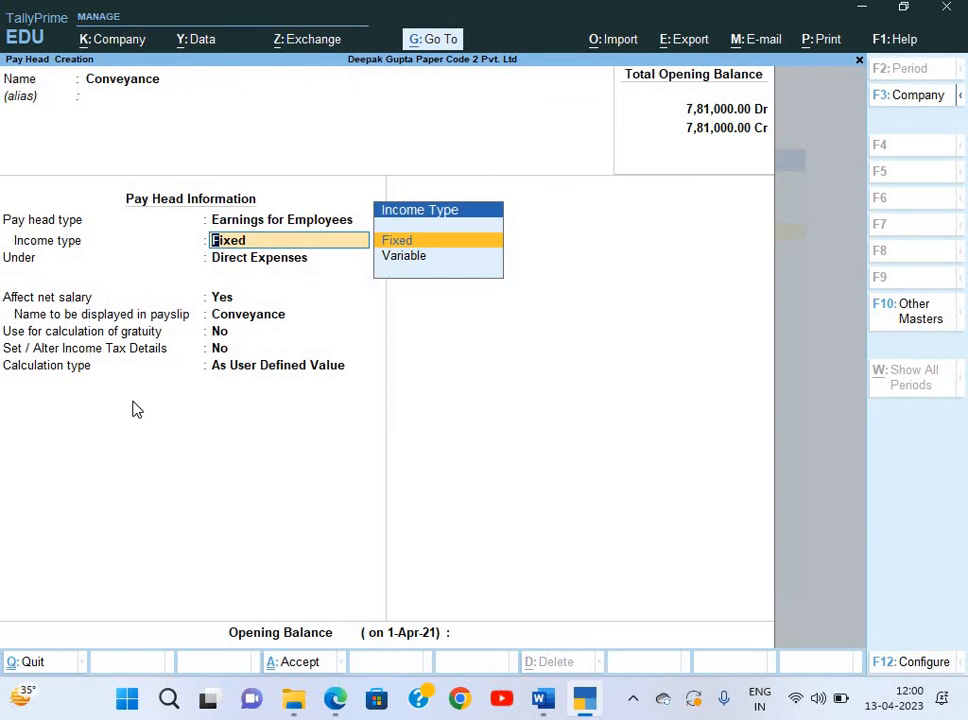
key(Return)
key(Down)
key(Down)
key(Down)
key(Return)
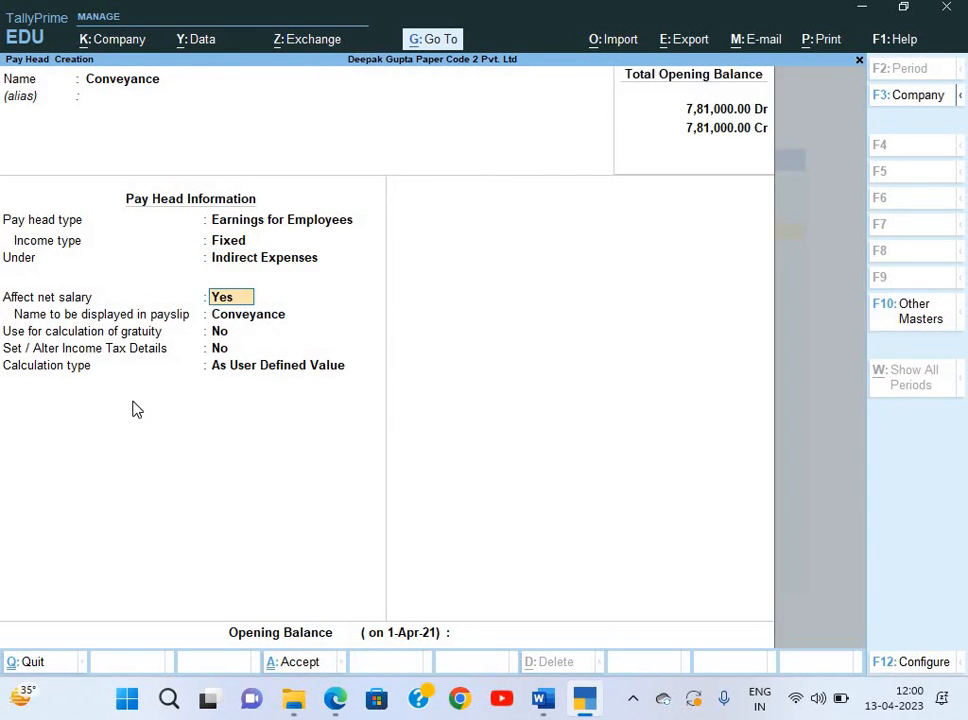
key(Return)
key(Return)
key(Return)
Review the salary slip, then save Conveyance with calculation type As User Defined Value.
key(alt+Tab)
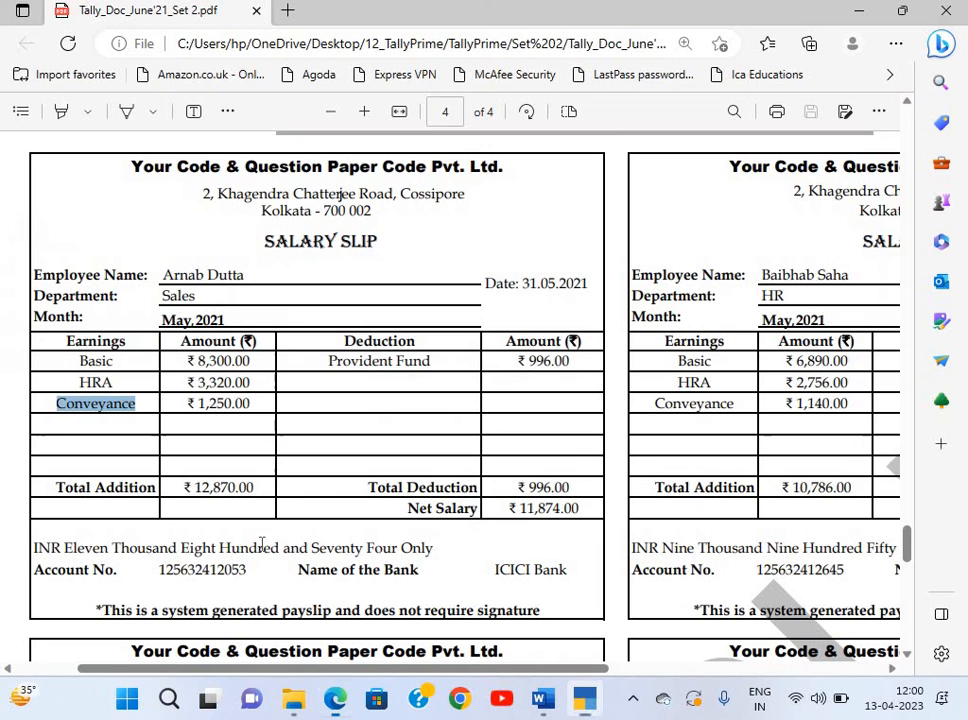
scroll(720, 426, down, 2)
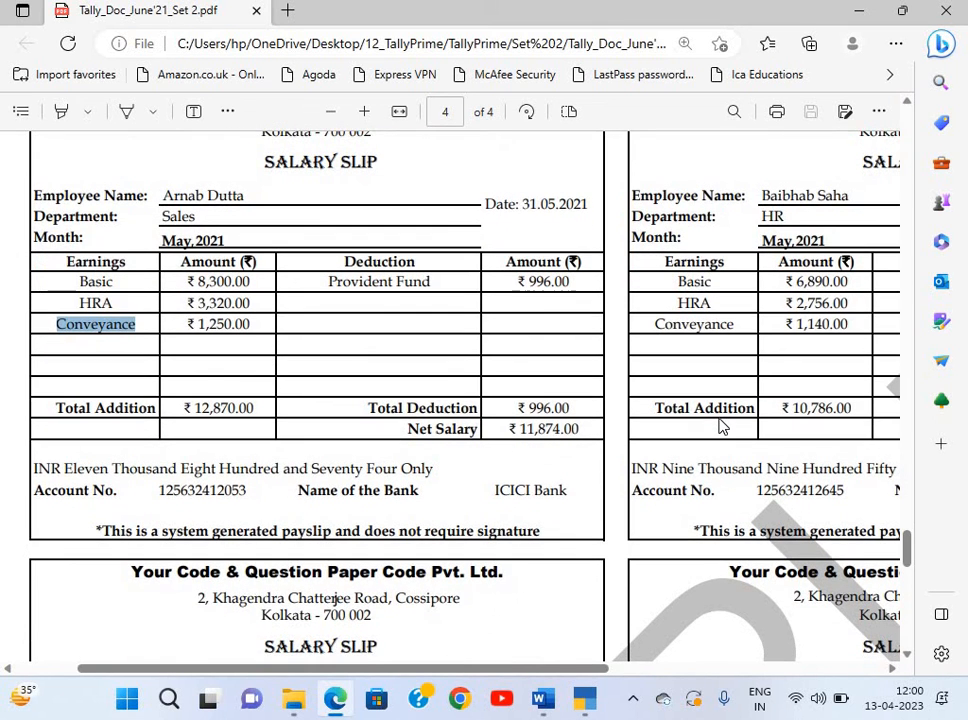
scroll(690, 380, right, 2)
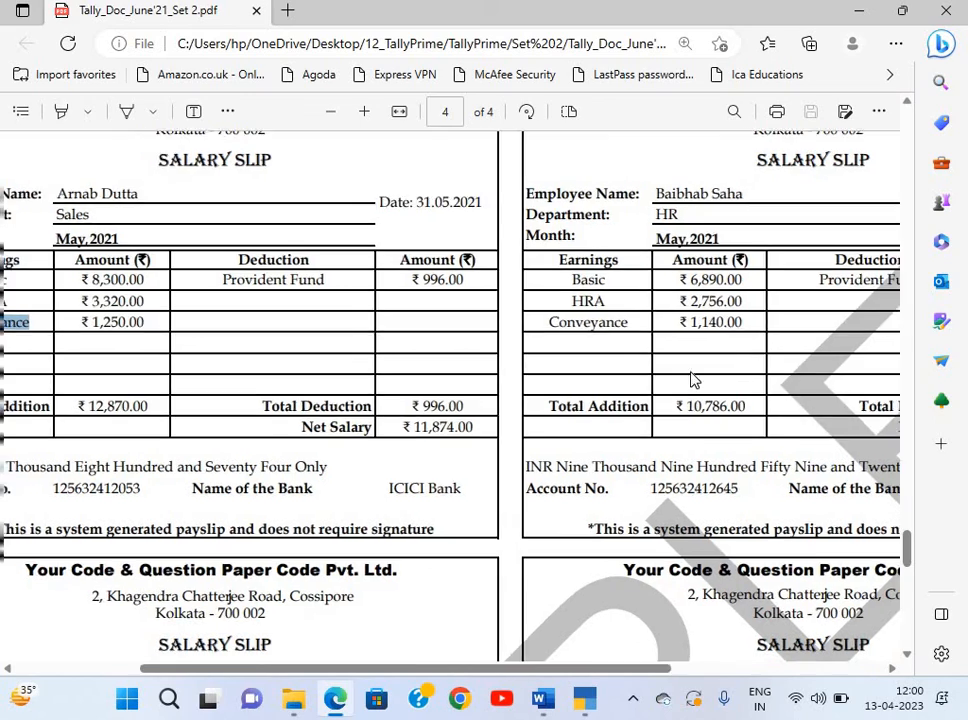
scroll(690, 380, down, 1)
scroll(690, 380, left, 2)
scroll(455, 482, left, 1)
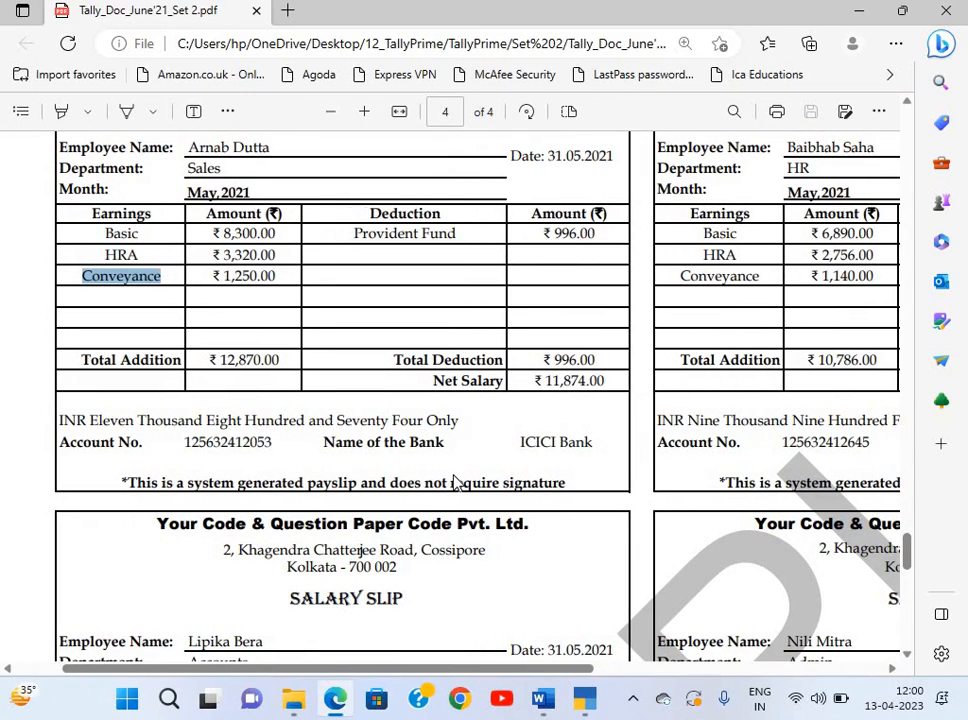
scroll(455, 482, up, 1)
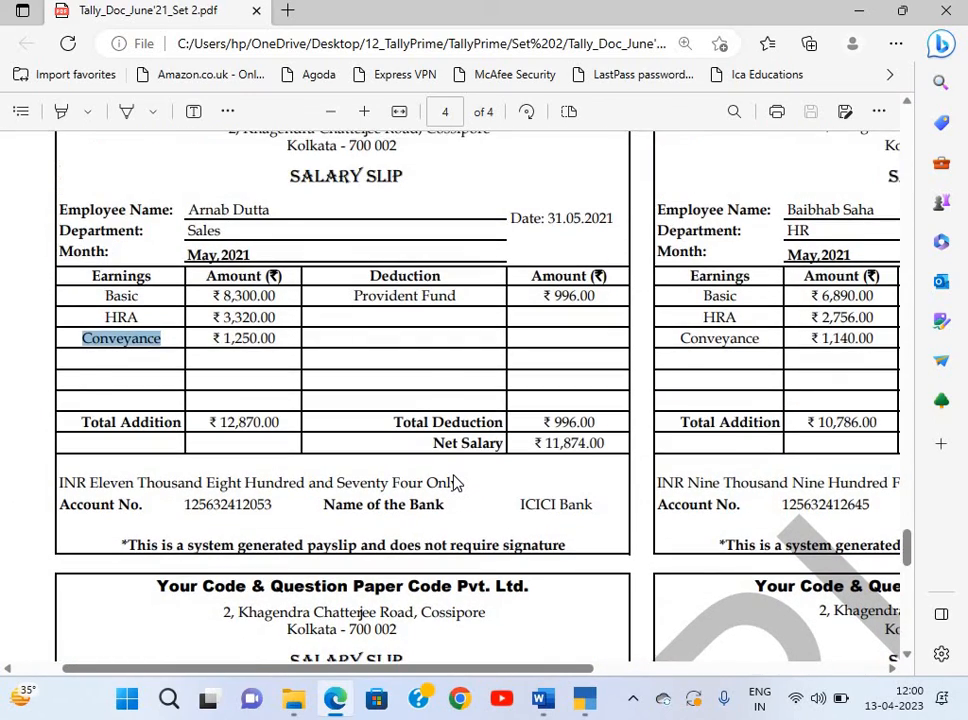
key(alt+Tab)
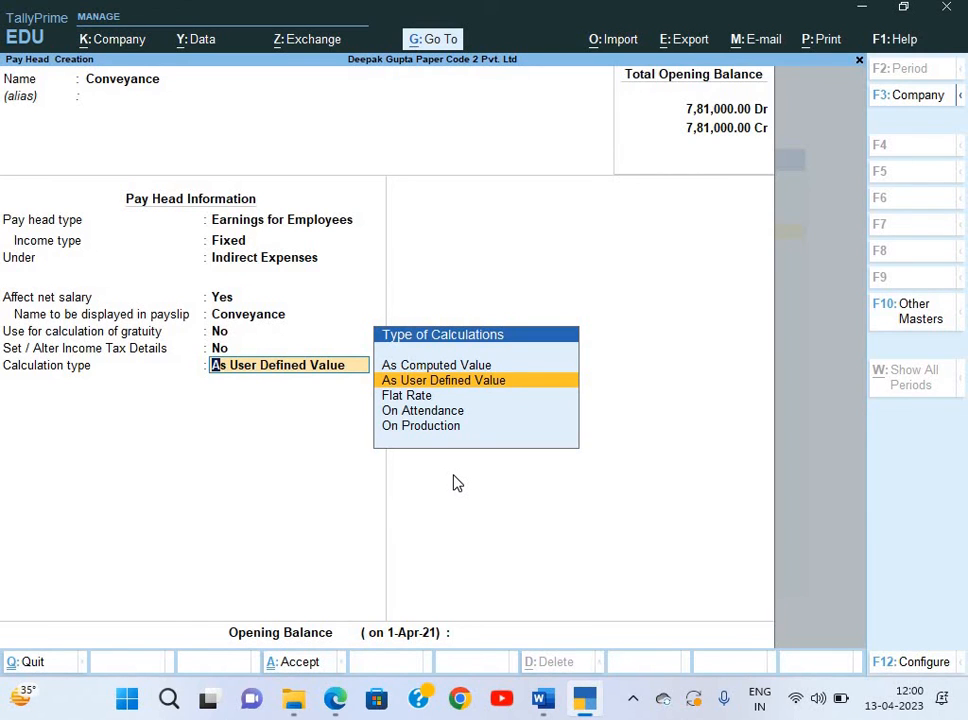
key(Return)
key(Return)
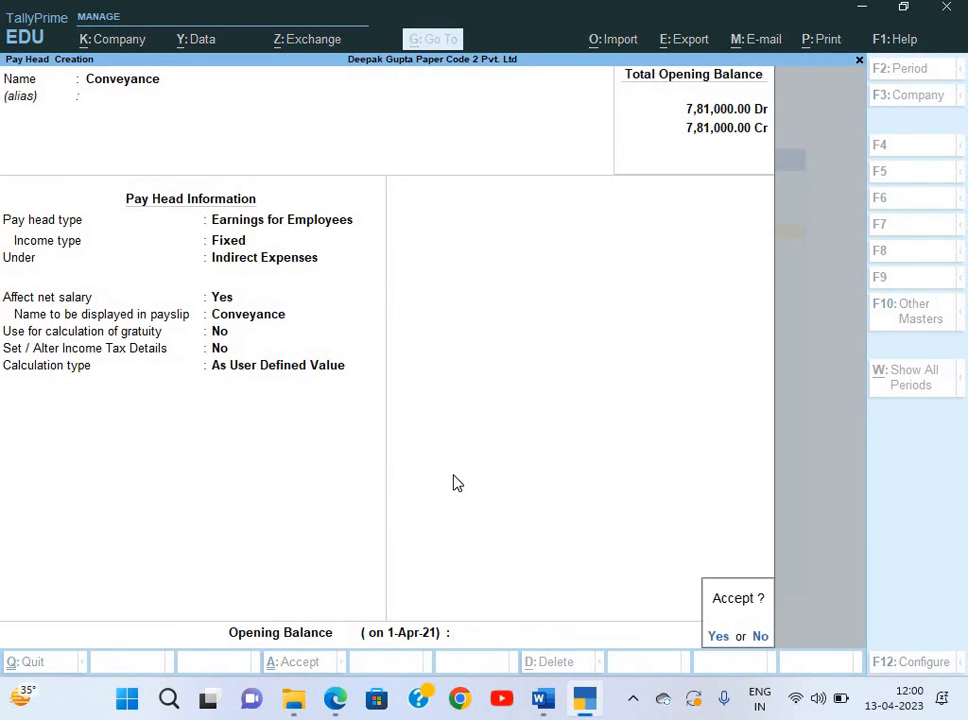
key(Return)
key(alt+Tab)
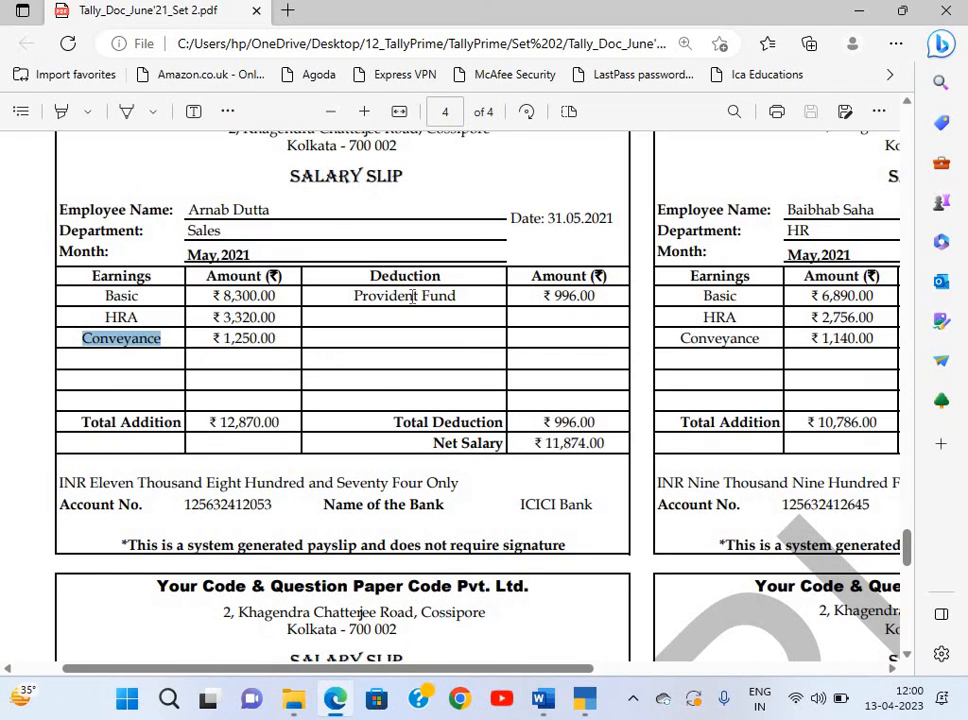
Name the new pay head Provident Fund, copied from the salary slip, as an Employees' Statutory Deductions type.
triple_click(451, 297)
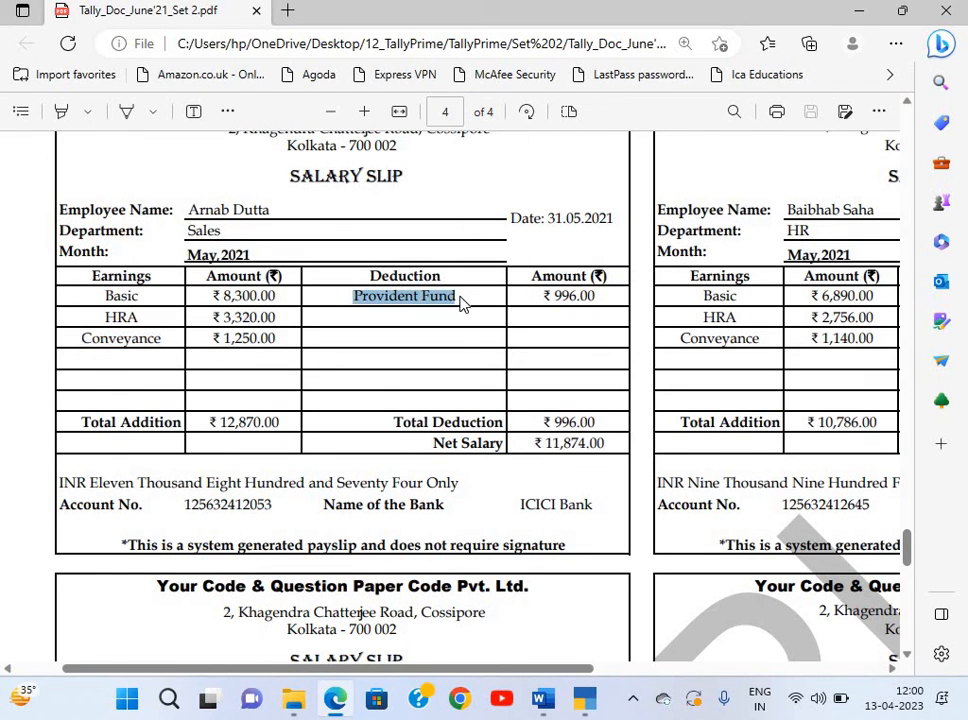
key(ctrl+c)
key(alt+Tab)
key(ctrl+alt+v)
key(Return)
key(Return)
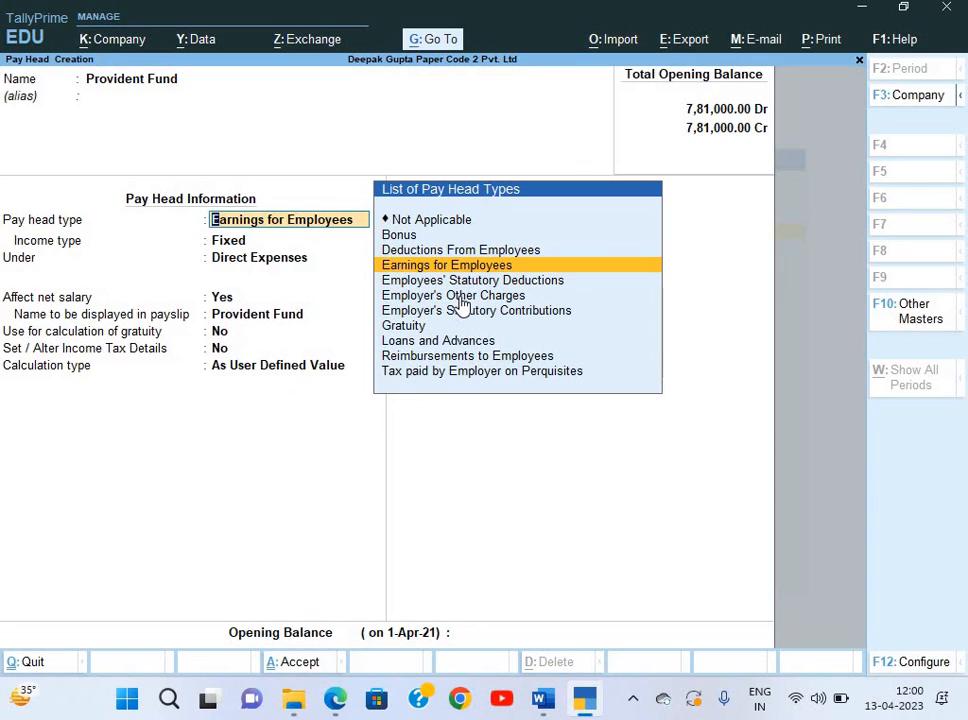
key(Down)
key(Down)
key(Up)
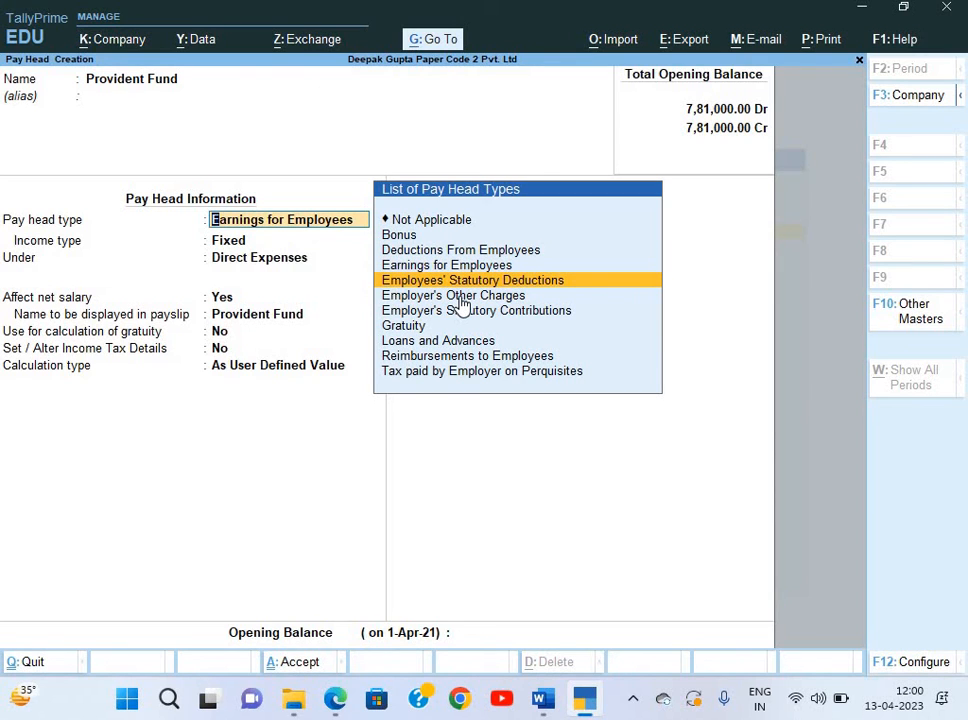
key(Return)
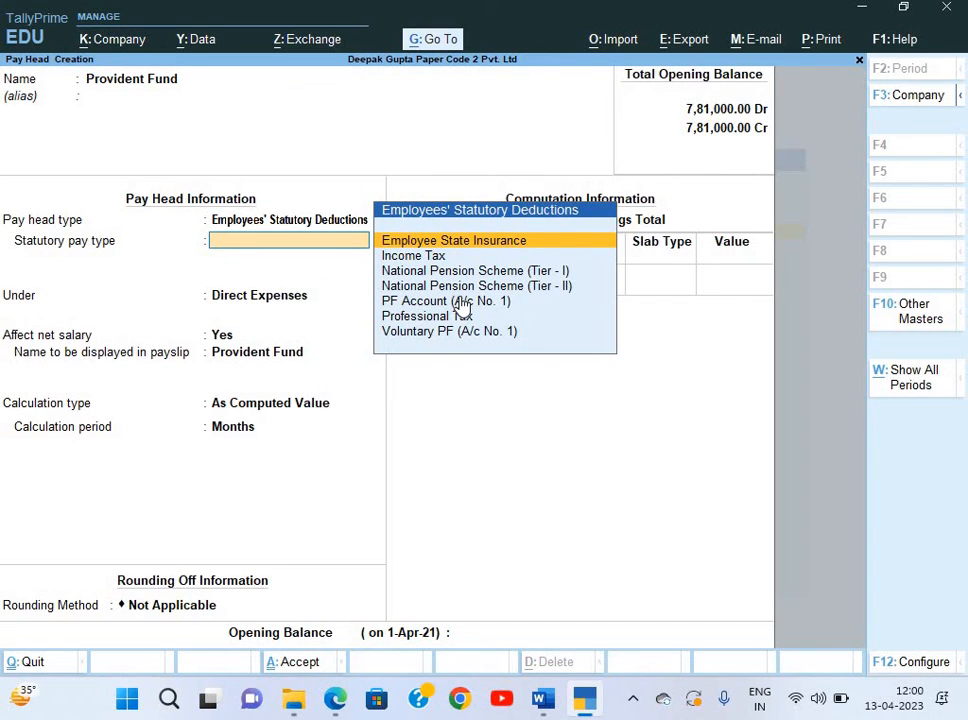
Set the statutory pay type to PF Account (A/c No. 1) and group it under Current Liabilities.
key(Down)
key(Down)
key(Down)
key(Down)
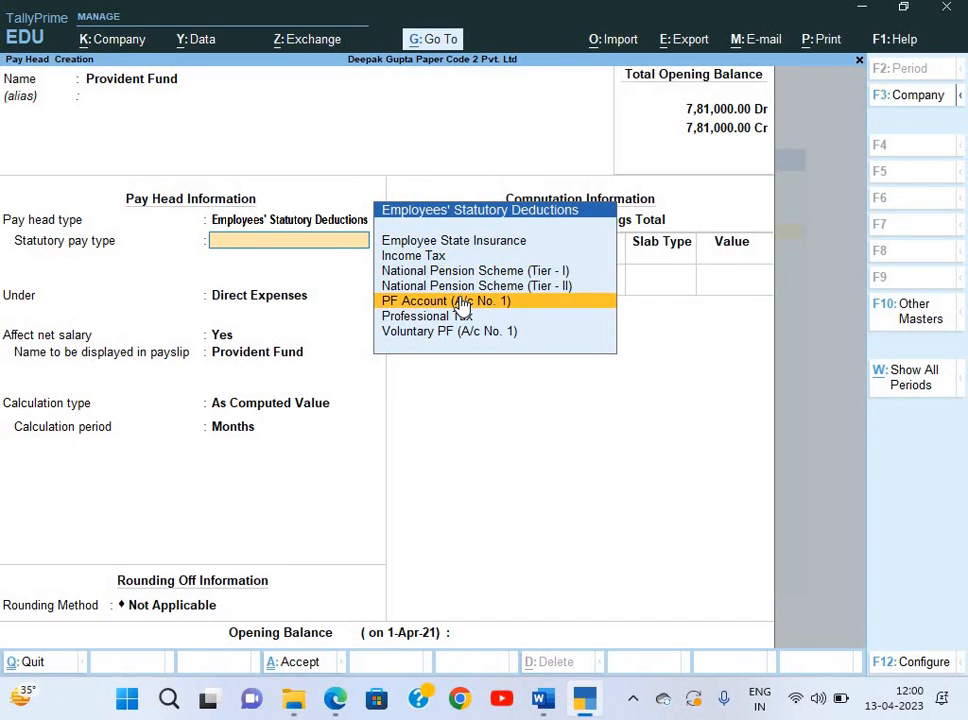
key(Return)
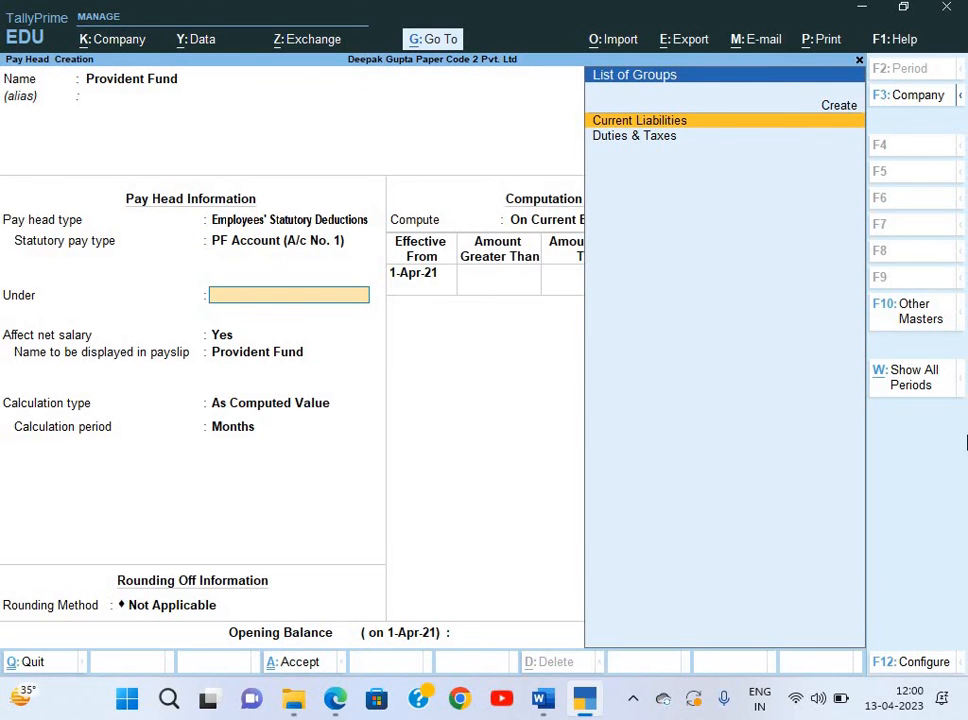
key(BackSpace)
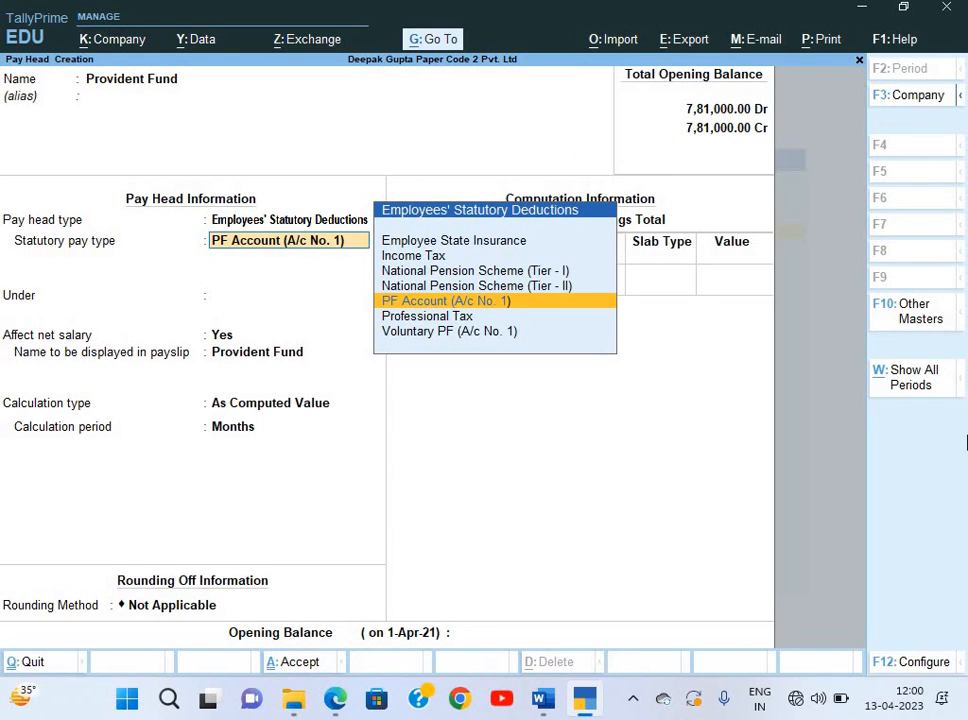
key(Return)
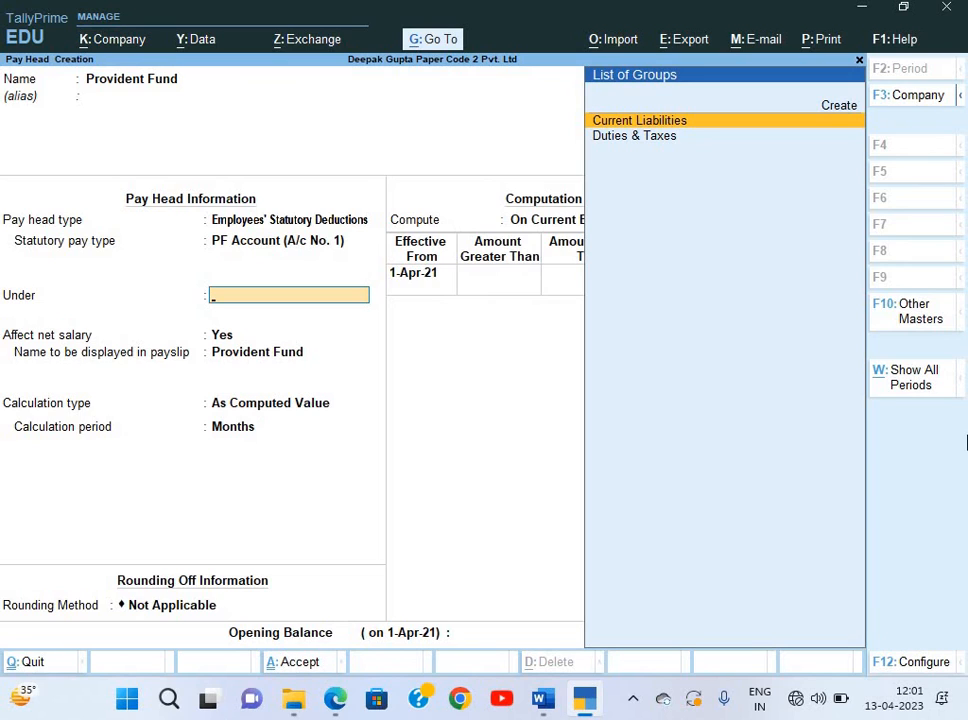
key(Down)
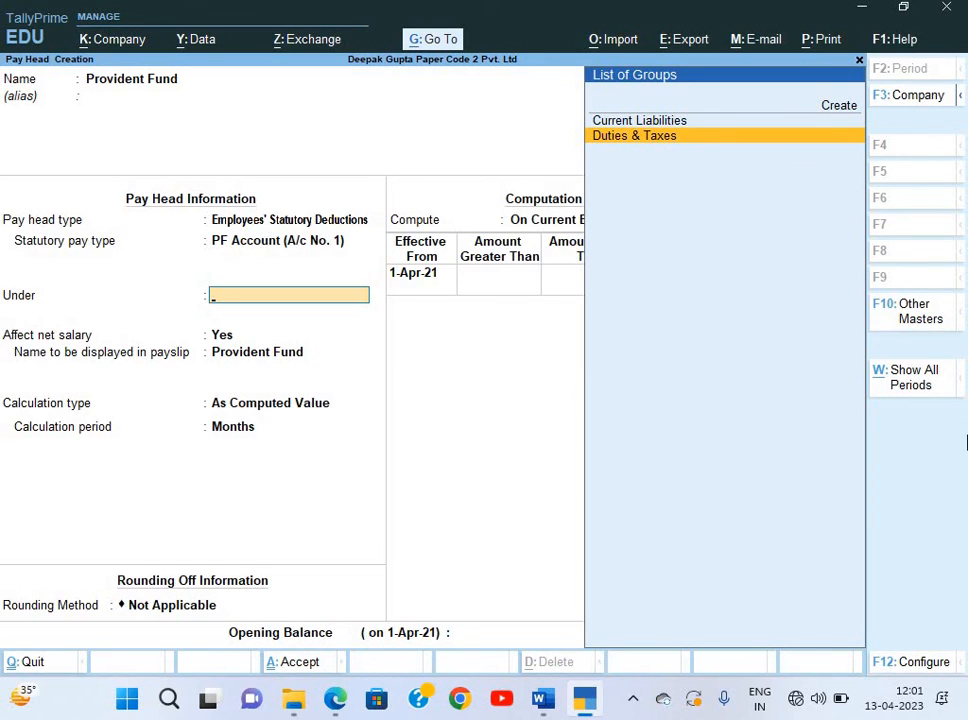
key(Up)
key(Return)
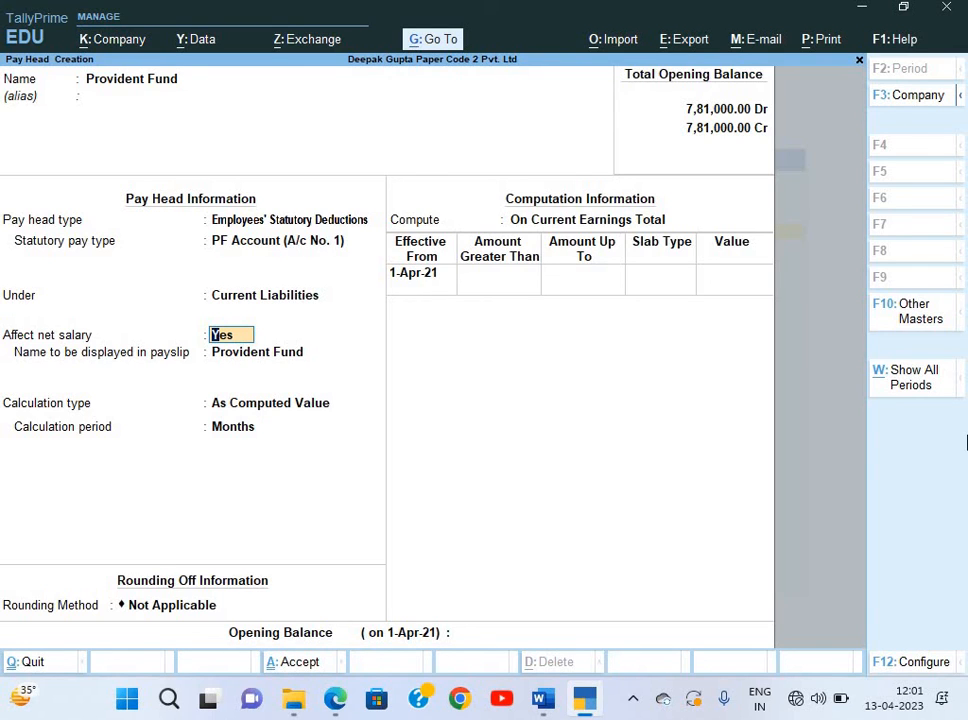
Keep Affect net salary as Yes and compute Provident Fund on a specified formula of Basic.
key(Return)
key(Return)
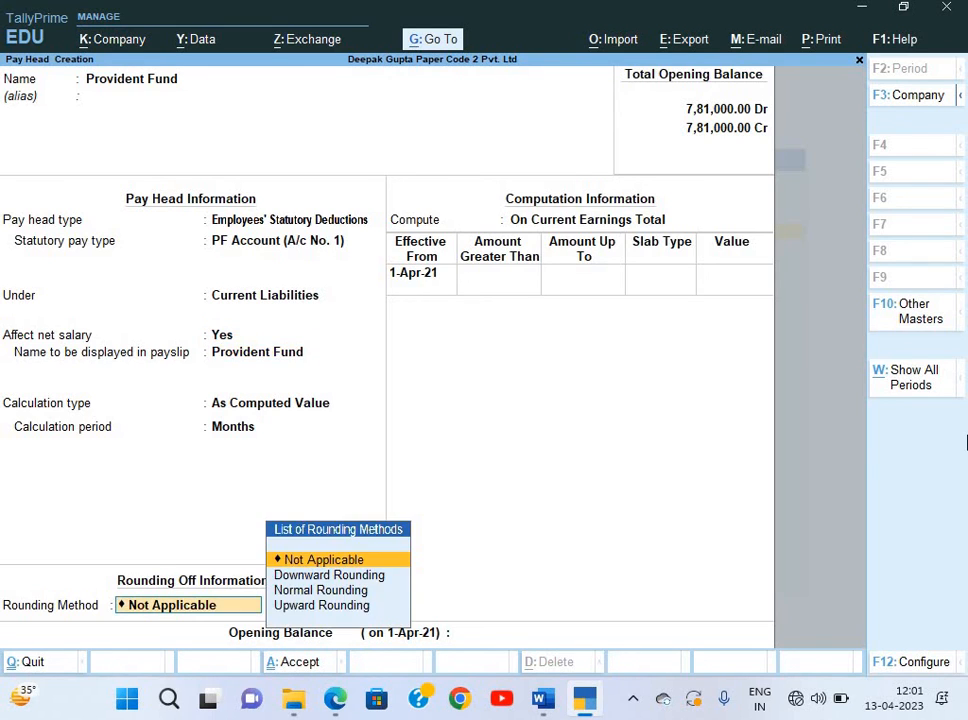
key(Return)
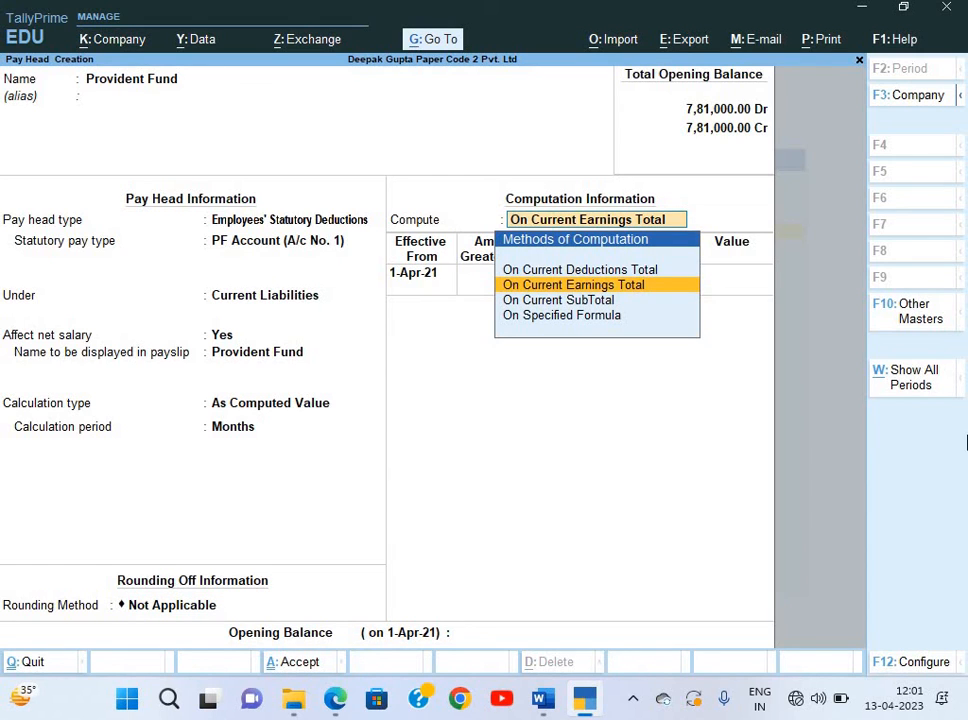
key(Down)
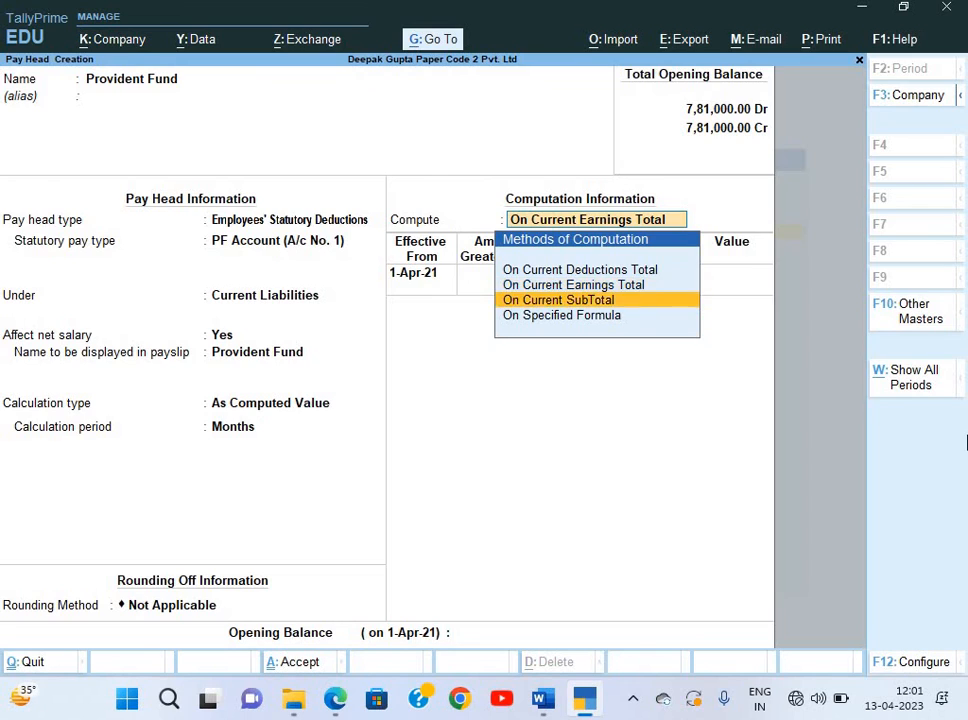
key(Down)
key(Return)
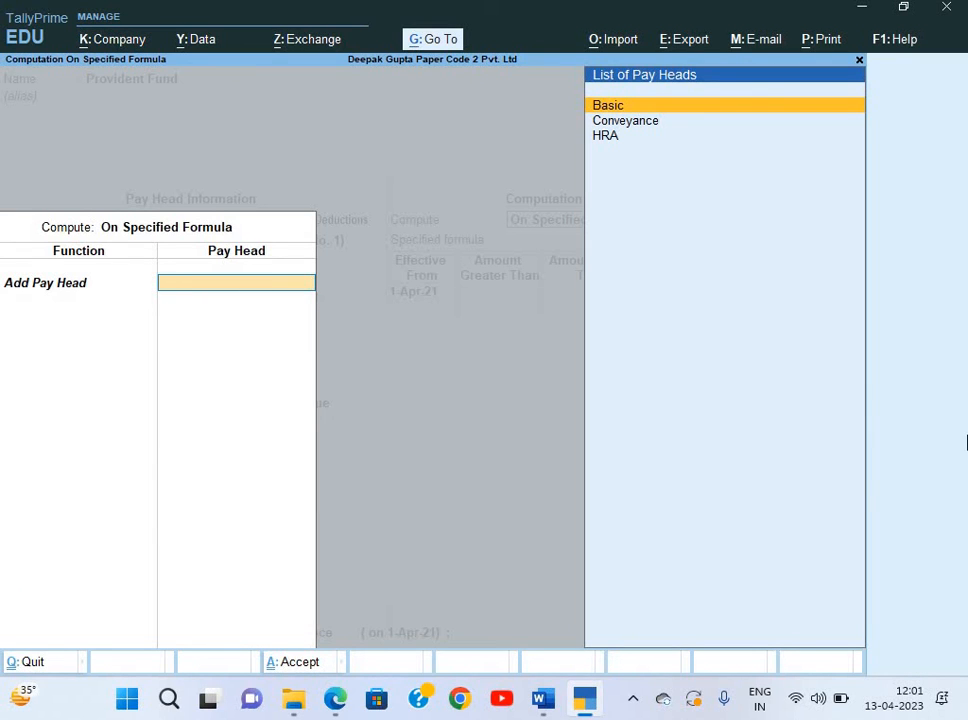
key(Return)
key(Return)
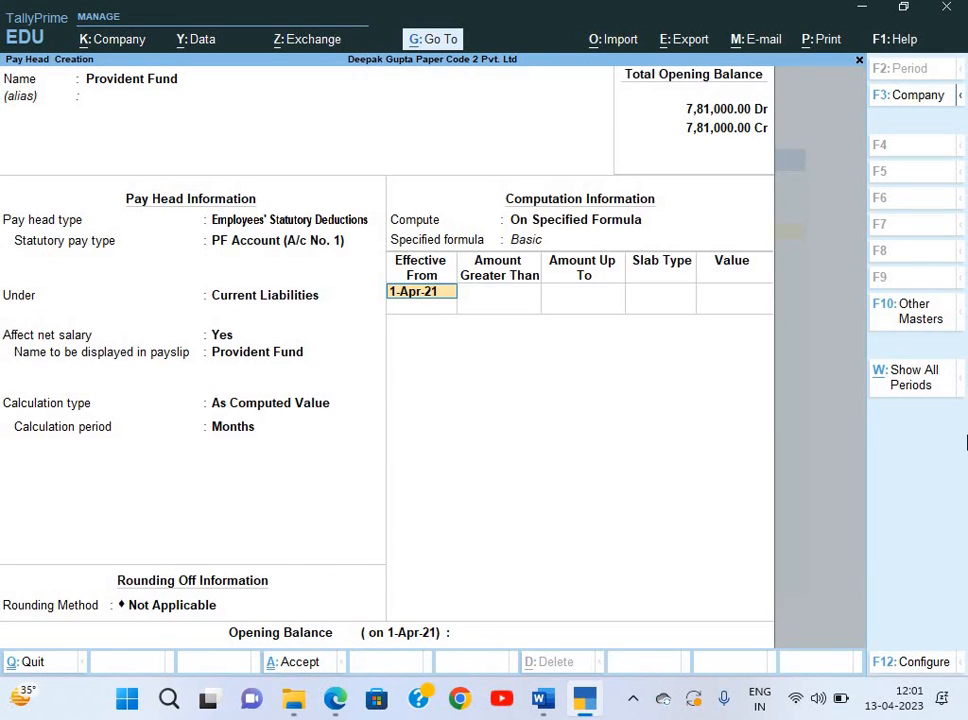
key(Return)
Enter slabs of 12% up to 15,000 and a flat 1,800 above, then save.
text(15000)
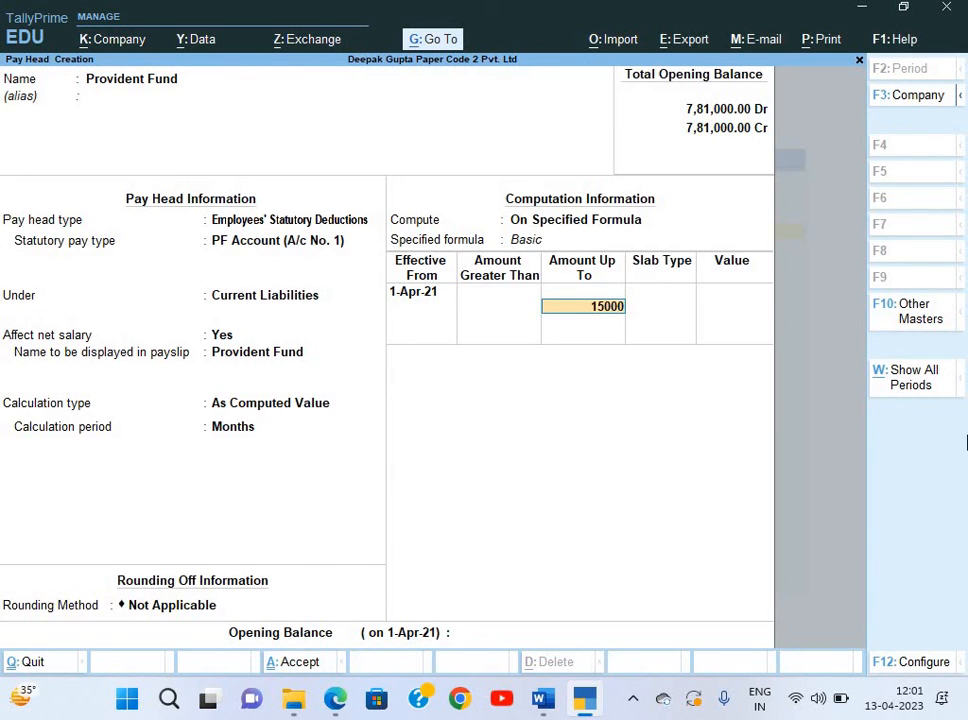
key(Return)
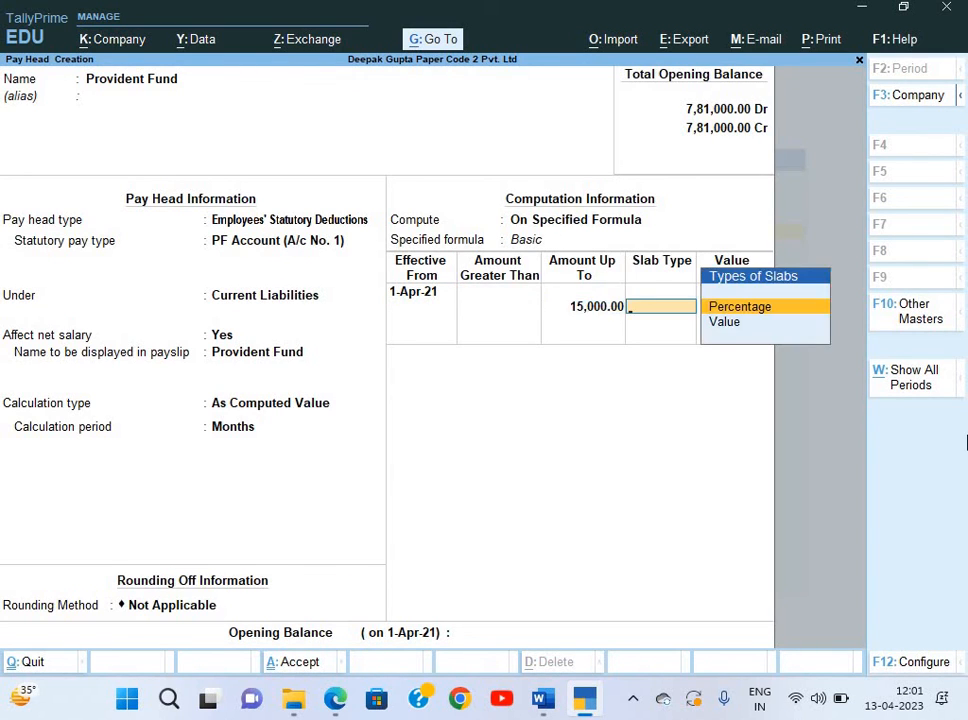
key(Return)
text(12)
key(Return)
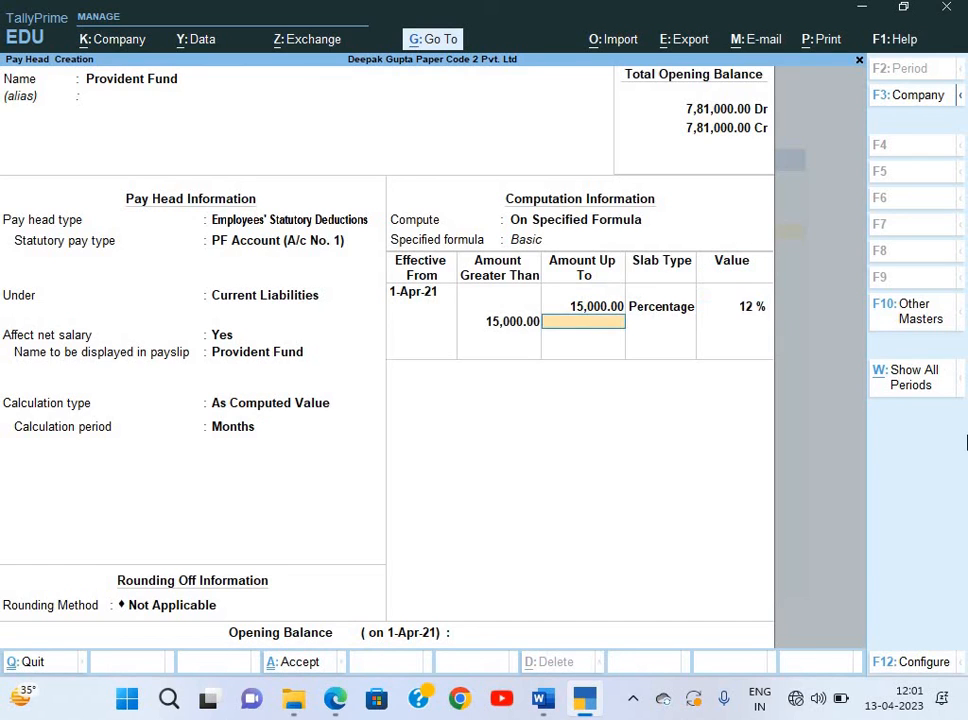
key(Return)
key(Down)
key(Return)
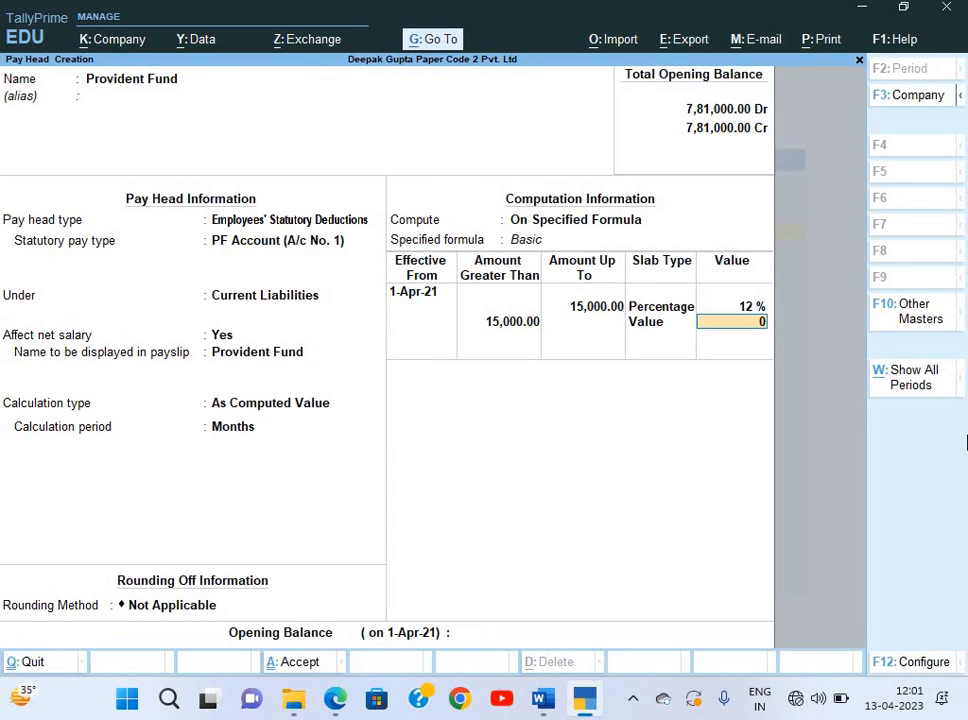
text(1800)
key(Return)
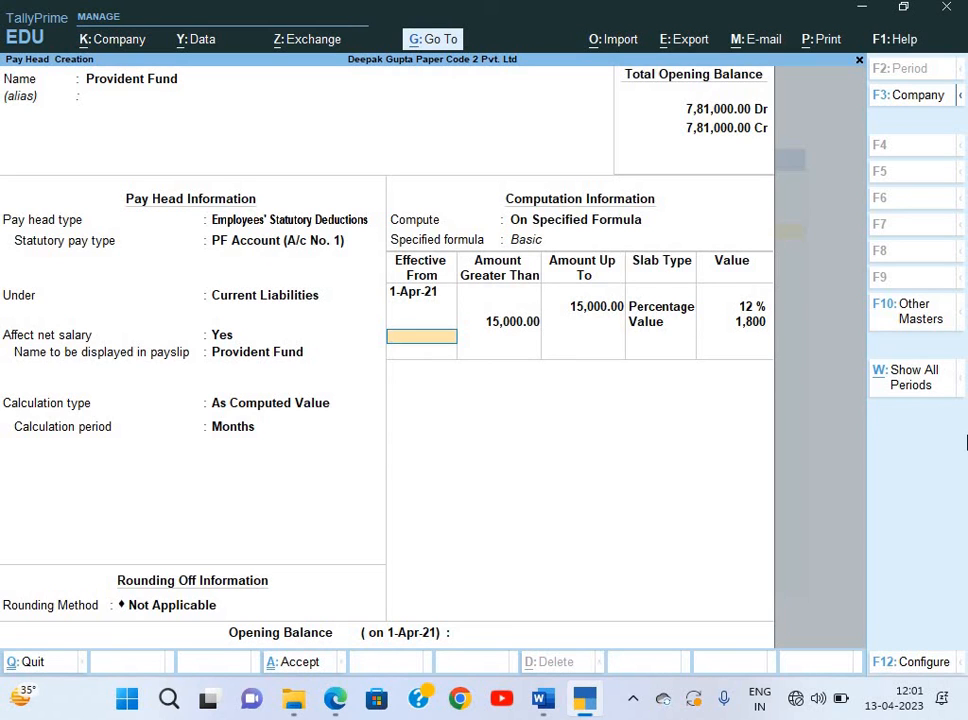
key(Return)
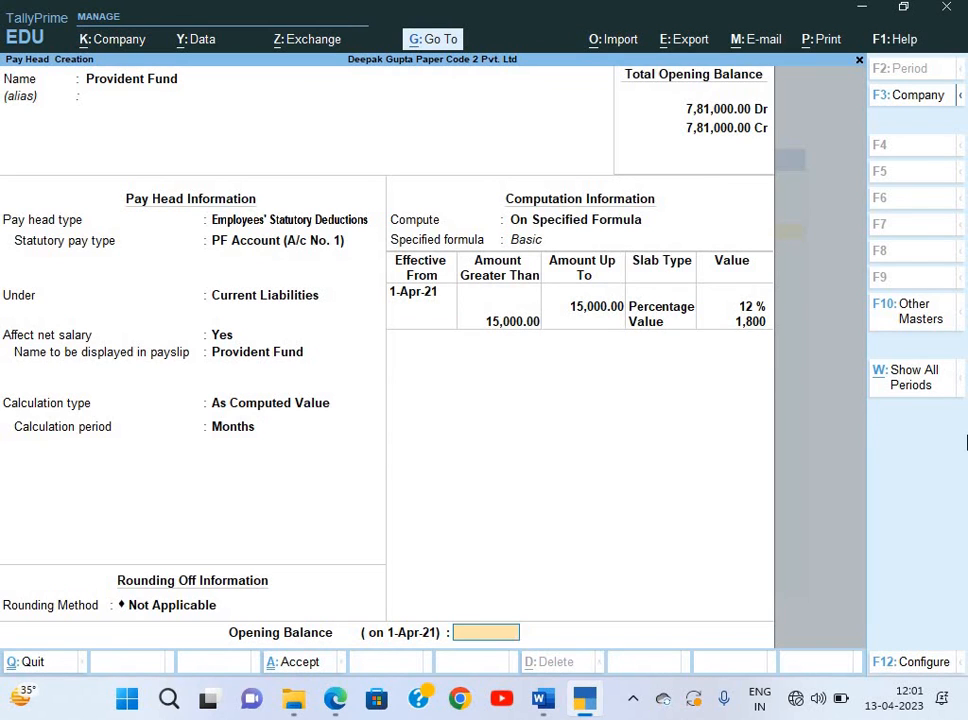
key(Return)
key(Return)
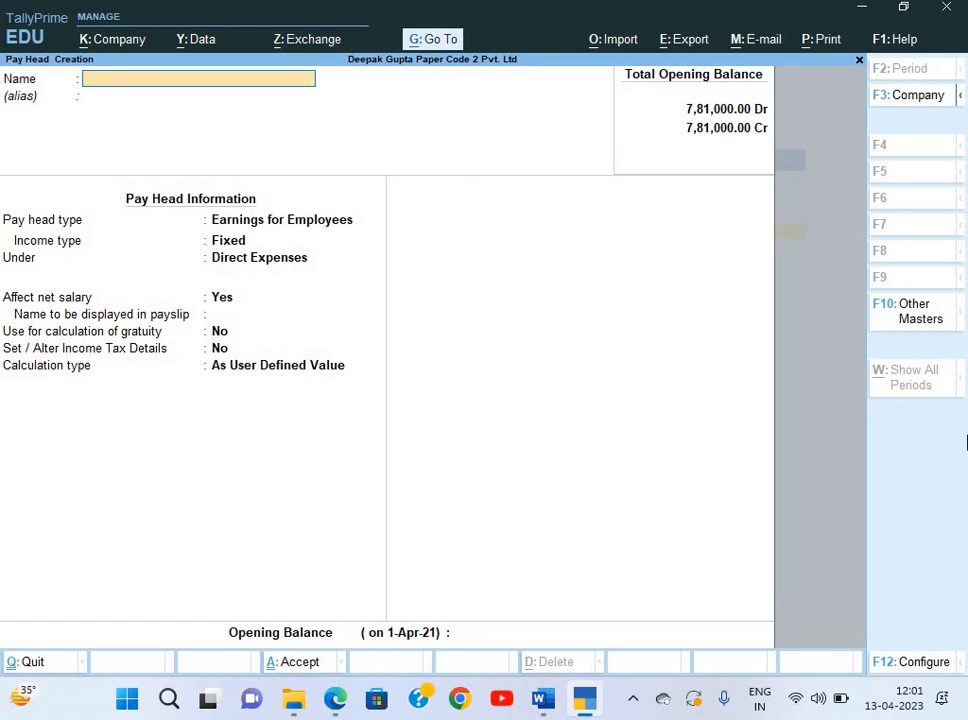
Reopen the Provident Fund pay head, rename it EMPLOYEE'S CONT. TO PF, and save it.
key(Page_Up)
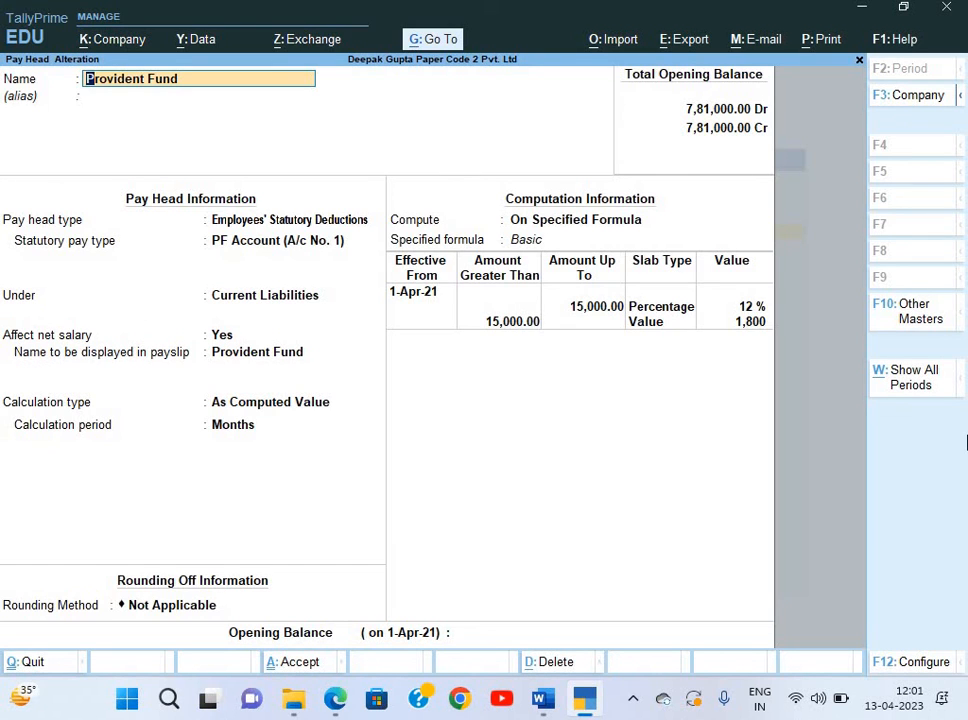
key(BackSpace)
key(BackSpace)
key(BackSpace)
key(BackSpace)
key(BackSpace)
key(BackSpace)
key(BackSpace)
key(BackSpace)
key(BackSpace)
key(BackSpace)
key(BackSpace)
key(BackSpace)
key(BackSpace)
key(BackSpace)
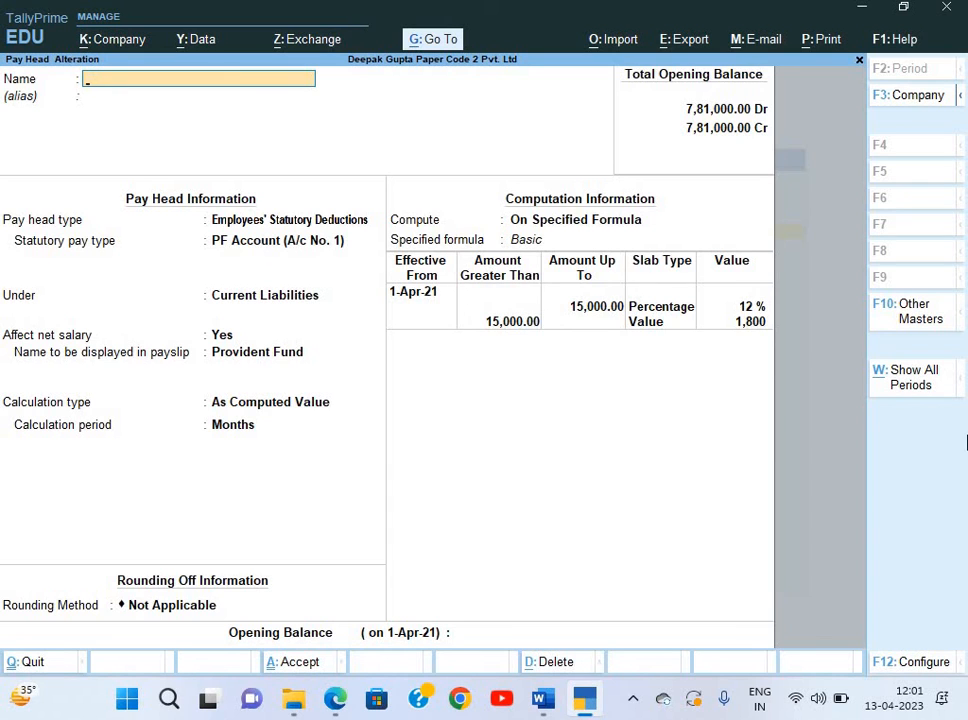
text(EMPLOYEE)
text('S CO)
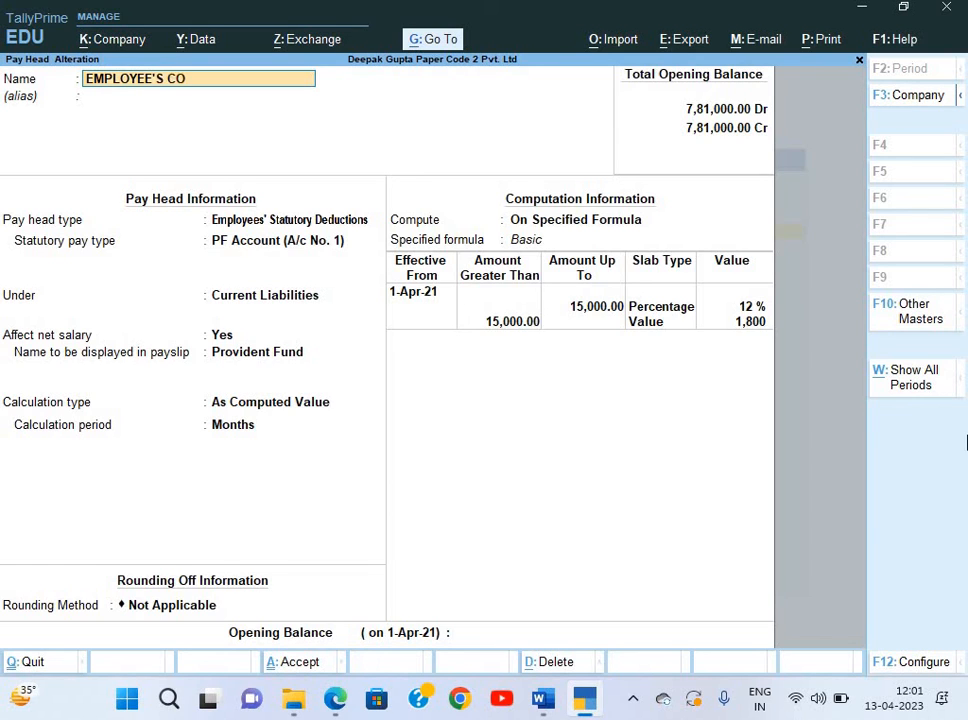
key(BackSpace)
key(BackSpace)
text(co)
key(BackSpace)
key(BackSpace)
text(cONT. TO Pf)
key(Return)
key(BackSpace)
key(BackSpace)
text(F)
key(Return)
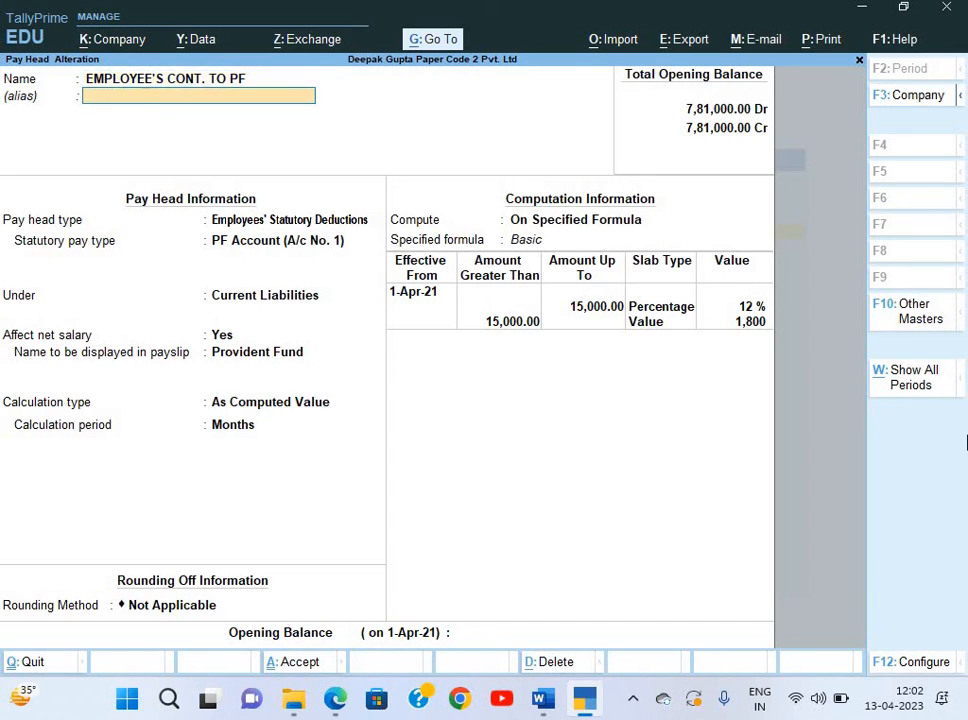
key(ctrl+a)
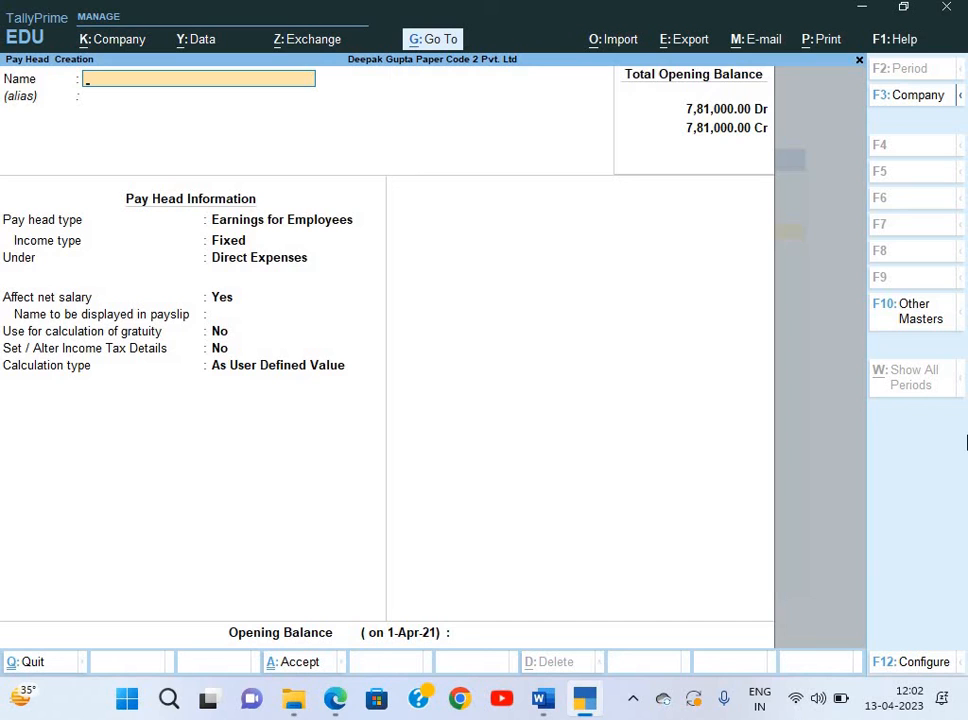
Begin a new pay head named Employer's Cont. to PF.
text(EM)
key(BackSpace)
key(BackSpace)
text(Employer's Cont.)
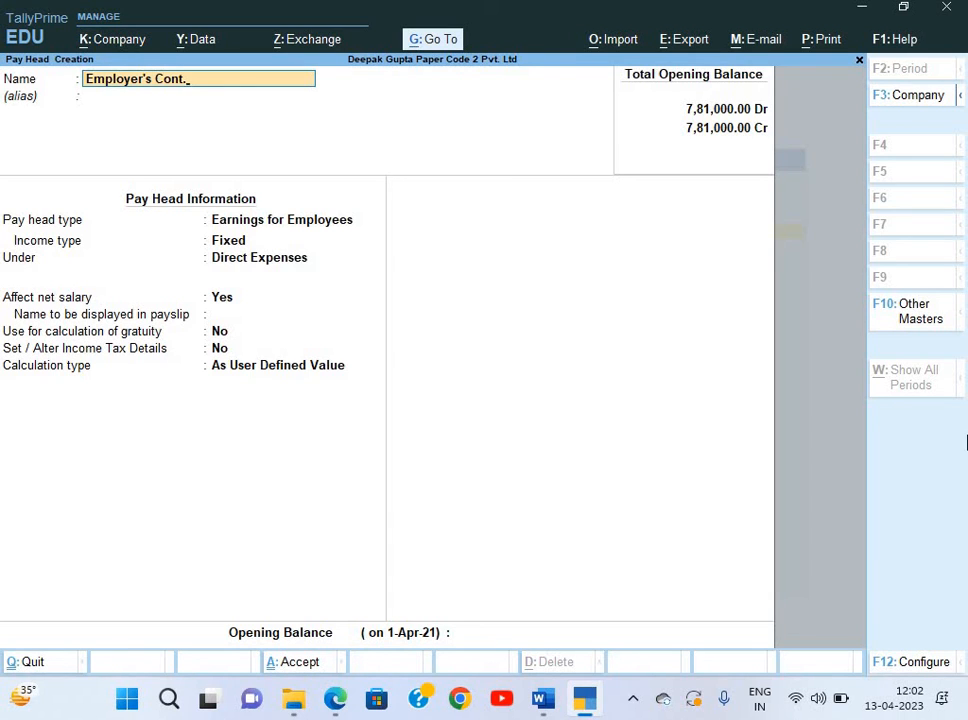
text( to PF)
Reword the new pay head's name to Employer's Cont. to EPS @8.33% and skip the alias.
key(Return)
key(BackSpace)
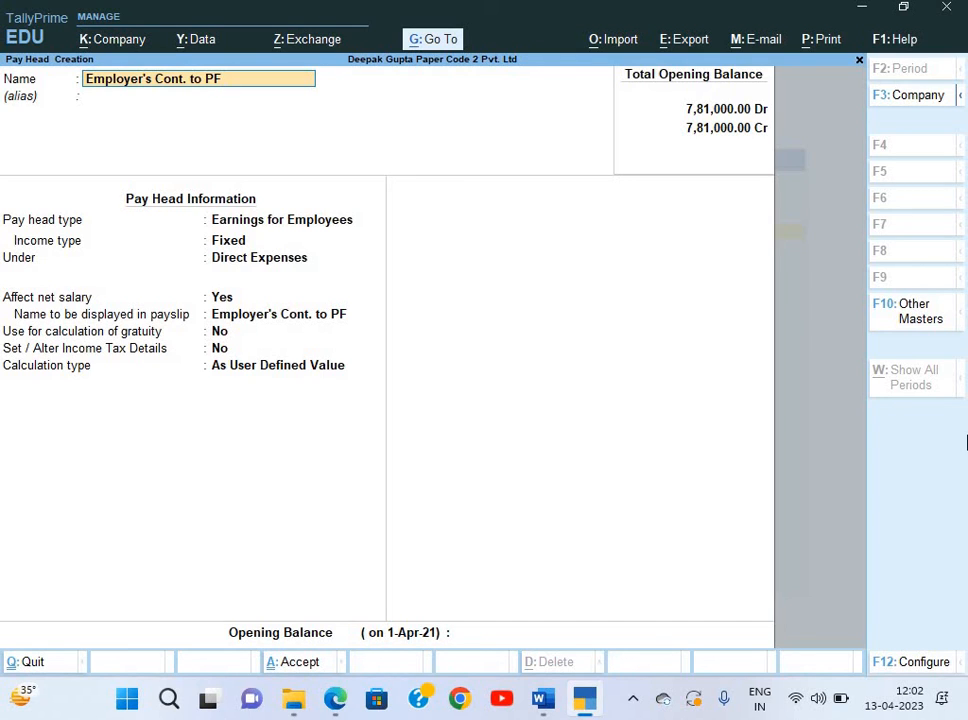
text(8.33)
key(BackSpace)
key(BackSpace)
key(BackSpace)
key(BackSpace)
key(BackSpace)
key(BackSpace)
key(BackSpace)
key(BackSpace)
text(EPS @8.33%)
key(Return)
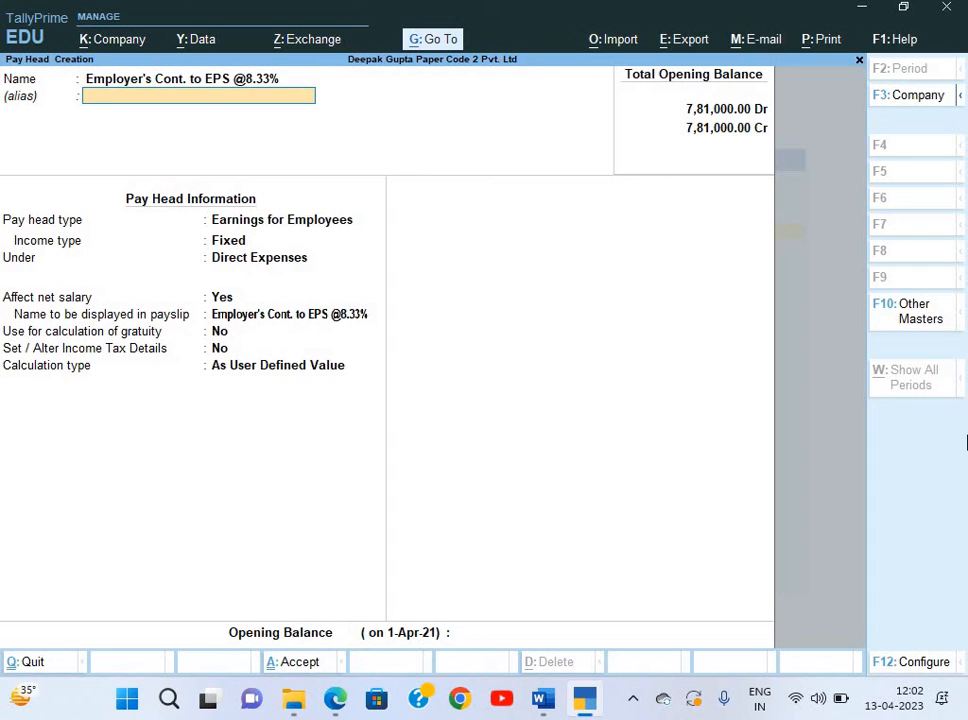
key(Return)
key(Down)
key(Down)
key(Down)
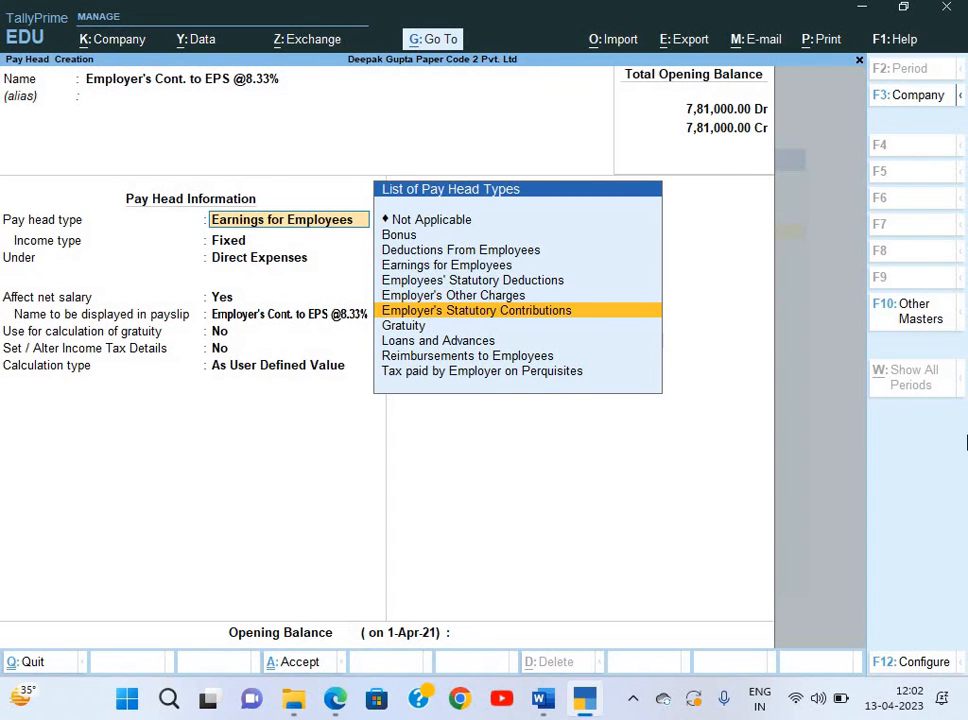
Make it an Employer's Statutory Contribution for EPS Account under Indirect Expenses, using a formula on Basic.
key(Return)
key(Down)
key(Down)
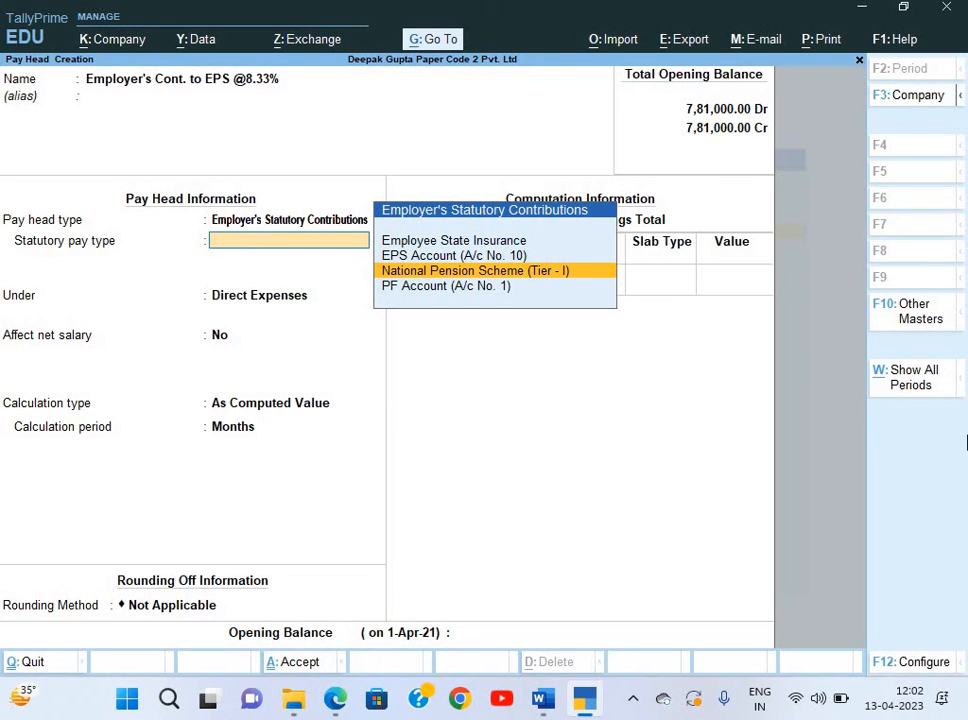
key(Up)
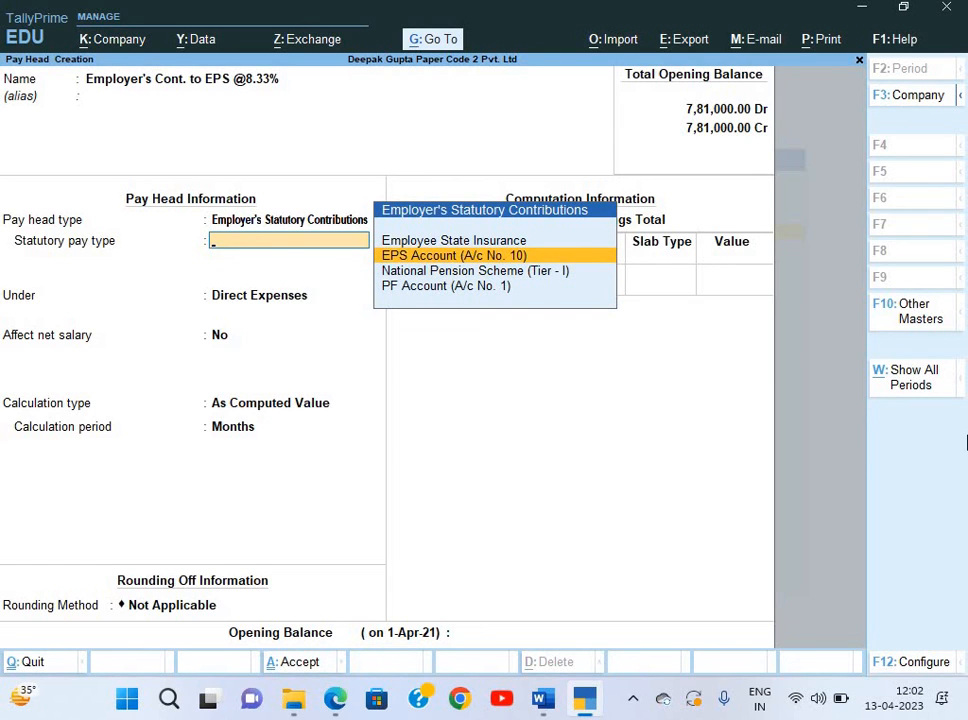
key(Return)
key(Down)
key(Down)
key(Down)
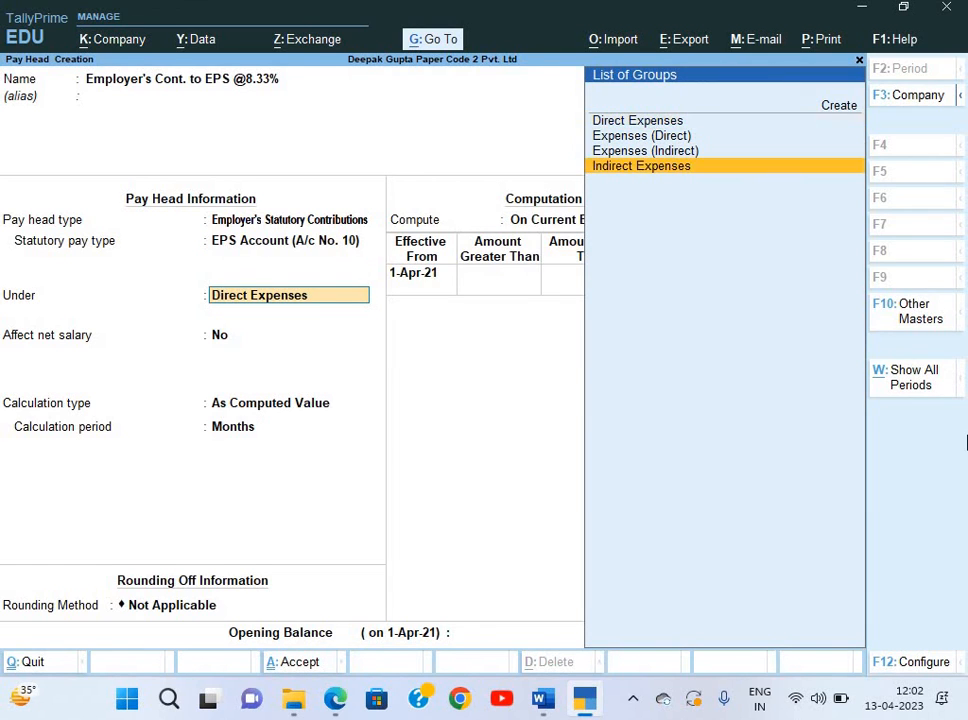
key(Return)
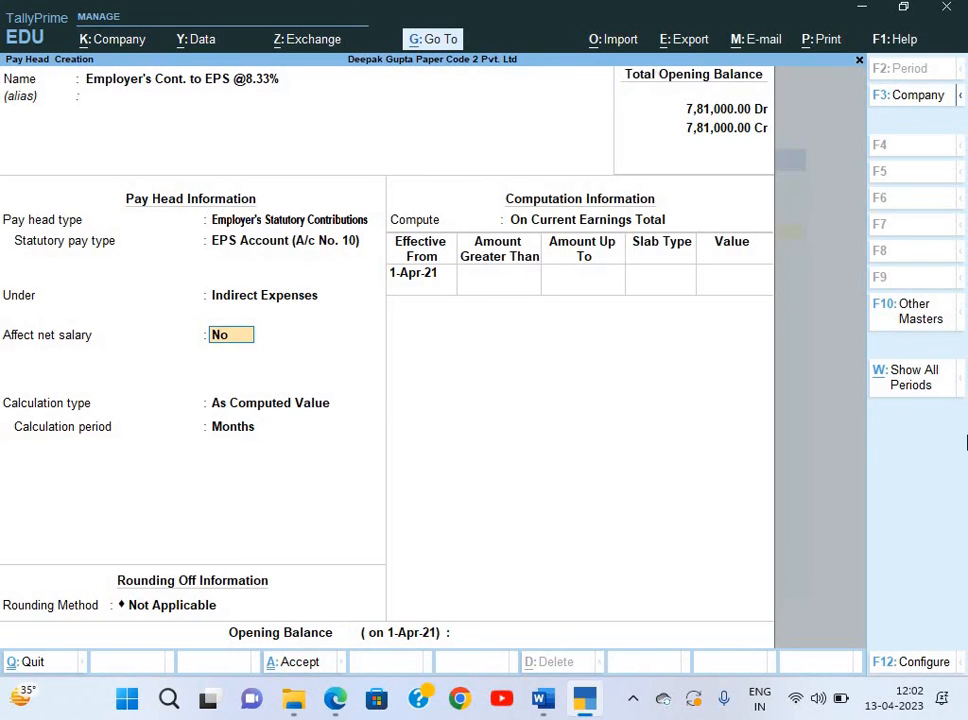
key(Return)
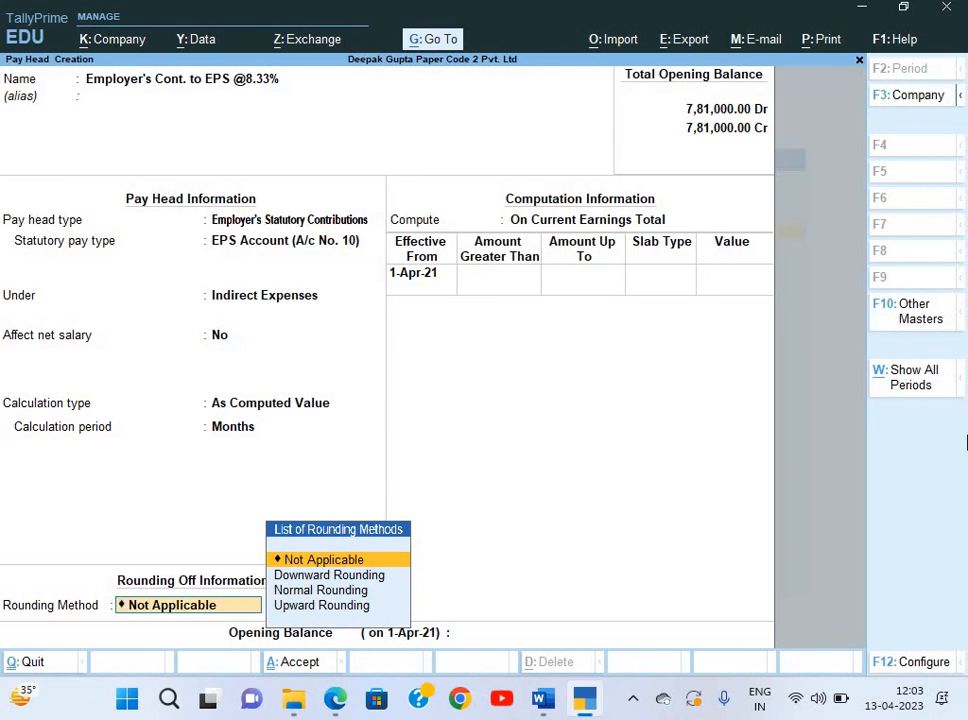
key(Return)
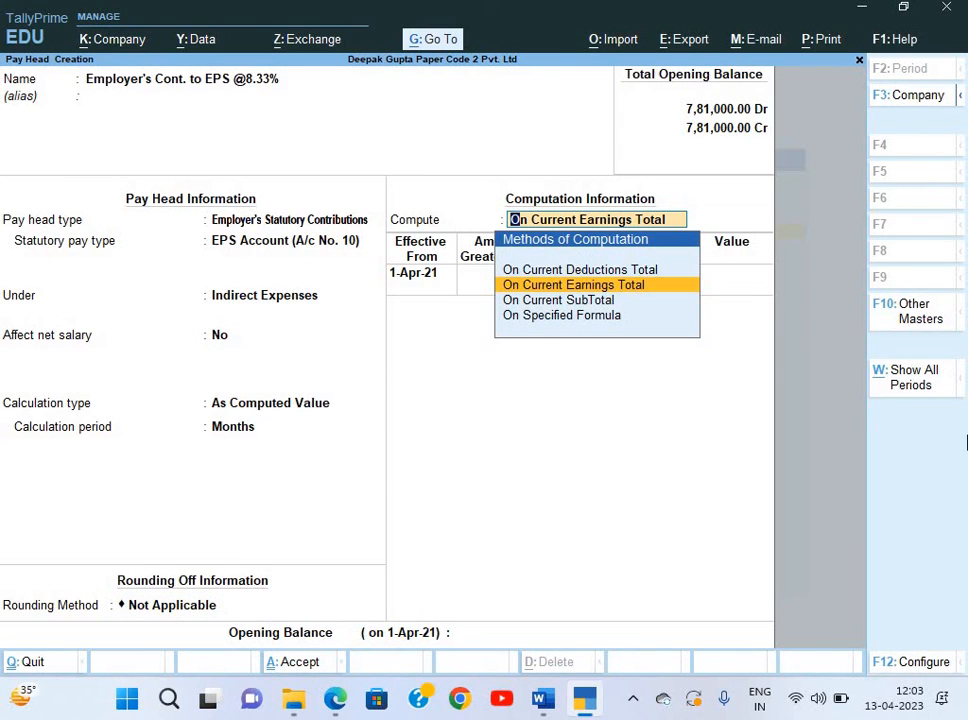
key(Down)
key(Down)
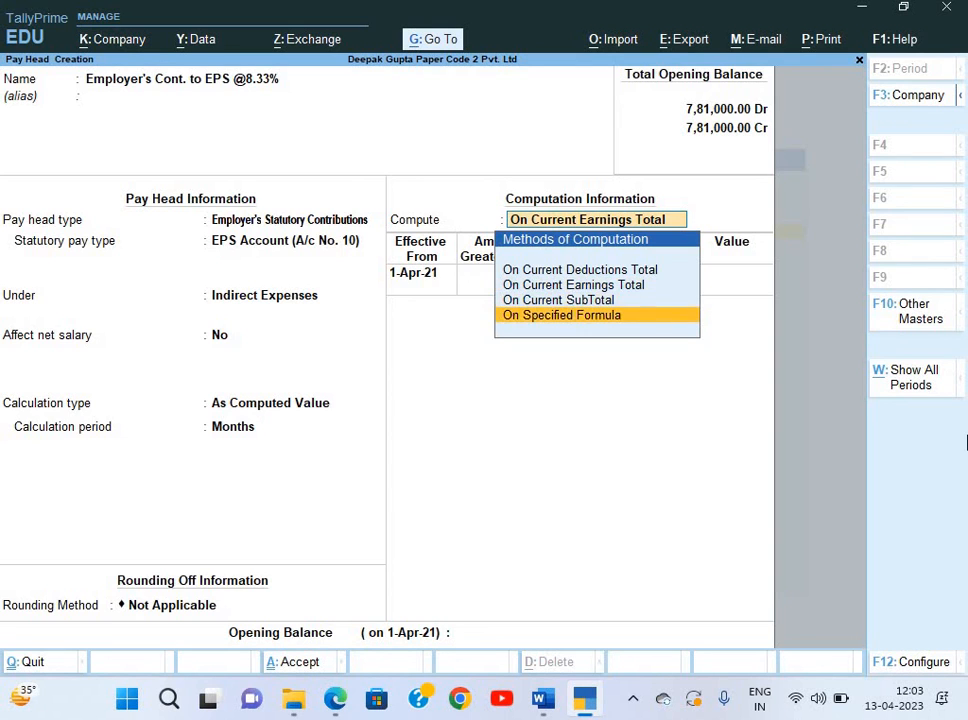
key(Return)
key(Return)
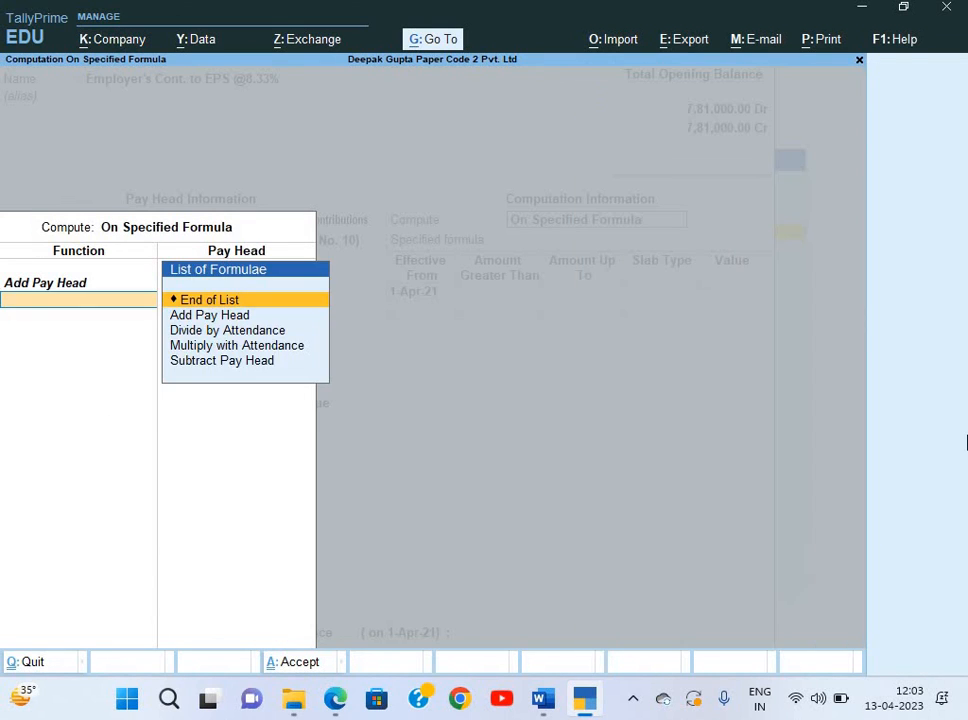
key(Return)
key(Return)
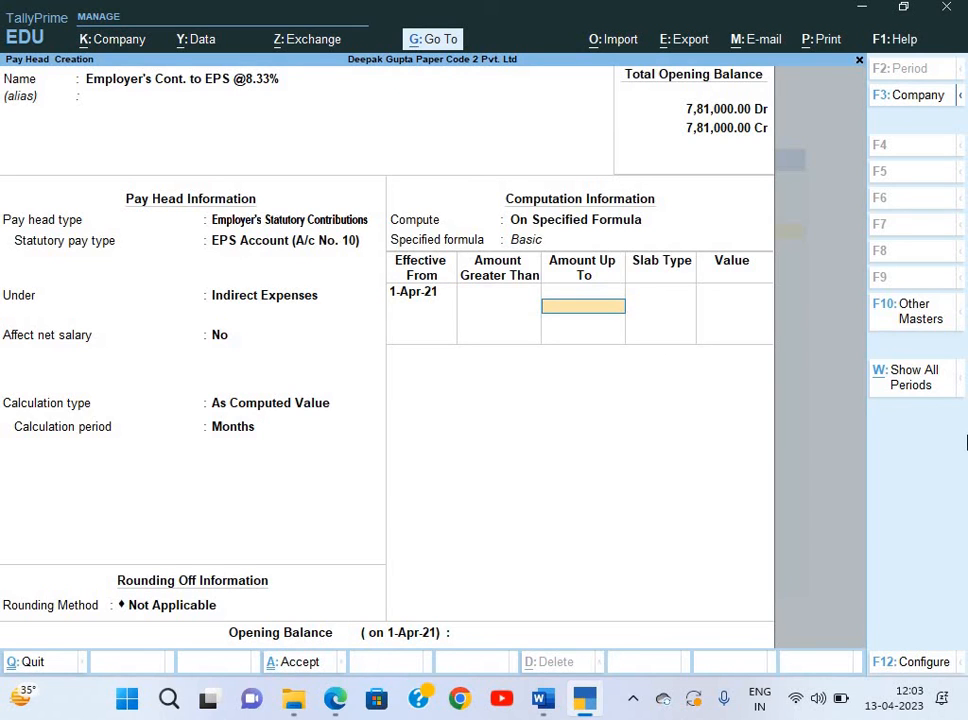
Add a first slab of 8.33 percent up to 15,000.
text(15,000)
key(Return)
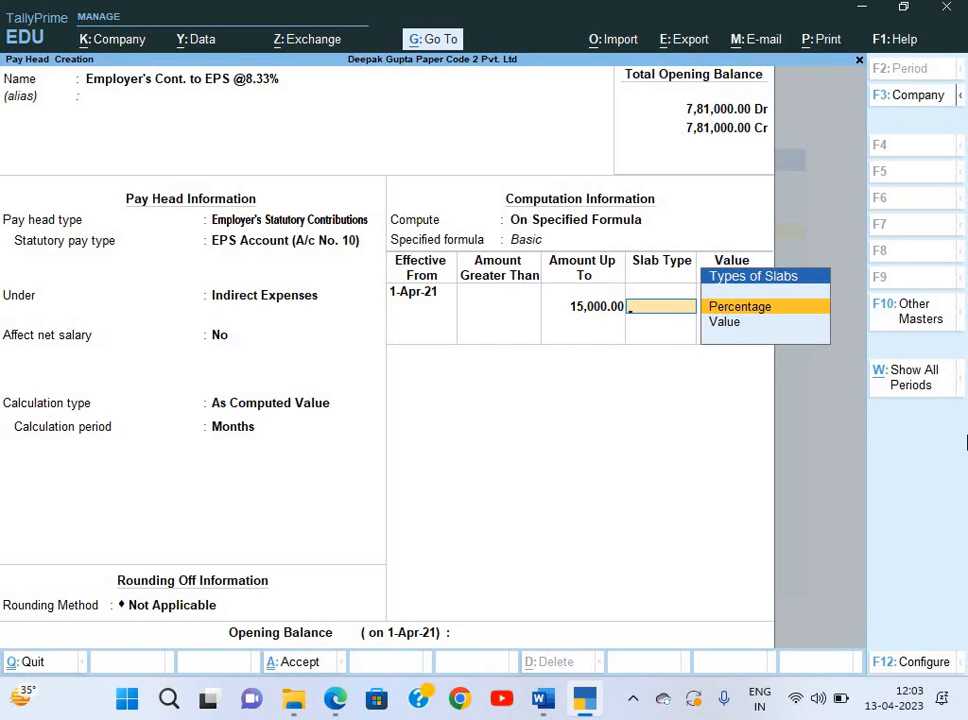
key(Return)
text(8)
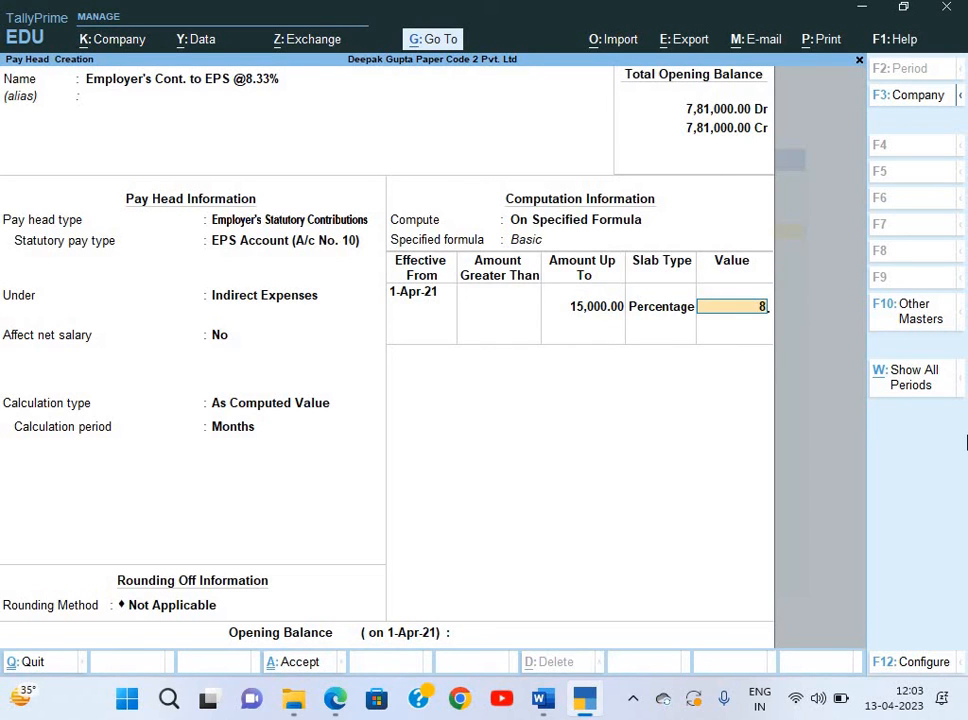
text(.33)
key(Return)
key(Return)
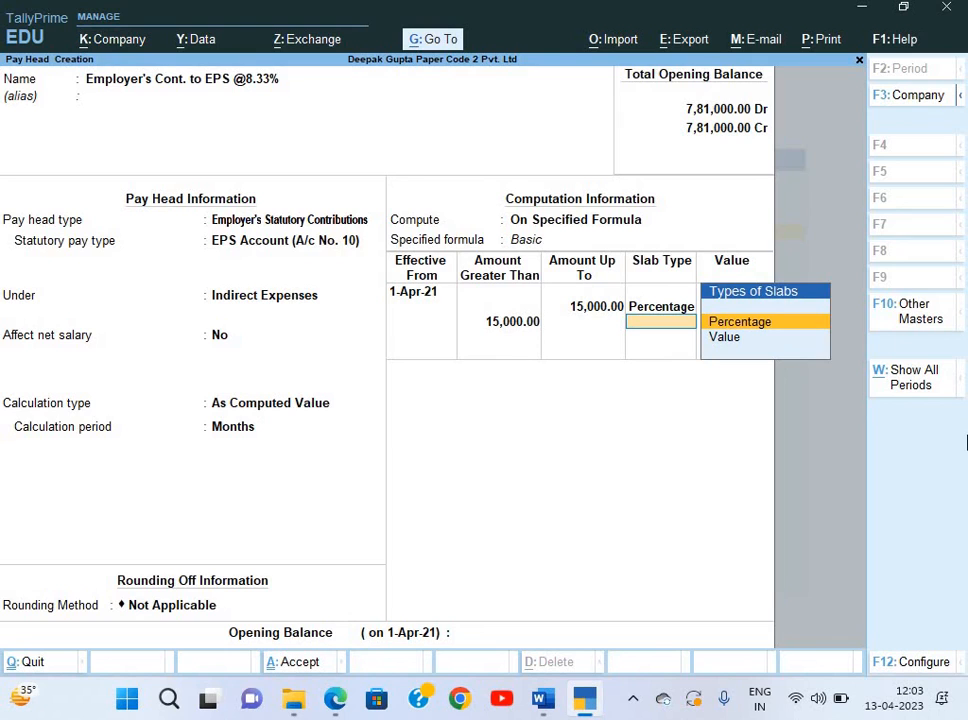
key(ctrl+n)
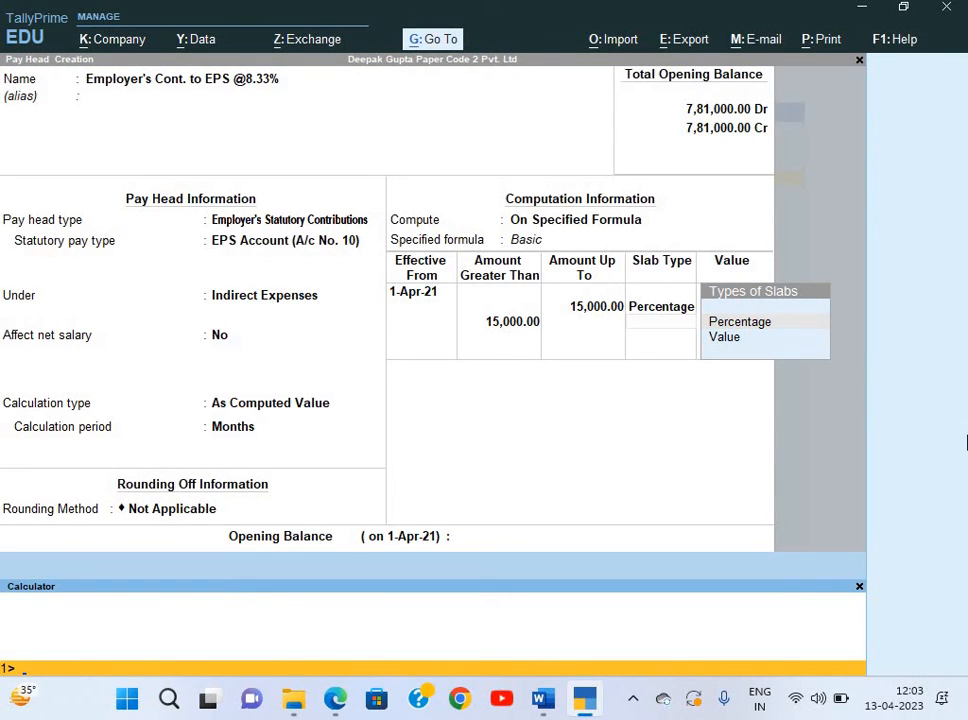
Calculate 8.33% of 15,000 and set the slab above 15,000 to a fixed value of 1,249.50.
text(15000*8.33%)
key(Return)
key(alt+Tab)
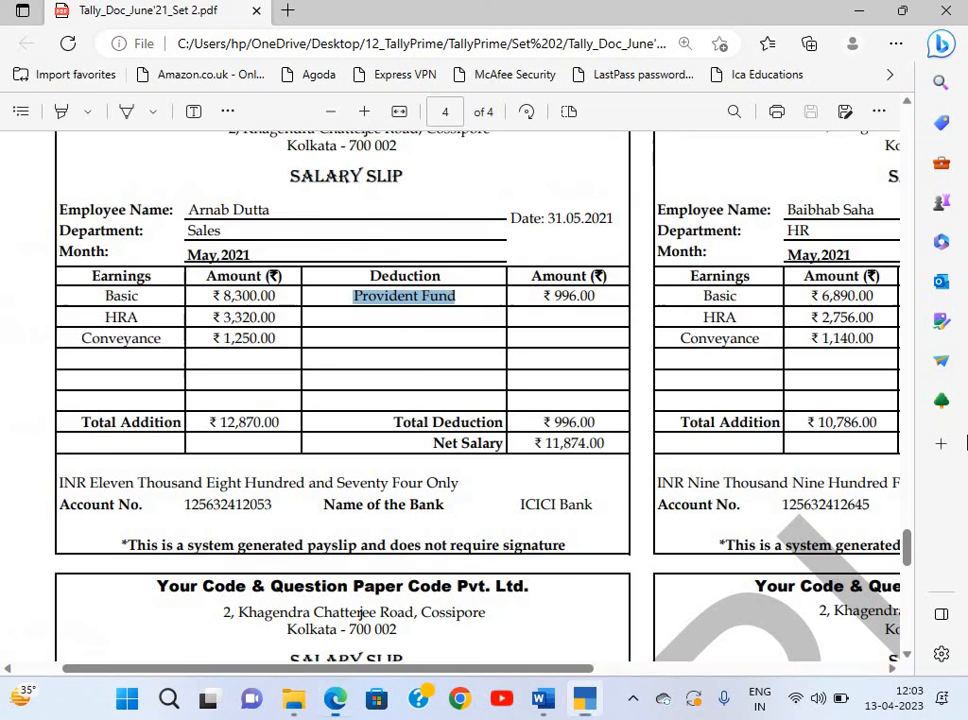
key(alt+Tab)
key(ctrl+m)
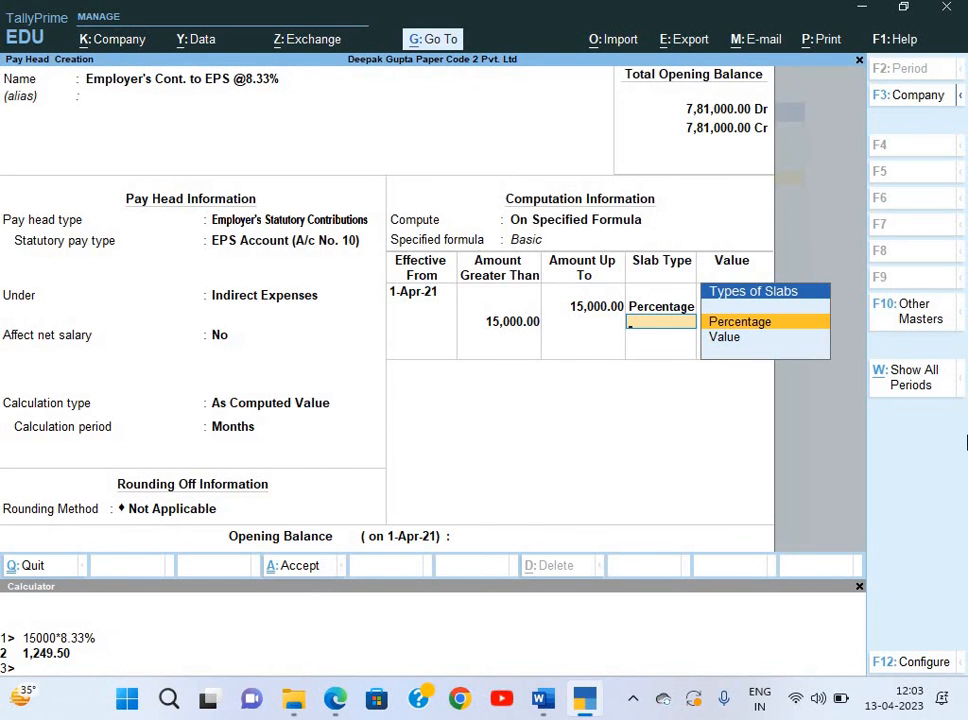
key(Down)
key(Return)
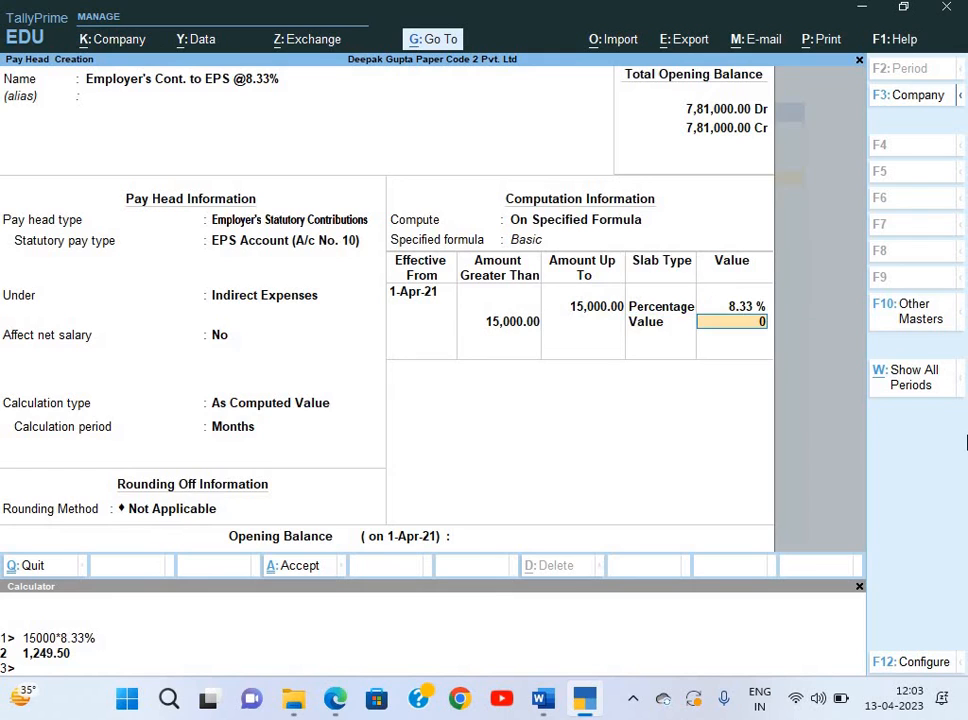
text(1,)
text(249.)
text(50)
key(Return)
key(Return)
key(Return)
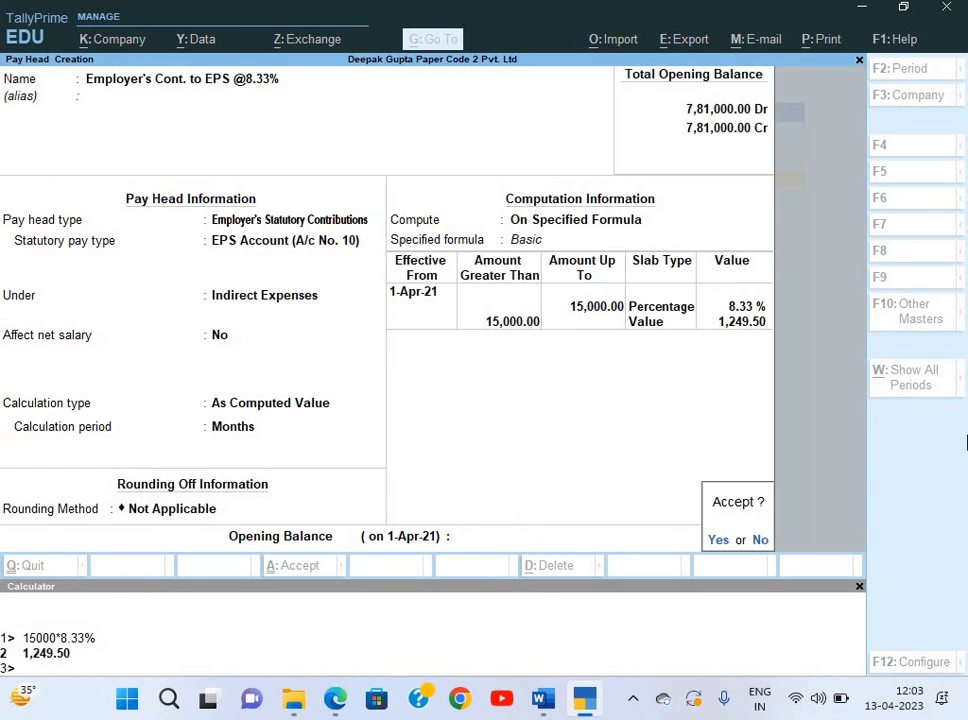
key(Return)
Name the pay head Employer's Cont. to EPF @3.67% and make it an employer's statutory contribution.
text(Employer)
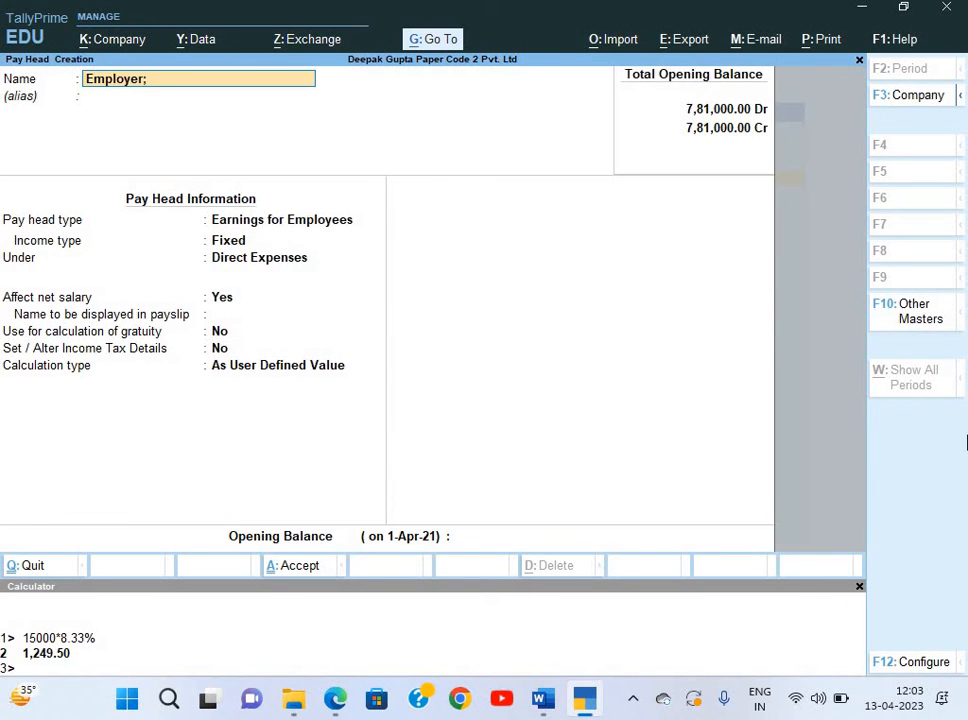
text('s)
text( Cont. Tpo)
key(BackSpace)
key(BackSpace)
key(BackSpace)
text(to EPF @)
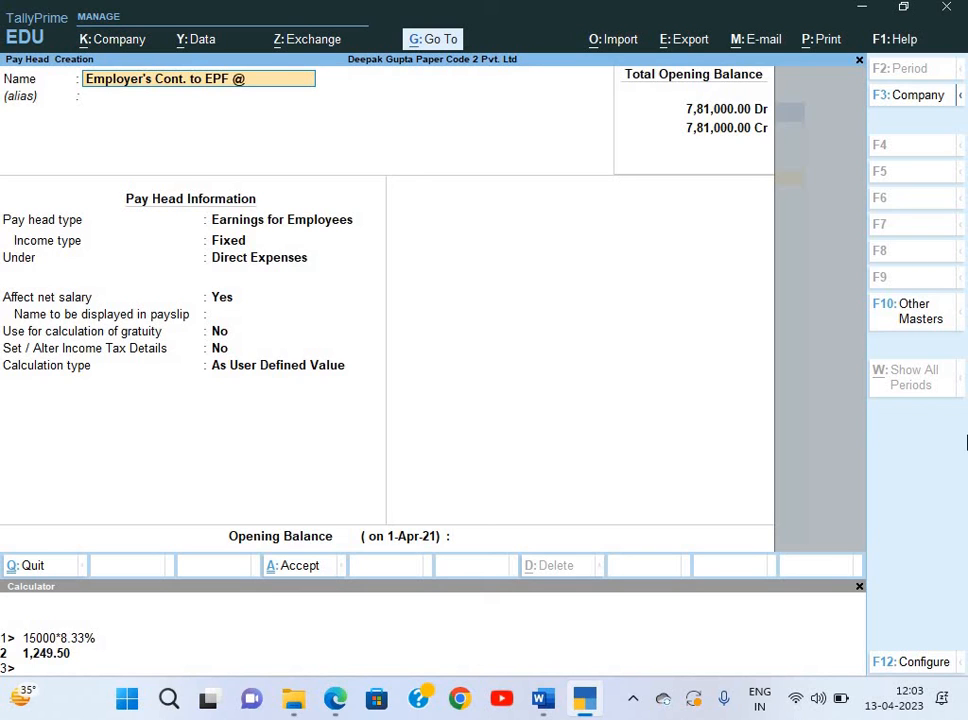
text(3.67)
key(Return)
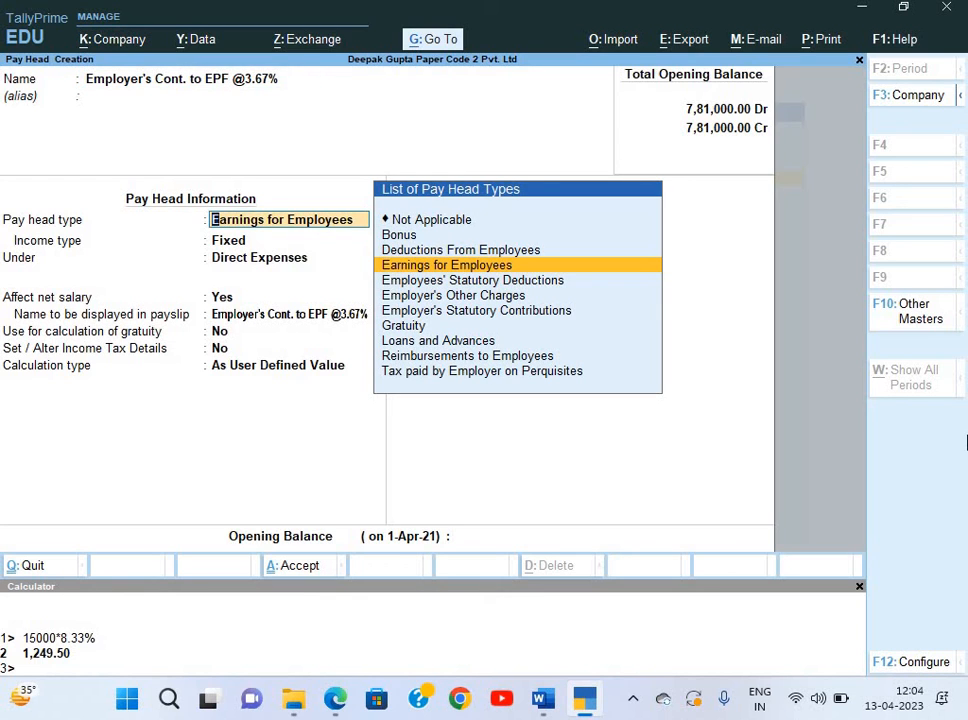
key(Down)
key(Down)
key(Down)
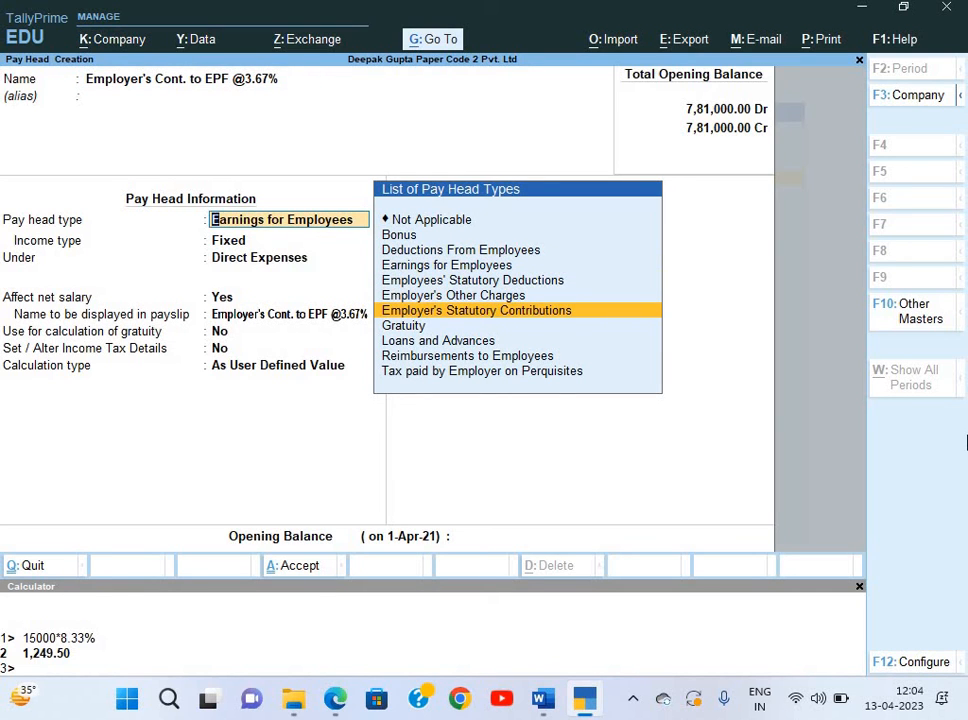
key(Return)
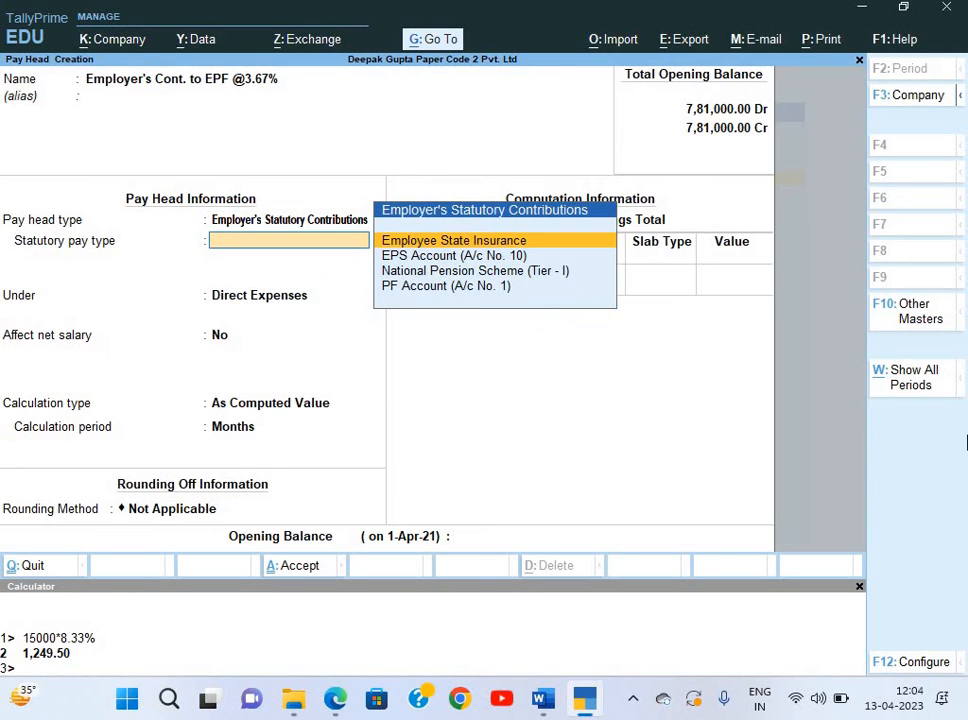
Set PF Account (A/c No. 1), Indirect Expenses, no net-salary effect, and On Specified Formula computation.
key(Down)
key(Down)
key(Down)
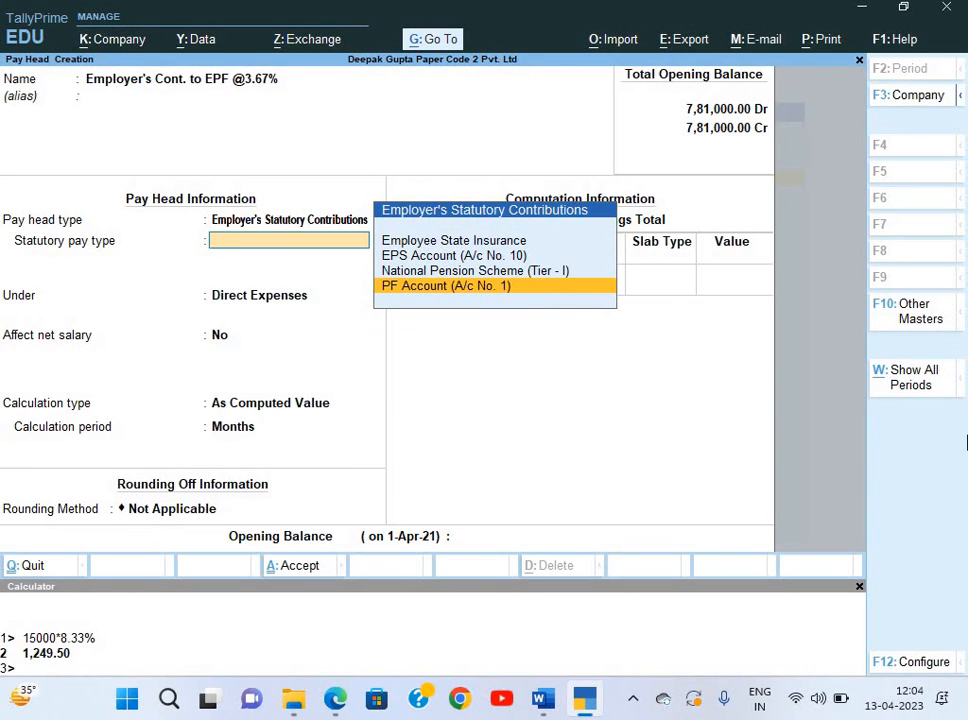
key(Return)
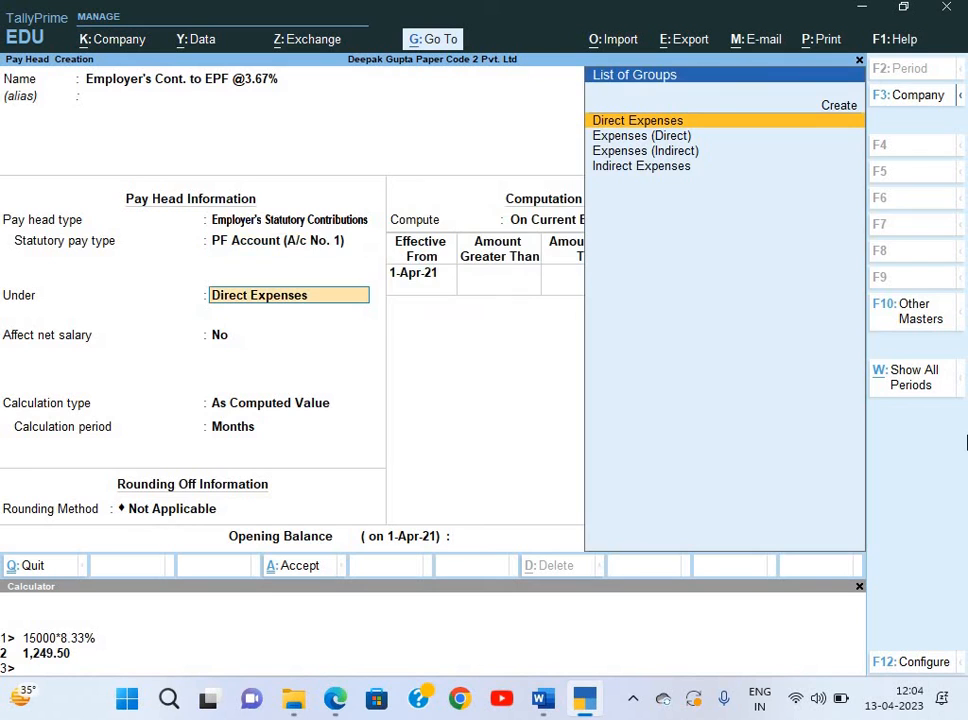
key(Down)
key(Down)
key(Down)
key(Return)
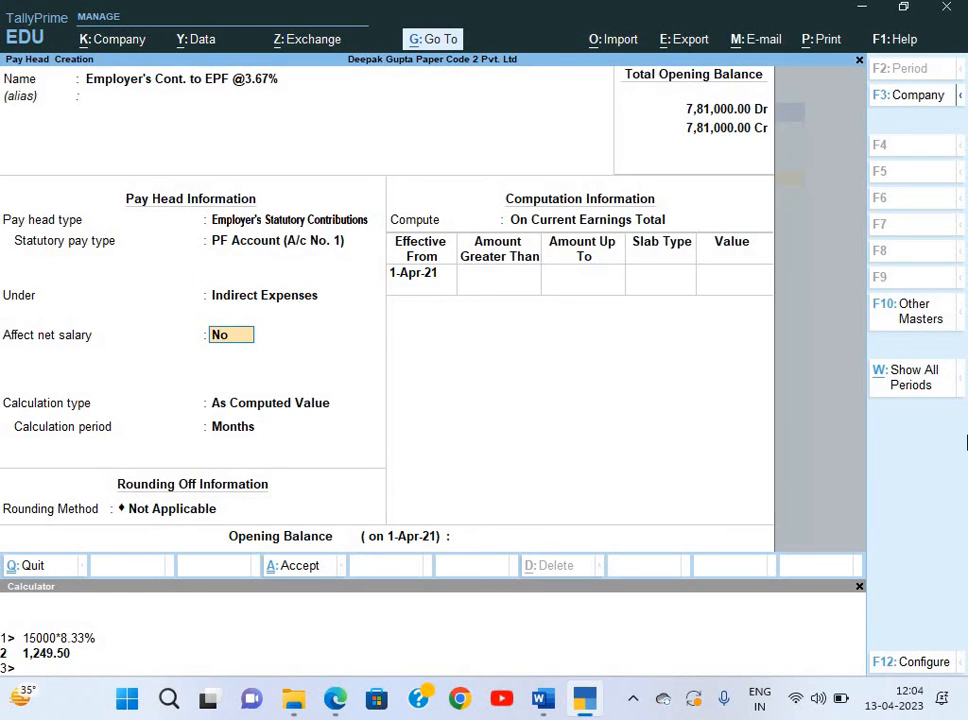
key(Return)
key(Return)
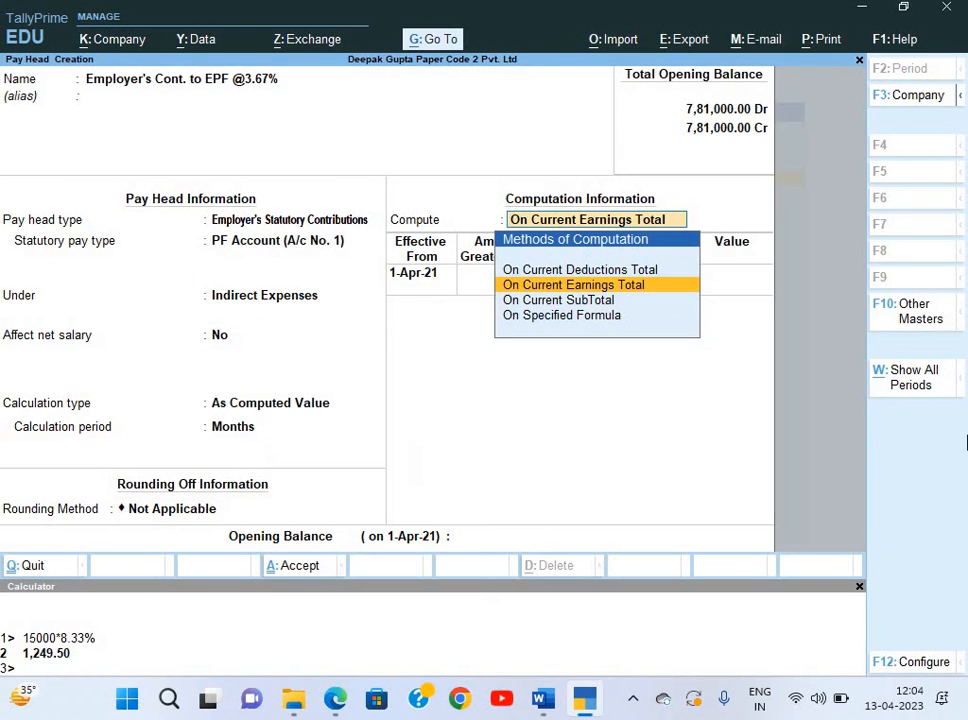
key(Down)
key(Down)
key(Return)
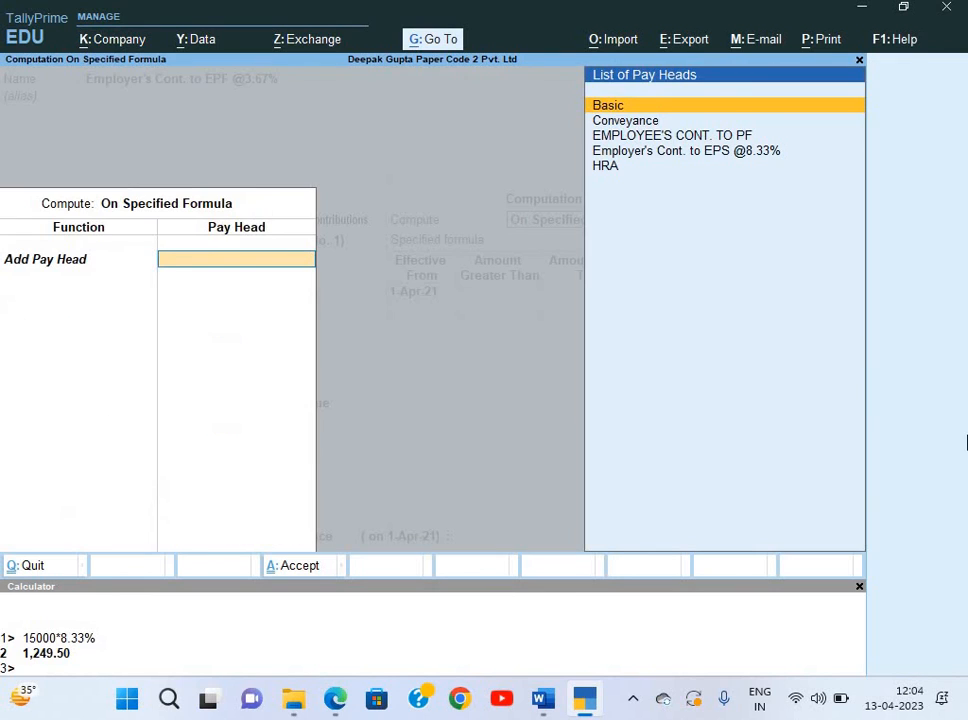
Build the formula EMPLOYEE'S CONT. TO PF minus Employer's Cont. to EPS @8.33%.
key(Down)
key(Down)
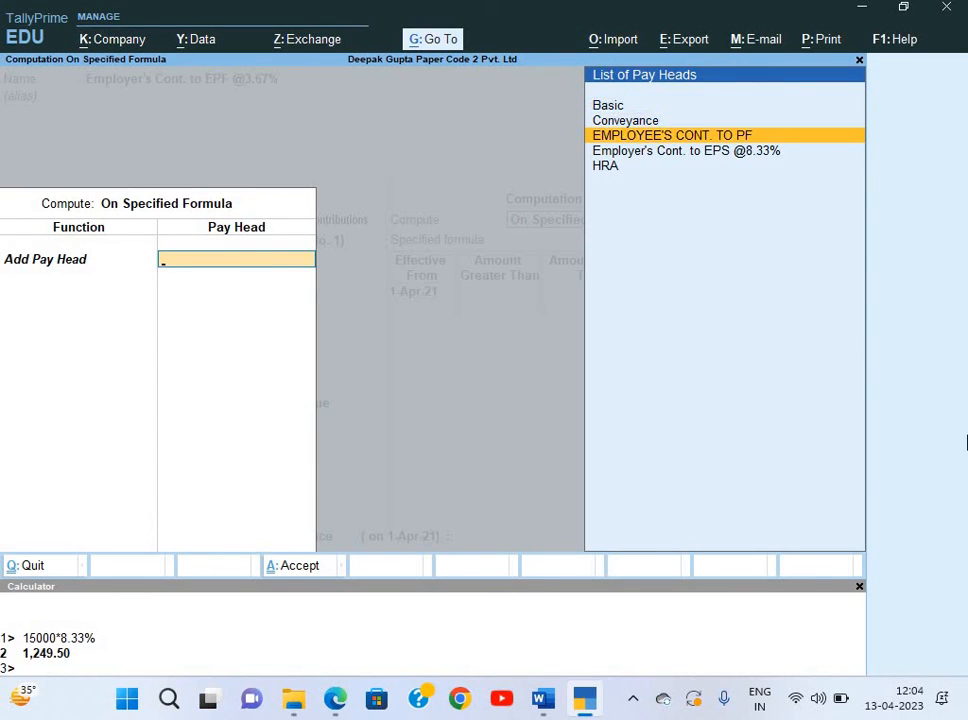
key(Return)
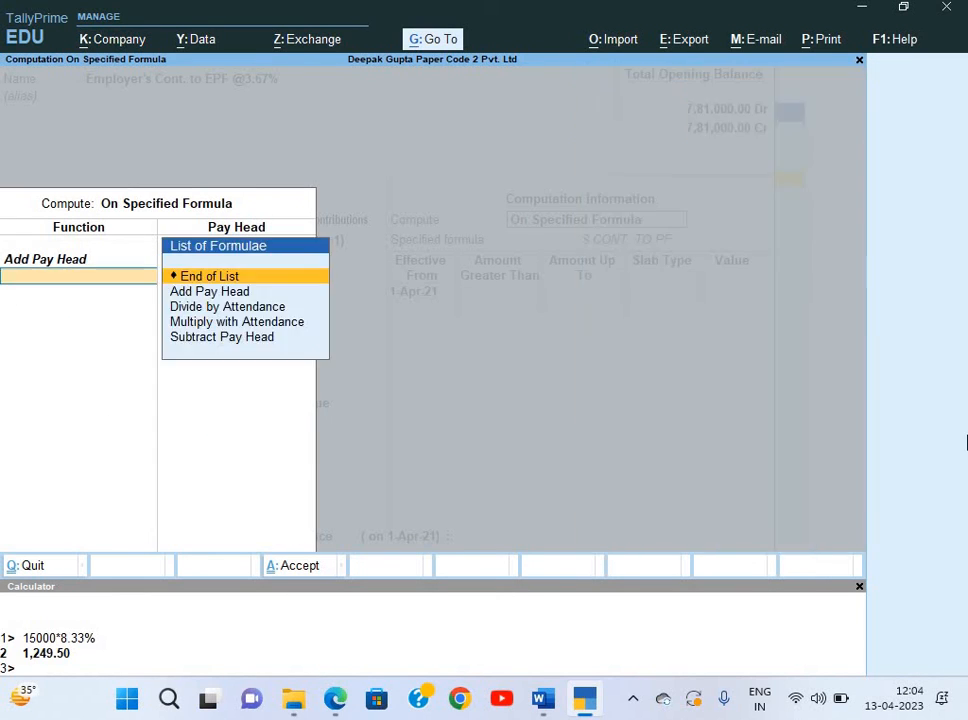
key(Down)
key(Down)
key(Down)
key(Down)
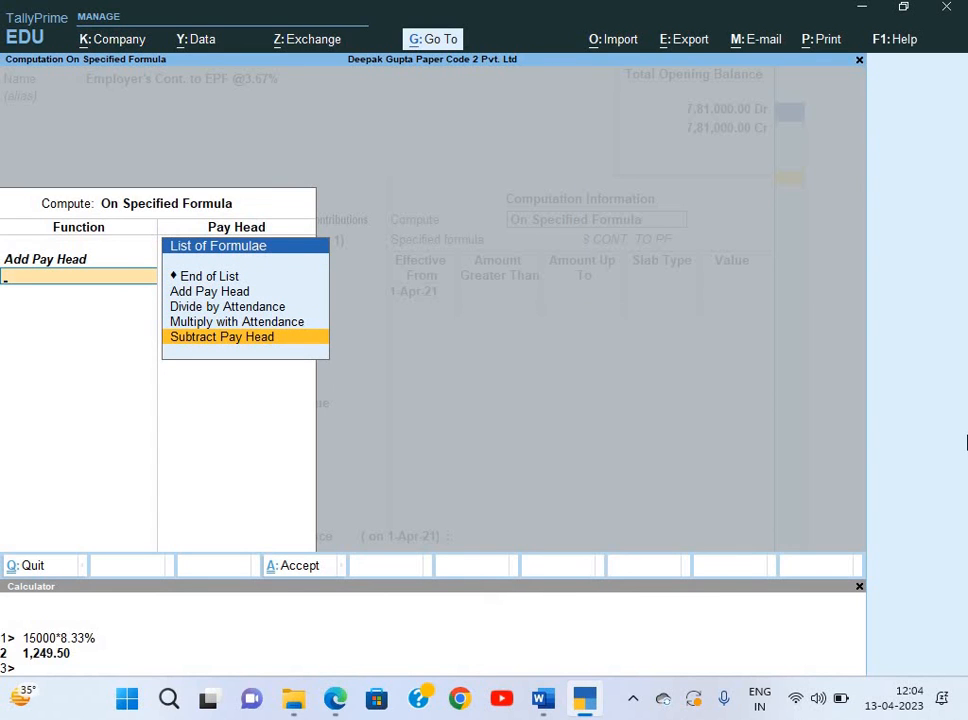
key(Return)
key(Down)
key(Down)
key(Down)
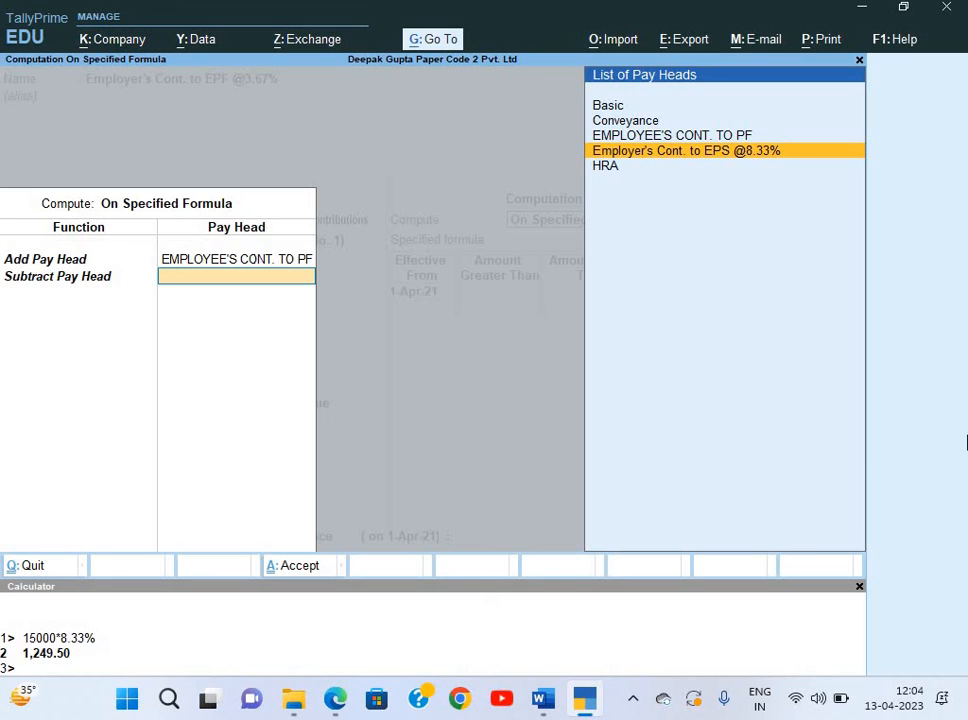
key(Up)
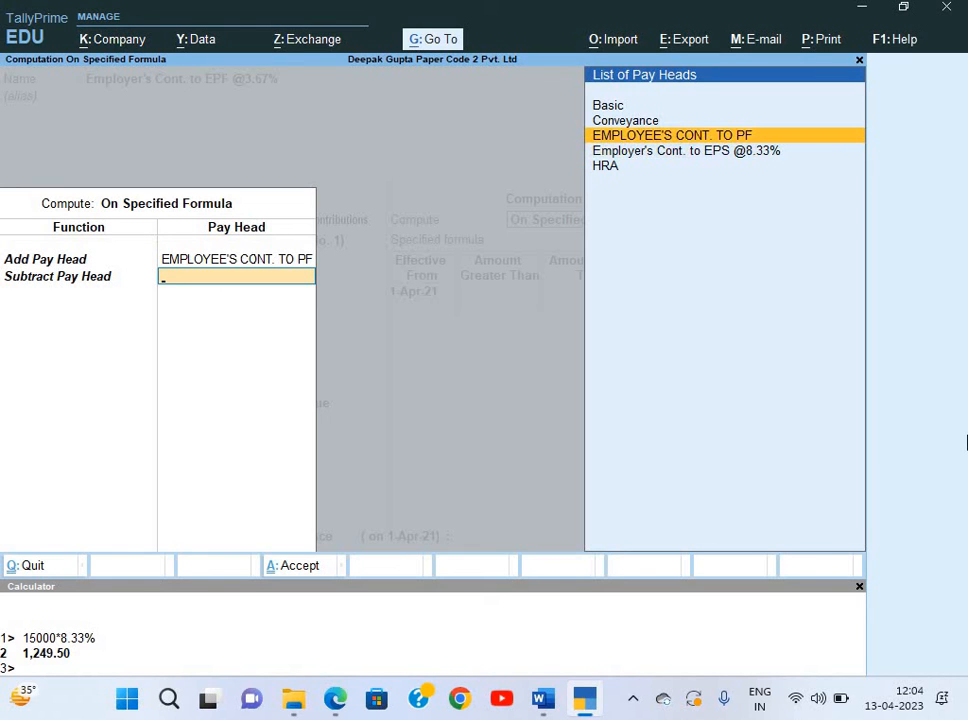
key(Down)
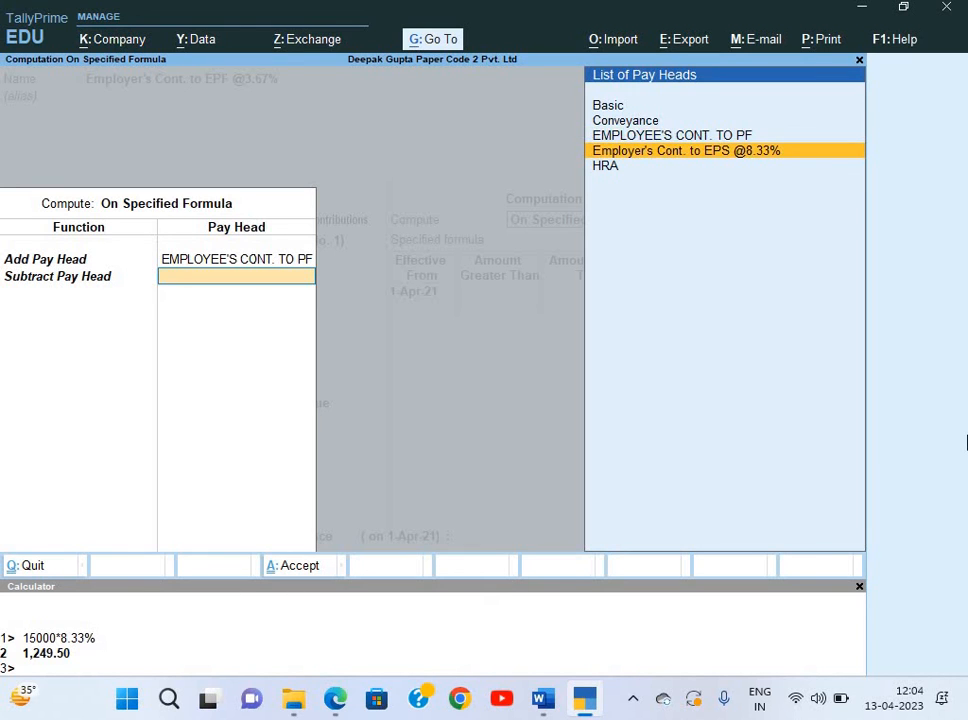
key(Return)
key(Return)
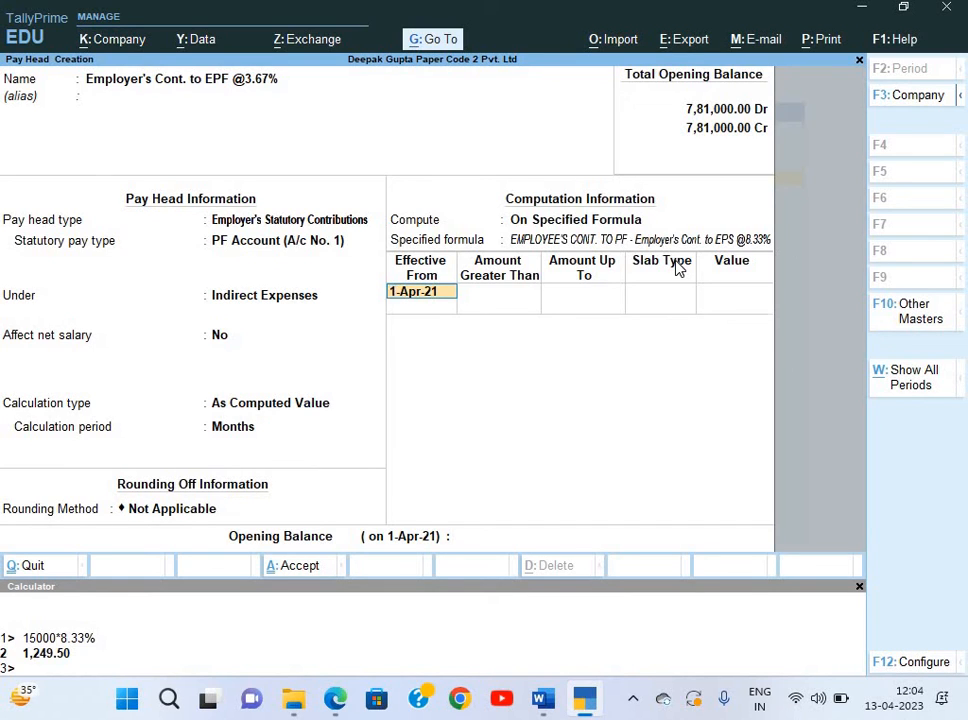
Set a 100% slab from 1-Apr-21 with no upper limit and save the pay head.
key(Return)
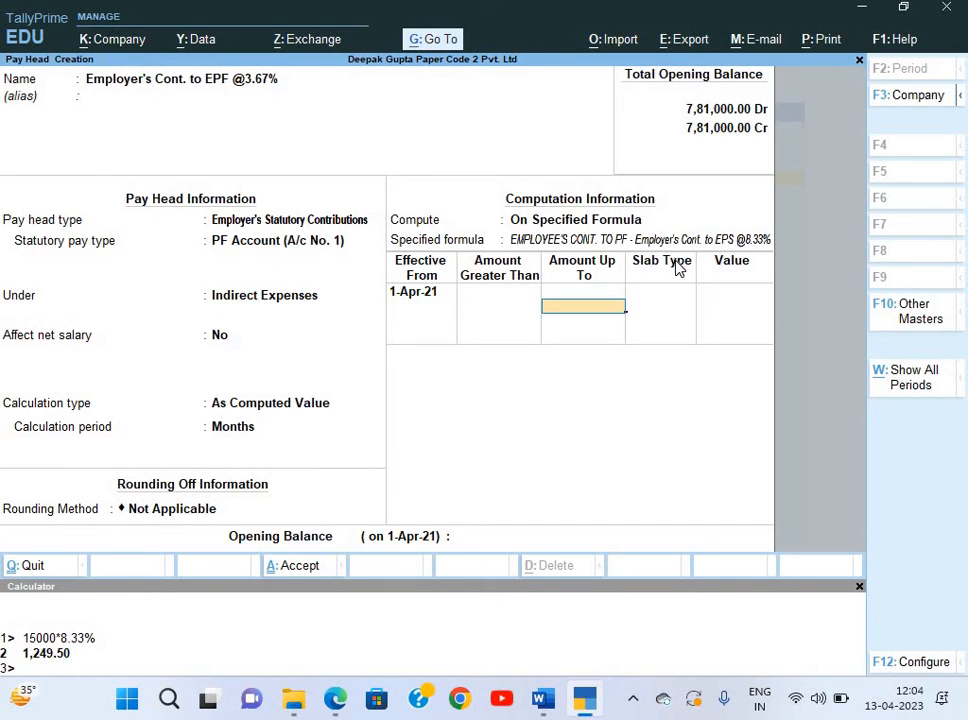
key(Return)
key(Return)
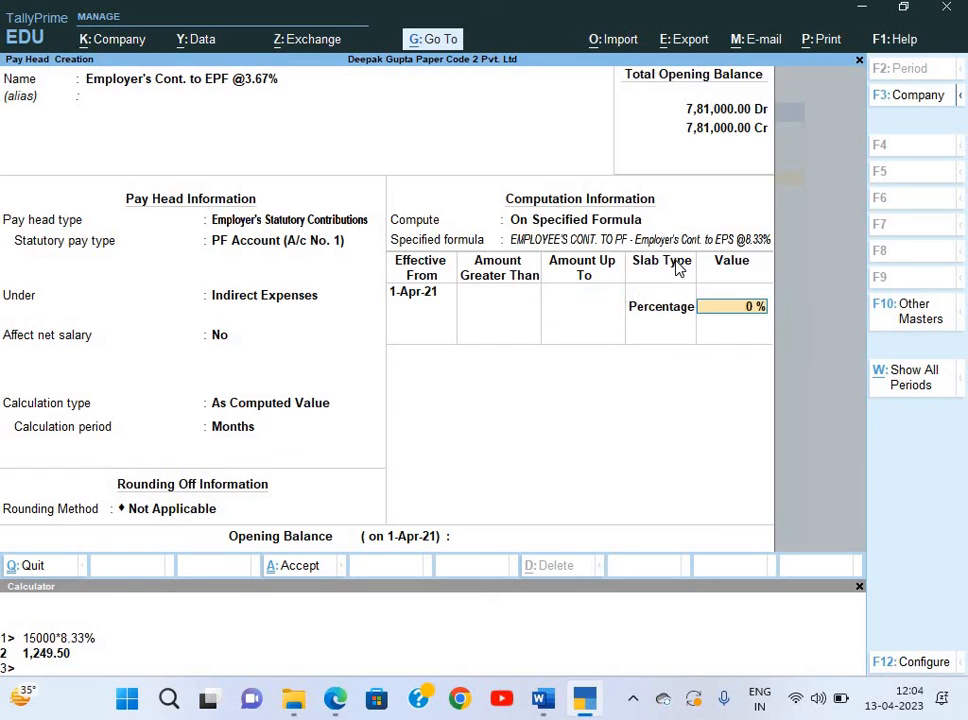
text(100)
key(Return)
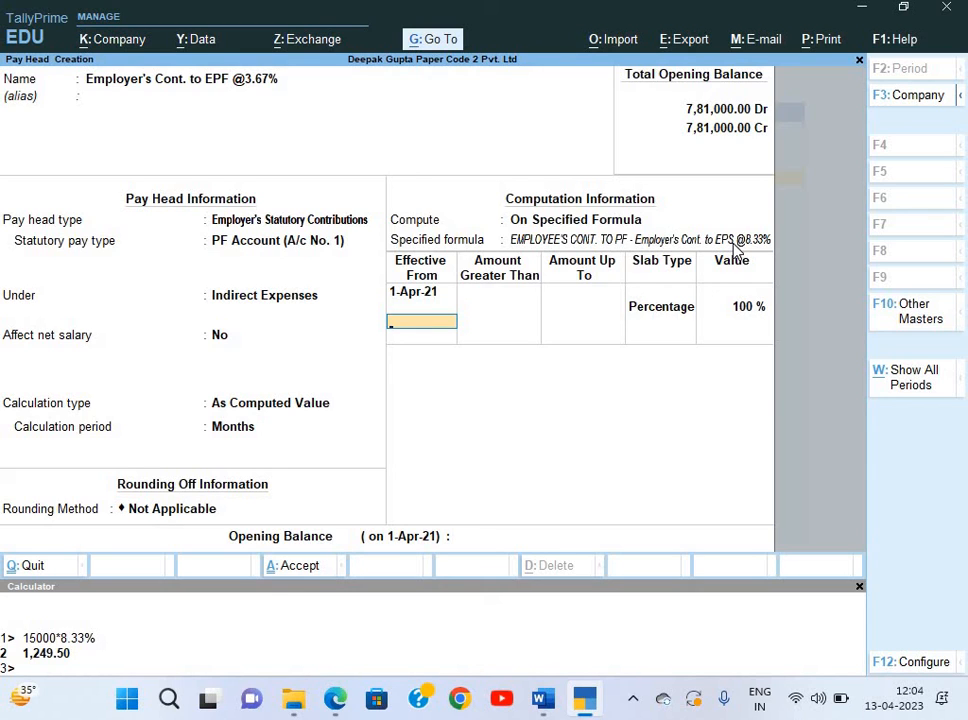
key(Return)
key(Return)
key(Return)
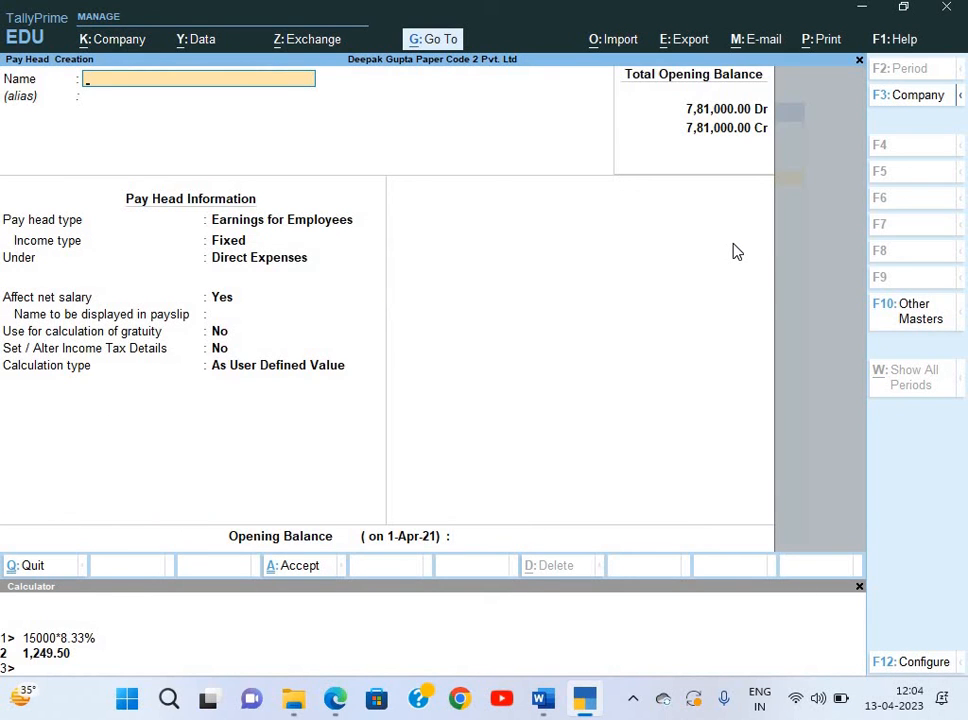
Name the new pay head 'PF Admin Charge @0.5%'.
text(PF Admin Charge)
key(Return)
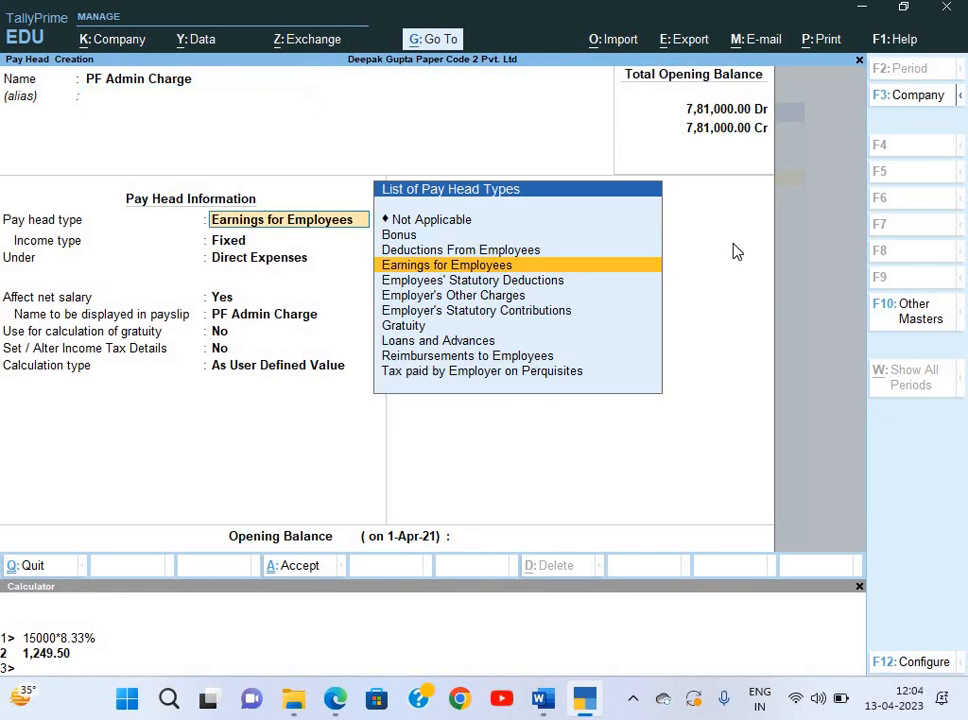
key(BackSpace)
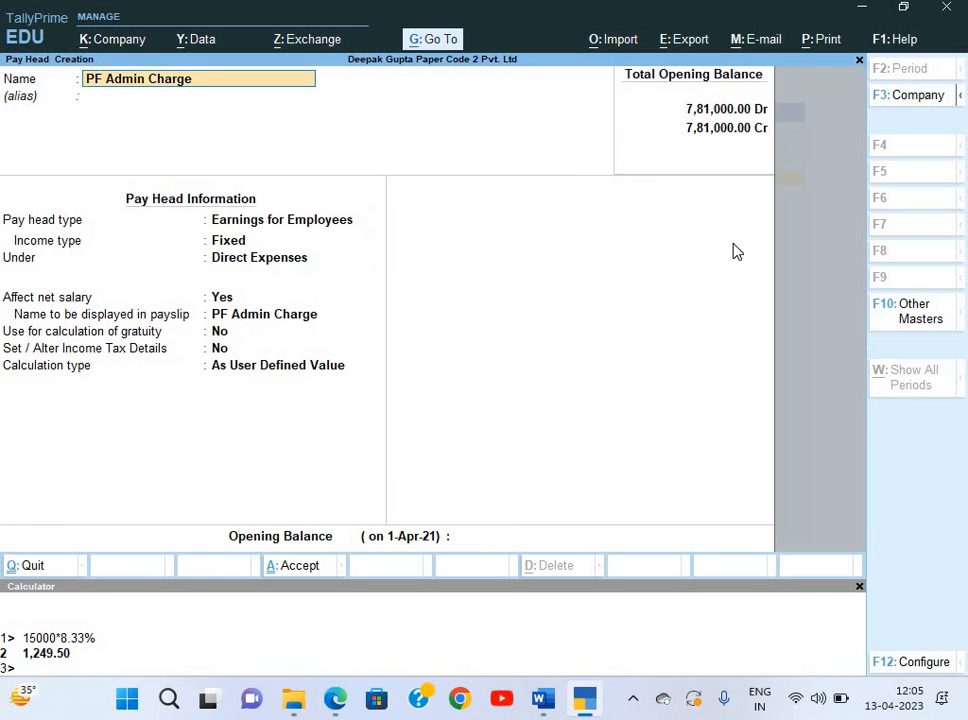
text(@0.5%)
key(Return)
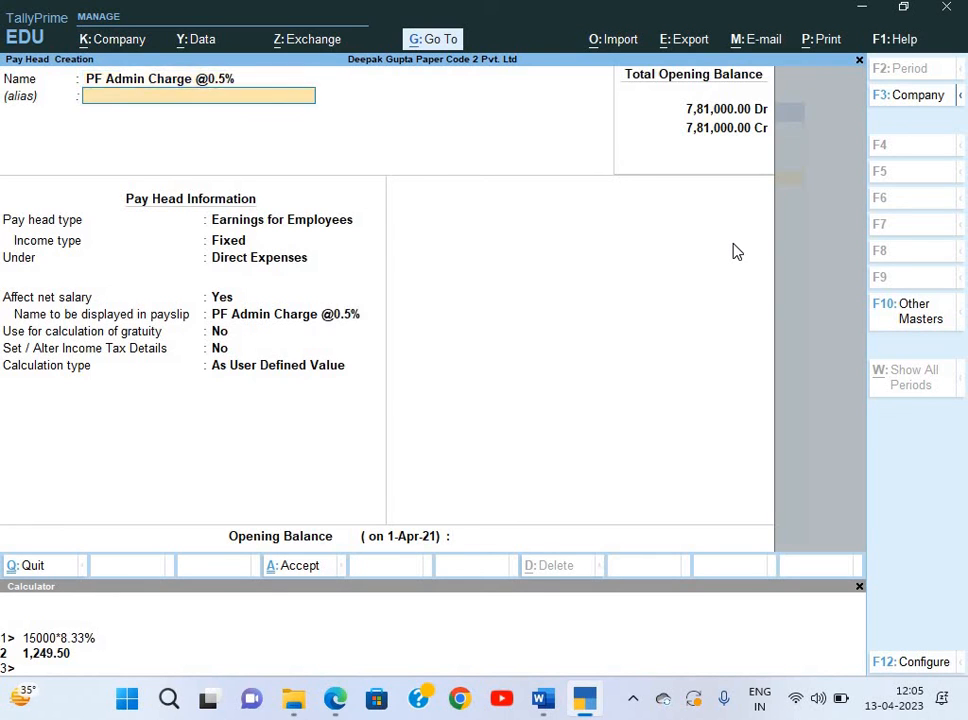
key(Return)
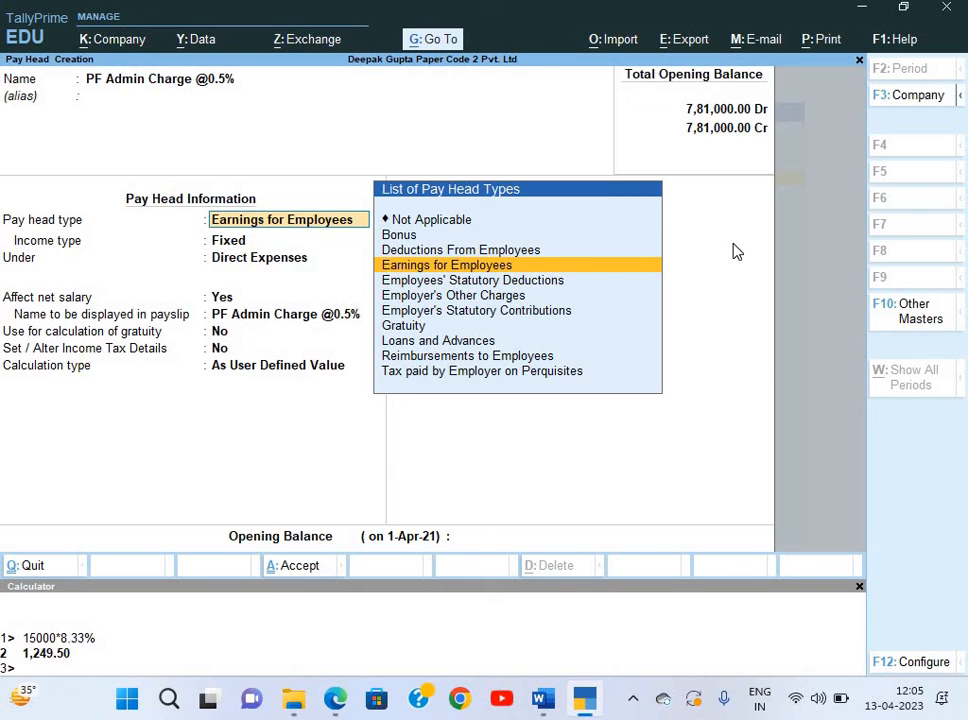
Make it Employer's Other Charges, Admin Charges (A/c No. 2), under Current Liabilities, at 0.5%, and save.
key(Up)
key(Up)
key(Up)
key(Down)
key(Down)
key(Down)
key(Down)
key(Down)
key(Down)
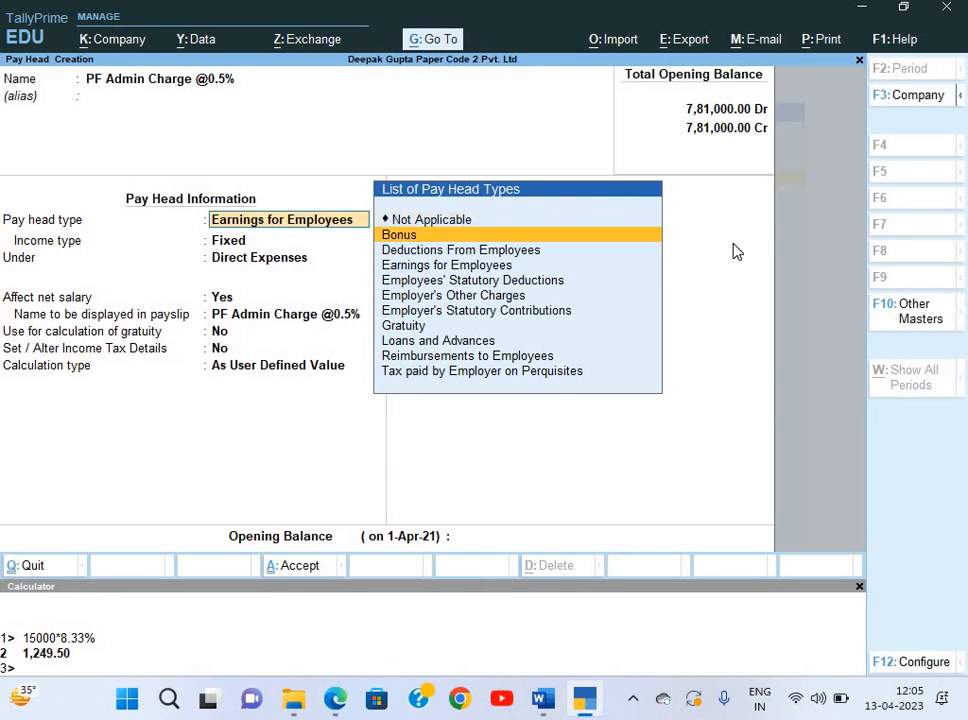
key(Up)
key(Return)
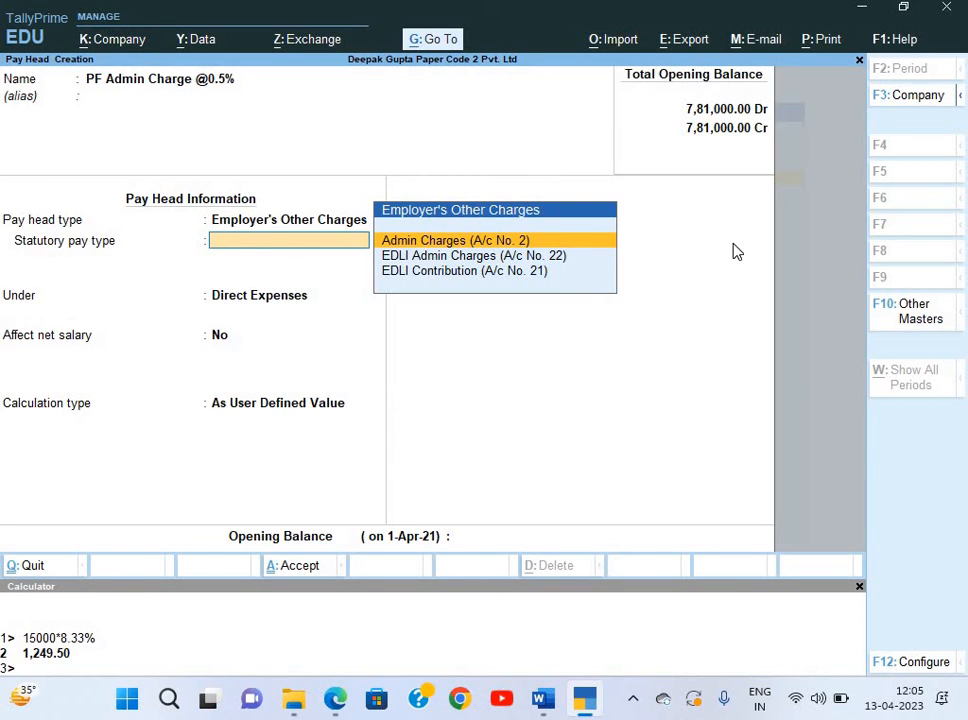
key(Return)
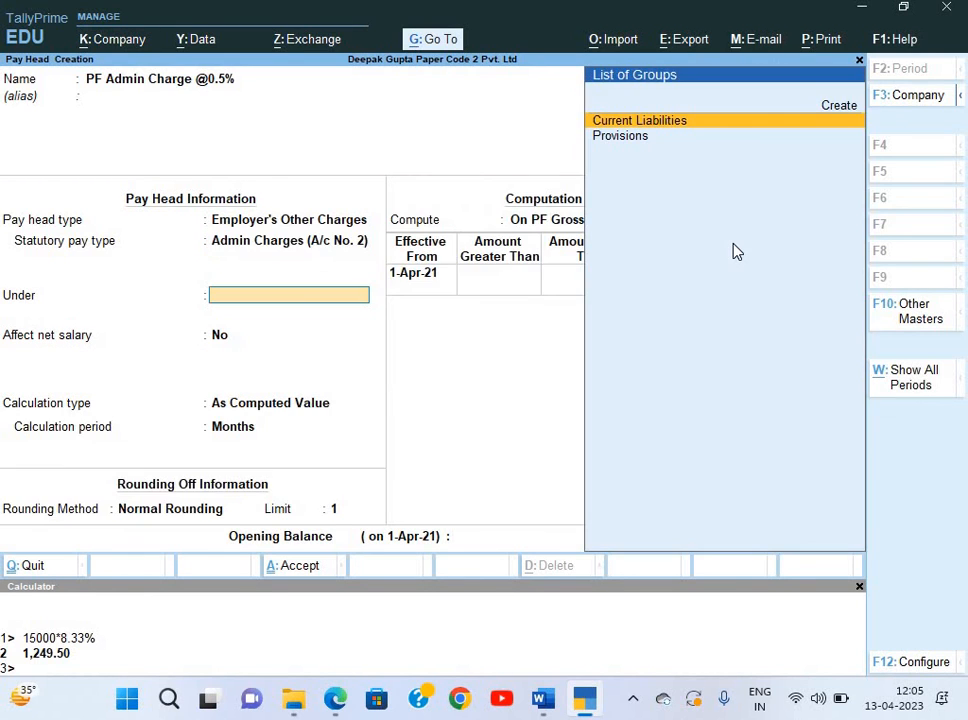
key(Return)
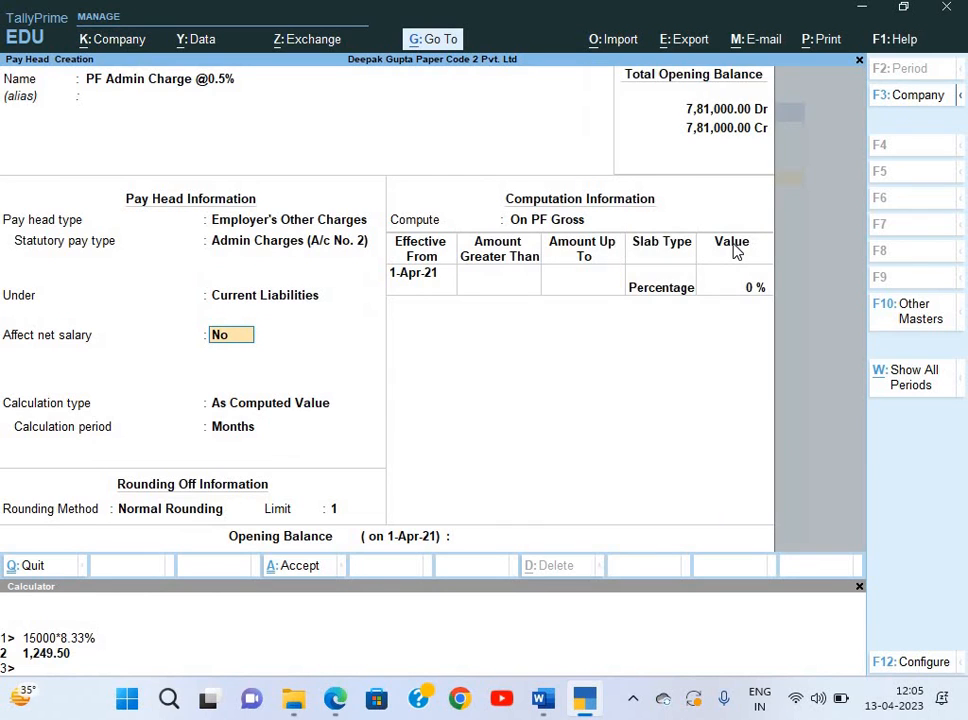
key(Return)
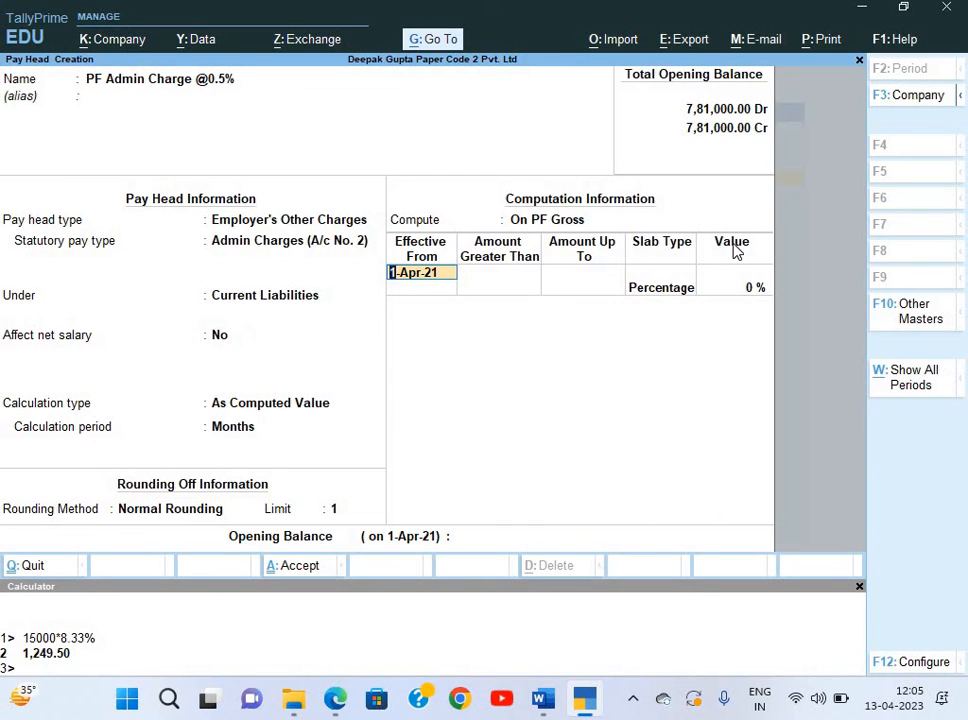
key(Return)
key(Return)
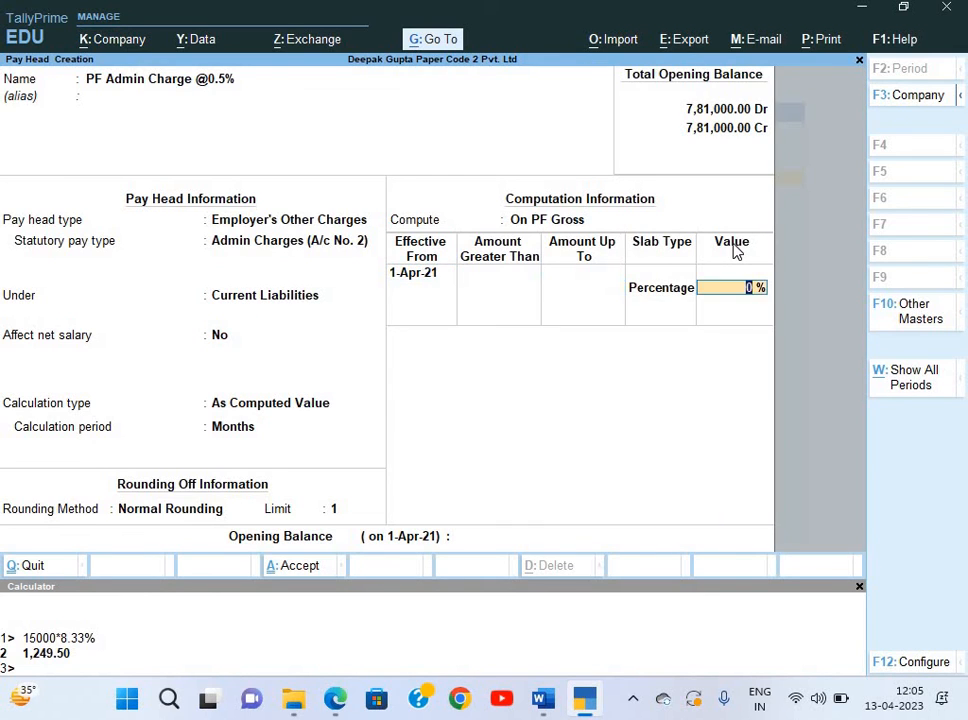
text(0.5)
key(Return)
key(Return)
key(Return)
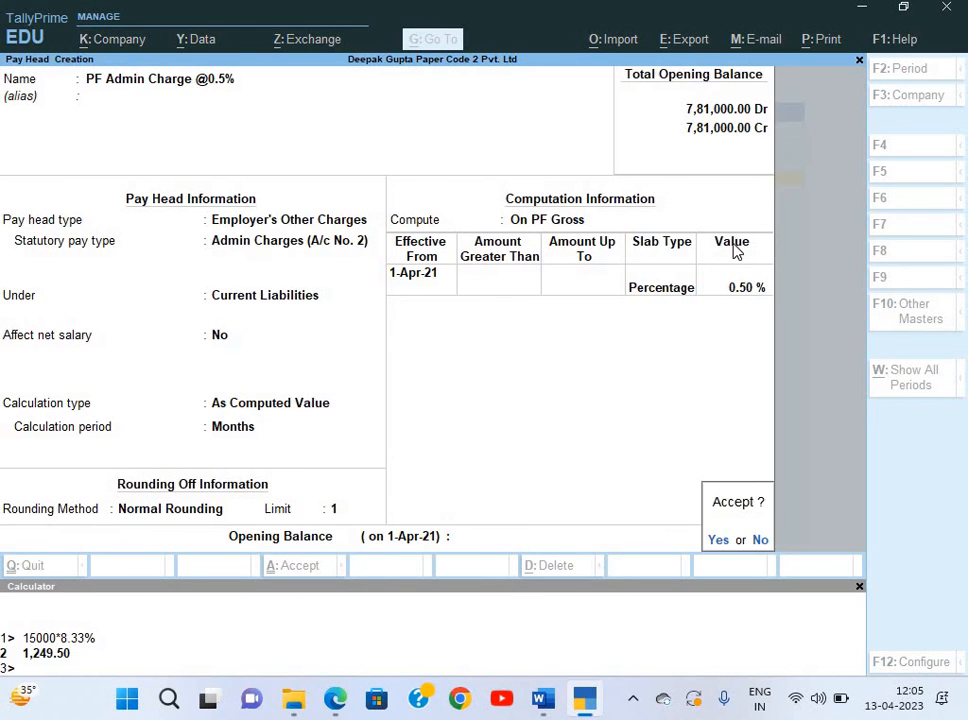
key(Return)
Create a pay head named 'EDLI Cont. @0.5%' of type Employer's Other Charges.
text(PF)
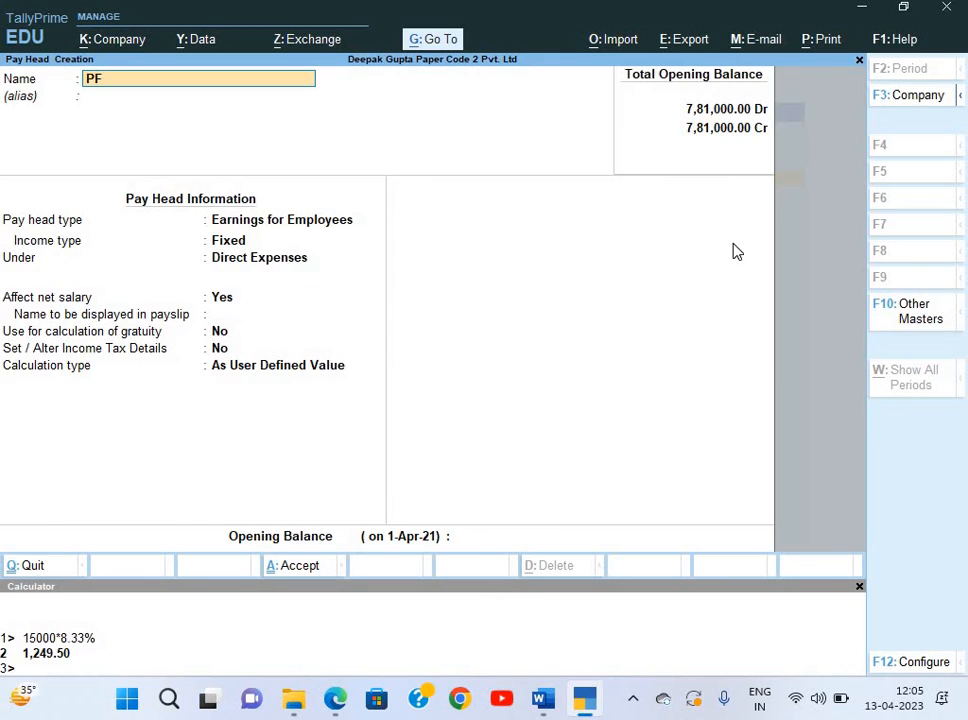
key(BackSpace)
key(BackSpace)
text(EDLI Cont. @0.)
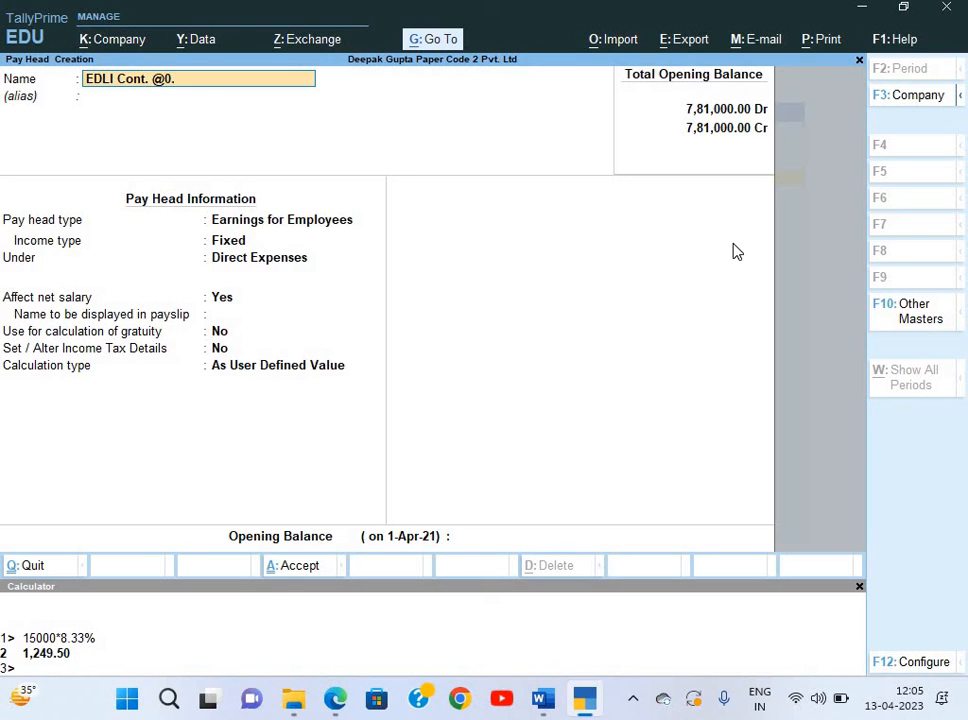
text(5%)
key(Return)
key(Return)
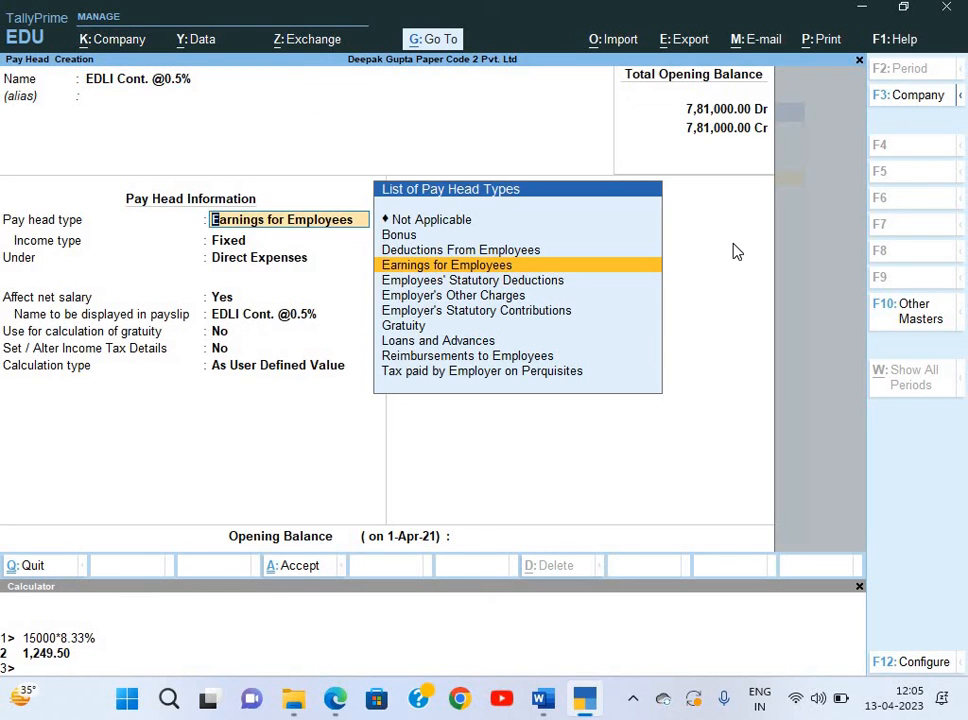
key(Down)
key(Down)
key(Return)
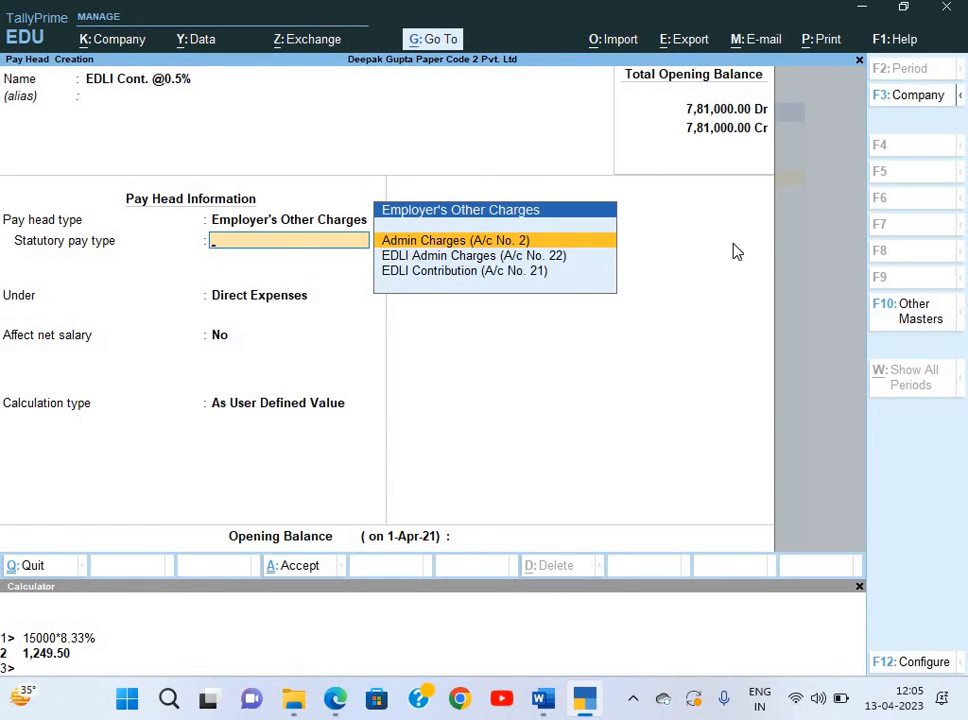
Set statutory type EDLI Contribution, group Current Liabilities, rate 0.5%, and save the pay head.
key(Down)
key(Down)
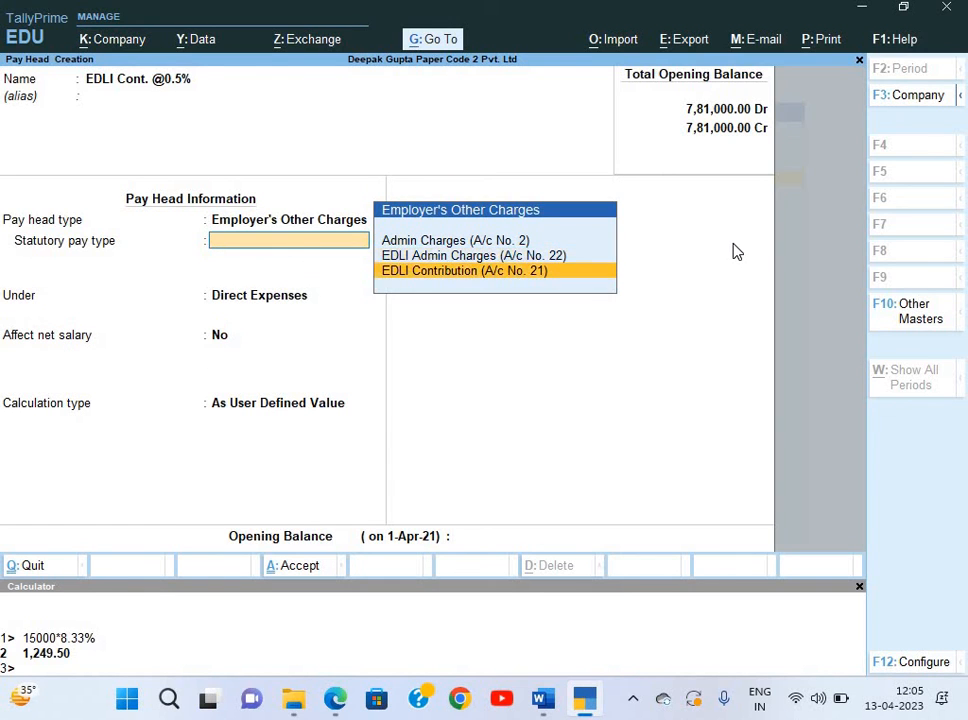
key(Up)
key(Down)
key(Return)
key(Return)
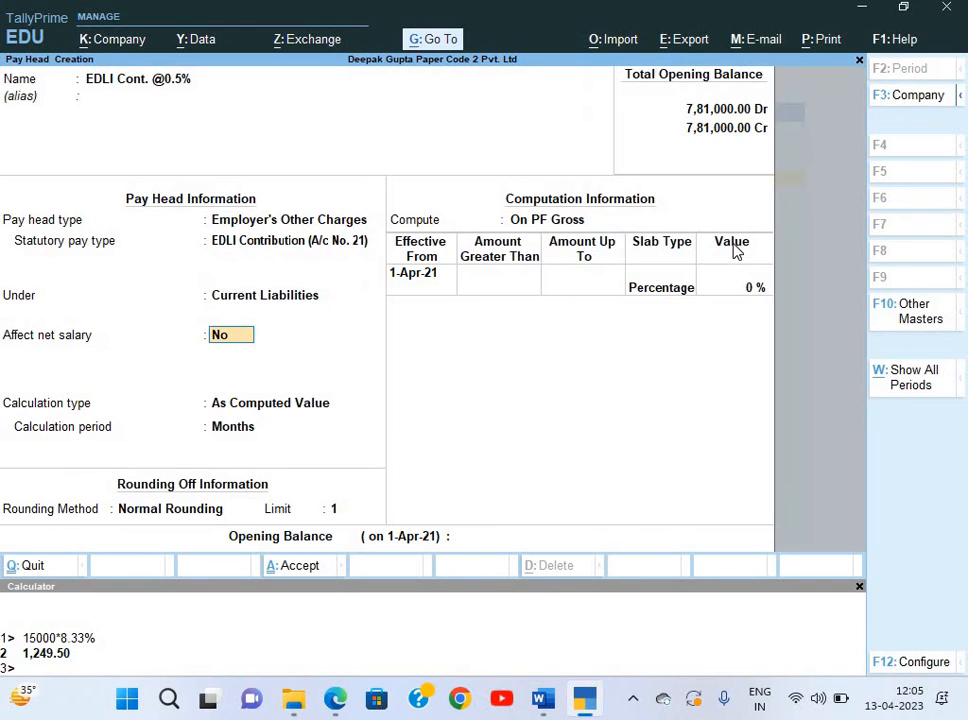
key(Return)
key(Return)
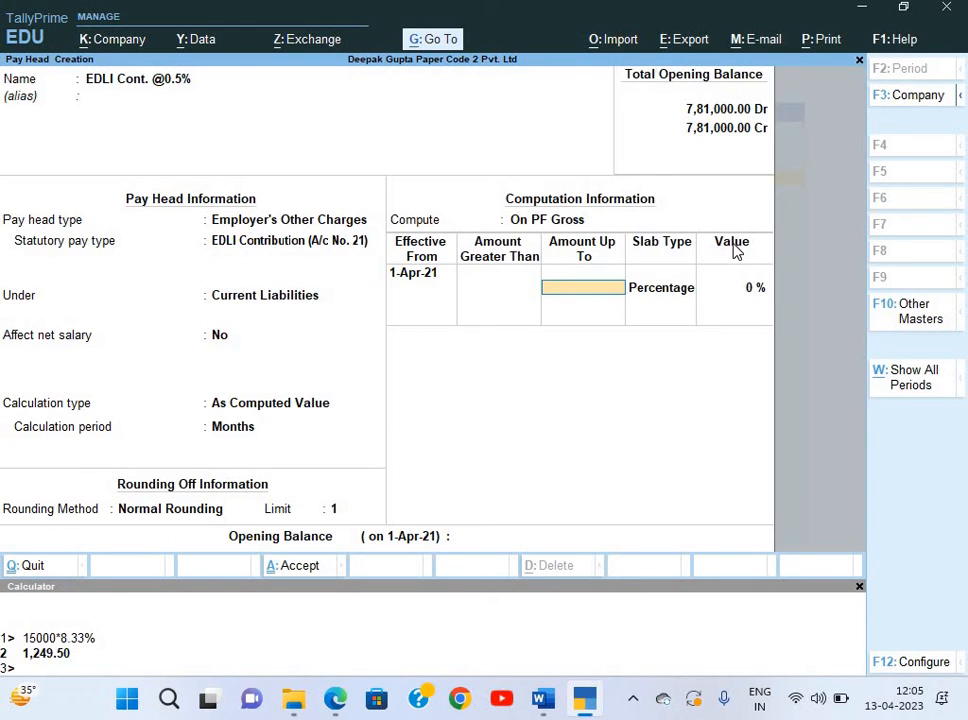
key(Return)
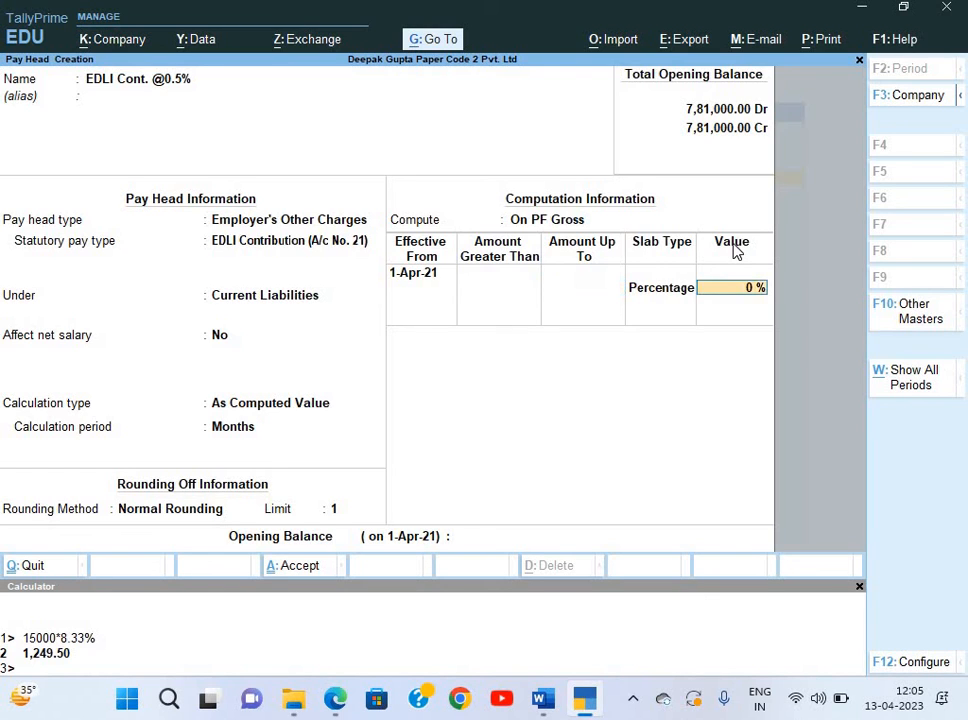
text(0.5)
key(Return)
key(Return)
key(Return)
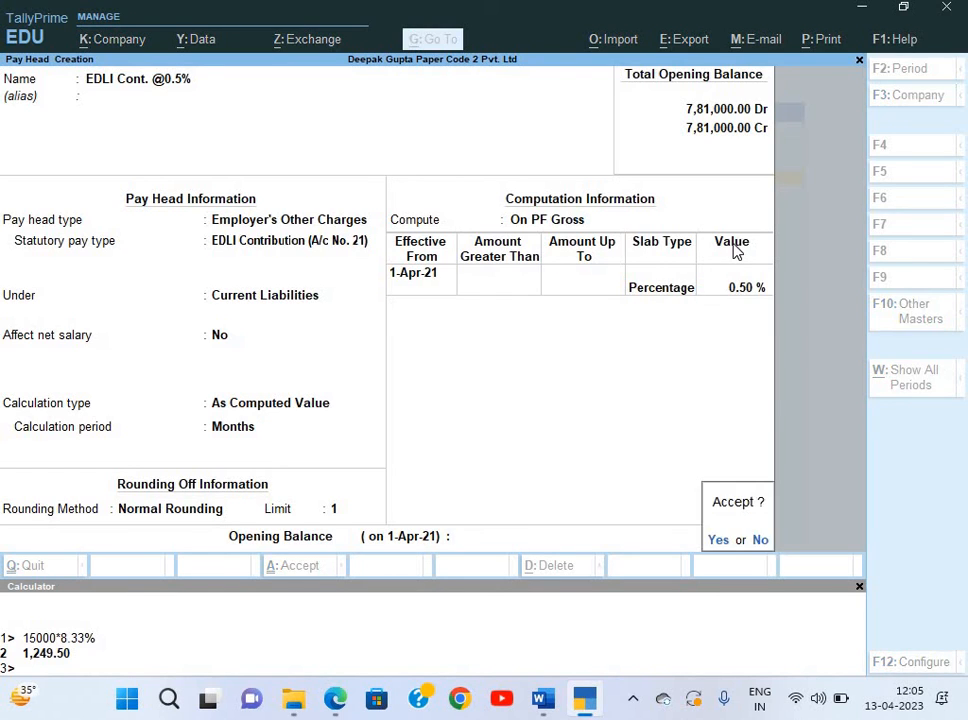
key(Return)
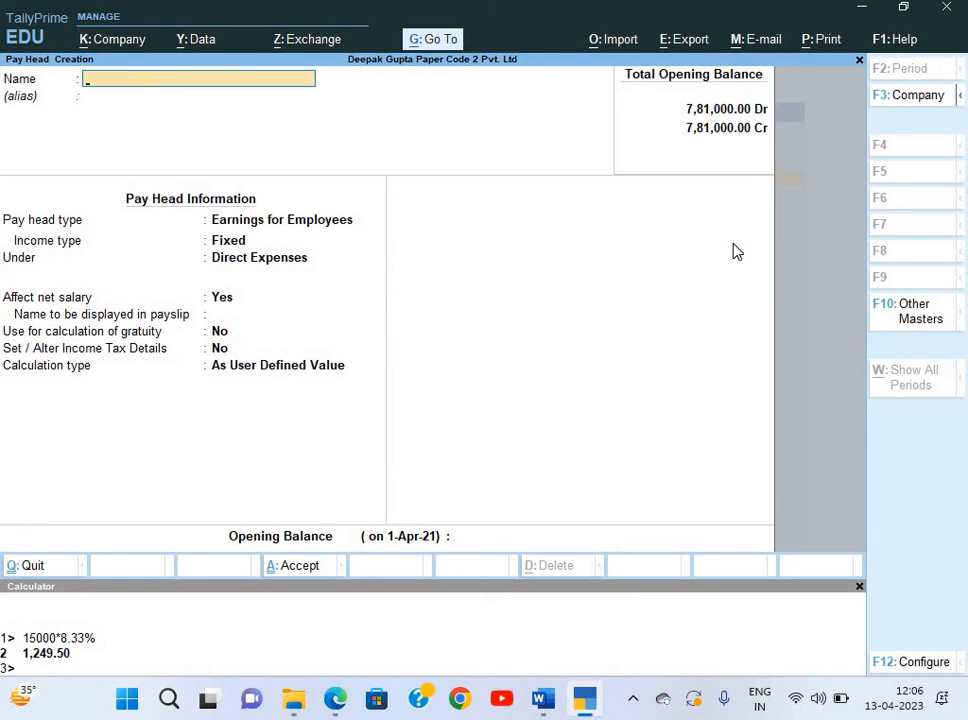
Quit the blank pay head form and start a fresh pay head from the Create list.
key(Escape)
key(Return)
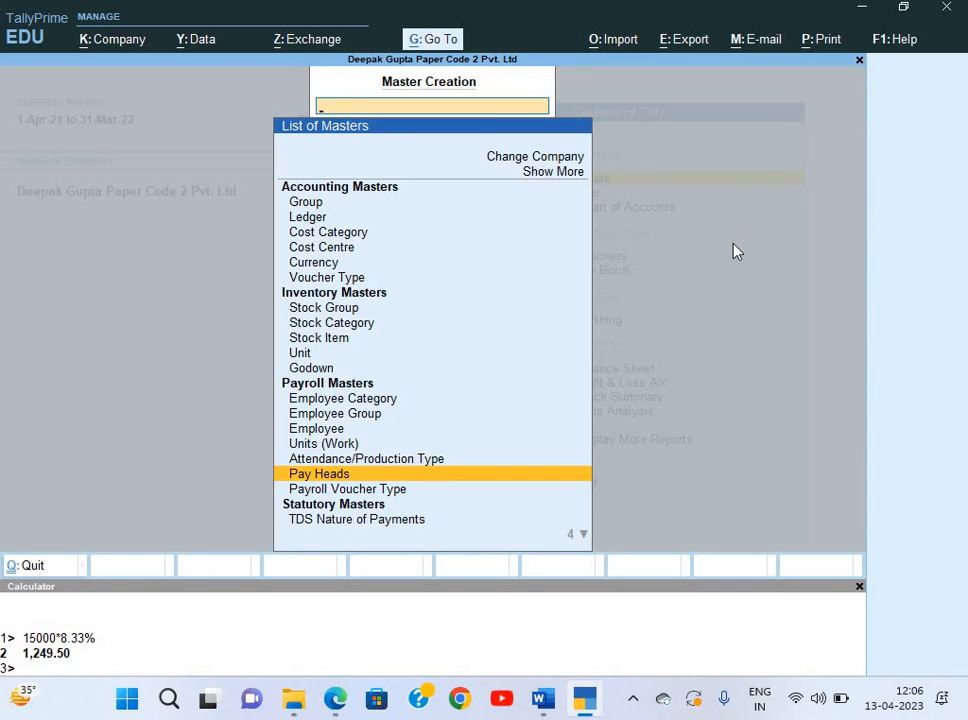
key(Escape)
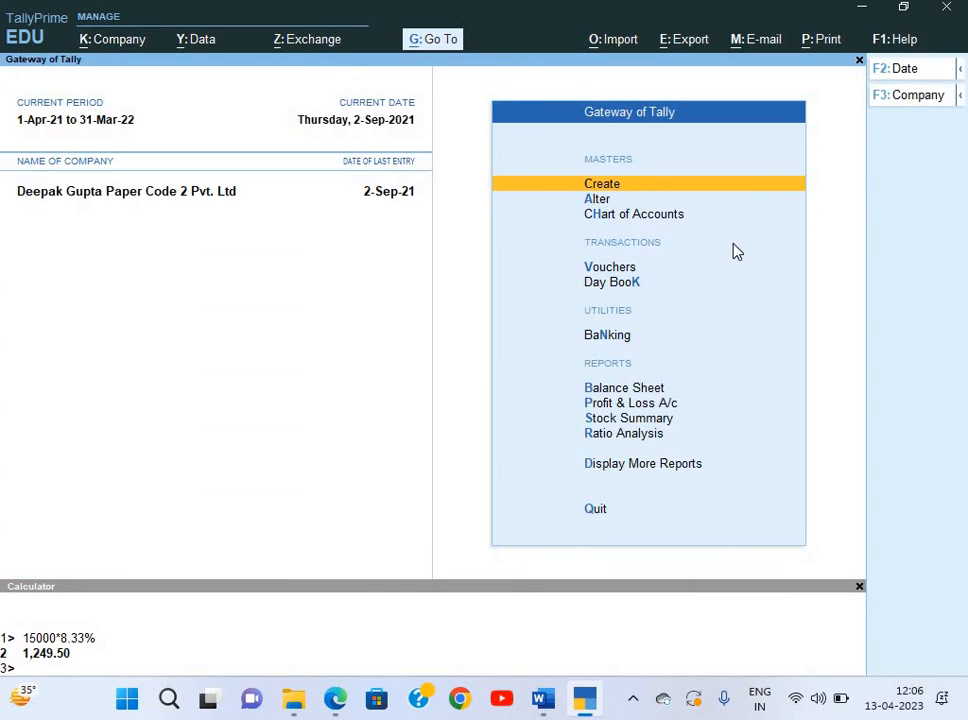
key(Return)
key(Down)
key(Down)
key(Down)
key(Down)
key(Down)
key(Down)
key(Down)
key(Down)
key(Down)
key(Down)
key(Down)
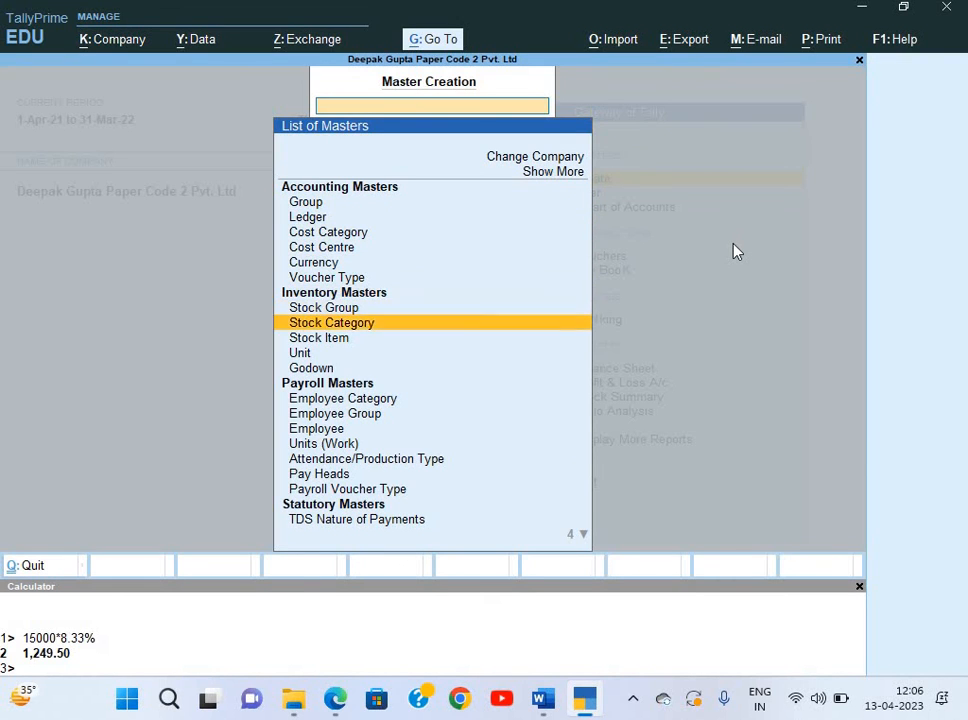
key(Down)
key(Down)
key(Down)
key(Down)
key(Down)
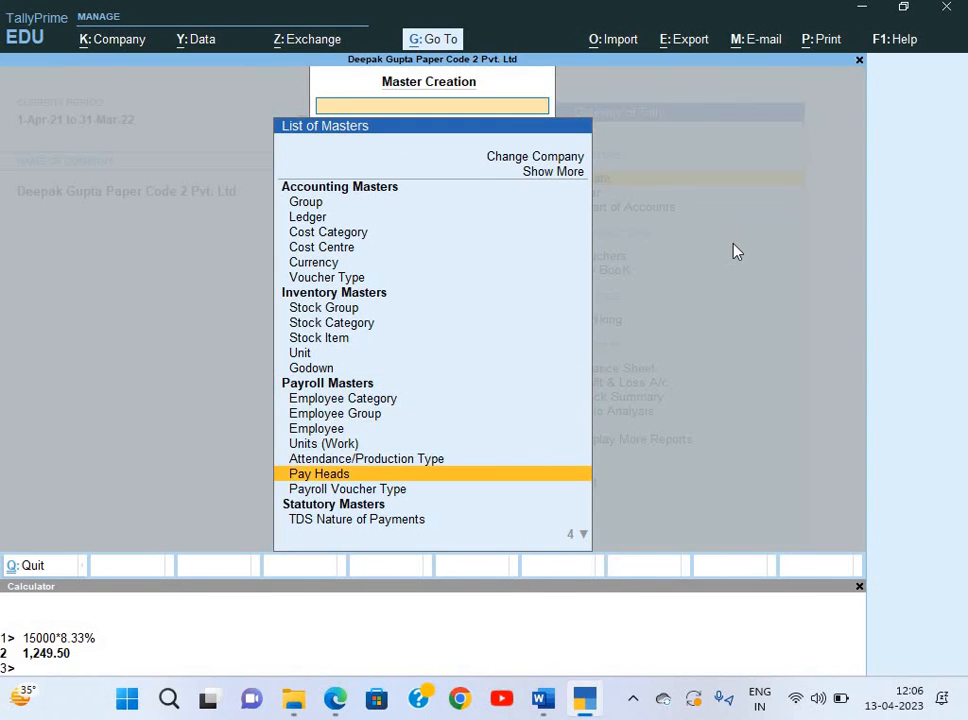
key(Return)
Create 'Salary Payable' as a Not Applicable pay head under Current Liabilities.
text(Salary)
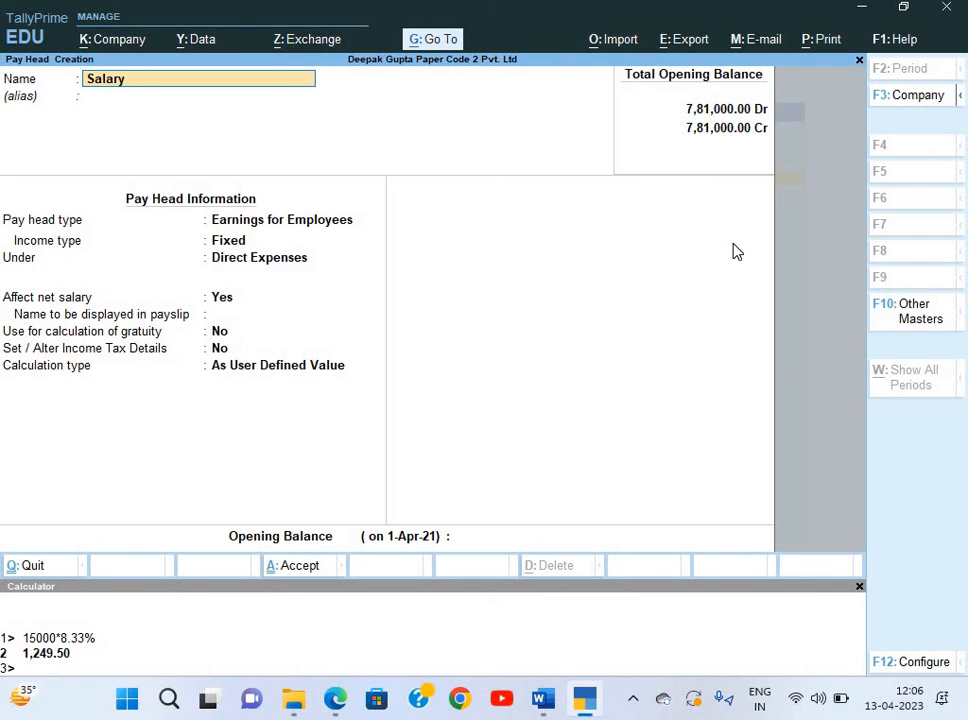
text( Payable)
key(Return)
key(Return)
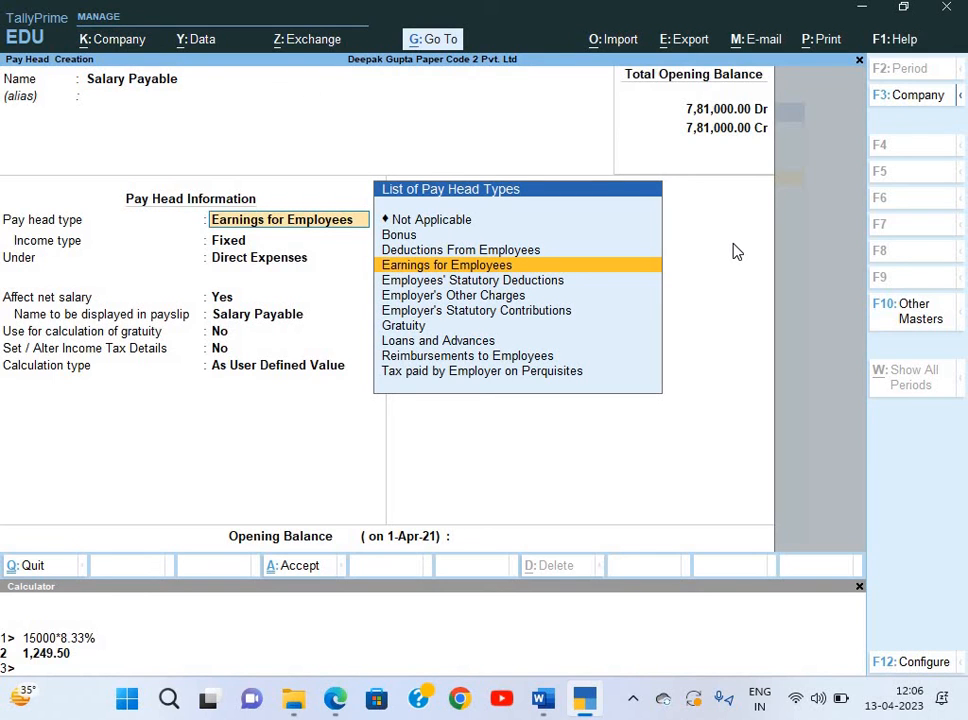
key(Up)
key(Up)
key(Up)
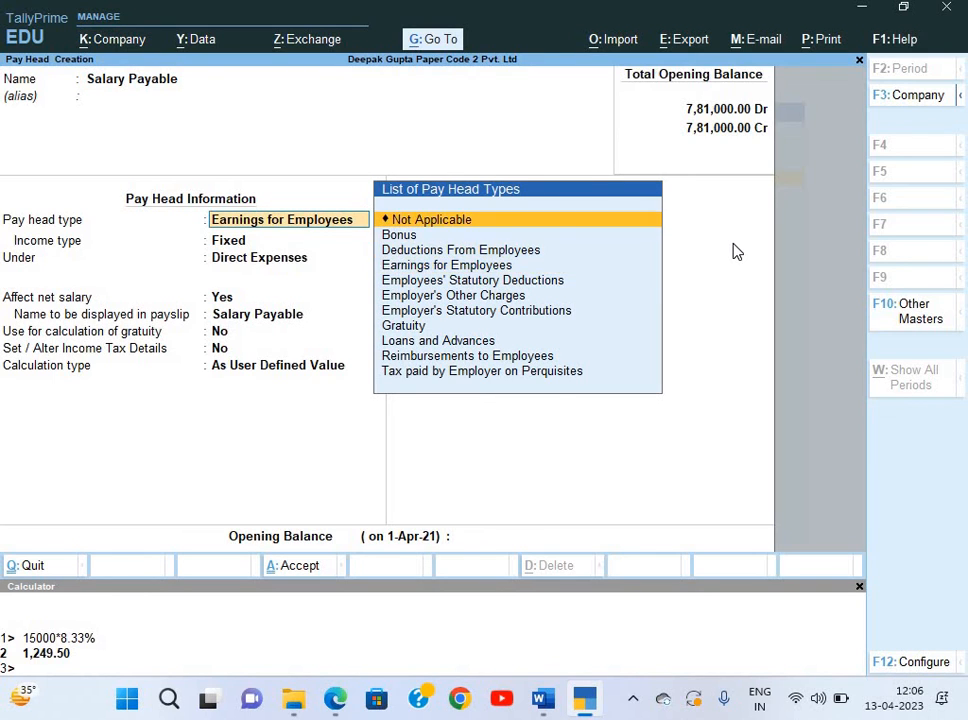
key(Return)
key(Return)
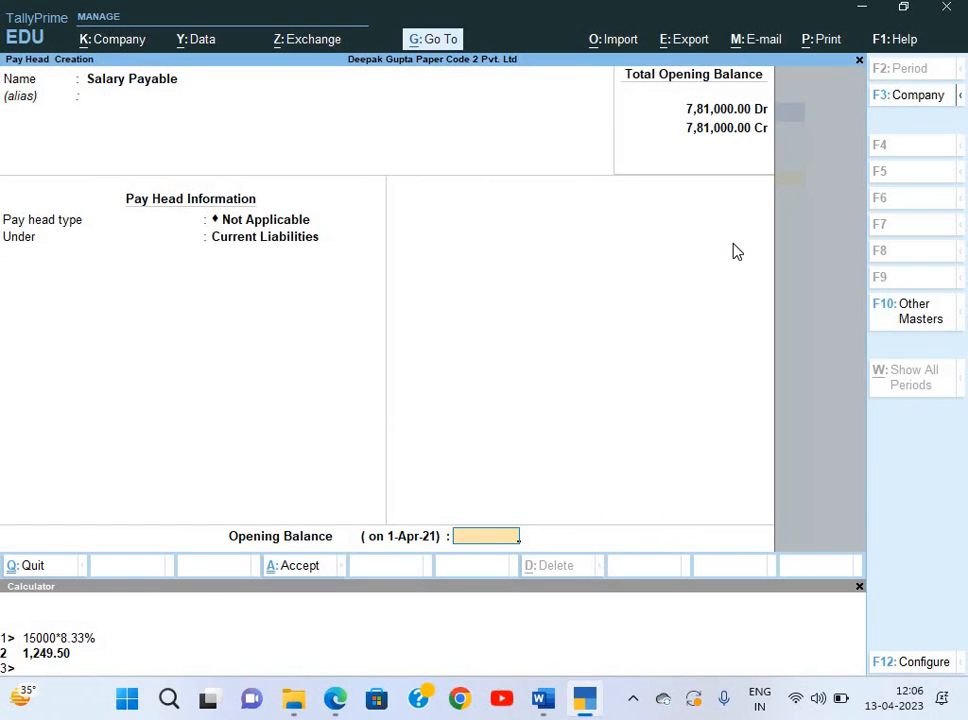
key(Return)
key(Return)
Create 'PF Payable' as a Not Applicable pay head under Current Liabilities, then return to Gateway of Tally.
text(P)
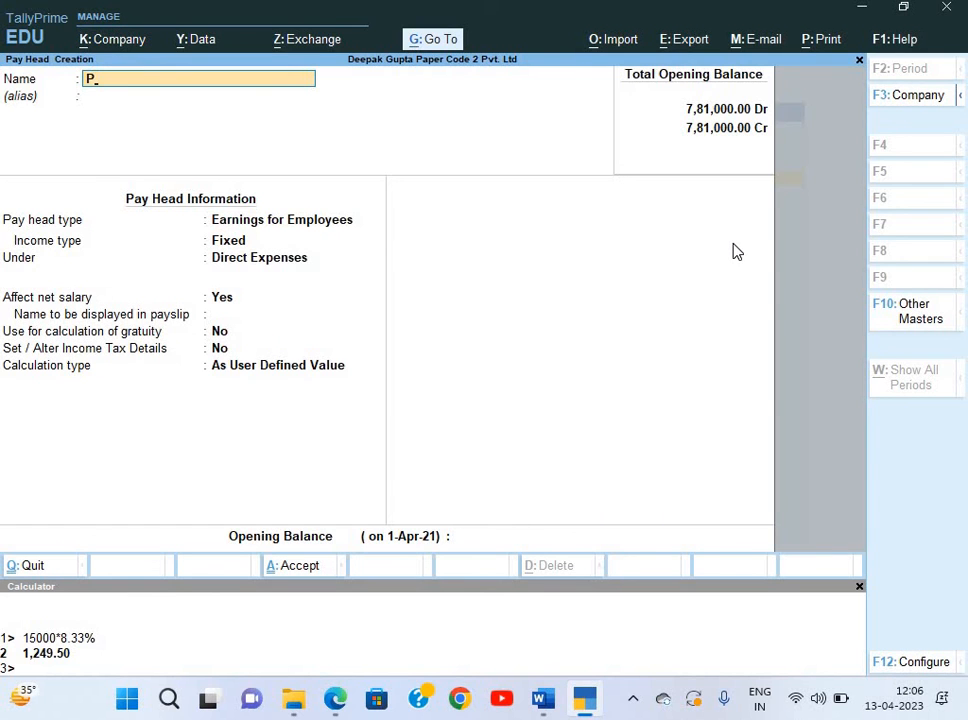
text(F Payable)
key(Return)
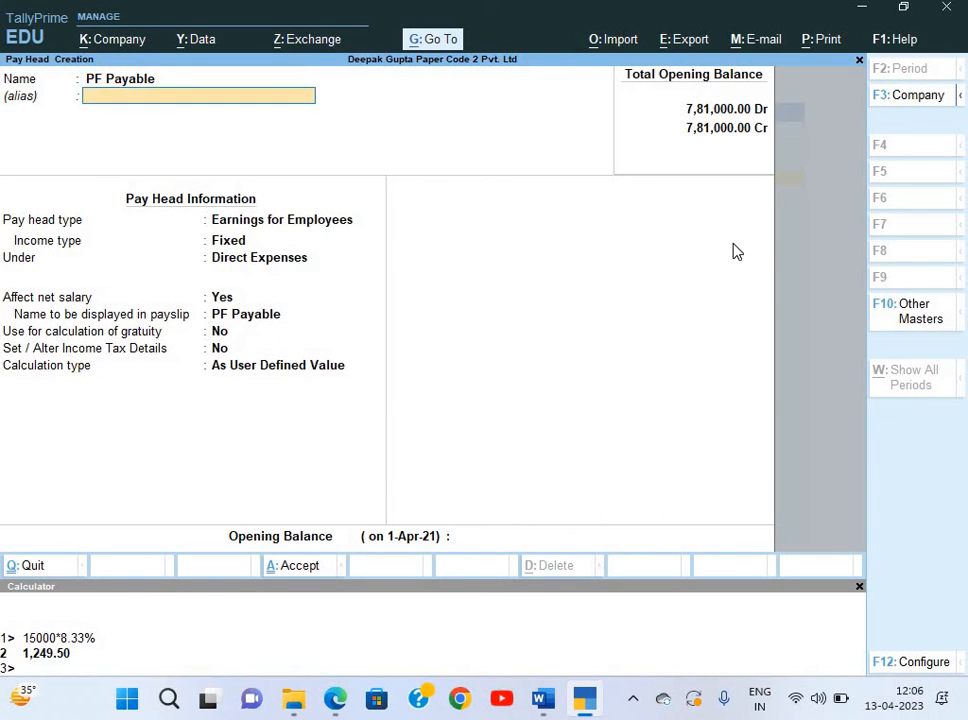
key(Return)
key(Up)
key(Up)
key(Up)
key(Return)
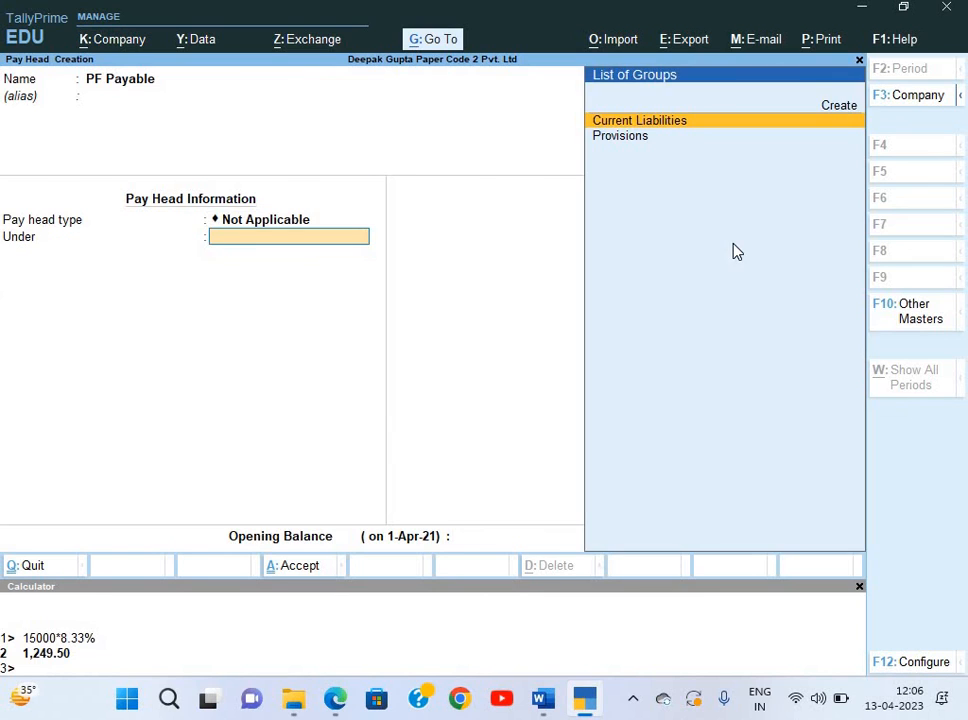
key(Return)
key(Return)
key(Return)
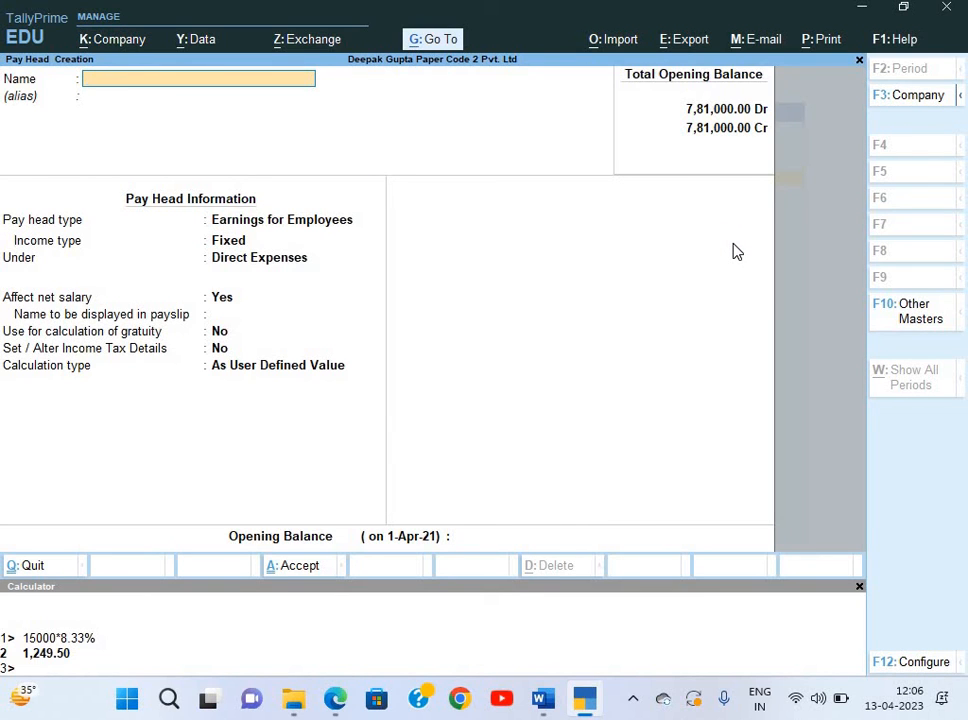
key(Escape)
key(Escape)
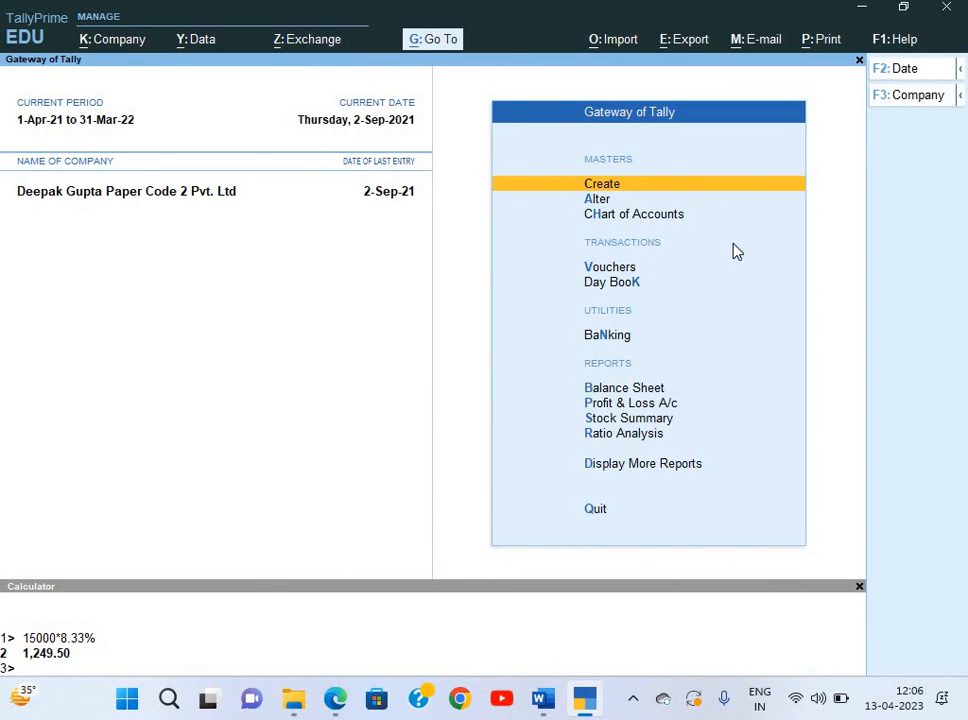
Start a new ledger named 'PF Admin Charge' from the Create list.
key(Return)
key(Down)
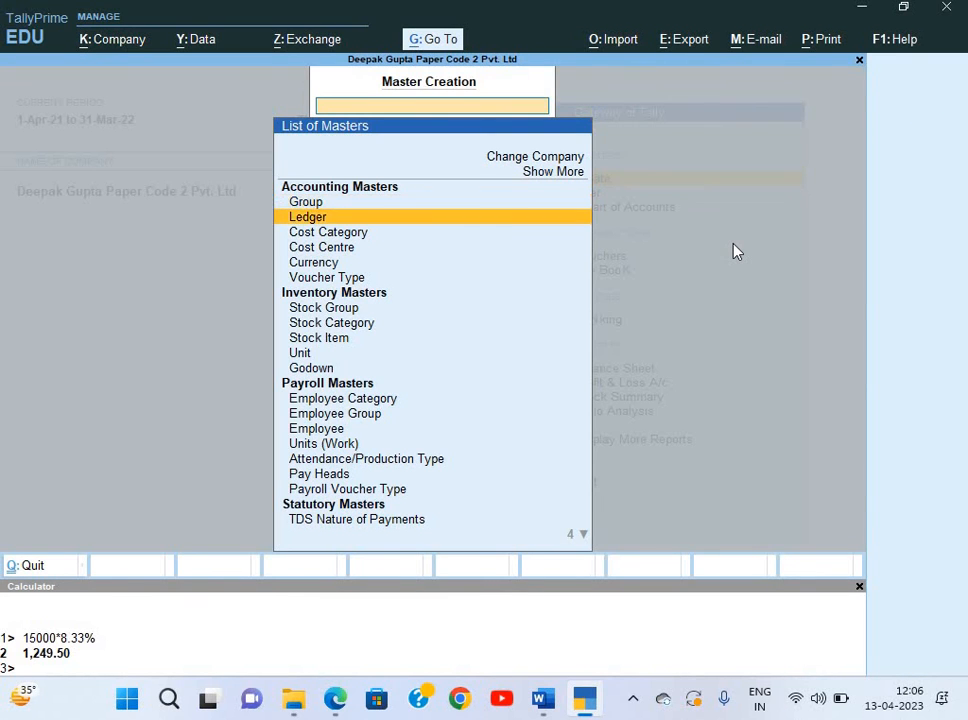
key(Return)
text(P)
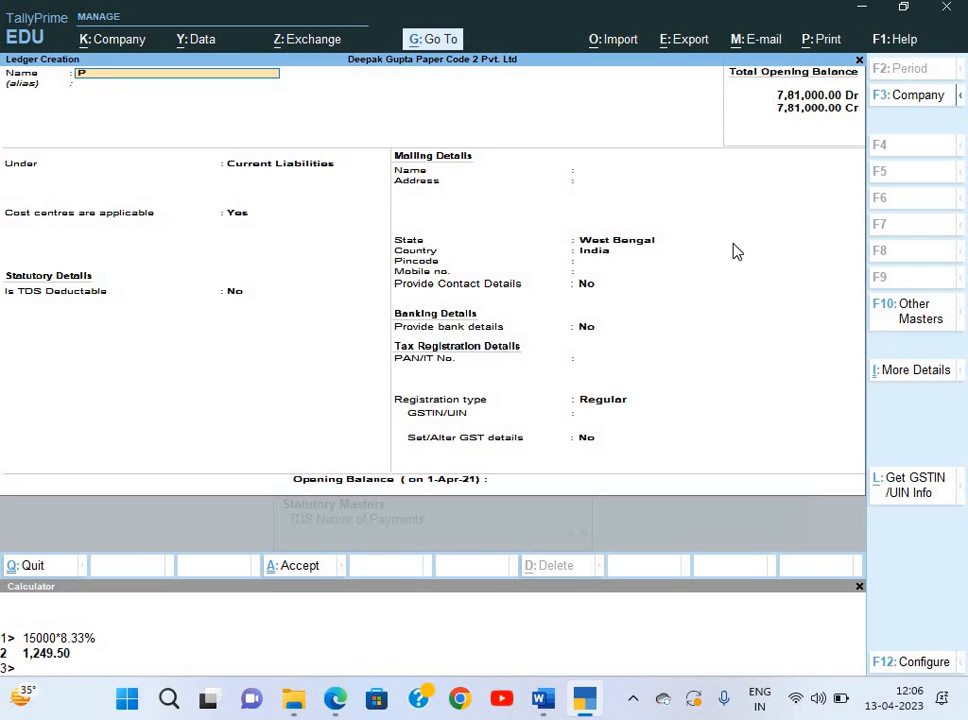
text(F Admin Charge)
key(Return)
key(Return)
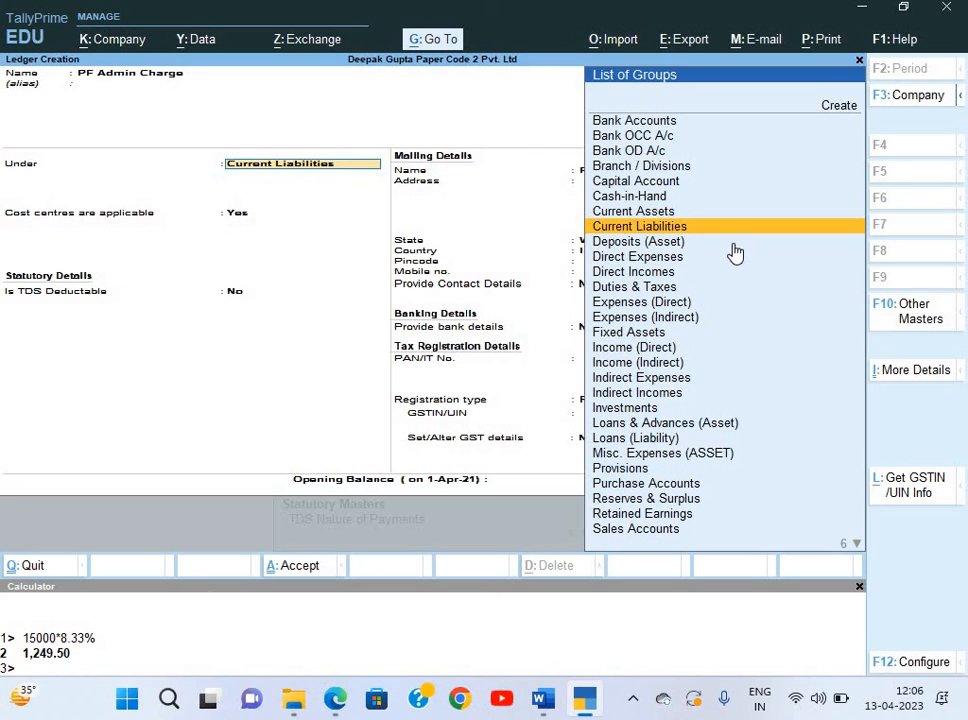
Place the PF Admin Charge ledger under the Indirect Expenses group.
key(Up)
key(Down)
key(Down)
key(Down)
key(Down)
key(Down)
key(Down)
key(Down)
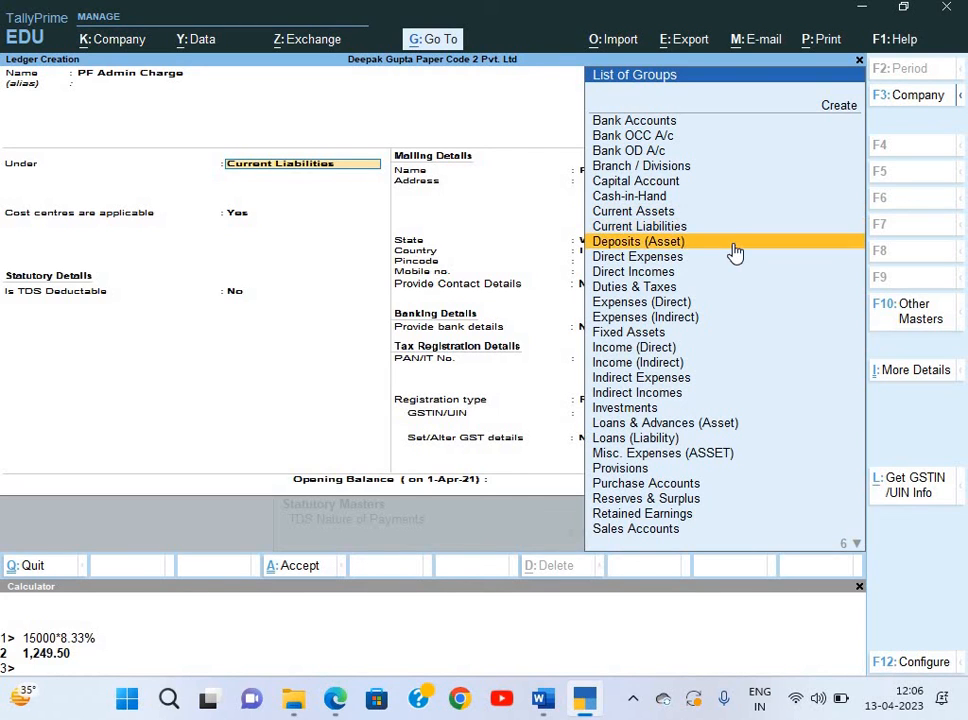
key(Down)
key(Down)
key(Down)
key(Down)
key(Down)
key(Down)
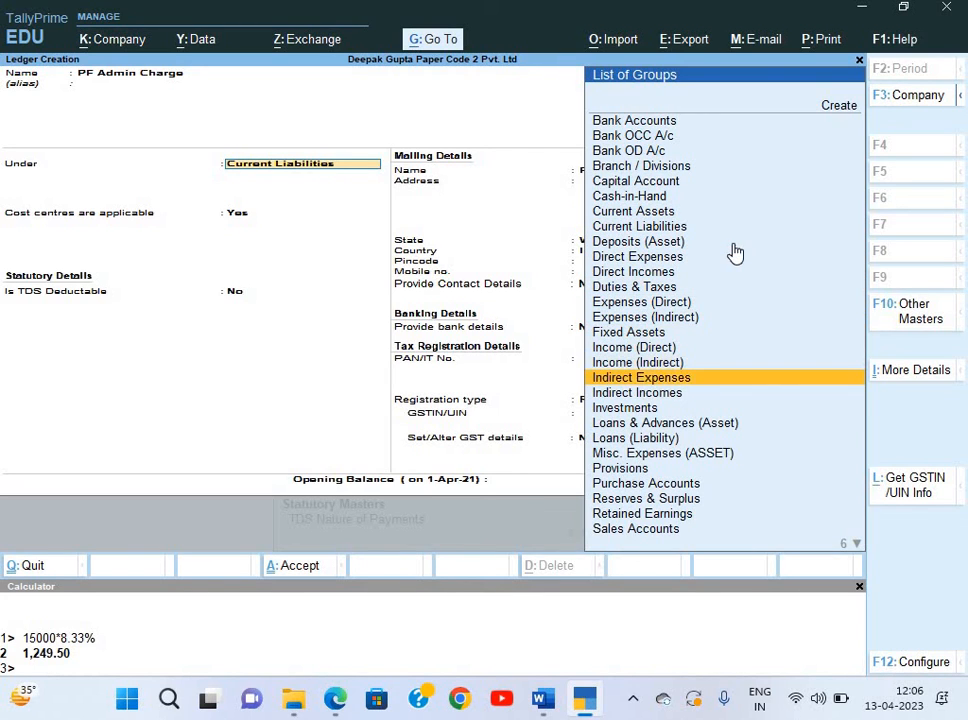
key(Up)
key(Up)
key(Return)
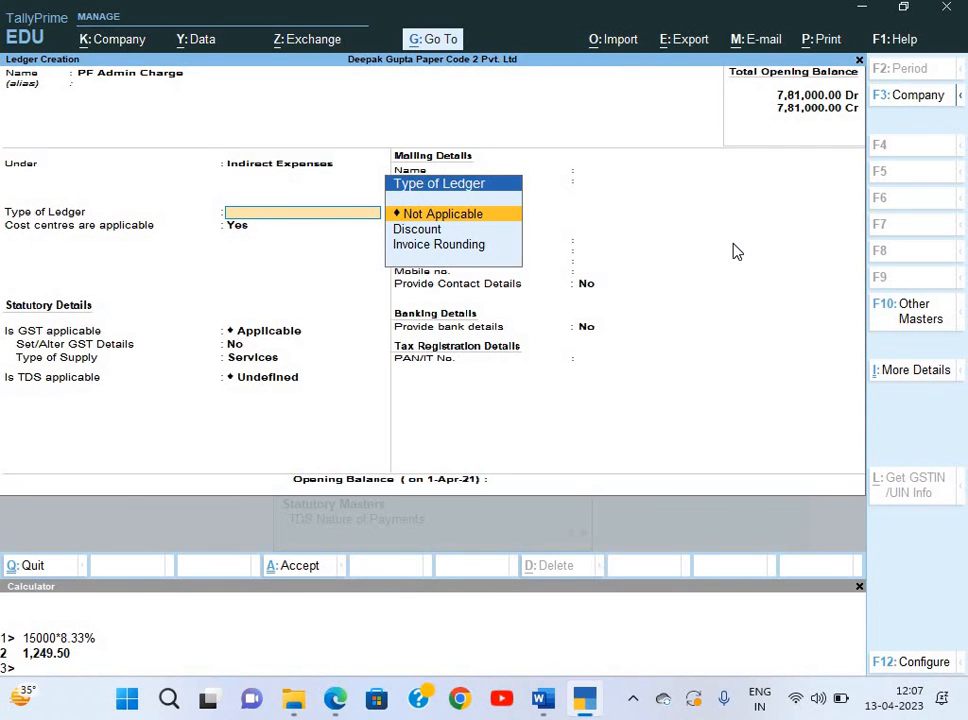
Set ledger type Not Applicable, cost centres No, GST and TDS Not Applicable, and save.
key(Return)
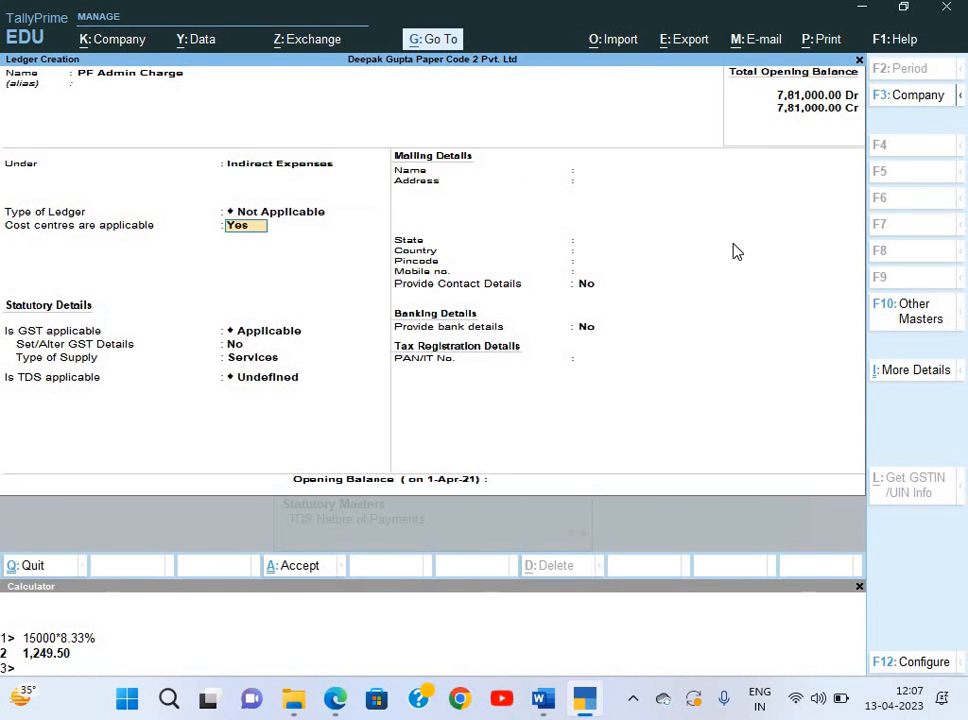
key(n)
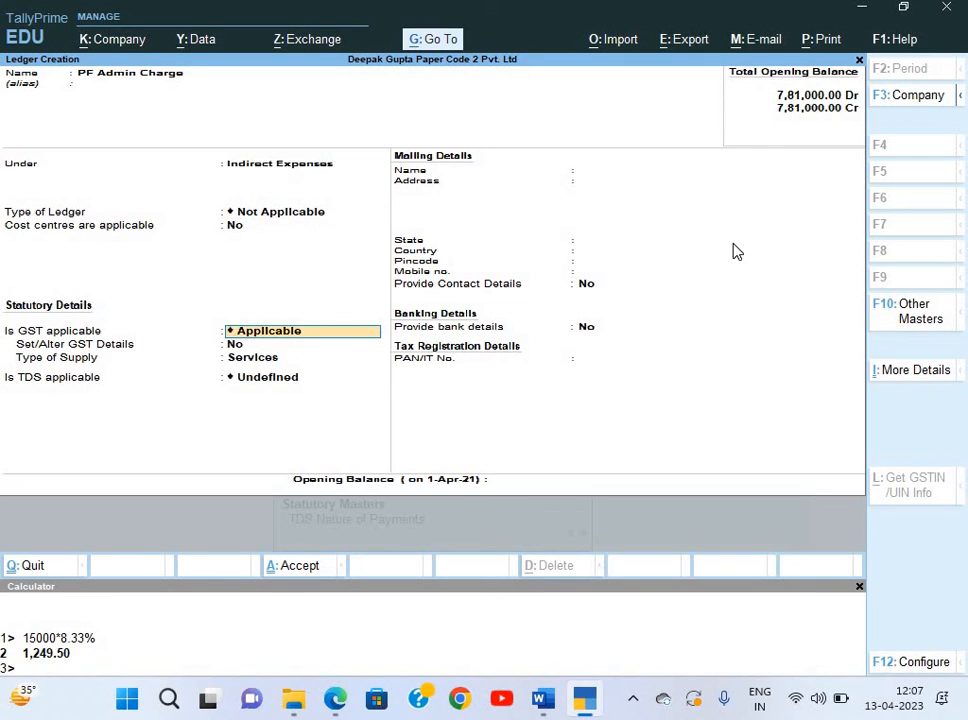
key(Down)
key(Return)
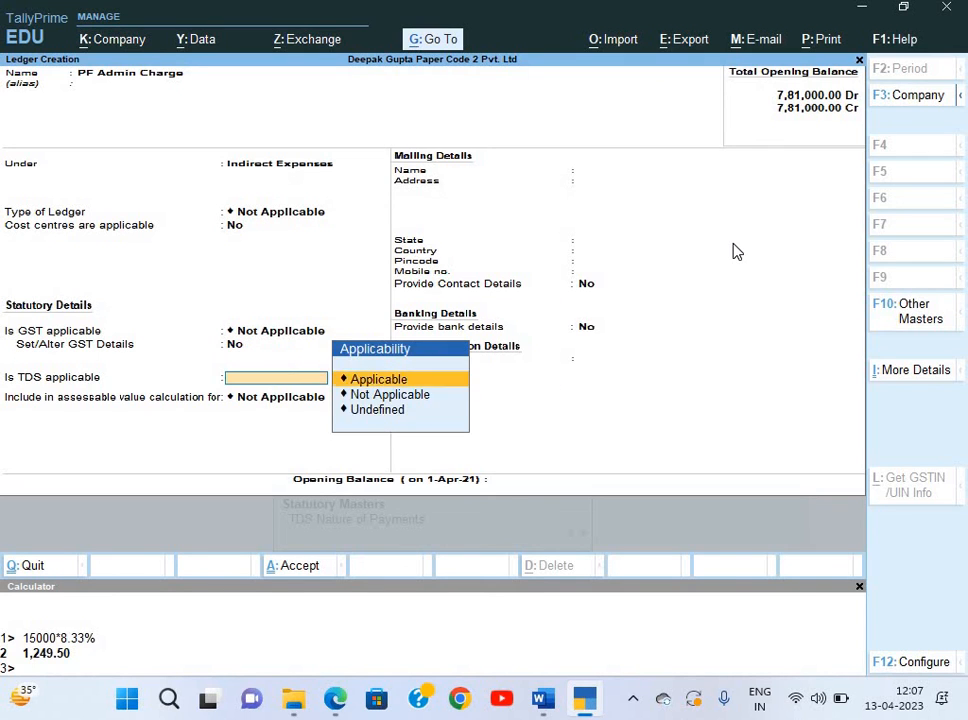
key(Down)
key(Return)
key(Return)
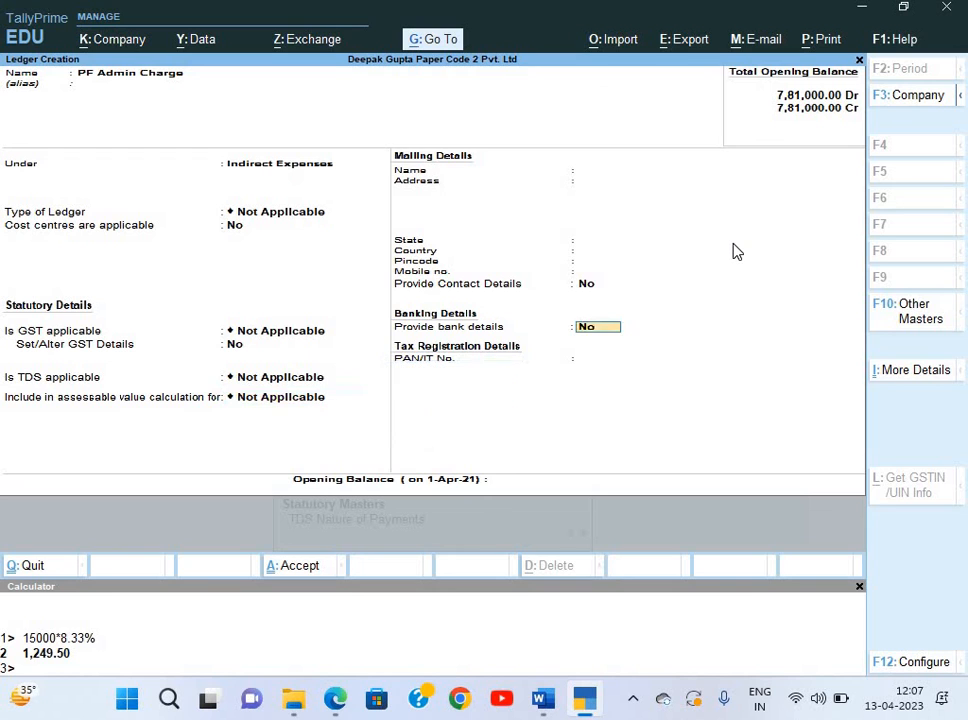
key(Return)
key(Return)
key(Return)
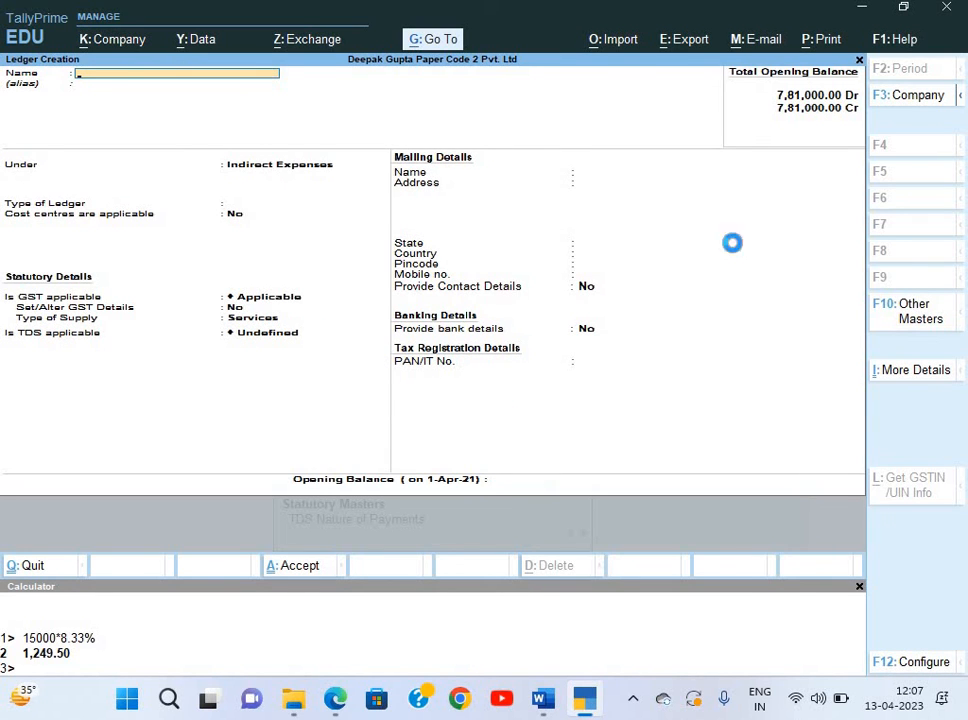
key(Escape)
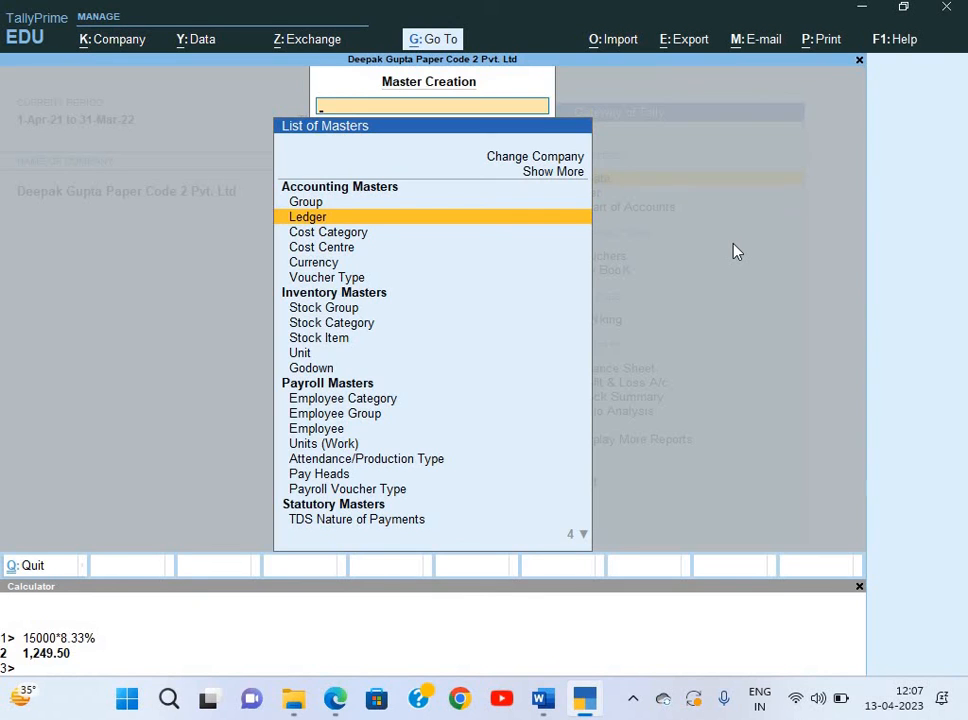
Return to Gateway of Tally and browse the Create masters list.
key(Escape)
key(Down)
key(Up)
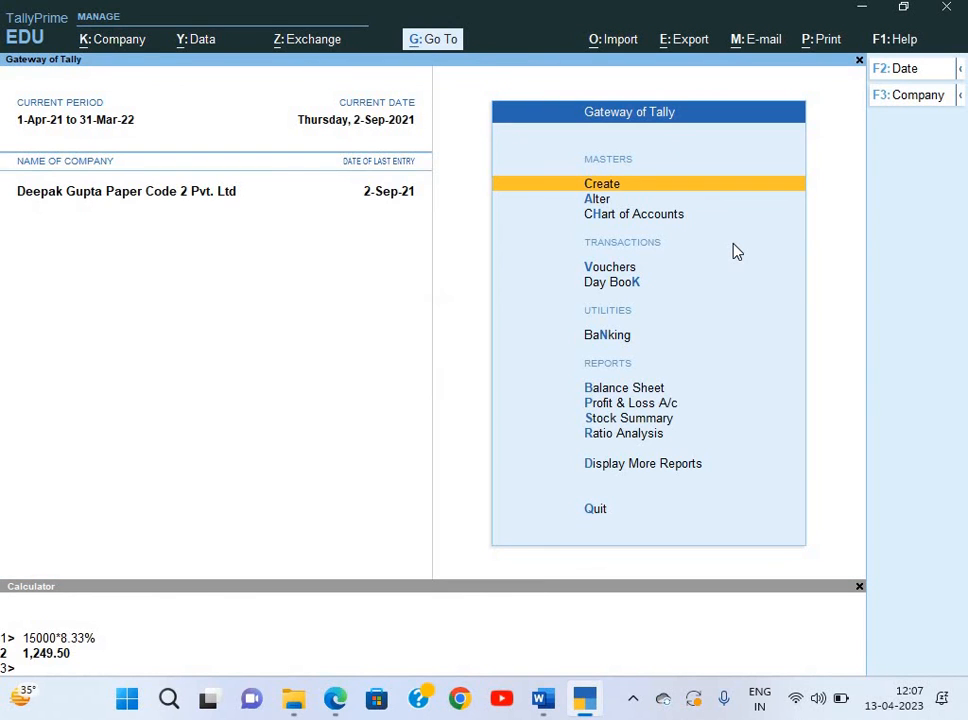
key(Return)
key(Down)
key(Down)
key(Down)
key(Down)
key(Down)
key(Down)
key(Down)
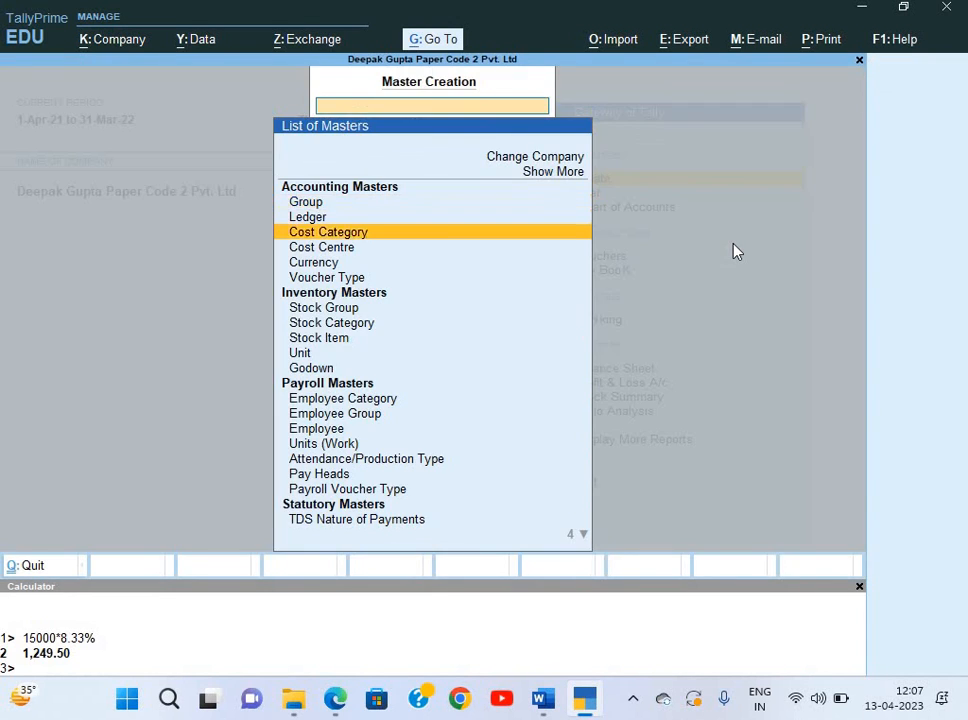
Review the salary slip PDF for the payroll figures.
key(alt+Tab)
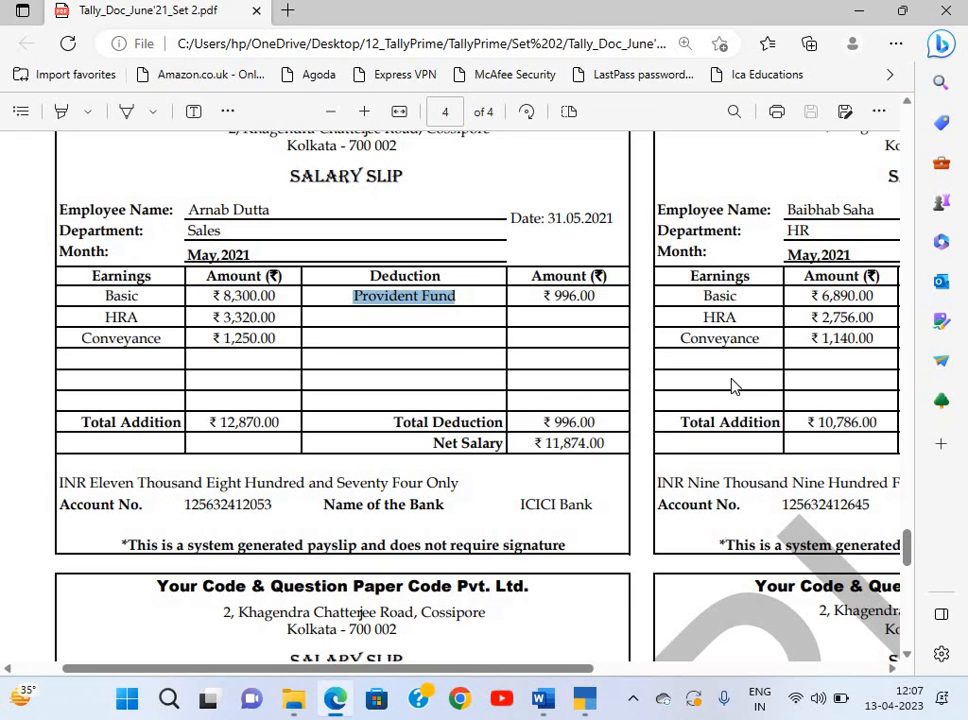
scroll(436, 405, down, 1)
scroll(436, 405, down, 1)
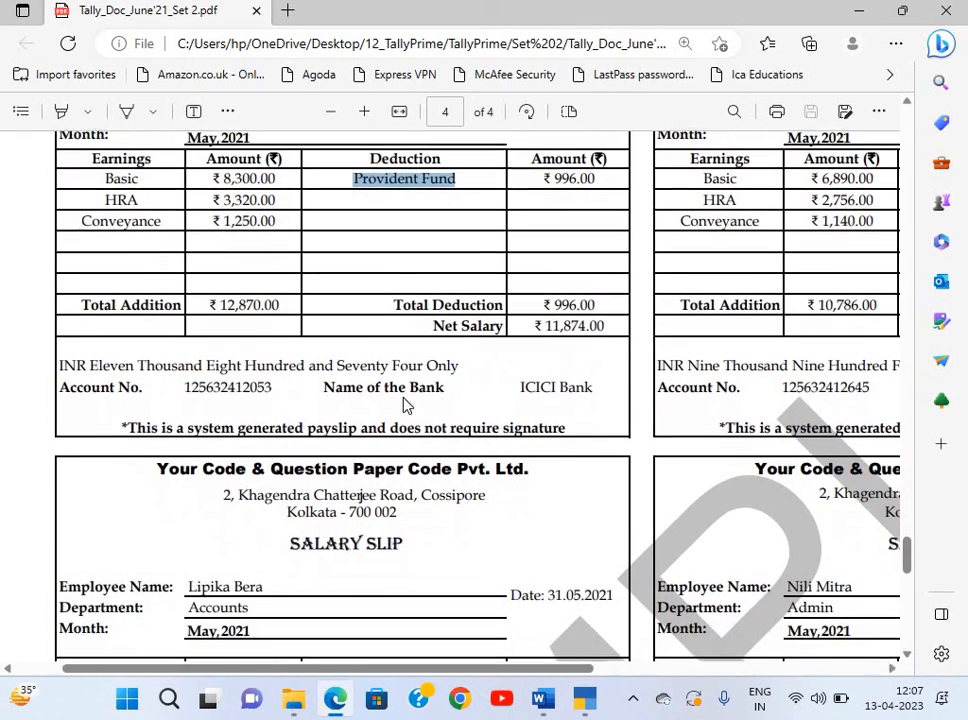
scroll(390, 403, up, 3)
key(alt+Tab)
Leave the Create list and open Define Salary under Alter masters.
key(Down)
key(Down)
key(Down)
key(Down)
key(Down)
key(Down)
key(Down)
key(Down)
key(Down)
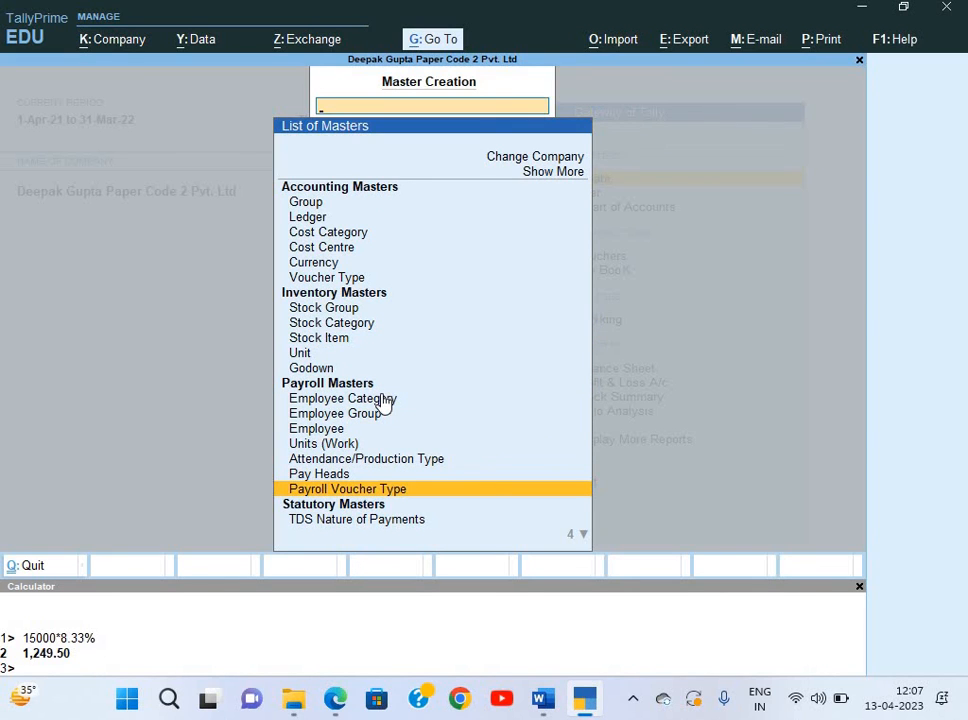
key(Up)
key(Up)
key(Up)
key(Escape)
key(Down)
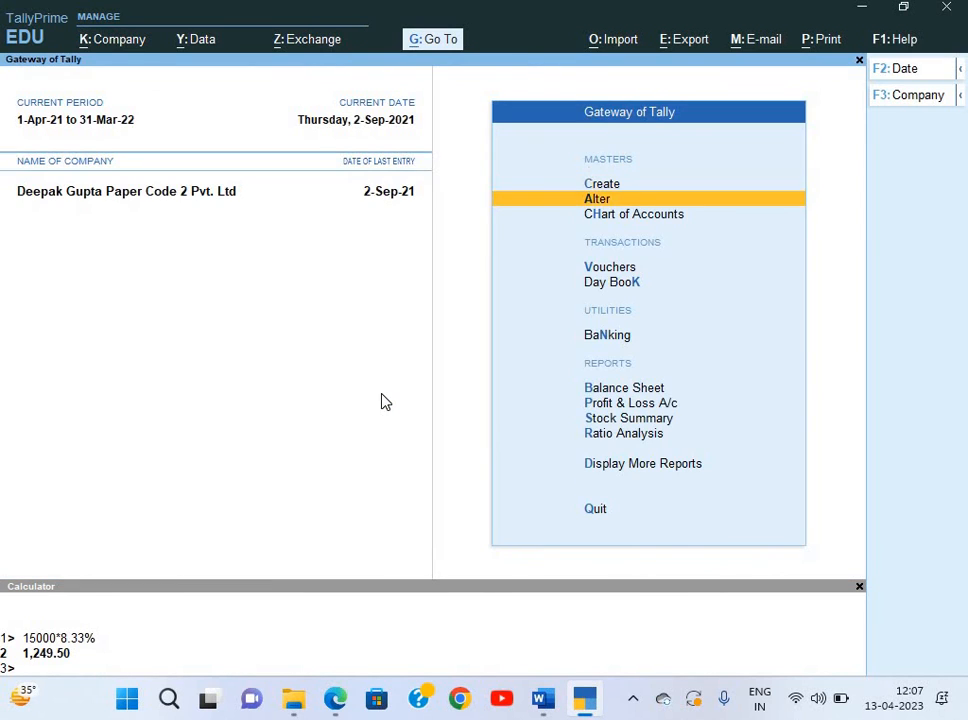
key(Down)
key(Down)
key(Up)
key(Up)
key(Return)
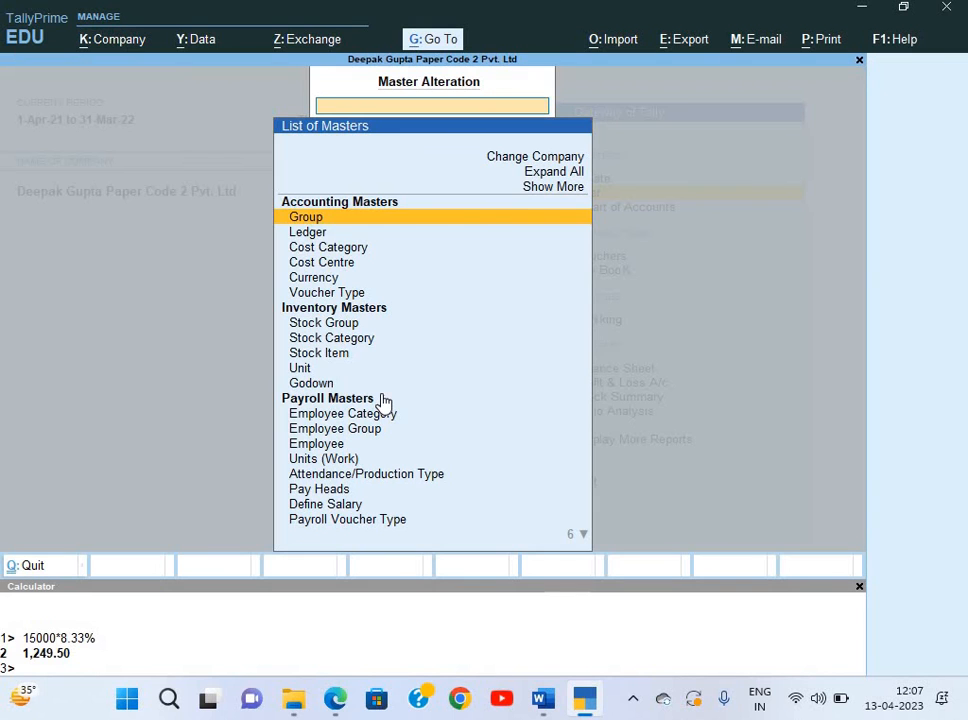
key(Down)
key(Down)
key(Down)
key(Down)
key(Down)
key(Down)
key(Down)
key(Down)
key(Down)
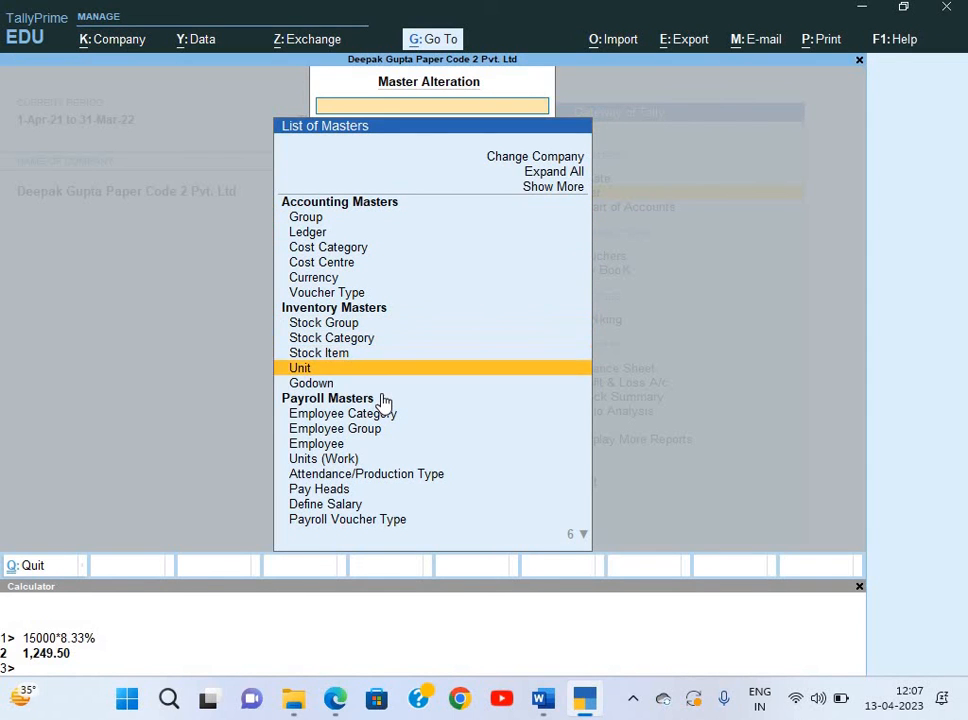
key(Down)
key(Down)
key(Down)
key(Down)
key(Down)
key(Down)
key(Down)
key(Down)
key(Return)
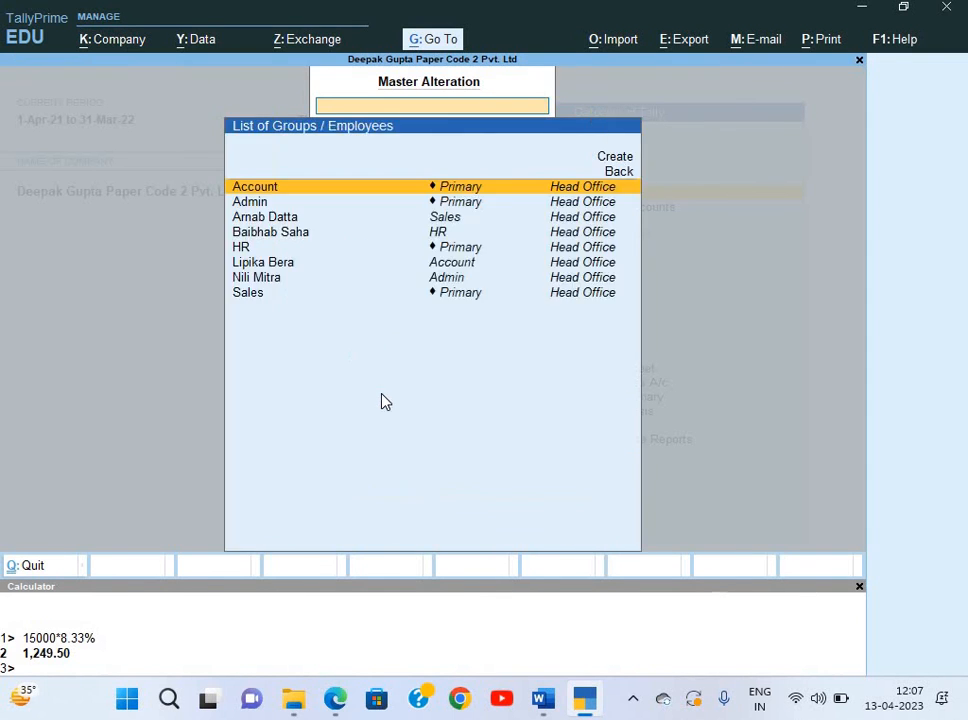
key(Down)
key(Down)
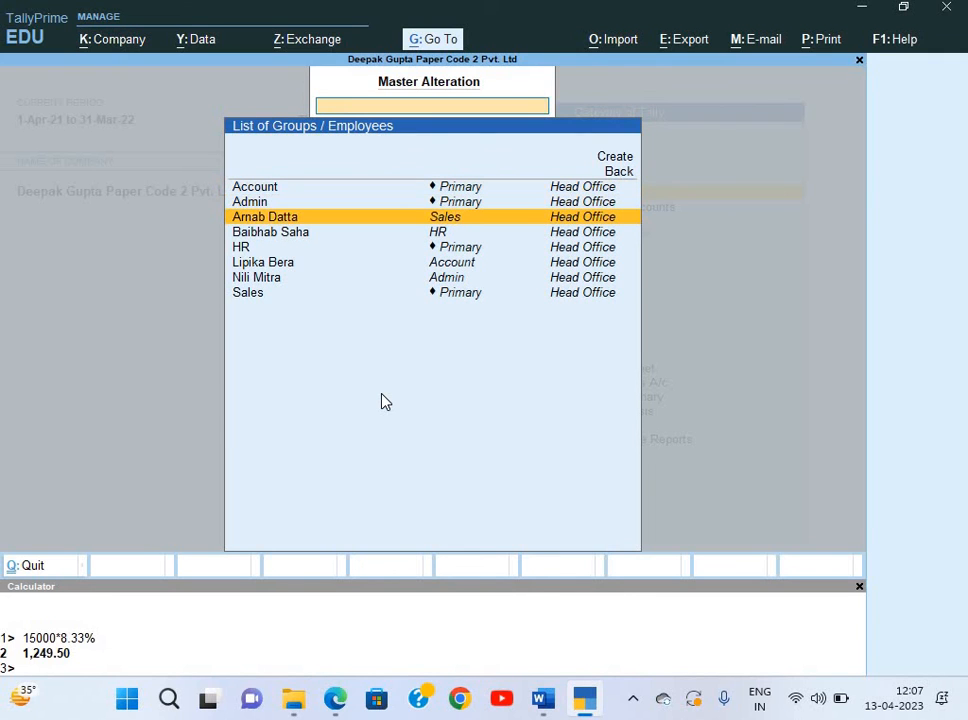
key(alt+Tab)
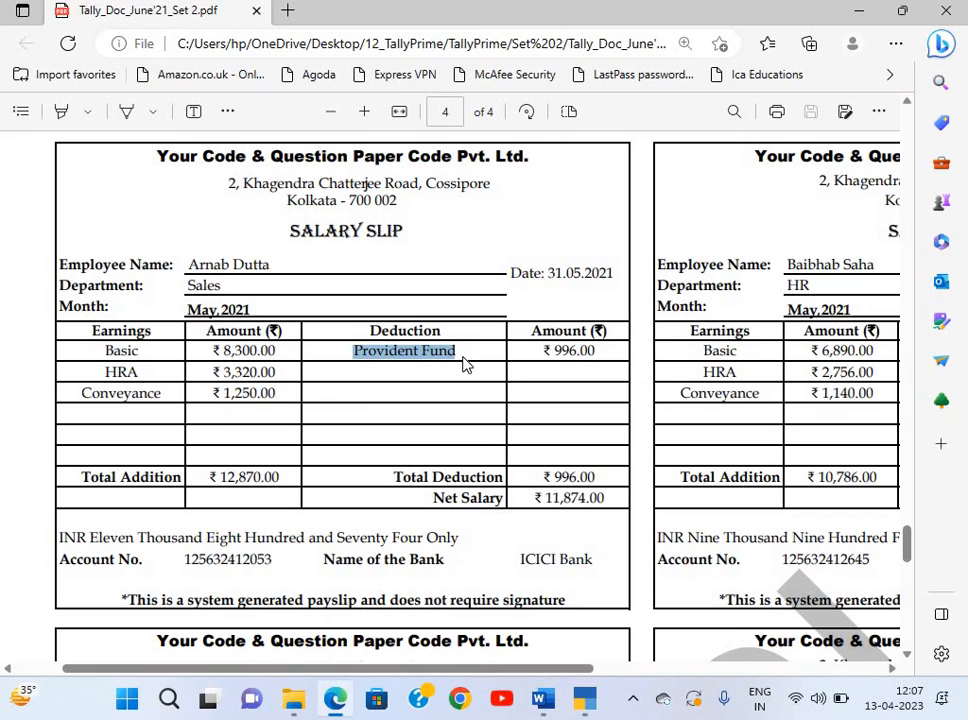
key(alt+Tab)
key(Return)
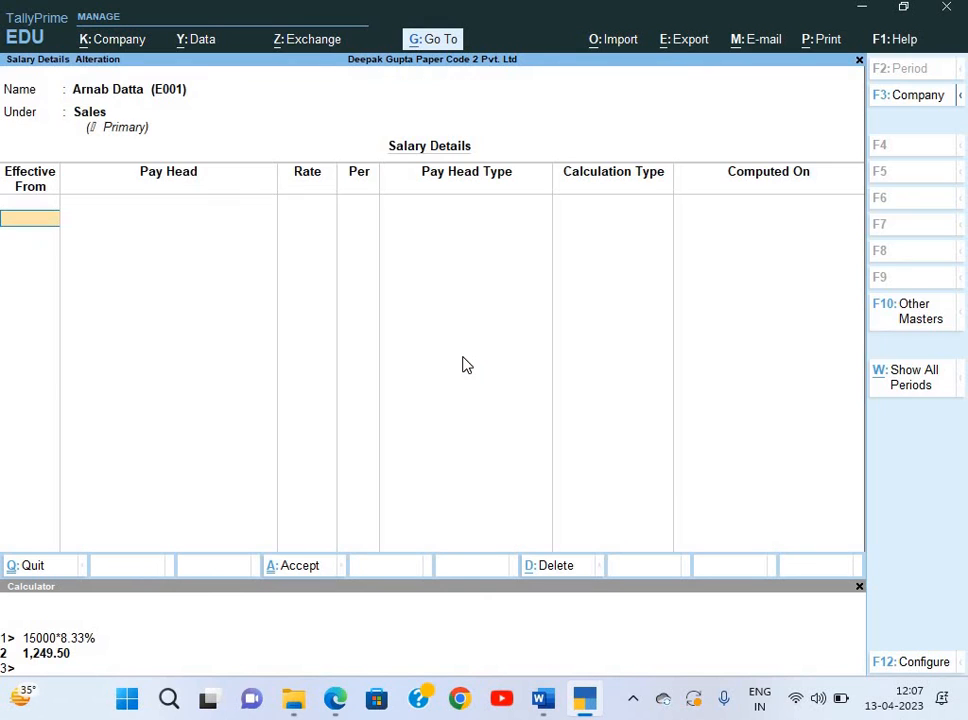
text(1.4)
key(Return)
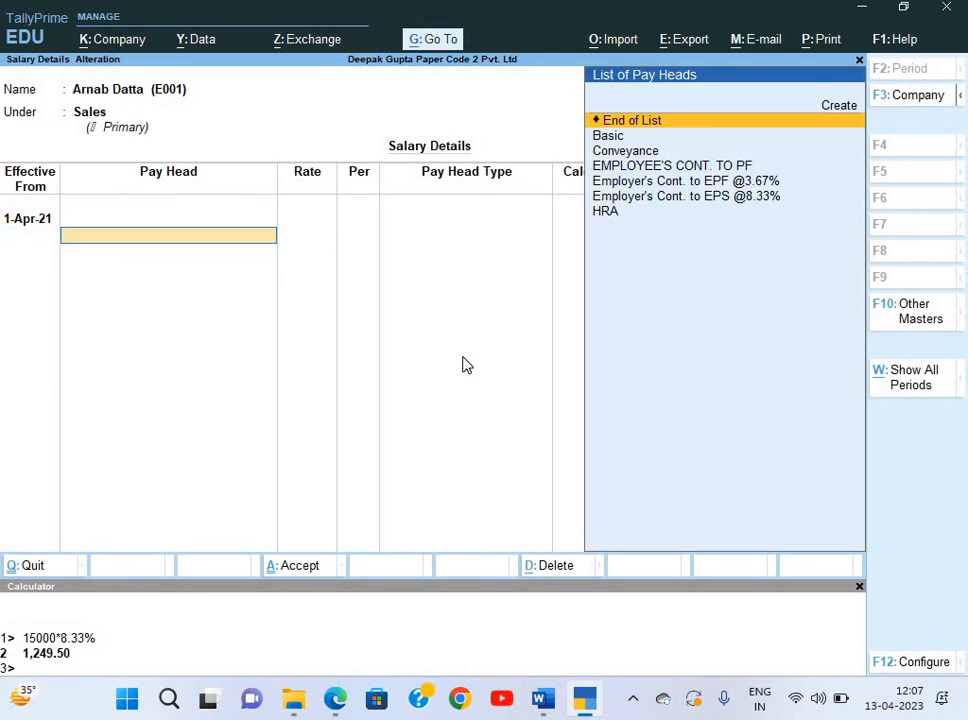
key(Down)
key(Return)
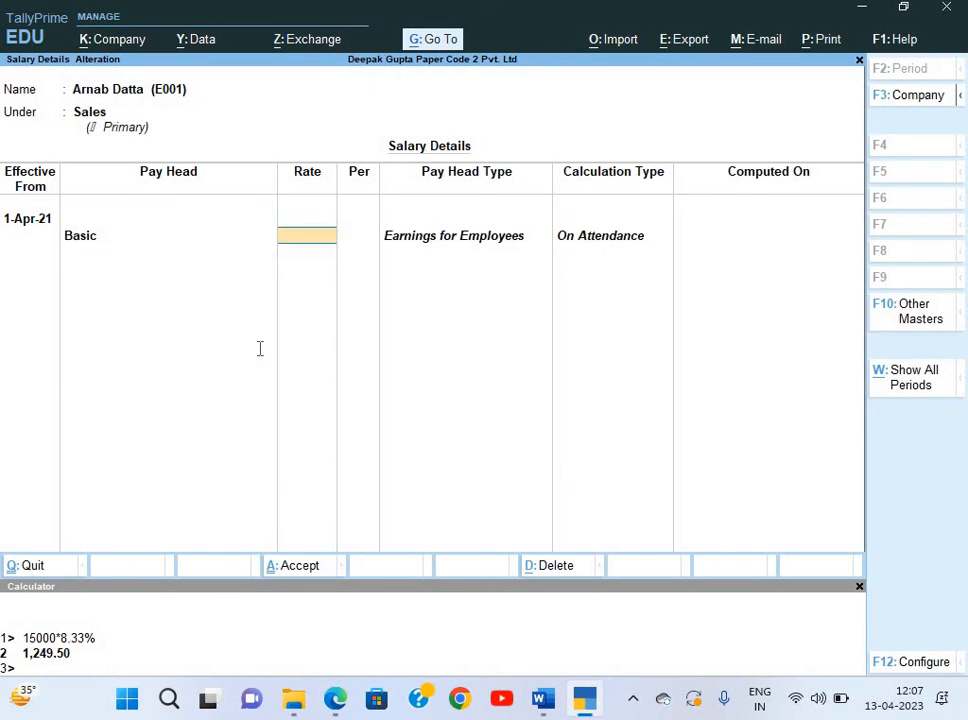
key(alt+Tab)
key(alt+Tab)
text(8300)
key(Return)
key(Return)
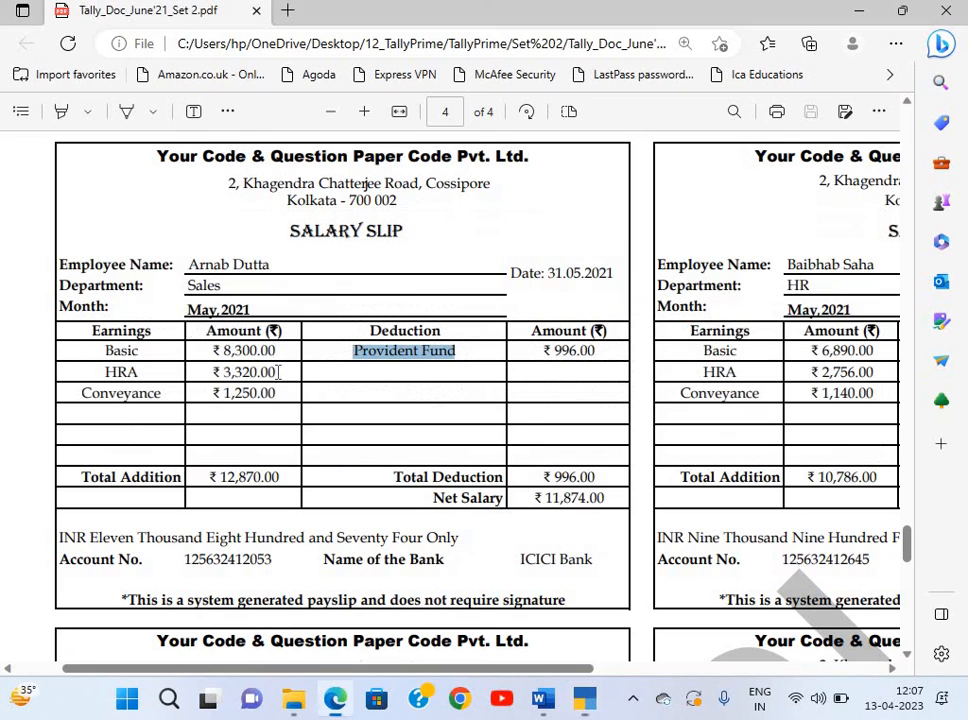
Add HRA and Conveyance pay heads, then clear the Conveyance row.
key(alt+Tab)
key(alt+Tab)
text(H)
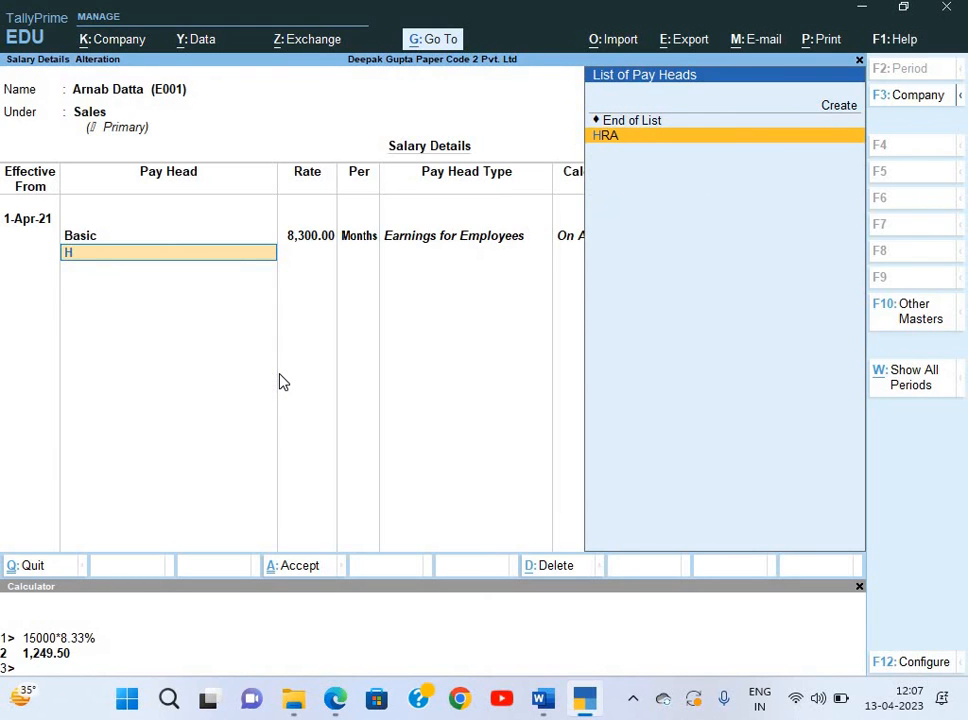
key(Return)
key(alt+Tab)
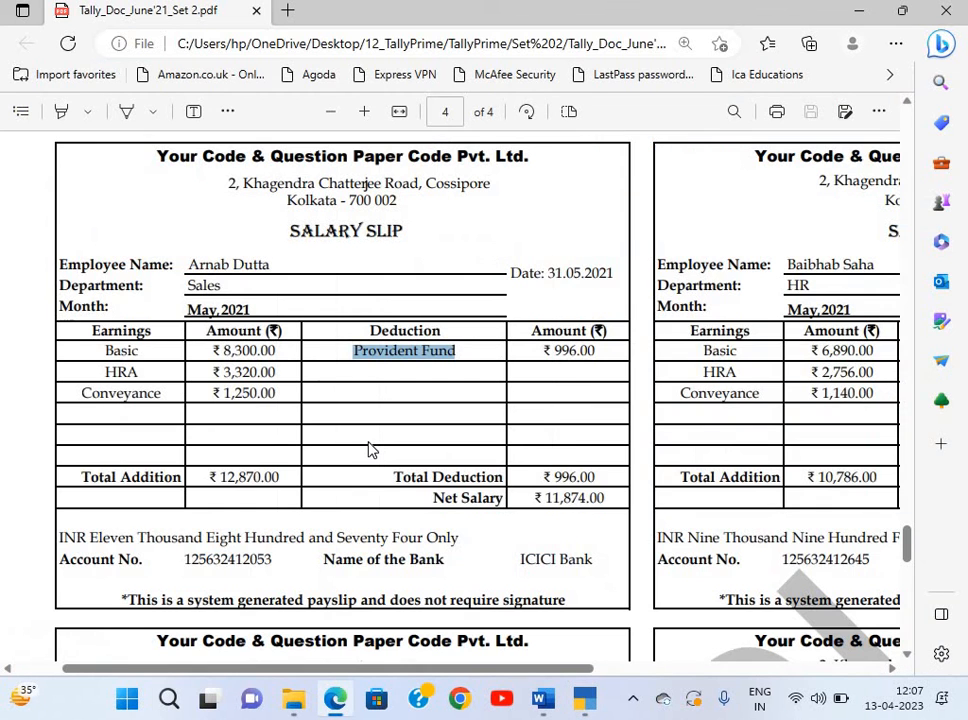
key(alt+Tab)
text(Con)
key(Return)
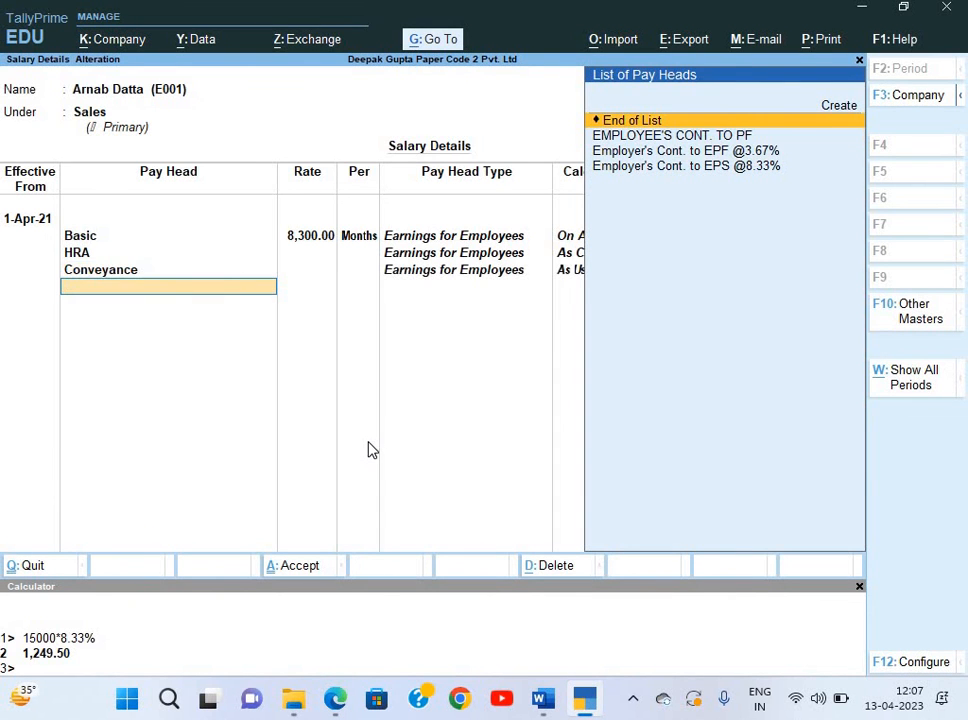
key(BackSpace)
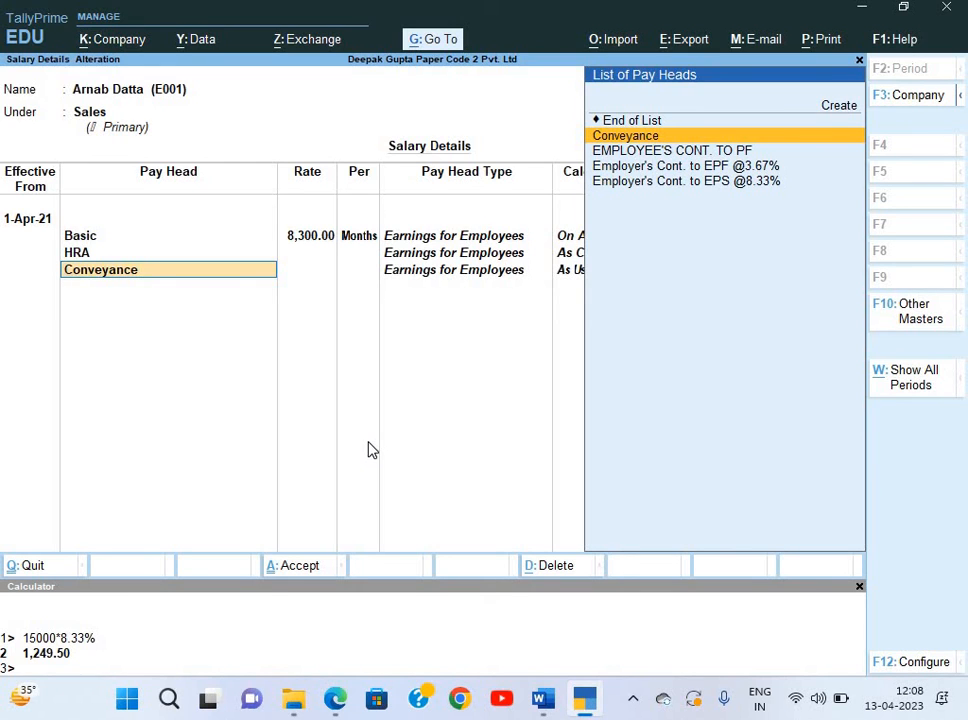
key(Escape)
key(Escape)
key(Escape)
Open the Conveyance pay head for alteration from the Pay Heads list.
key(Up)
key(Down)
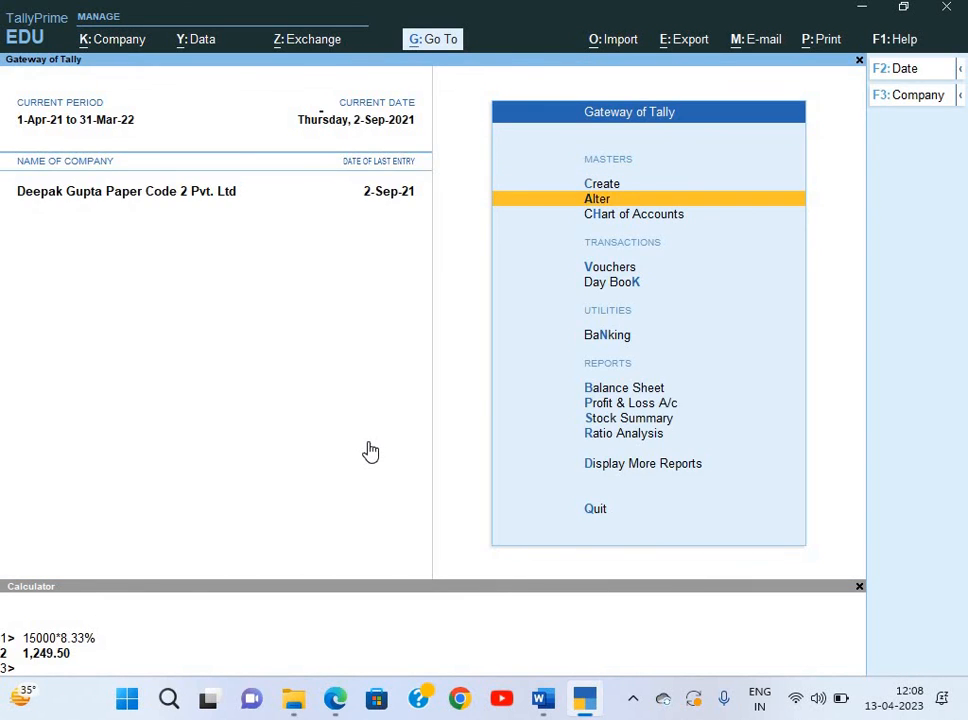
key(Return)
key(Down)
key(Down)
key(Down)
key(Down)
key(Down)
key(Down)
key(Down)
key(Down)
key(Down)
key(Down)
key(Down)
key(Down)
key(Down)
key(Down)
key(Down)
key(Down)
key(Down)
key(Down)
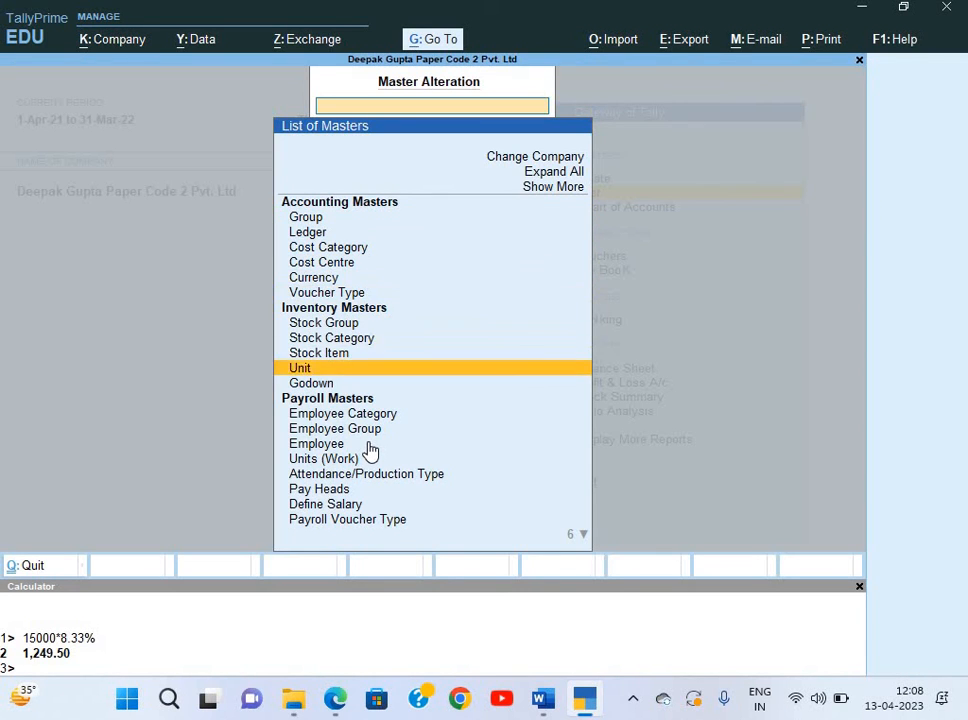
key(Return)
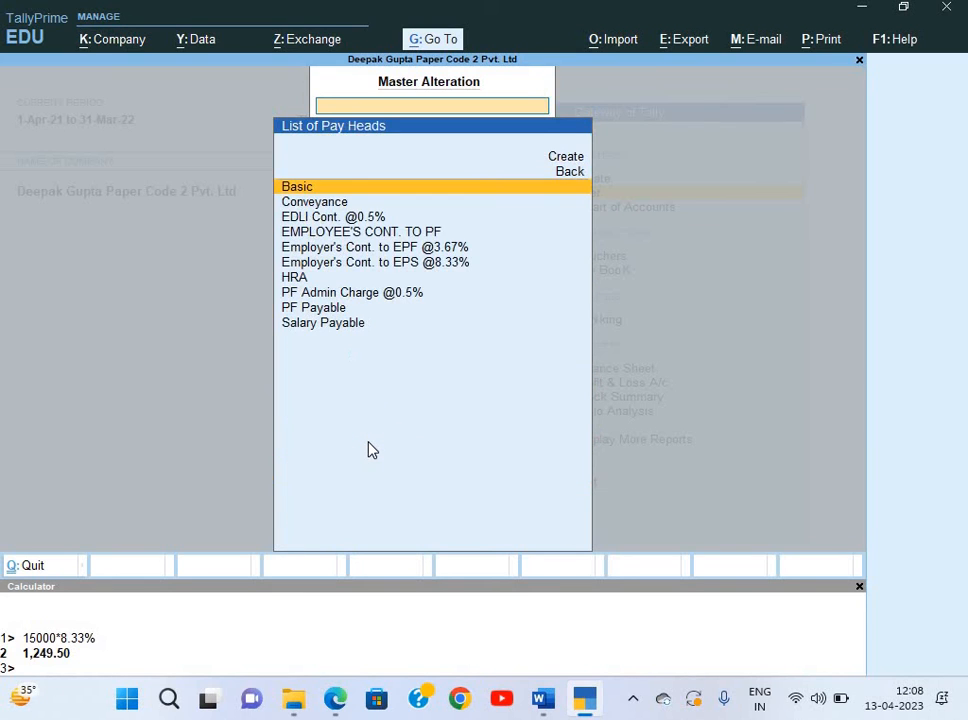
key(Down)
key(Down)
key(Down)
key(Down)
key(Down)
key(Down)
key(Down)
key(Down)
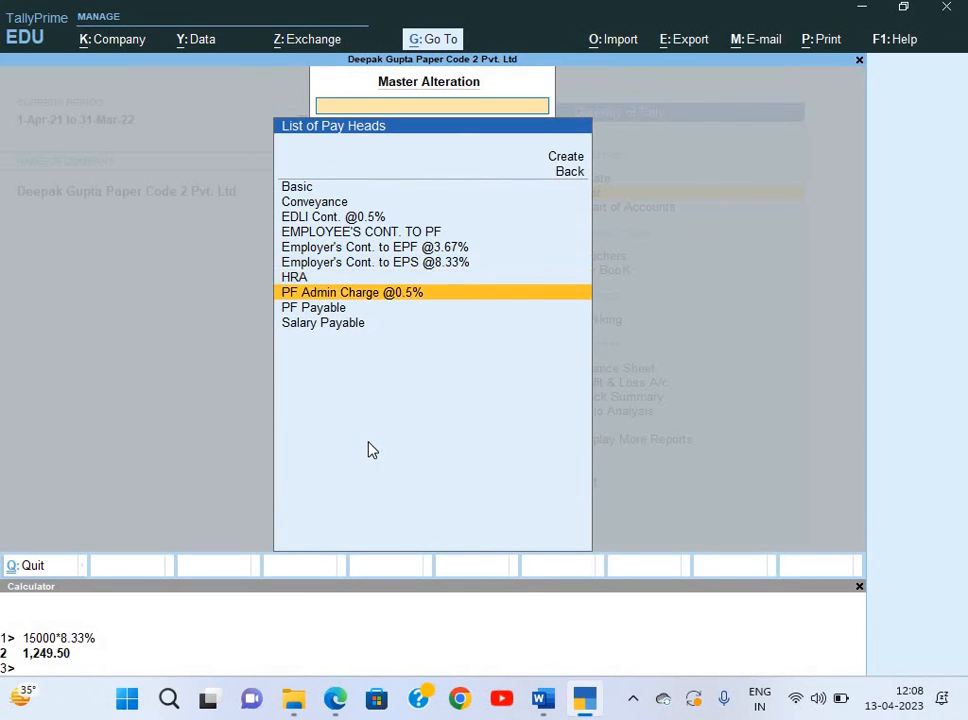
key(Up)
key(Up)
key(Up)
key(Up)
key(Up)
key(Up)
key(Up)
key(Return)
key(Return)
key(Return)
key(Return)
key(Return)
key(Return)
key(Return)
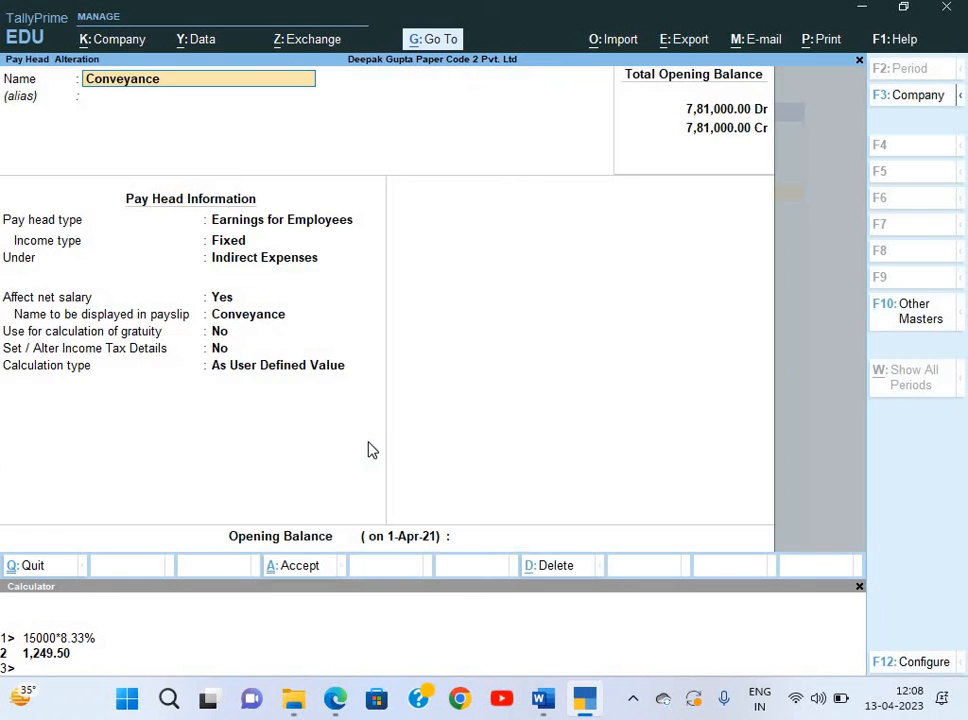
Set Conveyance's calculation type to Flat Rate with period Months and save it.
key(Return)
key(Return)
key(Return)
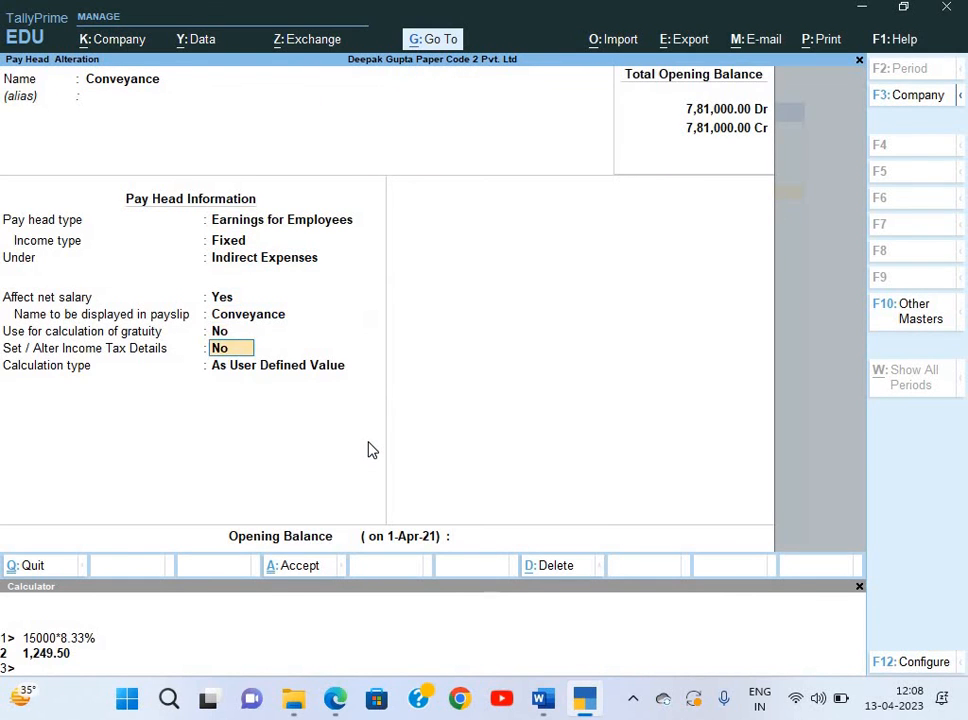
key(Down)
key(Return)
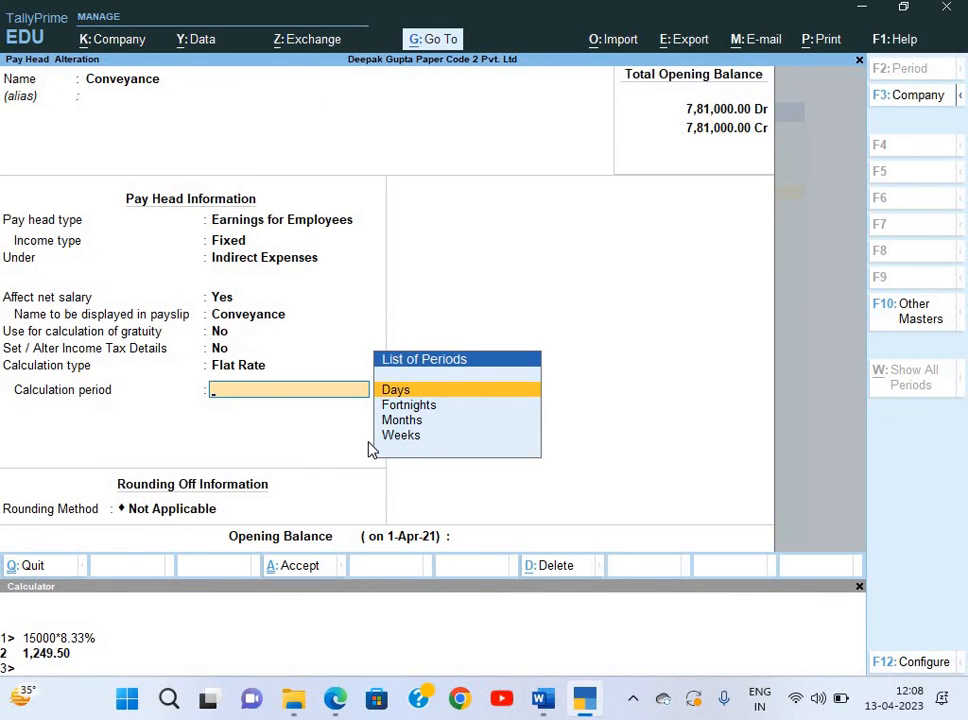
key(Return)
key(BackSpace)
key(Down)
key(Down)
key(Down)
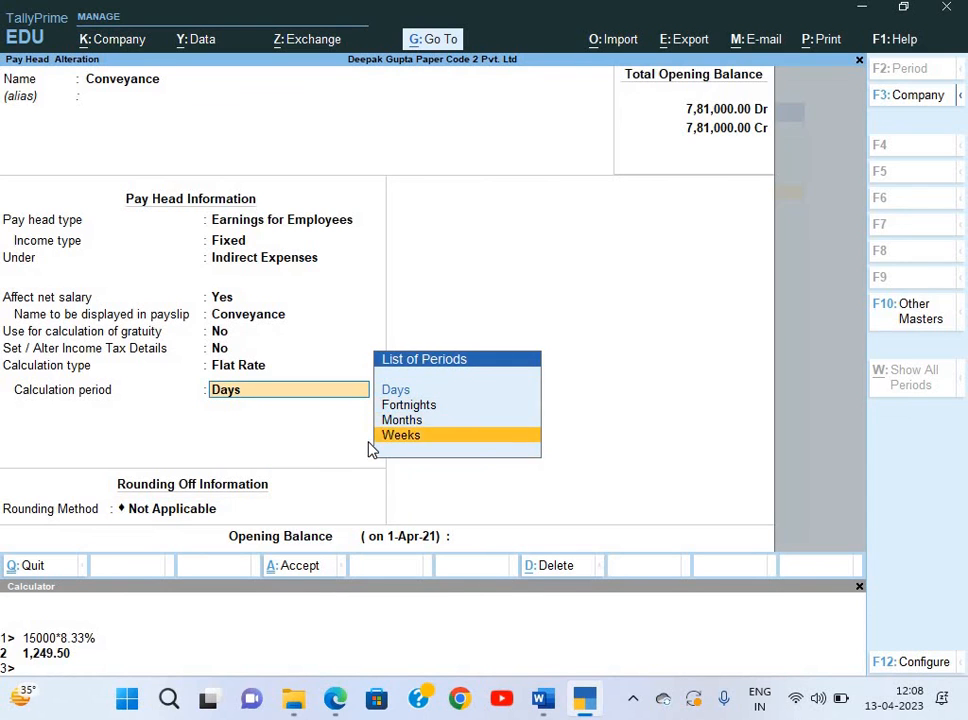
key(Up)
key(Return)
key(ctrl+a)
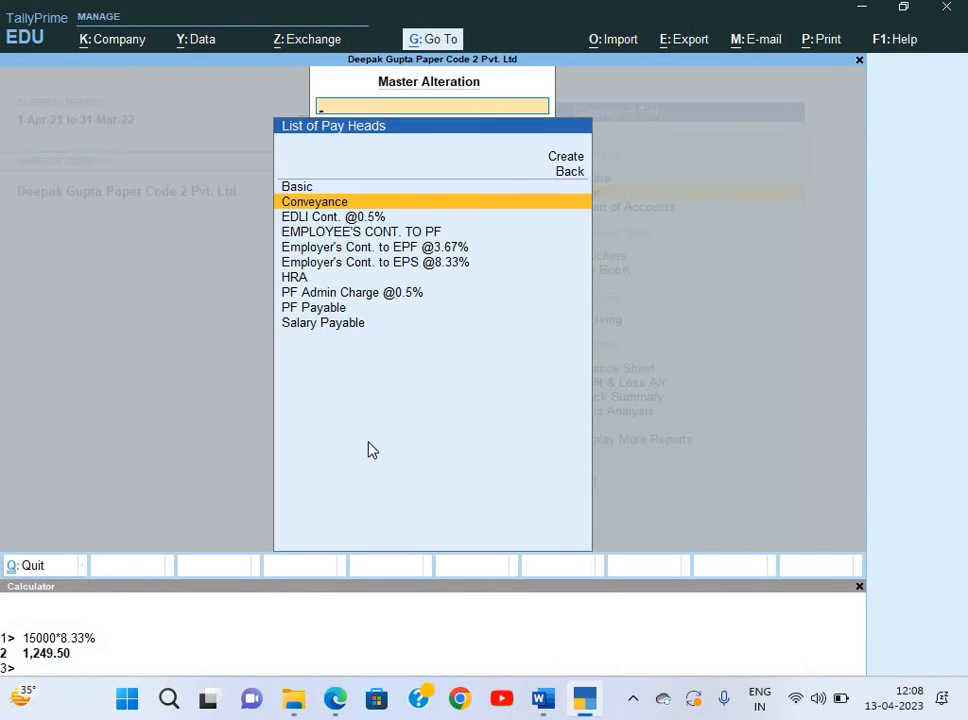
Open the Sales employee's salary details through Alter > Define Salary.
key(Escape)
key(Escape)
key(n)
key(Down)
key(Down)
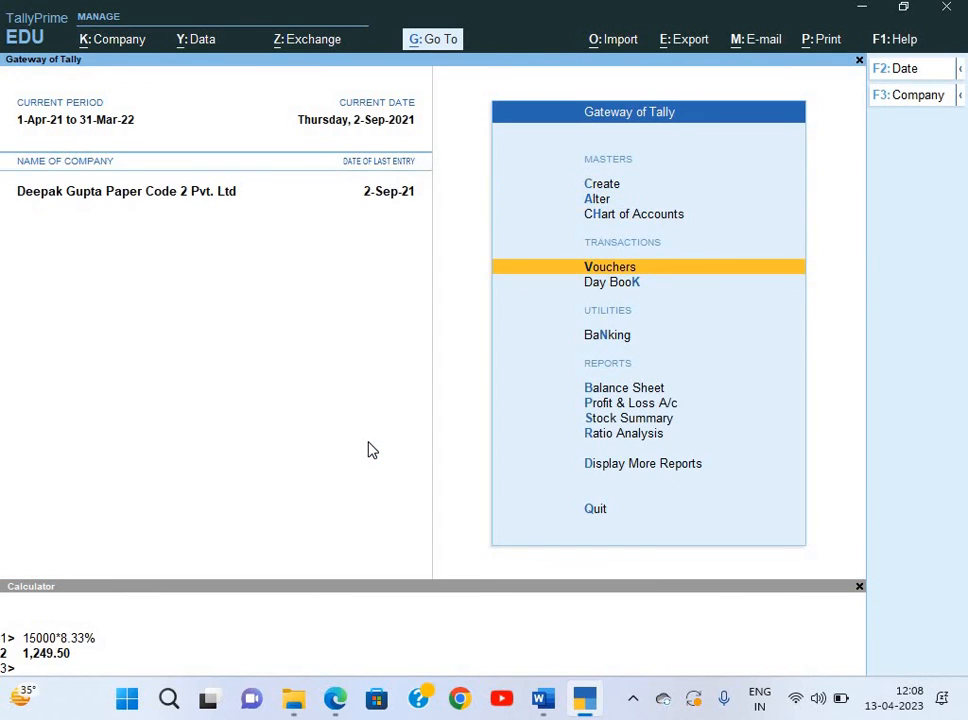
key(Up)
key(Up)
key(Return)
key(Down)
key(Down)
key(Down)
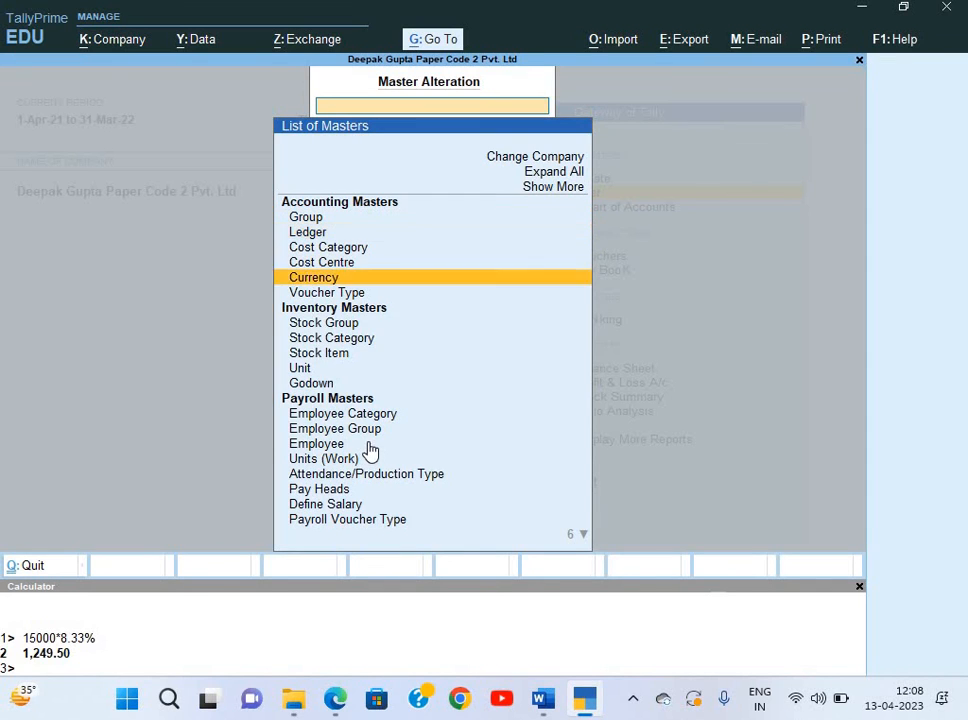
key(Down)
key(Down)
key(Down)
key(Down)
key(Down)
key(Down)
key(Down)
key(Down)
key(Down)
key(Down)
key(Down)
key(Down)
key(Down)
key(Down)
key(Down)
key(Up)
key(Return)
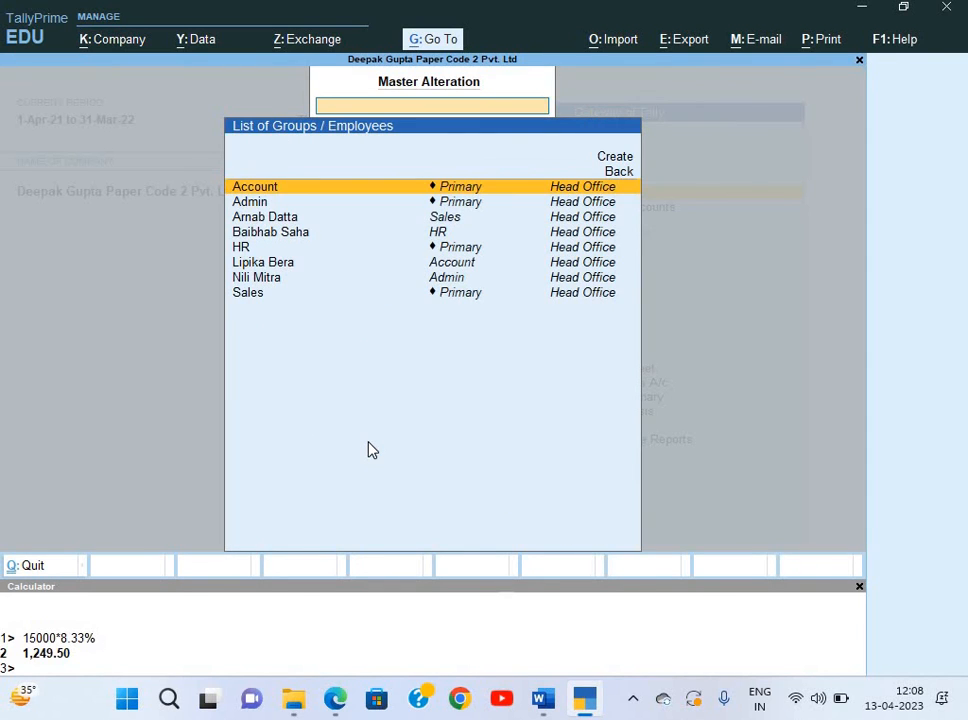
key(Down)
key(Return)
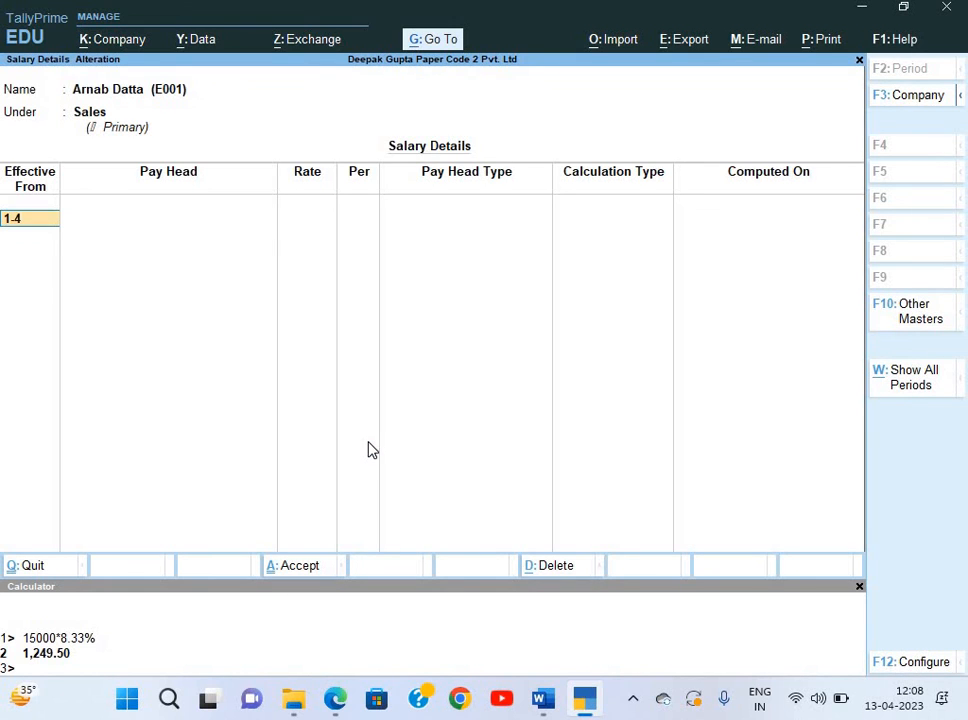
Set the effective date to 1-Apr-21 with Basic at 8,300.
text(1-4)
key(Return)
key(Down)
key(Return)
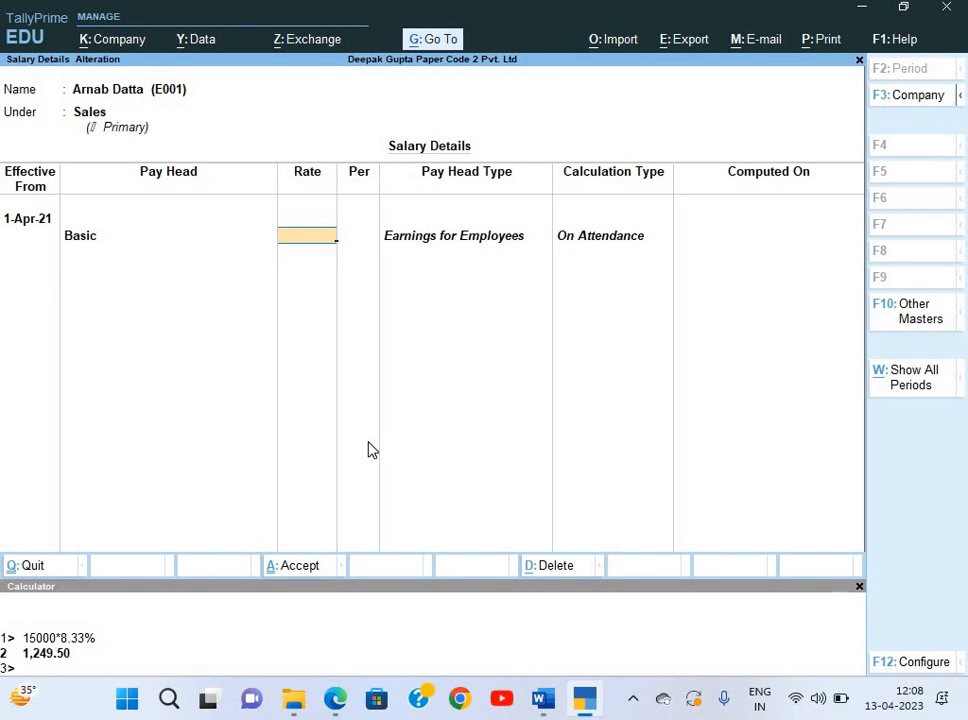
text(8300)
key(Return)
key(alt+Tab)
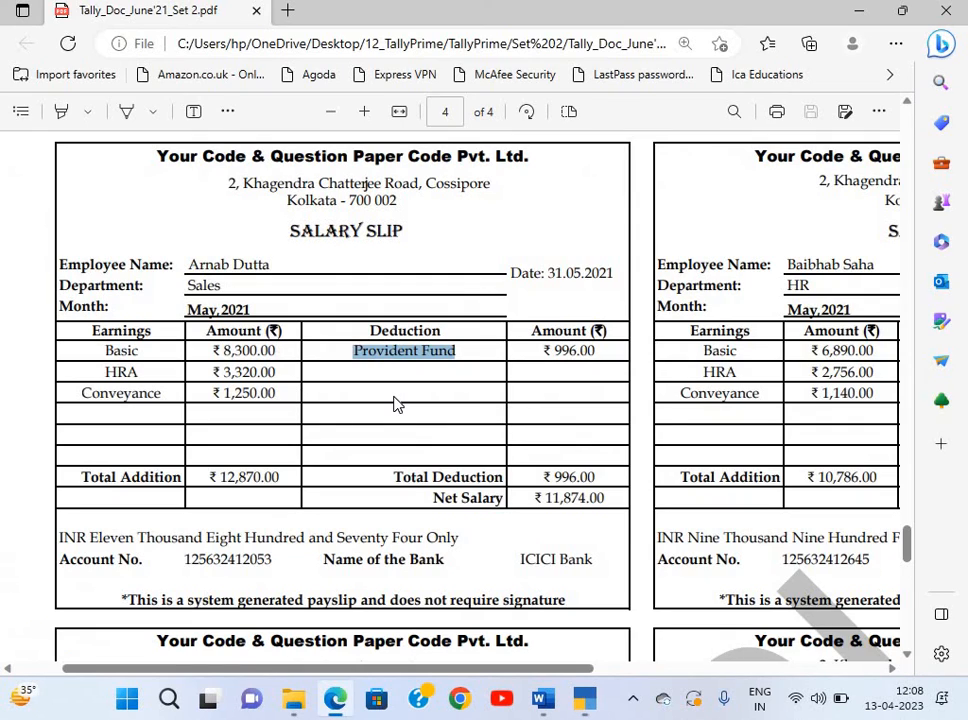
key(alt+Tab)
Add HRA and Conveyance at 1,250 per month.
key(Down)
key(Down)
key(Down)
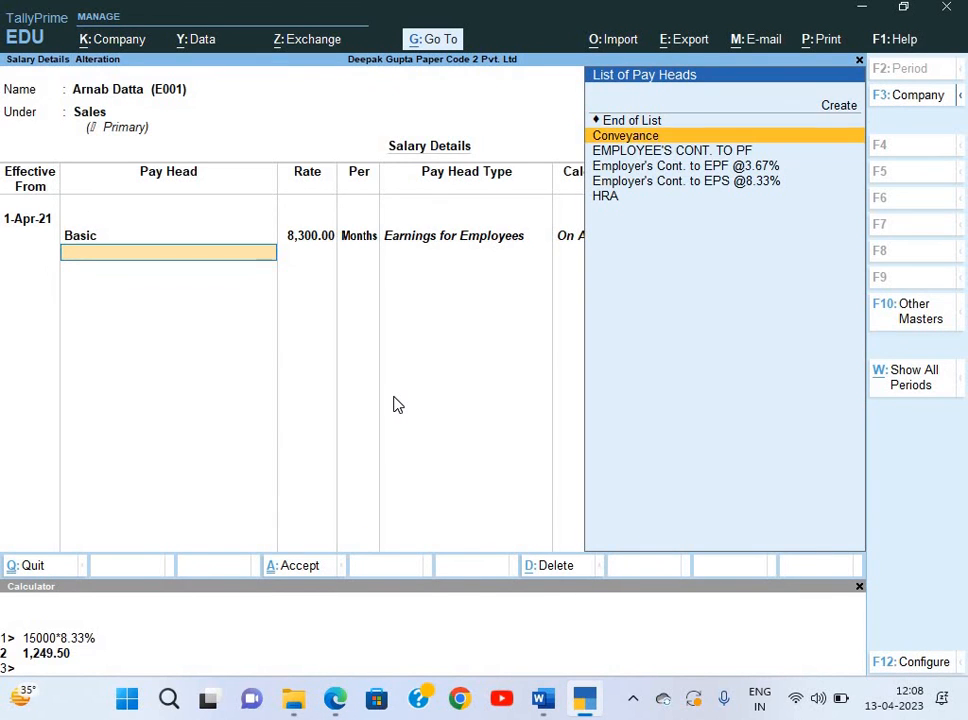
key(Down)
key(Return)
key(Down)
key(Return)
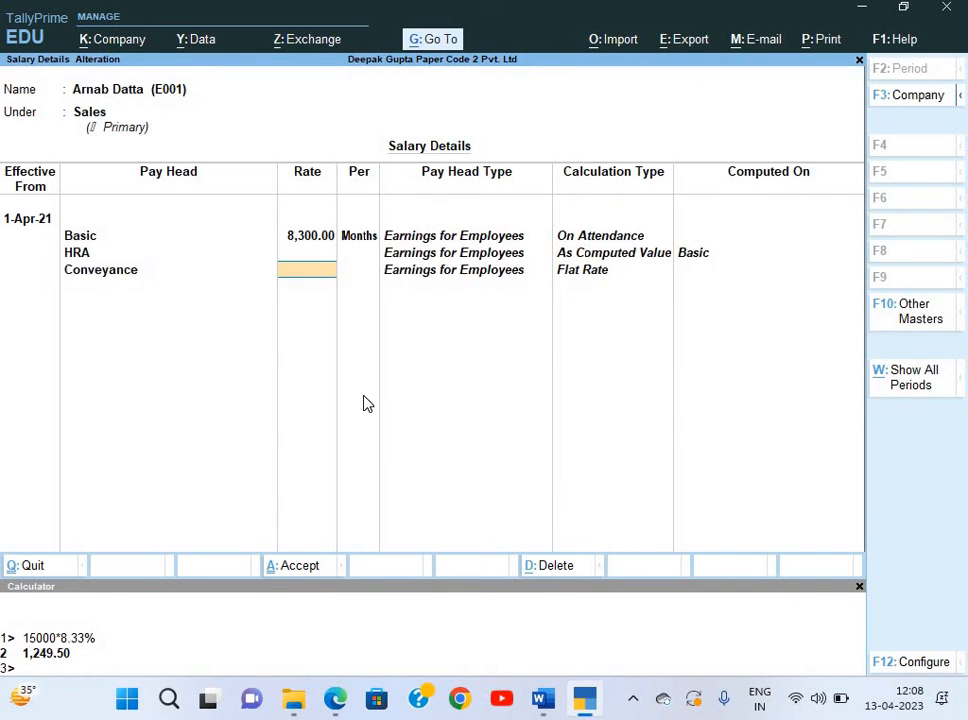
key(alt+Tab)
key(alt+Tab)
text(1,250)
key(Return)
key(Return)
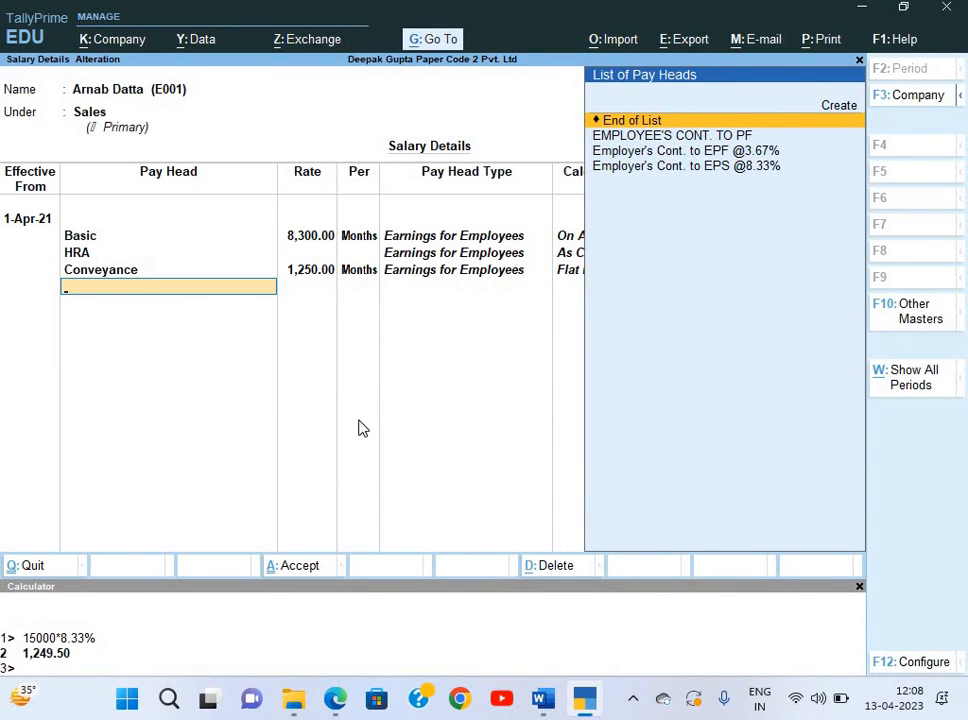
Add the Employee's PF, EPS and EPF contribution heads and finish the salary structure.
key(Down)
key(Down)
key(Up)
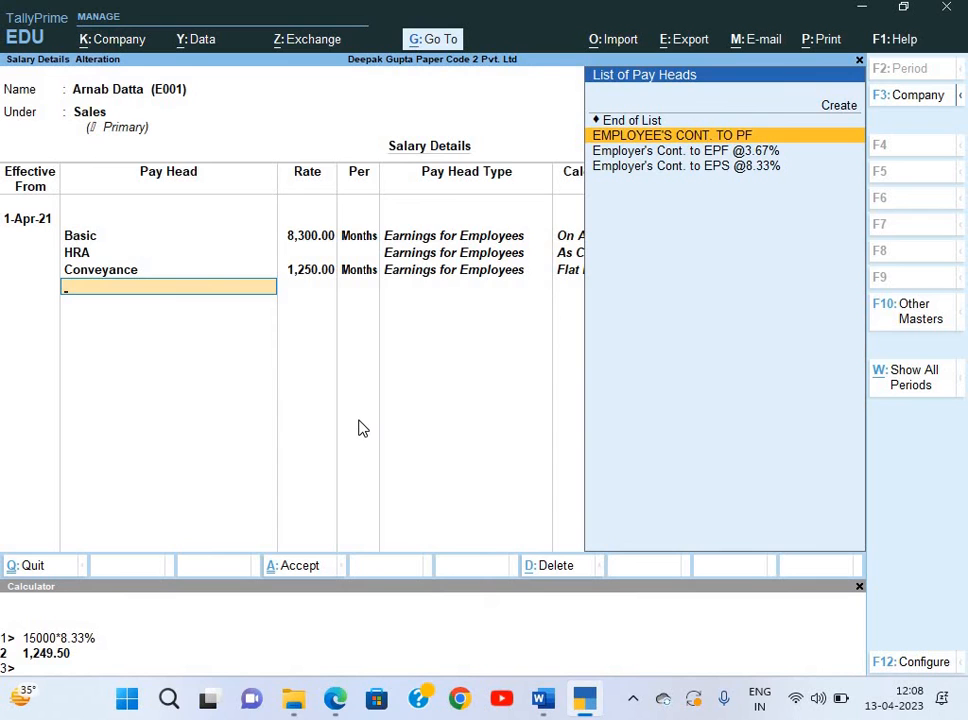
key(Return)
key(Down)
key(Down)
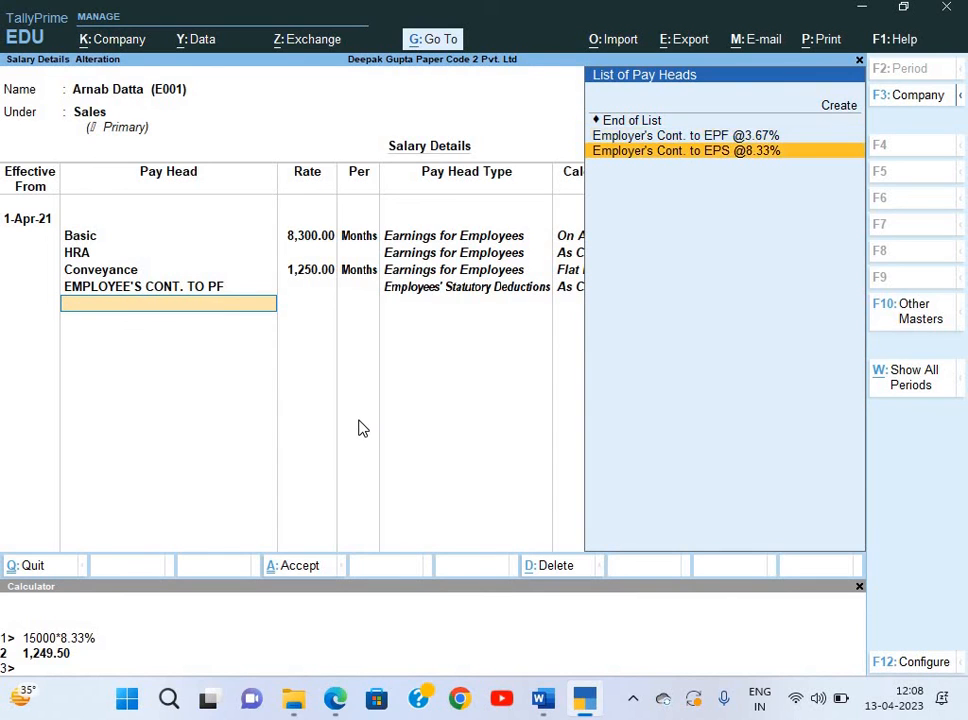
key(Return)
key(Return)
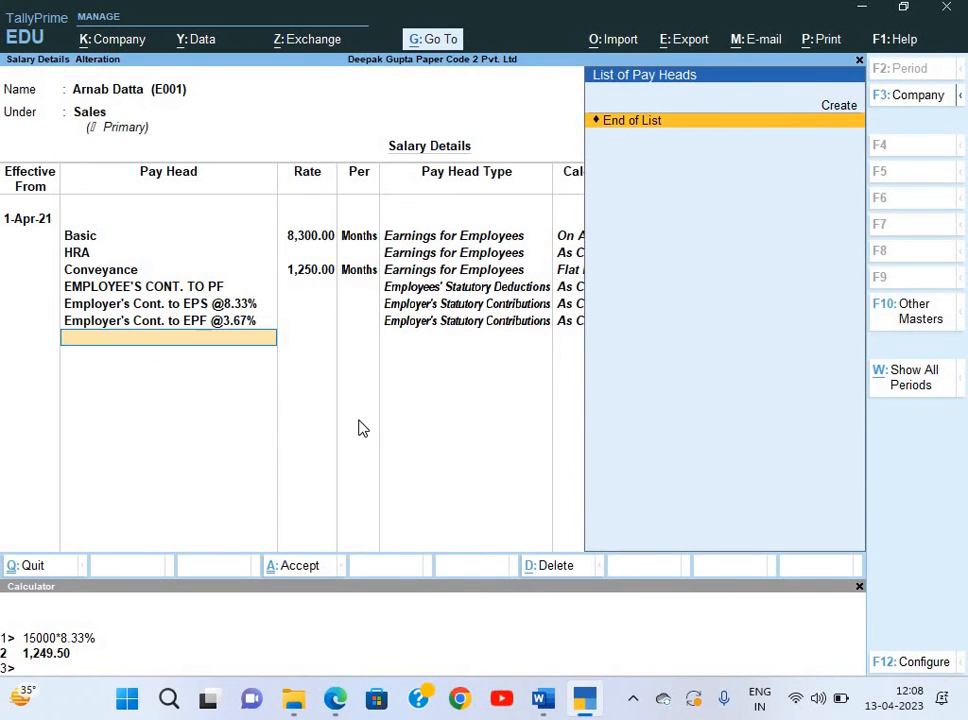
key(Return)
key(Return)
key(Return)
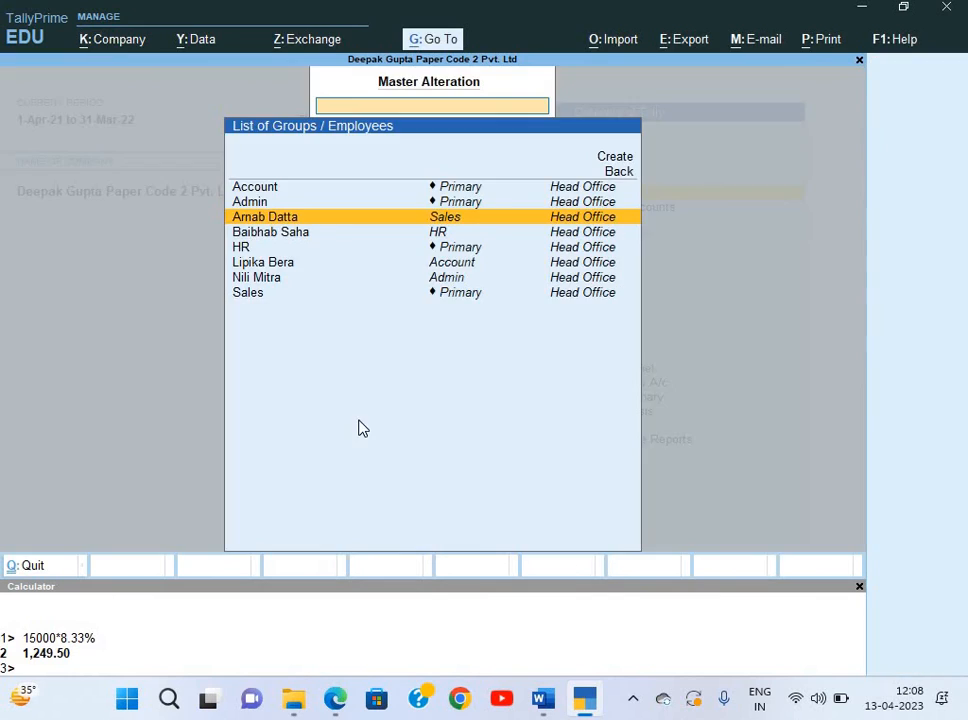
Open the HR employee's salary details effective 1-Apr-21 and pick Basic as the first pay head.
key(alt+Tab)
scroll(681, 393, right, 5)
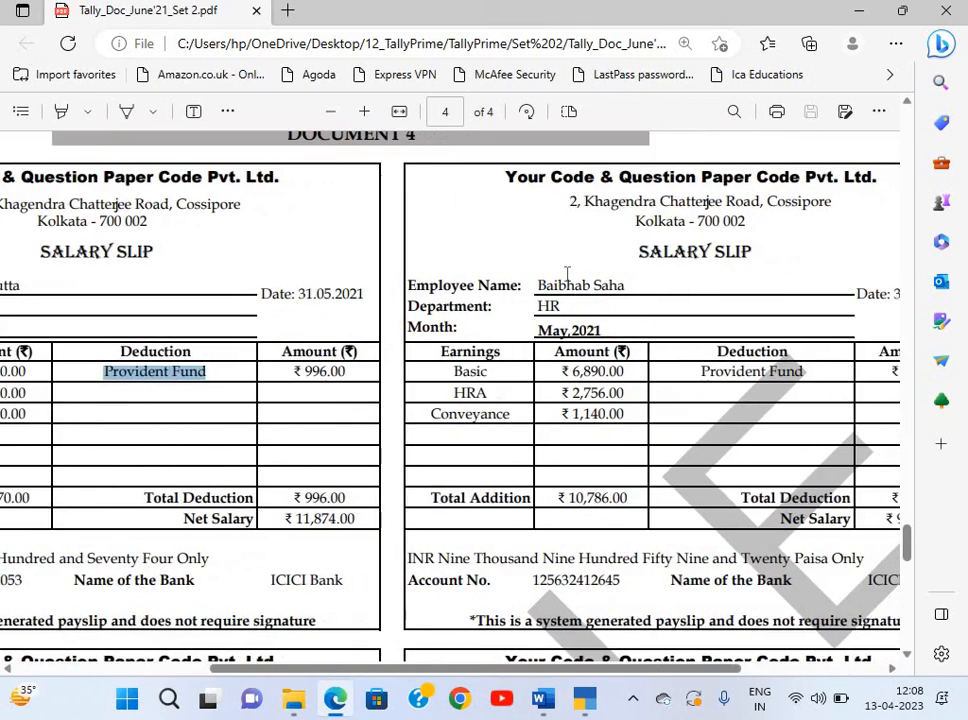
key(alt+Tab)
key(Down)
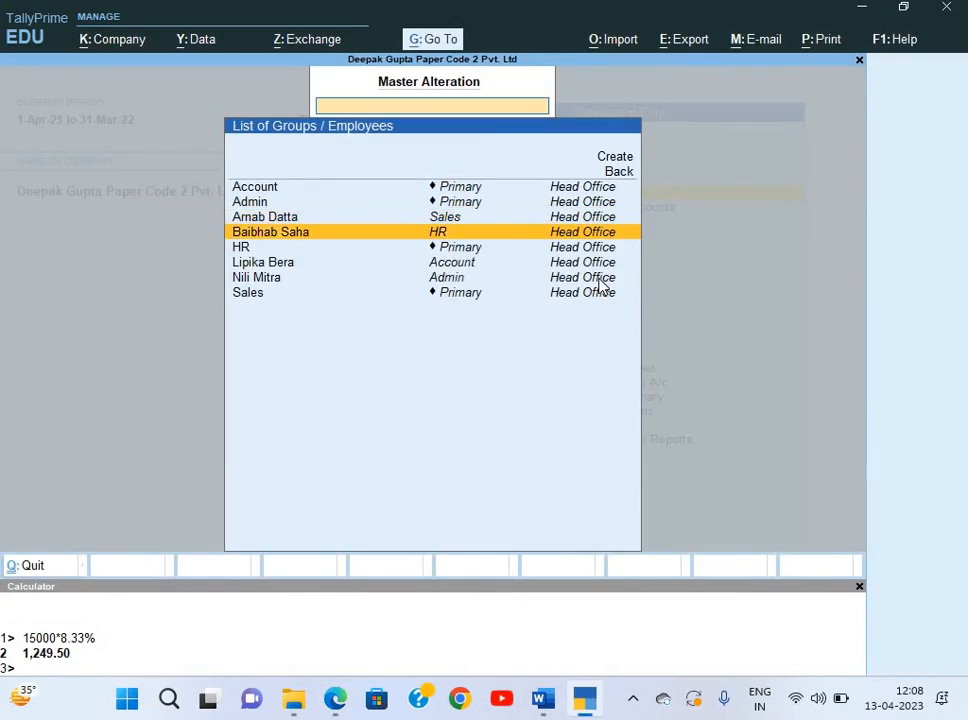
key(Return)
text(1-)
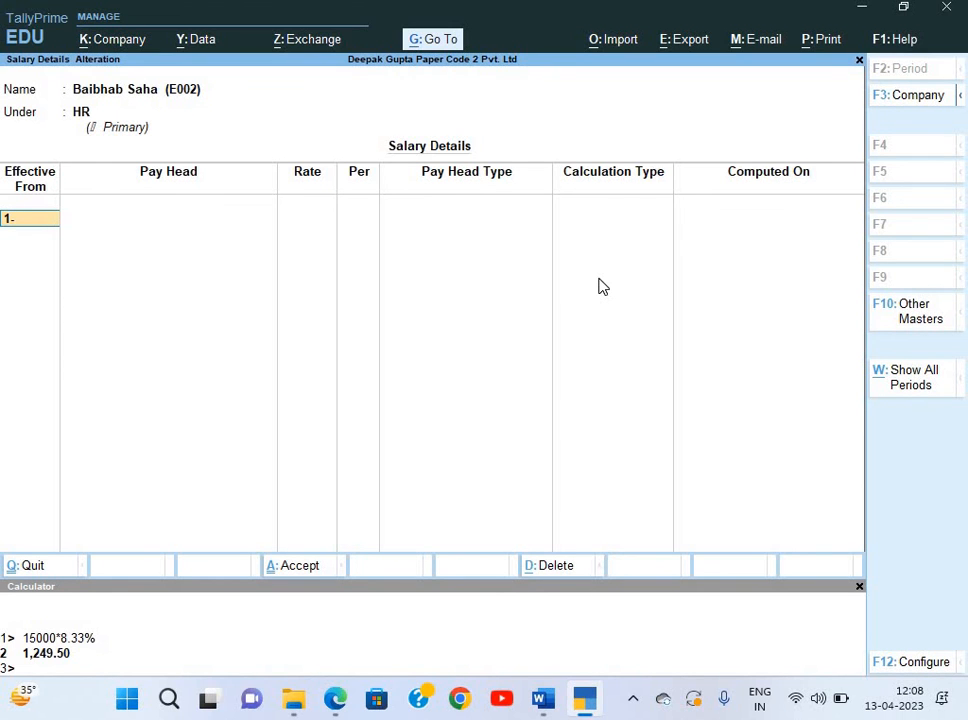
text(4)
key(Return)
key(Down)
key(Return)
Set the Basic rate to 6,890 and add HRA as the next pay head.
key(alt+Tab)
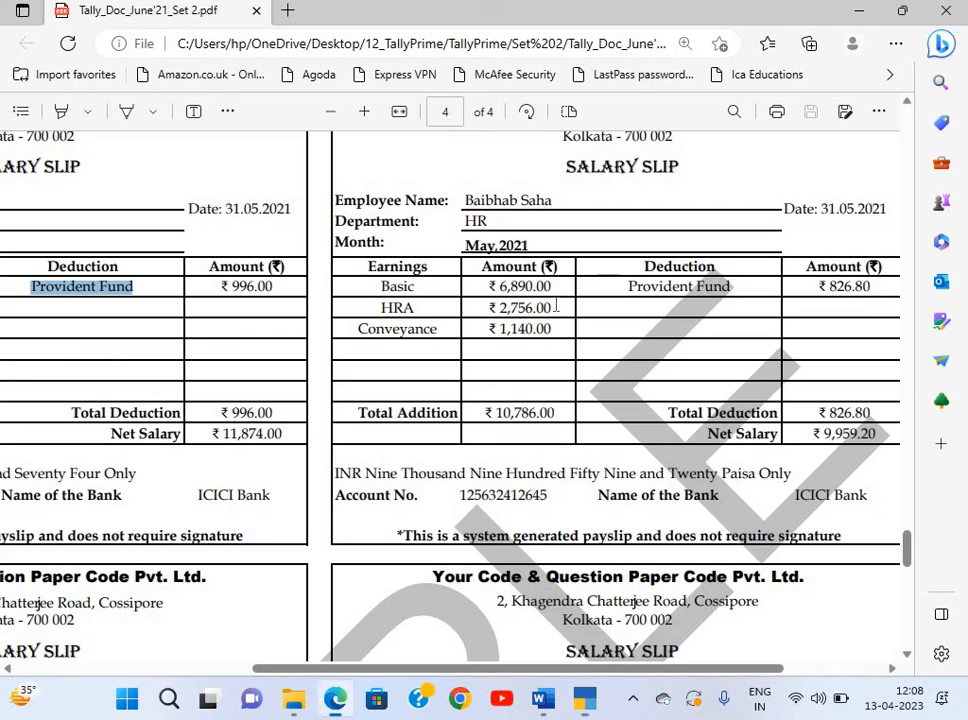
key(alt+Tab)
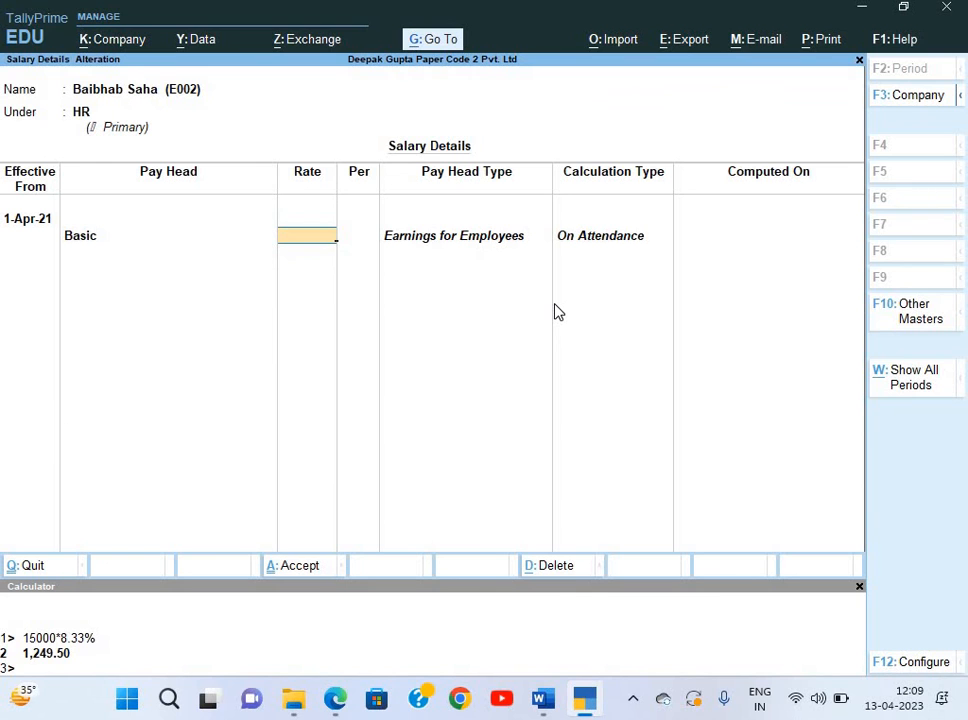
text(6,890)
key(Return)
key(alt+Tab)
key(alt+Tab)
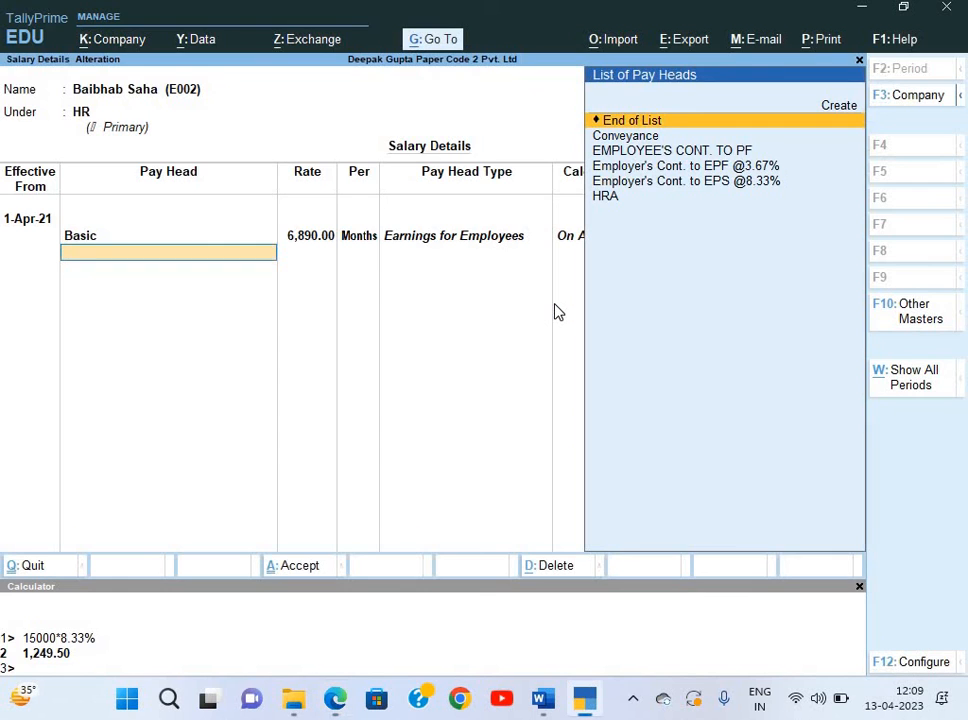
text(H)
key(Return)
Add Conveyance at a rate of 1,140, checking the amount on the salary slip.
key(Down)
key(Down)
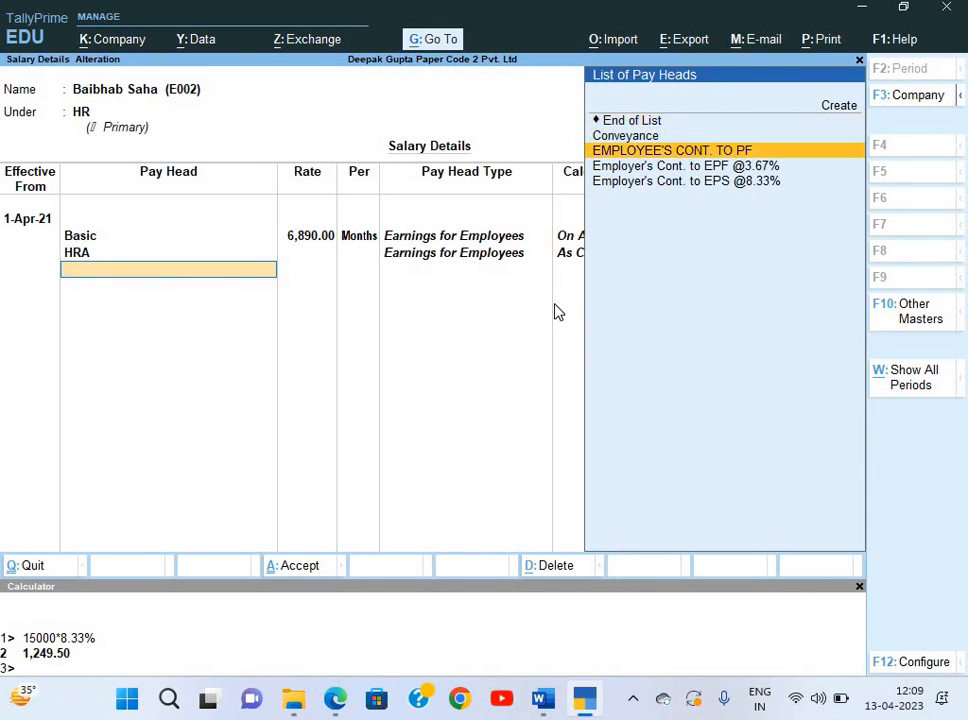
key(Up)
key(Return)
key(alt+Tab)
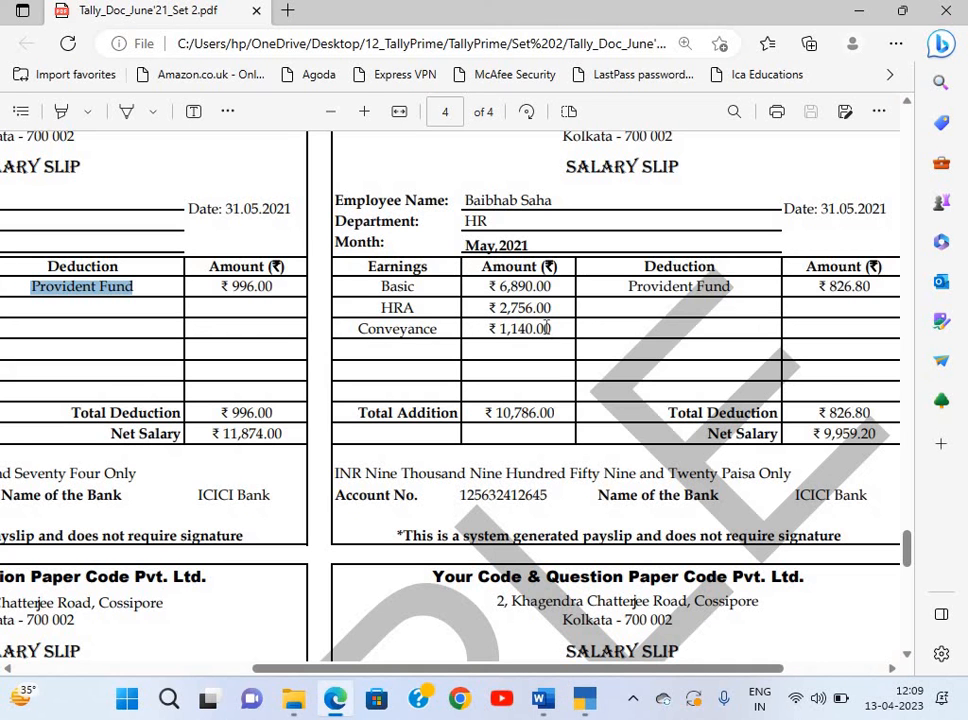
scroll(548, 328, right, 2)
scroll(548, 328, up, 1)
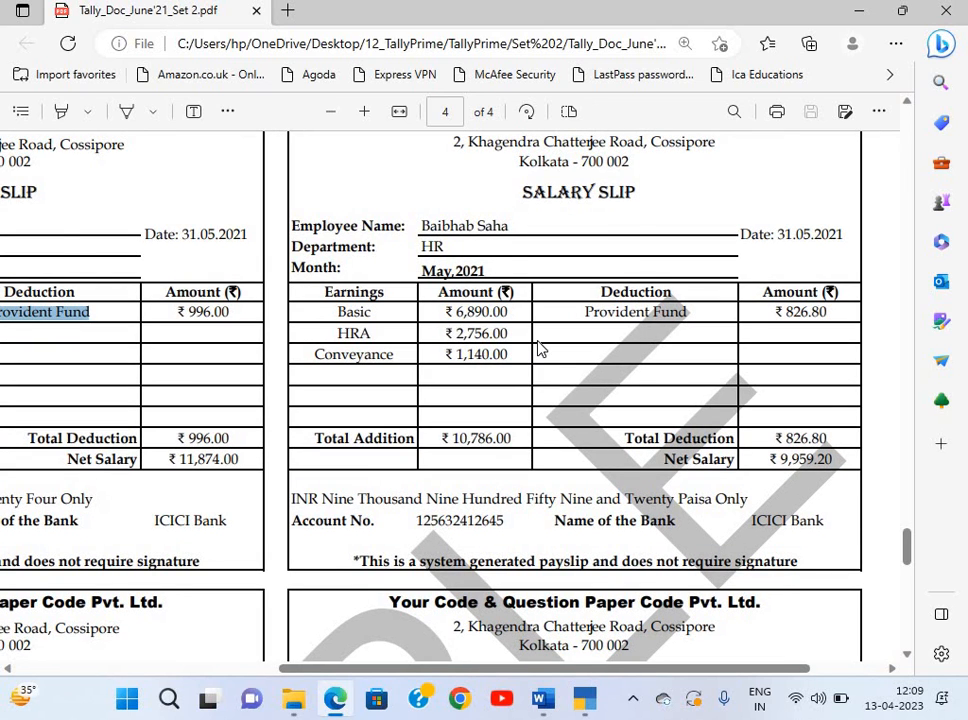
key(alt+Tab)
text(1140)
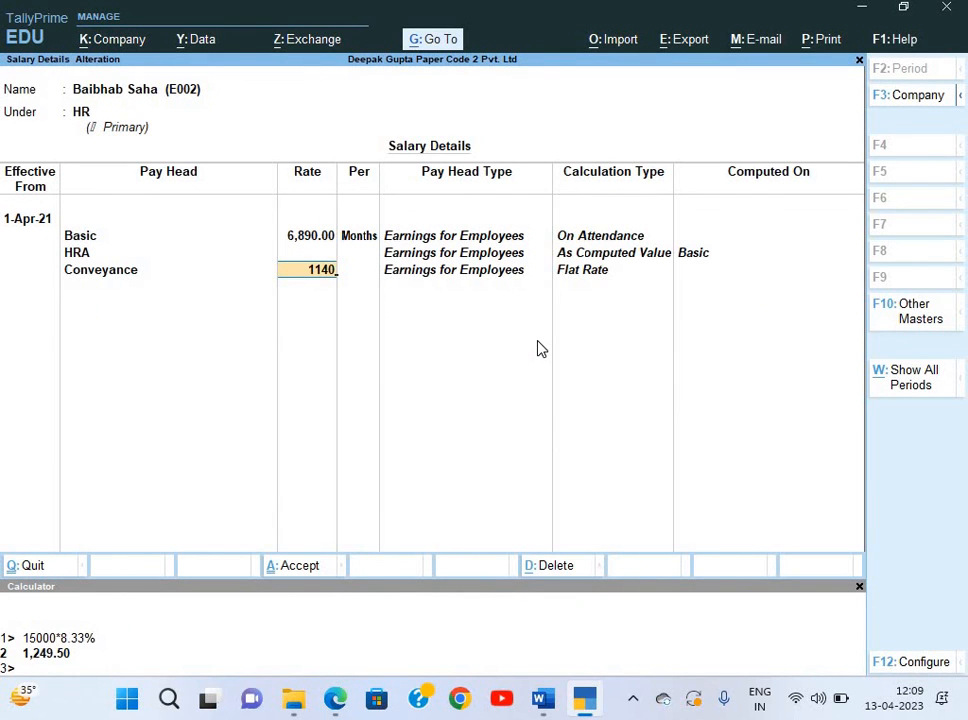
key(Return)
Add EMPLOYEE'S CONT. TO PF, EPS @8.33% and EPF @3.67% pay heads and accept.
key(alt+Tab)
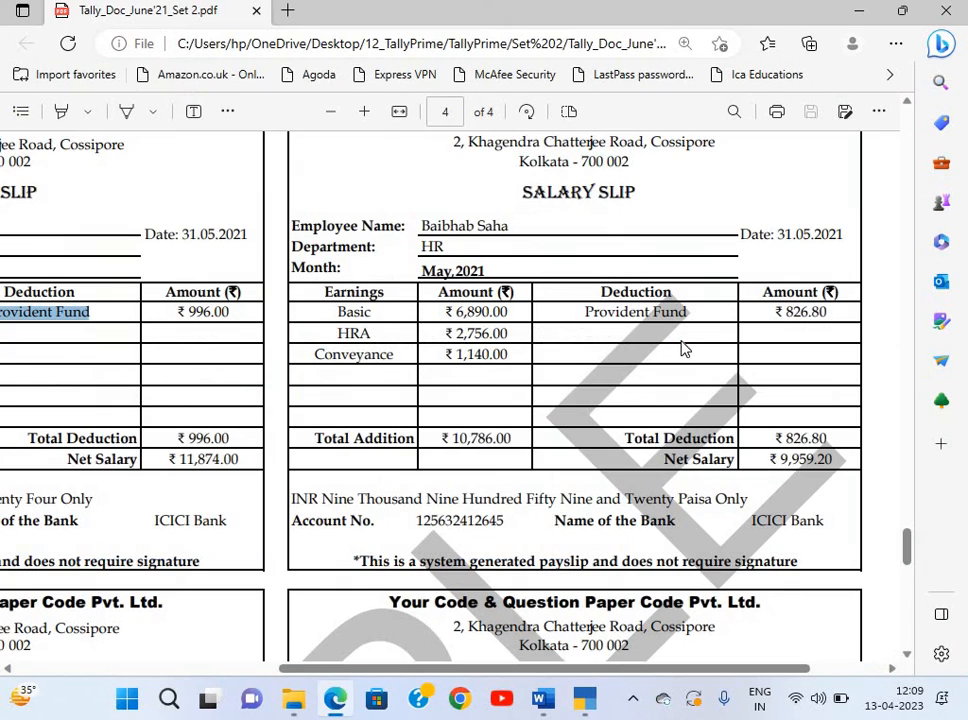
key(alt+Tab)
text(P)
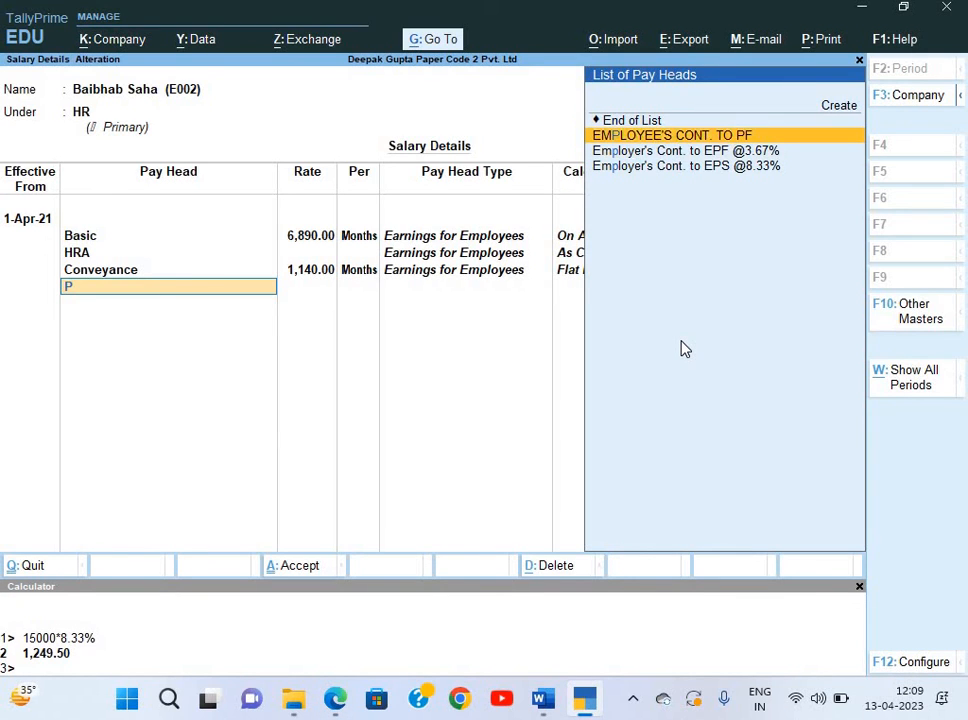
key(Return)
key(Return)
key(BackSpace)
key(Down)
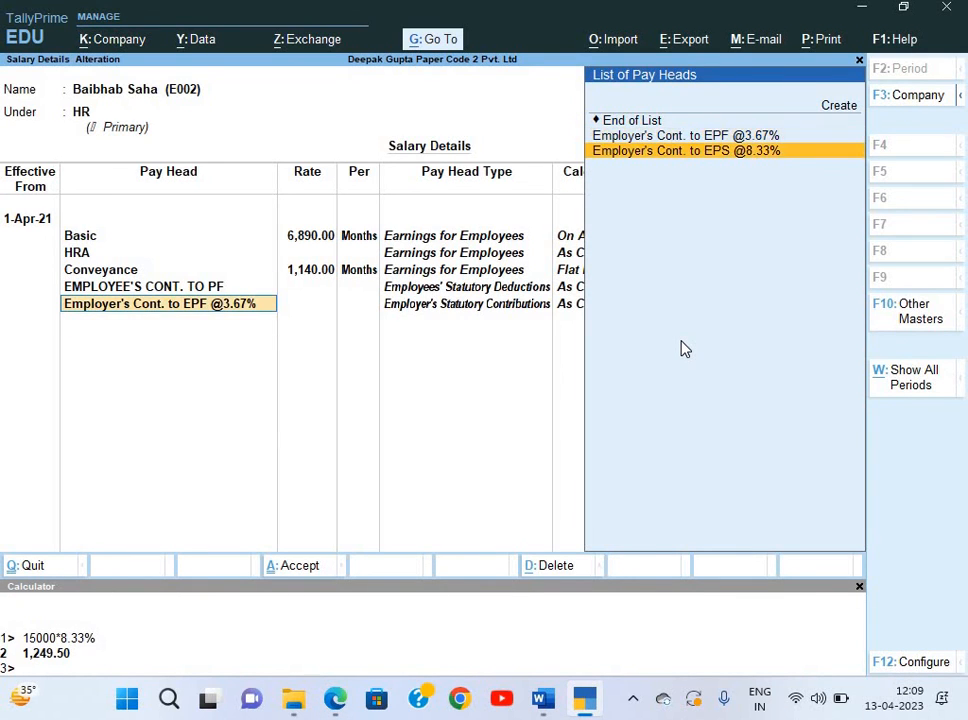
key(Return)
key(Down)
key(Return)
key(Return)
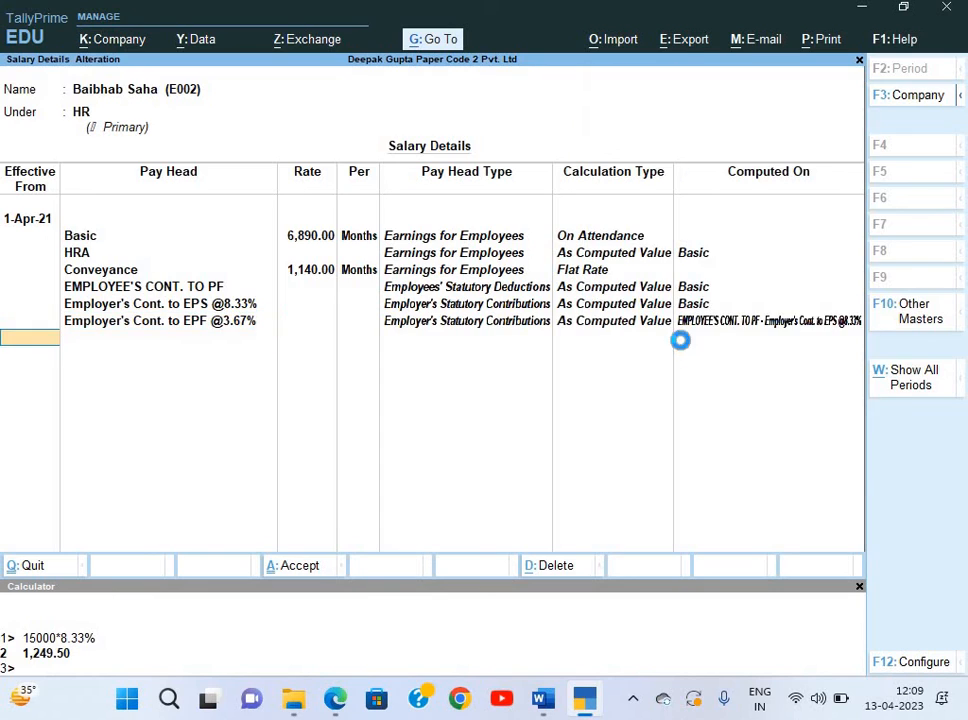
key(Return)
key(Return)
key(alt+Tab)
scroll(683, 346, left, 5)
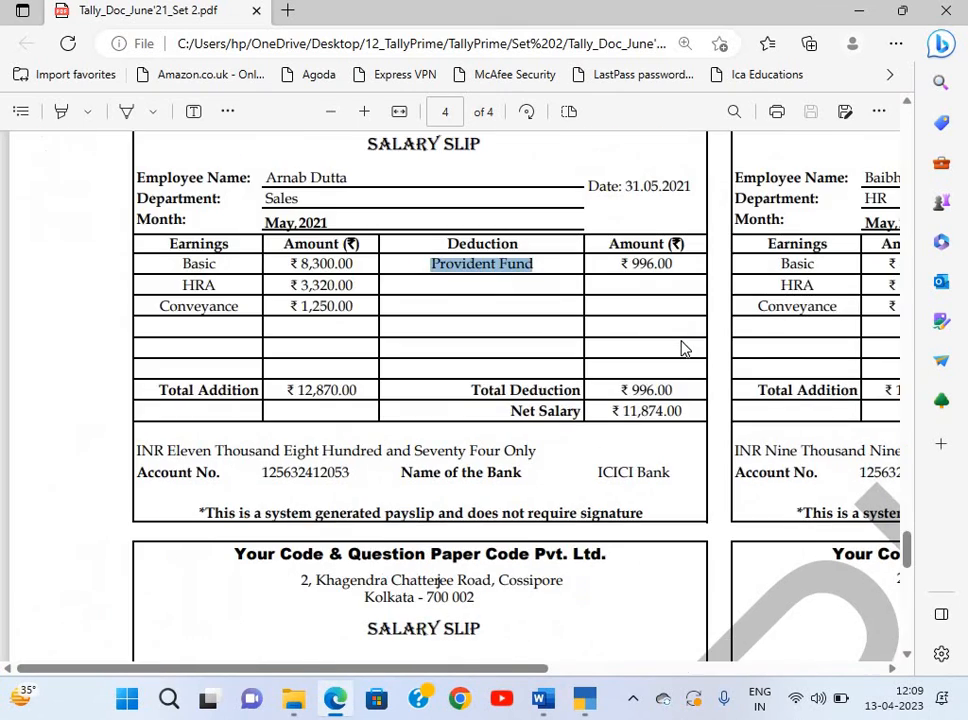
scroll(683, 346, down, 4)
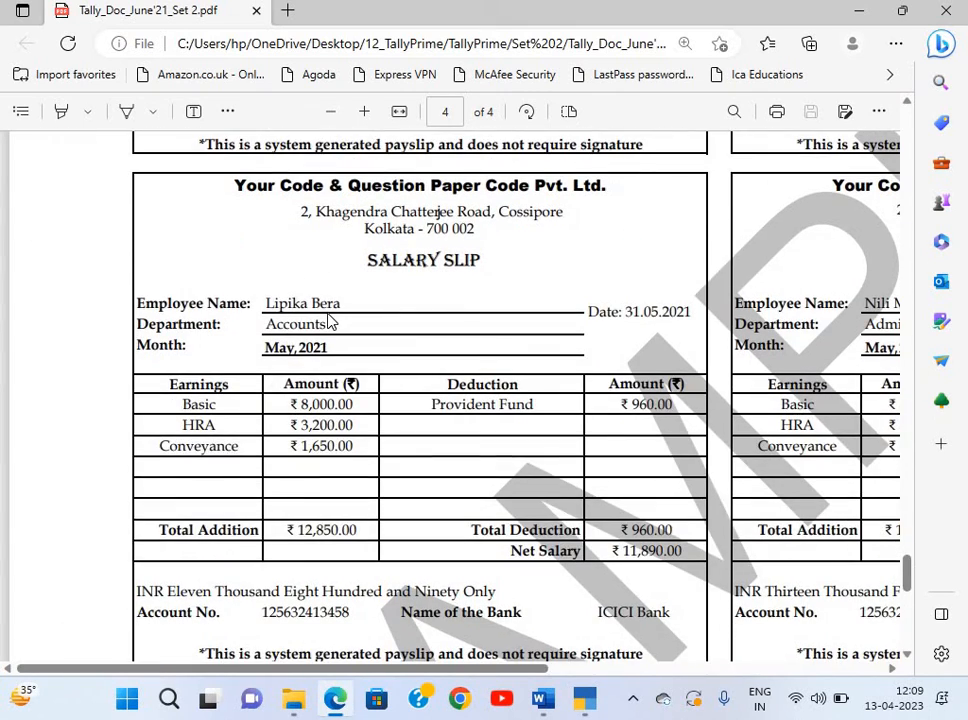
Open the Account employee's salary details effective 1-Apr-21 with Basic as the first pay head.
key(alt+Tab)
key(Down)
key(Down)
key(Return)
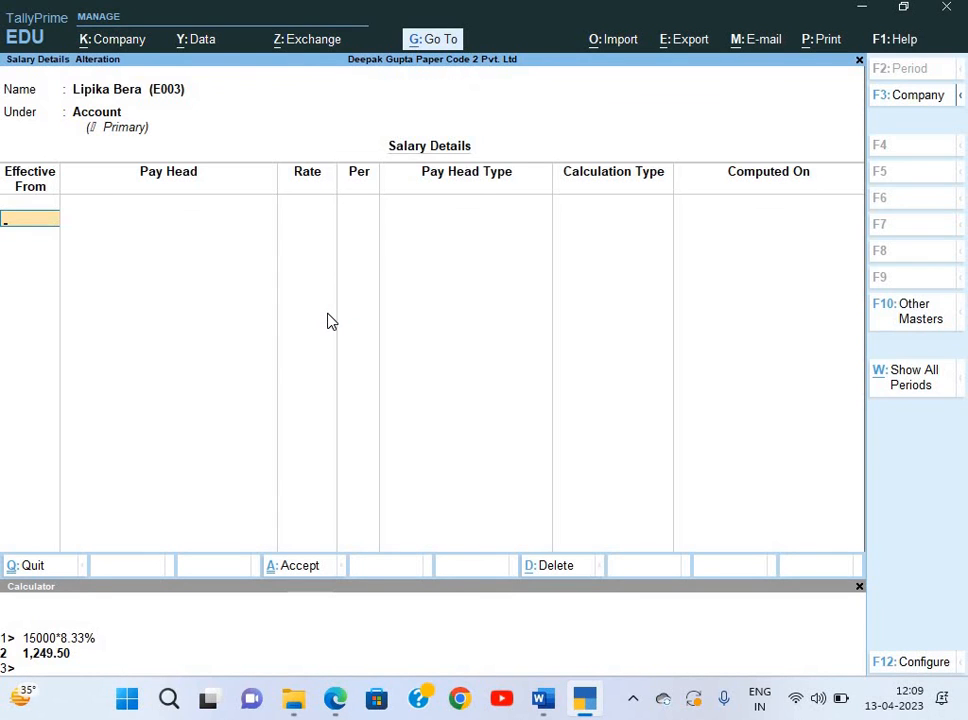
text(10)
key(BackSpace)
key(Return)
key(Down)
key(Return)
Enter Basic at 8,000, add HRA, and add Conveyance at 1,650.
key(alt+Tab)
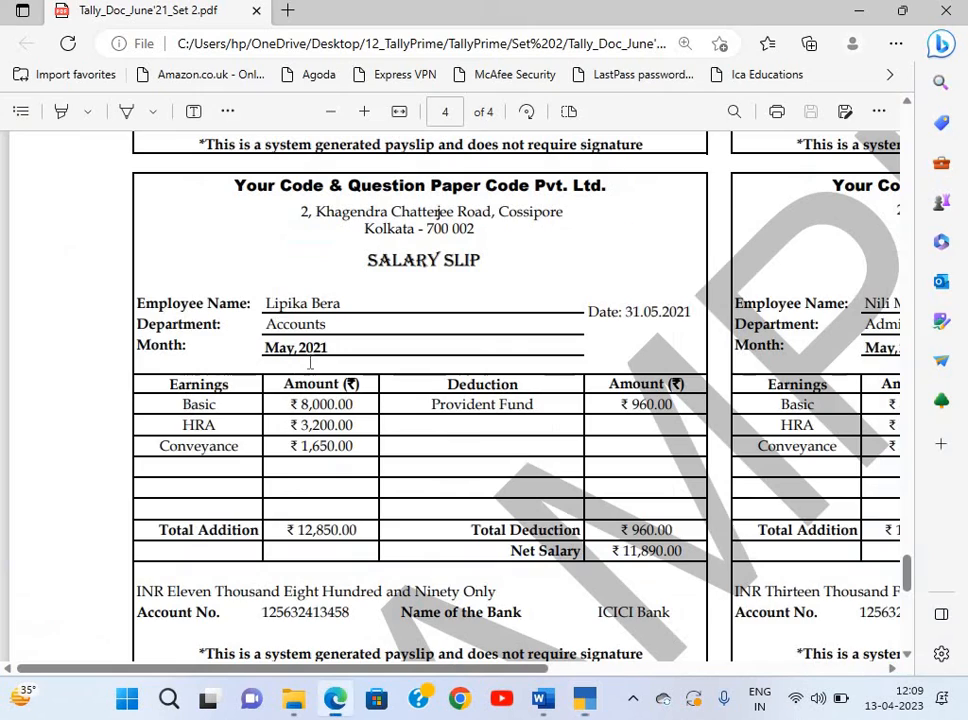
key(alt+Tab)
text(8)
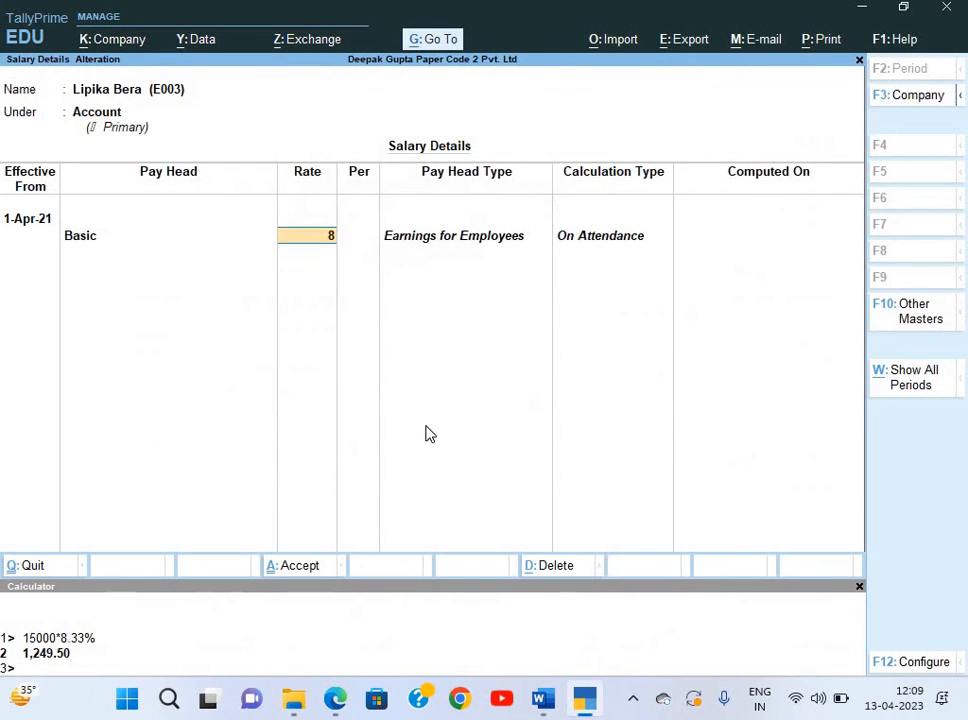
text(,000)
key(Return)
key(Return)
key(Down)
key(Down)
key(Down)
key(Down)
key(Down)
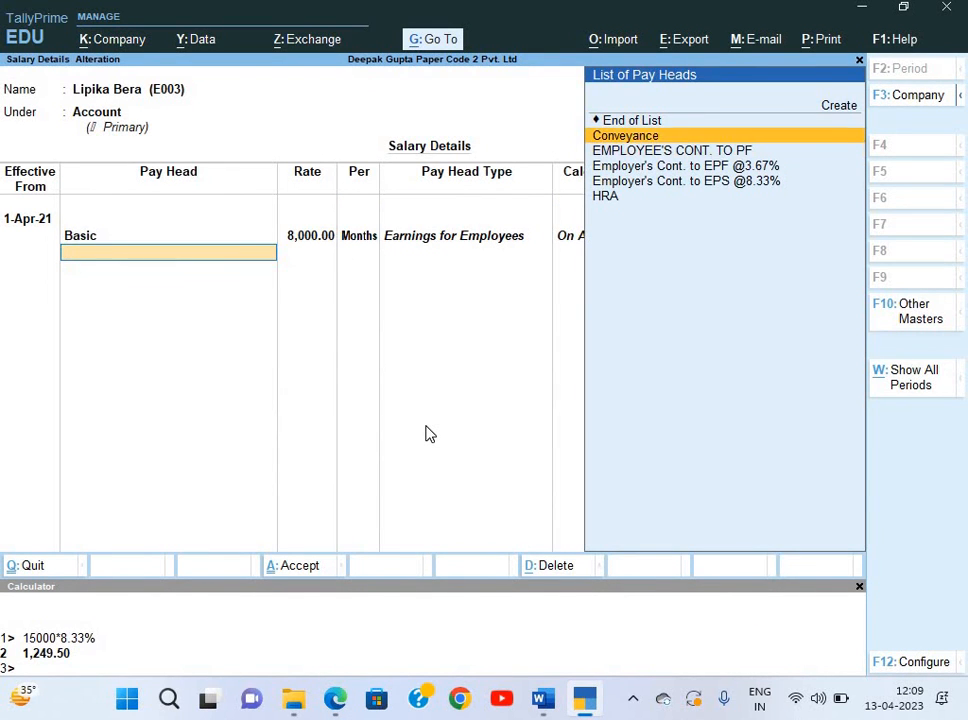
key(Return)
key(Return)
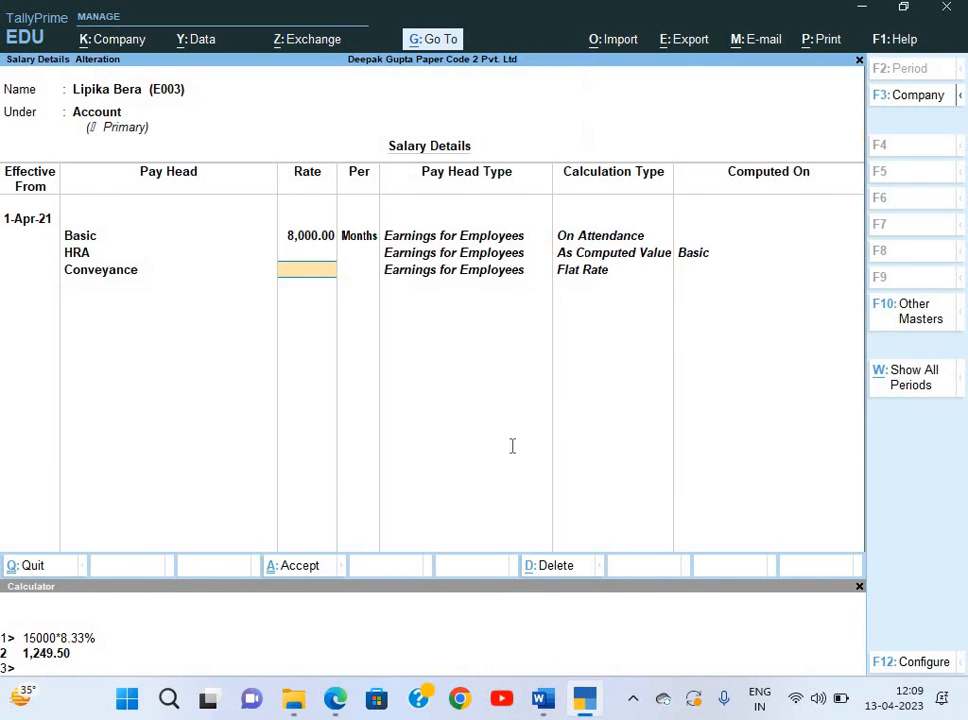
key(alt+Tab)
key(alt+Tab)
text(1650)
key(Return)
key(Return)
Add the PF, EPS @8.33% and EPF @3.67% heads, accept, and open the Admin employee.
key(Down)
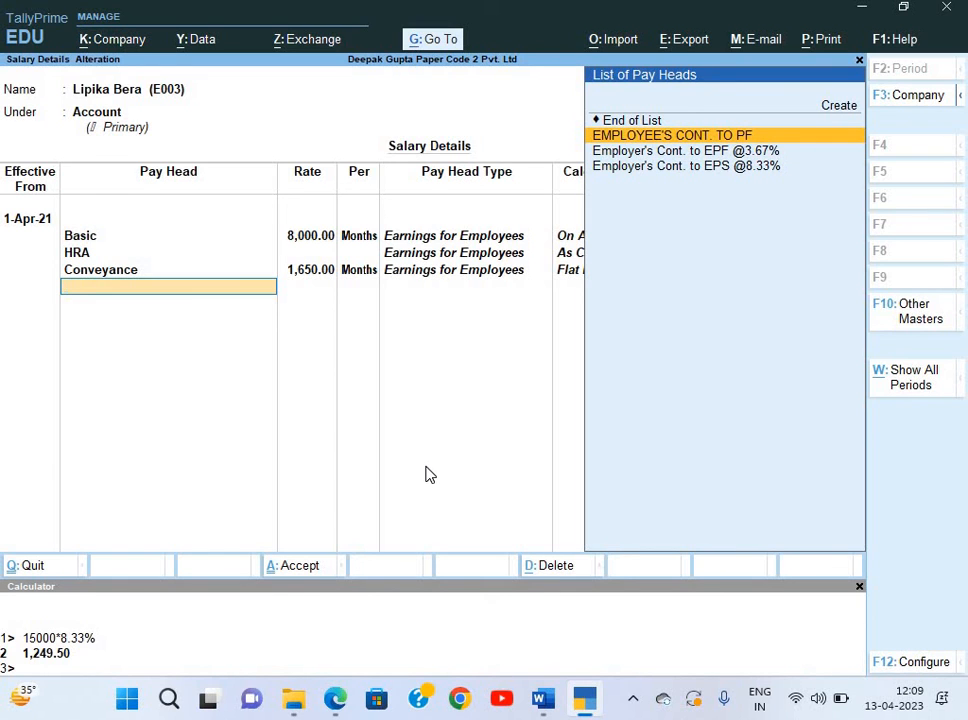
key(Return)
key(Down)
key(Down)
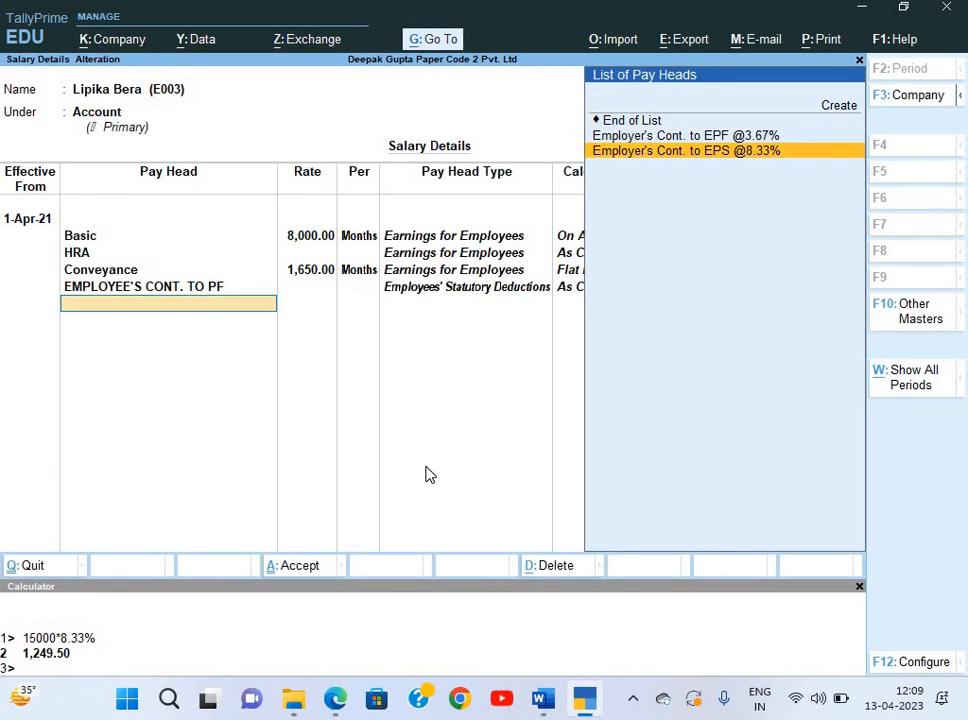
key(Return)
key(Down)
key(Return)
key(Return)
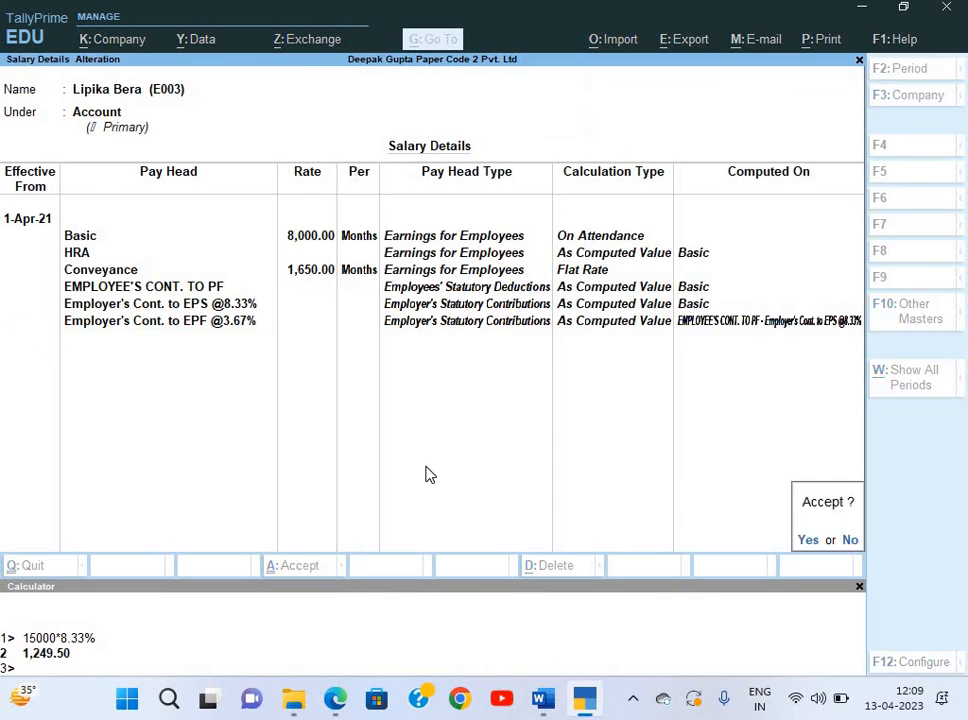
key(Return)
key(Down)
key(Return)
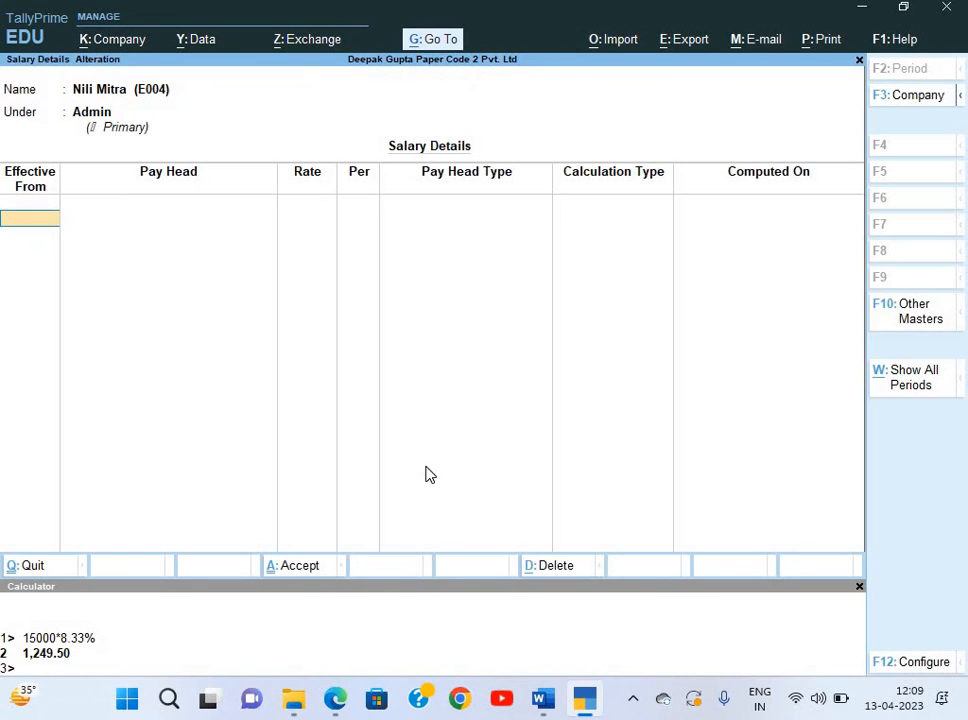
Set the Admin employee's salary effective 1-Apr-21 with Basic at 8,650.
text(1-4)
key(Return)
key(Down)
key(Return)
key(alt+Tab)
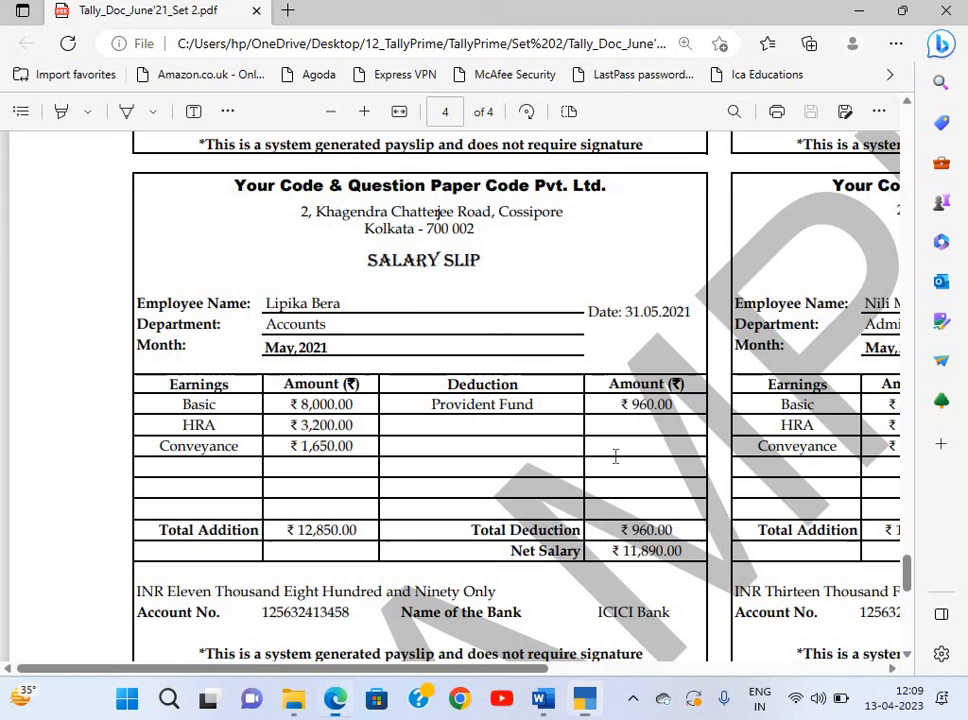
scroll(616, 455, right, 5)
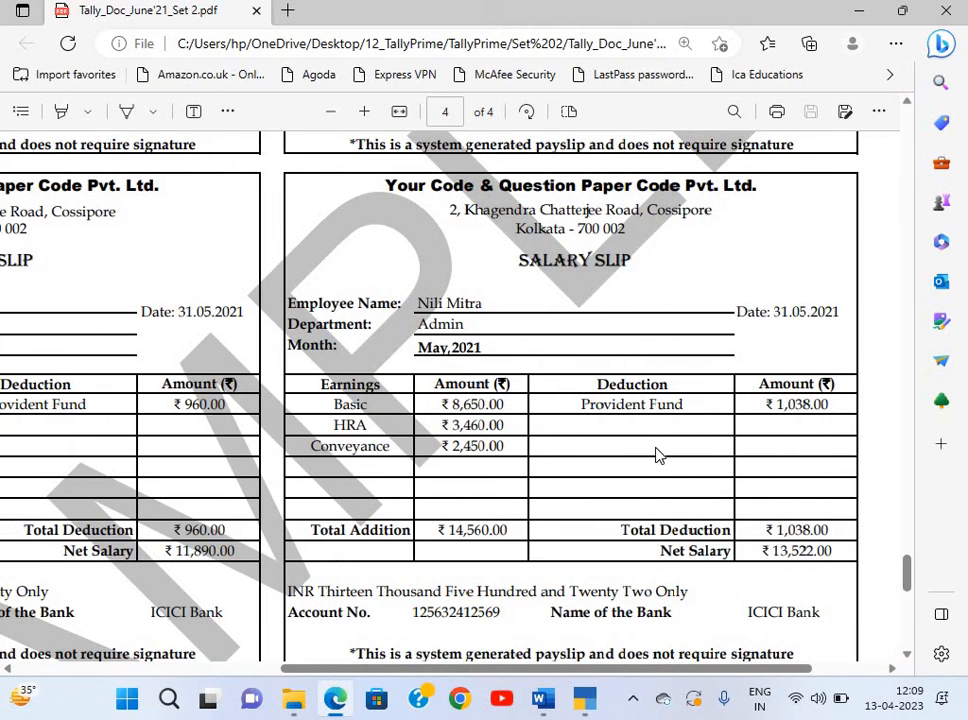
key(alt+Tab)
text(8650)
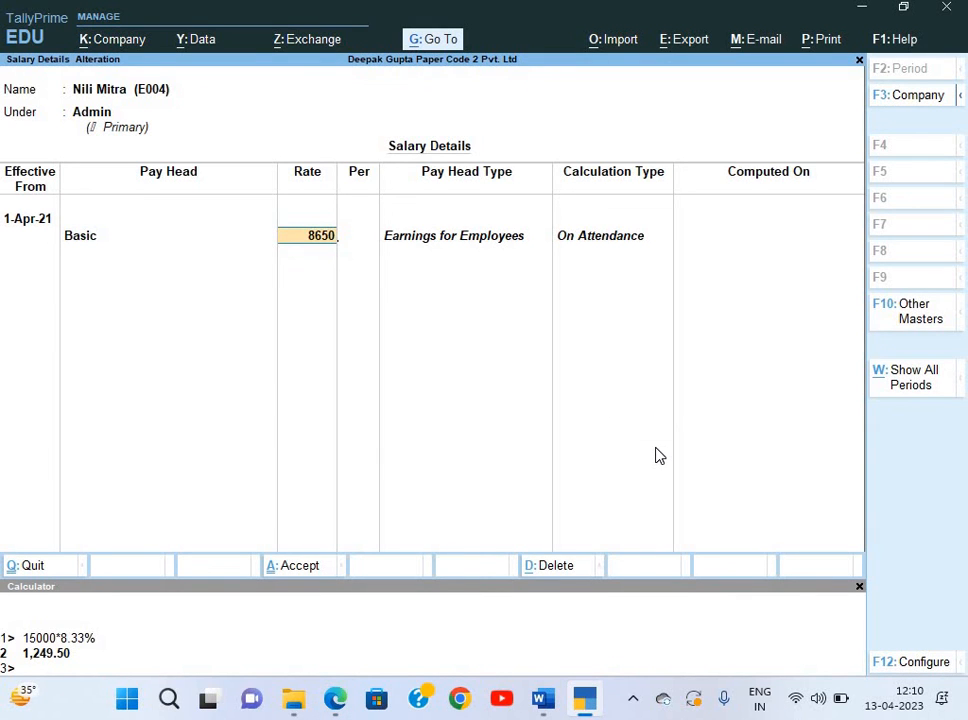
key(Return)
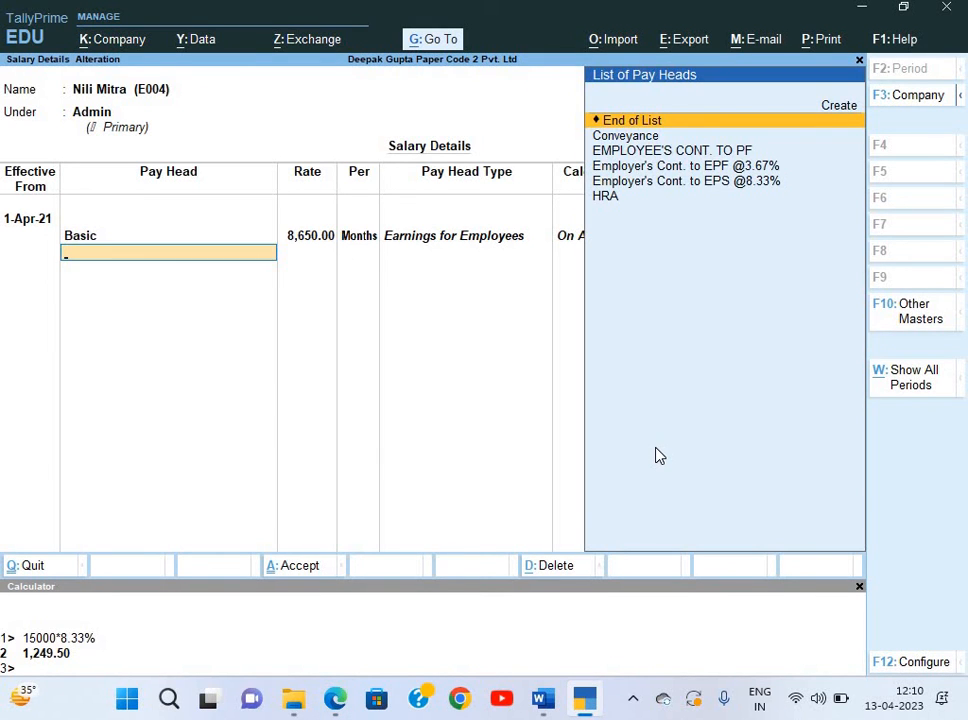
Add HRA and Conveyance at 2,450 to the Admin employee's salary.
key(Down)
key(Down)
key(Down)
key(Down)
key(Down)
key(Return)
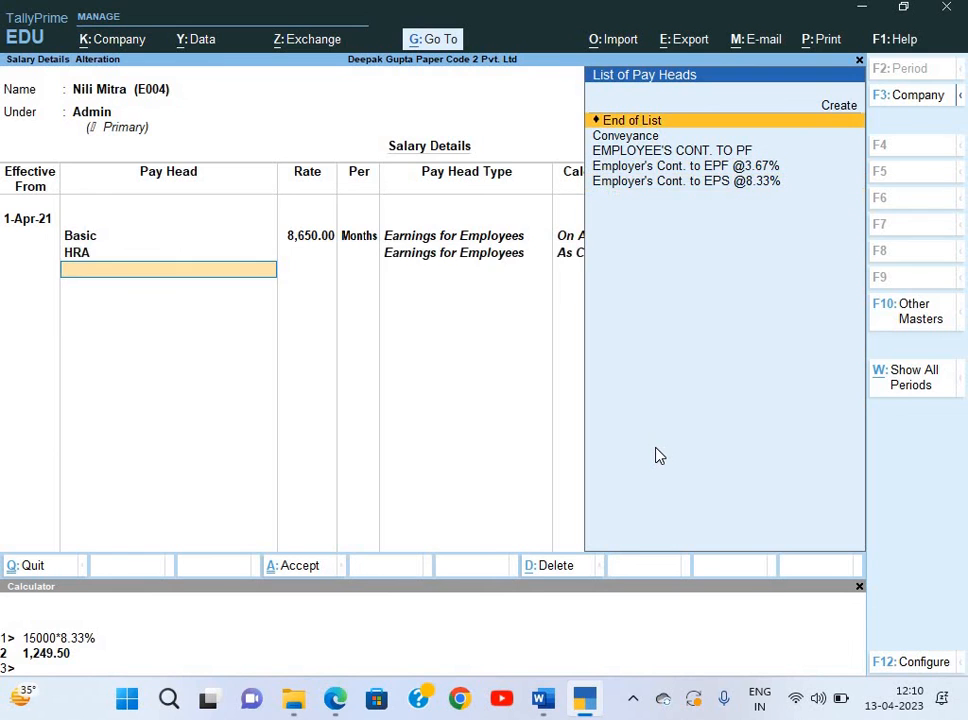
key(Down)
key(Return)
key(alt+Tab)
key(alt+Tab)
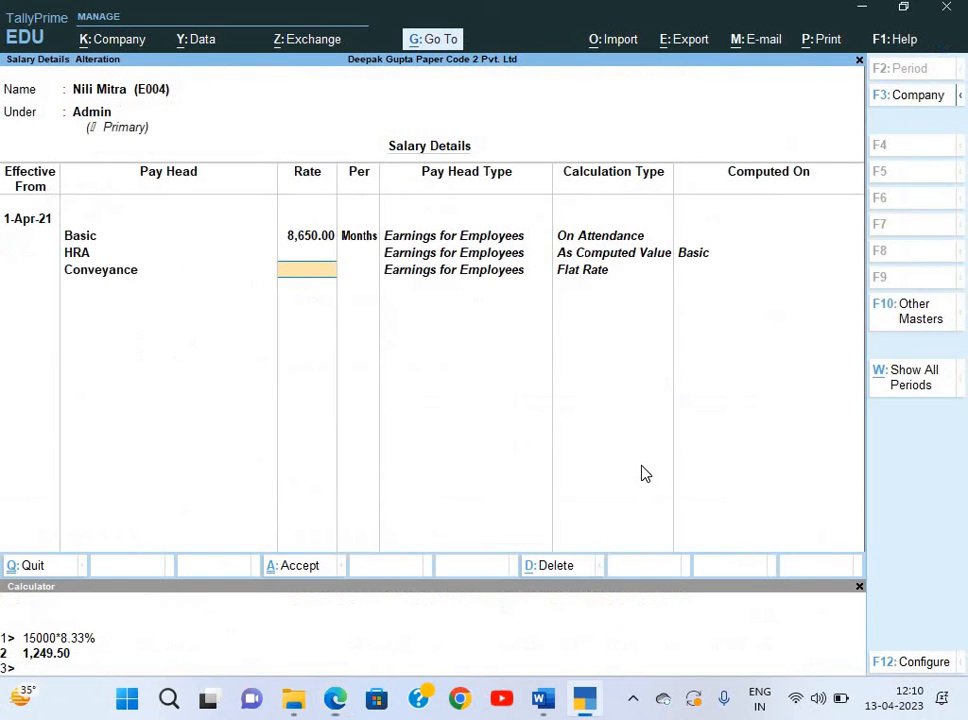
text(2,450)
key(Return)
Add EMPLOYEE'S CONT. TO PF, EPS @8.33% and EPF @3.67% heads and accept.
key(Down)
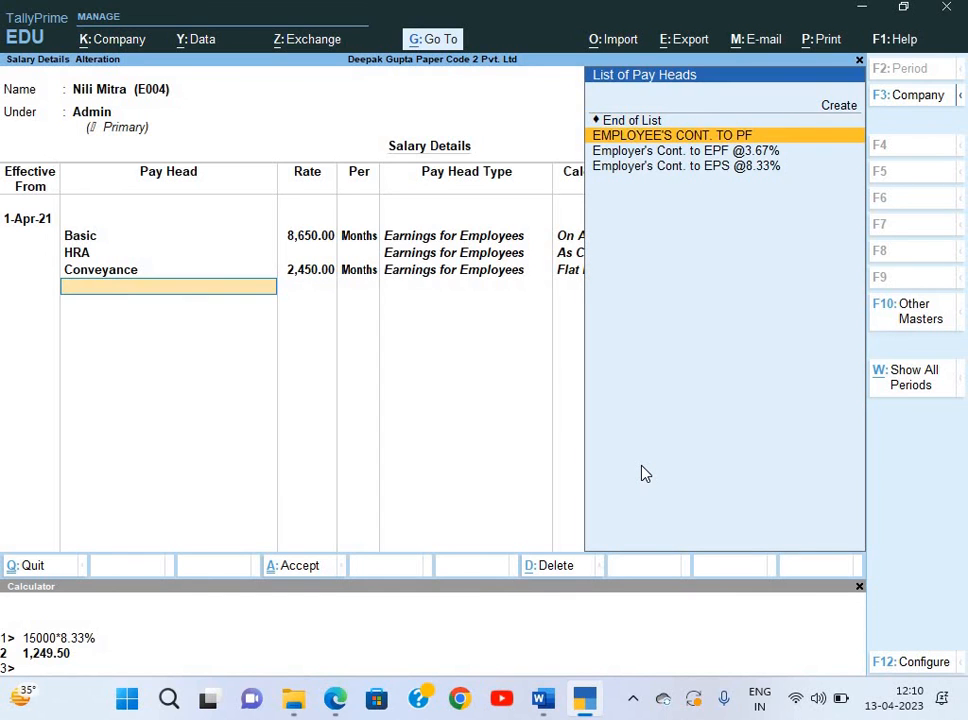
key(Return)
key(Down)
key(Return)
key(Down)
key(Return)
key(Return)
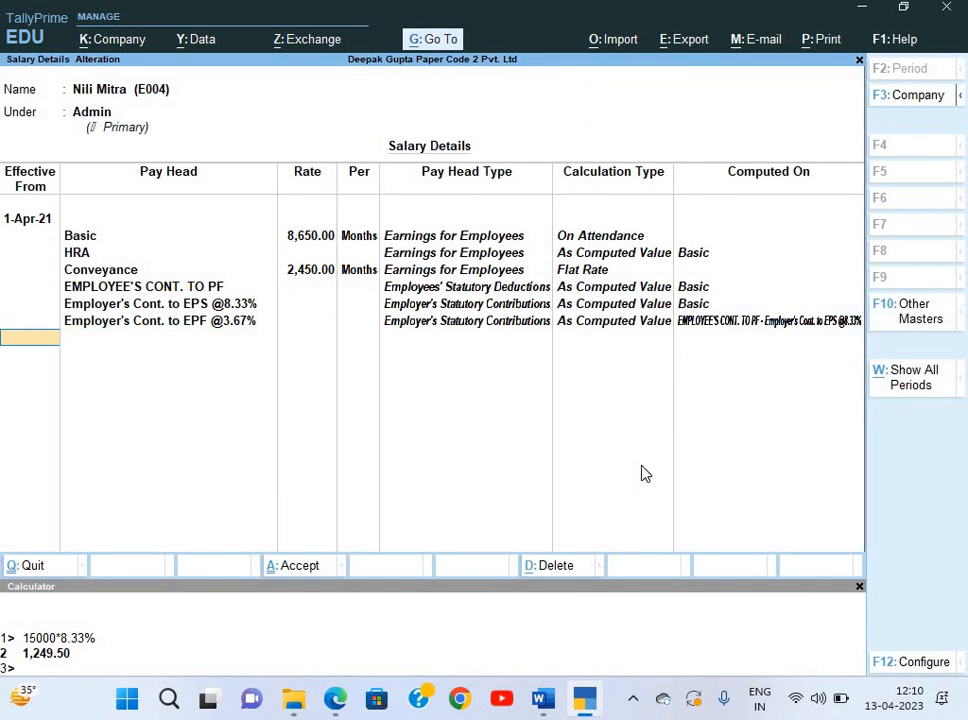
key(Return)
key(Return)
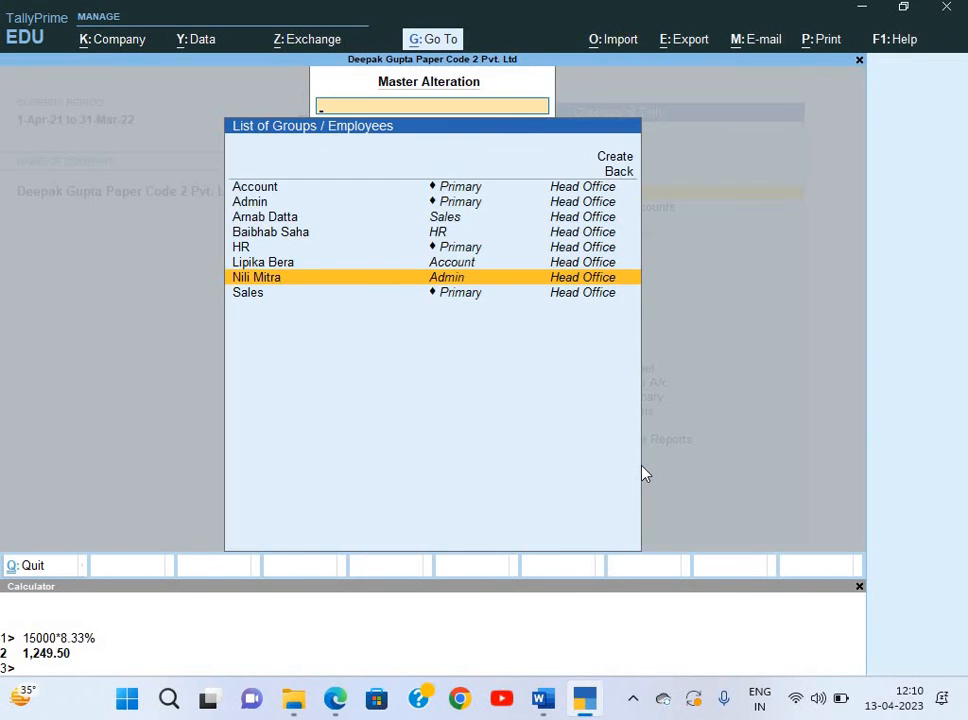
Review the salary-slip PDF, then close the employee list back to Gateway of Tally.
key(alt+Tab)
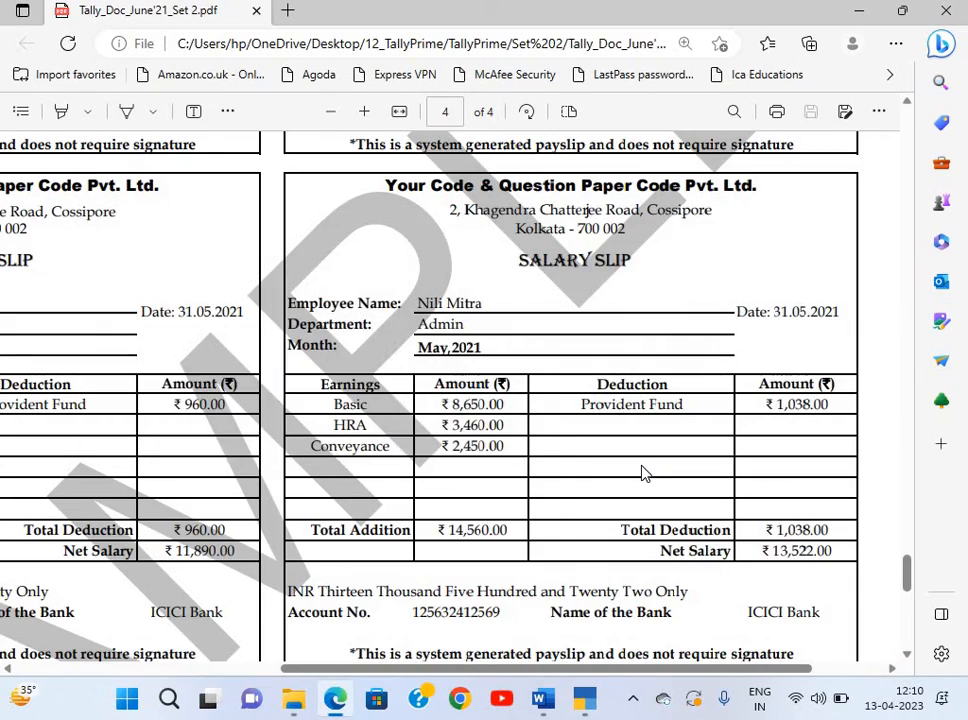
scroll(645, 473, left, 4)
scroll(645, 473, down, 4)
scroll(645, 473, up, 1)
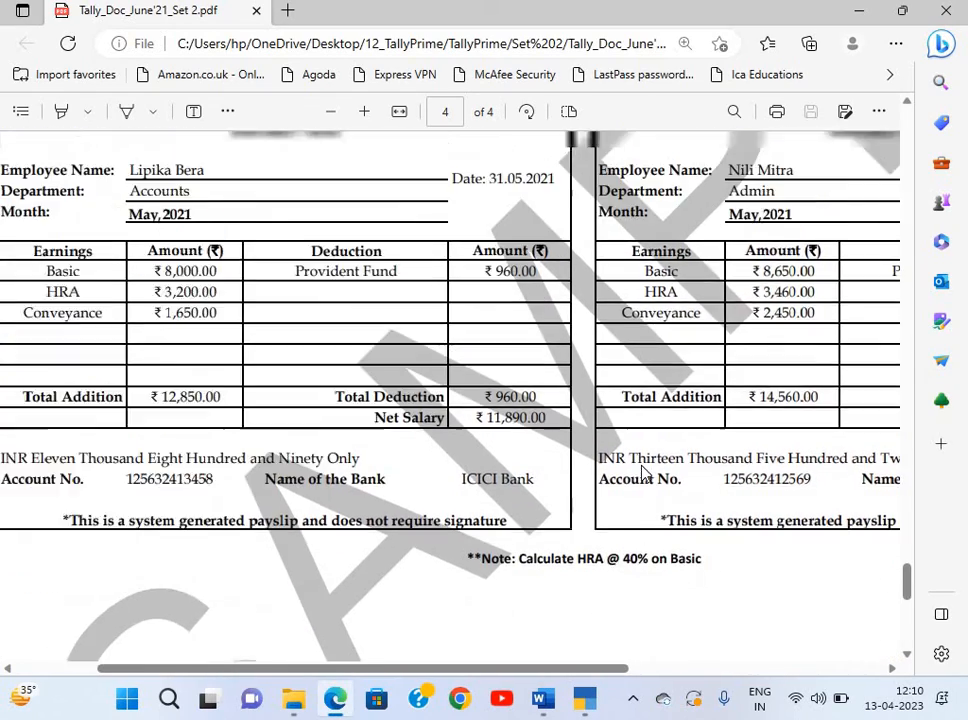
scroll(645, 473, up, 1)
scroll(645, 473, left, 2)
scroll(645, 473, up, 5)
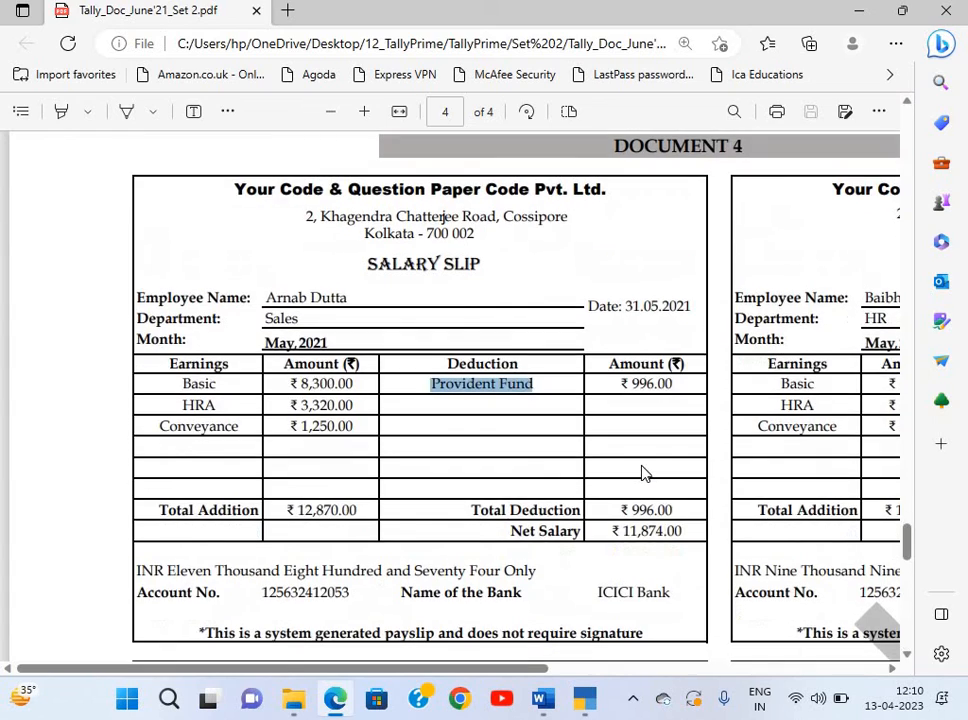
key(alt+Tab)
key(Escape)
key(Escape)
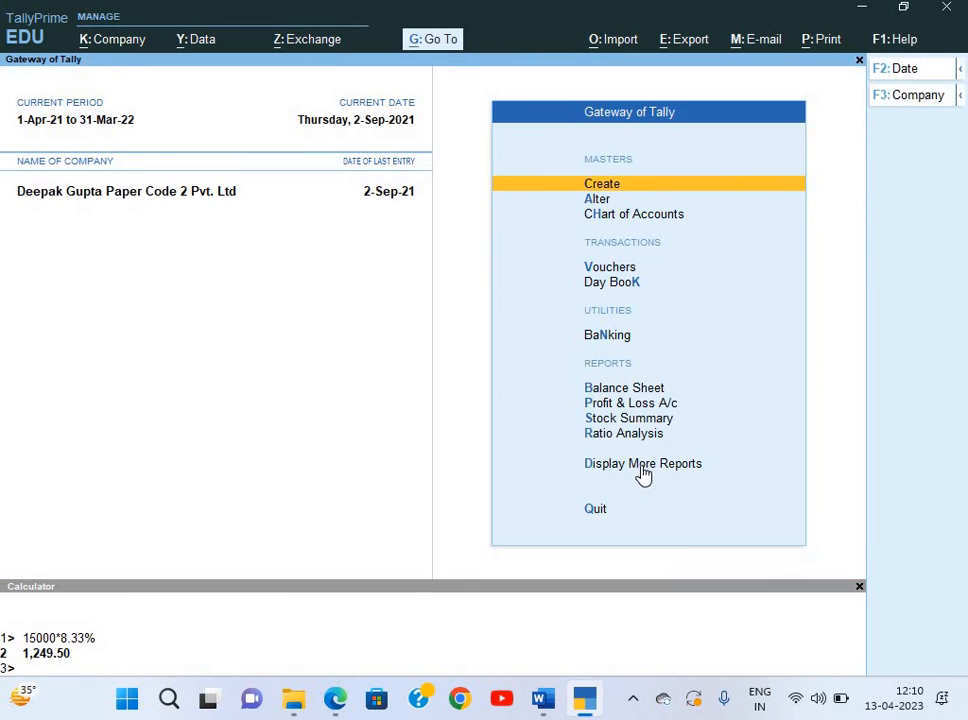
Open voucher entry from the Gateway of Tally menu.
key(Down)
key(Down)
key(Down)
key(Down)
key(Up)
key(Up)
key(Down)
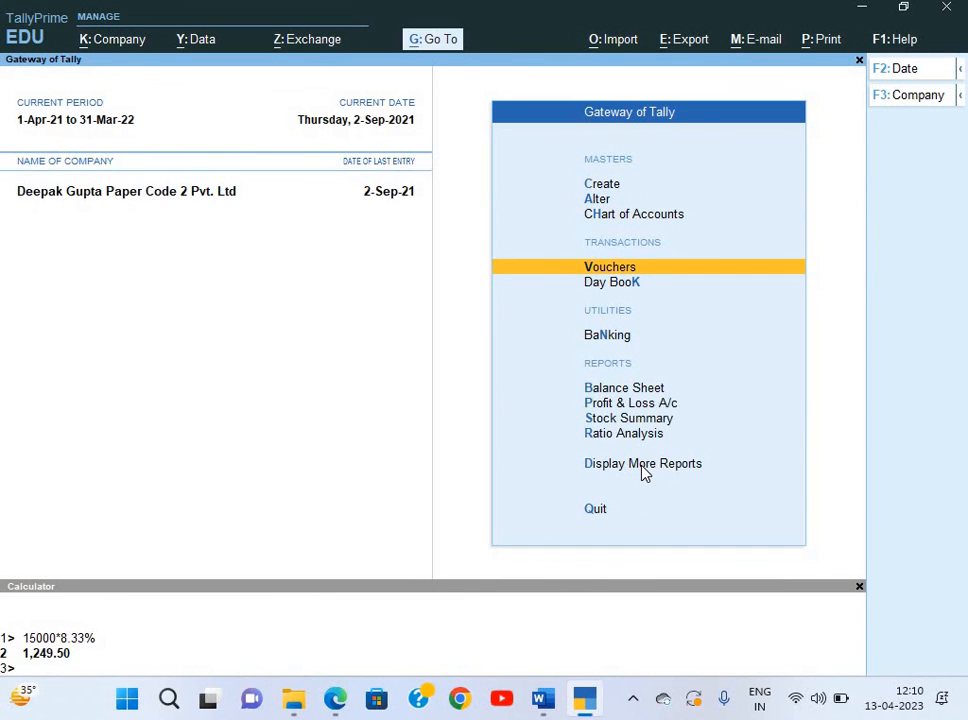
key(Return)
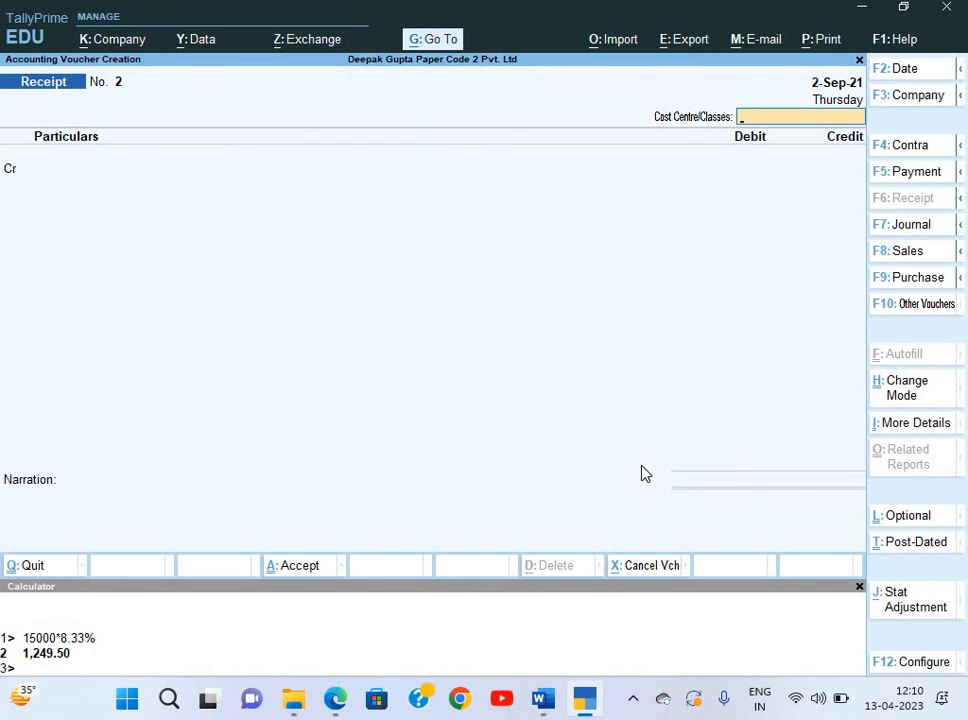
key(alt+Tab)
key(alt+Tab)
Change the voucher date to 31-May-21, dismiss the GST prompt, and reopen voucher entry.
key(F2)
text(31)
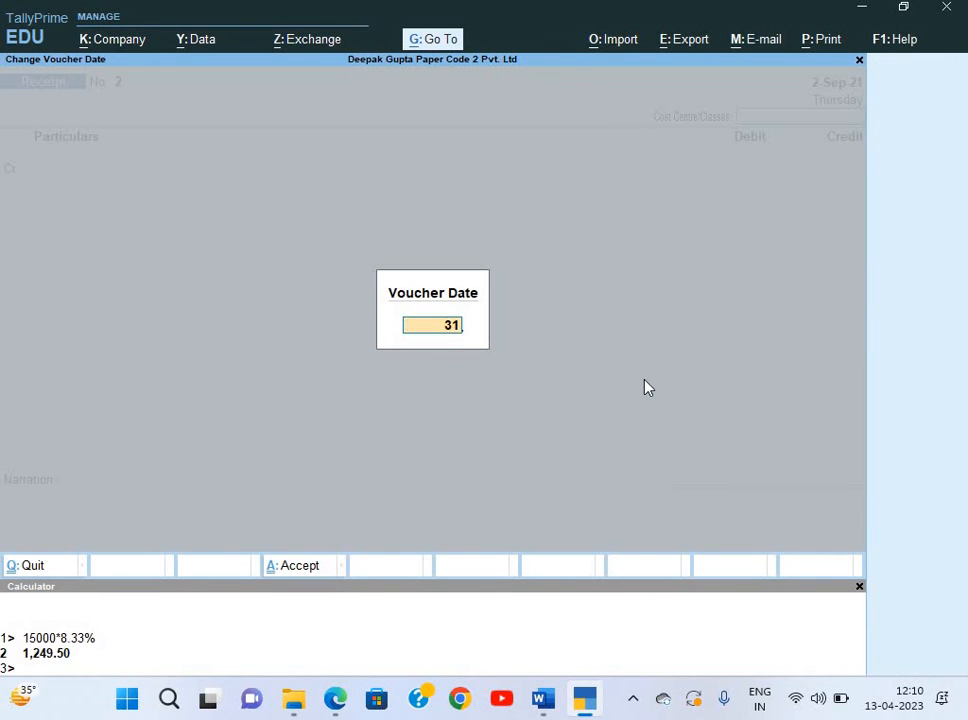
text(-5)
key(Return)
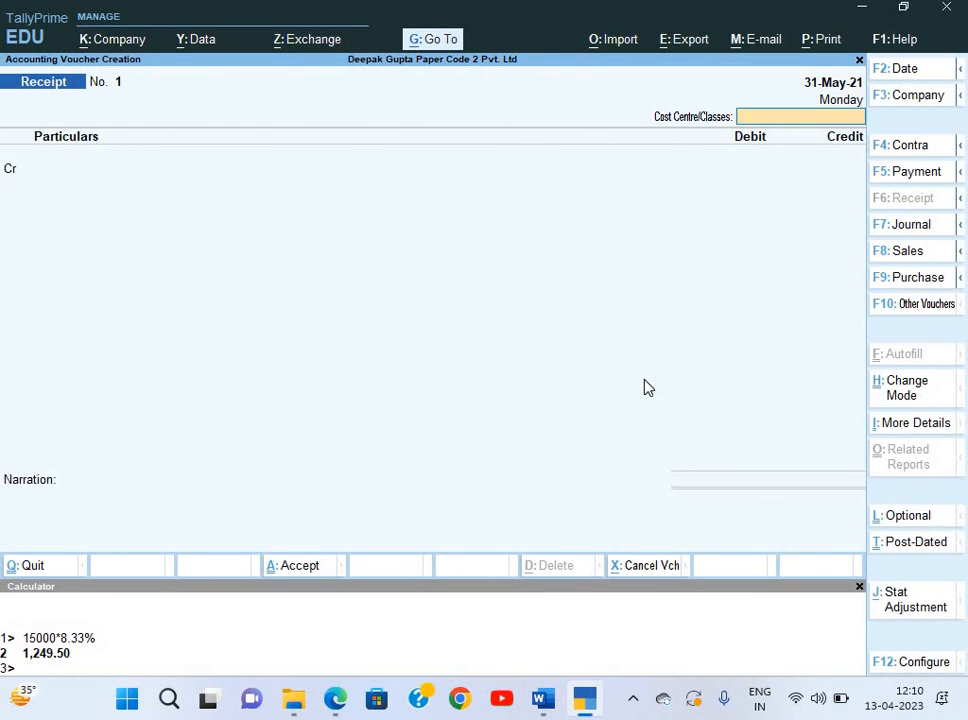
key(ctrl)
key(alt+j)
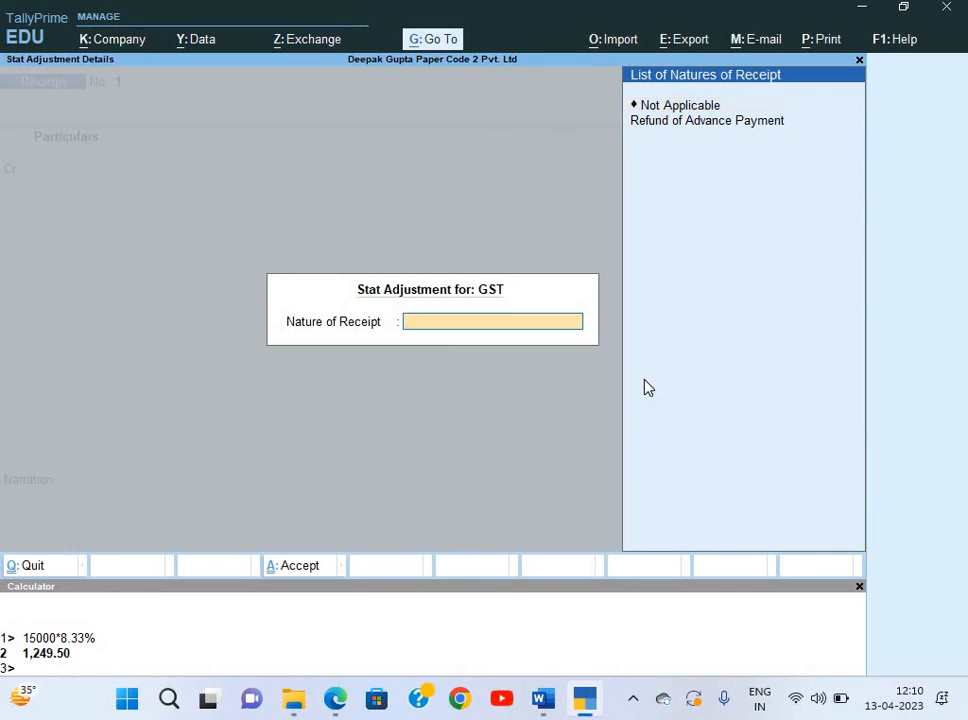
key(Escape)
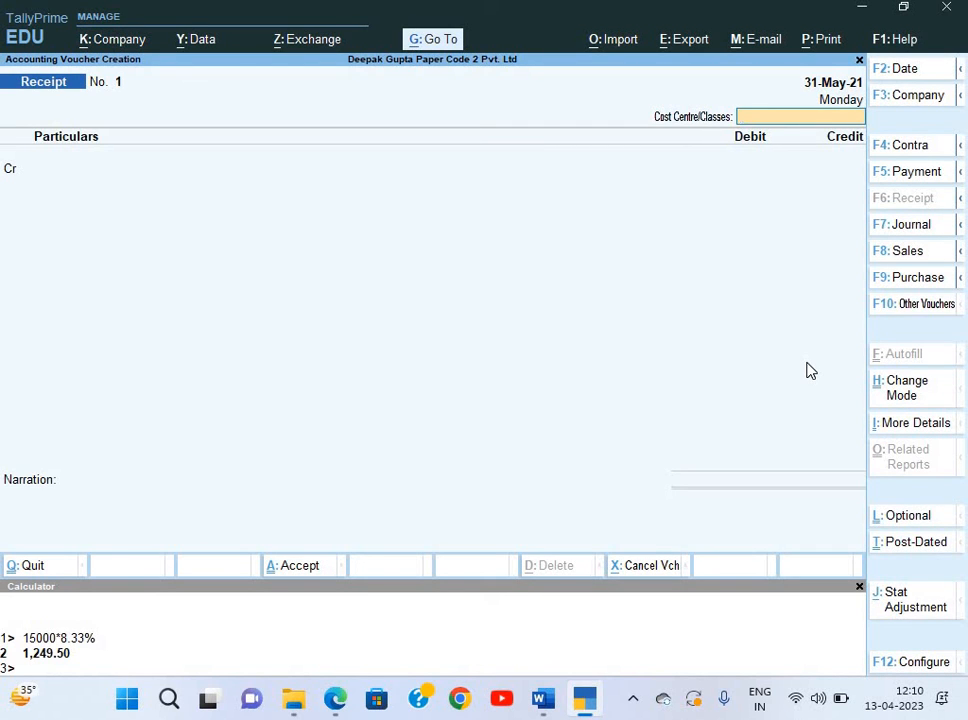
key(Escape)
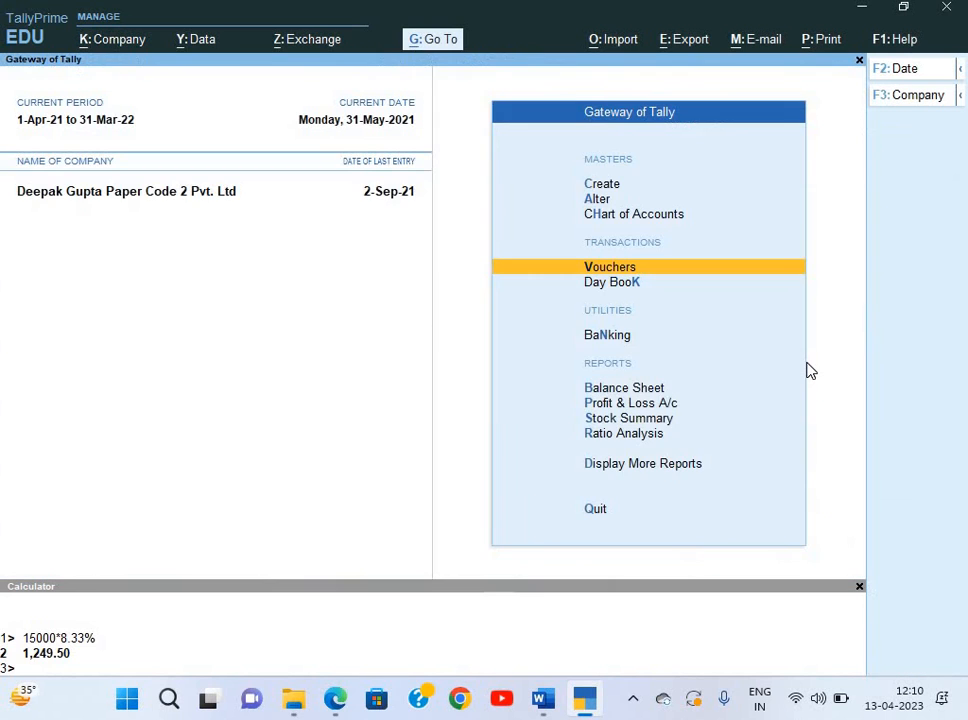
key(Return)
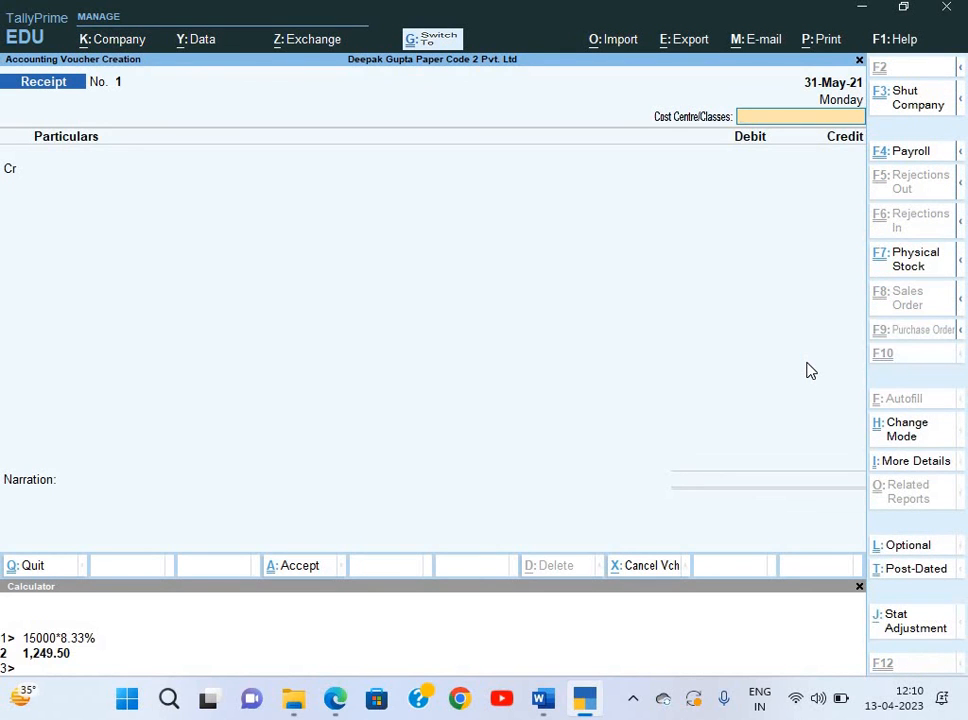
Switch to a Payroll voucher dated 31-May-21.
key(ctrl+F4)
key(ctrl)
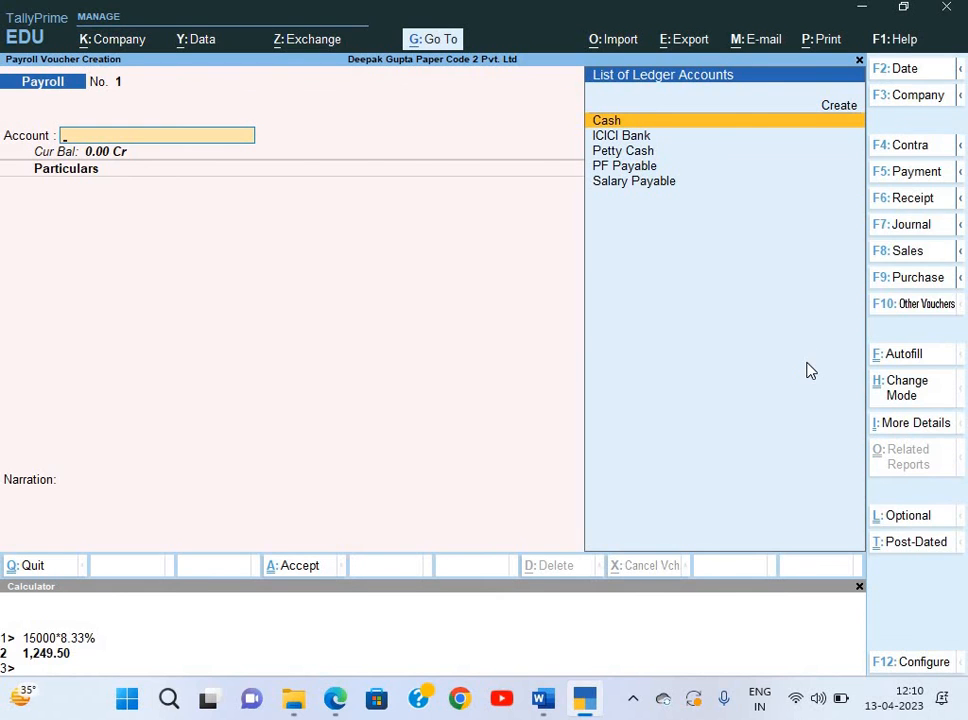
key(F2)
text(31-)
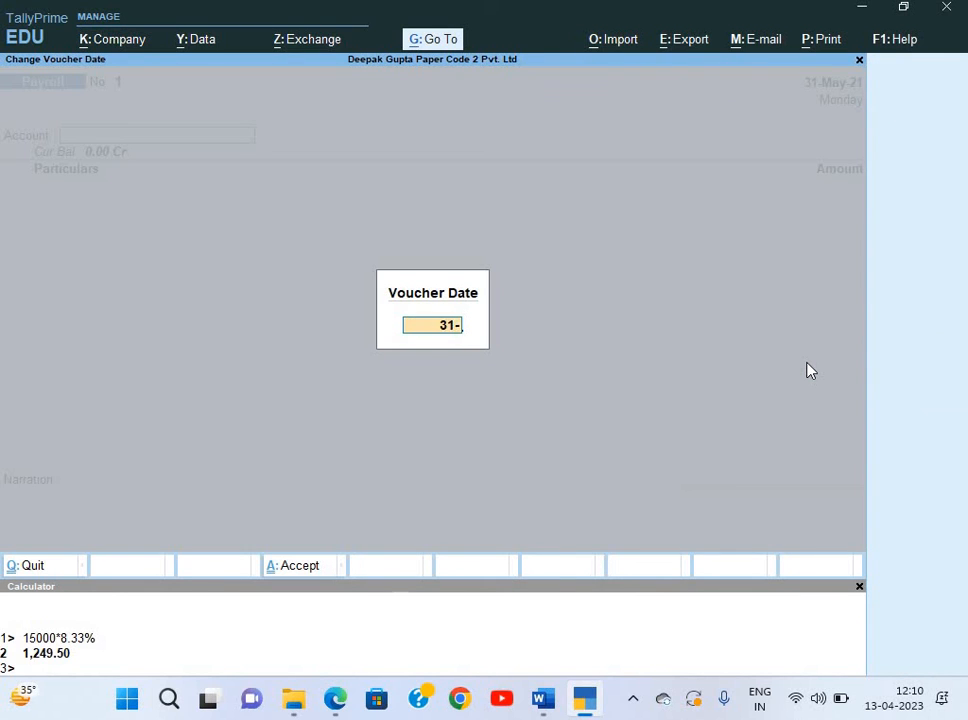
key(Return)
Autofill May salary for Head Office, all employees by name, against Salary Payable.
key(ctrl)
key(ctrl+e)
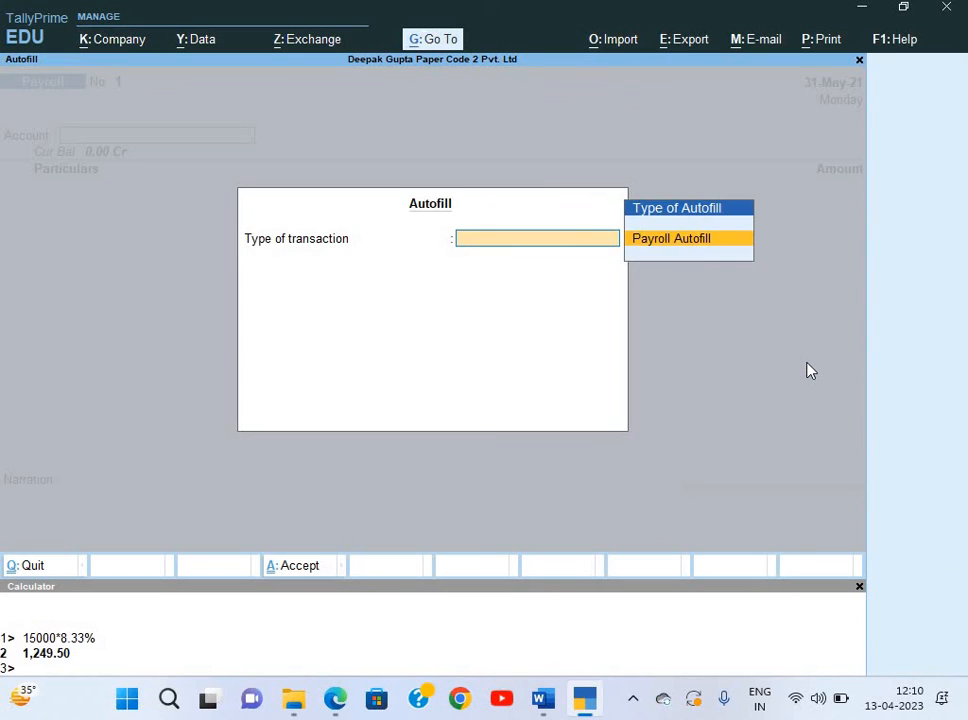
key(Return)
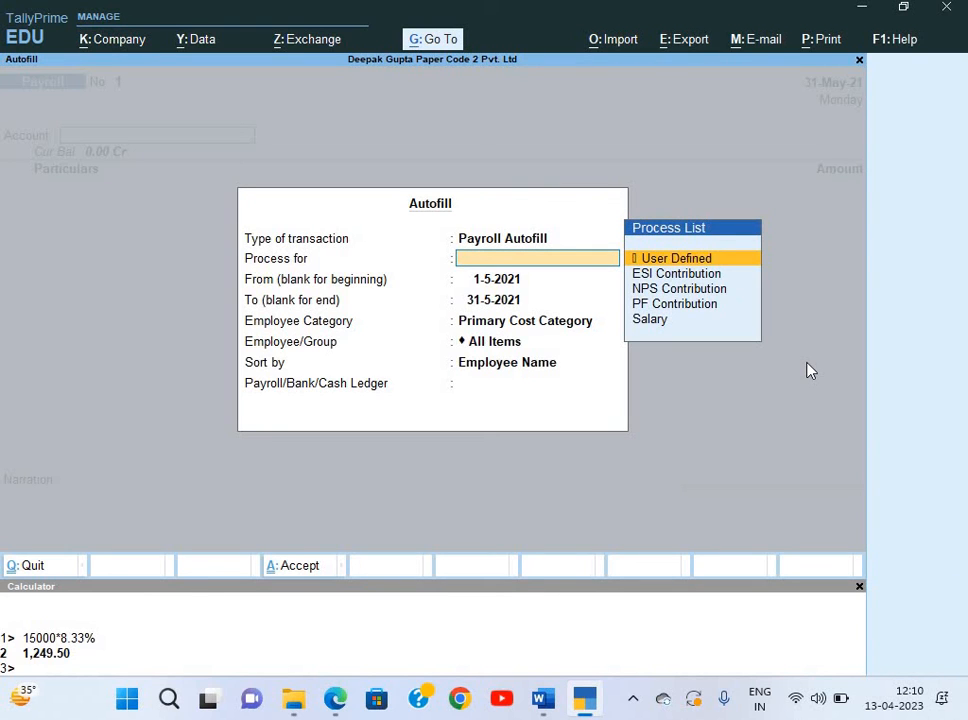
key(Down)
key(Down)
key(Down)
key(Down)
key(Return)
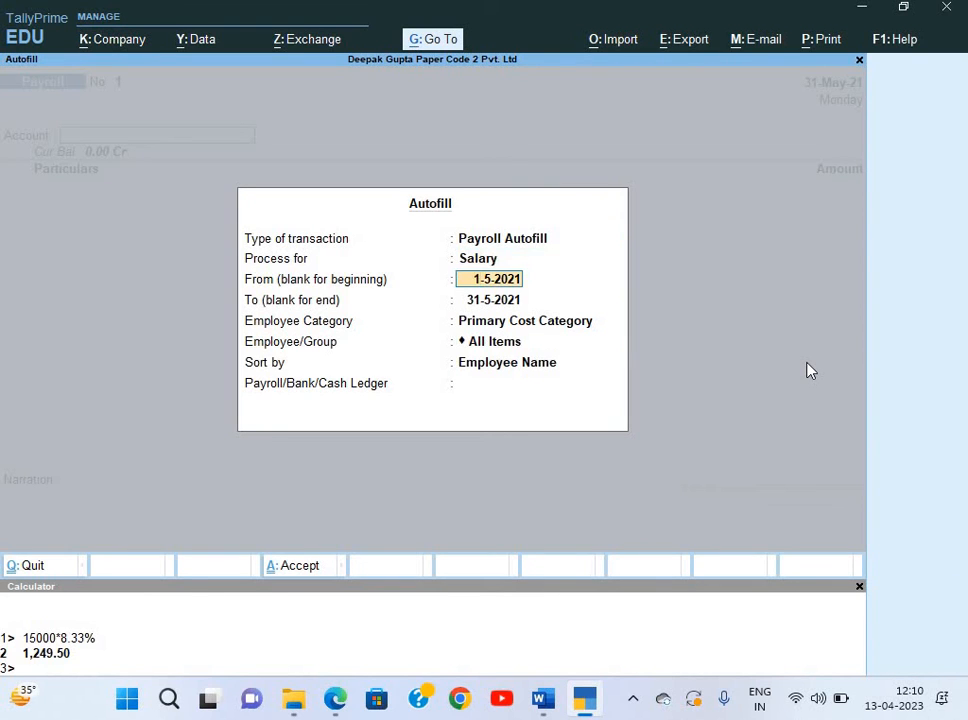
key(Return)
key(Return)
key(Up)
key(Return)
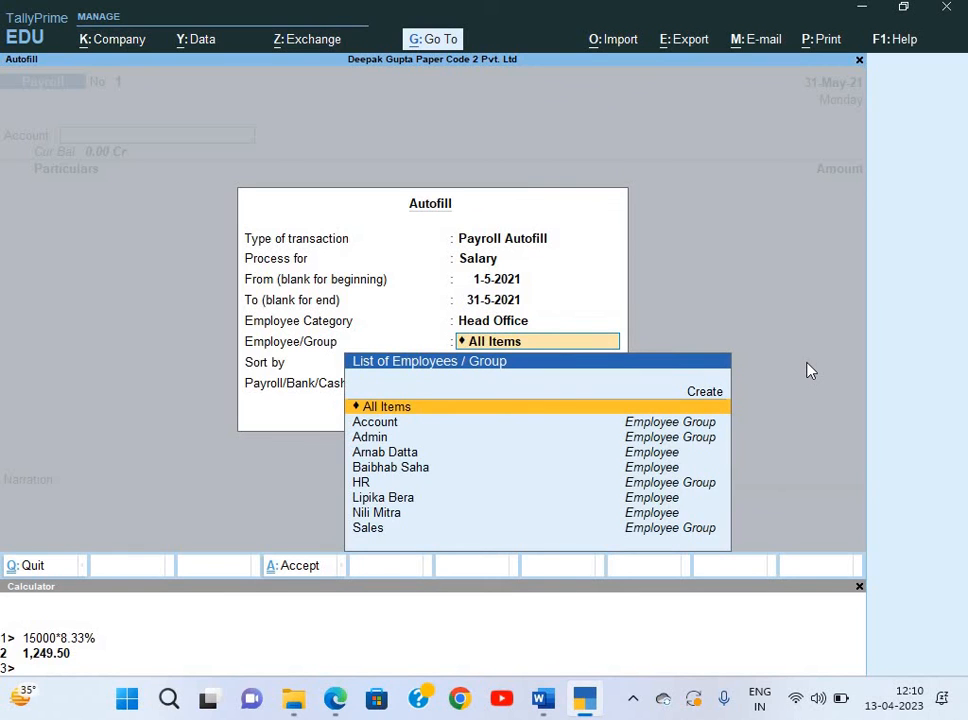
key(Return)
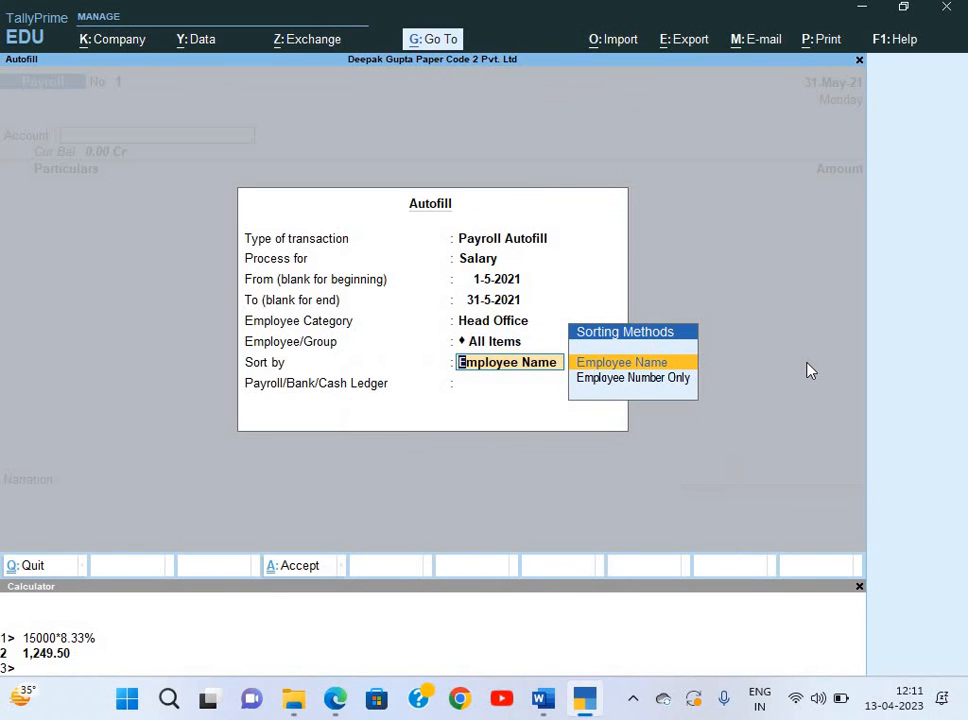
key(Return)
key(Down)
key(Down)
key(Down)
key(Down)
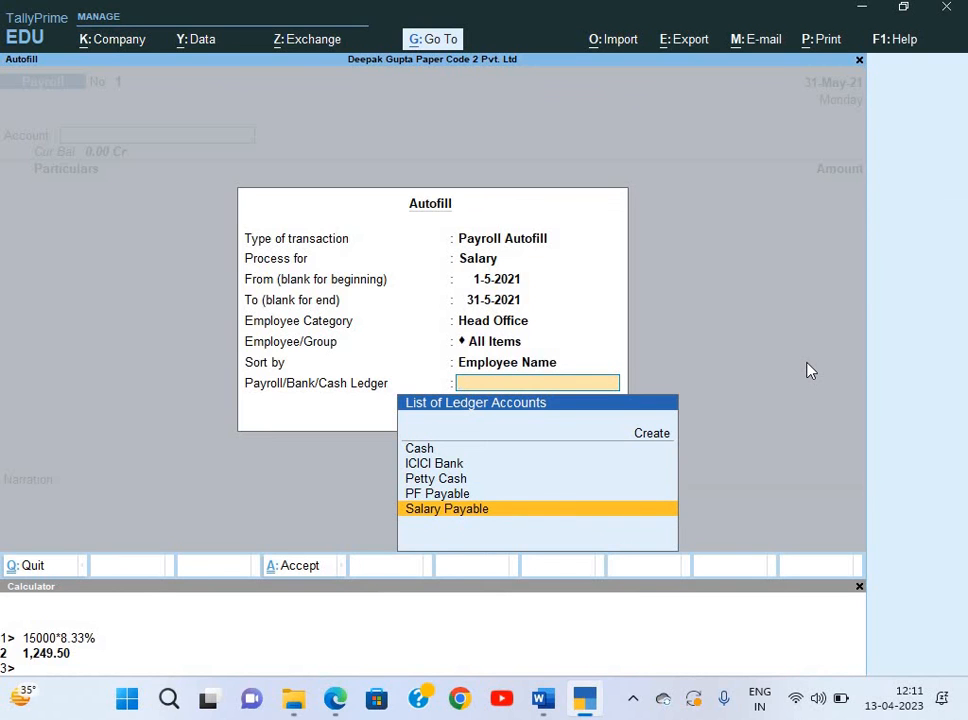
key(Return)
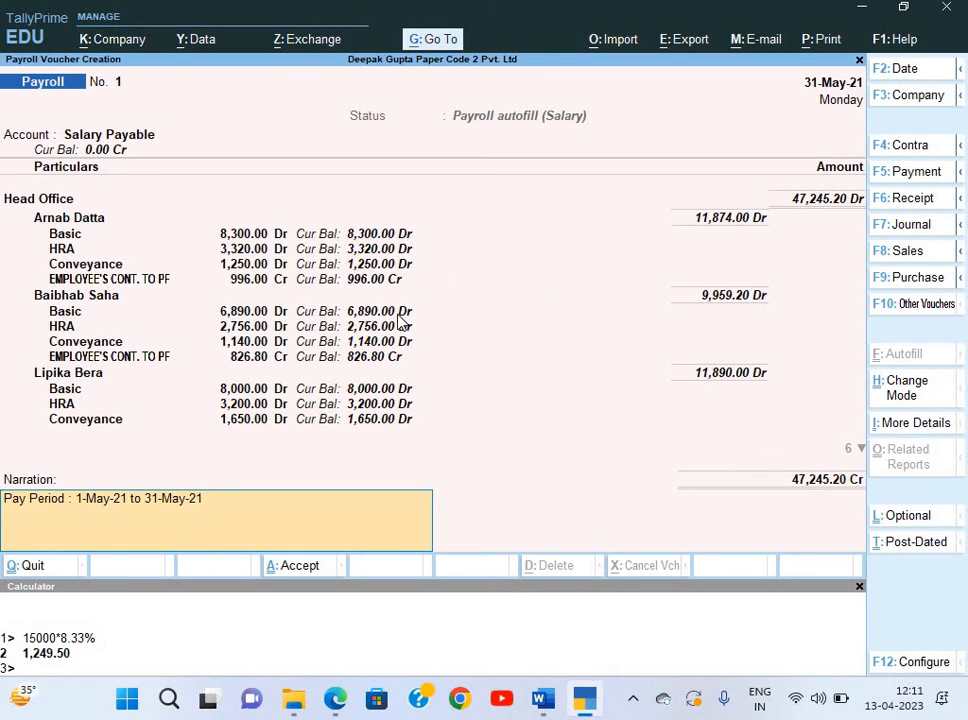
Compare the payroll voucher amounts against the salary slip PDF.
key(alt+Tab)
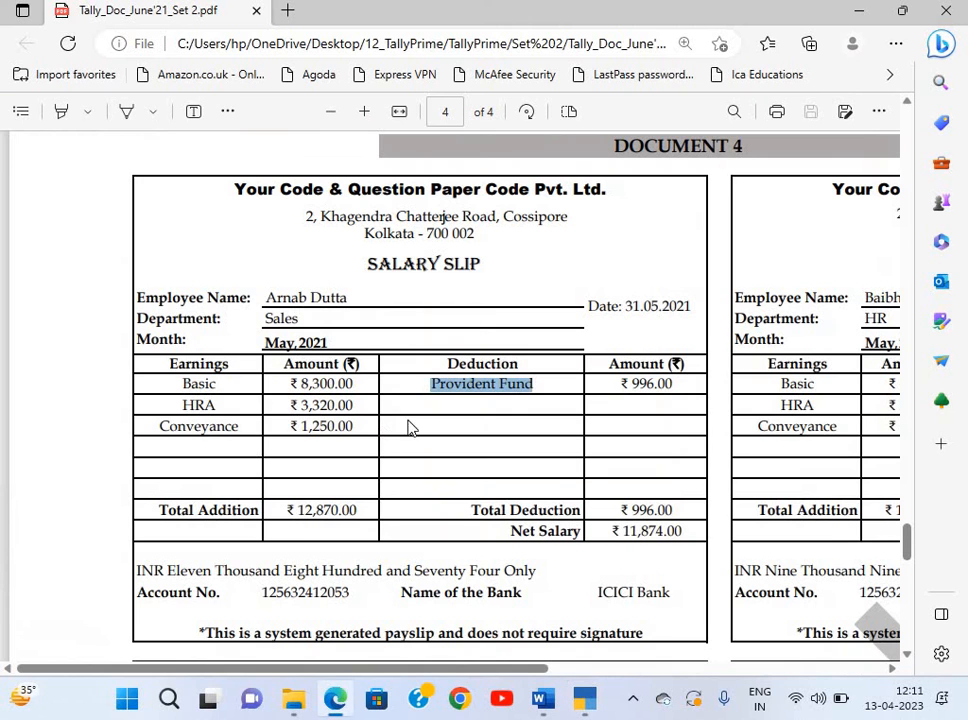
key(alt+Tab)
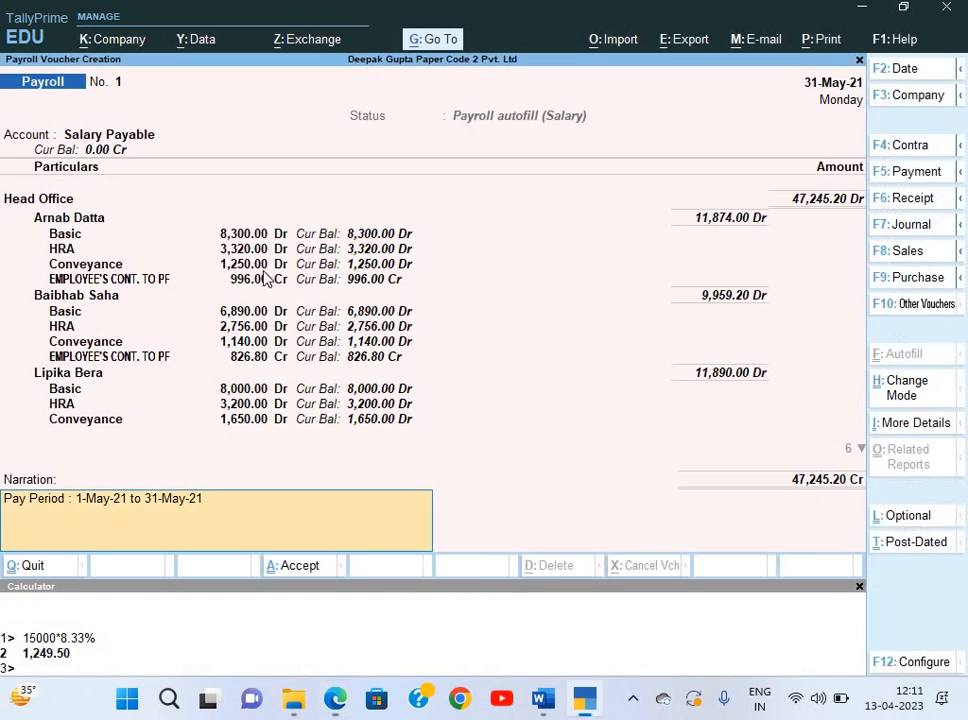
key(alt+Tab)
key(alt+Tab)
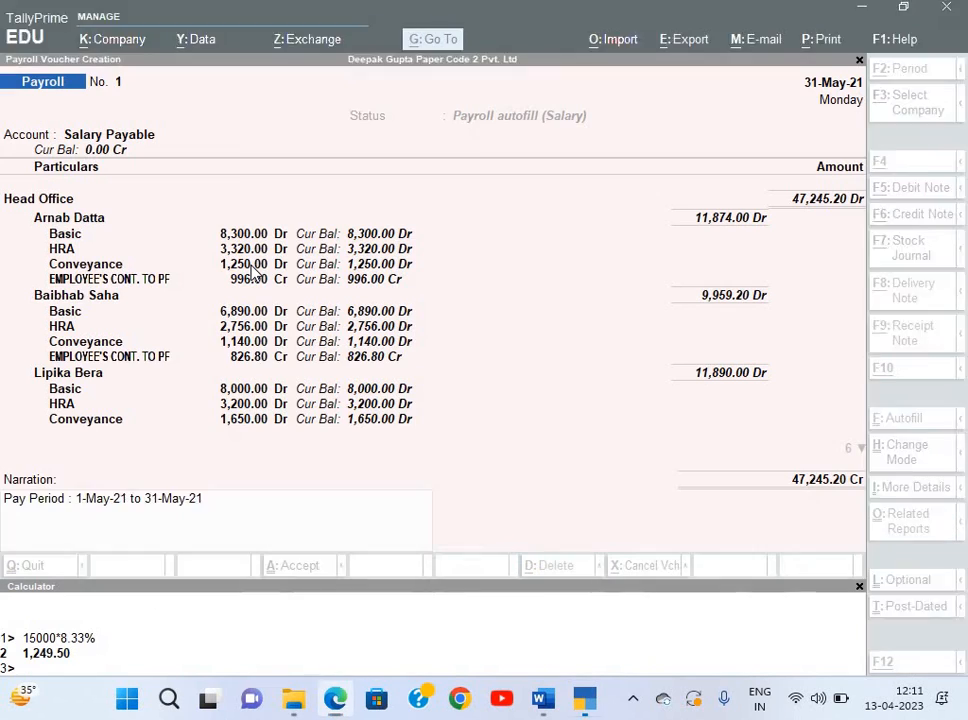
key(alt+Tab)
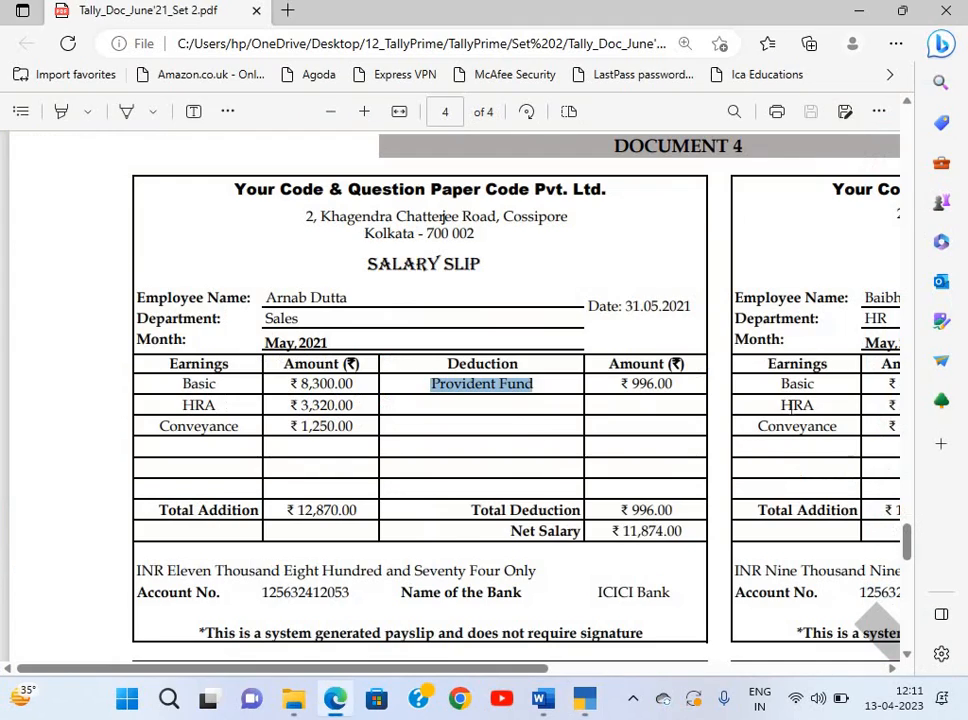
scroll(791, 405, right, 5)
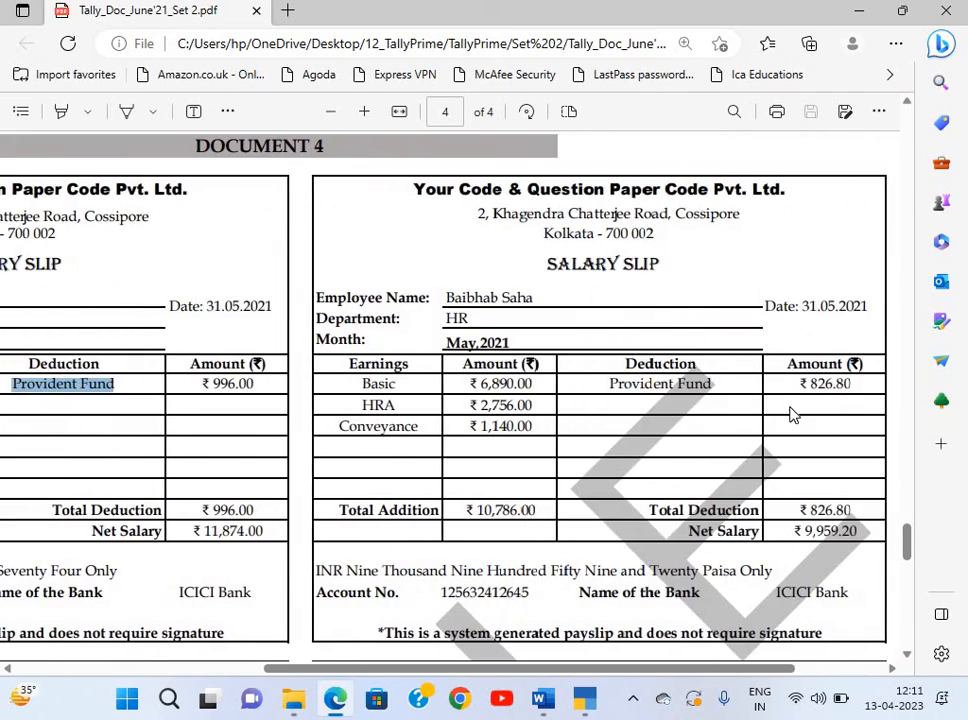
scroll(590, 375, down, 1)
key(alt+Tab)
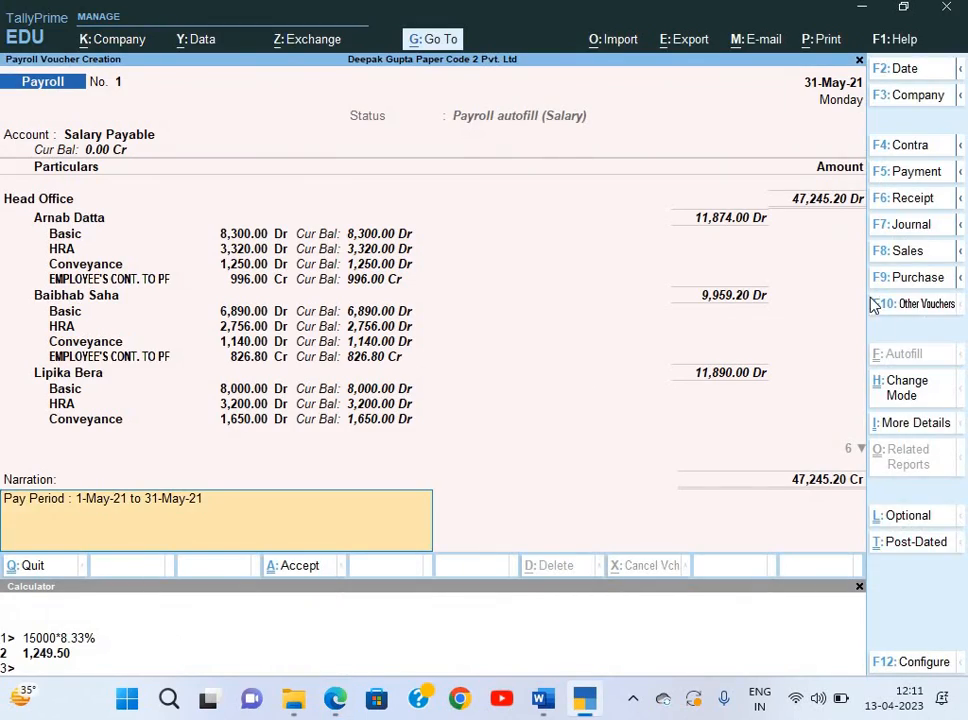
Recheck the salary slips, save the 47,245.20 payroll voucher, and return to Gateway of Tally.
key(alt+Tab)
scroll(591, 415, down, 3)
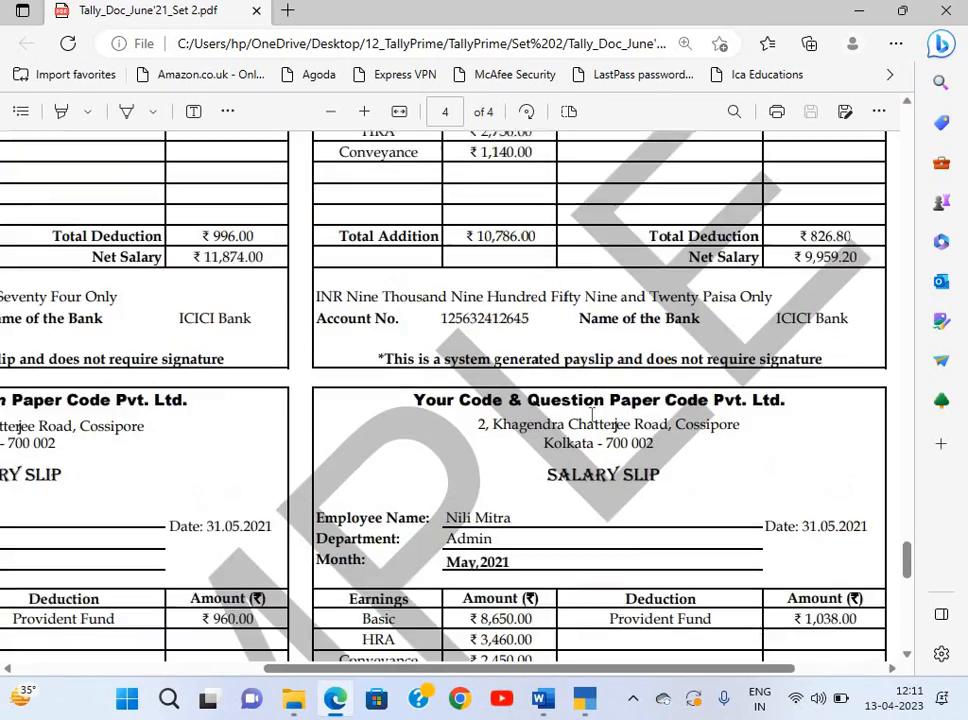
scroll(591, 415, left, 5)
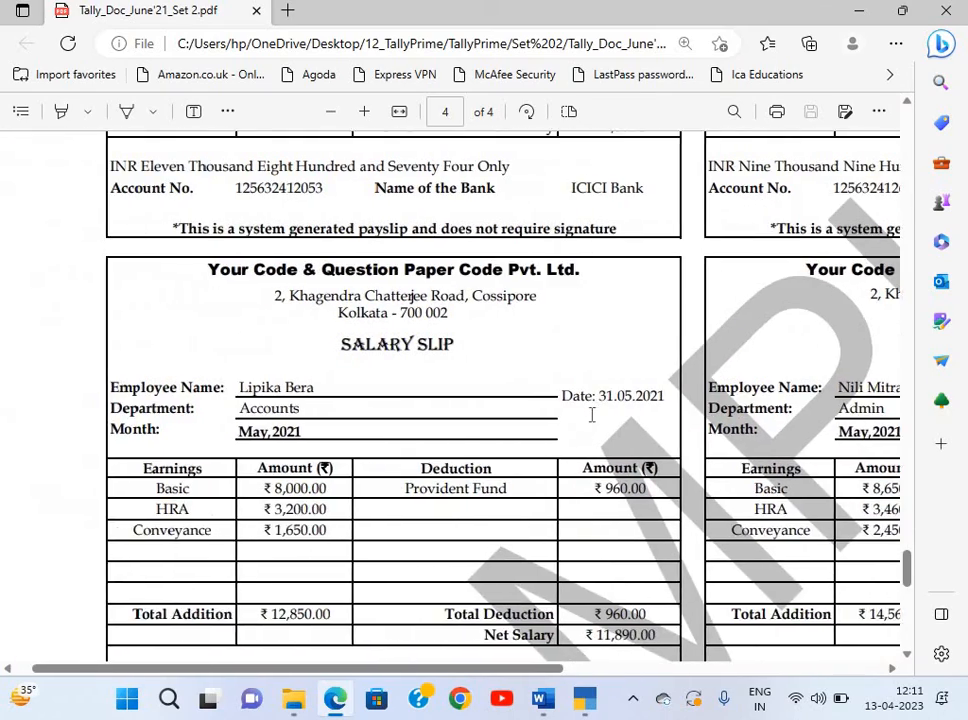
scroll(591, 415, up, 3)
key(alt+Tab)
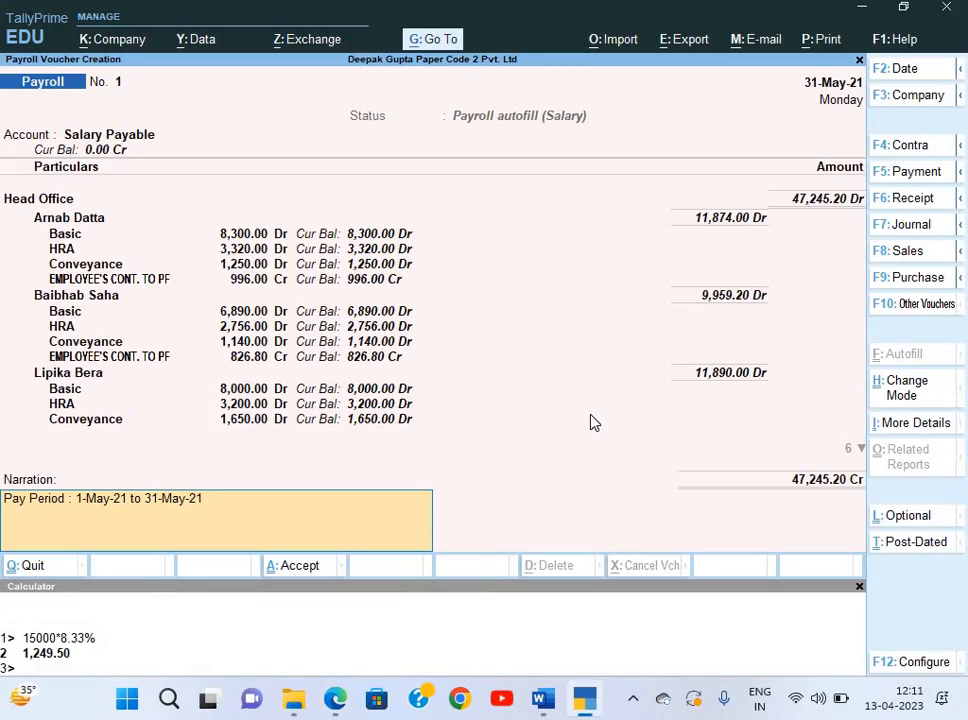
key(Return)
key(Return)
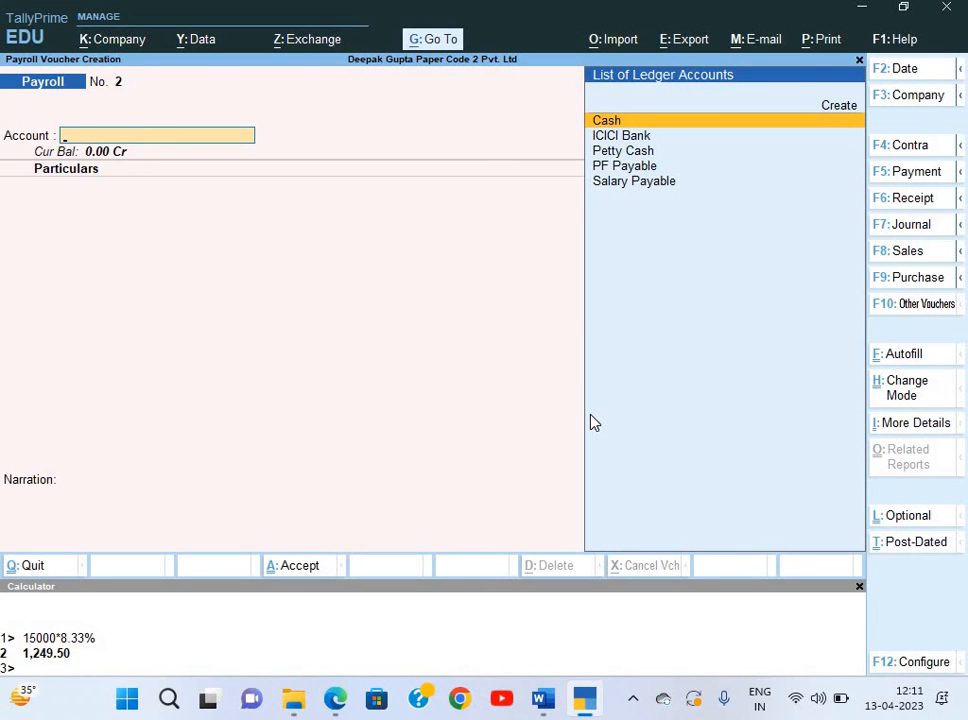
key(Escape)
Leave voucher entry for the Gateway menu, briefly opening and closing Ratio Analysis.
key(Up)
key(Up)
key(Up)
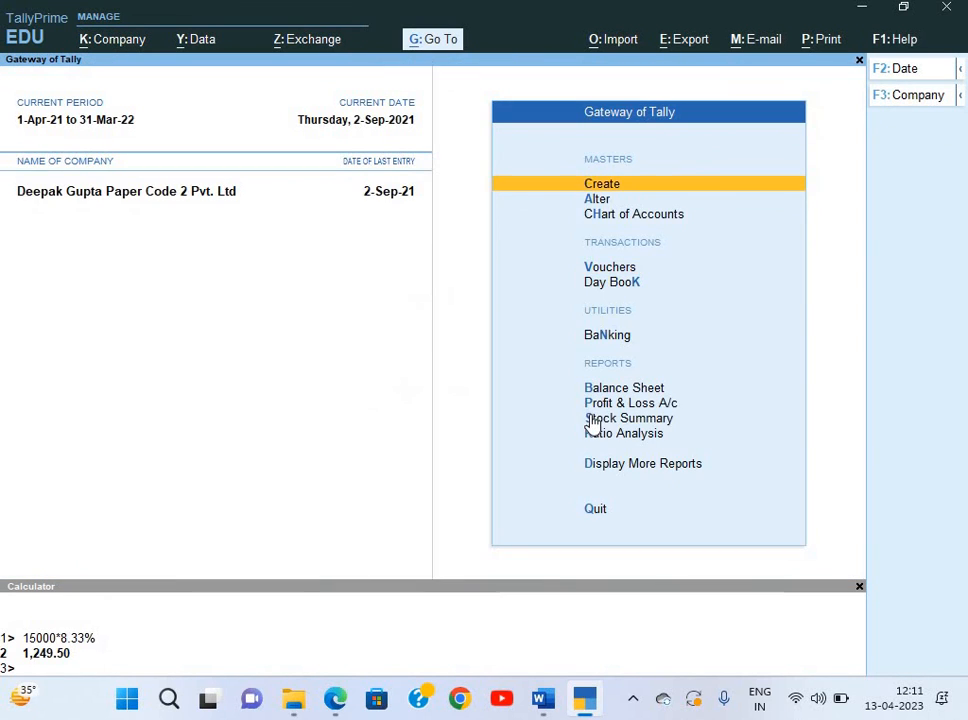
key(Down)
key(Down)
key(Down)
key(Down)
key(Down)
key(Down)
key(Down)
key(Down)
key(Down)
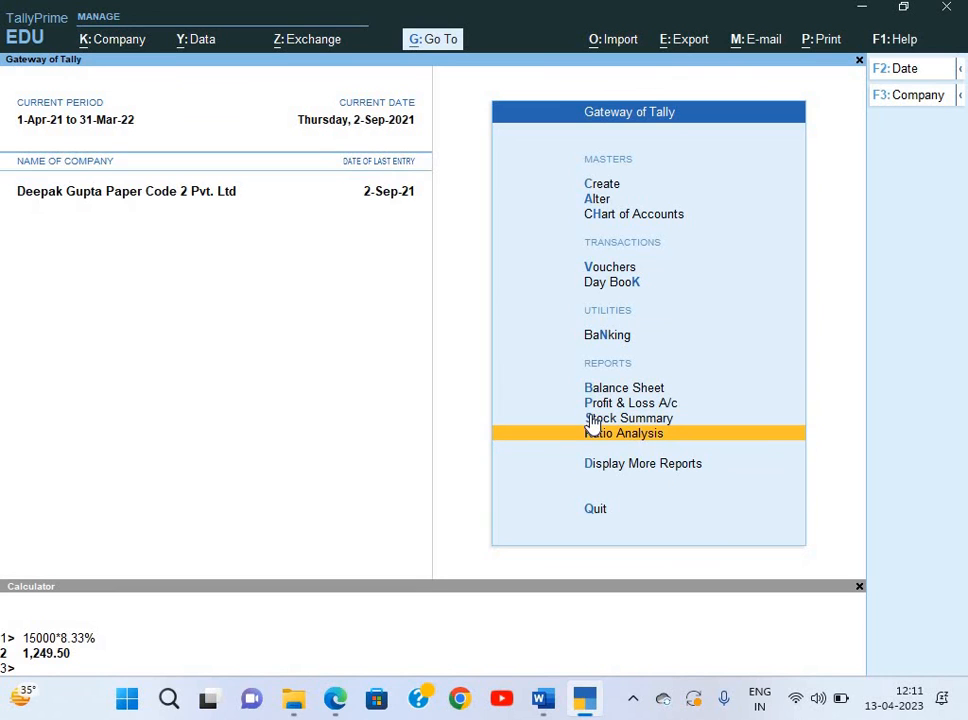
key(Return)
key(Down)
key(Down)
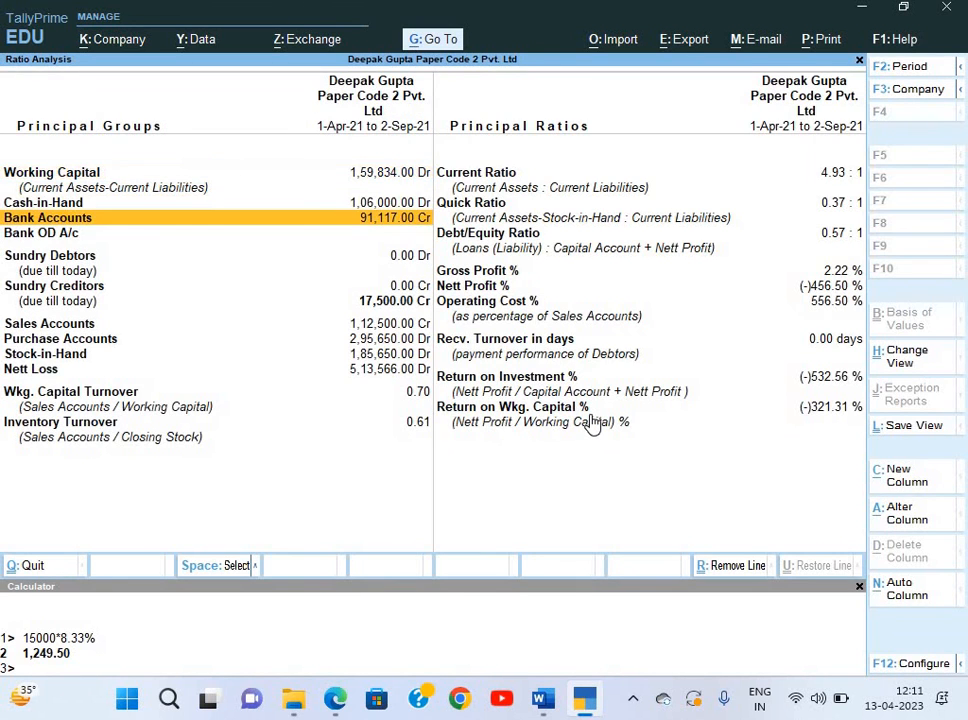
key(Escape)
key(Up)
key(Up)
key(Down)
key(Down)
Open Payroll Reports > Pay Slip for the Head Office category and show employee E001's slip.
key(Down)
key(Return)
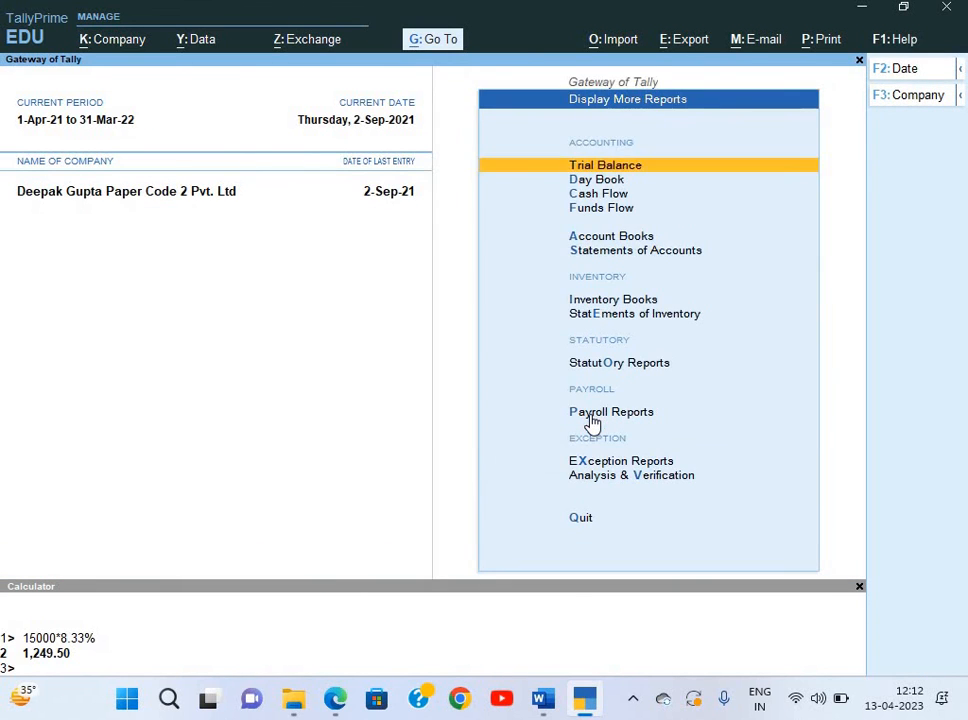
key(Down)
key(Down)
key(Down)
key(Down)
key(Down)
key(Down)
key(Down)
key(Down)
key(Down)
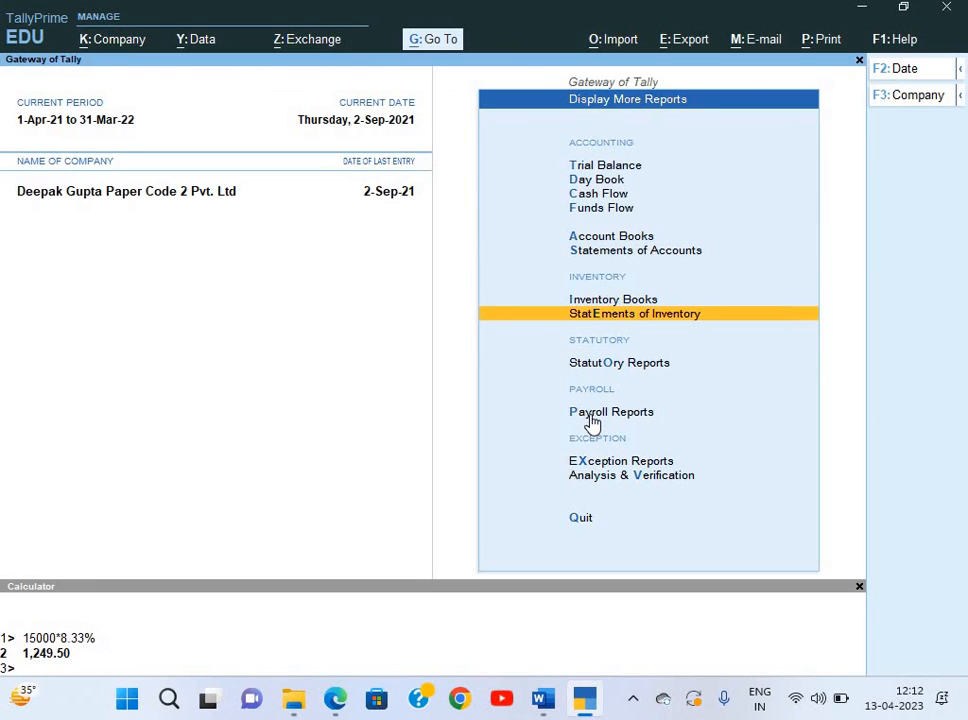
key(Up)
key(Down)
key(Return)
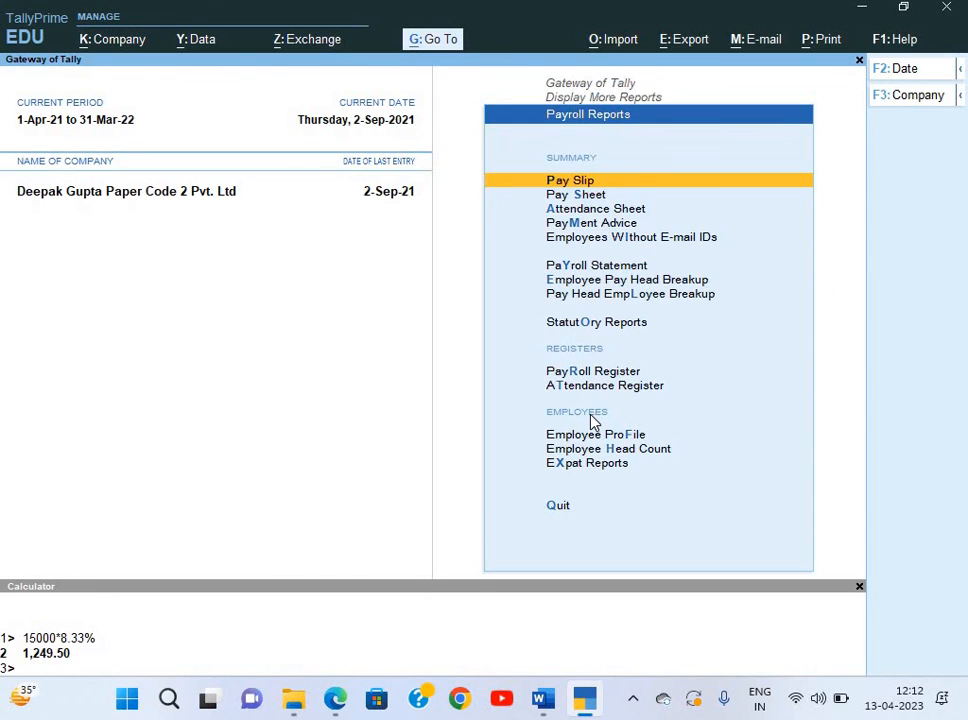
key(Return)
key(Down)
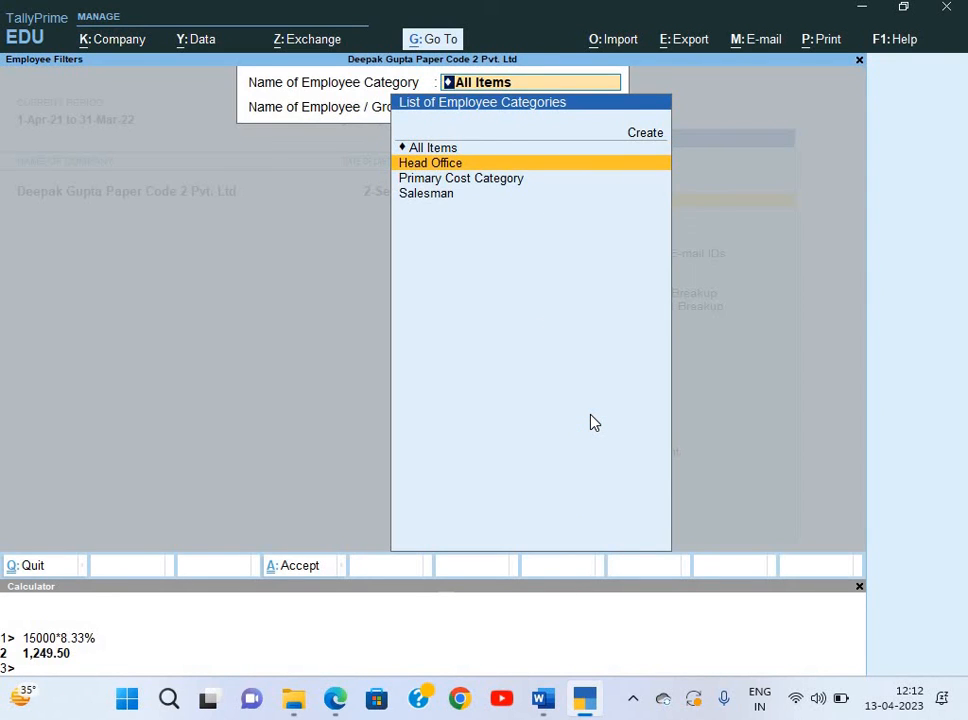
key(Return)
key(Down)
key(Down)
key(Down)
key(Return)
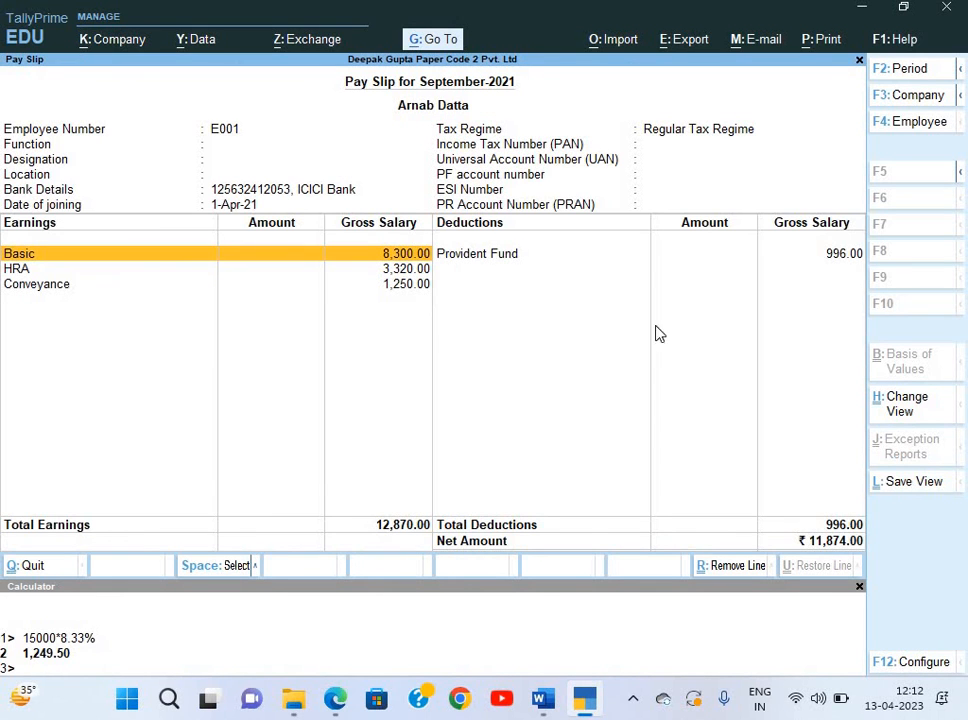
Confirm the pay slip's 11,874.00 net matches the salary slip PDF, then close it.
key(alt+Tab)
key(alt+Tab)
key(alt+Tab)
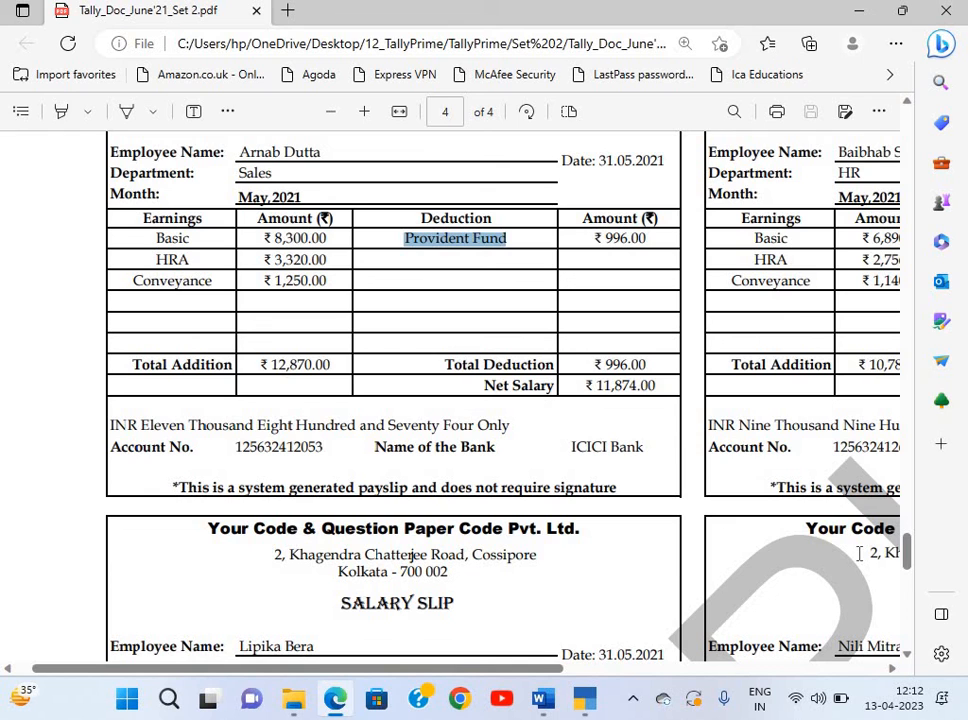
key(alt+Tab)
key(Escape)
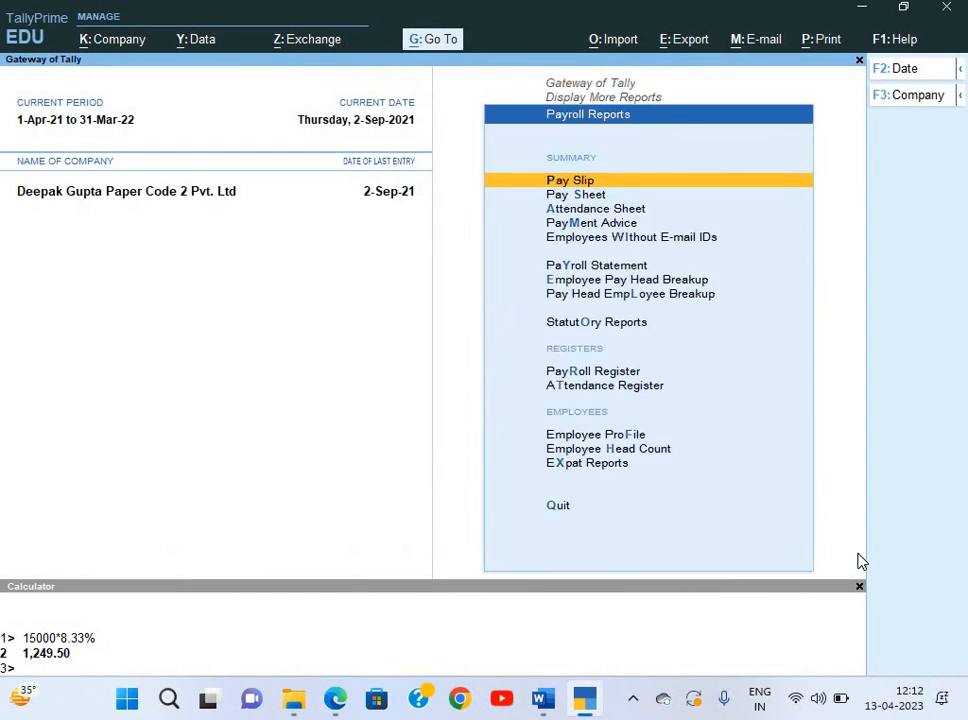
Return to Gateway and start a new Payroll voucher from voucher entry.
key(Escape)
key(Escape)
key(Down)
key(Down)
key(Down)
key(Down)
key(Down)
key(Down)
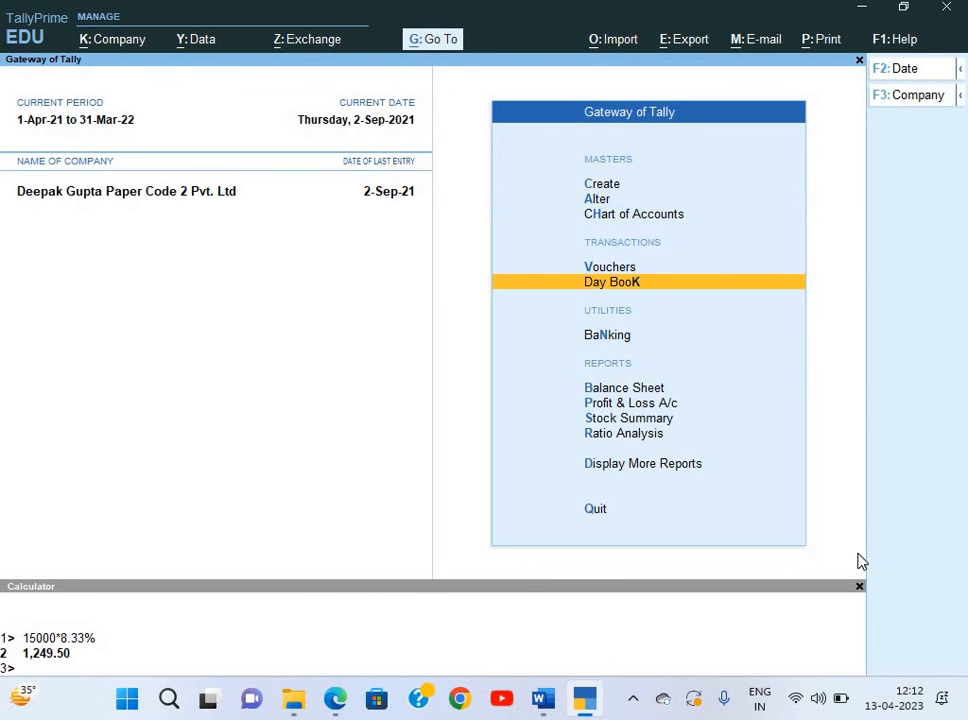
key(v)
key(ctrl+F4)
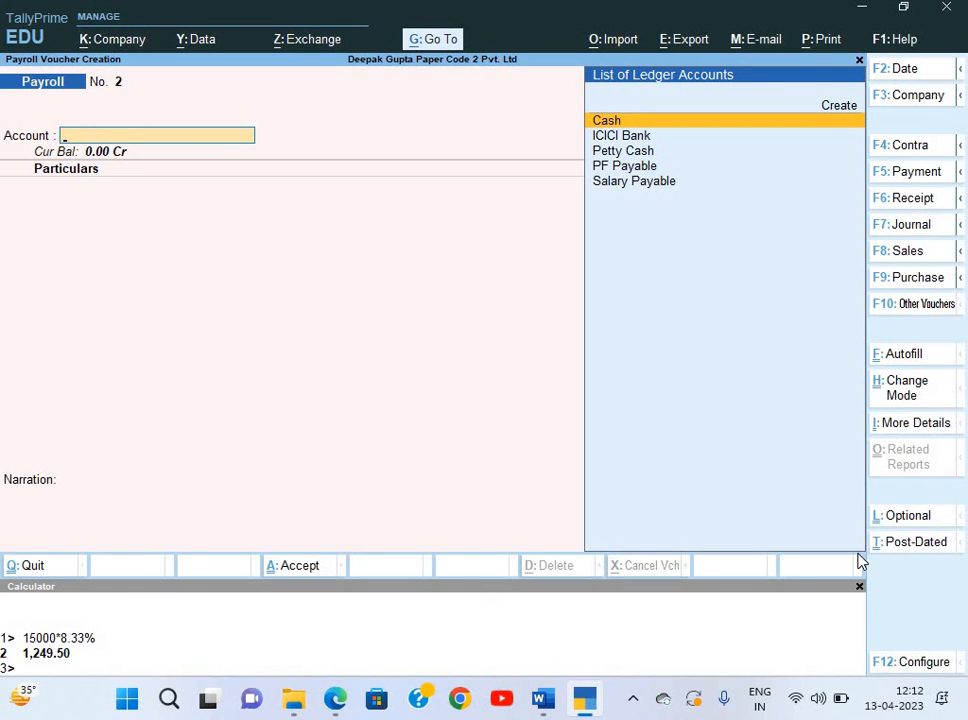
Review the salary slip PDF and the Word task before returning to Payroll voucher No. 2.
key(alt+Tab)
scroll(858, 553, down, 5)
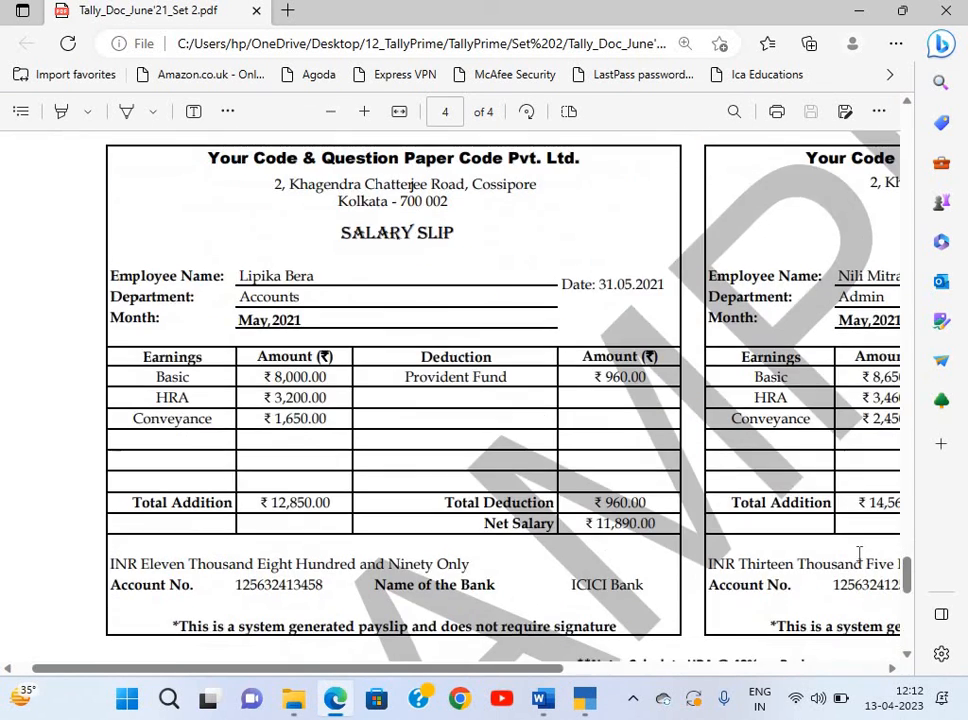
scroll(858, 553, down, 5)
scroll(858, 553, up, 12)
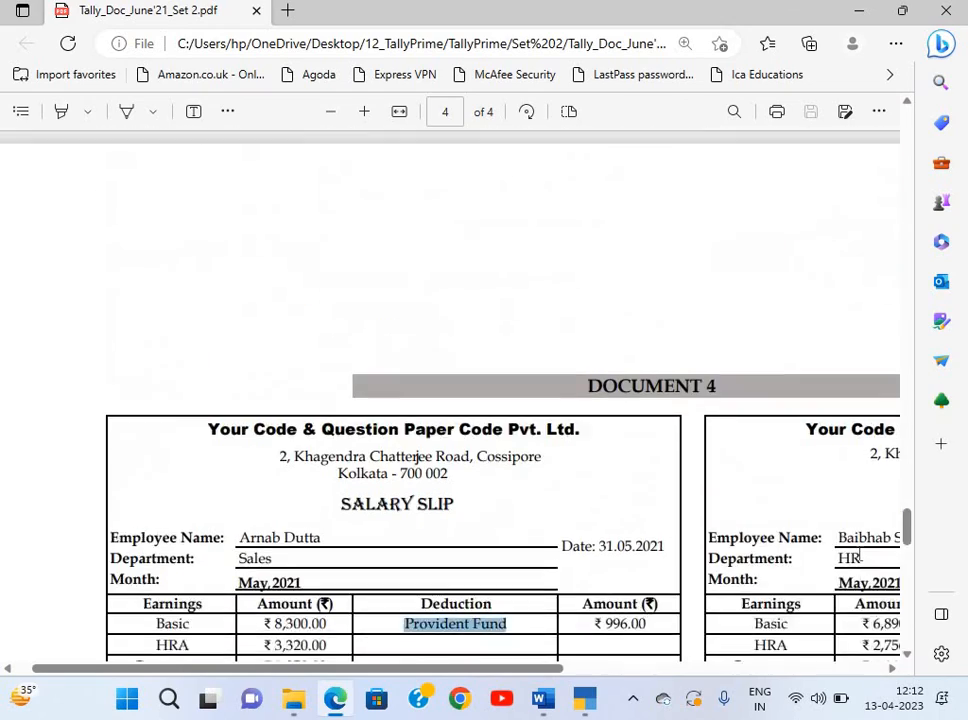
scroll(860, 557, up, 2)
scroll(860, 557, down, 4)
key(alt+Tab)
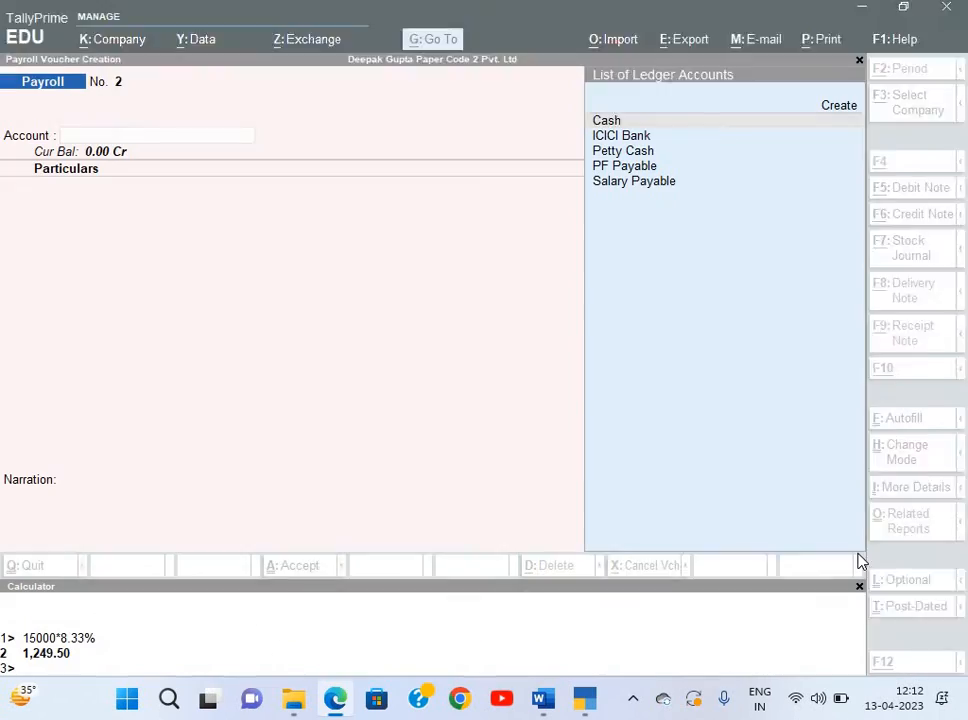
key(alt+Tab)
key(Tab)
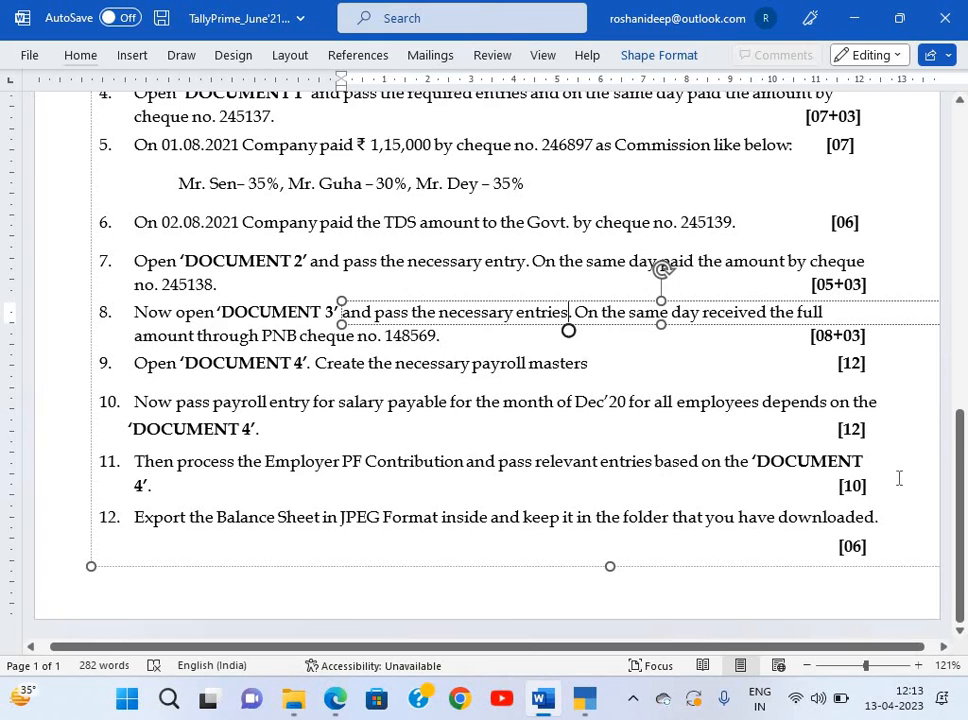
key(alt+Tab)
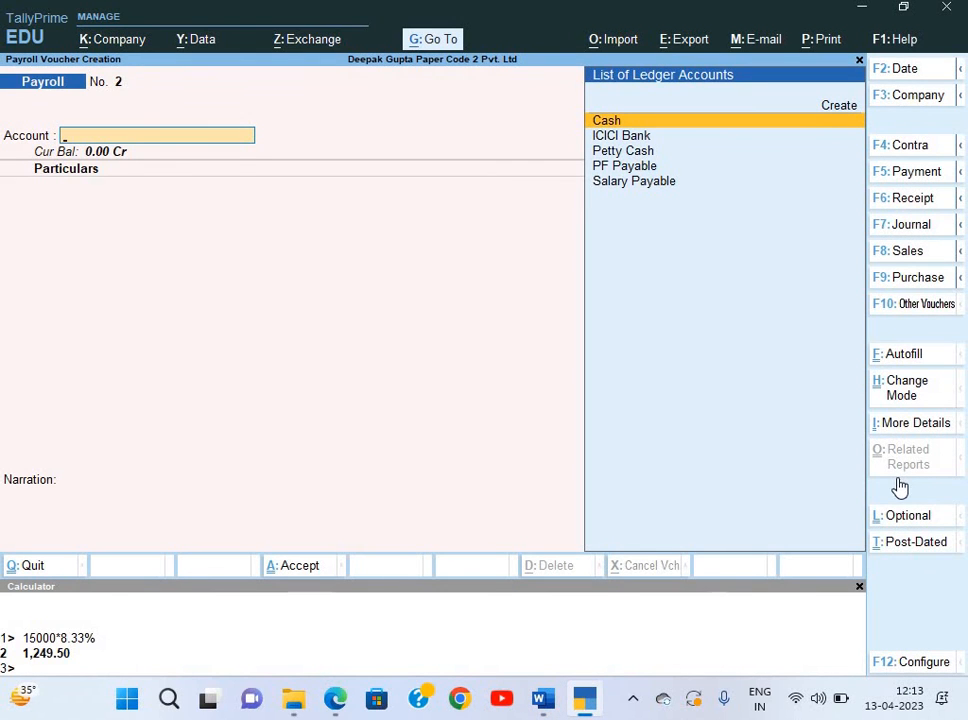
Autofill the voucher with PF Contribution for 1-5-2021 to 31-5-2021.
key(ctrl+f)
key(Return)
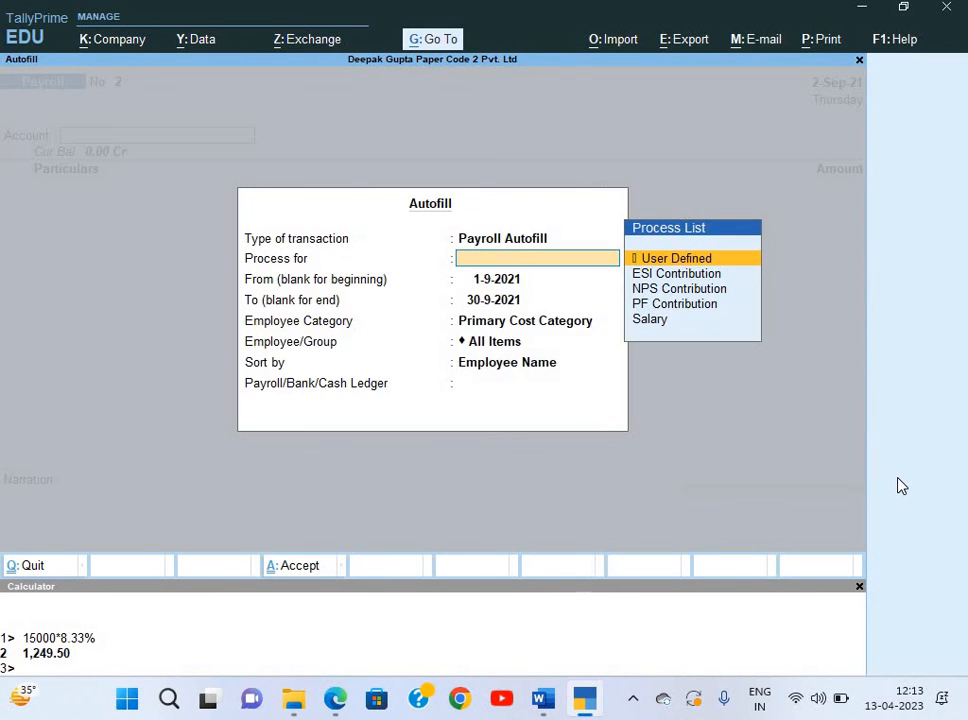
key(Down)
key(Down)
key(Down)
key(Return)
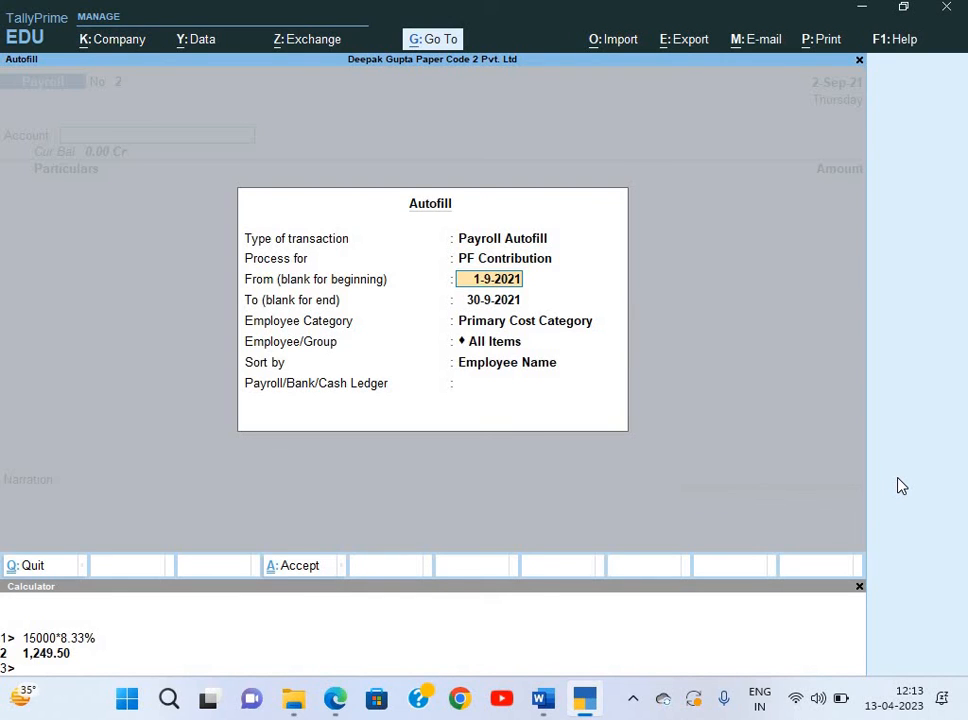
text(1-5)
key(Return)
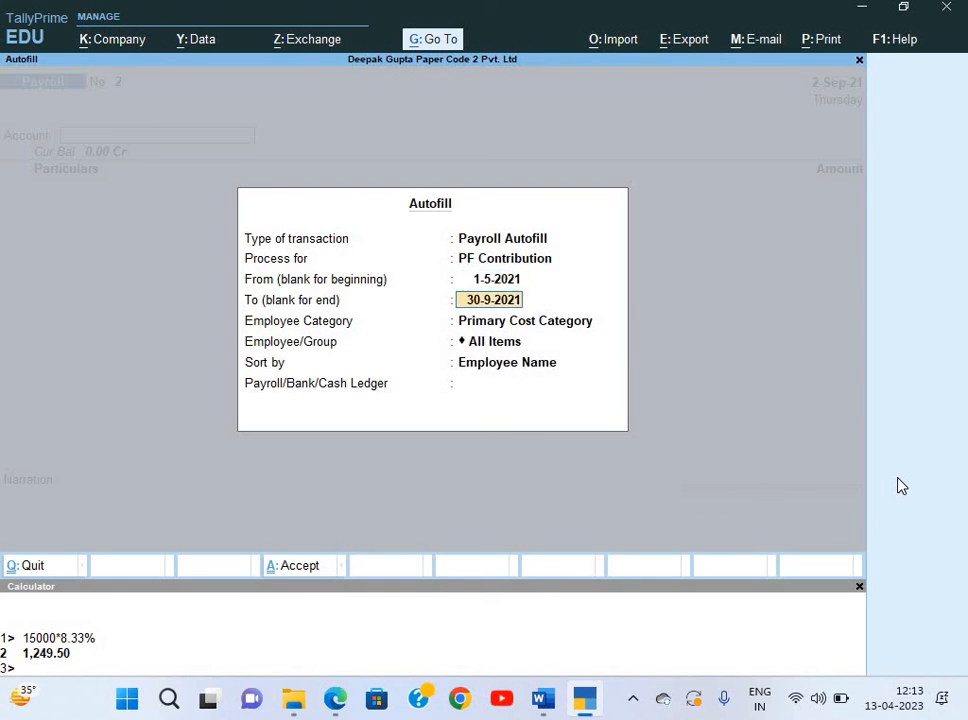
text(31-5)
key(Return)
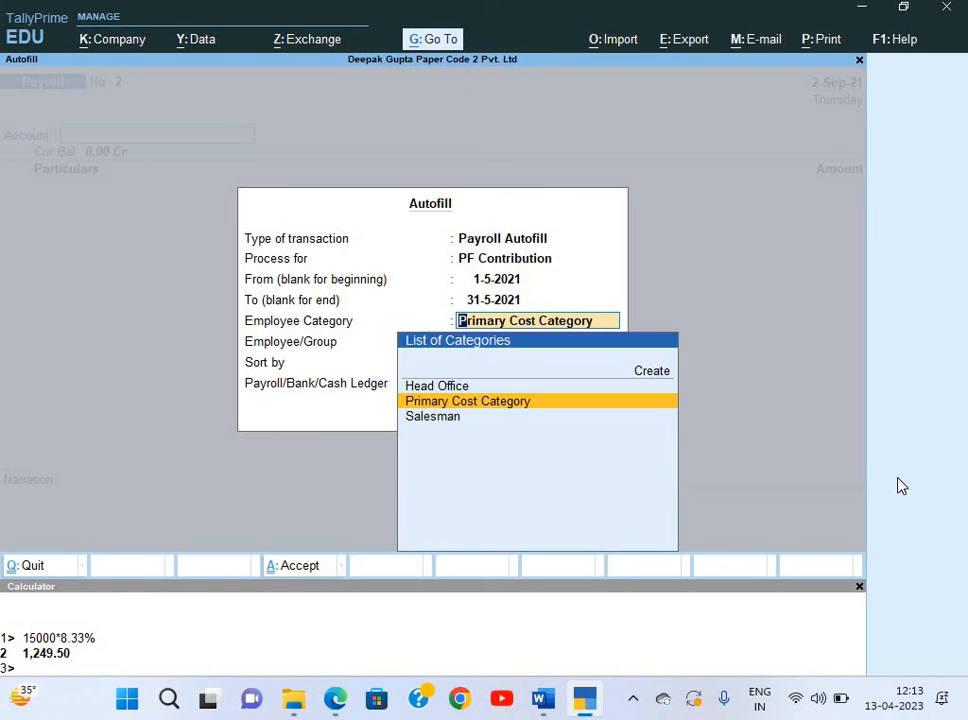
Use Head Office employees and PF Payable, then save the 3,820.80 voucher.
key(Up)
key(Return)
key(Return)
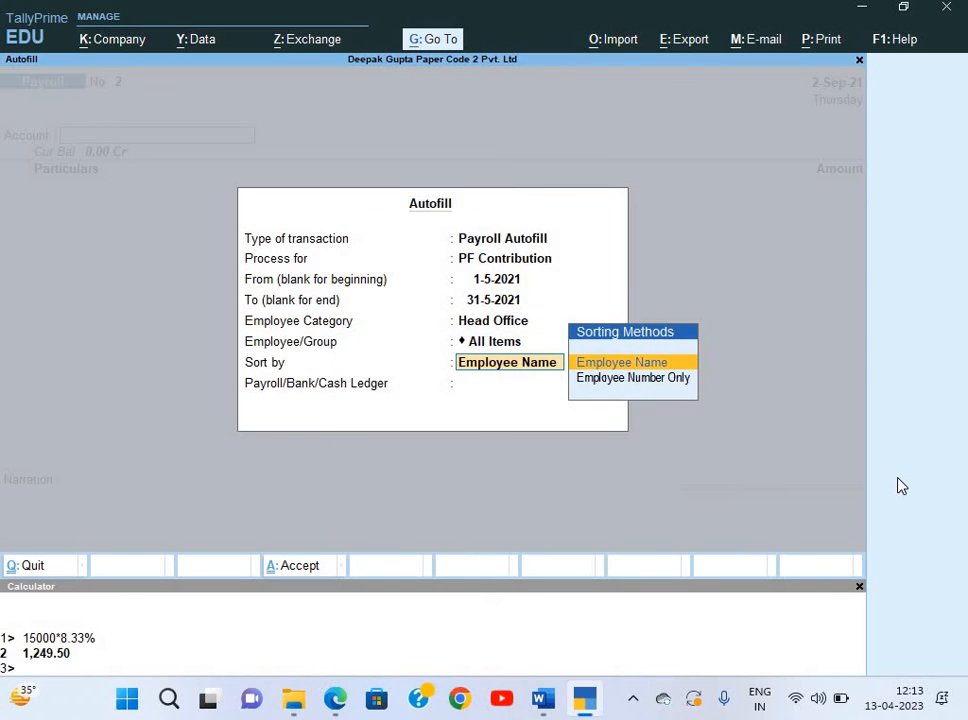
key(Return)
key(Down)
key(Down)
key(Down)
key(Down)
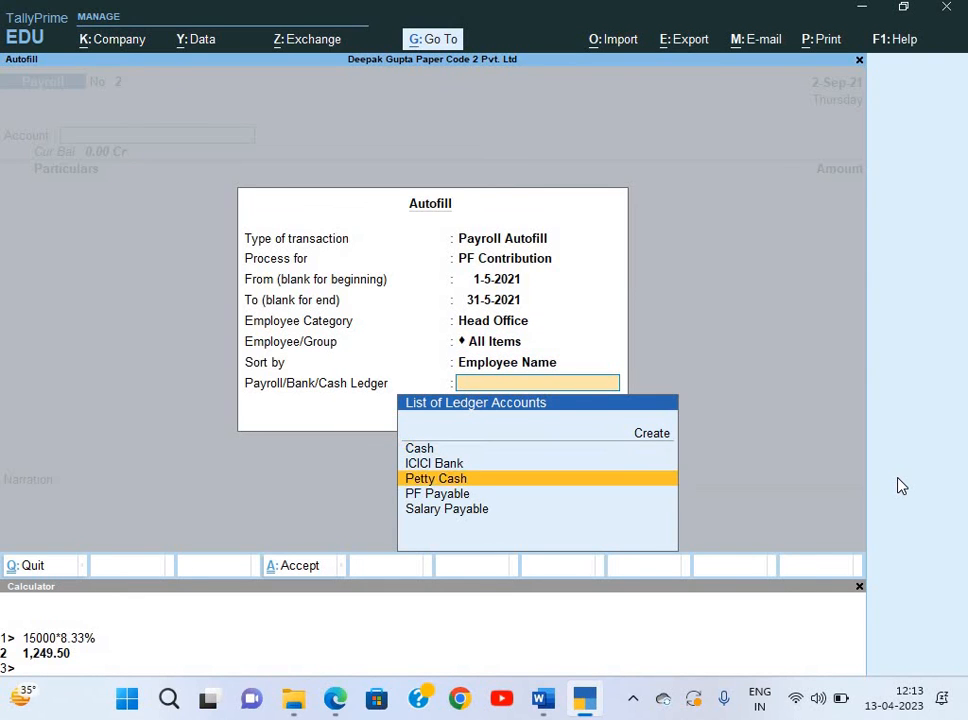
key(Up)
key(Return)
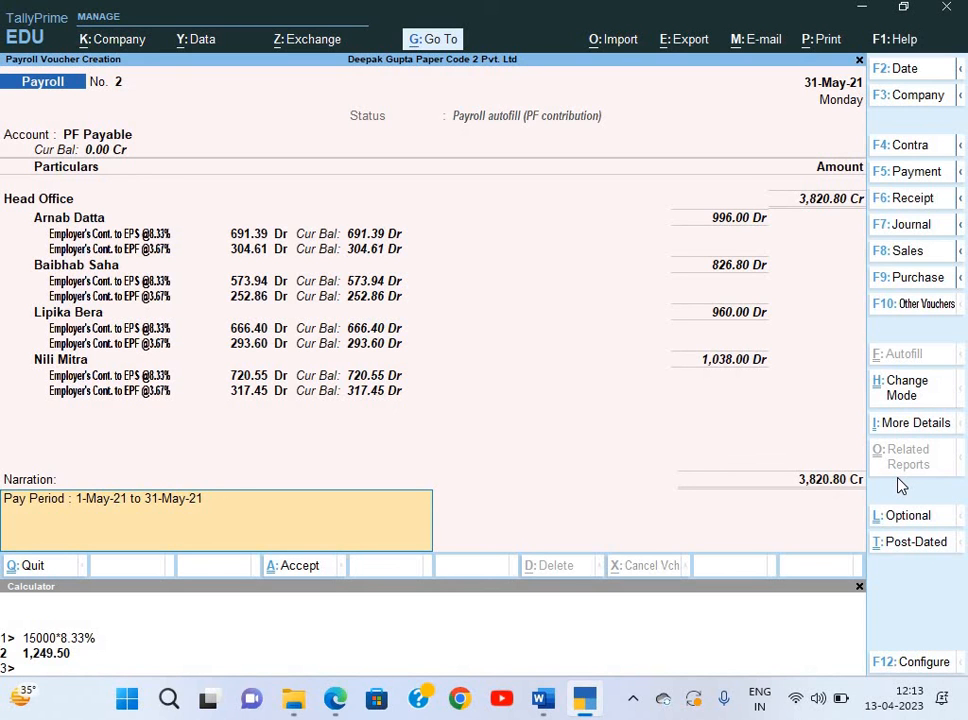
key(ctrl+a)
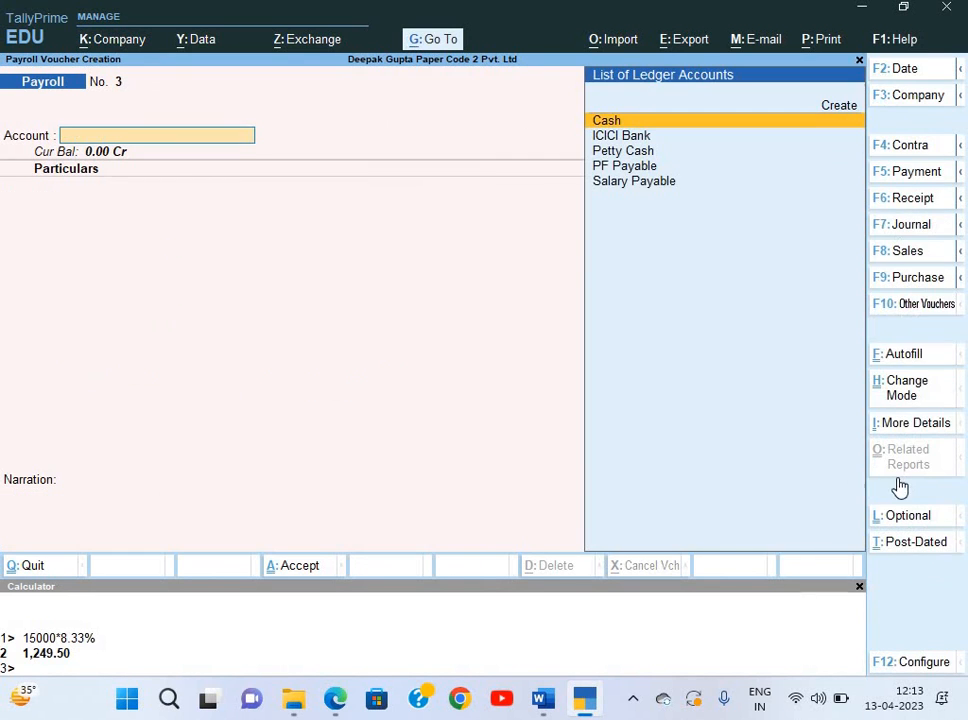
Check the Word task, then reopen voucher entry as a blank Journal voucher.
key(alt+Tab)
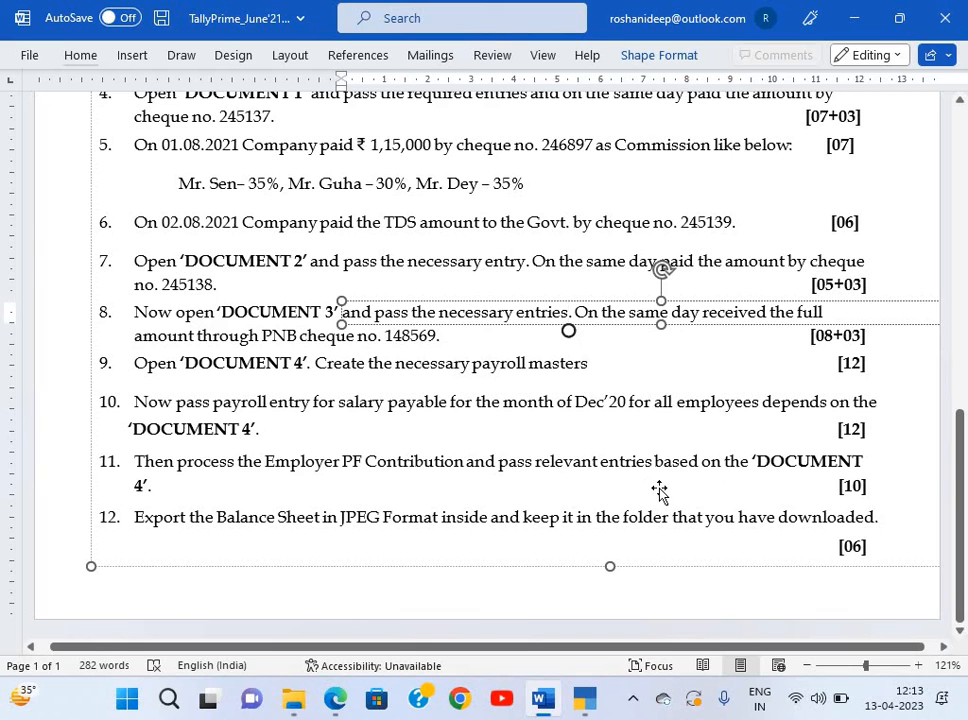
key(alt+Tab)
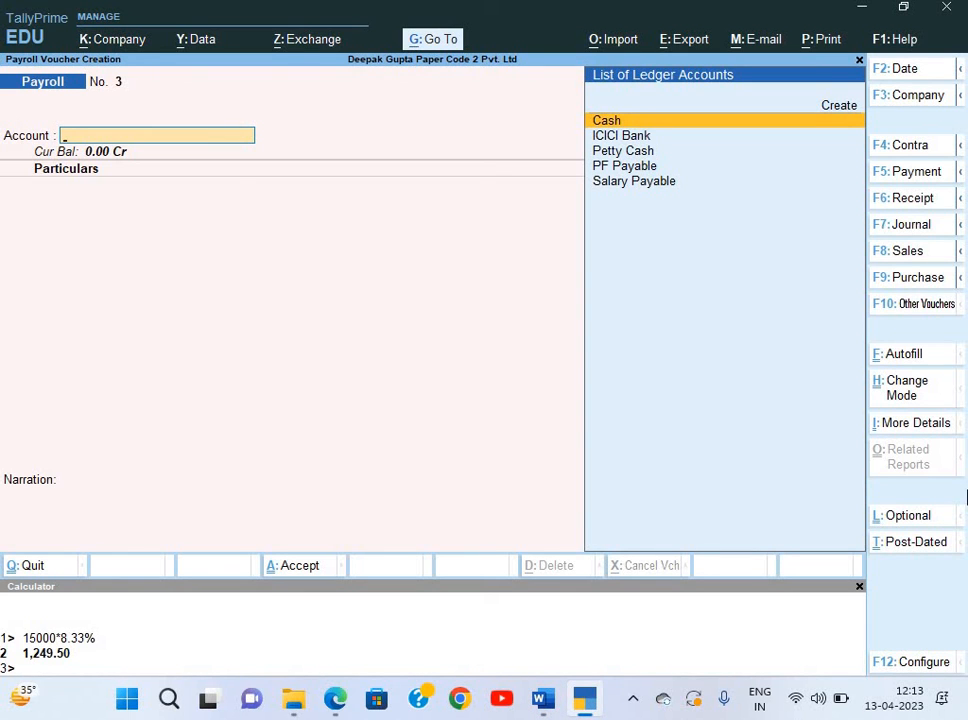
key(Escape)
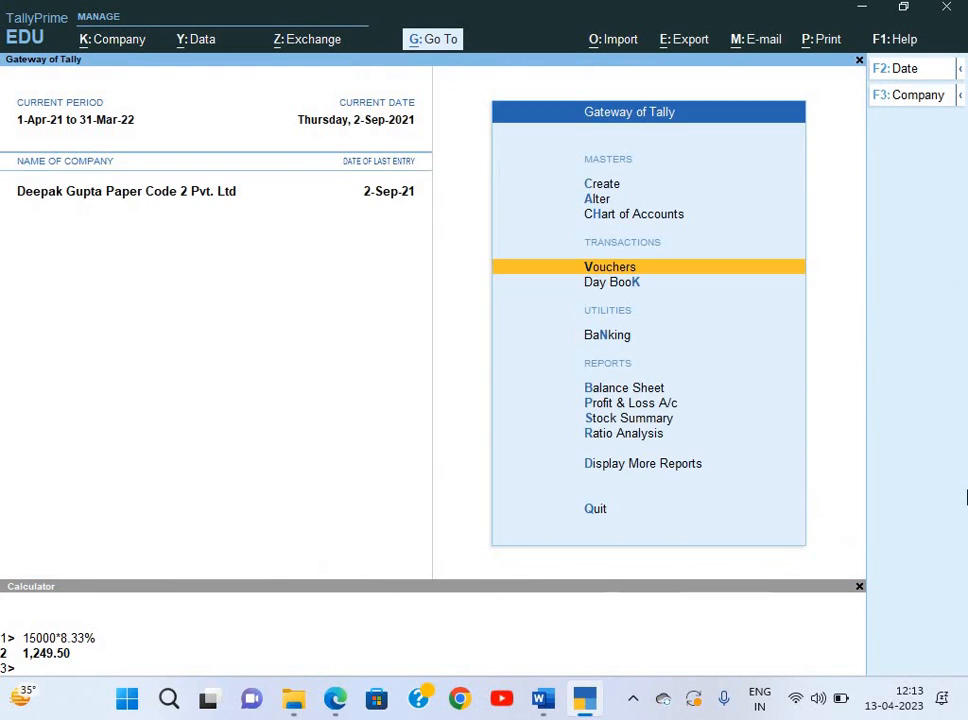
key(Up)
key(Up)
key(Up)
key(Down)
key(Down)
key(Down)
key(Return)
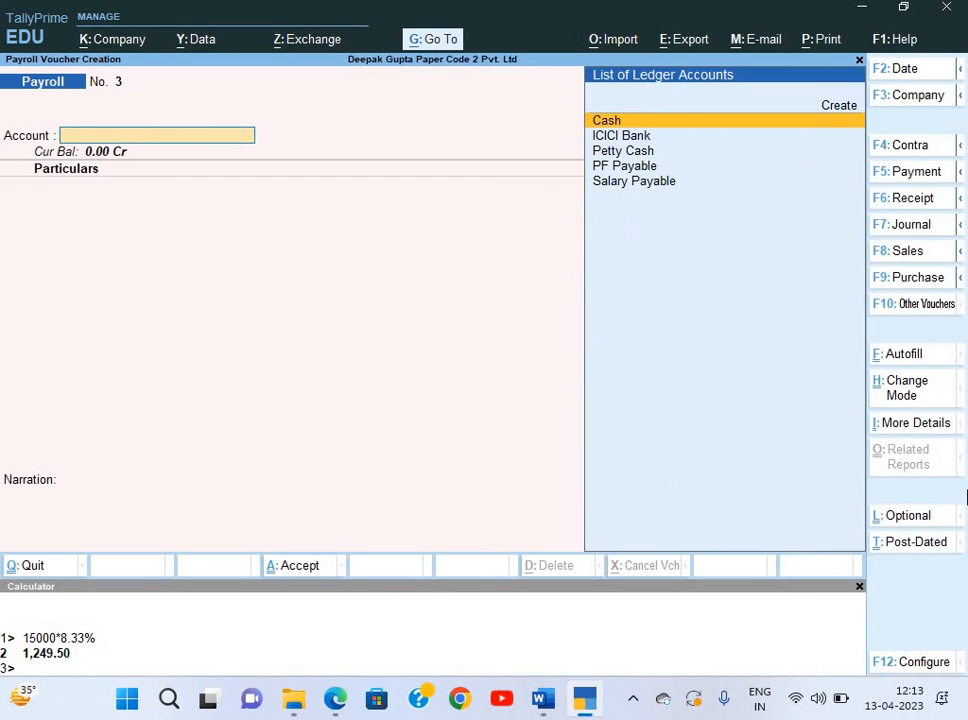
key(F7)
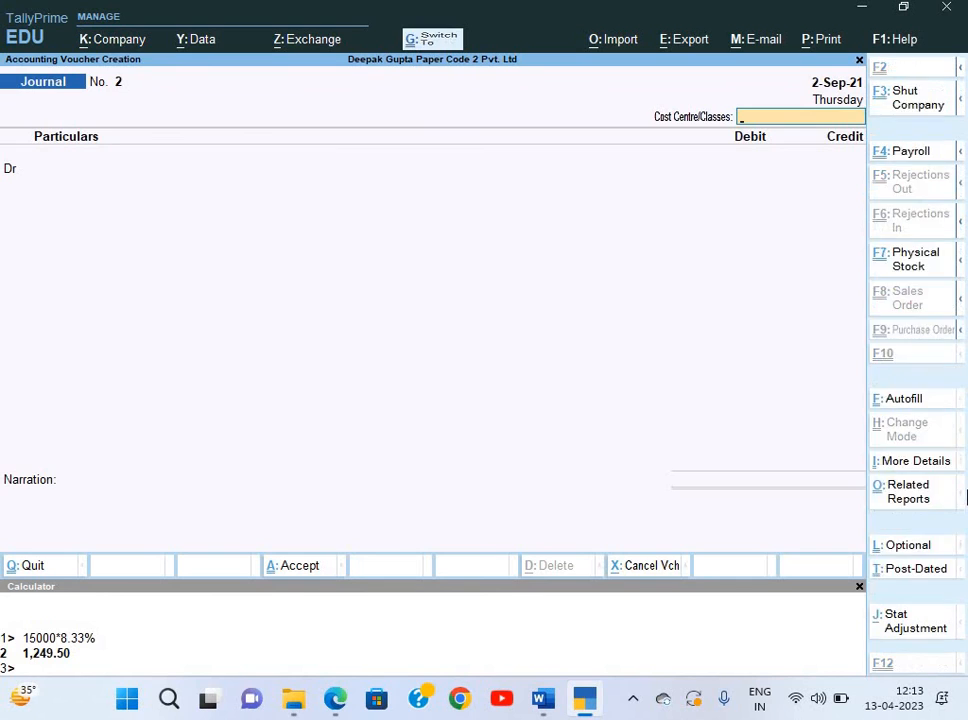
Autofill the journal with PF Other Charges for 1-5-2021 to 31-5-2021.
key(ctrl+e)
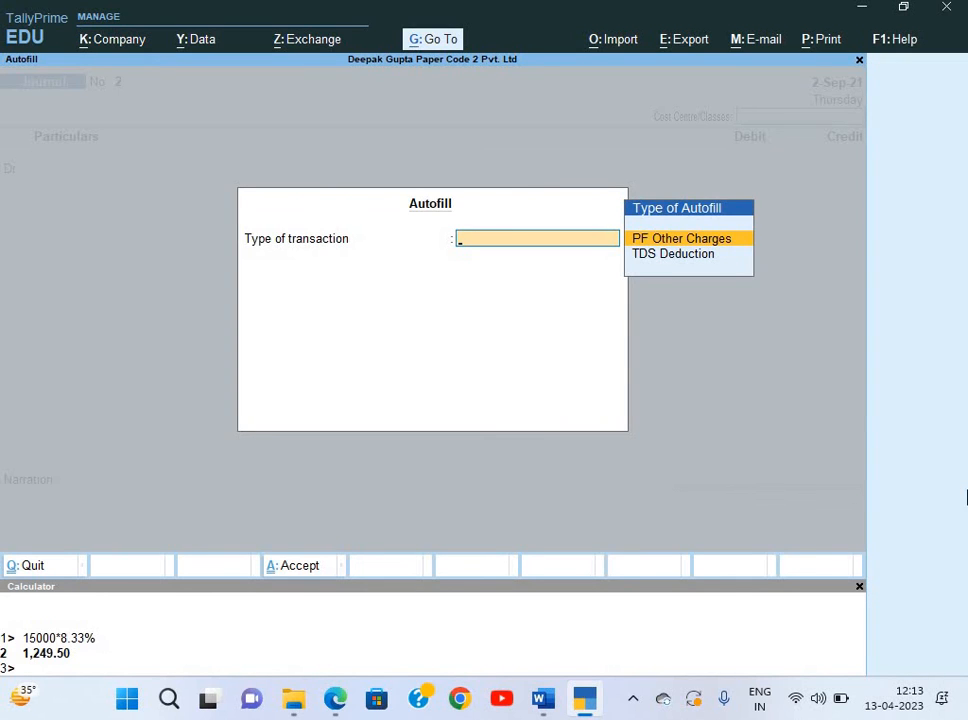
key(Return)
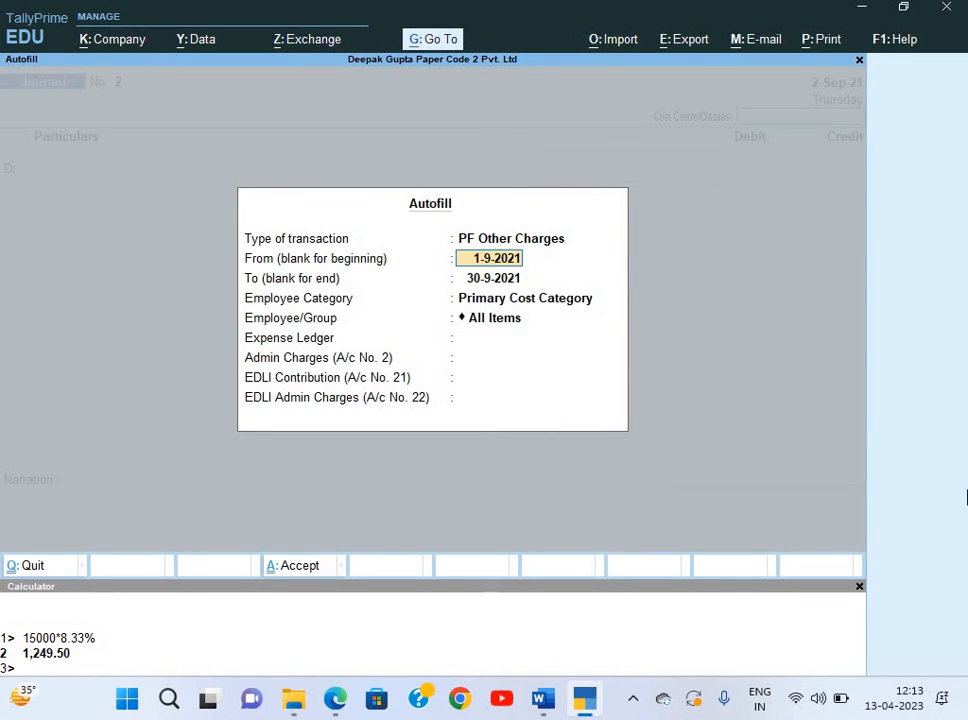
text(1-5)
key(Return)
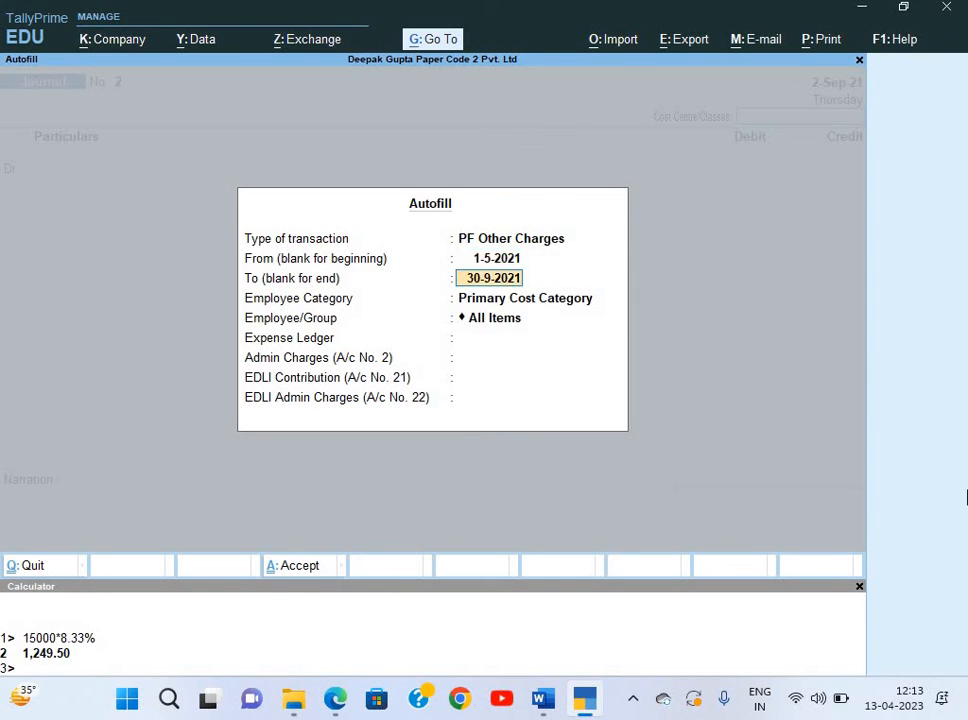
text(31-5)
key(Return)
Choose Head Office and PF Admin Charge ledgers, then save the 660.00 journal.
key(Up)
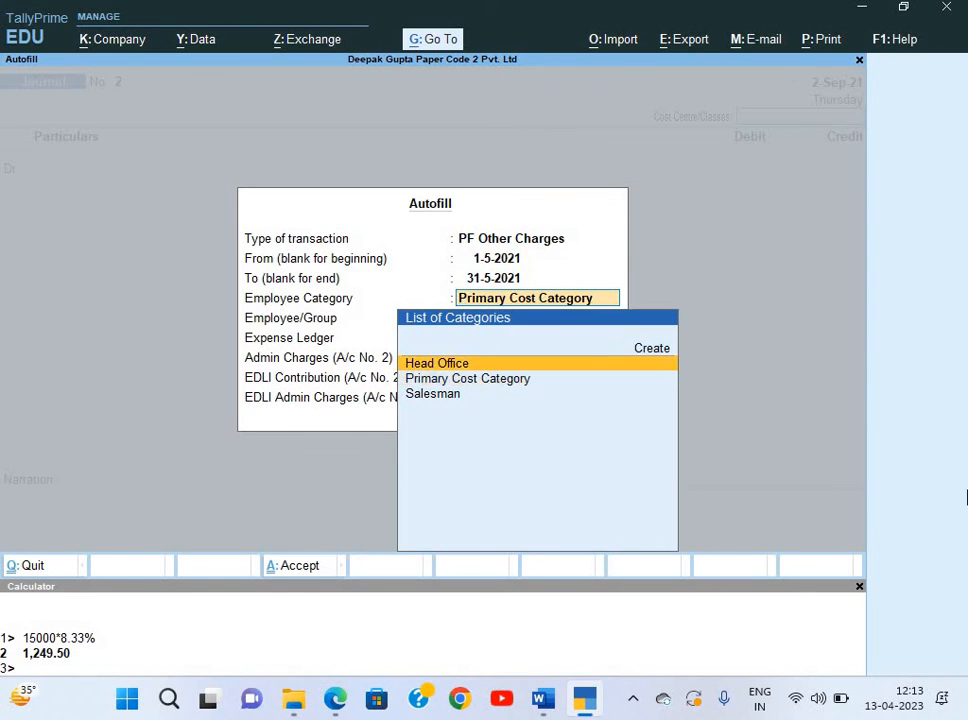
key(Return)
key(Return)
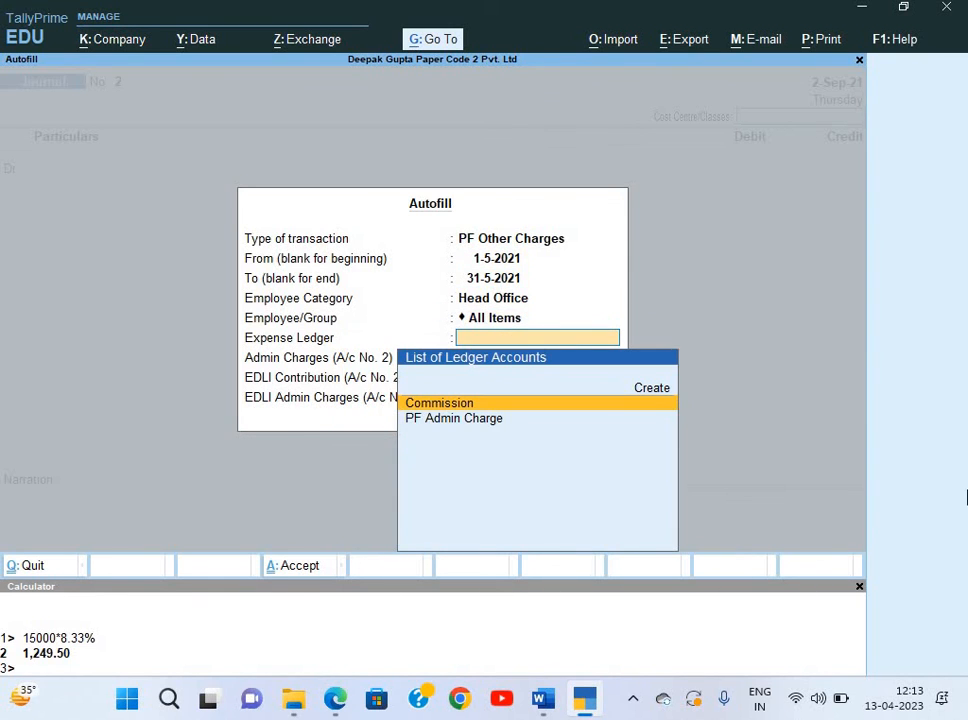
key(Down)
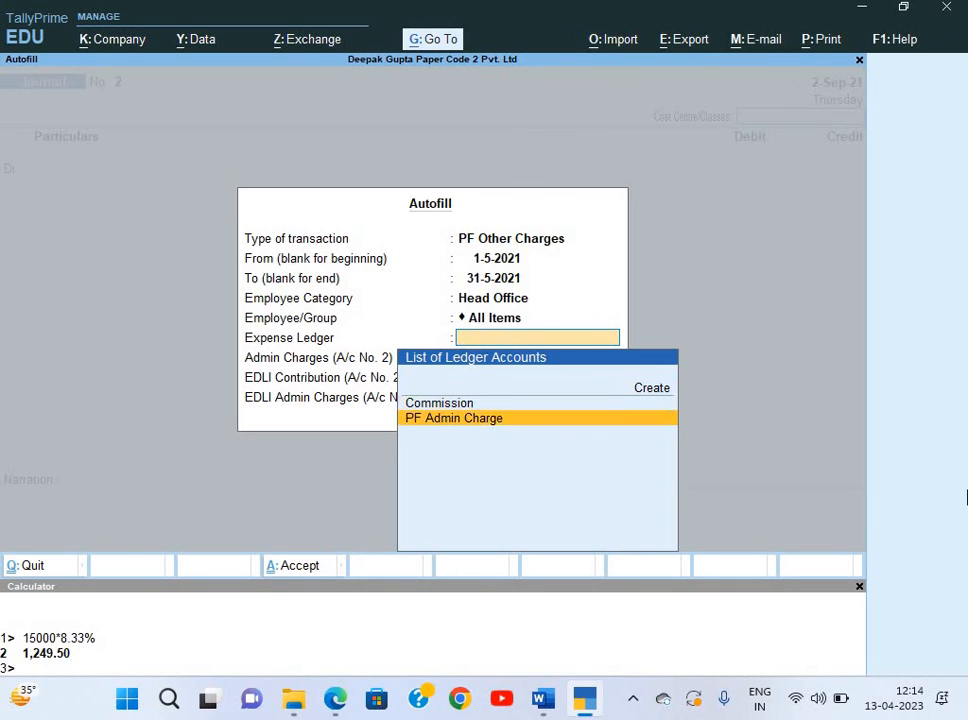
key(Return)
key(Return)
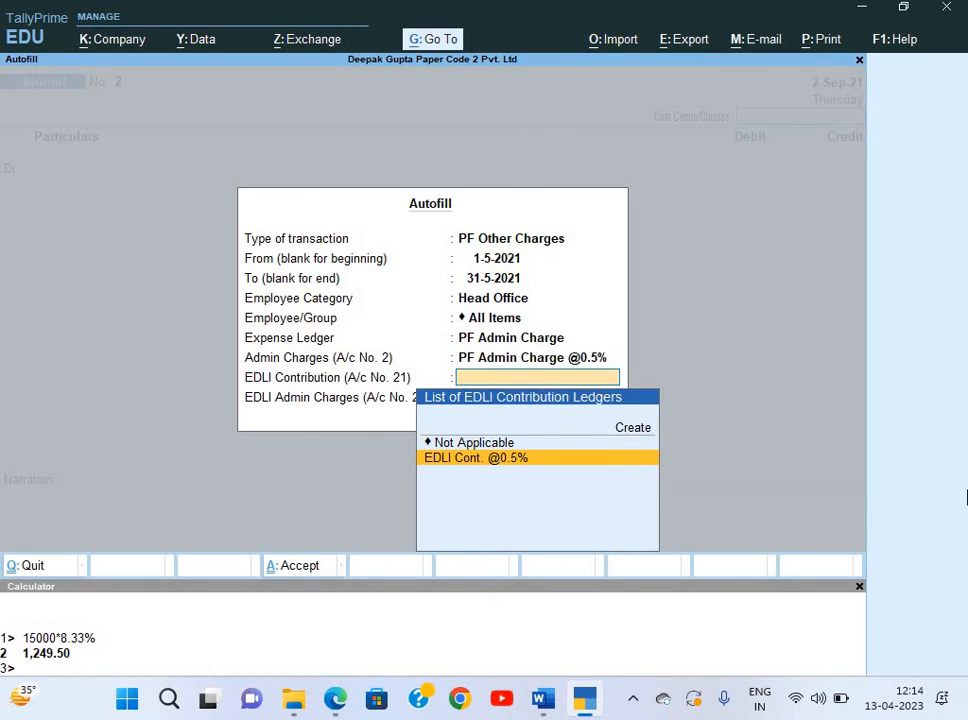
key(Return)
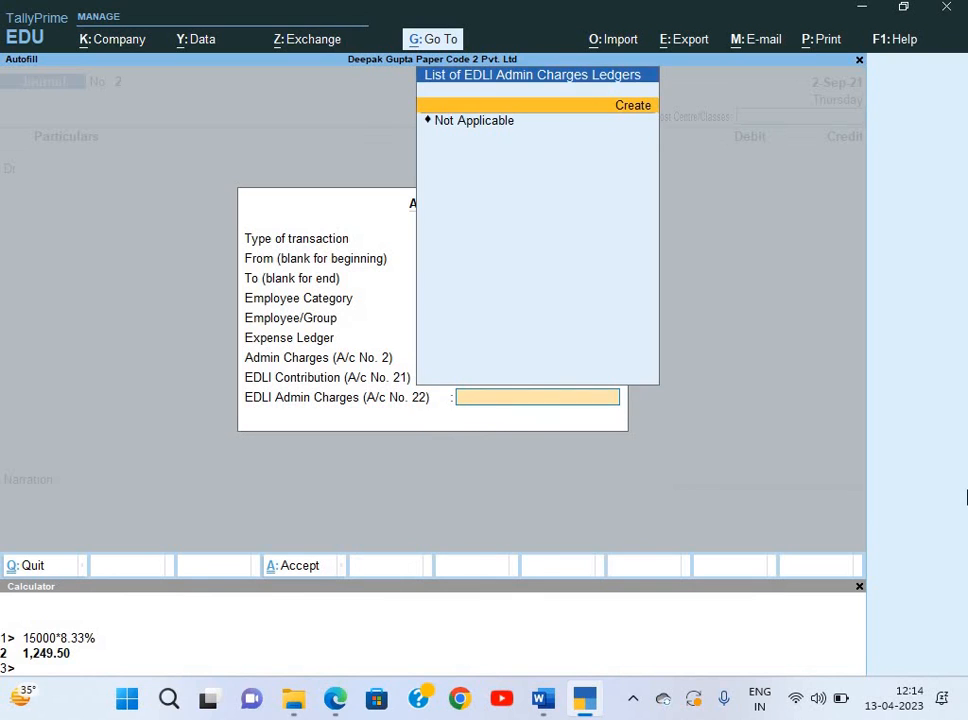
key(Down)
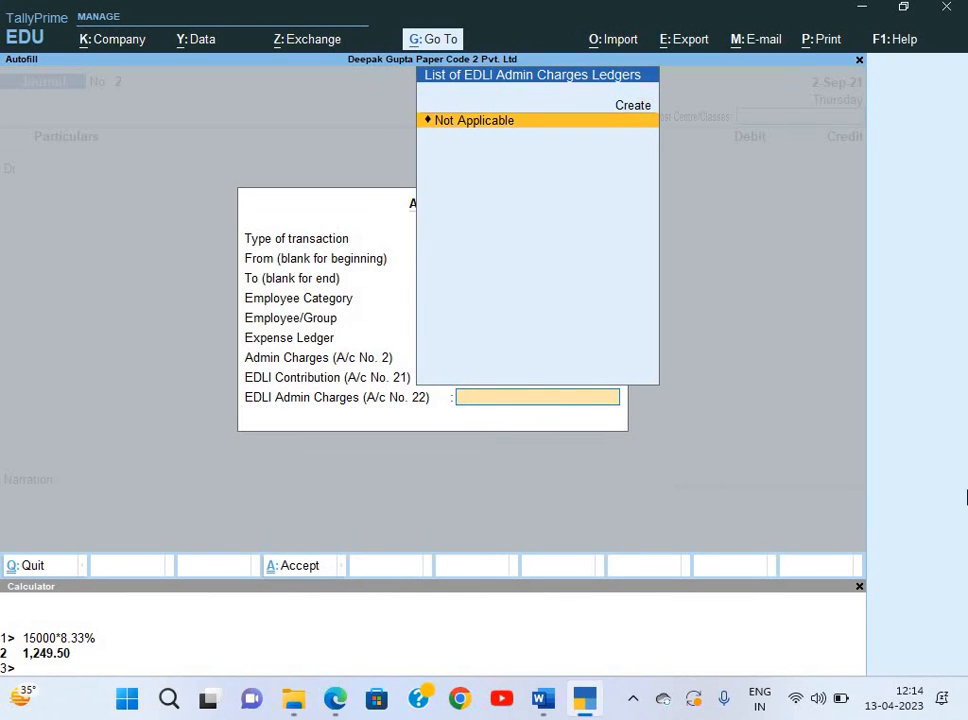
key(Return)
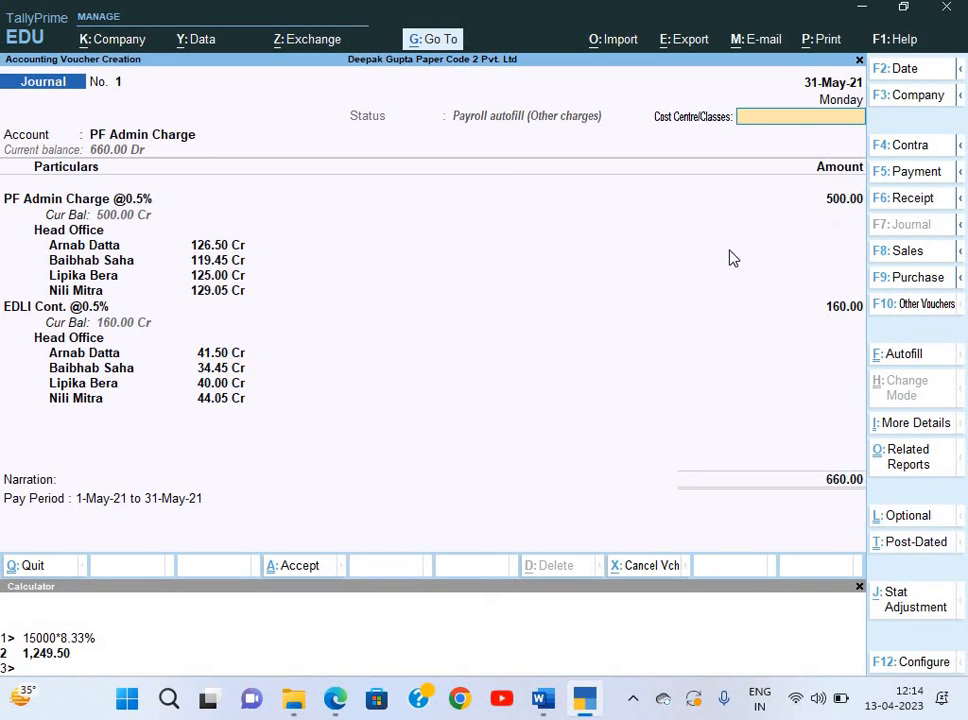
key(ctrl+a)
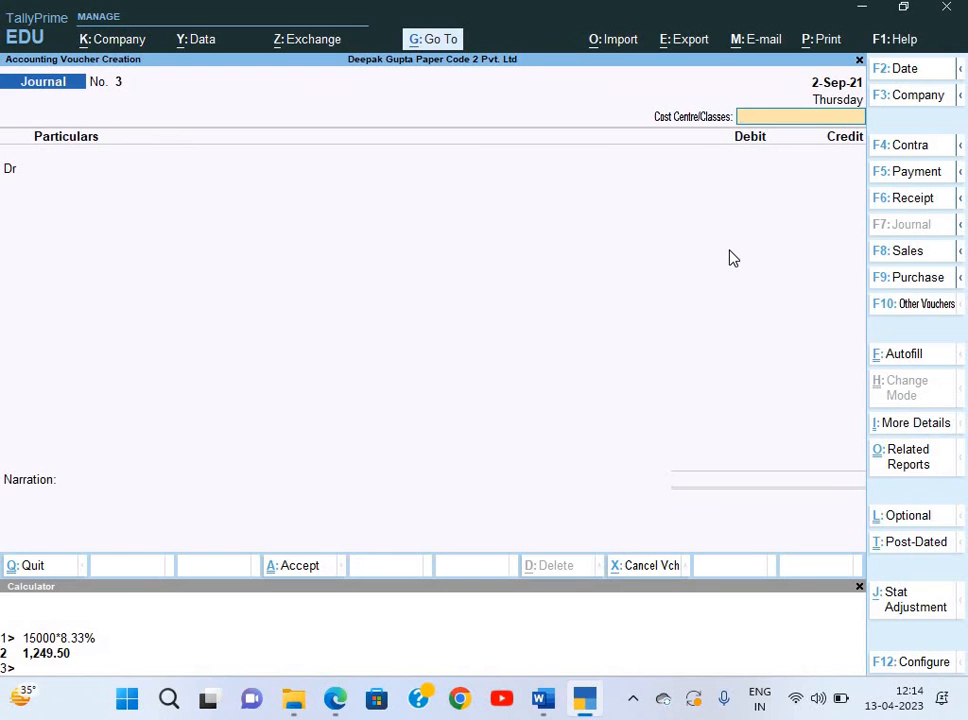
Check the Word task, then open the Balance Sheet from Gateway.
key(alt+Tab)
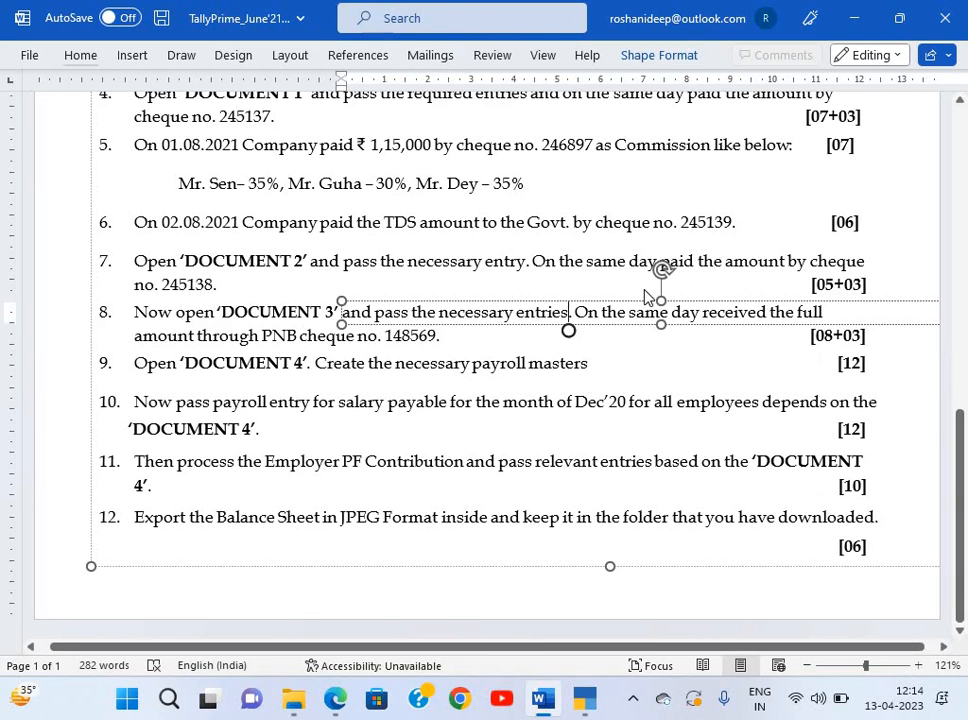
key(alt+Tab)
key(Escape)
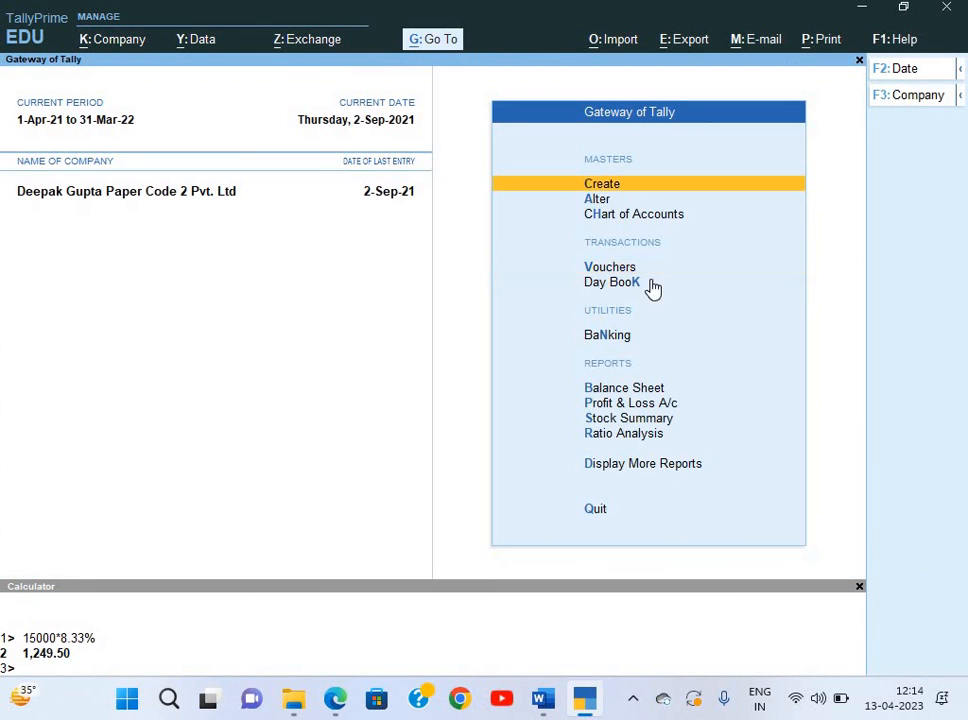
key(Down)
key(Down)
key(Down)
key(Down)
key(Down)
key(Down)
key(Return)
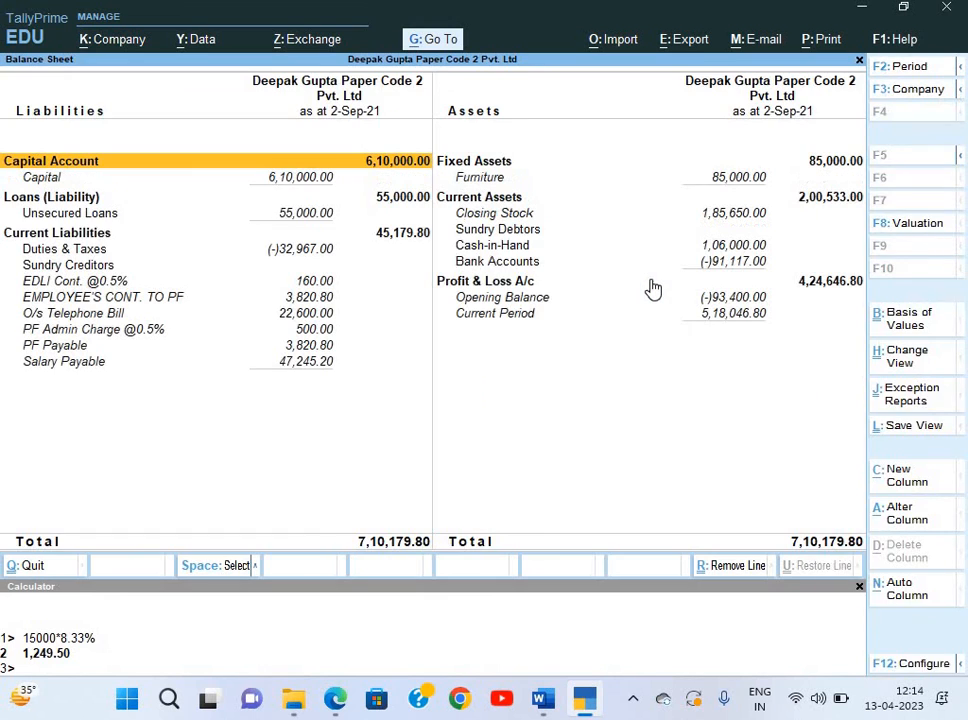
Set the Balance Sheet export folder to Desktop\12_TallyPrime\TallyPrime\Set 2.
key(alt+e)
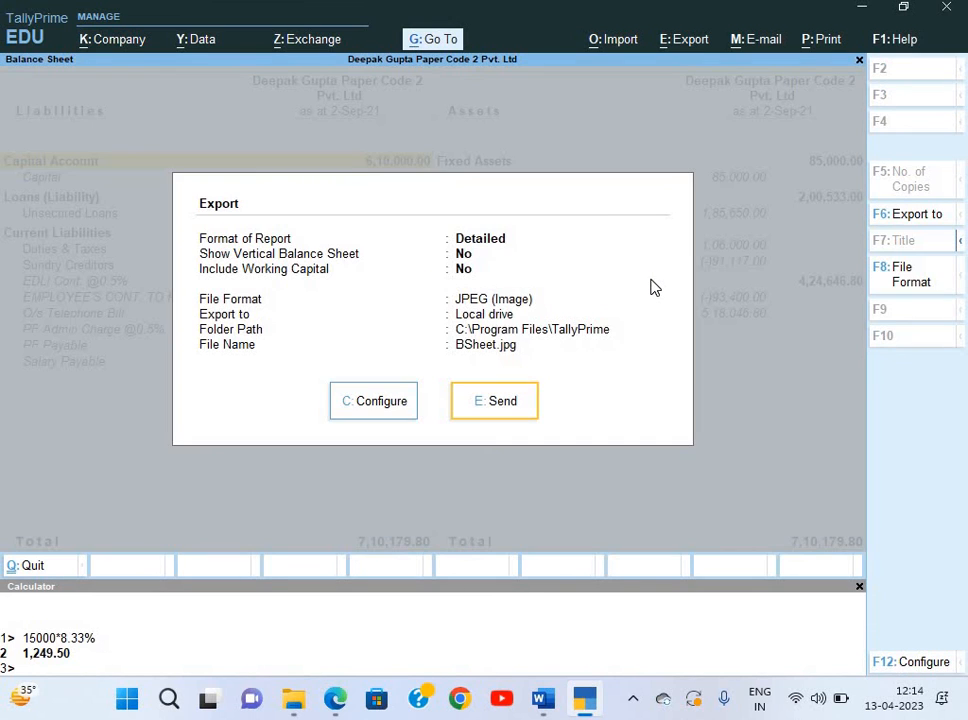
key(Left)
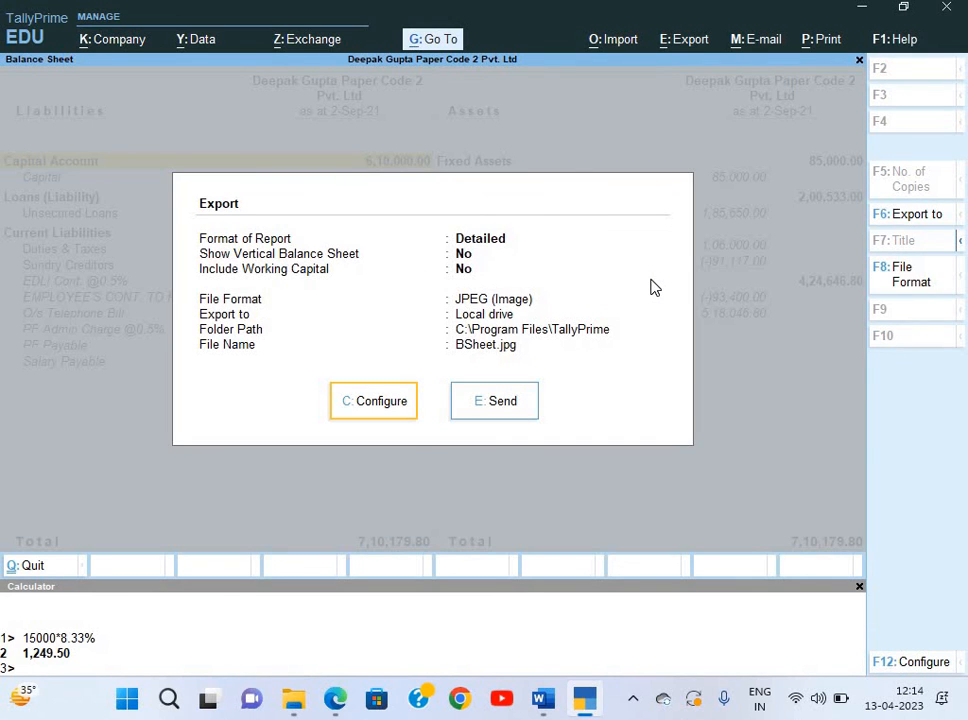
key(Return)
key(Down)
key(Down)
key(Down)
key(Down)
key(Down)
key(Down)
key(Down)
key(Down)
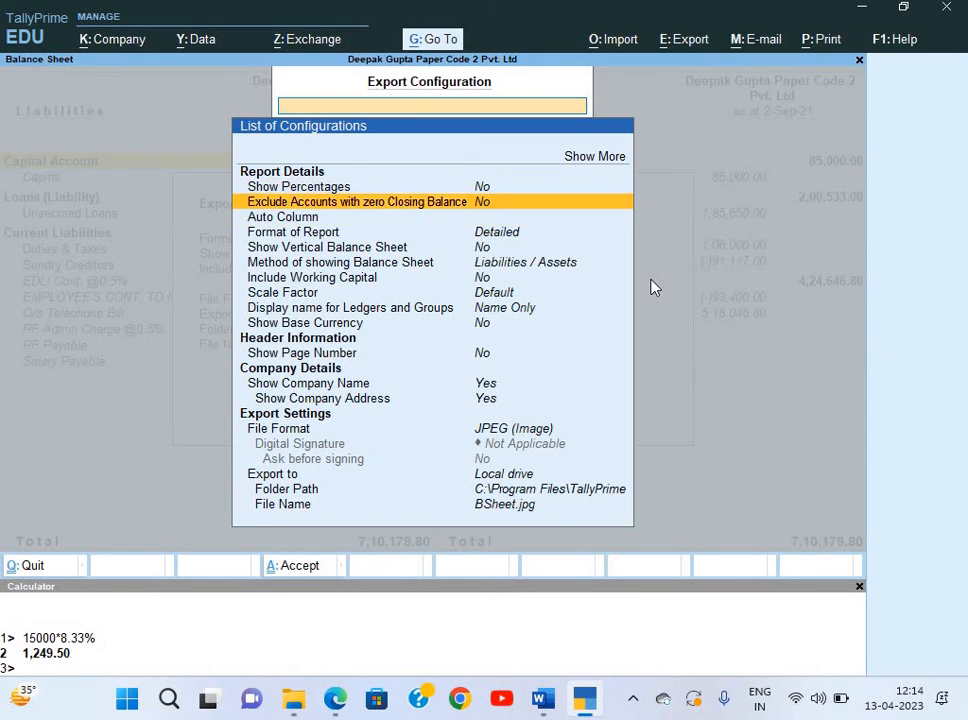
key(Down)
key(Down)
key(Down)
key(Down)
key(Down)
key(Down)
key(Down)
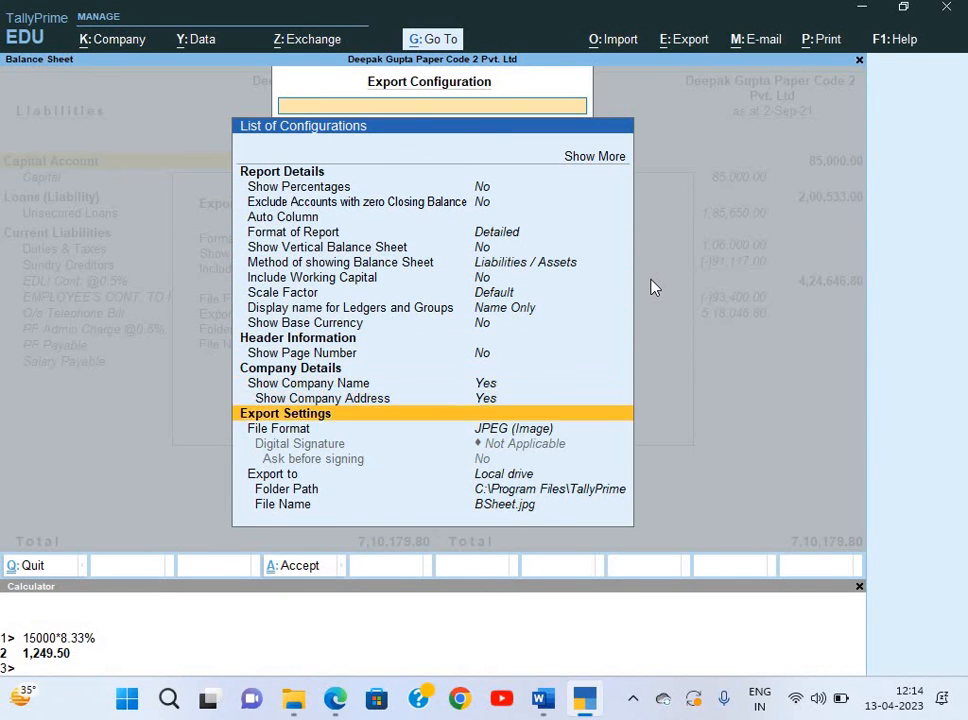
key(Return)
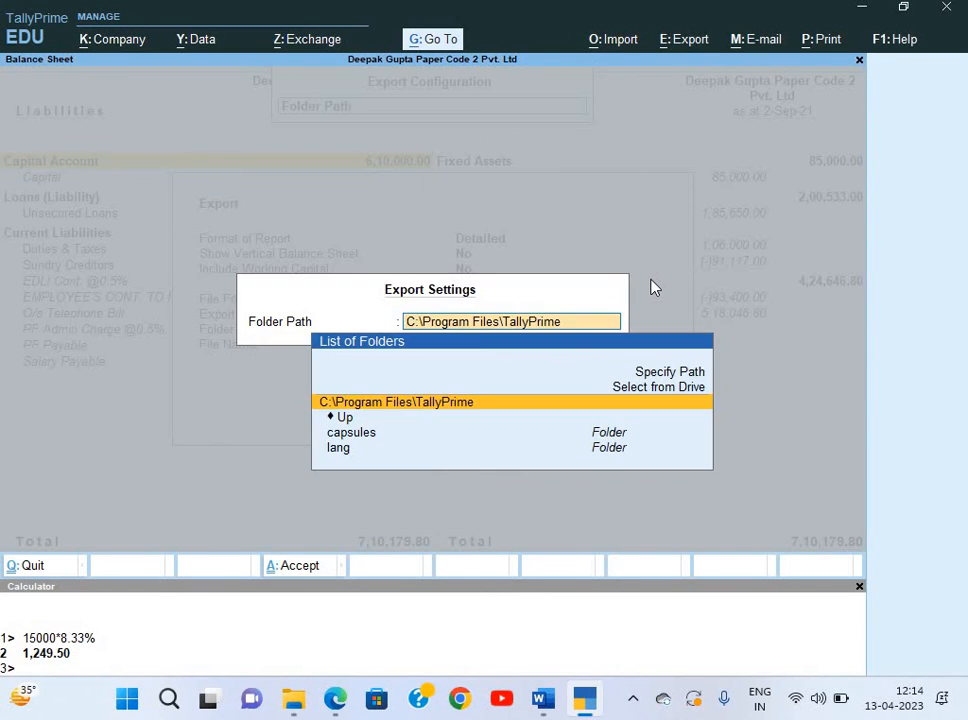
key(Up)
key(Return)
key(Down)
key(Down)
key(Down)
key(Return)
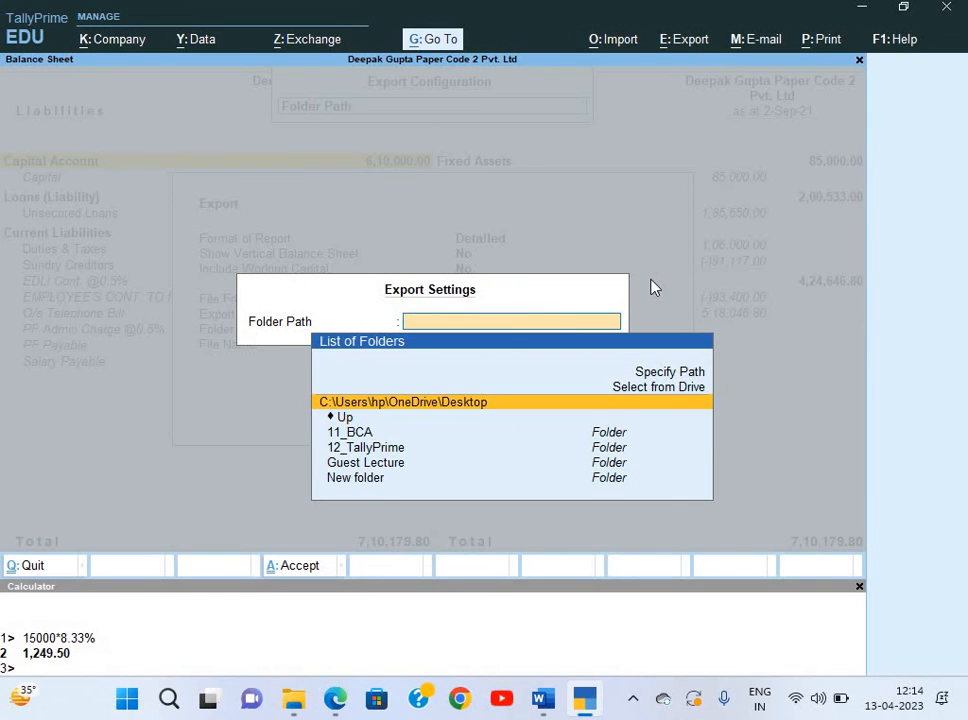
key(Down)
key(Down)
key(Down)
key(Down)
key(Up)
key(Return)
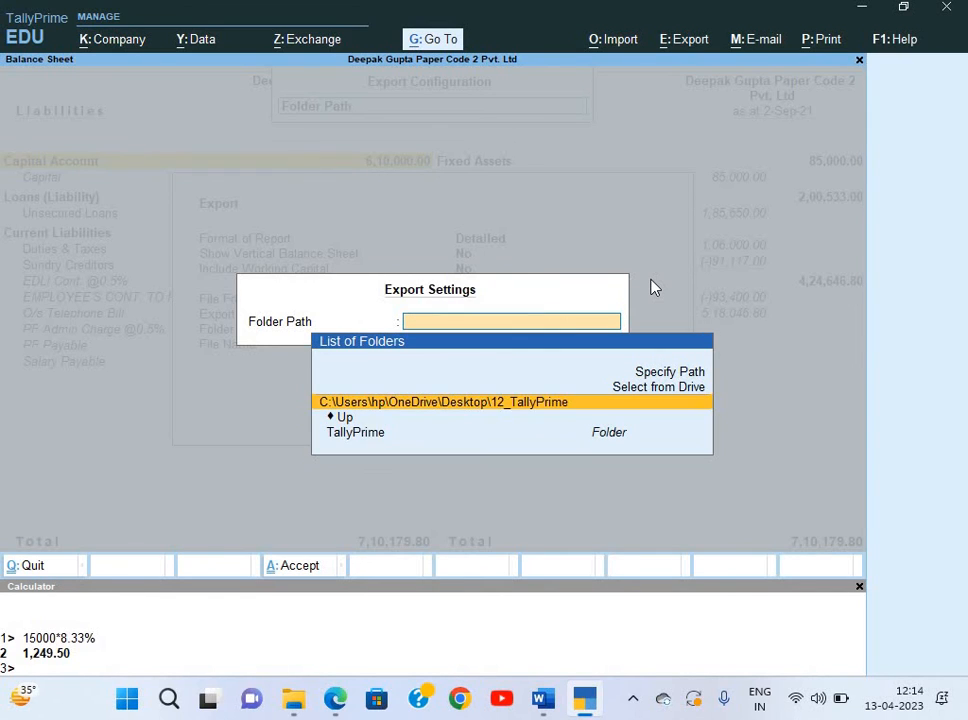
key(Return)
key(Down)
key(Down)
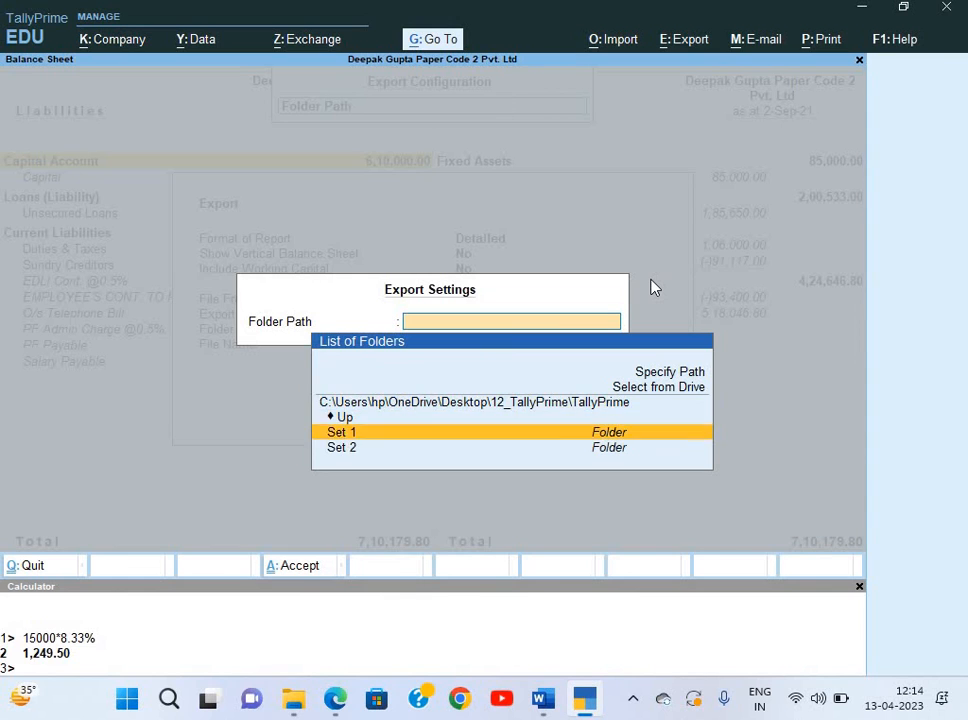
key(Down)
key(Return)
key(Return)
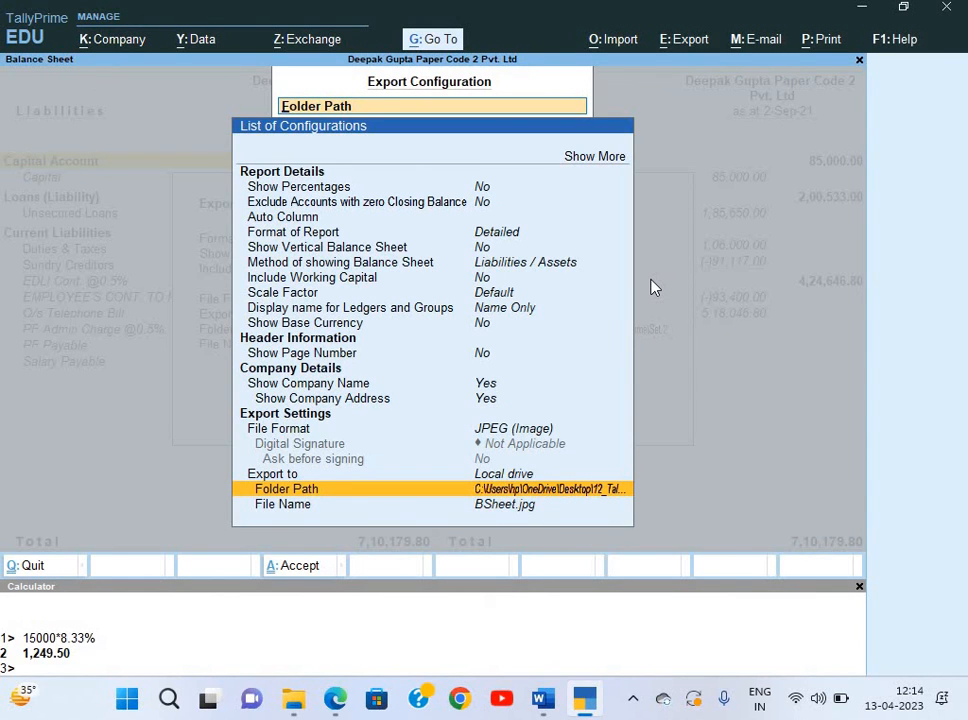
Export the Balance Sheet as BSheet.jpg, close the preview, and return to Gateway.
key(ctrl+a)
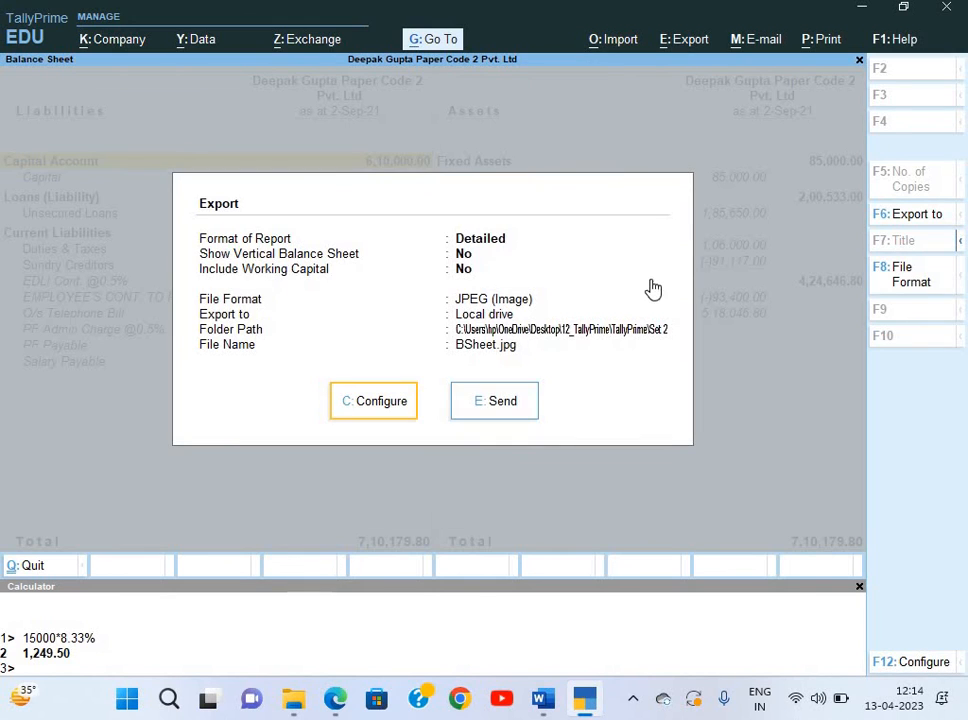
key(Right)
key(Return)
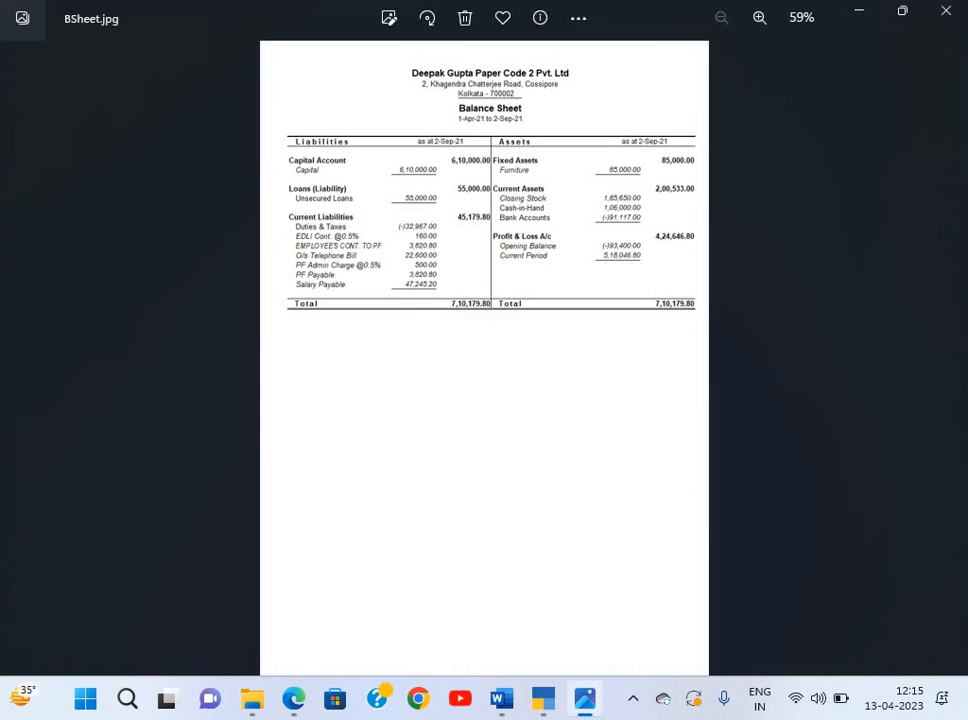
click(946, 14)
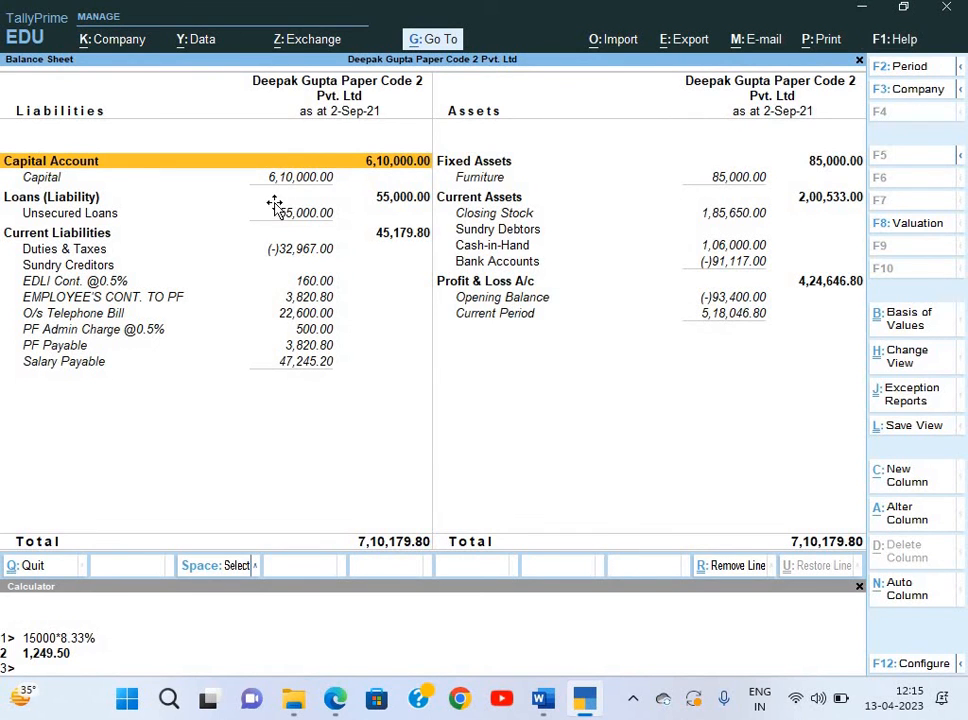
key(alt+Tab)
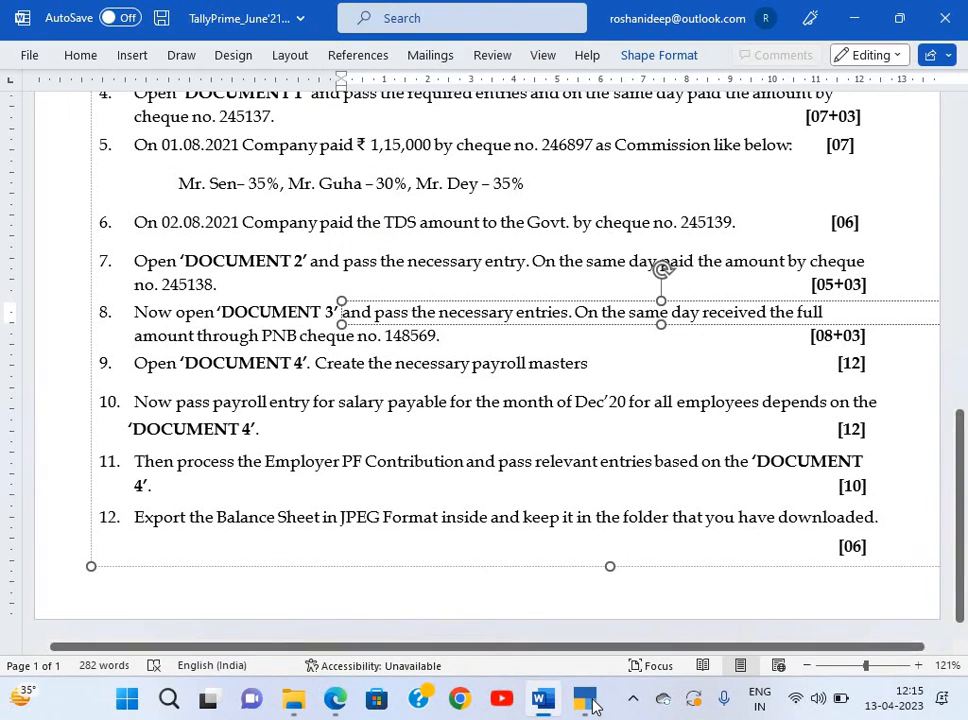
key(alt+Tab)
key(Escape)
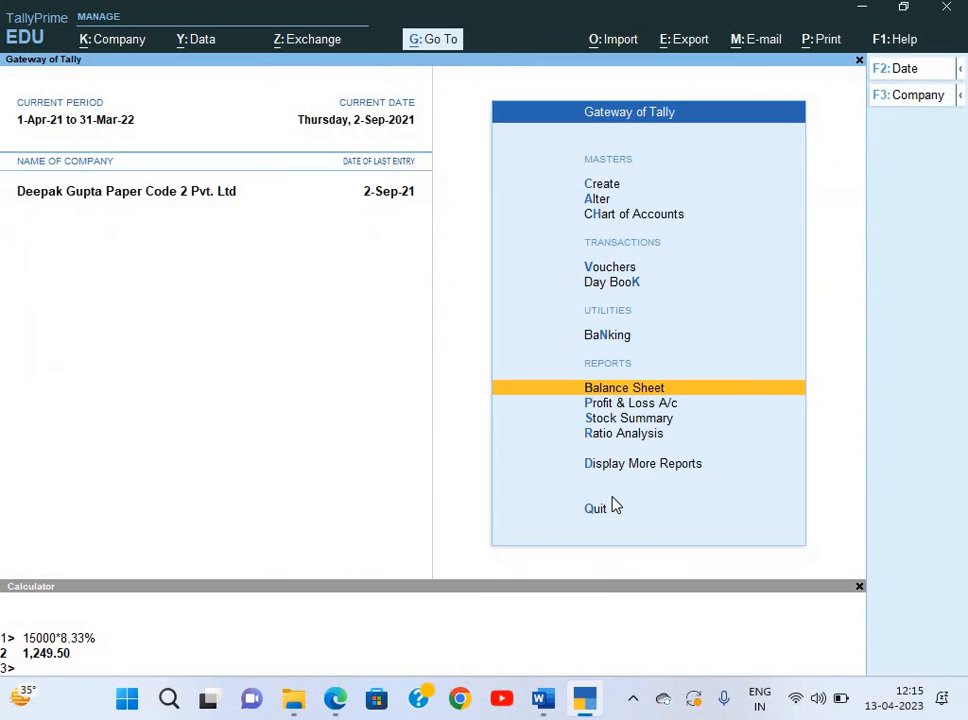
Cancel the quit prompt and start a company data Backup via Alt+Y.
key(Escape)
key(n)
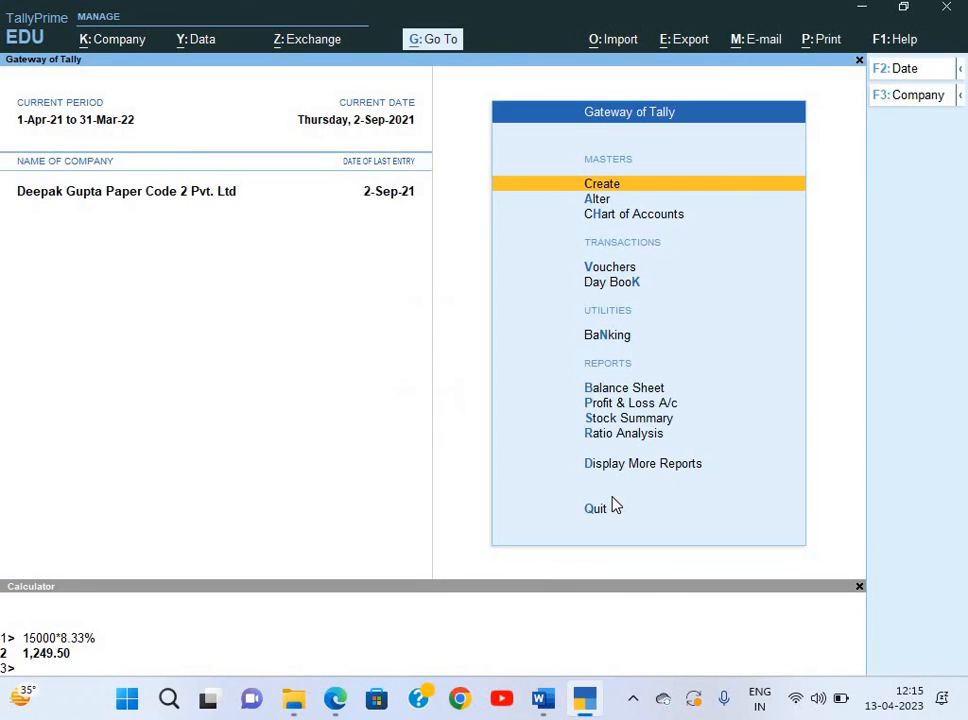
key(alt+y)
key(Down)
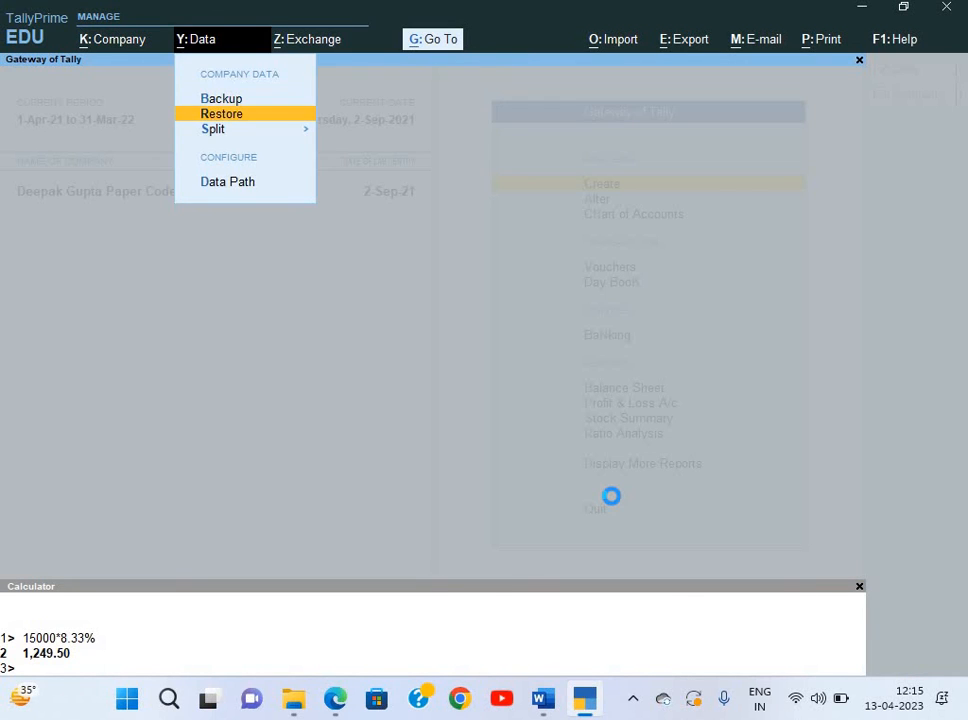
key(Up)
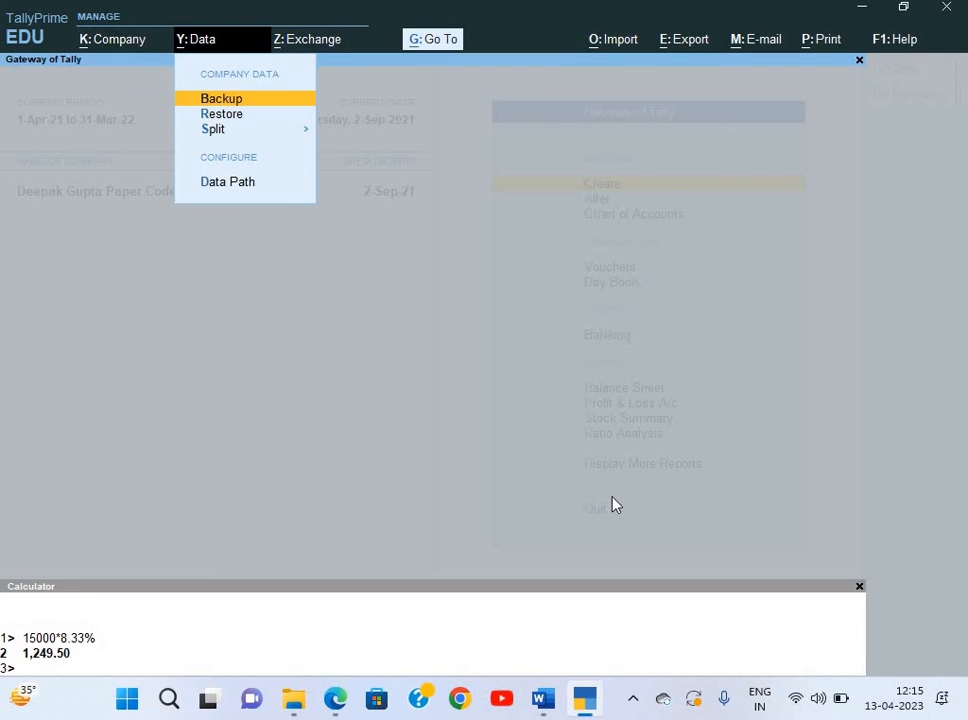
key(Return)
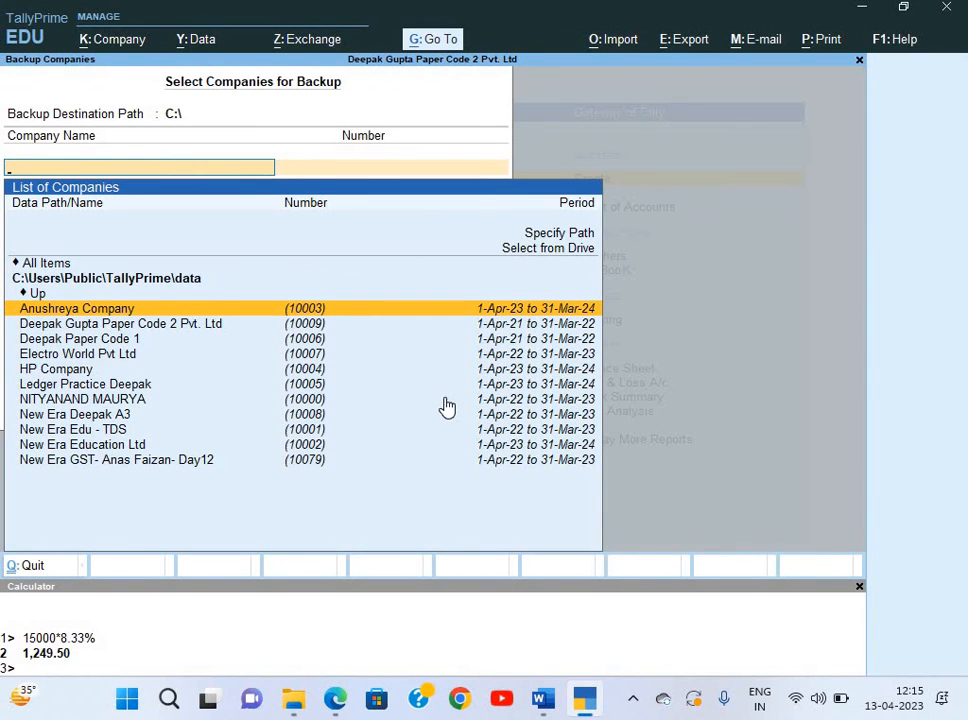
Set the backup destination to Desktop\12_TallyPrime\TallyPrime\Set 2.
key(Up)
key(Up)
key(Up)
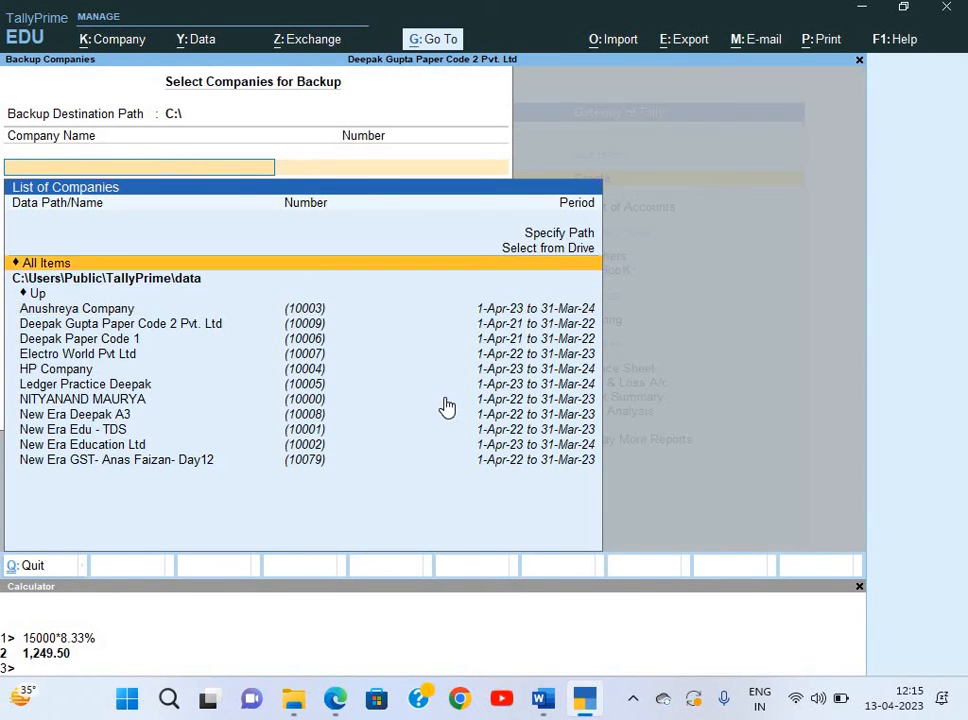
key(Return)
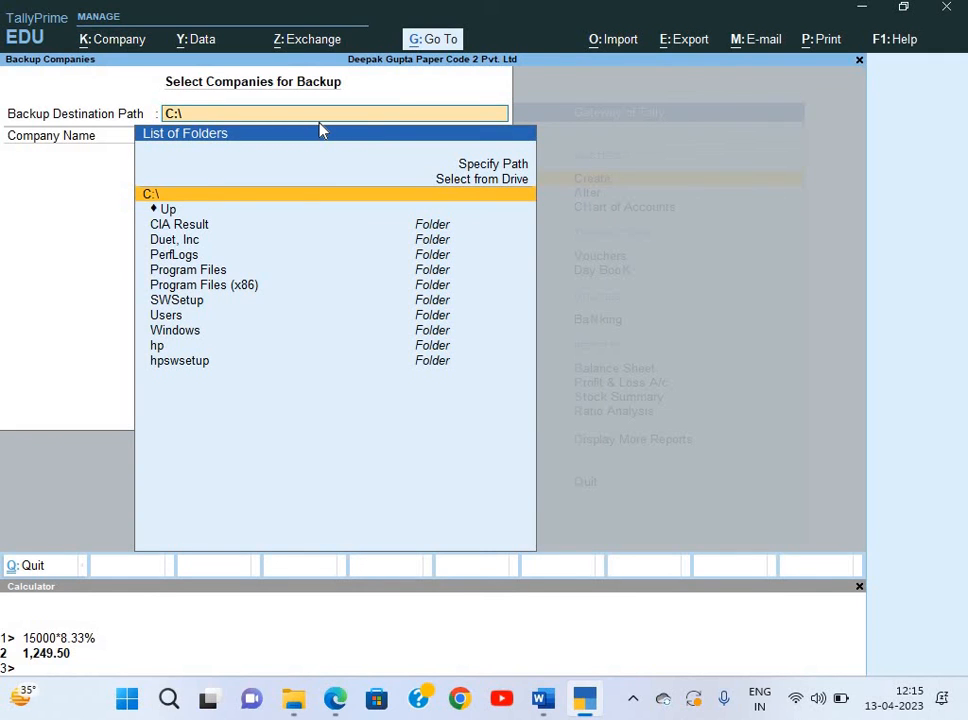
key(Up)
key(Return)
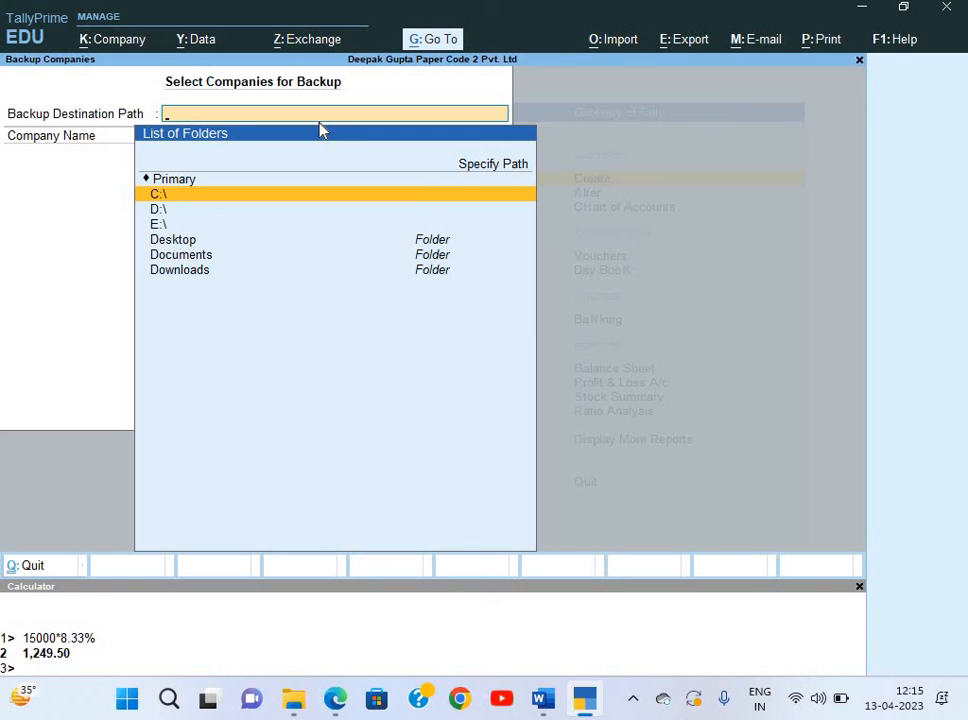
key(Down)
key(Down)
key(Up)
key(Down)
key(Down)
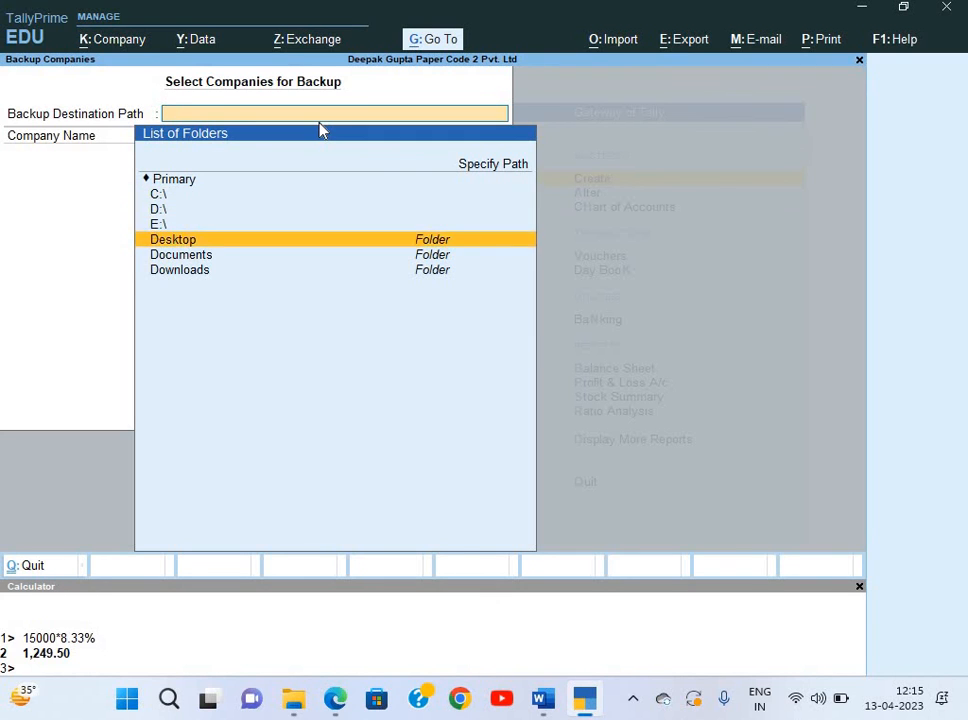
key(Return)
key(Down)
key(Down)
key(Return)
key(Down)
key(Down)
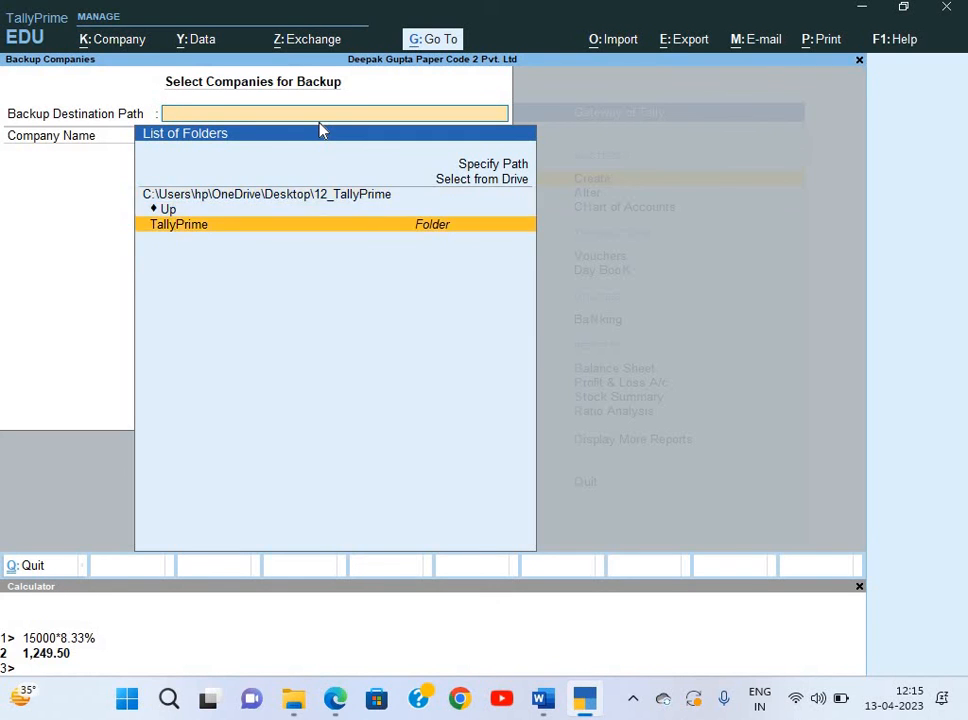
key(Return)
key(Down)
key(Down)
key(Down)
key(Return)
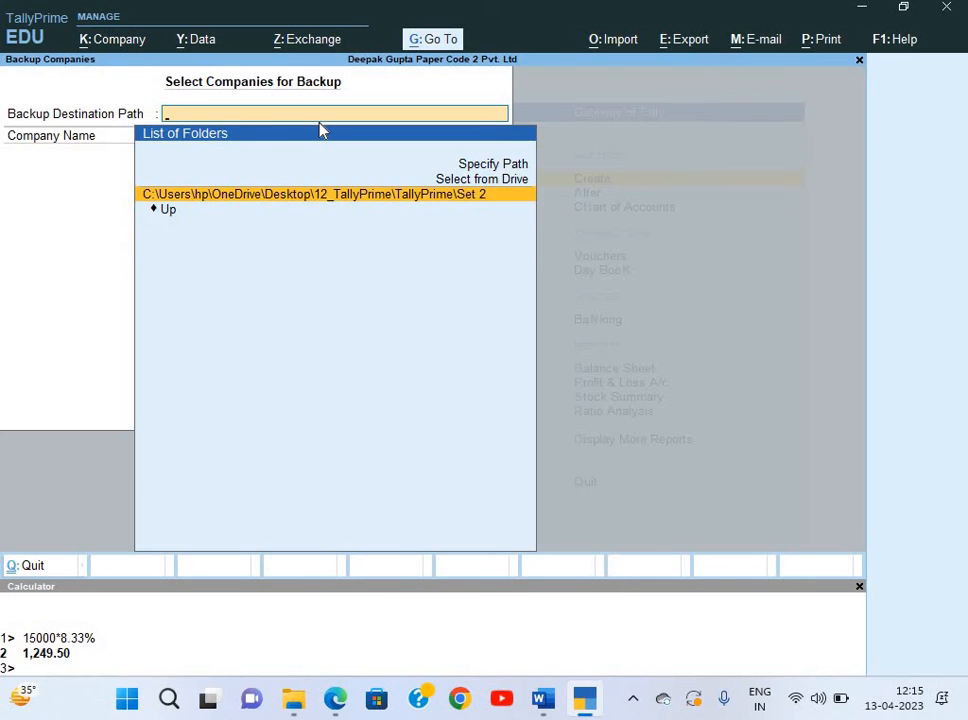
key(Return)
Back up the Paper Code 2 company, then quit TallyPrime.
key(Down)
key(Down)
key(Down)
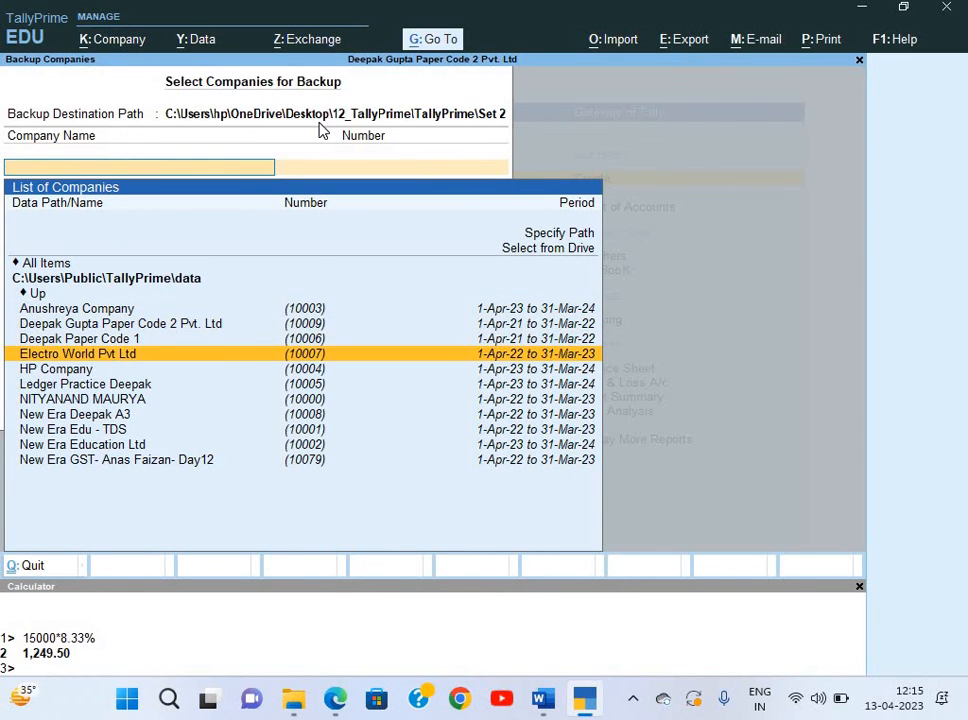
key(Up)
key(Up)
key(Return)
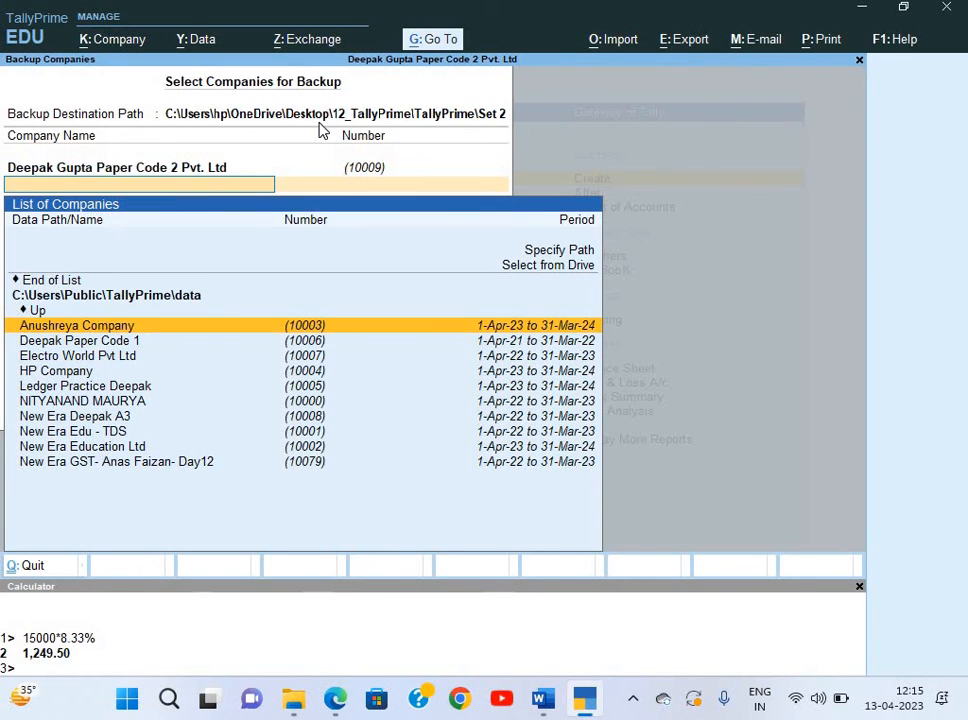
key(Up)
key(Up)
key(Up)
key(Return)
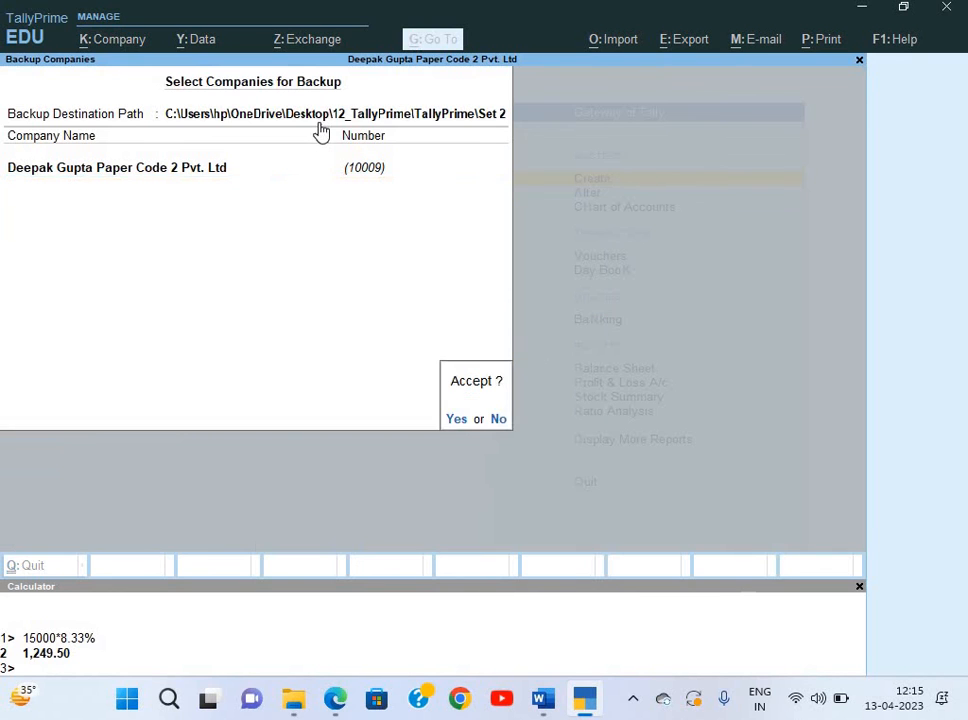
key(Return)
key(Escape)
key(Return)
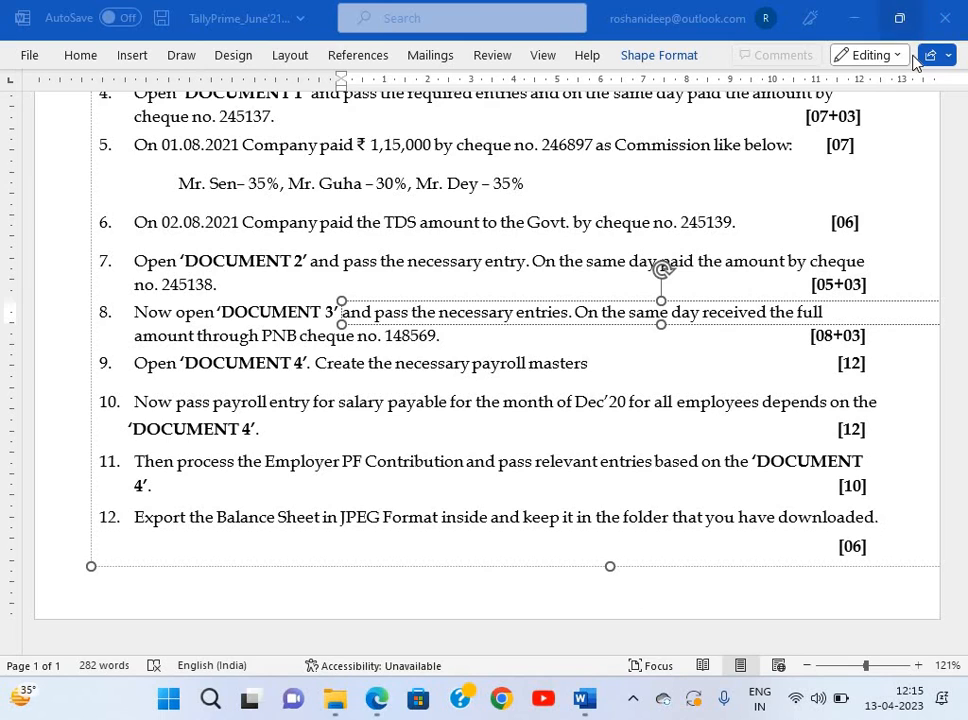
View BSheet in Desktop\12_TallyPrime\TallyPrime\Set 2, then close the viewer and folder.
key(super+d)
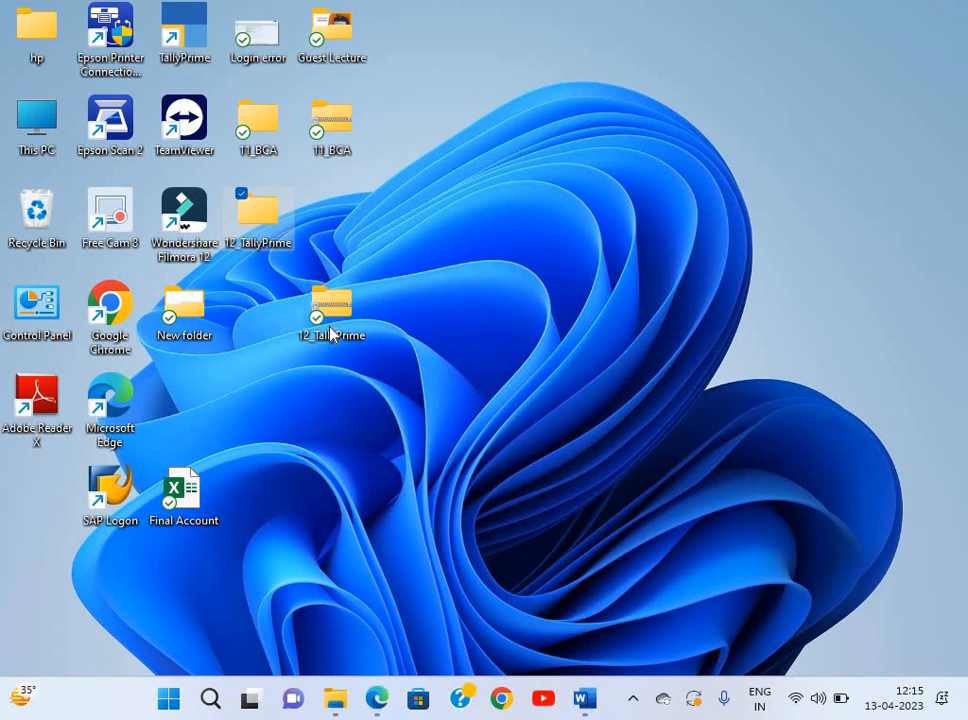
double_click(336, 300)
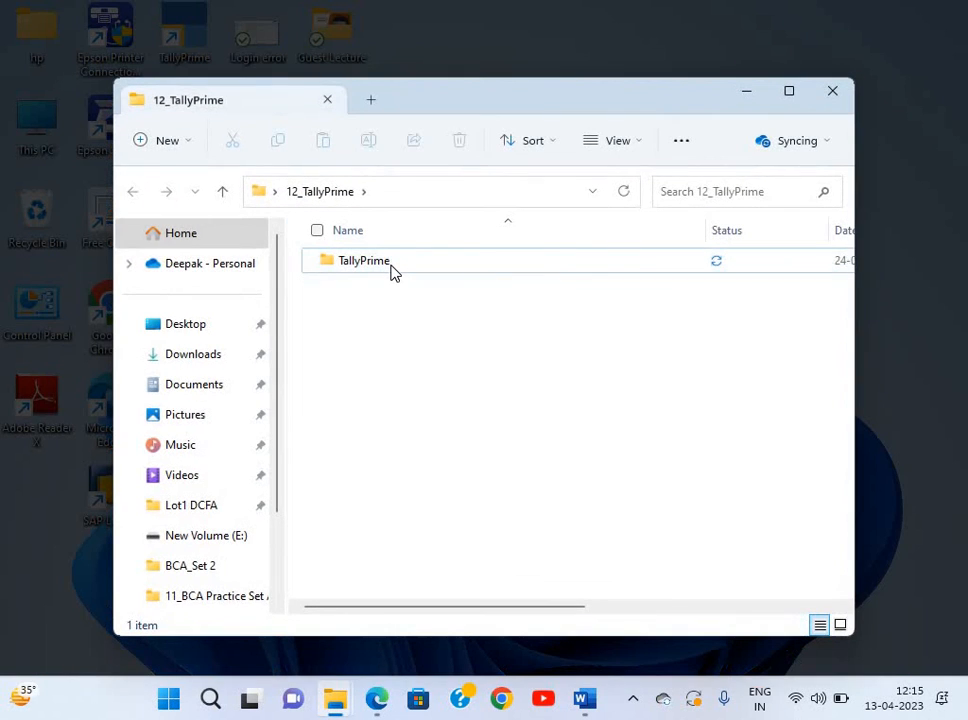
double_click(391, 275)
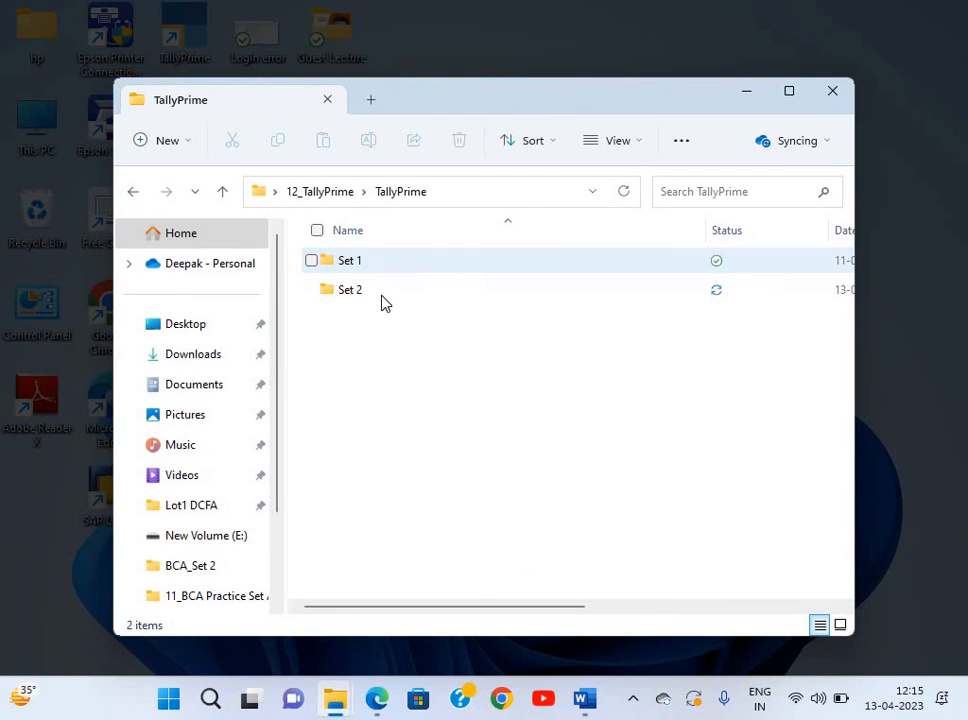
double_click(382, 292)
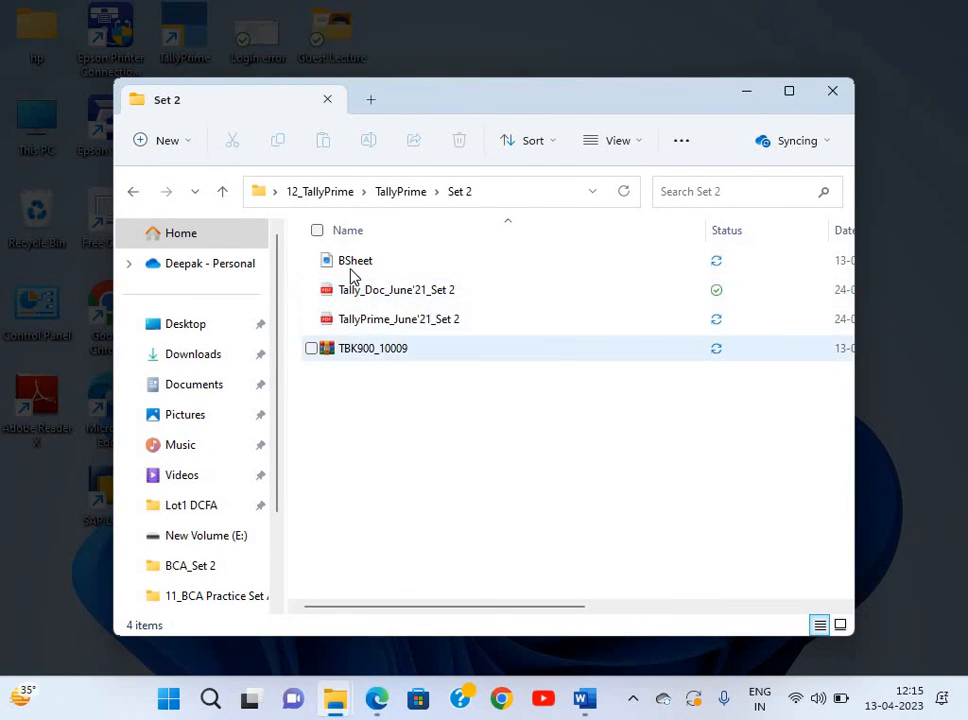
double_click(350, 266)
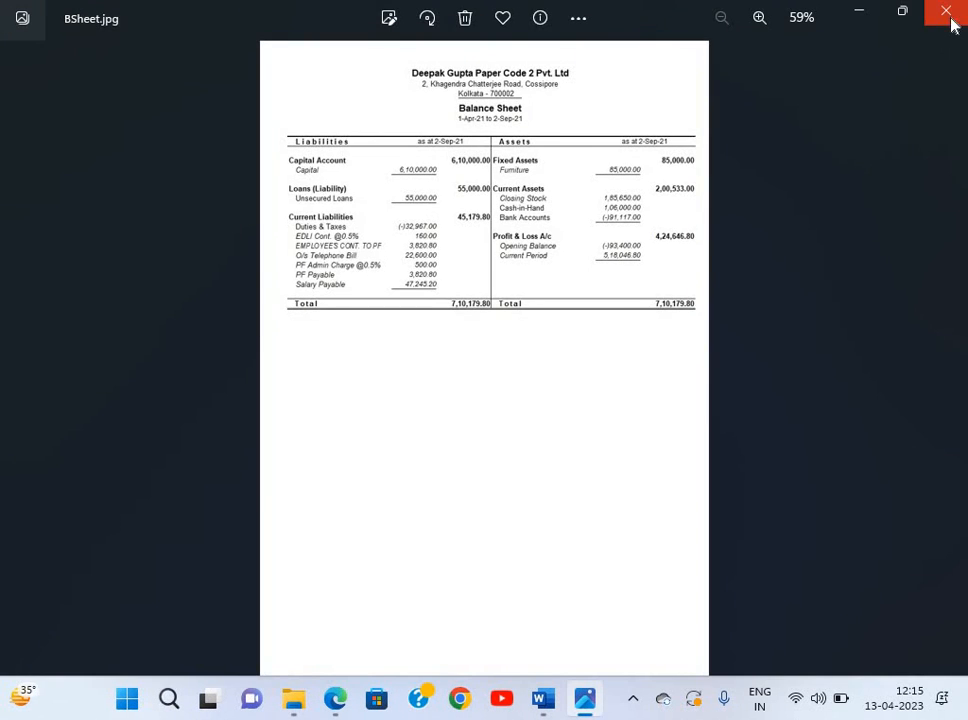
click(950, 20)
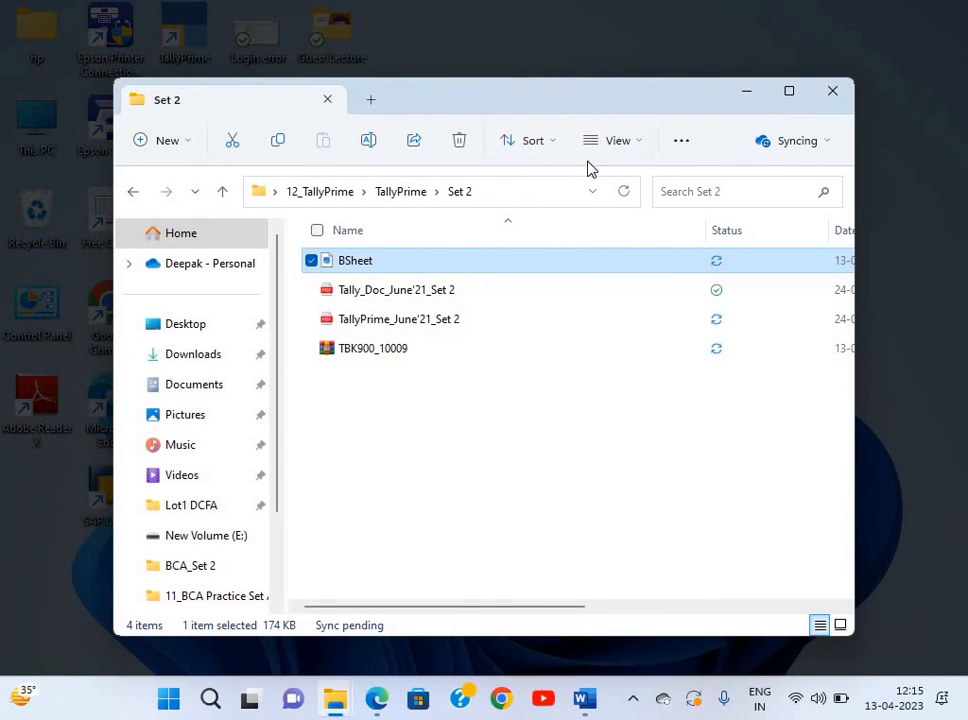
click(833, 92)
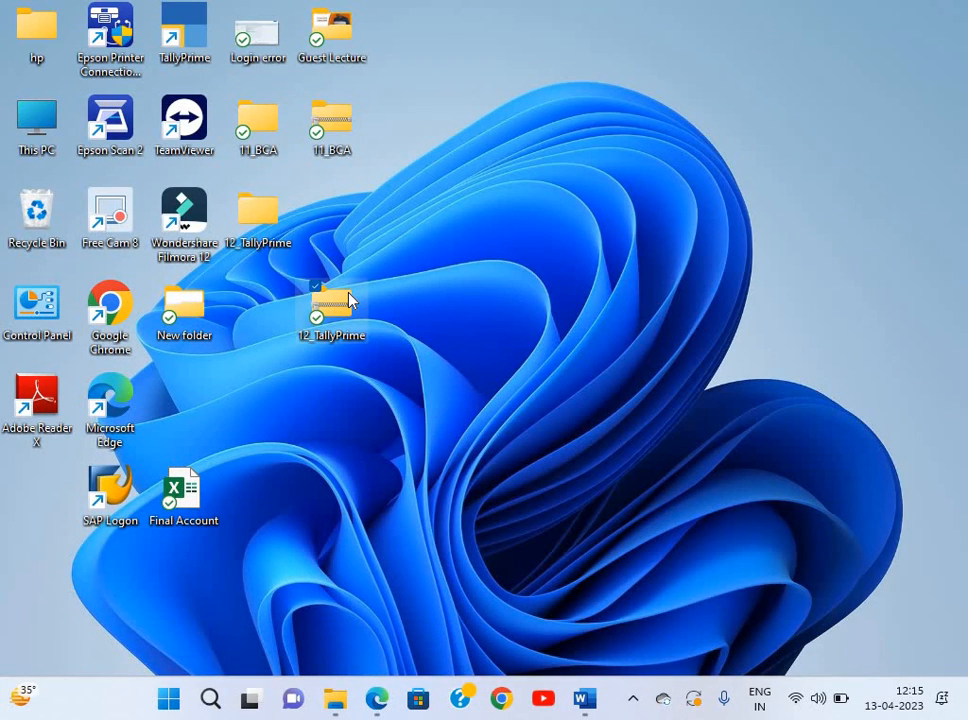
Permanently delete the old 12_TallyPrime zip, compress the folder into a new zip, and place it beside the folder.
key(shift+Delete)
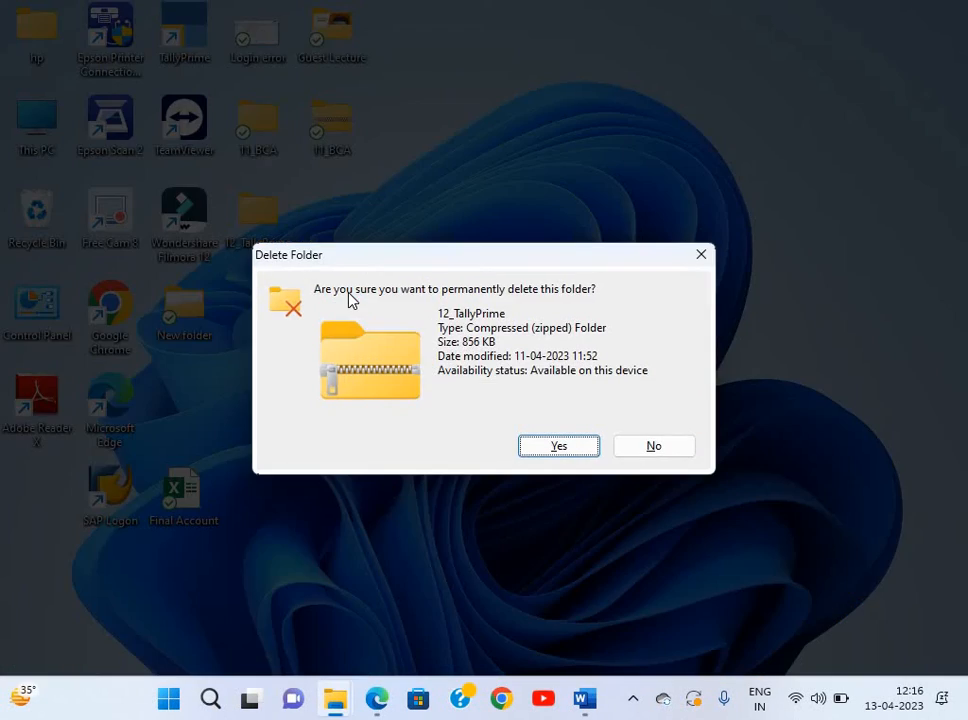
key(Return)
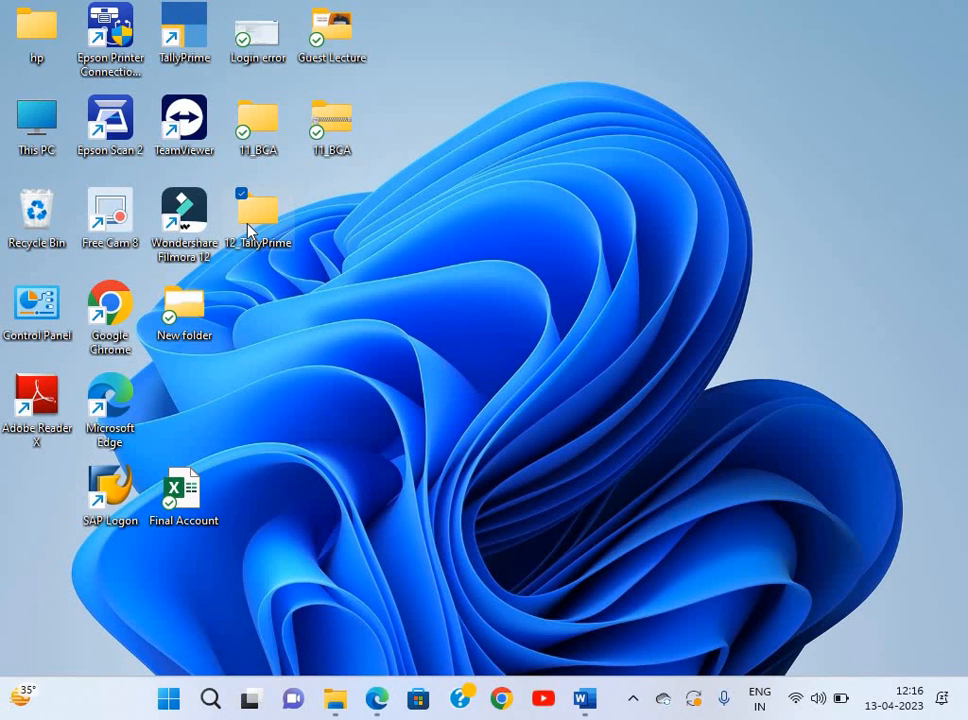
right_click(249, 226)
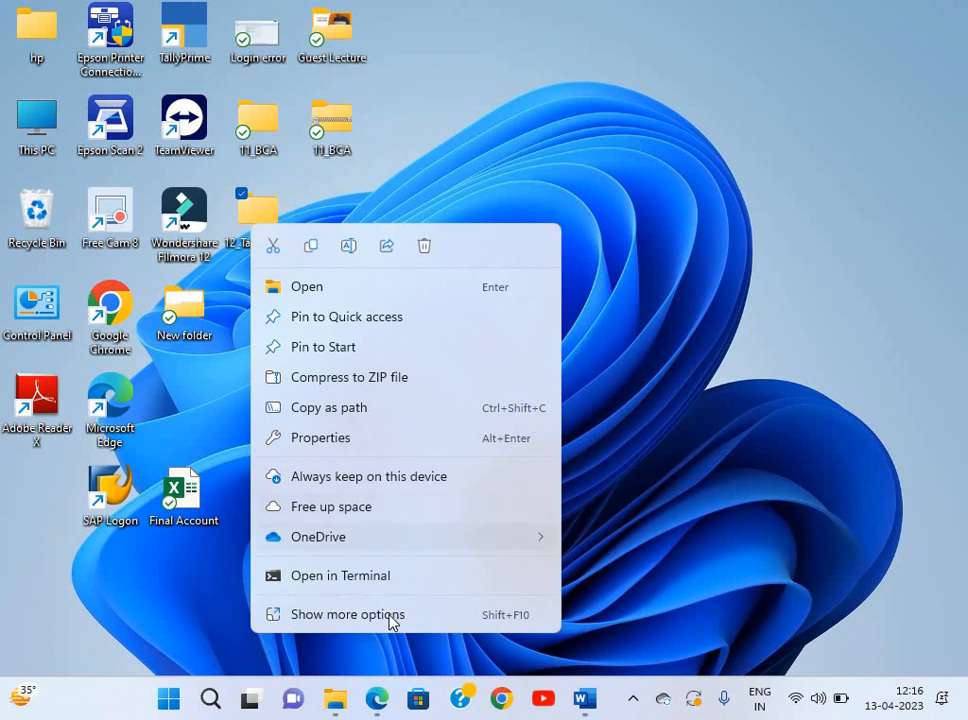
click(447, 430)
key(shift+F10)
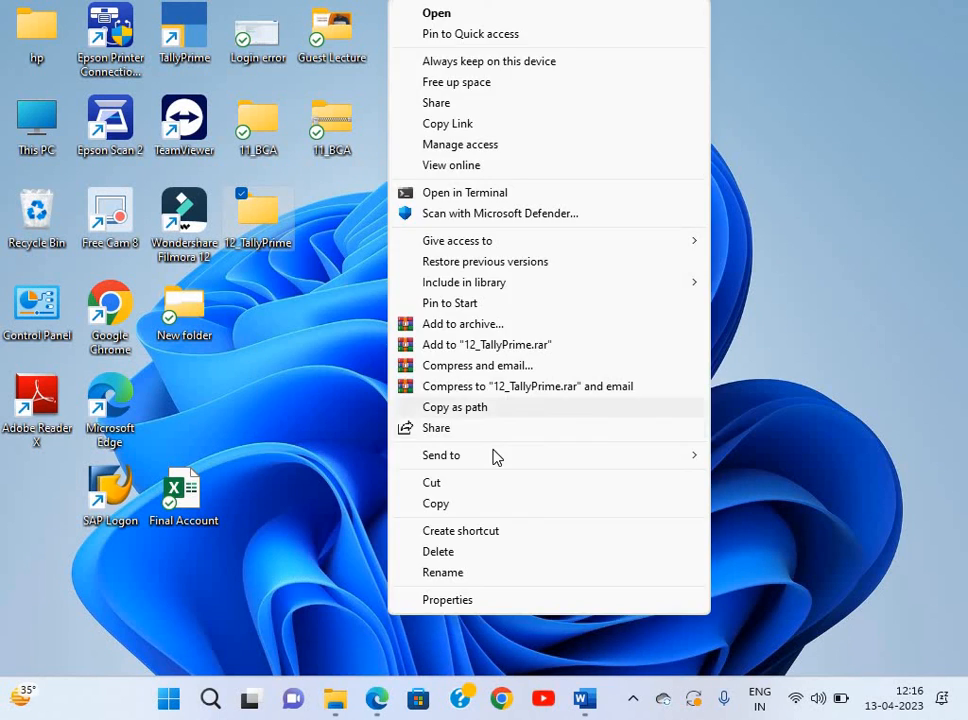
mouse_move(683, 455)
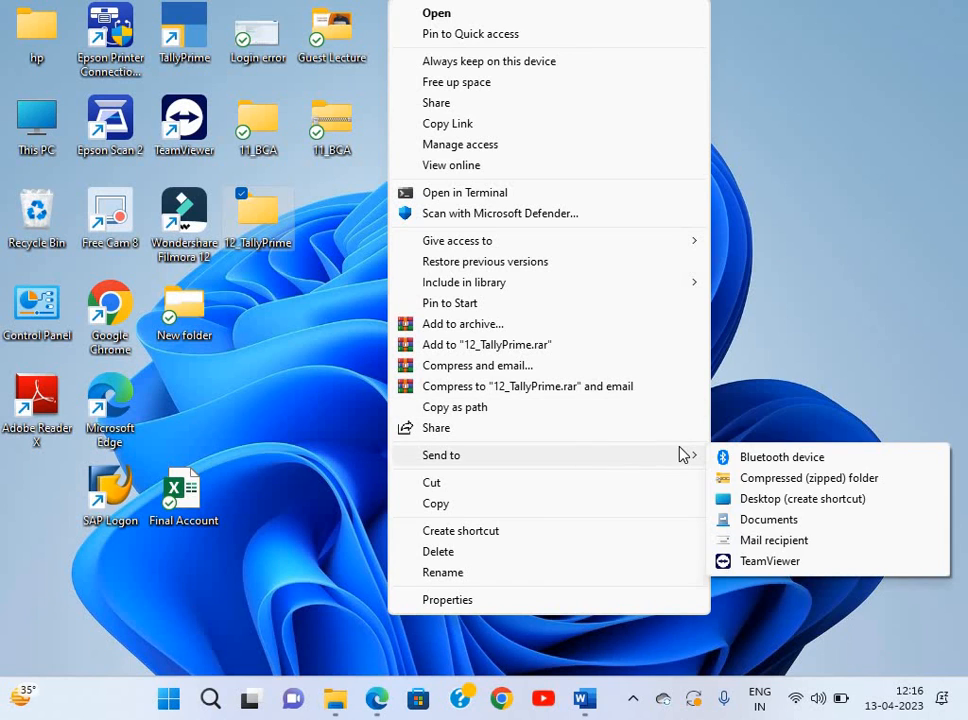
click(793, 478)
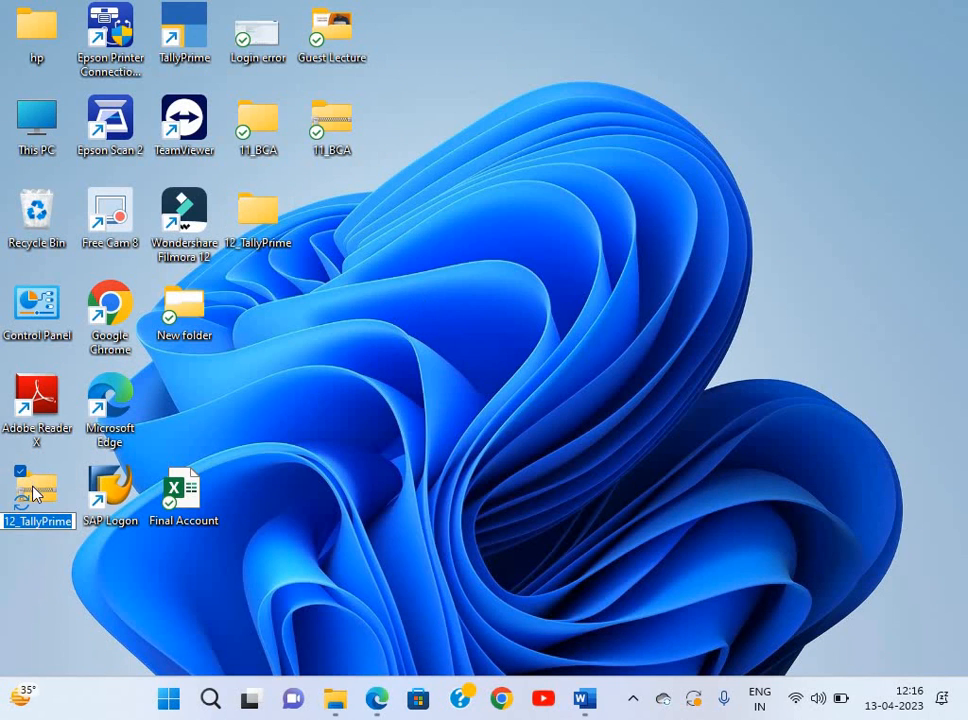
drag(50, 505, 423, 233)
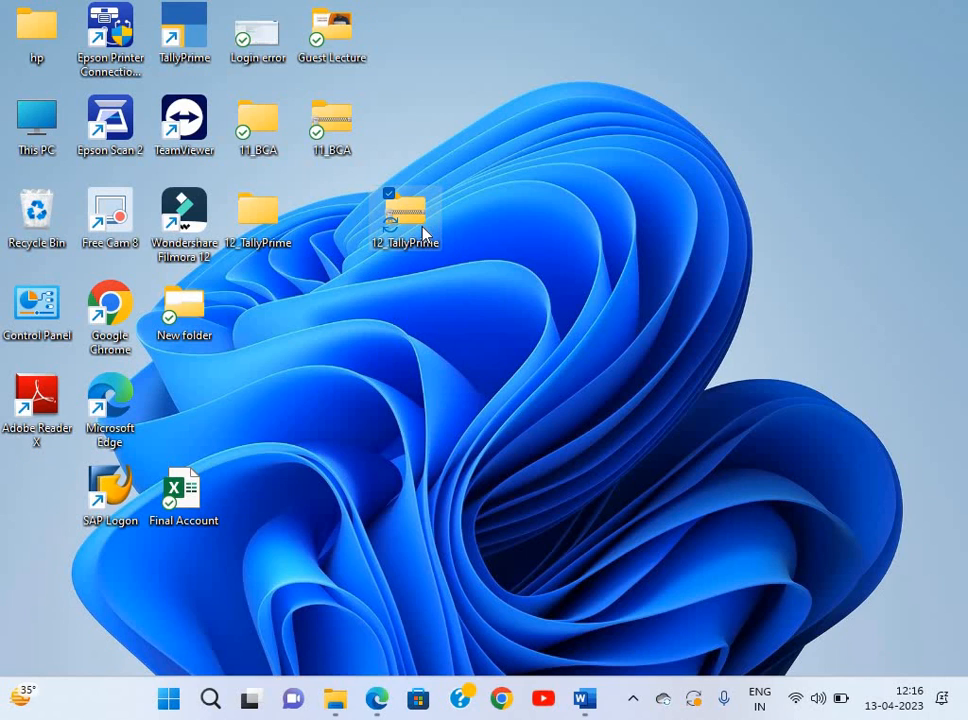
click(446, 383)
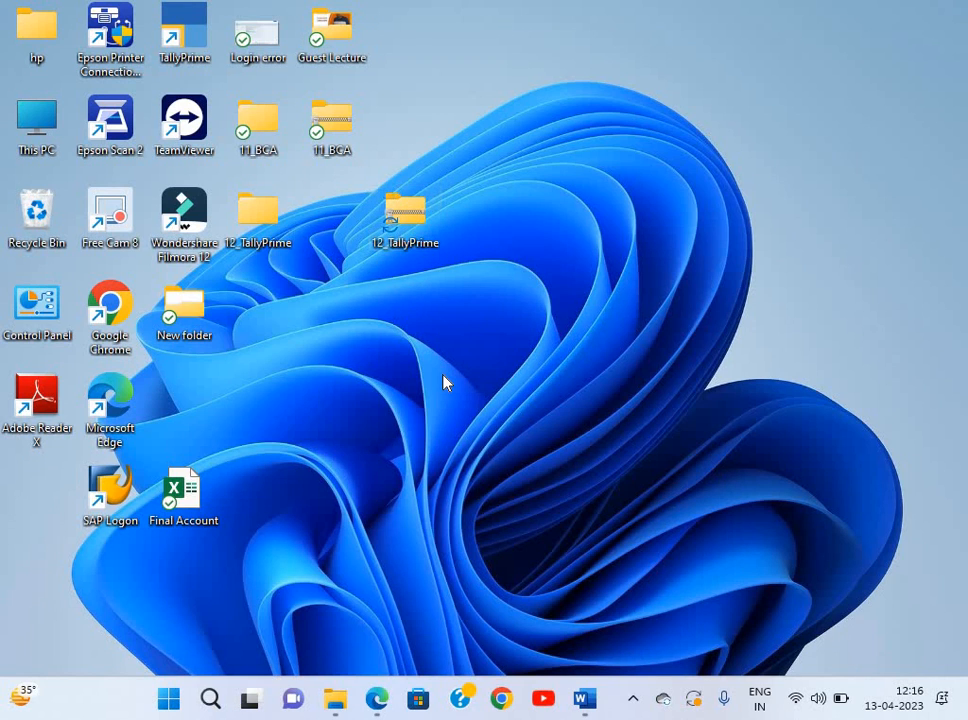